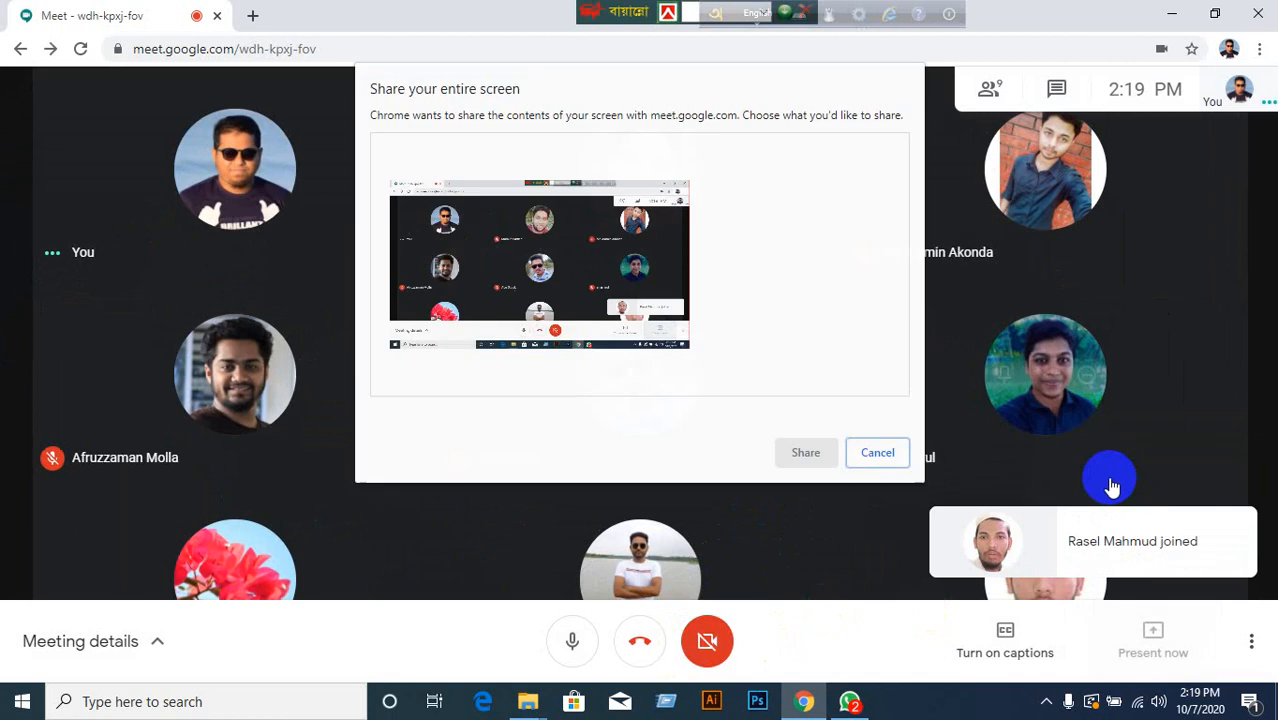
Share the entire screen with the Google Meet call and hide the screen-sharing notice.
{"action": "left_click", "coordinate": [590, 290]}
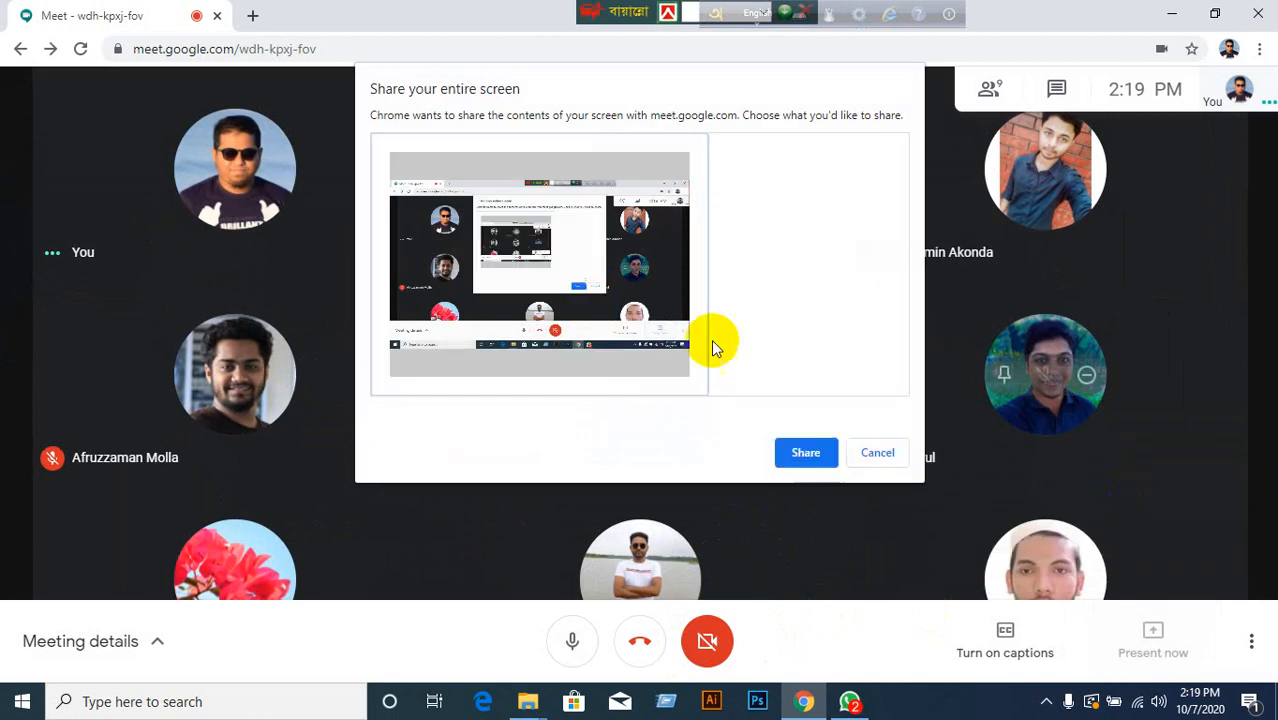
{"action": "left_click", "coordinate": [812, 455]}
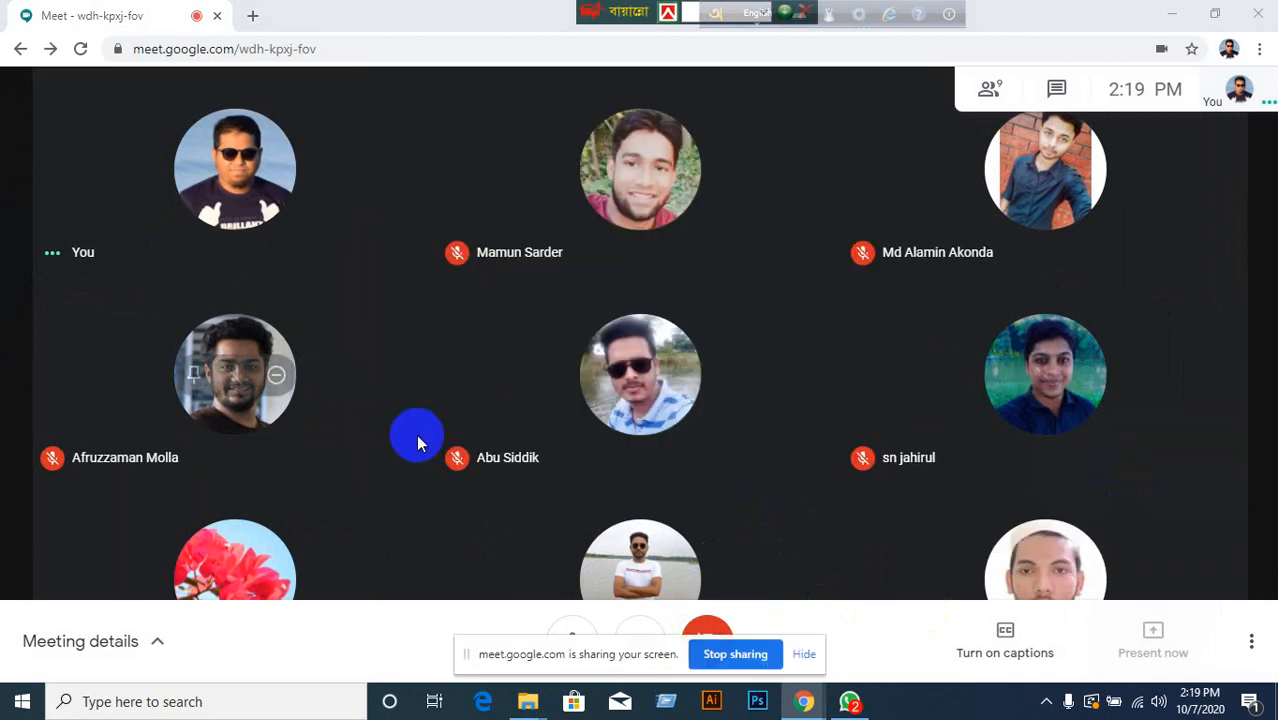
{"action": "left_click", "coordinate": [804, 653]}
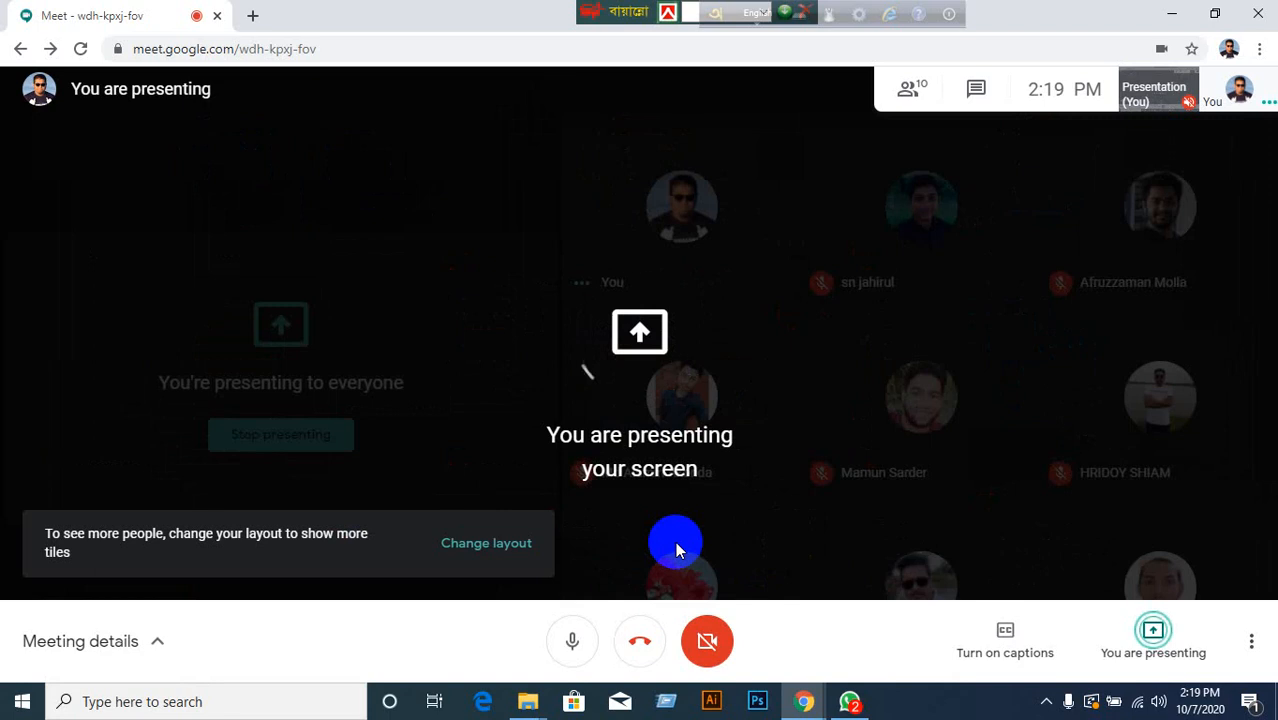
{"action": "left_click", "coordinate": [836, 430]}
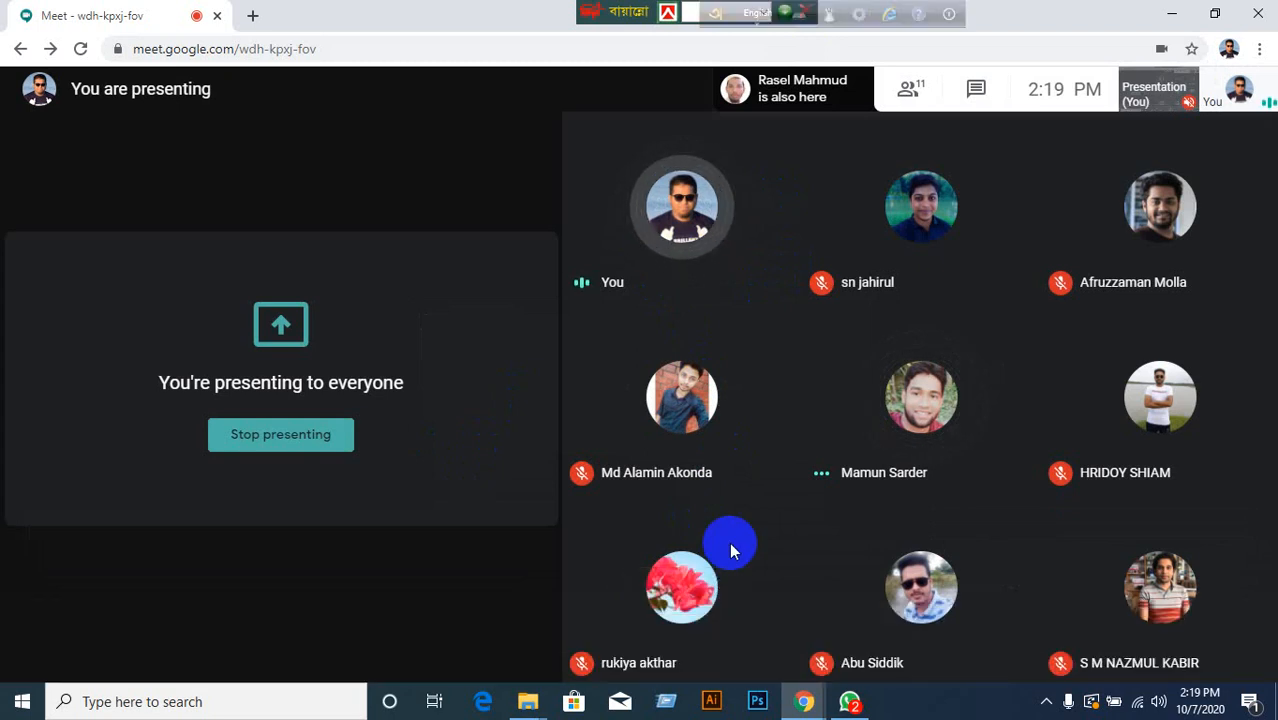
Minimize the meeting window and open the desktop image 114764 with Adobe Photoshop CC.
{"action": "left_click", "coordinate": [1172, 14]}
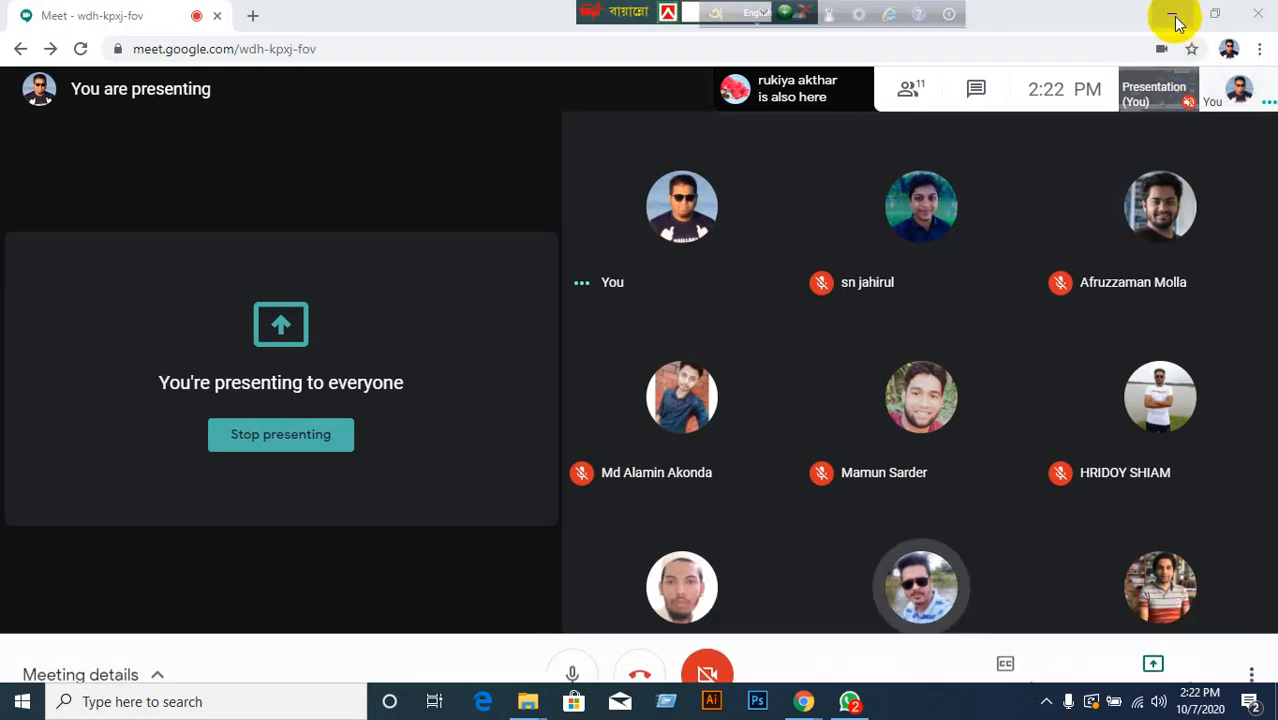
{"action": "left_click", "coordinate": [1175, 18]}
{"action": "left_click", "coordinate": [528, 226]}
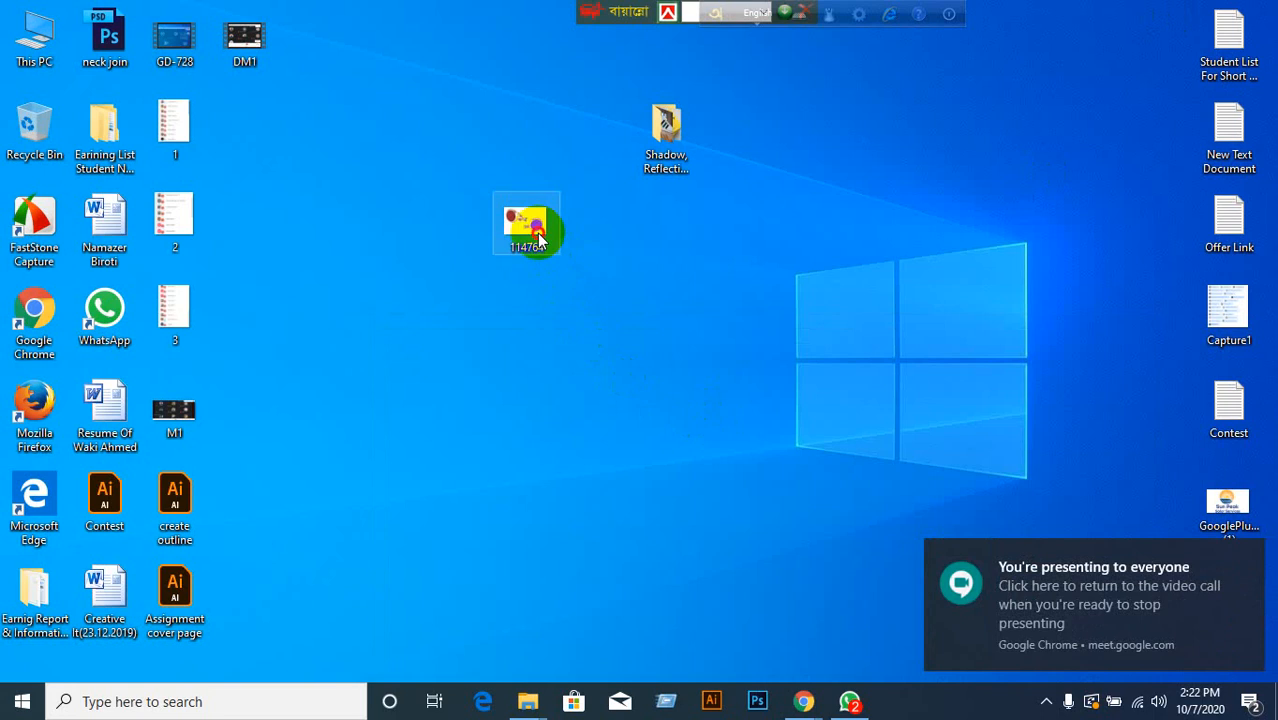
{"action": "right_click", "coordinate": [526, 226]}
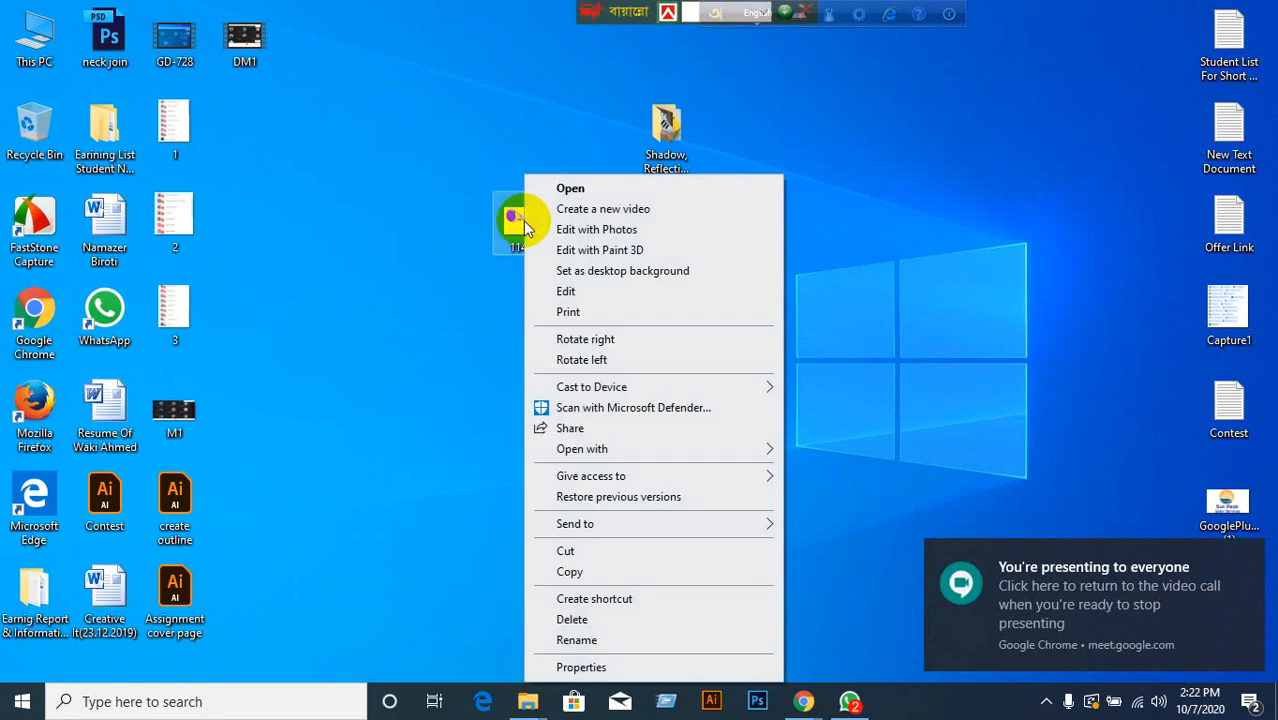
{"action": "mouse_move", "coordinate": [601, 459]}
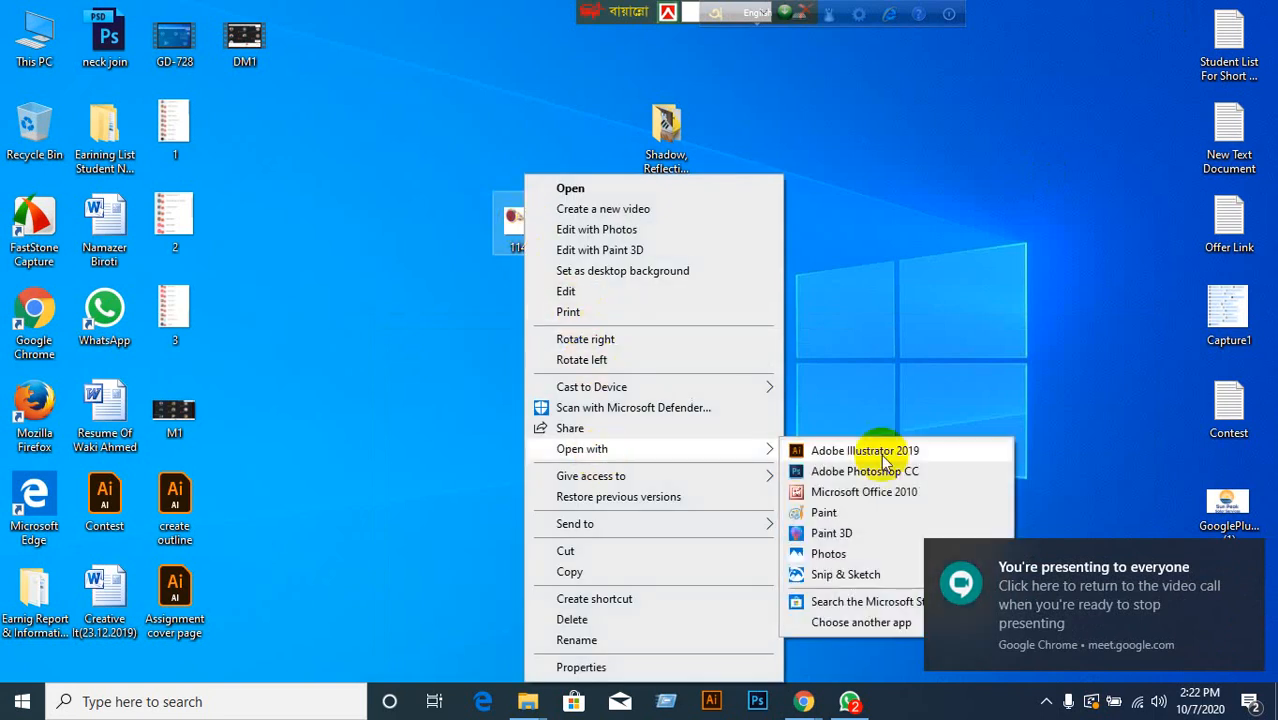
{"action": "left_click", "coordinate": [866, 475]}
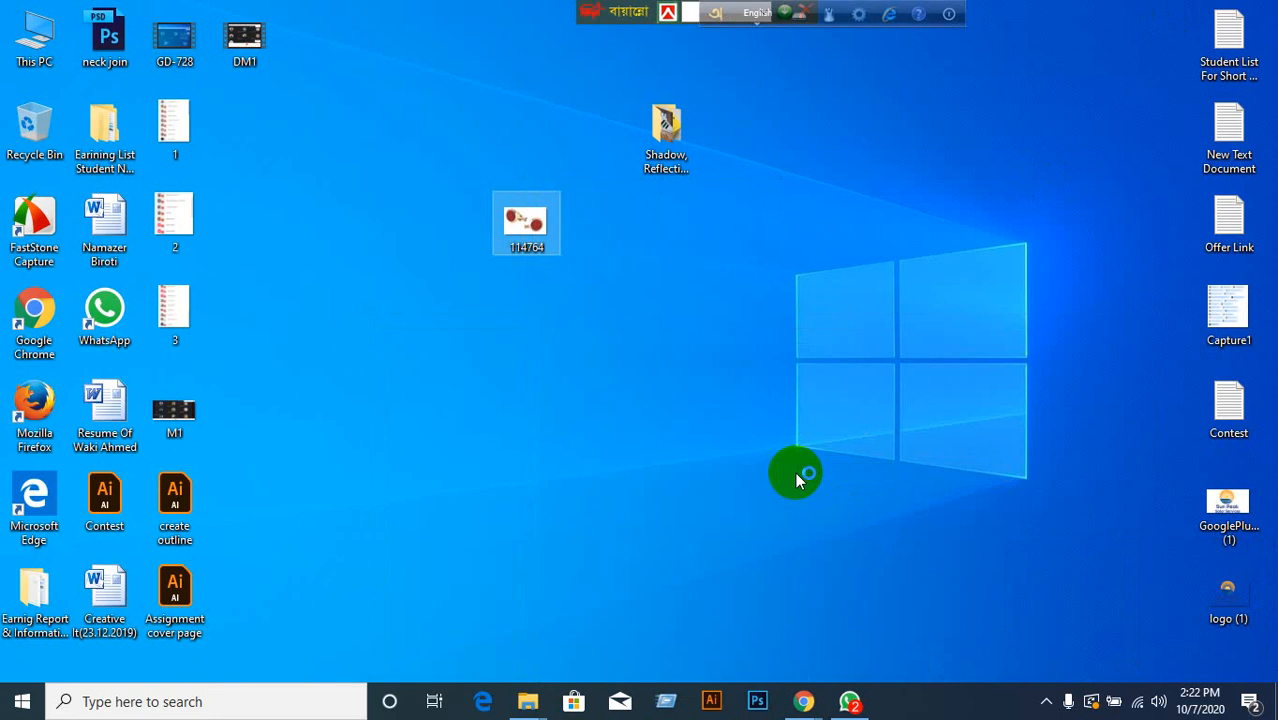
Check the Google Meet call window and return to the cufflinks image in Photoshop.
{"action": "mouse_move", "coordinate": [804, 701]}
{"action": "left_click", "coordinate": [713, 657]}
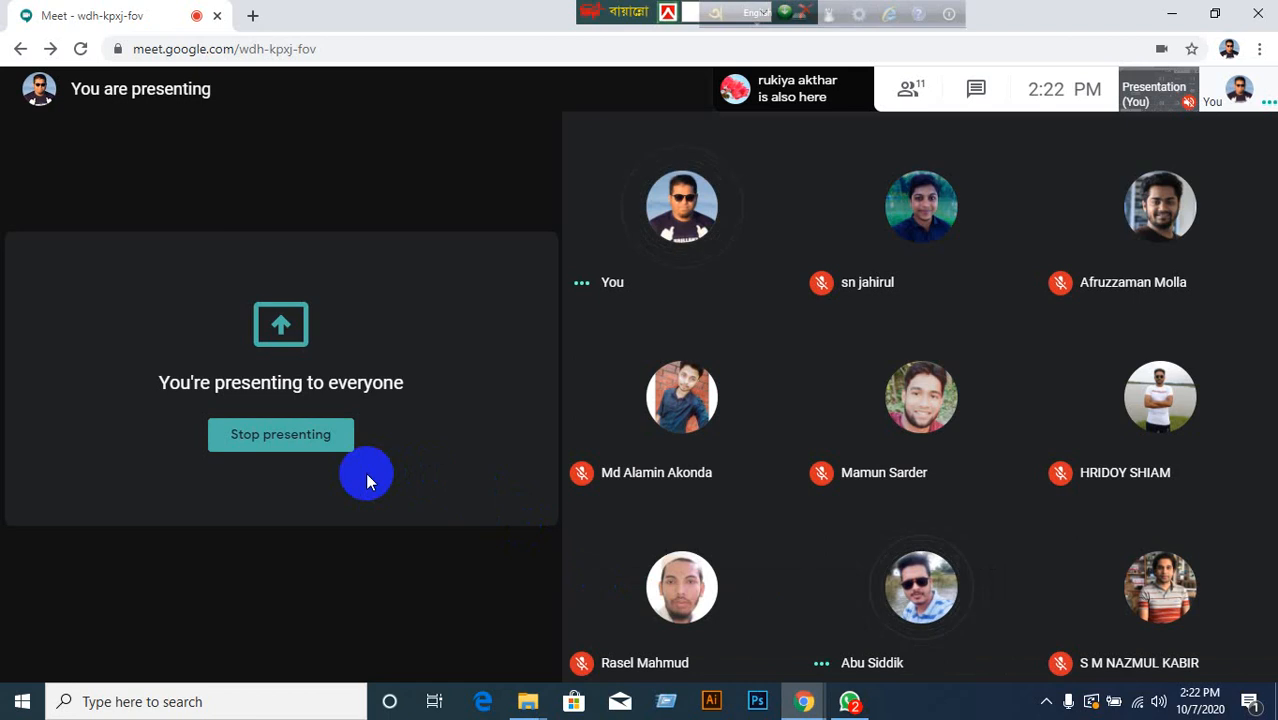
{"action": "left_click", "coordinate": [1171, 14]}
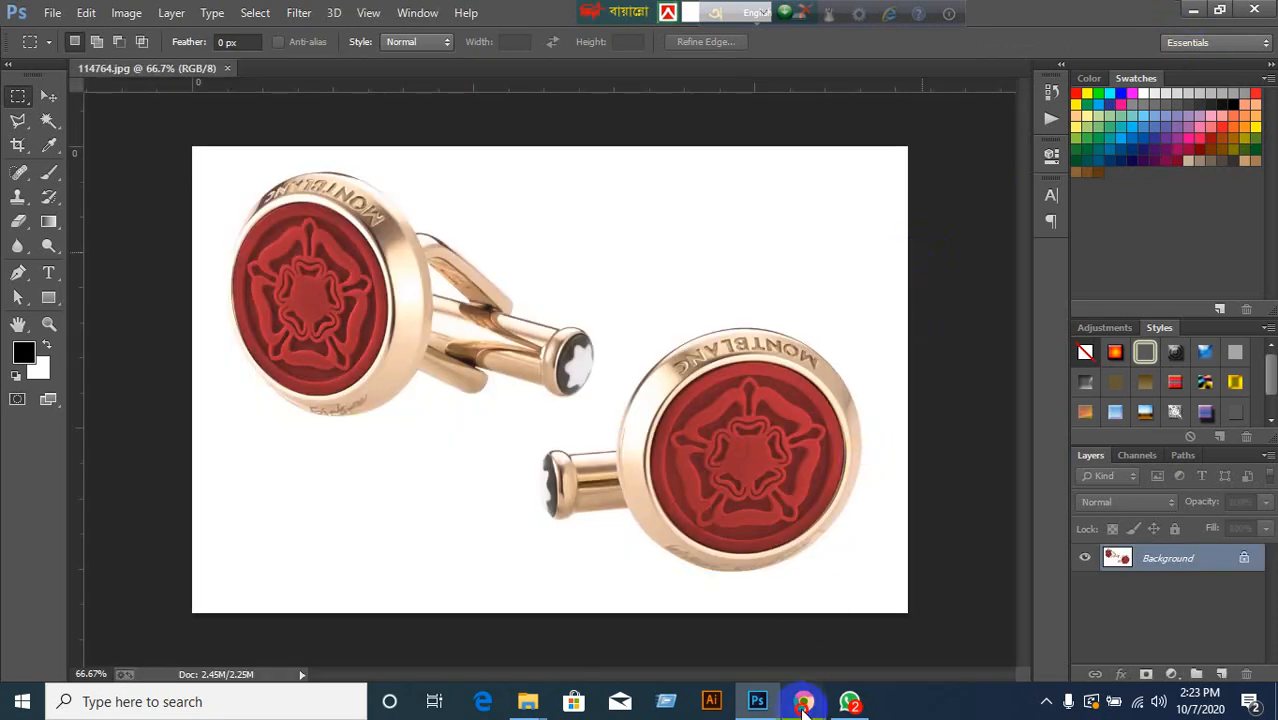
{"action": "left_click", "coordinate": [695, 605]}
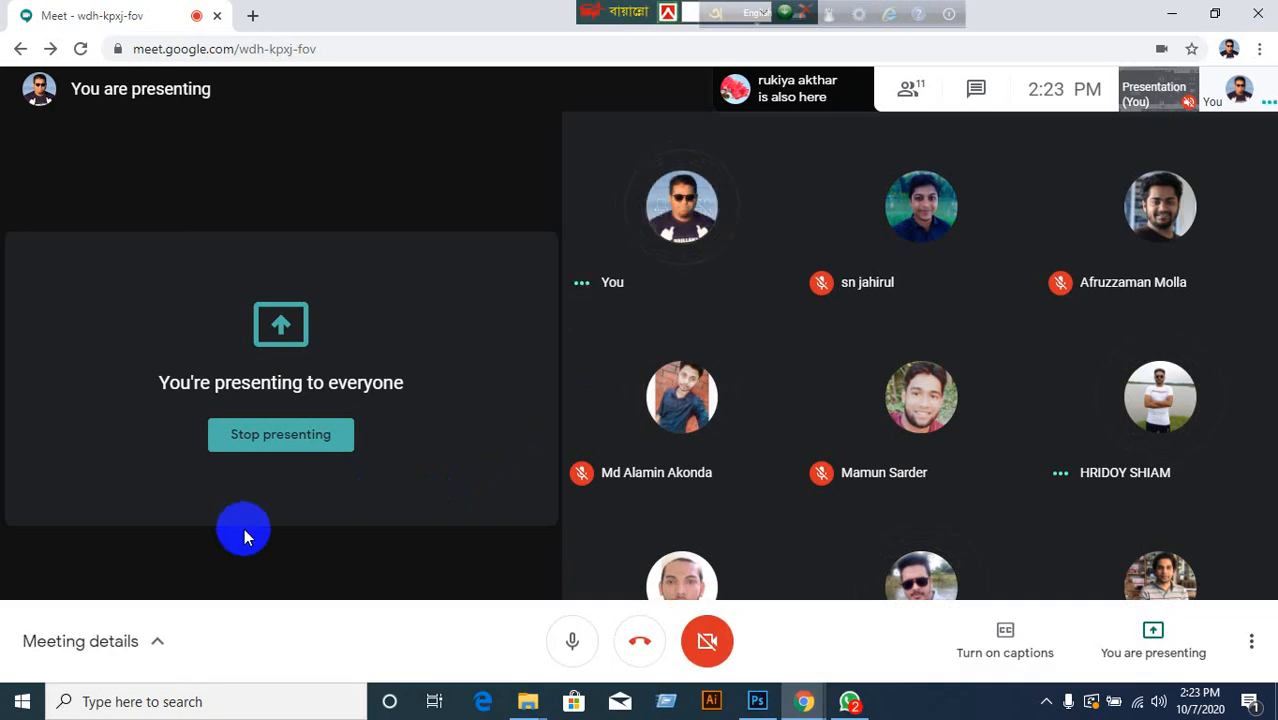
{"action": "left_click", "coordinate": [769, 709]}
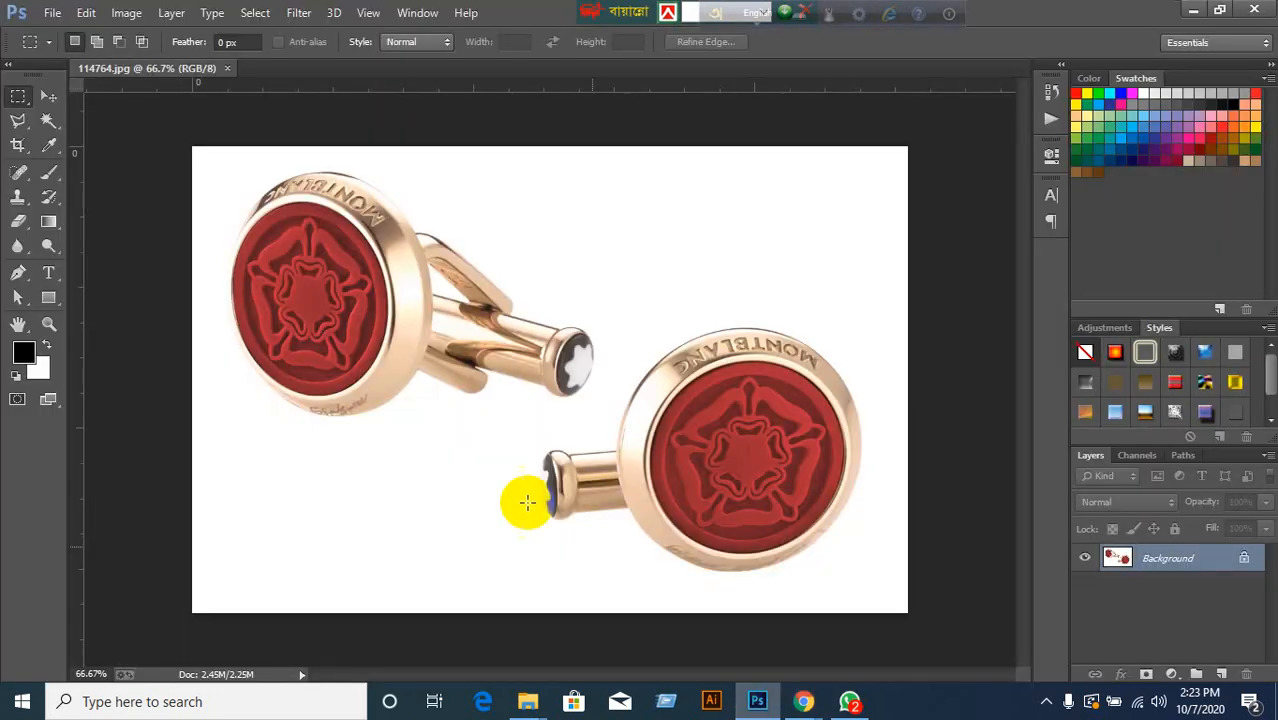
Activate the Move tool, dismiss the presenting notification and display the image's saved paths.
{"action": "left_click", "coordinate": [47, 98]}
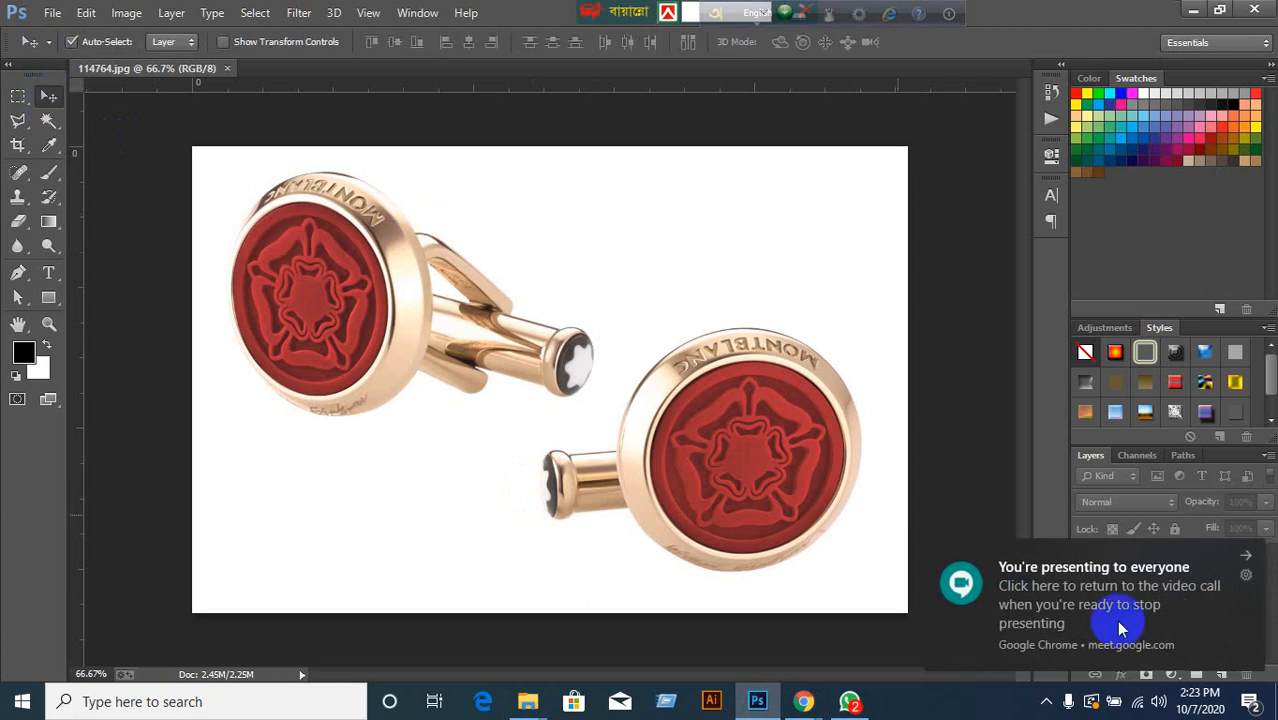
{"action": "left_click", "coordinate": [1243, 557]}
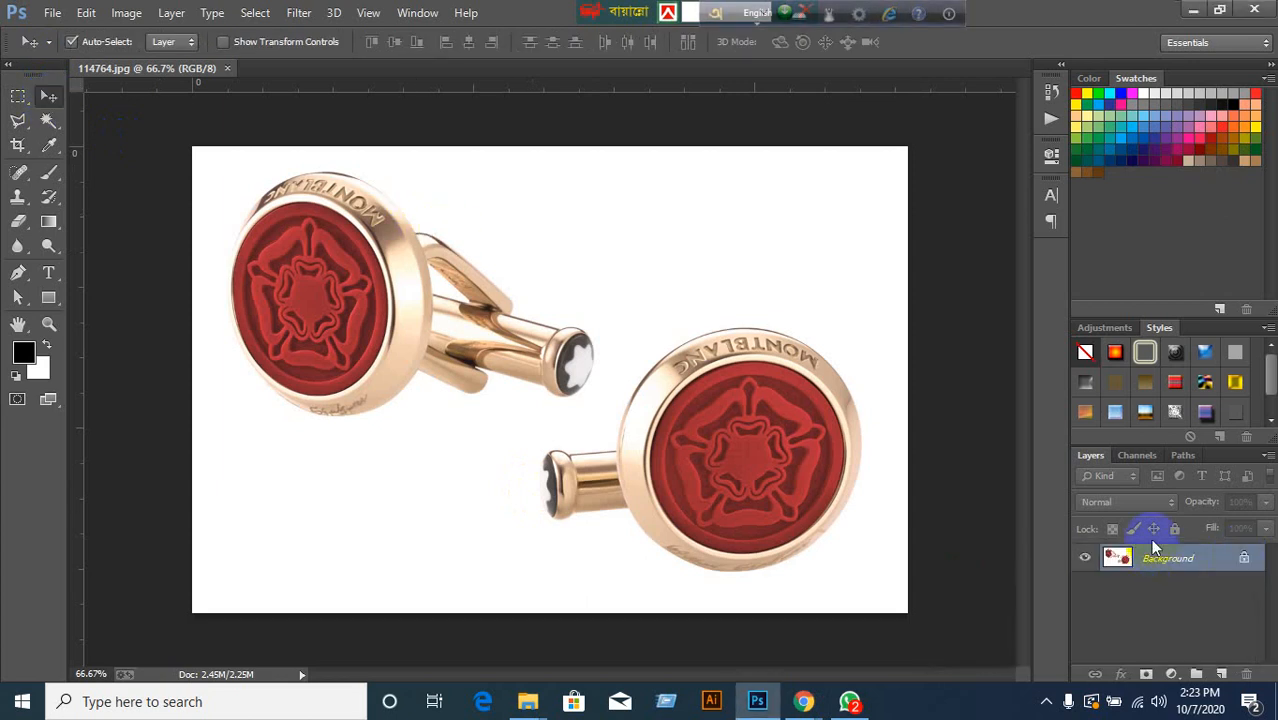
{"action": "left_click", "coordinate": [1182, 456]}
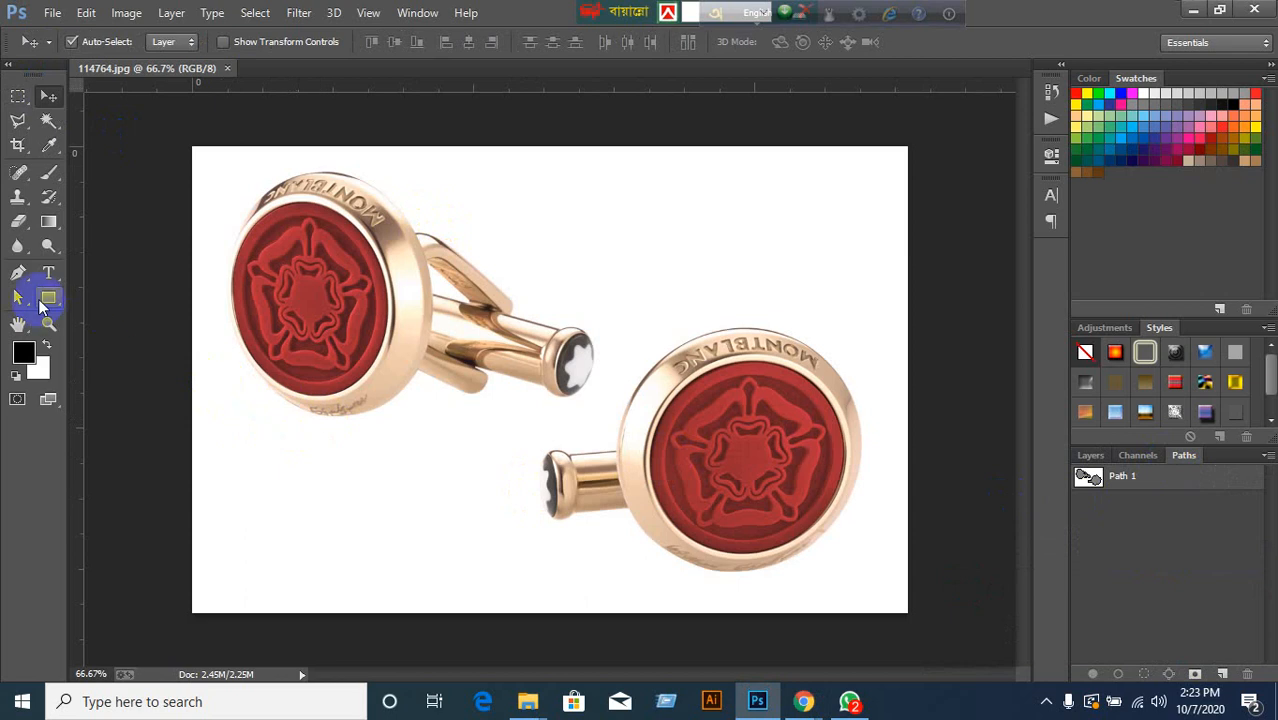
Look in on the Google Meet participants again and switch back to Photoshop.
{"action": "mouse_move", "coordinate": [804, 699]}
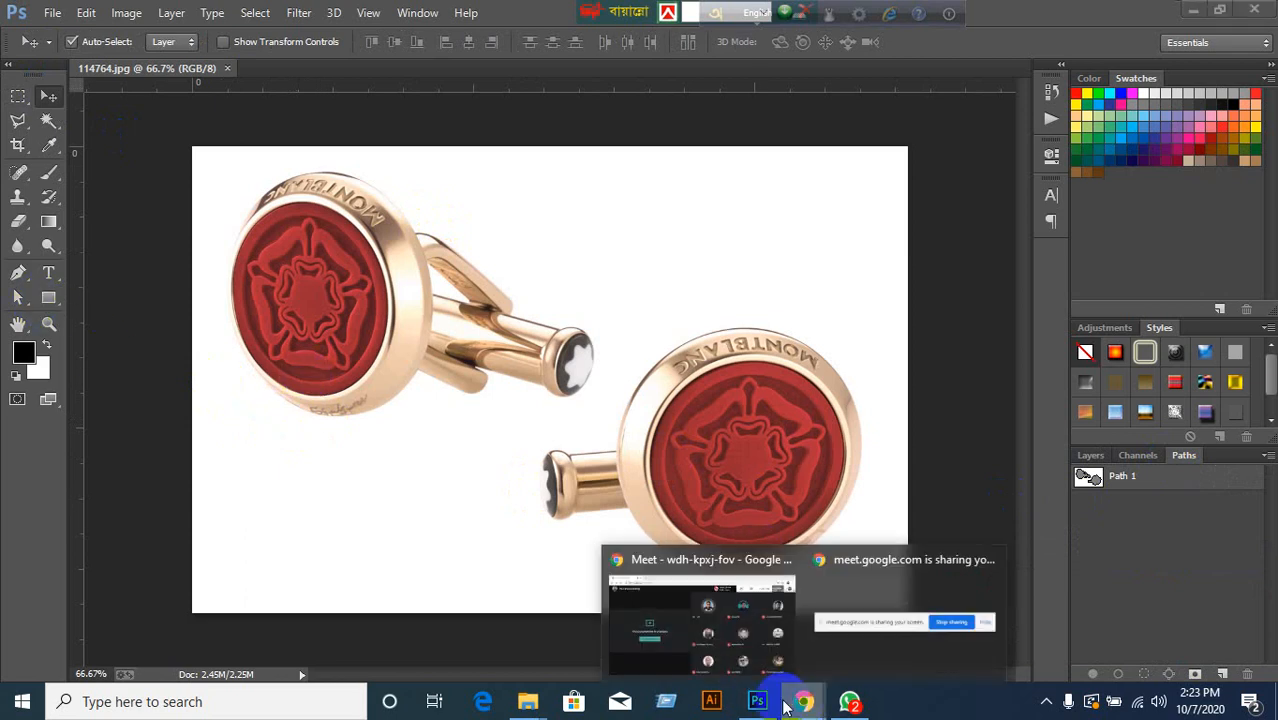
{"action": "left_click", "coordinate": [656, 609]}
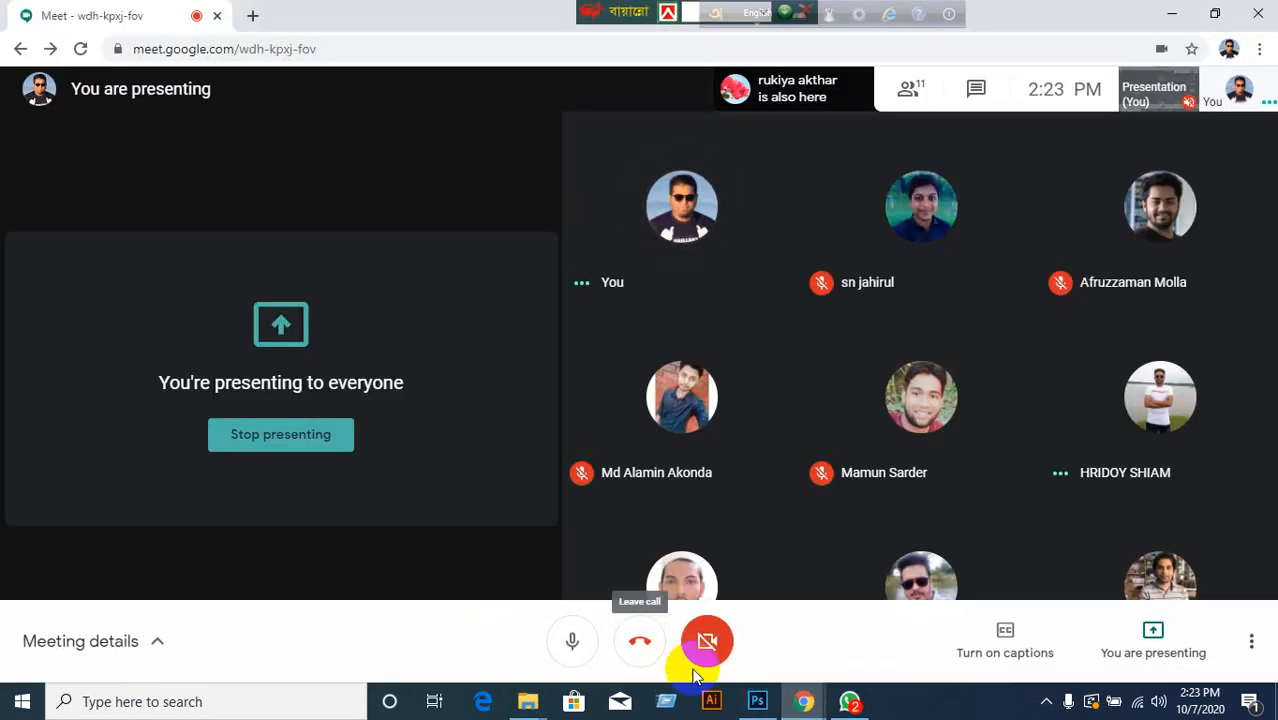
{"action": "left_click", "coordinate": [757, 701]}
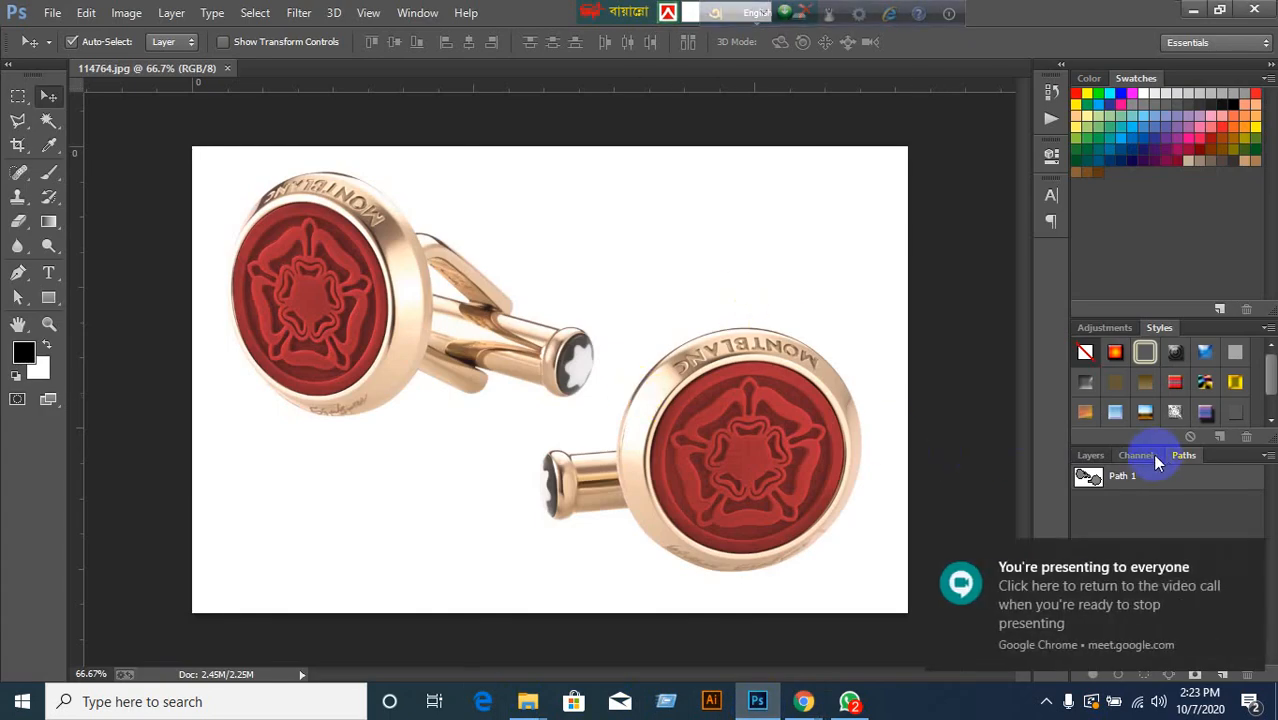
Display Path 1 and select its anchor points around both cufflinks with the Path Selection tool, then deselect them.
{"action": "left_click", "coordinate": [1124, 456]}
{"action": "left_click", "coordinate": [1182, 456]}
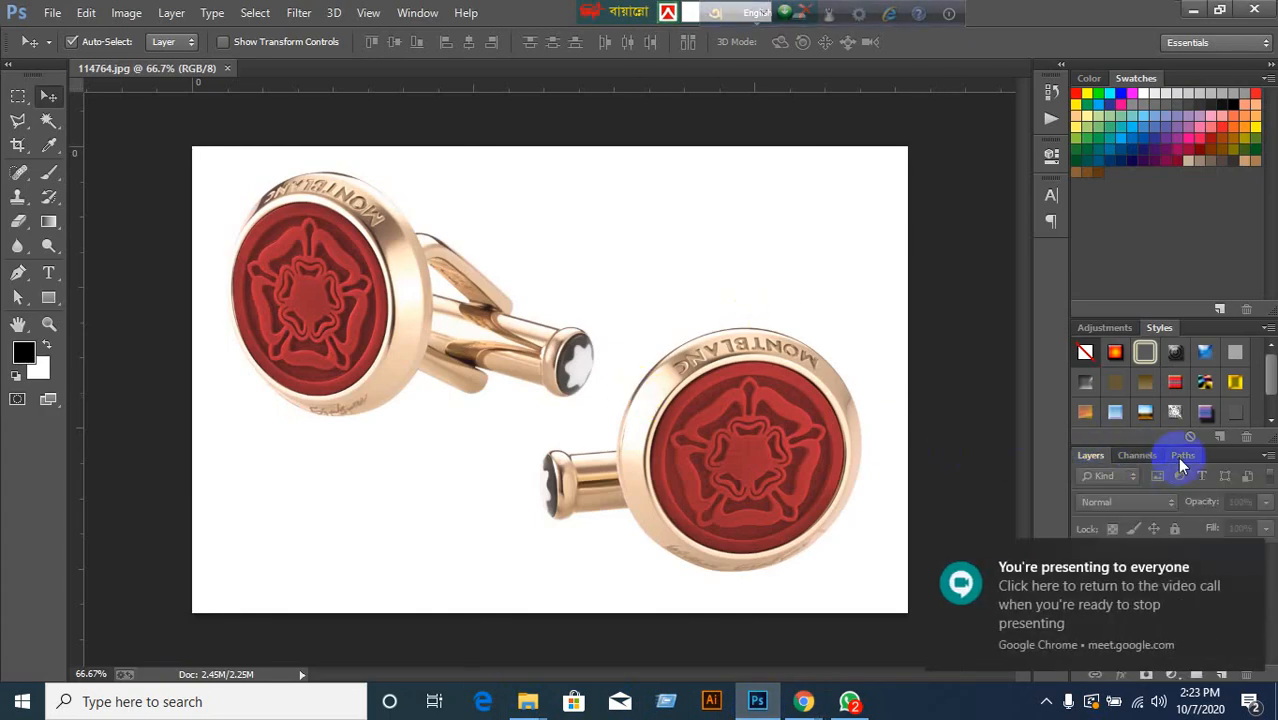
{"action": "left_click", "coordinate": [1246, 558]}
{"action": "key", "text": "a"}
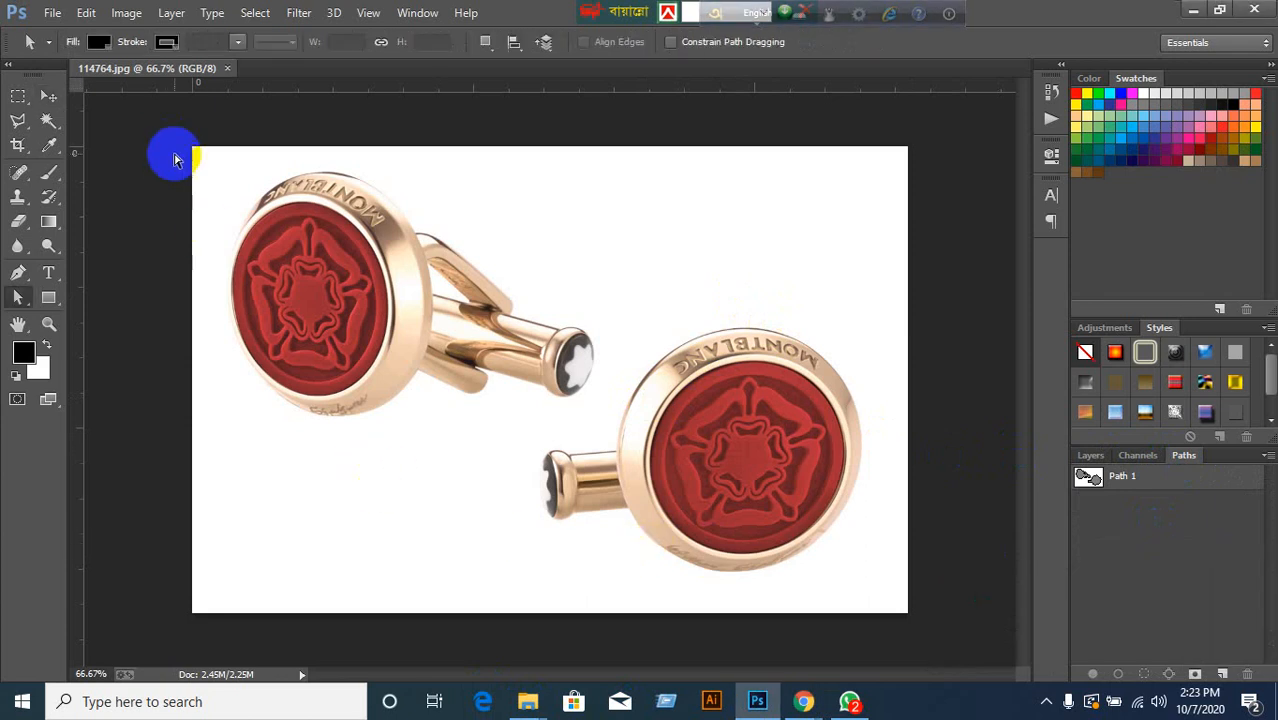
{"action": "left_click_drag", "start_coordinate": [189, 149], "coordinate": [909, 623]}
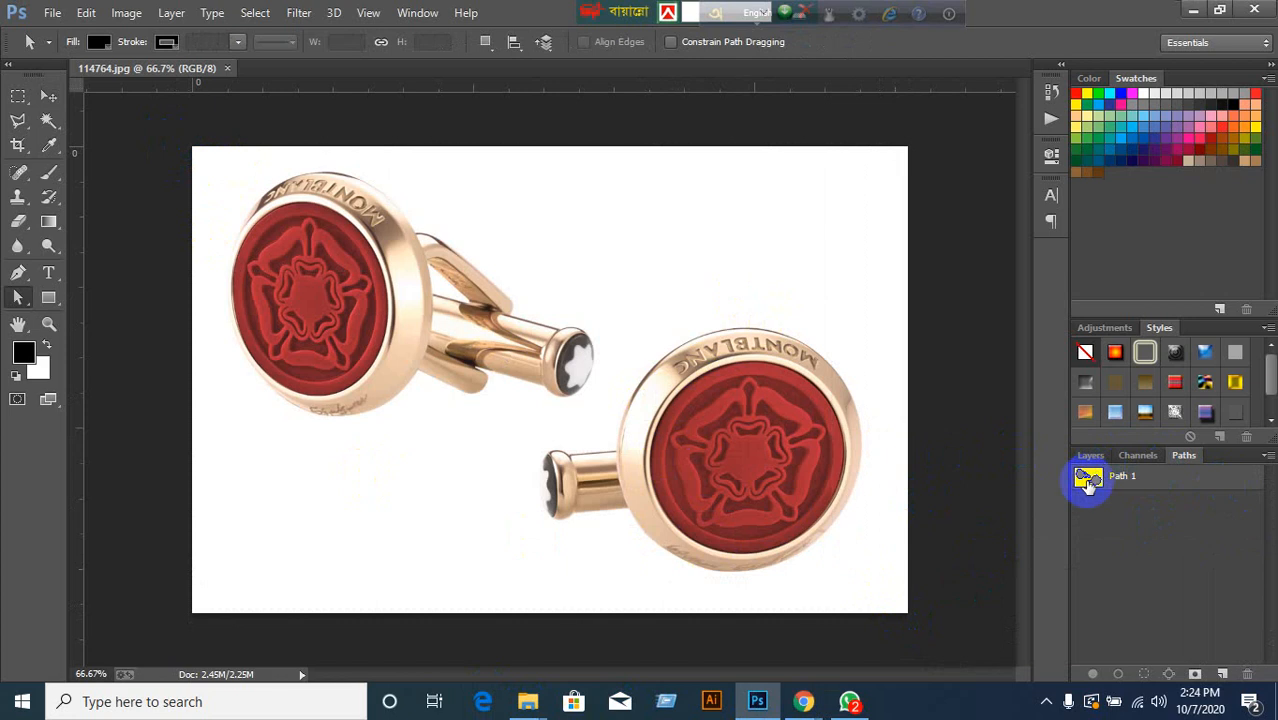
{"action": "left_click", "coordinate": [1088, 480]}
{"action": "left_click_drag", "start_coordinate": [199, 148], "coordinate": [944, 634]}
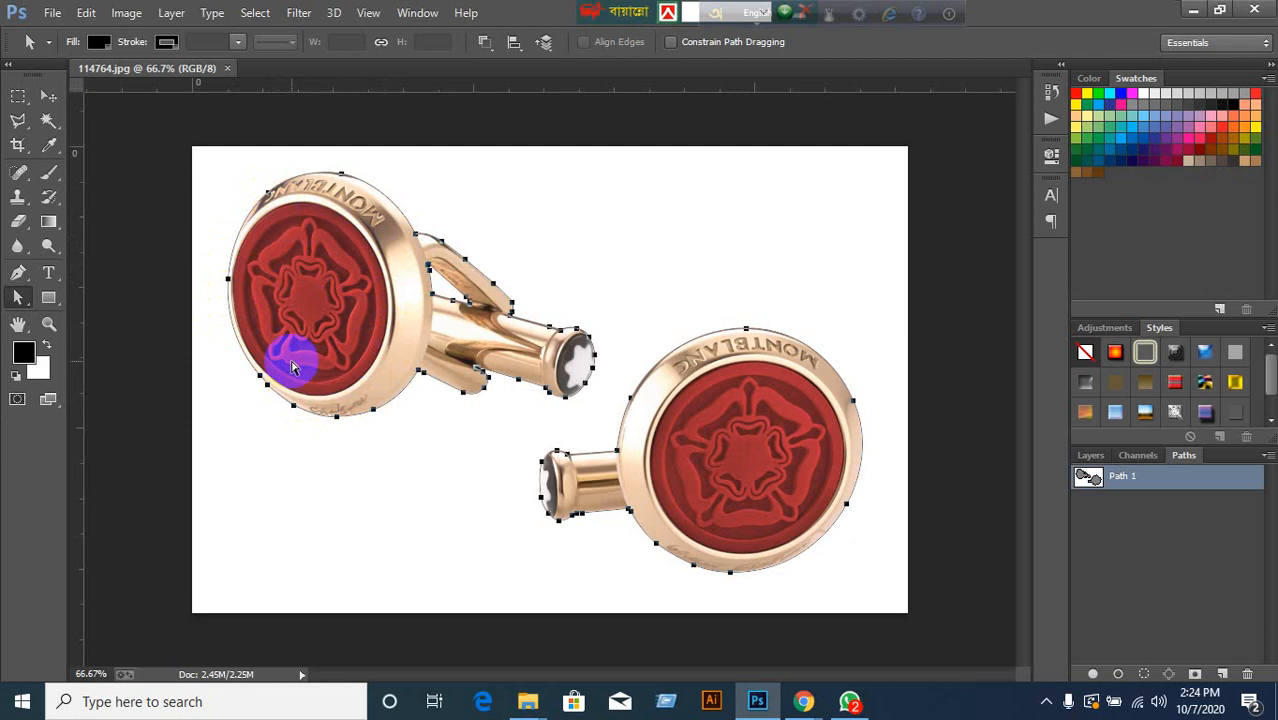
{"action": "left_click", "coordinate": [284, 205]}
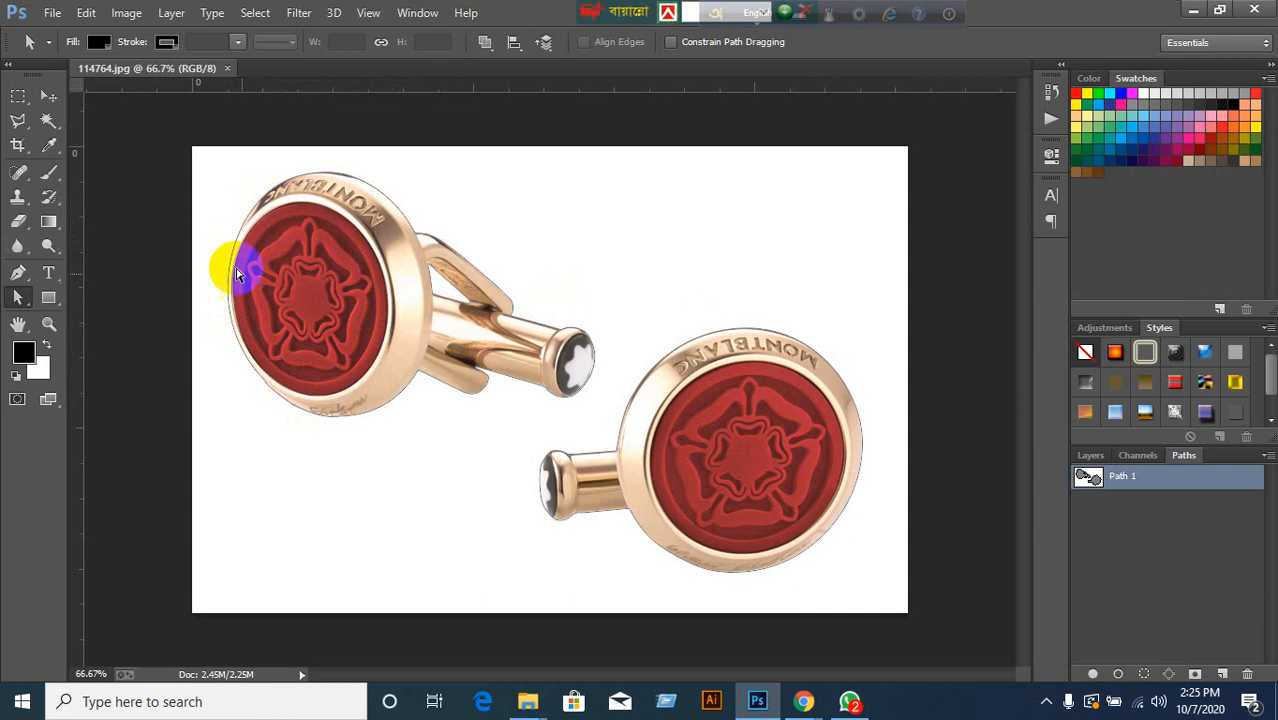
Try drawing a curved Pen path segment along the upper edge of the left cufflink's red face, then redisplay Path 1.
{"action": "left_click", "coordinate": [18, 275]}
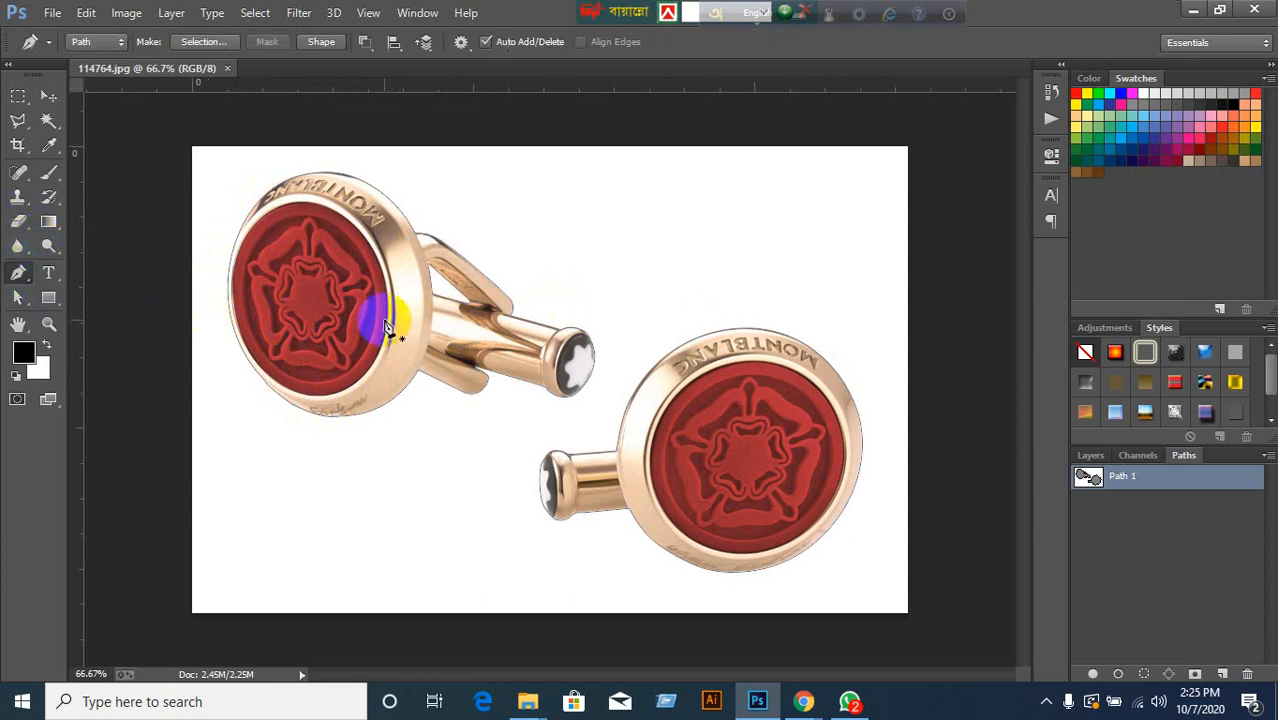
{"action": "left_click", "coordinate": [273, 213]}
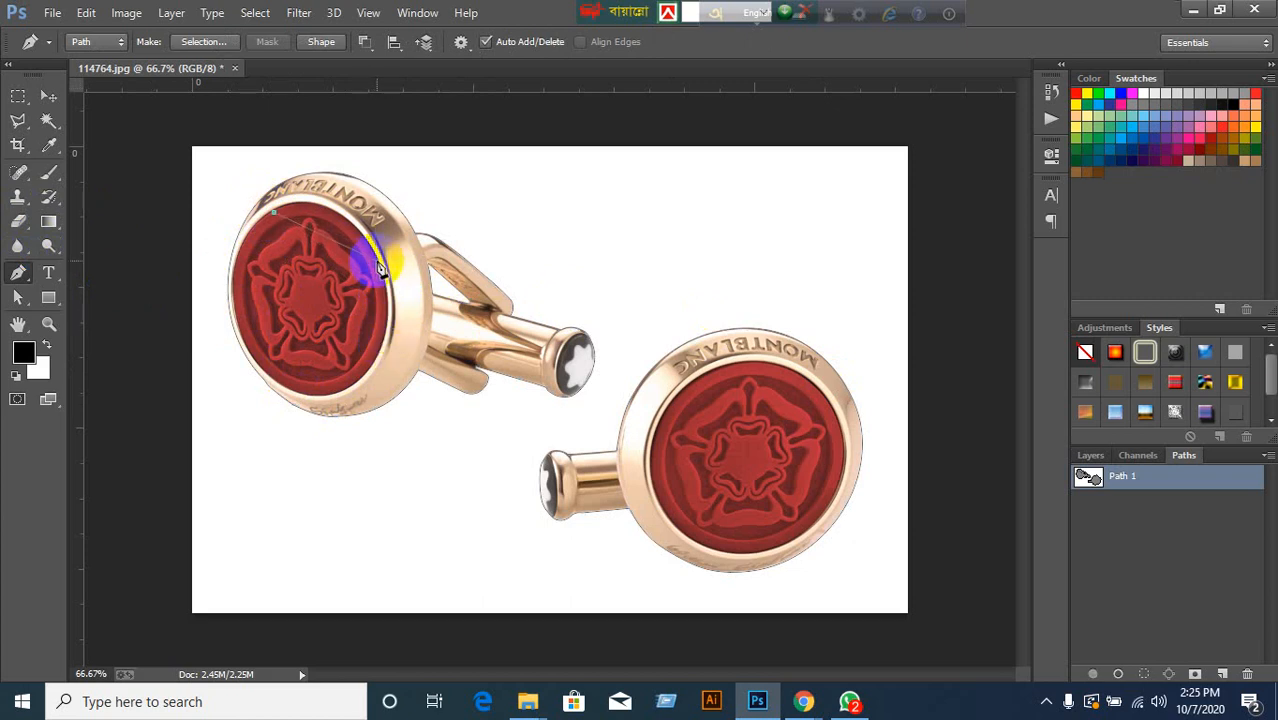
{"action": "left_click_drag", "start_coordinate": [377, 277], "coordinate": [334, 177]}
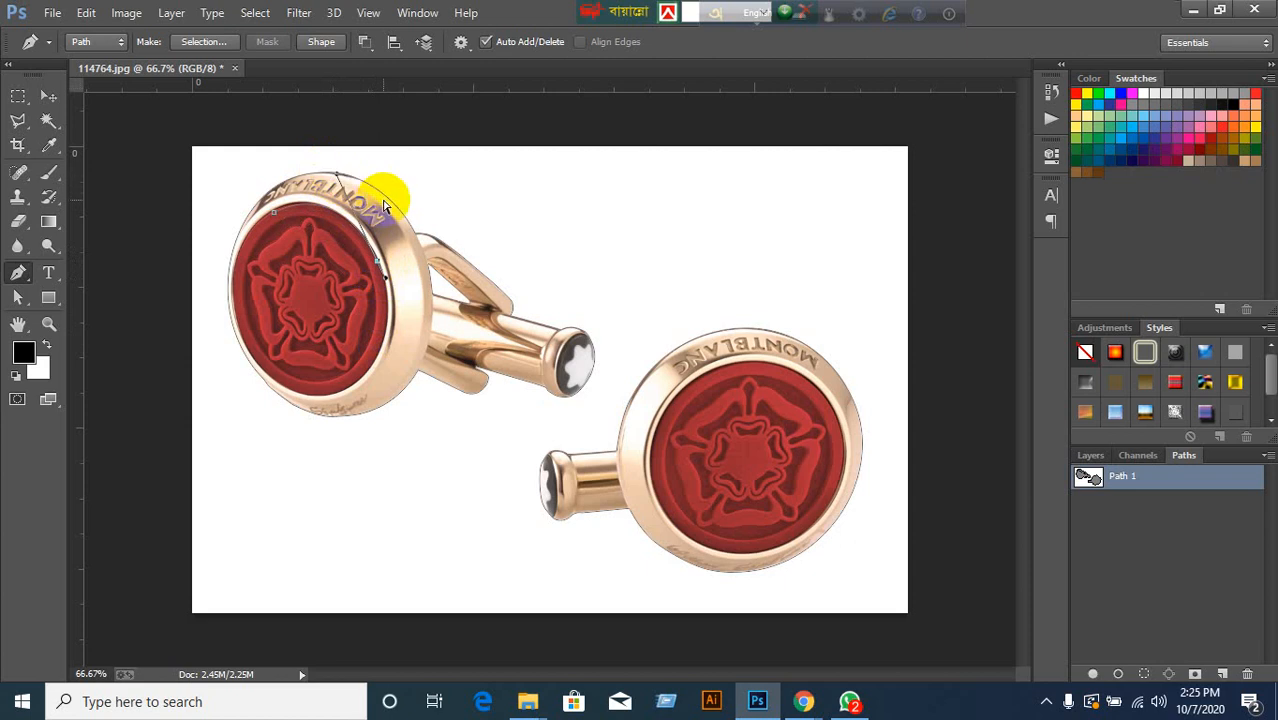
{"action": "left_click", "coordinate": [385, 207]}
{"action": "key", "text": "Return"}
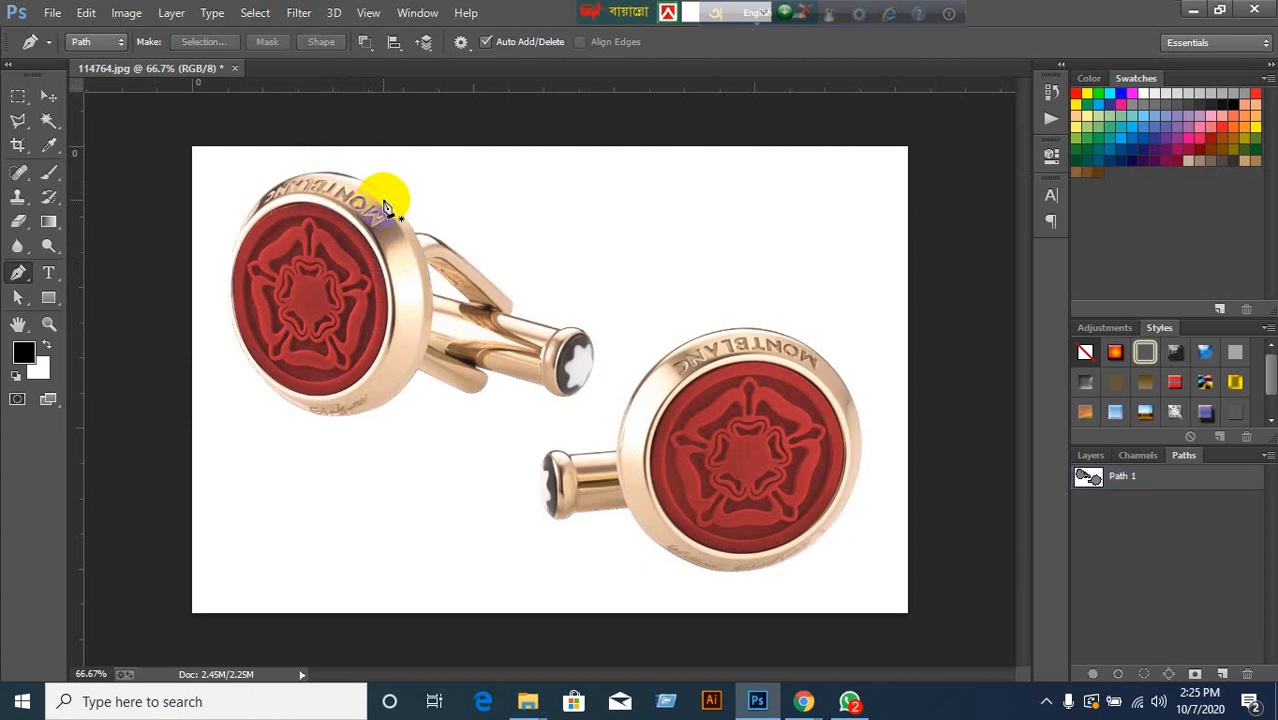
{"action": "left_click", "coordinate": [1088, 476]}
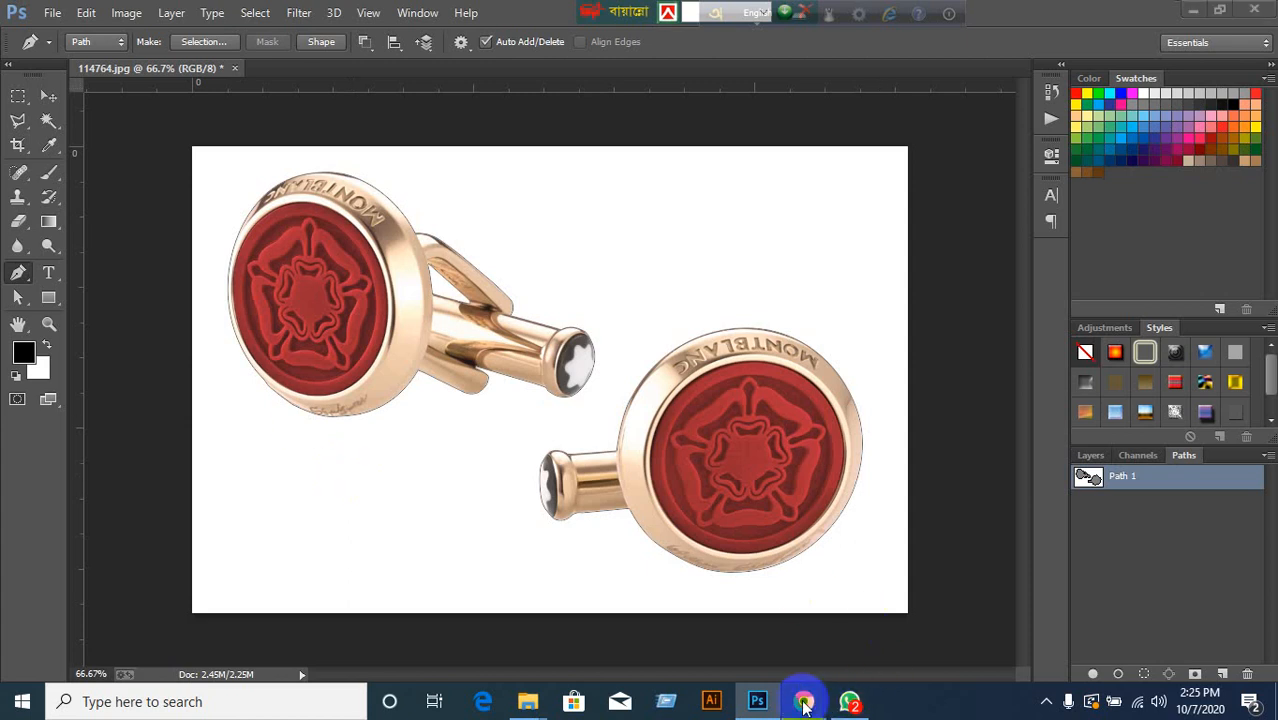
Check the Google Meet call window for participants' responses, switching between it and the displayed Path 1 in Photoshop.
{"action": "mouse_move", "coordinate": [805, 699]}
{"action": "left_click", "coordinate": [728, 660]}
{"action": "left_click", "coordinate": [840, 427]}
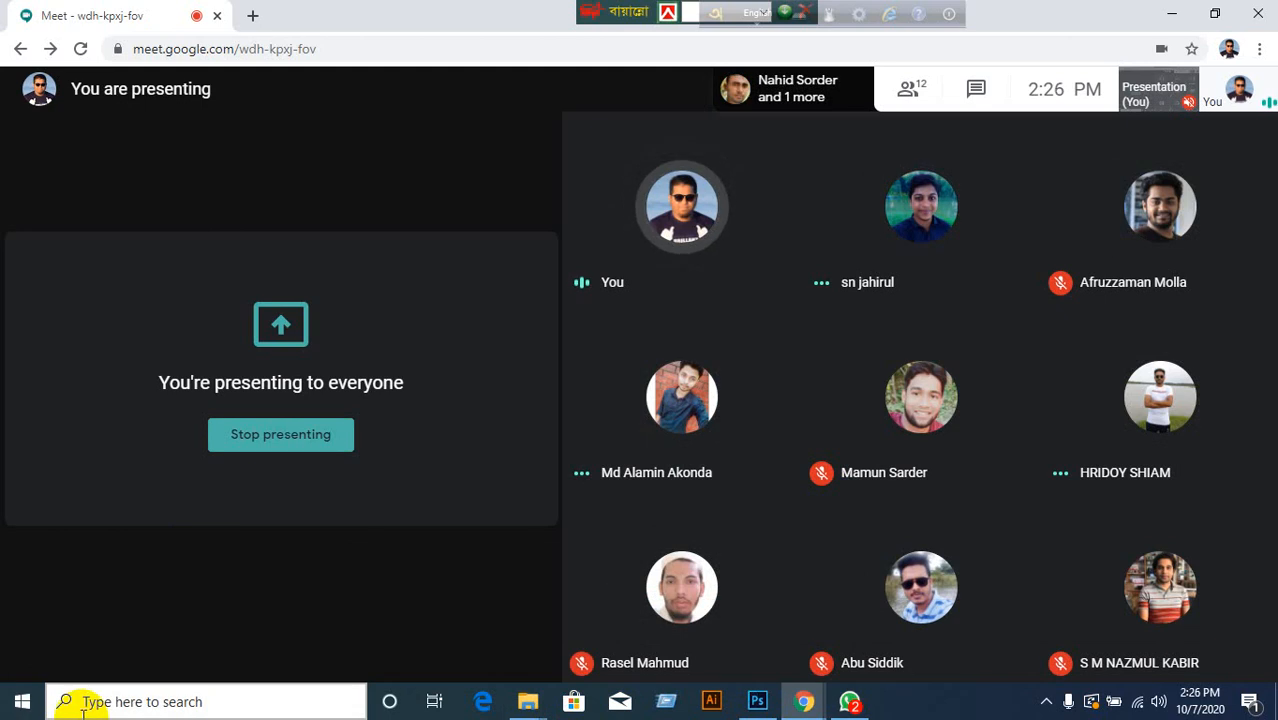
{"action": "left_click", "coordinate": [750, 708]}
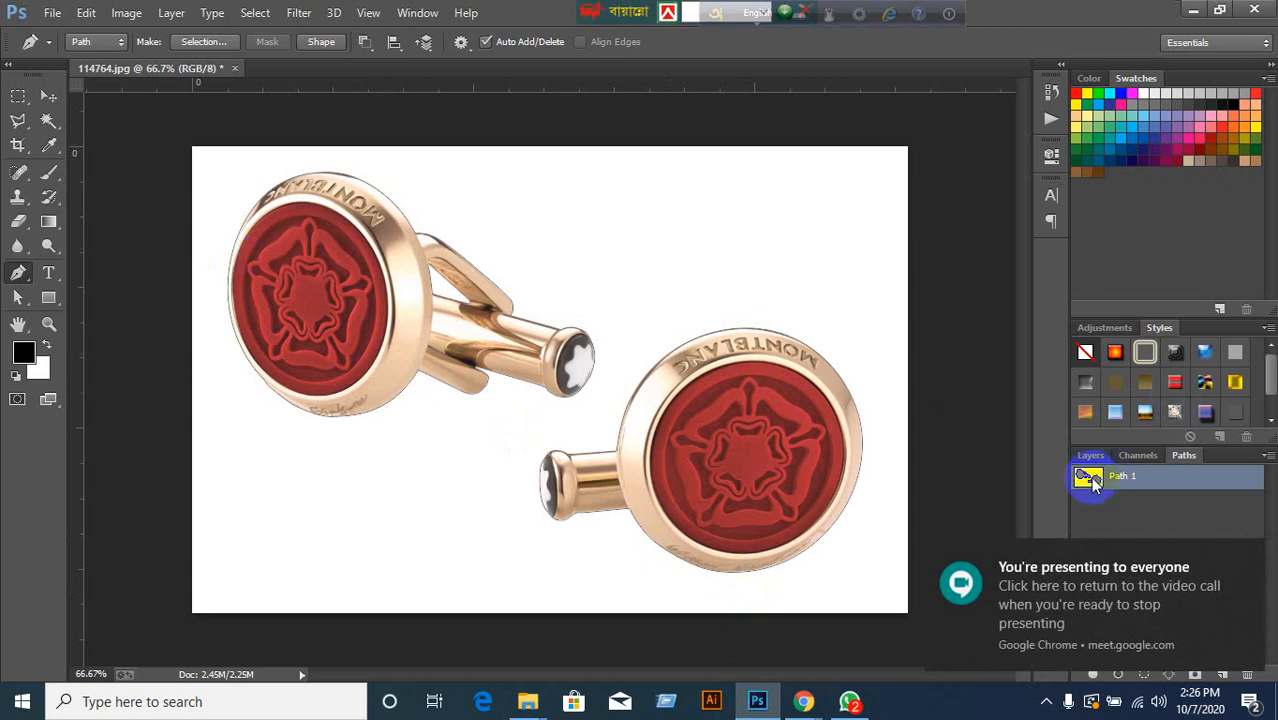
{"action": "left_click", "coordinate": [805, 703]}
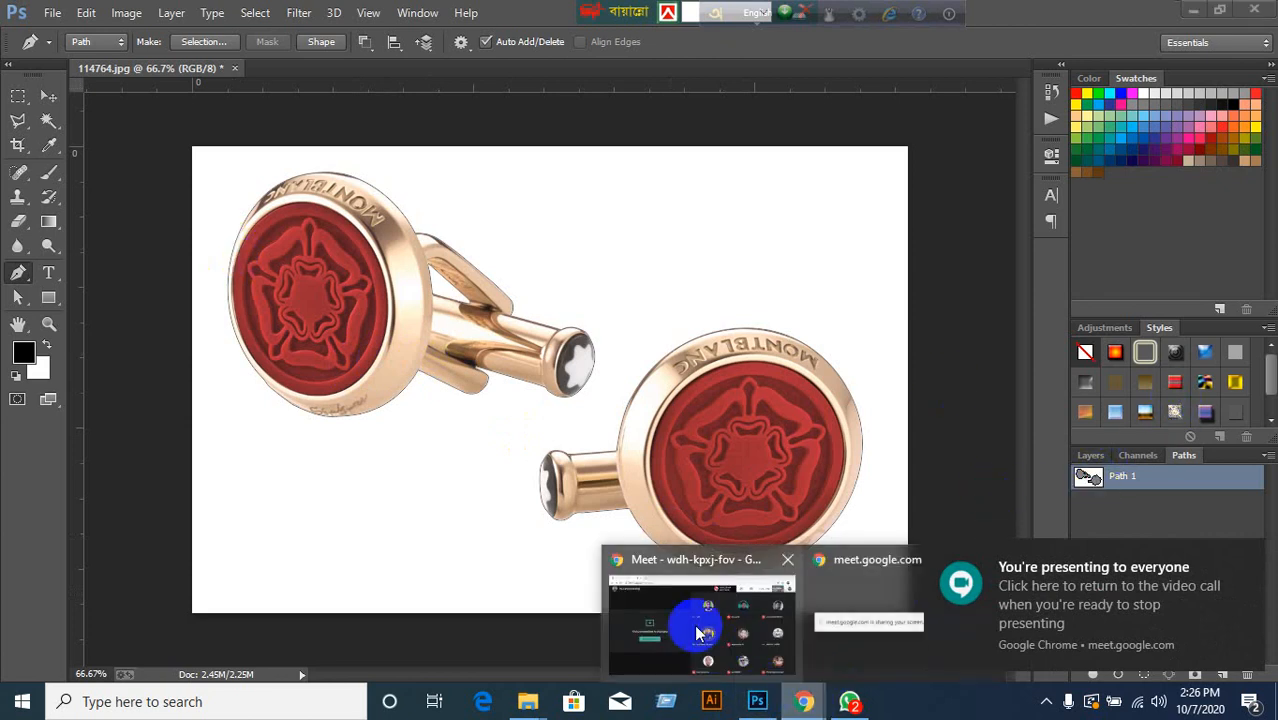
{"action": "left_click", "coordinate": [693, 622]}
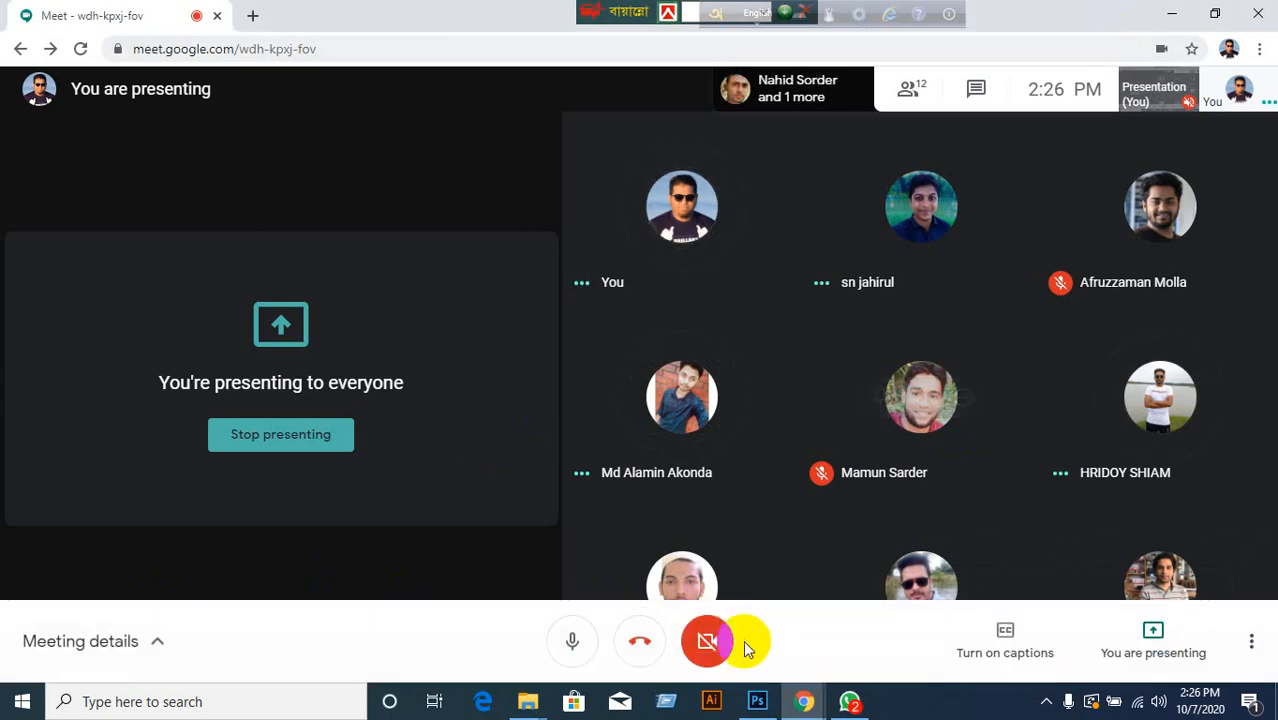
Switch back to Photoshop and draw a curved Pen path along the upper and right edges of the left cufflink's red face.
{"action": "left_click", "coordinate": [758, 701]}
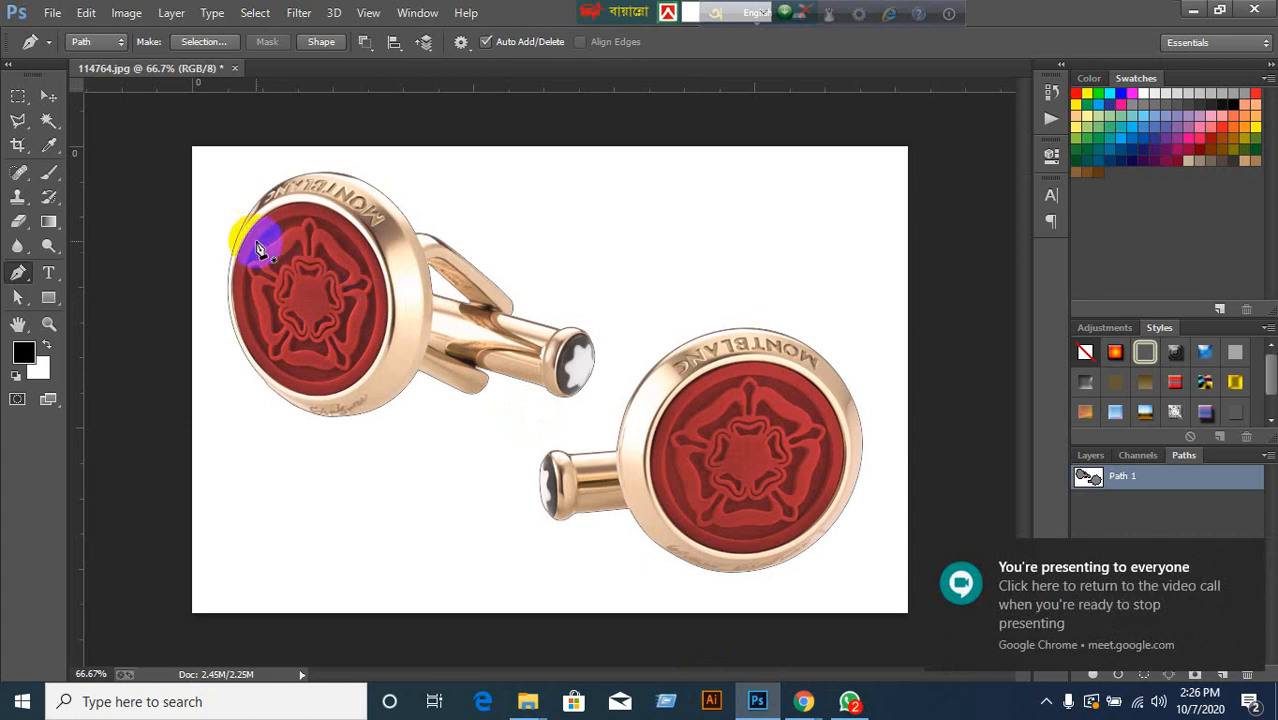
{"action": "left_click", "coordinate": [251, 224]}
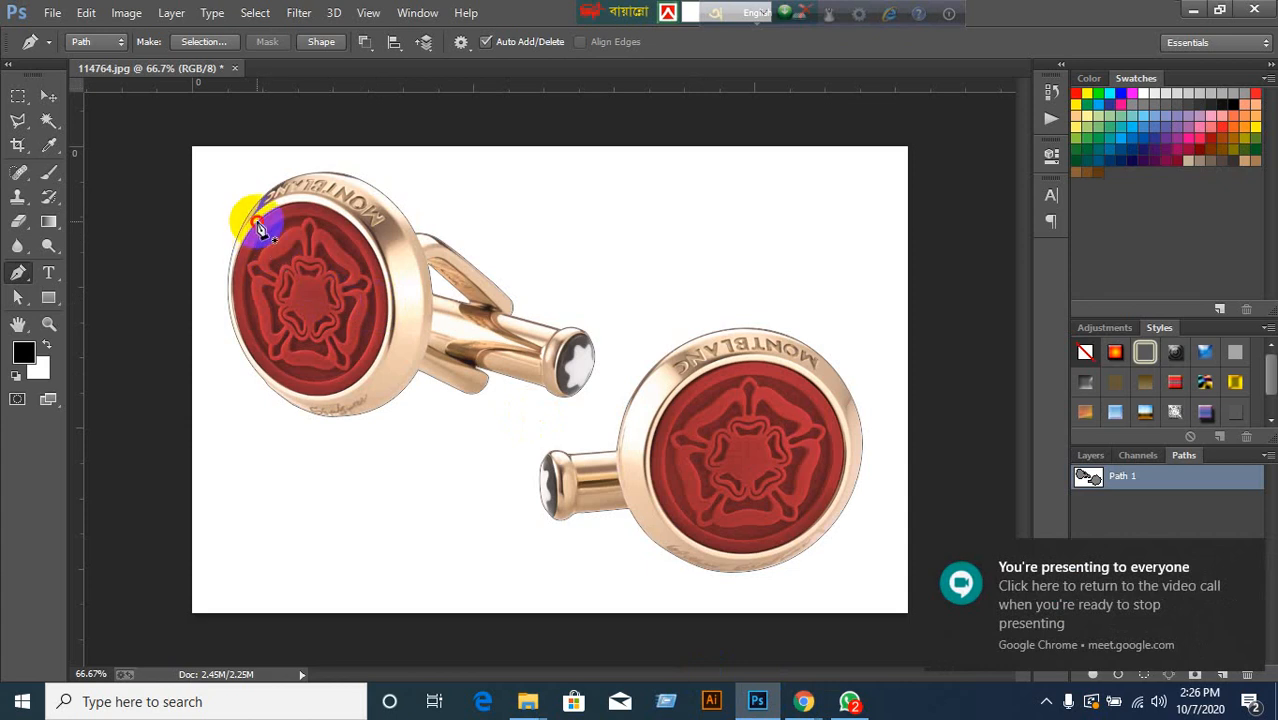
{"action": "left_click", "coordinate": [336, 218]}
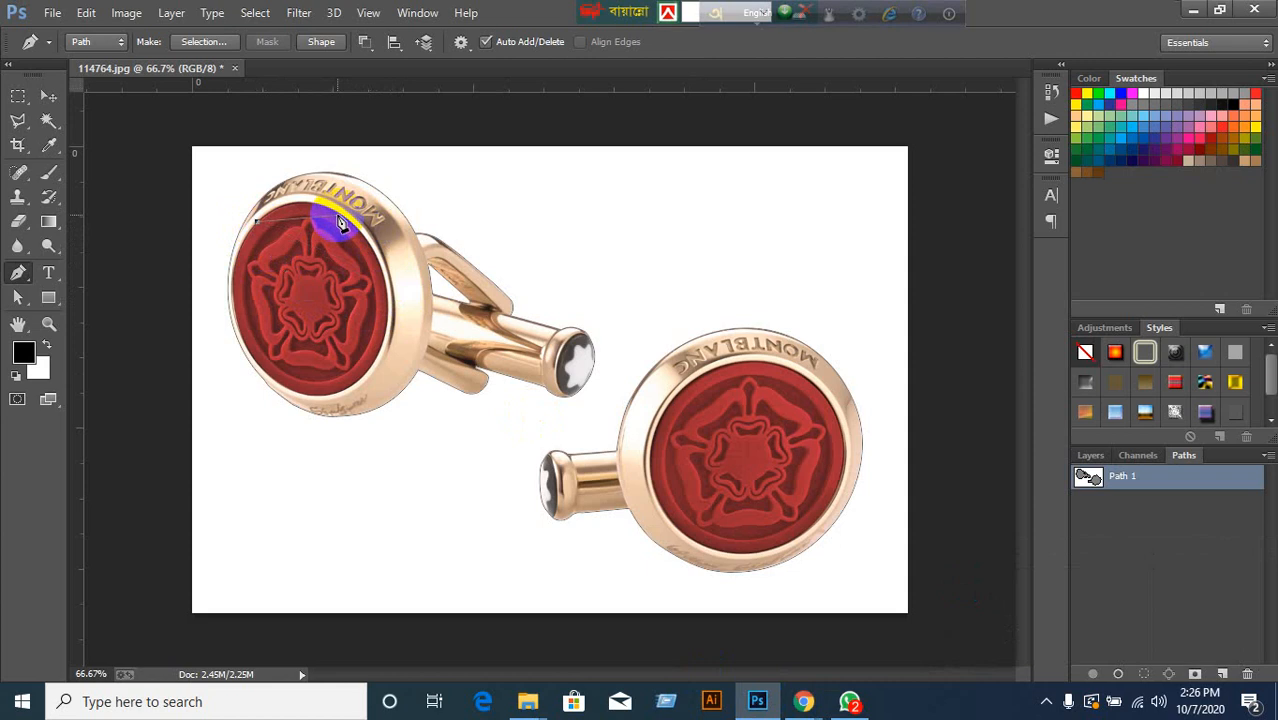
{"action": "left_click_drag", "start_coordinate": [341, 224], "coordinate": [313, 202]}
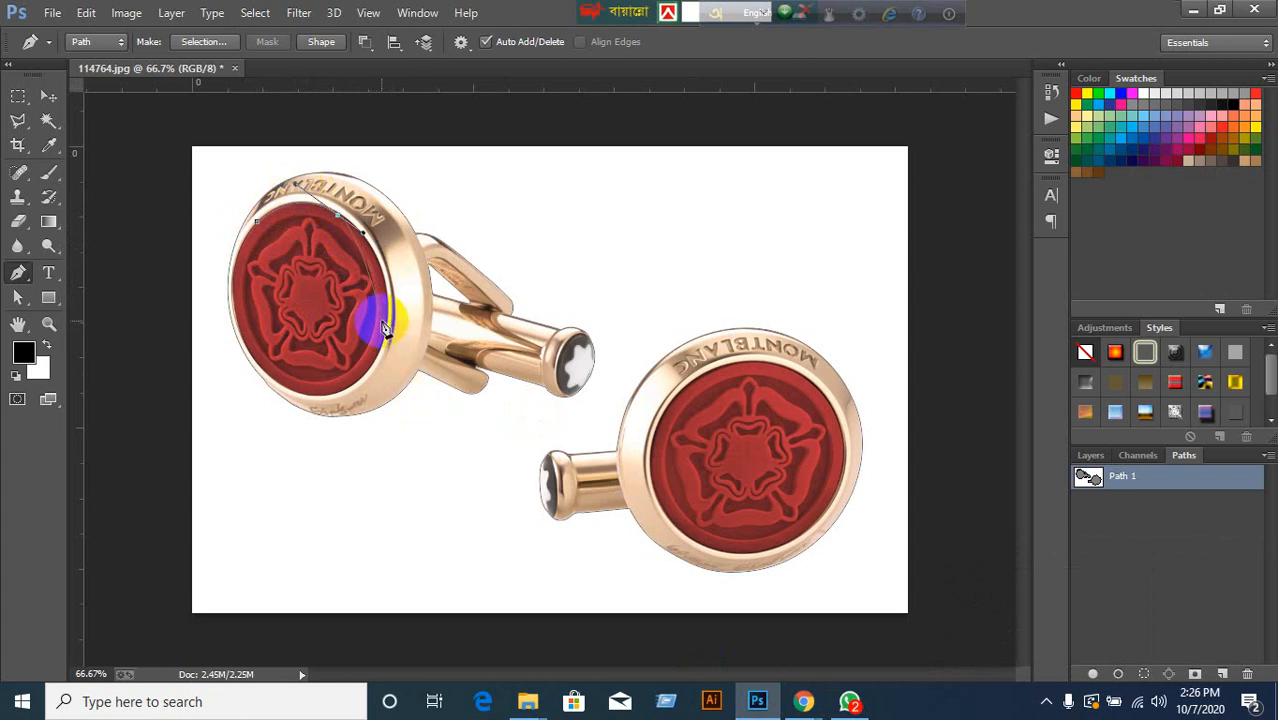
{"action": "left_click_drag", "start_coordinate": [388, 340], "coordinate": [389, 245]}
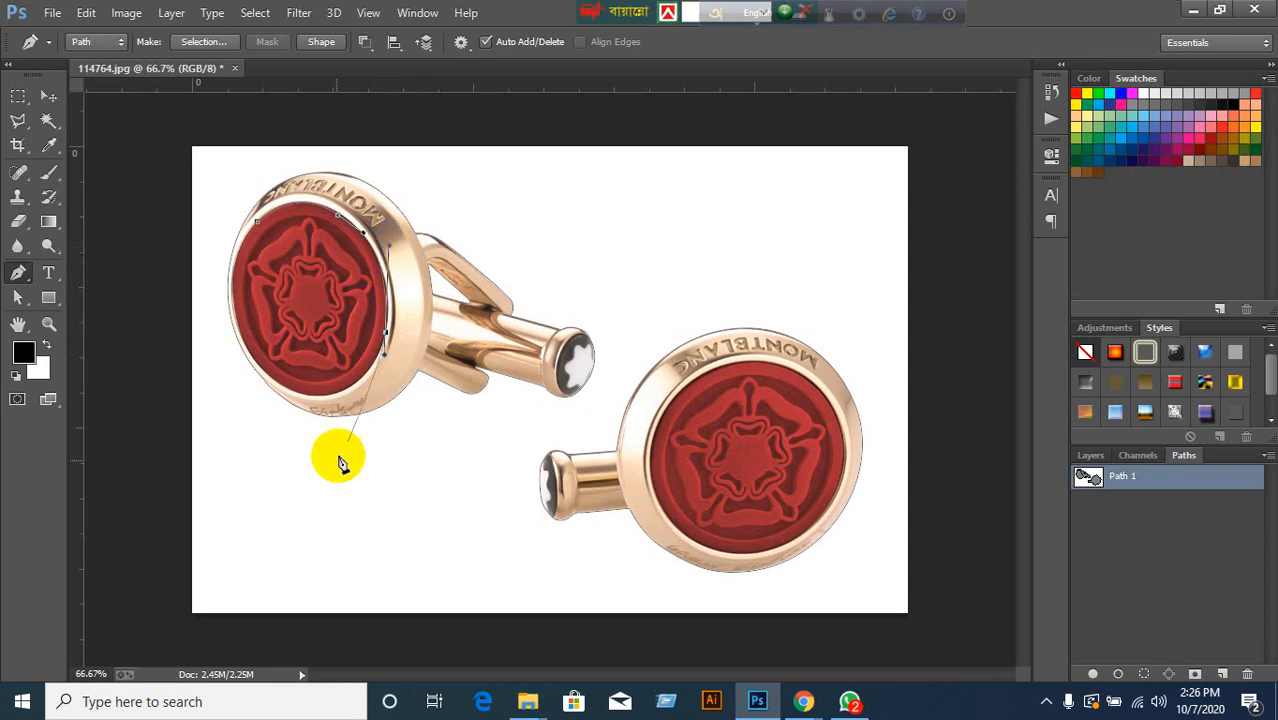
{"action": "key", "text": "space"}
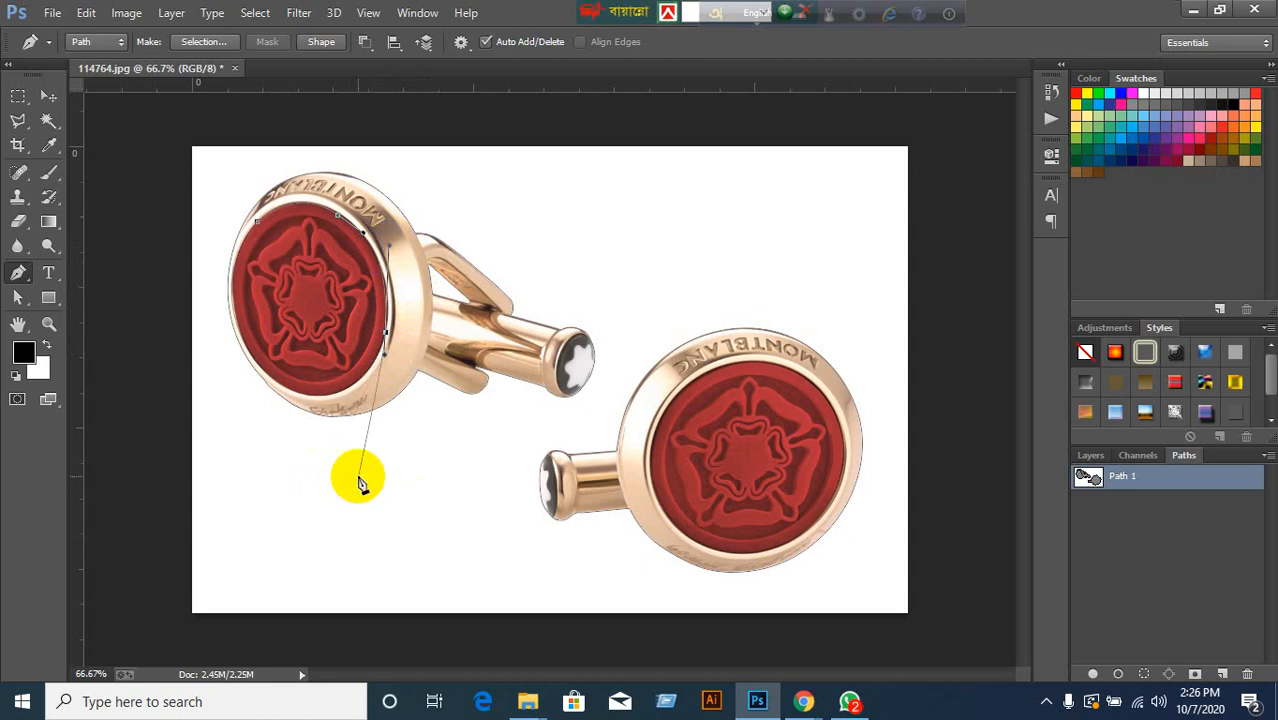
Continue the Pen path around the lower and left edges of the left cufflink's red face and close it at its starting anchor.
{"action": "mouse_move", "coordinate": [283, 394]}
{"action": "left_mouse_down"}
{"action": "mouse_move", "coordinate": [268, 379]}
{"action": "mouse_move", "coordinate": [293, 398]}
{"action": "left_mouse_up"}
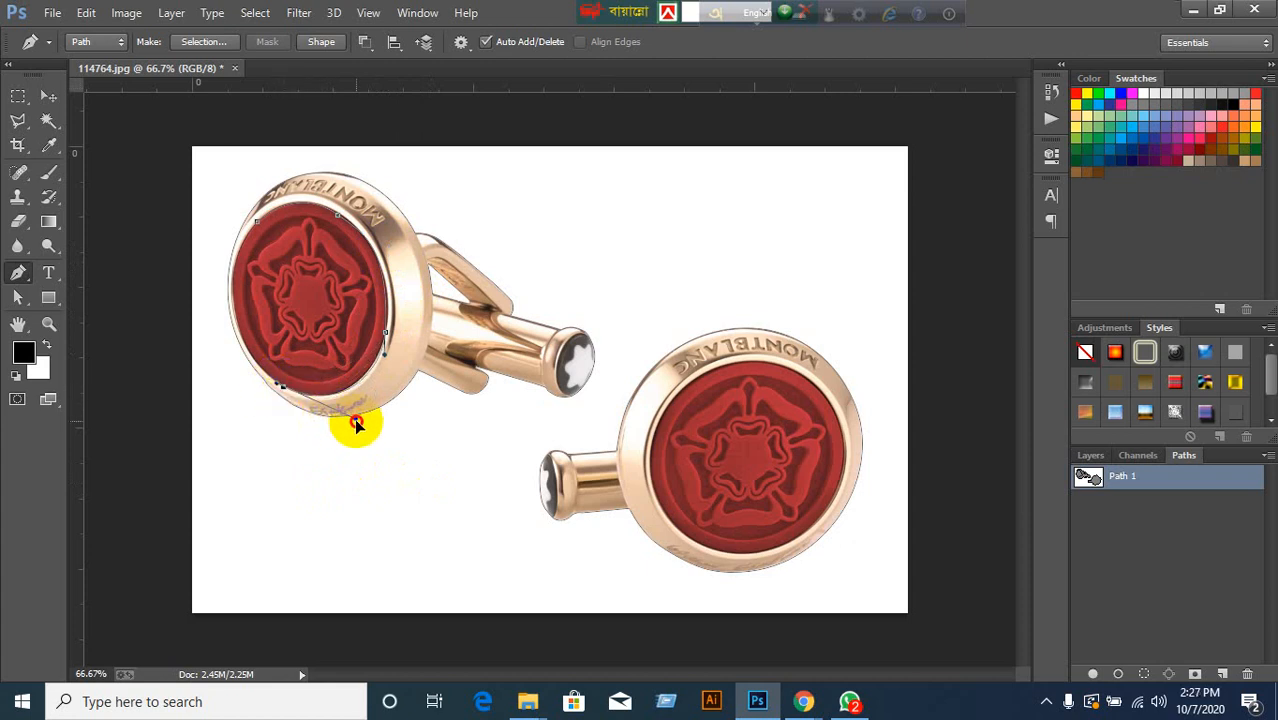
{"action": "left_click_drag", "start_coordinate": [356, 424], "coordinate": [352, 425]}
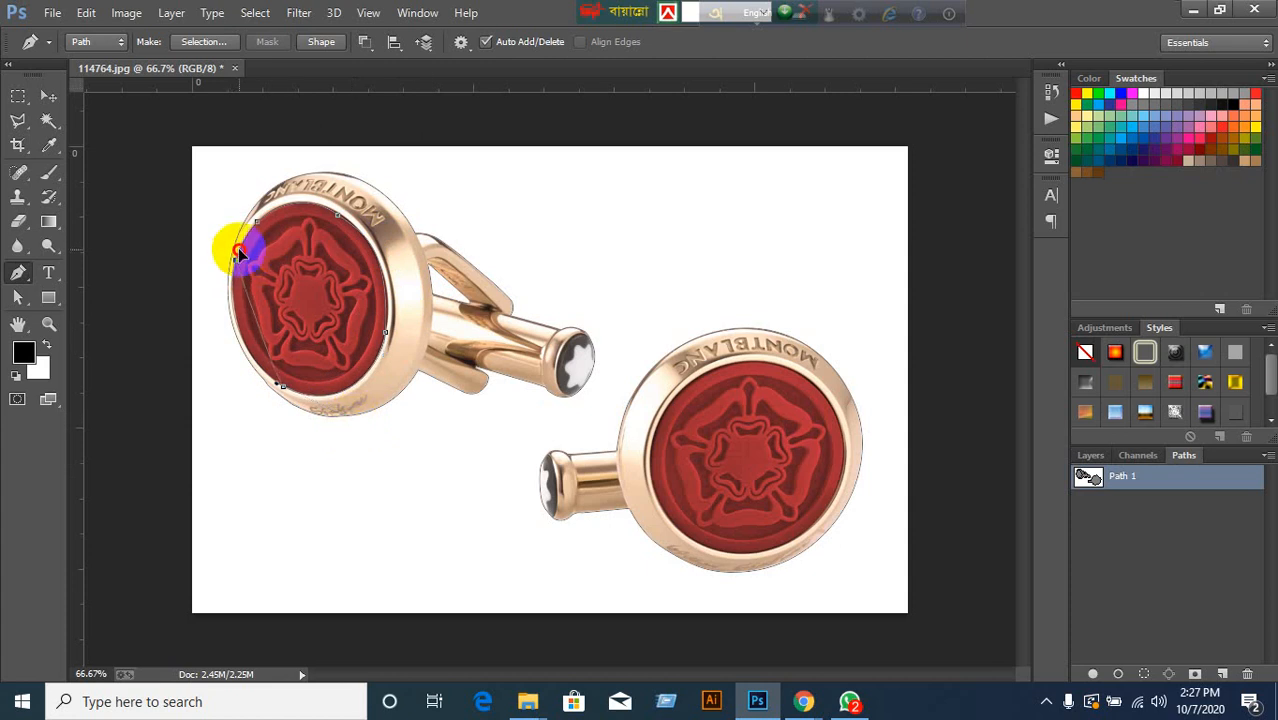
{"action": "left_click_drag", "start_coordinate": [238, 250], "coordinate": [243, 233]}
{"action": "left_click_drag", "start_coordinate": [228, 288], "coordinate": [222, 351]}
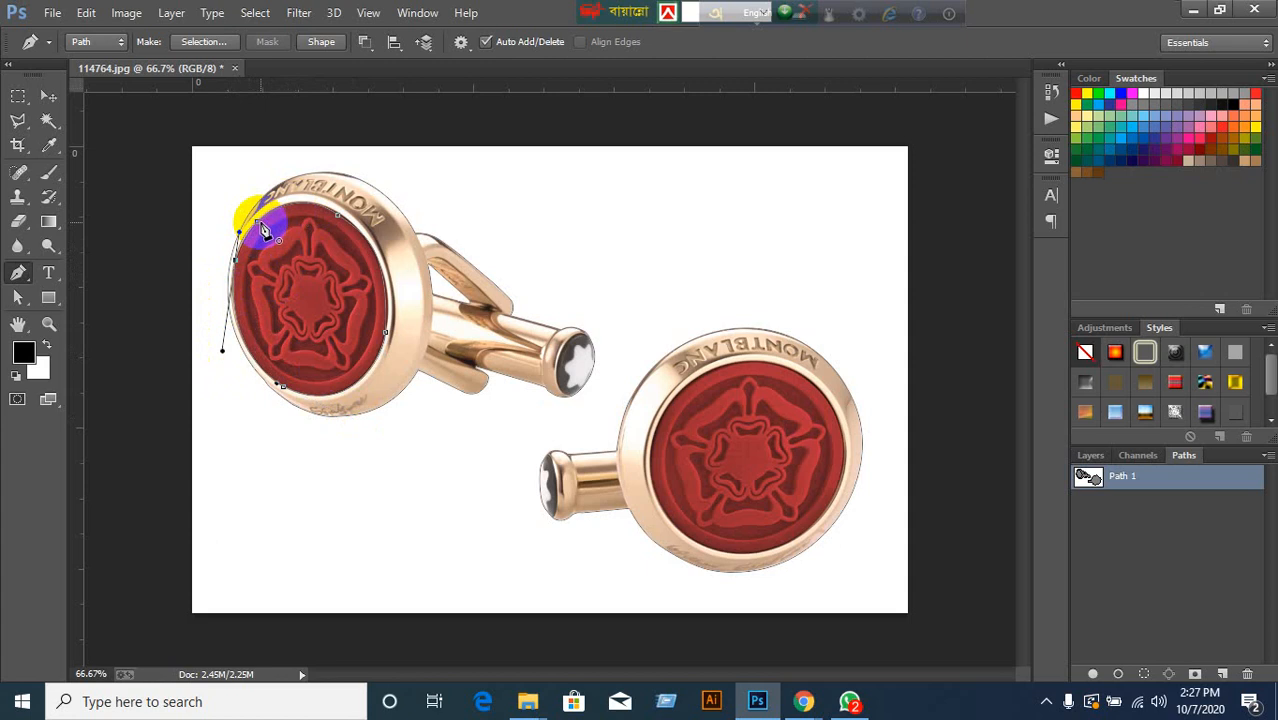
{"action": "mouse_move", "coordinate": [263, 230]}
{"action": "left_mouse_down"}
{"action": "mouse_move", "coordinate": [243, 268]}
{"action": "mouse_move", "coordinate": [257, 219]}
{"action": "mouse_move", "coordinate": [250, 250]}
{"action": "mouse_move", "coordinate": [241, 238]}
{"action": "left_mouse_up"}
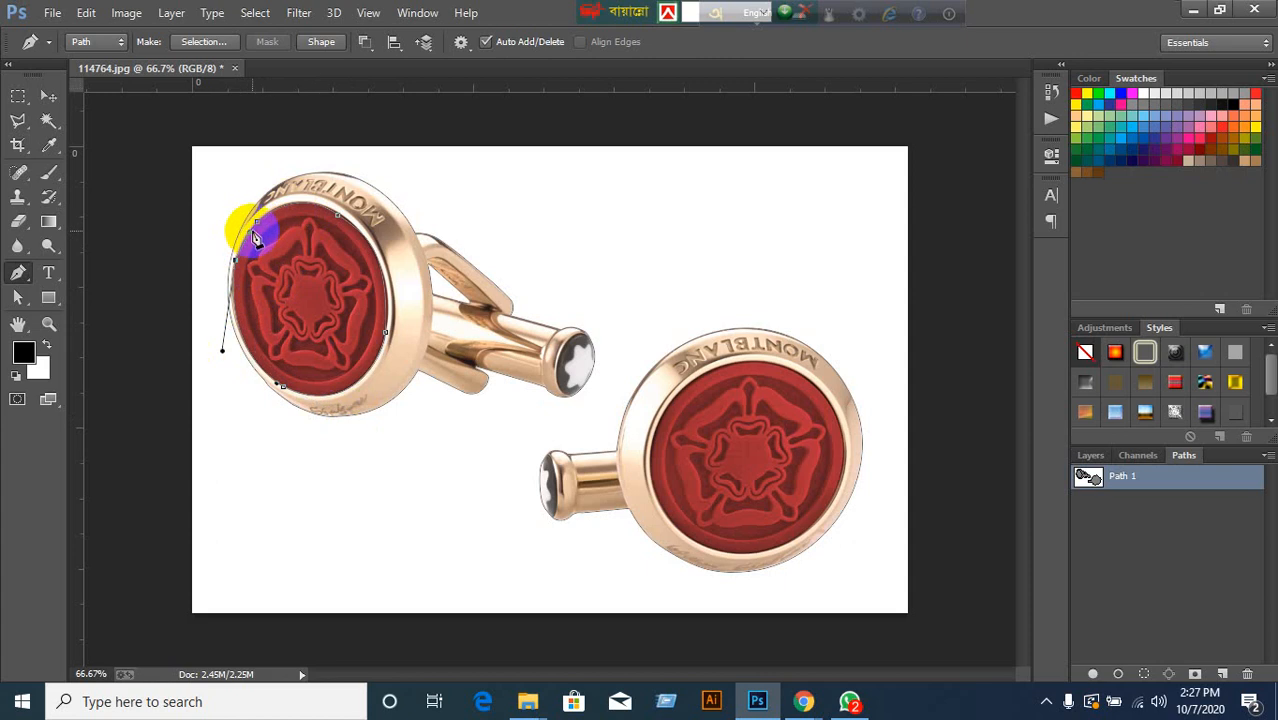
{"action": "left_click_drag", "start_coordinate": [257, 228], "coordinate": [279, 207]}
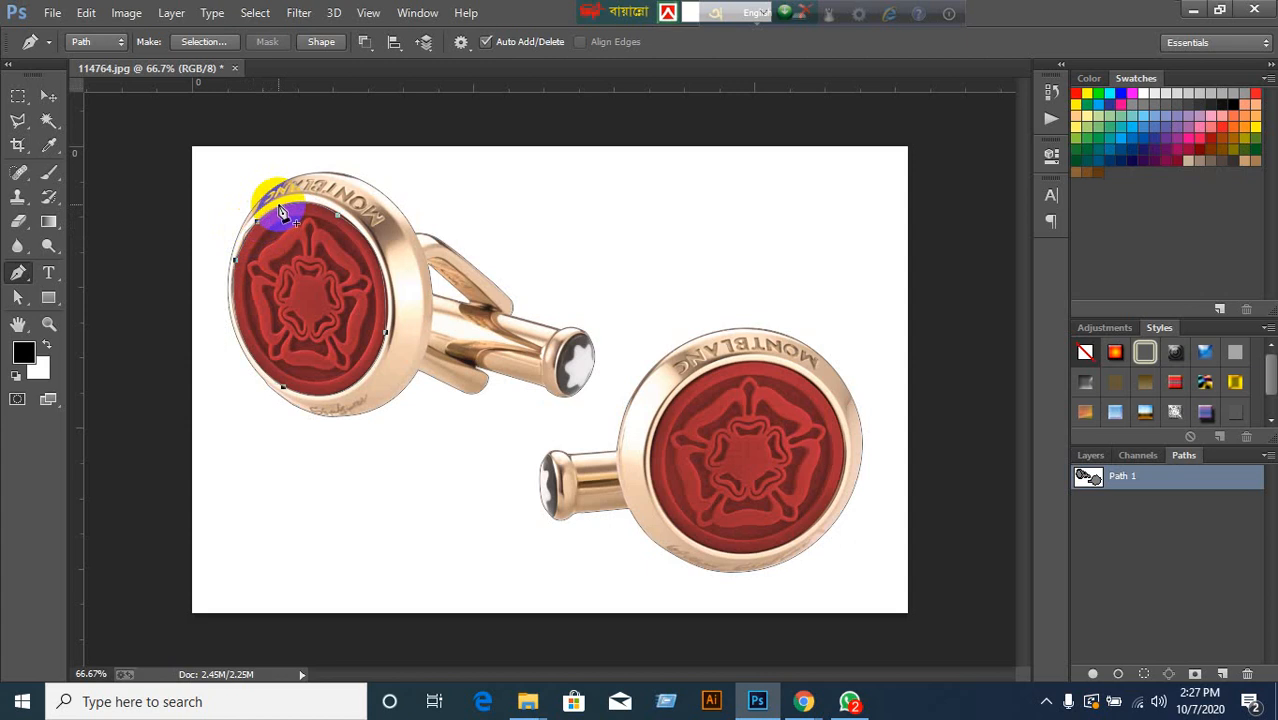
Step back in History to the Pick-up Path state and close the path around the left cufflink's red face again.
{"action": "left_click", "coordinate": [1050, 92]}
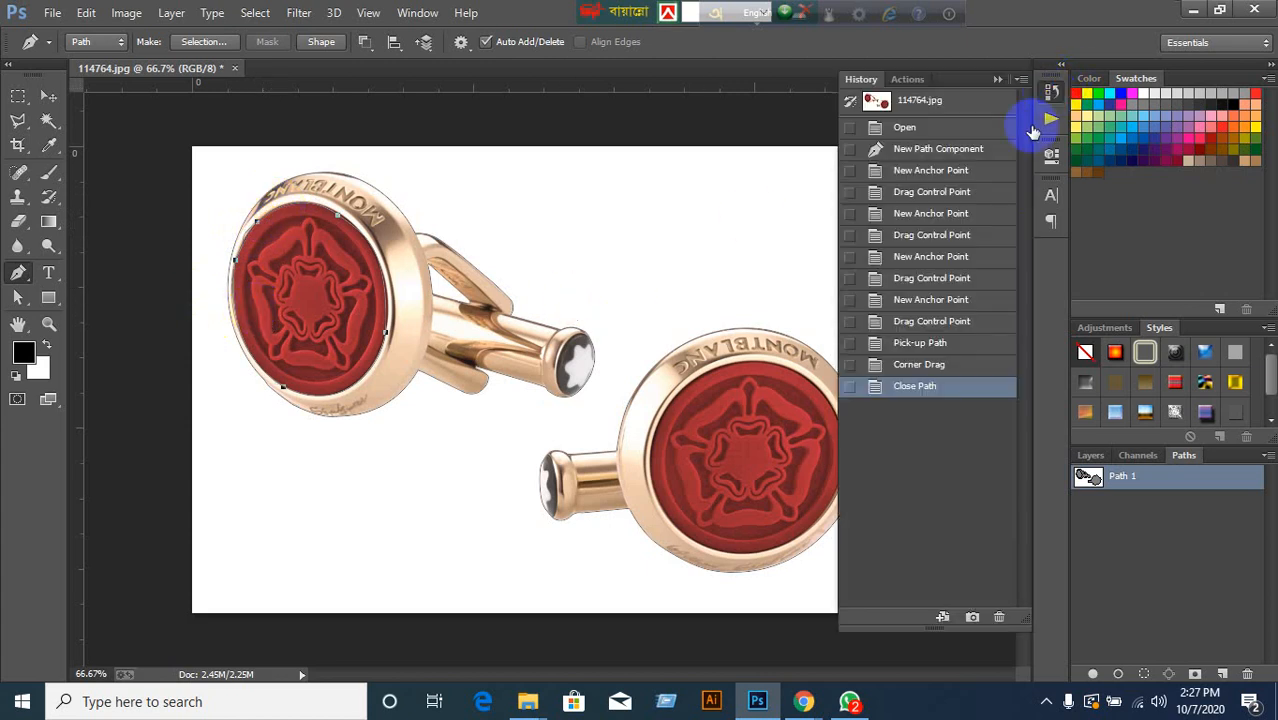
{"action": "left_click", "coordinate": [919, 386]}
{"action": "left_click", "coordinate": [919, 366]}
{"action": "left_click", "coordinate": [916, 343]}
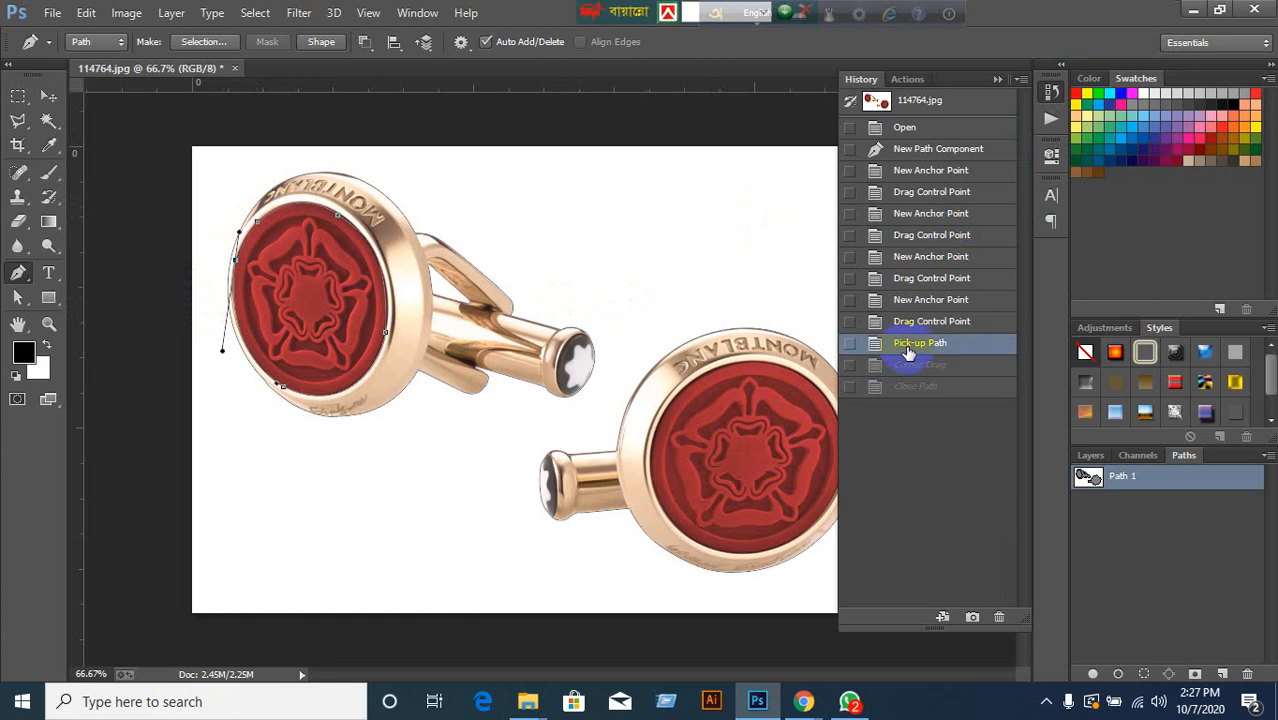
{"action": "left_click", "coordinate": [259, 229]}
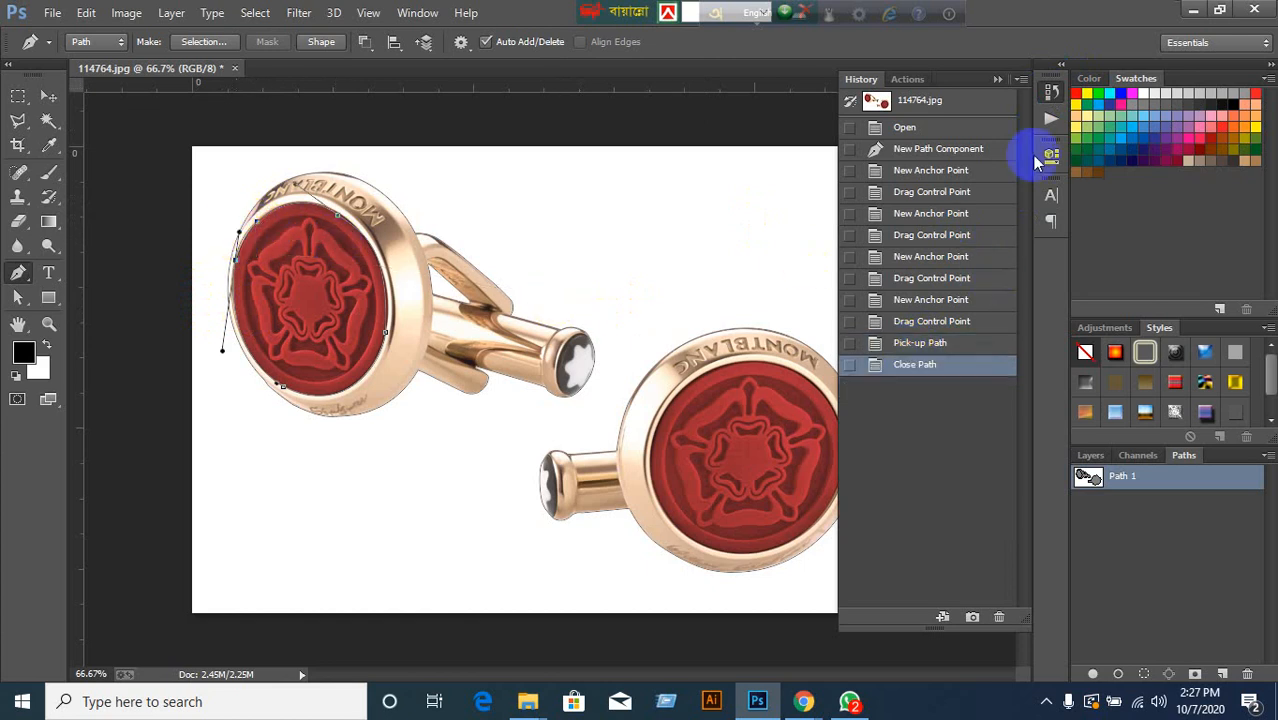
{"action": "left_click", "coordinate": [996, 79]}
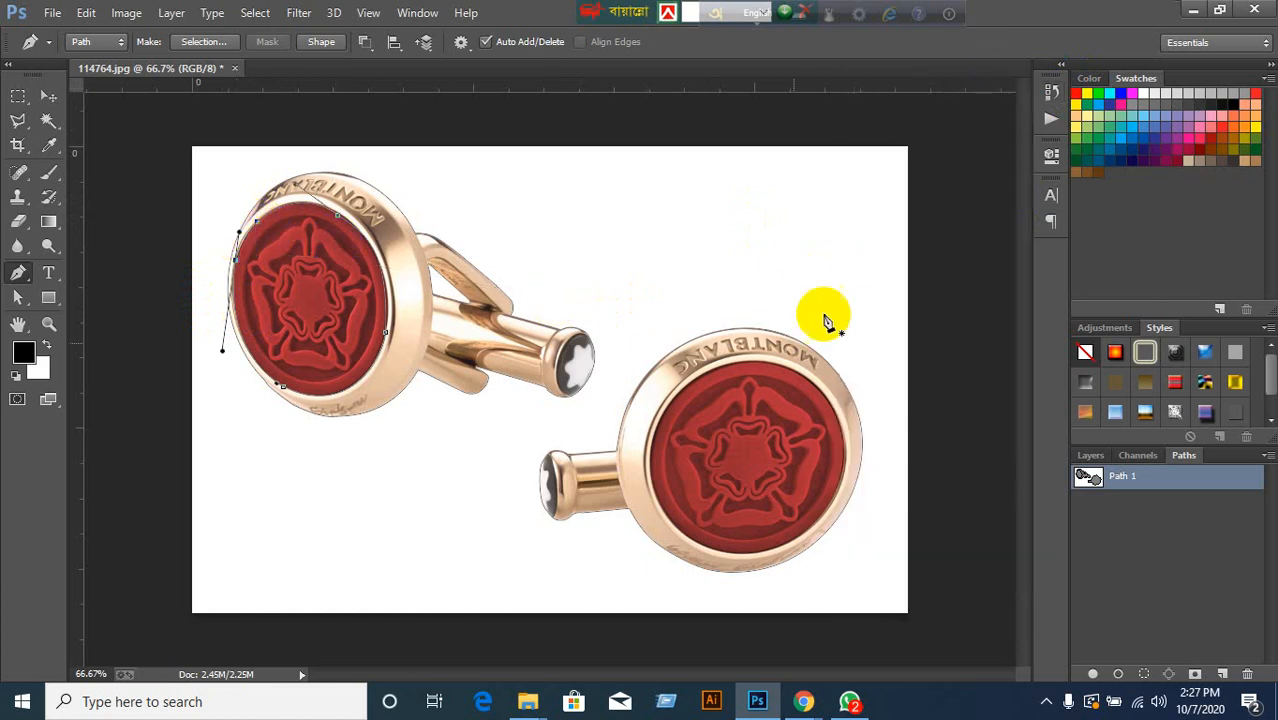
Start a new path component on the right cufflink's red face, curving from its upper edge down the right side and redoing the lower-right anchor.
{"action": "left_click", "coordinate": [722, 366]}
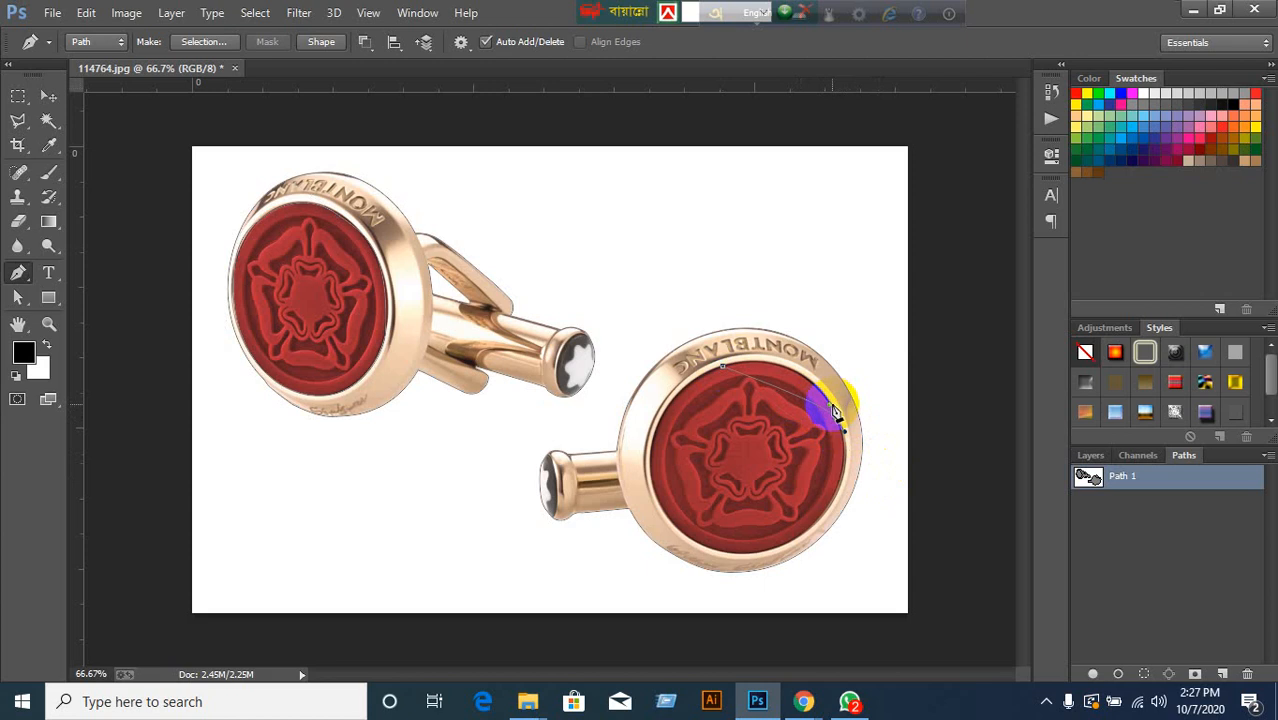
{"action": "left_click_drag", "start_coordinate": [829, 410], "coordinate": [799, 335]}
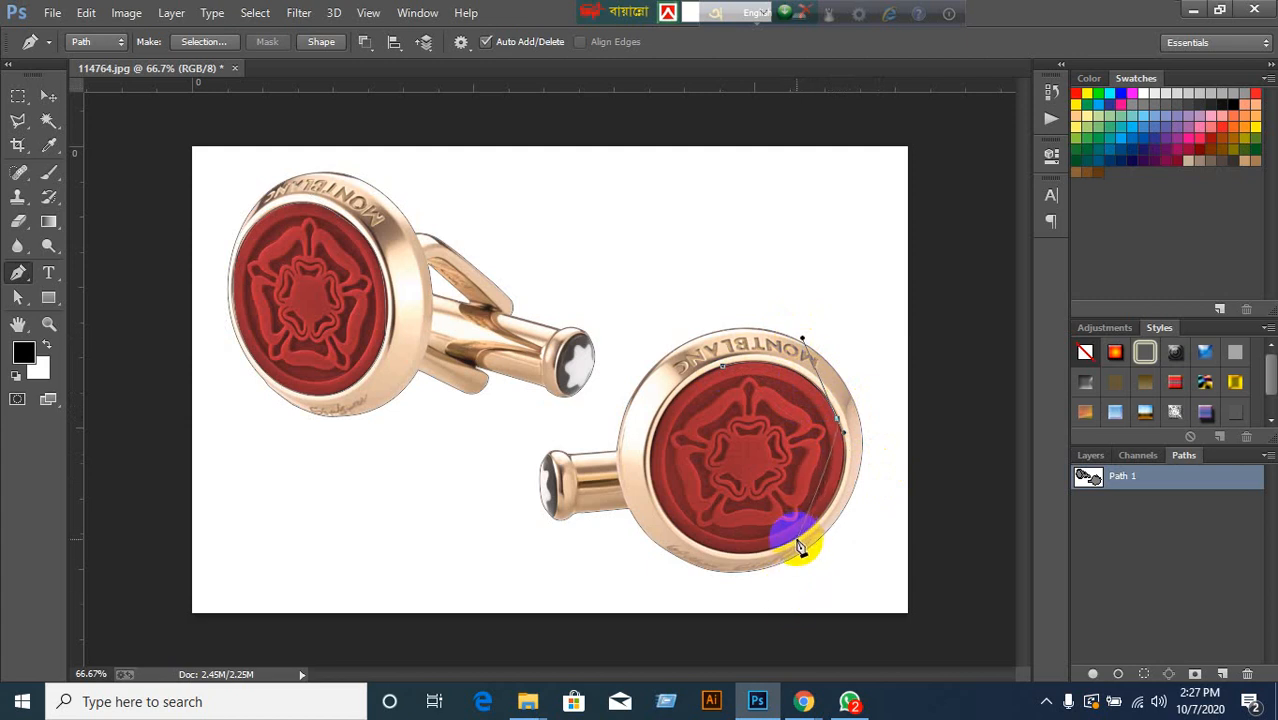
{"action": "left_click_drag", "start_coordinate": [798, 541], "coordinate": [785, 553]}
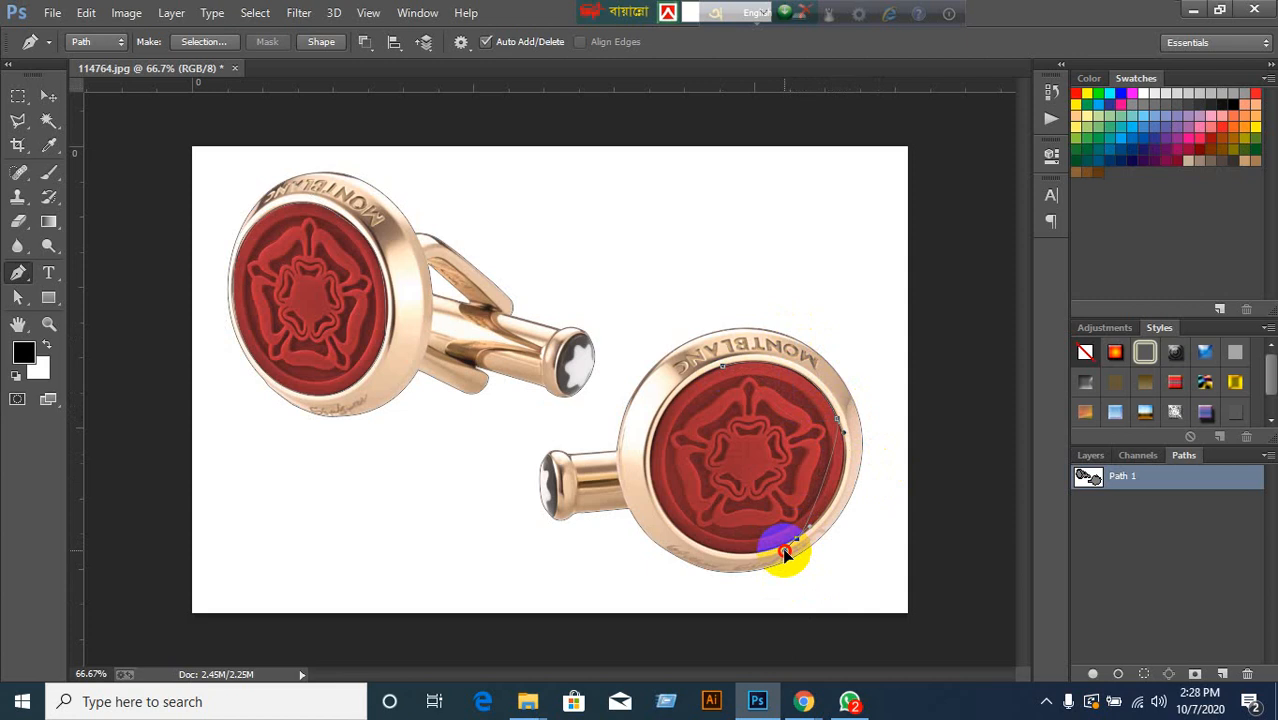
{"action": "key", "text": "ctrl+z"}
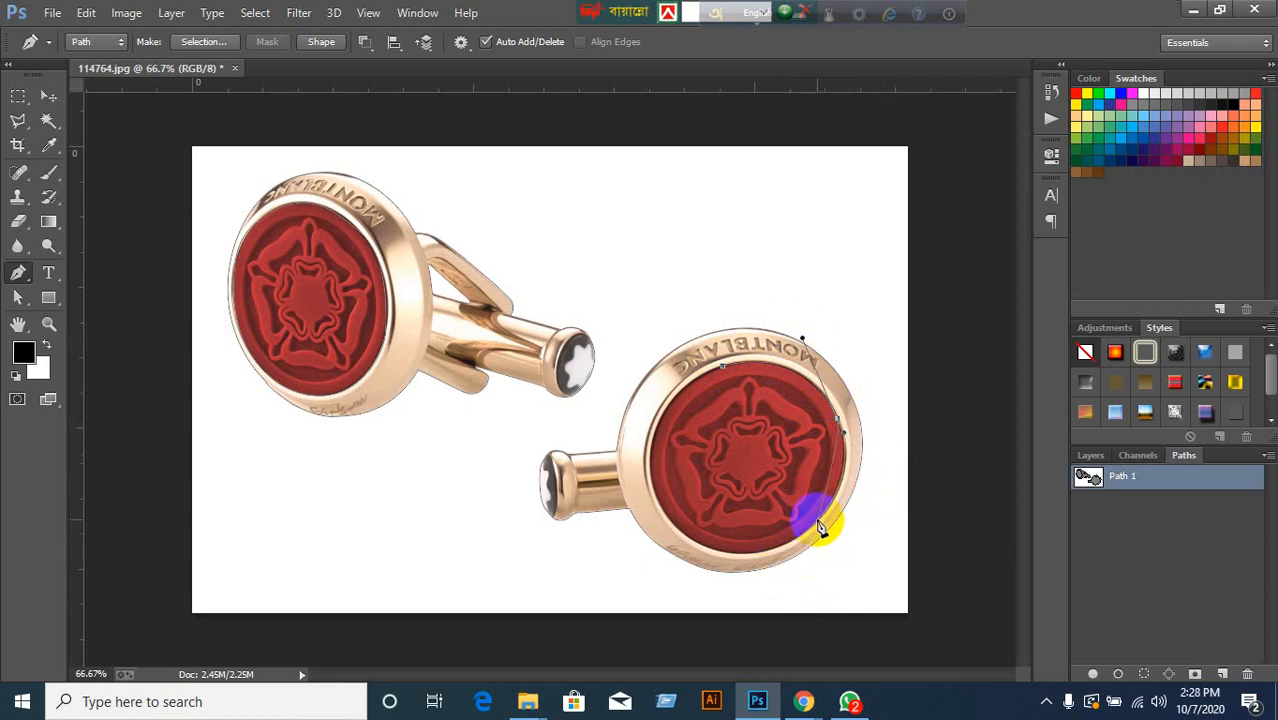
{"action": "left_click_drag", "start_coordinate": [810, 533], "coordinate": [851, 489]}
{"action": "mouse_move", "coordinate": [695, 548]}
{"action": "left_mouse_down"}
{"action": "mouse_move", "coordinate": [710, 556]}
{"action": "mouse_move", "coordinate": [688, 541]}
{"action": "left_mouse_up"}
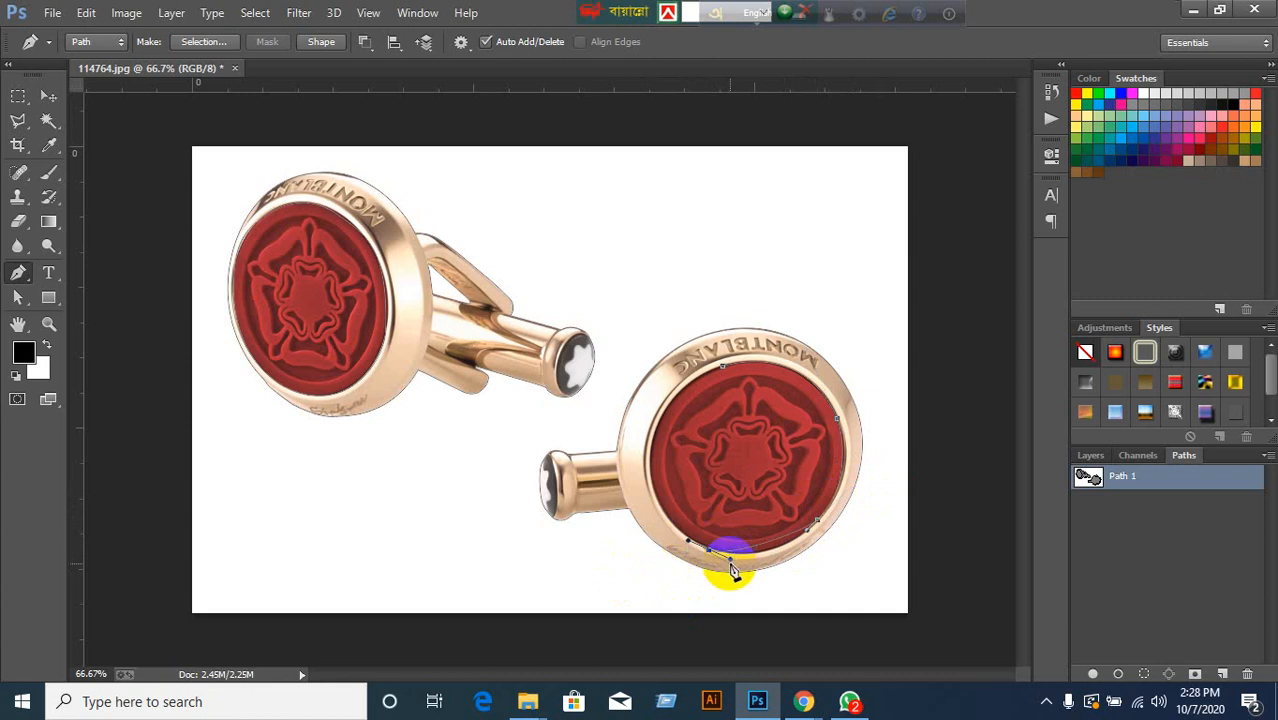
{"action": "left_click_drag", "start_coordinate": [730, 564], "coordinate": [756, 580]}
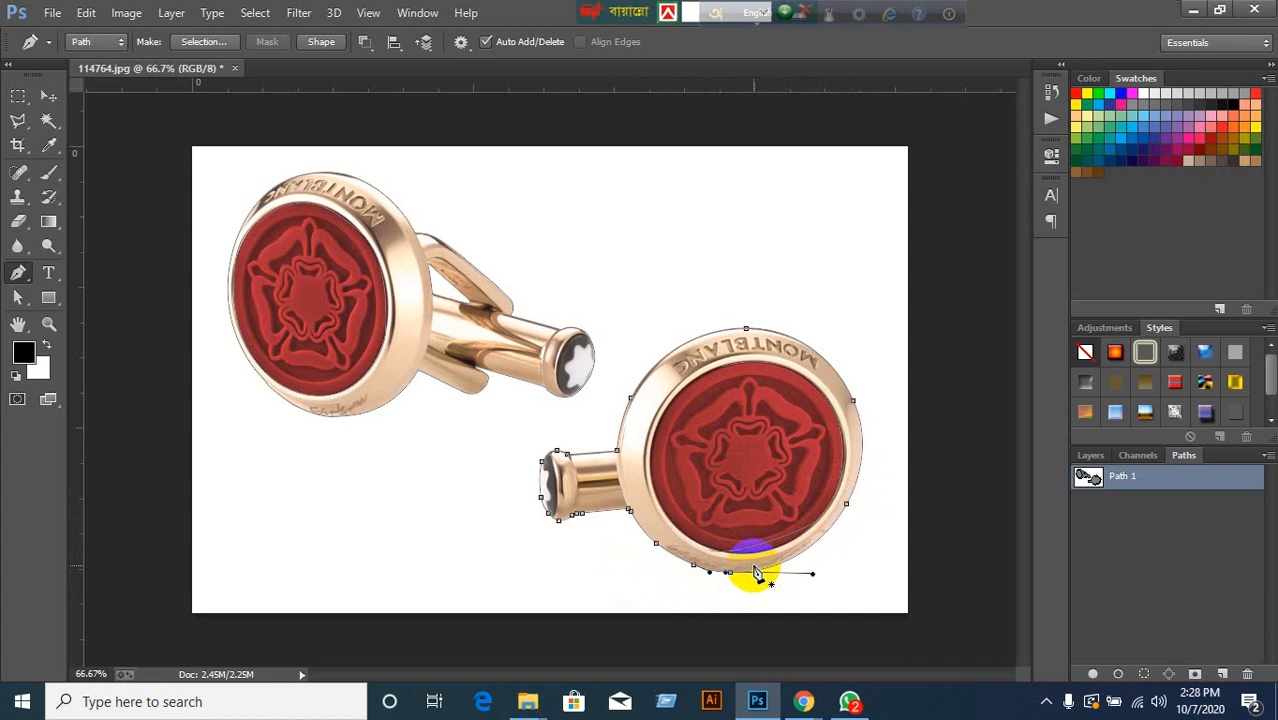
{"action": "left_click", "coordinate": [1051, 92]}
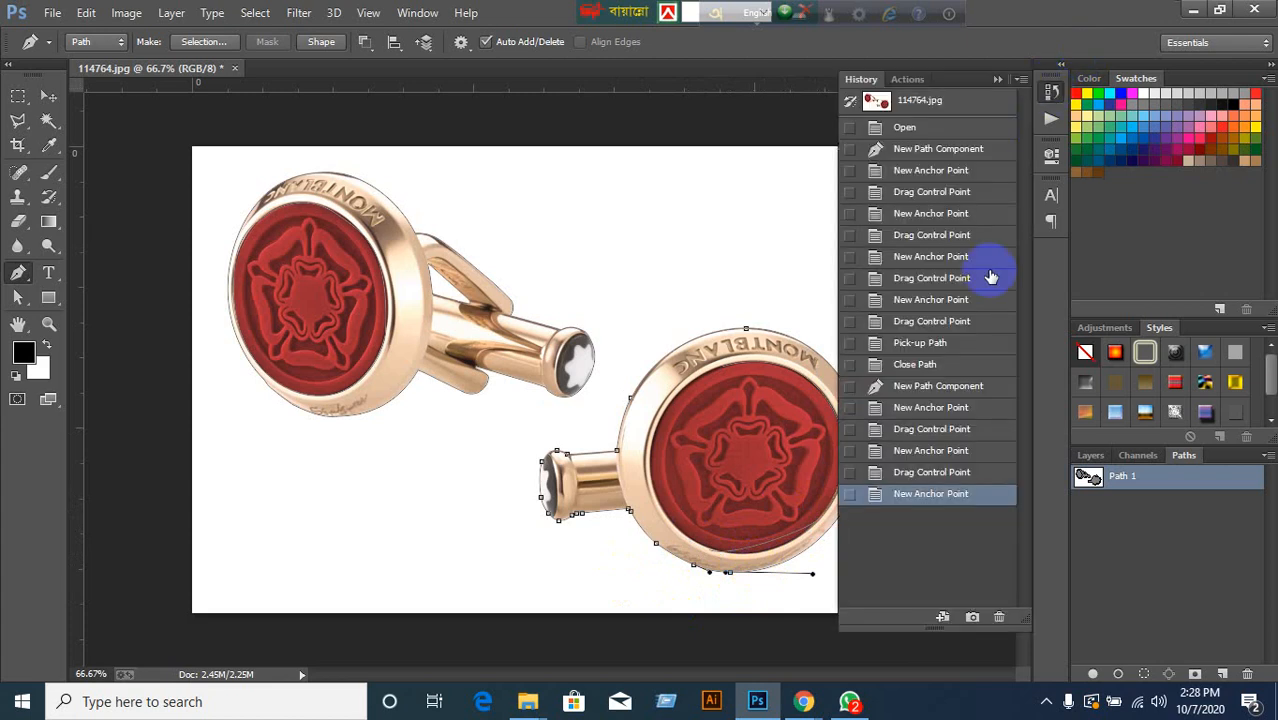
{"action": "left_click", "coordinate": [948, 476]}
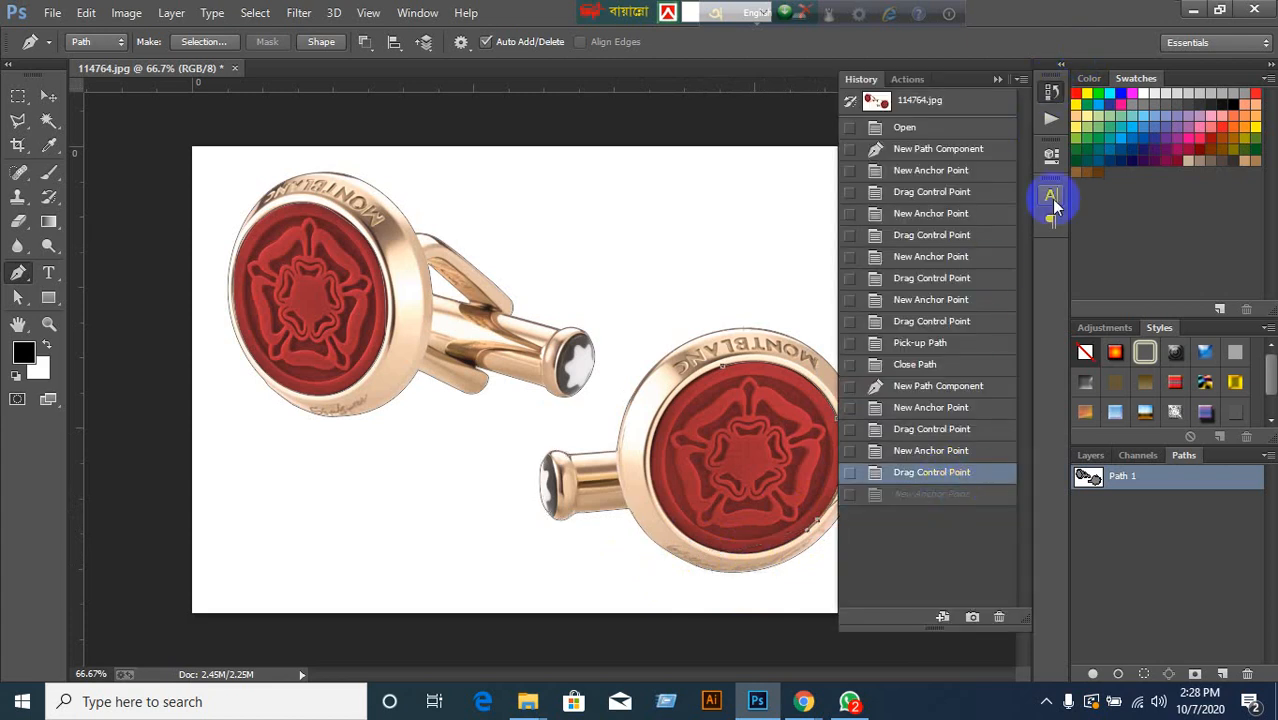
{"action": "left_click", "coordinate": [998, 80]}
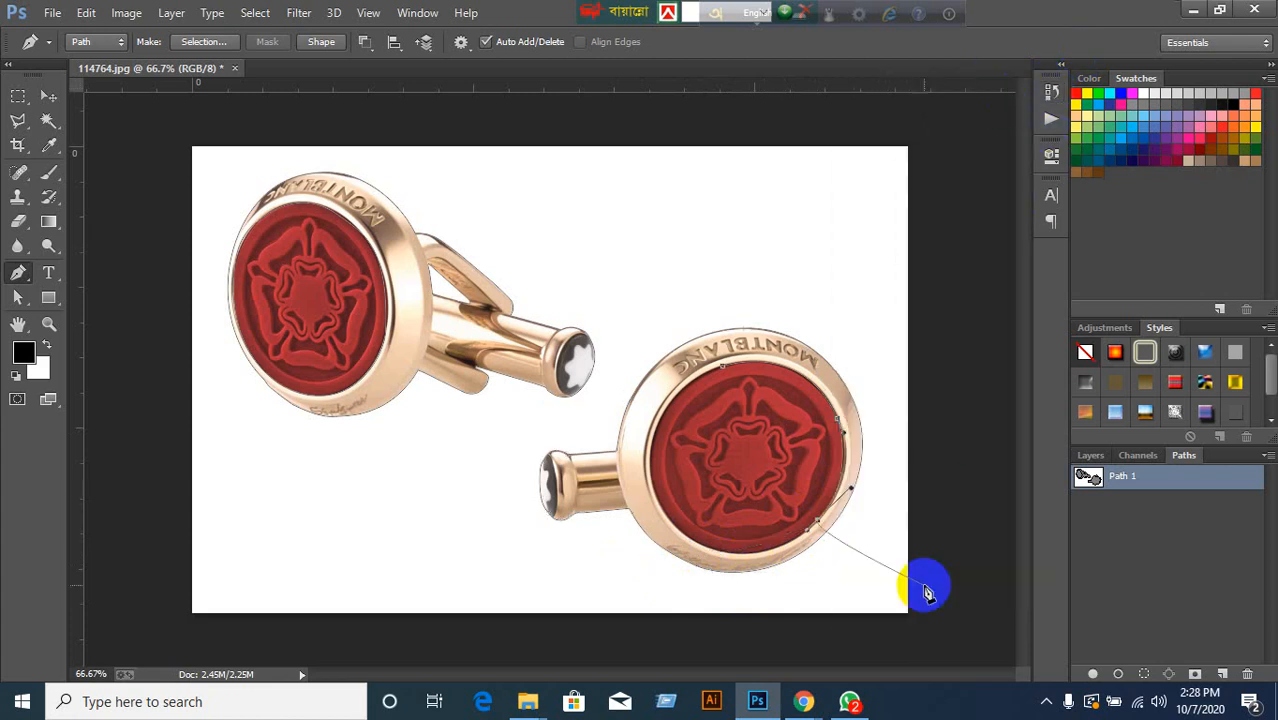
Extend the path around the right cufflink's red face with curved anchors at the bottom edge and upper-left edge.
{"action": "left_click", "coordinate": [711, 556]}
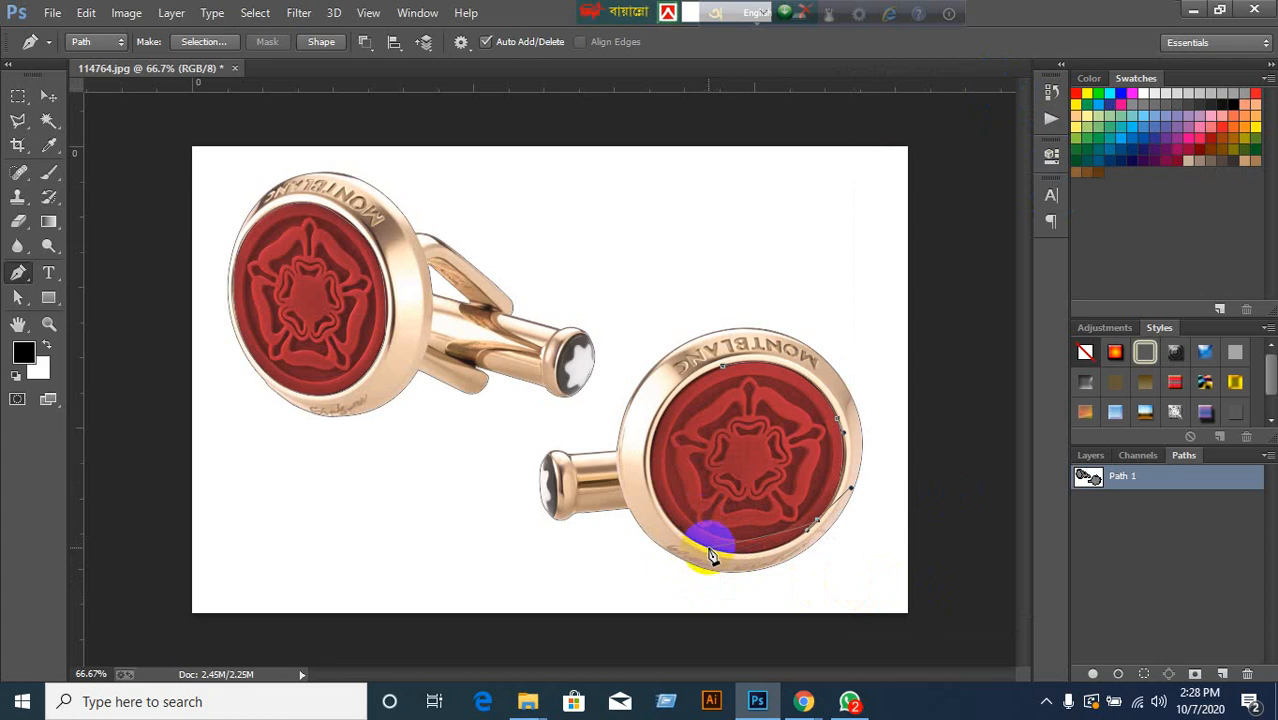
{"action": "left_click_drag", "start_coordinate": [711, 556], "coordinate": [703, 548]}
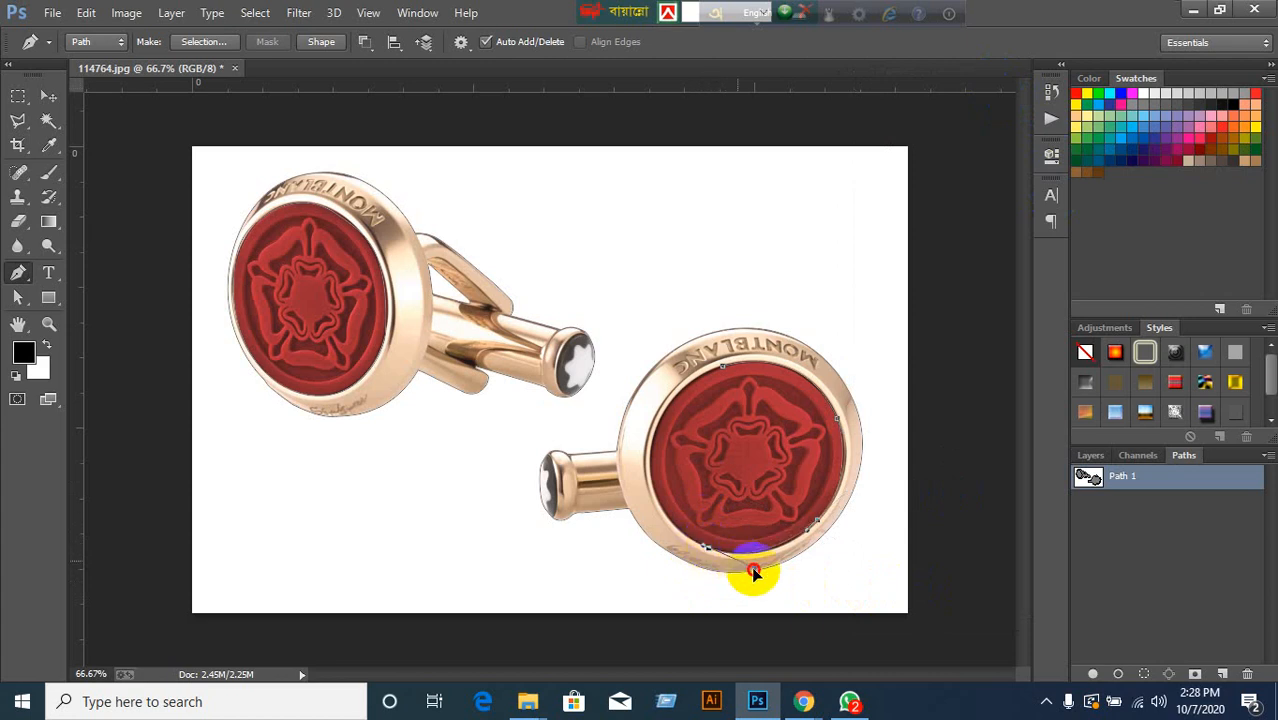
{"action": "left_click_drag", "start_coordinate": [753, 569], "coordinate": [764, 572]}
{"action": "left_click", "coordinate": [668, 411]}
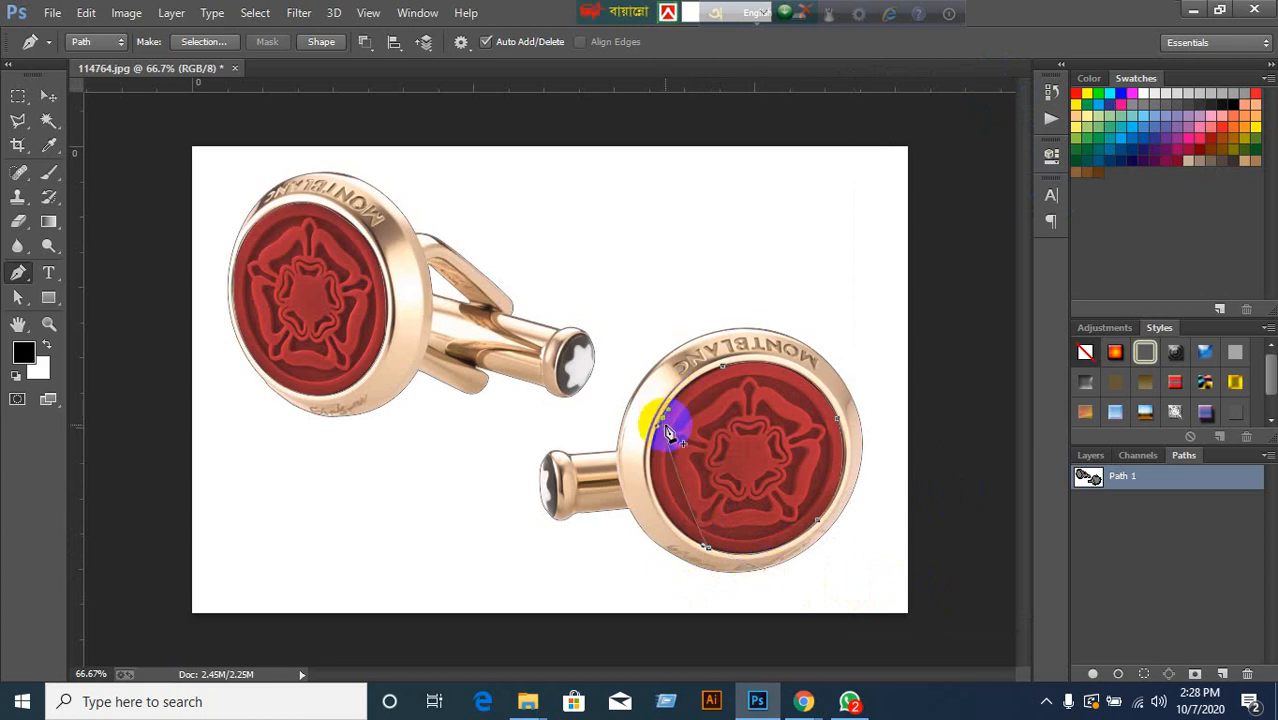
{"action": "left_click_drag", "start_coordinate": [657, 427], "coordinate": [618, 511]}
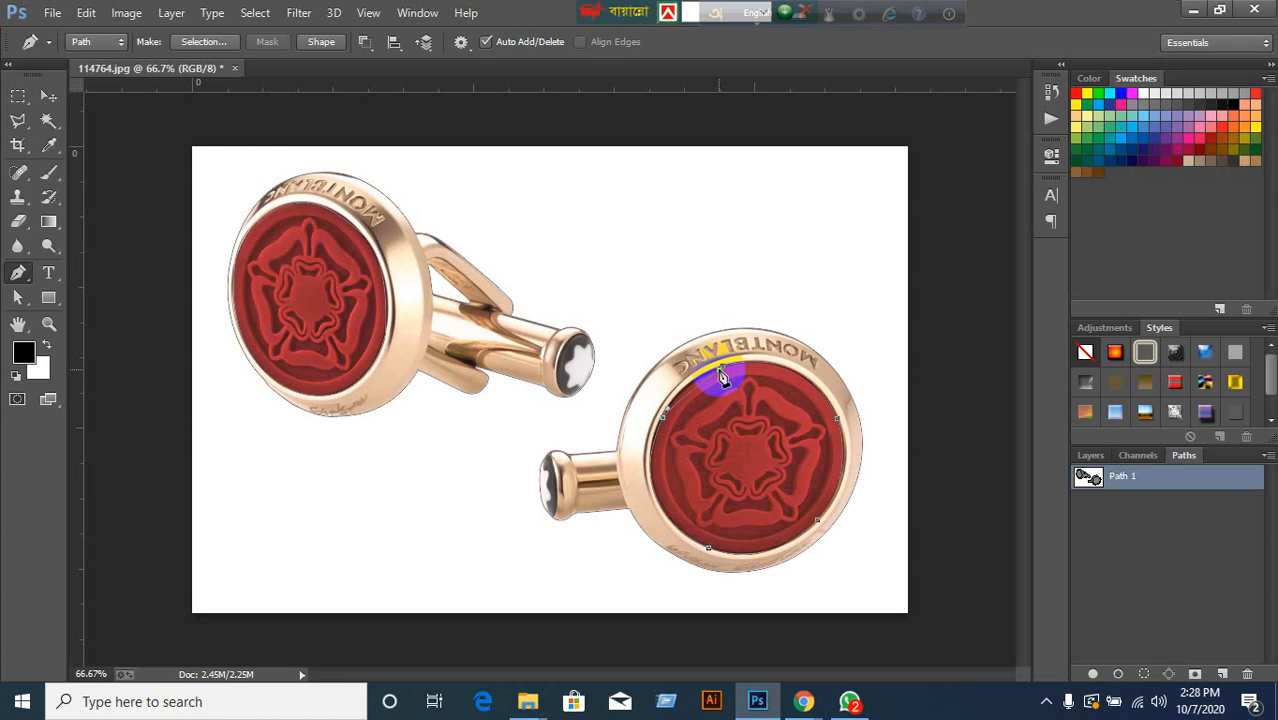
Close the path around the right cufflink's red face with a curve fitted to its upper-left edge, then activate the Move tool.
{"action": "scroll", "coordinate": [723, 378], "scroll_direction": "up", "scroll_amount": 4}
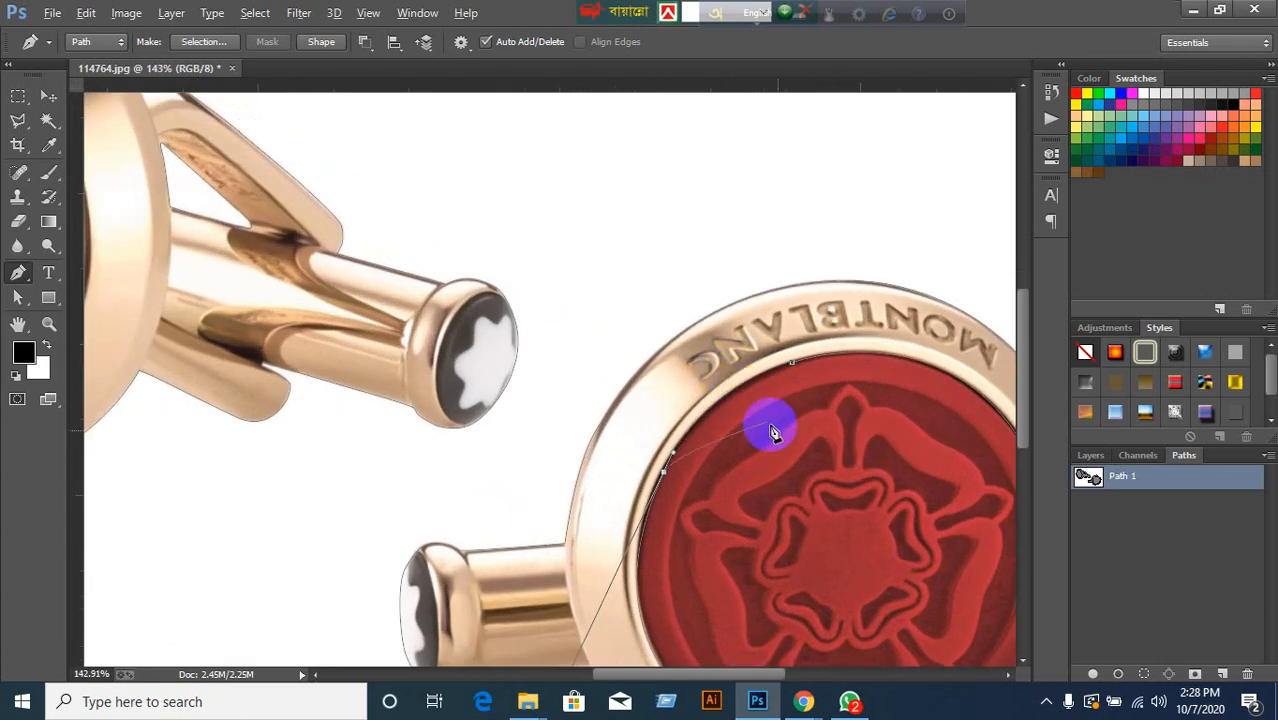
{"action": "scroll", "coordinate": [799, 414], "scroll_direction": "up", "scroll_amount": 5}
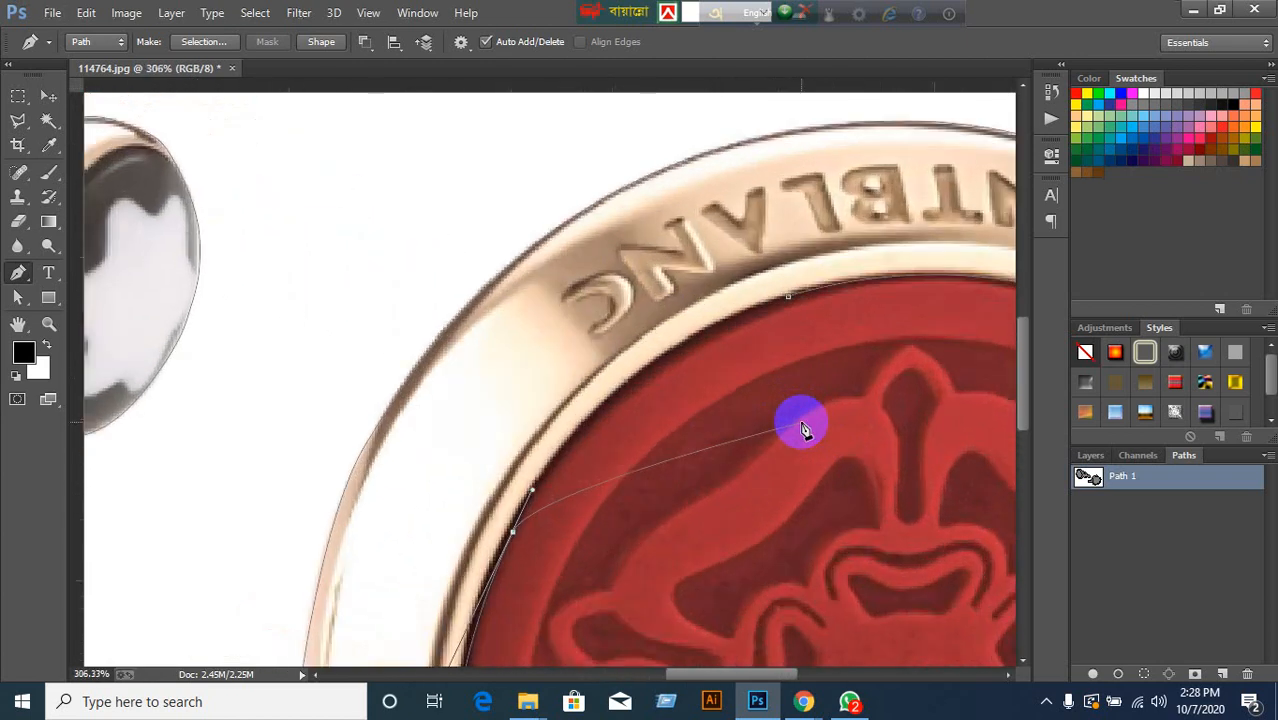
{"action": "scroll", "coordinate": [806, 310], "scroll_direction": "up", "scroll_amount": 1}
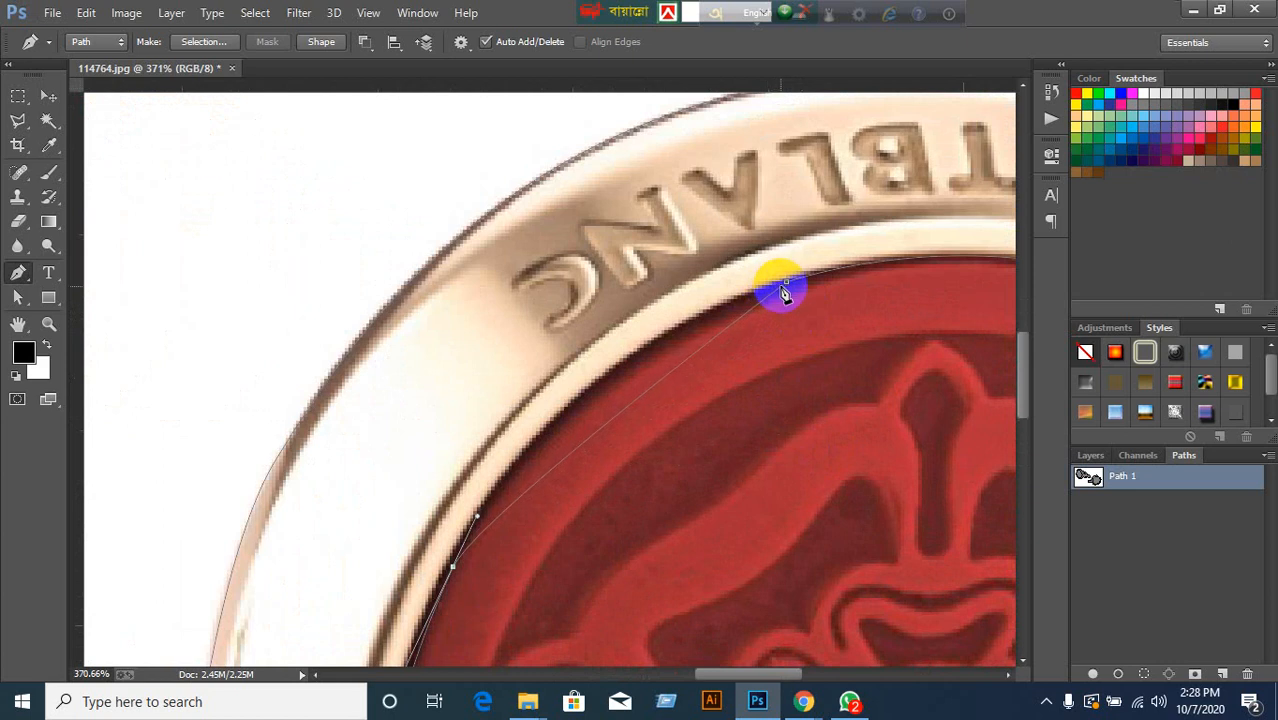
{"action": "left_click_drag", "start_coordinate": [781, 284], "coordinate": [504, 386]}
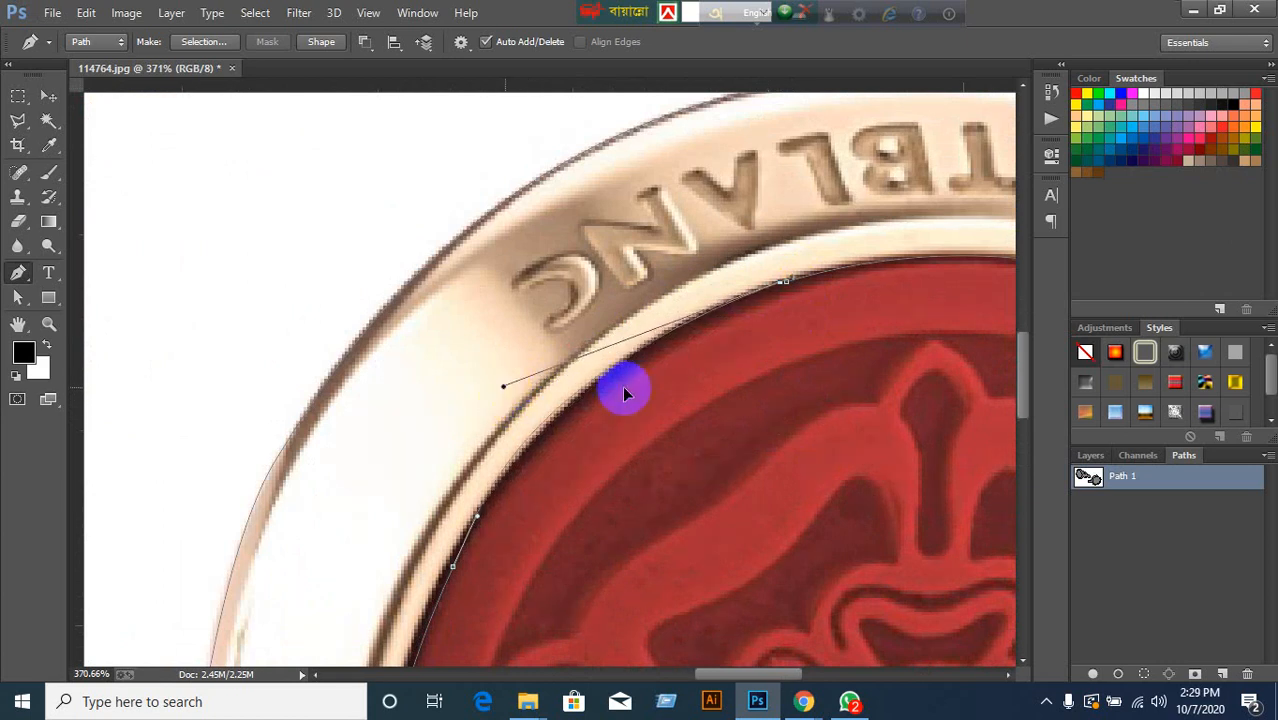
{"action": "scroll", "coordinate": [785, 285], "scroll_direction": "down", "scroll_amount": 2}
{"action": "scroll", "coordinate": [800, 370], "scroll_direction": "down", "scroll_amount": 2}
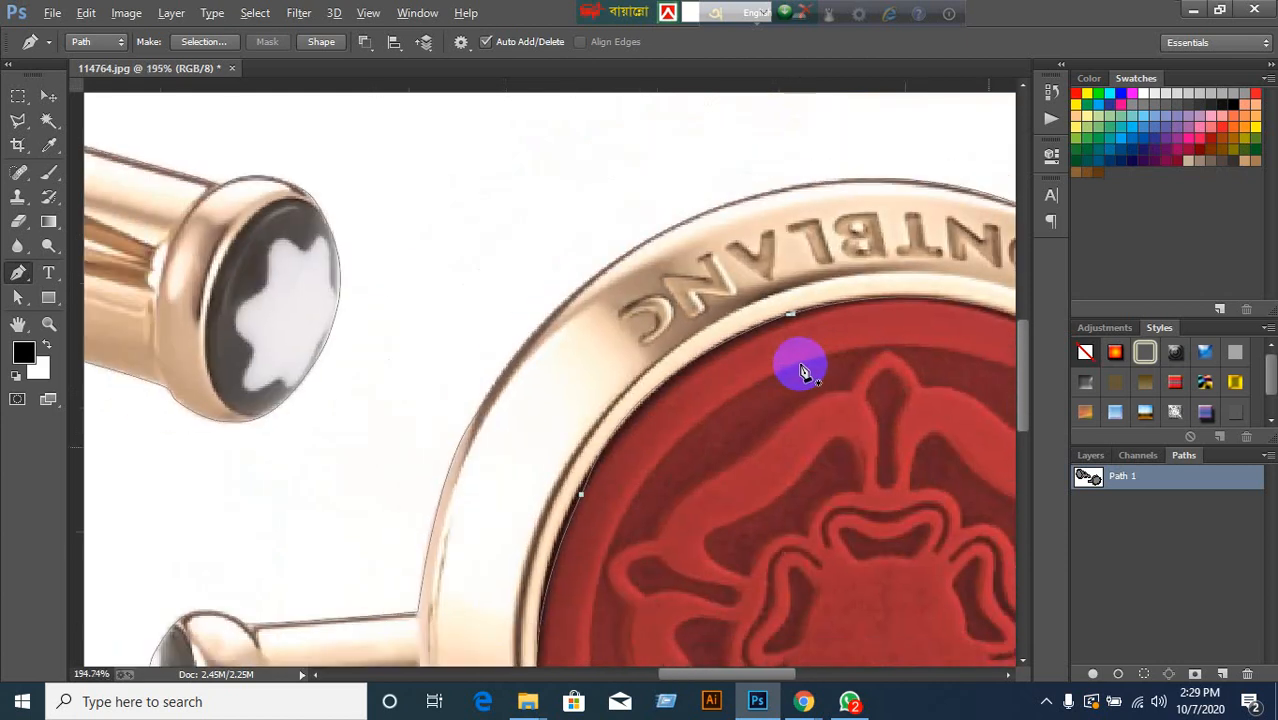
{"action": "scroll", "coordinate": [802, 366], "scroll_direction": "down", "scroll_amount": 6}
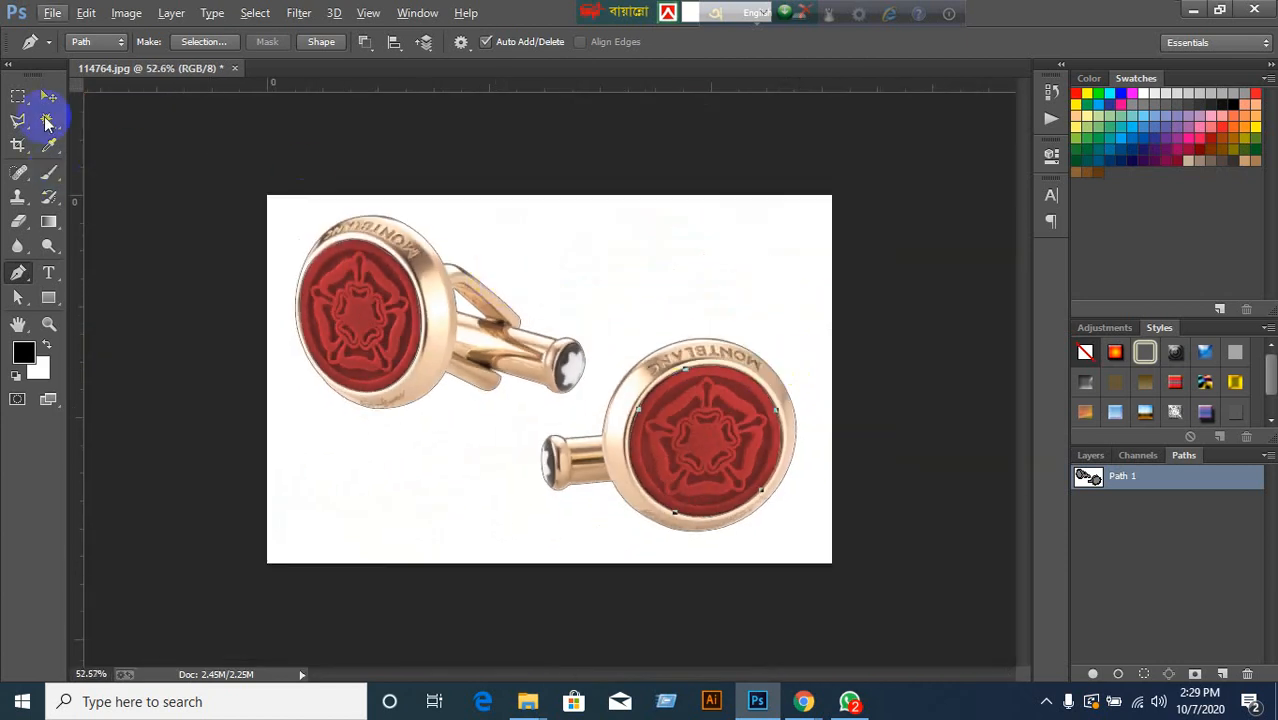
{"action": "left_click", "coordinate": [47, 95]}
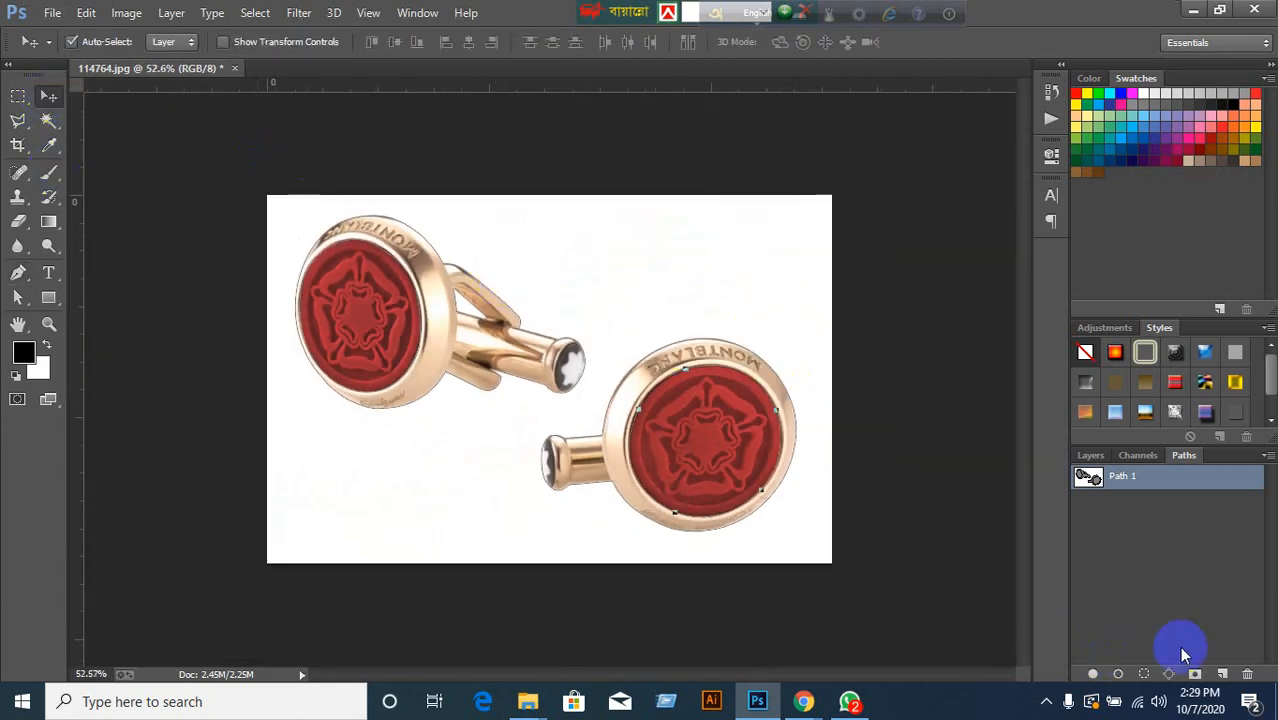
Create a new empty path, Path 2, alongside Path 1.
{"action": "left_click", "coordinate": [1089, 455]}
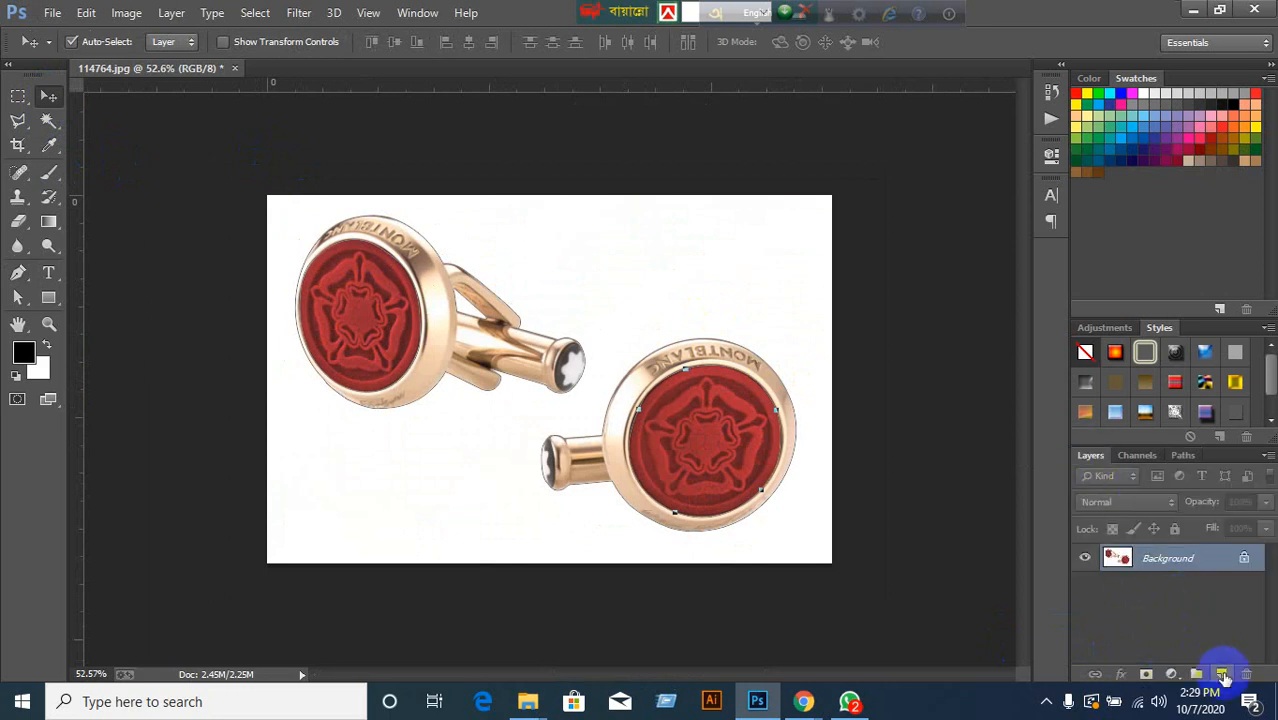
{"action": "left_click", "coordinate": [1197, 456]}
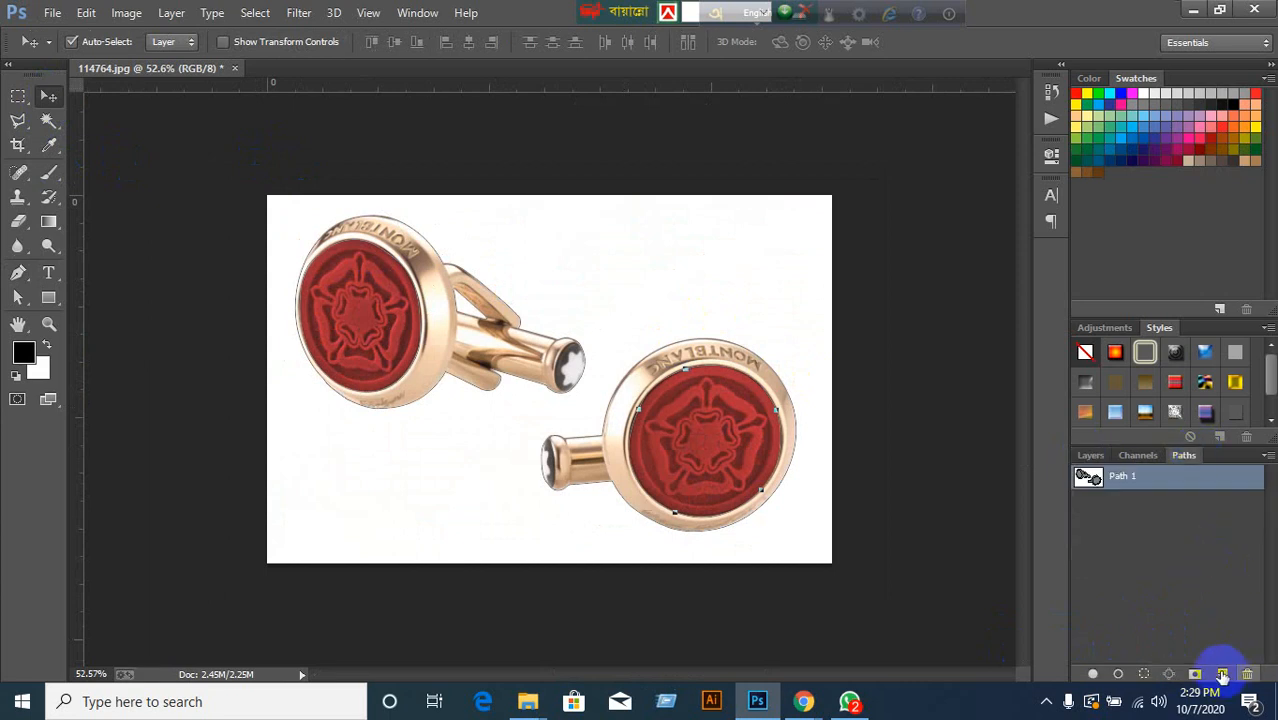
{"action": "left_click", "coordinate": [1221, 675]}
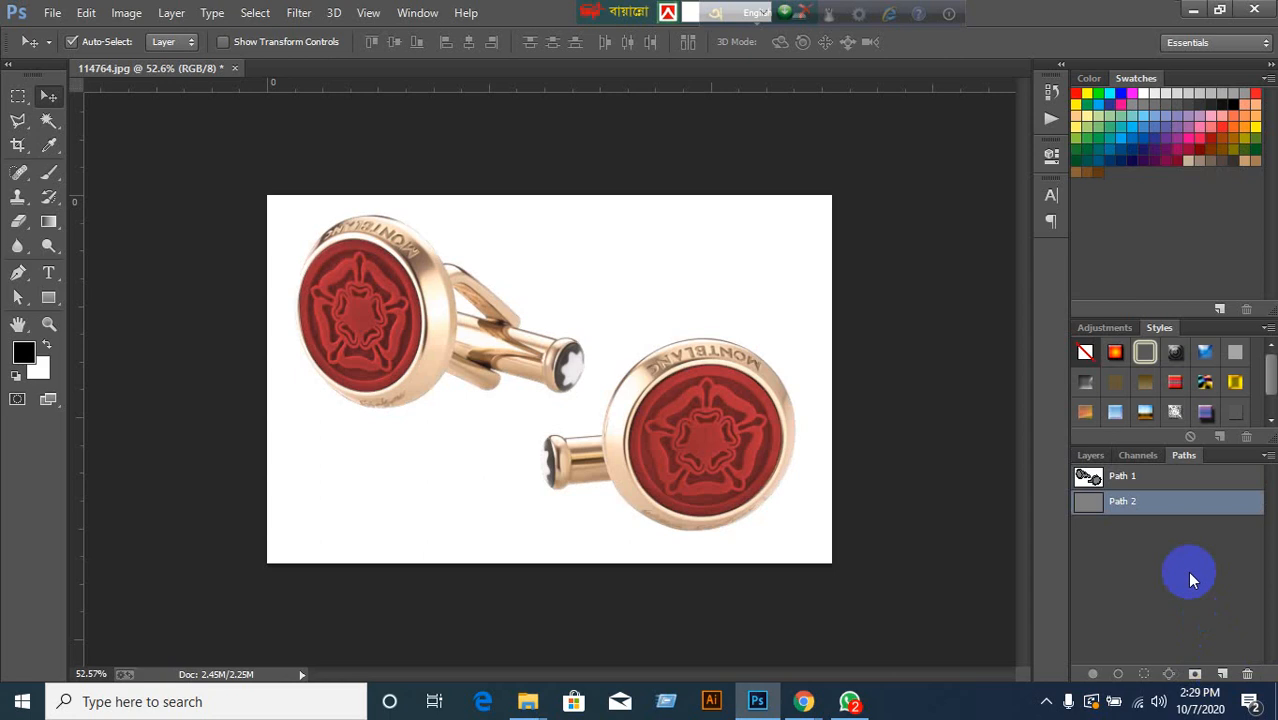
Copy all path components of Path 1 into Path 2, then activate the Direct Selection tool.
{"action": "left_click", "coordinate": [19, 297]}
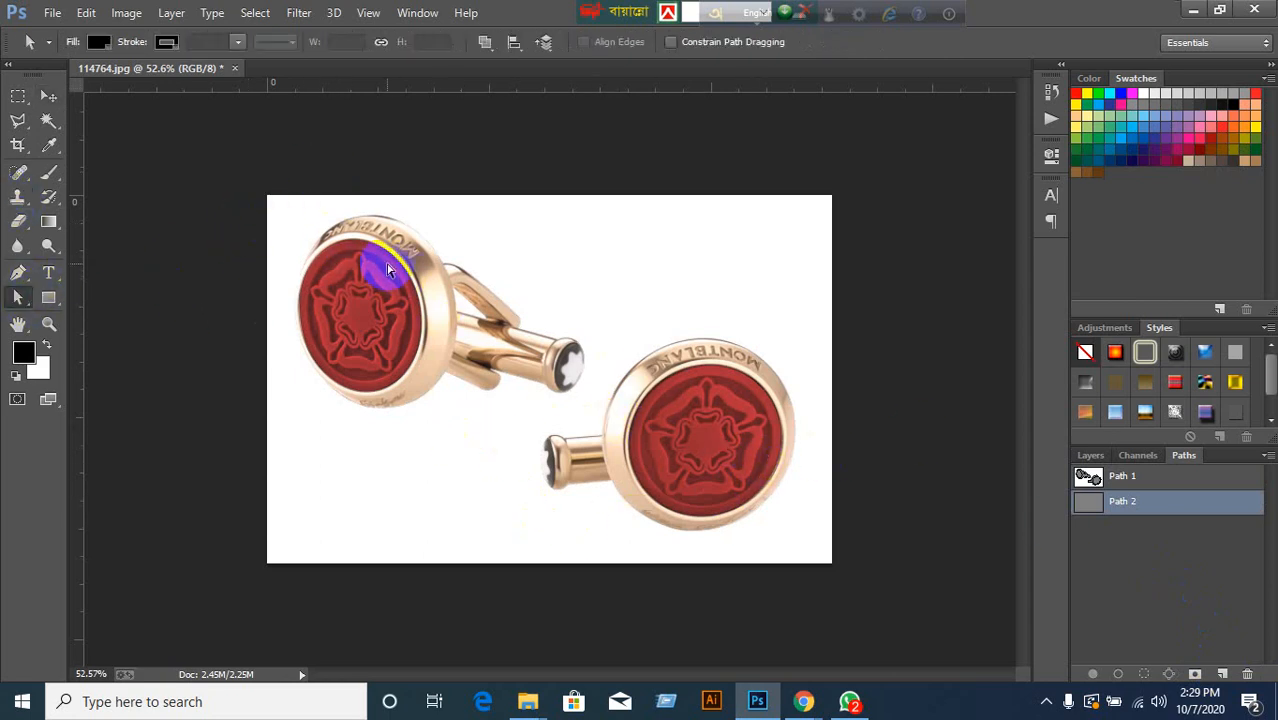
{"action": "left_click", "coordinate": [1087, 480]}
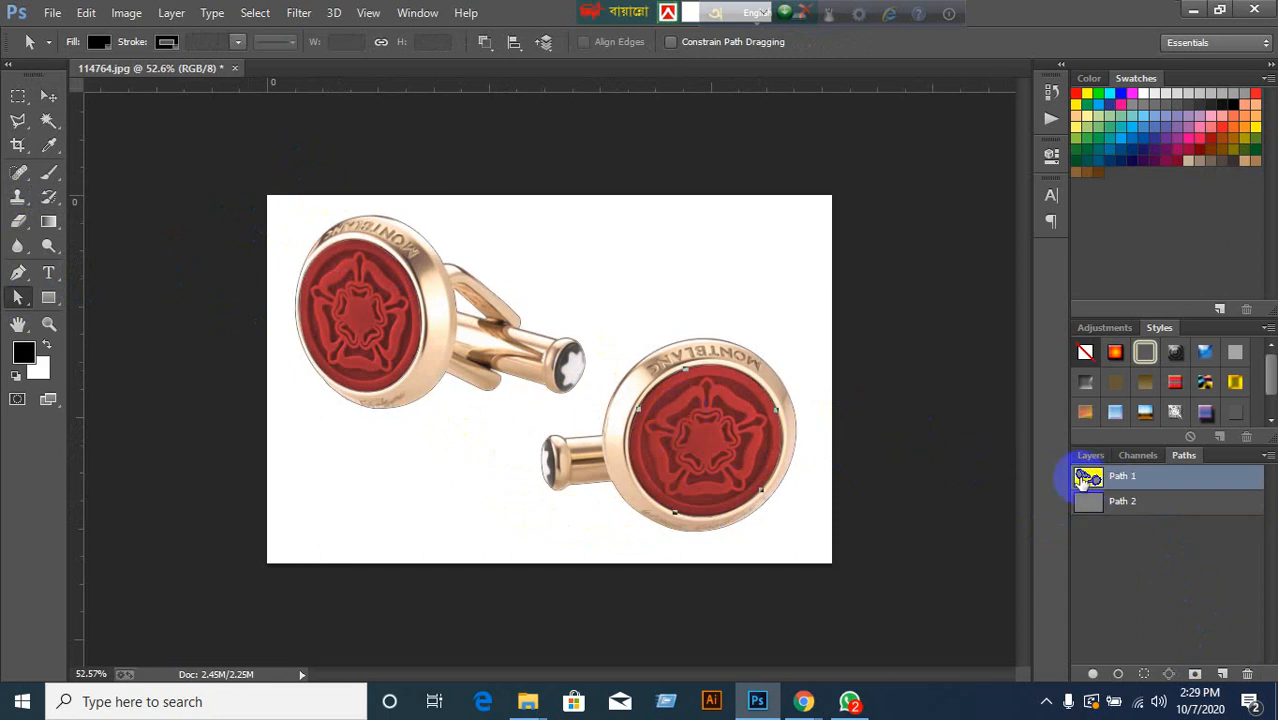
{"action": "left_click_drag", "start_coordinate": [245, 190], "coordinate": [895, 595]}
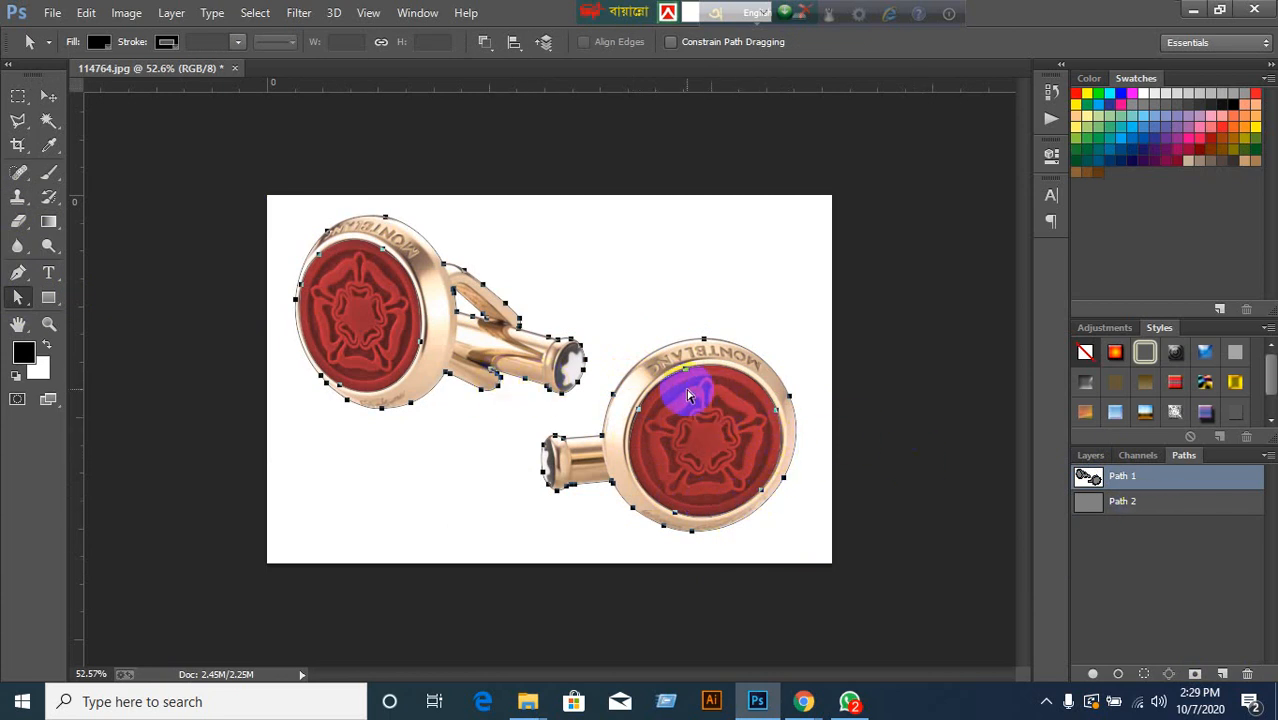
{"action": "left_click", "coordinate": [1134, 505]}
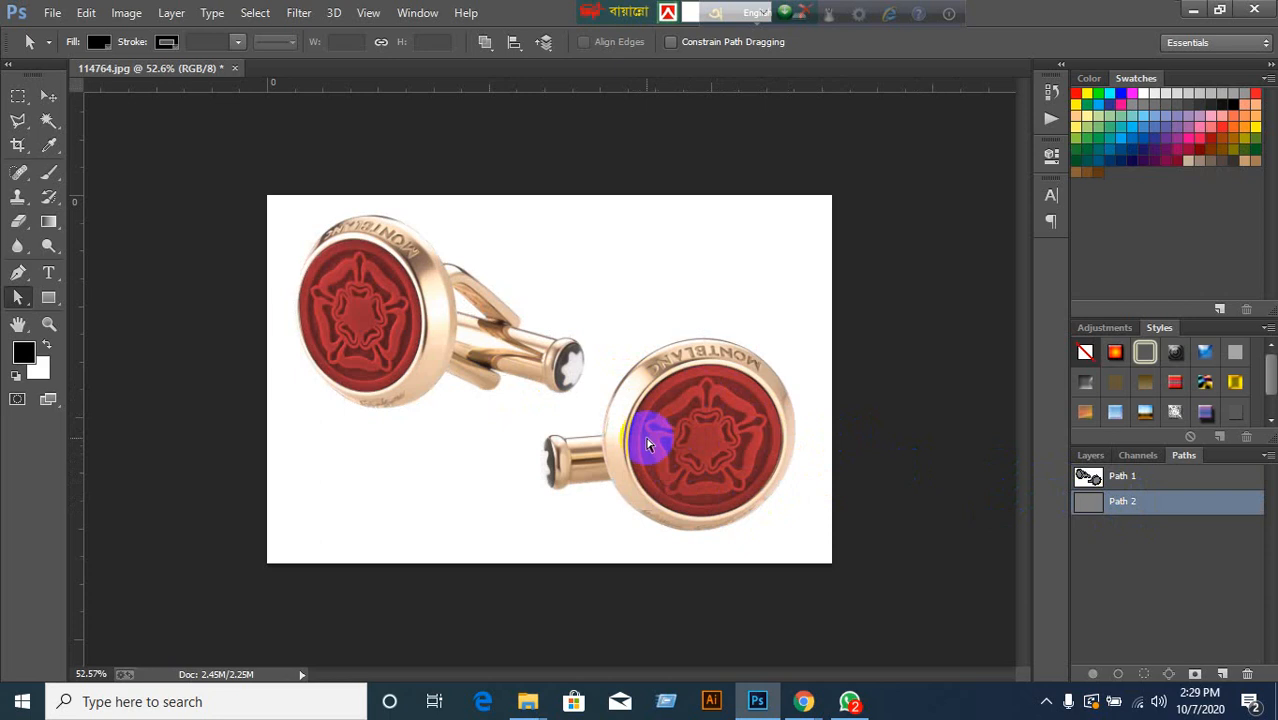
{"action": "left_click", "coordinate": [20, 276]}
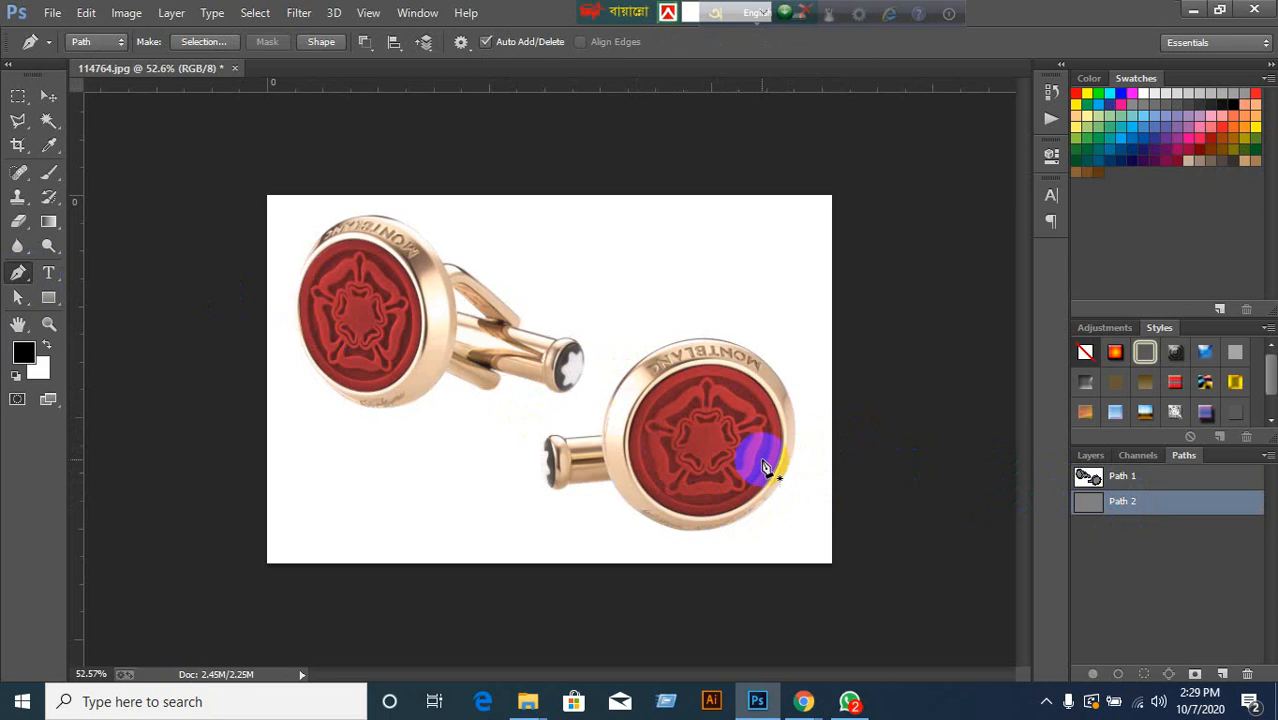
{"action": "left_click", "coordinate": [1087, 481]}
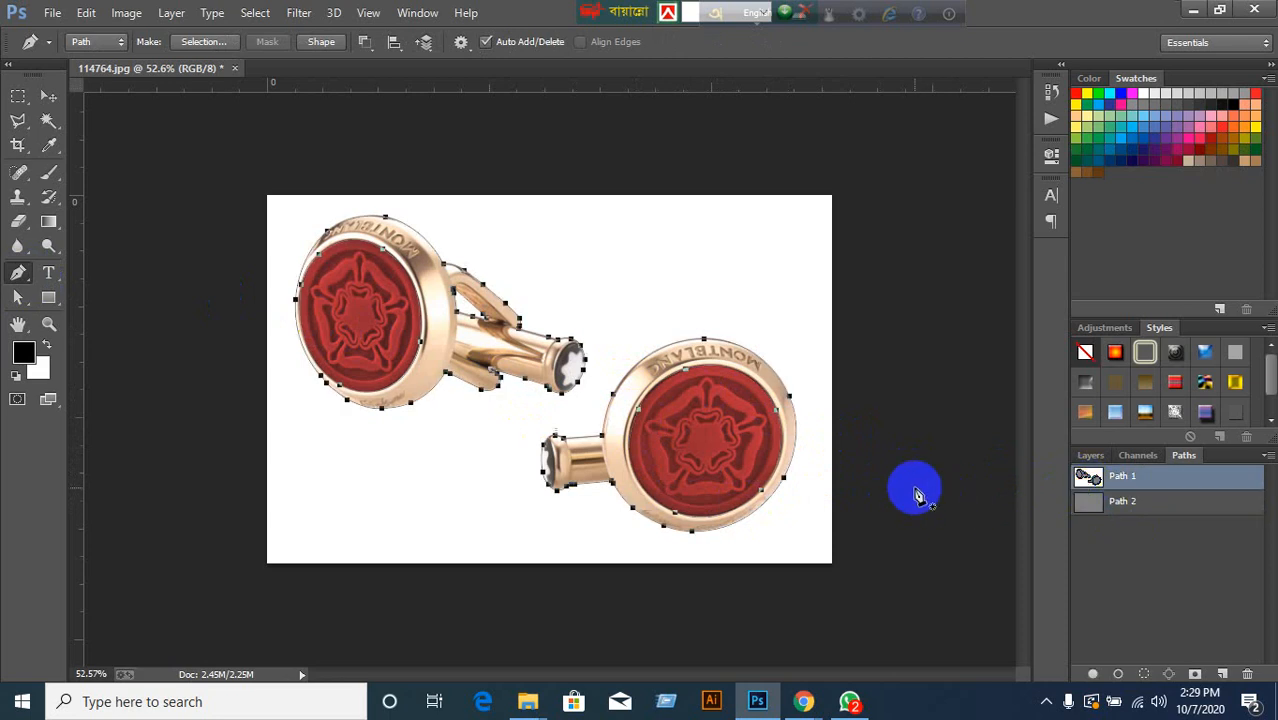
{"action": "left_click", "coordinate": [1135, 518]}
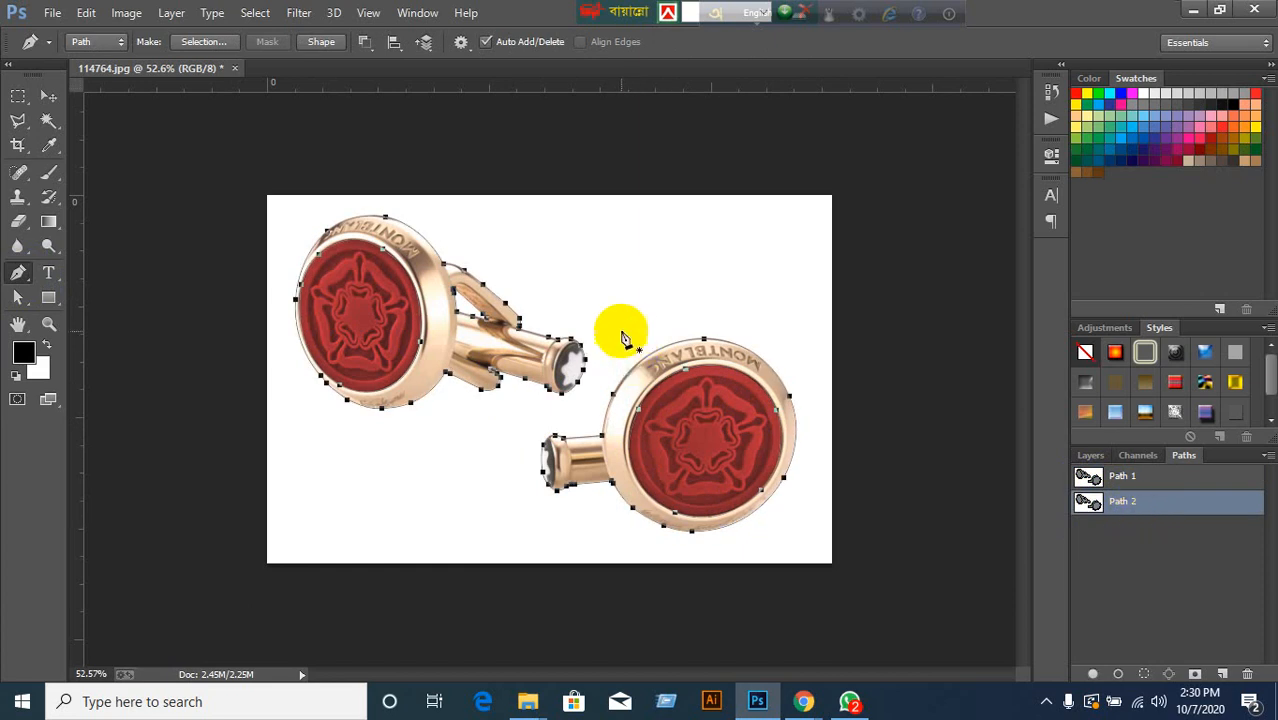
{"action": "key", "text": "a"}
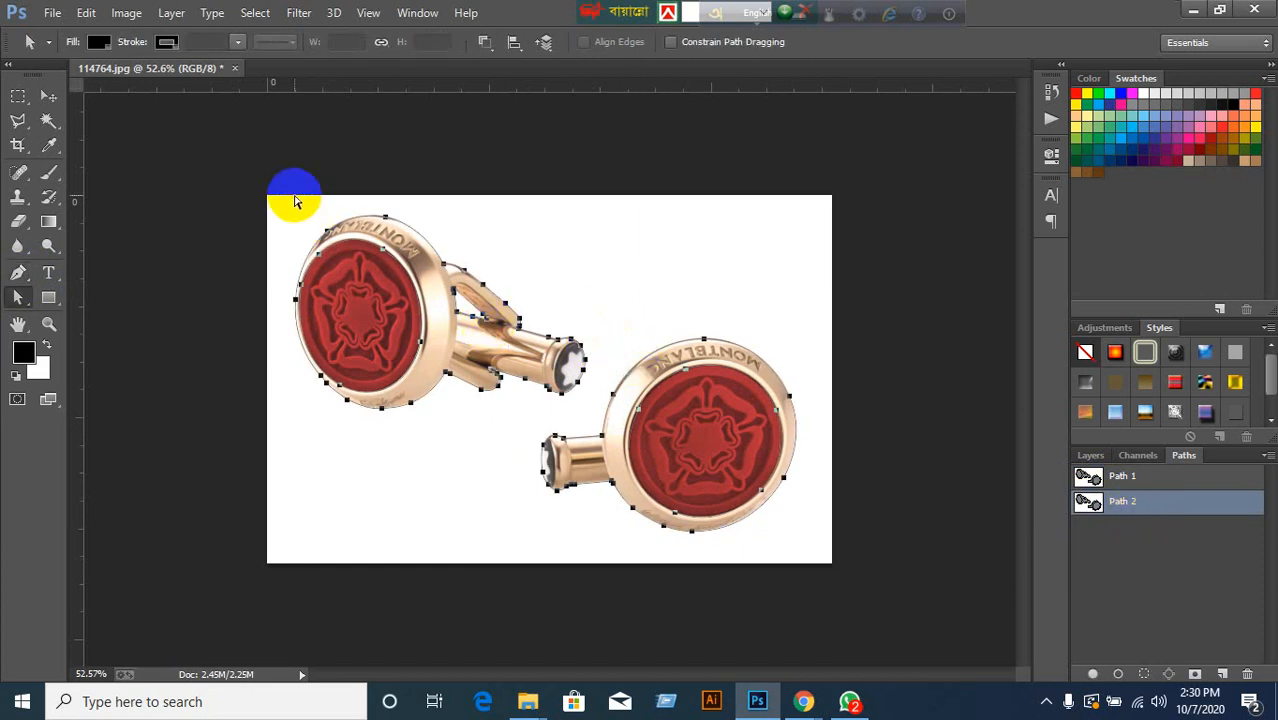
{"action": "left_click_drag", "start_coordinate": [253, 195], "coordinate": [551, 277]}
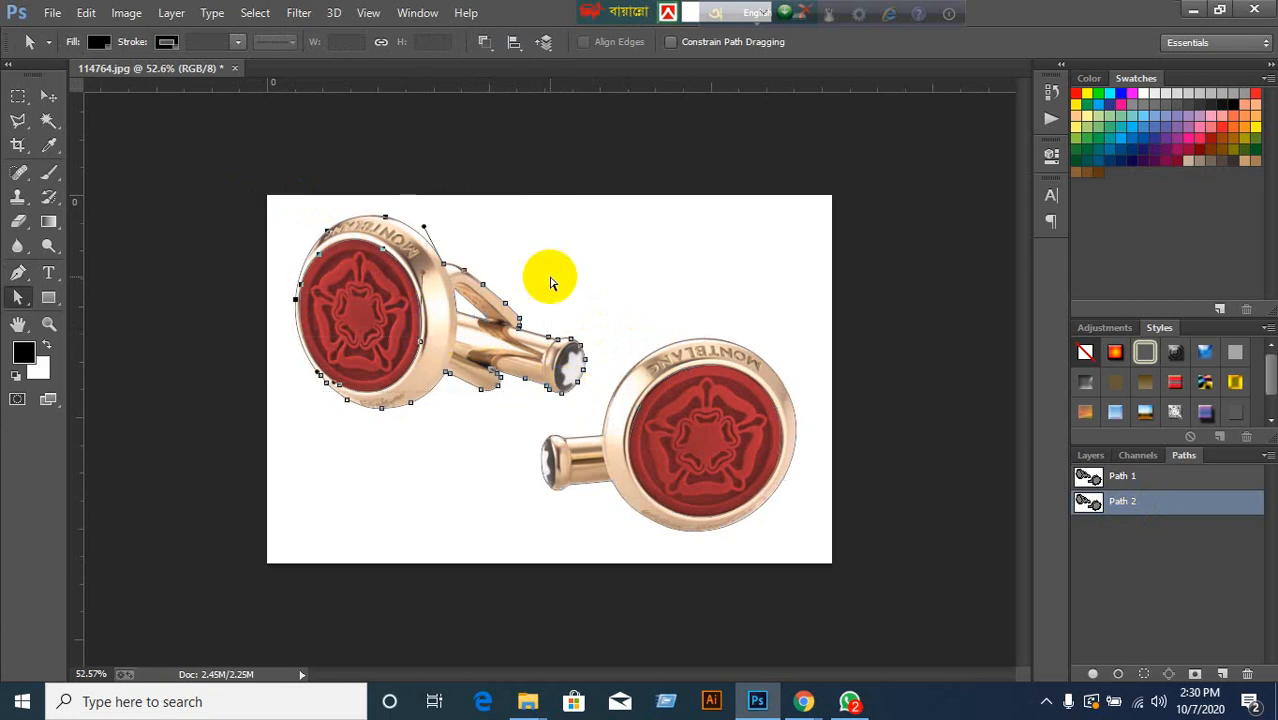
{"action": "key", "text": "Delete"}
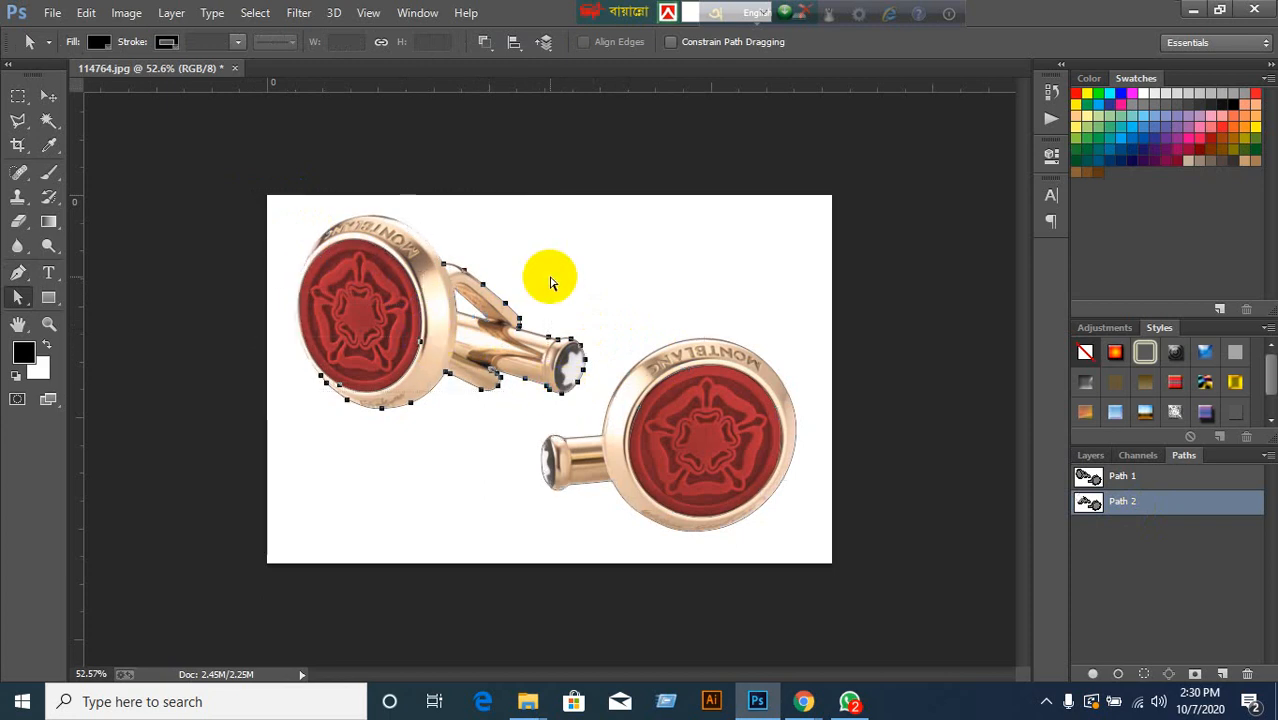
{"action": "key", "text": "ctrl+z"}
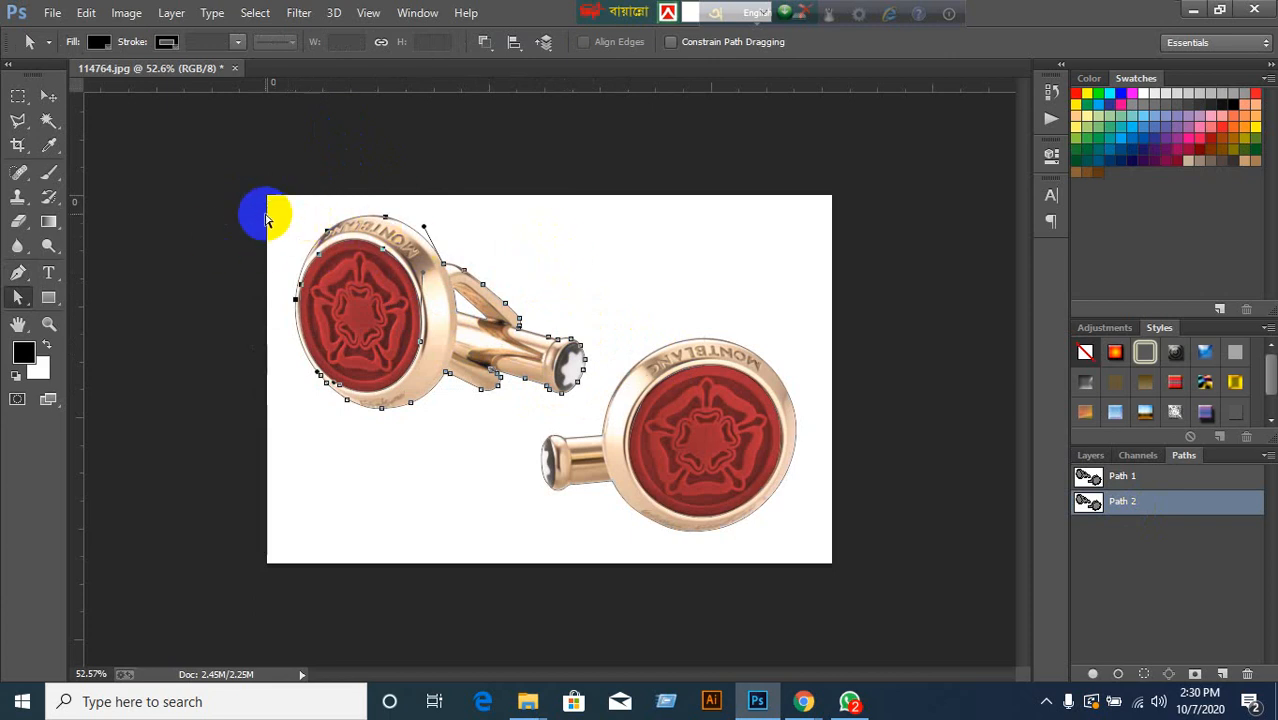
Delete all of the left cufflink's path components from Path 2, including its inner opening and red face.
{"action": "left_click_drag", "start_coordinate": [276, 213], "coordinate": [354, 254]}
{"action": "key", "text": "Delete"}
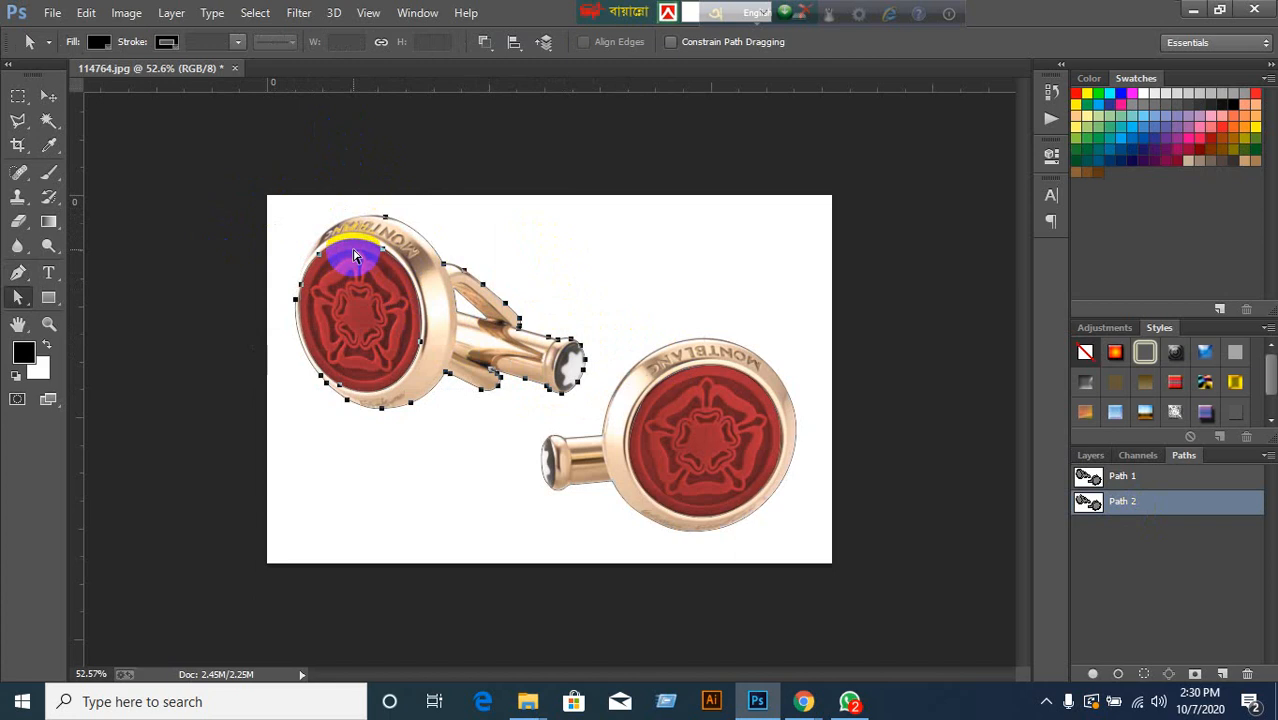
{"action": "key", "text": "Delete"}
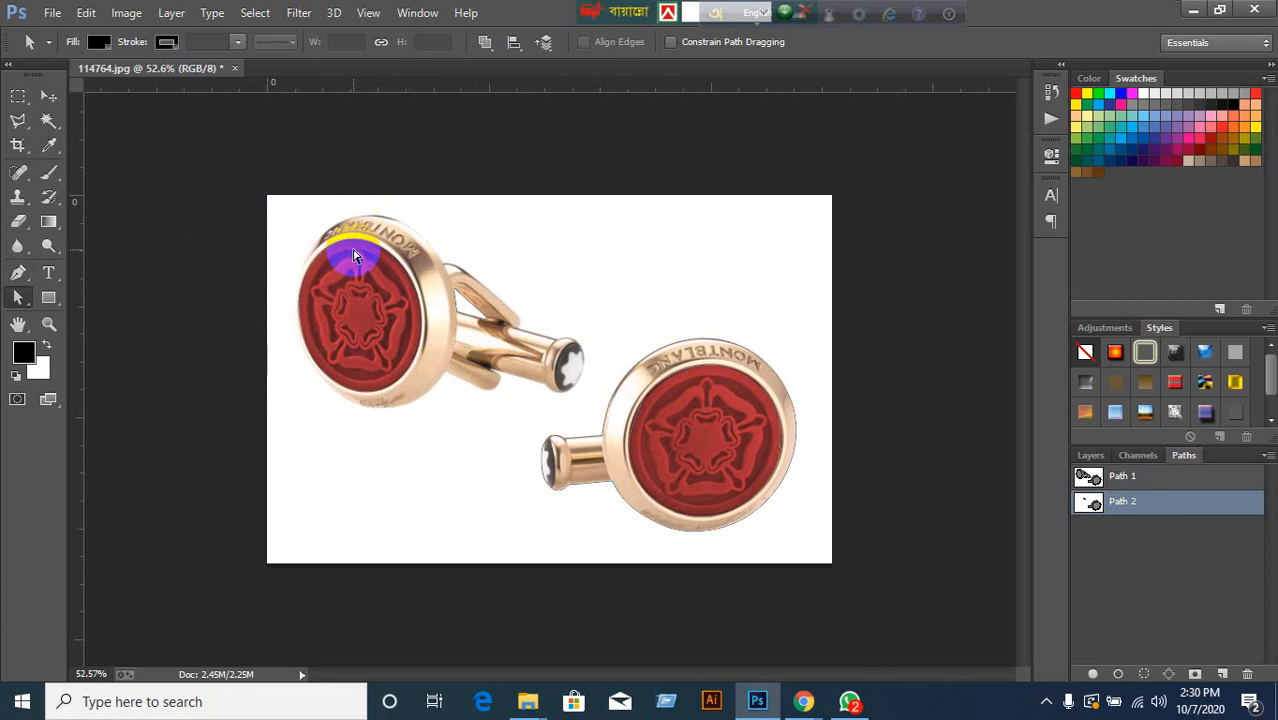
{"action": "left_click", "coordinate": [461, 312]}
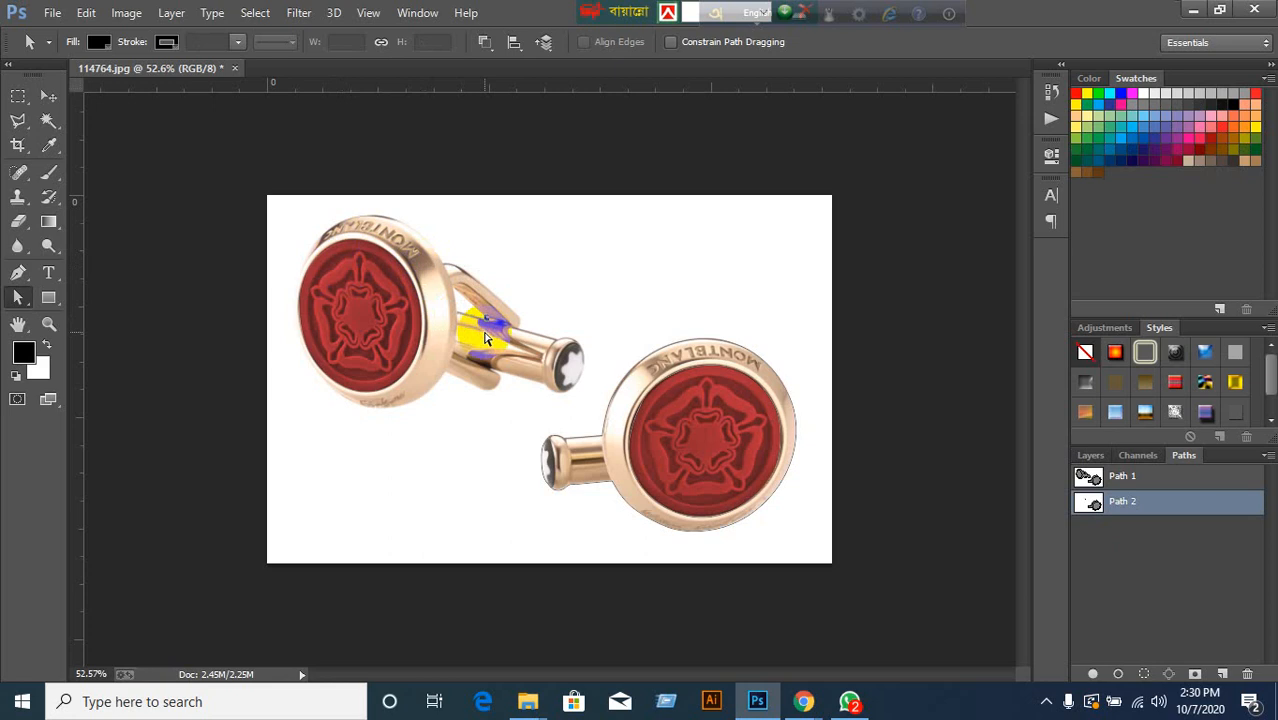
{"action": "left_click_drag", "start_coordinate": [277, 242], "coordinate": [424, 379]}
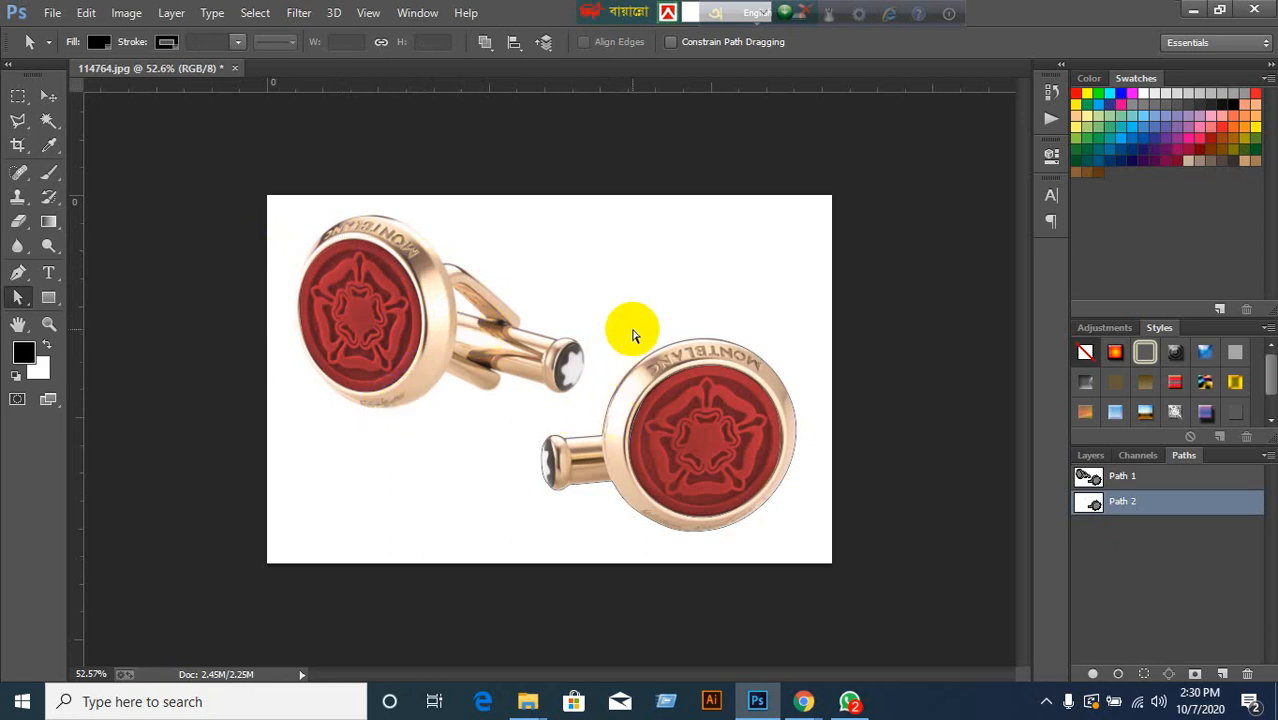
Delete the right cufflink's outer outline from Path 2, select its red-face component, and activate the Move tool.
{"action": "left_click_drag", "start_coordinate": [632, 329], "coordinate": [770, 545]}
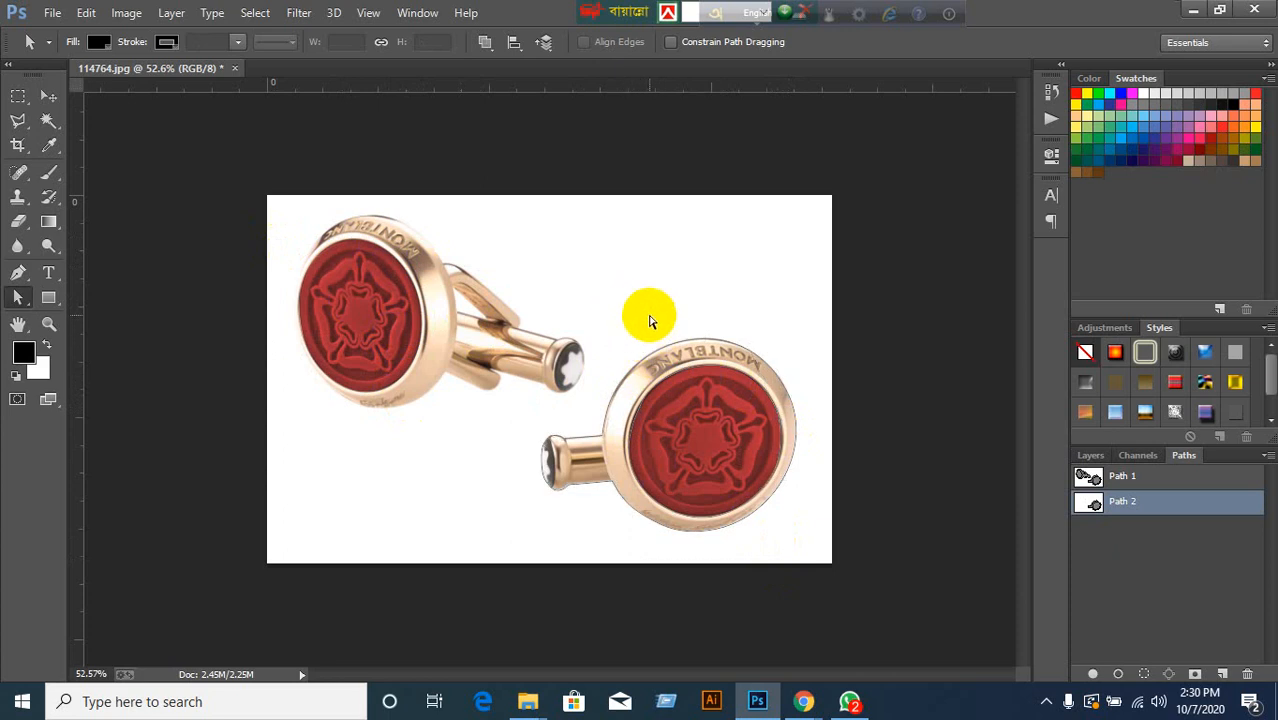
{"action": "left_click_drag", "start_coordinate": [649, 316], "coordinate": [776, 360]}
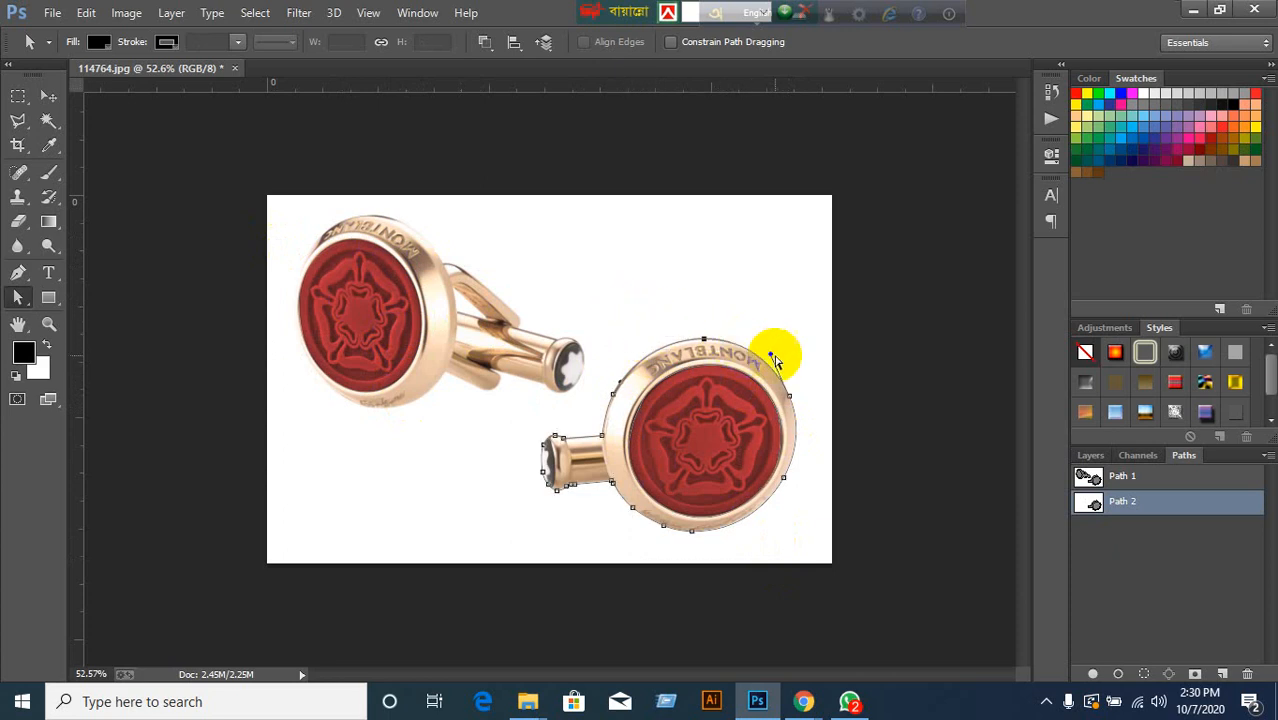
{"action": "left_click", "coordinate": [776, 360]}
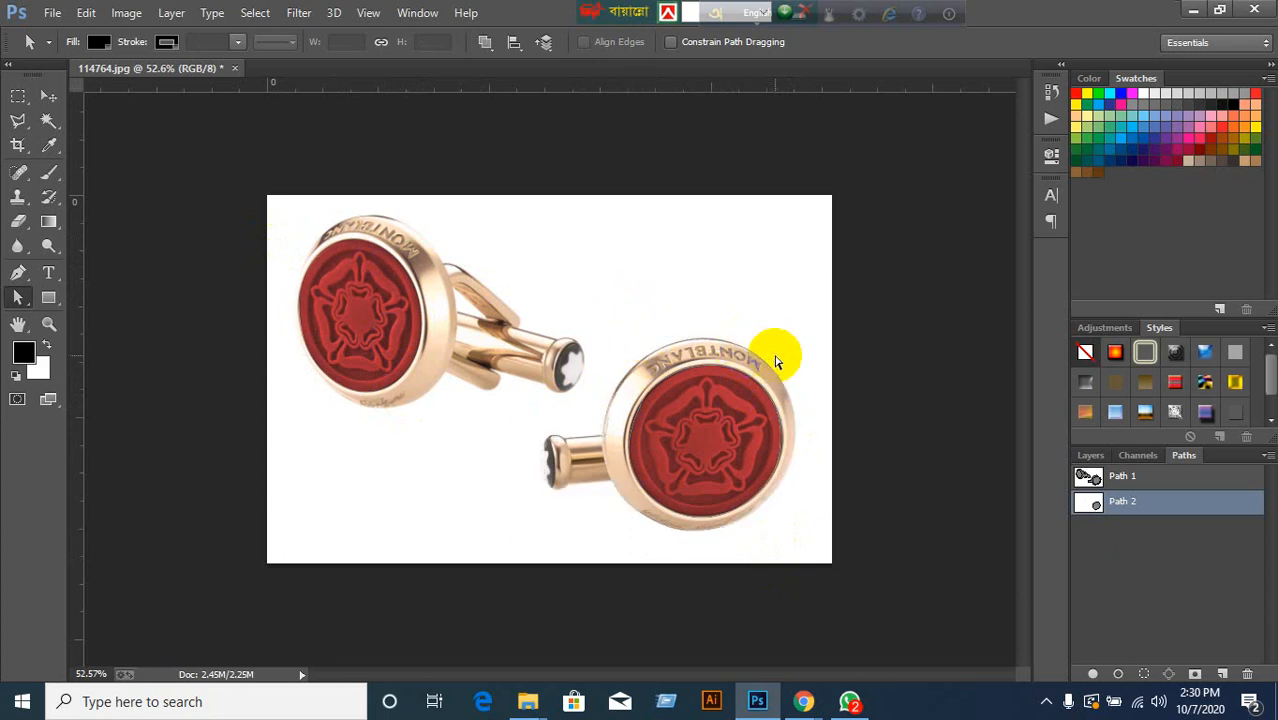
{"action": "left_click_drag", "start_coordinate": [635, 318], "coordinate": [826, 548]}
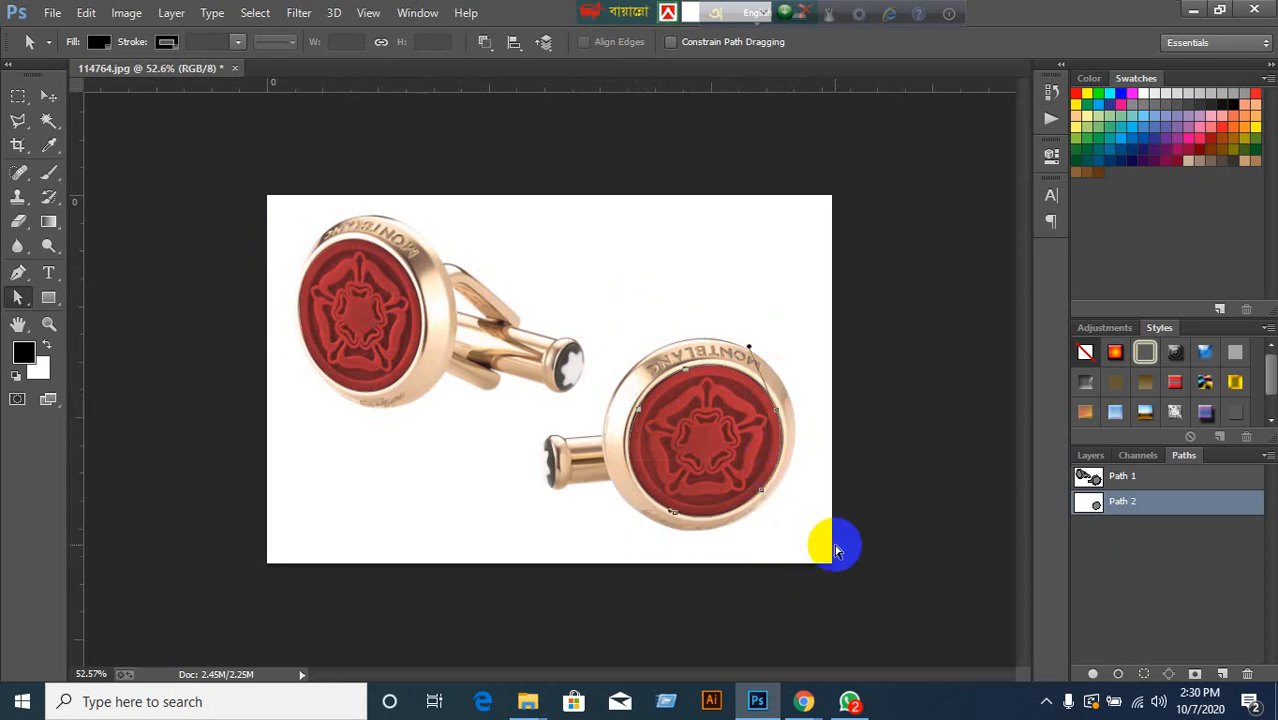
{"action": "left_click", "coordinate": [48, 96]}
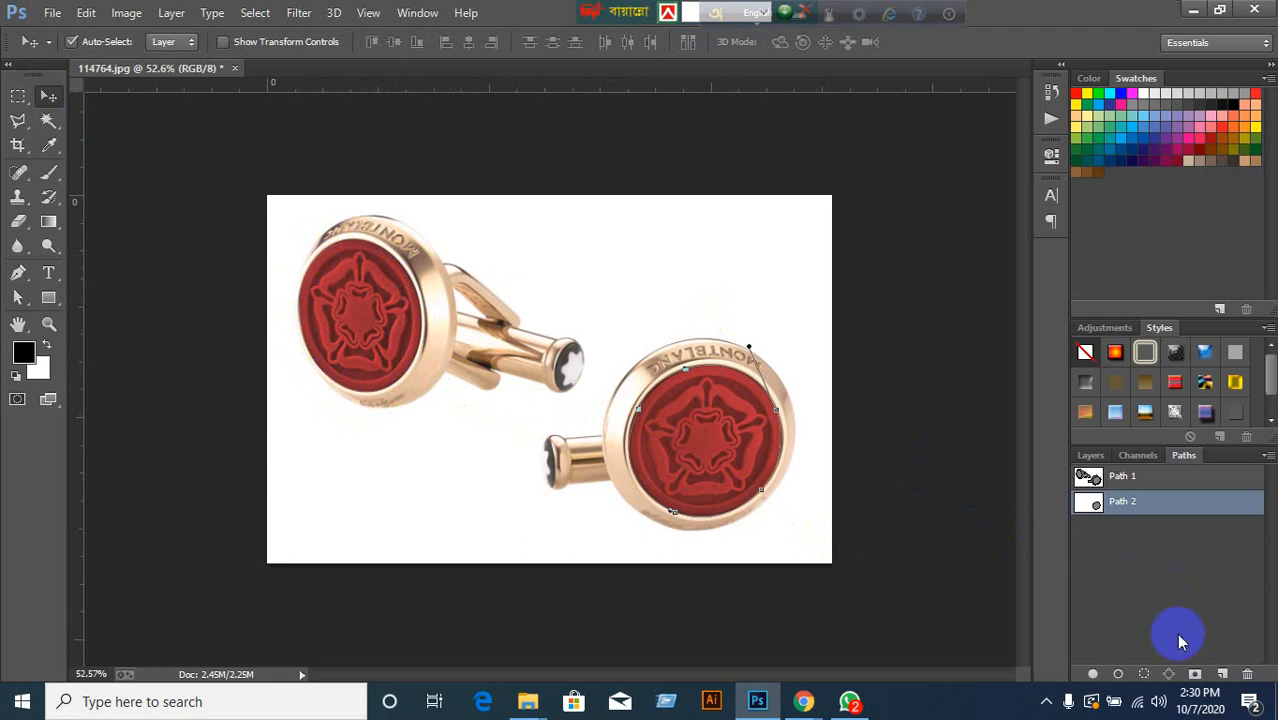
Create a new path, Path 3, and copy all components of Path 1 into it.
{"action": "left_click", "coordinate": [1221, 674]}
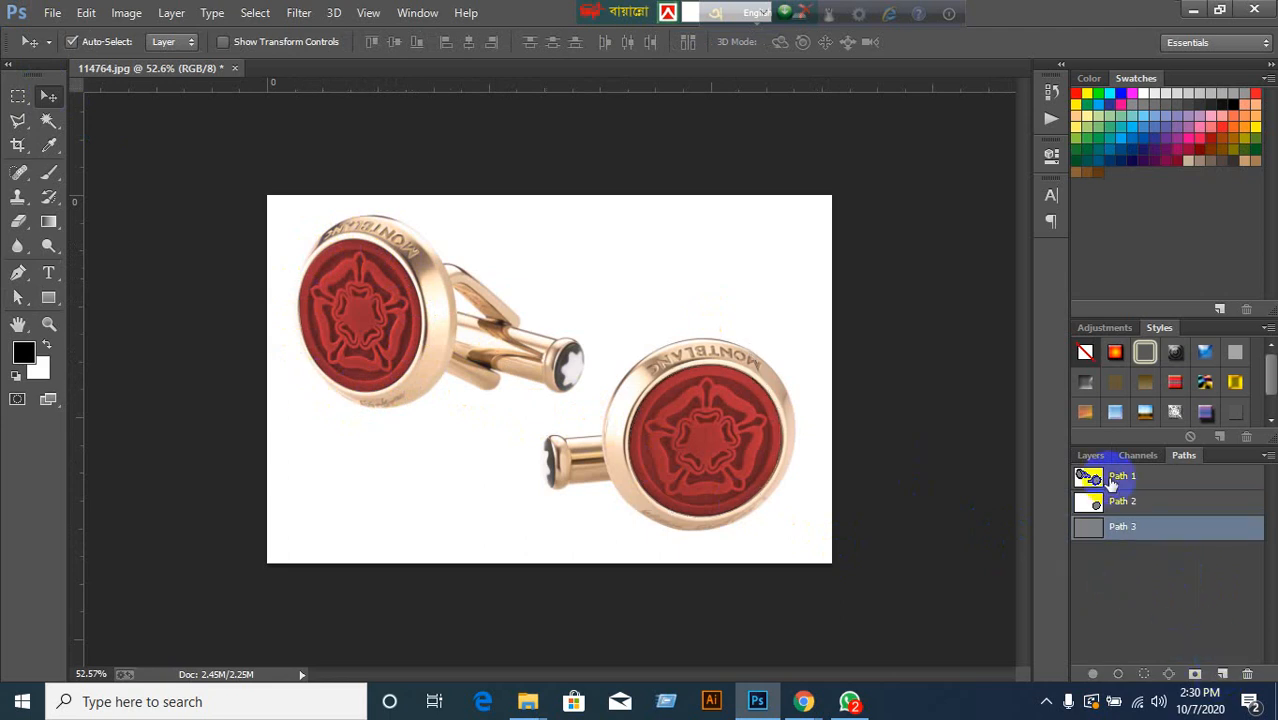
{"action": "left_click", "coordinate": [1112, 481]}
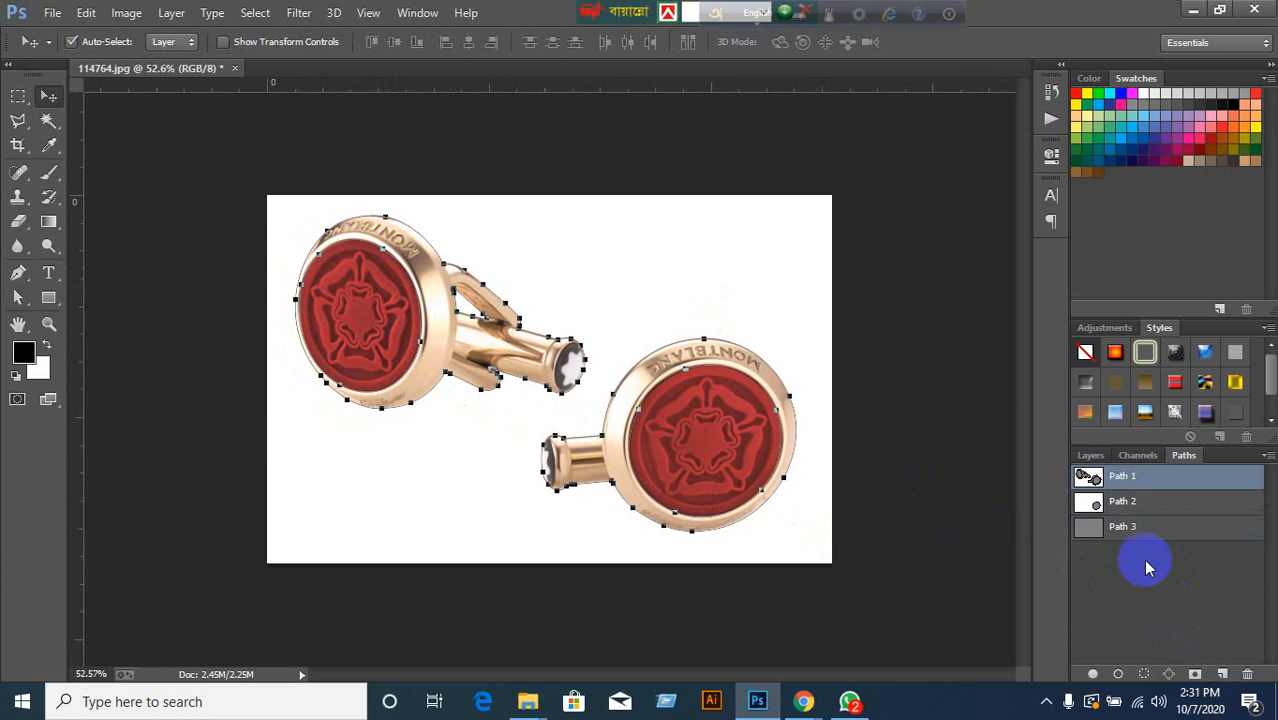
{"action": "left_click", "coordinate": [1188, 531]}
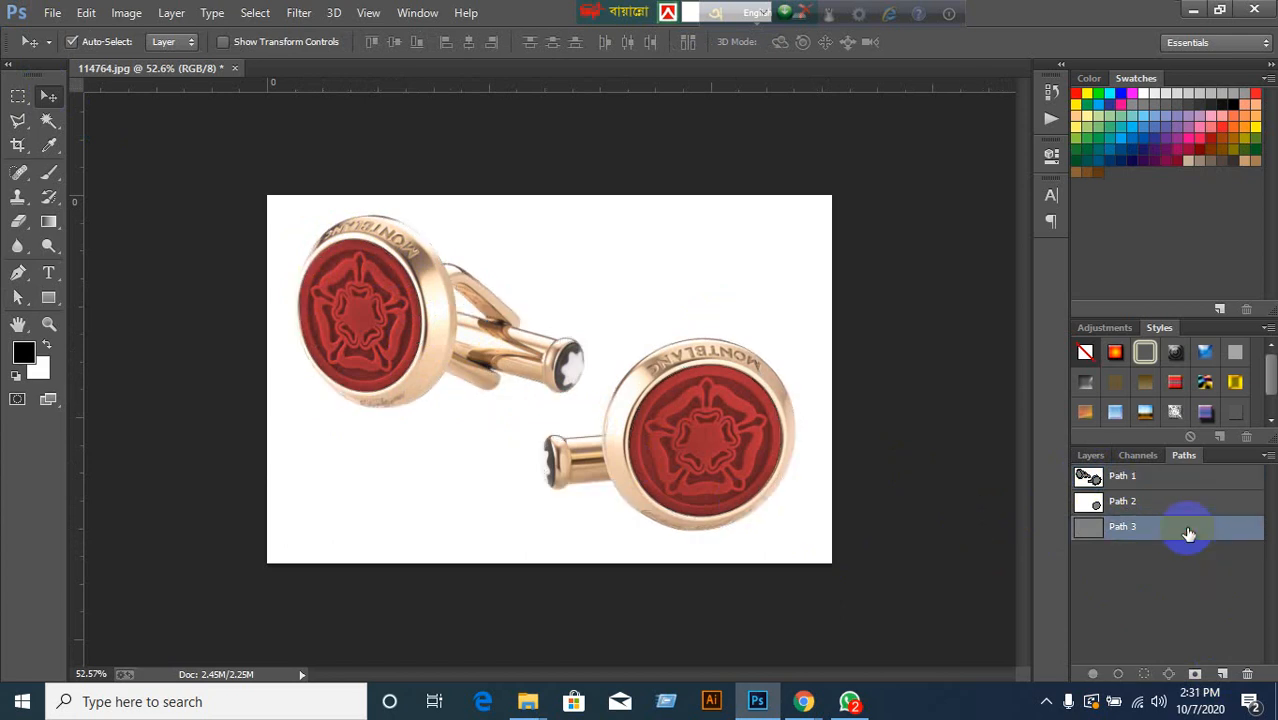
{"action": "key", "text": "ctrl+v"}
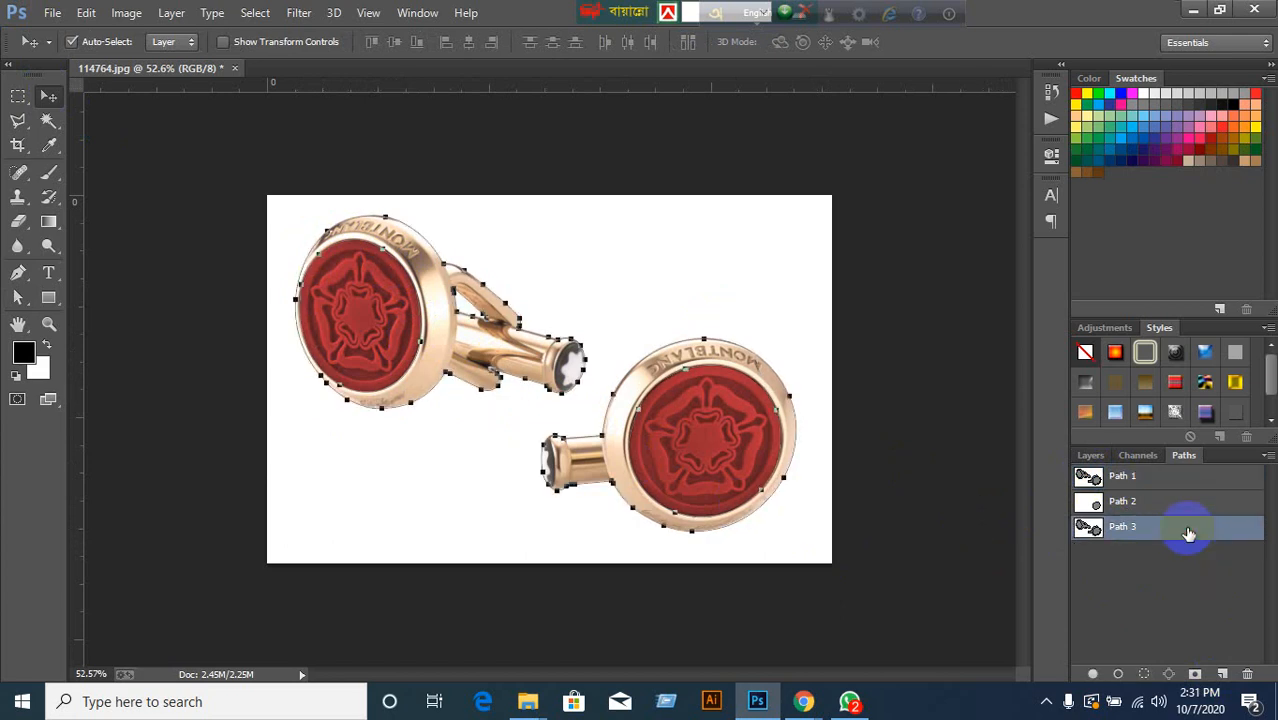
Delete both of the right cufflink's components and the left cufflink's outer outline from Path 3.
{"action": "left_click", "coordinate": [17, 297]}
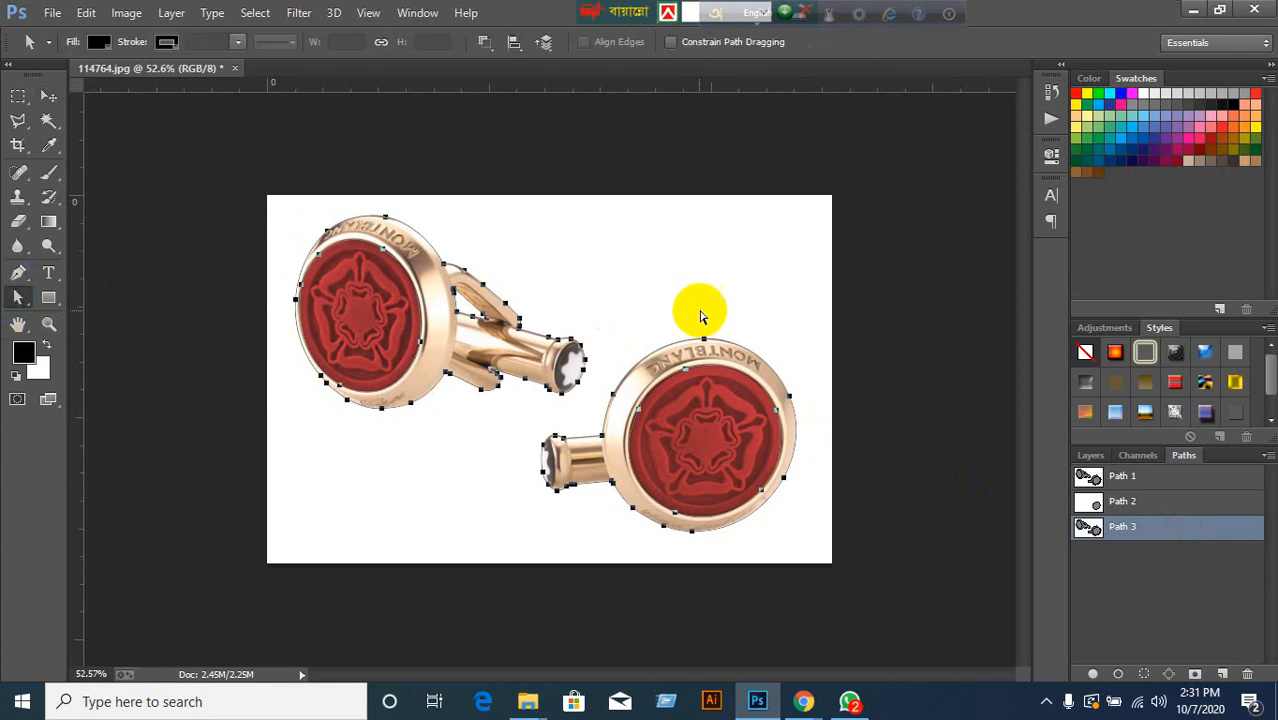
{"action": "left_click_drag", "start_coordinate": [667, 322], "coordinate": [817, 488]}
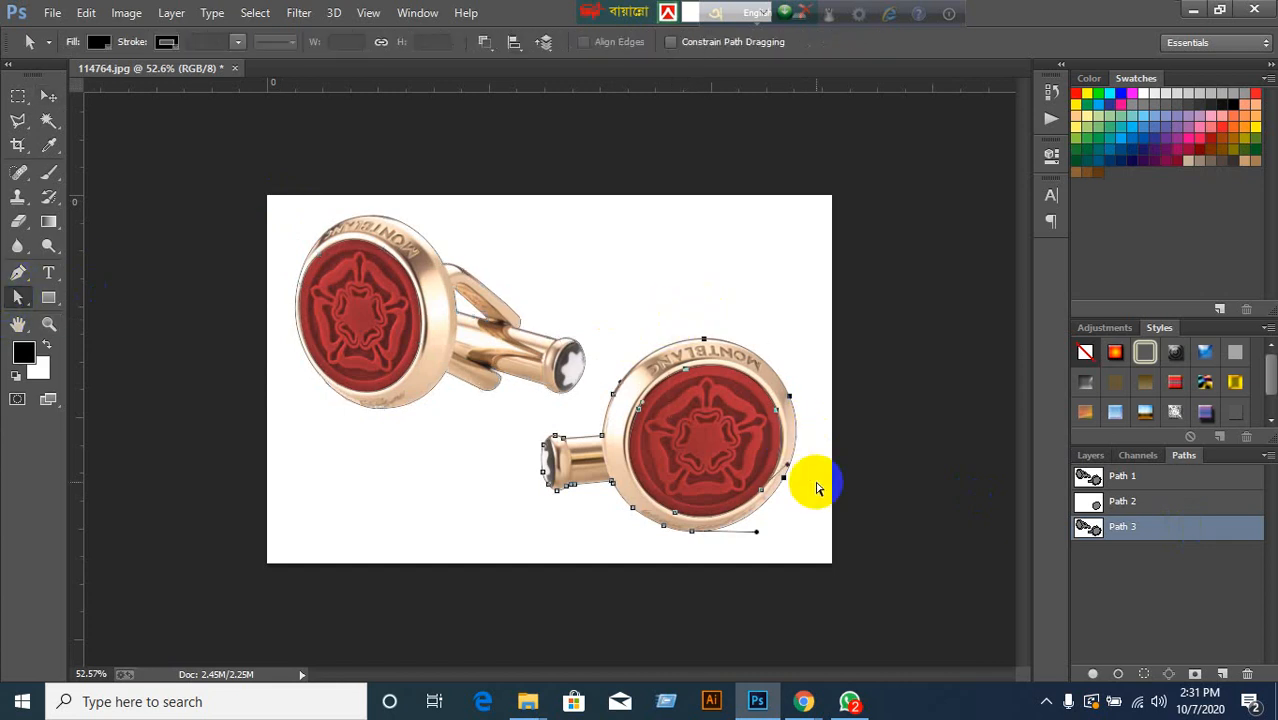
{"action": "key", "text": "Delete"}
{"action": "key", "text": "Delete"}
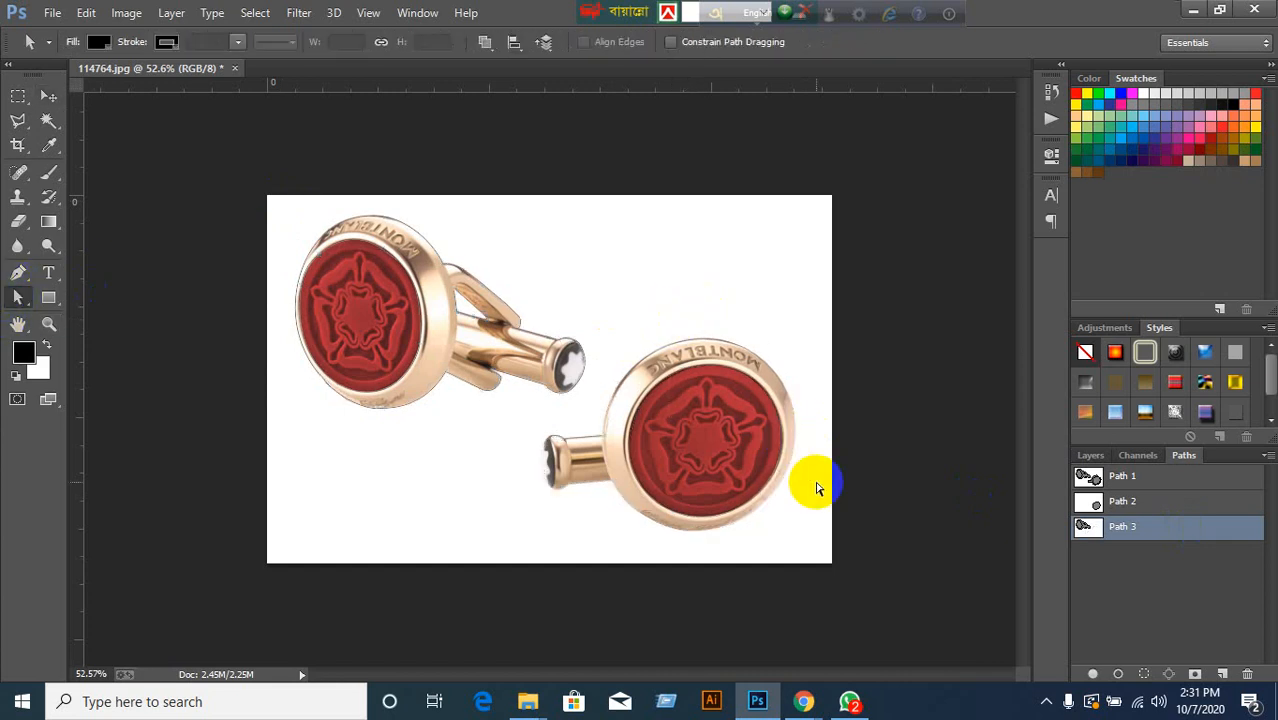
{"action": "left_click_drag", "start_coordinate": [470, 432], "coordinate": [517, 355]}
{"action": "key", "text": "Delete"}
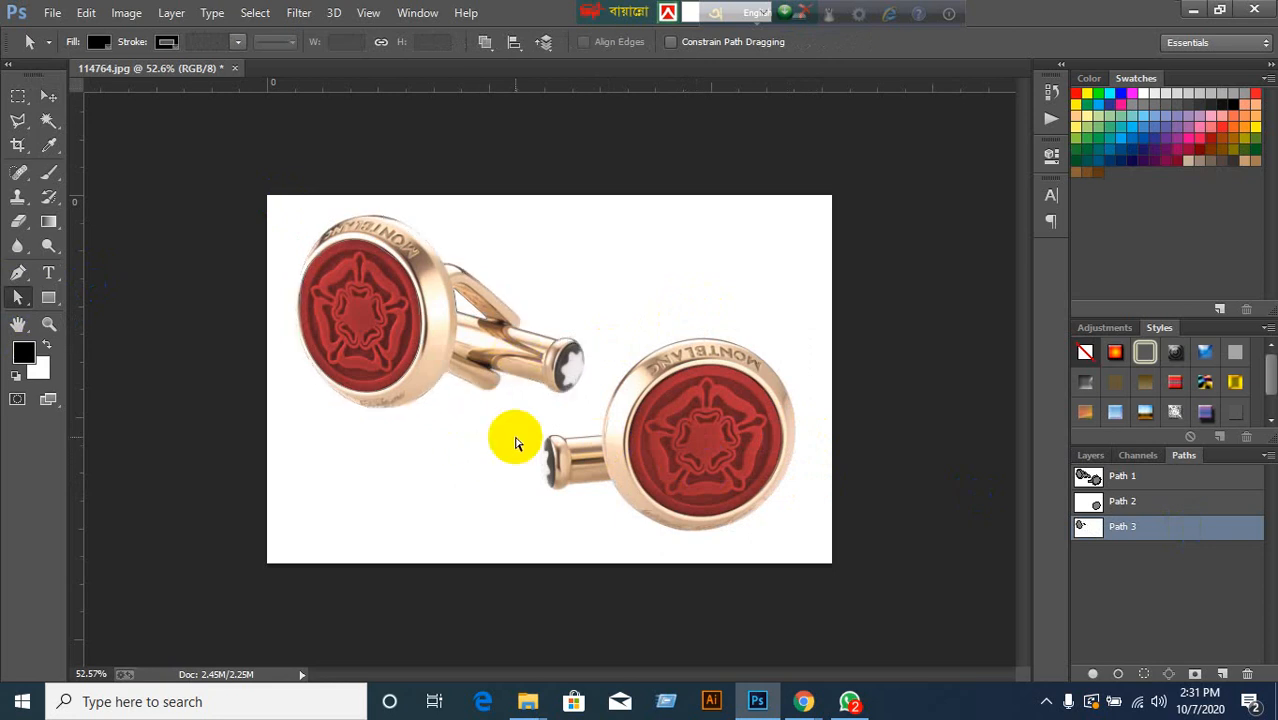
Examine the left red-face component in Path 3, then display Path 2 and Path 1 with the Move tool active.
{"action": "left_click_drag", "start_coordinate": [366, 434], "coordinate": [455, 219]}
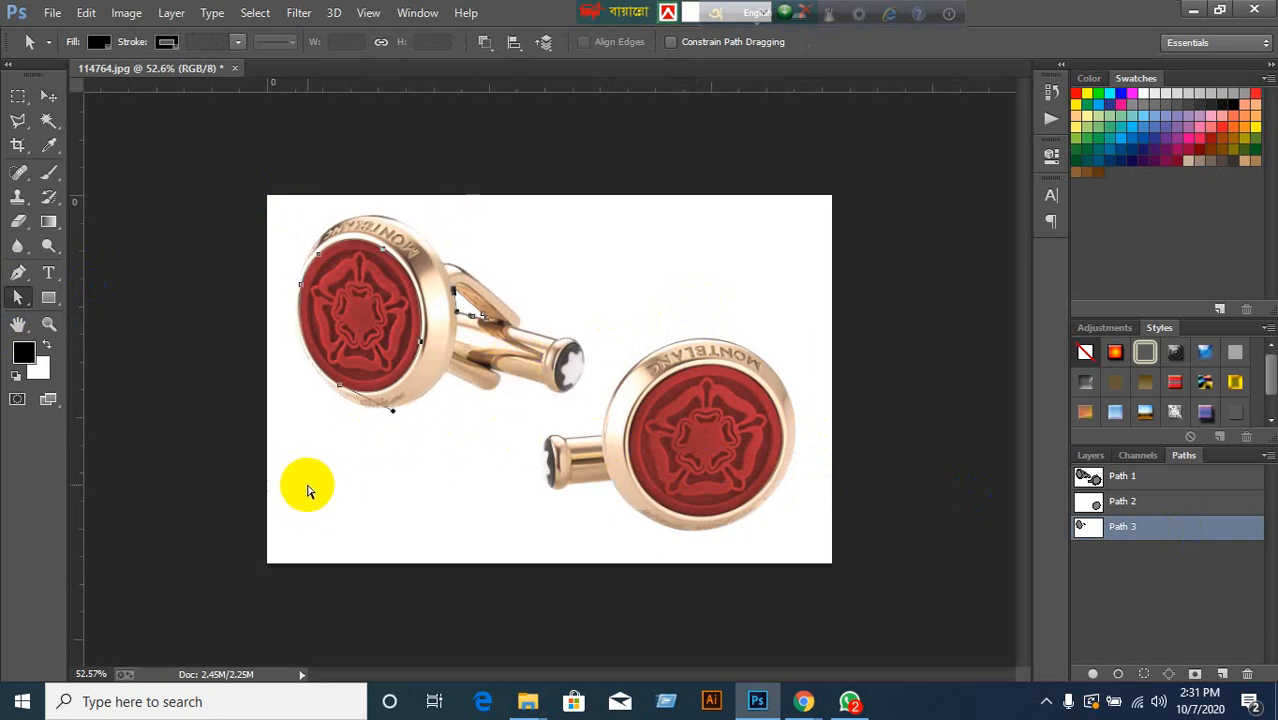
{"action": "left_click_drag", "start_coordinate": [268, 260], "coordinate": [361, 361]}
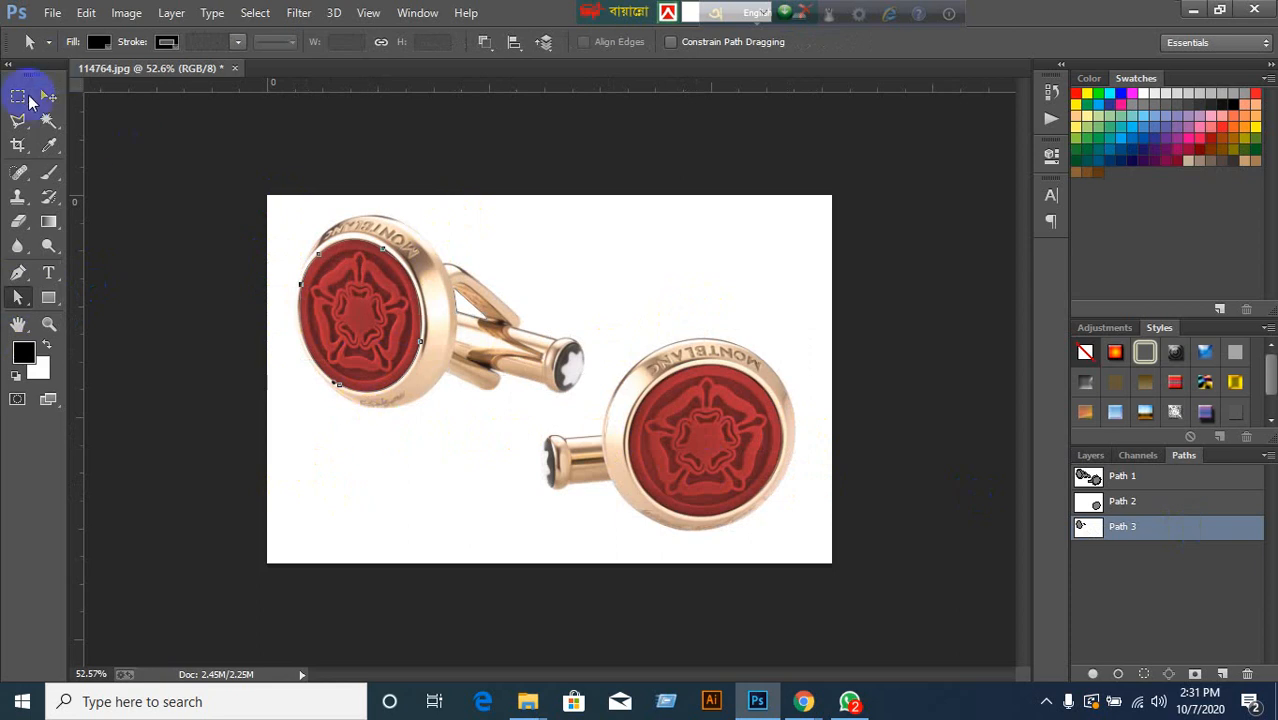
{"action": "left_click", "coordinate": [46, 97]}
{"action": "left_click", "coordinate": [1163, 502]}
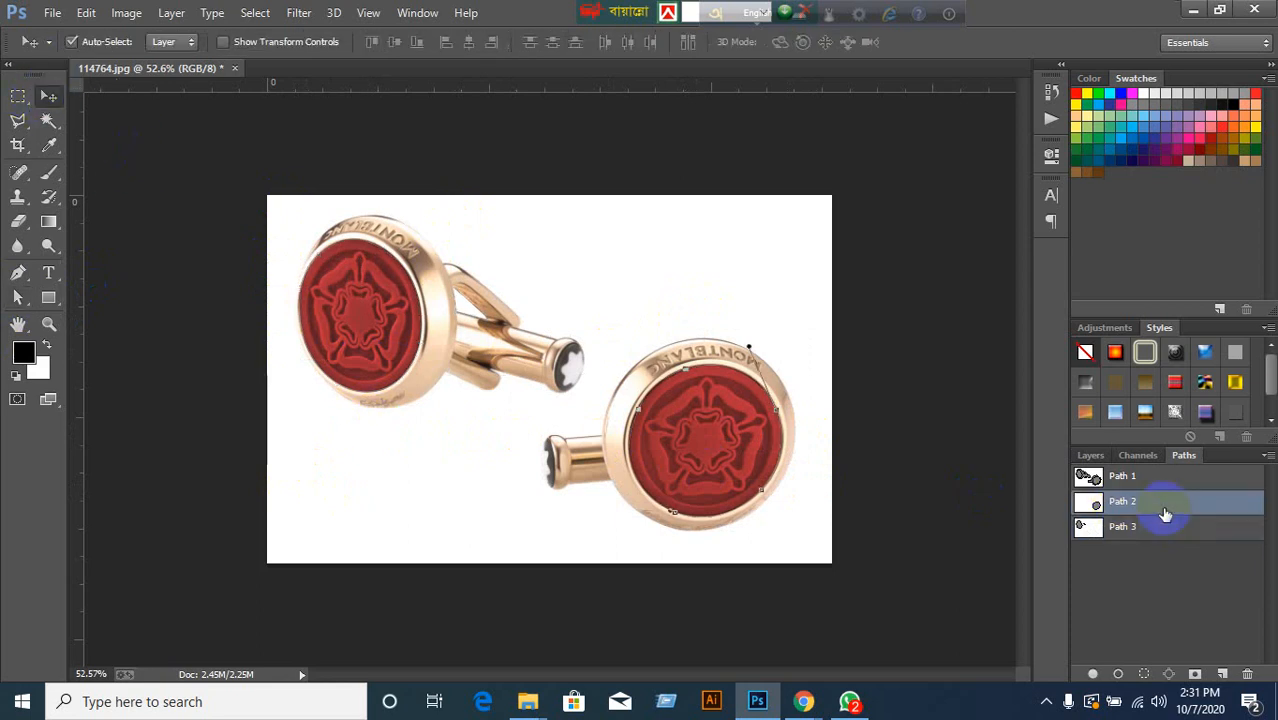
{"action": "left_click", "coordinate": [1157, 480]}
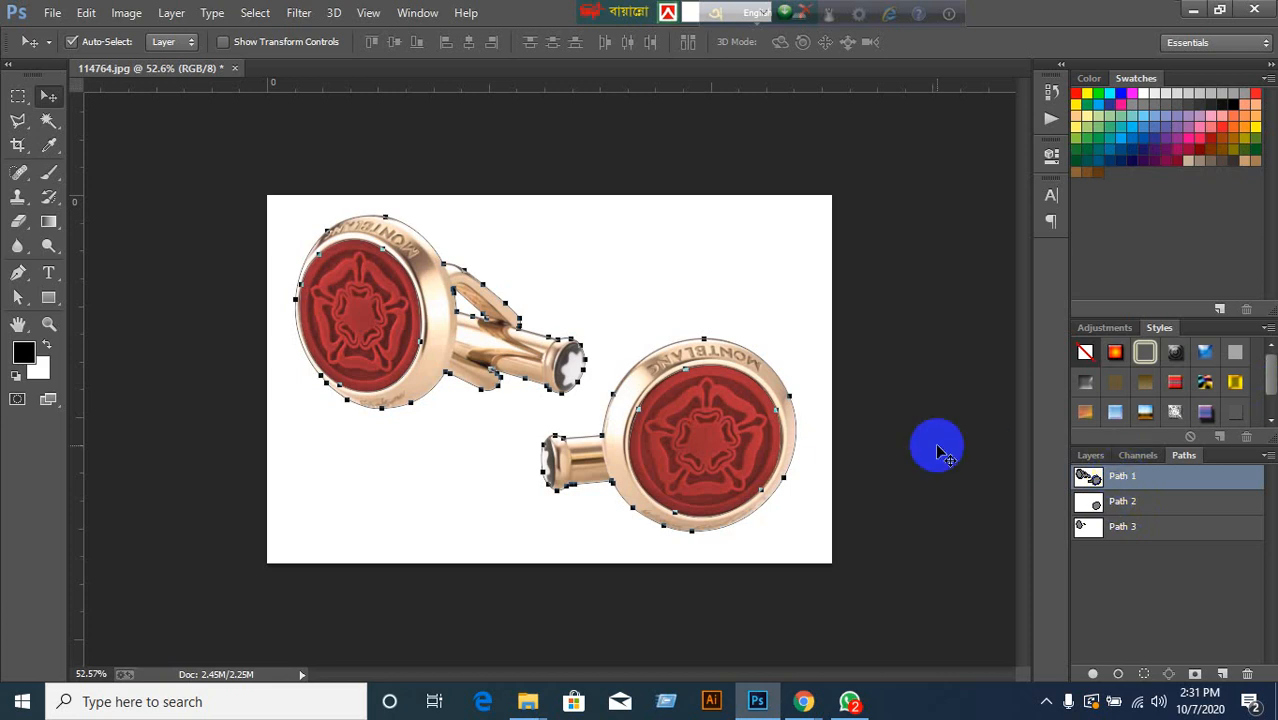
Duplicate the Background layer.
{"action": "left_click", "coordinate": [1086, 472]}
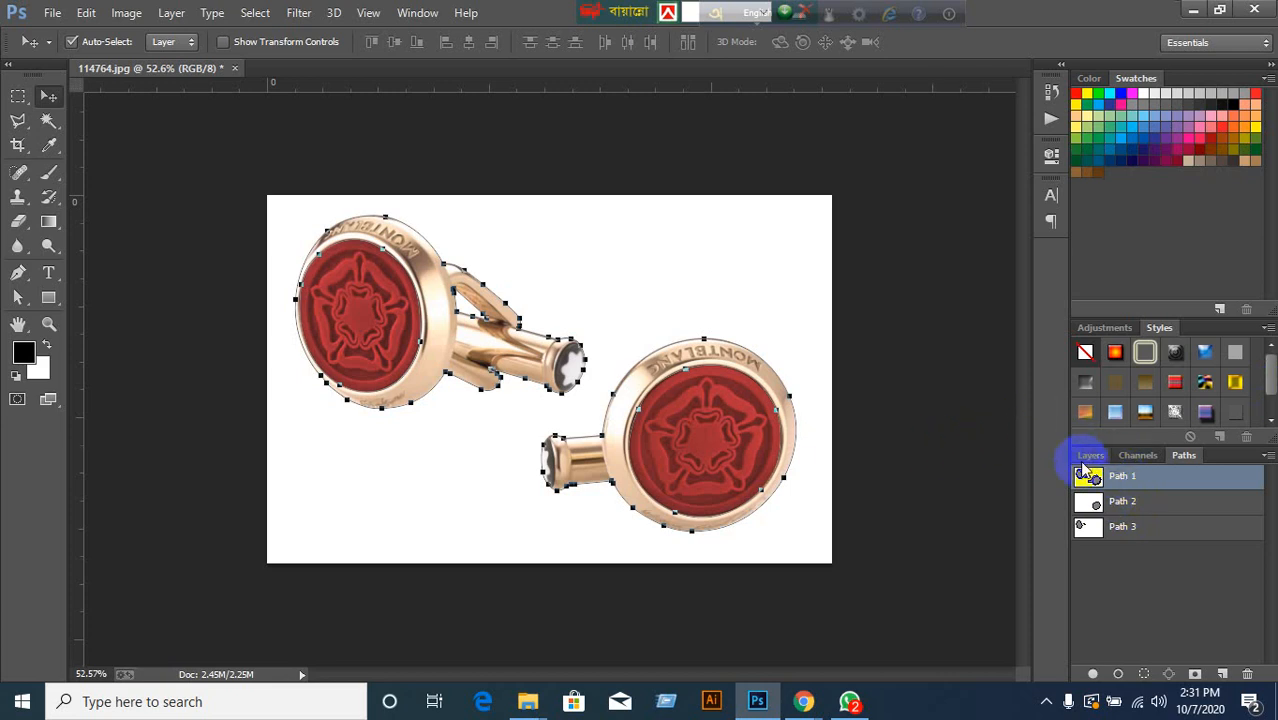
{"action": "left_click", "coordinate": [1086, 458]}
{"action": "left_click", "coordinate": [1180, 455]}
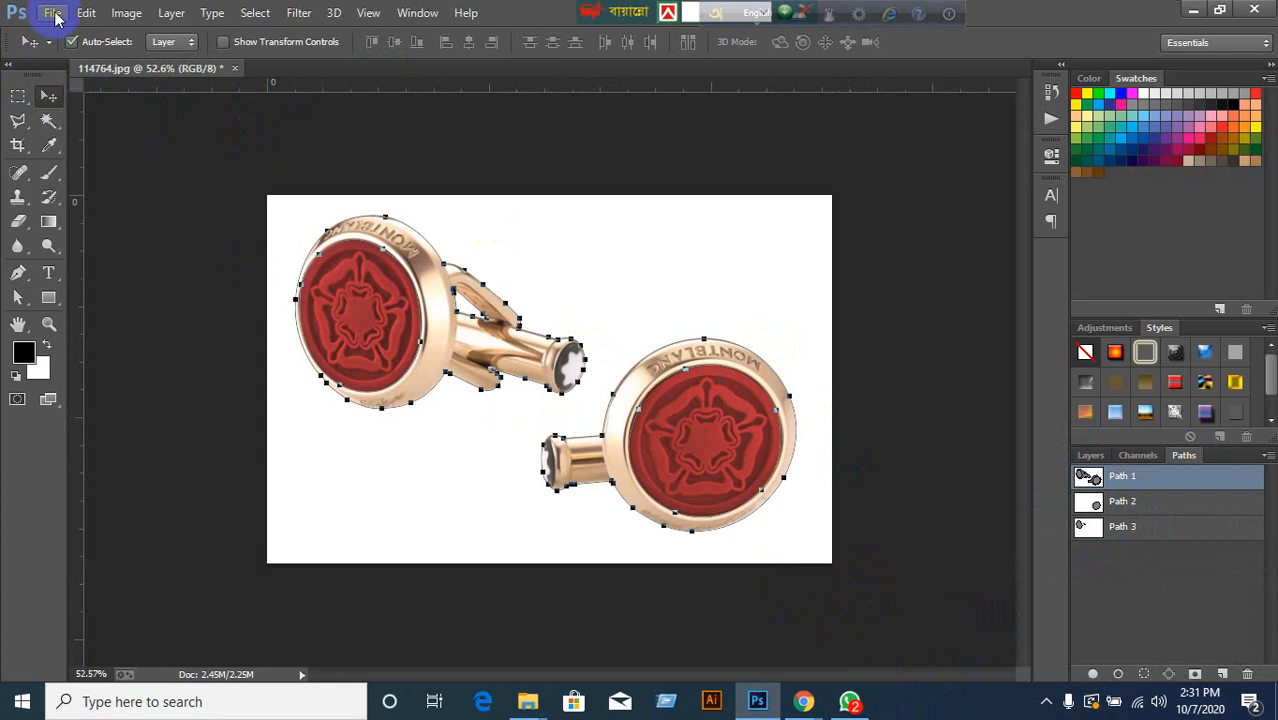
{"action": "left_click", "coordinate": [50, 12]}
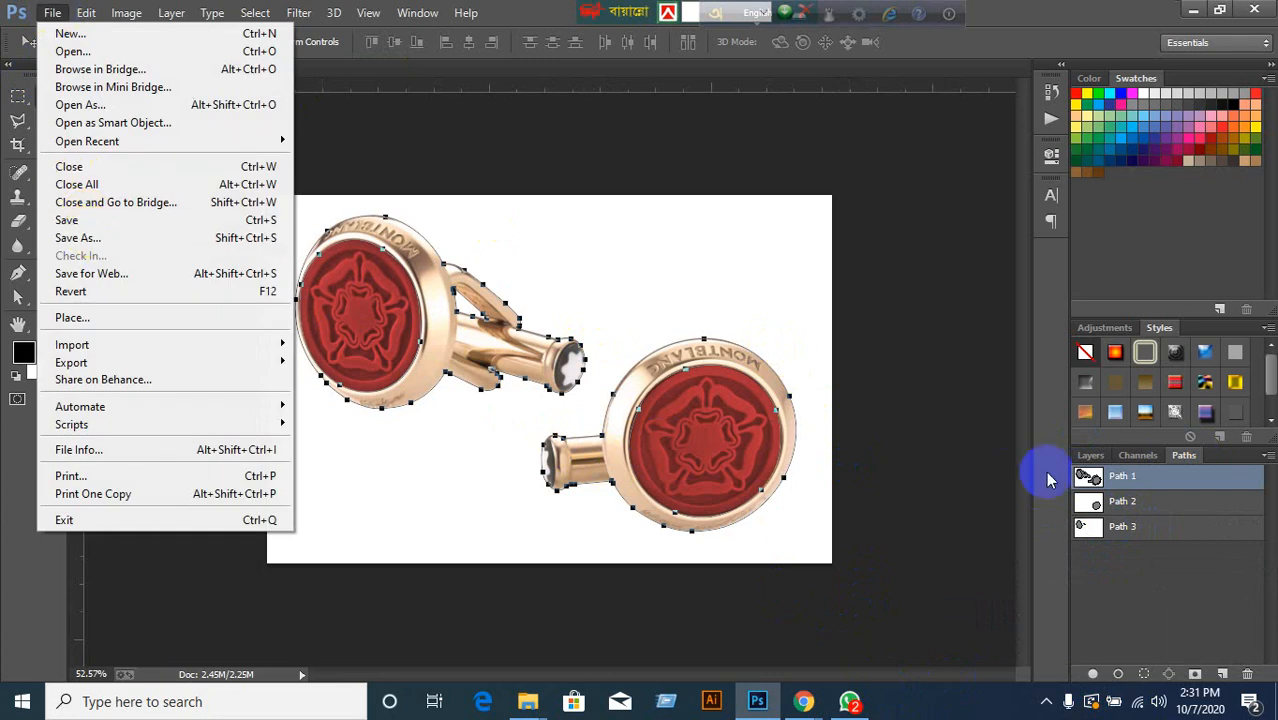
{"action": "left_click", "coordinate": [1100, 457]}
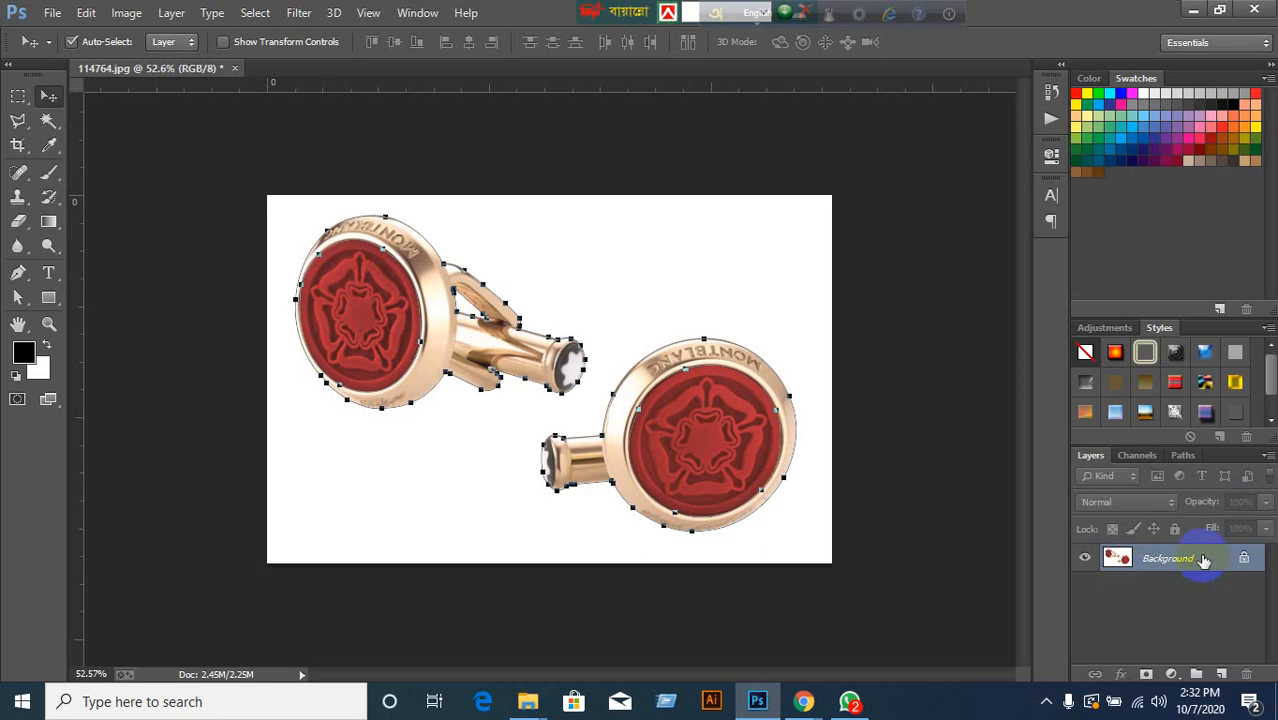
{"action": "left_click_drag", "start_coordinate": [1204, 563], "coordinate": [1221, 676]}
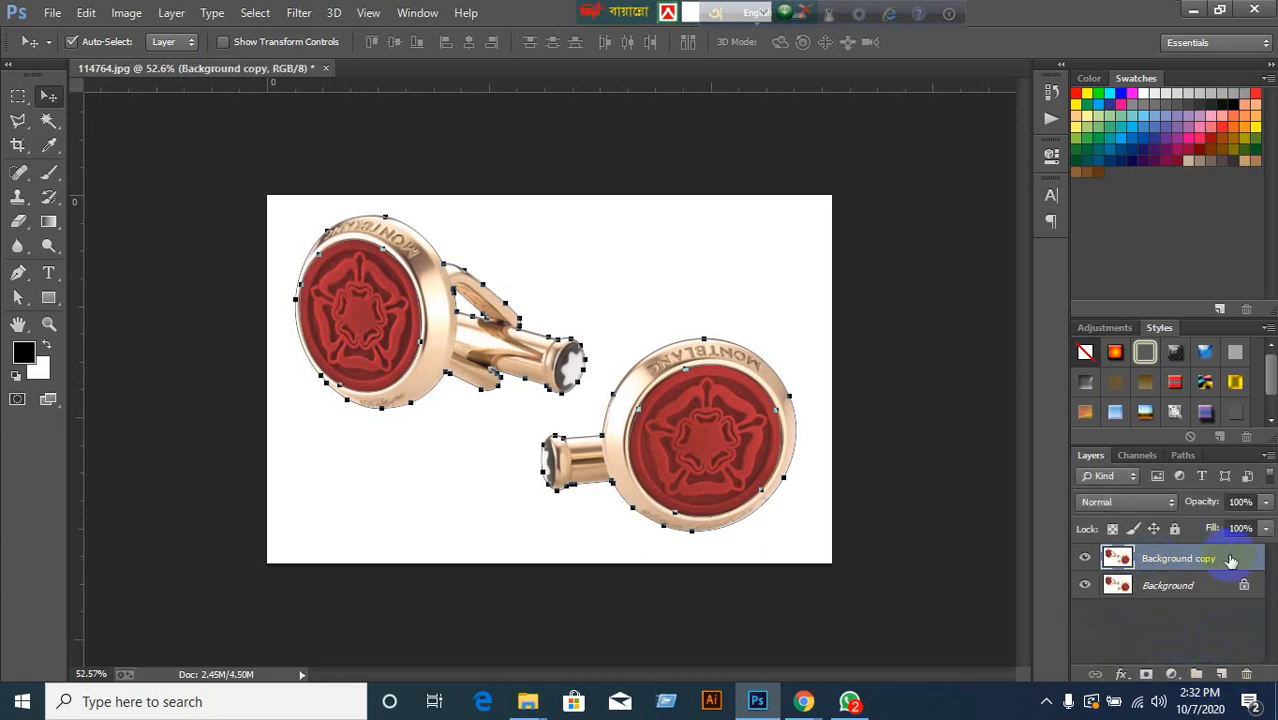
Load Path 2 as a selection on the Background copy layer and invert it to select only the right cufflink's red face.
{"action": "left_click", "coordinate": [1189, 455]}
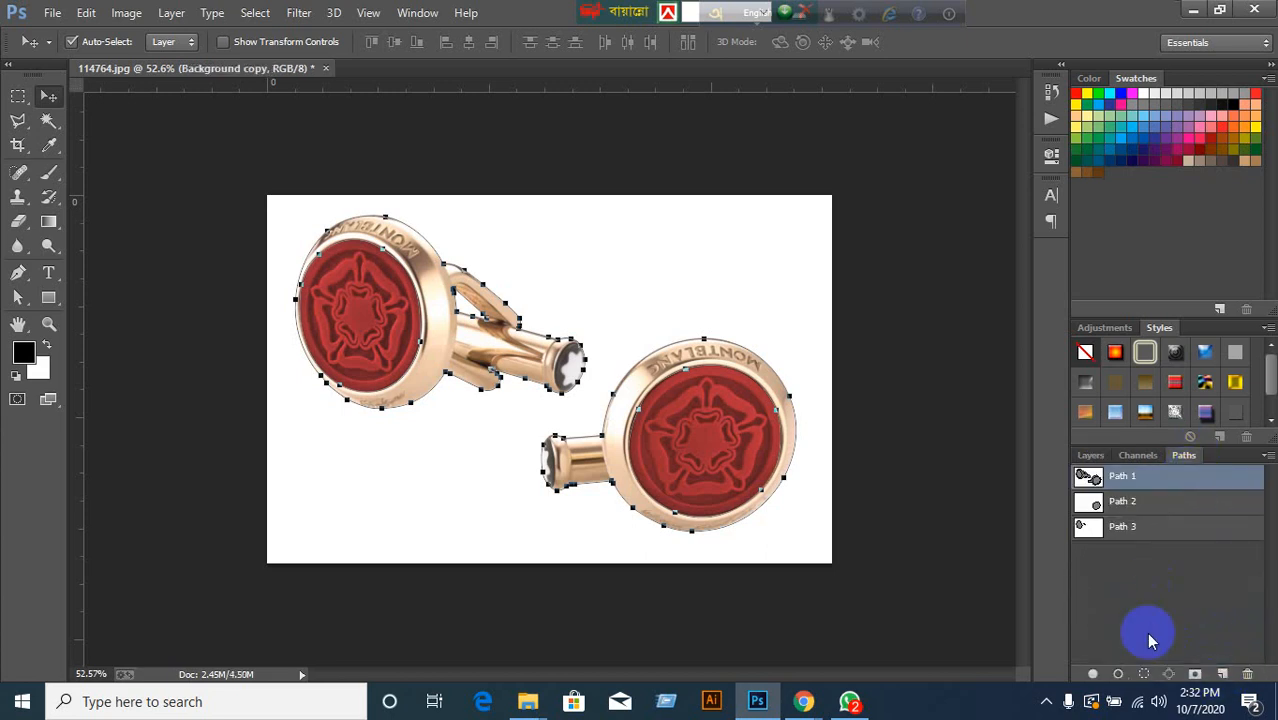
{"action": "left_click", "coordinate": [1097, 508]}
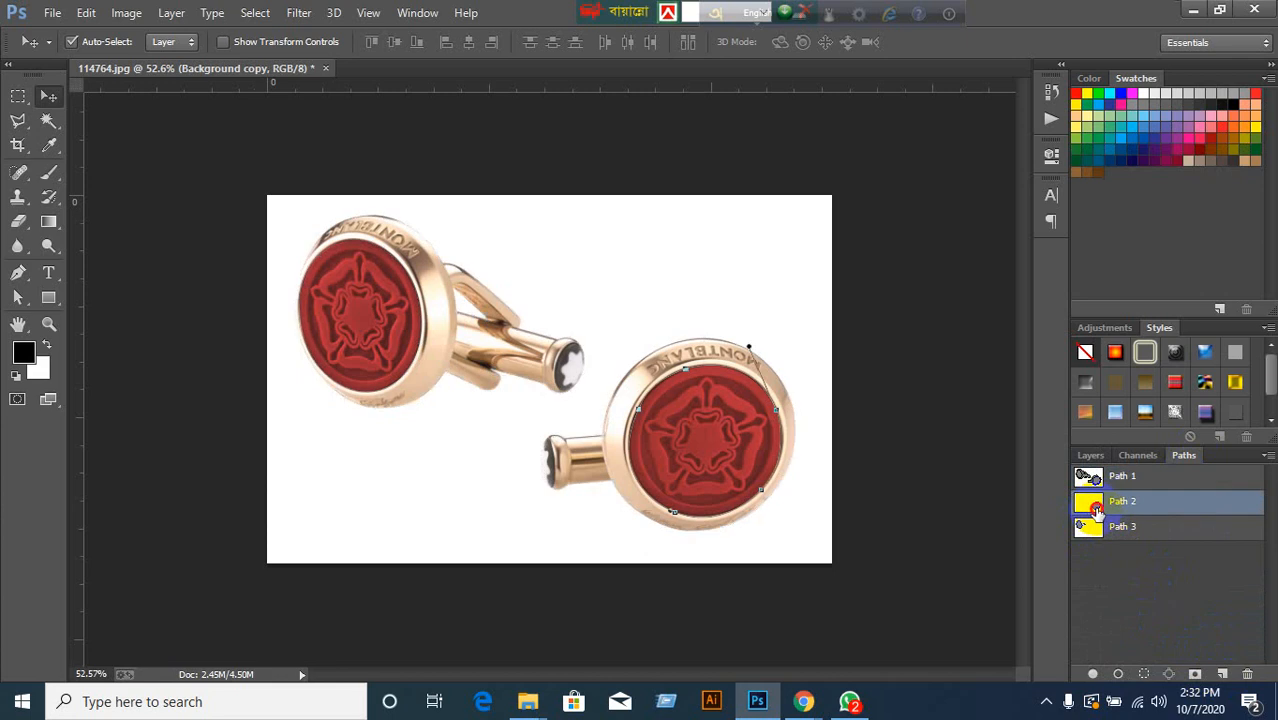
{"action": "left_click", "coordinate": [1091, 456]}
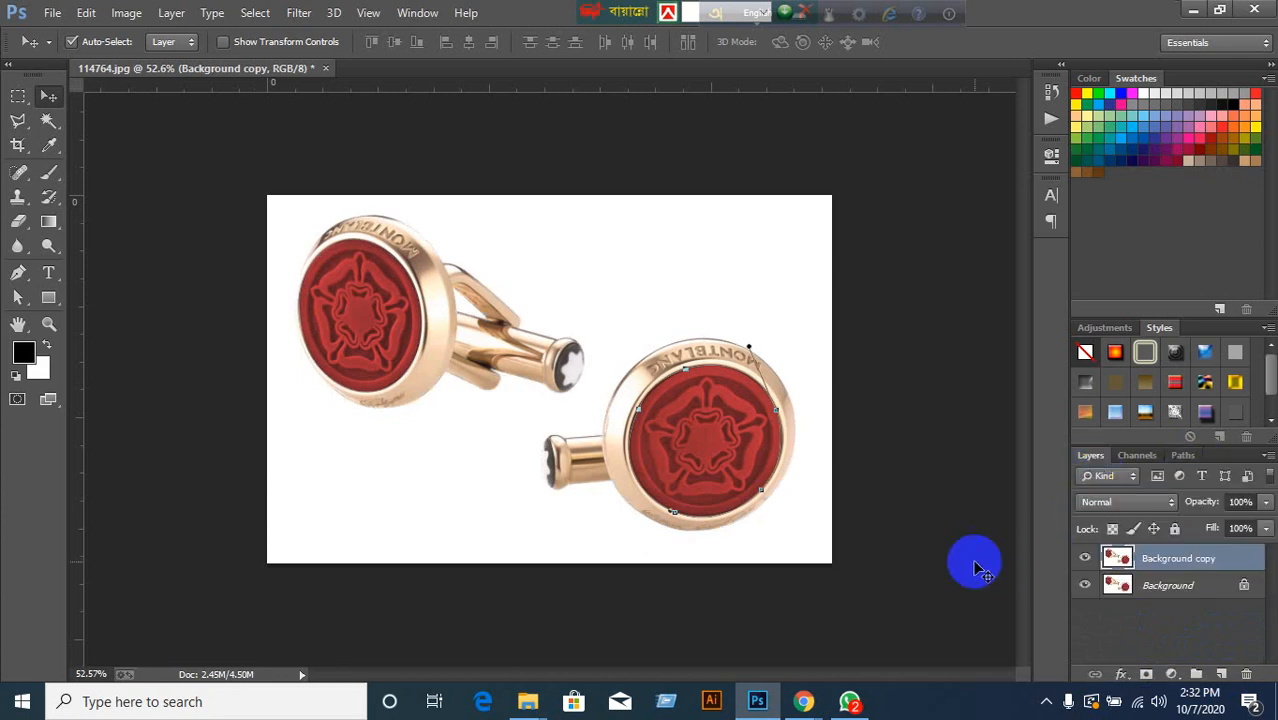
{"action": "key", "text": "ctrl+Return"}
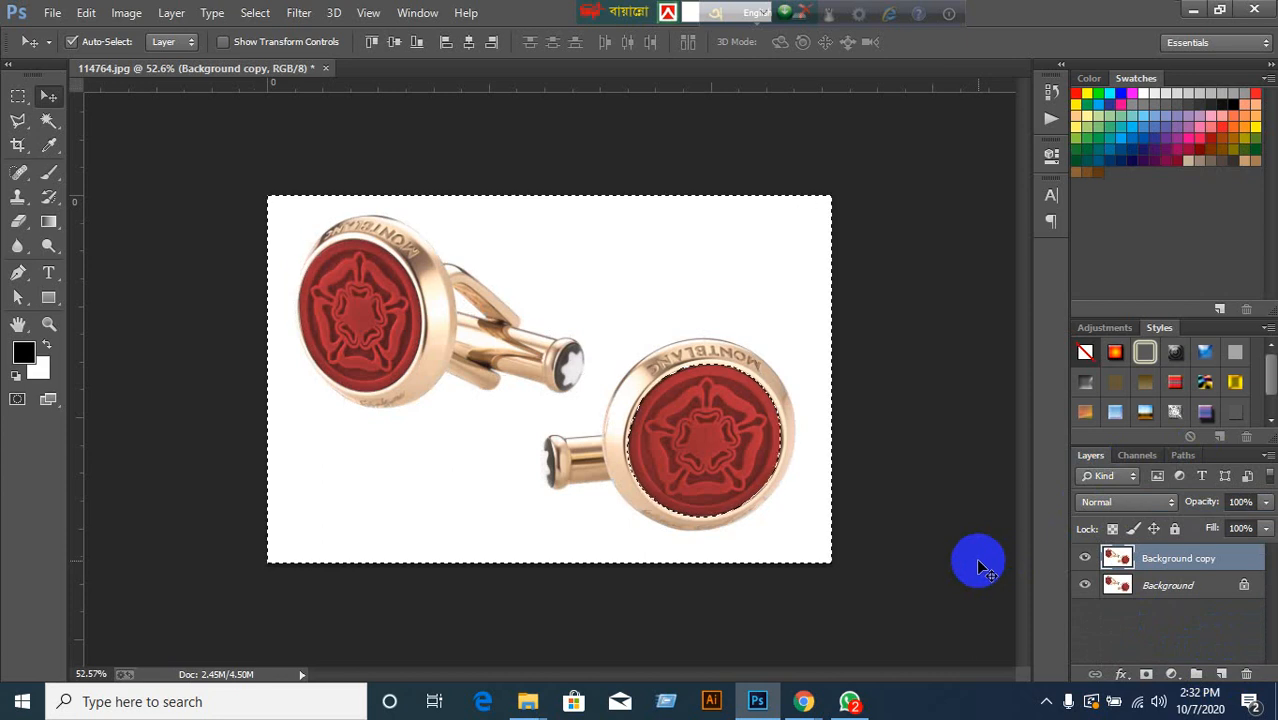
{"action": "left_click", "coordinate": [253, 12]}
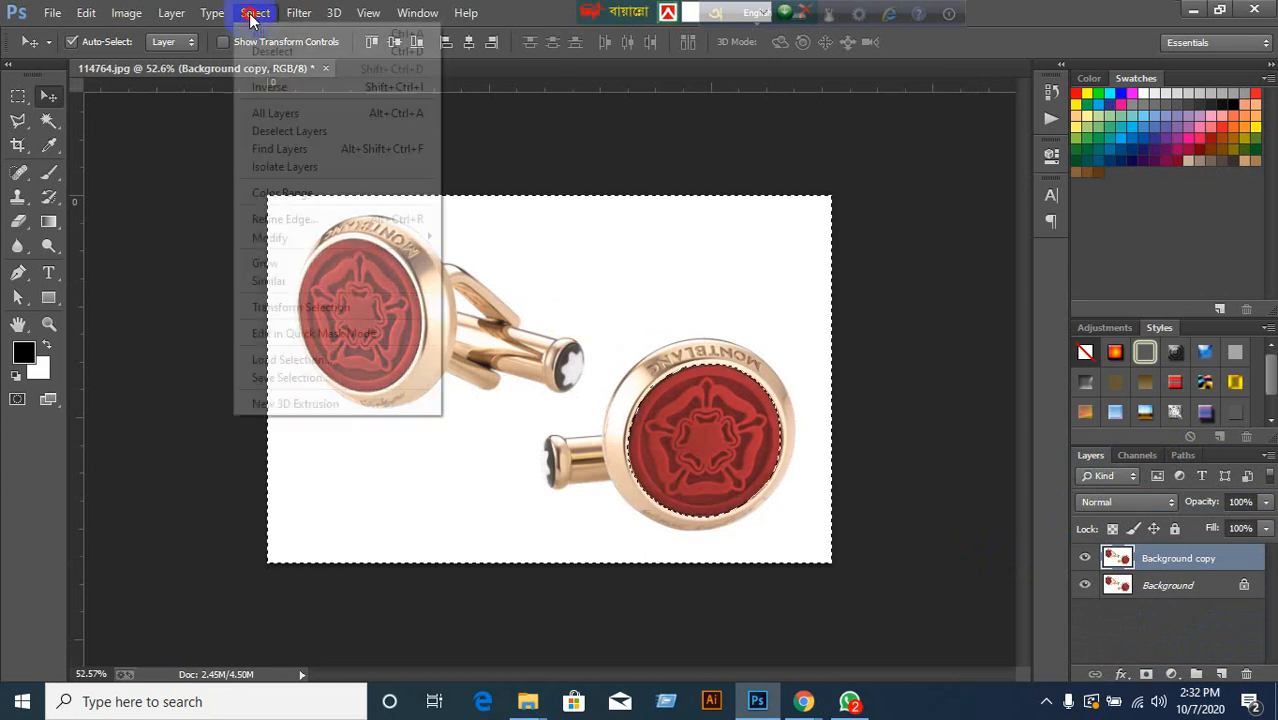
{"action": "left_click", "coordinate": [268, 87]}
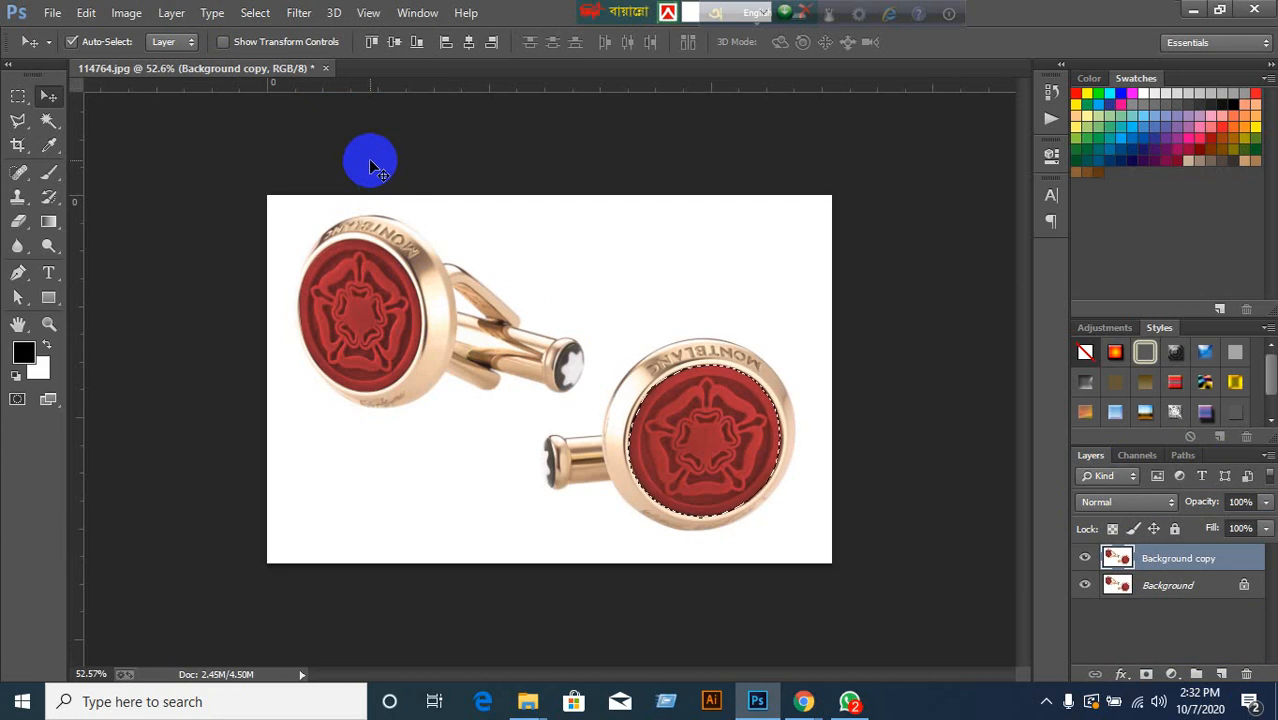
Try a Hue/Saturation adjustment of hue +3, saturation -5 and lightness -21 on the right red face, cancel it and deselect.
{"action": "left_click", "coordinate": [127, 15]}
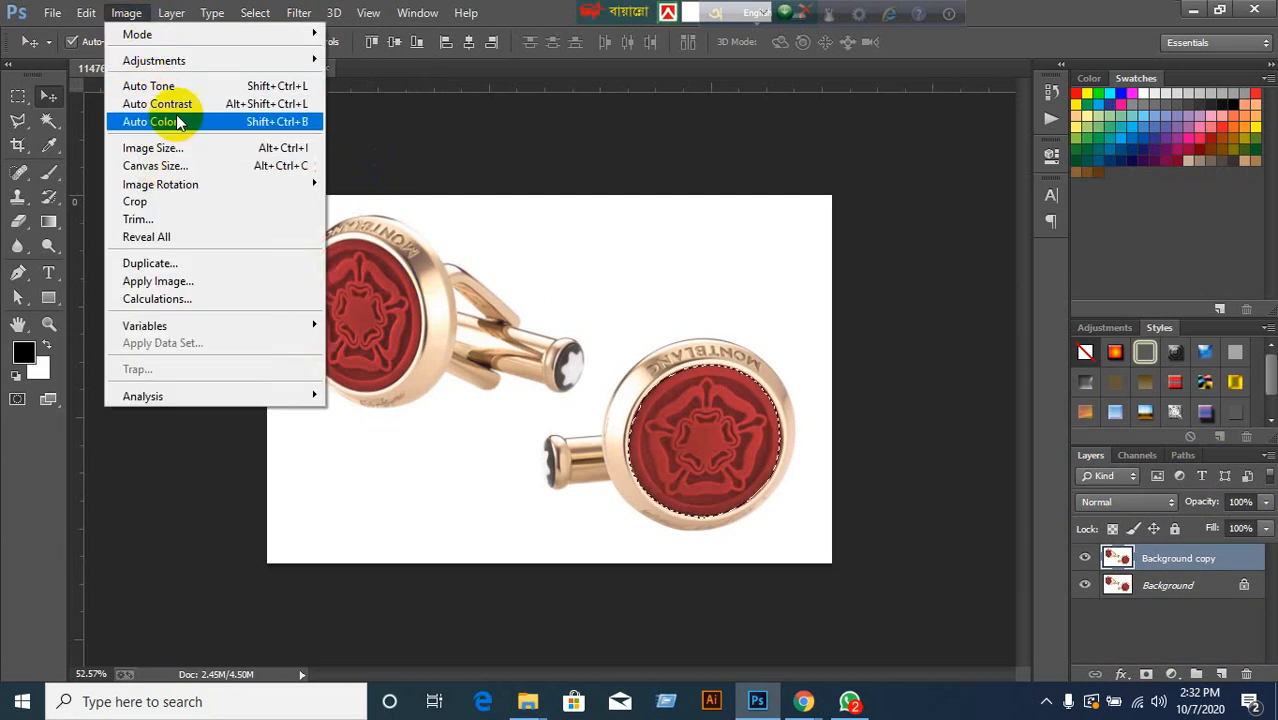
{"action": "mouse_move", "coordinate": [181, 69]}
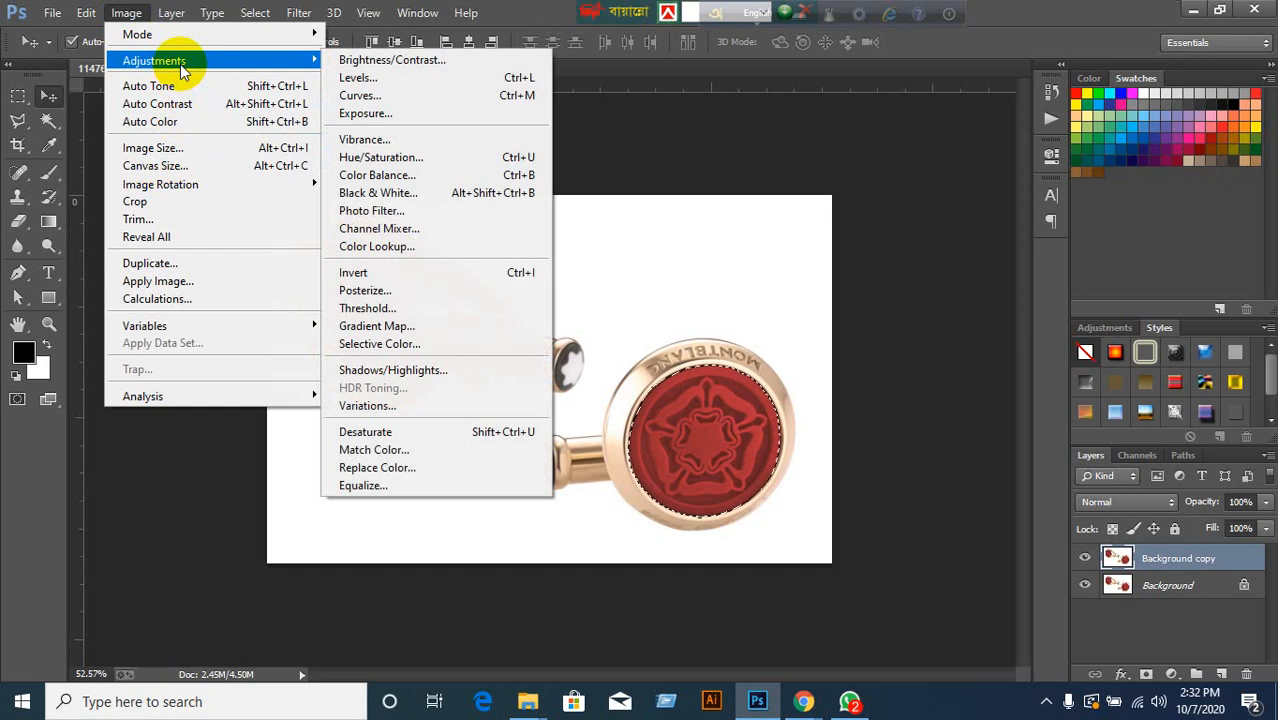
{"action": "left_click", "coordinate": [436, 158]}
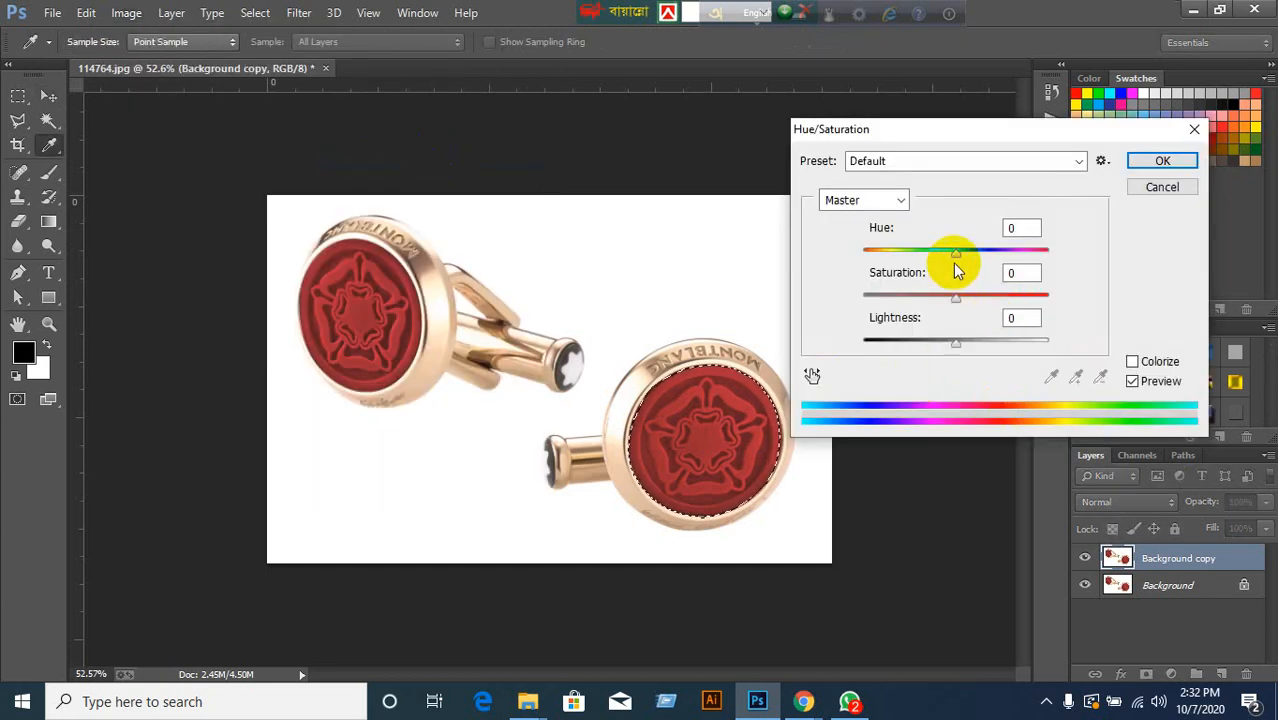
{"action": "left_click_drag", "start_coordinate": [957, 252], "coordinate": [936, 343]}
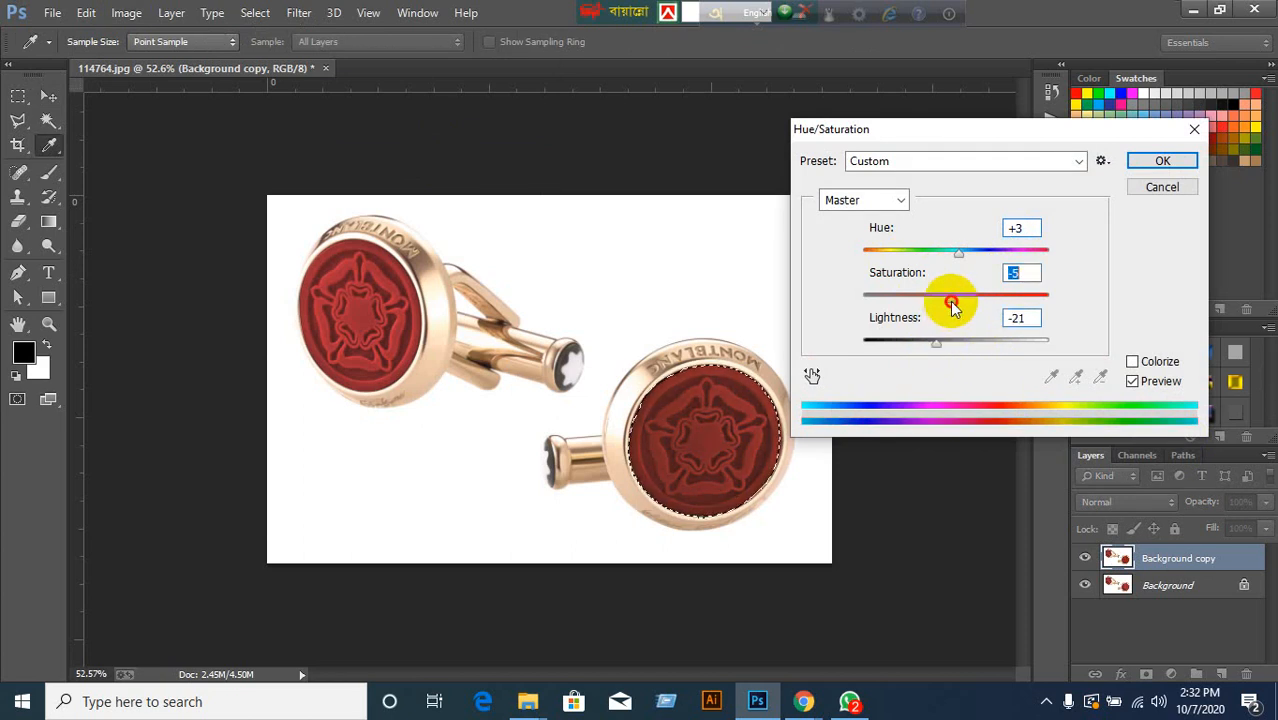
{"action": "left_click", "coordinate": [1160, 191]}
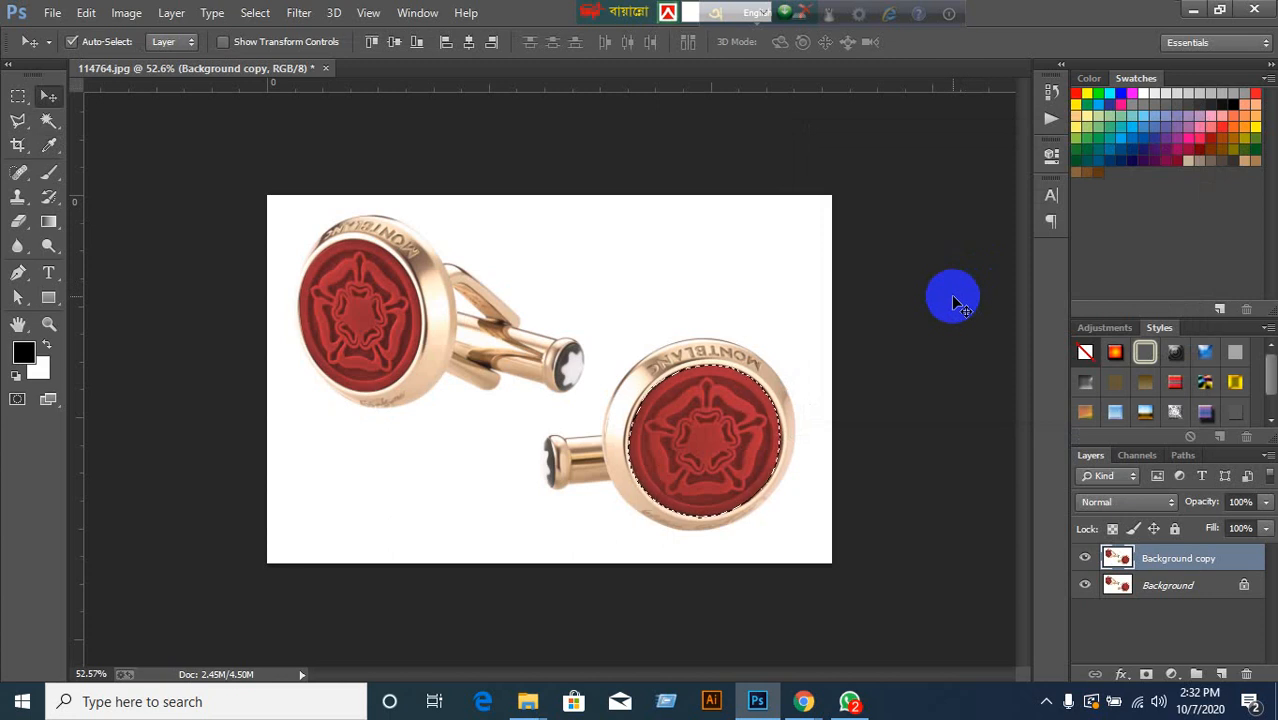
{"action": "key", "text": "ctrl+d"}
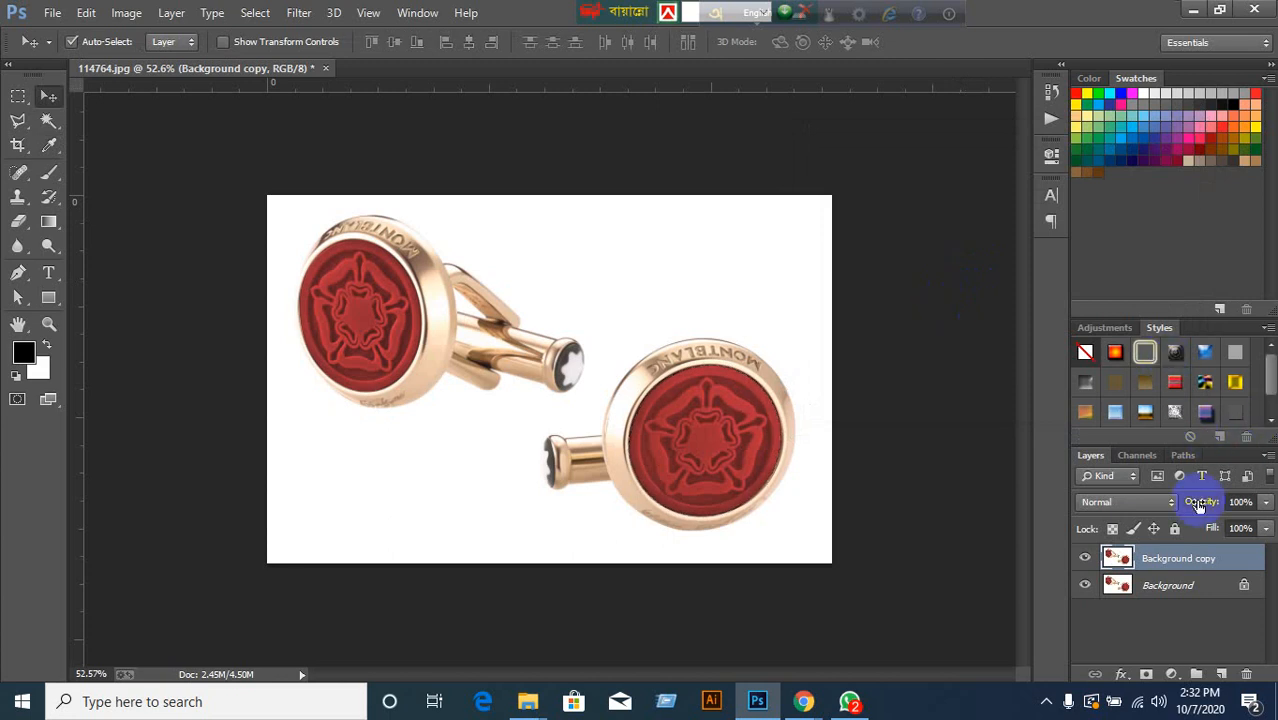
Load Path 3 as a selection on the Background copy layer and invert it to isolate the left cufflink's red face.
{"action": "left_click", "coordinate": [1183, 456]}
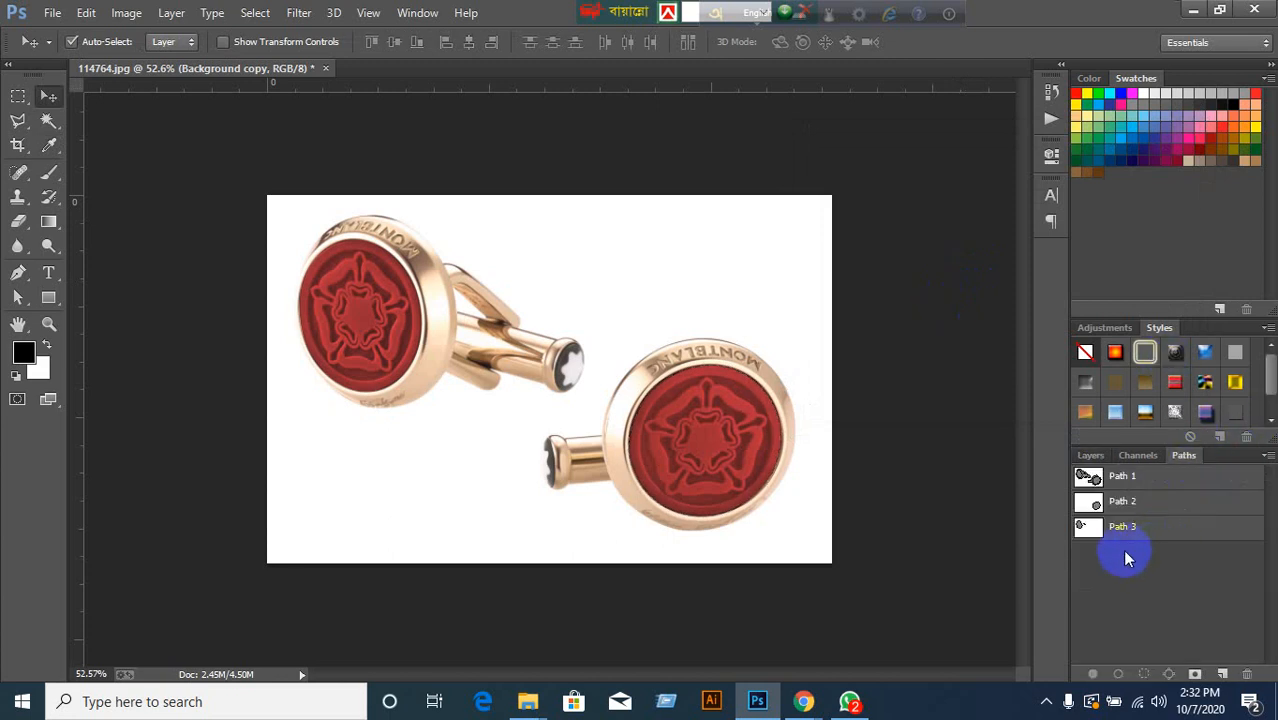
{"action": "left_click", "coordinate": [1095, 535], "text": "ctrl"}
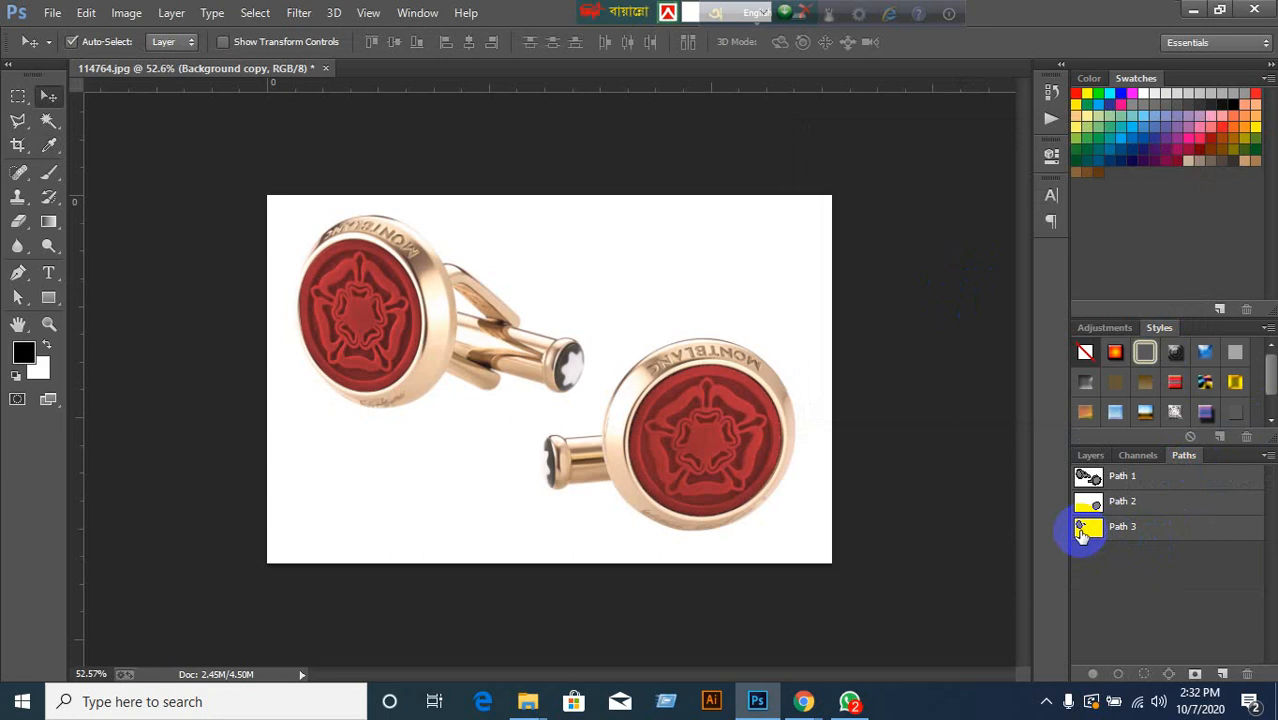
{"action": "left_click", "coordinate": [1082, 535]}
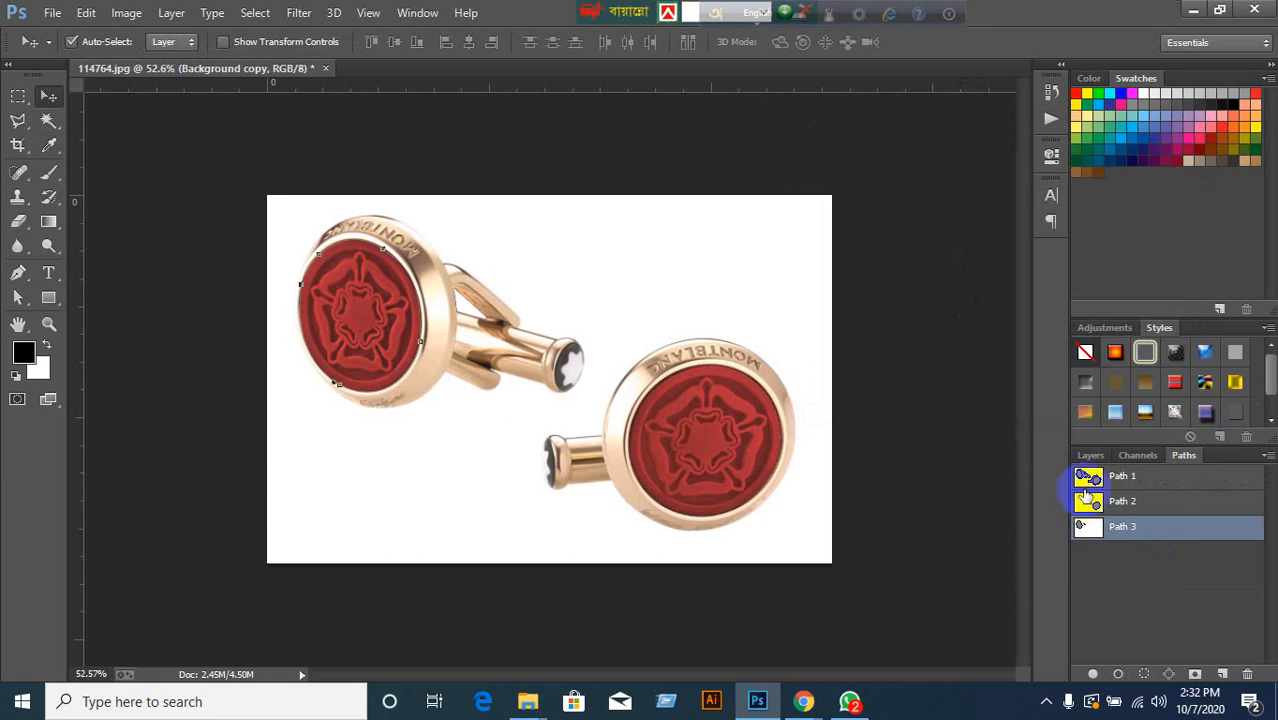
{"action": "left_click", "coordinate": [1089, 456]}
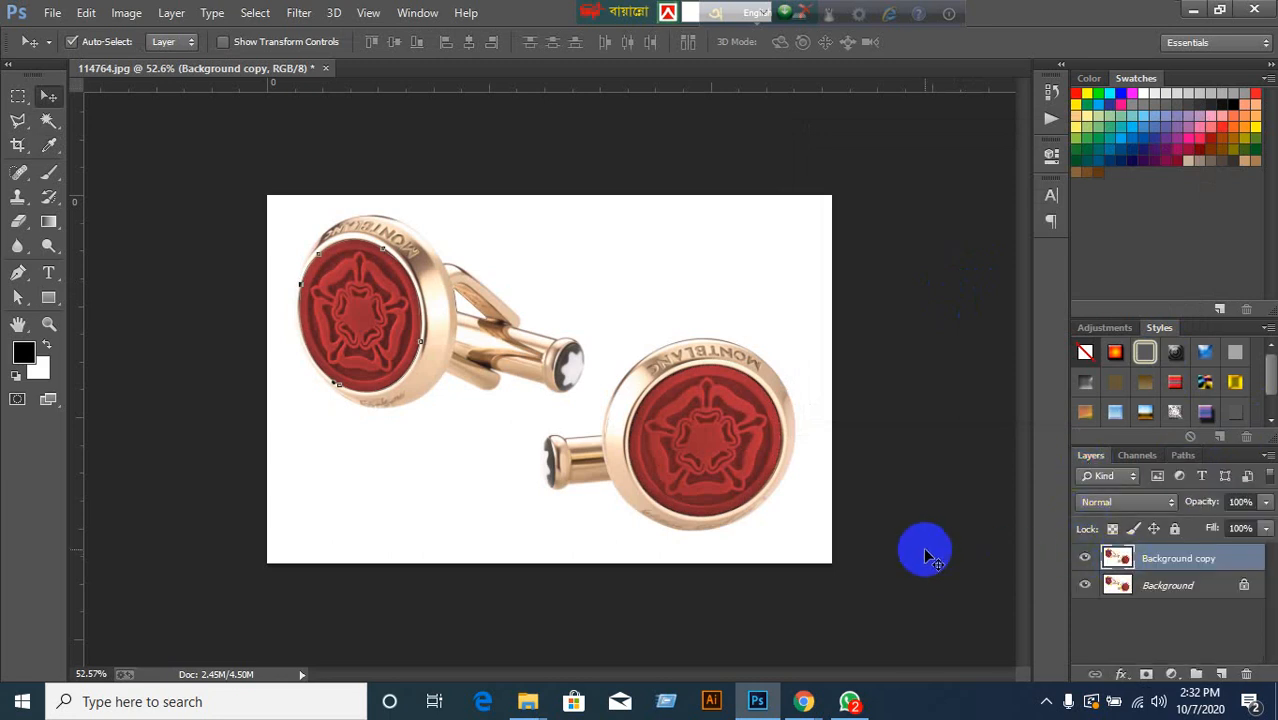
{"action": "key", "text": "ctrl+Return"}
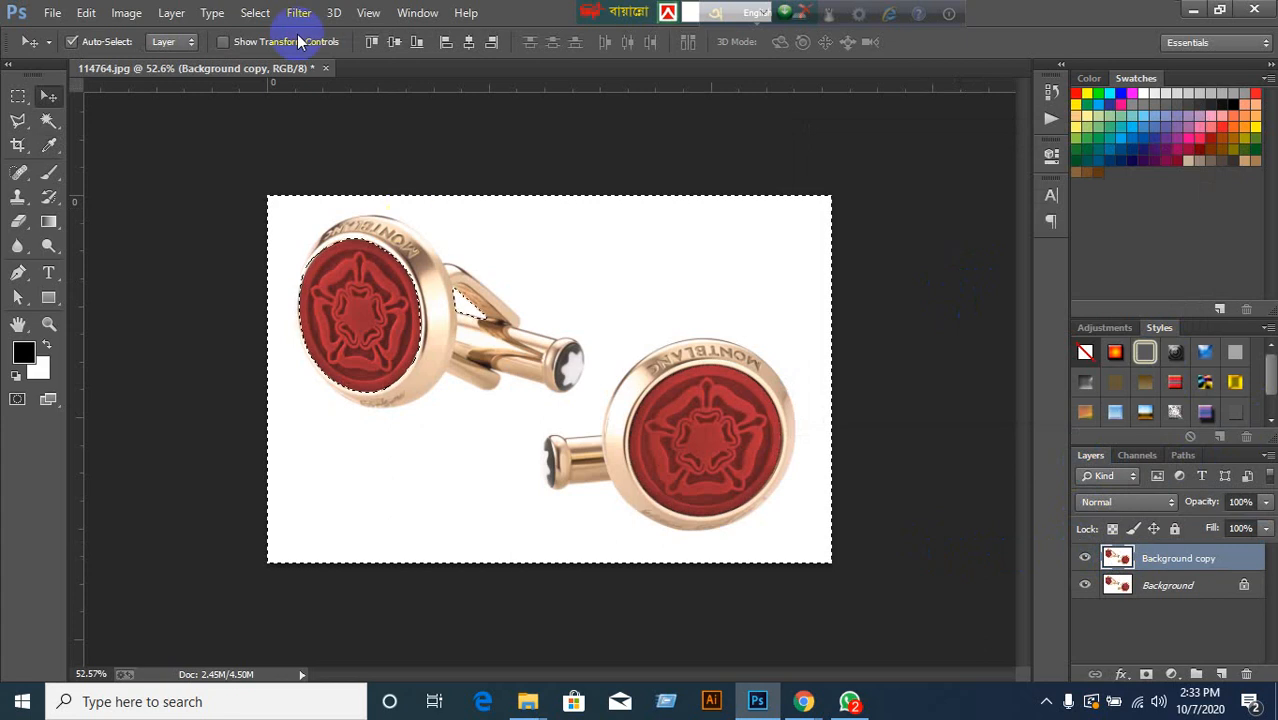
{"action": "left_click", "coordinate": [255, 12]}
{"action": "left_click", "coordinate": [270, 87]}
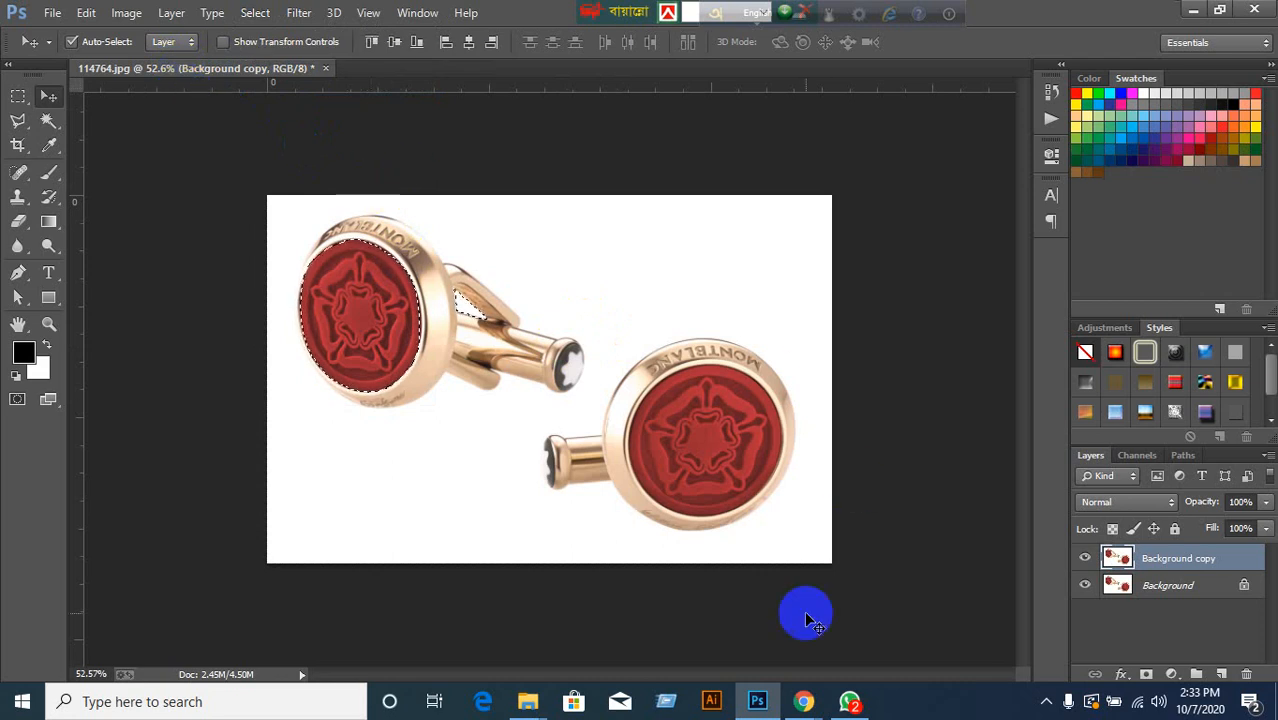
Switch to Chrome to check the Google Meet call and return to Photoshop.
{"action": "mouse_move", "coordinate": [804, 700]}
{"action": "left_click", "coordinate": [709, 663]}
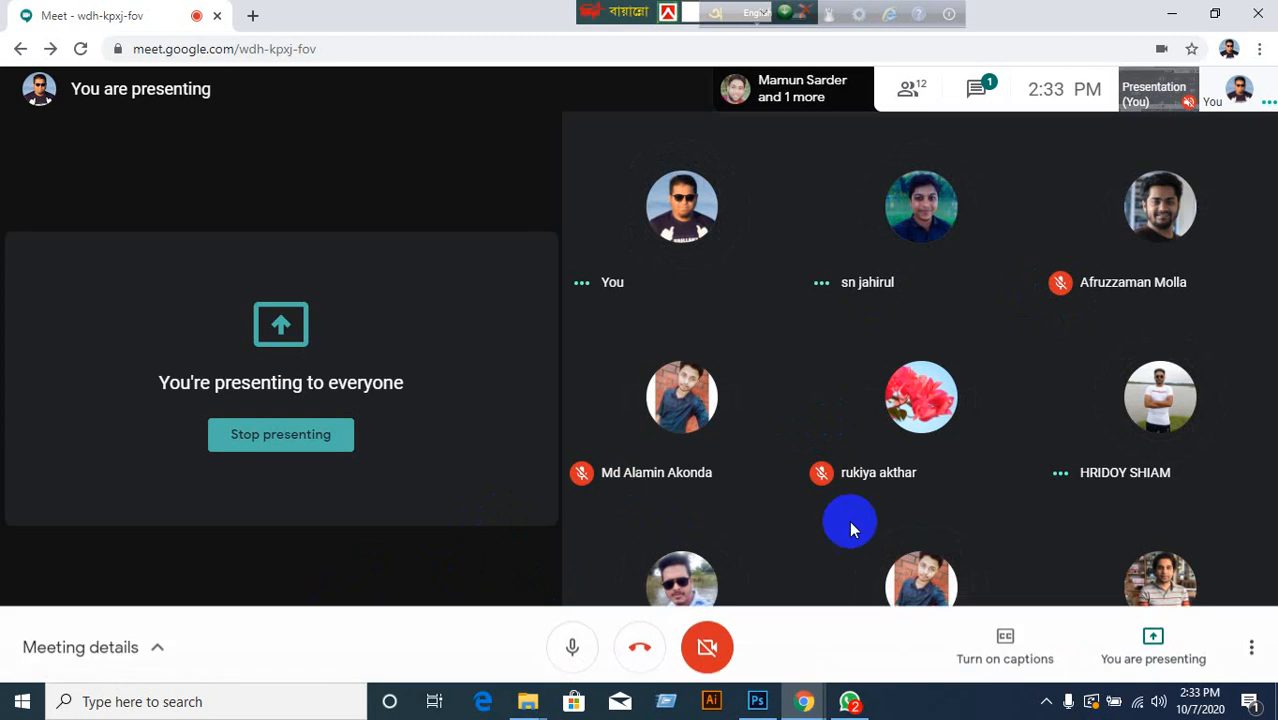
{"action": "left_click", "coordinate": [758, 700]}
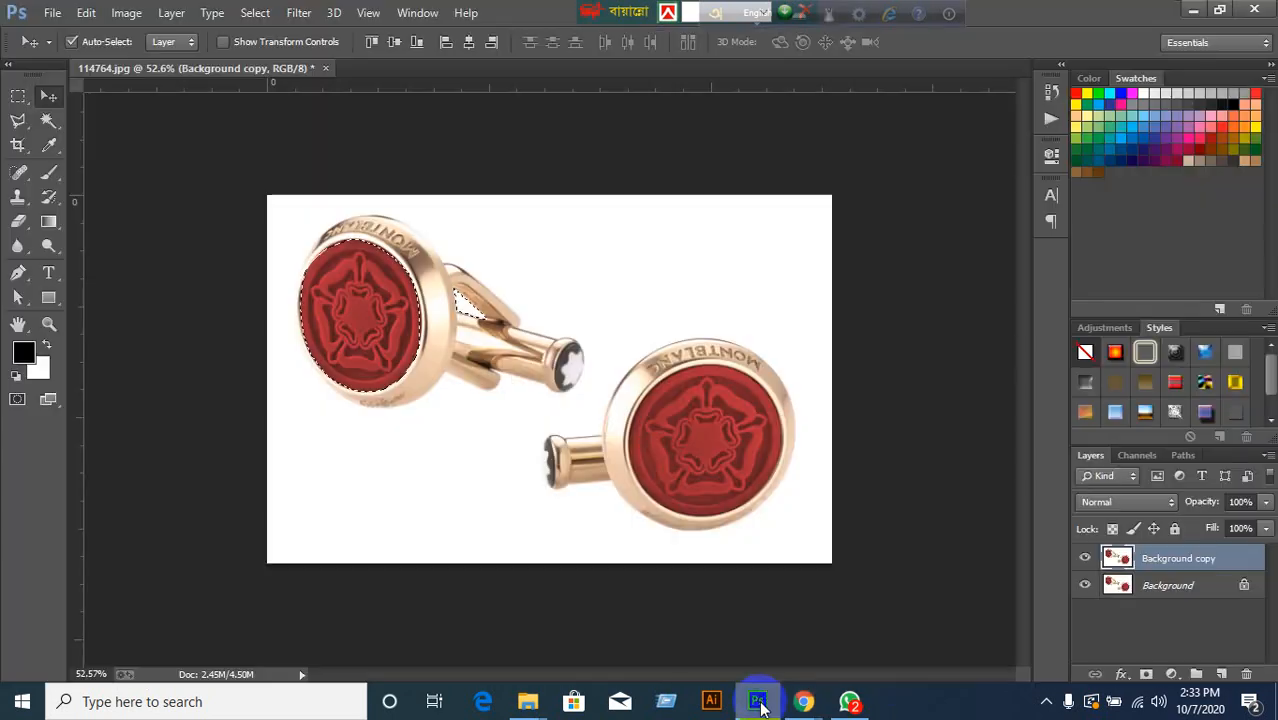
Clear the selection around the left red face and activate the Move tool.
{"action": "left_click", "coordinate": [620, 560]}
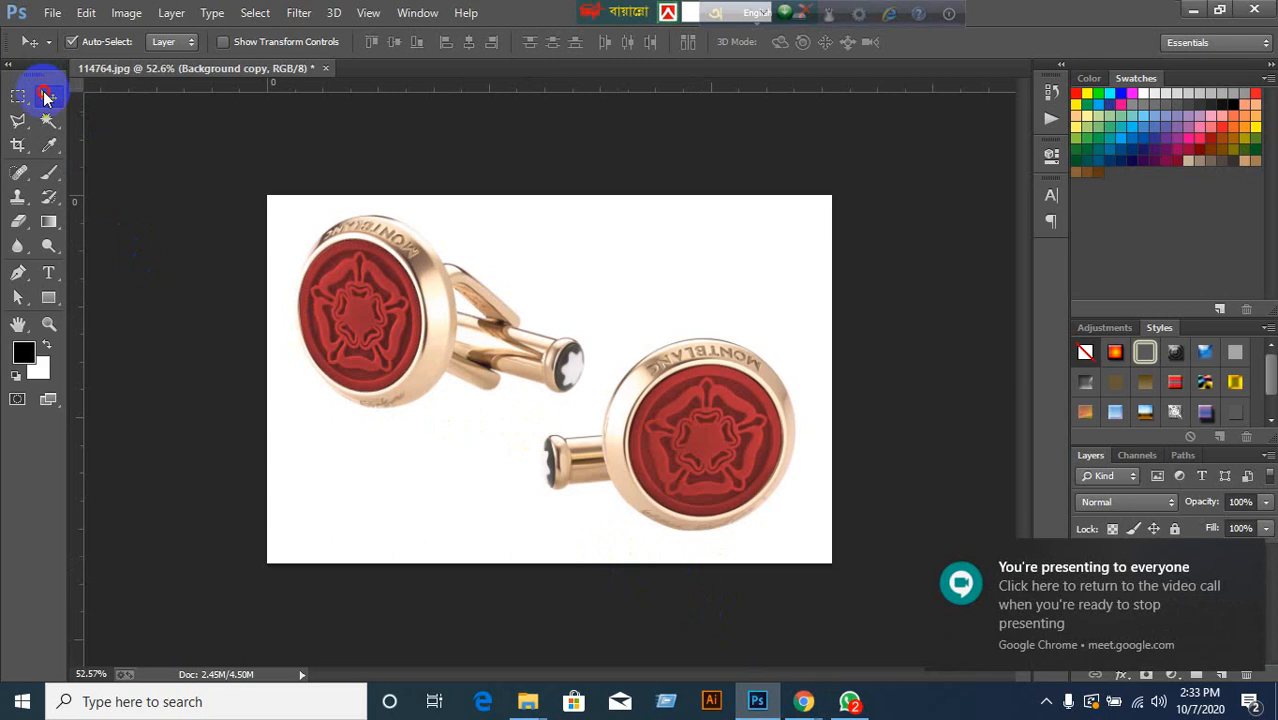
{"action": "left_click", "coordinate": [47, 96]}
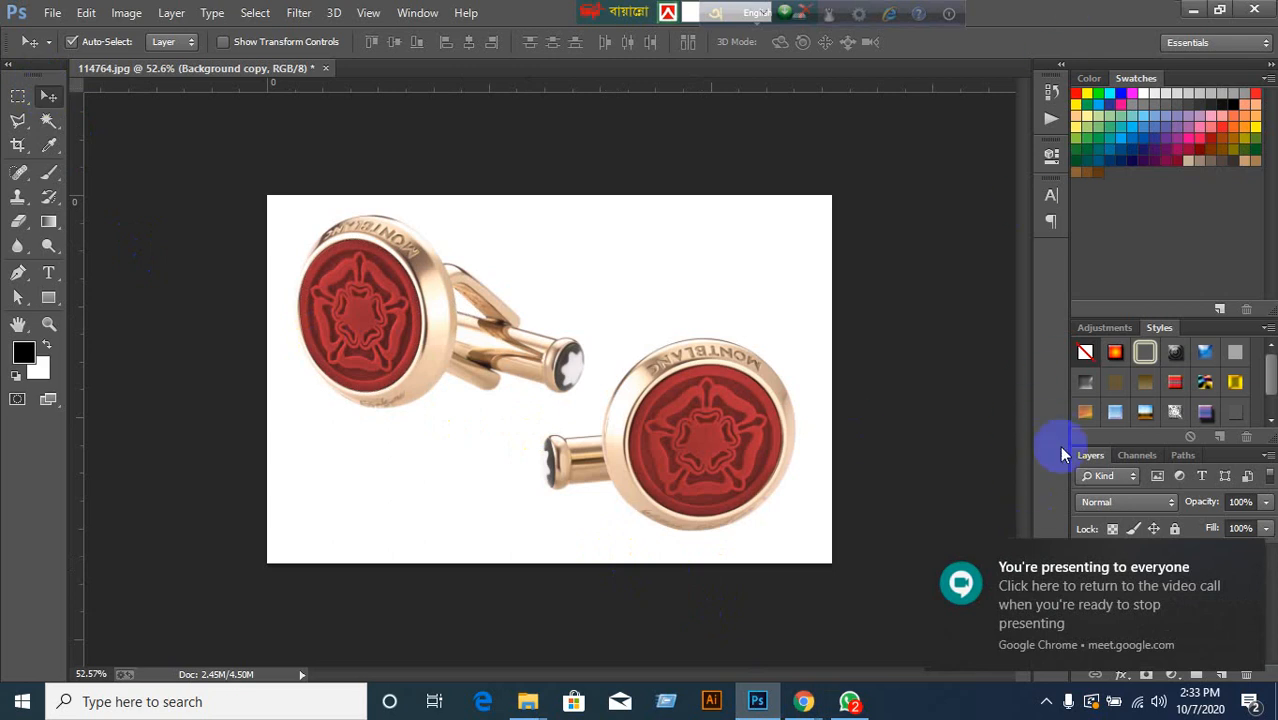
Set up a JPEG copy on the Desktop named 114764, declining to replace the existing file.
{"action": "left_click", "coordinate": [45, 15]}
{"action": "left_click", "coordinate": [74, 238]}
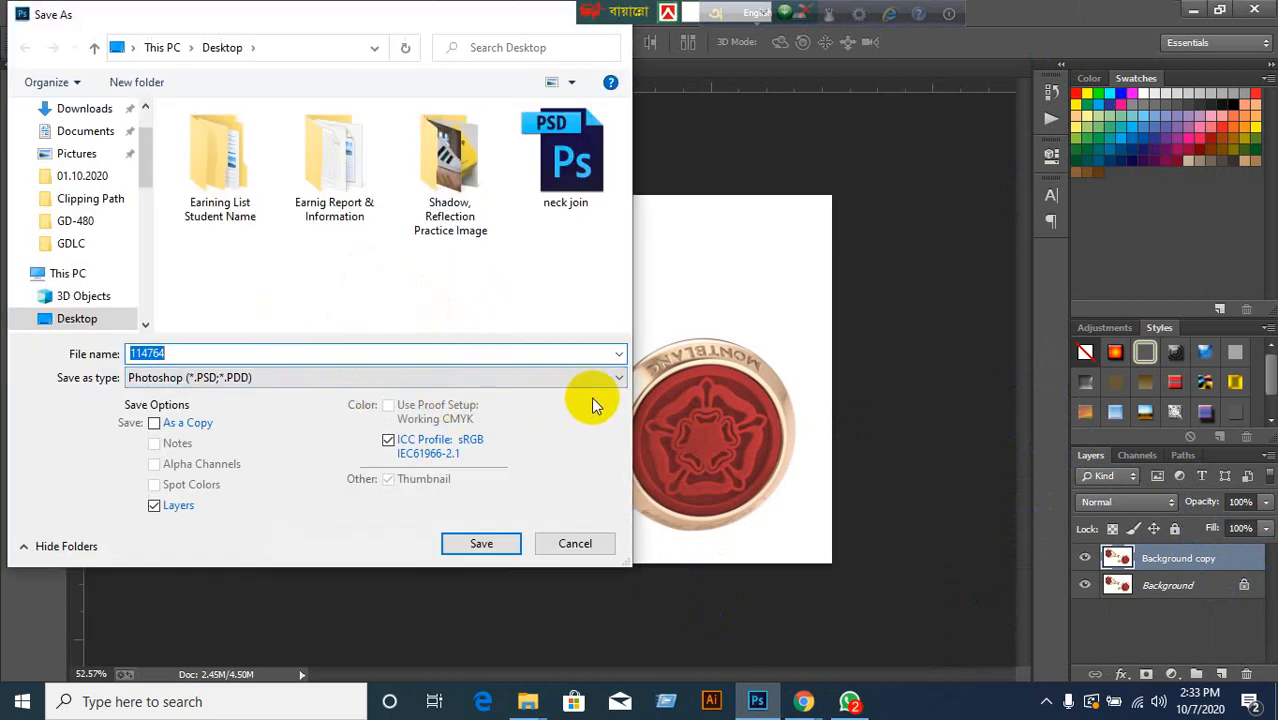
{"action": "left_click", "coordinate": [596, 381]}
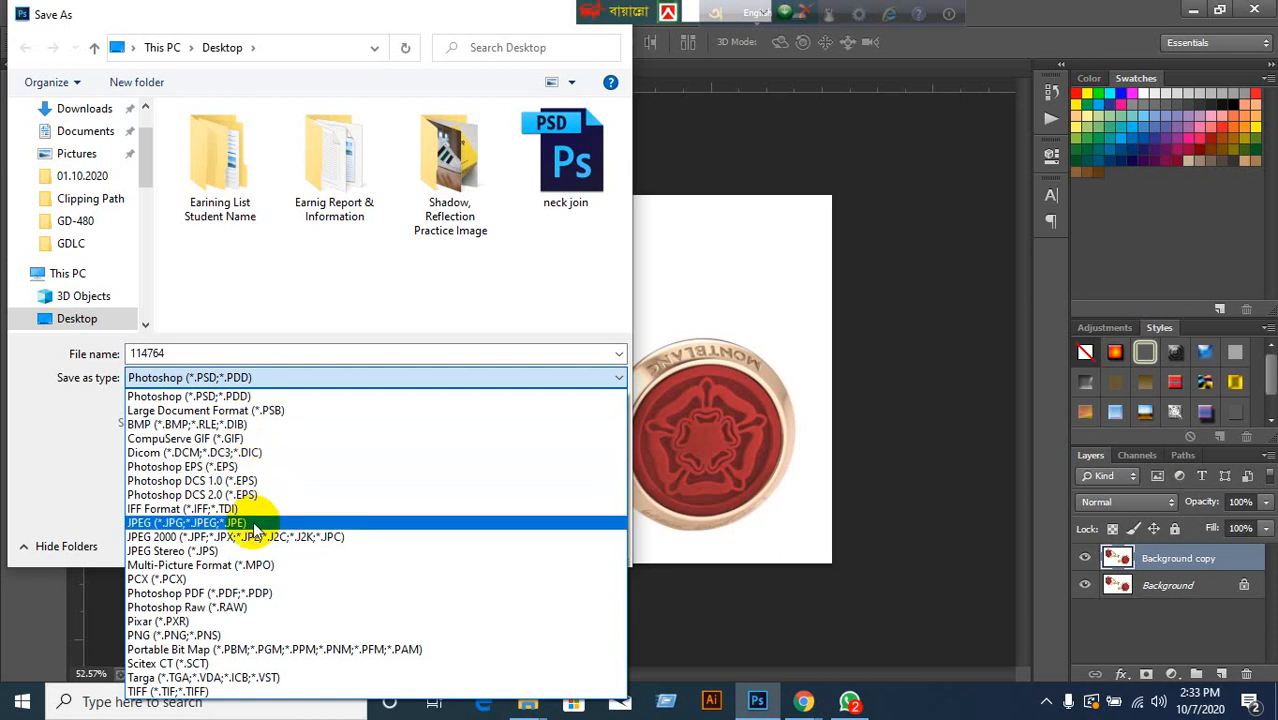
{"action": "left_click", "coordinate": [330, 522]}
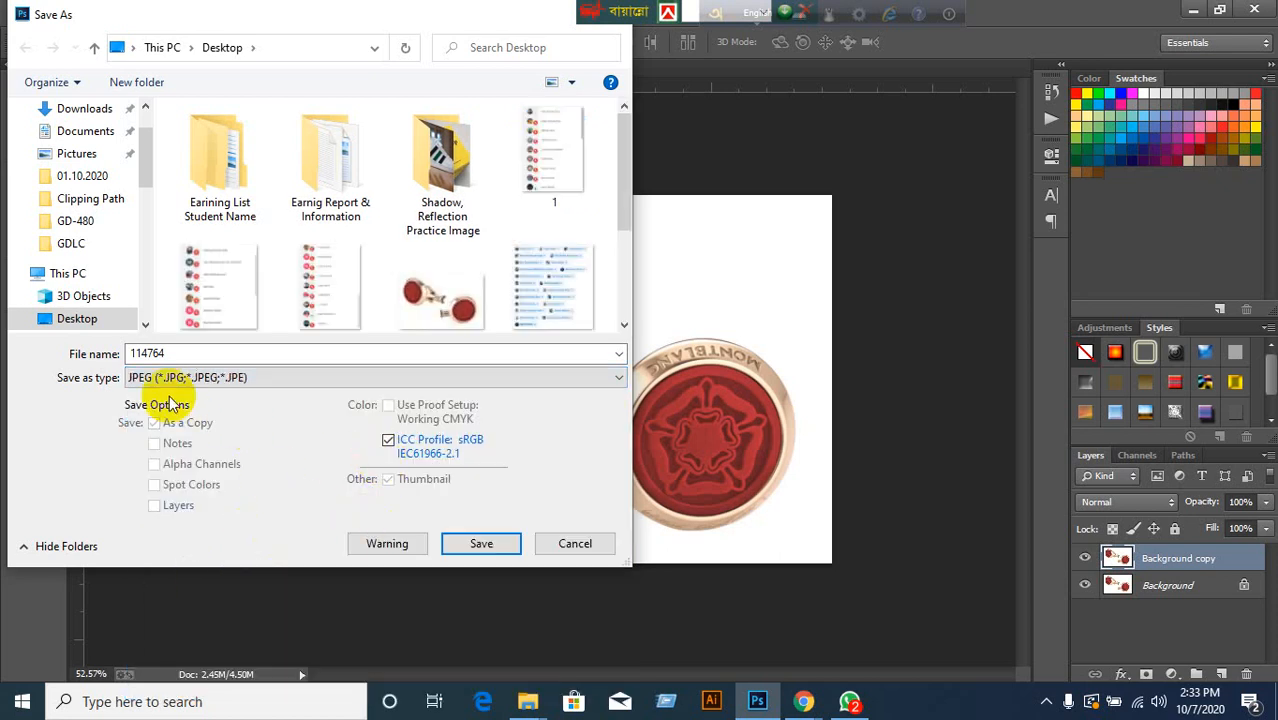
{"action": "left_click", "coordinate": [482, 545]}
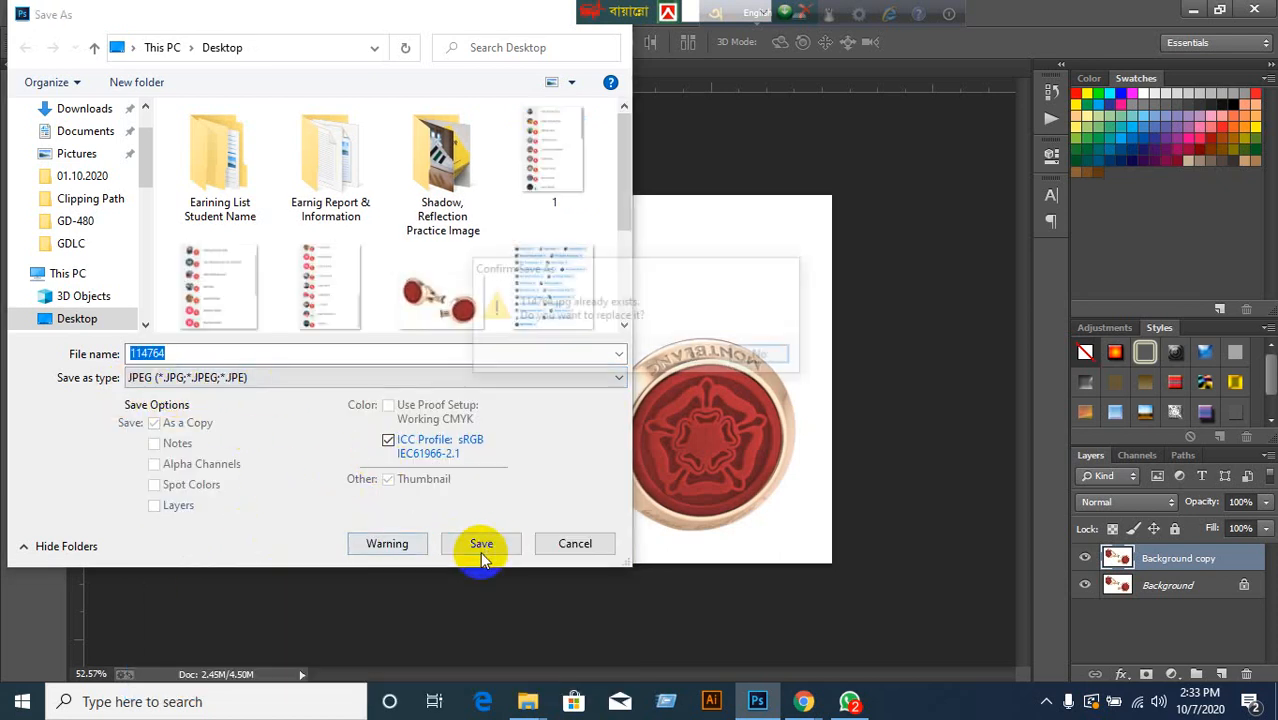
{"action": "left_click", "coordinate": [763, 361]}
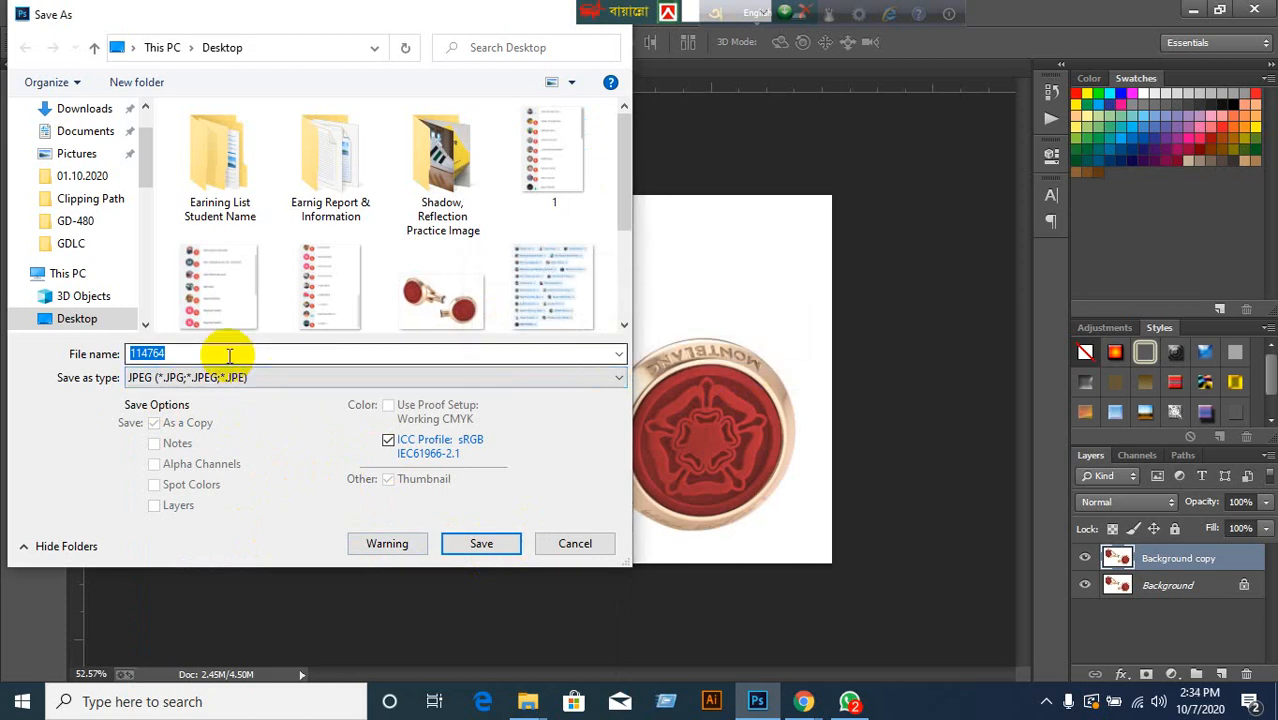
Save the JPEG copy to the Desktop under the file name 1111 with Maximum quality 12 and Baseline ("Standard") format.
{"action": "left_click", "coordinate": [278, 378]}
{"action": "left_click", "coordinate": [217, 346]}
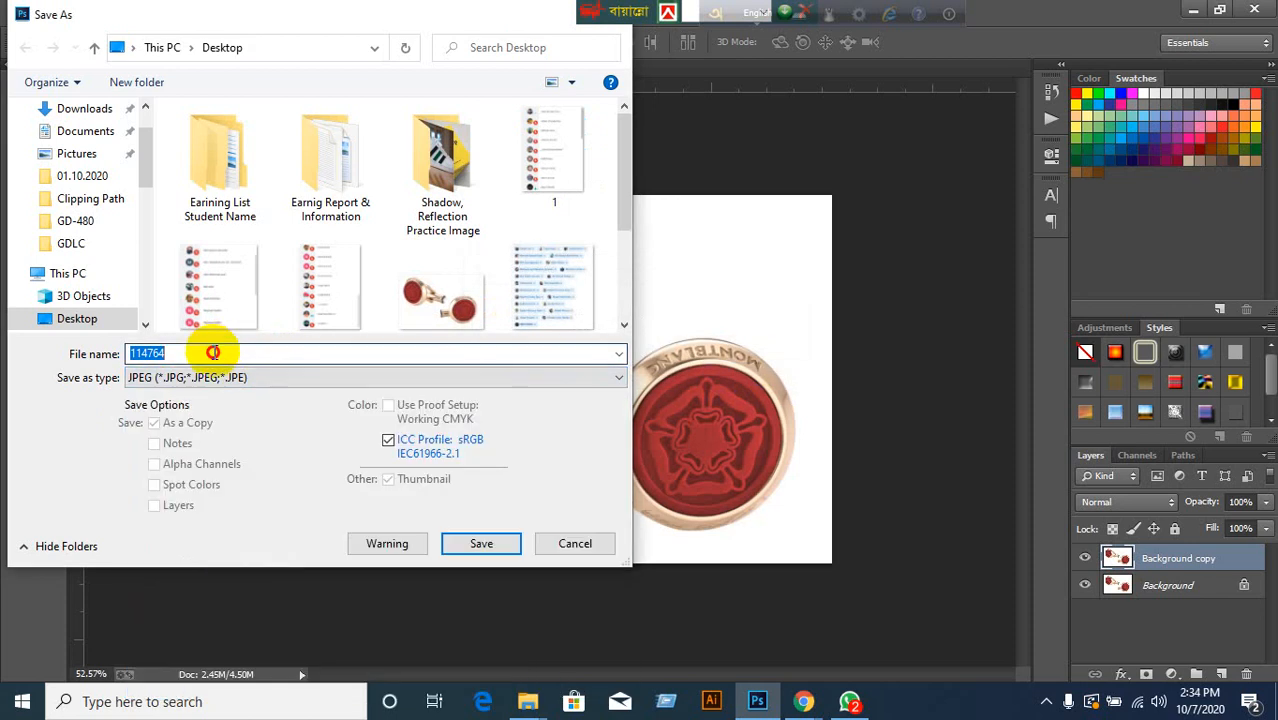
{"action": "left_click", "coordinate": [145, 352]}
{"action": "left_click_drag", "start_coordinate": [163, 350], "coordinate": [108, 355]}
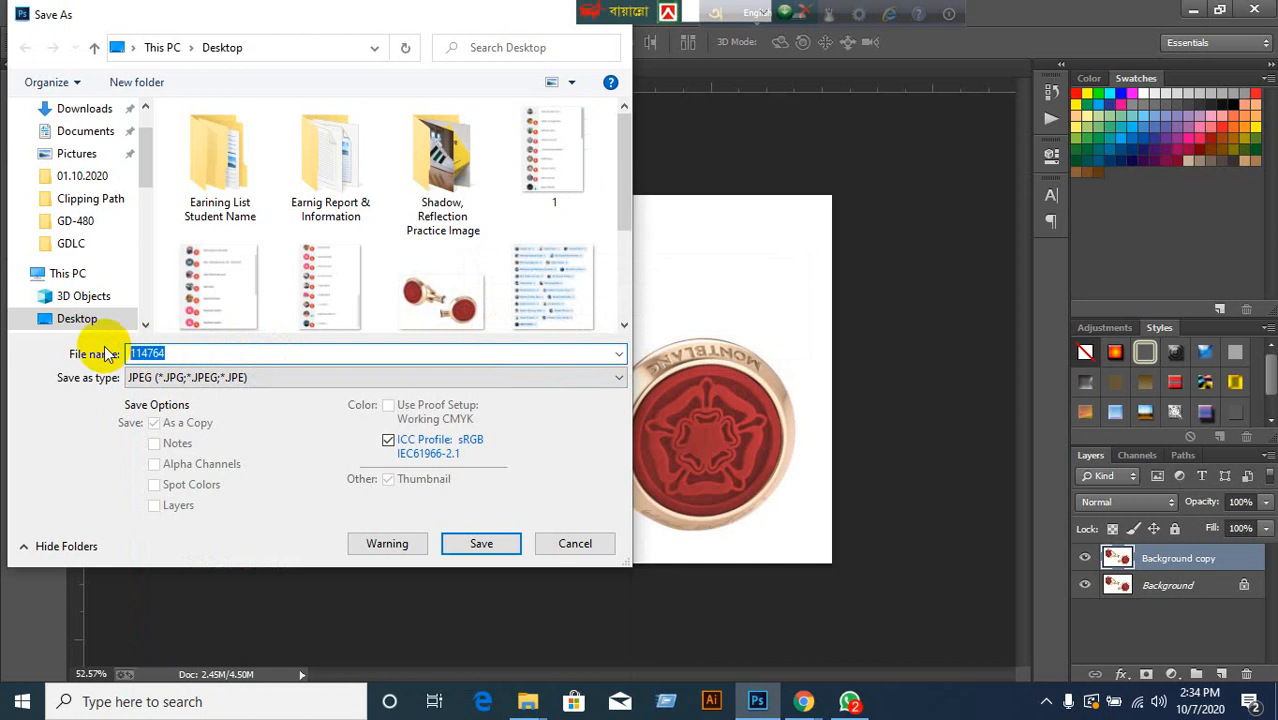
{"action": "type", "text": "1111"}
{"action": "left_click", "coordinate": [482, 545]}
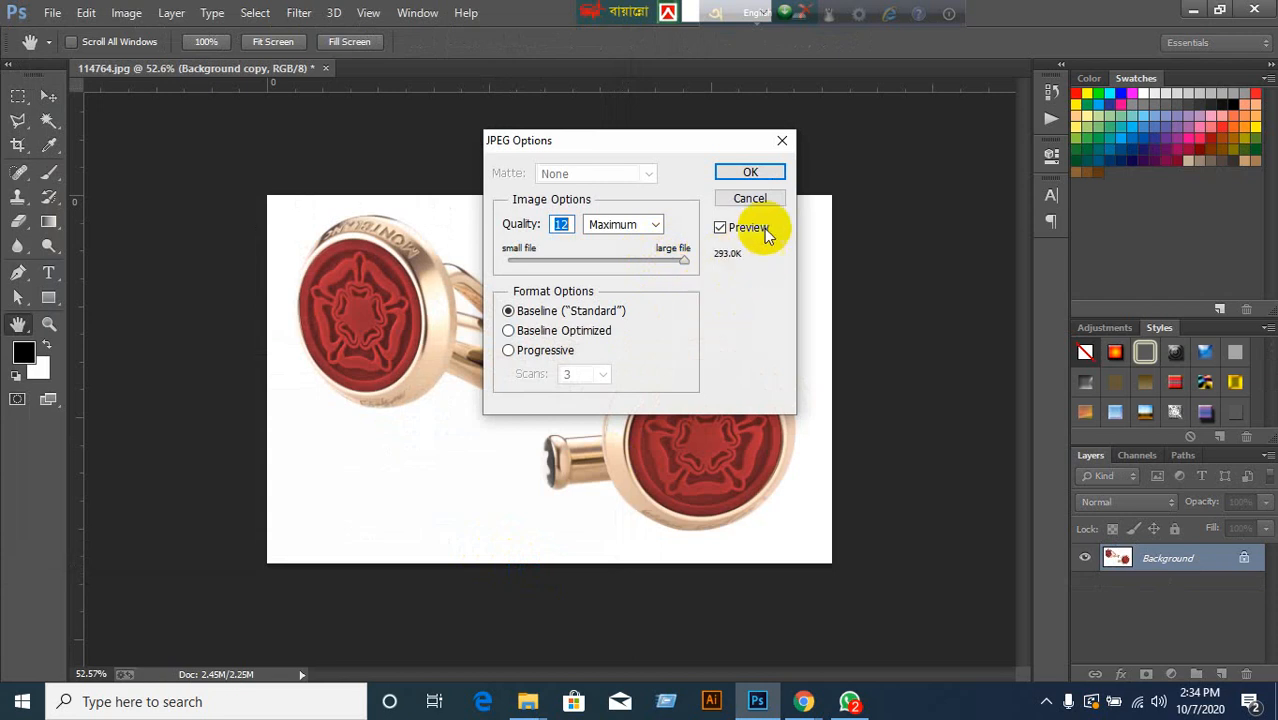
{"action": "left_click", "coordinate": [752, 173]}
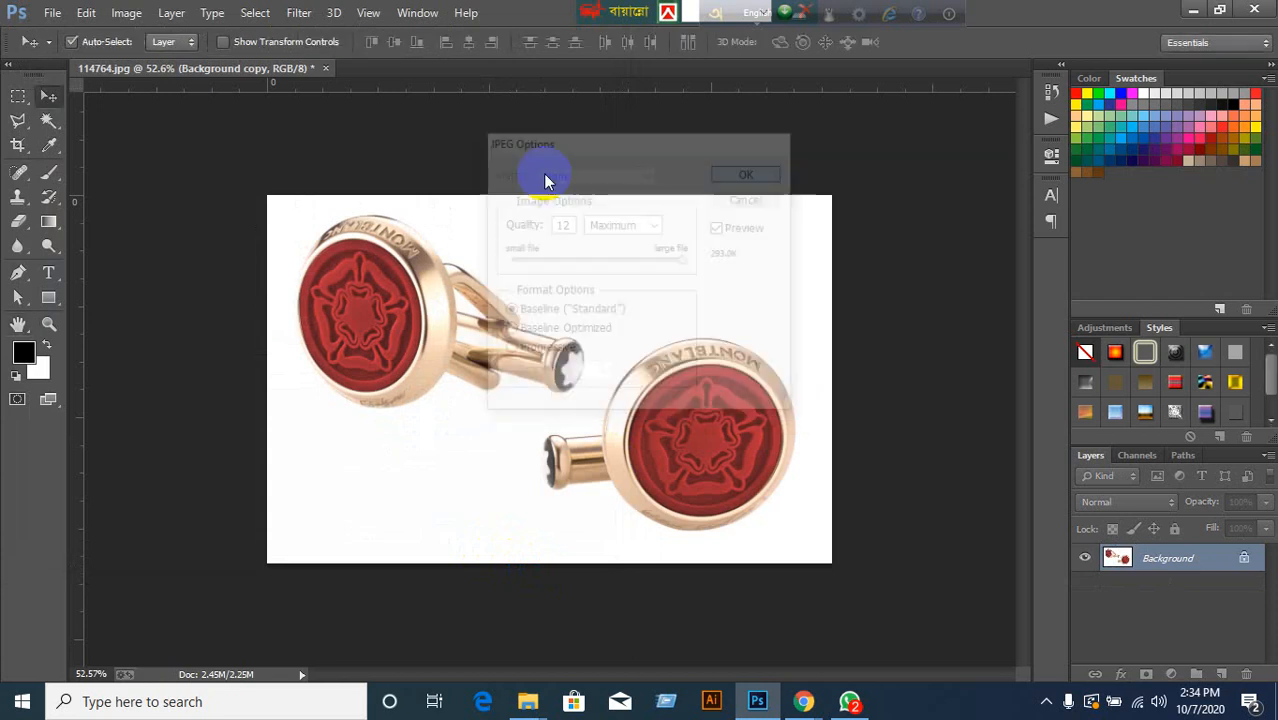
Close 114764.jpg without saving its changes and open the 1111 image from the Desktop in Photoshop.
{"action": "left_click", "coordinate": [324, 69]}
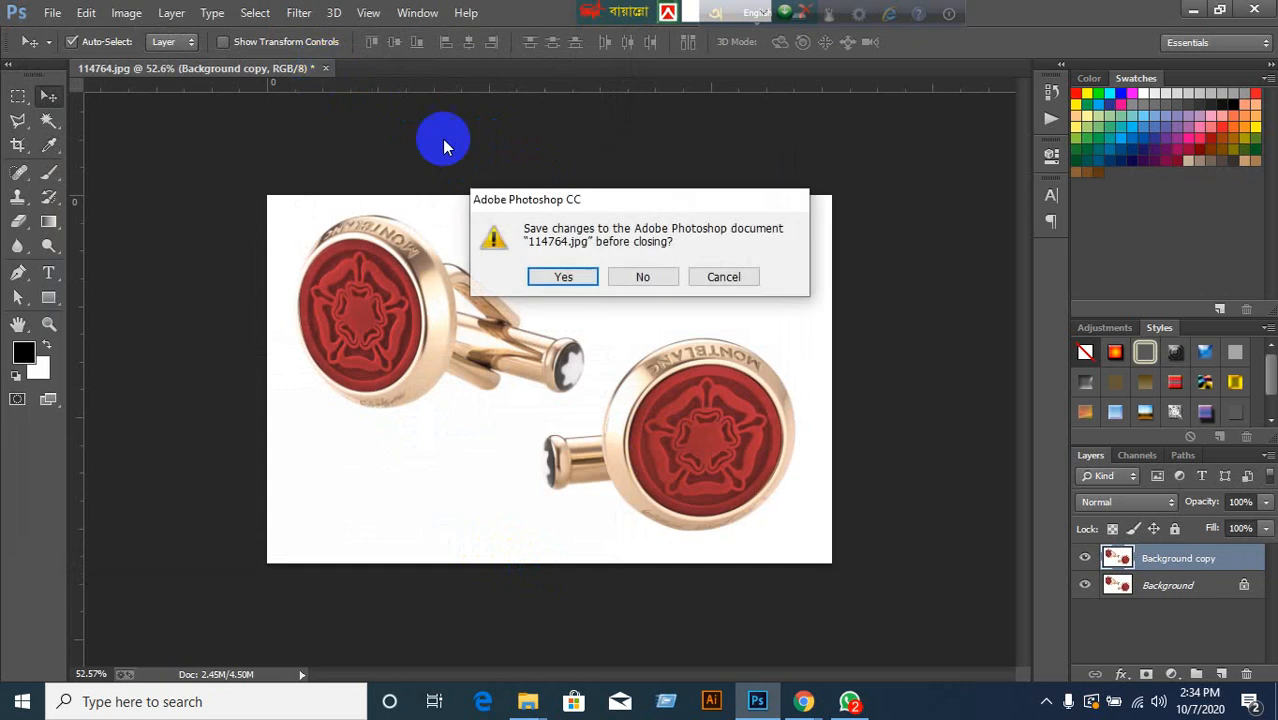
{"action": "left_click", "coordinate": [645, 279]}
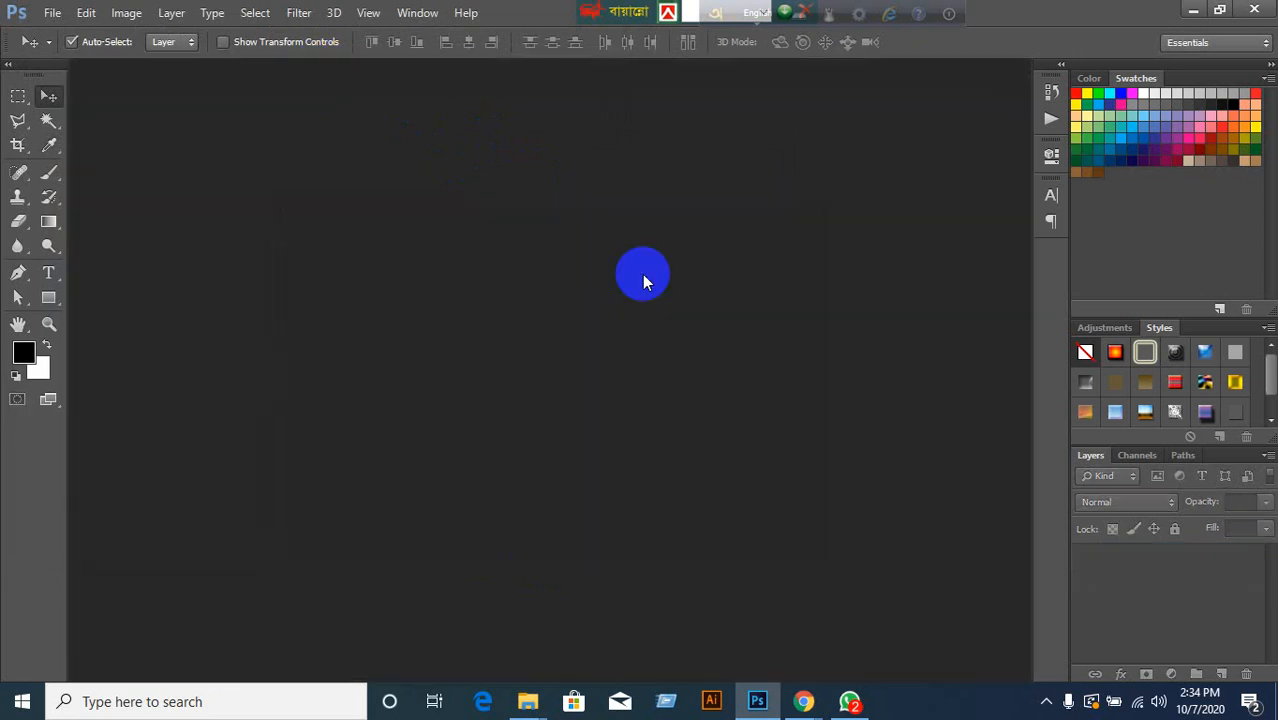
{"action": "left_click", "coordinate": [1197, 9]}
{"action": "left_click", "coordinate": [1161, 18]}
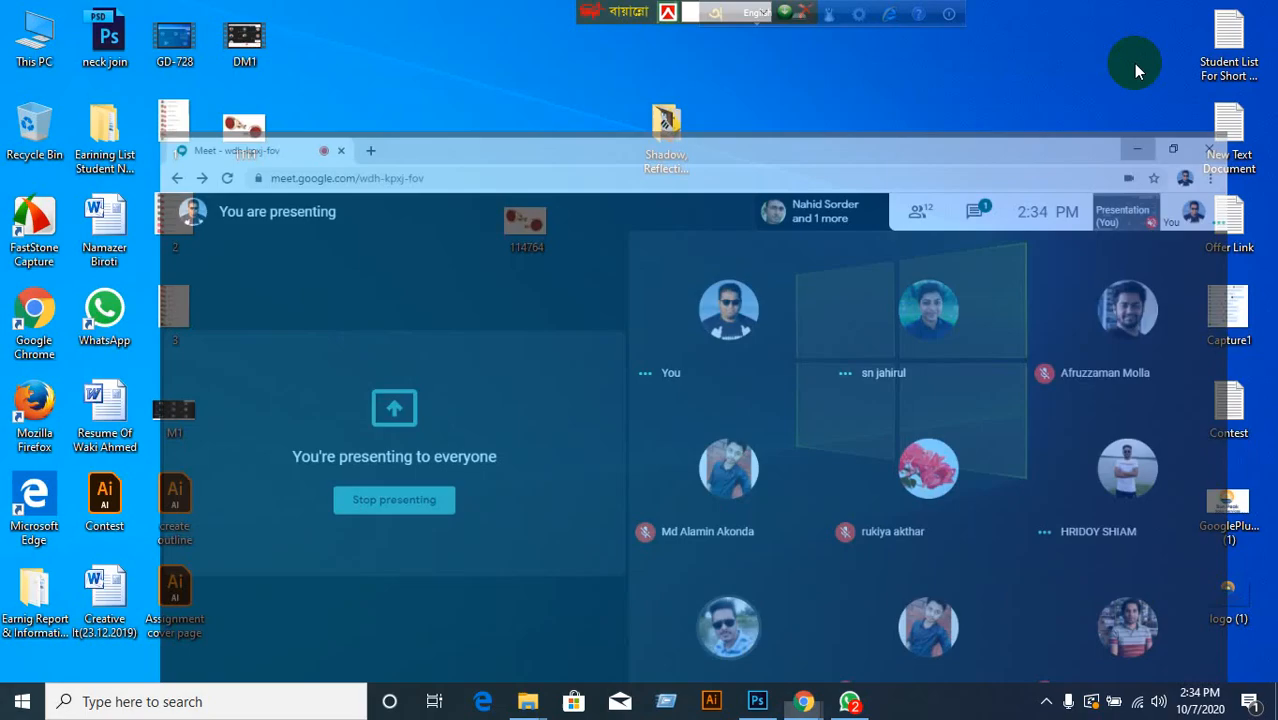
{"action": "left_click", "coordinate": [639, 325]}
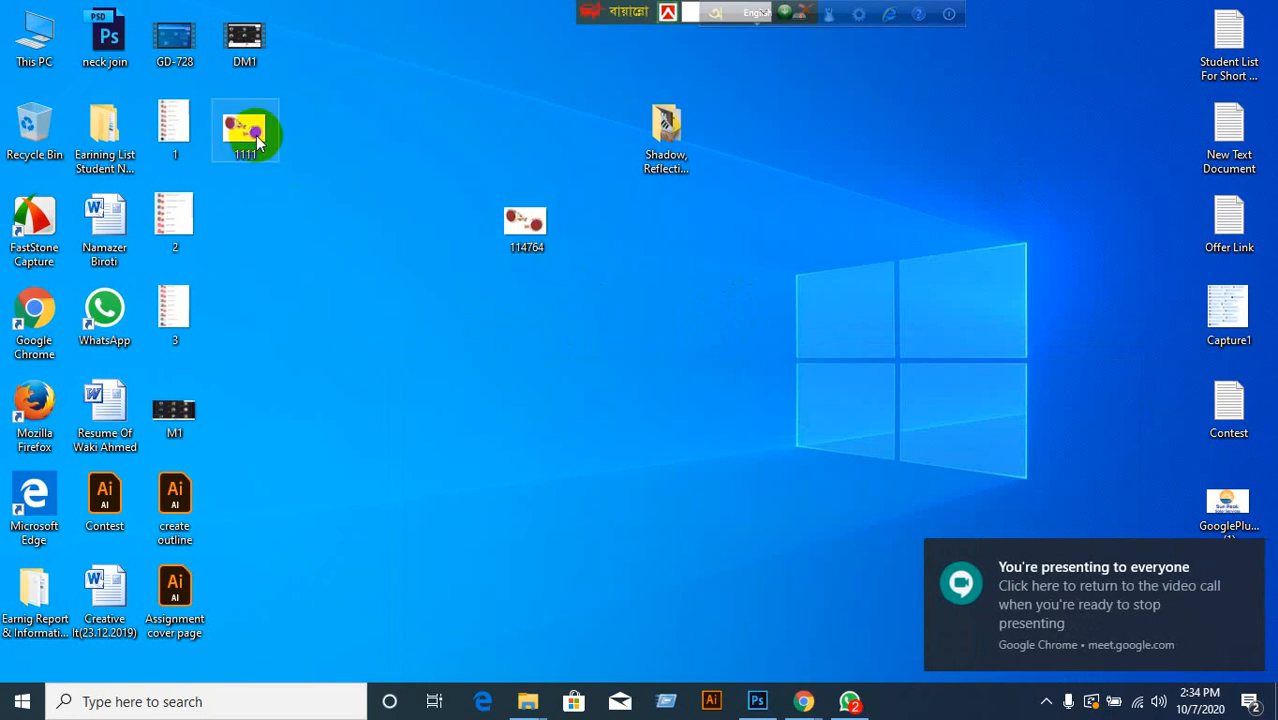
{"action": "mouse_move", "coordinate": [257, 141]}
{"action": "left_mouse_down"}
{"action": "mouse_move", "coordinate": [637, 483]}
{"action": "mouse_move", "coordinate": [752, 690]}
{"action": "mouse_move", "coordinate": [716, 632]}
{"action": "mouse_move", "coordinate": [542, 9]}
{"action": "left_mouse_up"}
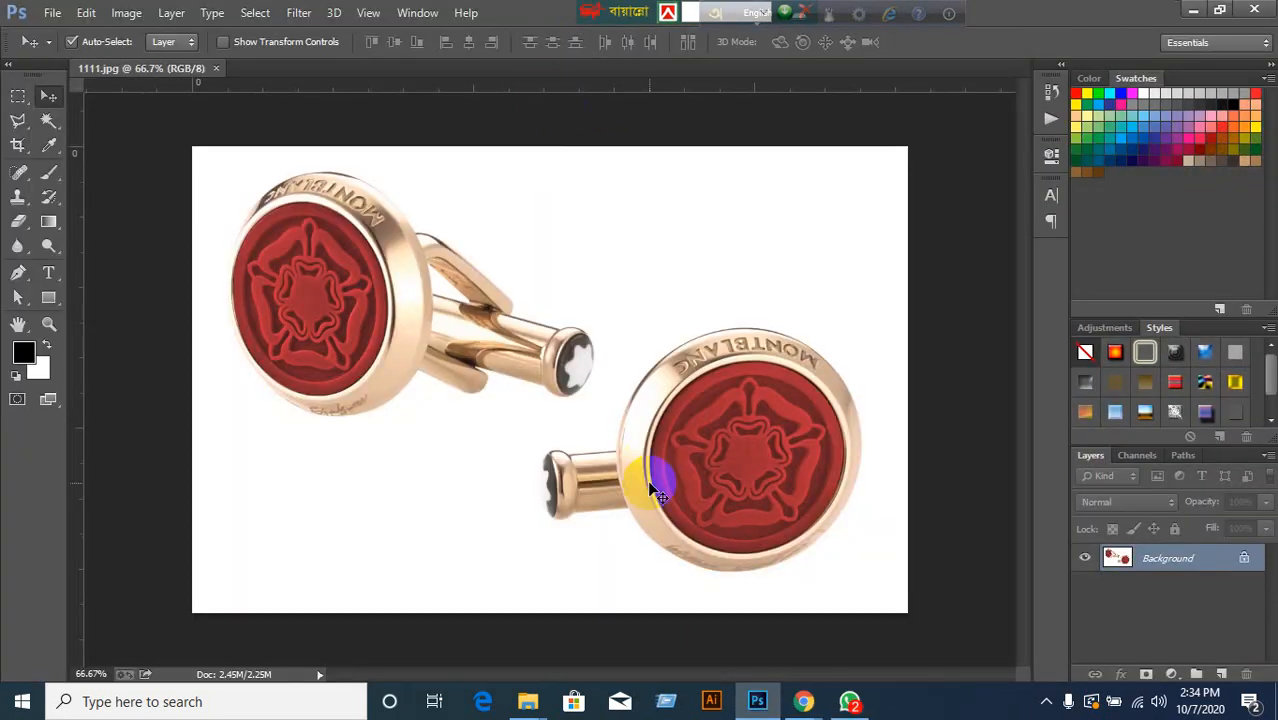
Examine the saved paths of 1111.jpg by displaying Path 2, Path 3 and Path 1, and compare them with its layers.
{"action": "left_click", "coordinate": [1186, 458]}
{"action": "left_click", "coordinate": [1131, 535]}
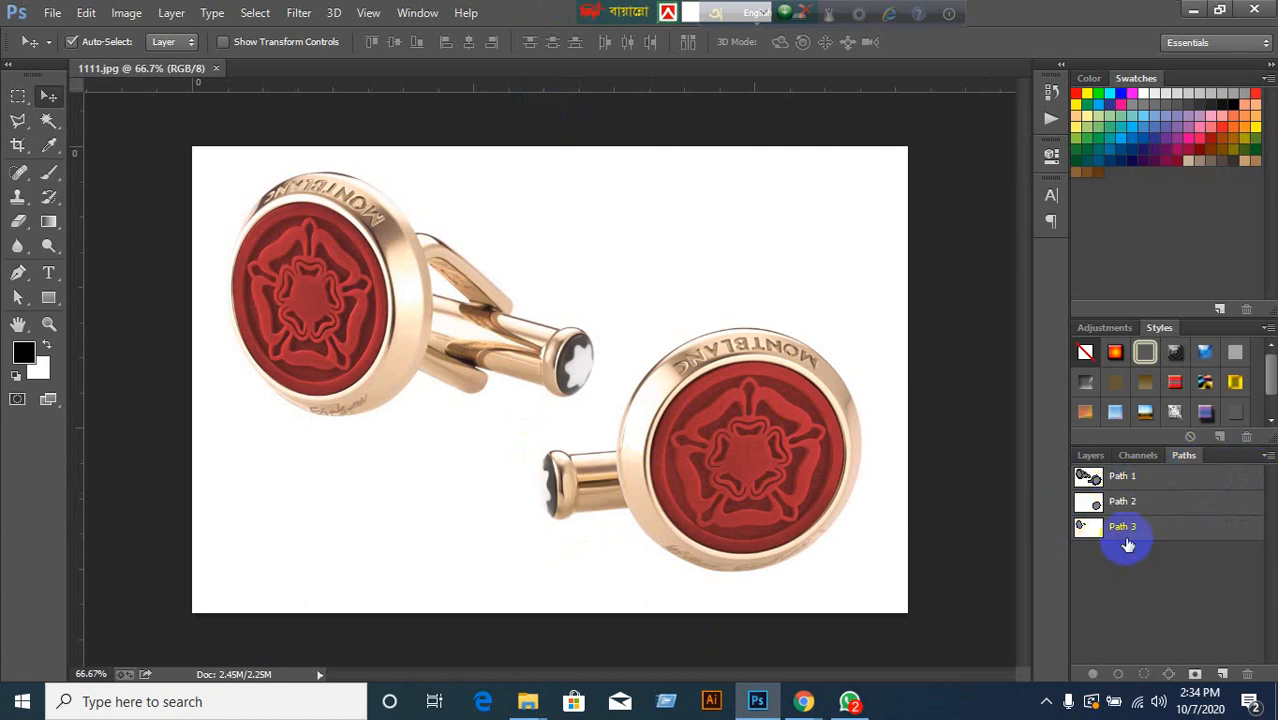
{"action": "left_click", "coordinate": [1097, 500]}
{"action": "left_click", "coordinate": [1090, 527]}
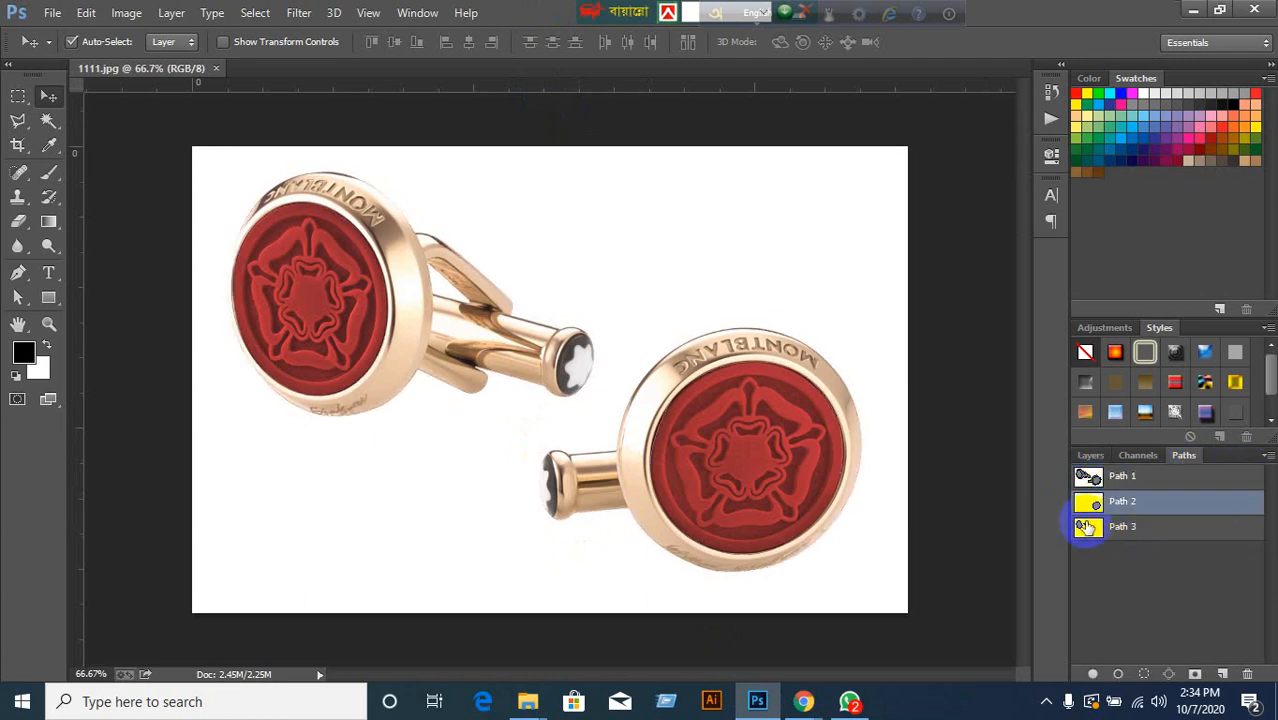
{"action": "left_click", "coordinate": [1088, 477]}
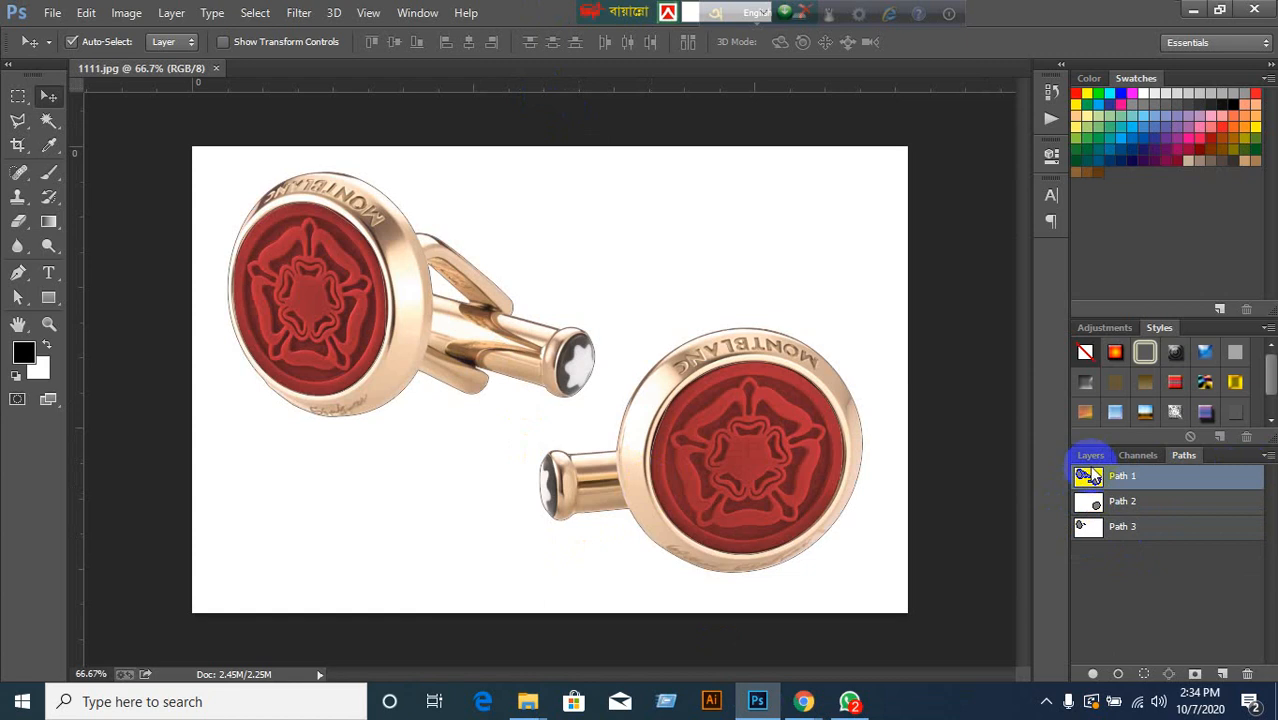
{"action": "left_click", "coordinate": [1091, 456]}
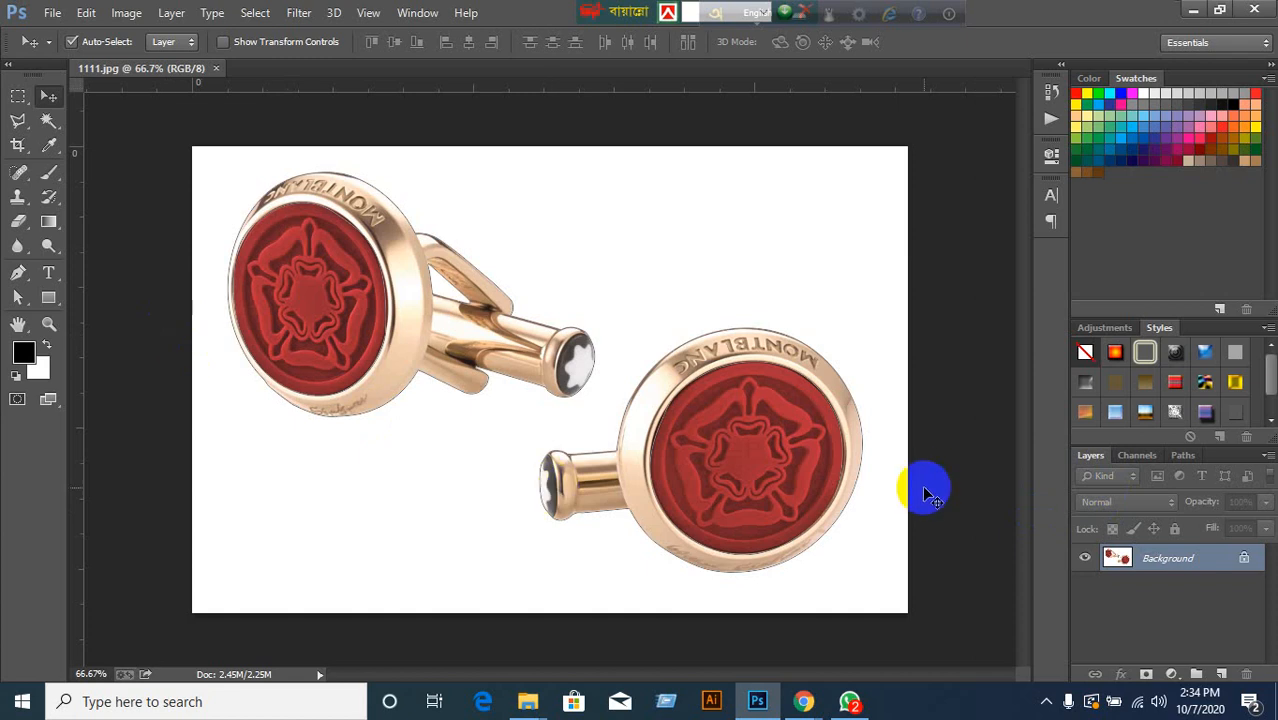
{"action": "left_click", "coordinate": [1182, 455]}
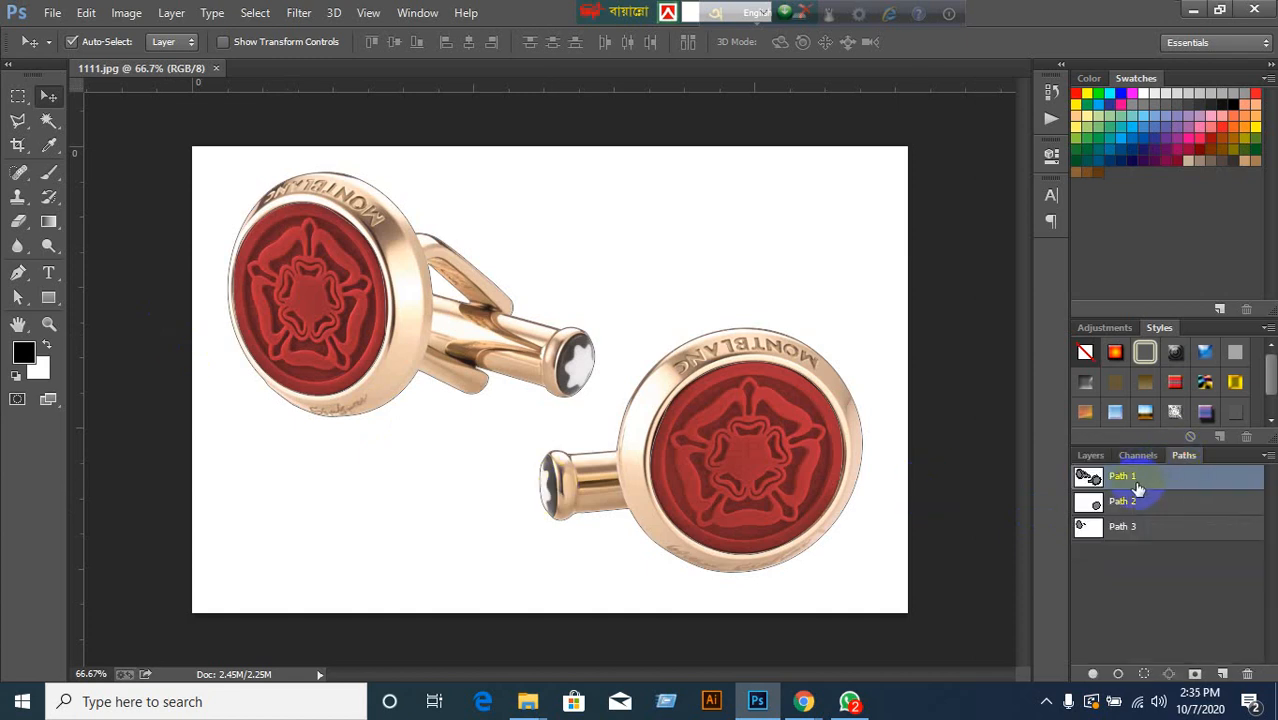
{"action": "left_click", "coordinate": [1088, 457]}
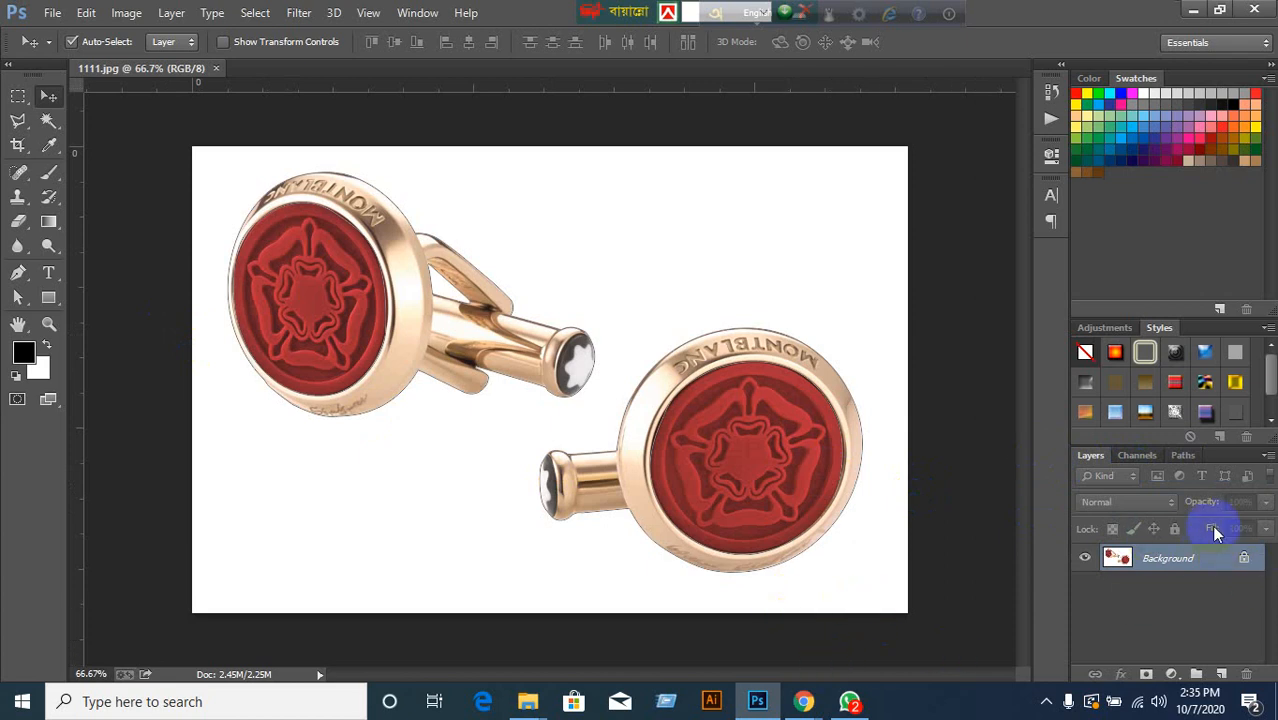
Delete Path 2 and Path 3 from 1111.jpg.
{"action": "left_click", "coordinate": [1184, 457]}
{"action": "left_click", "coordinate": [1124, 503]}
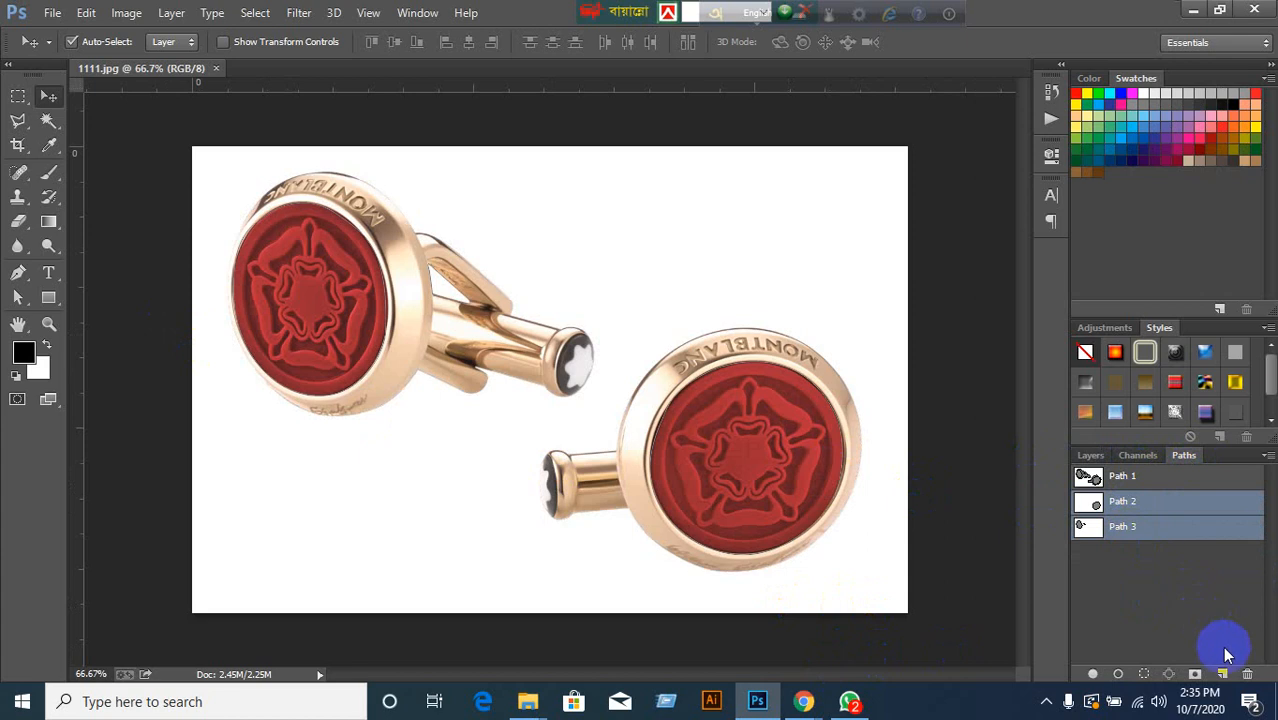
{"action": "left_click", "coordinate": [1250, 675]}
{"action": "left_click", "coordinate": [554, 276]}
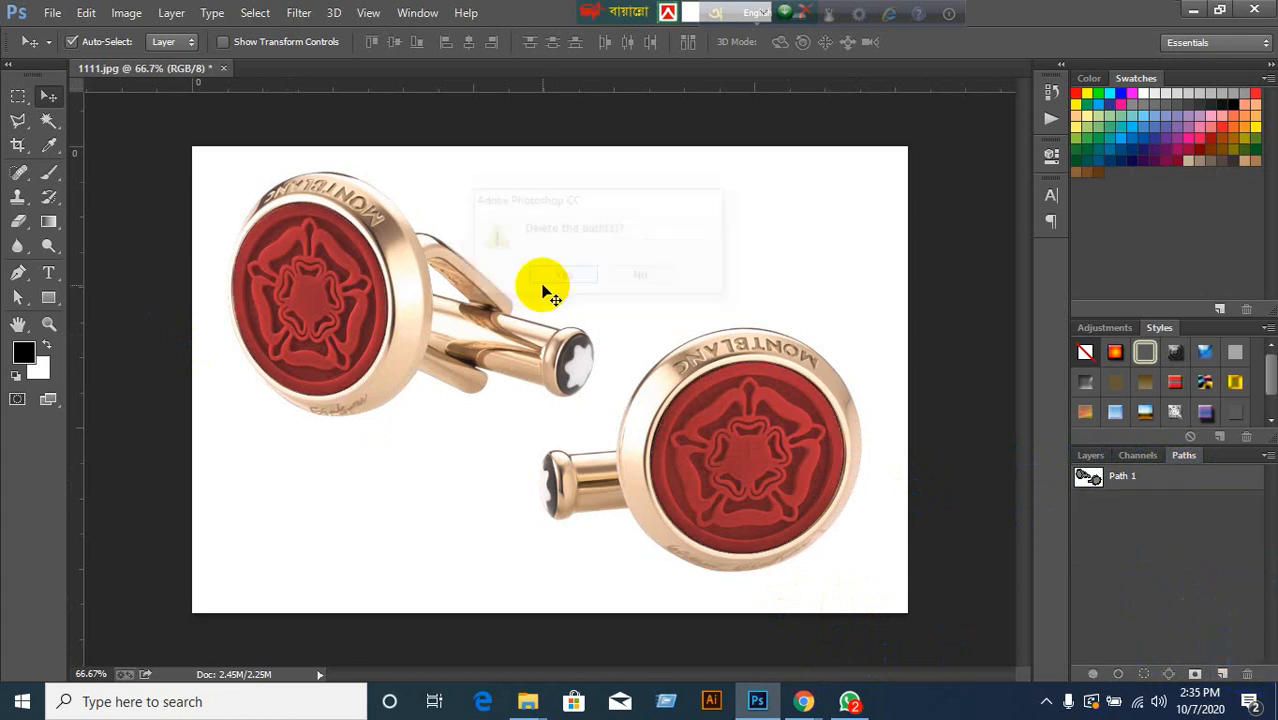
Delete the subpaths around both cufflinks' red faces from Path 1 and switch to the Move tool.
{"action": "left_click", "coordinate": [1095, 476]}
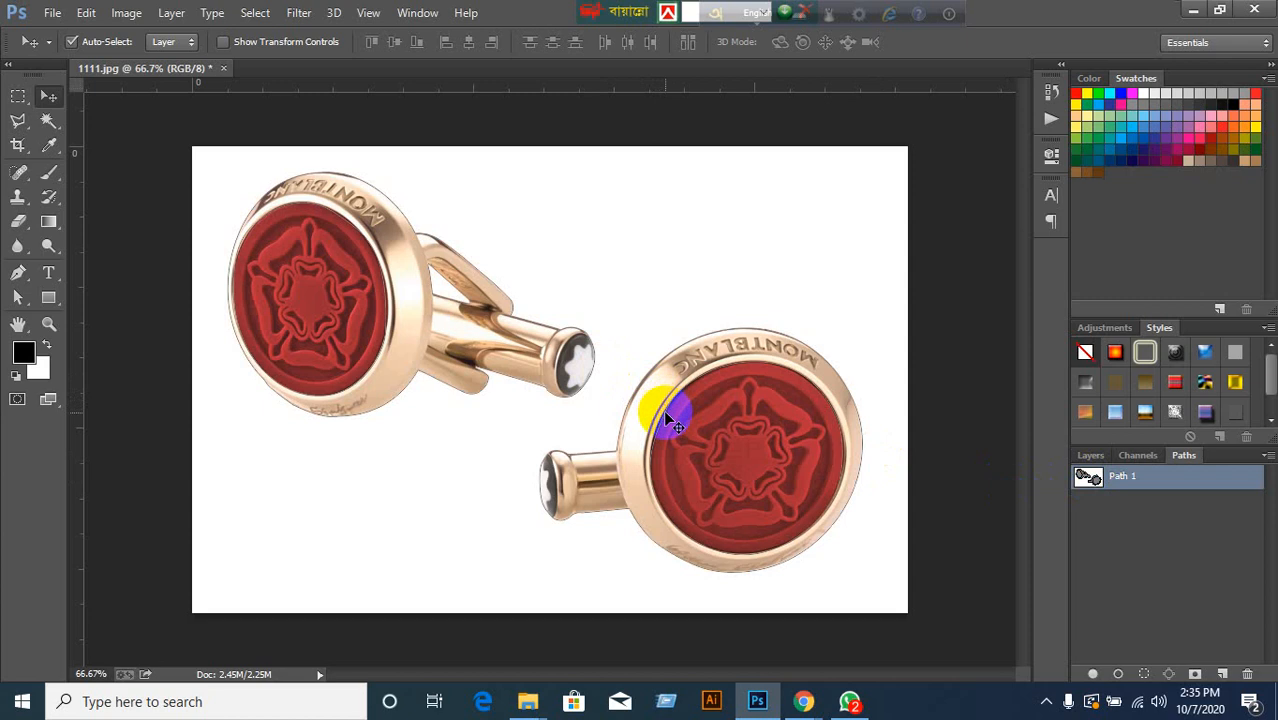
{"action": "left_click", "coordinate": [18, 297]}
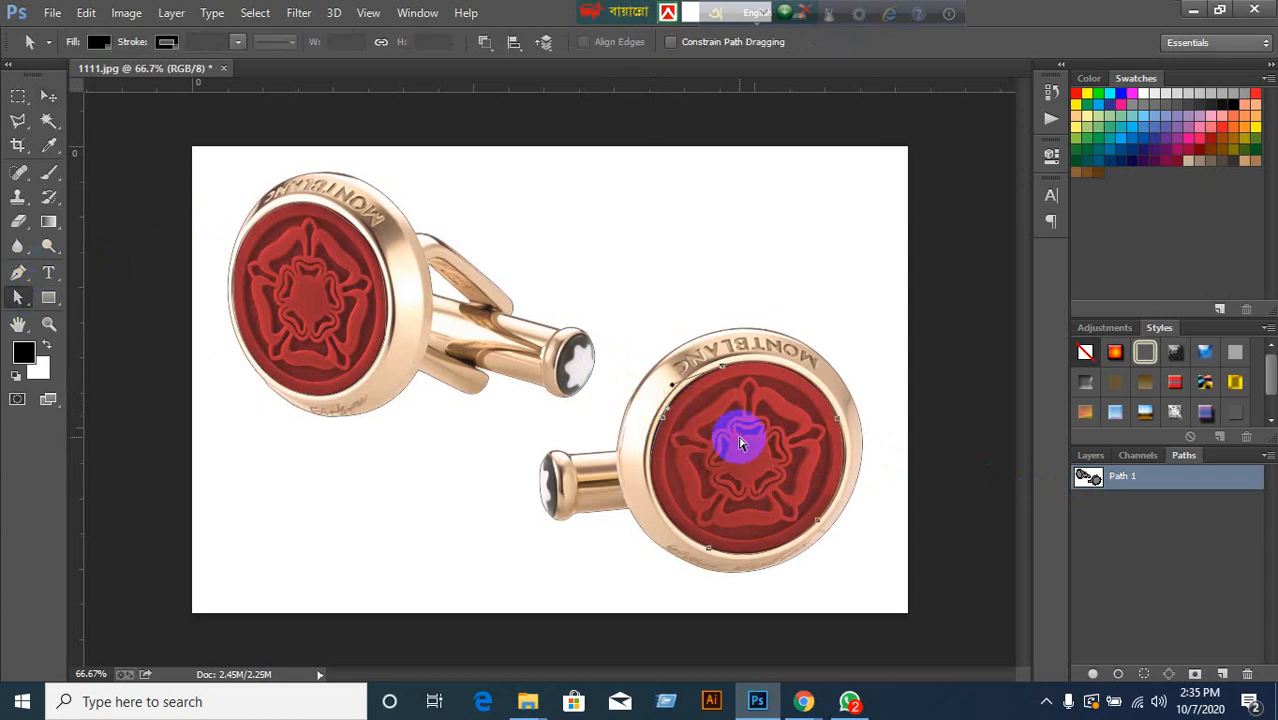
{"action": "left_click", "coordinate": [348, 222]}
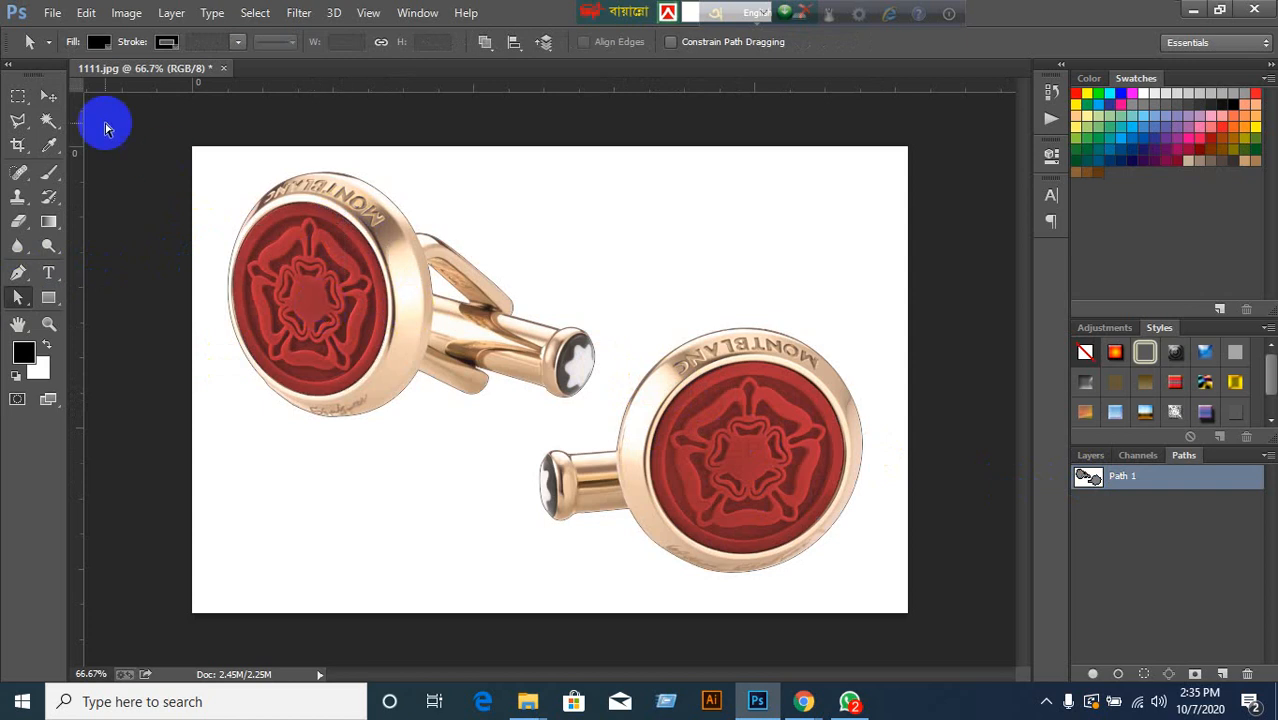
{"action": "left_click", "coordinate": [48, 95]}
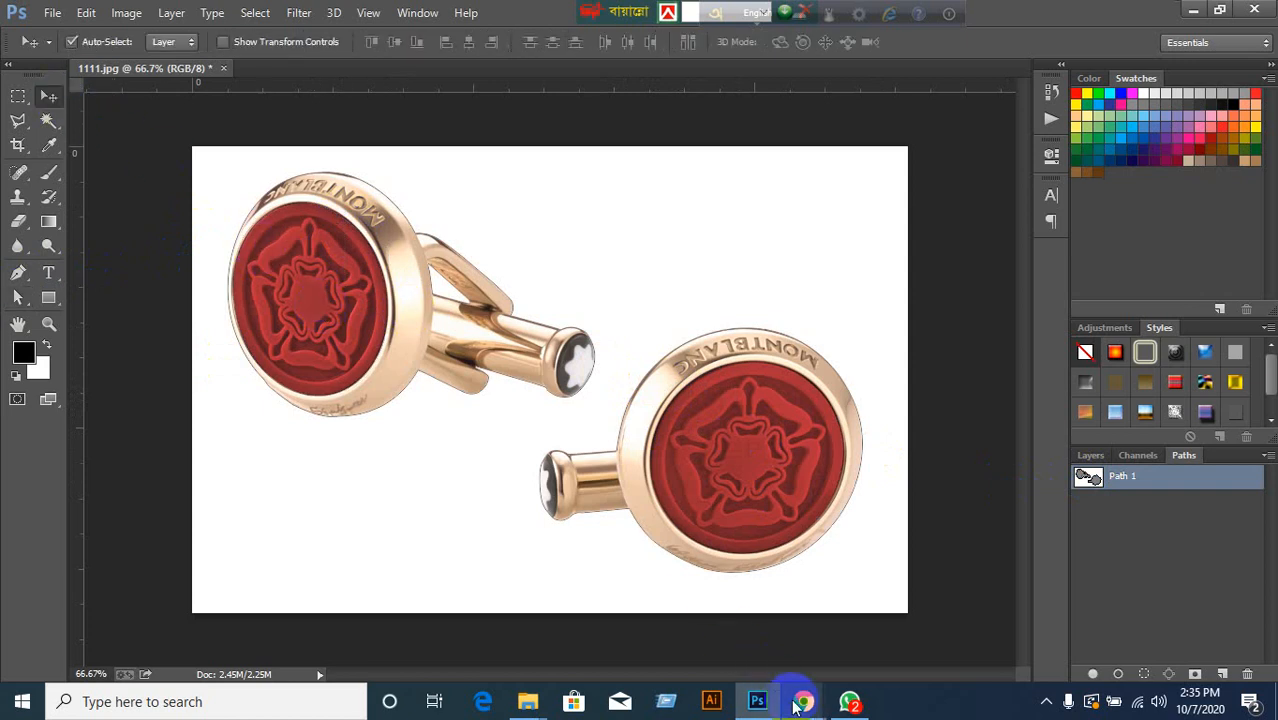
Switch to Chrome to look at the Google Meet participants and go back to Photoshop.
{"action": "mouse_move", "coordinate": [806, 700]}
{"action": "left_click", "coordinate": [651, 596]}
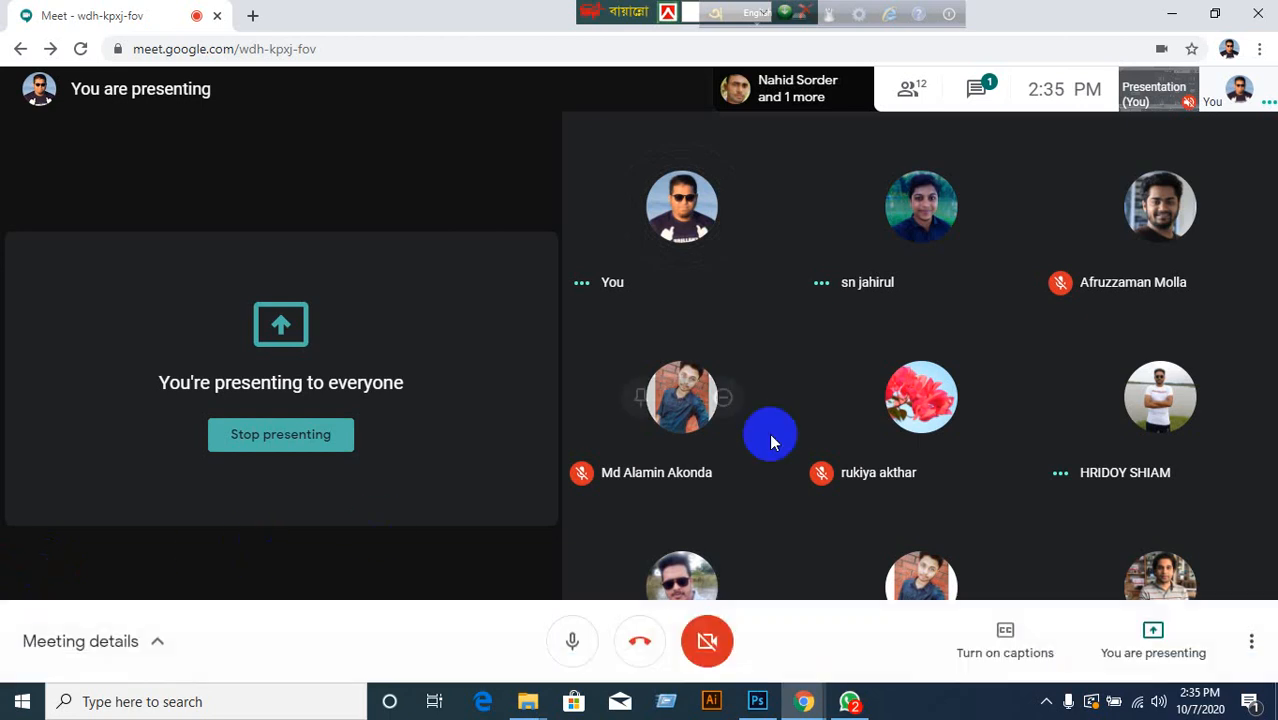
{"action": "left_click", "coordinate": [750, 706]}
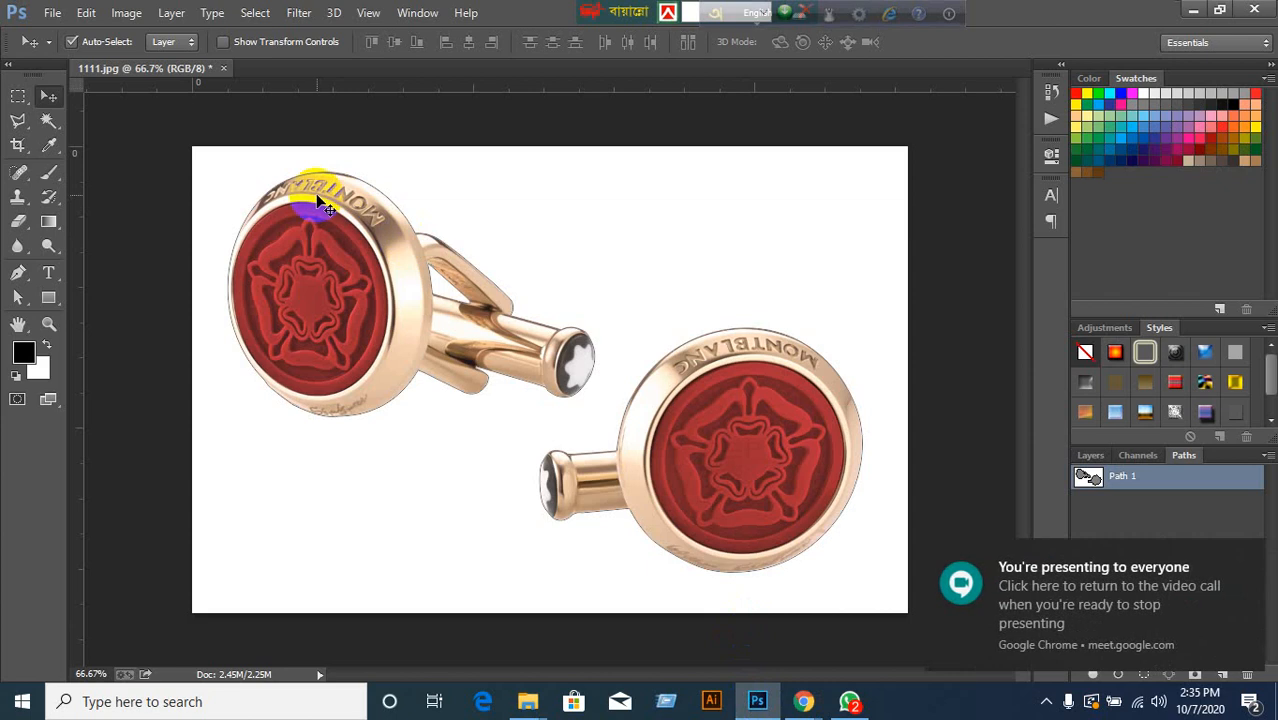
Select all the remaining Path 1 outlines around both cufflinks with the selection tool for paths.
{"action": "left_click", "coordinate": [17, 297]}
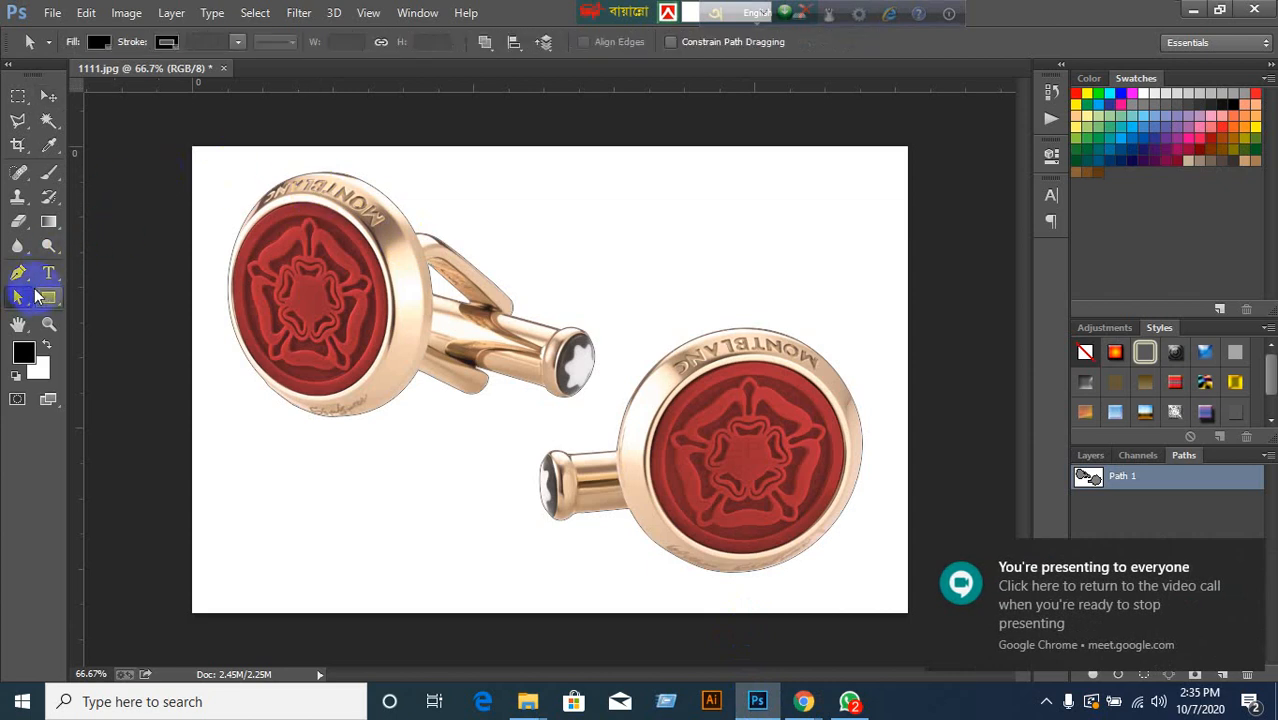
{"action": "left_click_drag", "start_coordinate": [180, 148], "coordinate": [922, 620]}
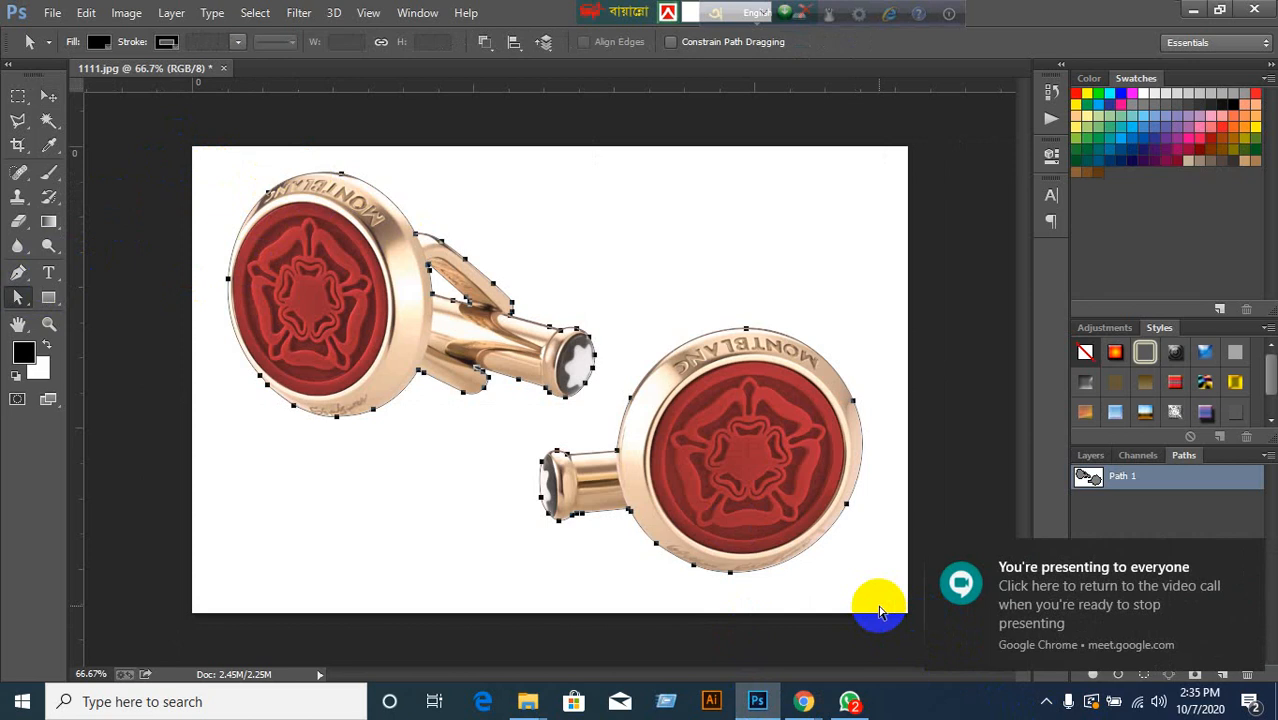
Check the Google Meet call in Chrome, minimize it briefly and bring the call back up.
{"action": "left_click", "coordinate": [808, 697]}
{"action": "left_click", "coordinate": [662, 591]}
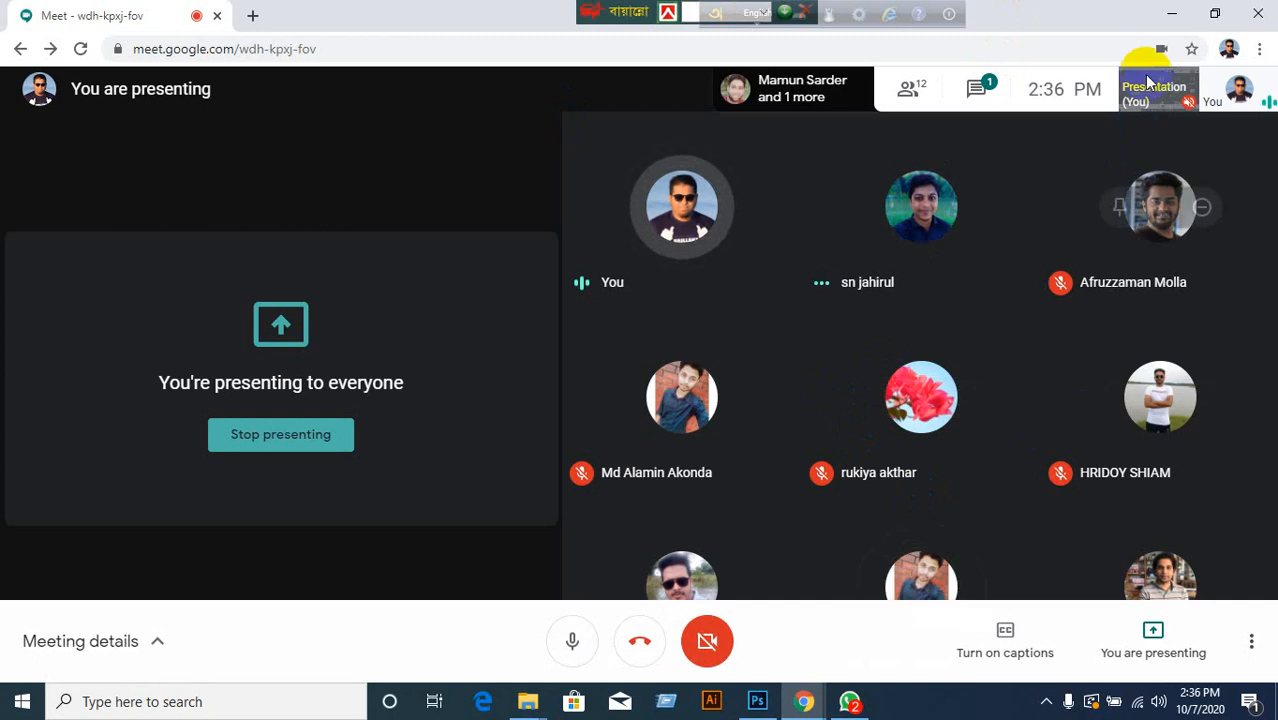
{"action": "left_click", "coordinate": [1172, 14]}
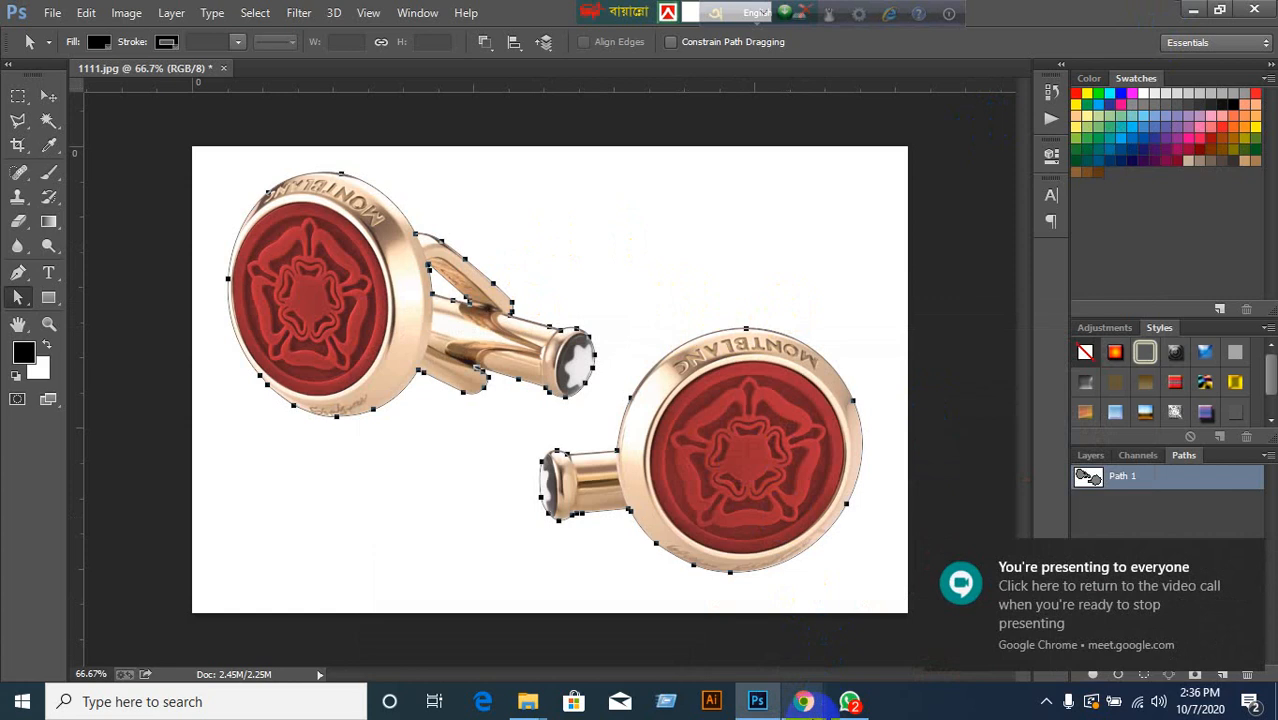
{"action": "mouse_move", "coordinate": [804, 700]}
{"action": "left_click", "coordinate": [672, 598]}
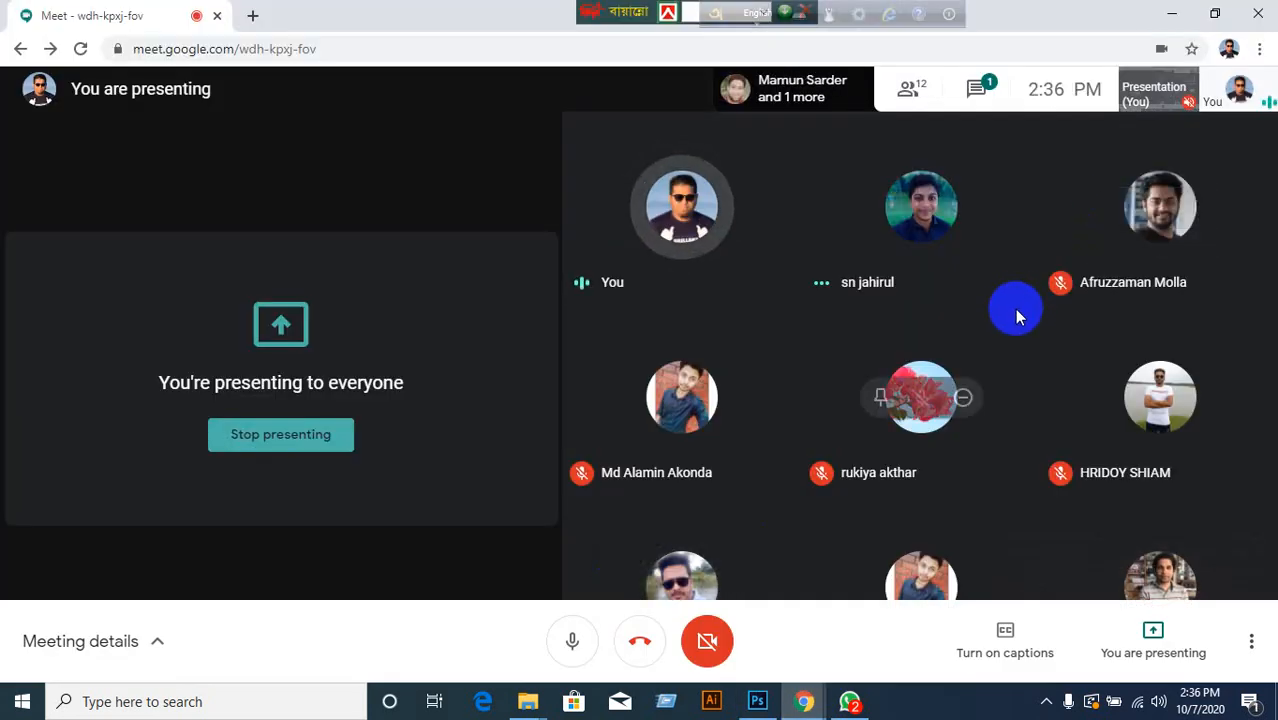
Switch to WhatsApp, find the $60.00 order screenshot in a student's chat, and view it enlarged.
{"action": "left_click", "coordinate": [849, 705]}
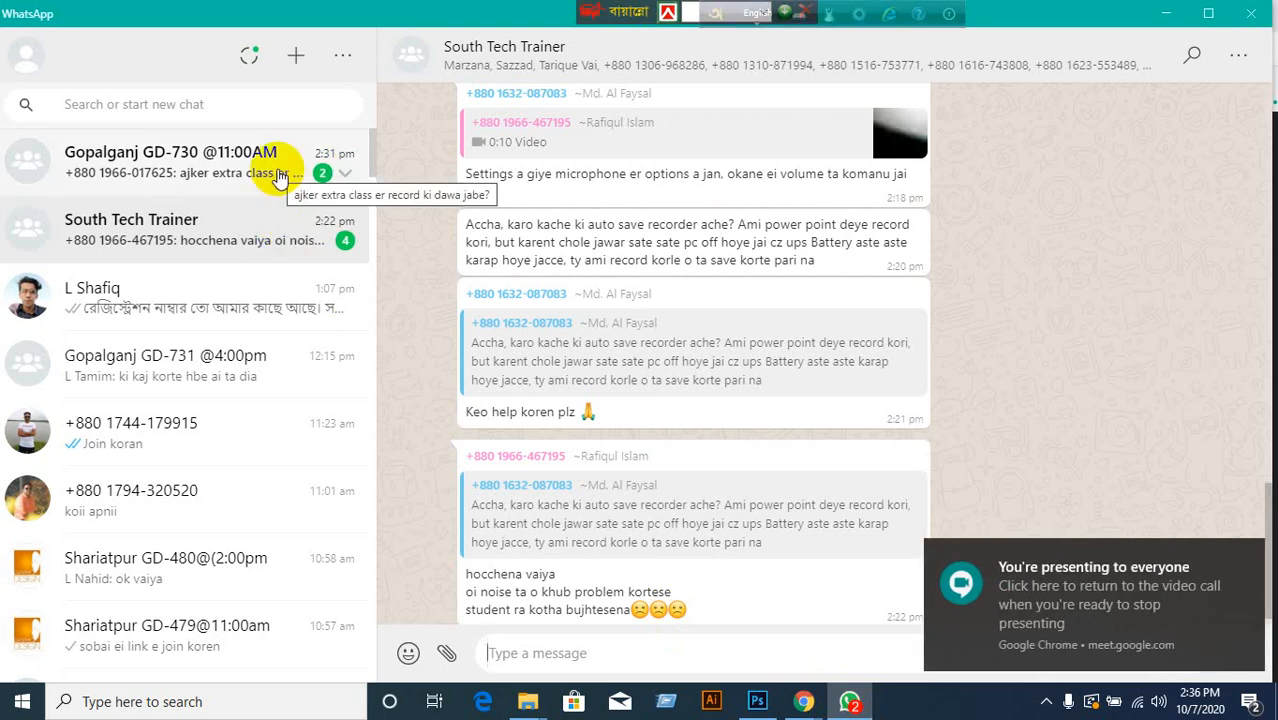
{"action": "left_click", "coordinate": [250, 300]}
{"action": "scroll", "coordinate": [703, 465], "scroll_direction": "up", "scroll_amount": 5}
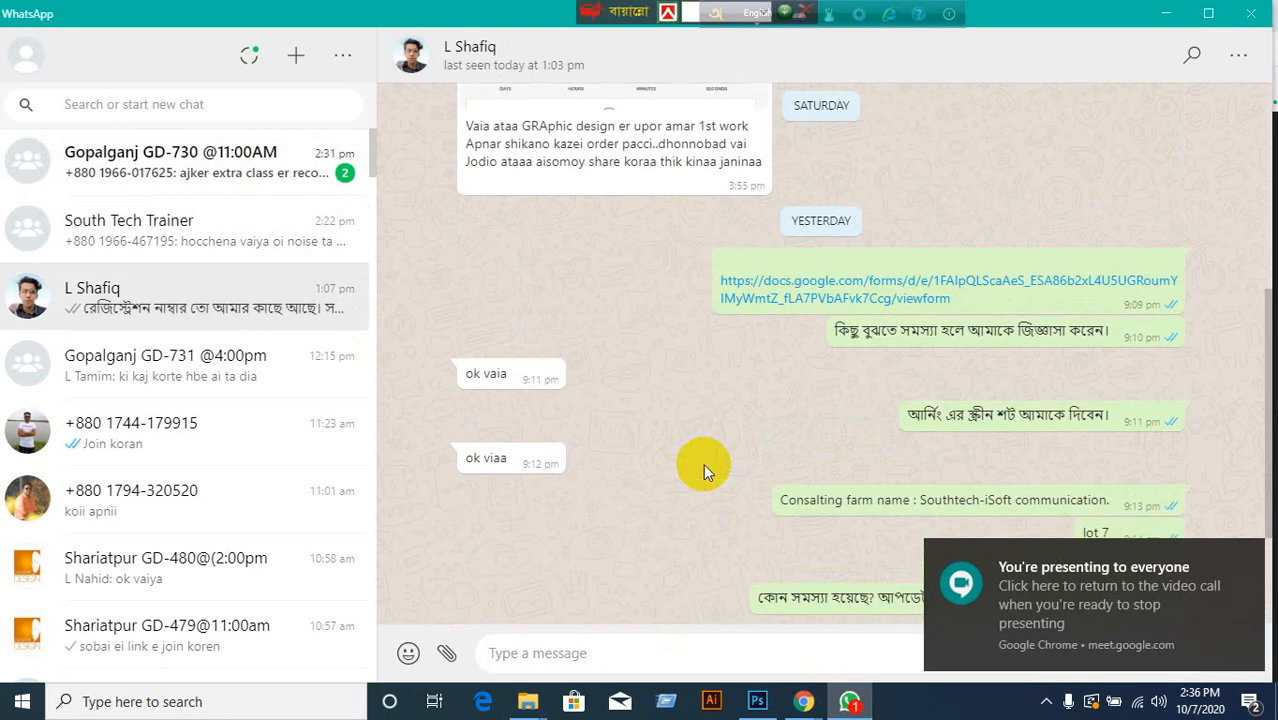
{"action": "scroll", "coordinate": [703, 470], "scroll_direction": "up", "scroll_amount": 2}
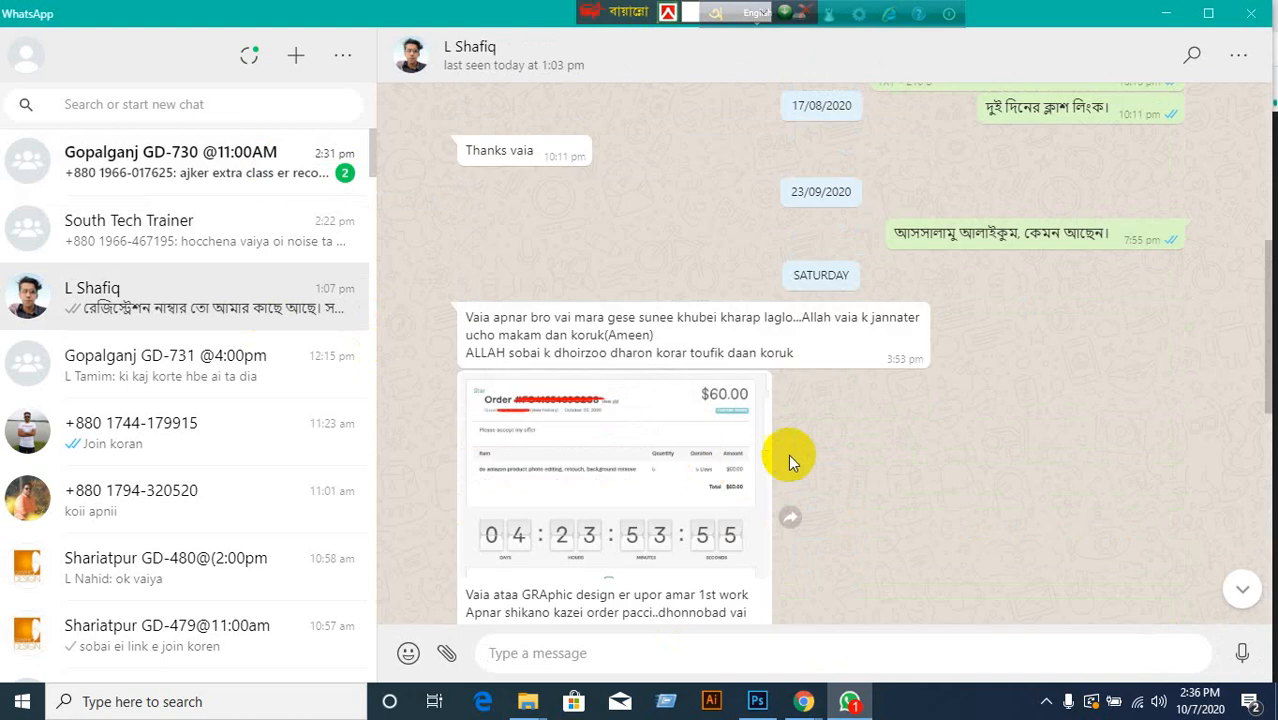
{"action": "left_click", "coordinate": [577, 478]}
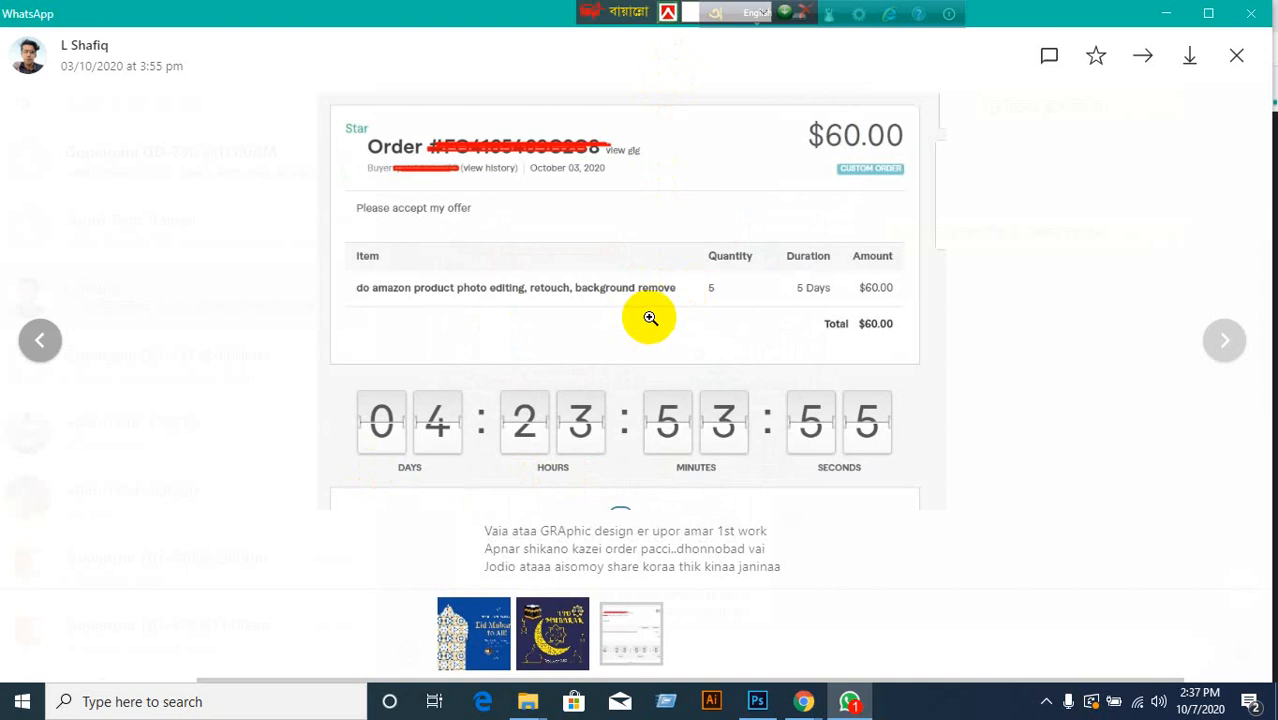
{"action": "left_click", "coordinate": [1238, 58]}
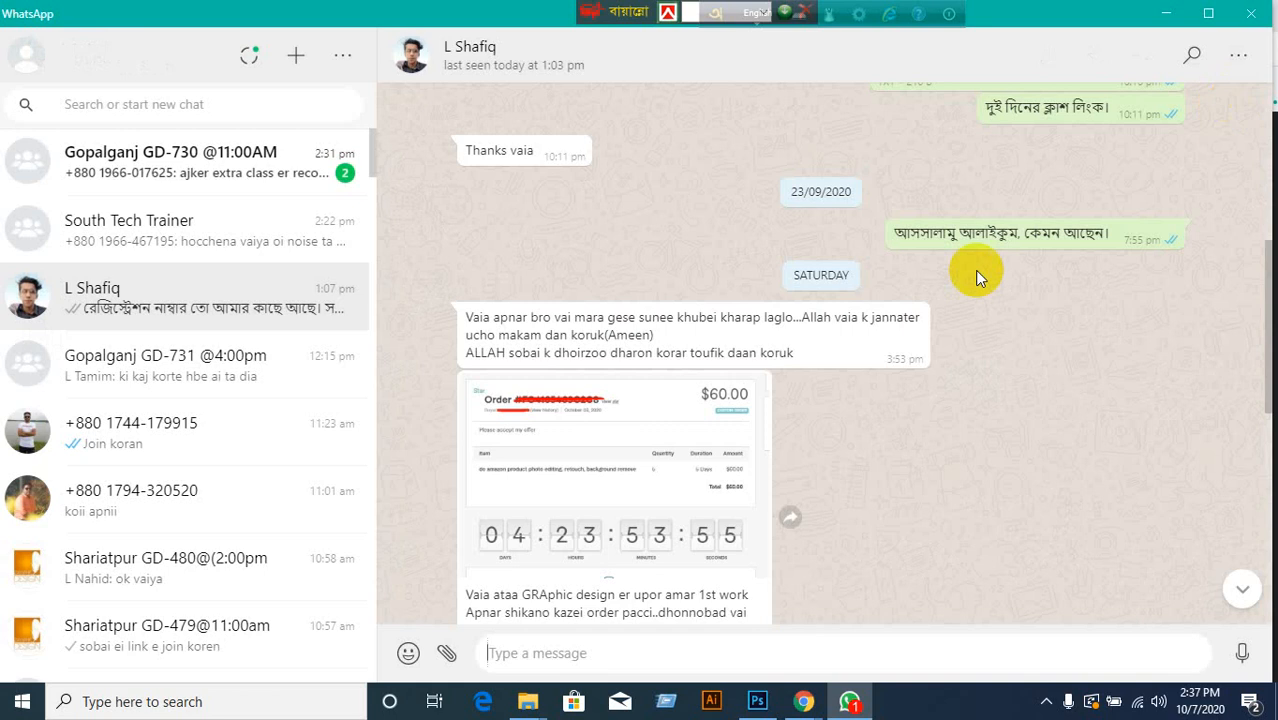
View the $60.00 order screenshot enlarged once more, close it and return to the Google Meet call.
{"action": "left_click", "coordinate": [611, 572]}
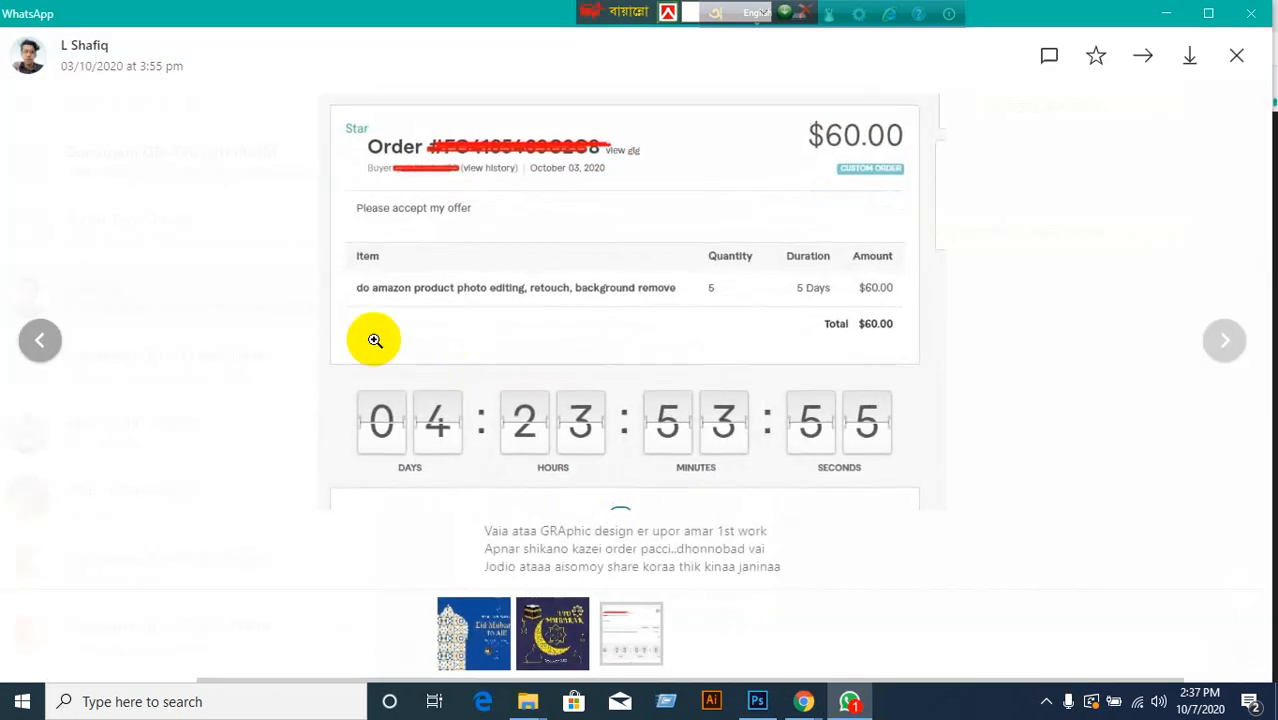
{"action": "left_click", "coordinate": [1237, 56]}
{"action": "left_click", "coordinate": [1160, 20]}
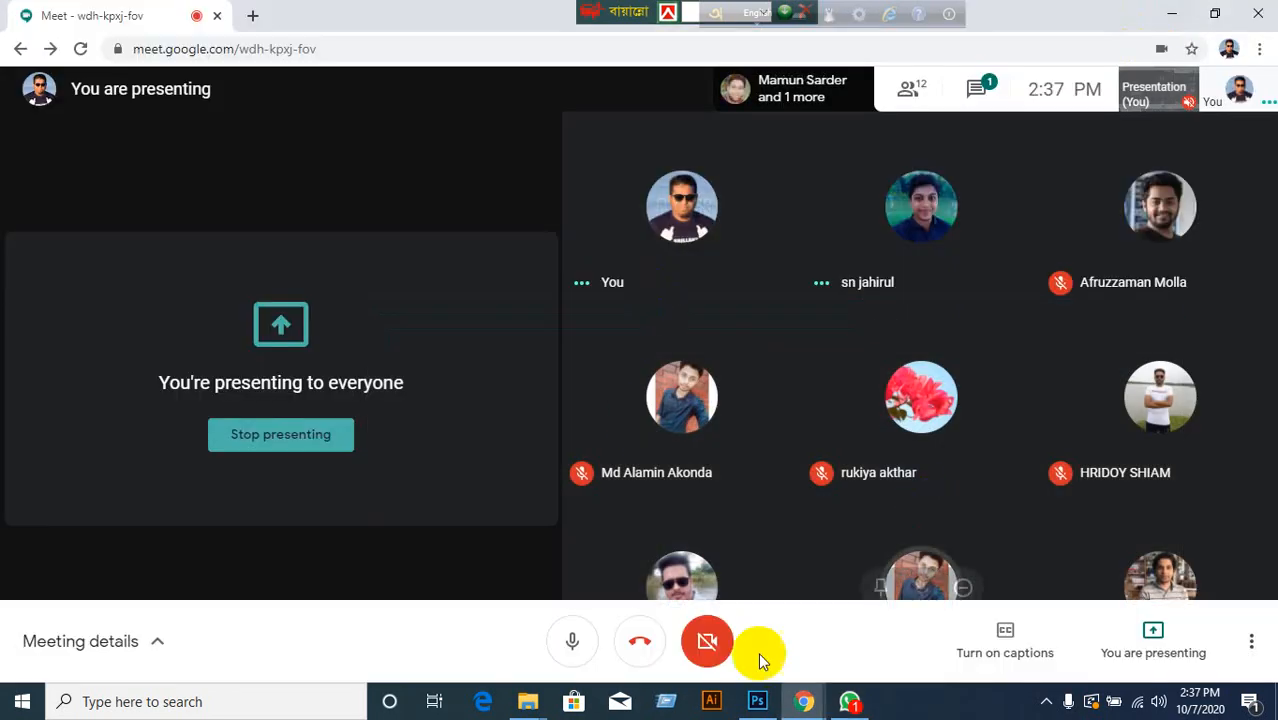
Switch to Photoshop and duplicate the Background layer of the cufflinks image.
{"action": "left_click", "coordinate": [750, 705]}
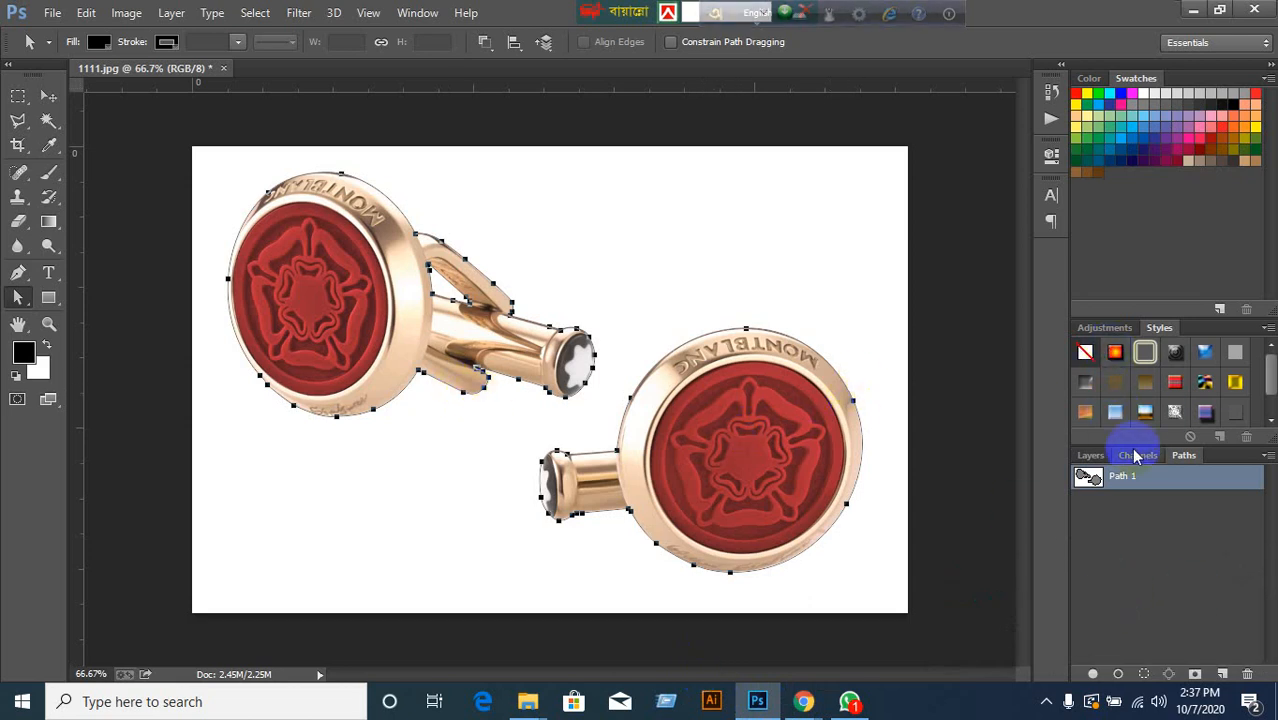
{"action": "left_click", "coordinate": [1091, 455]}
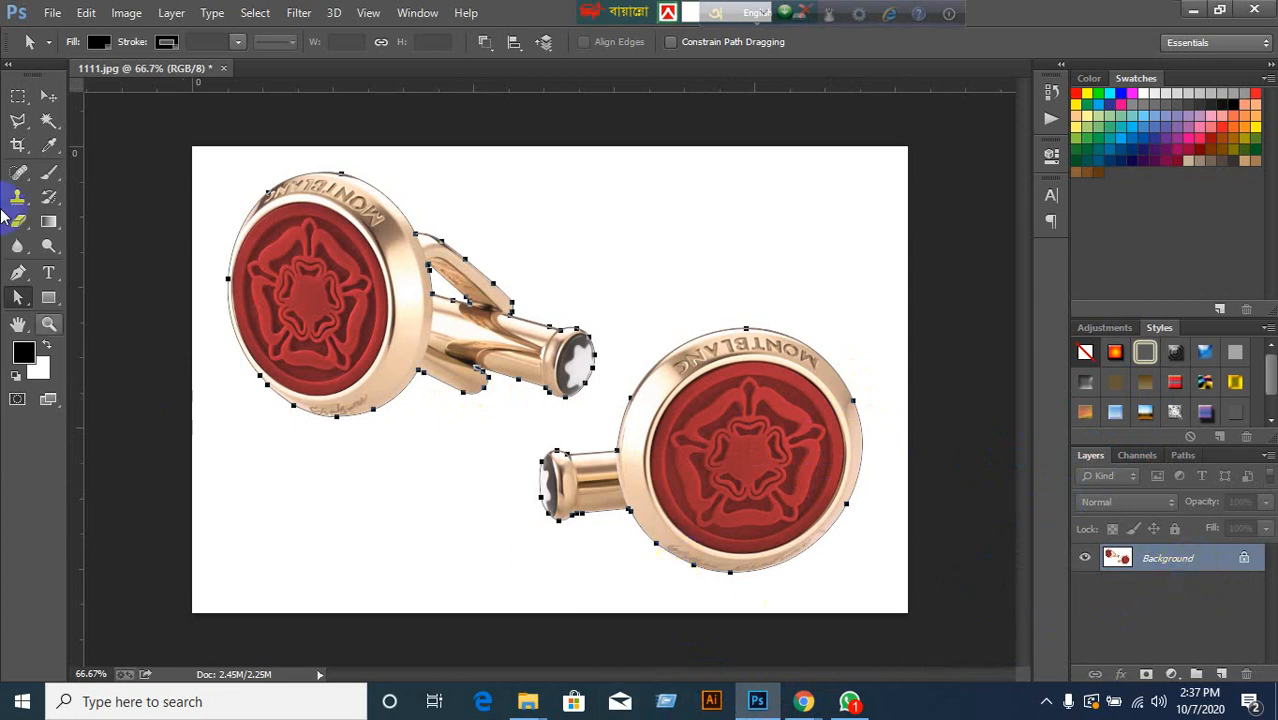
{"action": "left_click", "coordinate": [49, 95]}
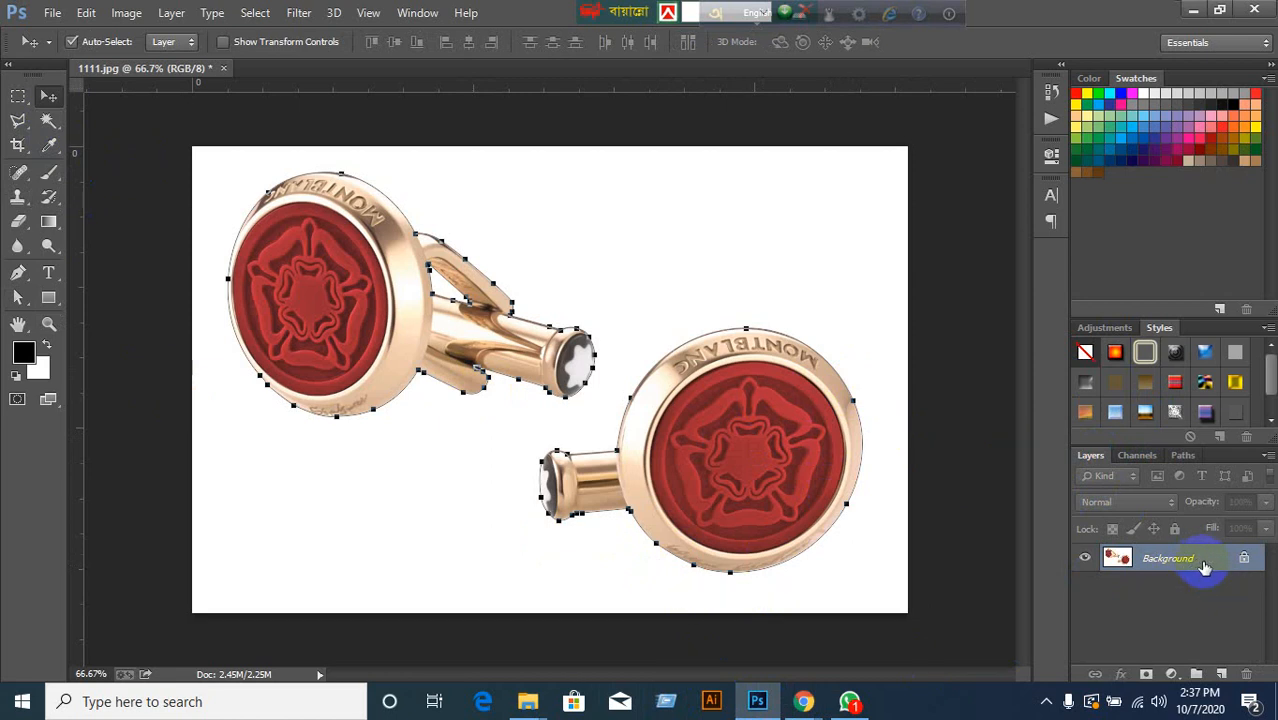
{"action": "left_click_drag", "start_coordinate": [1204, 566], "coordinate": [1221, 673]}
{"action": "left_click", "coordinate": [1135, 590]}
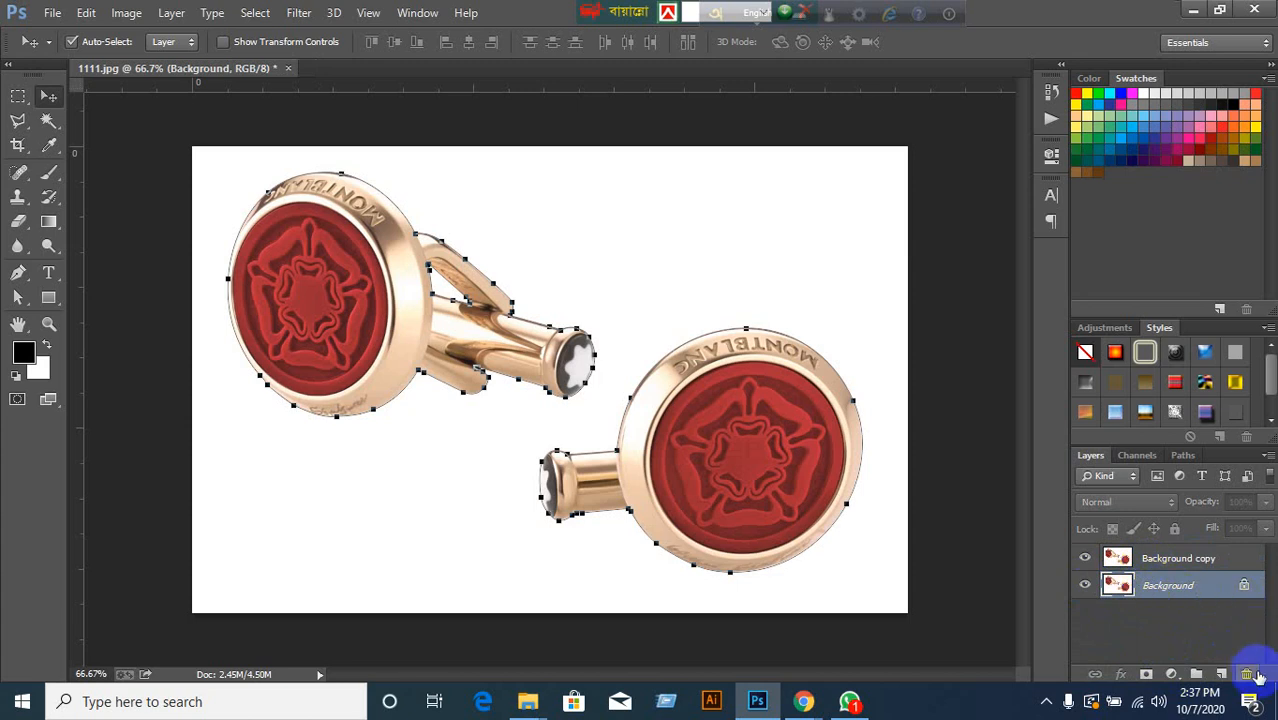
On the Background copy layer, convert Path 1 to a selection, delete the white area around the cufflinks and deselect.
{"action": "left_click", "coordinate": [1166, 567]}
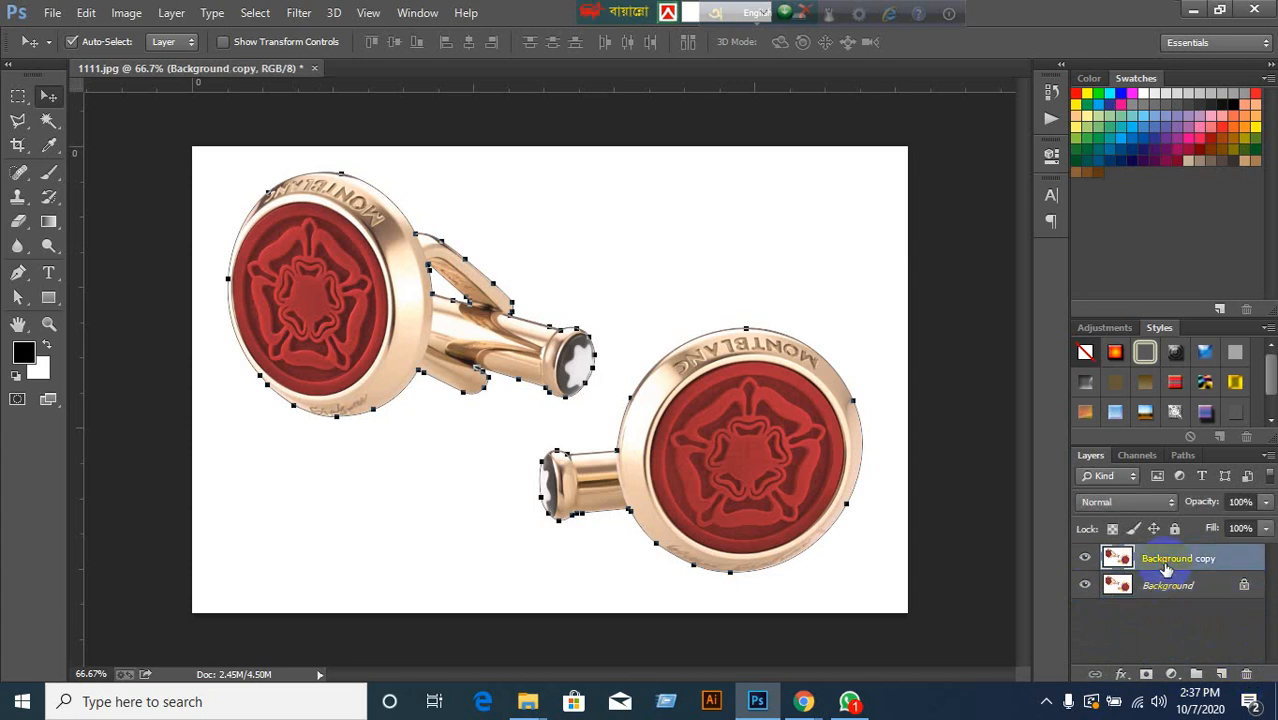
{"action": "key", "text": "ctrl+Return"}
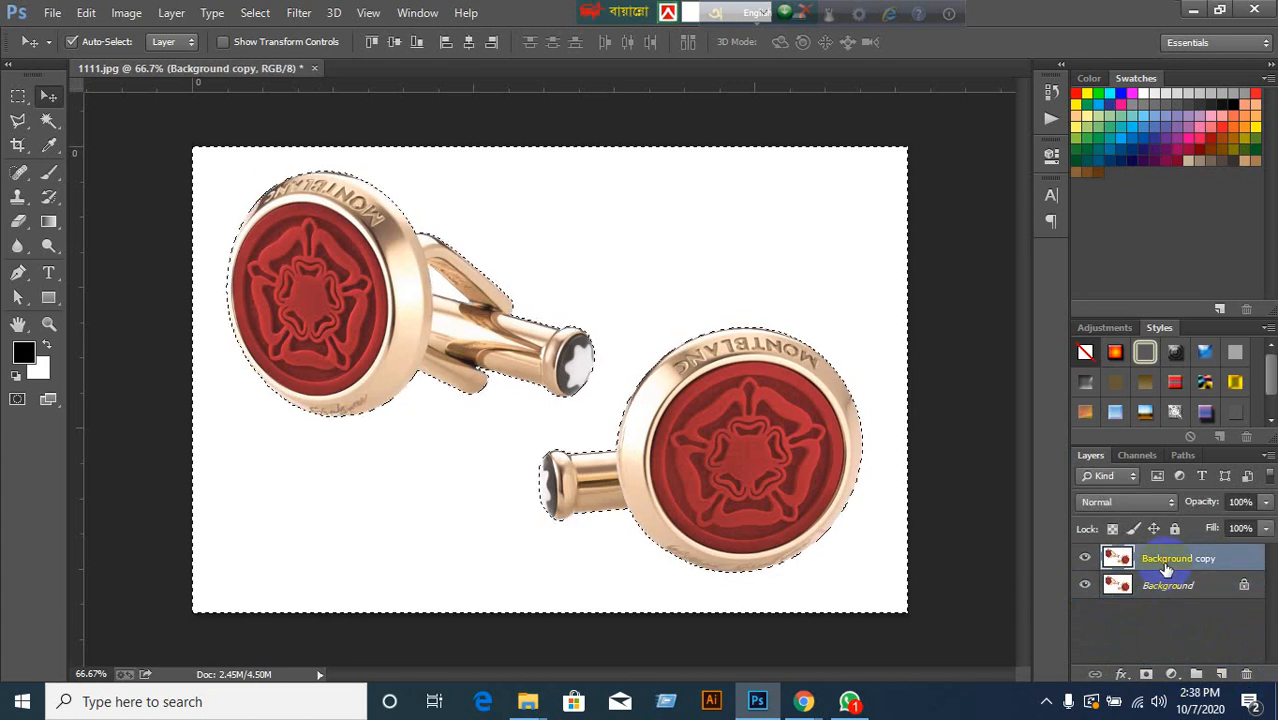
{"action": "key", "text": "Delete"}
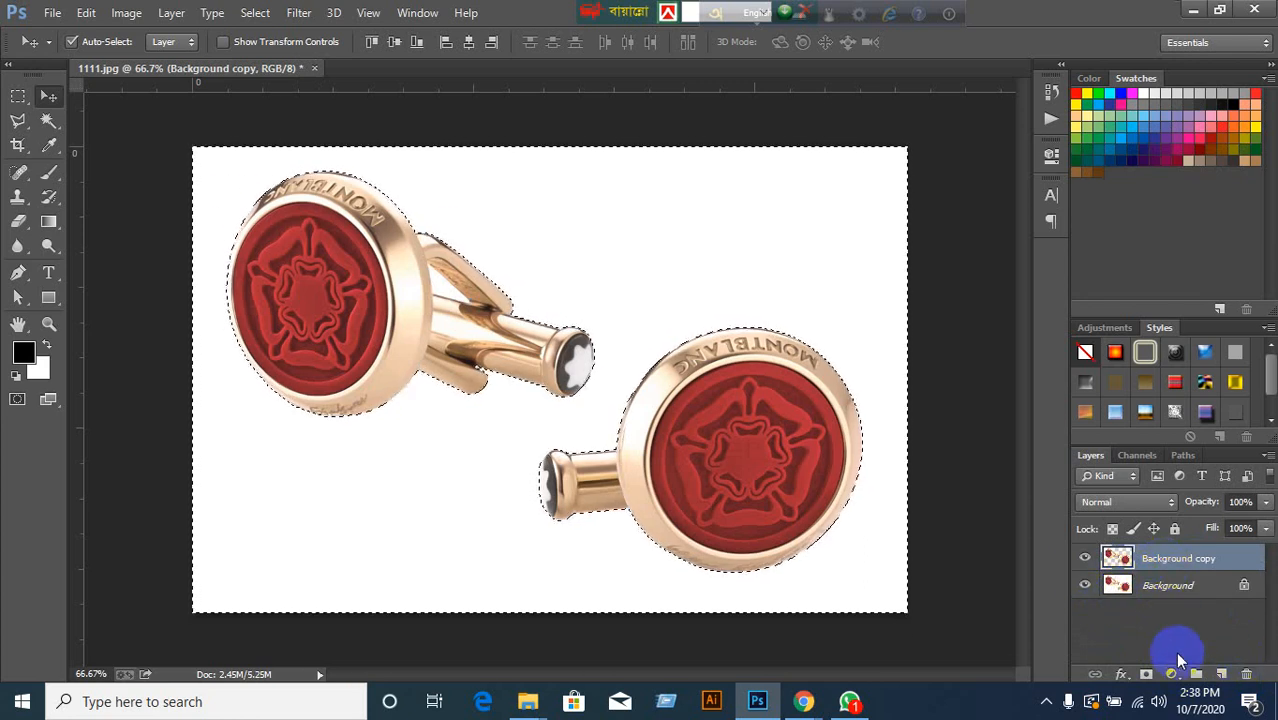
{"action": "key", "text": "ctrl+d"}
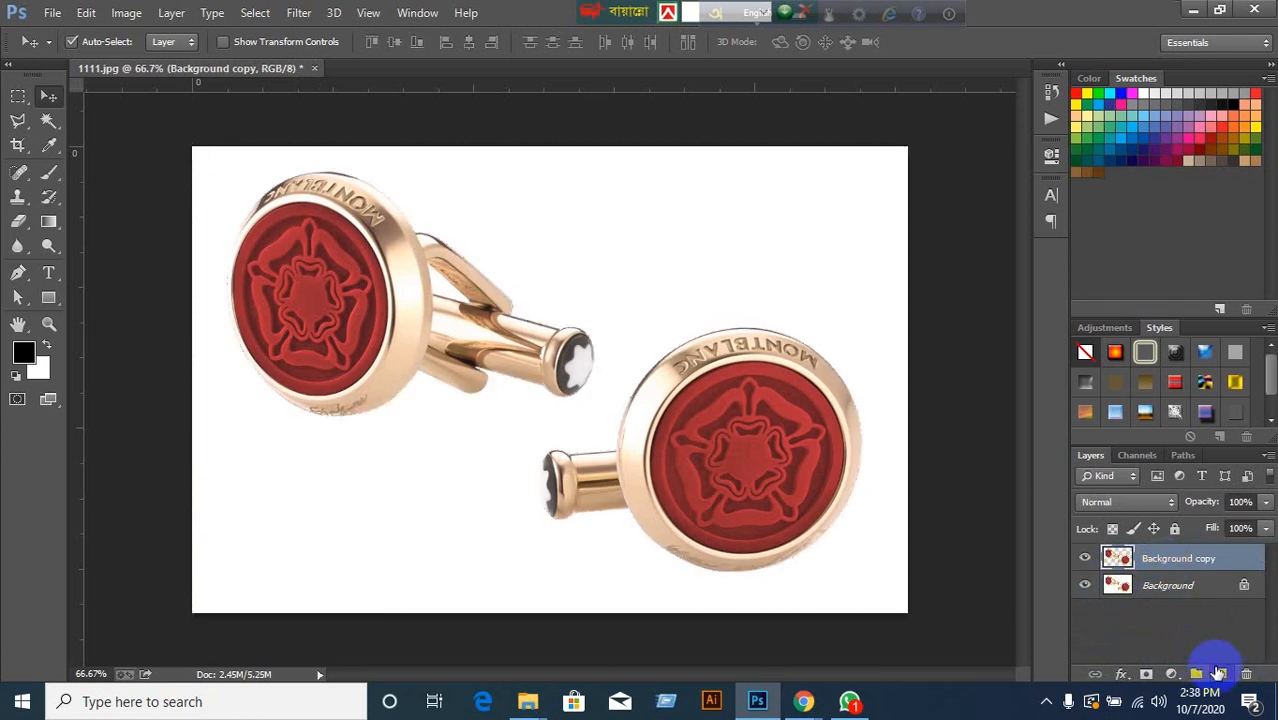
Add a new layer beneath the Background copy and fill it with cyan from the swatches.
{"action": "left_click", "coordinate": [1220, 673]}
{"action": "left_click_drag", "start_coordinate": [1176, 597], "coordinate": [1176, 597]}
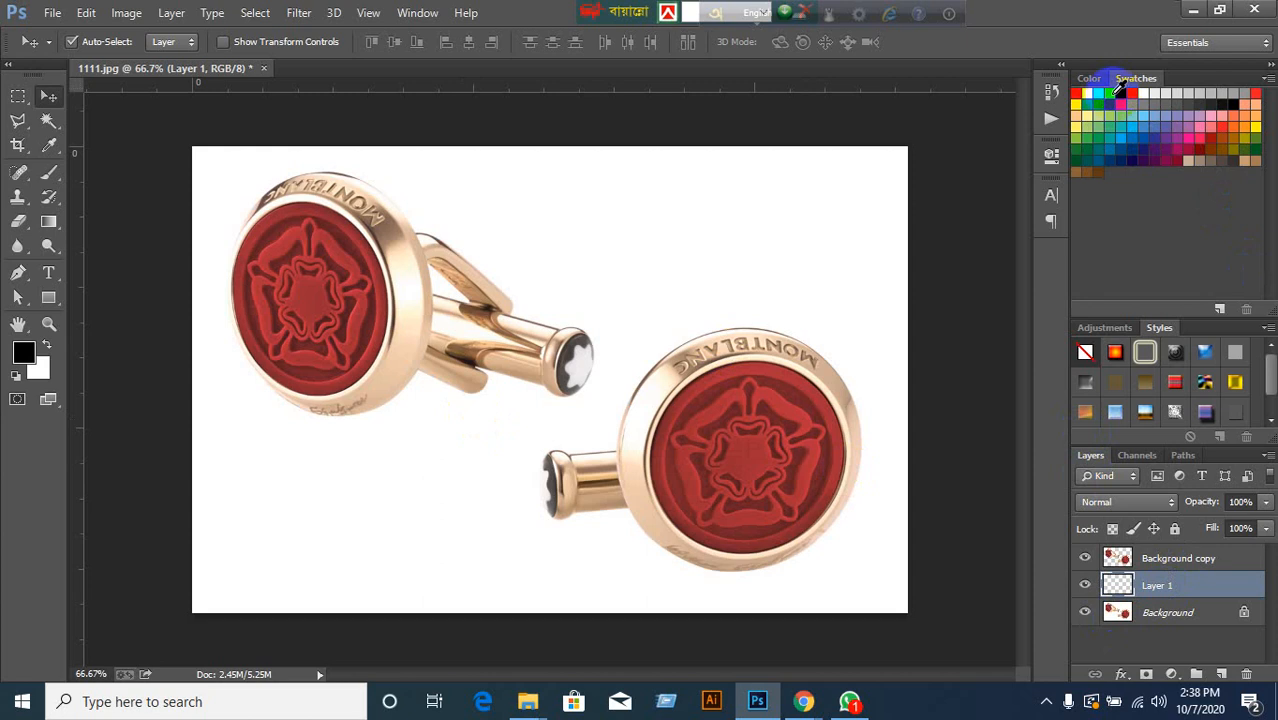
{"action": "key", "text": "alt+BackSpace"}
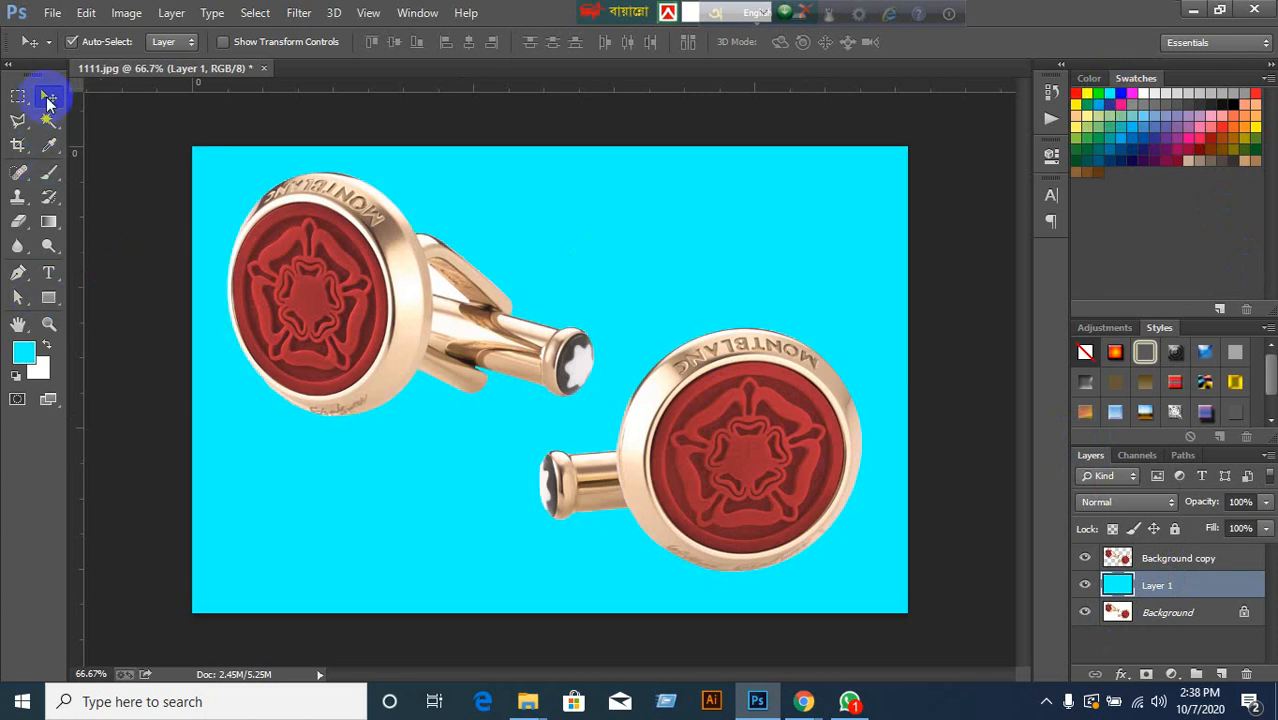
{"action": "left_click", "coordinate": [1176, 563]}
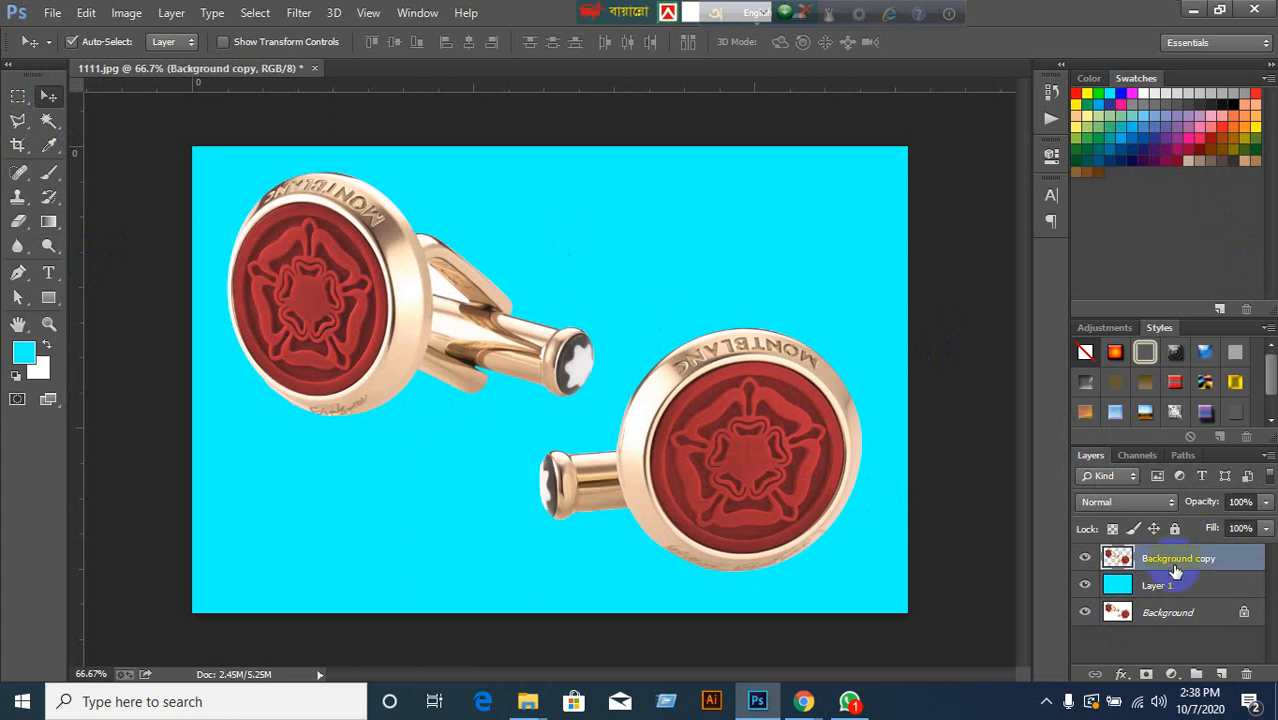
Review the Save As options for 1111 as a Photoshop PSD file with layers, without saving.
{"action": "left_click", "coordinate": [50, 14]}
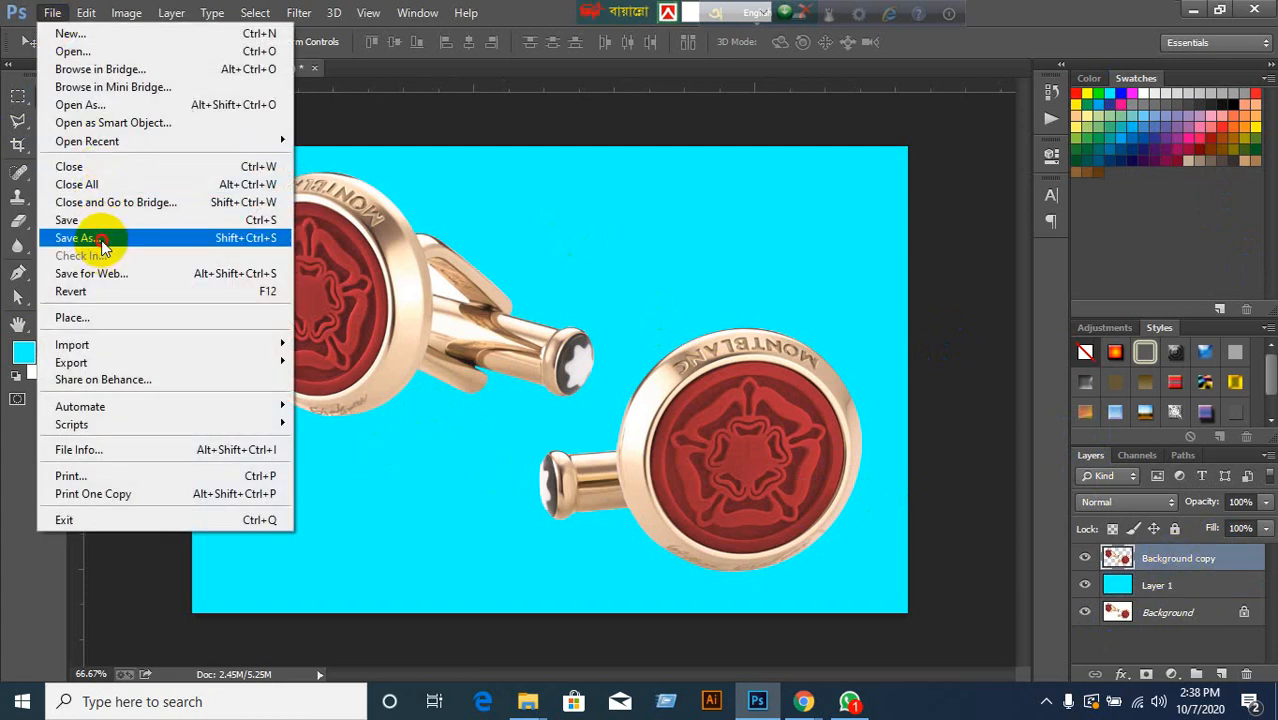
{"action": "left_click", "coordinate": [150, 238]}
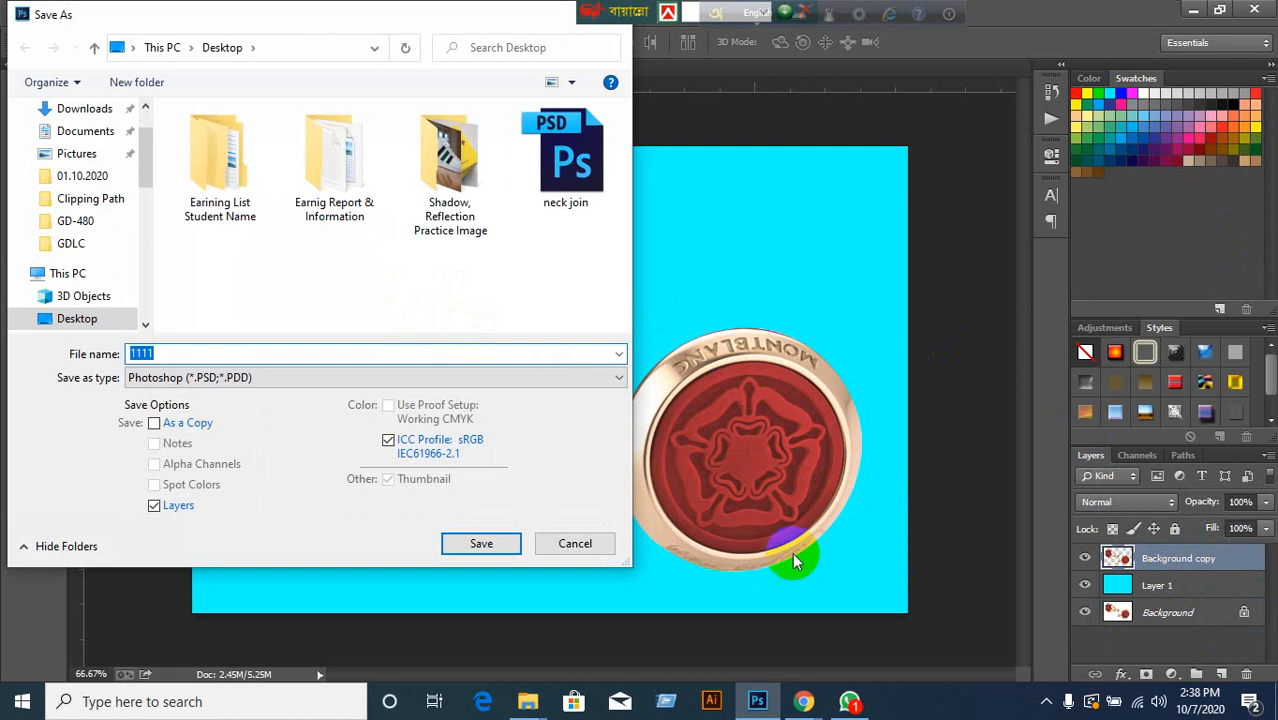
{"action": "left_click", "coordinate": [577, 543]}
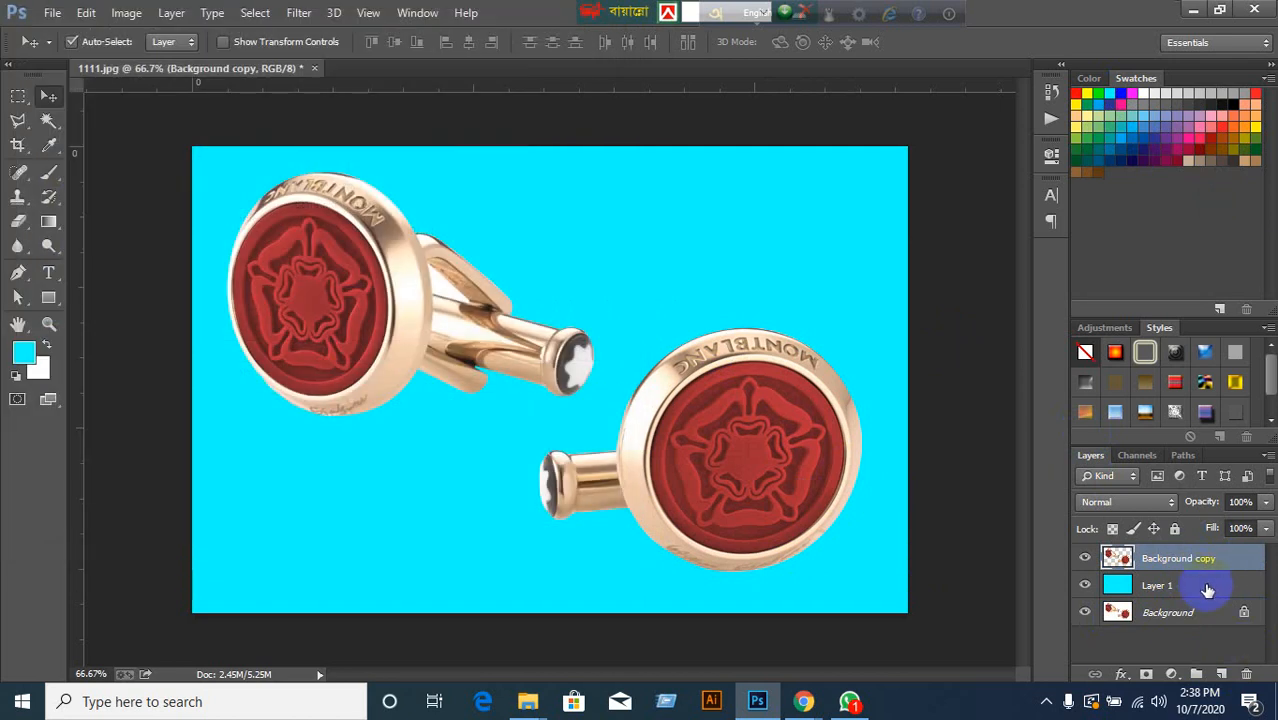
{"action": "left_click", "coordinate": [52, 12]}
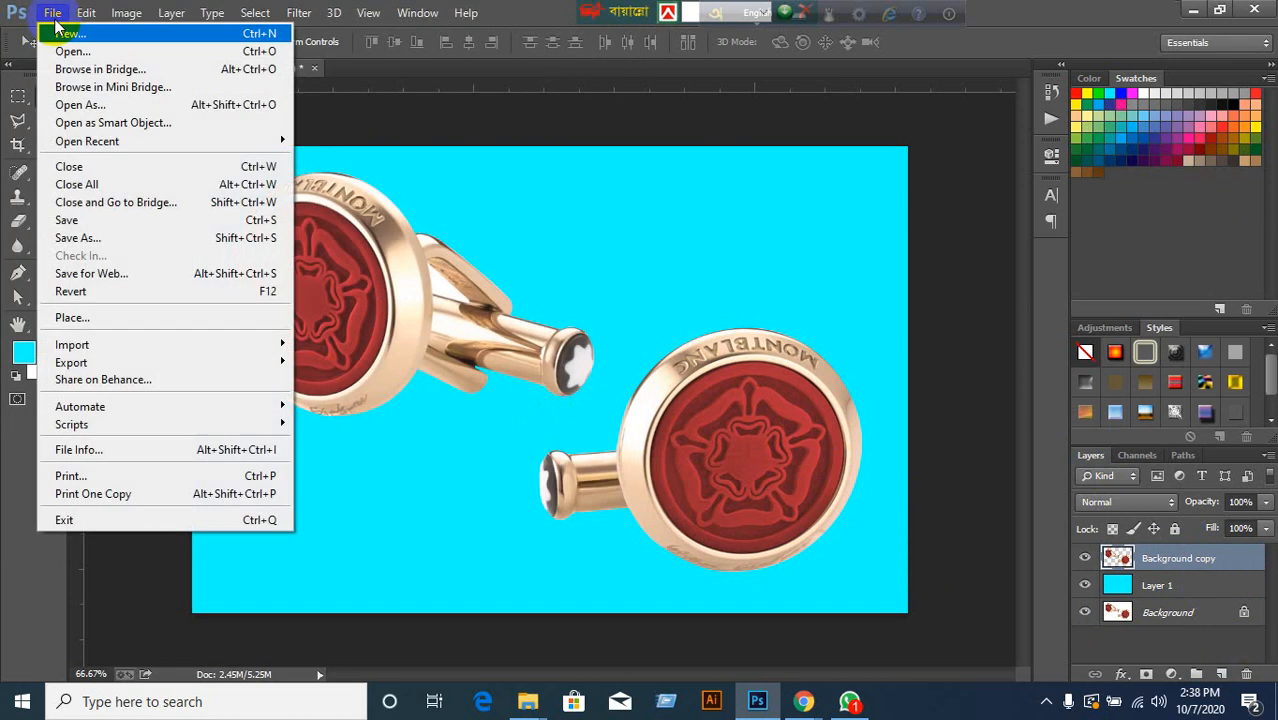
{"action": "left_click", "coordinate": [125, 239]}
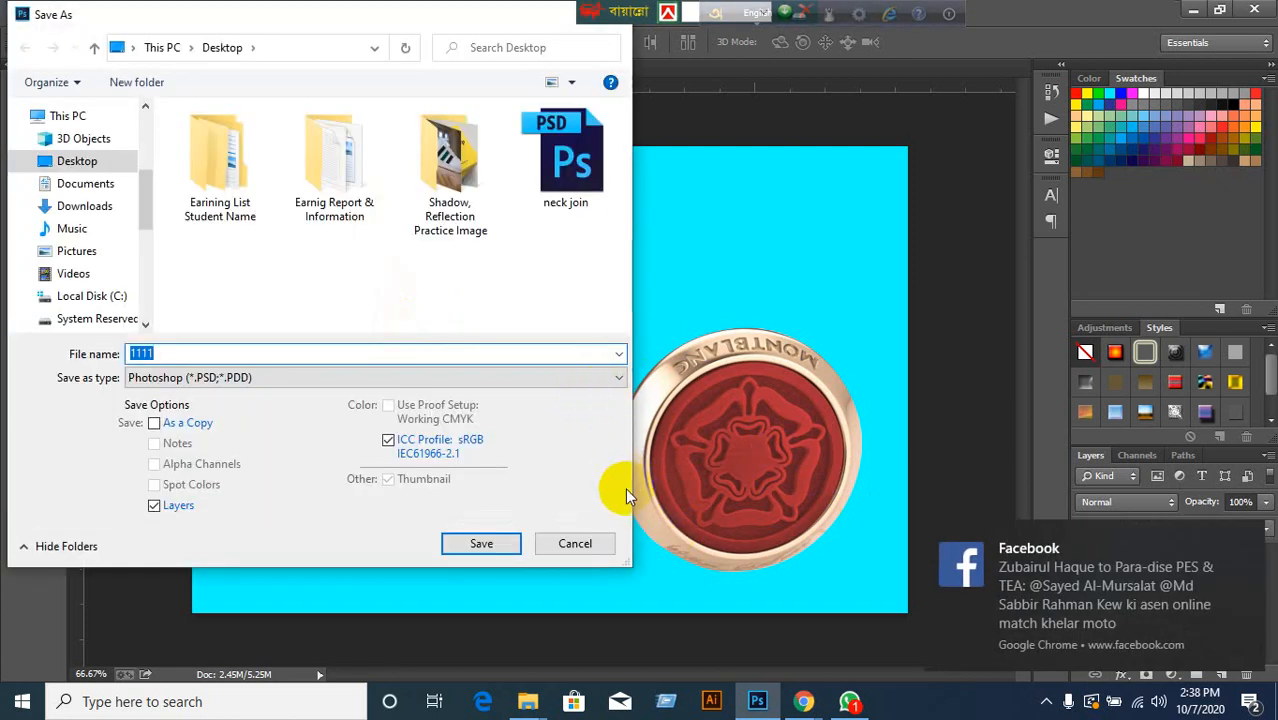
{"action": "left_click", "coordinate": [576, 544]}
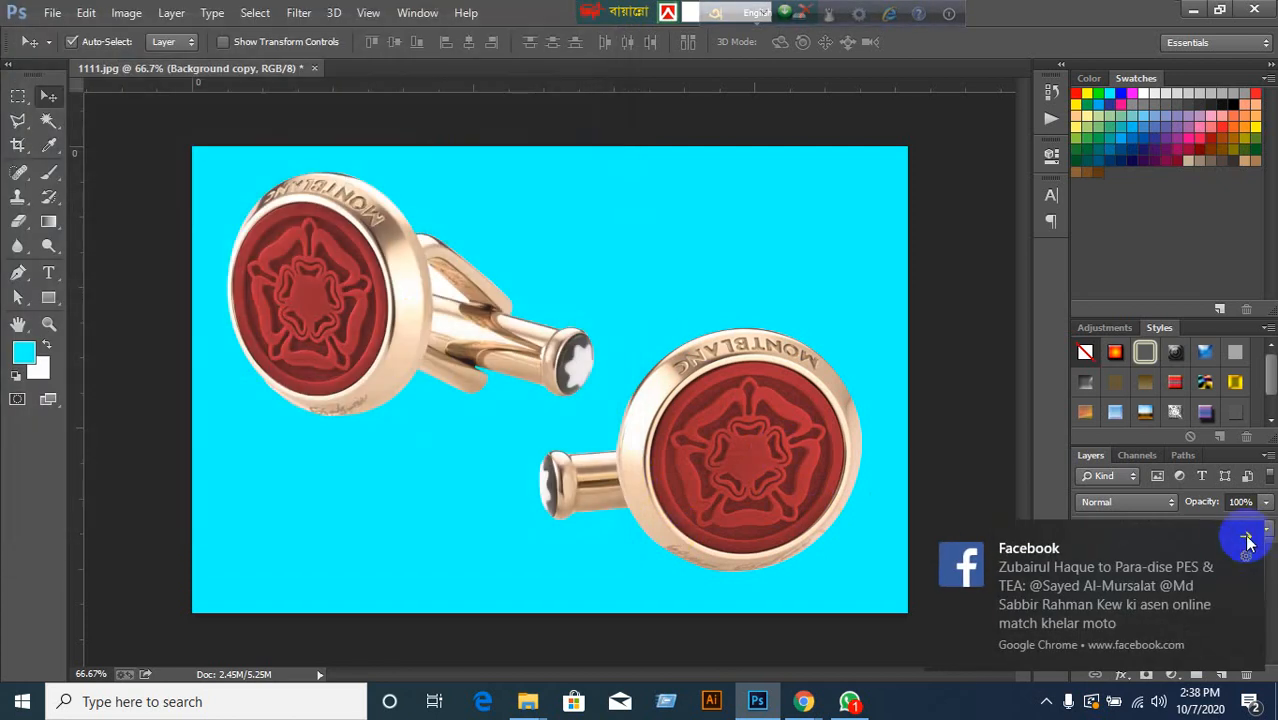
{"action": "left_click", "coordinate": [1245, 537]}
Check the Save As formats for the transparent cutout with Layer 1 and Background hidden, cancel, and show both layers again.
{"action": "left_click", "coordinate": [1085, 586]}
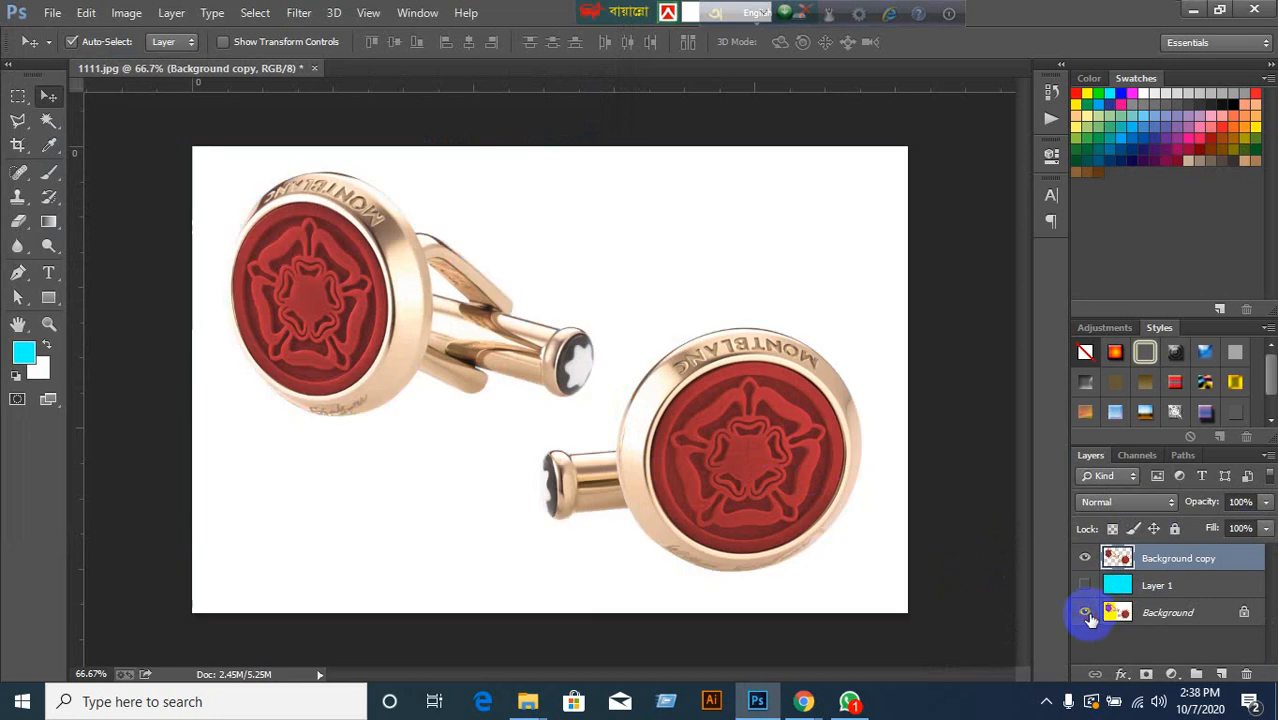
{"action": "left_click", "coordinate": [1087, 614]}
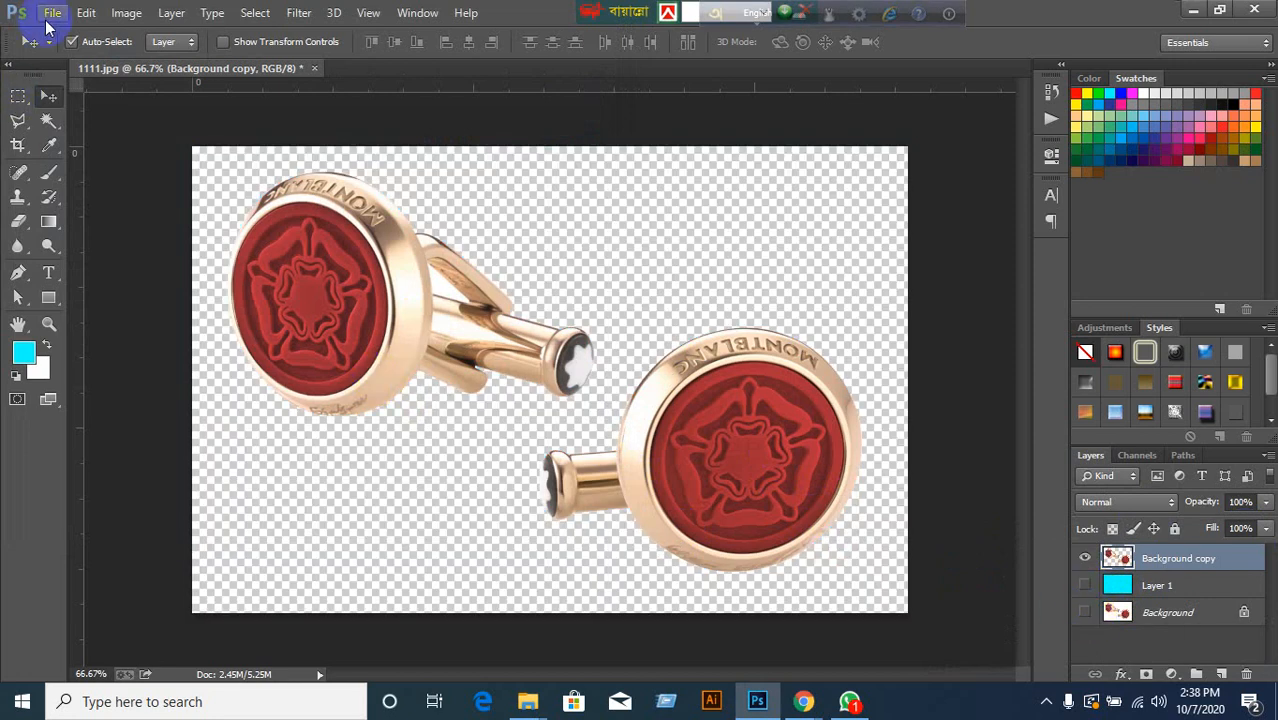
{"action": "left_click", "coordinate": [52, 14]}
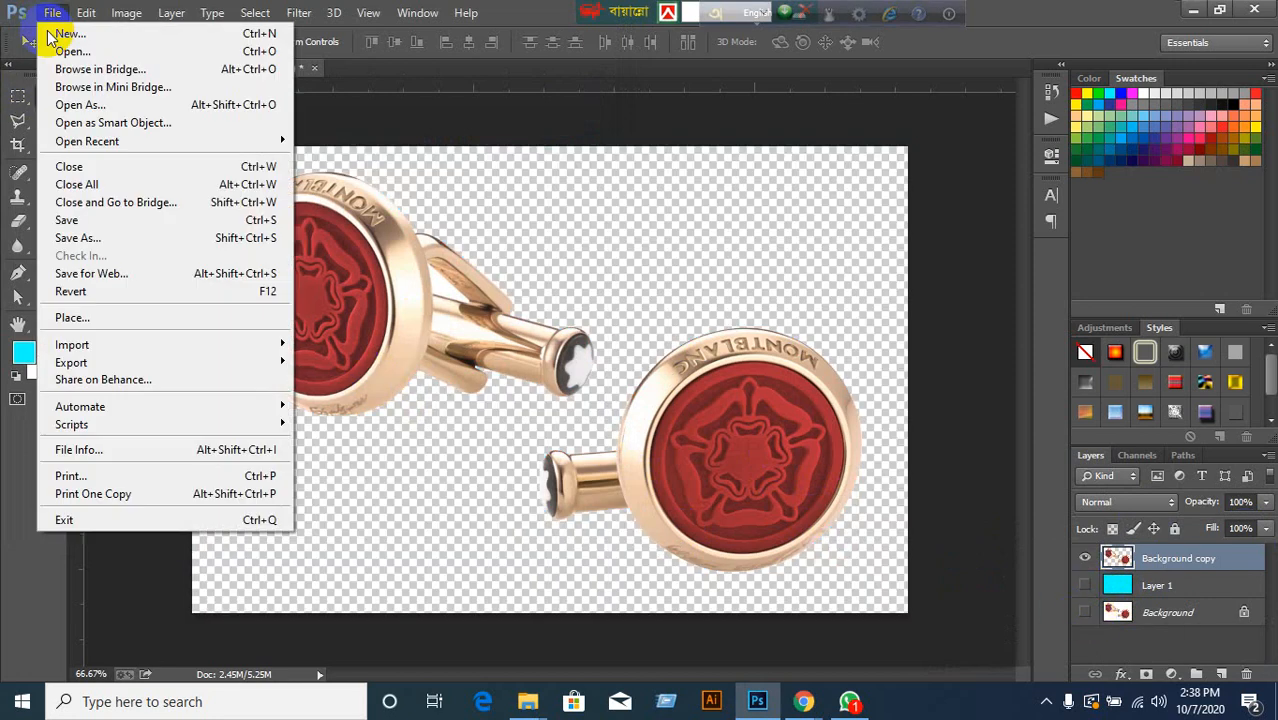
{"action": "left_click", "coordinate": [87, 245]}
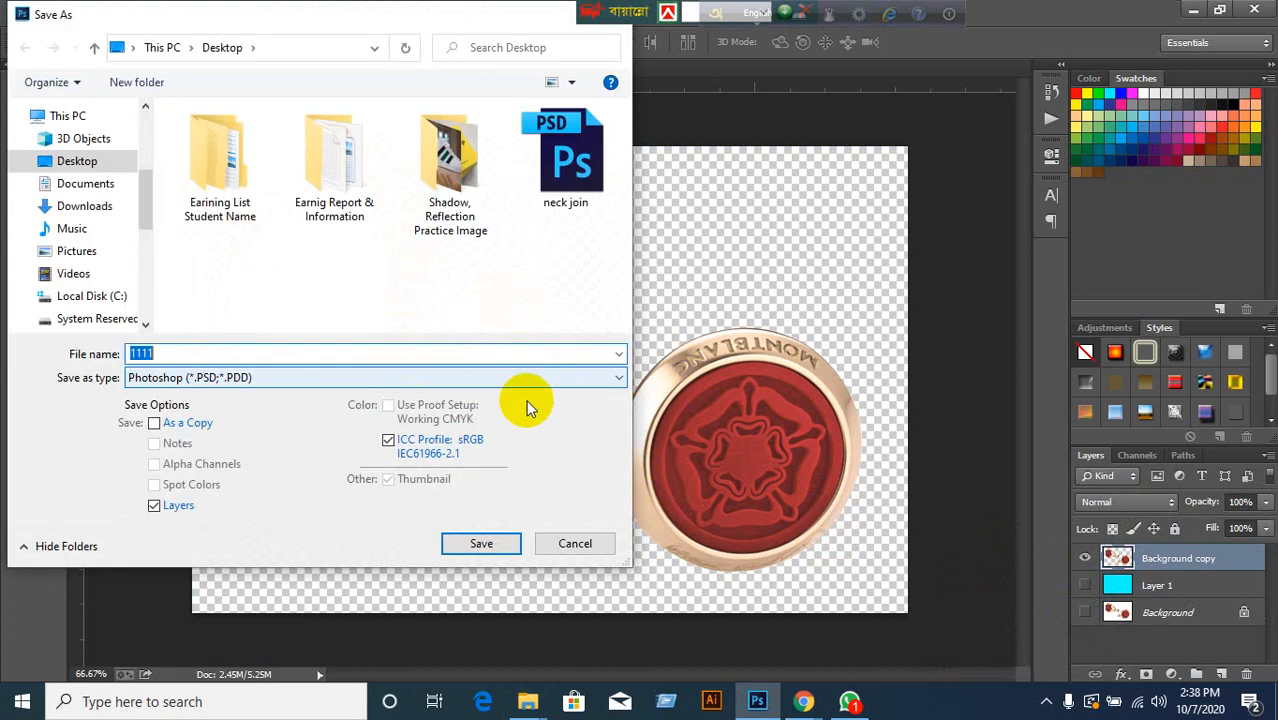
{"action": "left_click", "coordinate": [575, 384]}
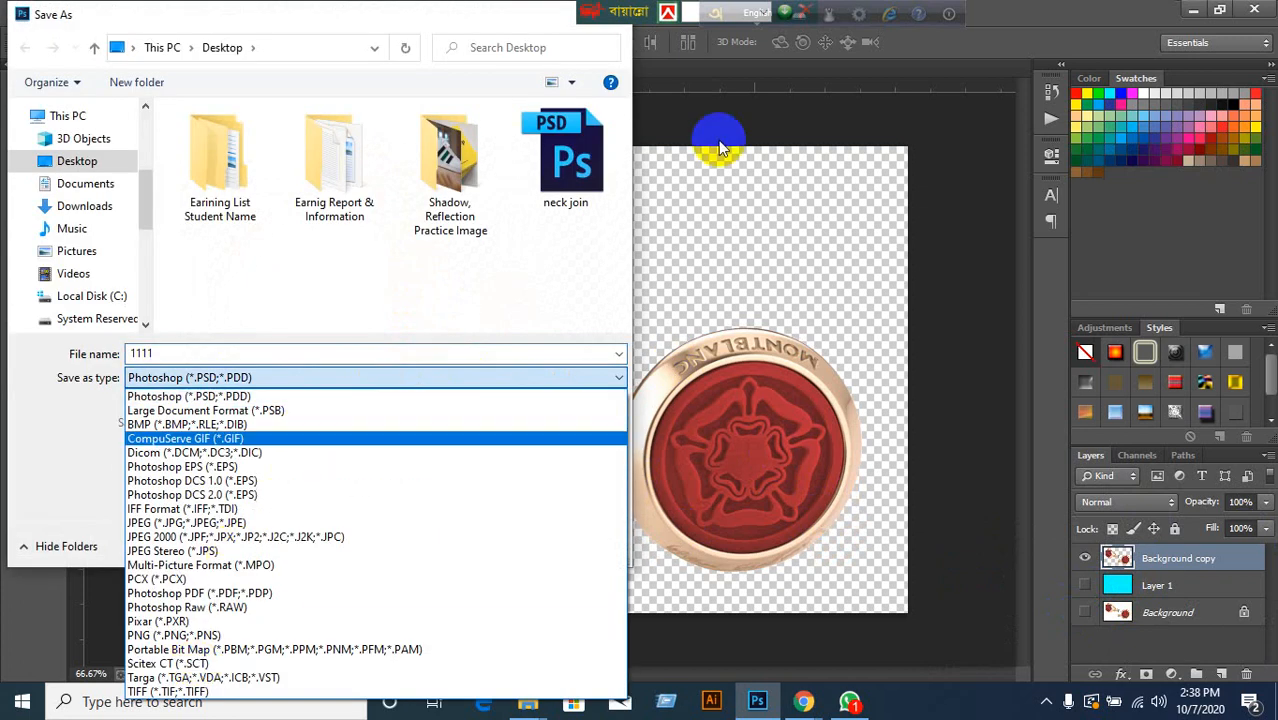
{"action": "left_click", "coordinate": [777, 163]}
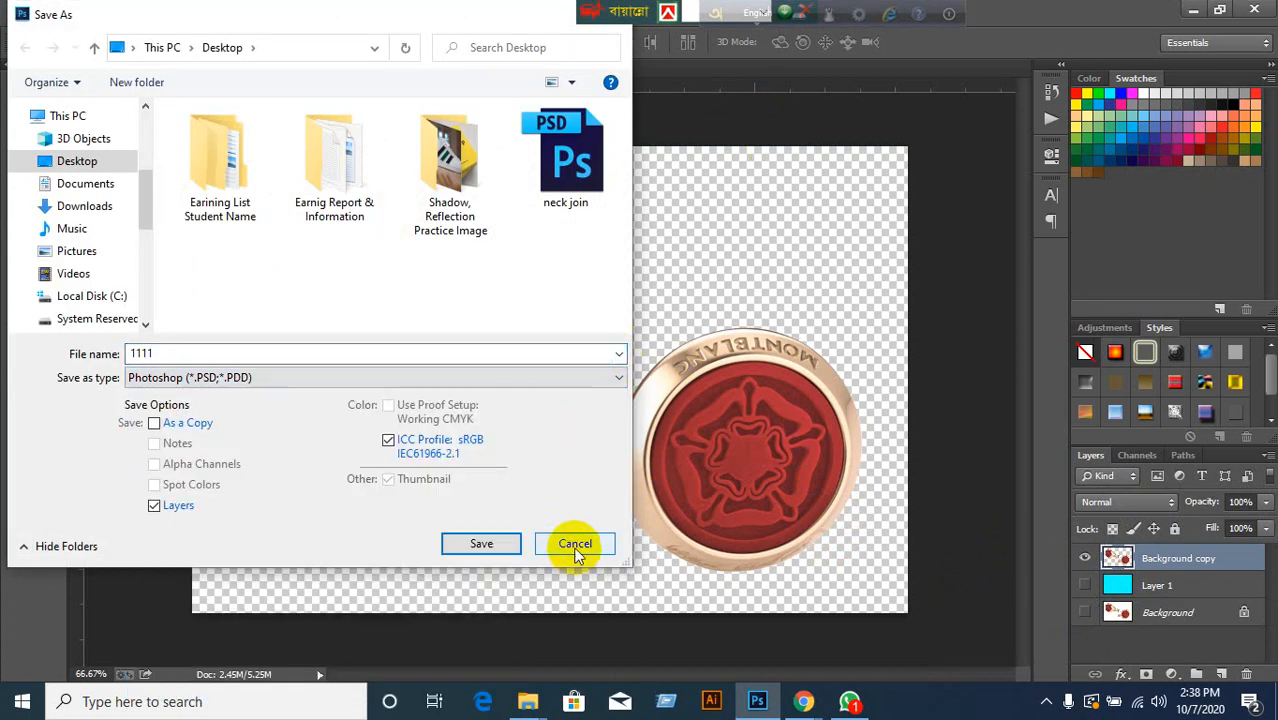
{"action": "left_click", "coordinate": [549, 553]}
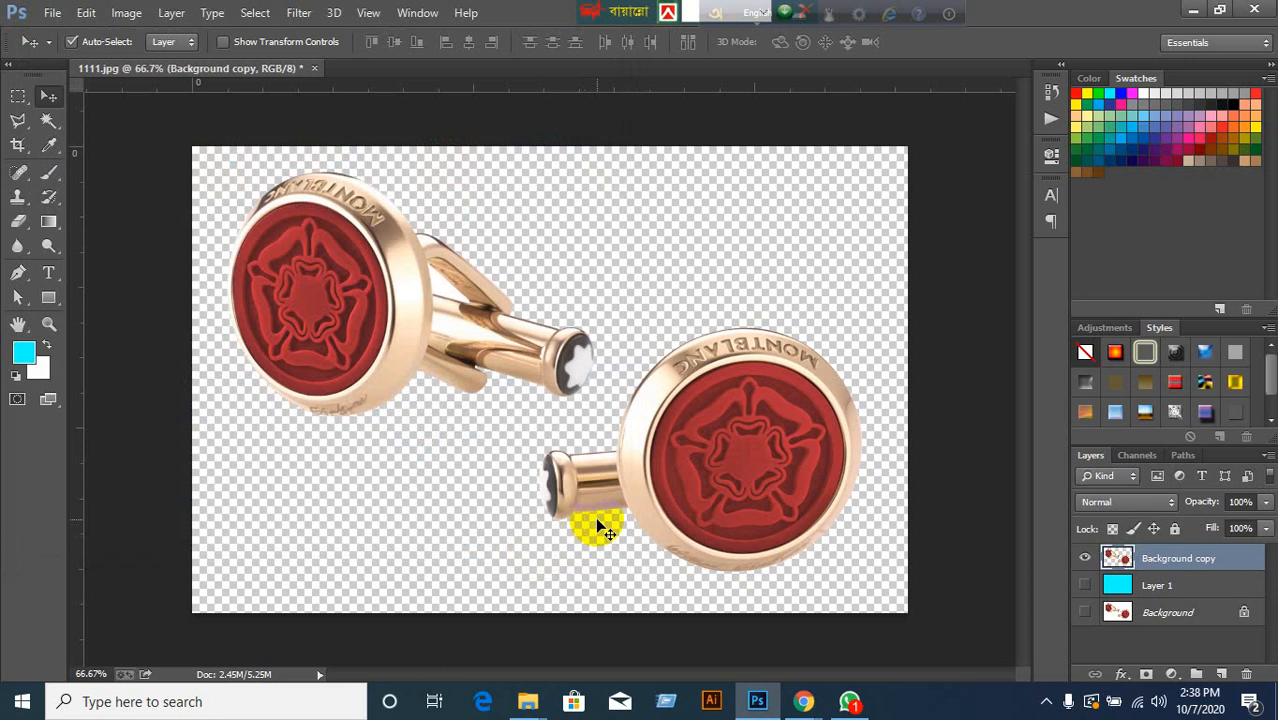
{"action": "left_click", "coordinate": [1085, 586]}
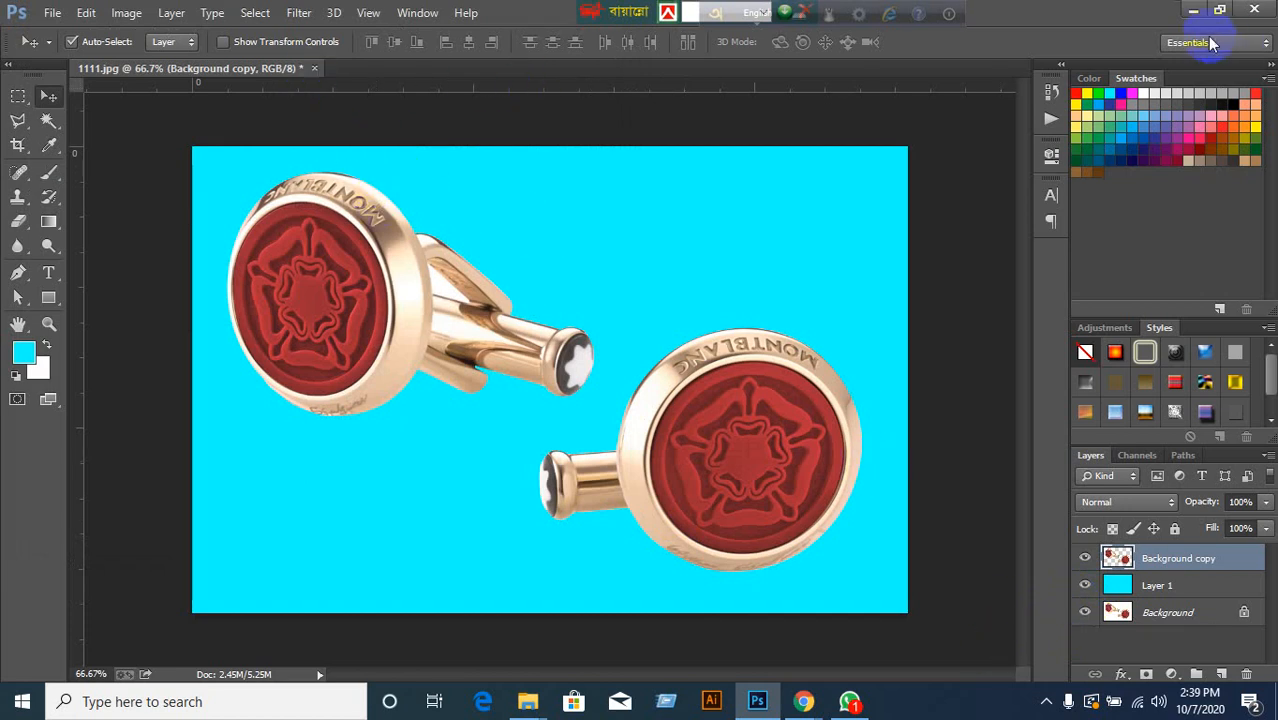
Close 1111.jpg without saving the changes and minimize Photoshop to reveal the desktop.
{"action": "left_click", "coordinate": [314, 68]}
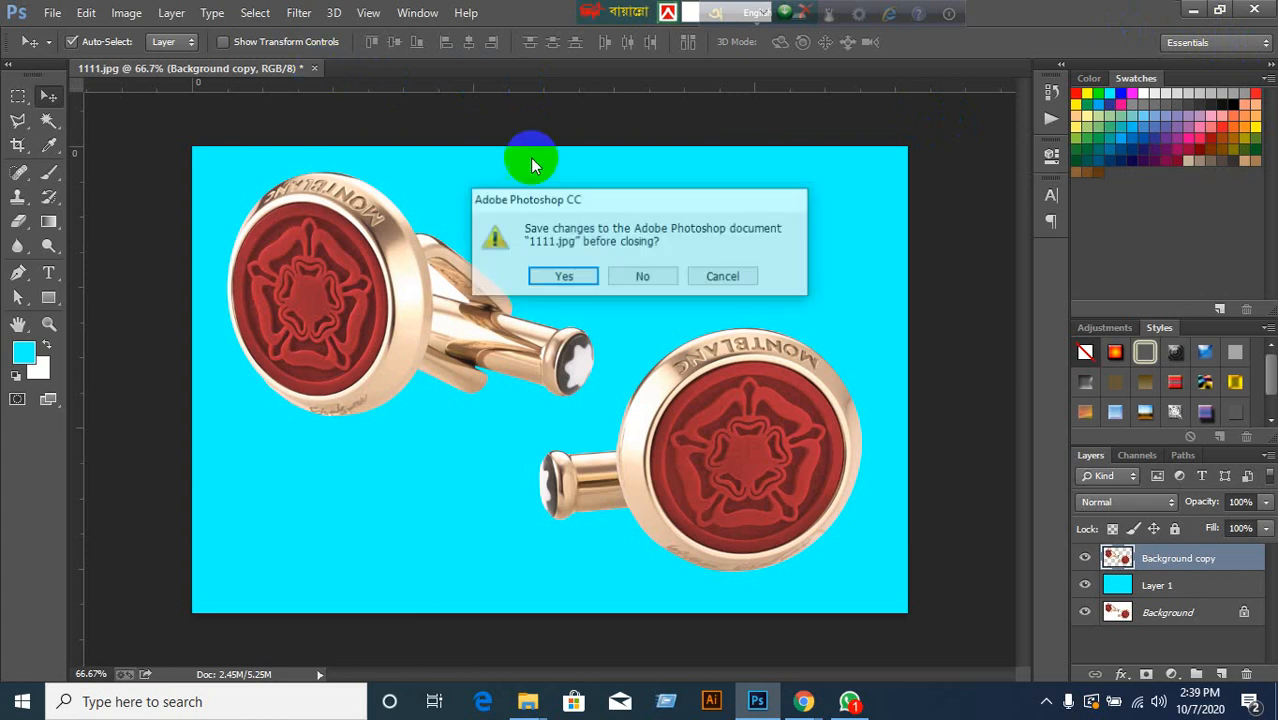
{"action": "left_click", "coordinate": [644, 278]}
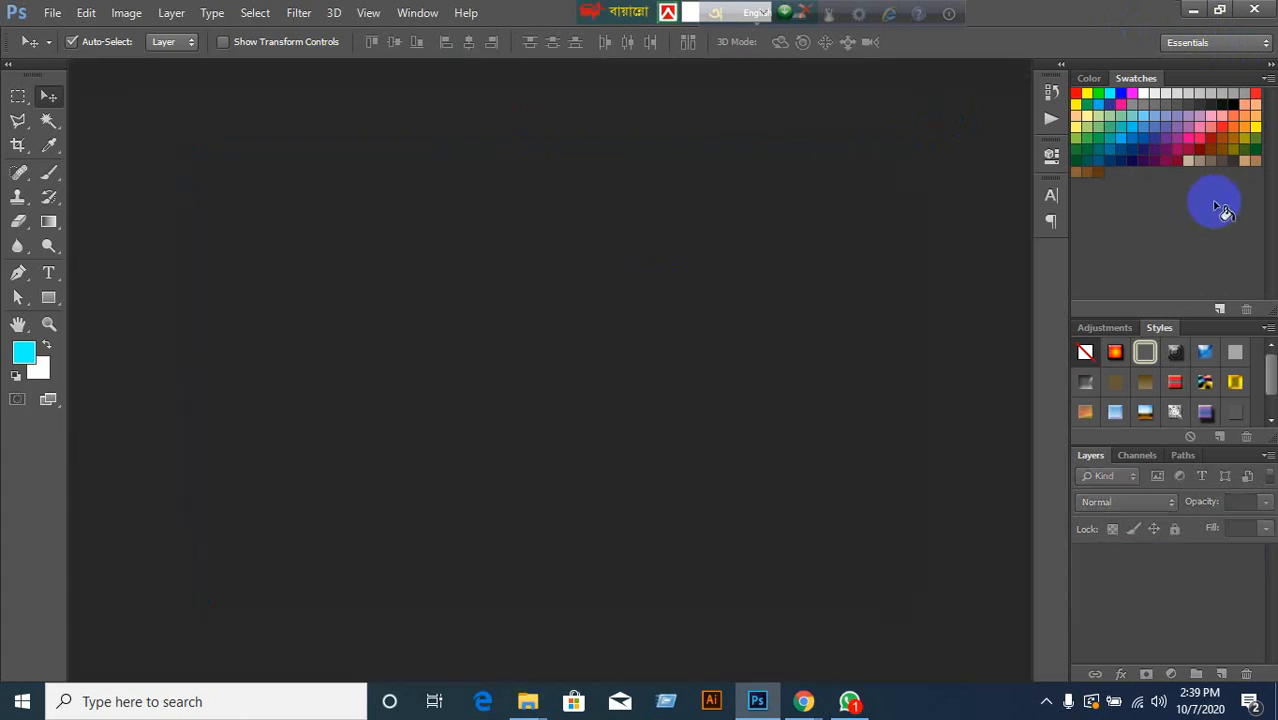
{"action": "left_click", "coordinate": [1193, 10]}
{"action": "left_click", "coordinate": [1171, 16]}
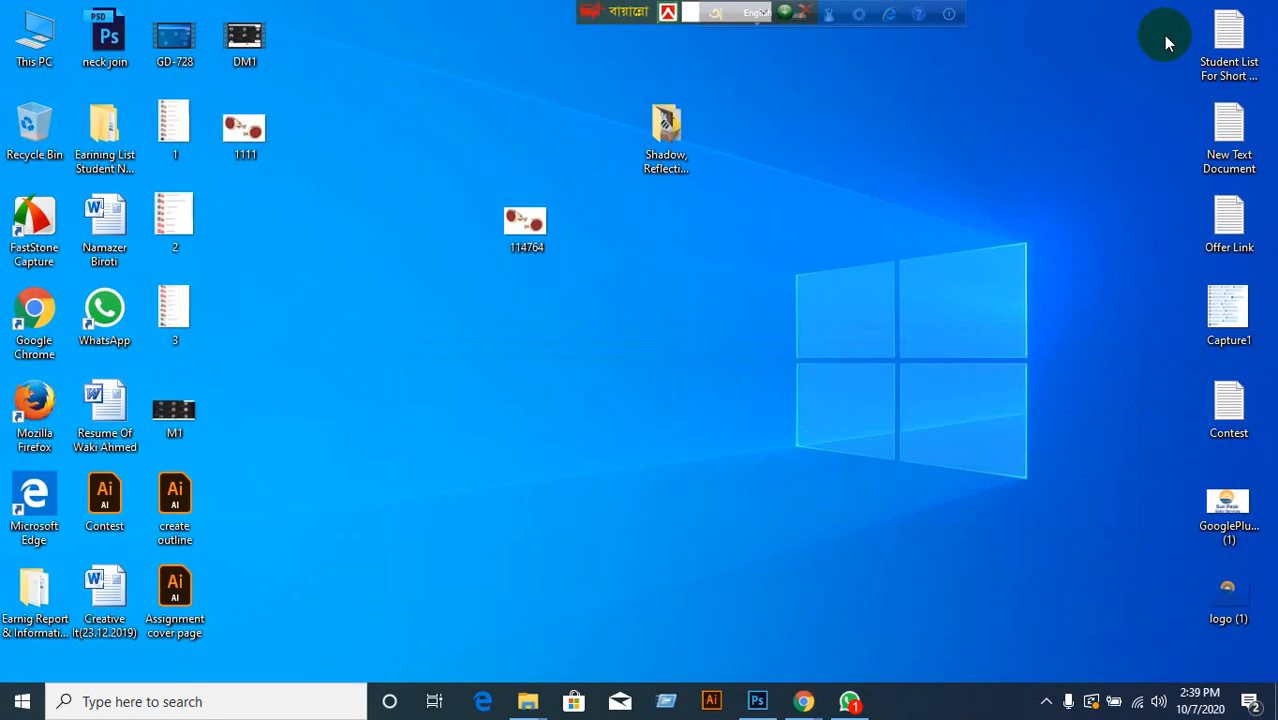
Look through the Shadow, Reflection Practice Image folder on the desktop and close it.
{"action": "double_click", "coordinate": [685, 143]}
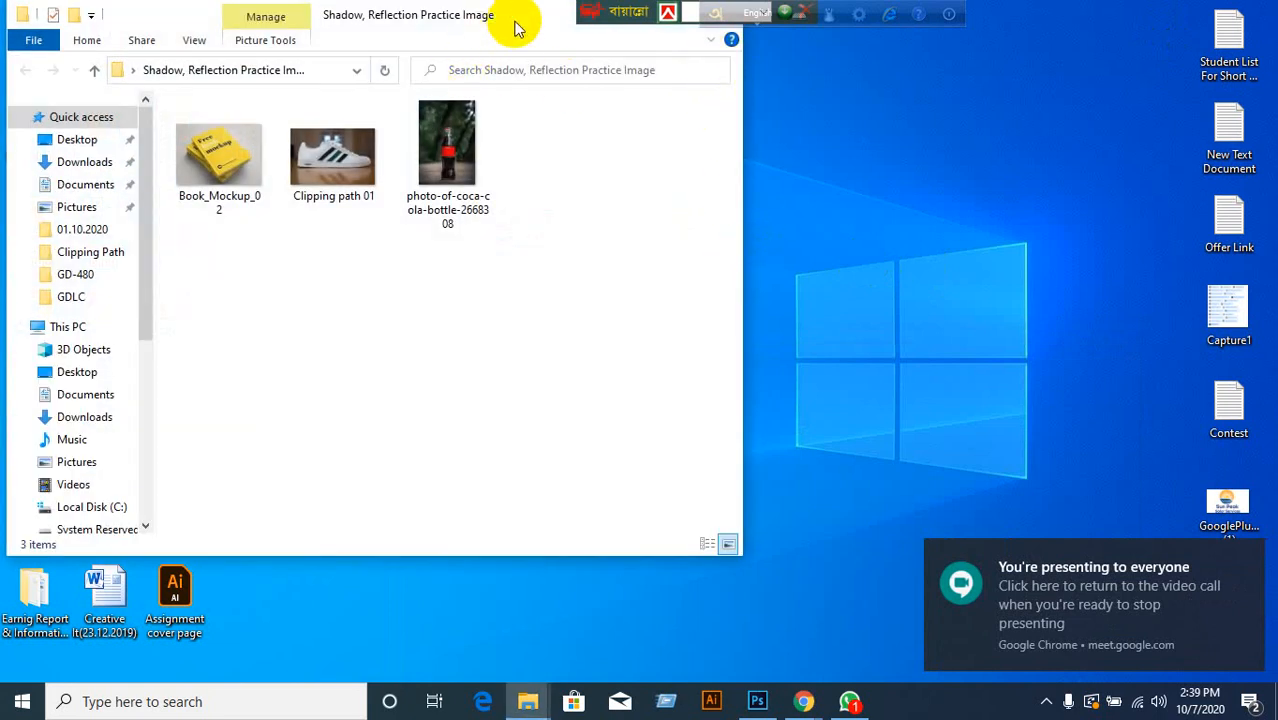
{"action": "left_click_drag", "start_coordinate": [551, 28], "coordinate": [693, 177]}
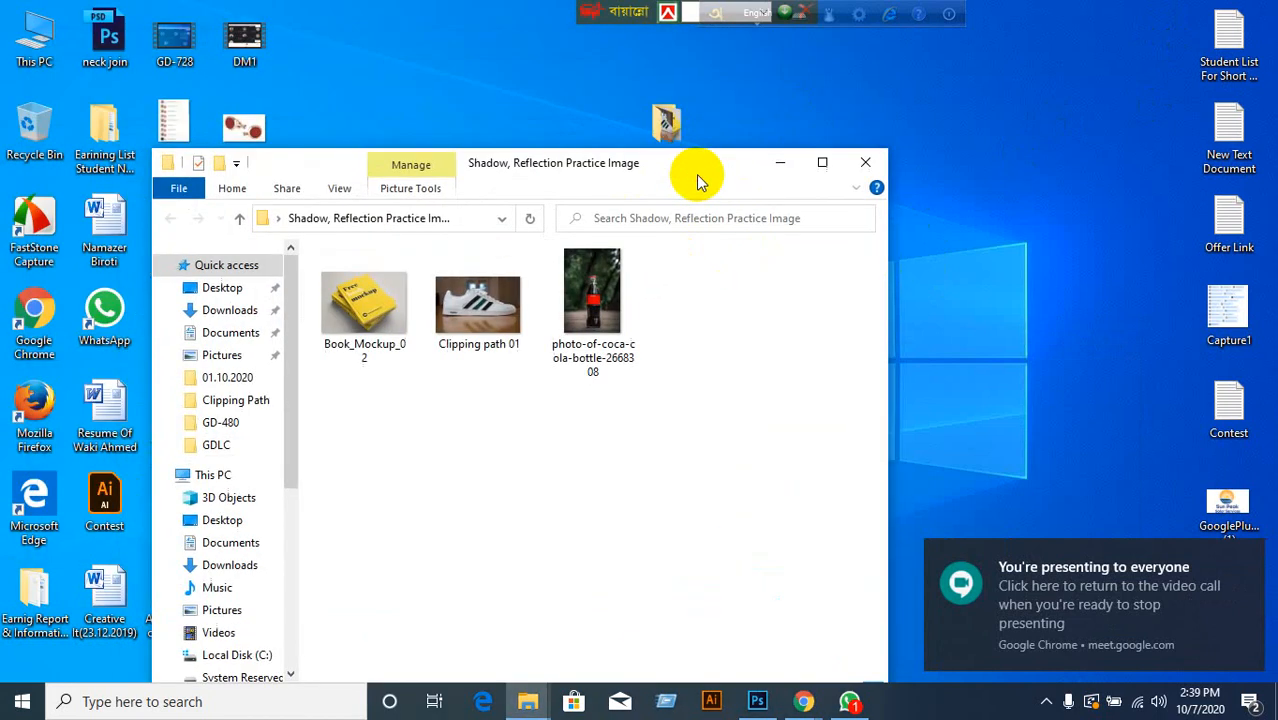
{"action": "left_click", "coordinate": [868, 164]}
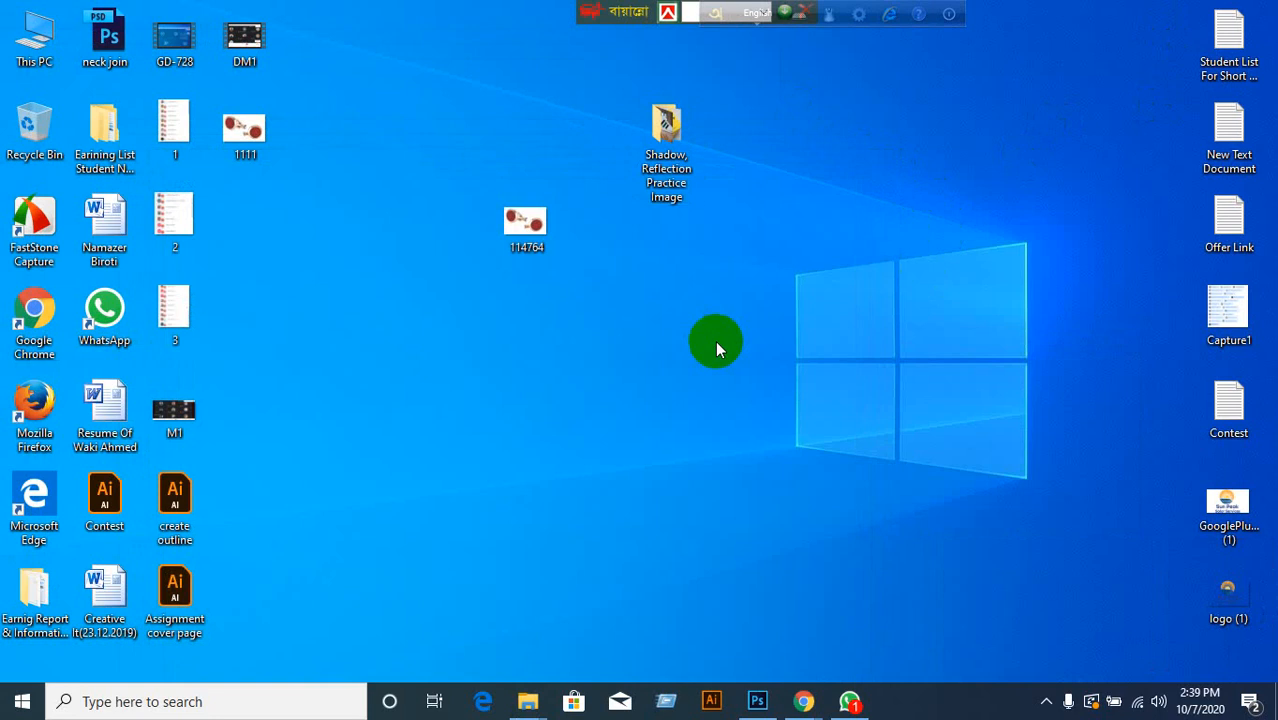
Copy the Clipping path 01 shoe image from the Shadow, Reflection Practice Image folder and close the folder.
{"action": "left_click", "coordinate": [640, 133]}
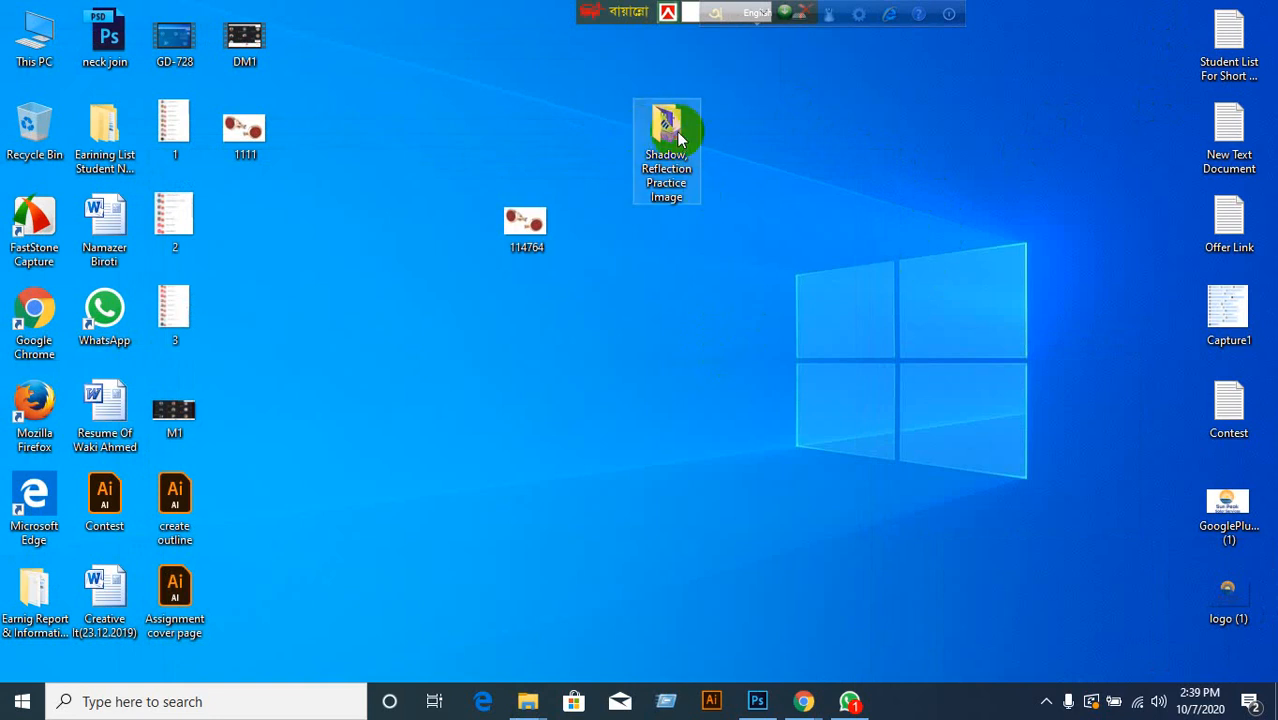
{"action": "double_click", "coordinate": [676, 131]}
{"action": "left_click", "coordinate": [490, 290]}
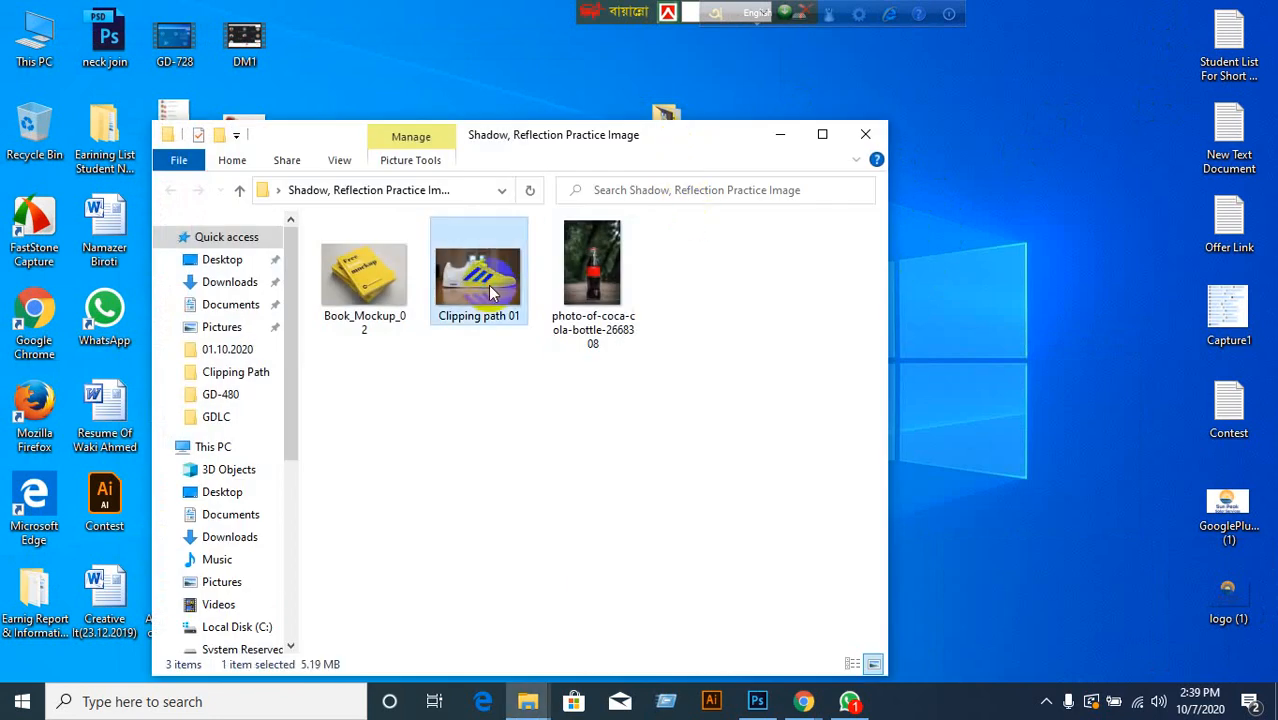
{"action": "right_click", "coordinate": [490, 291]}
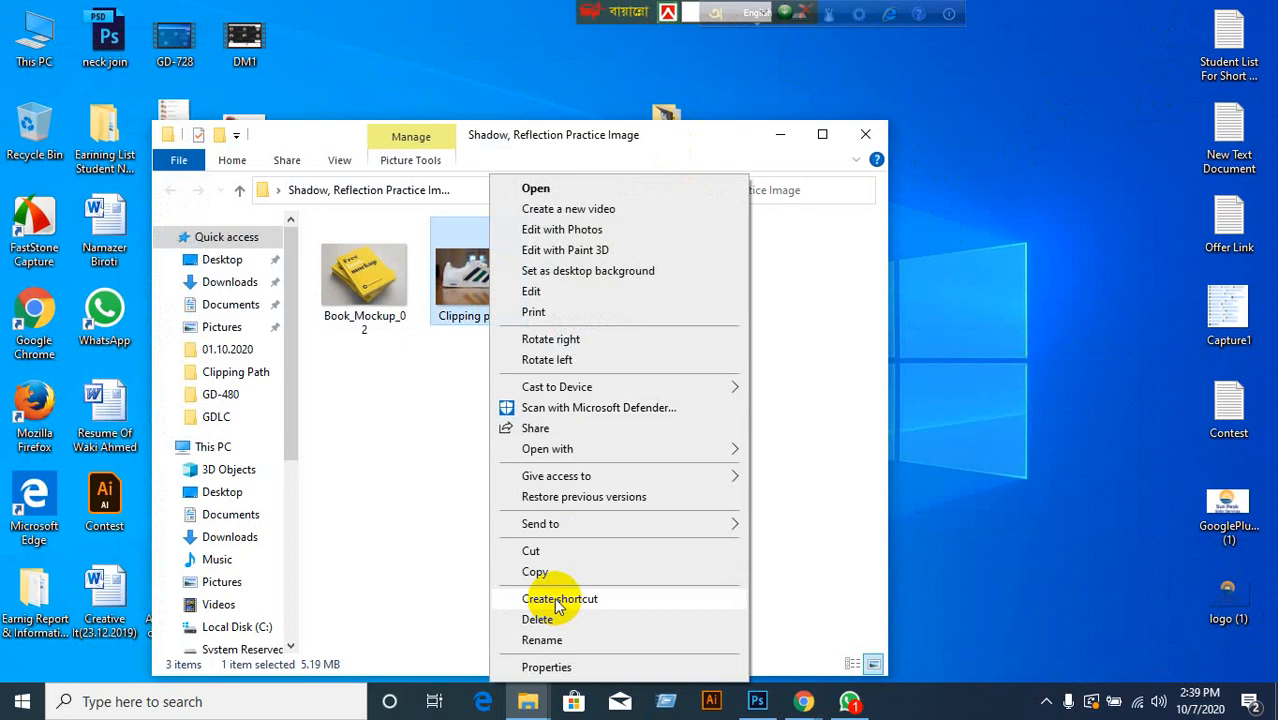
{"action": "left_click", "coordinate": [537, 571]}
{"action": "left_click", "coordinate": [877, 127]}
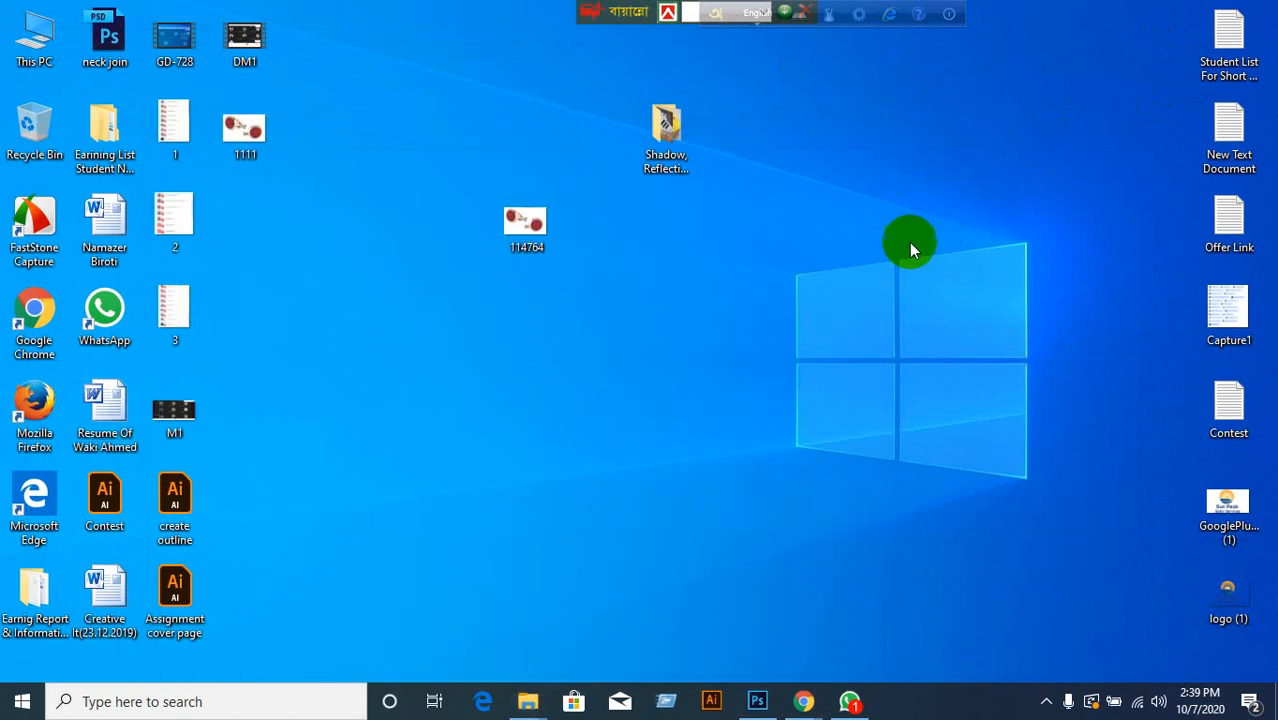
Move the 114764 image aside, paste the Clipping path 01 image onto the desktop and open it in Photoshop.
{"action": "left_click_drag", "start_coordinate": [542, 221], "coordinate": [465, 129]}
{"action": "left_click", "coordinate": [462, 271]}
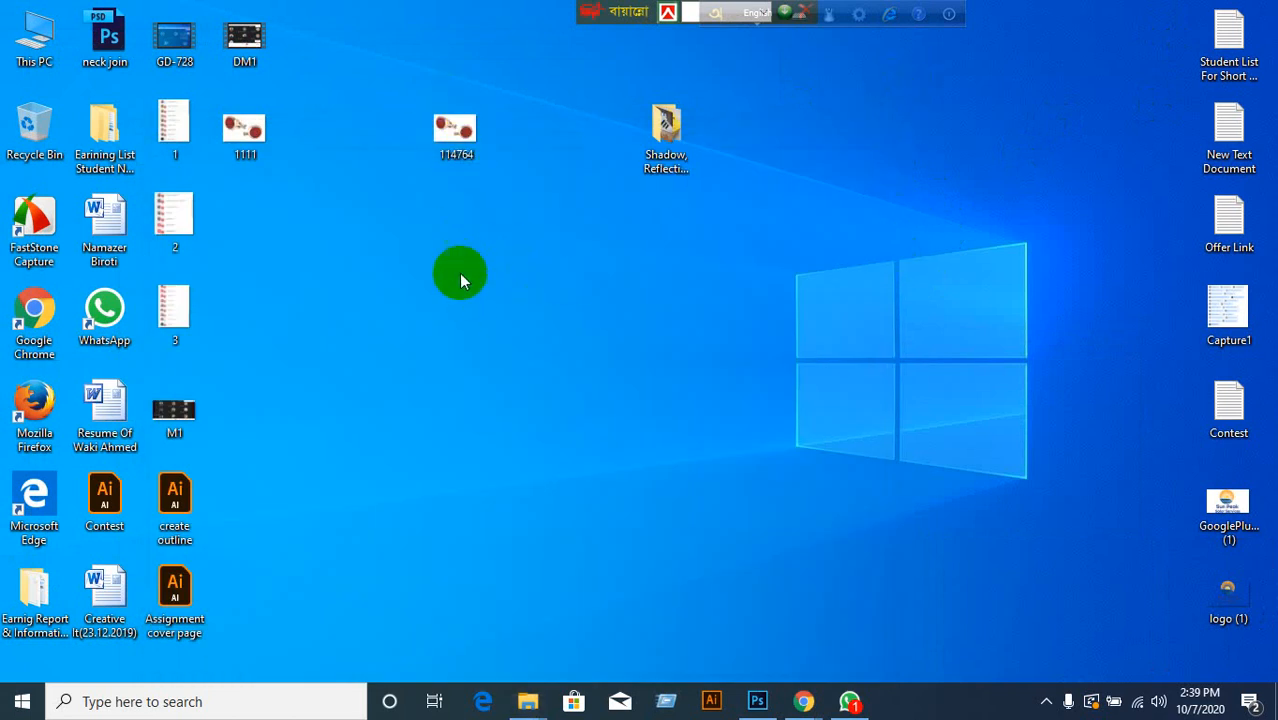
{"action": "right_click", "coordinate": [459, 273]}
{"action": "left_click", "coordinate": [545, 362]}
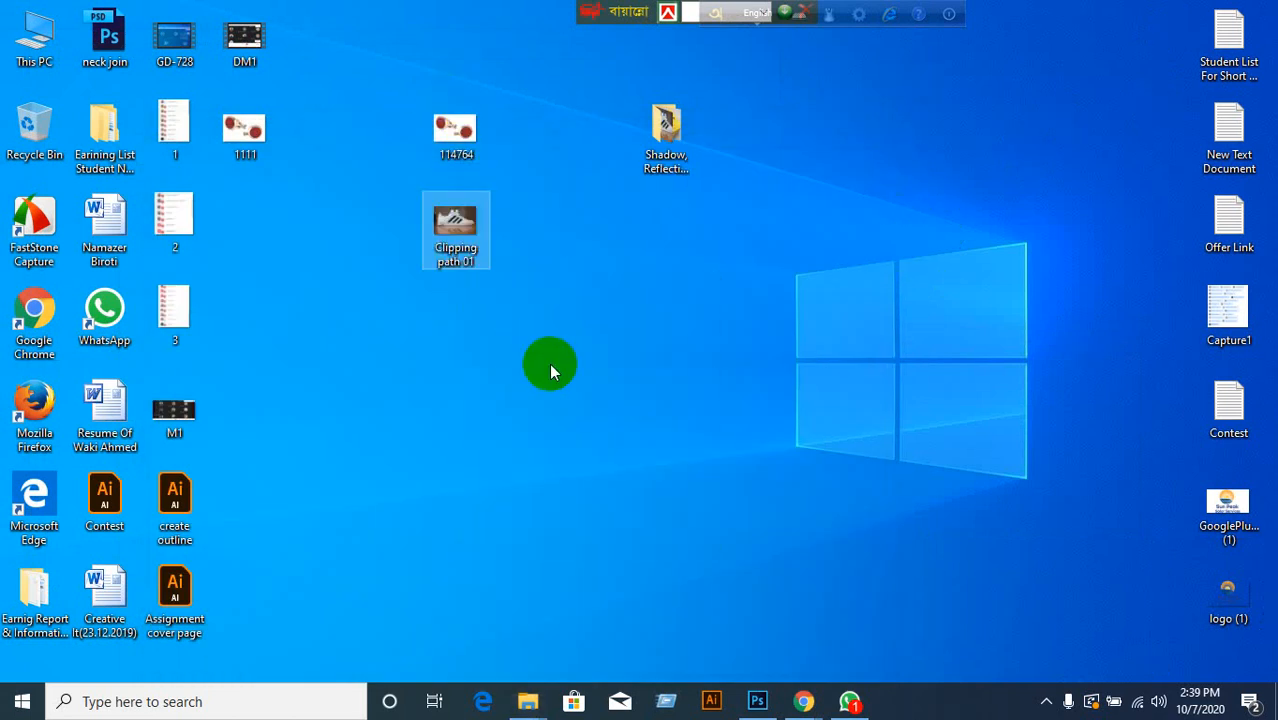
{"action": "left_click_drag", "start_coordinate": [468, 215], "coordinate": [585, 150]}
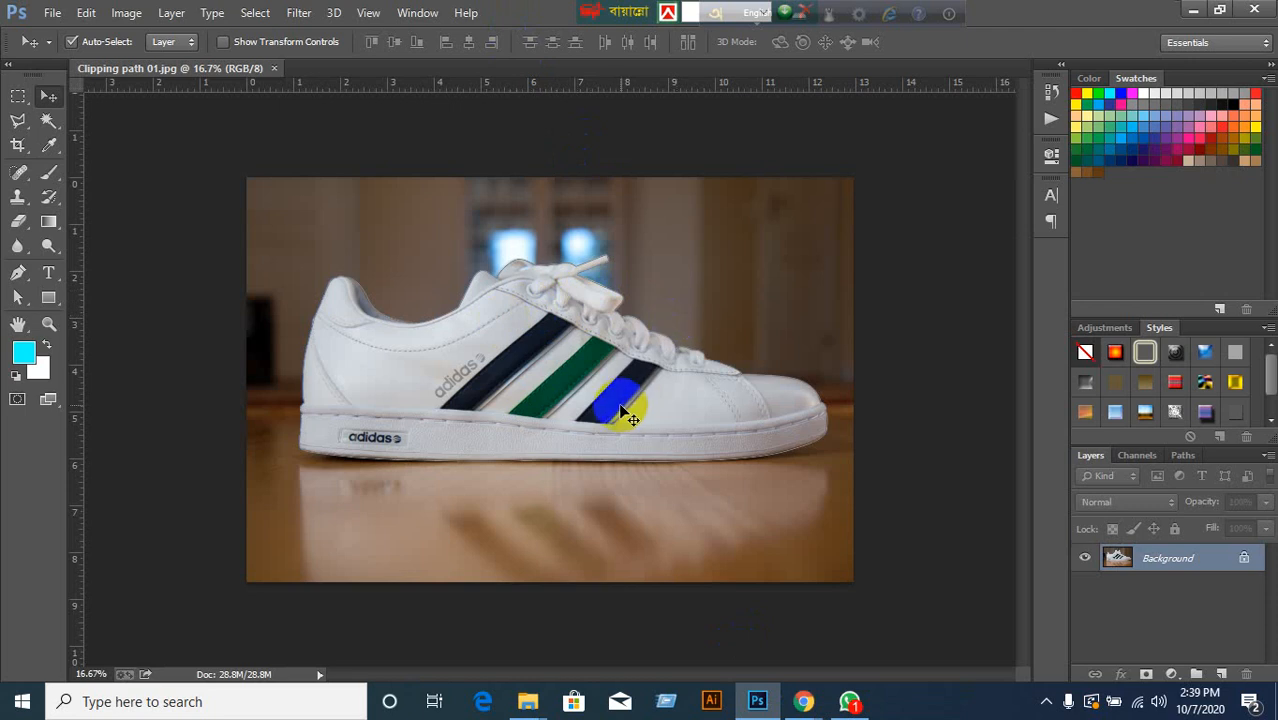
Examine the existing Work Path around the shoe by selecting all its anchor points with the Direct Selection tool.
{"action": "left_click", "coordinate": [1183, 455]}
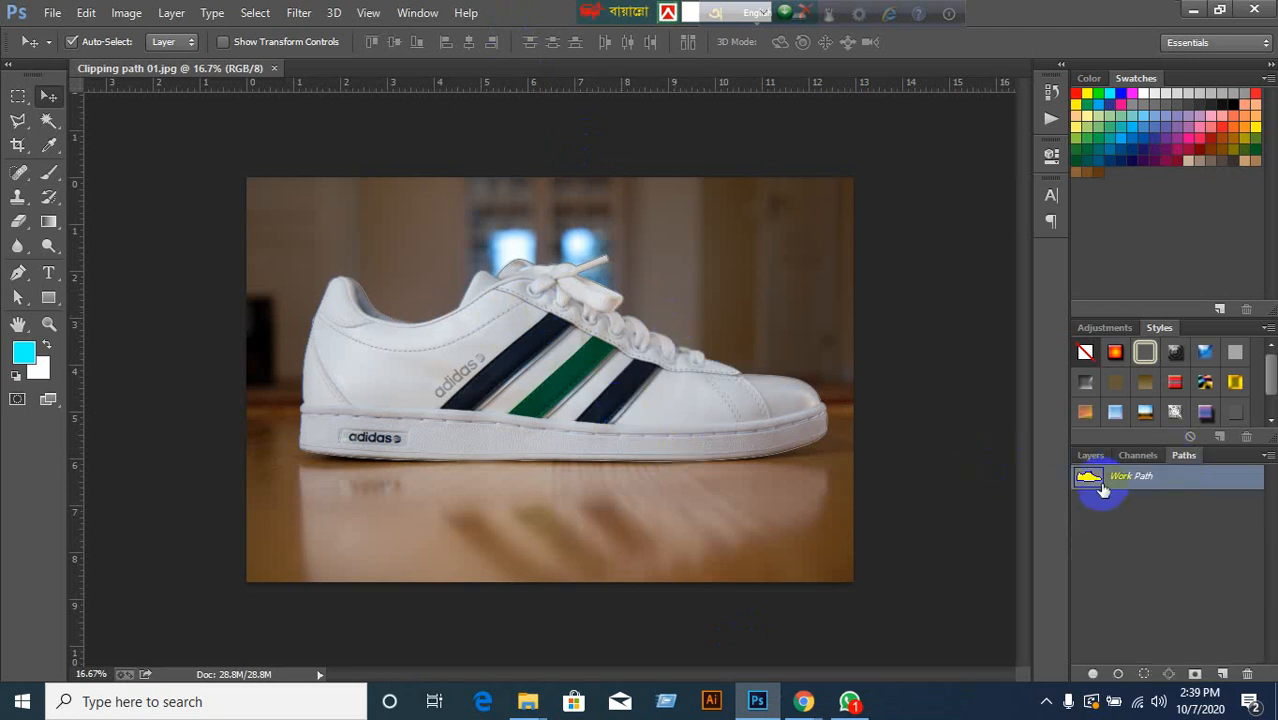
{"action": "left_click", "coordinate": [18, 295]}
{"action": "left_click_drag", "start_coordinate": [232, 214], "coordinate": [877, 531]}
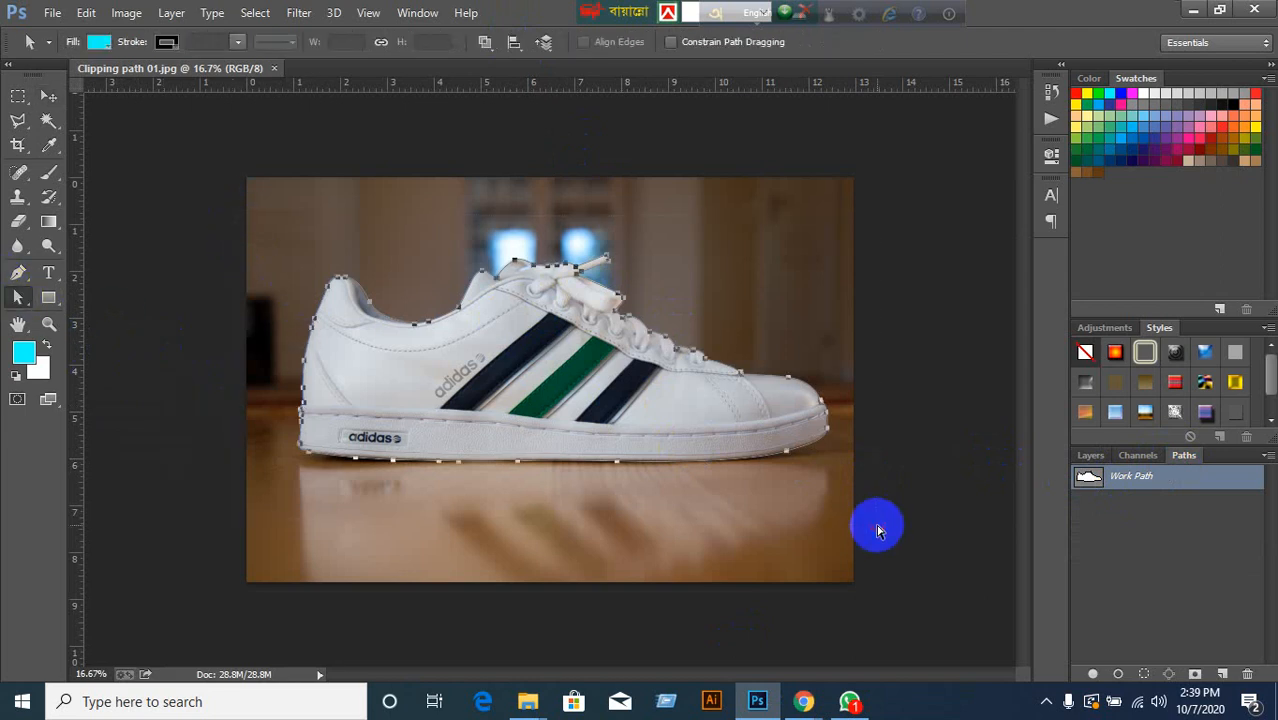
{"action": "scroll", "coordinate": [786, 470], "scroll_direction": "up", "scroll_amount": 5}
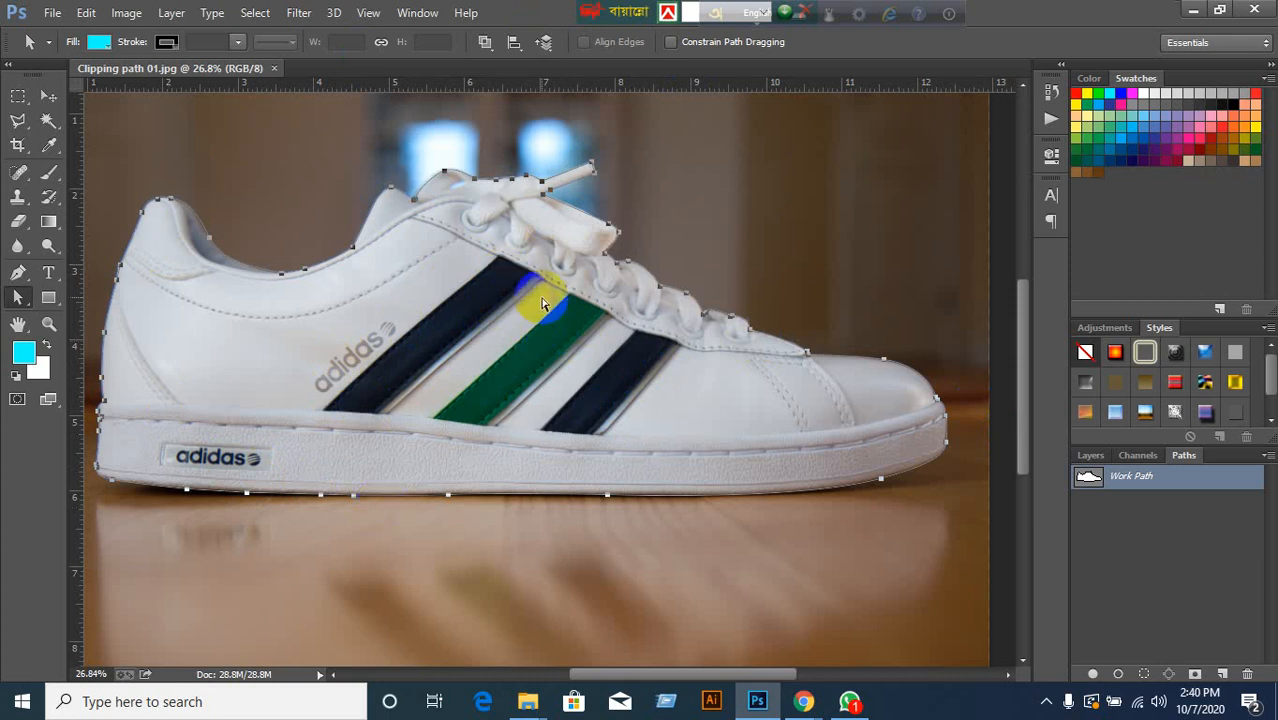
{"action": "scroll", "coordinate": [556, 270], "scroll_direction": "up", "scroll_amount": 3}
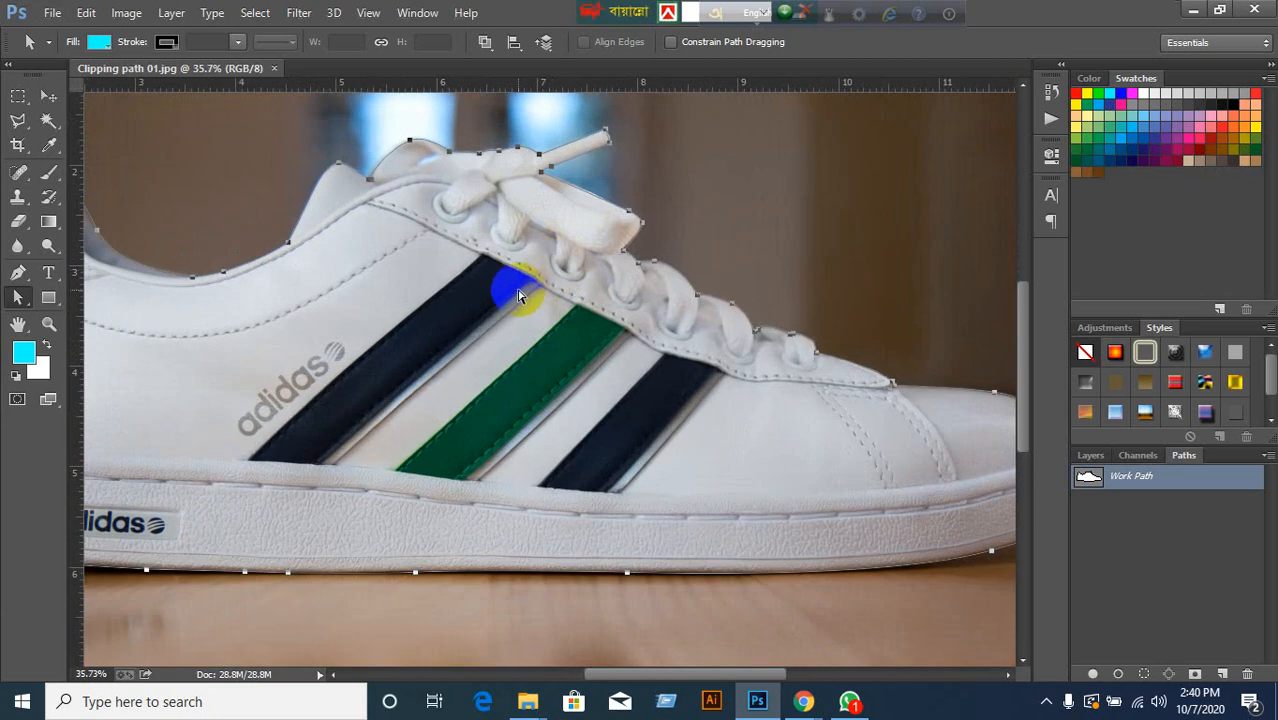
{"action": "scroll", "coordinate": [518, 295], "scroll_direction": "up", "scroll_amount": 1}
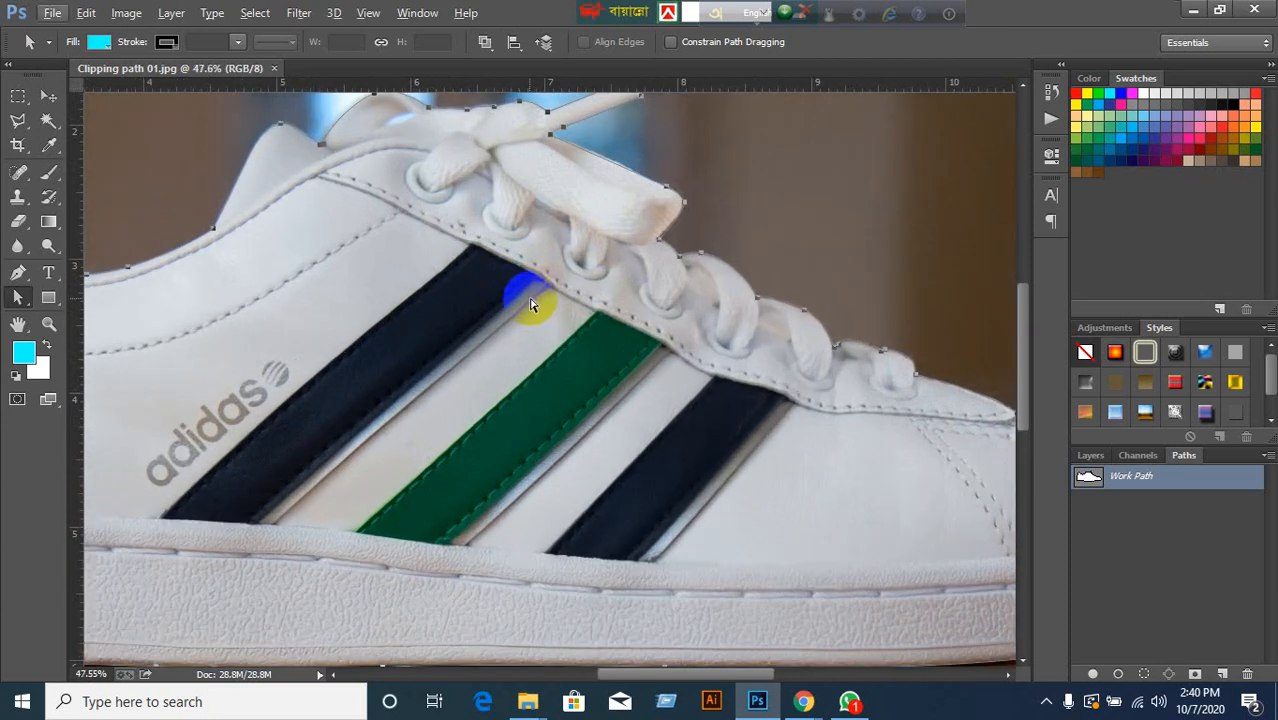
Switch to the Pen tool and save the shoe's Work Path as Path 1.
{"action": "left_click", "coordinate": [18, 272]}
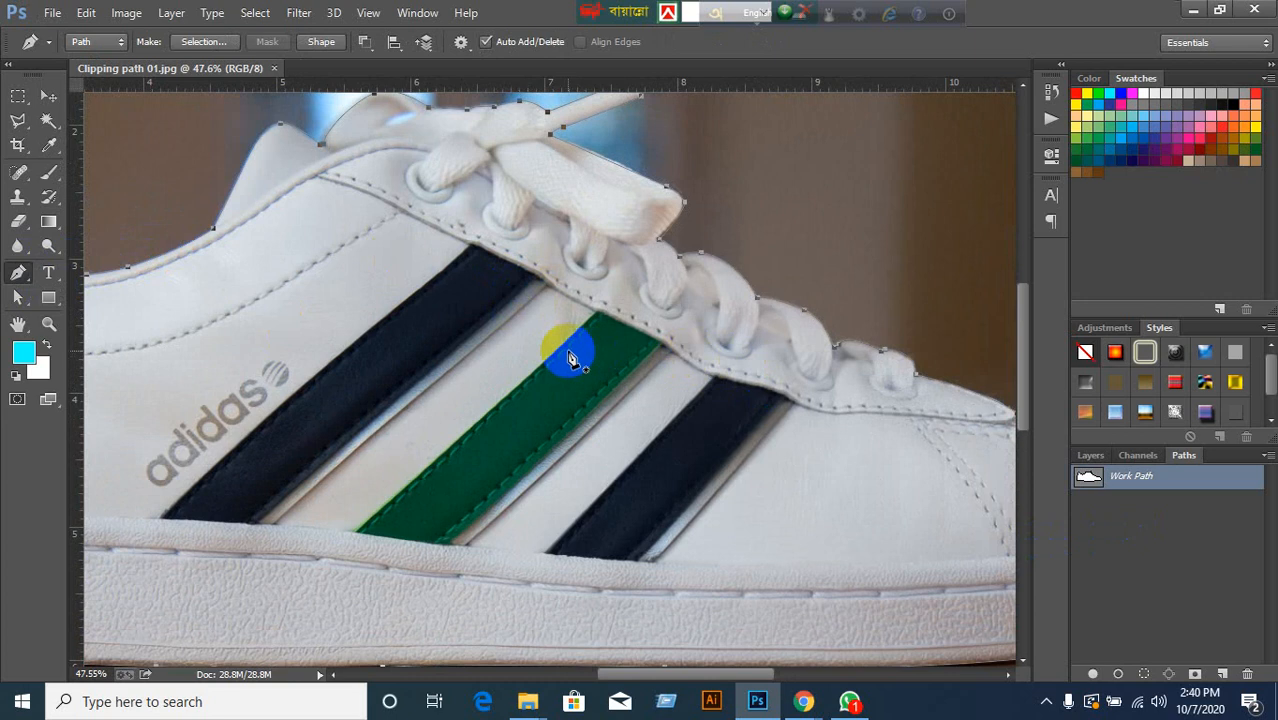
{"action": "double_click", "coordinate": [1133, 480]}
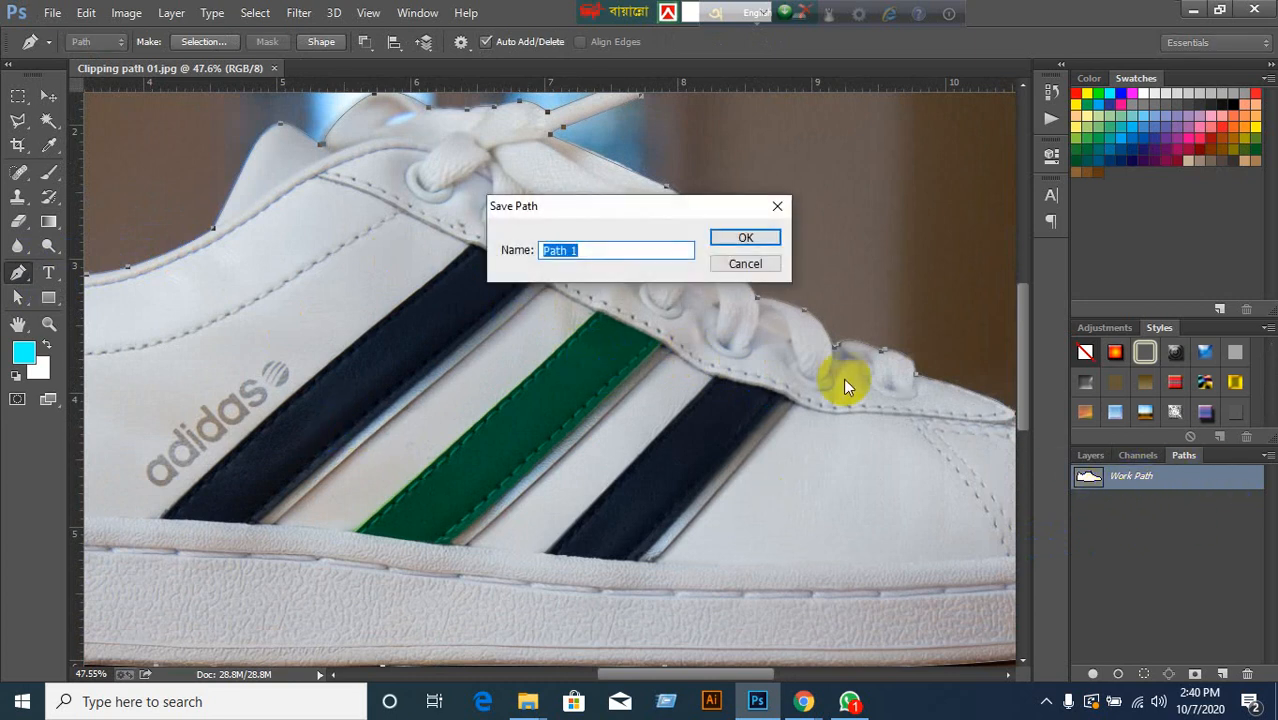
{"action": "left_click", "coordinate": [746, 237]}
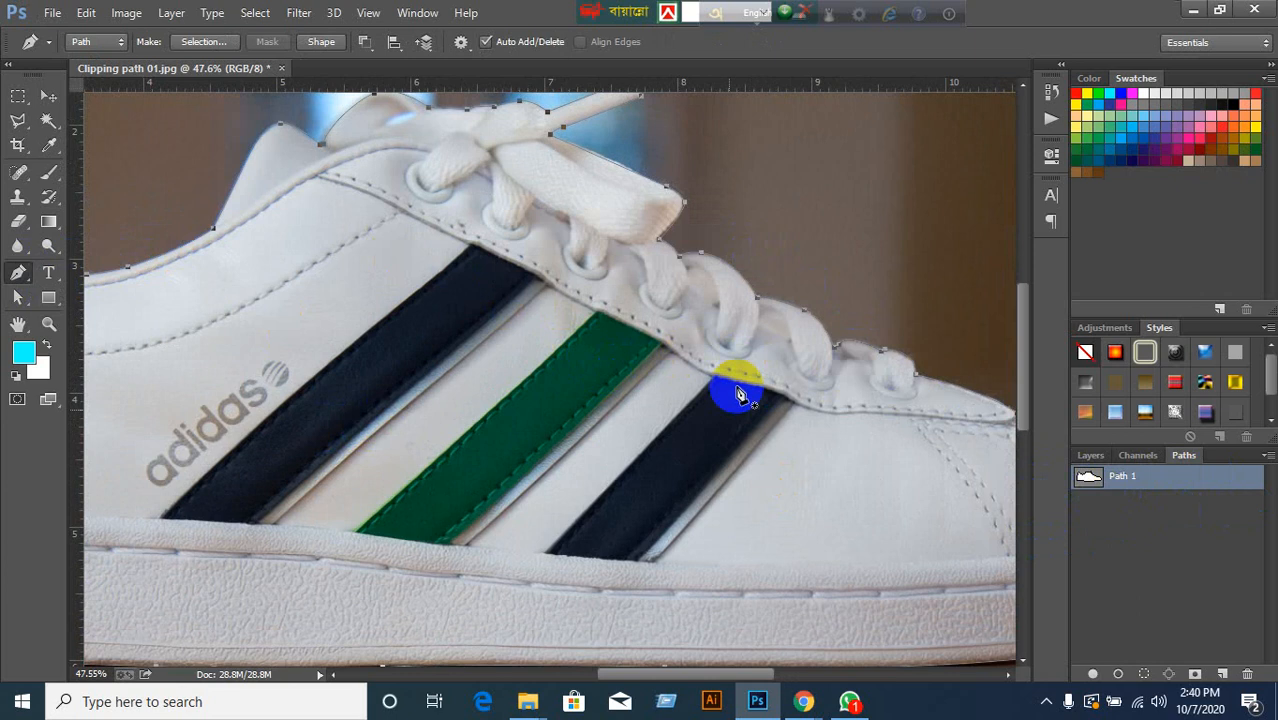
Start a Pen path at the first navy stripe's corner below the laces and trace its right edge with a smooth anchor partway down.
{"action": "scroll", "coordinate": [500, 250], "scroll_direction": "up", "scroll_amount": 6}
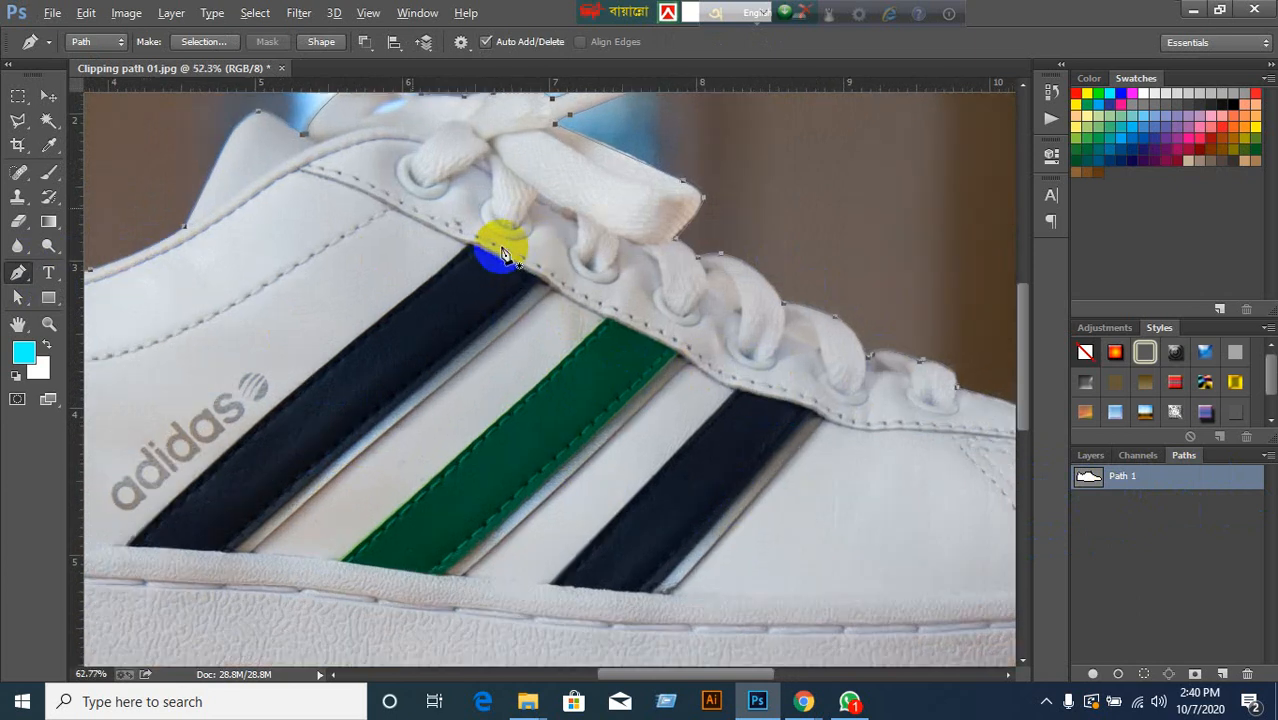
{"action": "scroll", "coordinate": [503, 254], "scroll_direction": "up", "scroll_amount": 12}
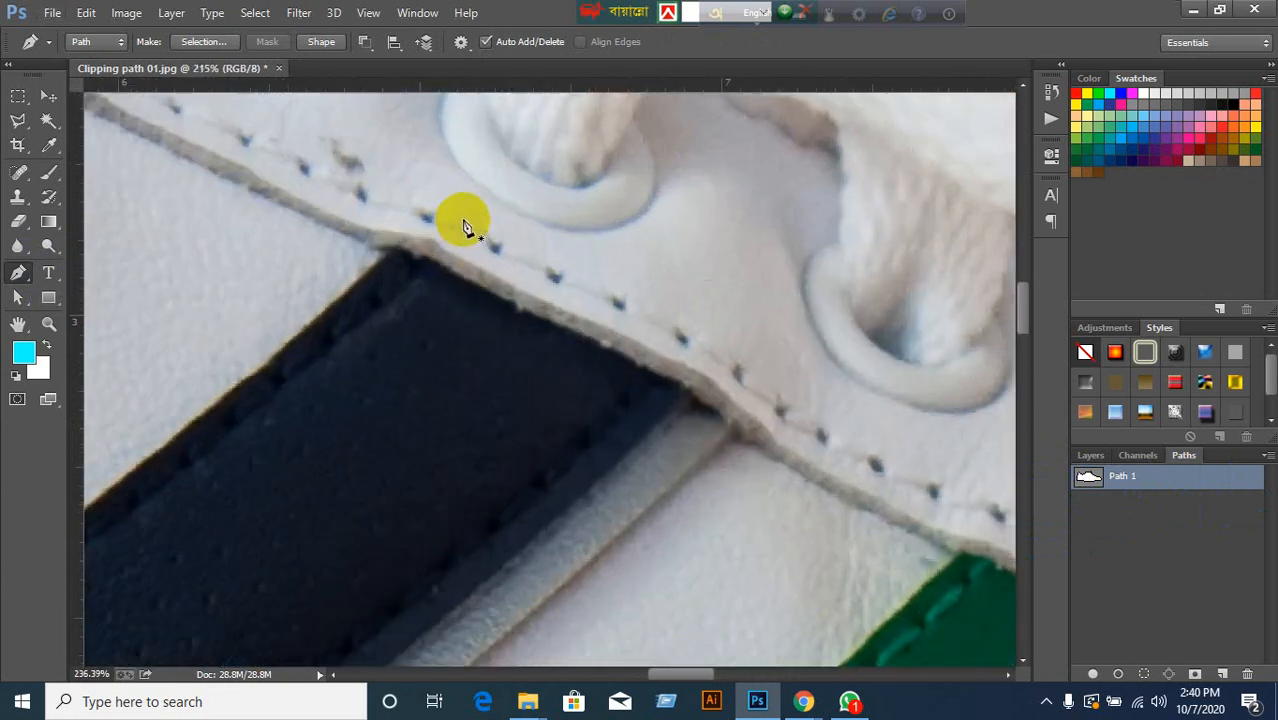
{"action": "scroll", "coordinate": [466, 228], "scroll_direction": "up", "scroll_amount": 3}
{"action": "scroll", "coordinate": [466, 228], "scroll_direction": "down", "scroll_amount": 2}
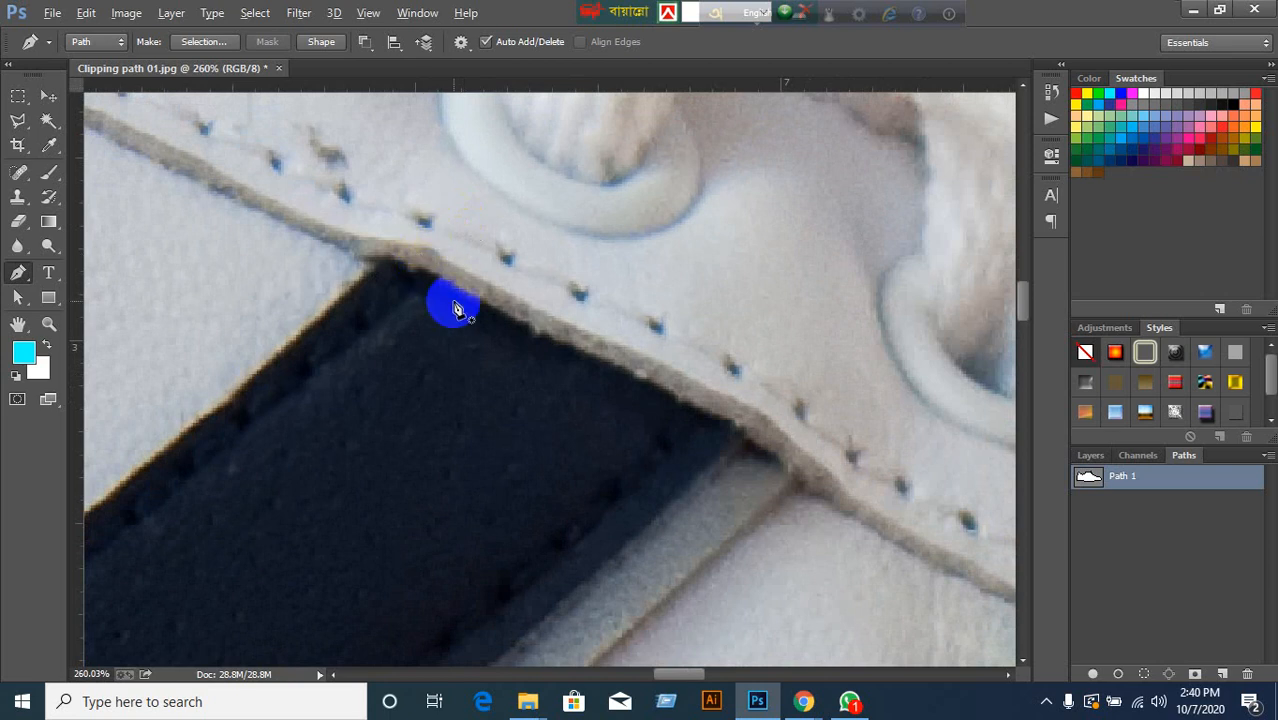
{"action": "scroll", "coordinate": [451, 300], "scroll_direction": "up", "scroll_amount": 2}
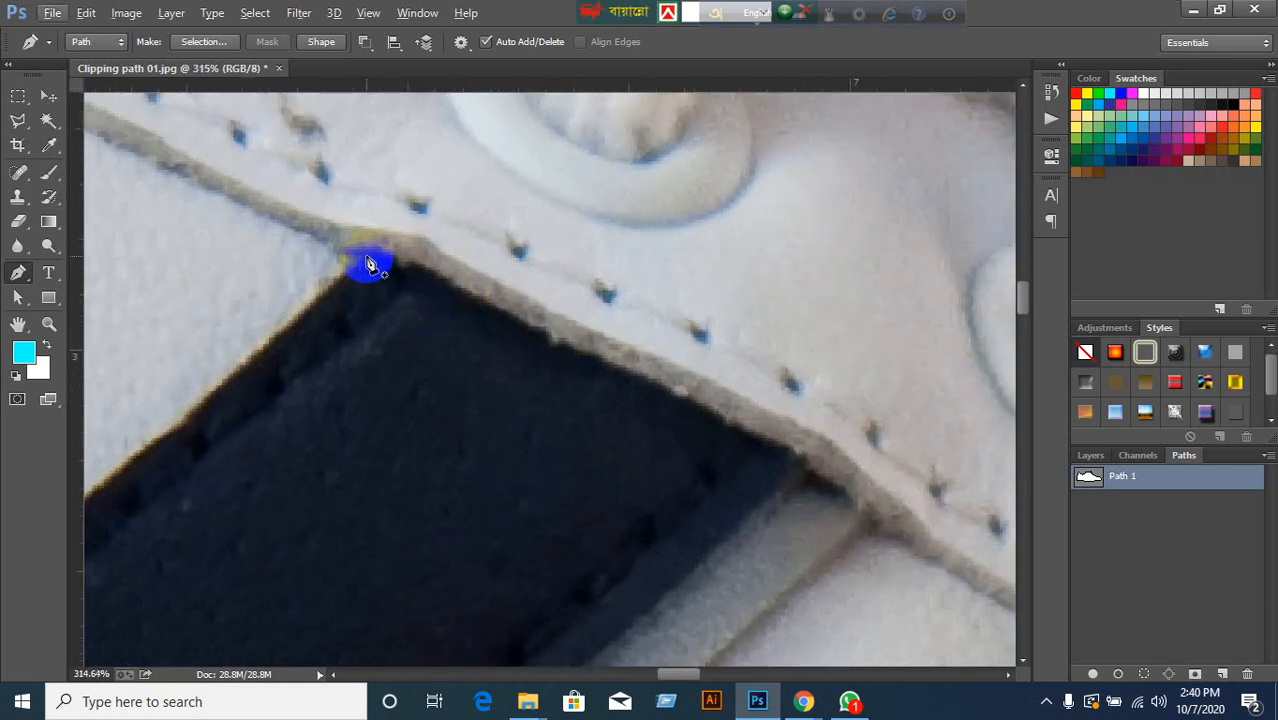
{"action": "left_click_drag", "start_coordinate": [728, 507], "coordinate": [841, 159]}
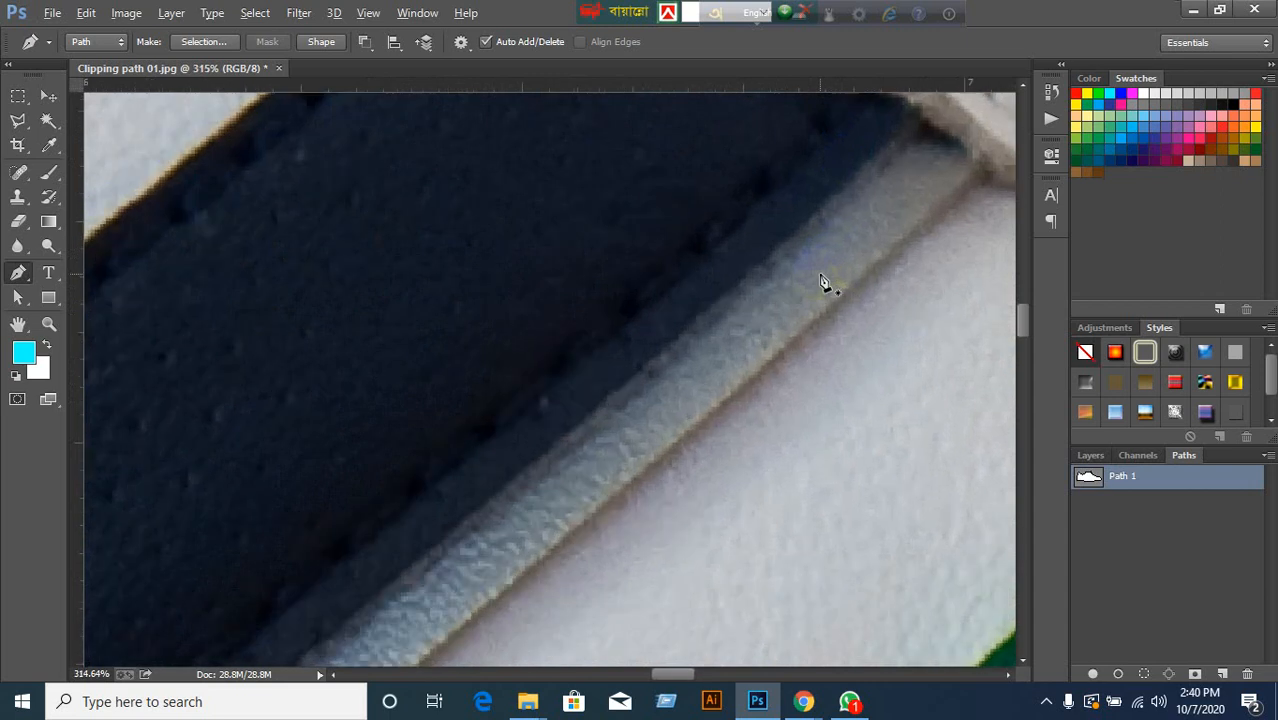
{"action": "left_click_drag", "start_coordinate": [702, 228], "coordinate": [808, 215]}
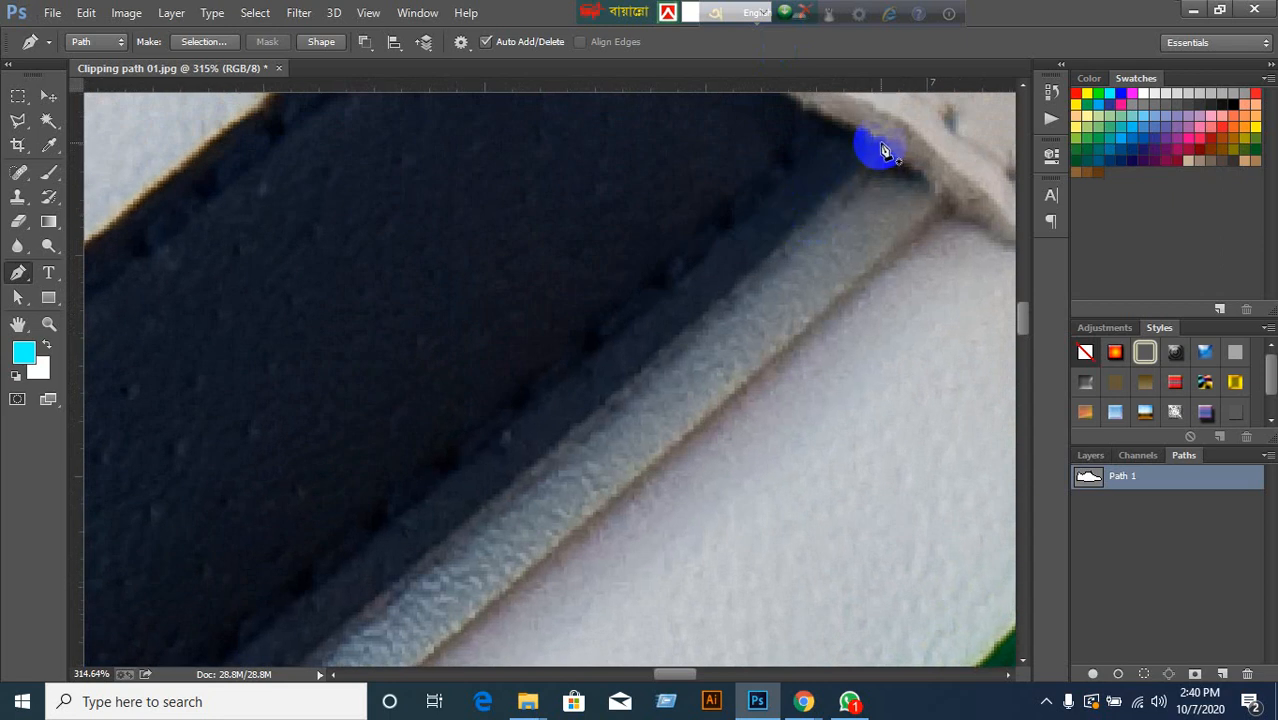
{"action": "left_click", "coordinate": [390, 599]}
{"action": "left_click_drag", "start_coordinate": [385, 593], "coordinate": [690, 324]}
{"action": "scroll", "coordinate": [489, 490], "scroll_direction": "down", "scroll_amount": 5}
{"action": "scroll", "coordinate": [682, 380], "scroll_direction": "down", "scroll_amount": 3}
{"action": "left_click", "coordinate": [419, 580]}
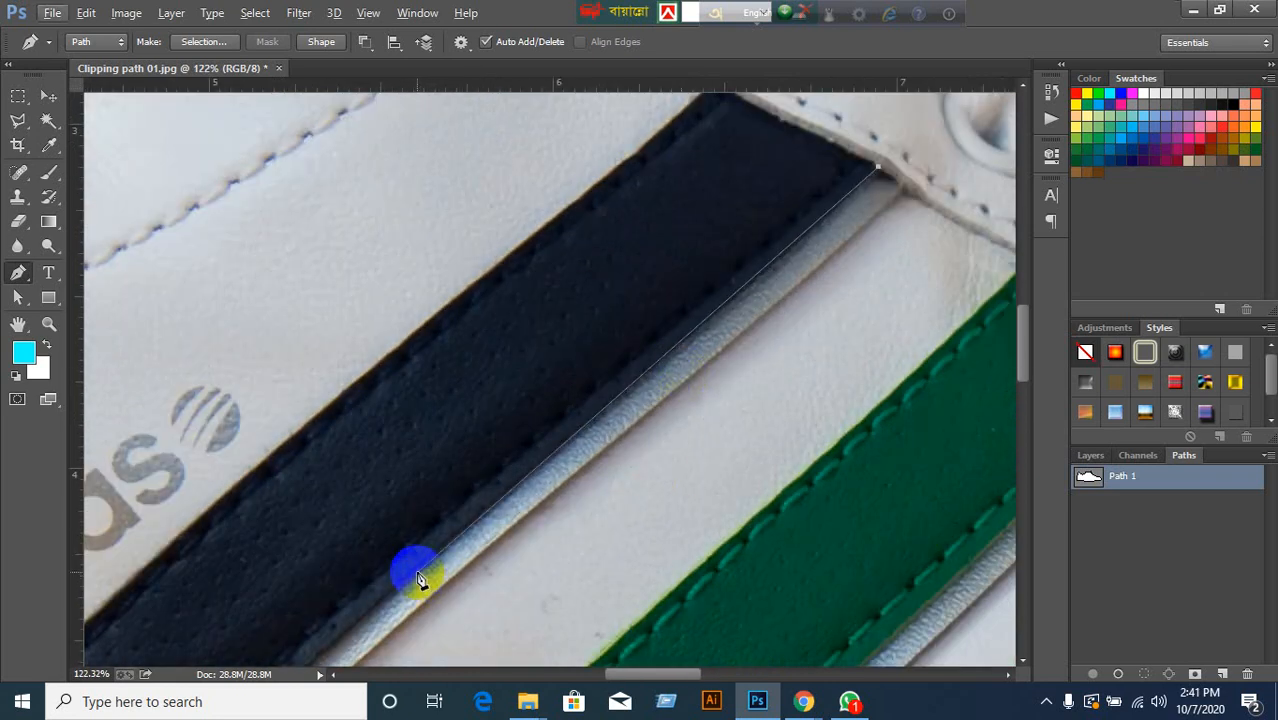
{"action": "left_click_drag", "start_coordinate": [419, 580], "coordinate": [391, 605]}
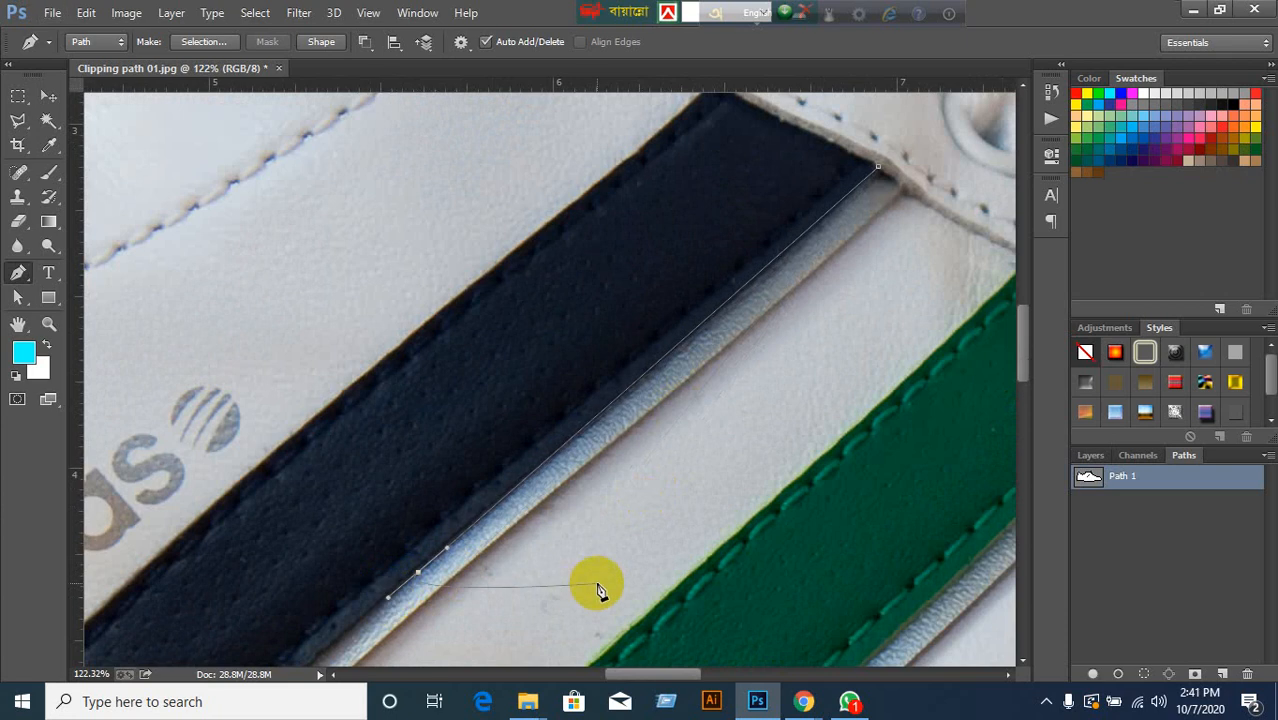
Continue the path down the navy stripe's right edge to the sole and across its base to the lower-left corner.
{"action": "scroll", "coordinate": [593, 585], "scroll_direction": "down", "scroll_amount": 2}
{"action": "left_click_drag", "start_coordinate": [579, 582], "coordinate": [810, 258]}
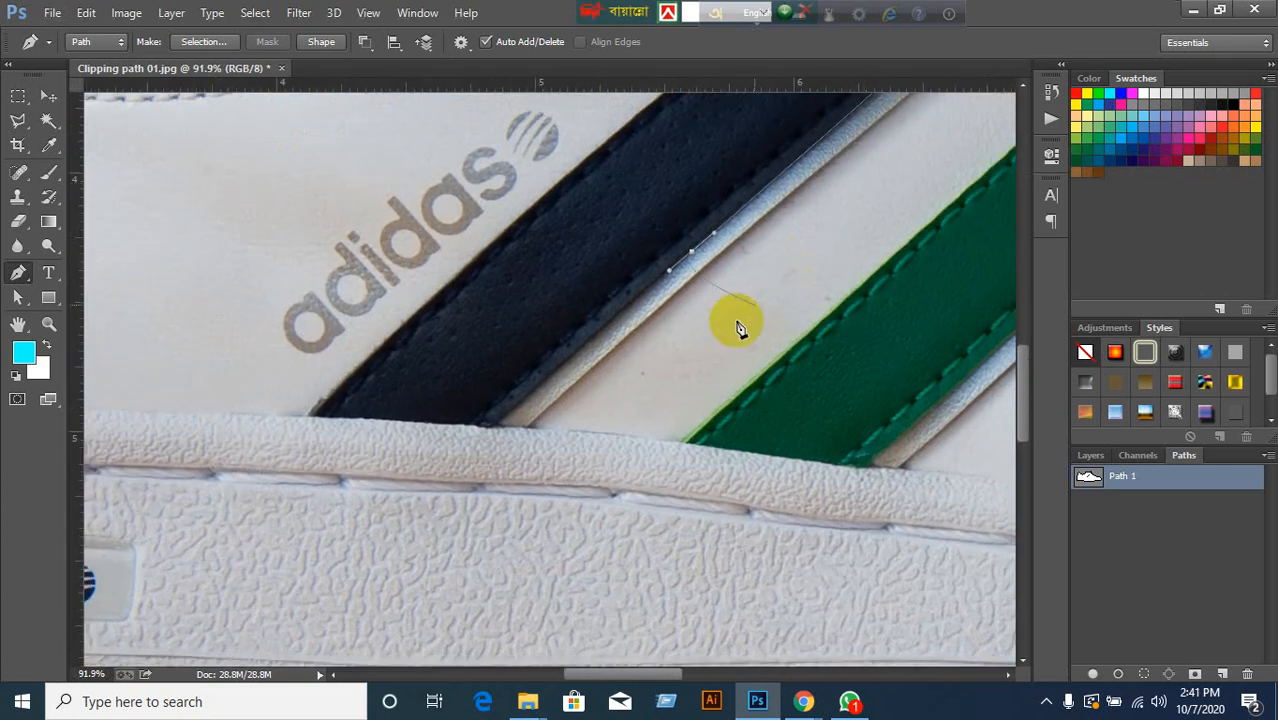
{"action": "scroll", "coordinate": [610, 360], "scroll_direction": "up", "scroll_amount": 1}
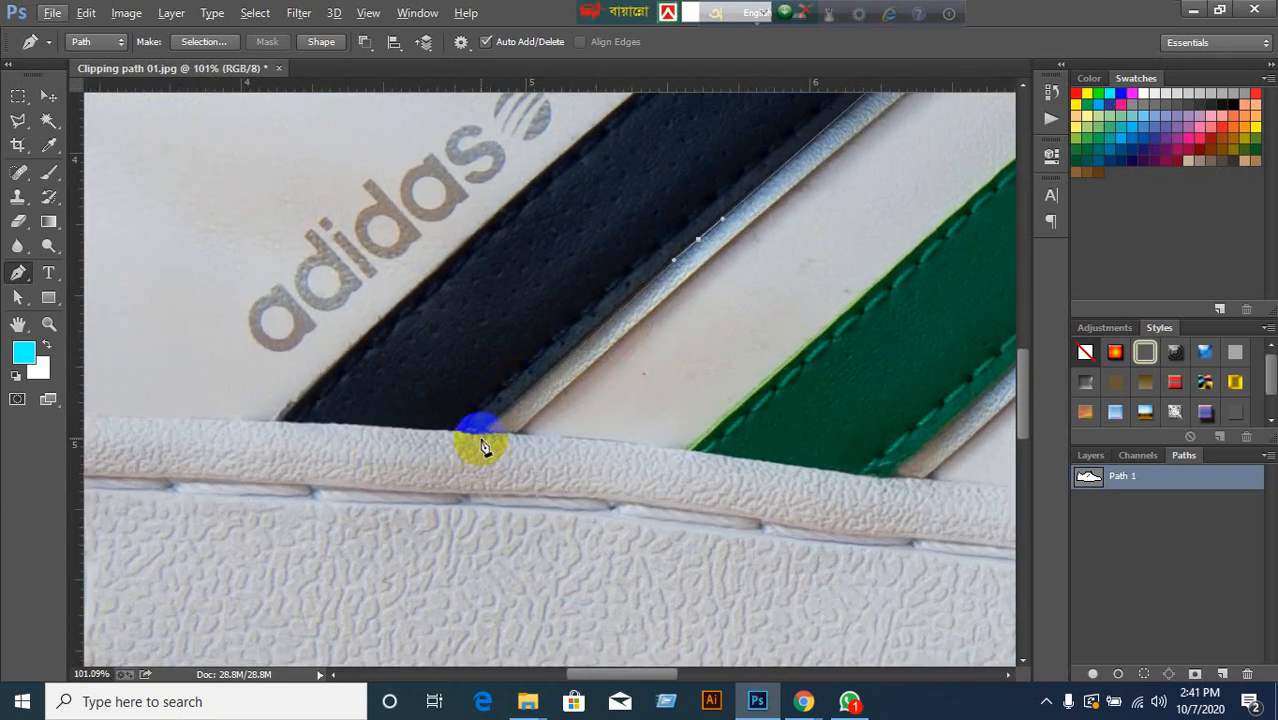
{"action": "left_click_drag", "start_coordinate": [482, 447], "coordinate": [484, 442]}
{"action": "left_click", "coordinate": [278, 430]}
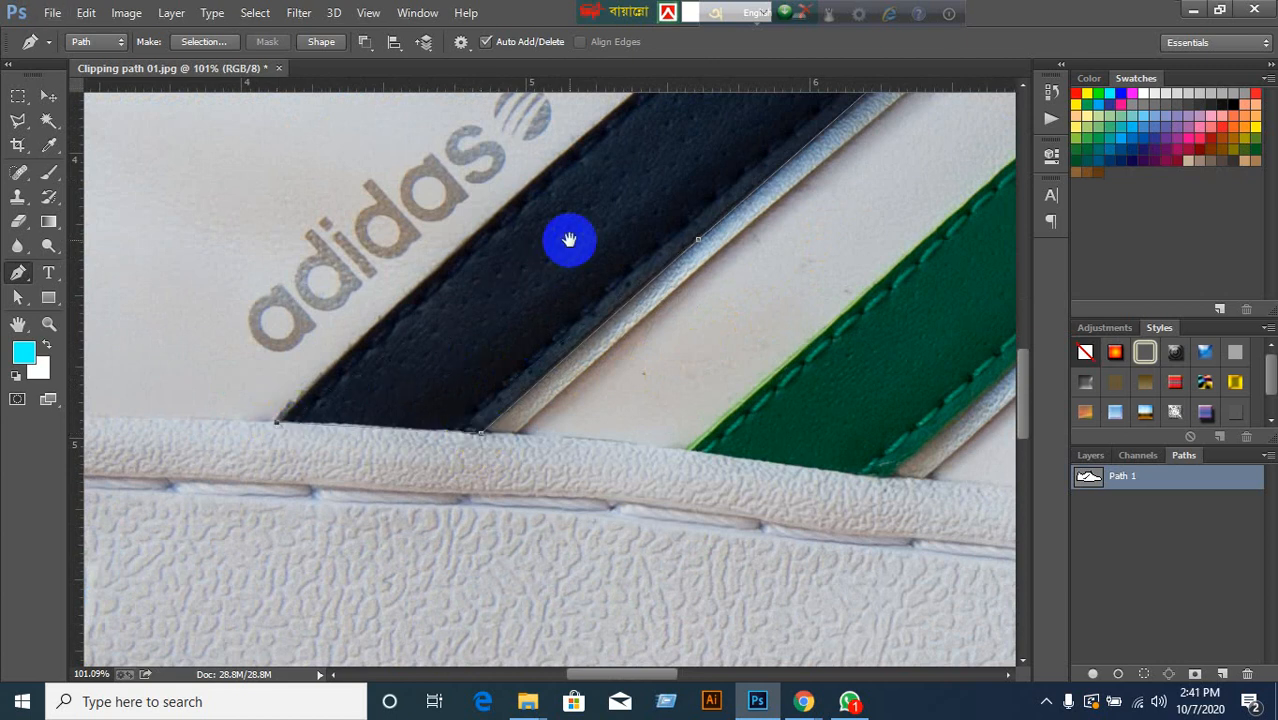
Trace the navy stripe's left edge upward beside the adidas lettering with two smooth anchors, undoing the one misplaced anchor.
{"action": "left_click_drag", "start_coordinate": [570, 240], "coordinate": [502, 436]}
{"action": "scroll", "coordinate": [510, 448], "scroll_direction": "down", "scroll_amount": 1}
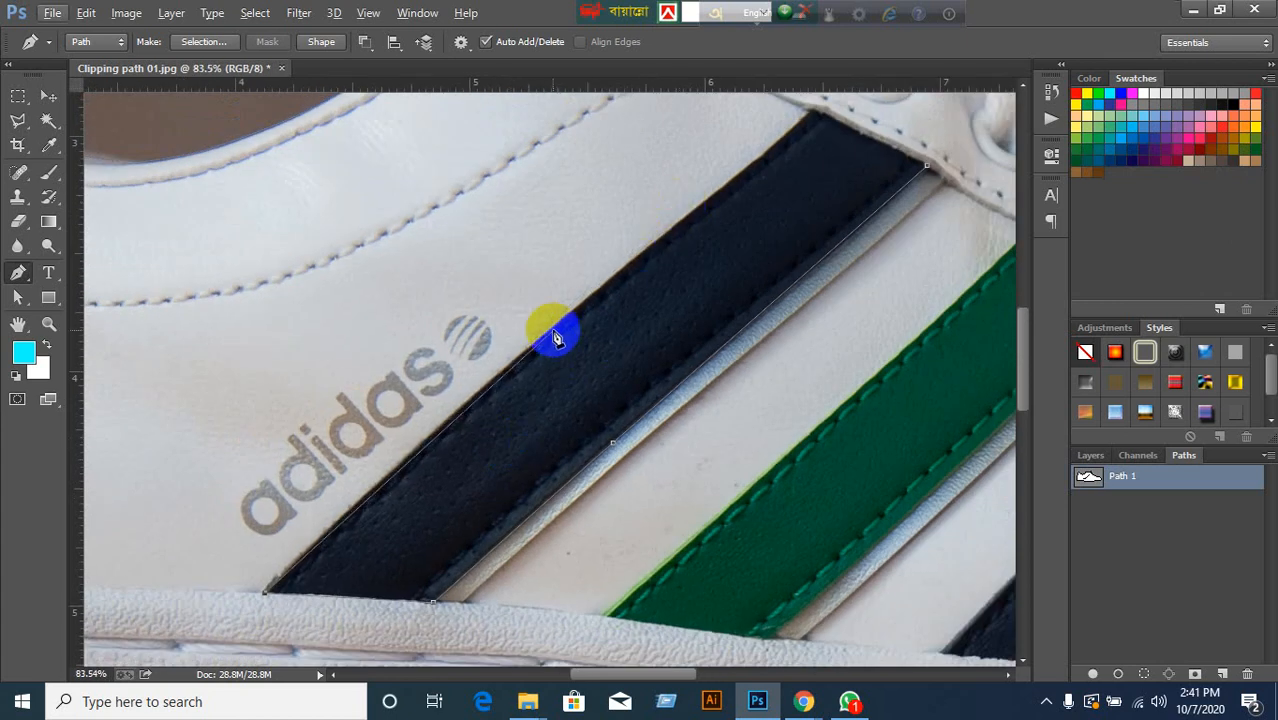
{"action": "left_click_drag", "start_coordinate": [553, 327], "coordinate": [583, 312]}
{"action": "key", "text": "ctrl+z"}
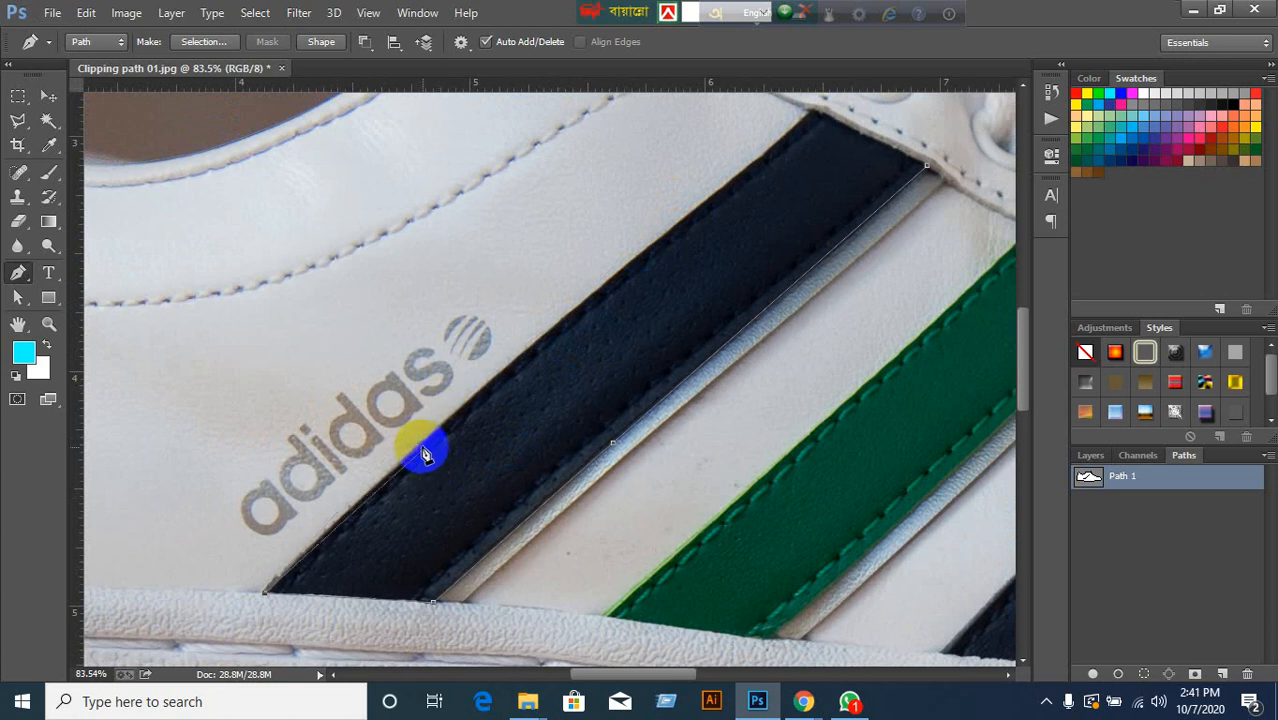
{"action": "left_click_drag", "start_coordinate": [419, 447], "coordinate": [490, 380]}
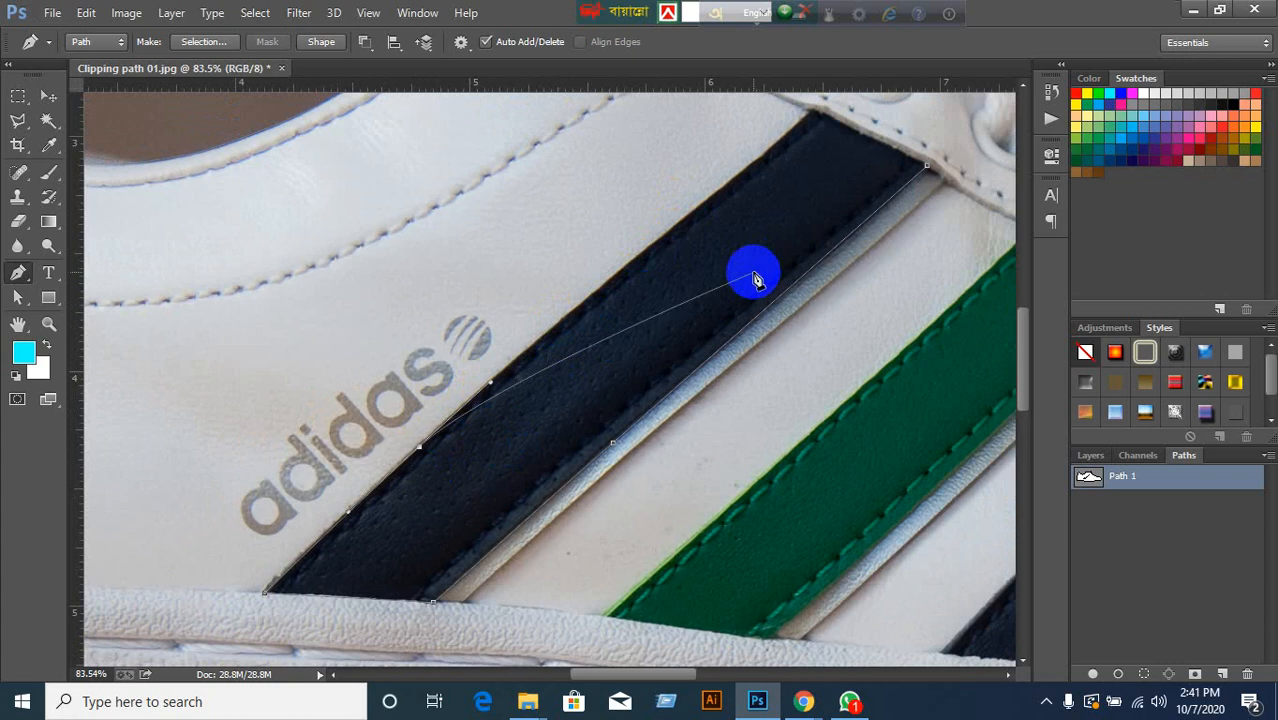
{"action": "left_click_drag", "start_coordinate": [752, 272], "coordinate": [679, 347]}
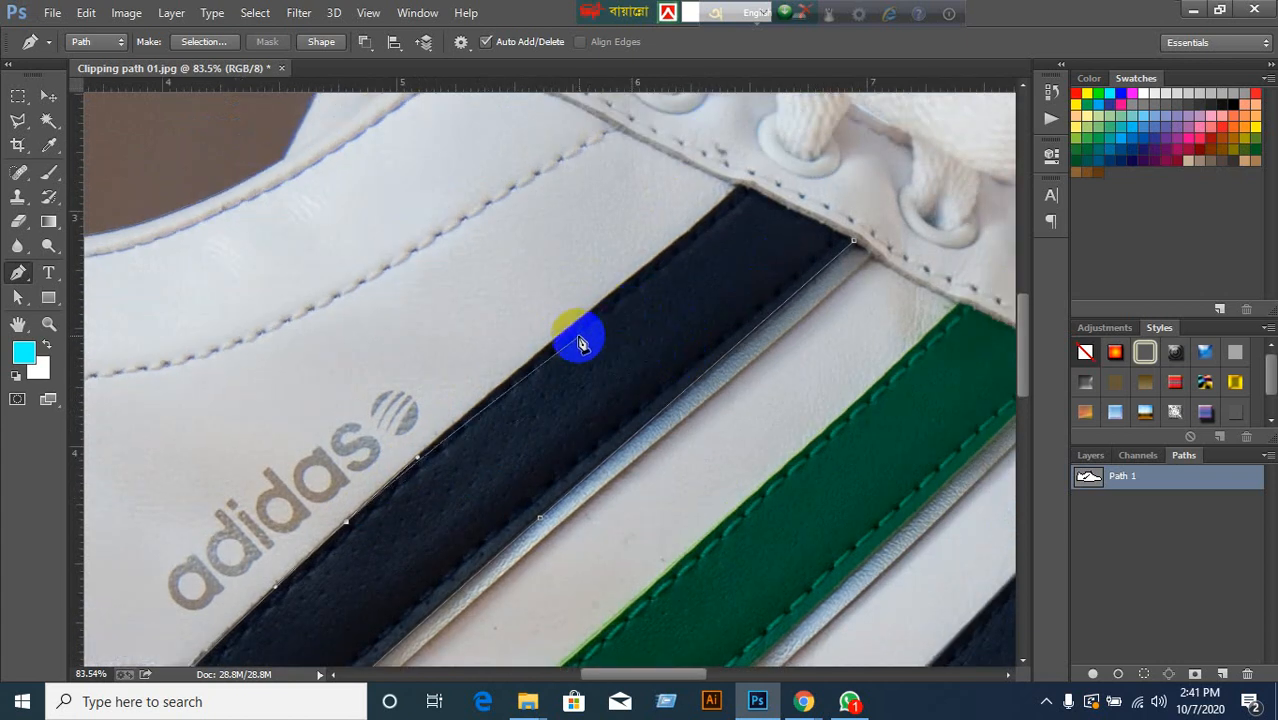
{"action": "left_click_drag", "start_coordinate": [567, 331], "coordinate": [613, 280]}
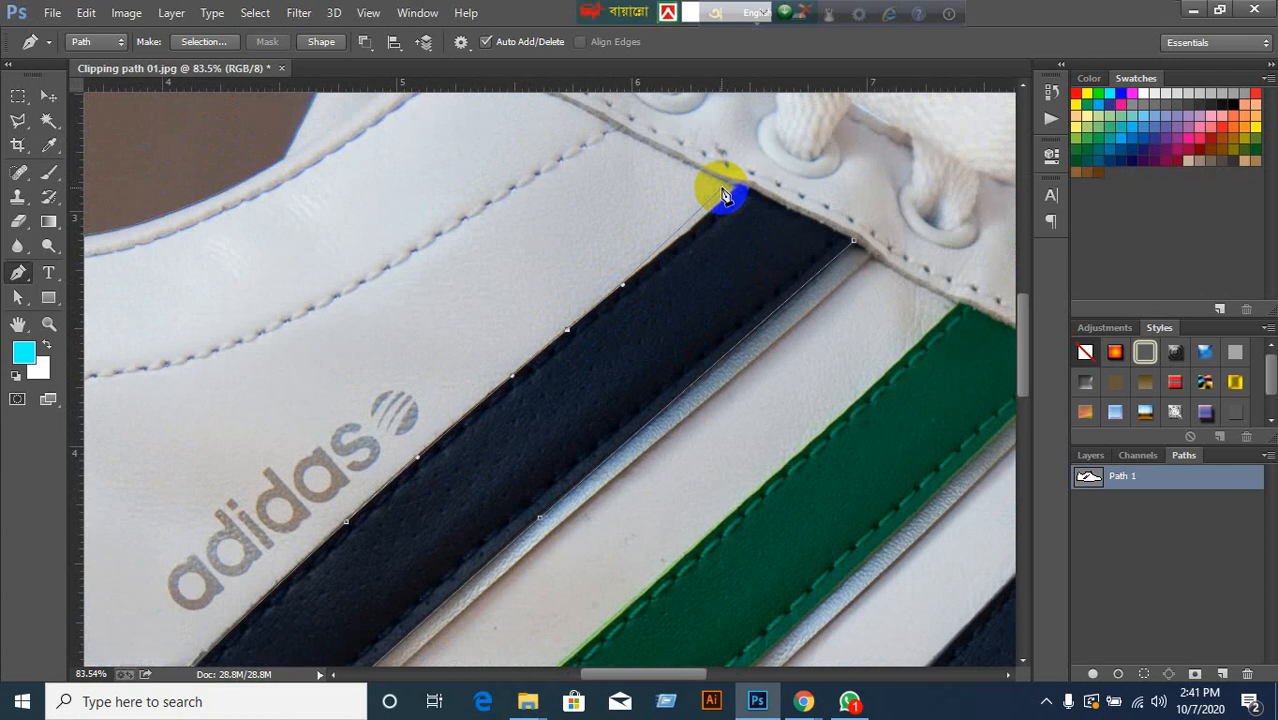
Finish tracing the navy stripe's left edge to its top corner and close the path at the starting anchor.
{"action": "left_click_drag", "start_coordinate": [748, 245], "coordinate": [688, 311]}
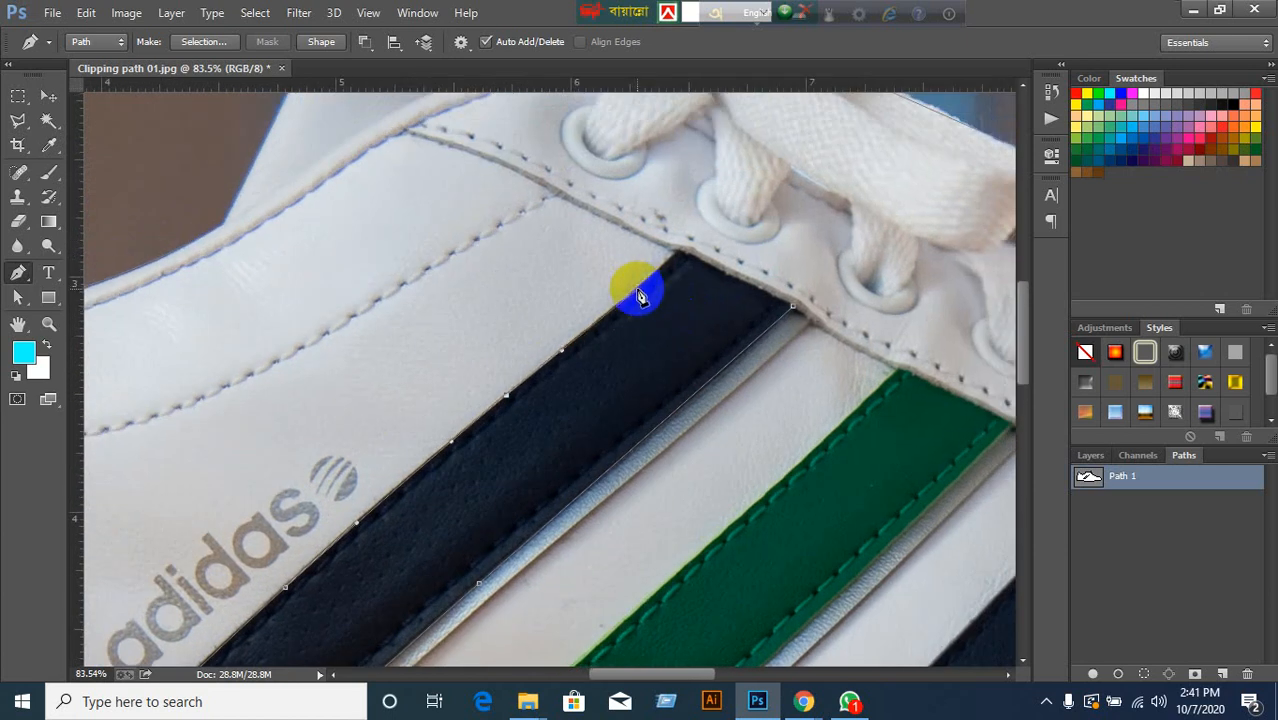
{"action": "left_click_drag", "start_coordinate": [638, 293], "coordinate": [657, 272]}
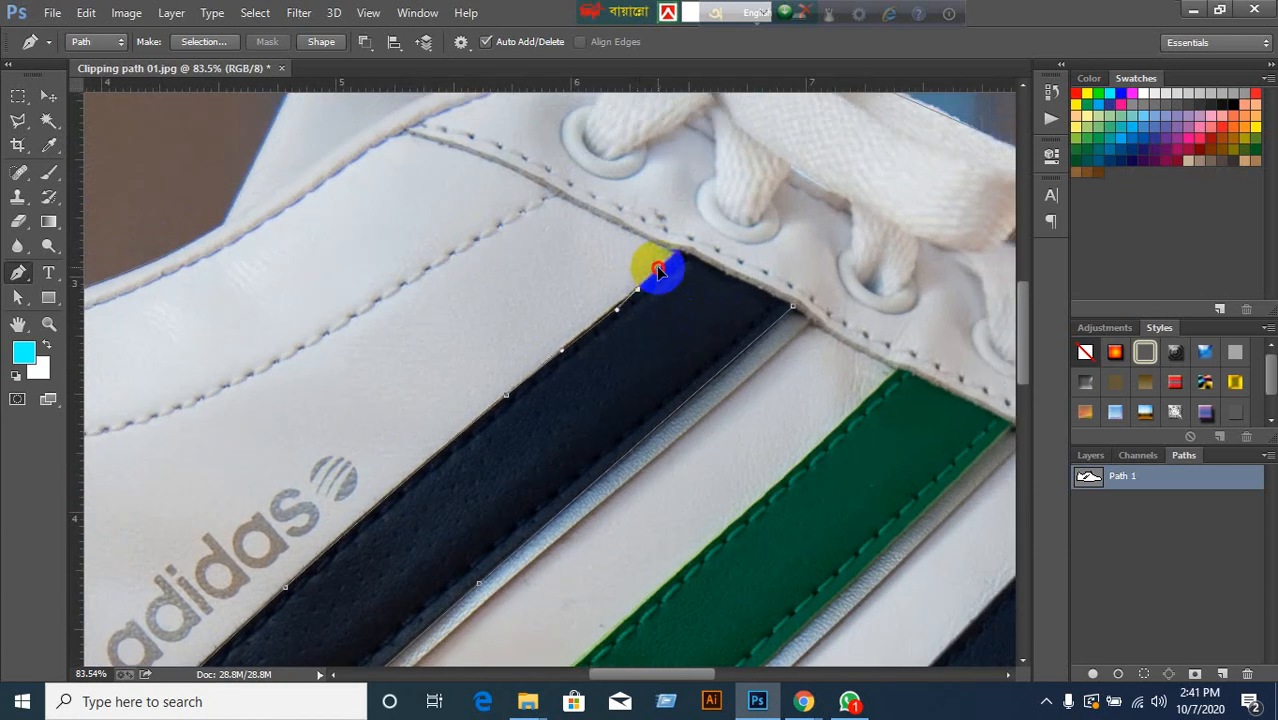
{"action": "key", "text": "ctrl+z"}
{"action": "scroll", "coordinate": [631, 340], "scroll_direction": "up", "scroll_amount": 2}
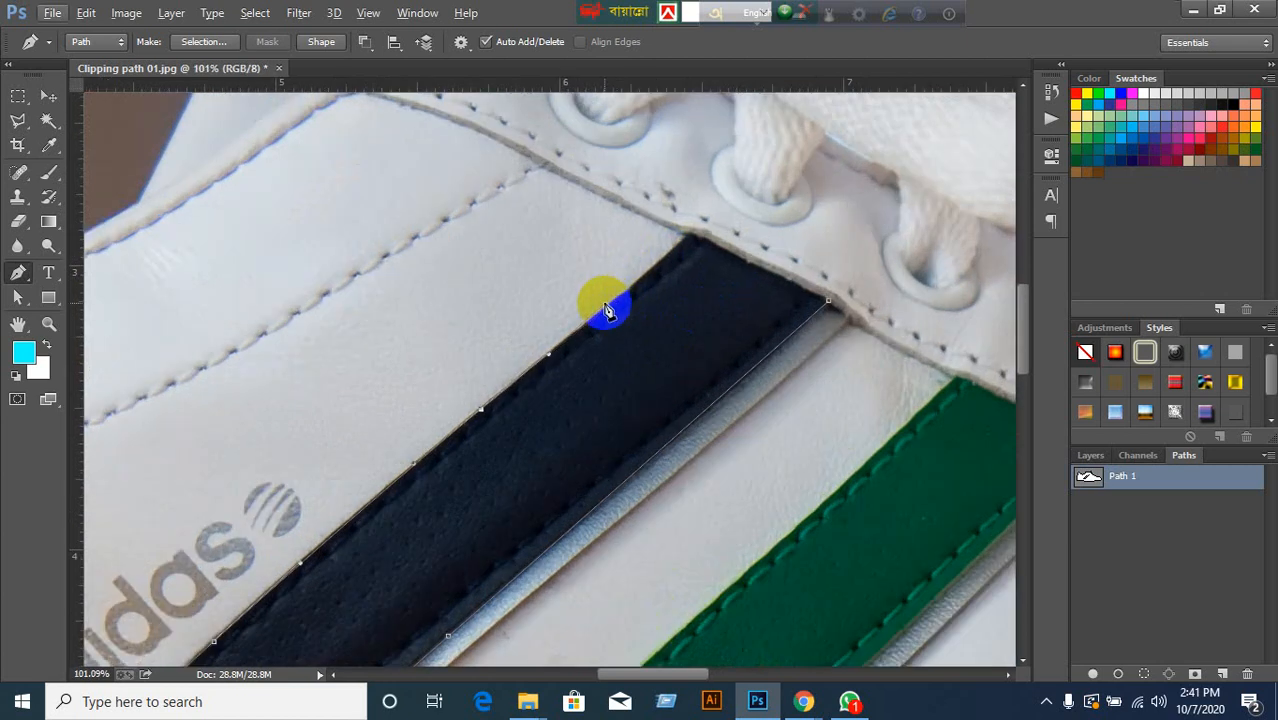
{"action": "left_click", "coordinate": [609, 314]}
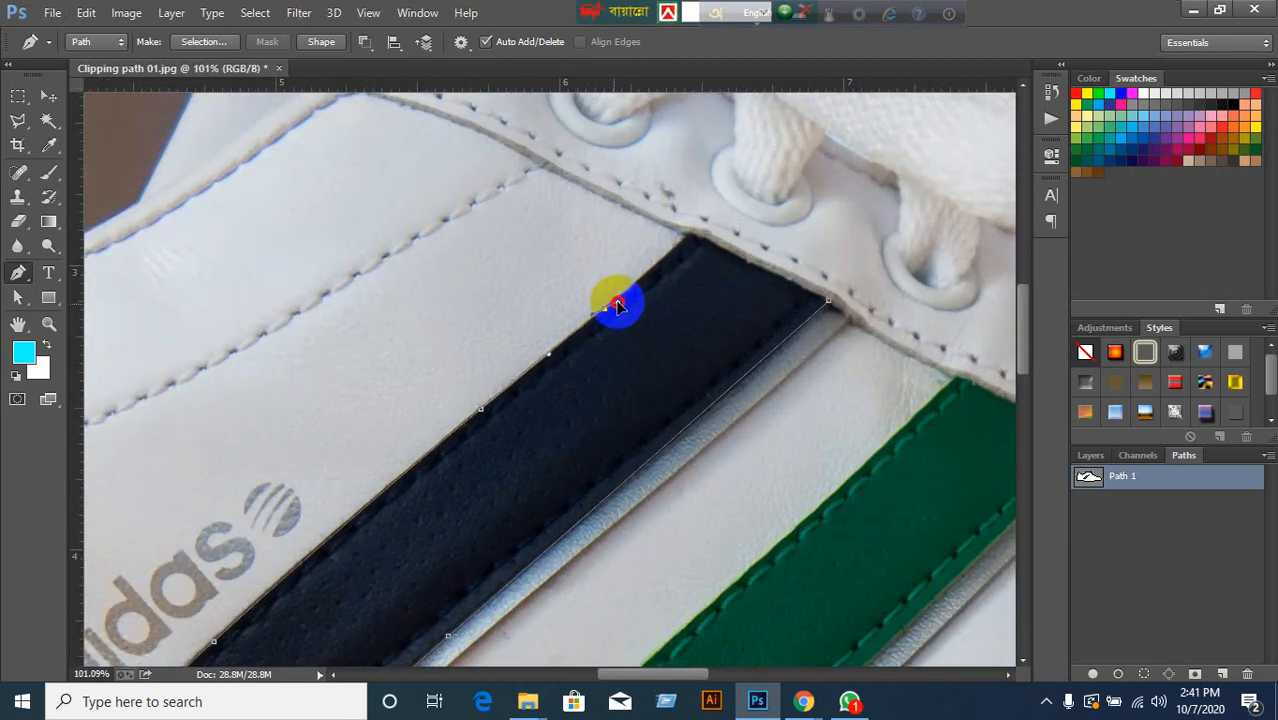
{"action": "left_click_drag", "start_coordinate": [618, 306], "coordinate": [623, 297]}
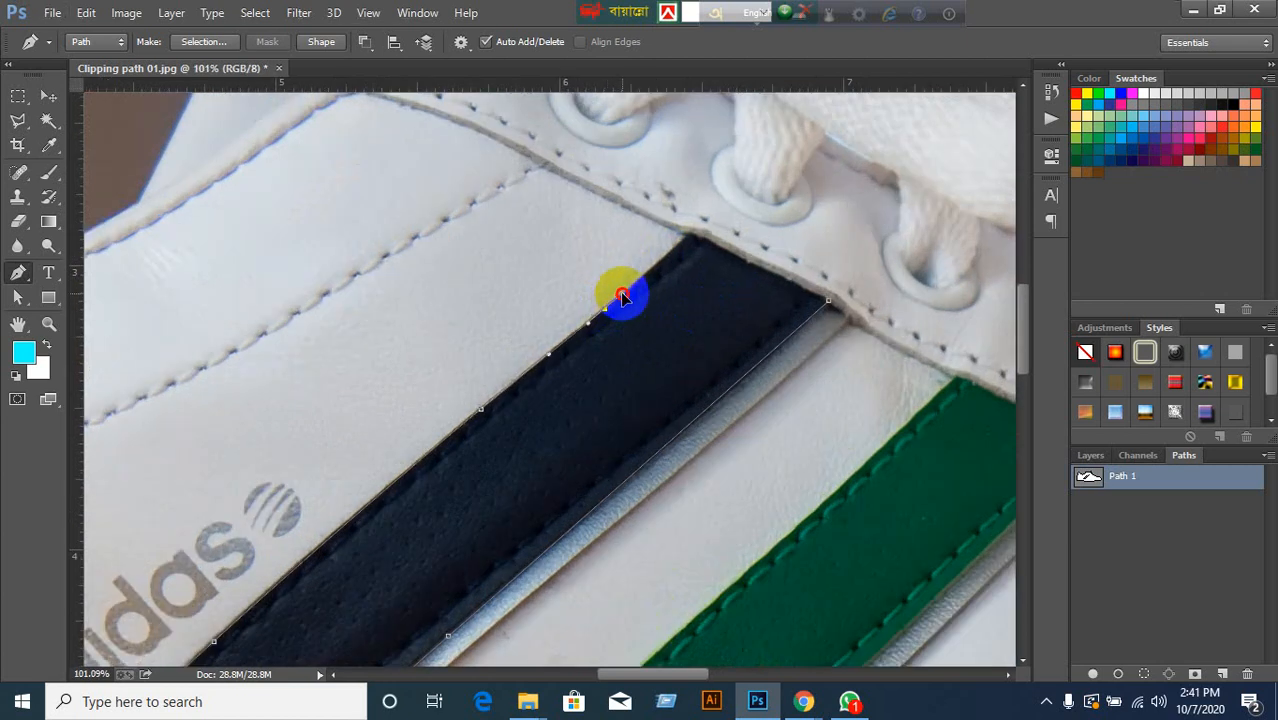
{"action": "left_click", "coordinate": [689, 240]}
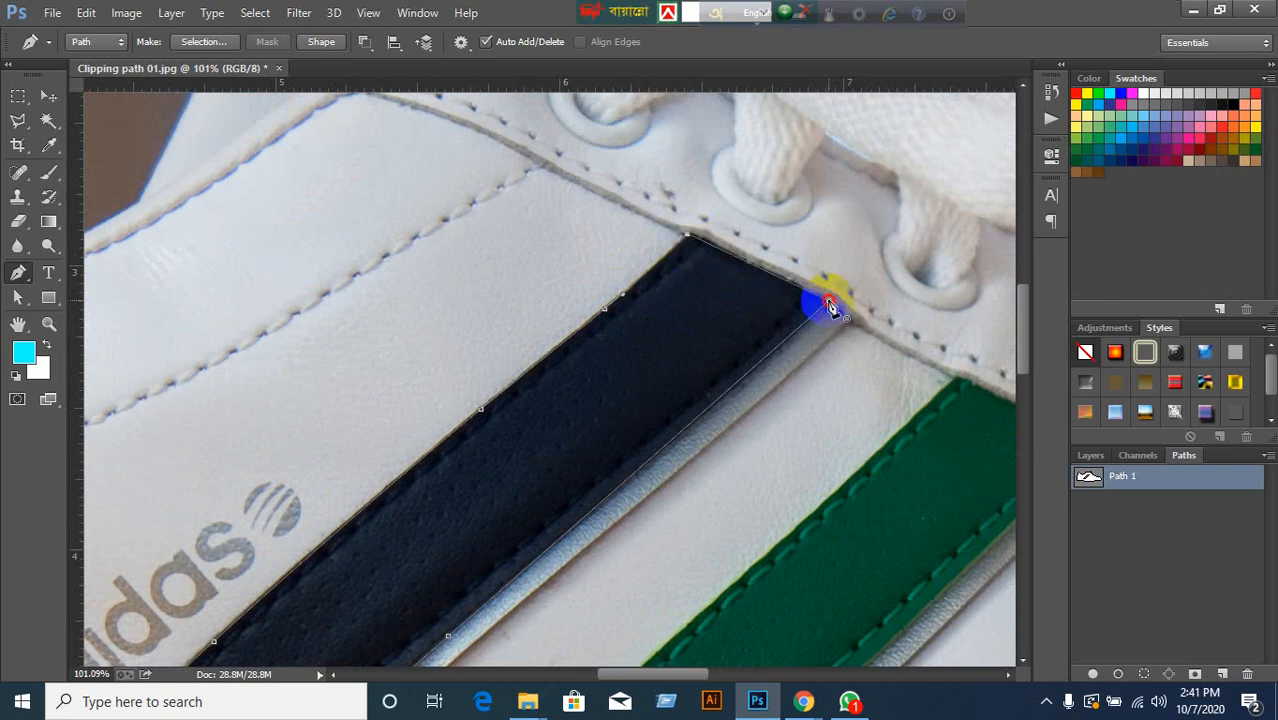
{"action": "left_click", "coordinate": [829, 303]}
{"action": "scroll", "coordinate": [857, 335], "scroll_direction": "down", "scroll_amount": 3}
{"action": "left_click_drag", "start_coordinate": [845, 459], "coordinate": [734, 359]}
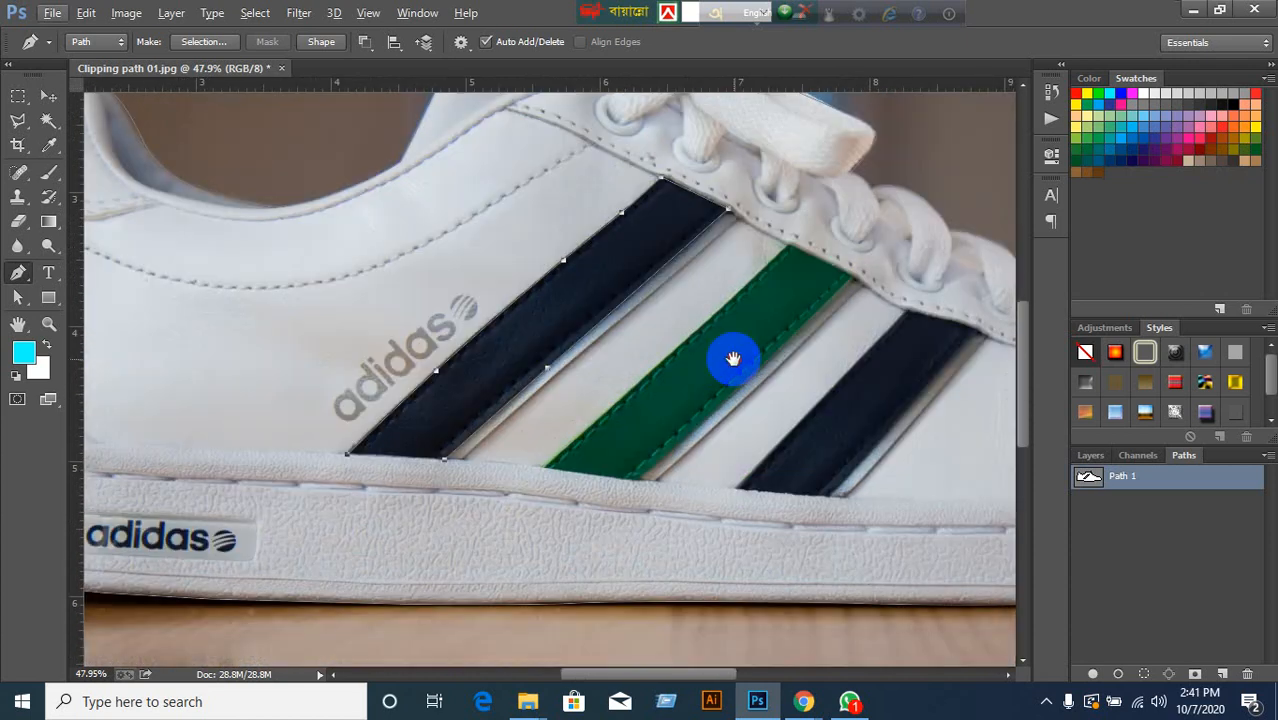
{"action": "scroll", "coordinate": [787, 401], "scroll_direction": "down", "scroll_amount": 2}
{"action": "left_click_drag", "start_coordinate": [786, 400], "coordinate": [739, 398]}
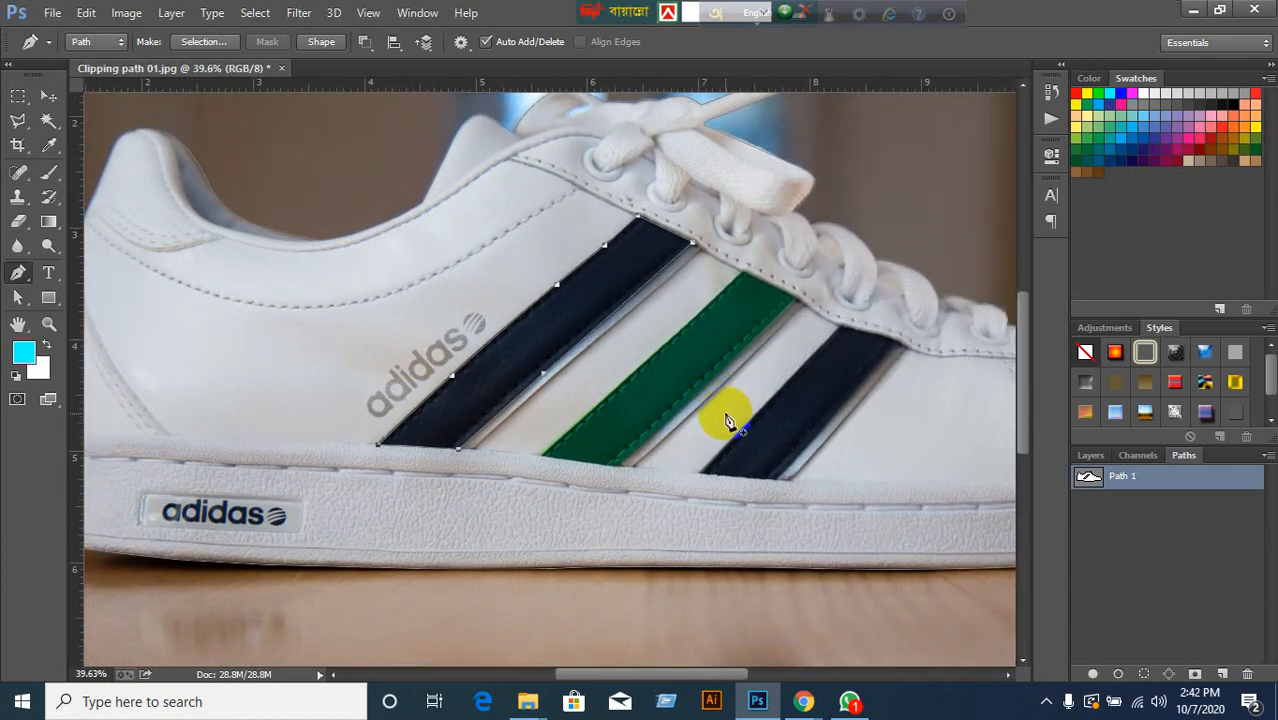
Trace the green stripe with a straight-sided four-anchor Pen path from its lower-left corner and close it at the starting anchor.
{"action": "scroll", "coordinate": [728, 420], "scroll_direction": "up", "scroll_amount": 1}
{"action": "left_click", "coordinate": [520, 462]}
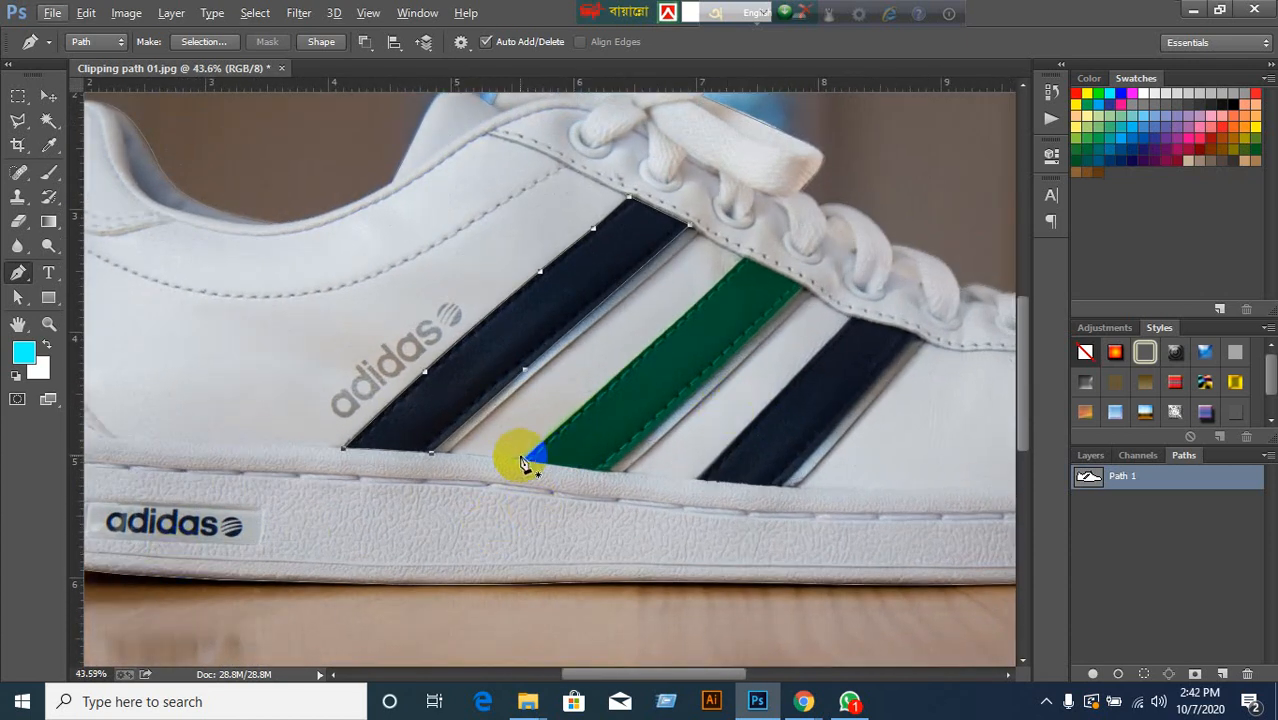
{"action": "left_click_drag", "start_coordinate": [520, 462], "coordinate": [531, 467]}
{"action": "scroll", "coordinate": [530, 460], "scroll_direction": "up", "scroll_amount": 4}
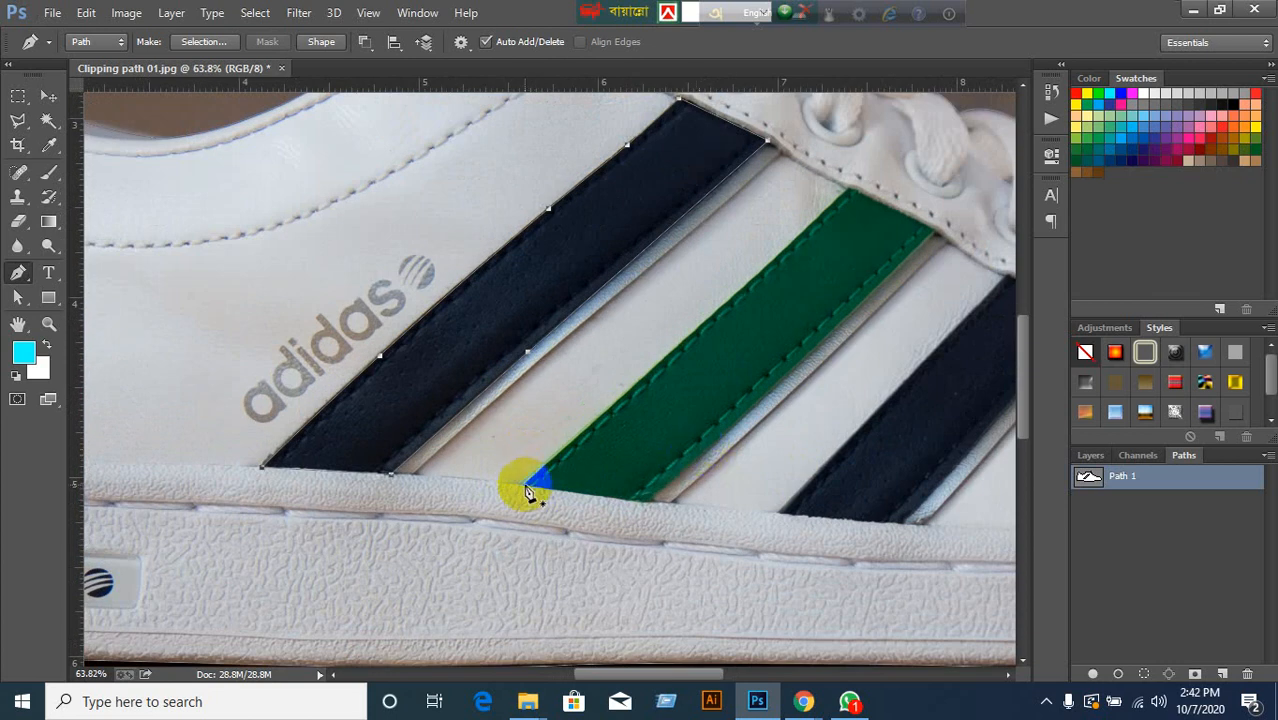
{"action": "left_click", "coordinate": [851, 190]}
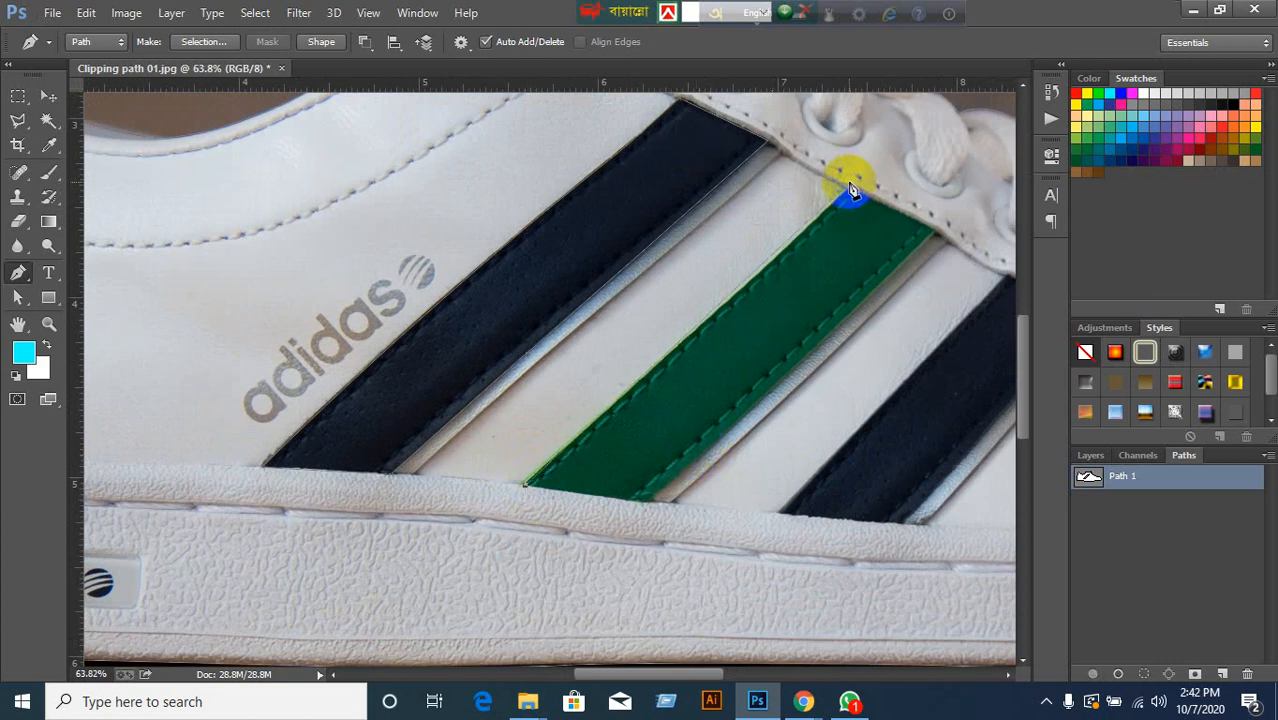
{"action": "left_click", "coordinate": [933, 234]}
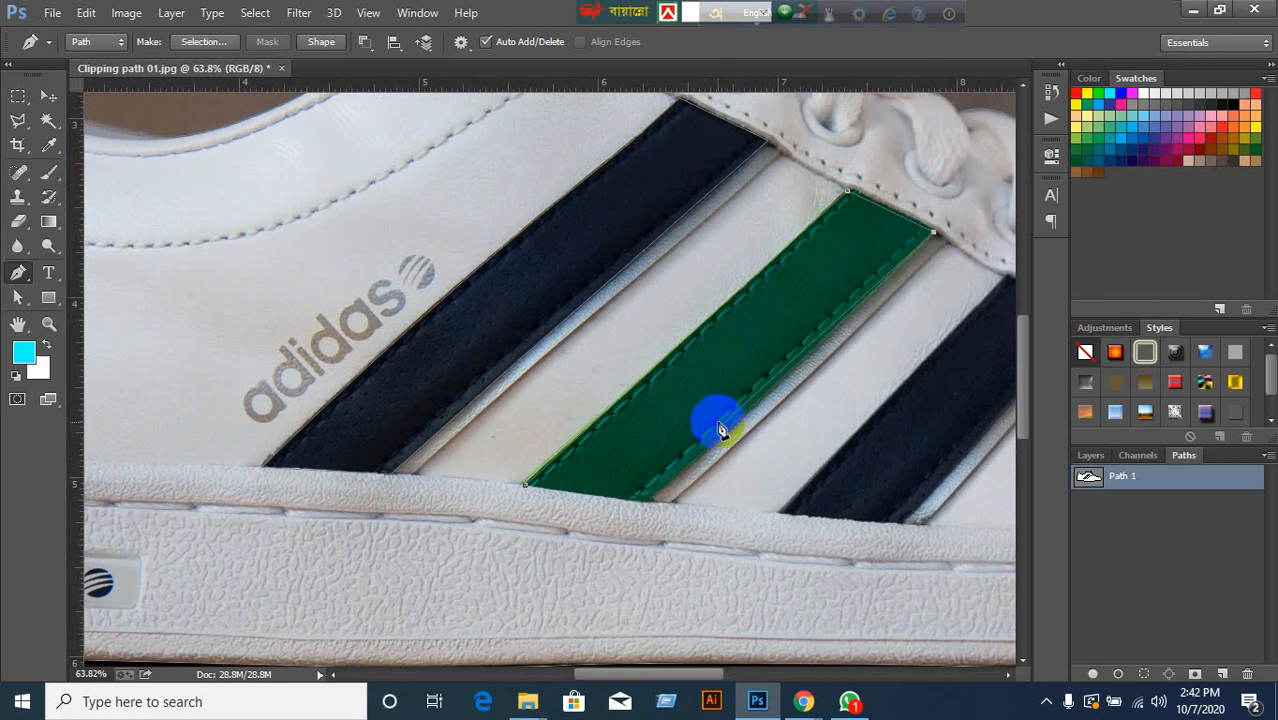
{"action": "left_click", "coordinate": [650, 505]}
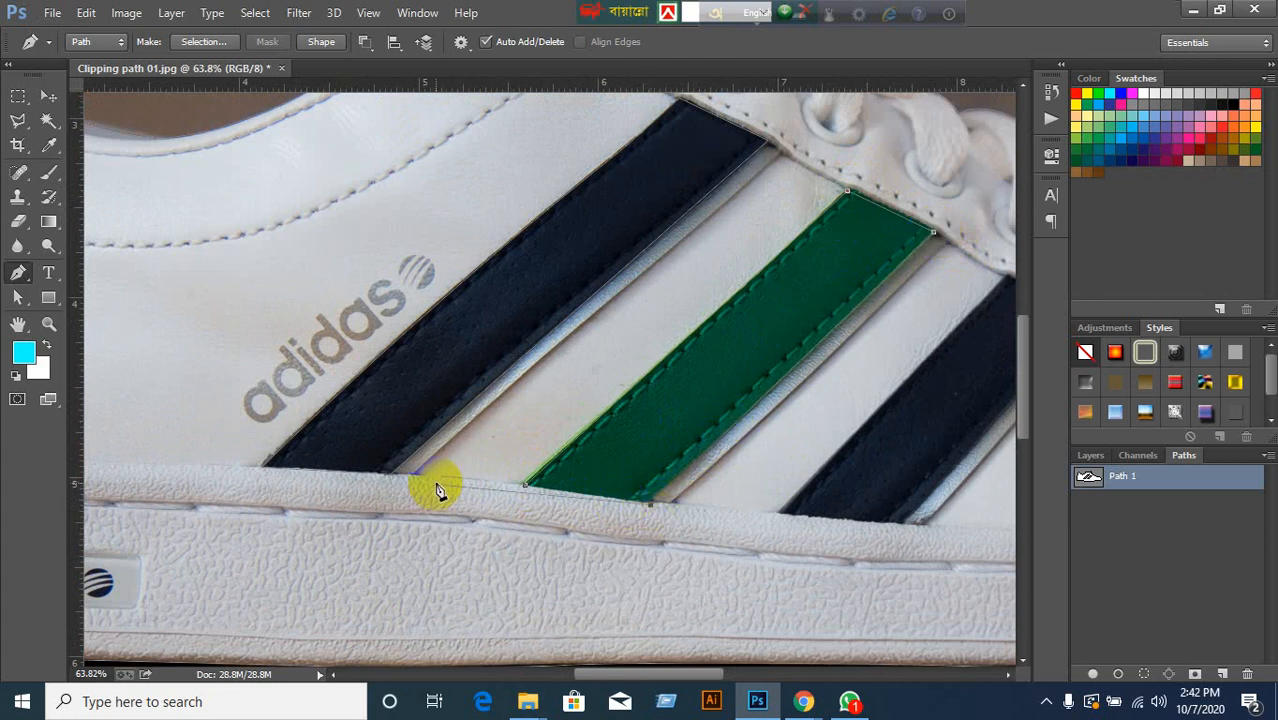
{"action": "left_click", "coordinate": [527, 489]}
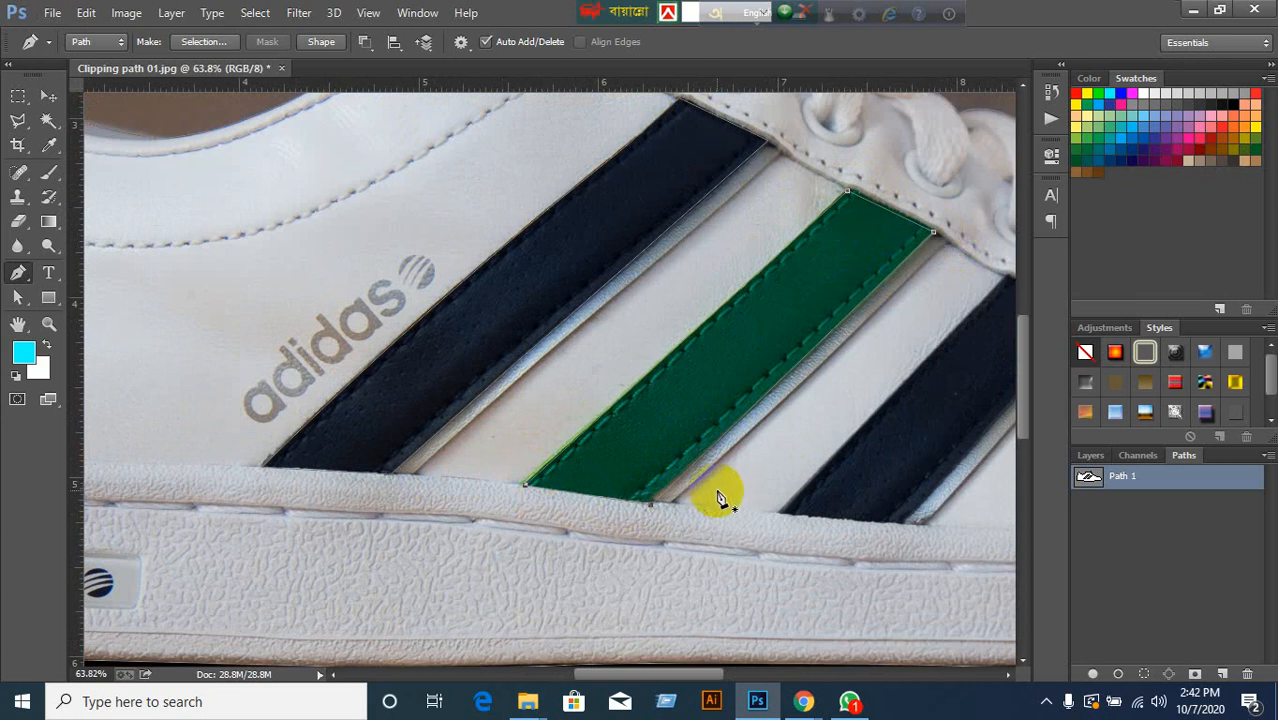
Trace the second navy stripe nearest the toe with a straight-sided four-anchor Pen path, starting and closing at its lower-left corner.
{"action": "scroll", "coordinate": [720, 488], "scroll_direction": "down", "scroll_amount": 1}
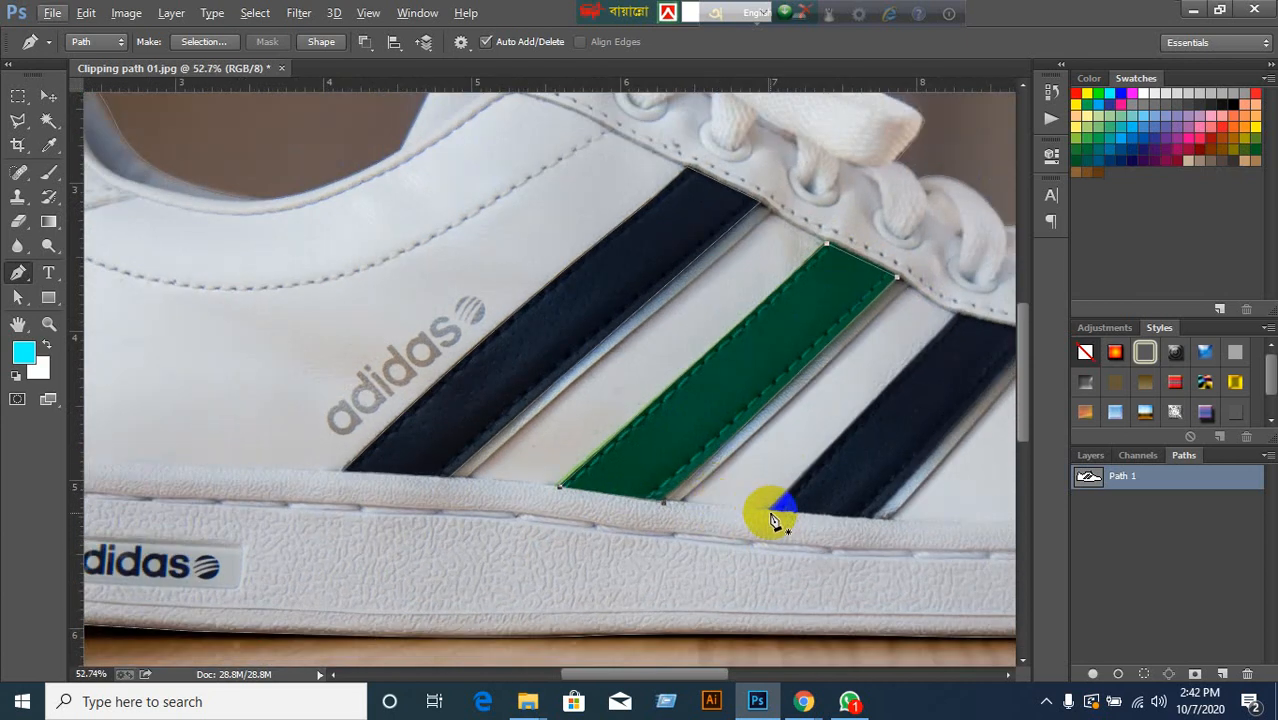
{"action": "left_click", "coordinate": [771, 512]}
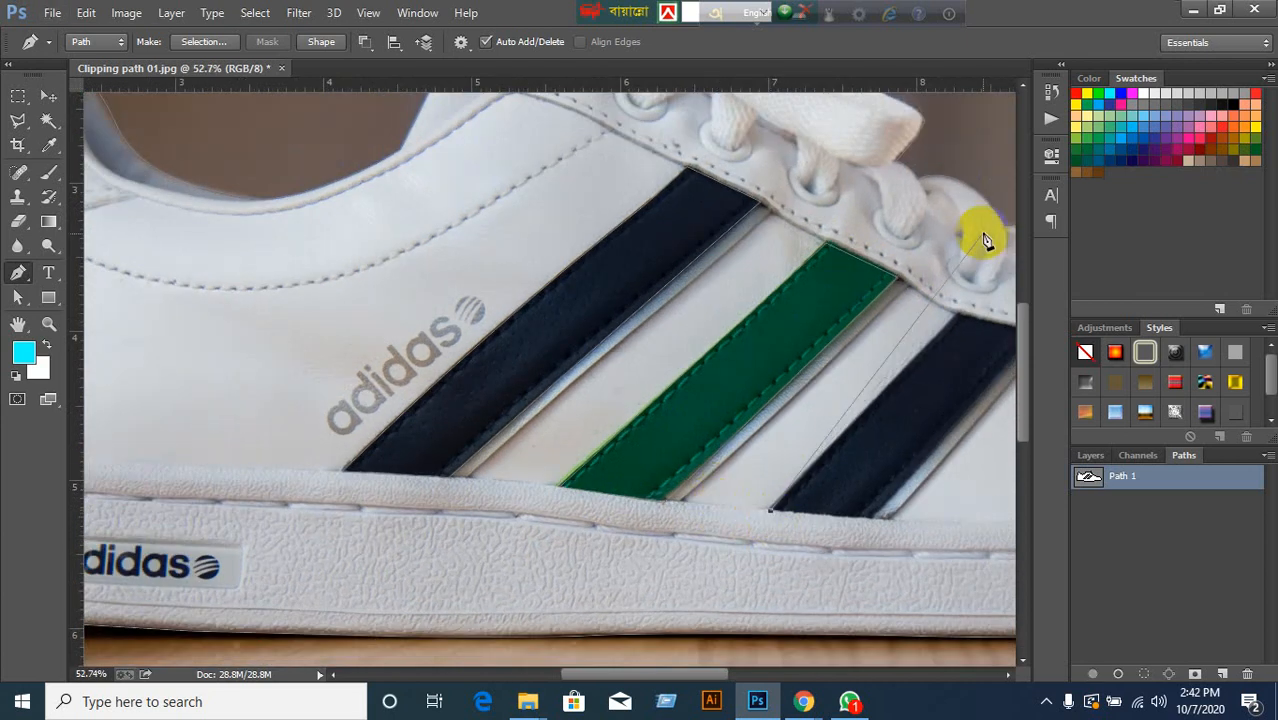
{"action": "left_click", "coordinate": [961, 313]}
{"action": "left_click_drag", "start_coordinate": [979, 348], "coordinate": [862, 362]}
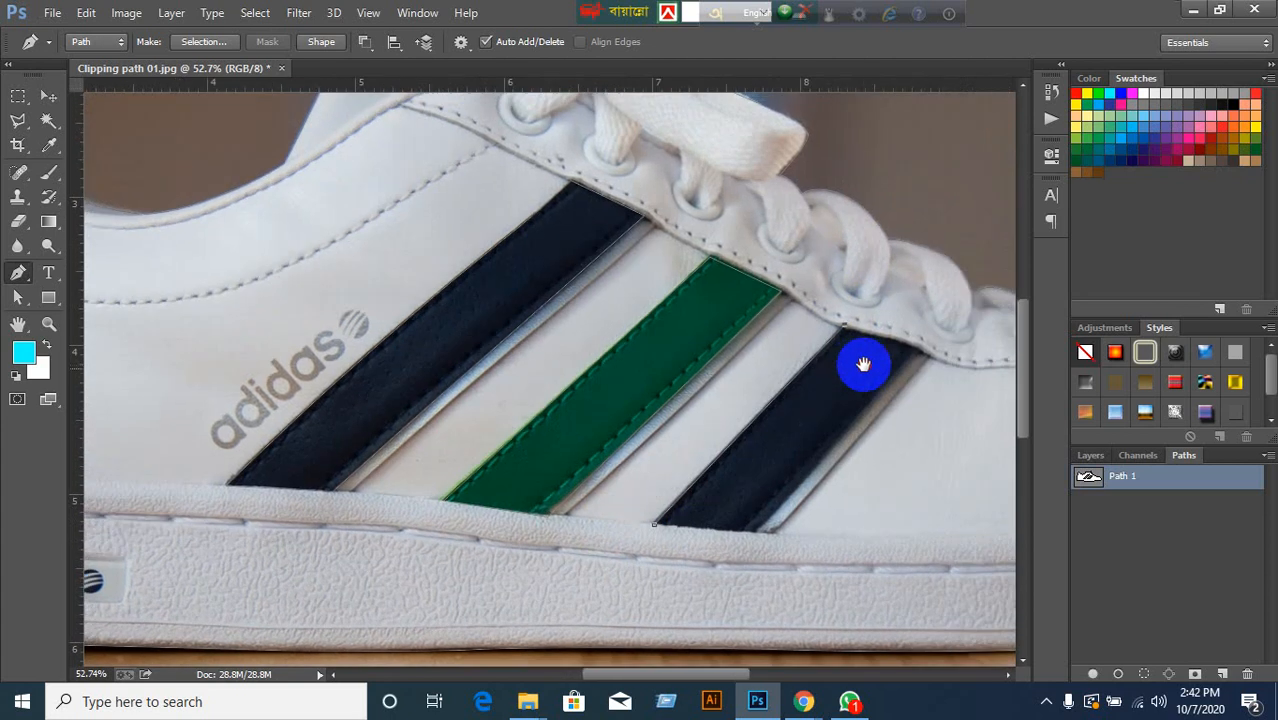
{"action": "left_click", "coordinate": [917, 350]}
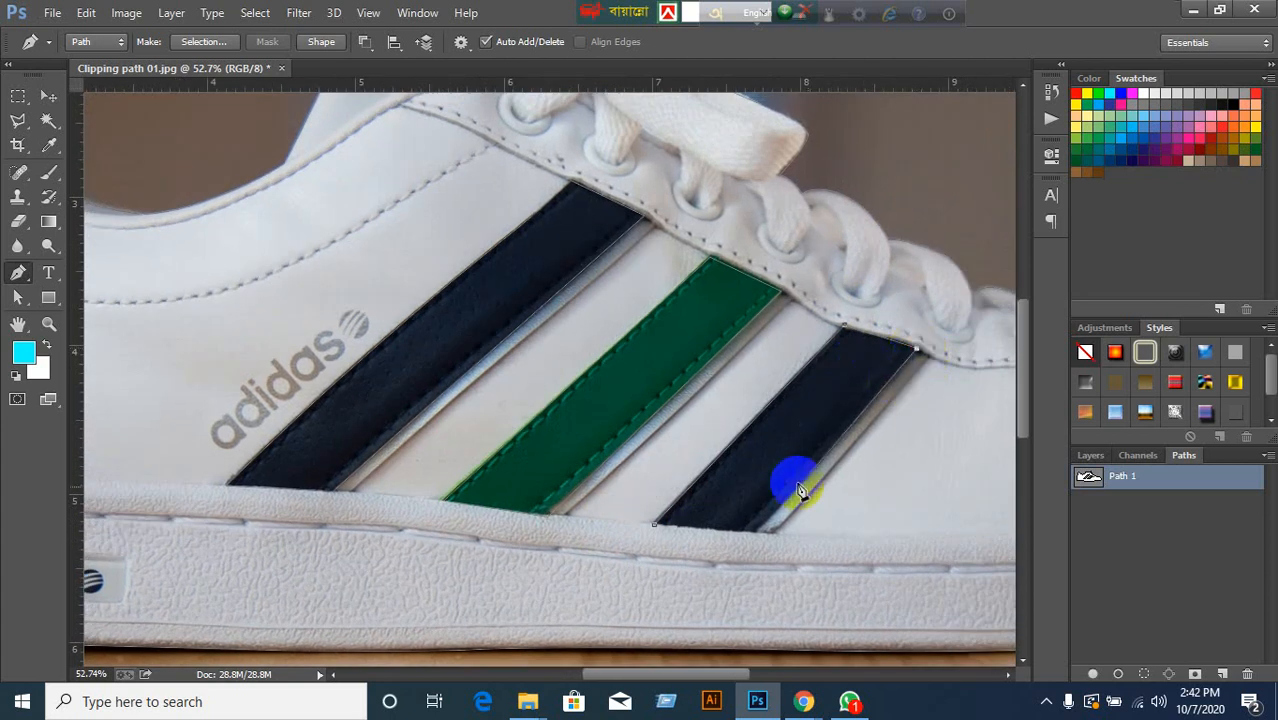
{"action": "left_click", "coordinate": [754, 532]}
{"action": "left_click", "coordinate": [657, 528]}
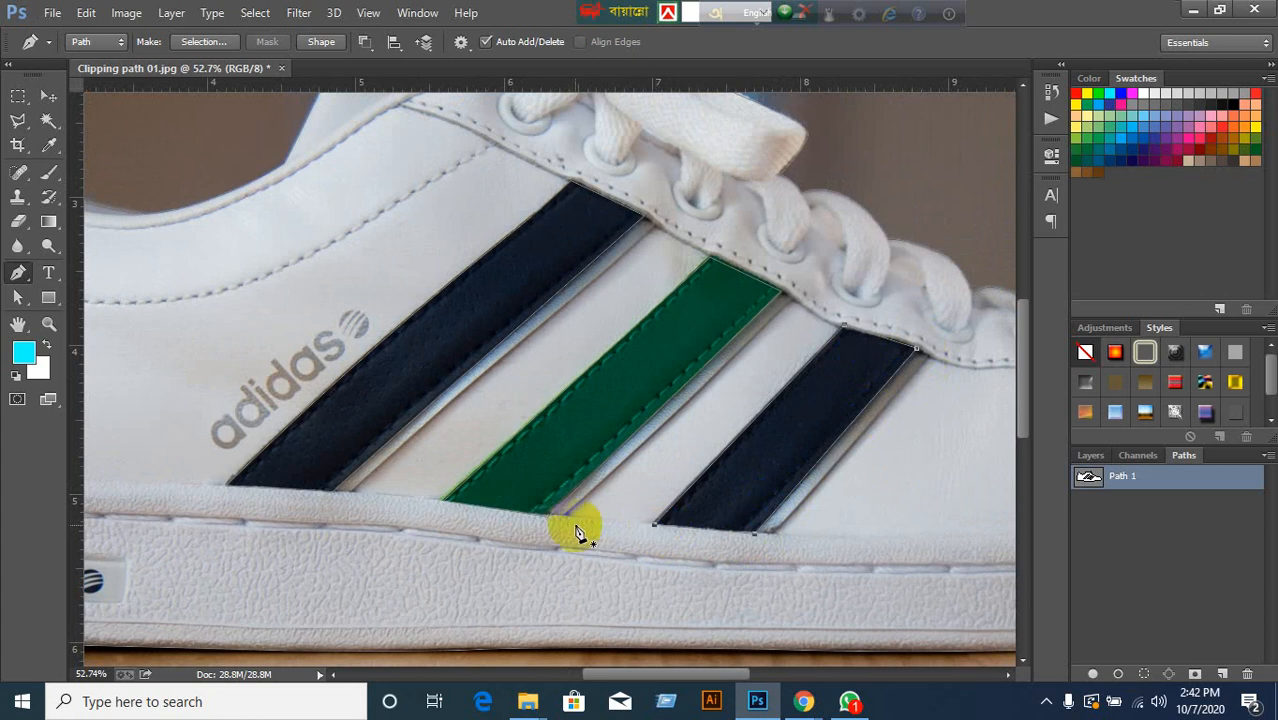
Convert the complete shoe path to a selection and invert it as a demonstration, clearing the selection at the end.
{"action": "left_click", "coordinate": [48, 95]}
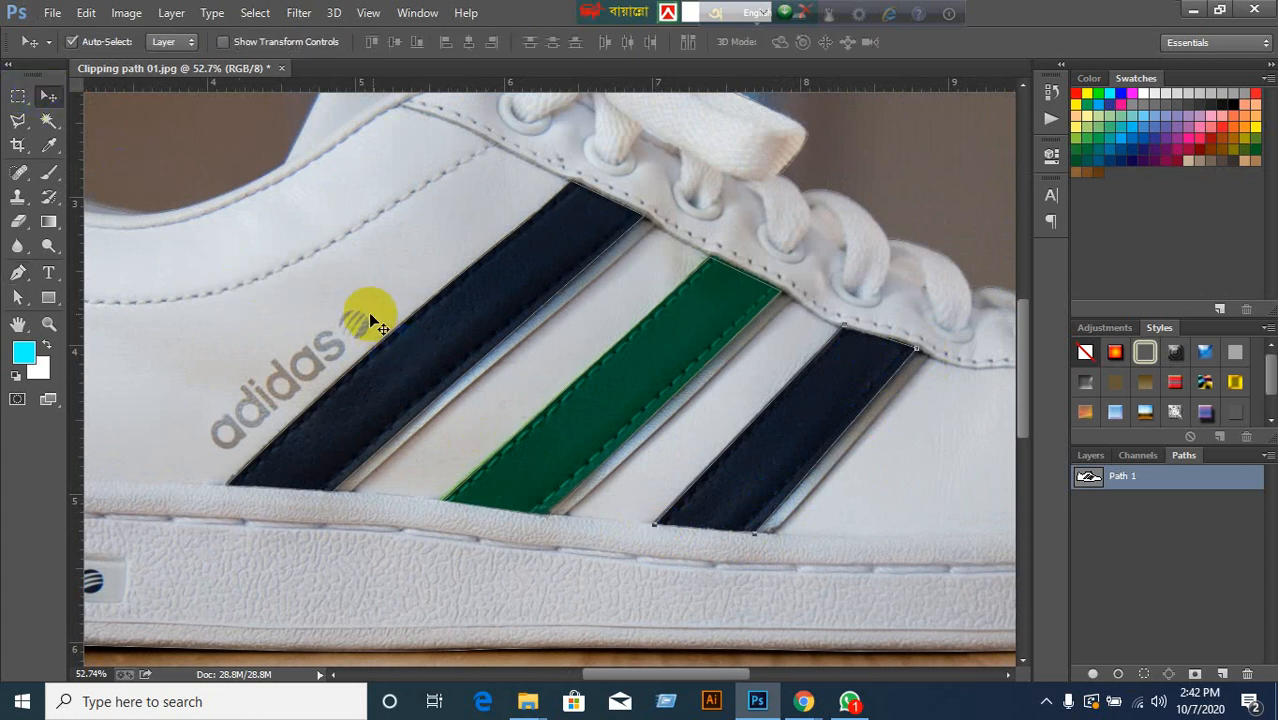
{"action": "left_click", "coordinate": [600, 419]}
{"action": "scroll", "coordinate": [822, 582], "scroll_direction": "down", "scroll_amount": 5}
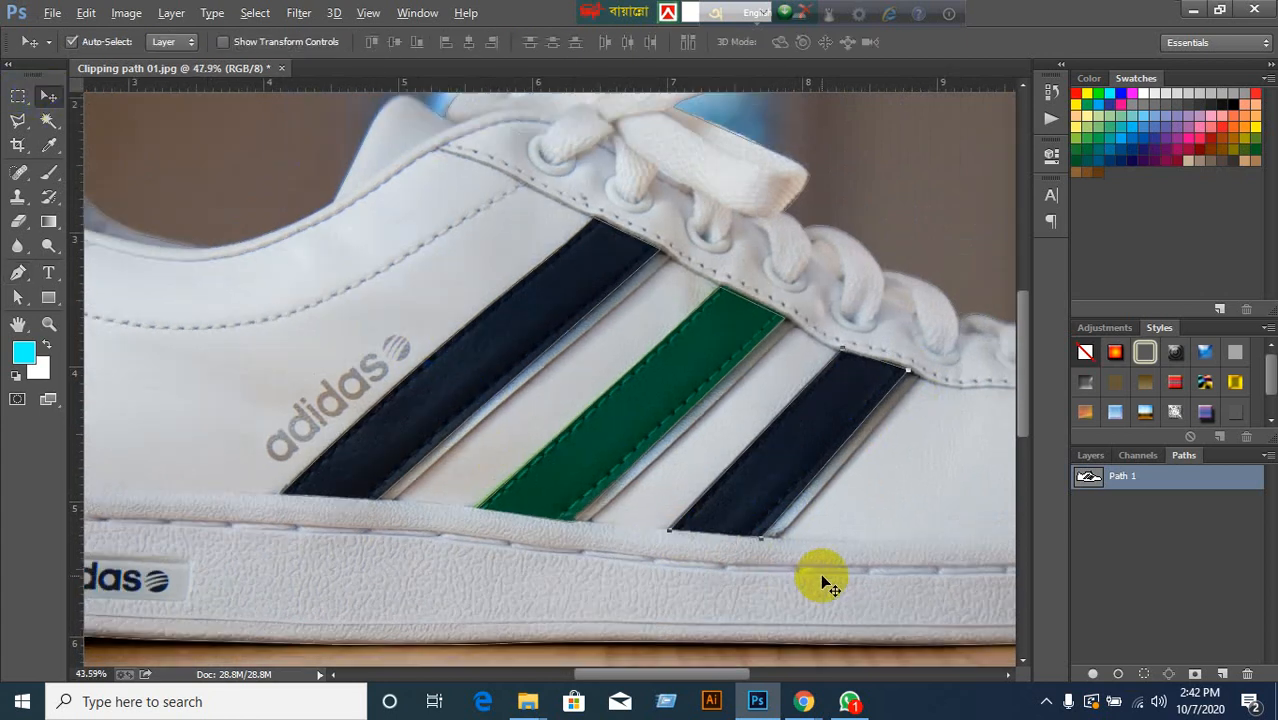
{"action": "left_click_drag", "start_coordinate": [881, 575], "coordinate": [827, 520]}
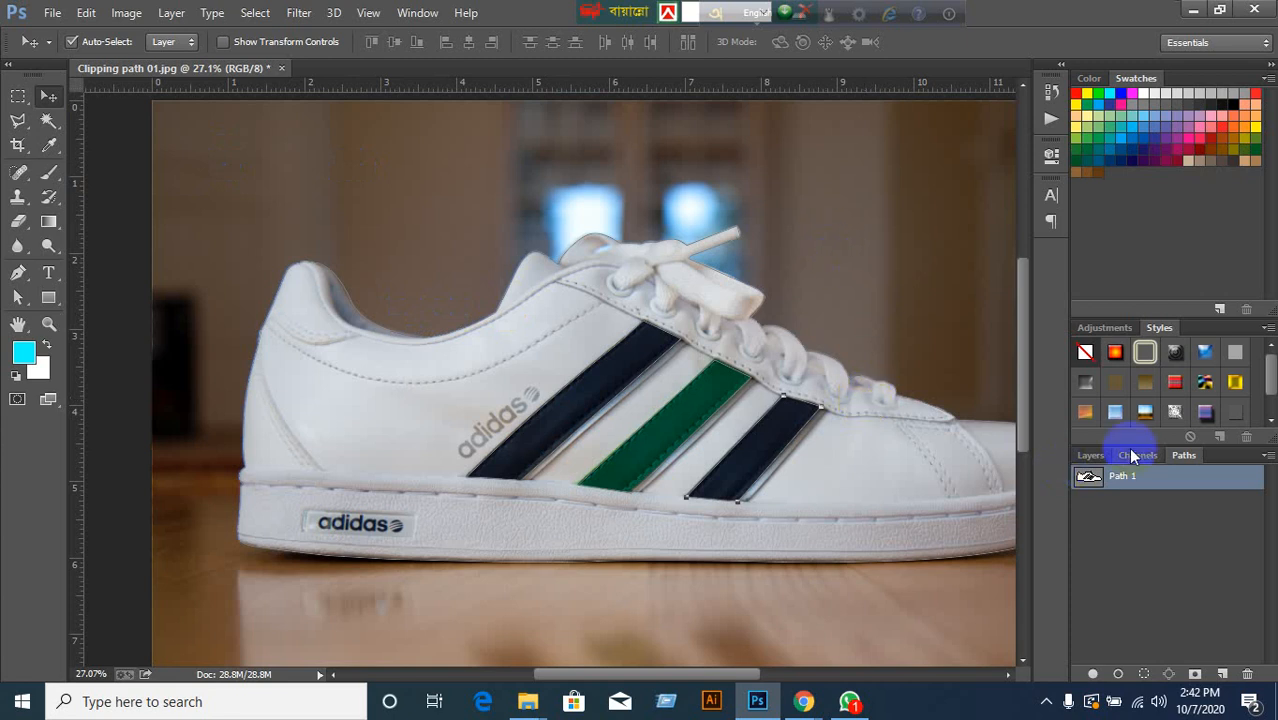
{"action": "left_click", "coordinate": [1090, 455]}
{"action": "key", "text": "ctrl+Return"}
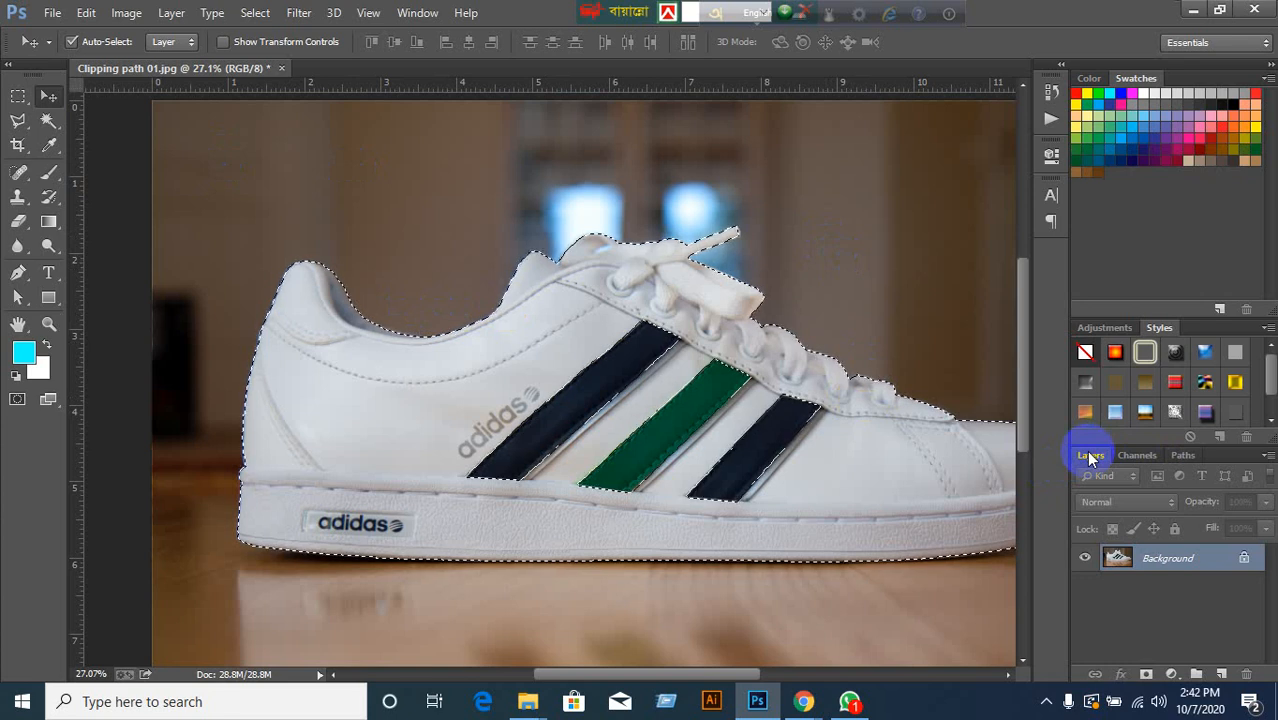
{"action": "scroll", "coordinate": [866, 472], "scroll_direction": "down", "scroll_amount": 1}
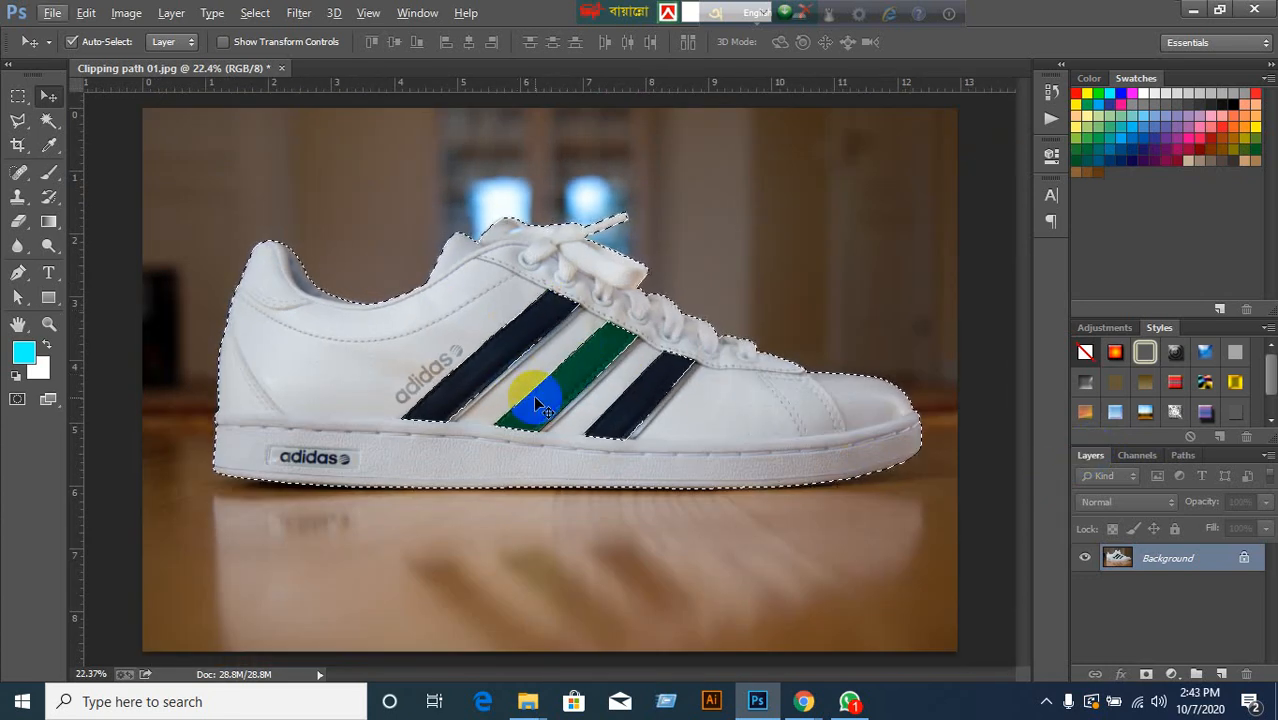
{"action": "key", "text": "ctrl+shift+i"}
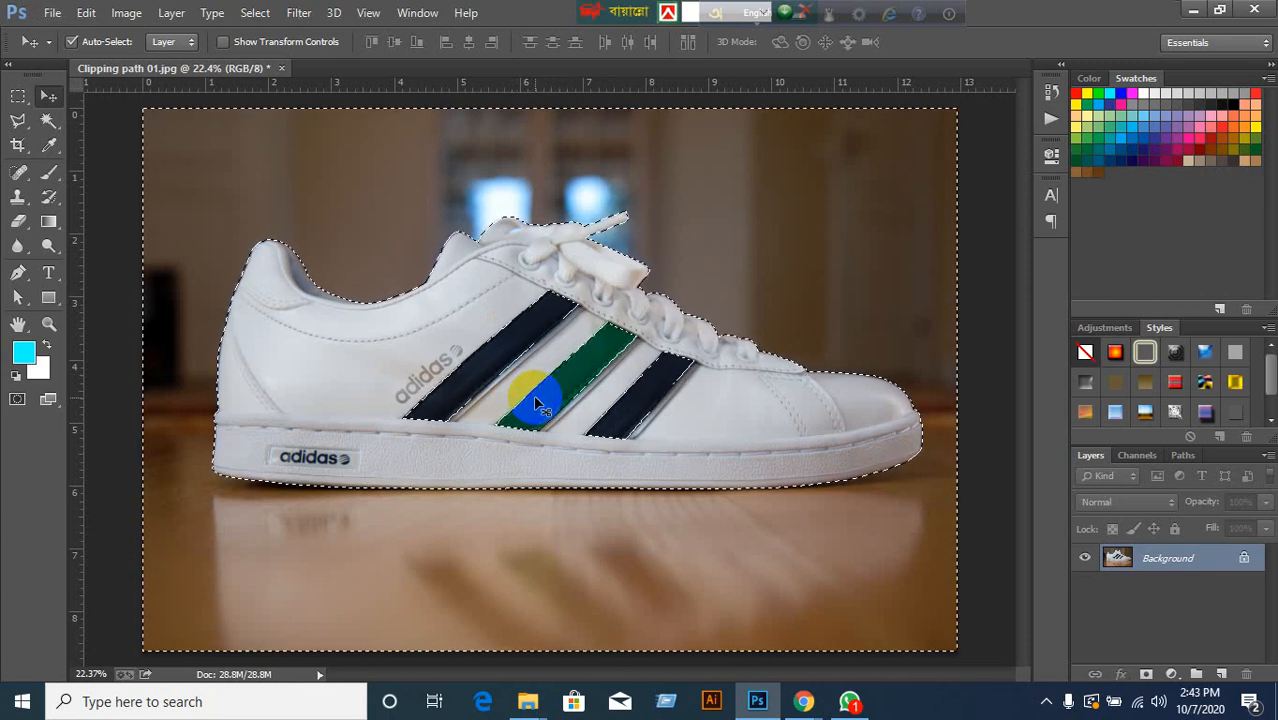
{"action": "key", "text": "ctrl+d"}
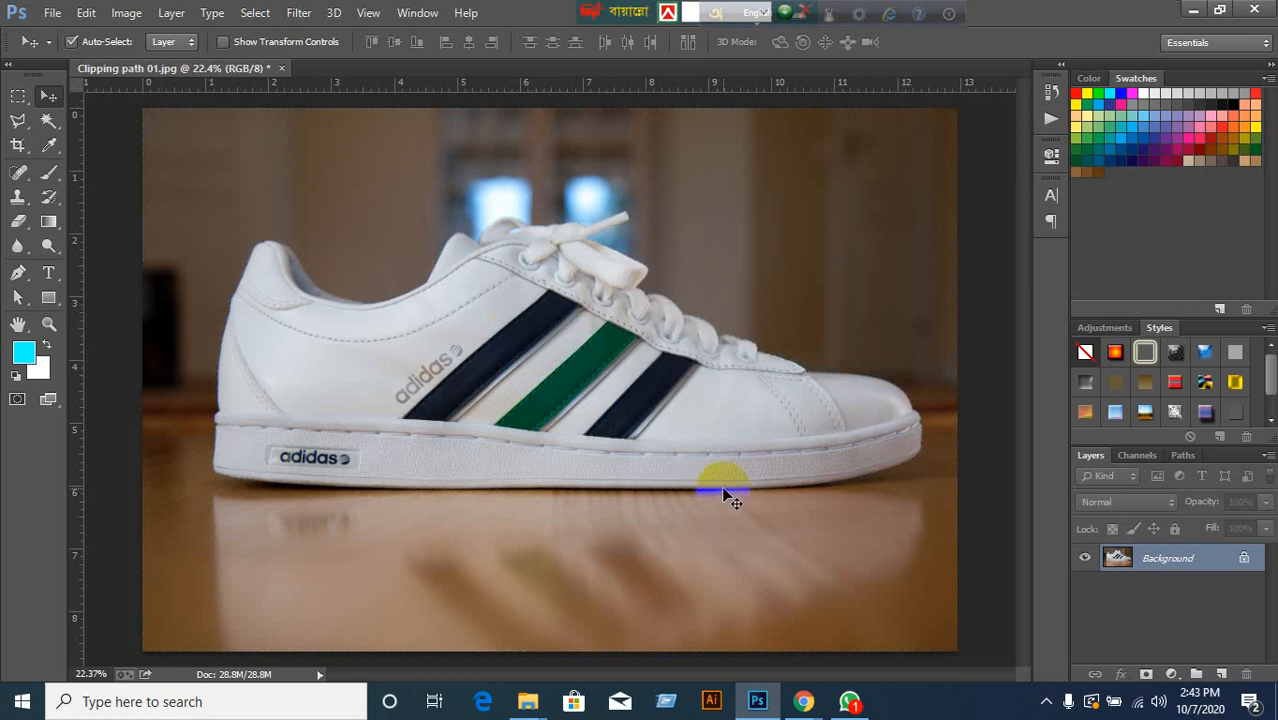
Deactivate the path and duplicate the Background layer.
{"action": "left_click", "coordinate": [1182, 455]}
{"action": "left_click", "coordinate": [1174, 476]}
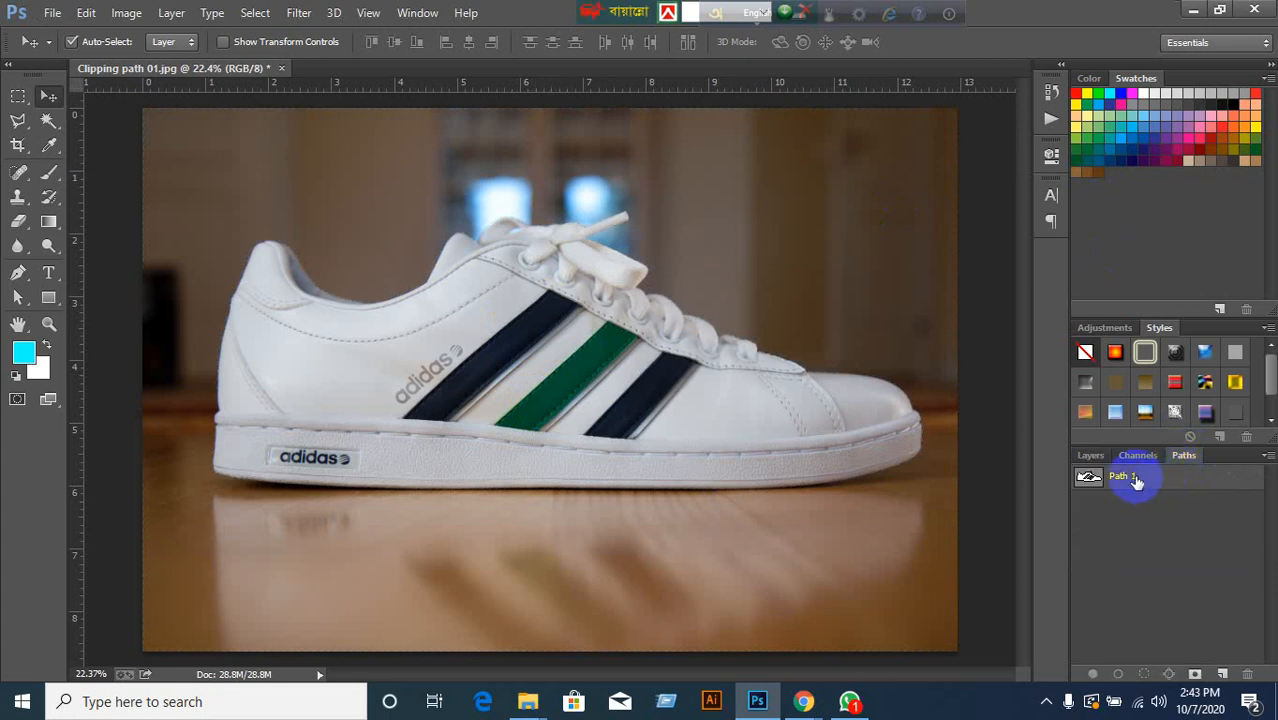
{"action": "left_click", "coordinate": [1092, 460]}
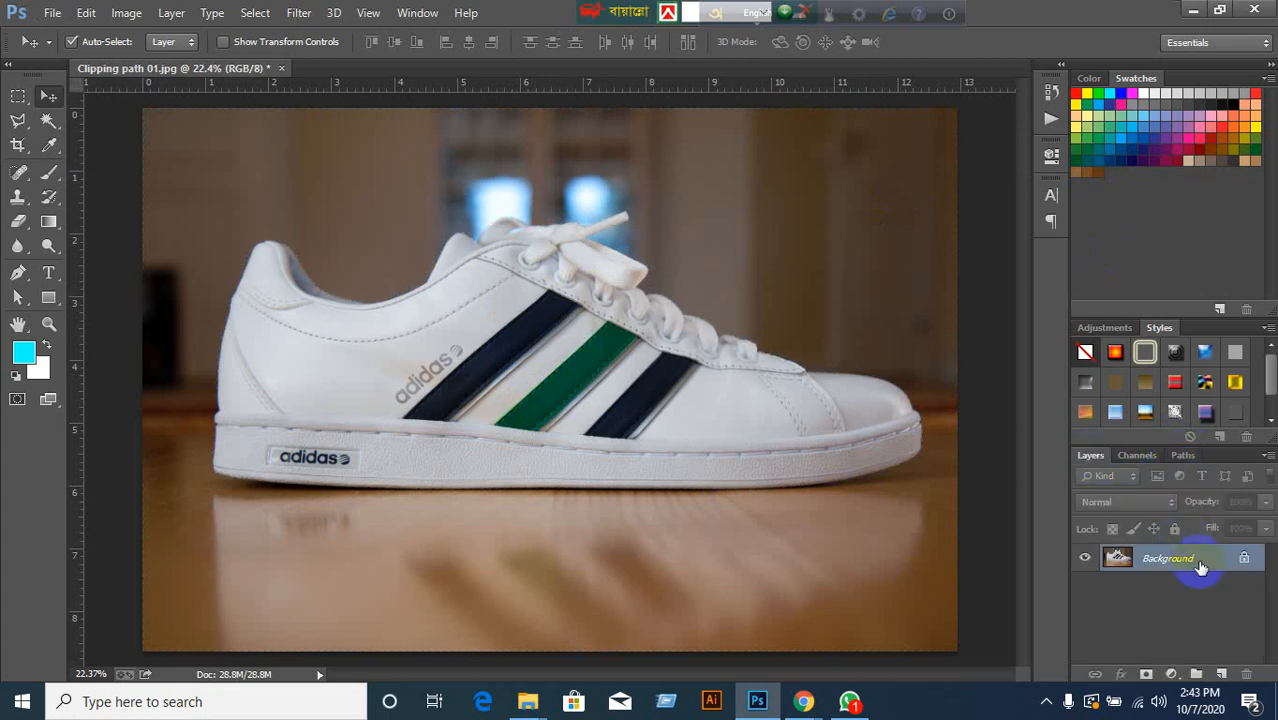
{"action": "left_click_drag", "start_coordinate": [1198, 563], "coordinate": [1222, 676]}
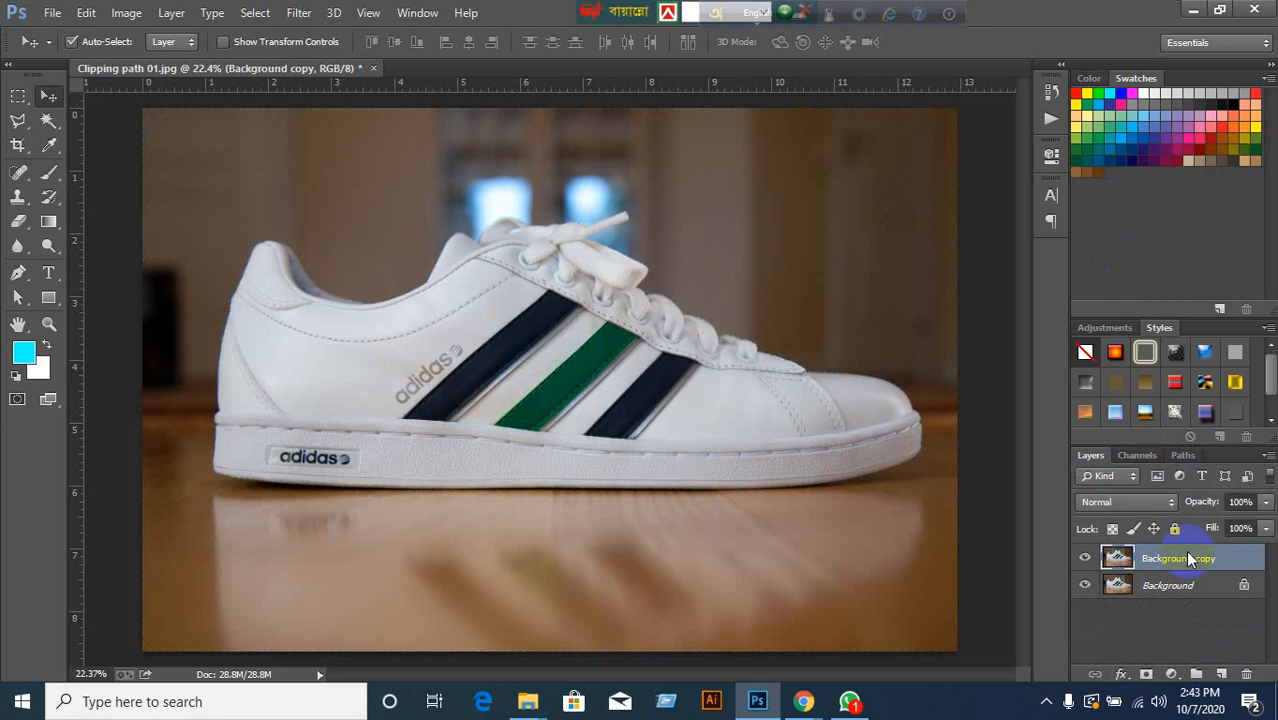
Load Path 1 as a selection on the duplicated layer and invert it to cover the background and the three stripes.
{"action": "left_click", "coordinate": [1184, 455]}
{"action": "left_click", "coordinate": [1098, 484]}
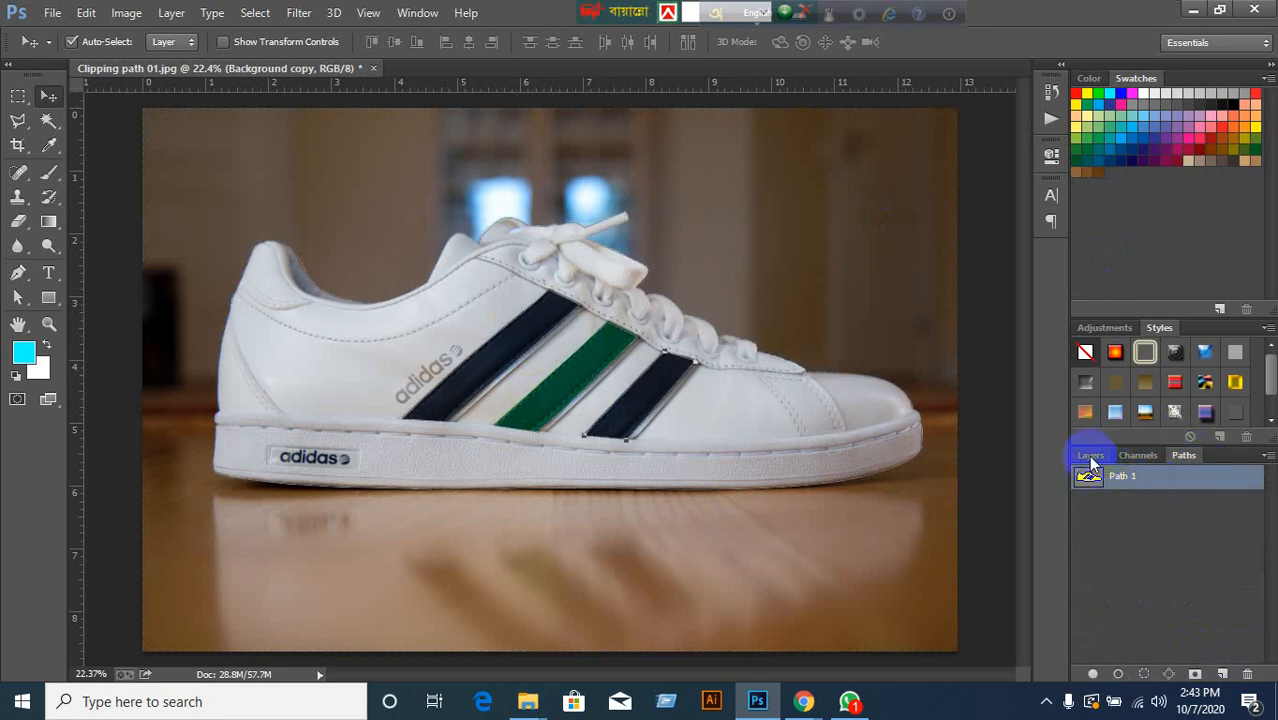
{"action": "left_click", "coordinate": [1091, 455]}
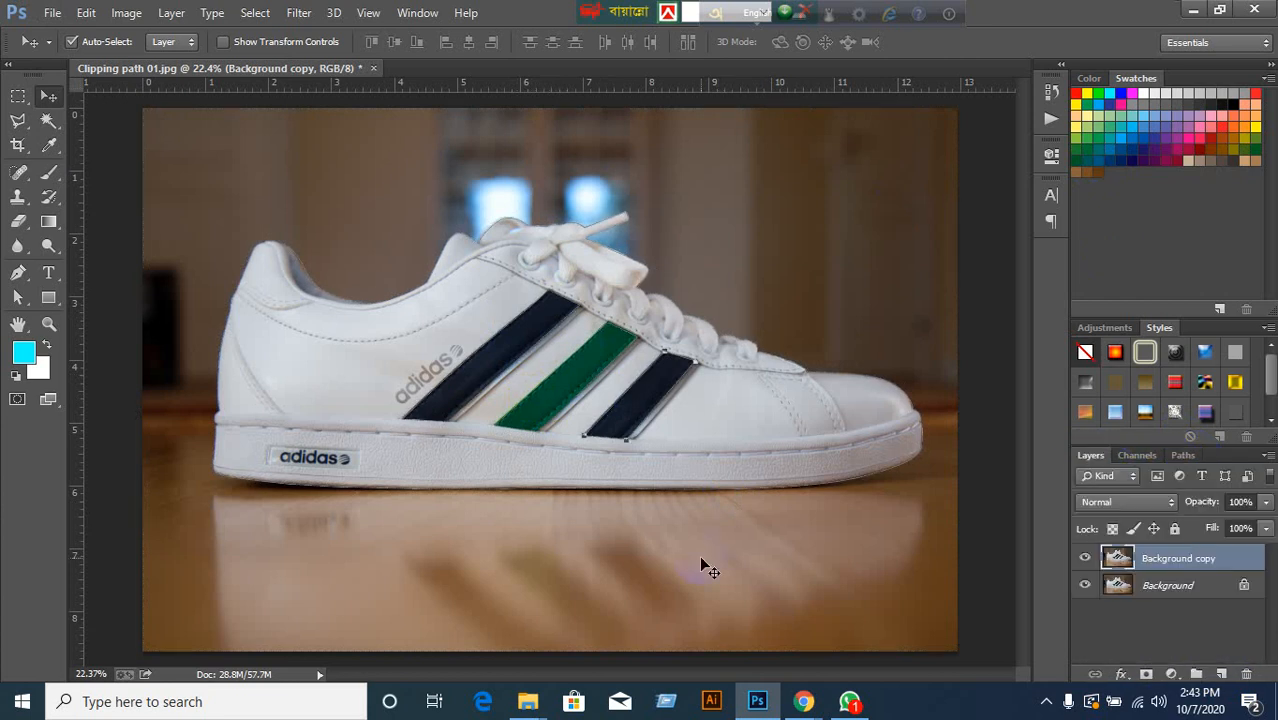
{"action": "key", "text": "ctrl+Return"}
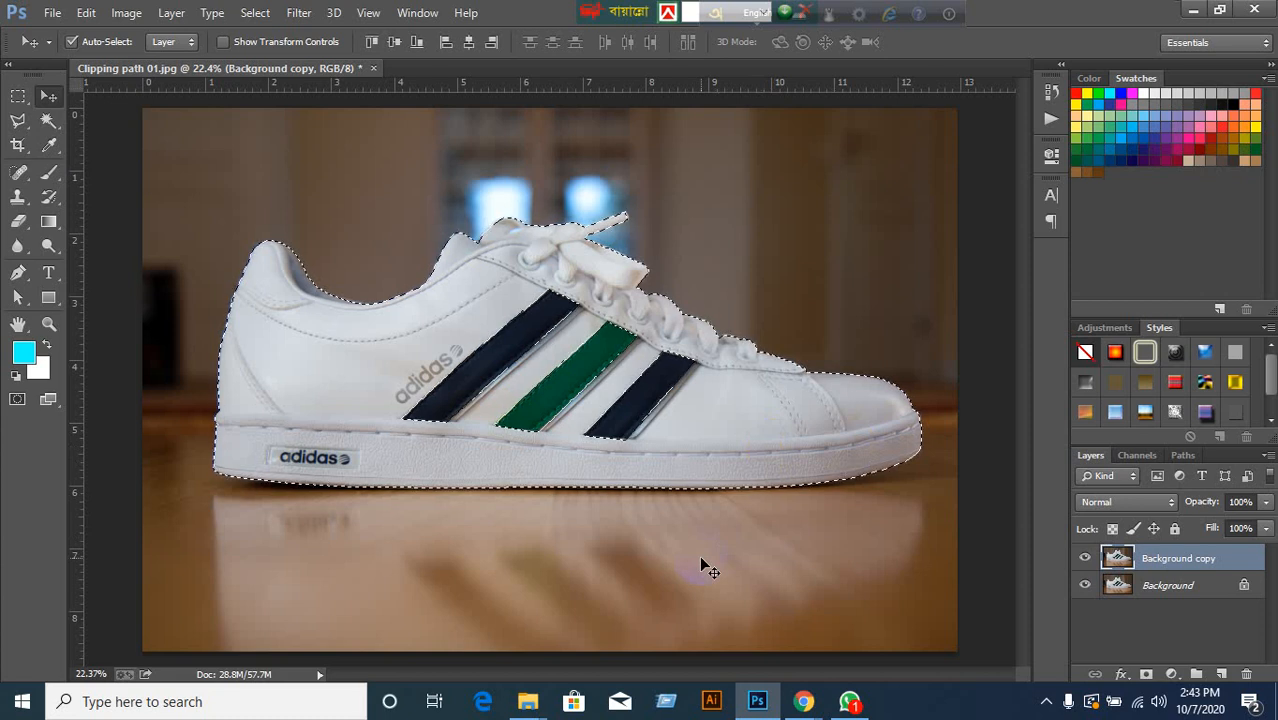
{"action": "left_click", "coordinate": [255, 12]}
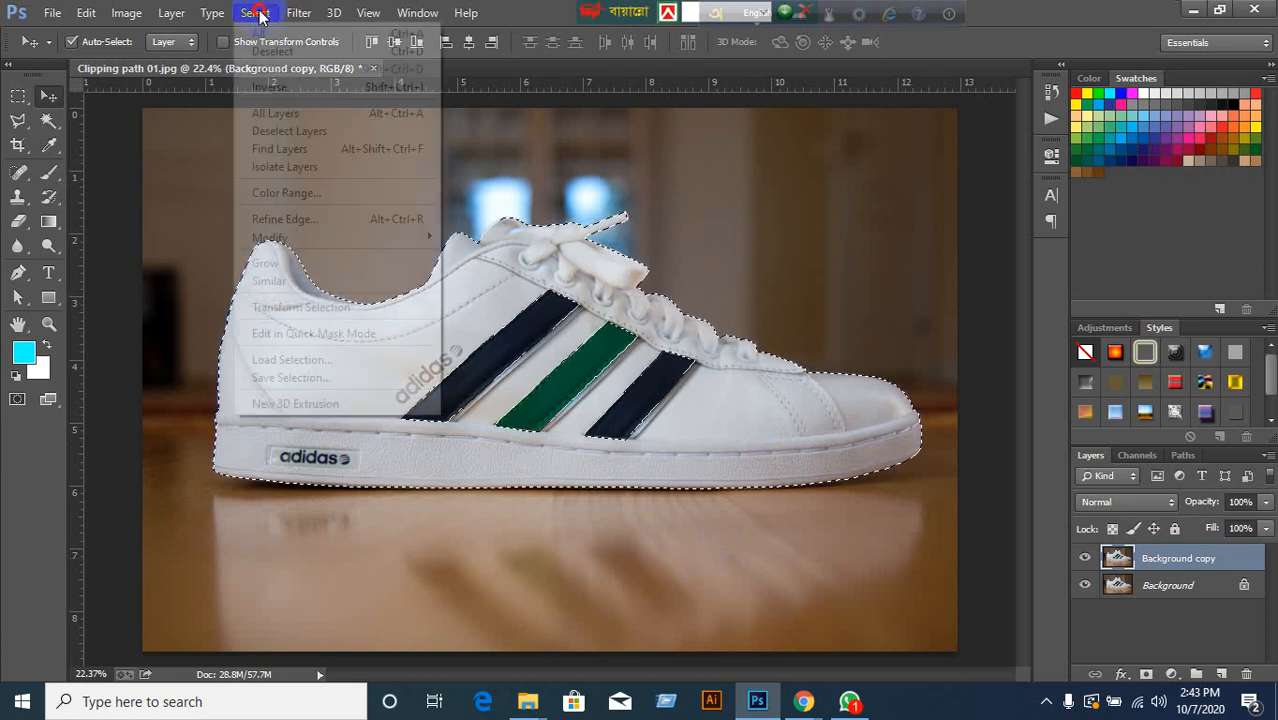
{"action": "left_click", "coordinate": [272, 87]}
Preview the cutout by hiding the original Background layer and deleting the selected pixels, undoing the deletion and deselecting.
{"action": "left_click", "coordinate": [1085, 585]}
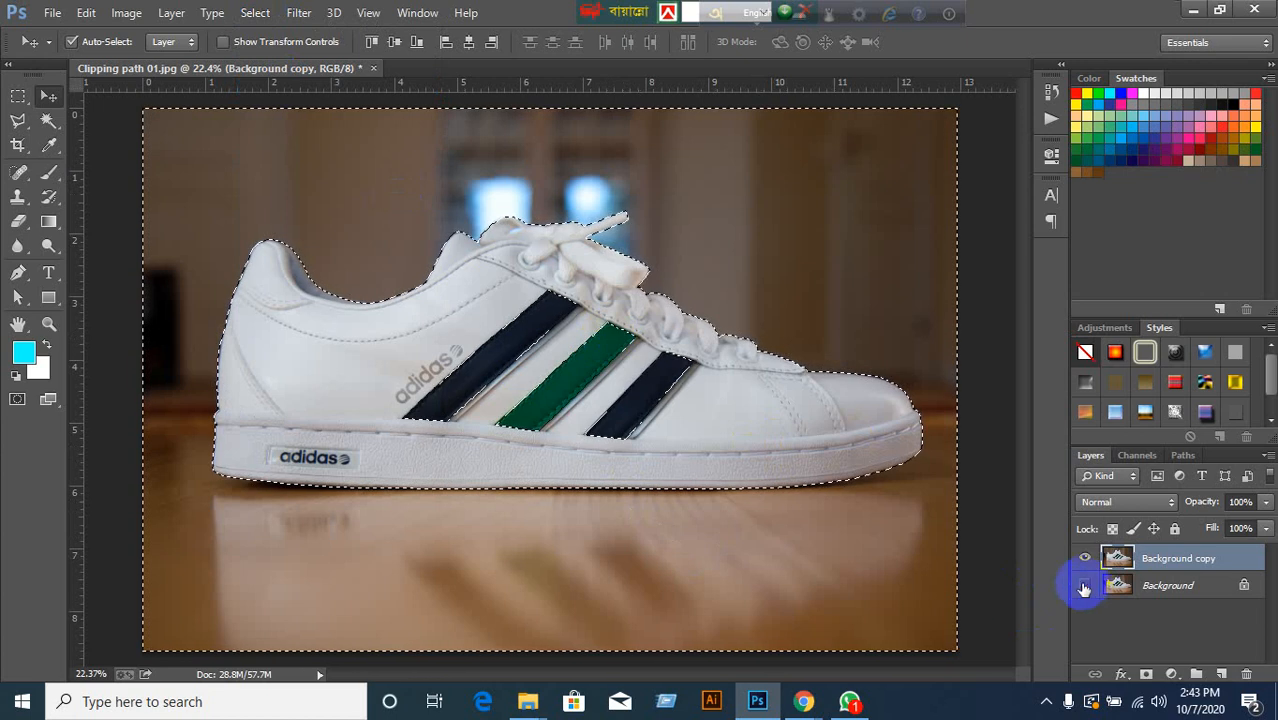
{"action": "key", "text": "Delete"}
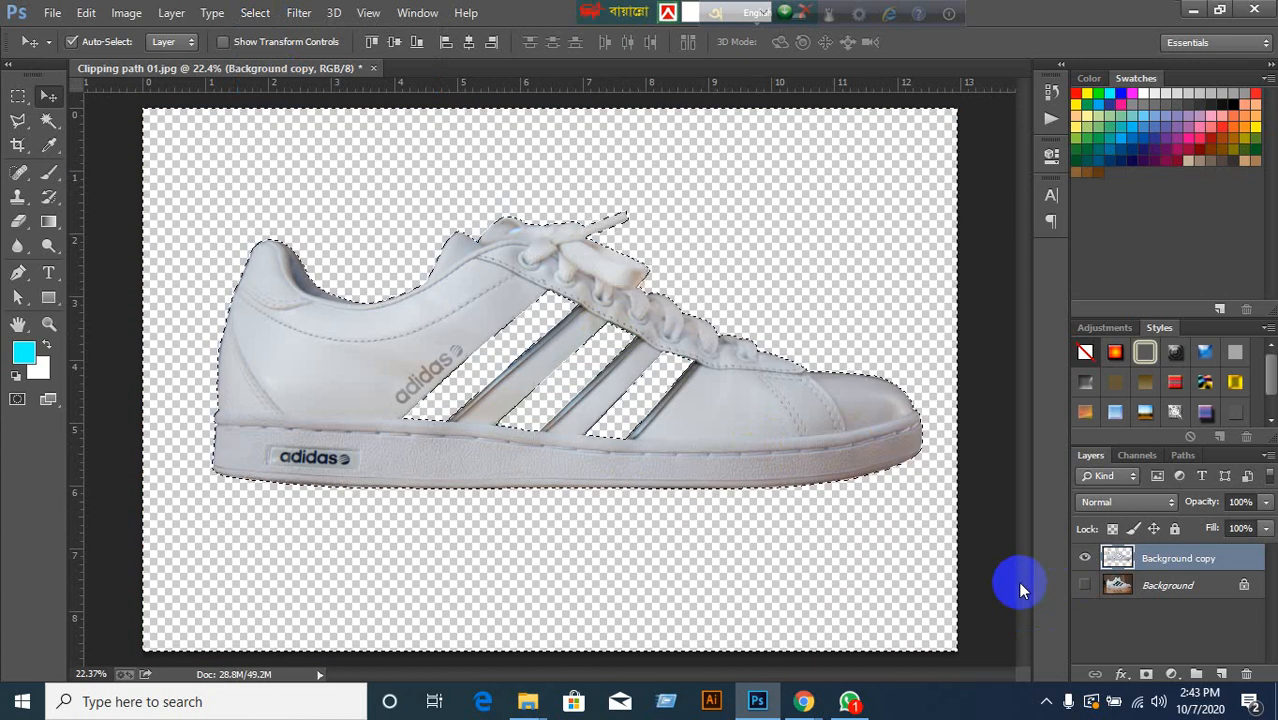
{"action": "key", "text": "ctrl+z"}
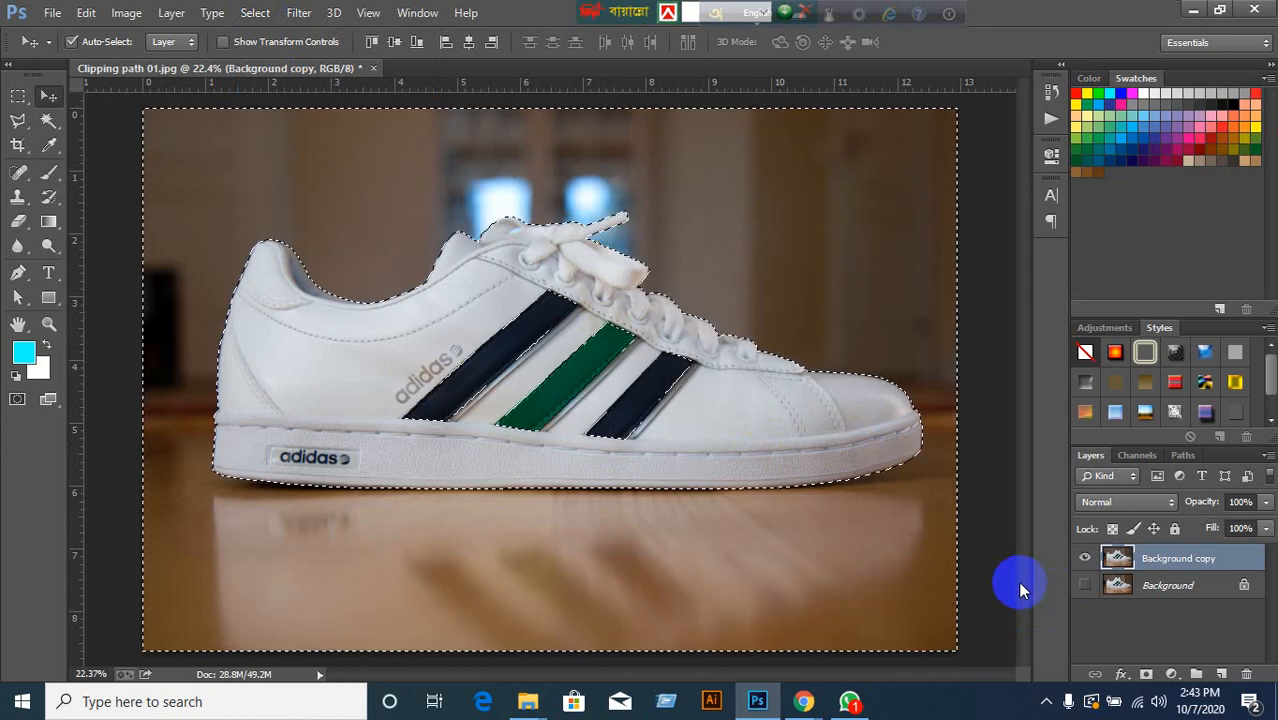
{"action": "key", "text": "ctrl+d"}
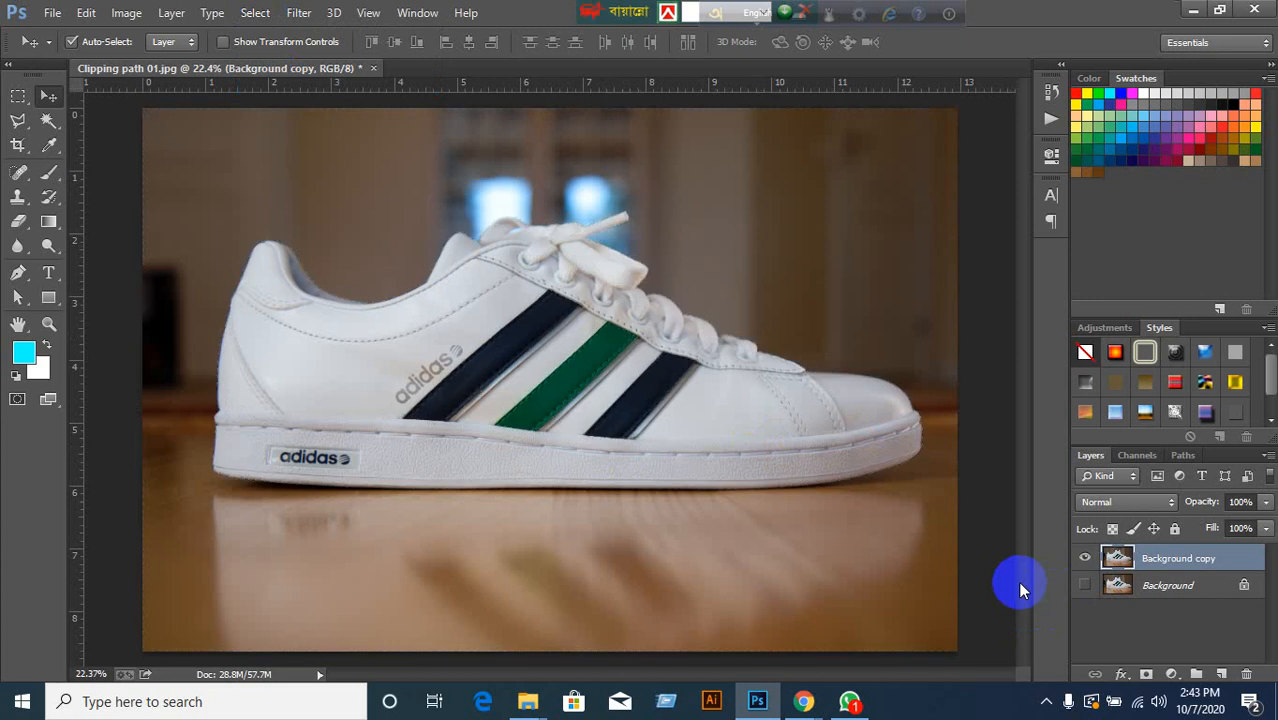
Show the original Background layer again and delete the Background copy layer.
{"action": "left_click", "coordinate": [1085, 585]}
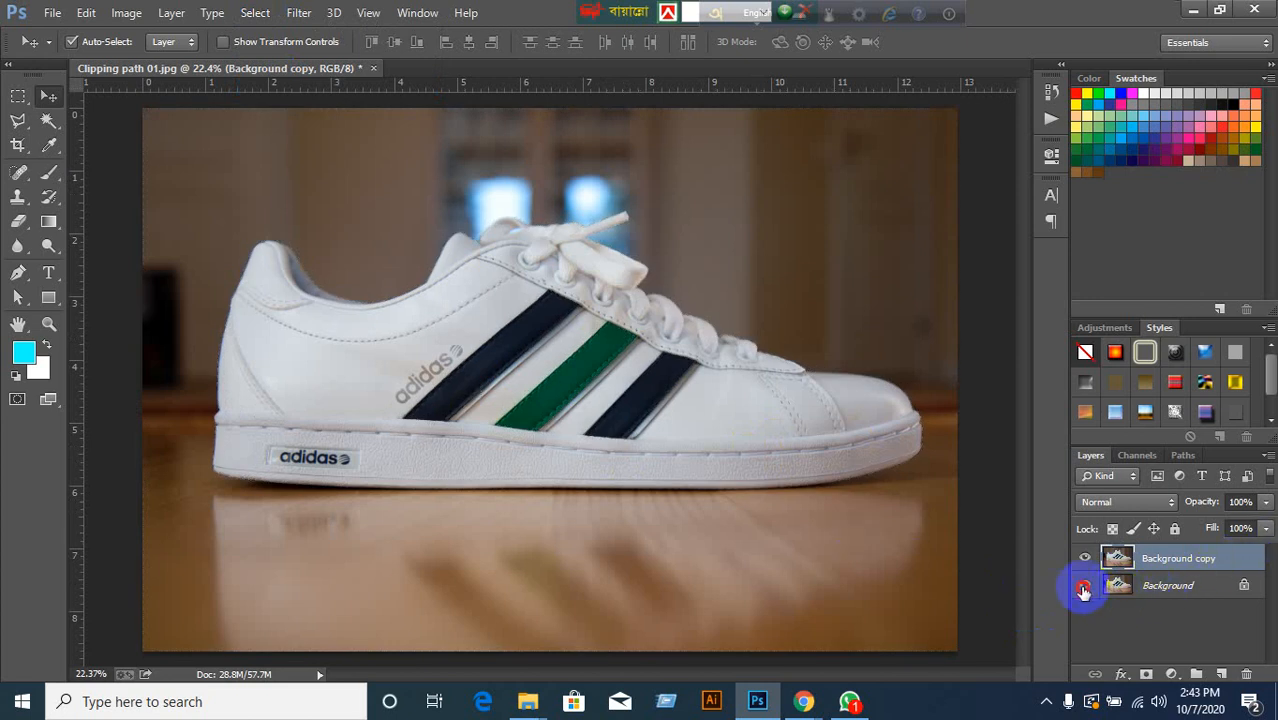
{"action": "left_click", "coordinate": [1248, 676]}
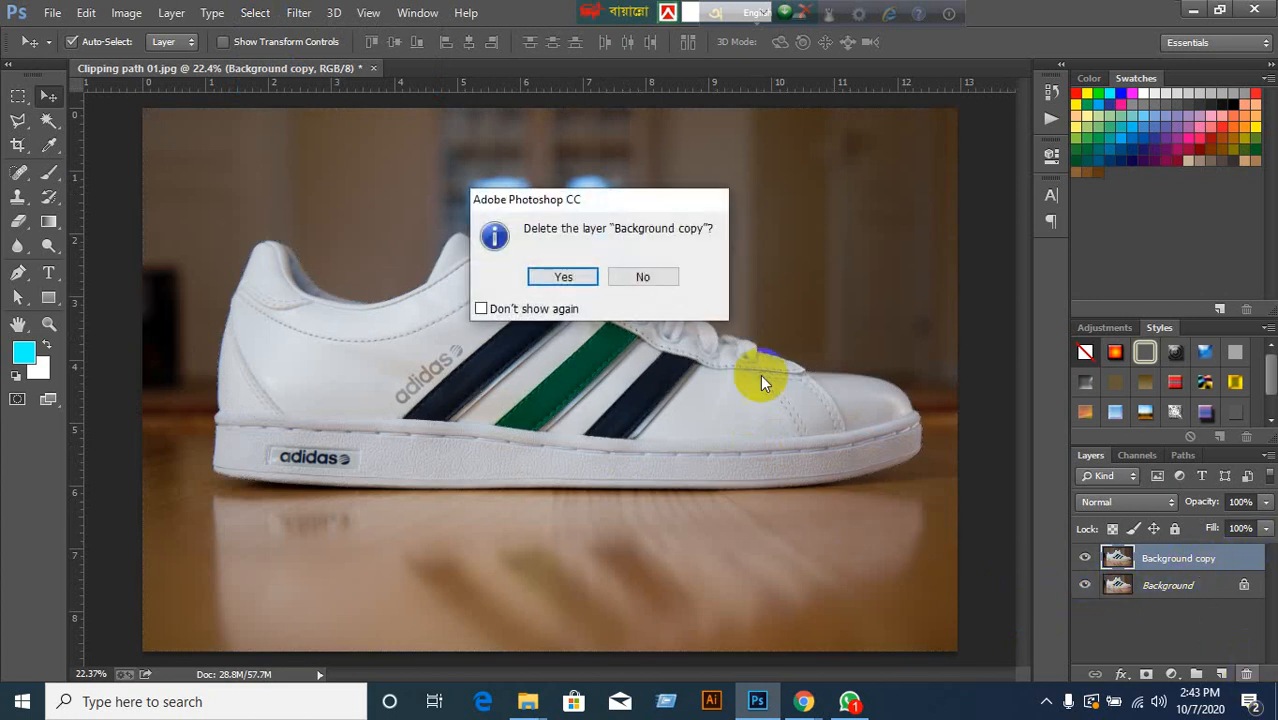
{"action": "left_click", "coordinate": [574, 280]}
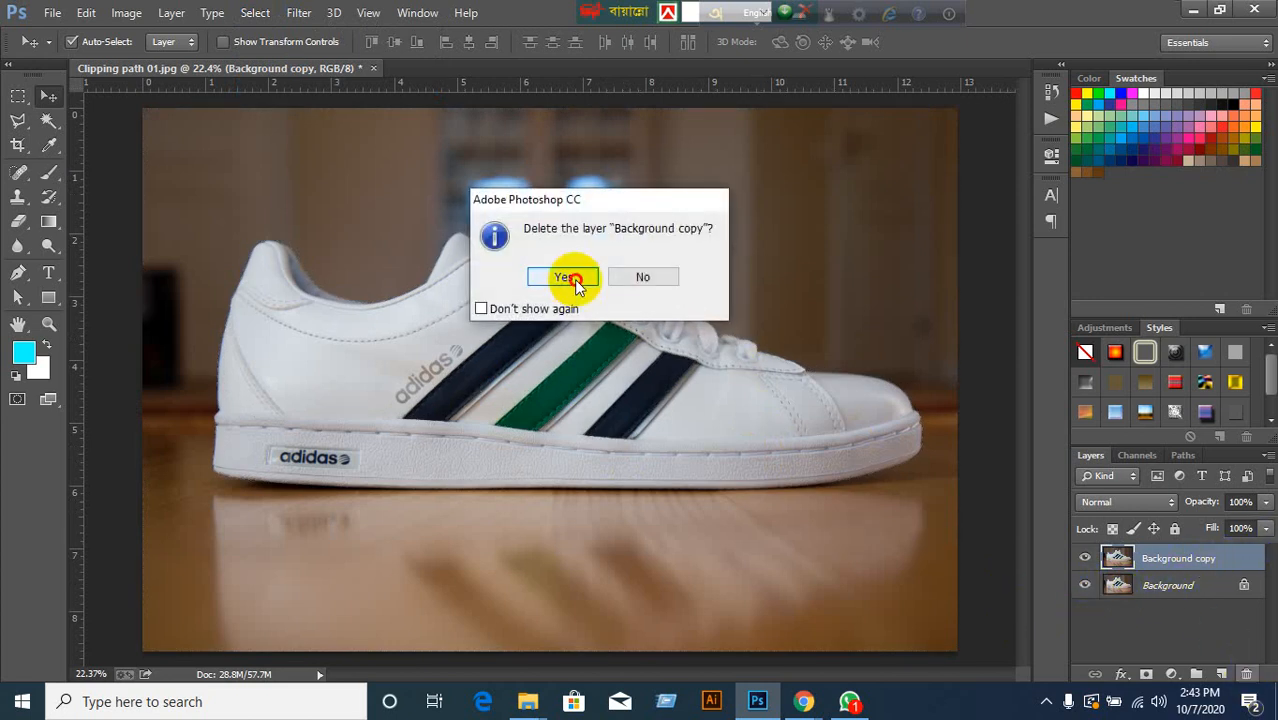
Duplicate Path 1 and switch to the path selection tool.
{"action": "left_click", "coordinate": [1183, 456]}
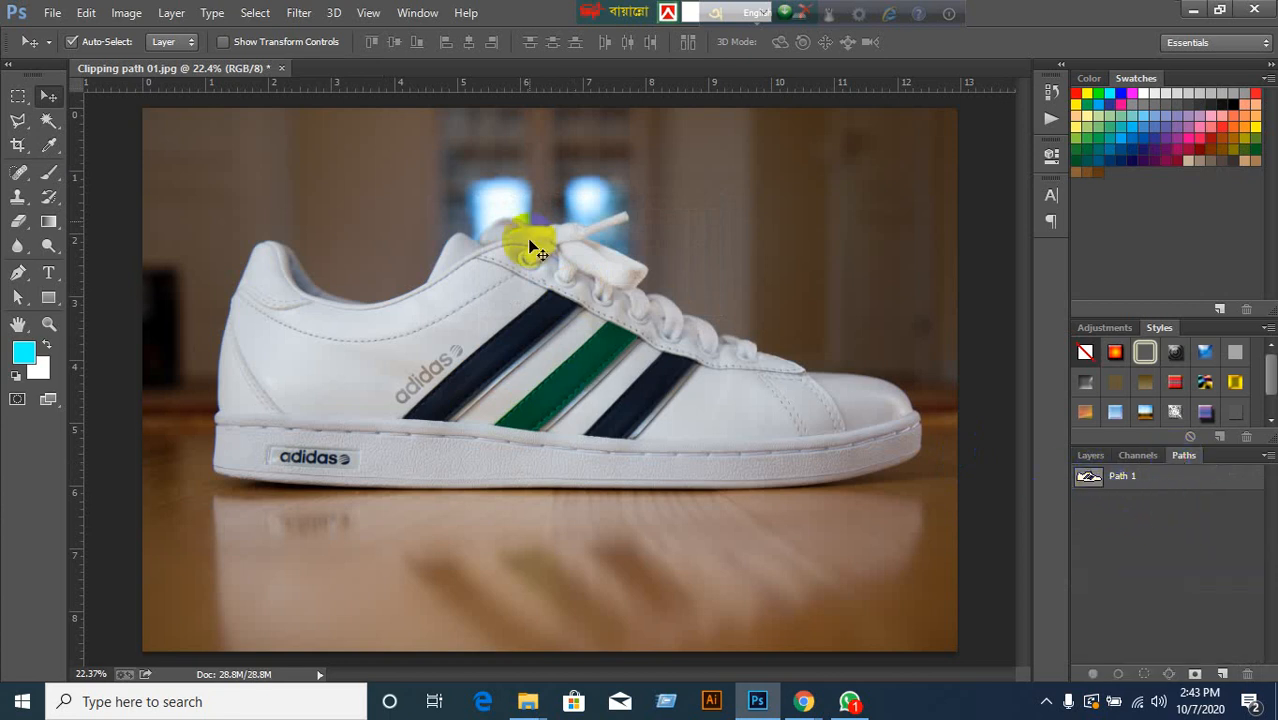
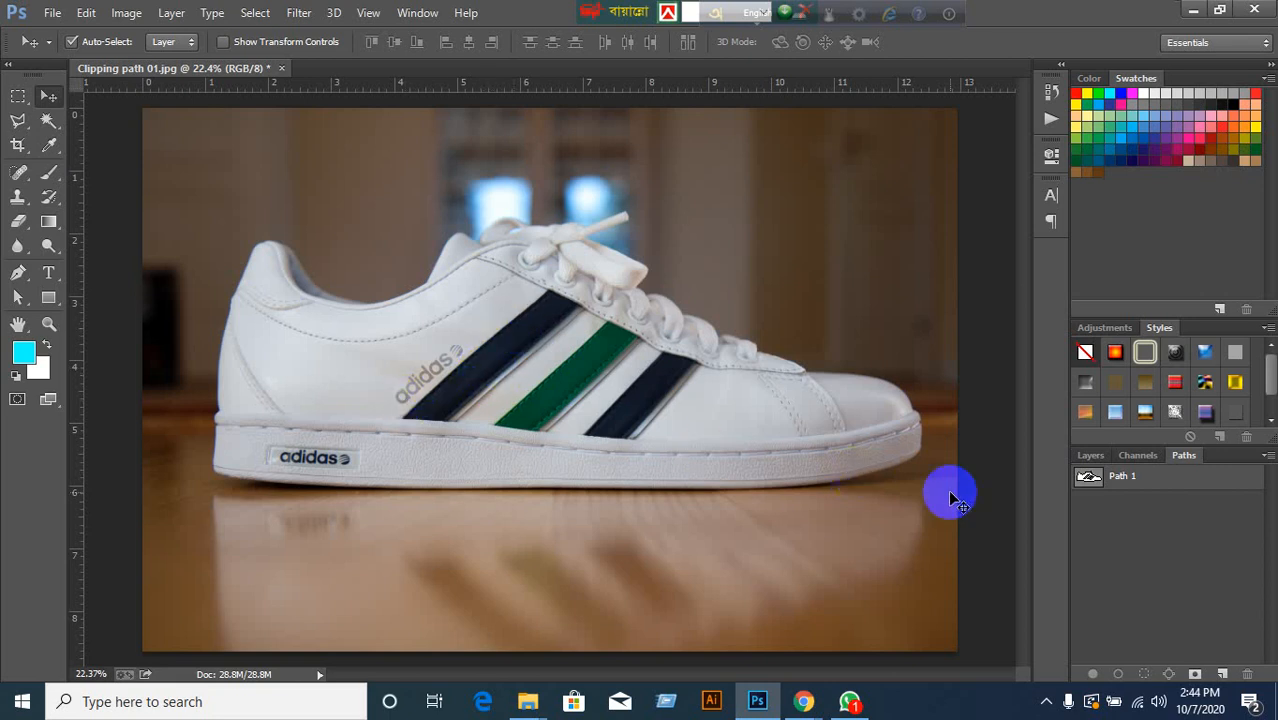
{"action": "key", "text": "ctrl+shift+s"}
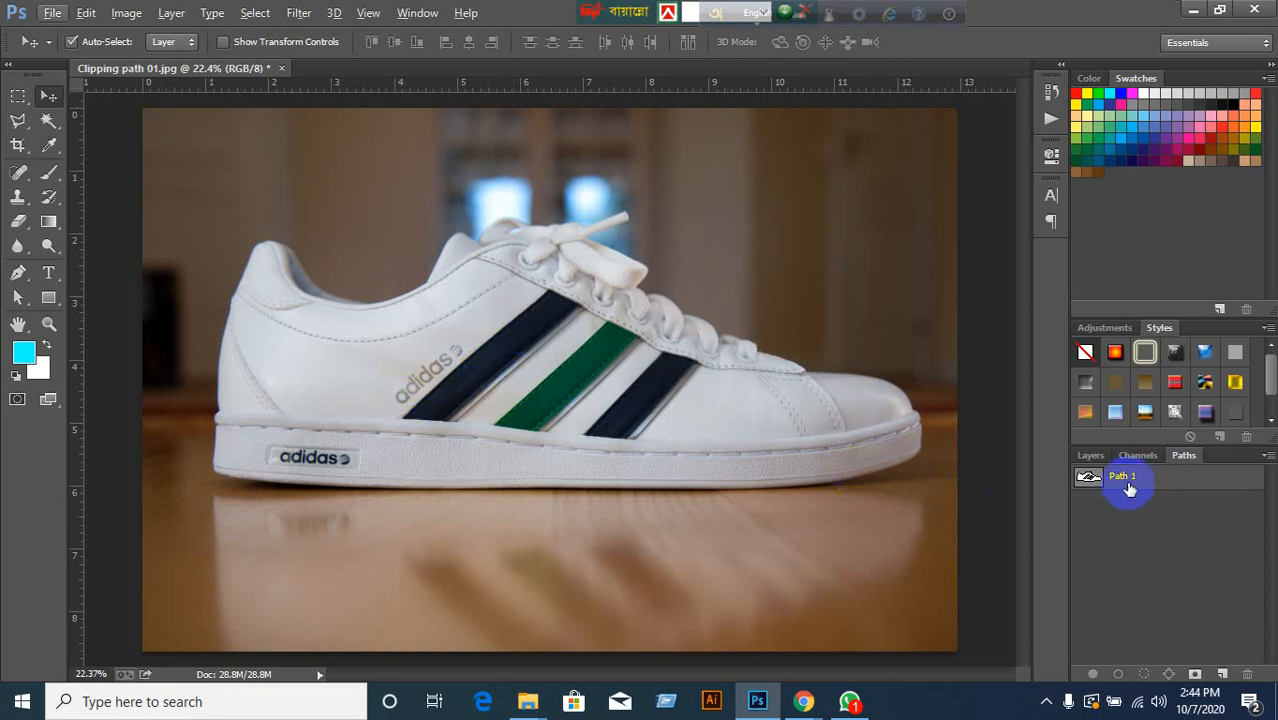
{"action": "left_click_drag", "start_coordinate": [1128, 487], "coordinate": [1222, 674]}
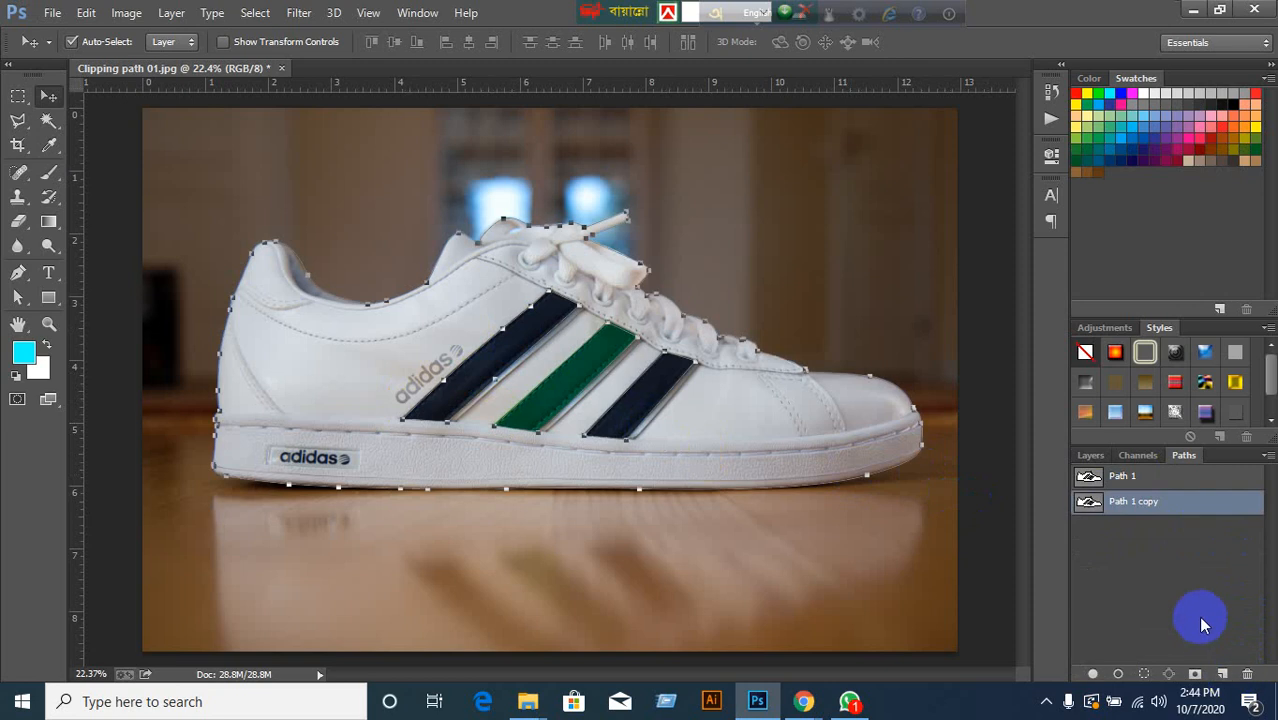
{"action": "left_click", "coordinate": [18, 299]}
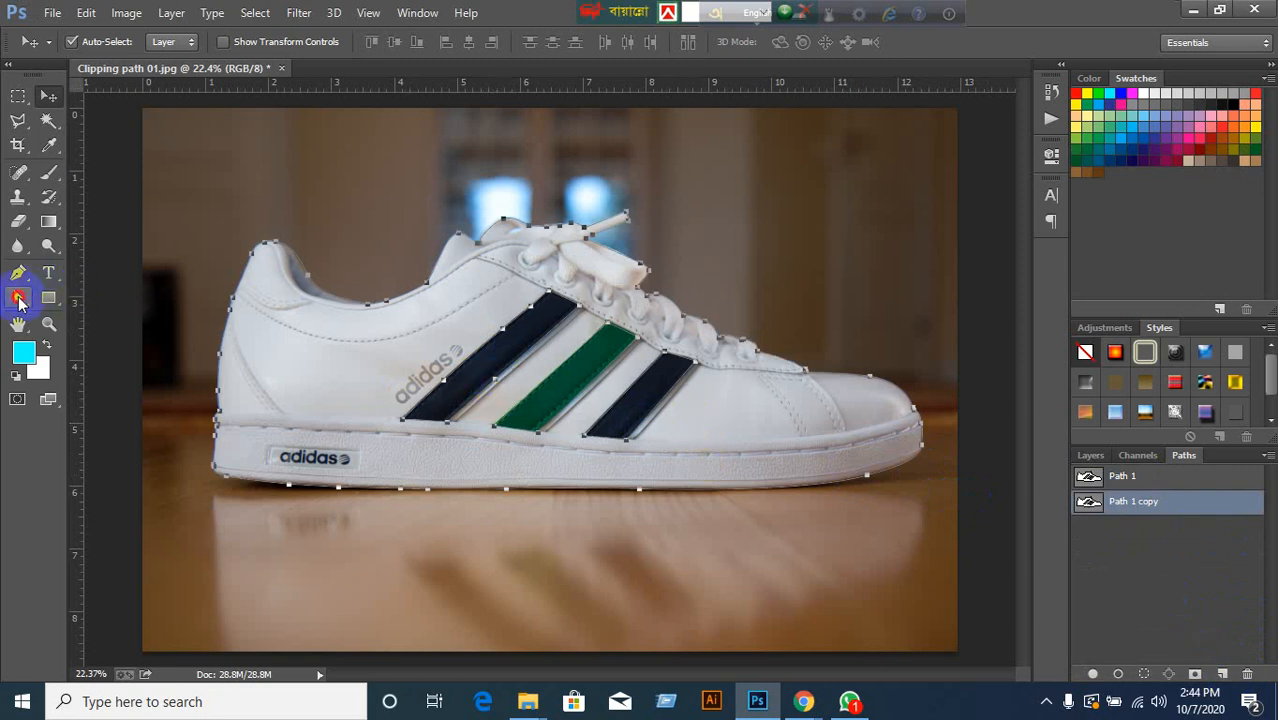
Delete the three stripe subpaths from Path 1 copy, keeping only the outer shoe outline.
{"action": "left_click_drag", "start_coordinate": [371, 349], "coordinate": [676, 435]}
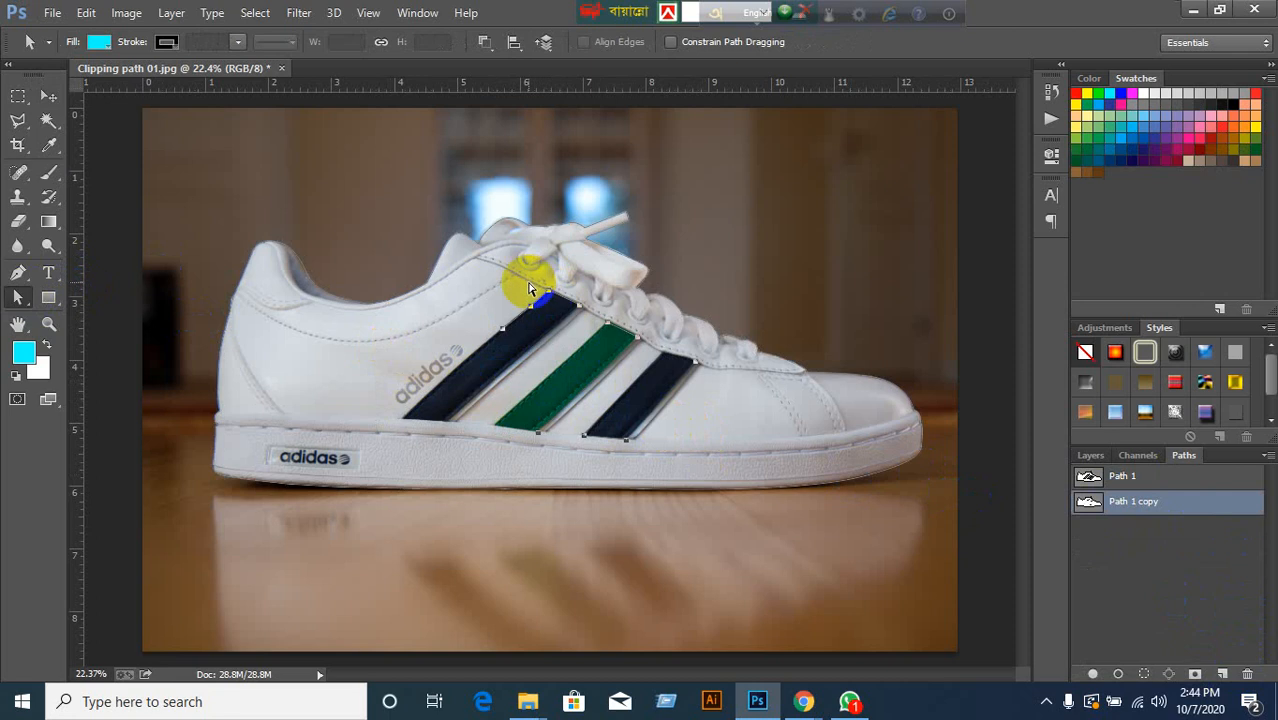
{"action": "left_click", "coordinate": [485, 350]}
{"action": "left_click_drag", "start_coordinate": [487, 306], "coordinate": [533, 342]}
{"action": "key", "text": "Delete"}
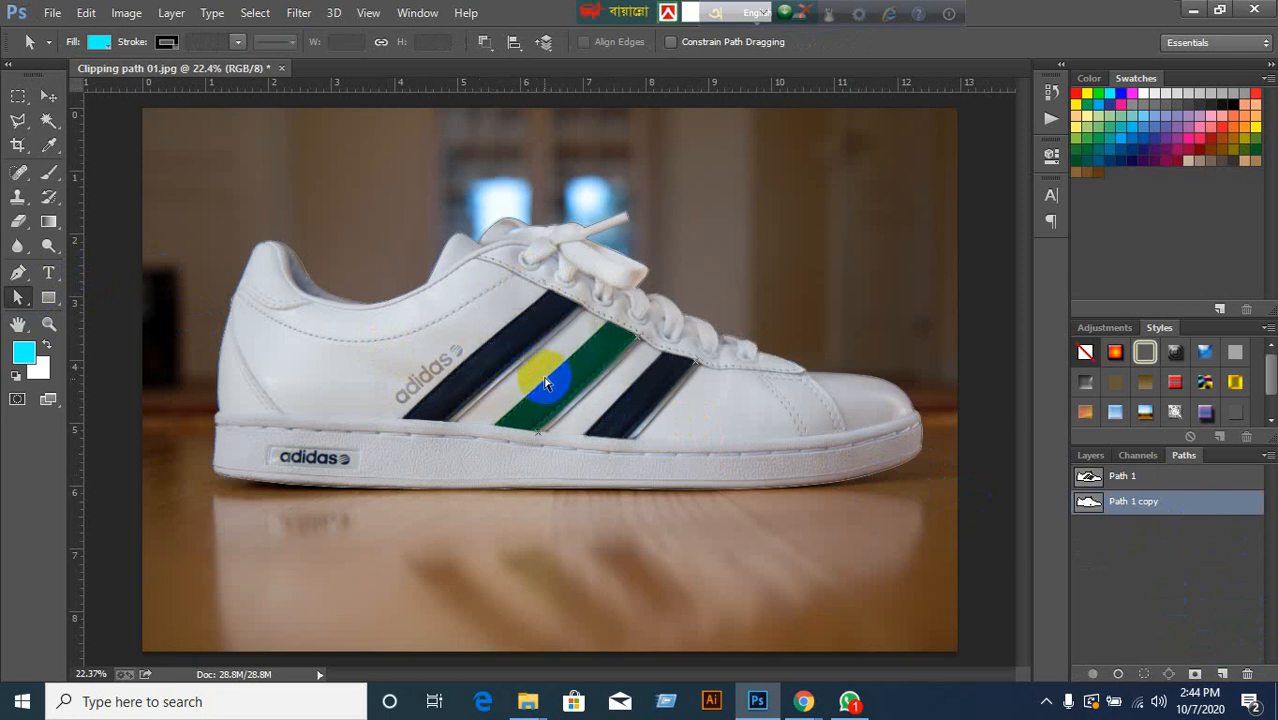
{"action": "left_click_drag", "start_coordinate": [531, 403], "coordinate": [559, 440]}
{"action": "key", "text": "Delete"}
{"action": "left_click_drag", "start_coordinate": [615, 326], "coordinate": [698, 389]}
{"action": "key", "text": "Delete"}
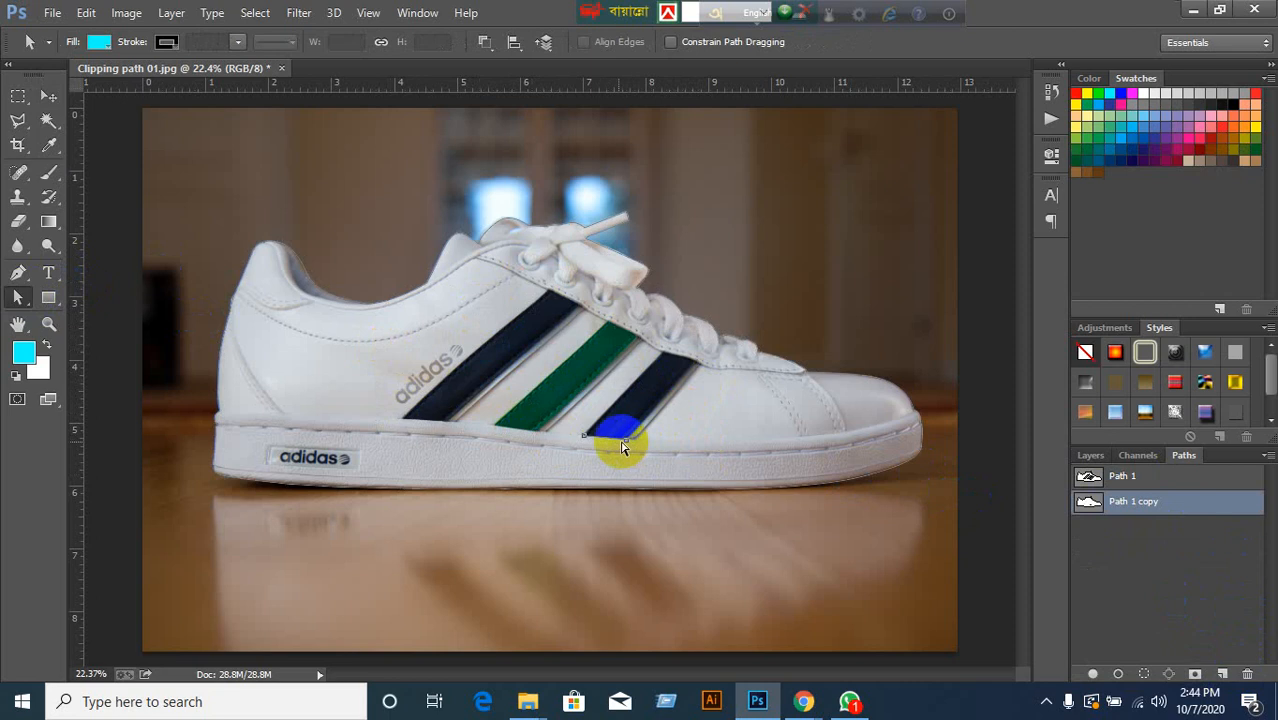
{"action": "left_click_drag", "start_coordinate": [577, 421], "coordinate": [646, 453]}
{"action": "key", "text": "Delete"}
{"action": "left_click_drag", "start_coordinate": [183, 193], "coordinate": [955, 556]}
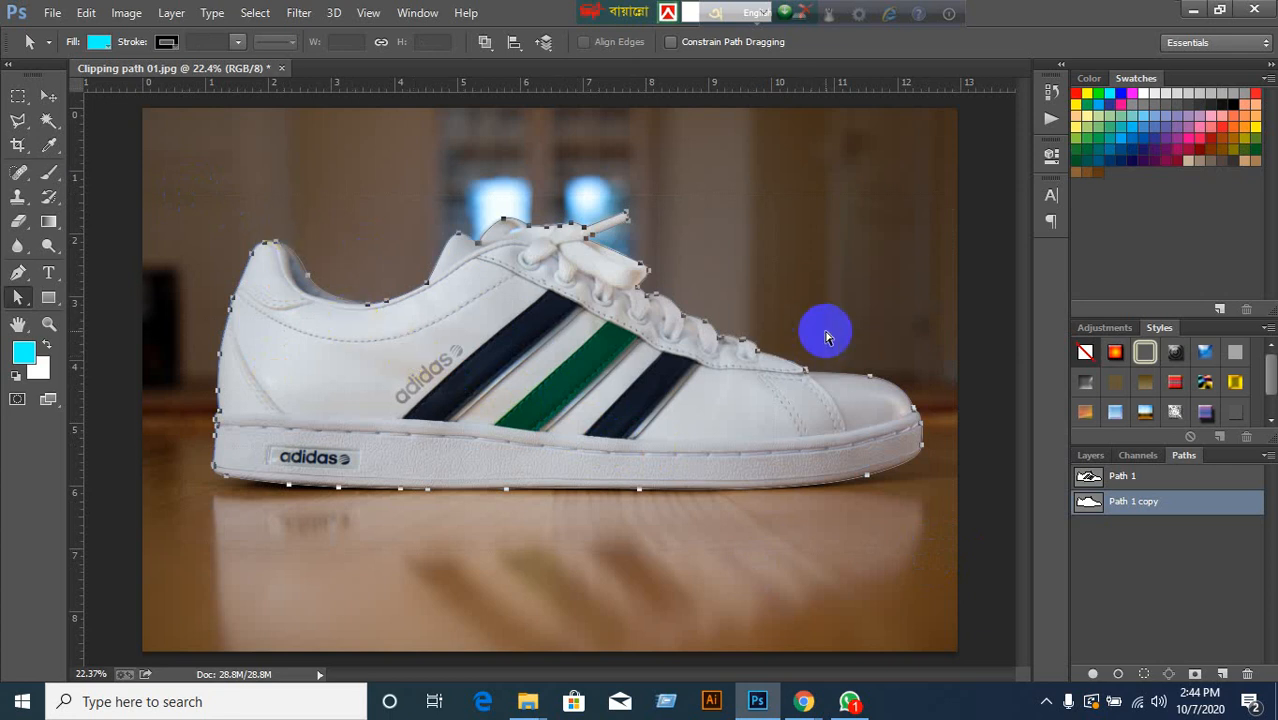
Rename the duplicated path as Path 2.
{"action": "left_click", "coordinate": [1146, 527]}
{"action": "double_click", "coordinate": [1141, 502]}
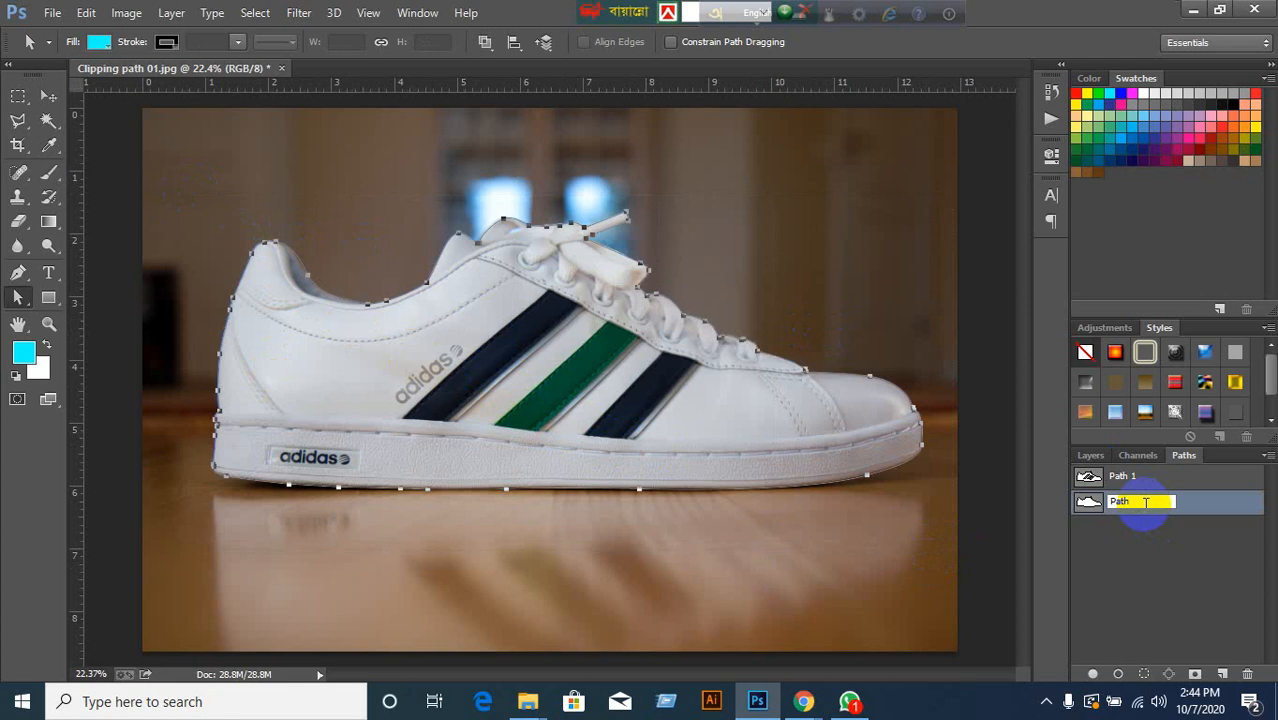
{"action": "left_click", "coordinate": [348, 120]}
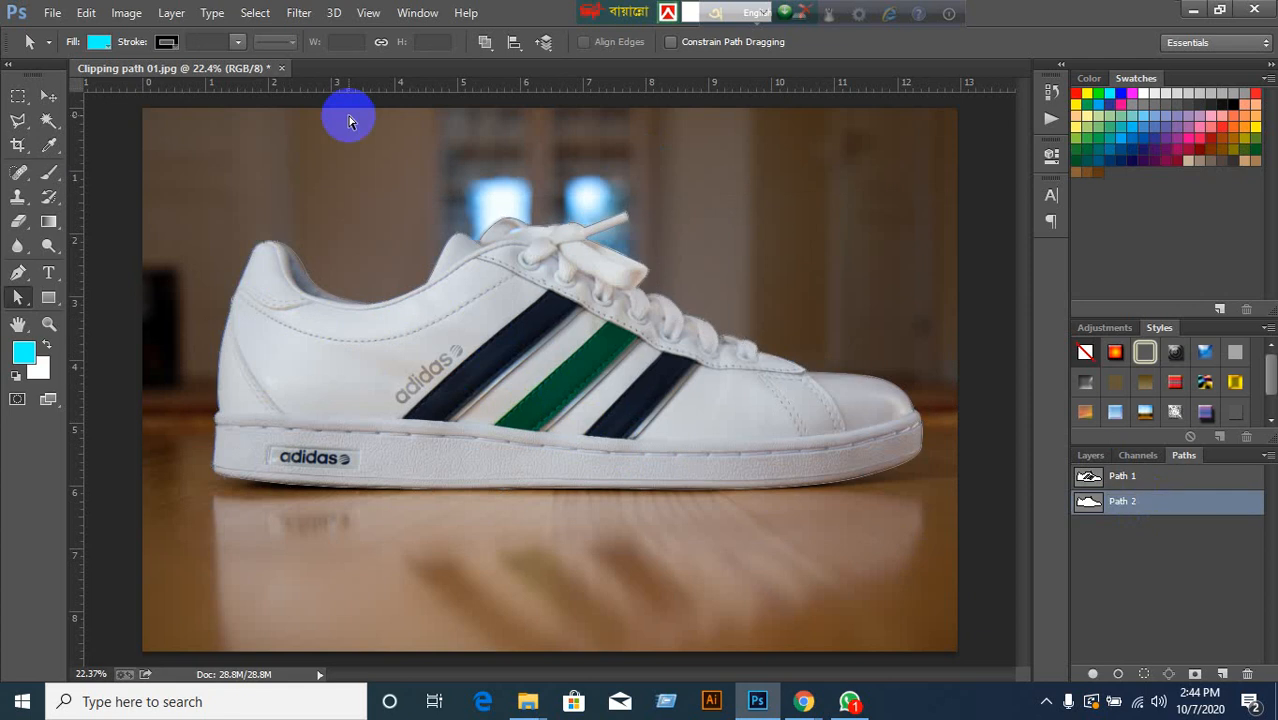
Check the contents of Path 1 and Path 2, and create a new empty path below them.
{"action": "left_click", "coordinate": [1180, 476]}
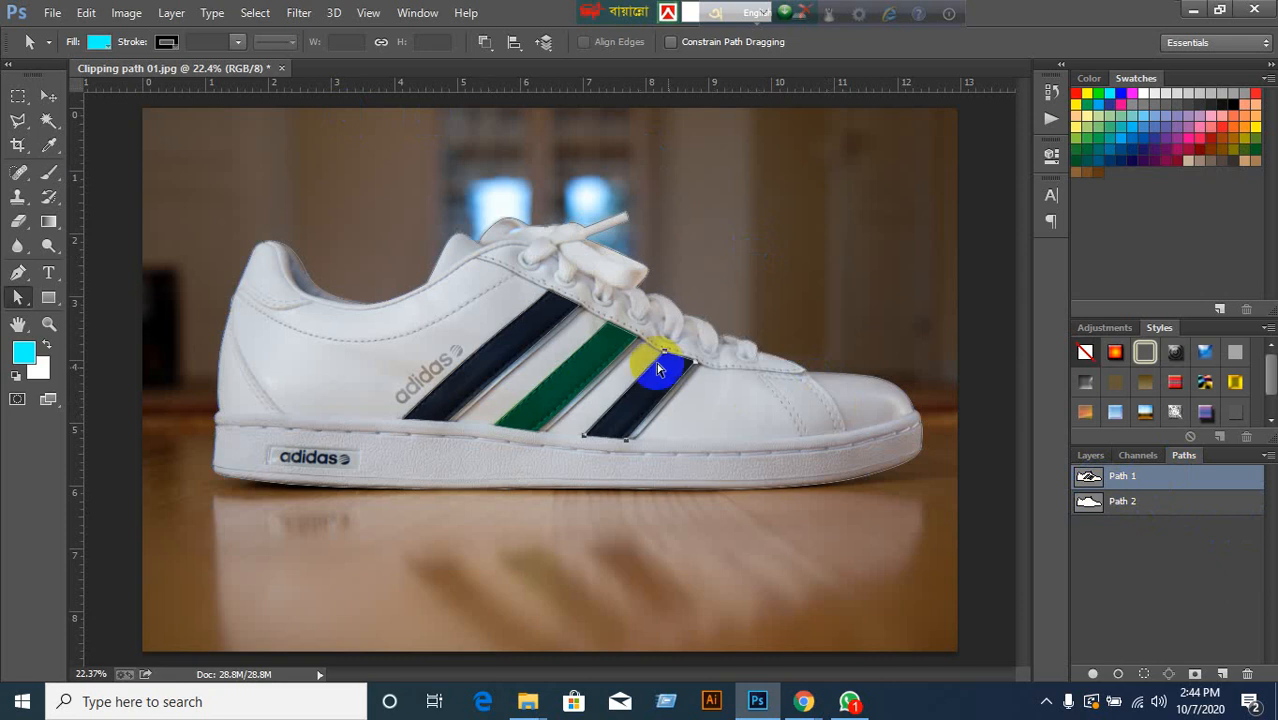
{"action": "left_click", "coordinate": [1135, 505]}
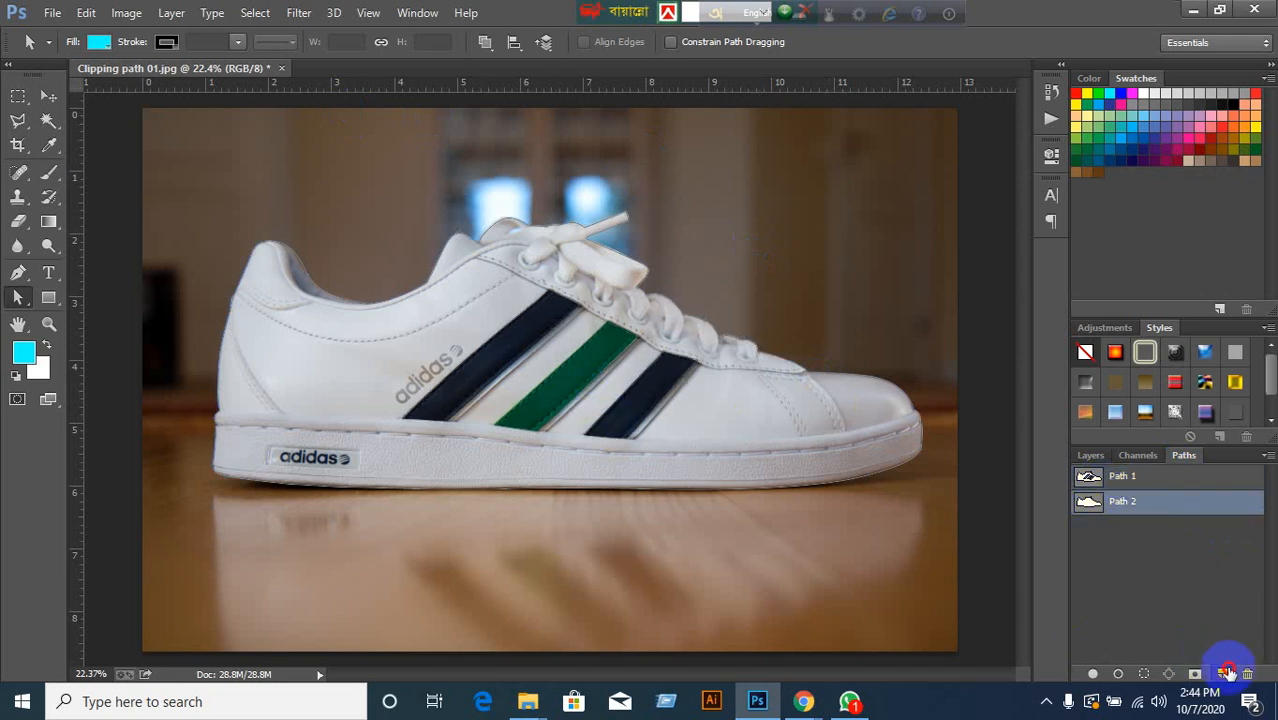
{"action": "left_click", "coordinate": [1227, 673]}
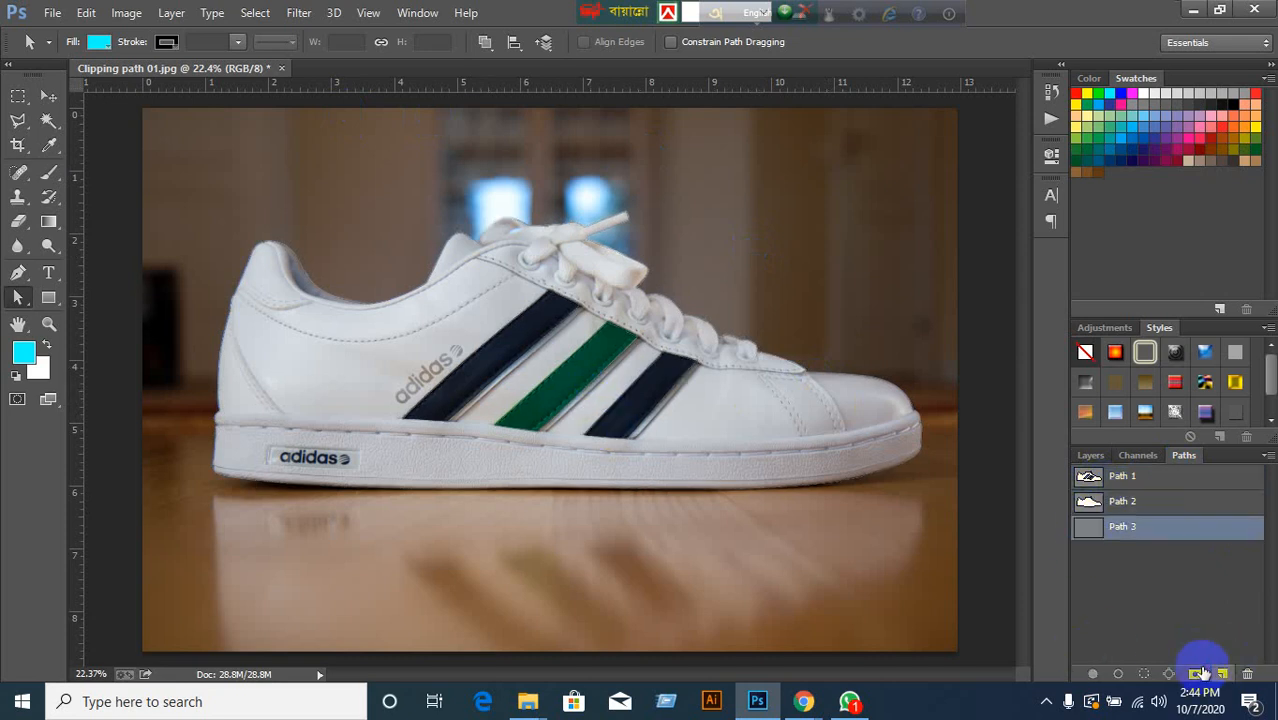
{"action": "left_click", "coordinate": [1124, 482]}
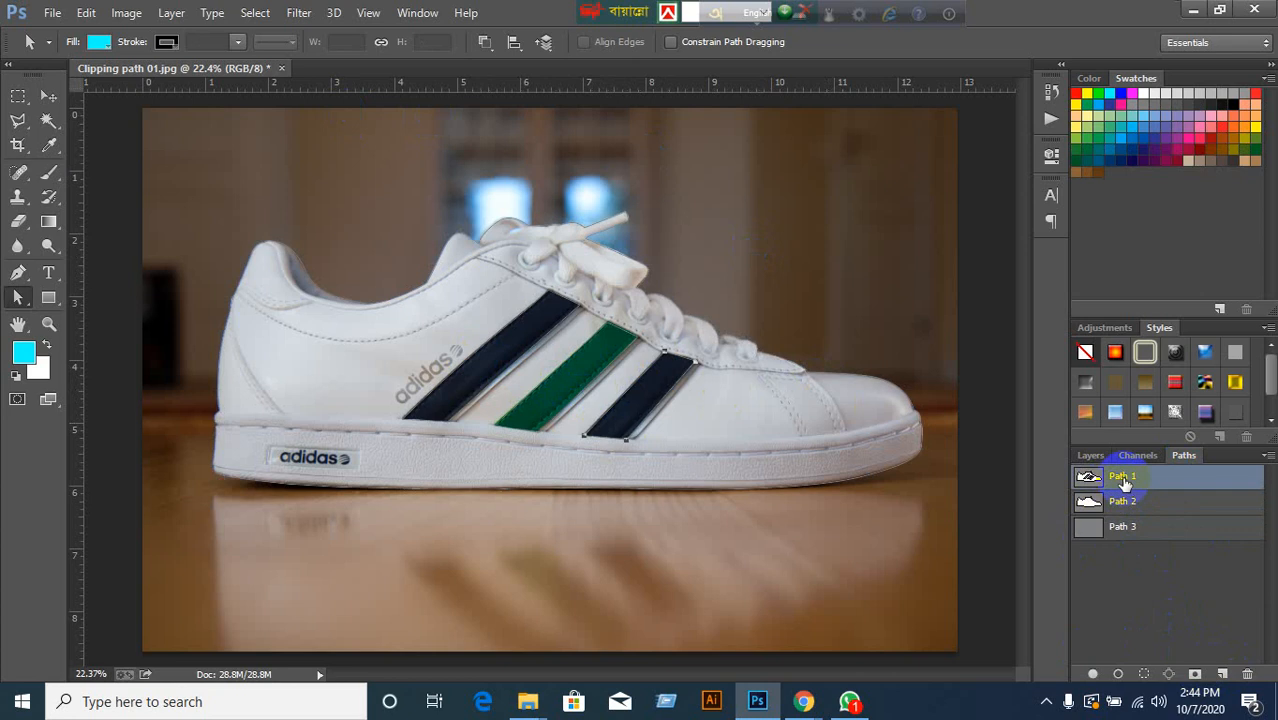
{"action": "left_click", "coordinate": [1139, 530]}
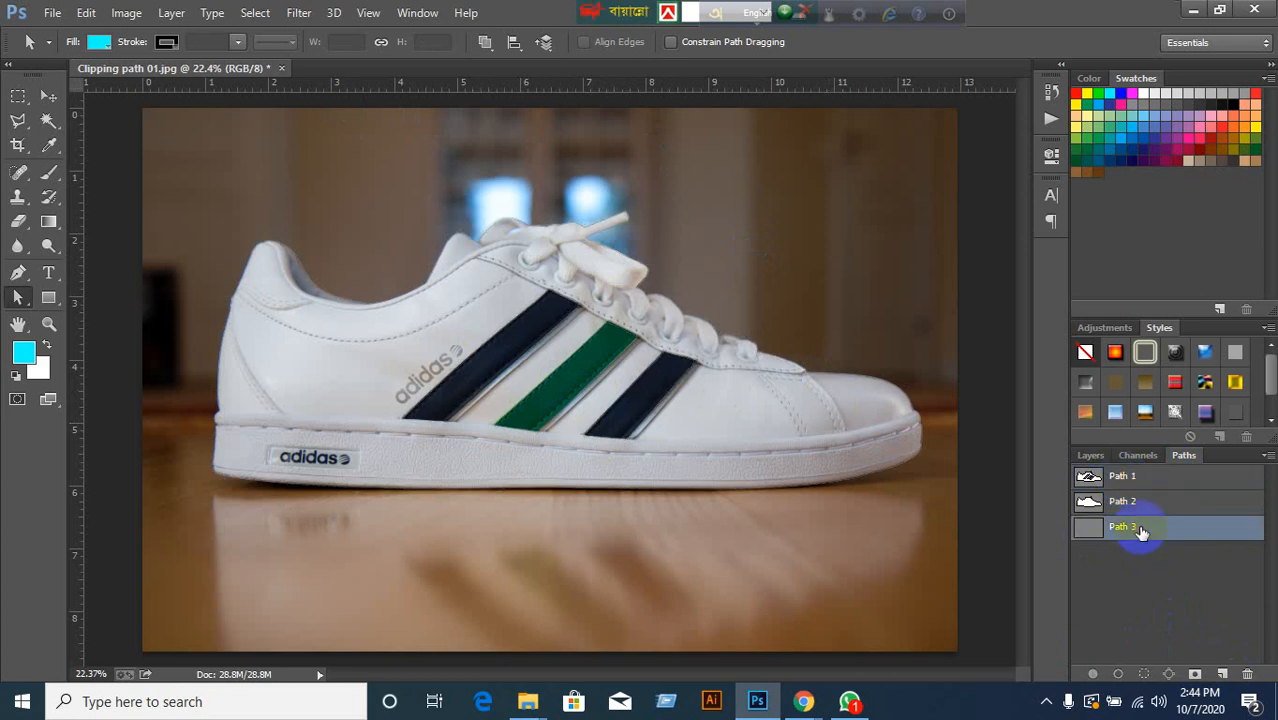
{"action": "key", "text": "ctrl+v"}
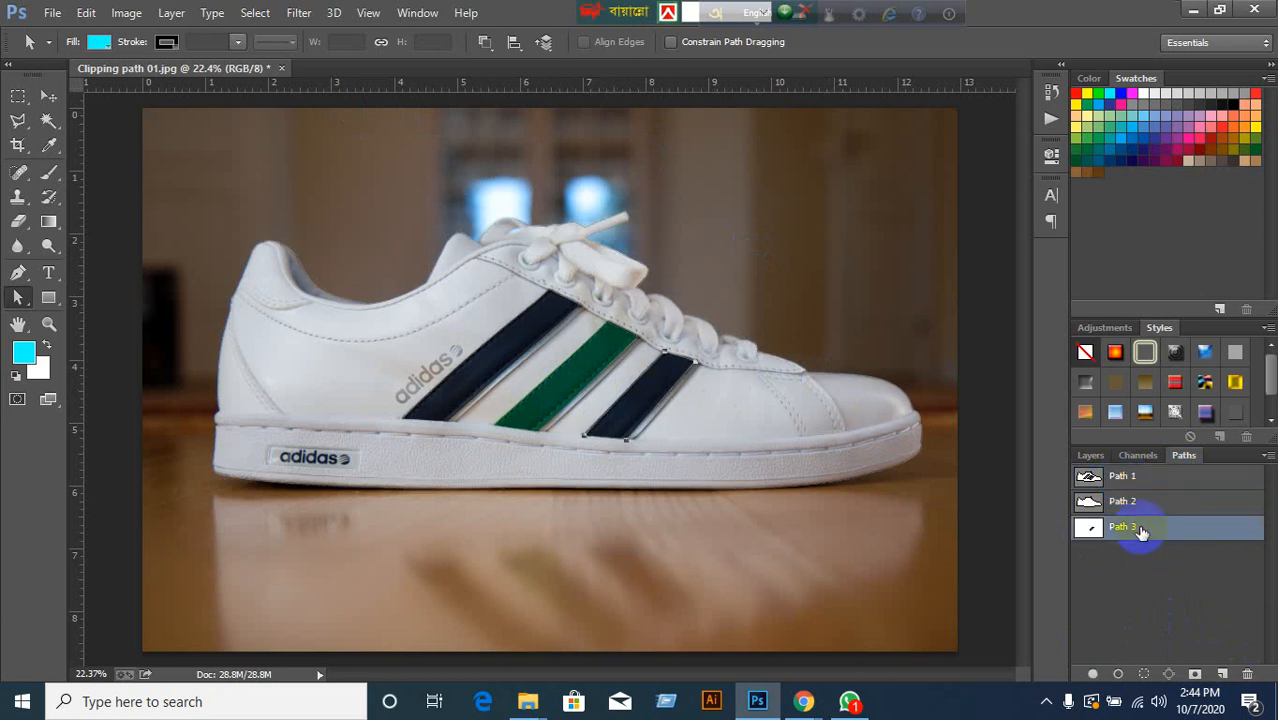
Copy all subpaths of Path 1, the shoe outline and the three stripes, into the empty Path 3.
{"action": "left_click", "coordinate": [1087, 480]}
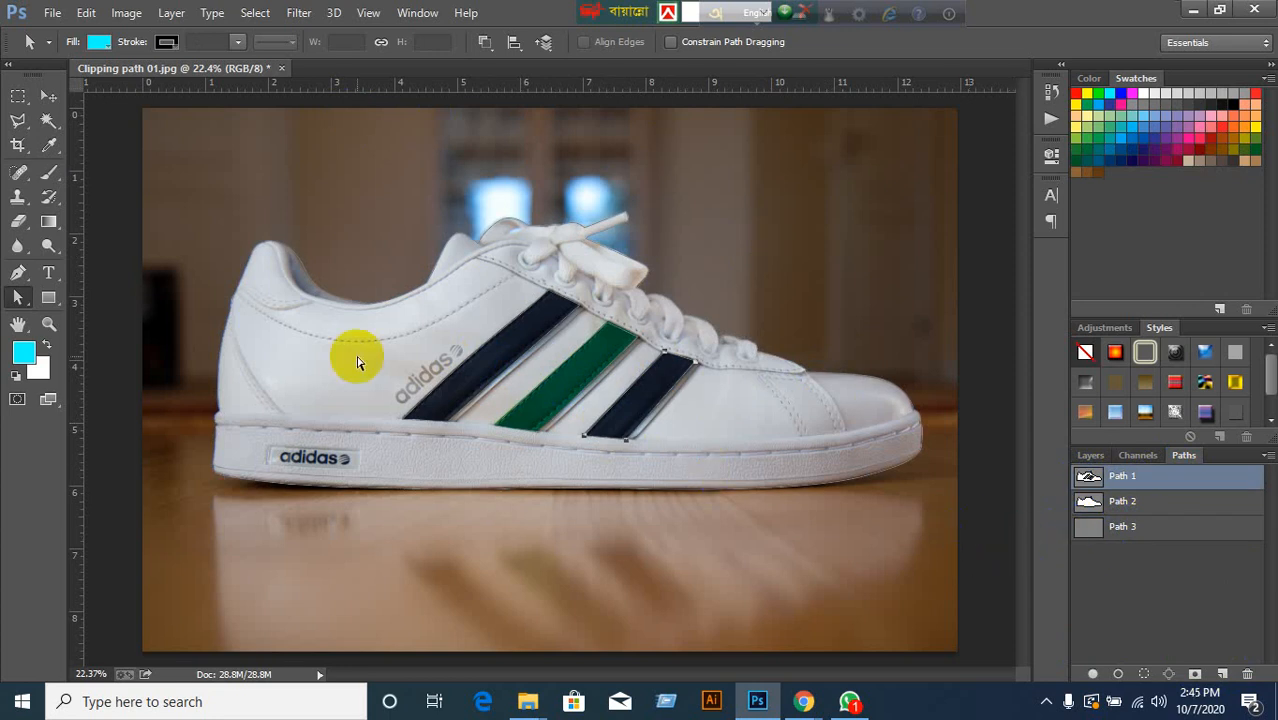
{"action": "left_click_drag", "start_coordinate": [191, 191], "coordinate": [921, 628]}
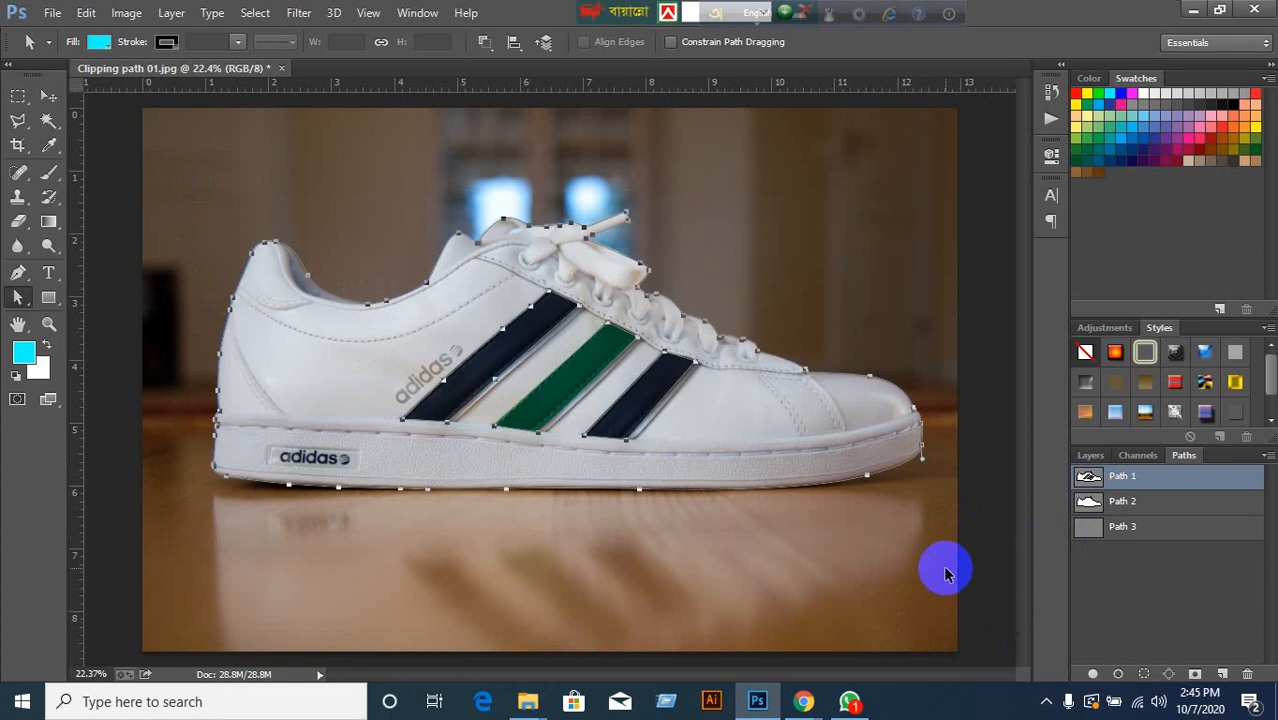
{"action": "left_click", "coordinate": [1082, 530]}
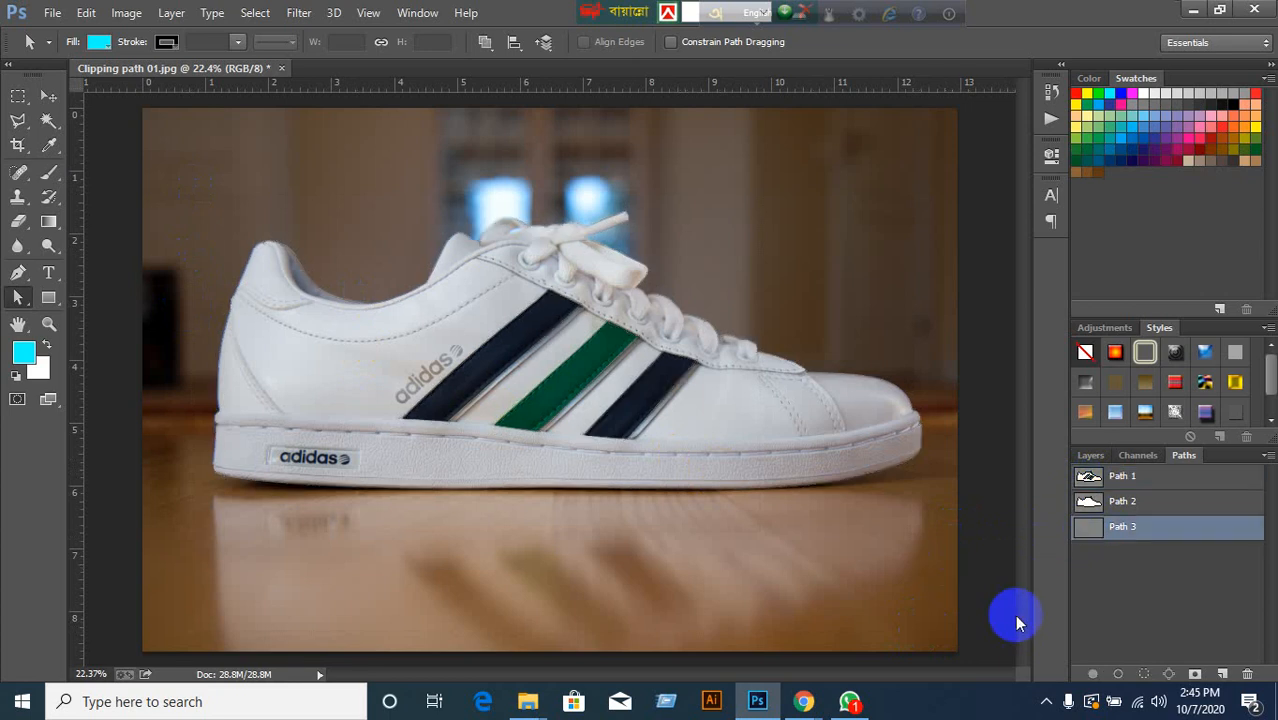
{"action": "key", "text": "ctrl+v"}
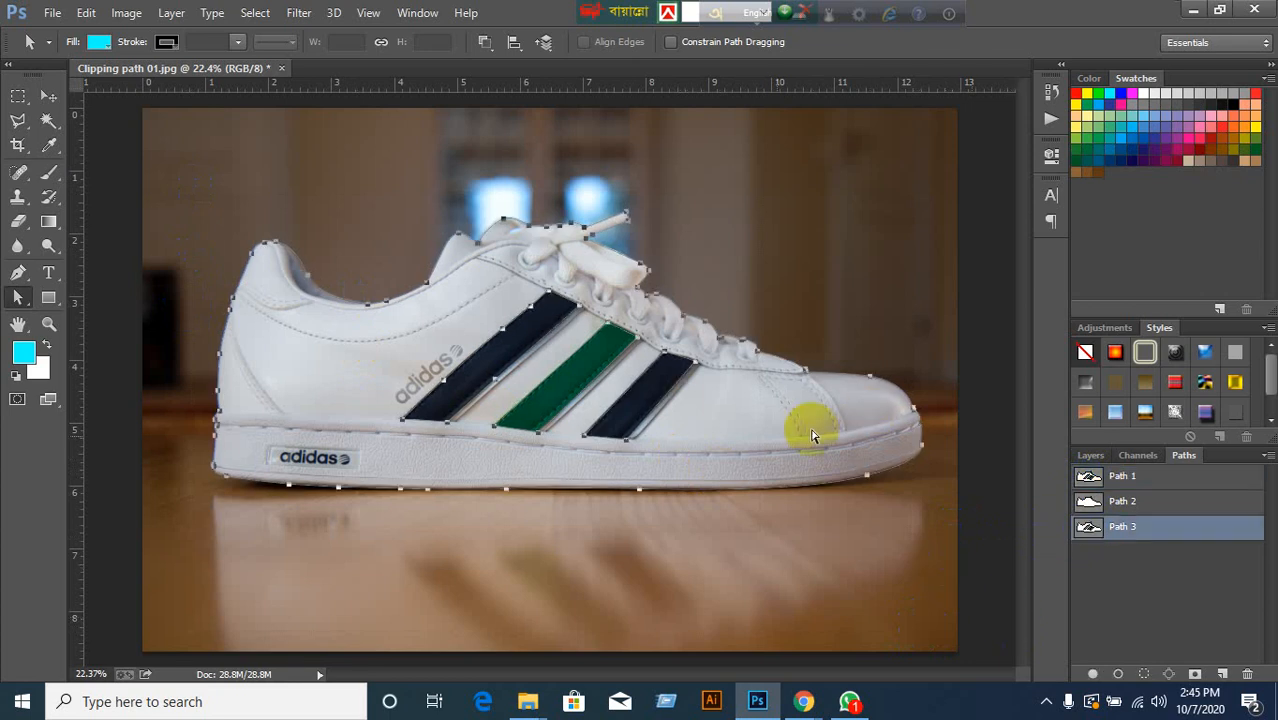
Delete the shoe outline, the navy stripe beside the adidas lettering and the green stripe from Path 3, keeping only the navy stripe nearest the toe.
{"action": "left_click_drag", "start_coordinate": [180, 426], "coordinate": [277, 512]}
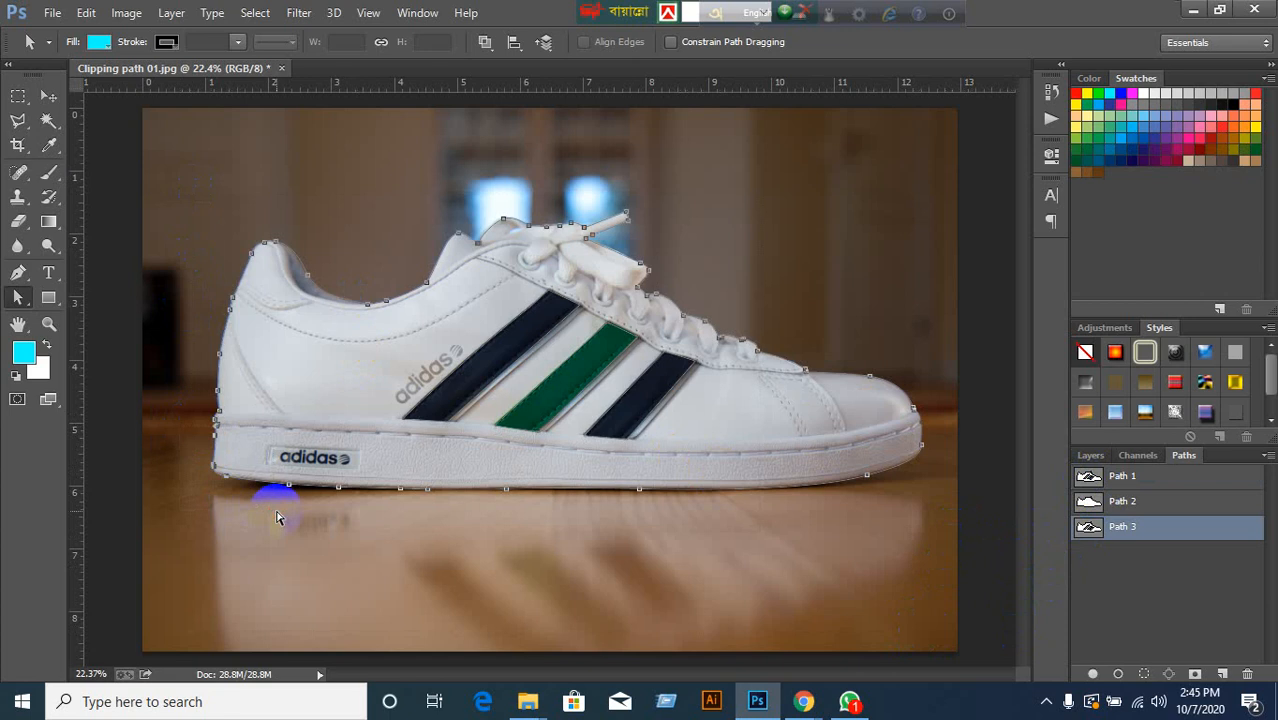
{"action": "key", "text": "Delete"}
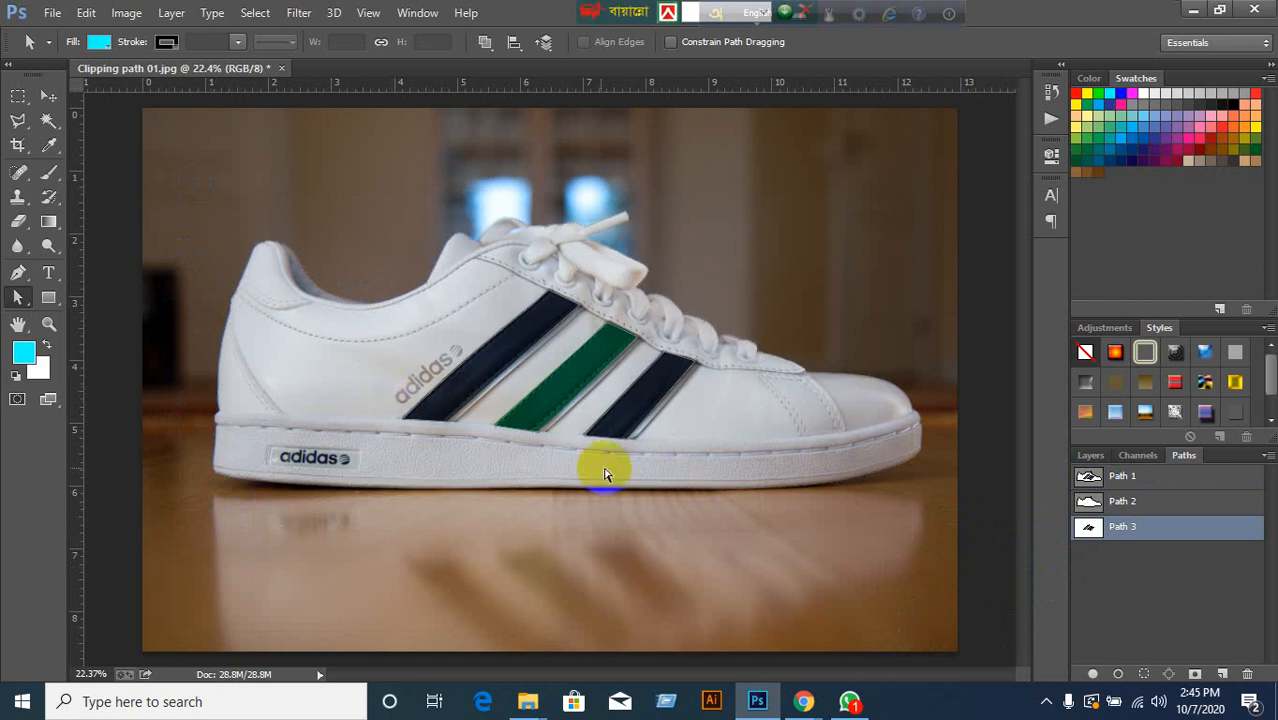
{"action": "left_click_drag", "start_coordinate": [392, 382], "coordinate": [443, 436]}
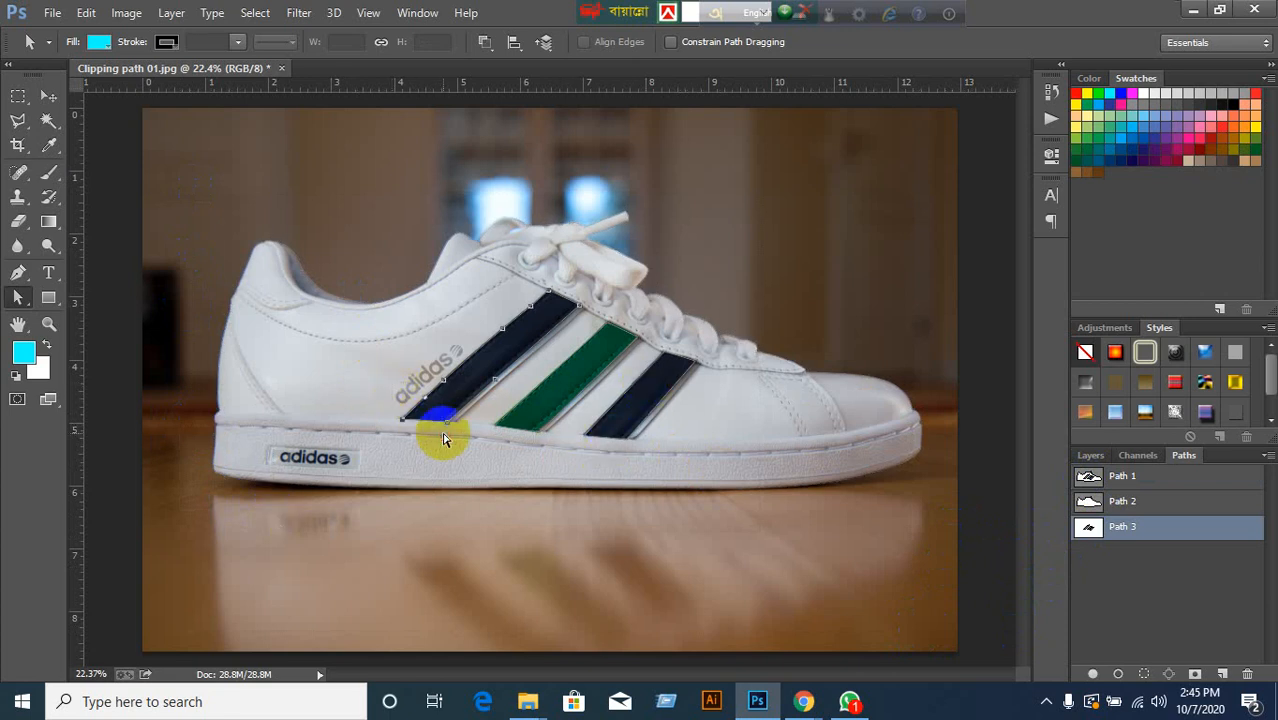
{"action": "key", "text": "Delete"}
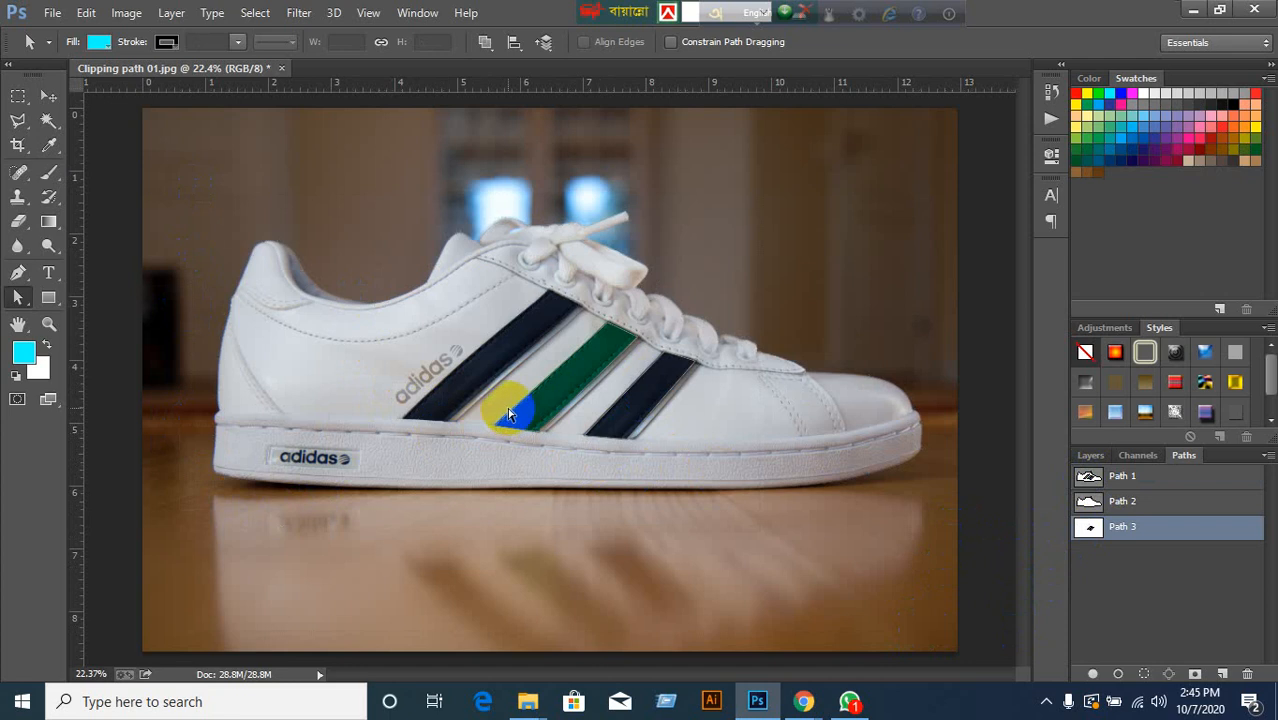
{"action": "left_click_drag", "start_coordinate": [483, 395], "coordinate": [536, 475]}
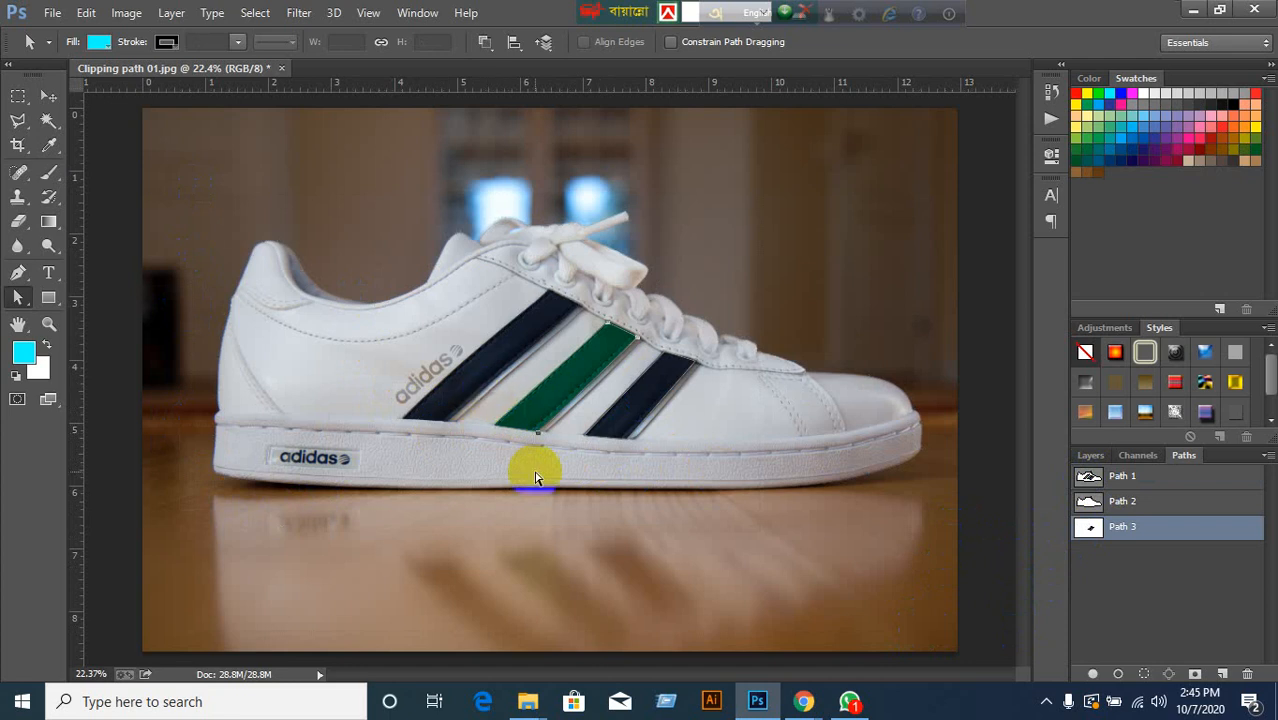
{"action": "left_click_drag", "start_coordinate": [583, 316], "coordinate": [730, 502]}
Create a new path below Path 3 and paste a copy of all Path 1 subpaths into it.
{"action": "left_click", "coordinate": [49, 96]}
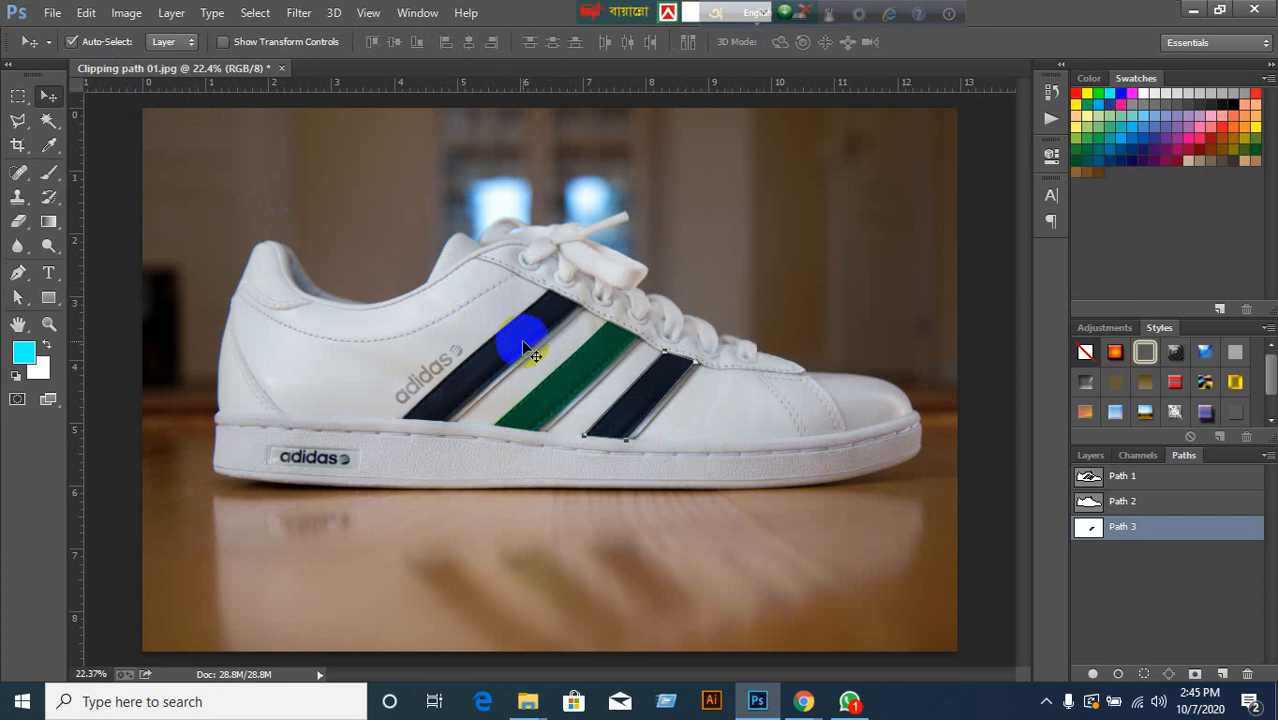
{"action": "left_click", "coordinate": [1222, 672]}
{"action": "left_click", "coordinate": [1090, 476]}
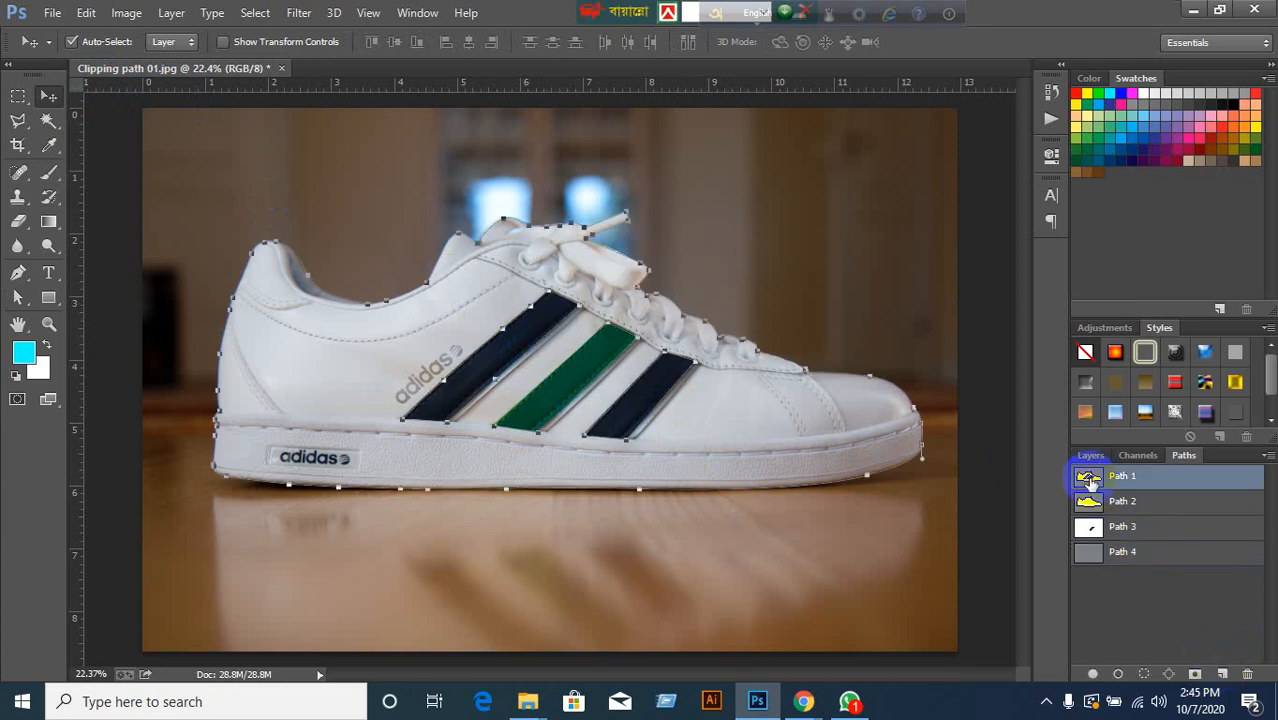
{"action": "left_click", "coordinate": [1105, 553]}
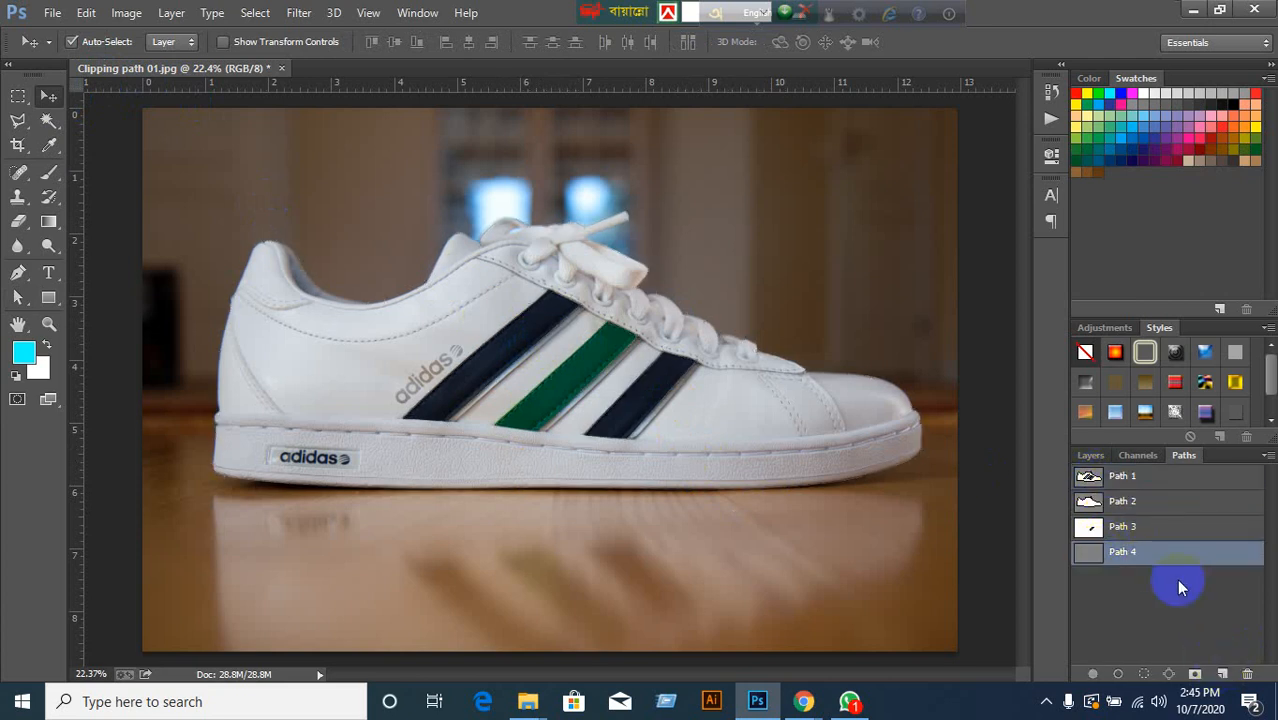
{"action": "key", "text": "ctrl+v"}
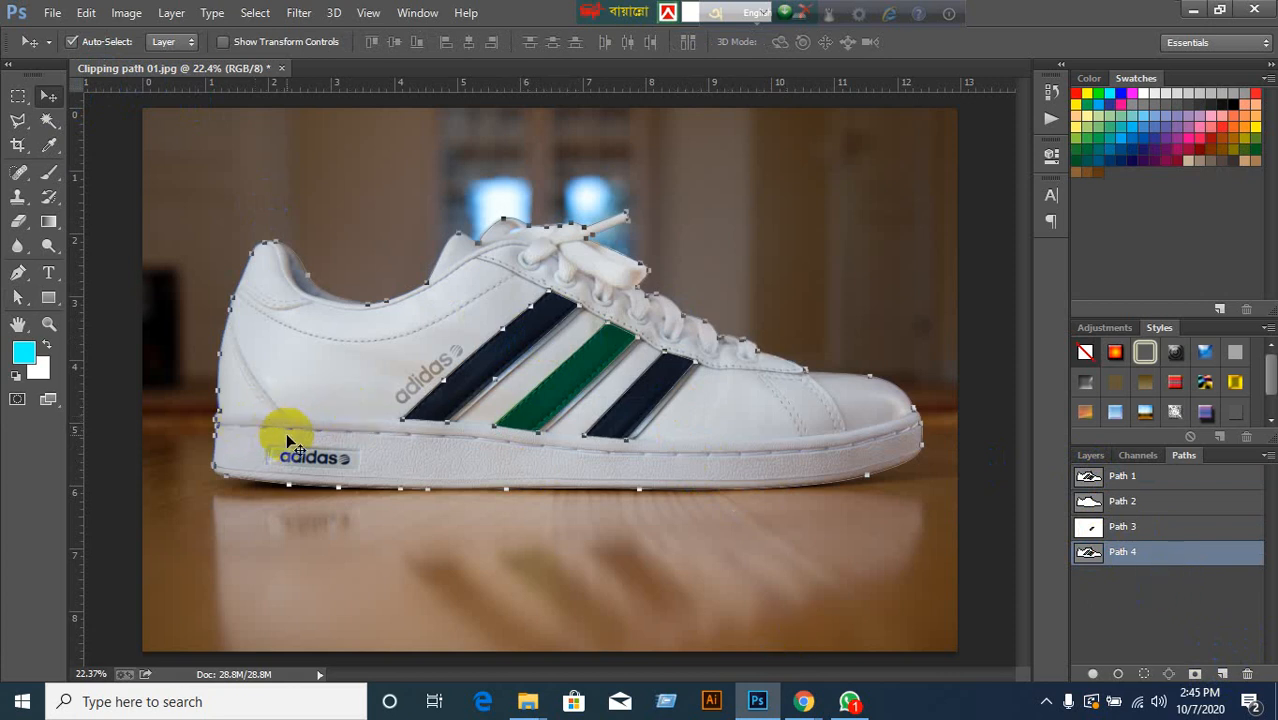
Delete the shoe outline and both navy stripes from Path 4, keeping only the green stripe.
{"action": "left_click", "coordinate": [18, 297]}
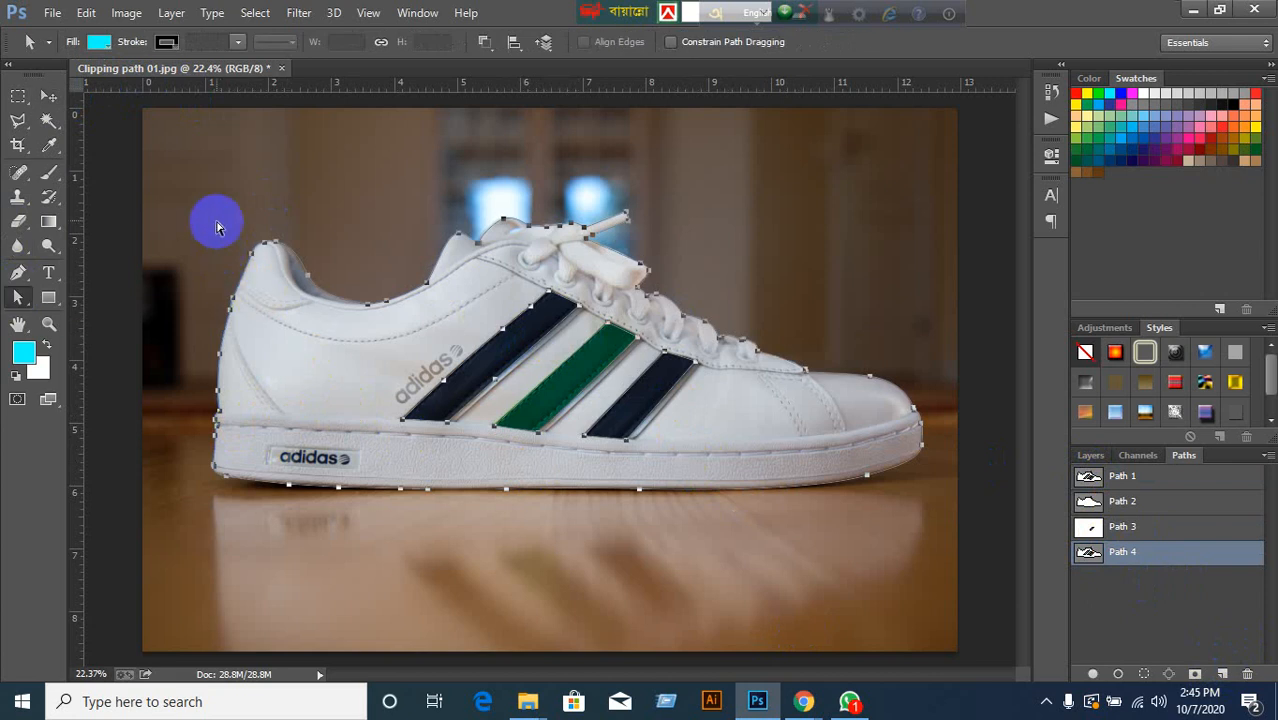
{"action": "key", "text": "Delete"}
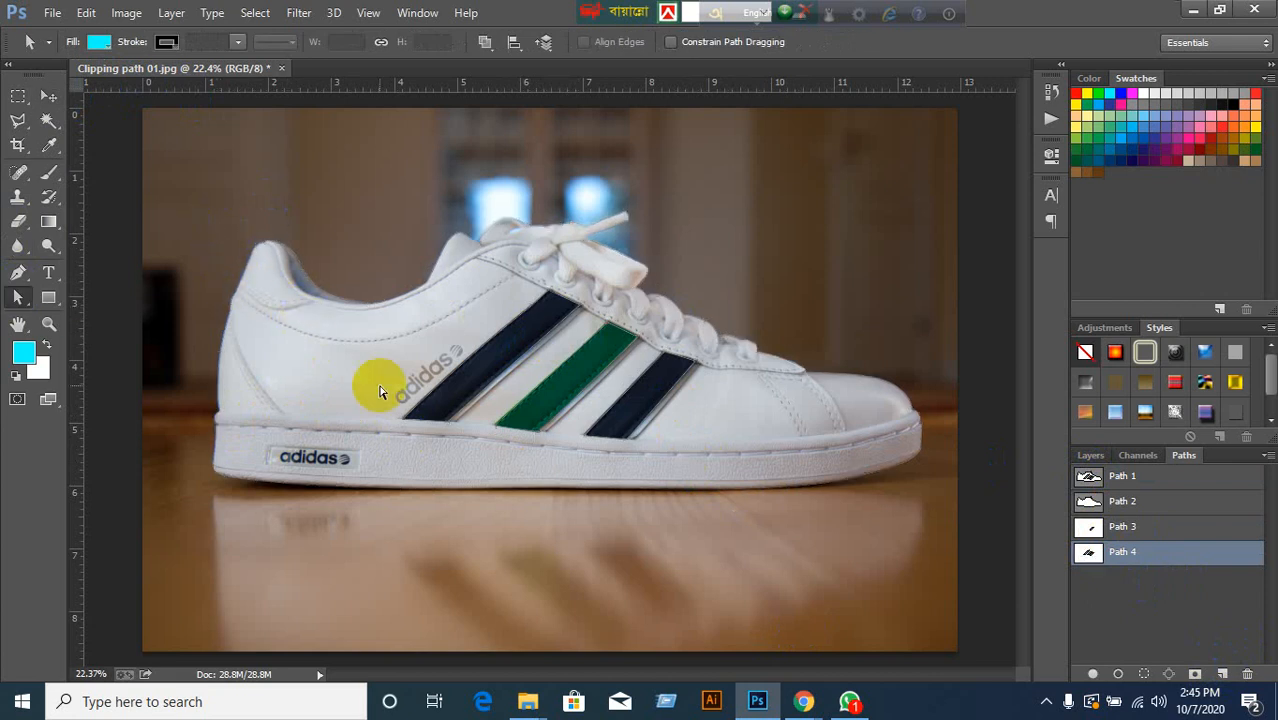
{"action": "left_click", "coordinate": [431, 437]}
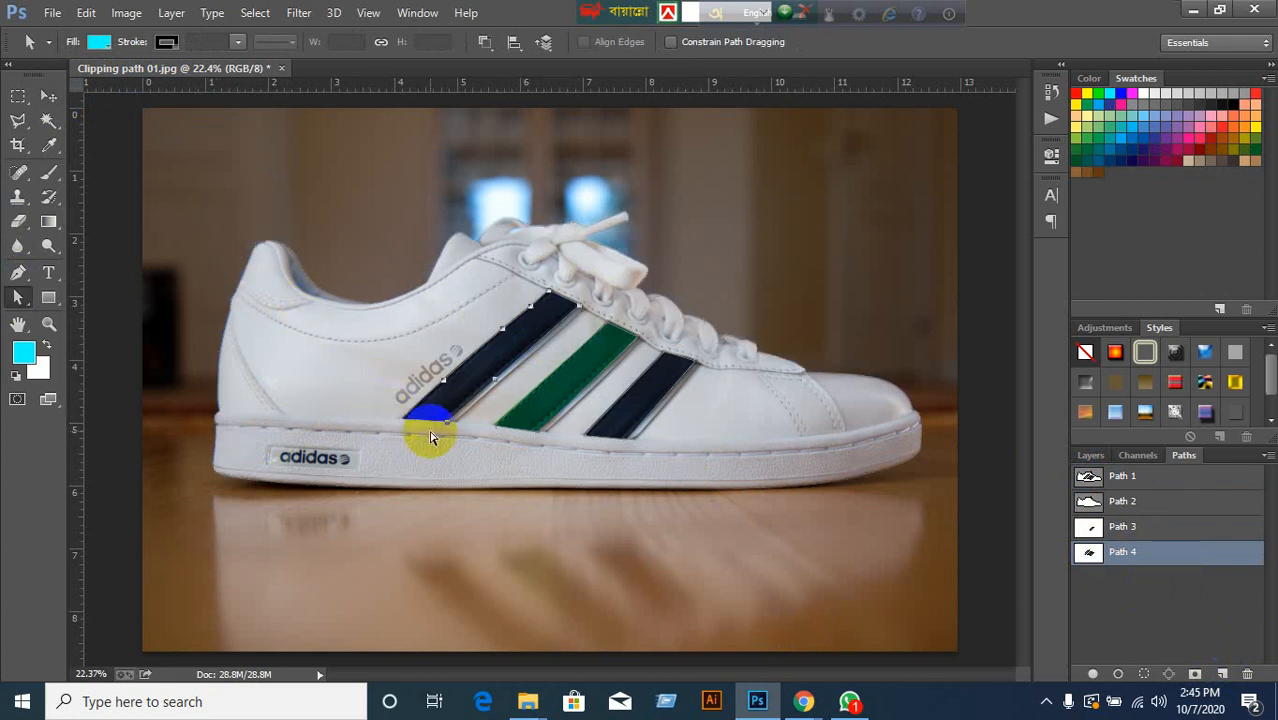
{"action": "left_click", "coordinate": [615, 432]}
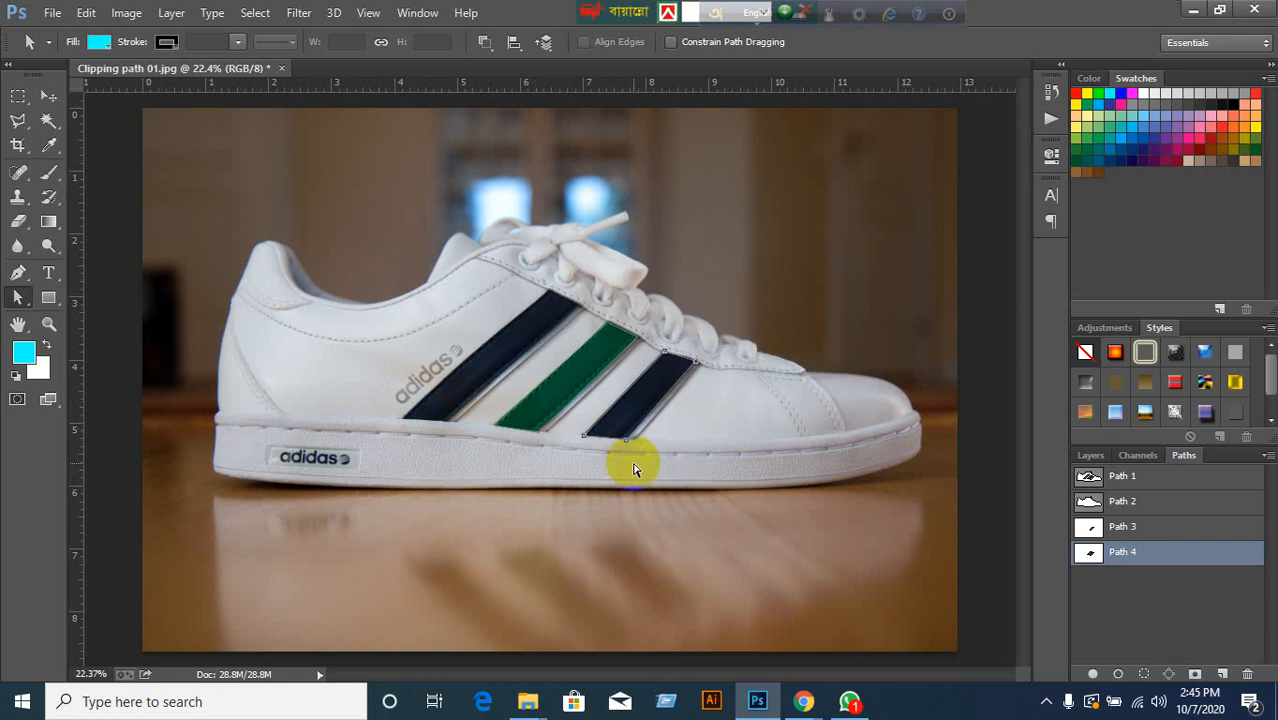
{"action": "left_click", "coordinate": [476, 370]}
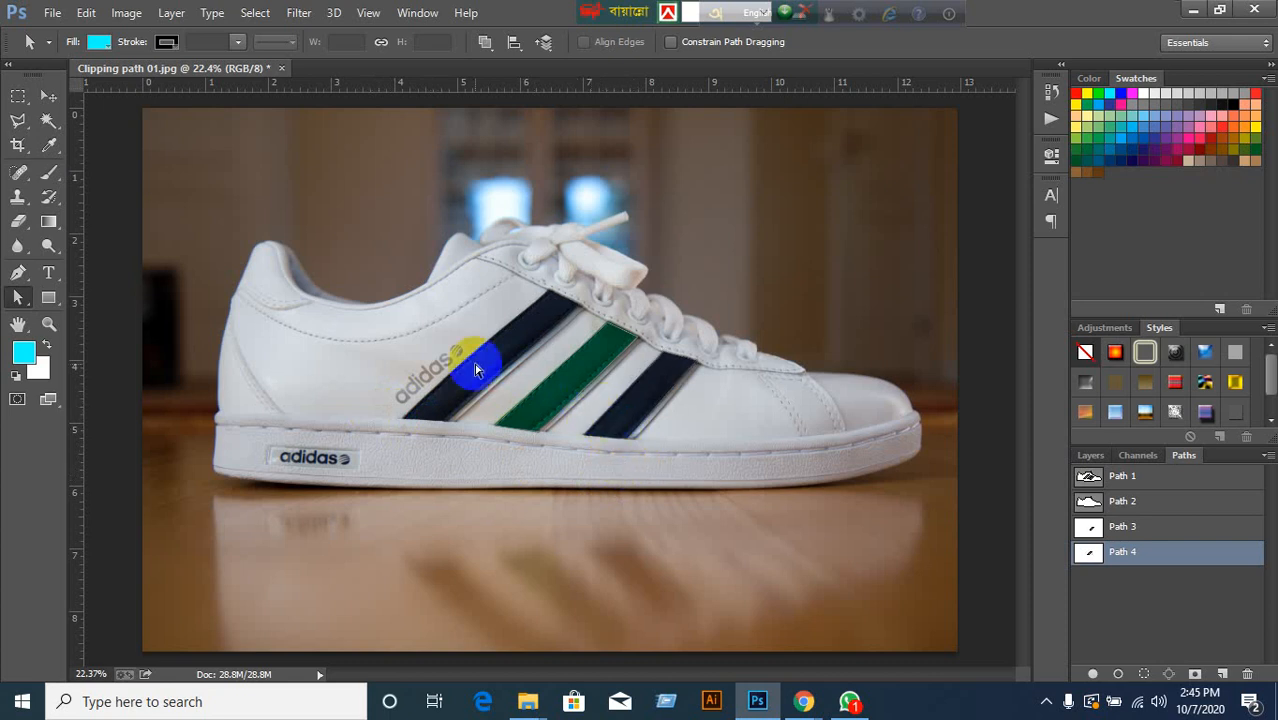
{"action": "left_click_drag", "start_coordinate": [520, 379], "coordinate": [575, 459]}
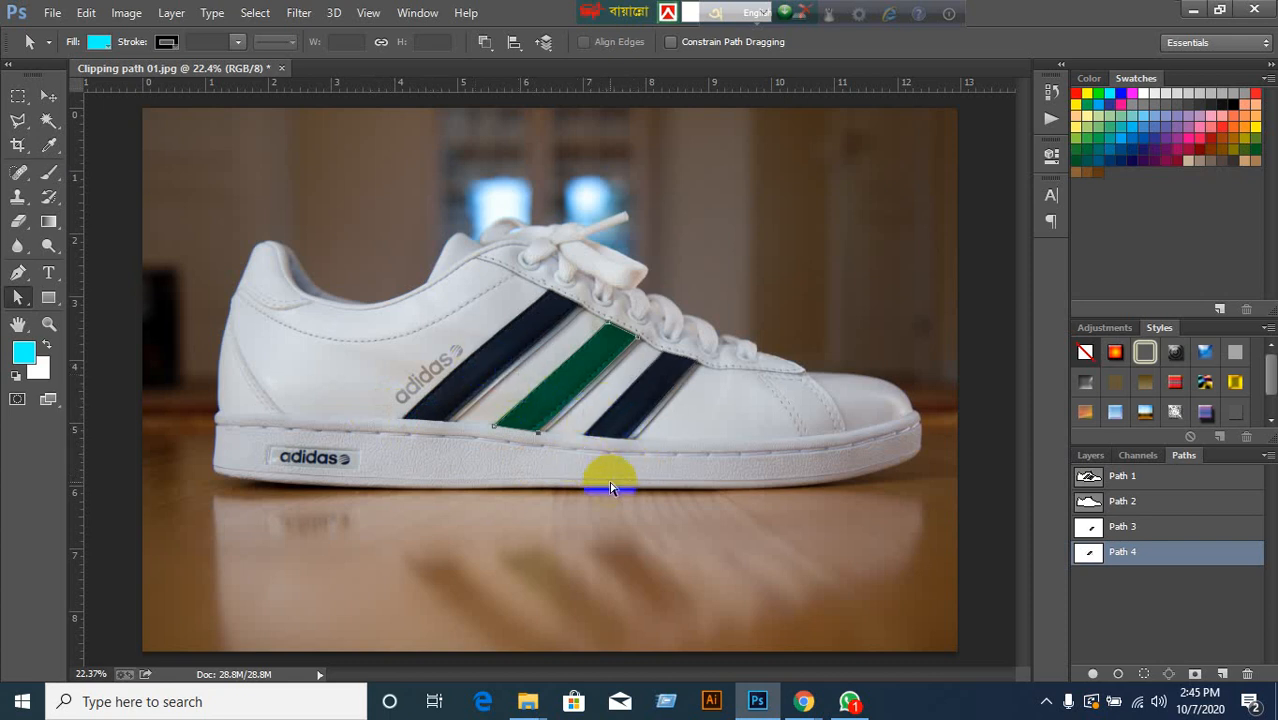
Create a new path below Path 4 and paste a copy of all Path 1 subpaths into it.
{"action": "left_click", "coordinate": [1224, 674]}
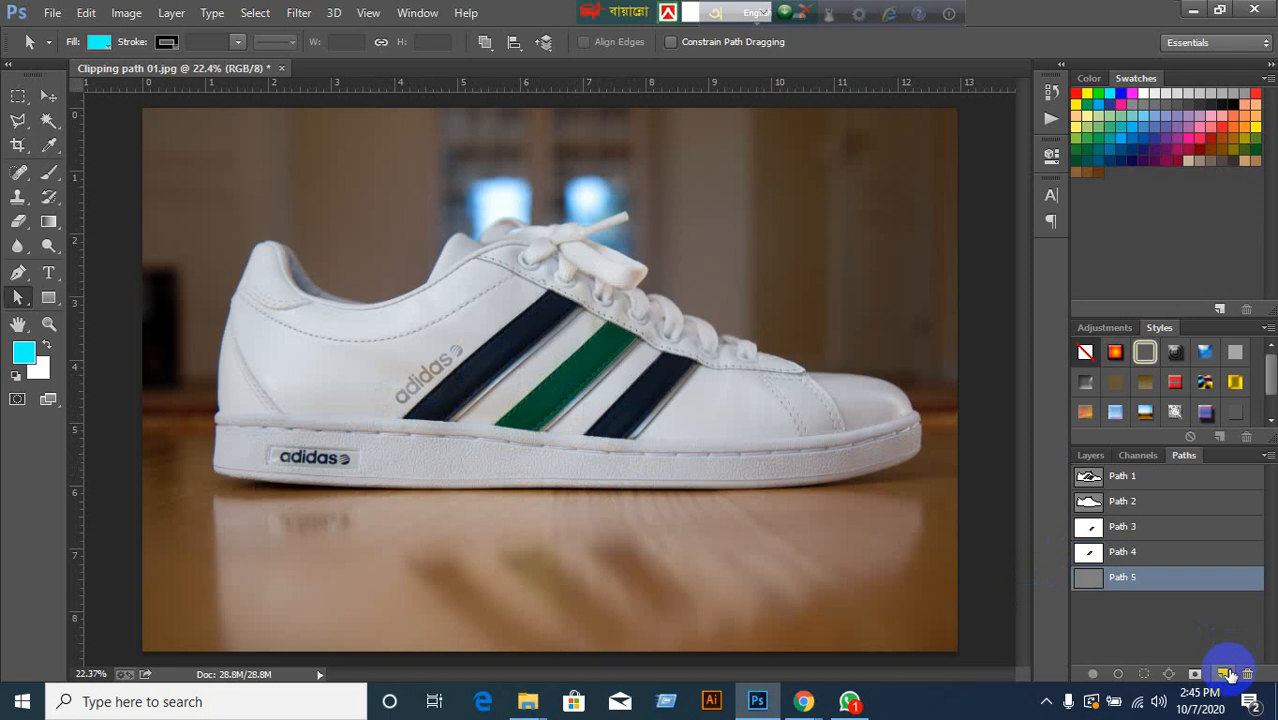
{"action": "left_click", "coordinate": [1092, 478]}
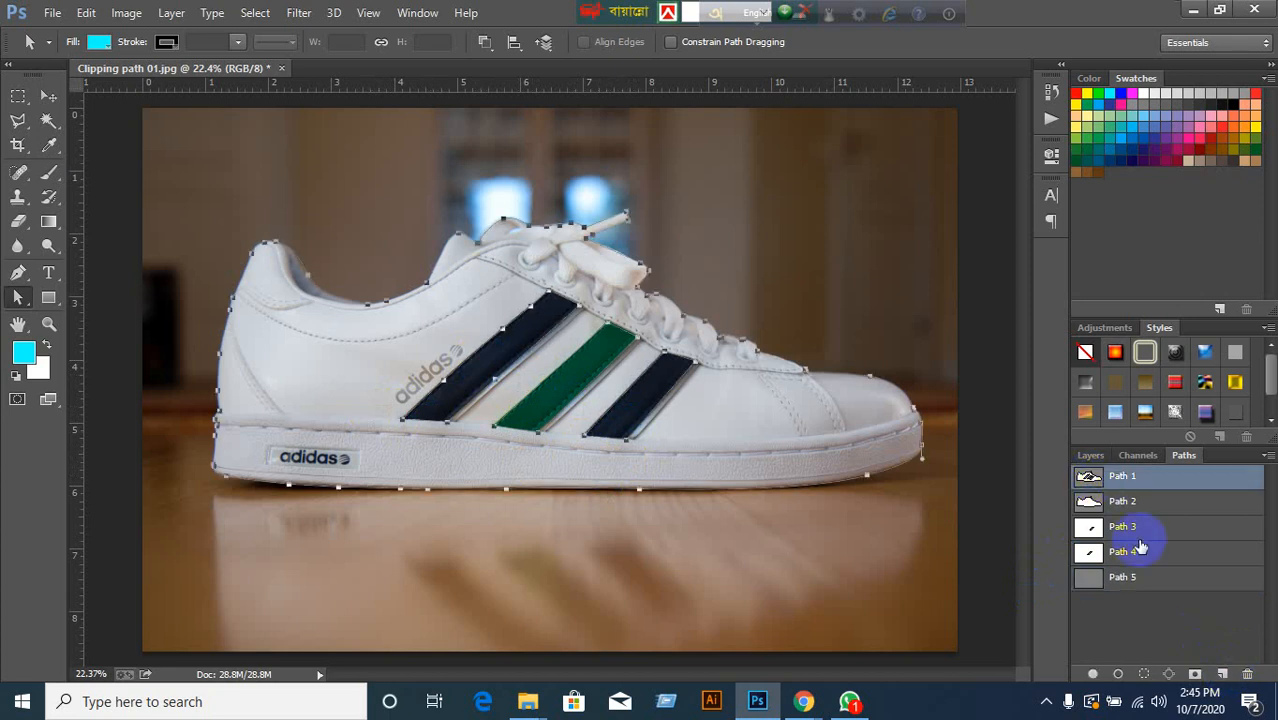
{"action": "left_click", "coordinate": [1130, 580]}
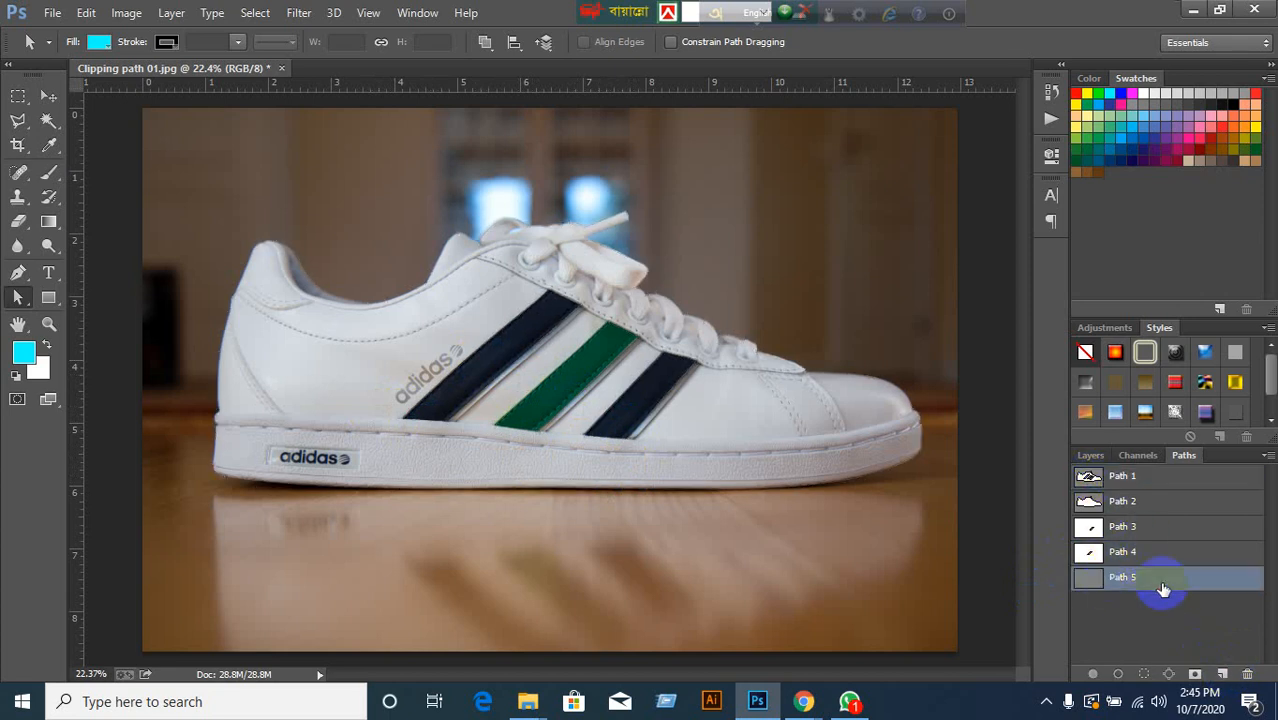
{"action": "key", "text": "ctrl+v"}
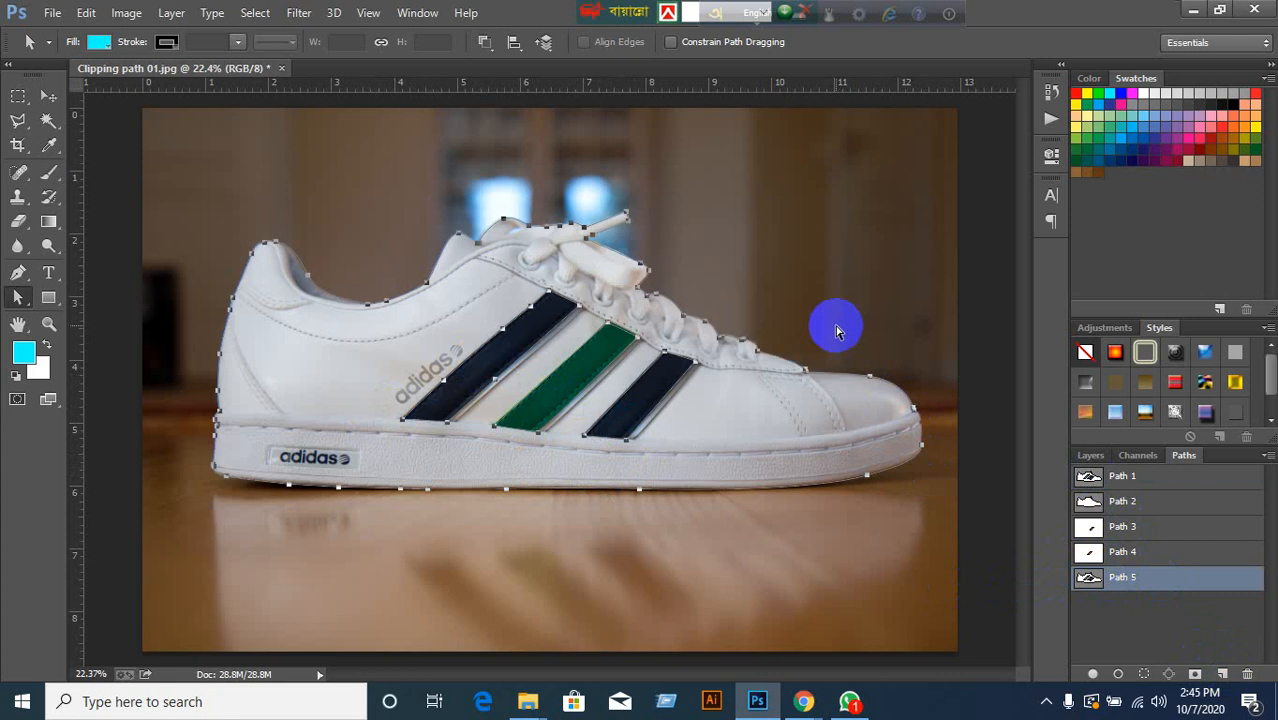
Delete the shoe outline, the navy stripe nearest the toe and the green stripe from Path 5, keeping only the navy stripe beside the adidas lettering.
{"action": "left_click", "coordinate": [866, 395]}
{"action": "key", "text": "Delete"}
{"action": "key", "text": "Delete"}
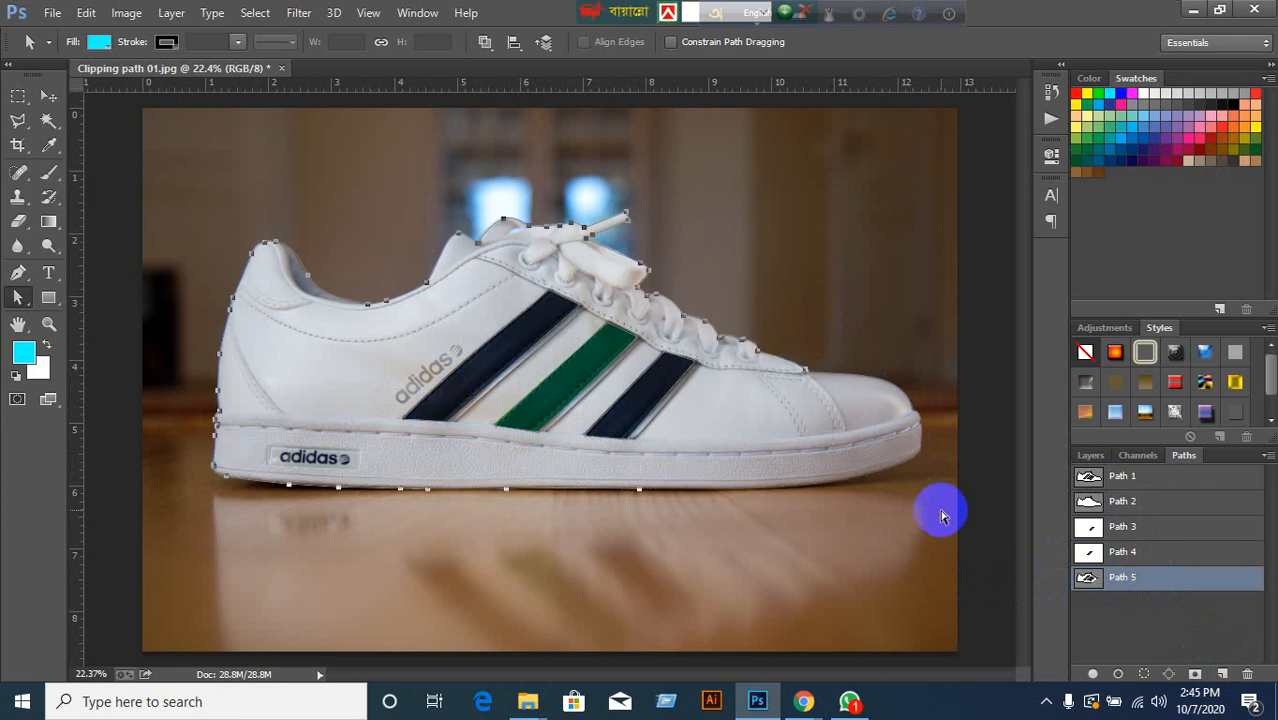
{"action": "left_click_drag", "start_coordinate": [590, 461], "coordinate": [665, 416]}
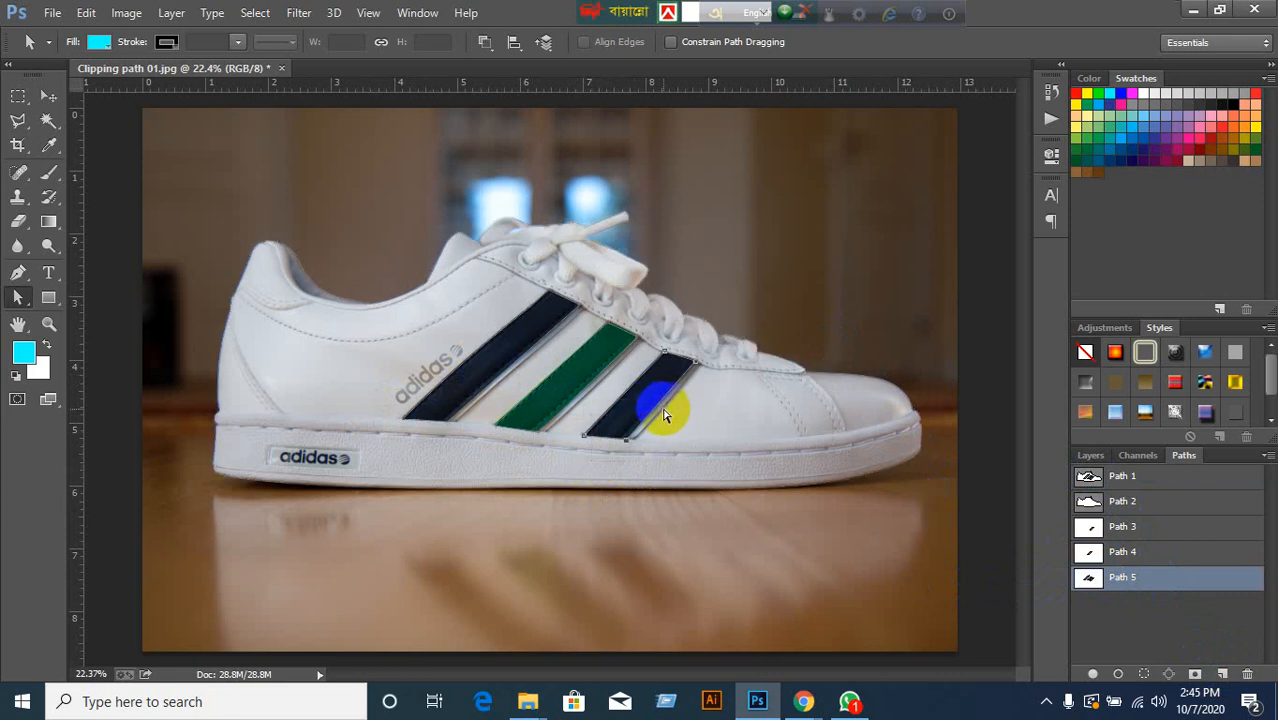
{"action": "left_click_drag", "start_coordinate": [528, 456], "coordinate": [562, 385]}
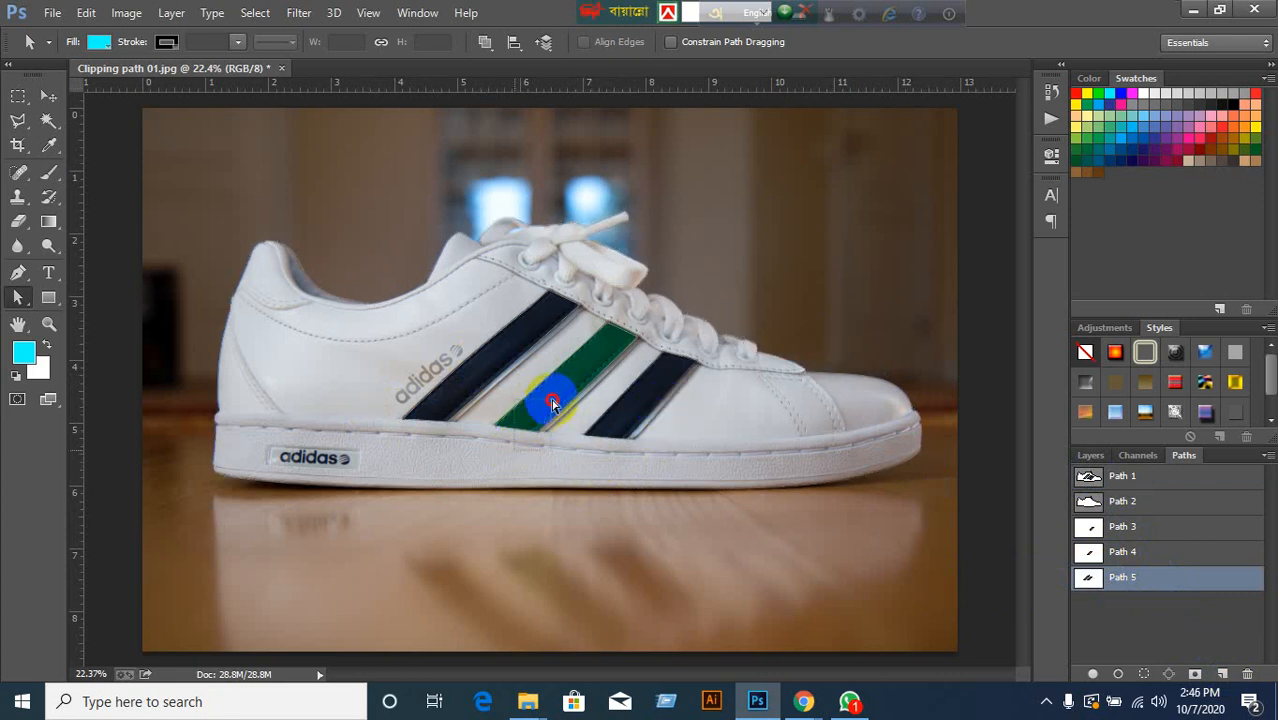
{"action": "key", "text": "Delete"}
{"action": "key", "text": "Delete"}
{"action": "left_click_drag", "start_coordinate": [438, 309], "coordinate": [553, 441]}
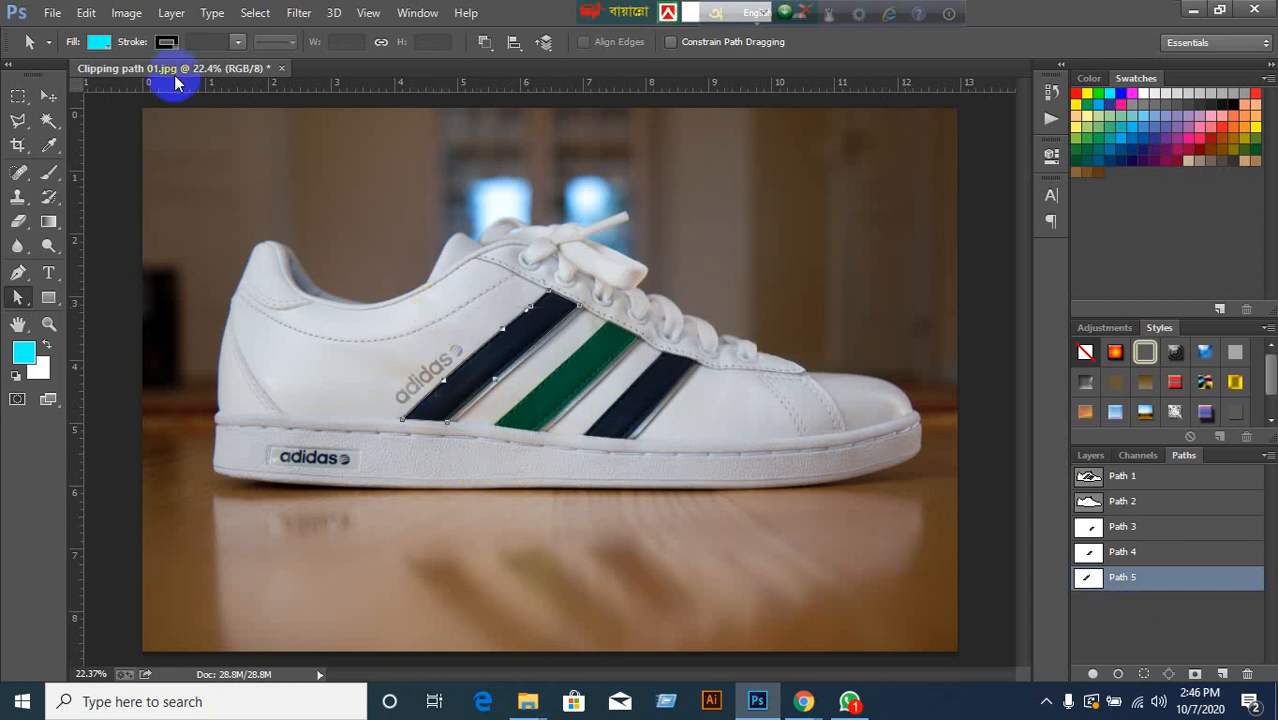
{"action": "left_click", "coordinate": [49, 95]}
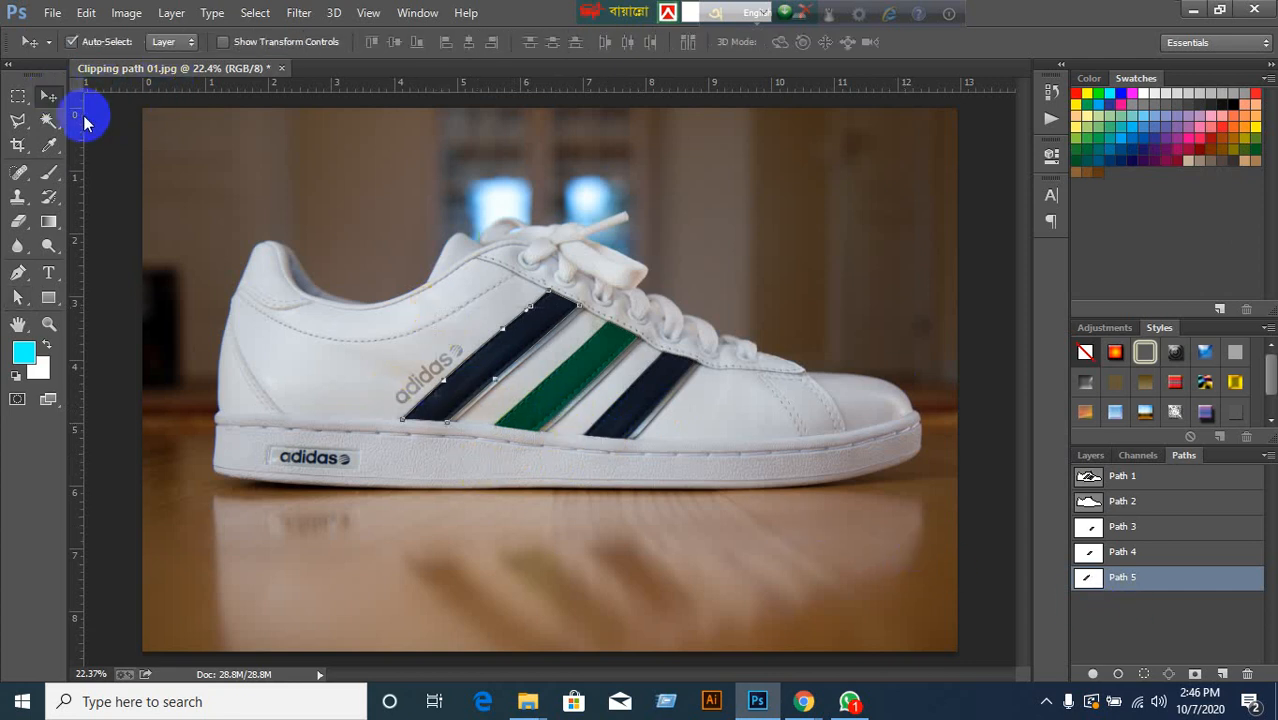
{"action": "left_click", "coordinate": [52, 12]}
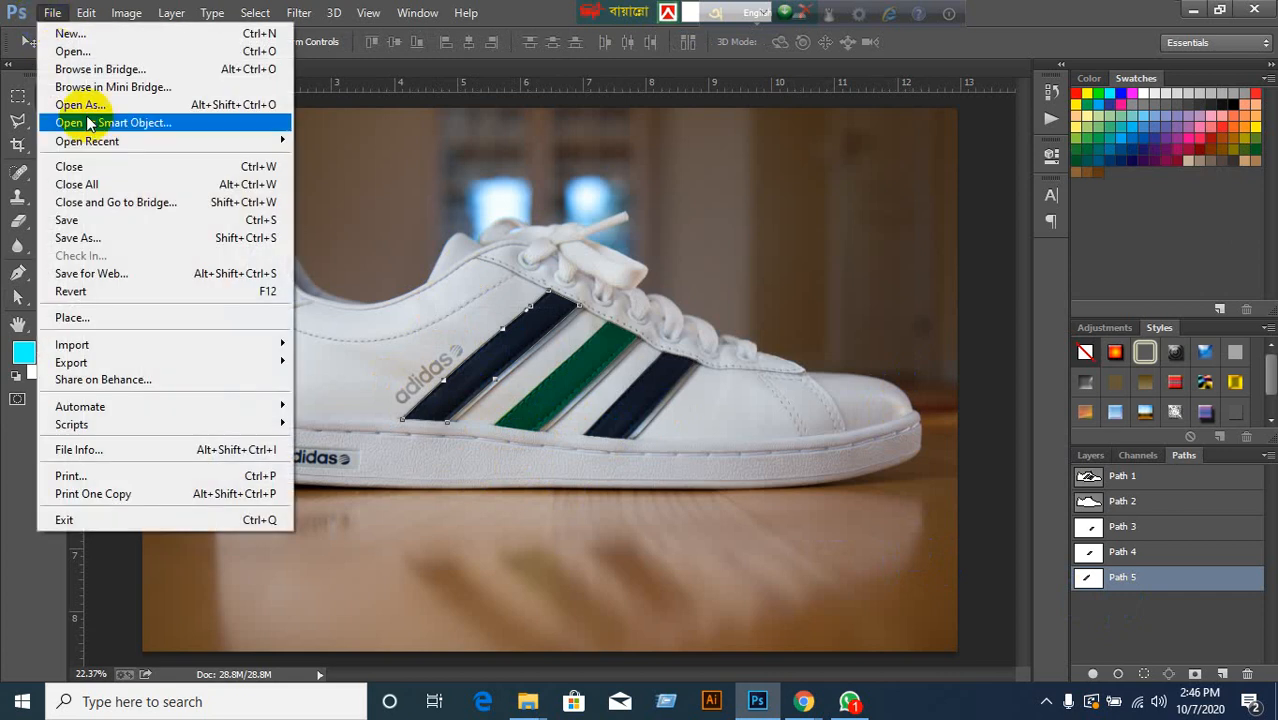
{"action": "left_click", "coordinate": [80, 237]}
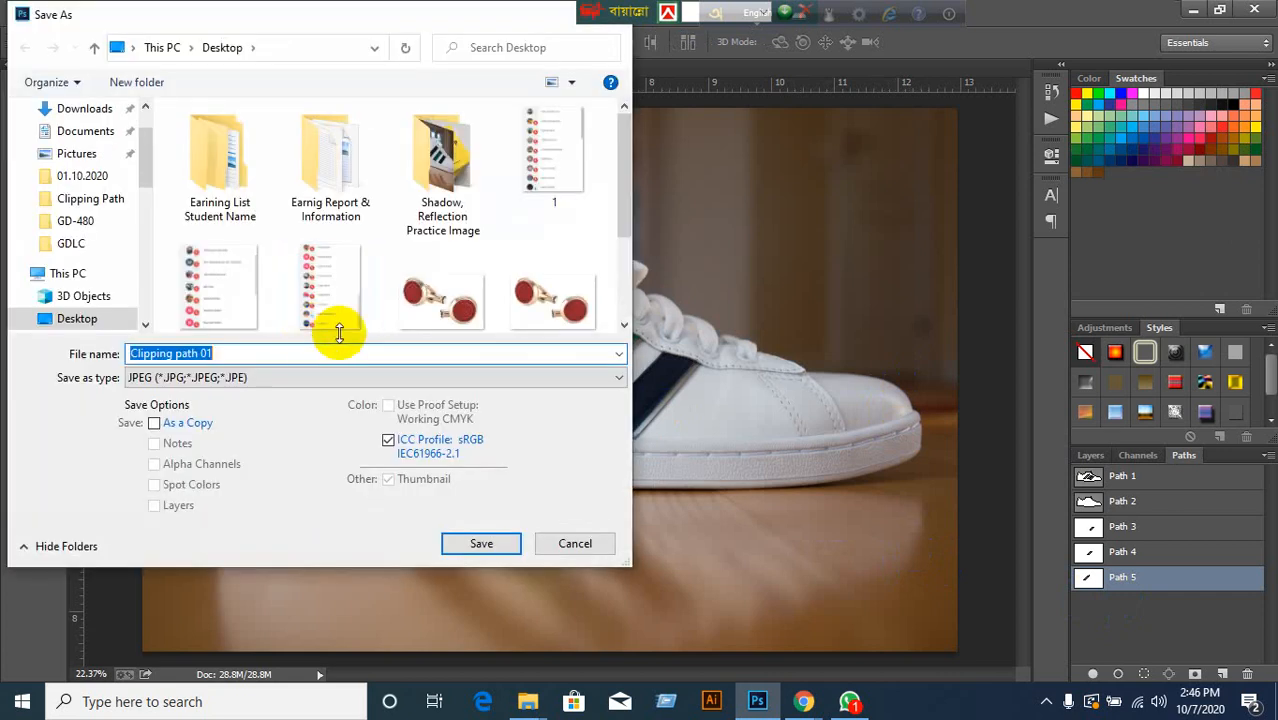
{"action": "left_click", "coordinate": [583, 543]}
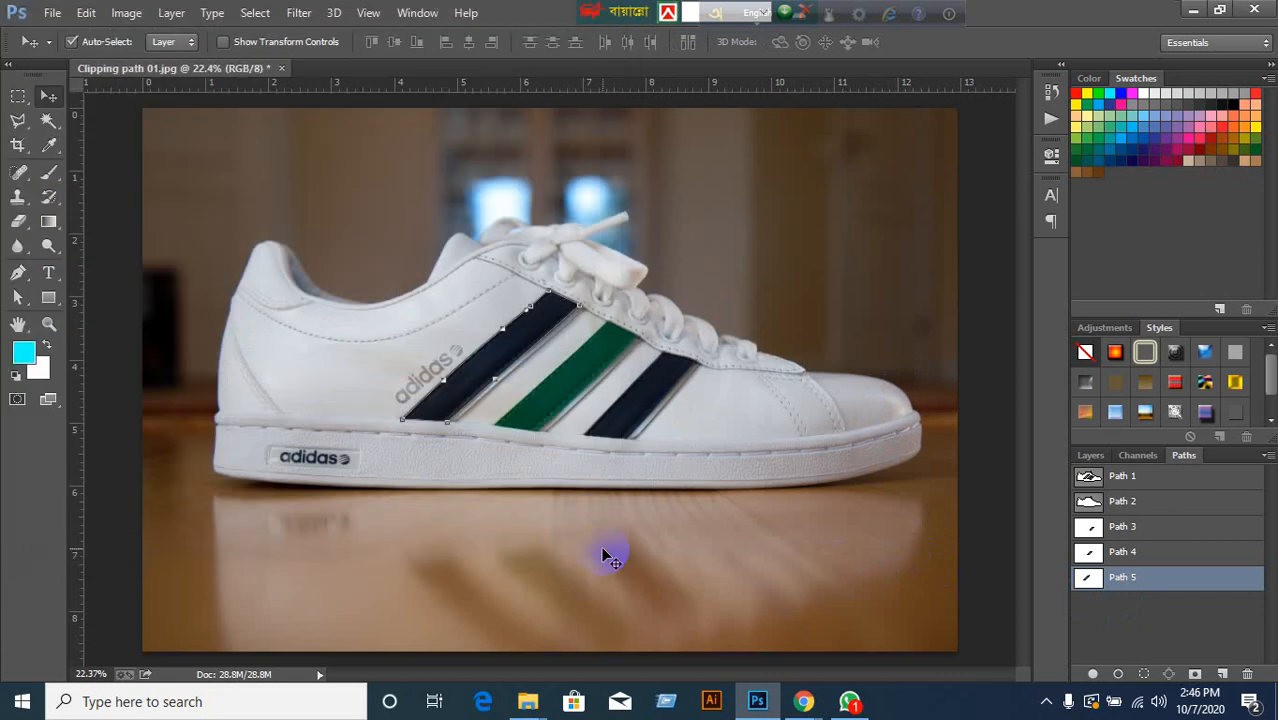
Activate Path 3, the navy stripe nearest the toe, and duplicate the Background layer.
{"action": "left_click", "coordinate": [1132, 556]}
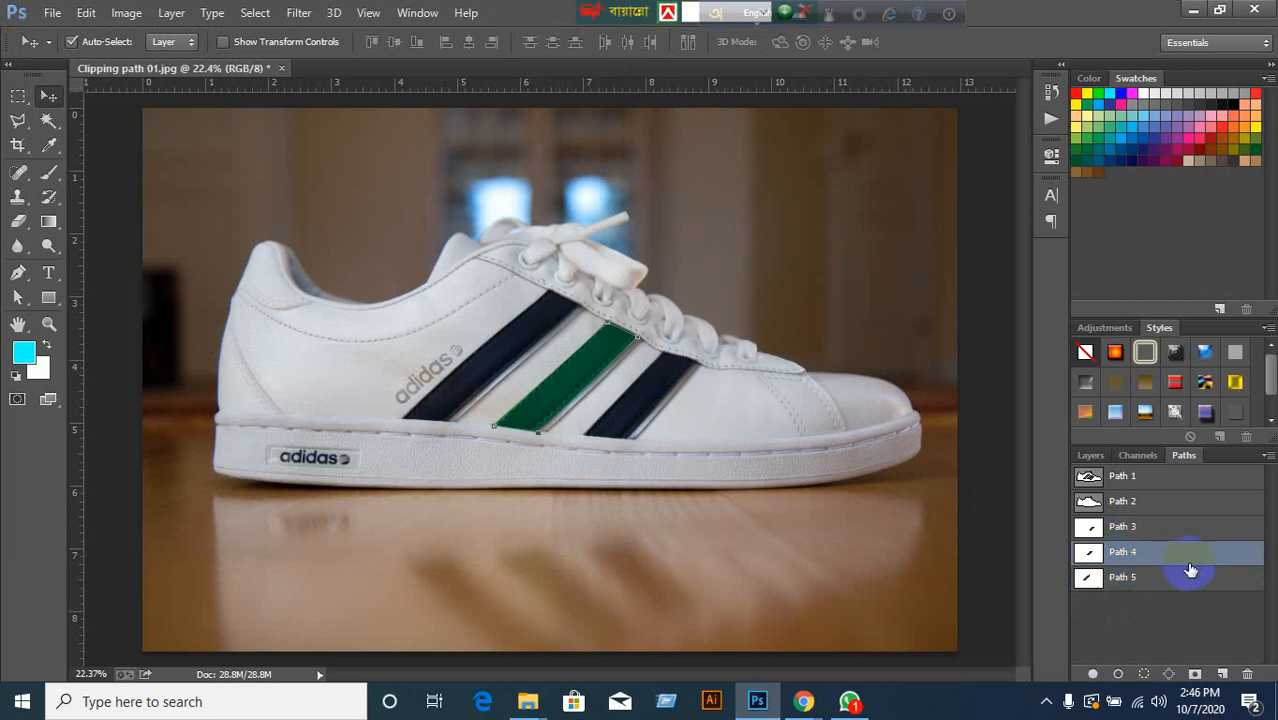
{"action": "left_click", "coordinate": [1118, 576]}
{"action": "left_click", "coordinate": [1121, 530]}
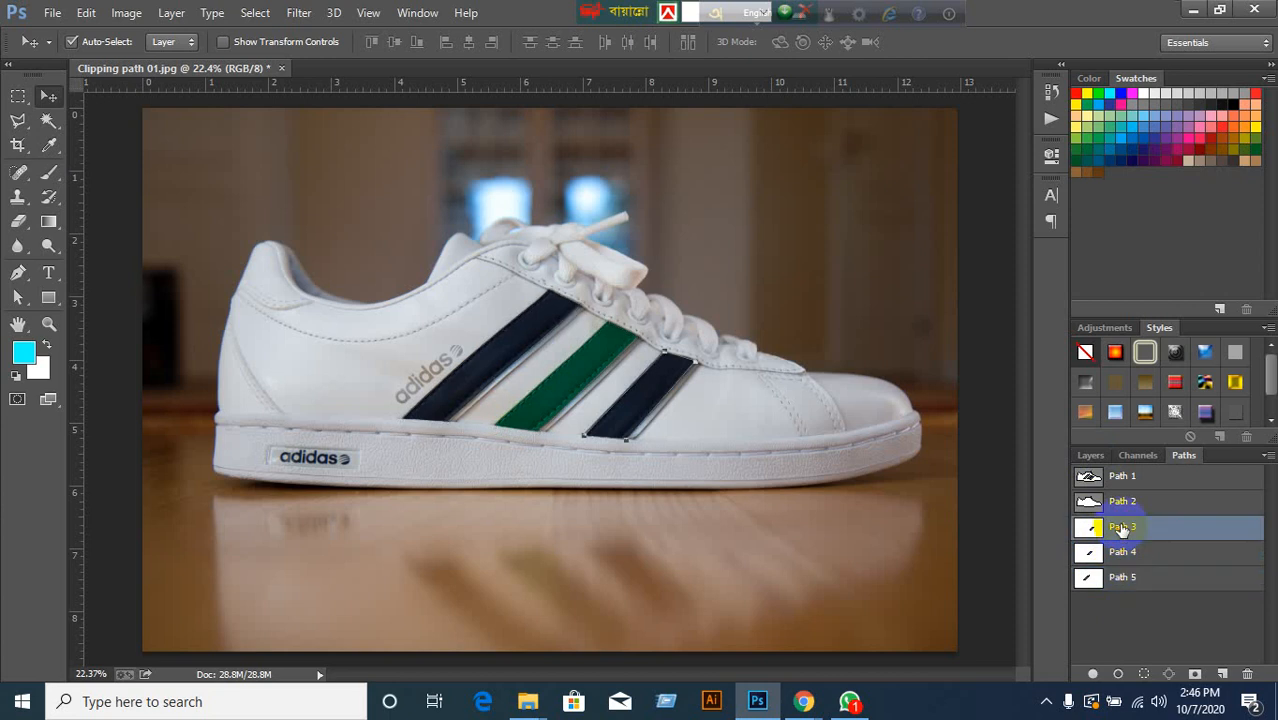
{"action": "left_click", "coordinate": [1093, 457]}
{"action": "left_click", "coordinate": [1226, 565]}
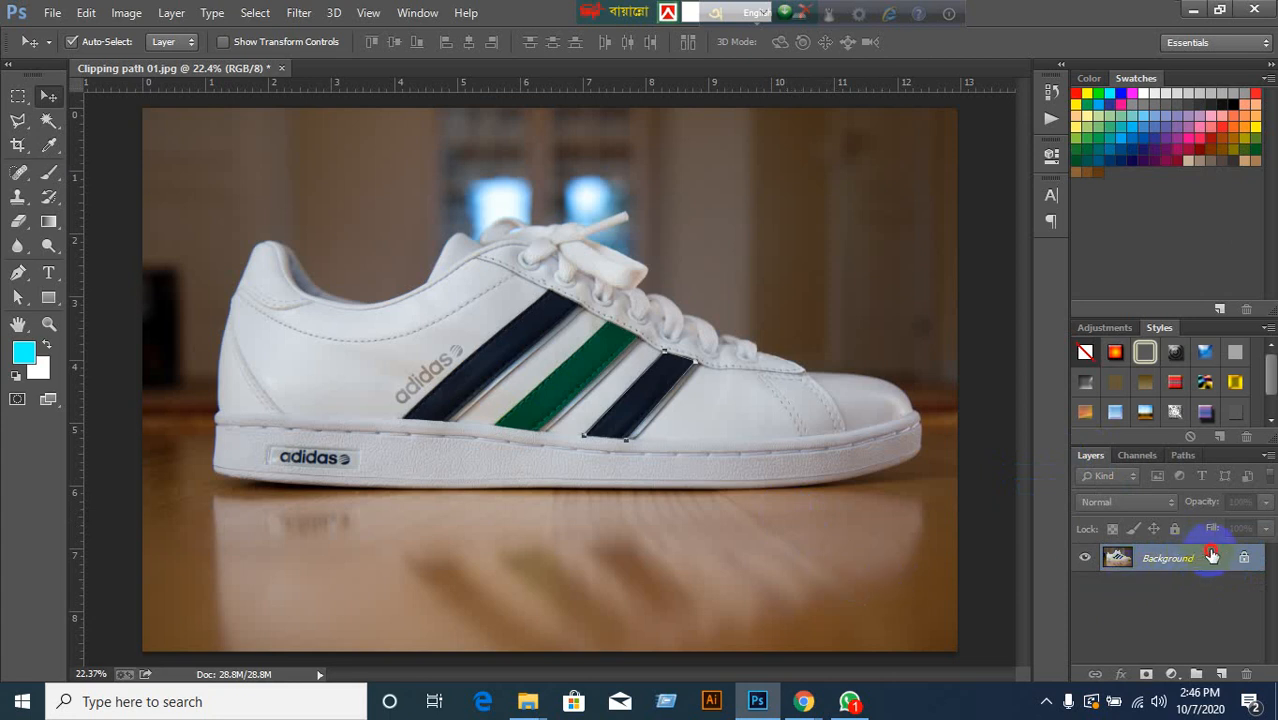
{"action": "left_click_drag", "start_coordinate": [1208, 556], "coordinate": [1220, 673]}
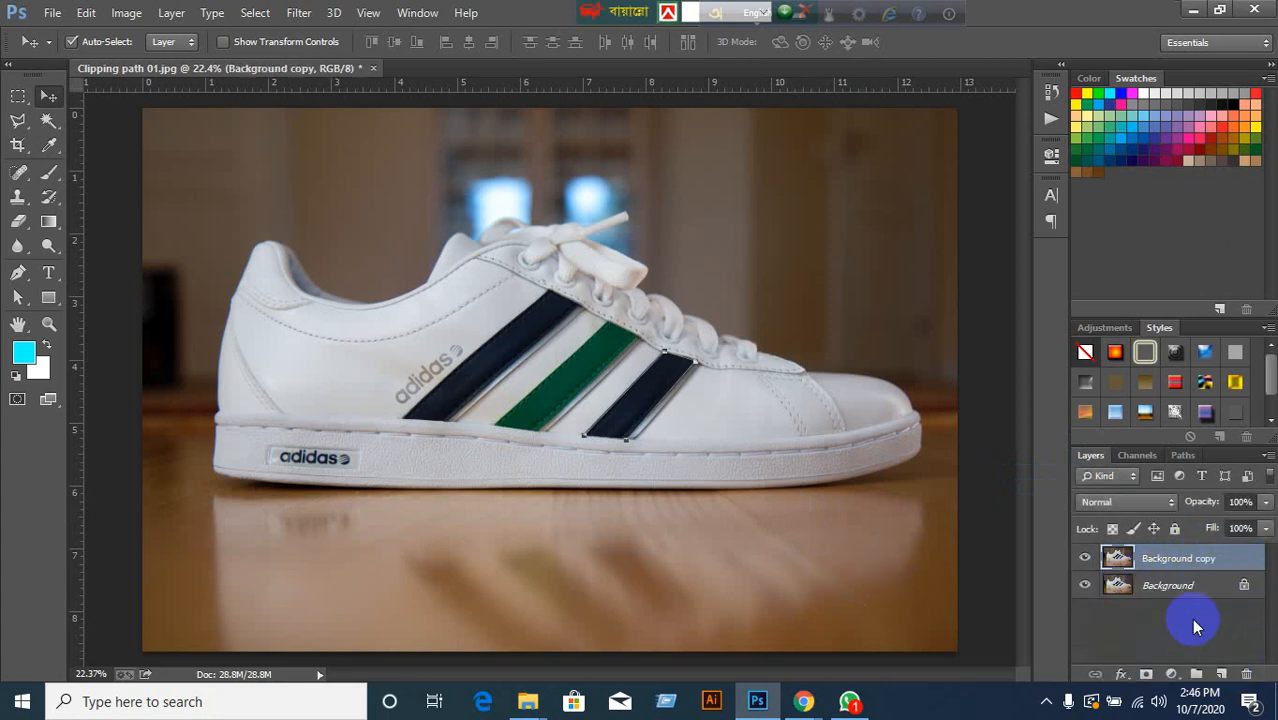
Load Path 3 as a selection and invert it to select only the navy stripe nearest the toe.
{"action": "key", "text": "ctrl+shift+i"}
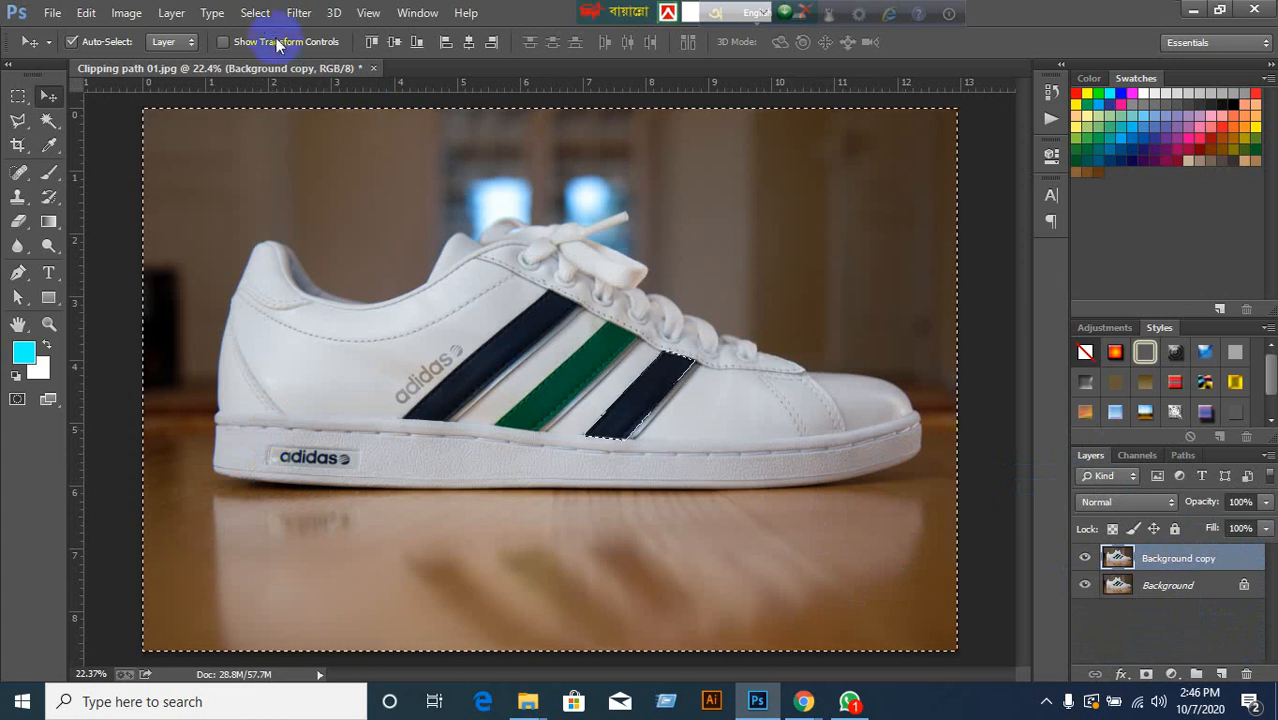
{"action": "left_click", "coordinate": [255, 12]}
{"action": "left_click", "coordinate": [285, 87]}
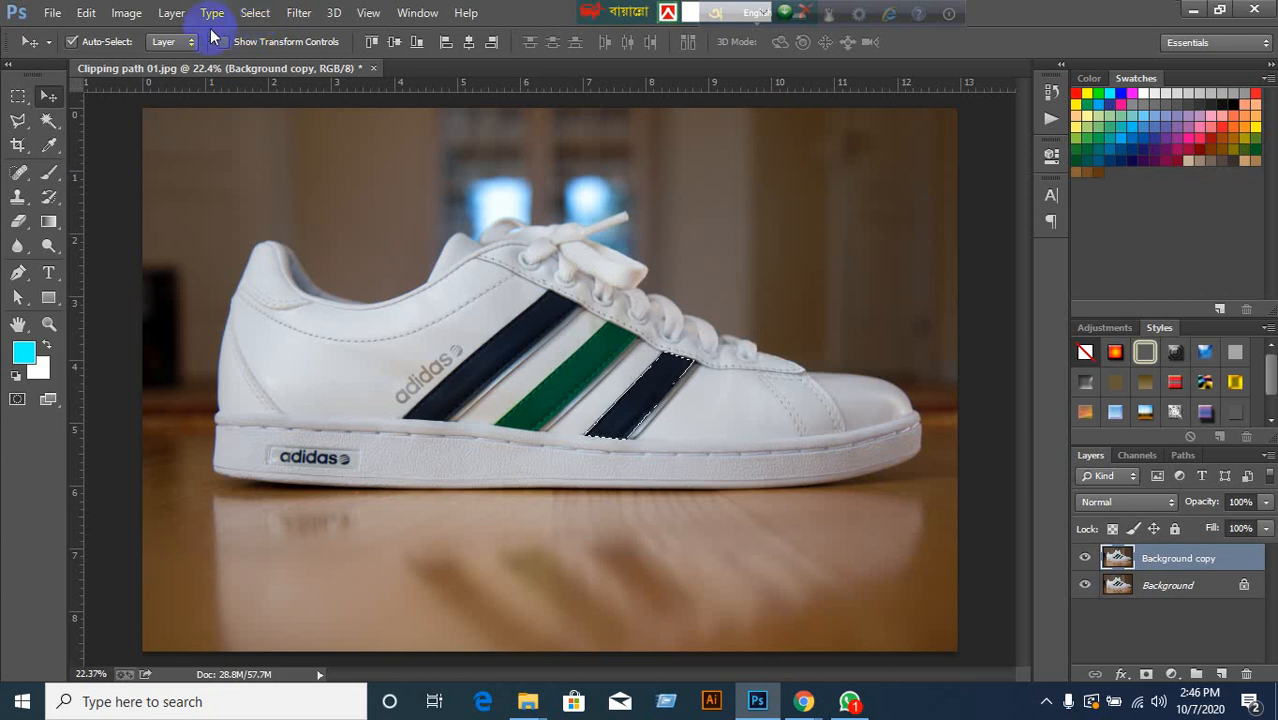
Try recolouring the selected stripe with Hue/Saturation, using hue -56 and saturation +83, plus Colorize with saturation 48 and a different hue.
{"action": "left_click", "coordinate": [126, 13]}
{"action": "mouse_move", "coordinate": [157, 66]}
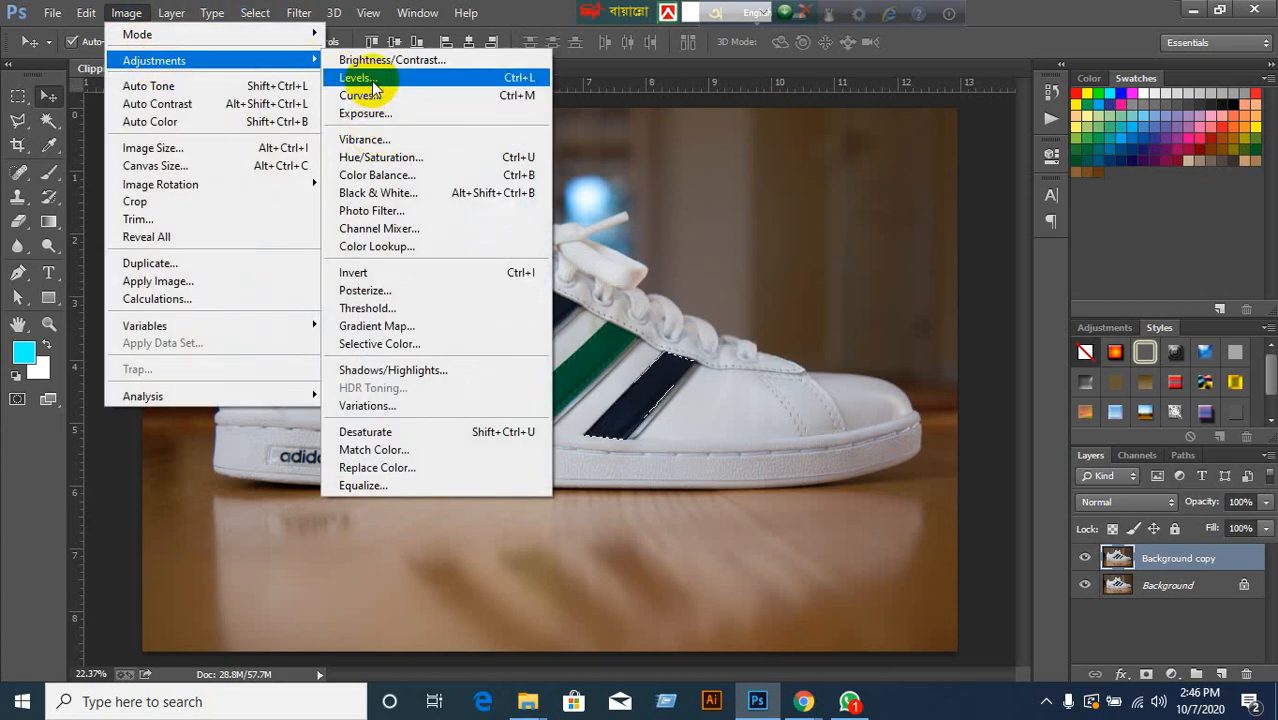
{"action": "left_click", "coordinate": [395, 157]}
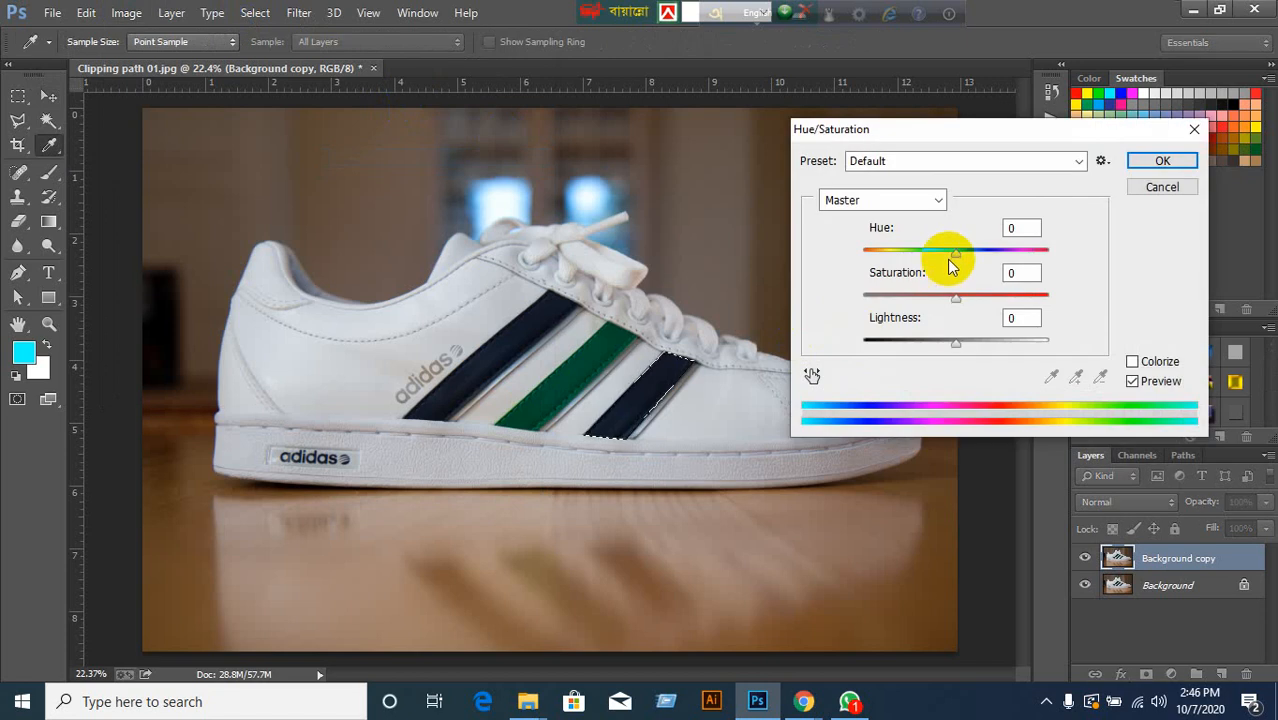
{"action": "left_click_drag", "start_coordinate": [954, 254], "coordinate": [909, 252]}
{"action": "left_click_drag", "start_coordinate": [957, 296], "coordinate": [1033, 296]}
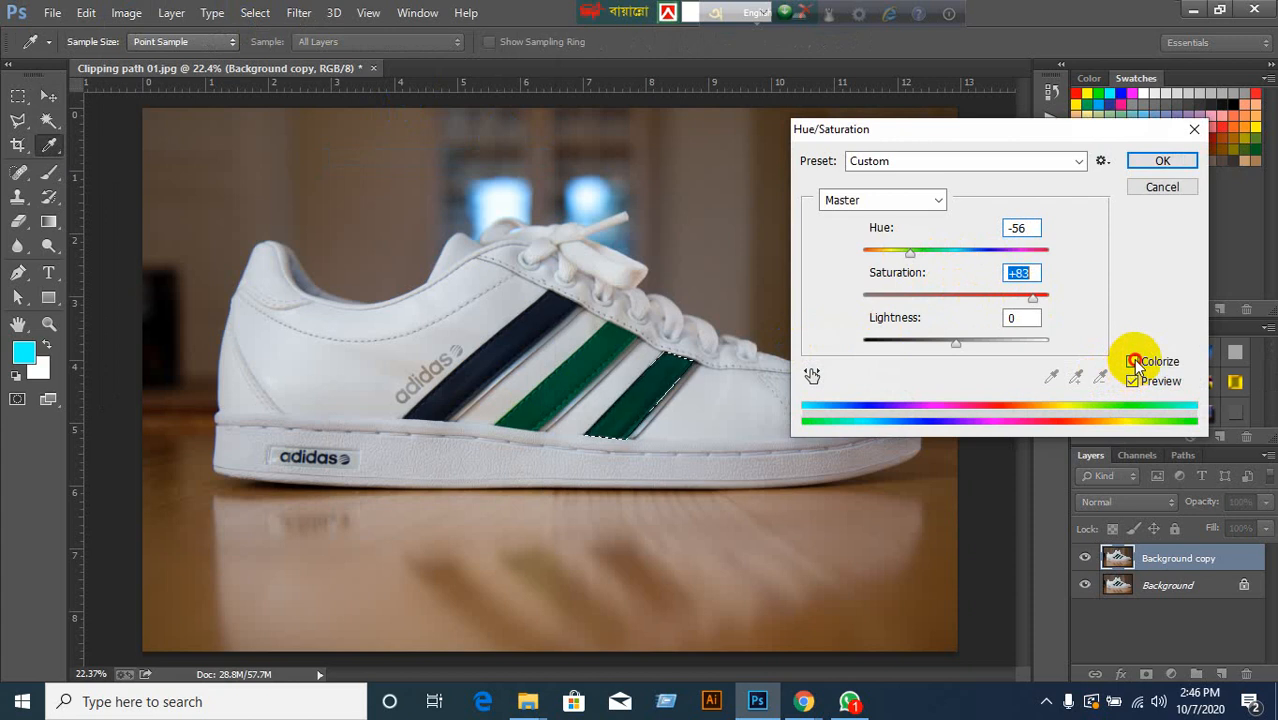
{"action": "left_click", "coordinate": [1132, 361]}
{"action": "left_click_drag", "start_coordinate": [915, 300], "coordinate": [955, 297]}
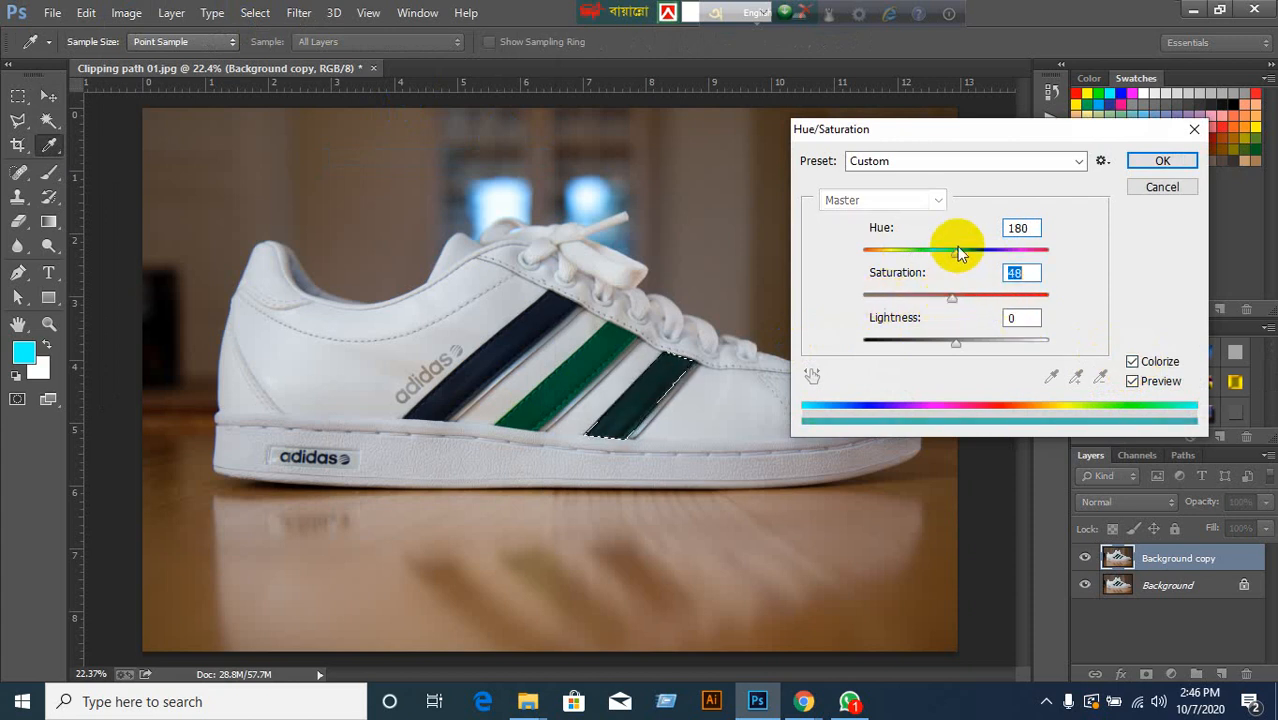
{"action": "left_click_drag", "start_coordinate": [955, 250], "coordinate": [1044, 257]}
{"action": "left_click", "coordinate": [1162, 187]}
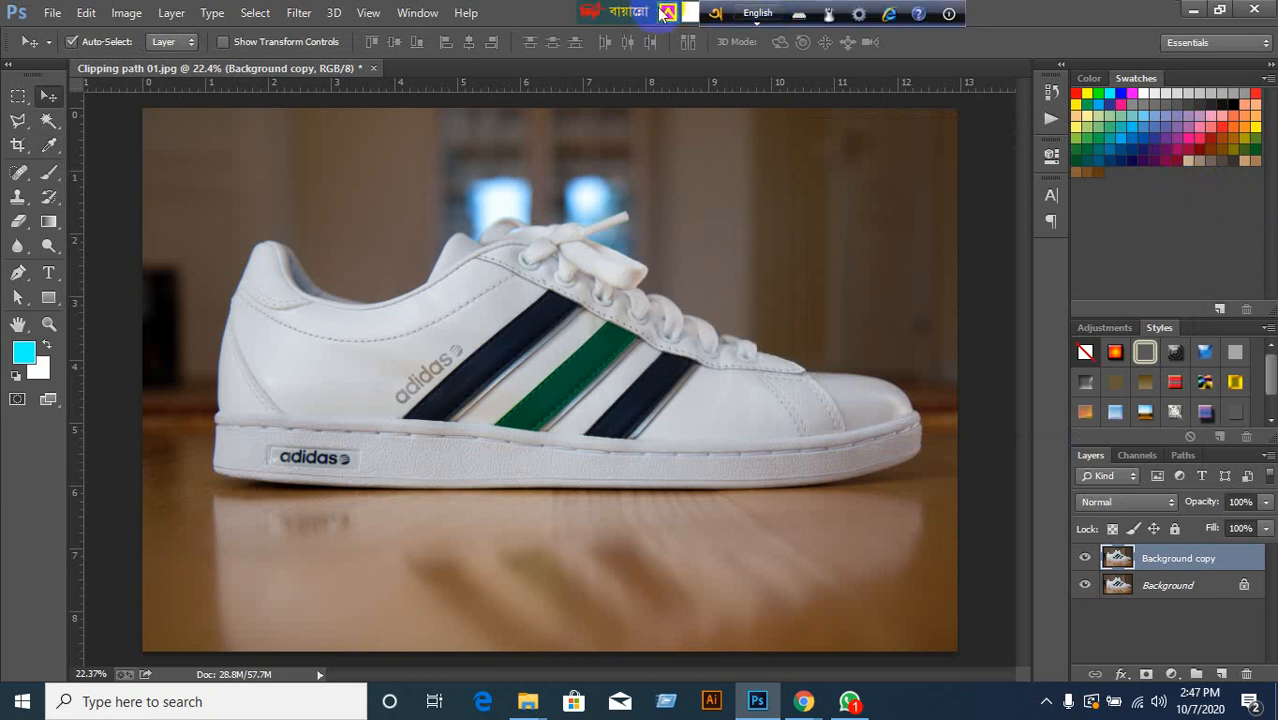
Close the shoe image and minimize Photoshop to show the desktop.
{"action": "left_click", "coordinate": [373, 68]}
{"action": "left_click", "coordinate": [640, 278]}
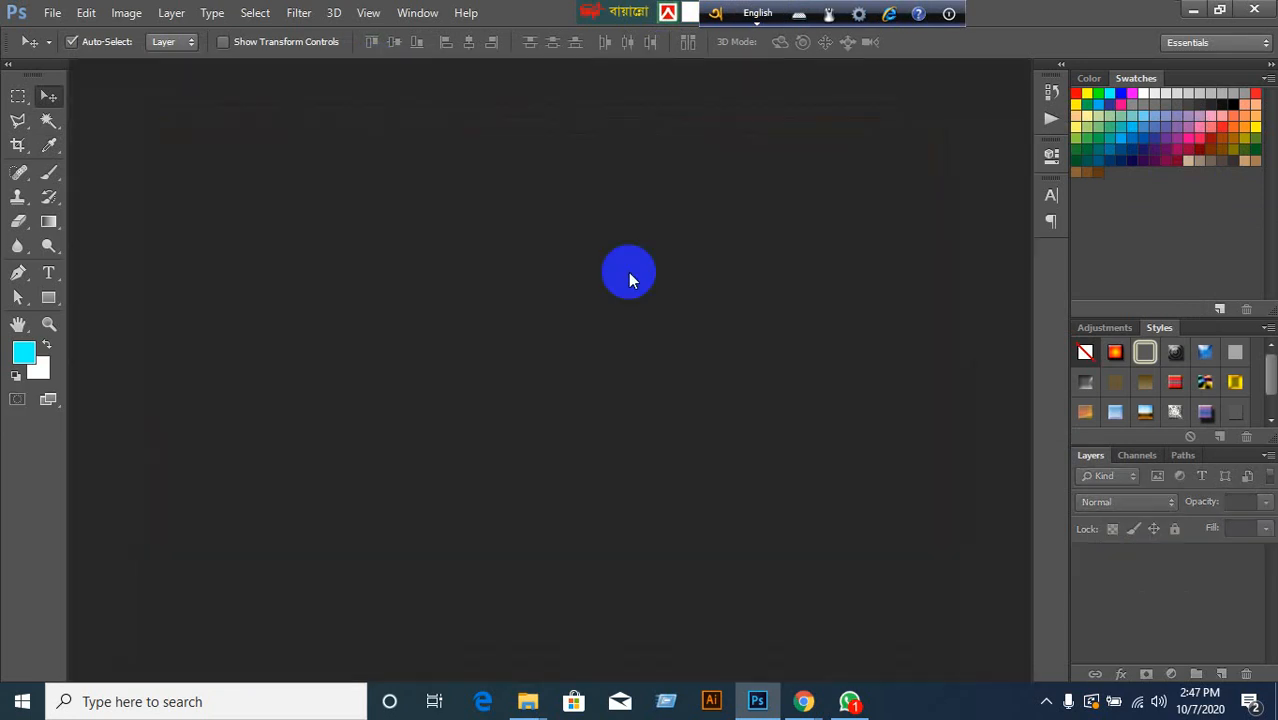
{"action": "left_click", "coordinate": [1193, 12]}
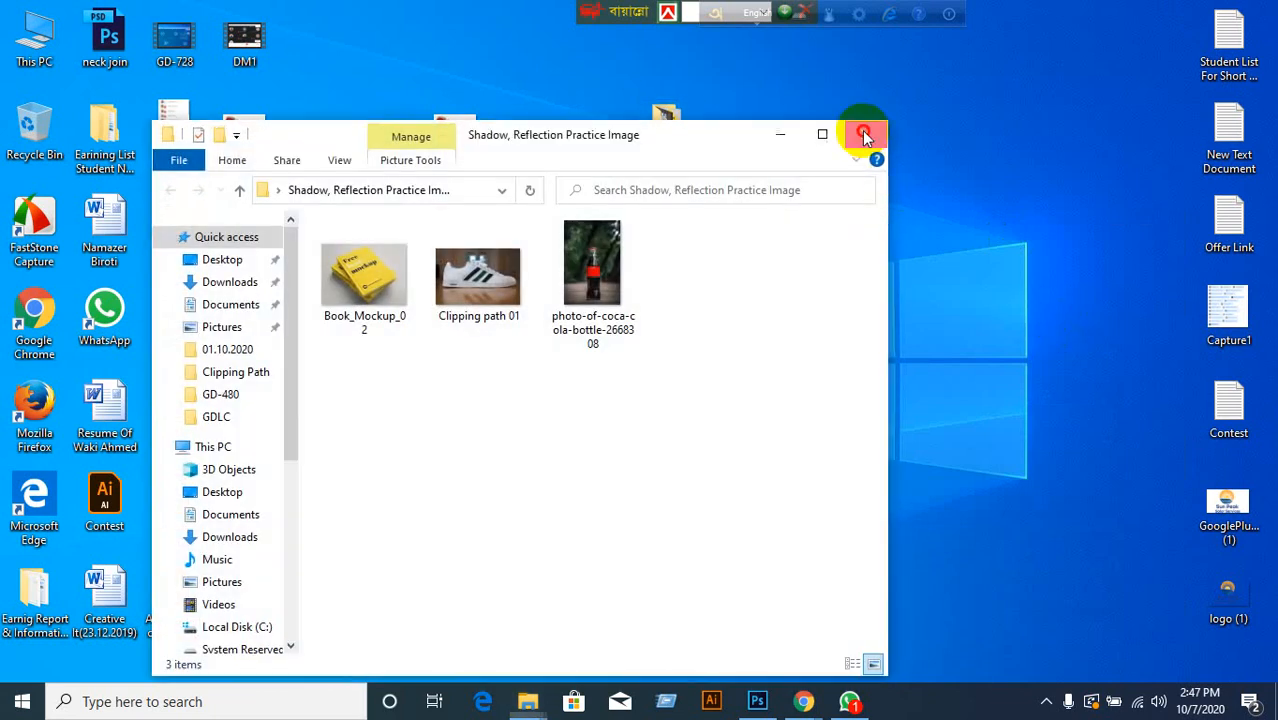
Copy the Book_Mockup_02 image from the Shadow, Reflection Practice Image folder and close the folder.
{"action": "left_click", "coordinate": [862, 132]}
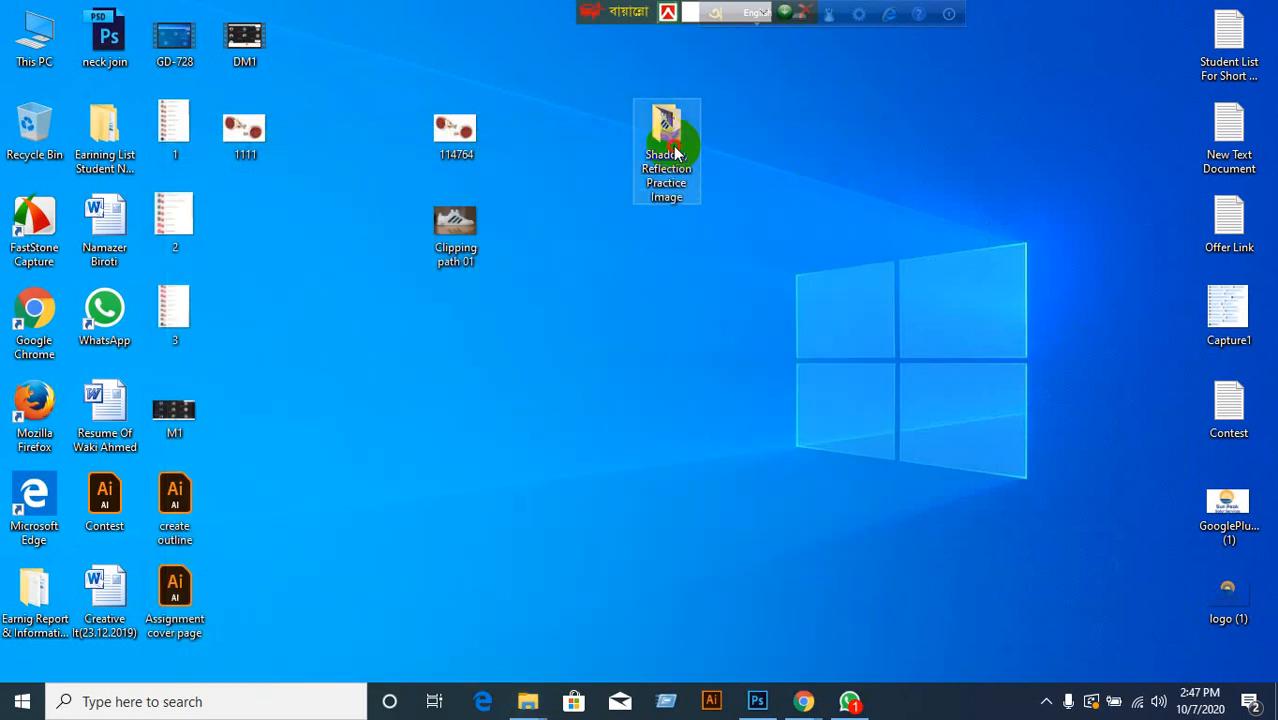
{"action": "double_click", "coordinate": [676, 145]}
{"action": "left_click", "coordinate": [383, 283]}
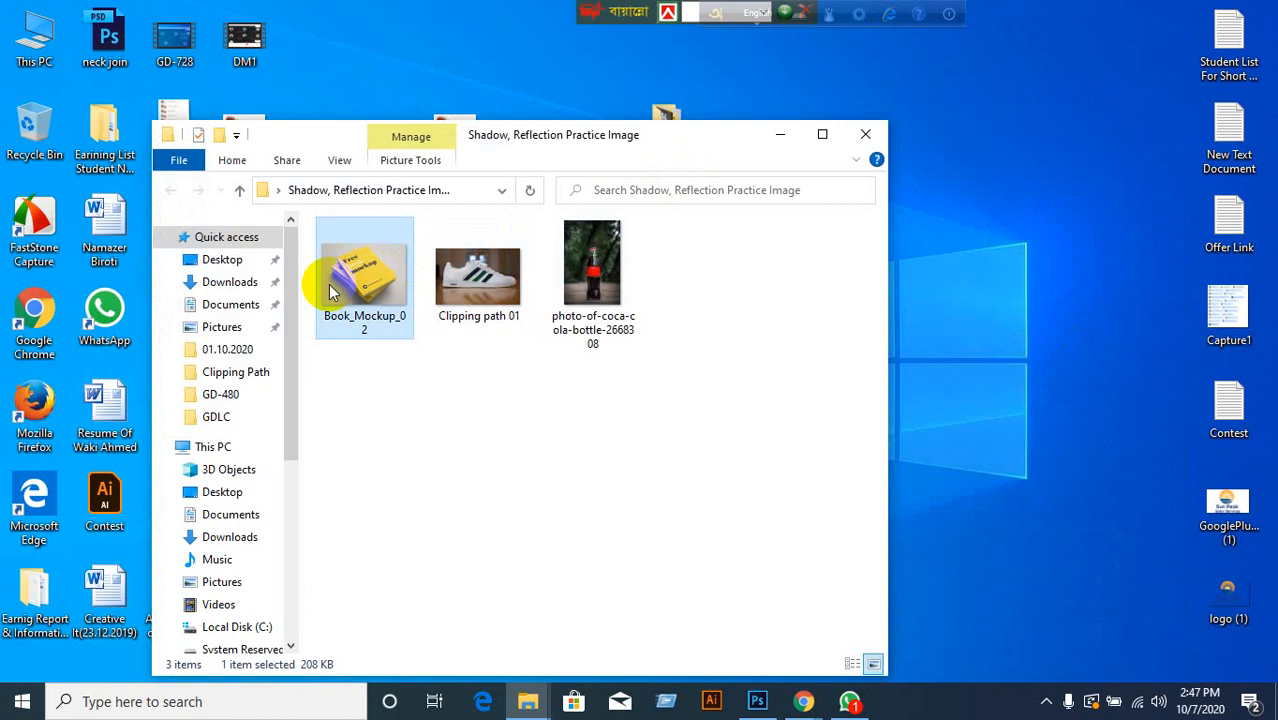
{"action": "right_click", "coordinate": [333, 283]}
{"action": "left_click", "coordinate": [385, 572]}
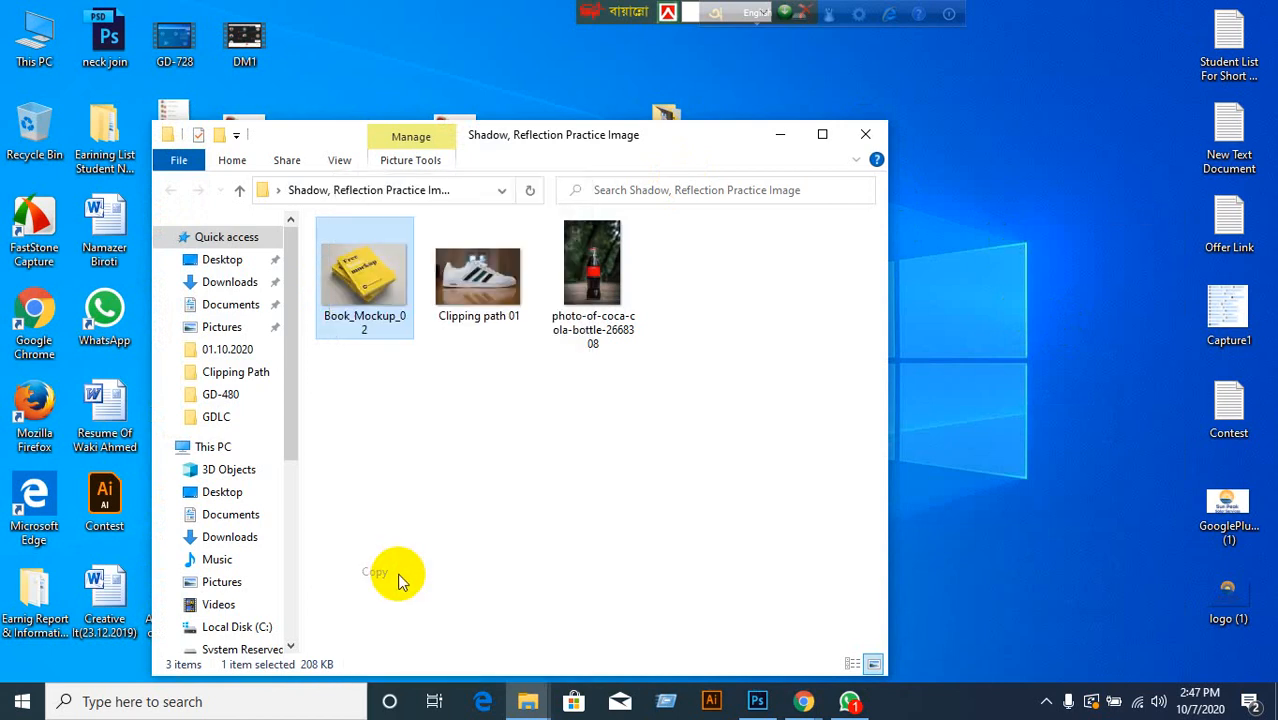
{"action": "left_click", "coordinate": [865, 133]}
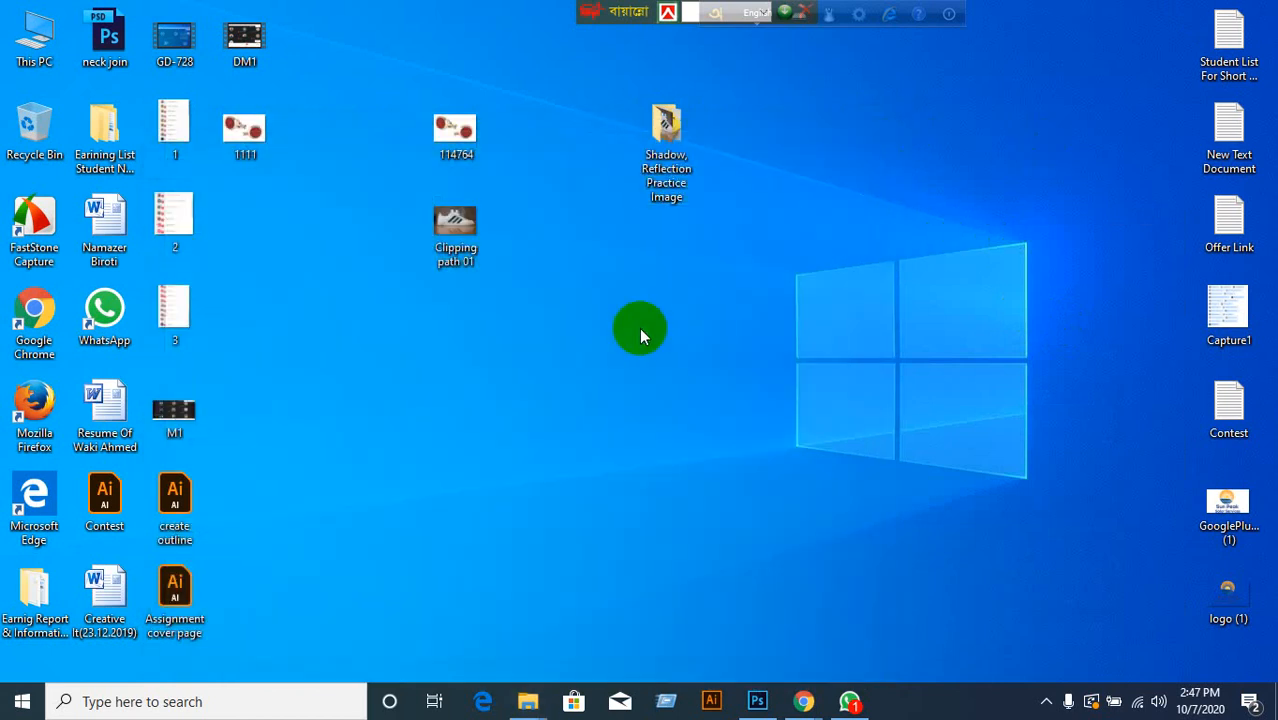
Move the 114764 and Clipping path 01 icons aside, paste Book_Mockup_02 onto the desktop, and open it in Photoshop.
{"action": "left_click_drag", "start_coordinate": [408, 79], "coordinate": [390, 165]}
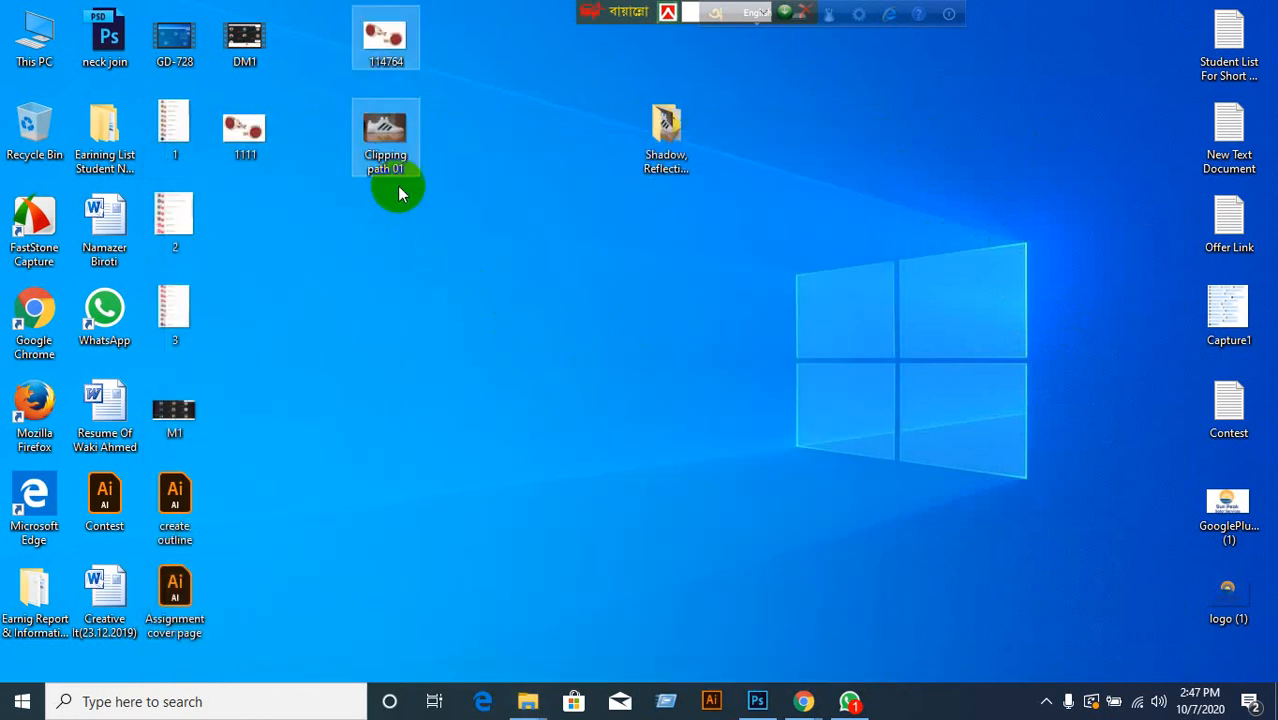
{"action": "left_click", "coordinate": [444, 315]}
{"action": "right_click", "coordinate": [440, 300]}
{"action": "left_click", "coordinate": [465, 375]}
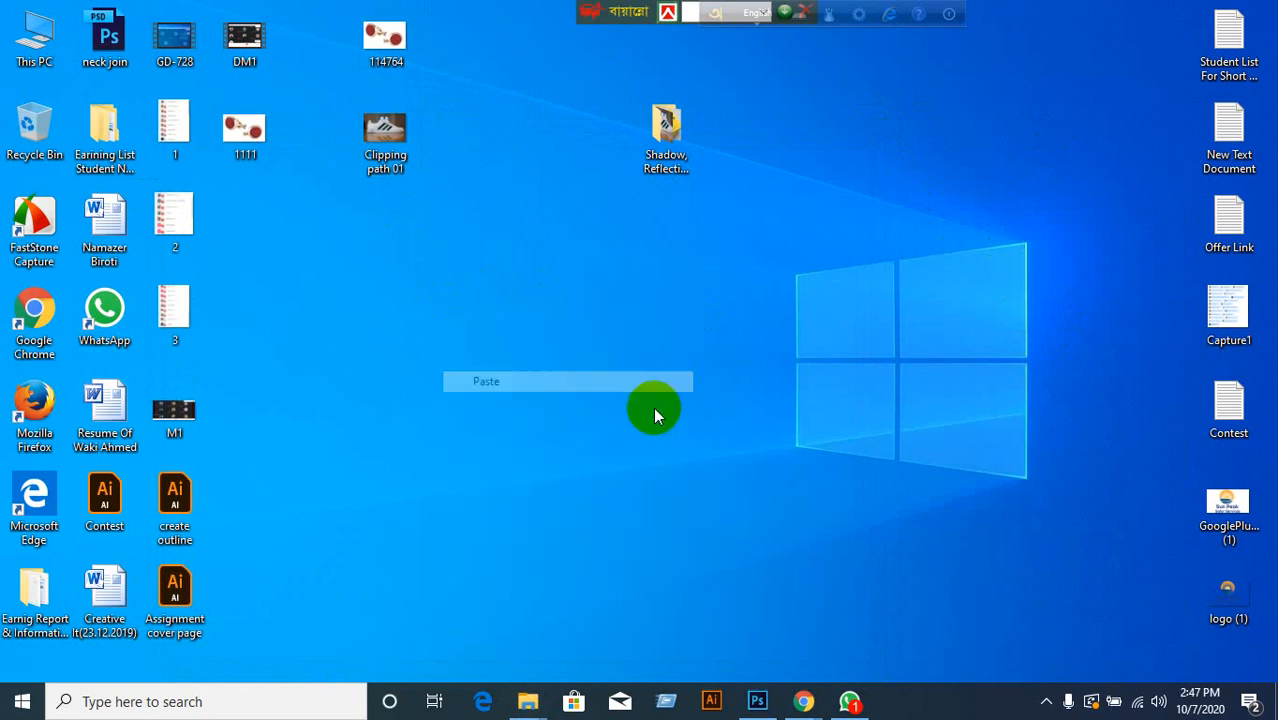
{"action": "left_click_drag", "start_coordinate": [455, 225], "coordinate": [705, 478]}
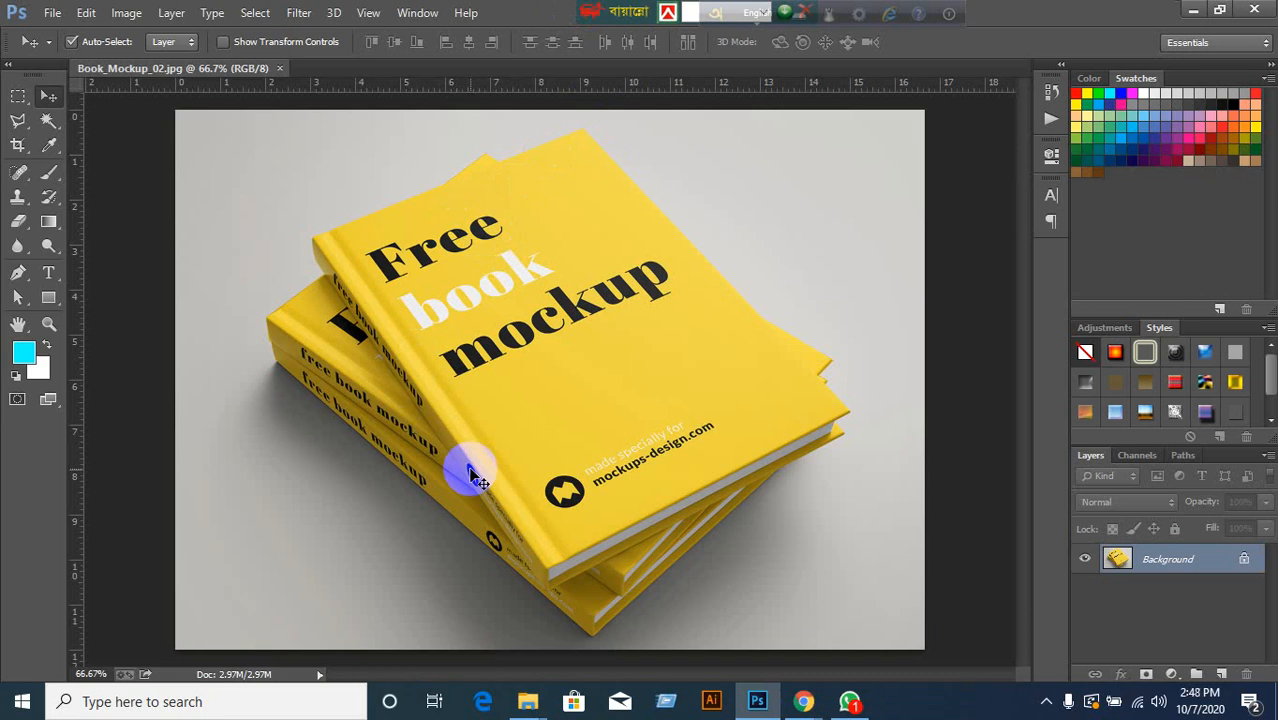
Duplicate the Background layer of the book mockup image.
{"action": "left_click", "coordinate": [20, 97]}
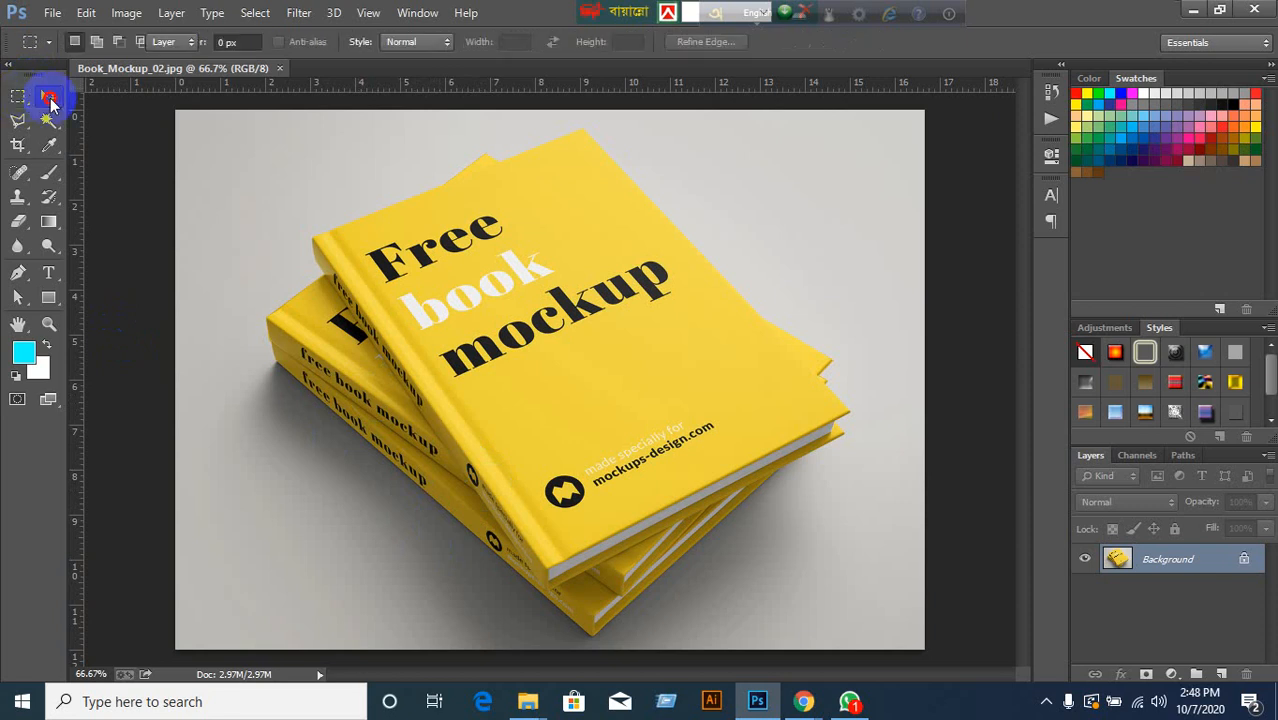
{"action": "left_click", "coordinate": [47, 94]}
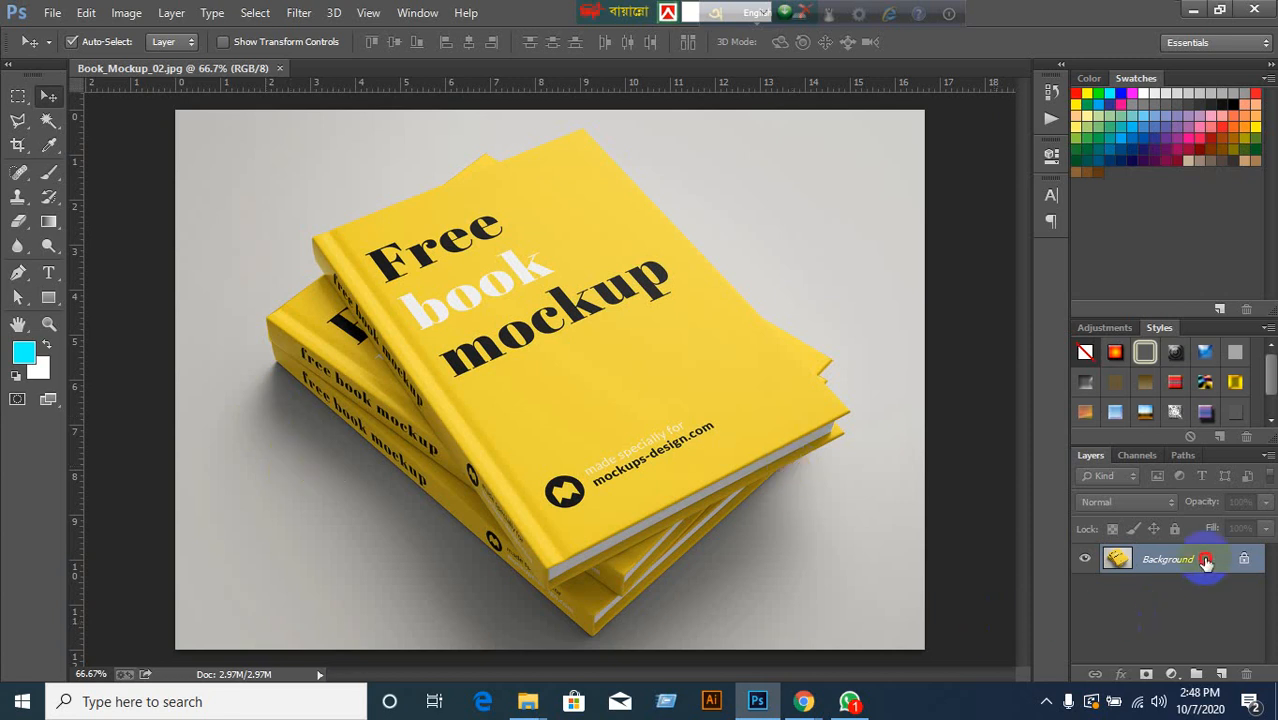
{"action": "left_click_drag", "start_coordinate": [1205, 562], "coordinate": [1221, 676]}
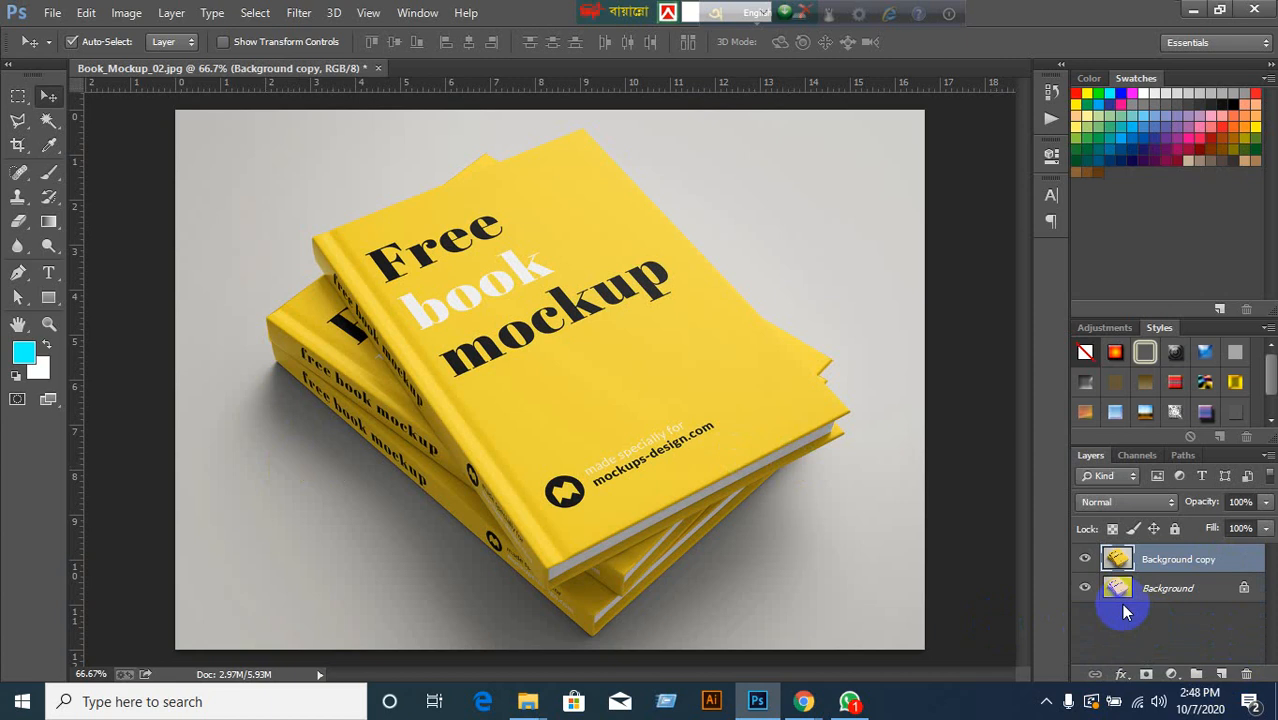
{"action": "left_click", "coordinate": [1196, 596]}
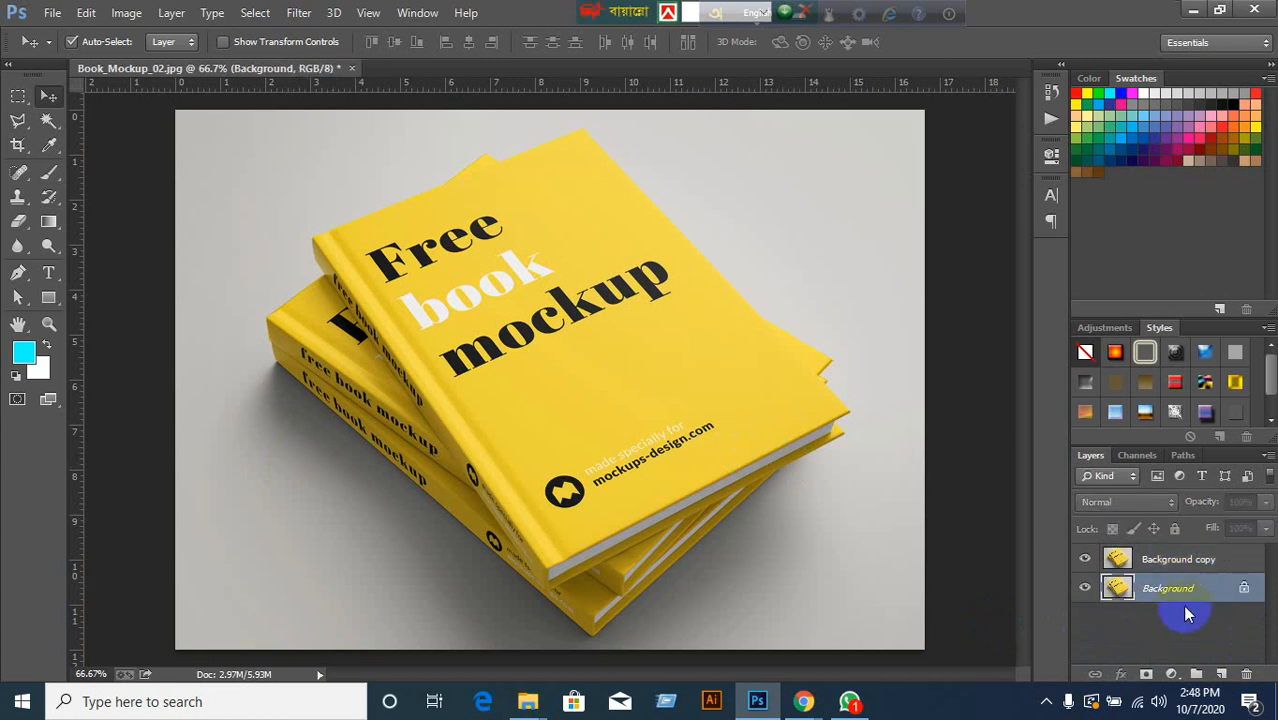
{"action": "left_click", "coordinate": [1194, 616]}
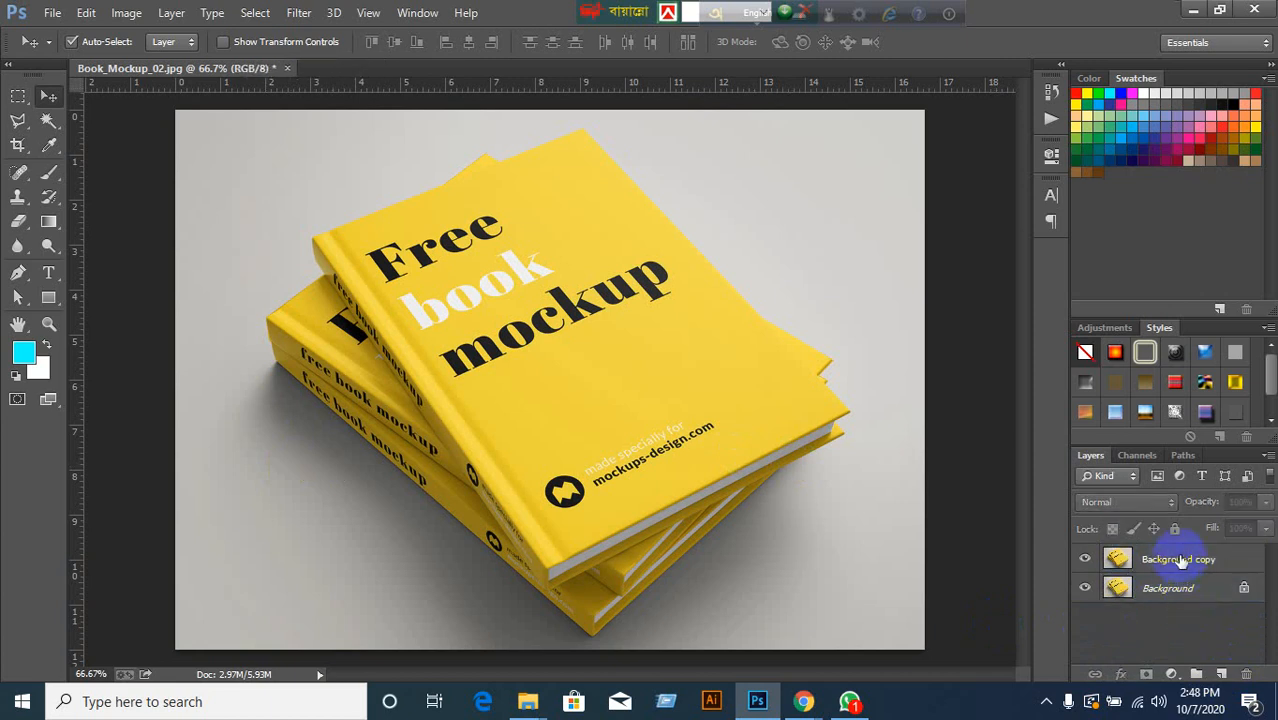
{"action": "left_click", "coordinate": [1181, 562]}
{"action": "left_click", "coordinate": [1180, 591]}
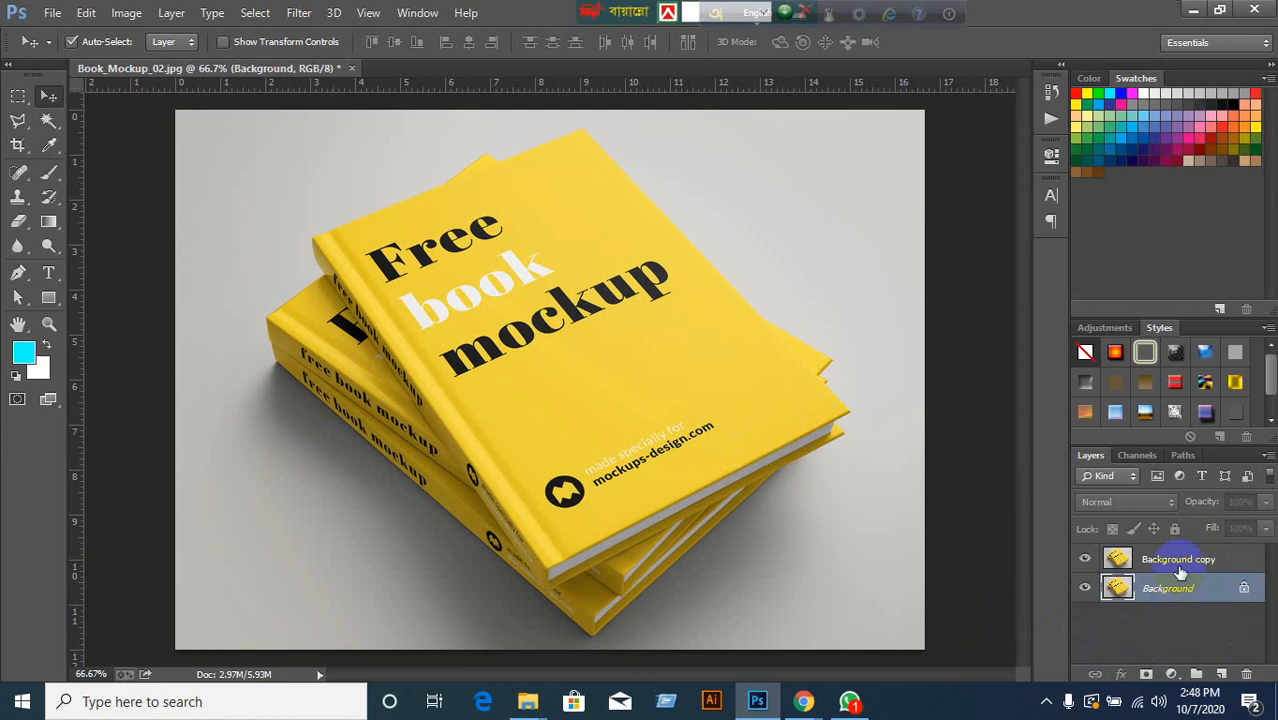
{"action": "left_click", "coordinate": [1181, 567]}
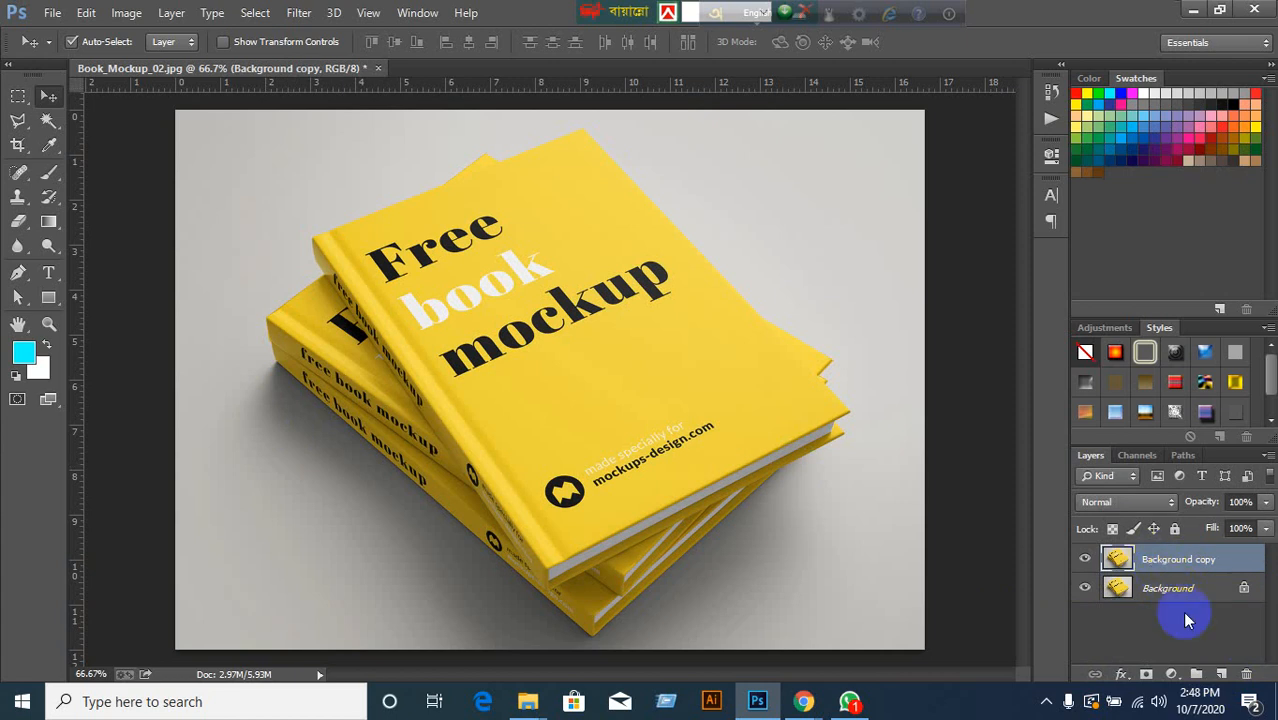
Select the Background copy layer as the layer to work on.
{"action": "left_click", "coordinate": [1182, 589]}
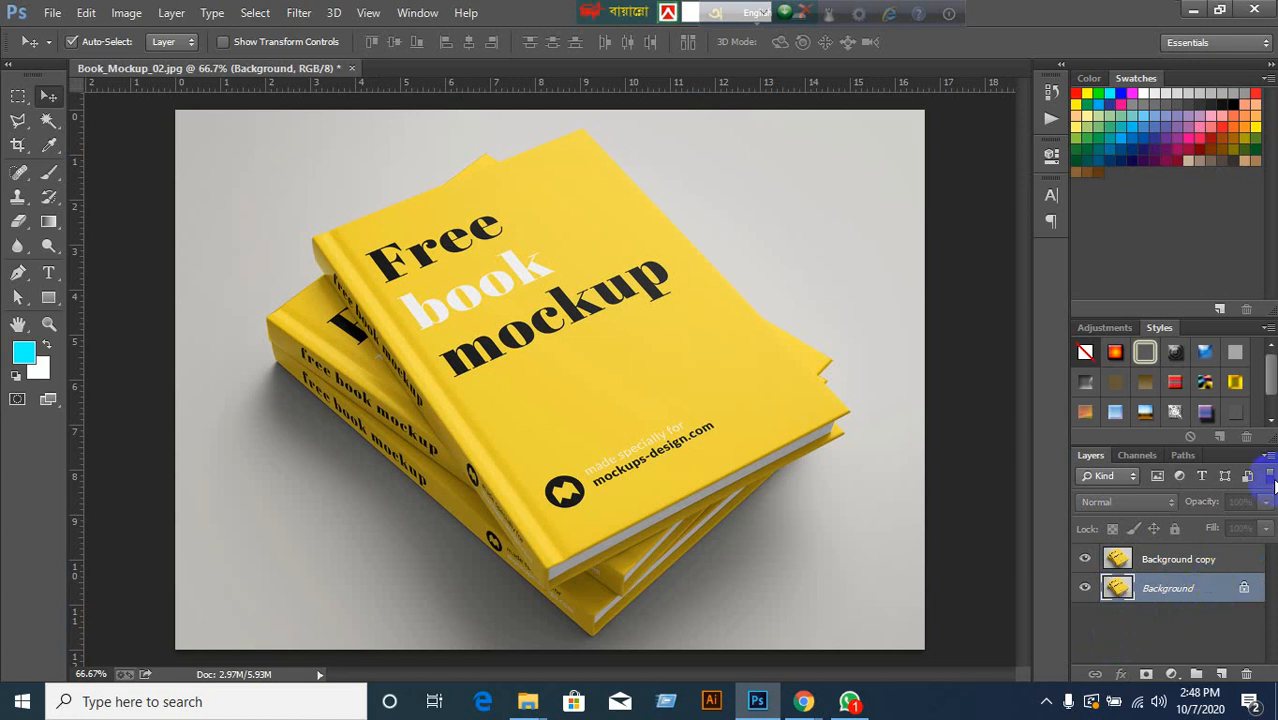
{"action": "left_click", "coordinate": [1140, 557]}
{"action": "left_click_drag", "start_coordinate": [557, 499], "coordinate": [561, 490]}
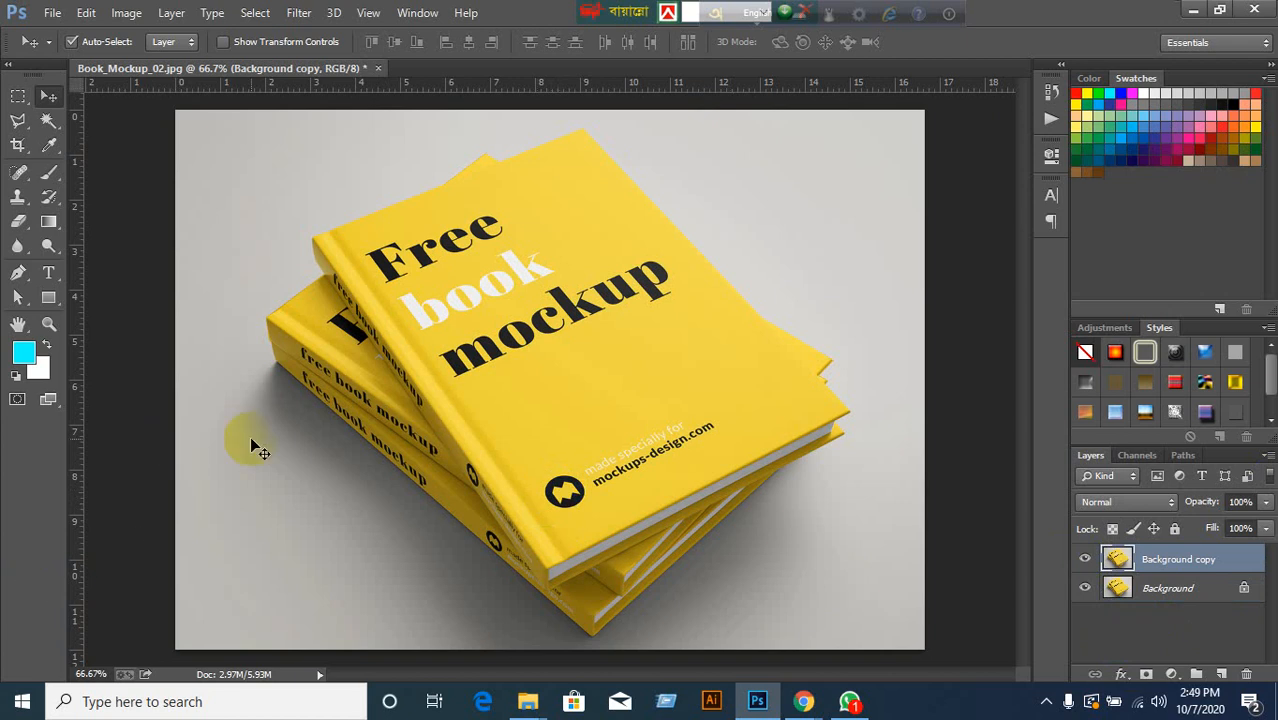
Start a Pen tool path at the lower left corner of the bottom book's spine.
{"action": "left_click", "coordinate": [18, 272]}
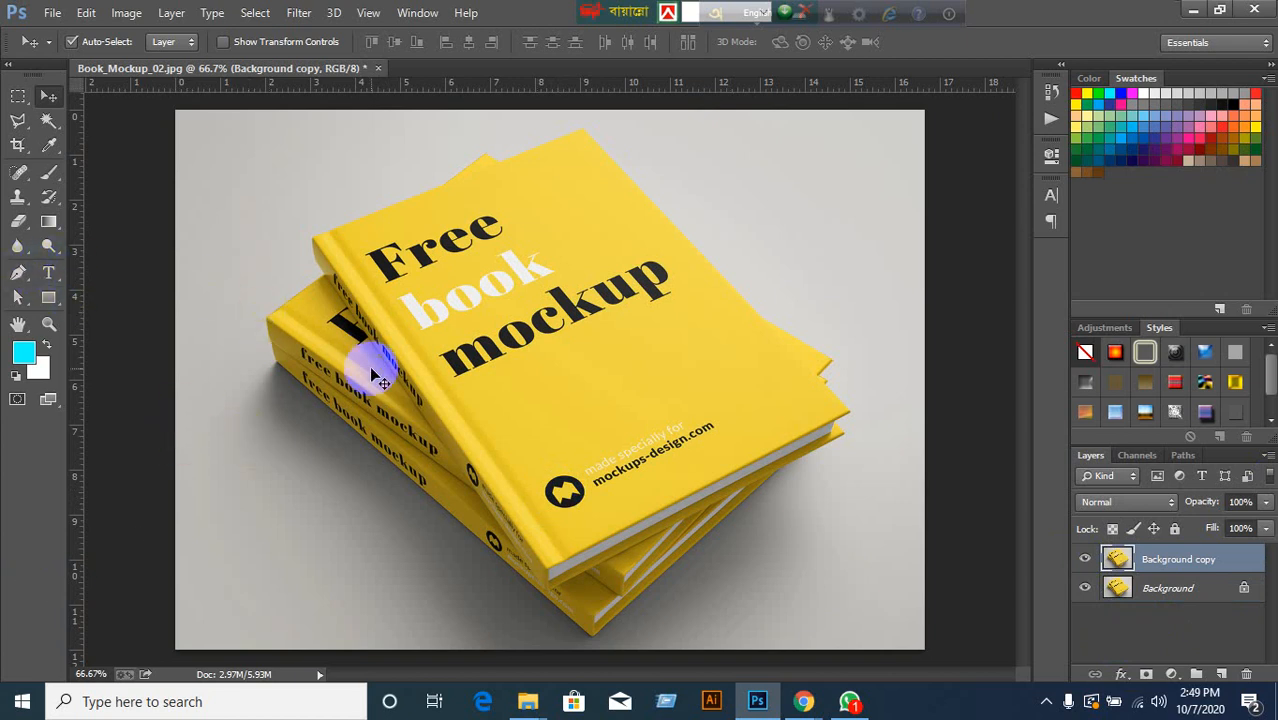
{"action": "scroll", "coordinate": [371, 366], "scroll_direction": "up", "scroll_amount": 2}
{"action": "scroll", "coordinate": [212, 298], "scroll_direction": "up", "scroll_amount": 2}
{"action": "scroll", "coordinate": [262, 330], "scroll_direction": "up", "scroll_amount": 1}
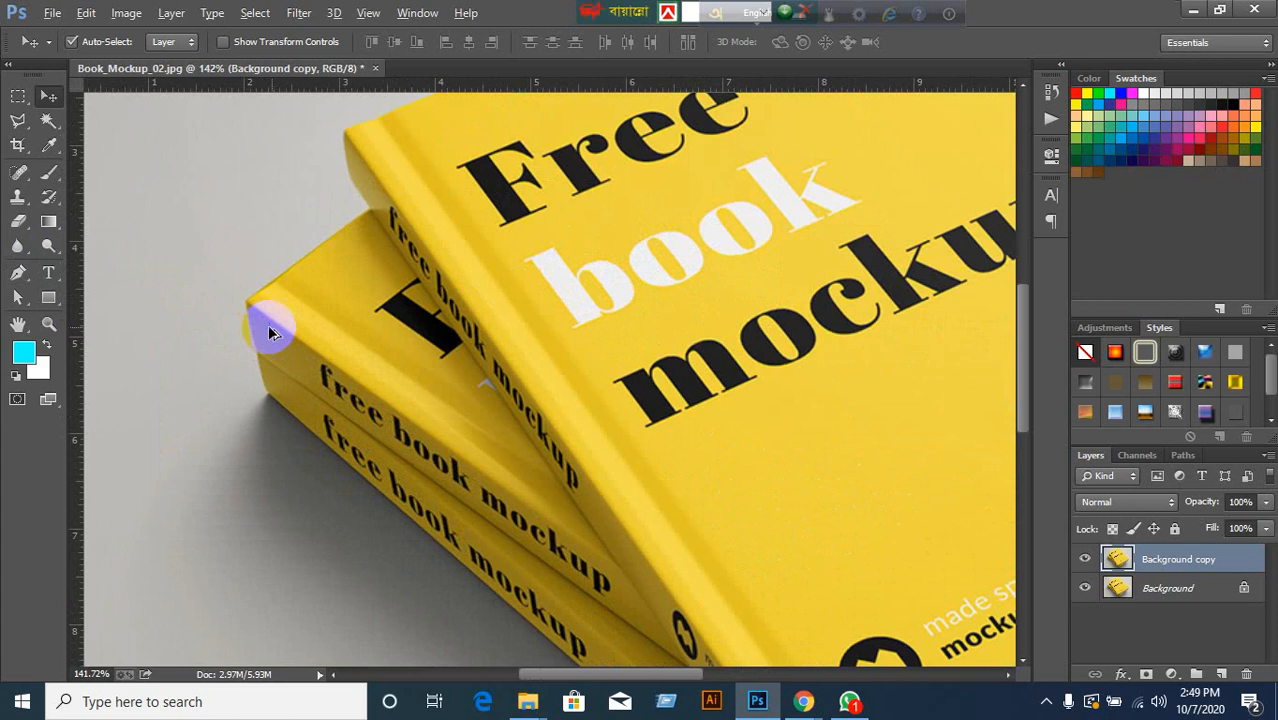
{"action": "scroll", "coordinate": [266, 332], "scroll_direction": "down", "scroll_amount": 3}
{"action": "scroll", "coordinate": [275, 348], "scroll_direction": "up", "scroll_amount": 10}
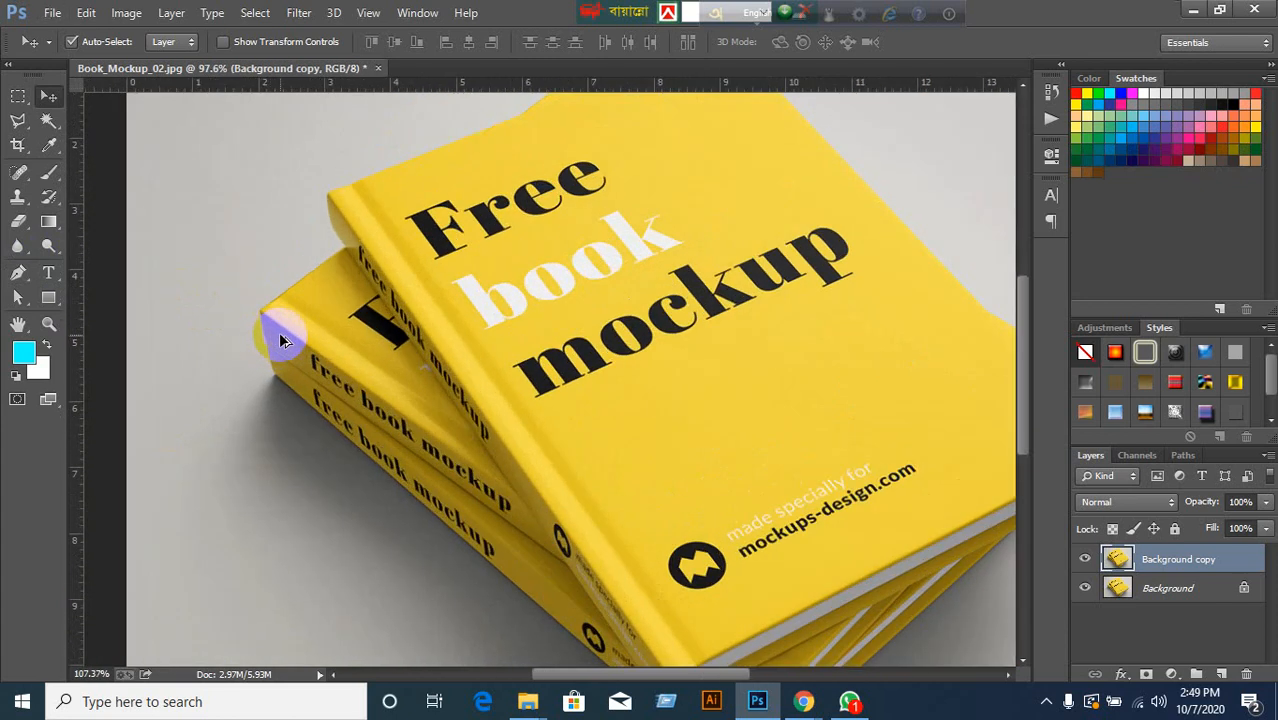
{"action": "scroll", "coordinate": [272, 363], "scroll_direction": "down", "scroll_amount": 2}
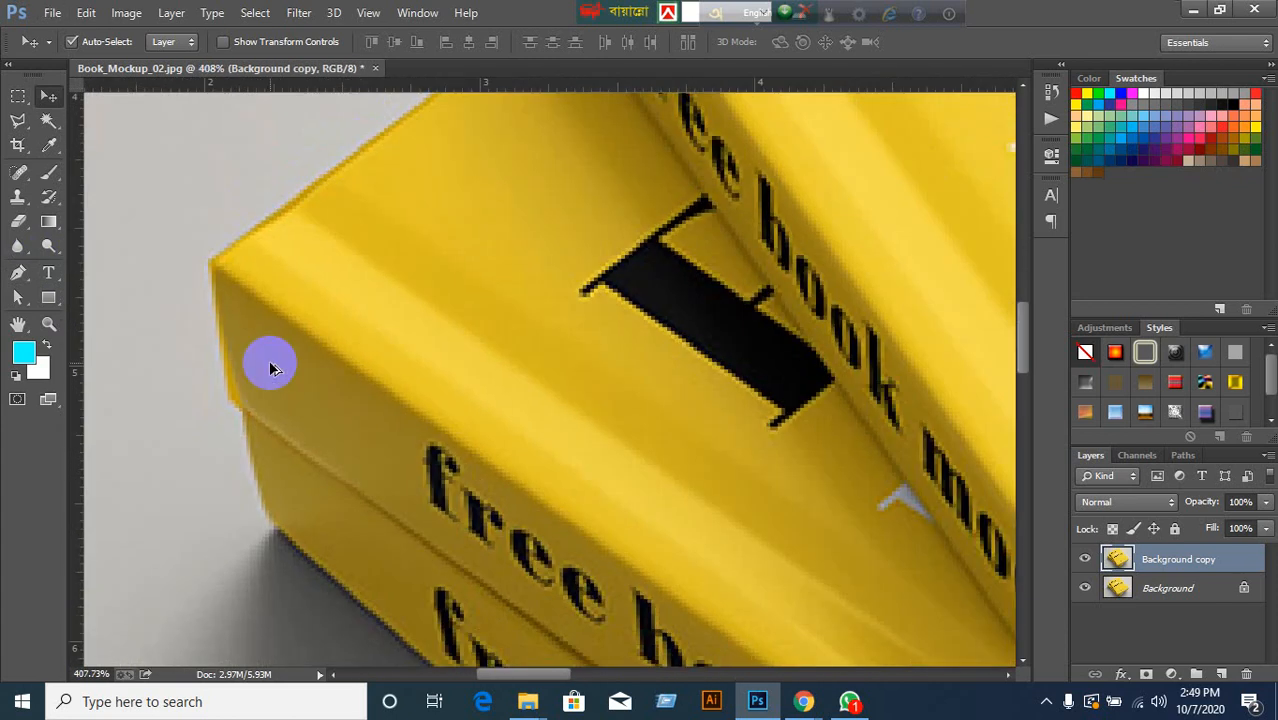
{"action": "left_click", "coordinate": [24, 270]}
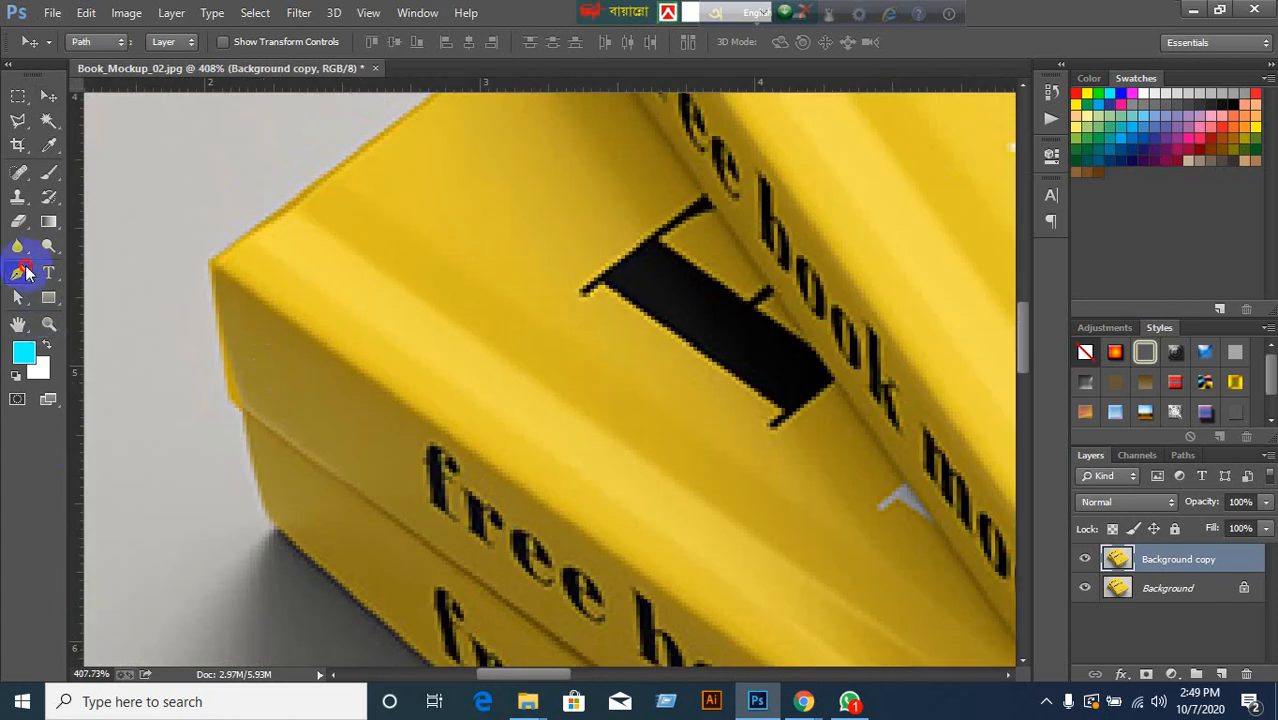
{"action": "left_click", "coordinate": [272, 523]}
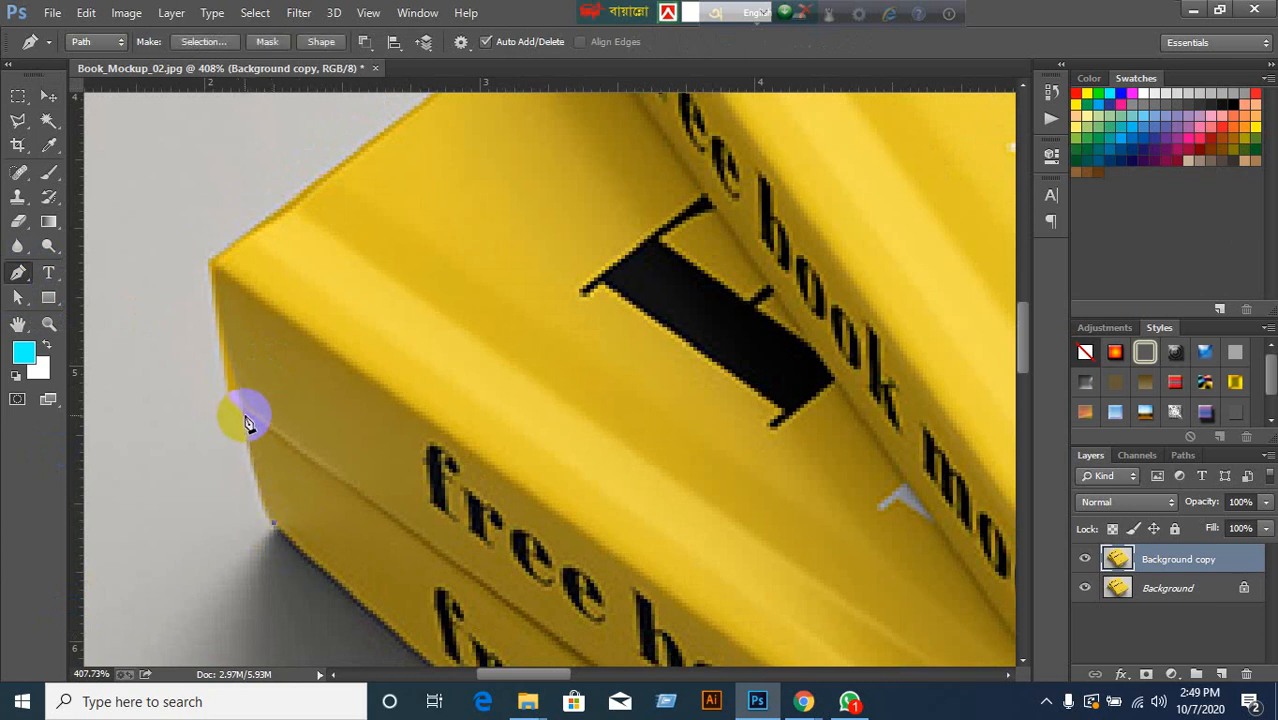
Trace the path up the left ends of the two lower books to the middle book's outer top corner.
{"action": "mouse_move", "coordinate": [245, 415]}
{"action": "left_mouse_down"}
{"action": "mouse_move", "coordinate": [247, 352]}
{"action": "mouse_move", "coordinate": [240, 428]}
{"action": "mouse_move", "coordinate": [245, 357]}
{"action": "left_mouse_up"}
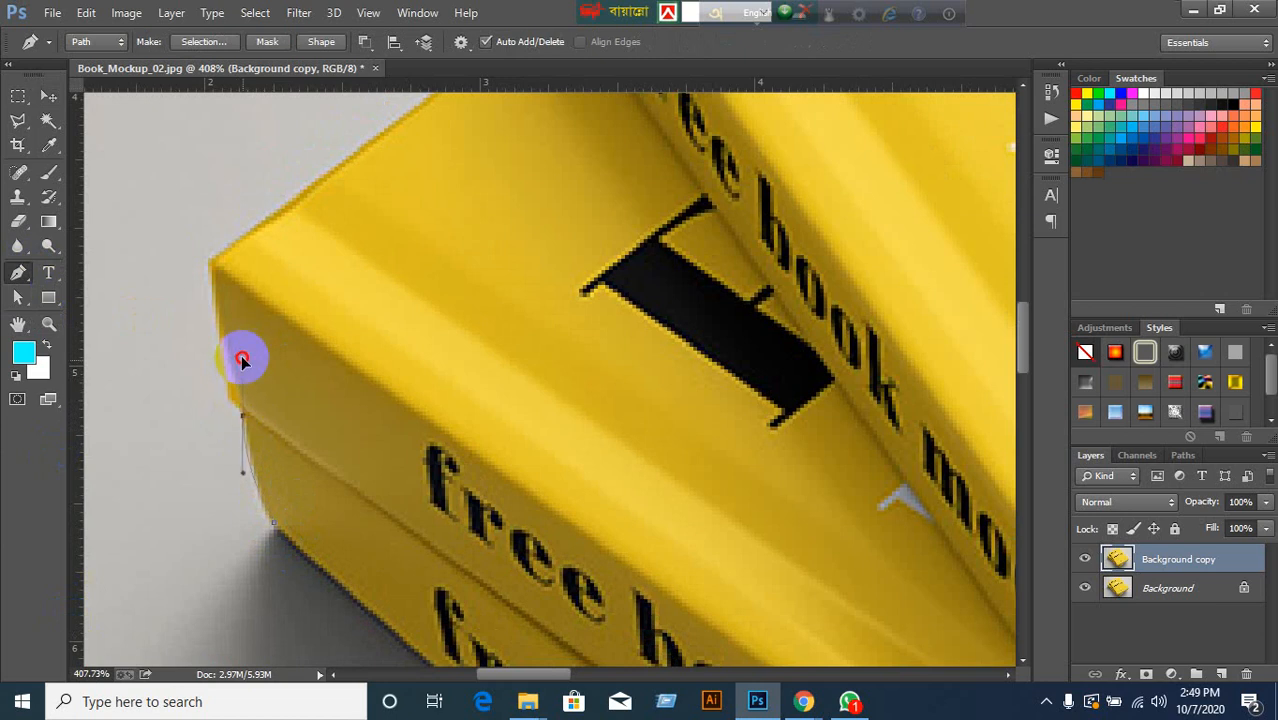
{"action": "key", "text": "ctrl+z"}
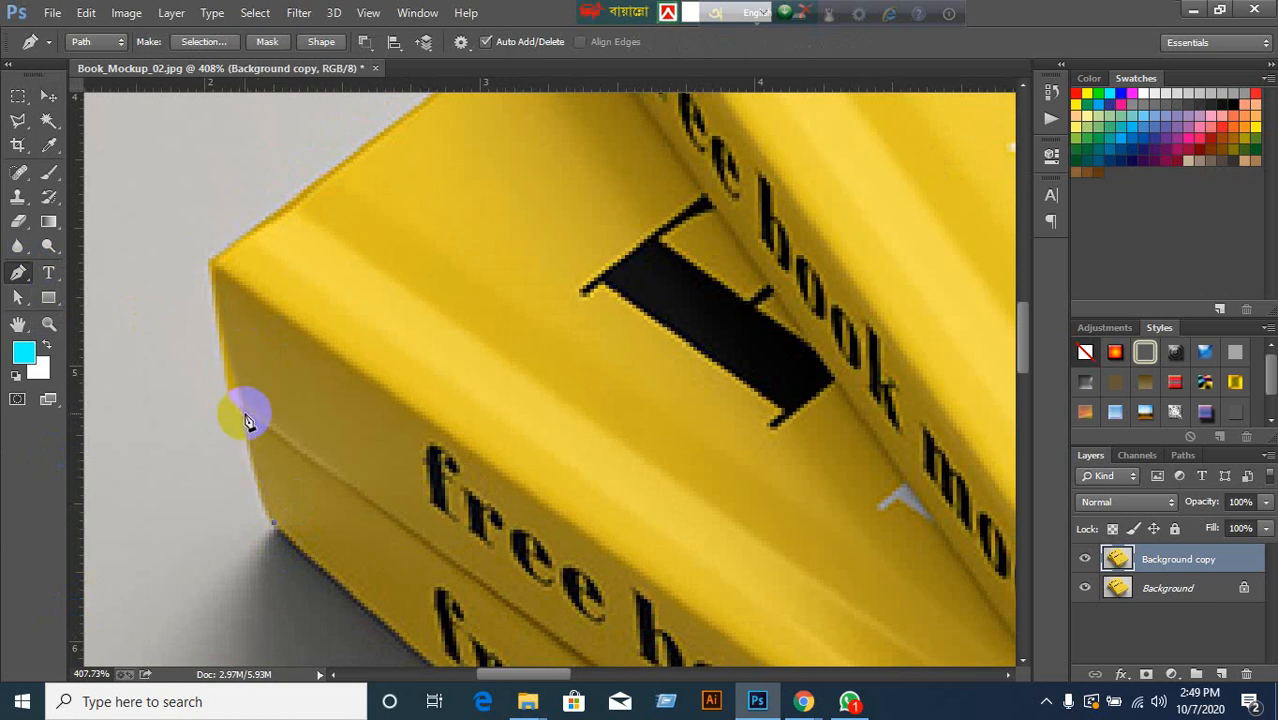
{"action": "left_click_drag", "start_coordinate": [246, 413], "coordinate": [247, 370]}
{"action": "left_click", "coordinate": [210, 275]}
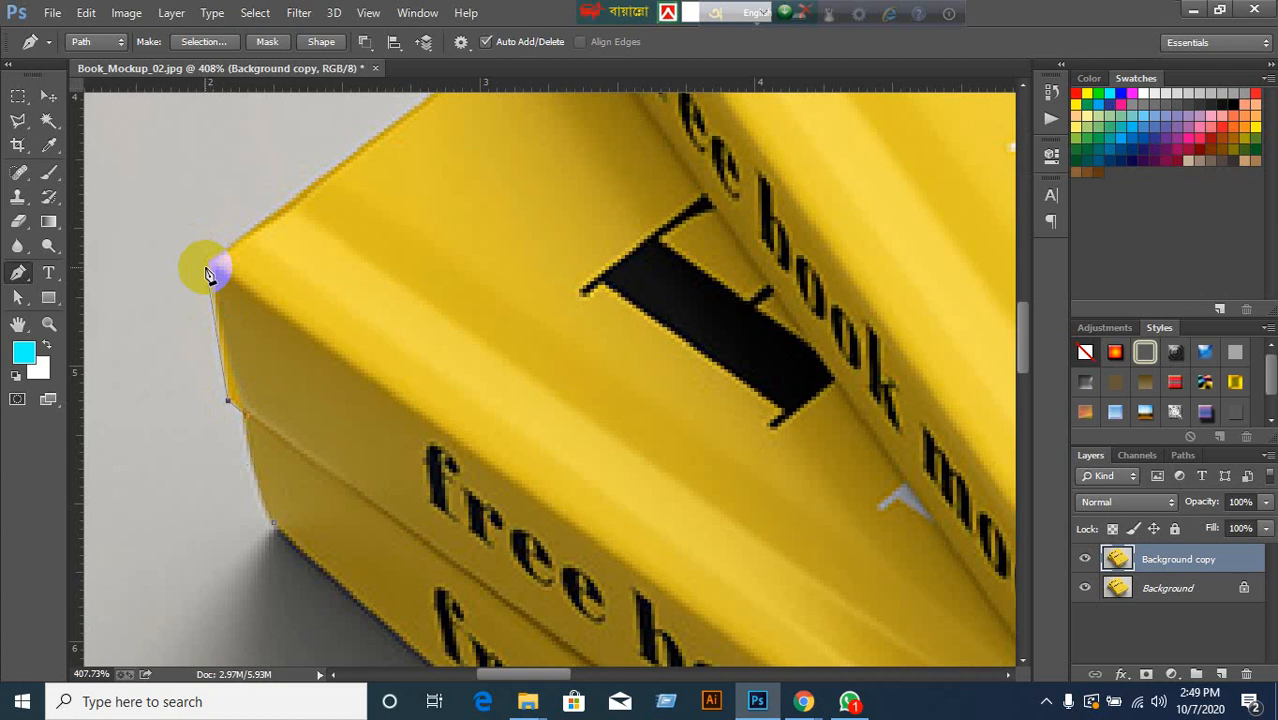
{"action": "left_click", "coordinate": [210, 266]}
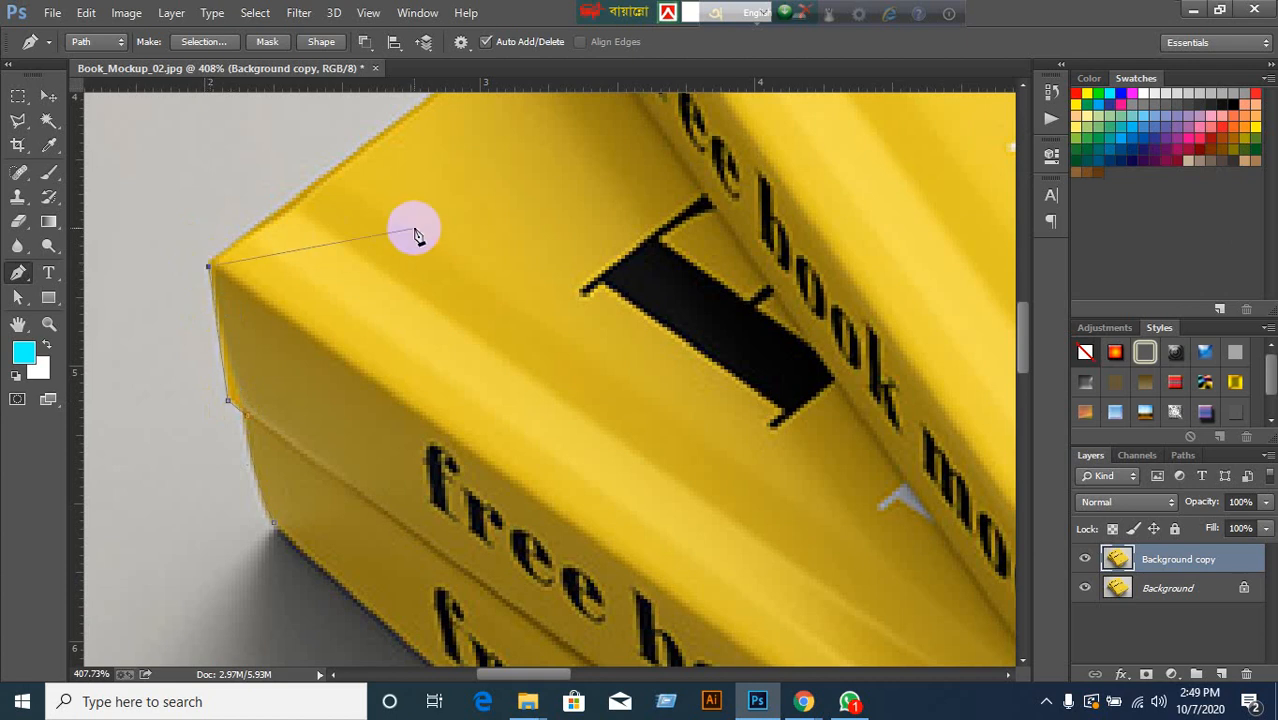
Extend the path along the middle book's upper edge to where it meets the top book's spine.
{"action": "left_click_drag", "start_coordinate": [422, 230], "coordinate": [399, 451]}
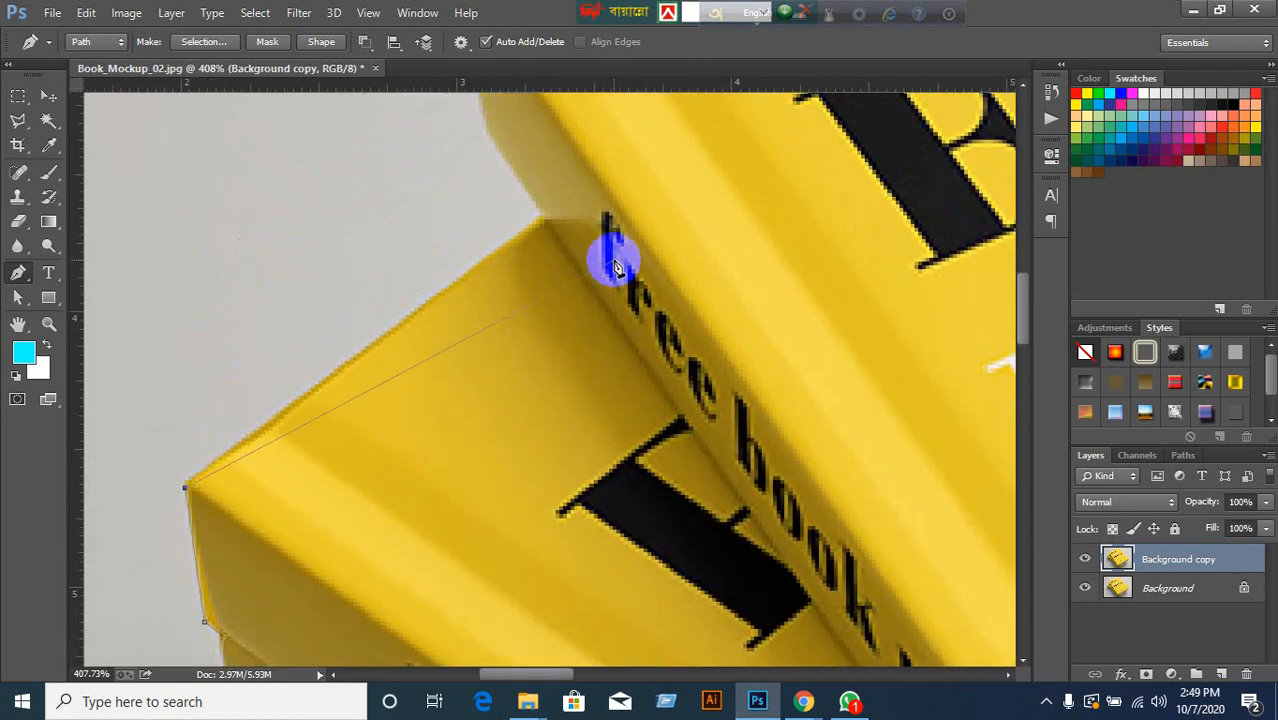
{"action": "left_click", "coordinate": [543, 222]}
{"action": "left_click_drag", "start_coordinate": [628, 188], "coordinate": [648, 365]}
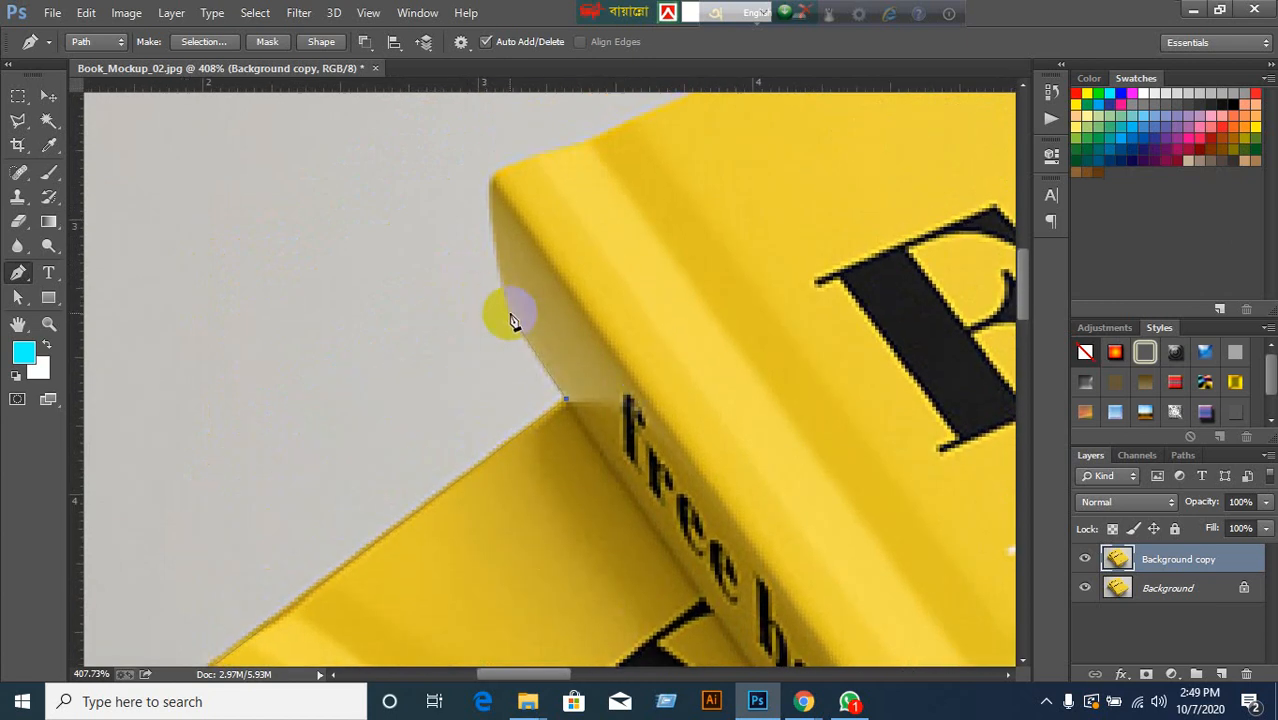
{"action": "left_click", "coordinate": [508, 316]}
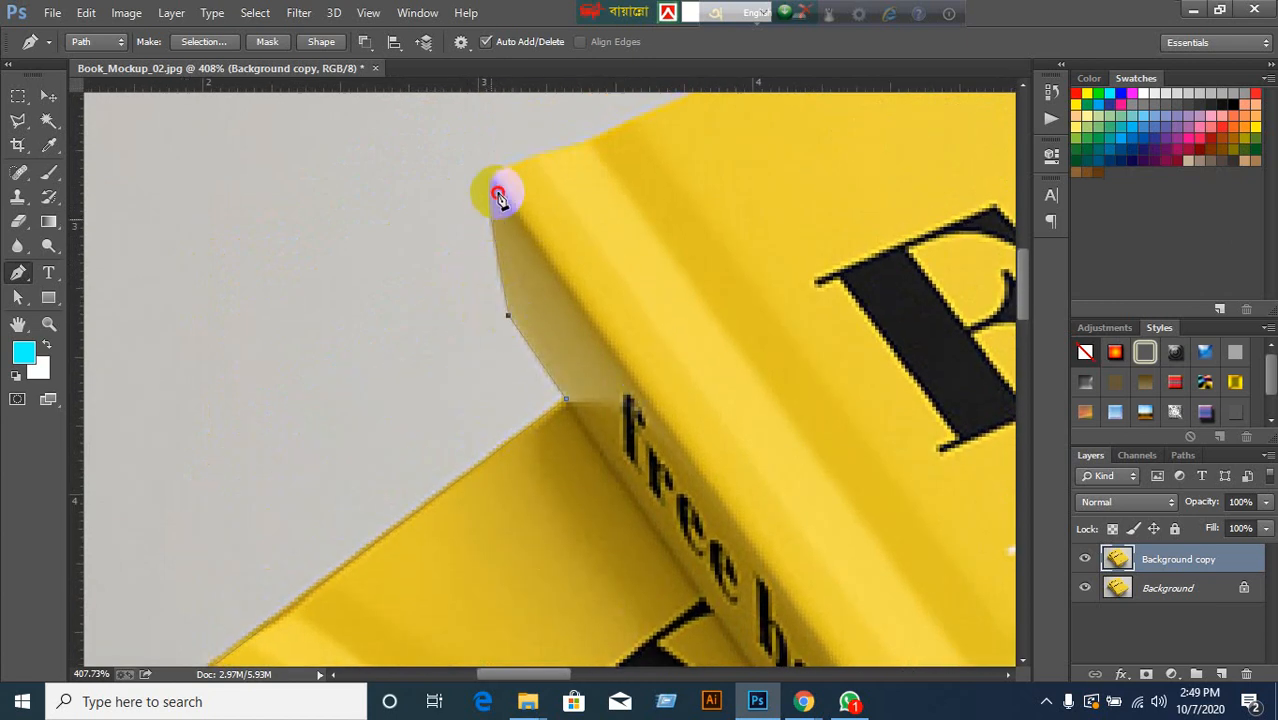
{"action": "left_click_drag", "start_coordinate": [489, 218], "coordinate": [501, 173]}
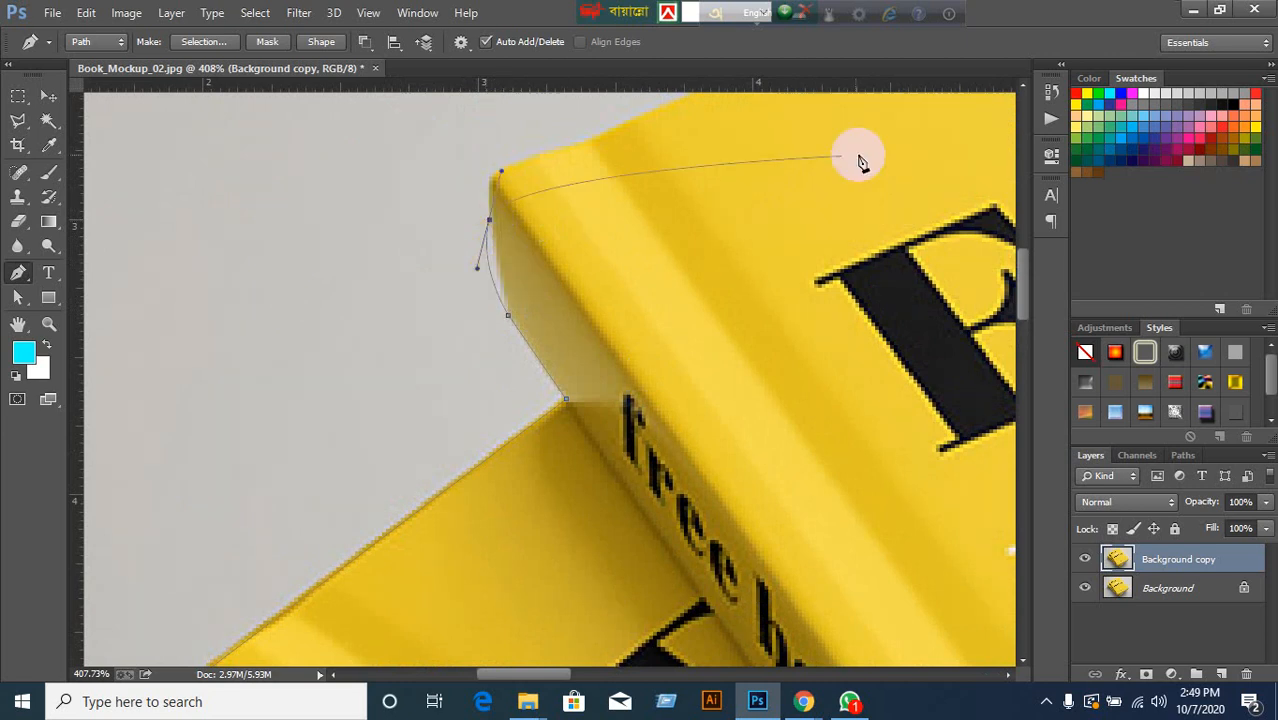
{"action": "left_click", "coordinate": [1051, 92]}
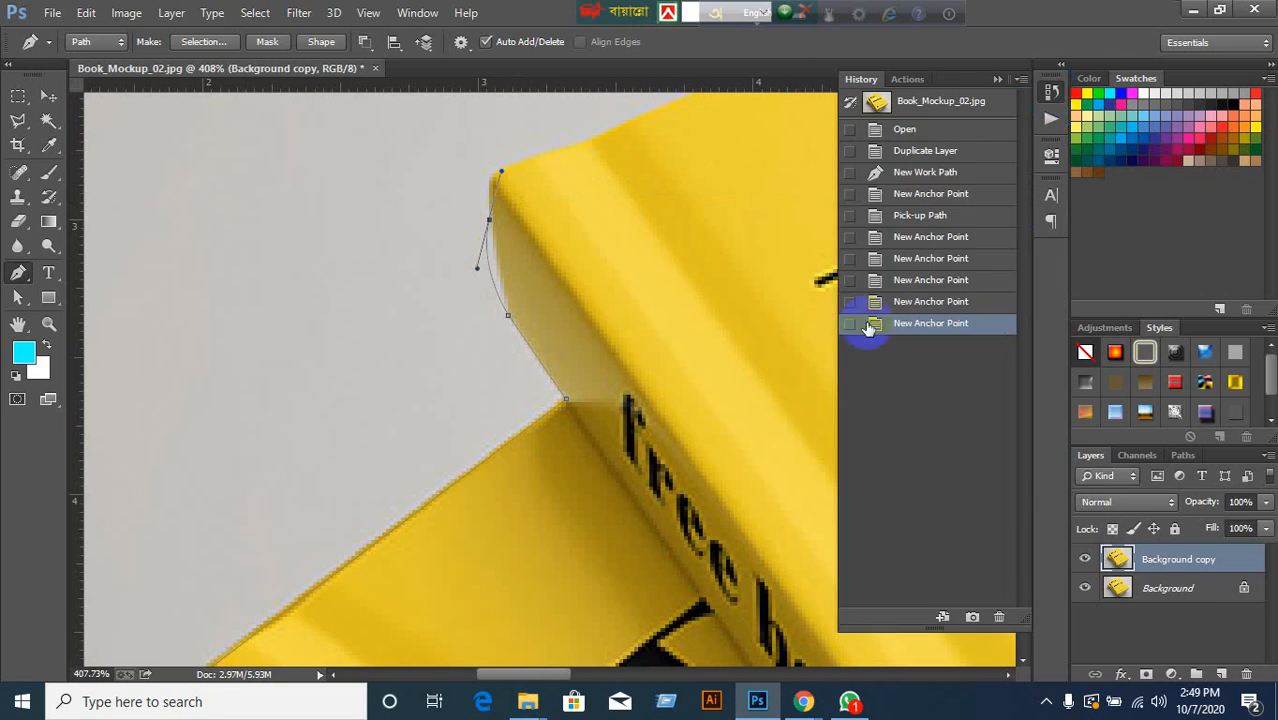
{"action": "left_click", "coordinate": [915, 301]}
{"action": "left_click", "coordinate": [921, 283]}
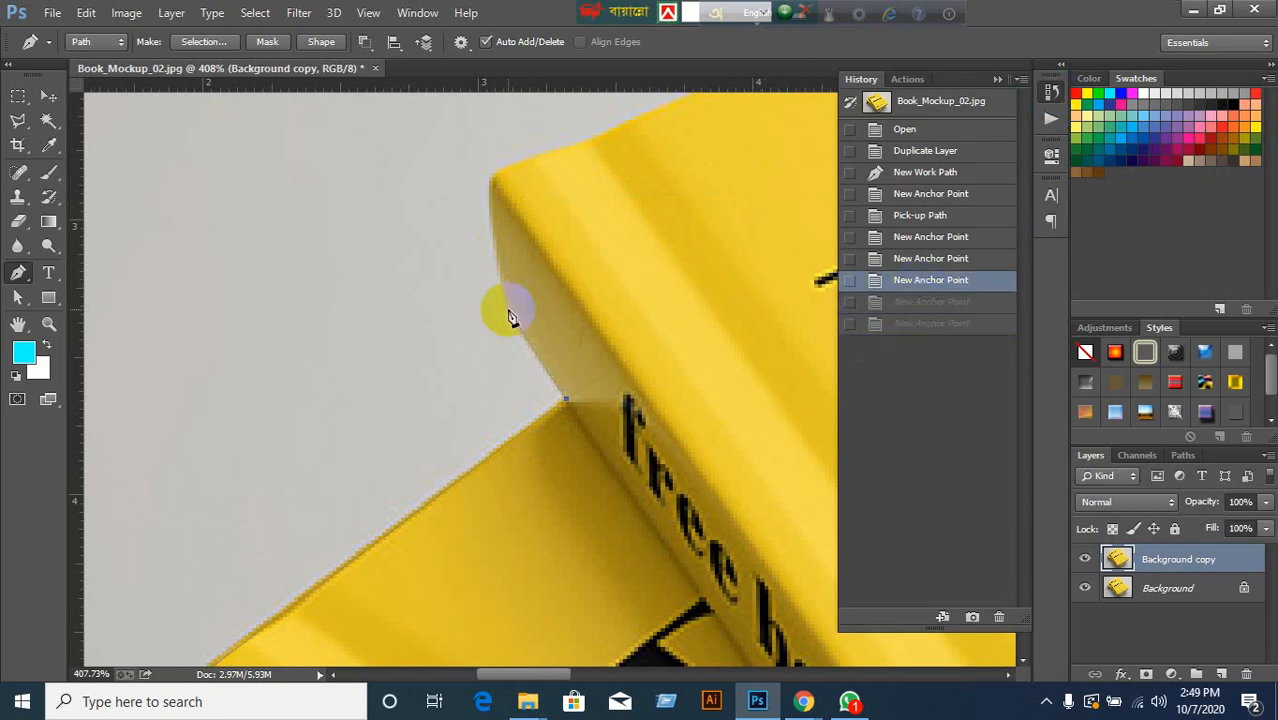
{"action": "left_click_drag", "start_coordinate": [507, 292], "coordinate": [505, 295]}
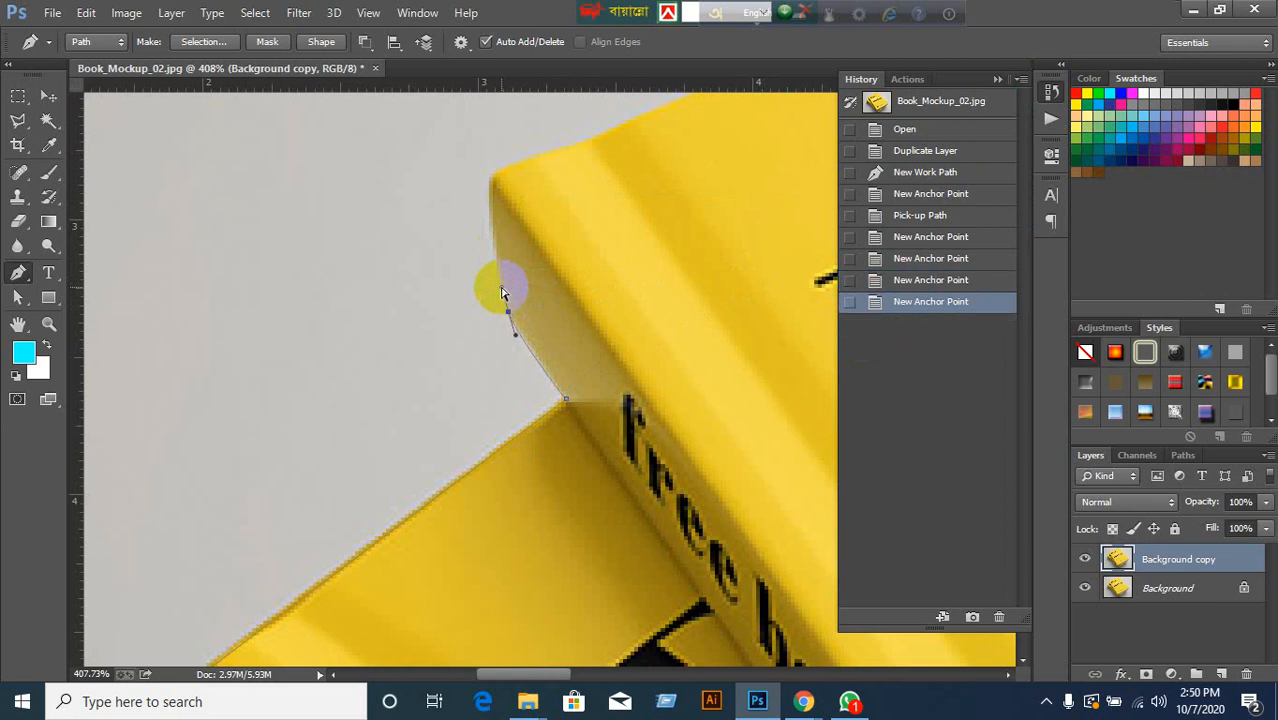
{"action": "key", "text": "ctrl+alt+z"}
{"action": "key", "text": "ctrl+alt+z"}
Trace the curved end of the top book's spine and its upper edge as far as the protruding corner of the book beneath.
{"action": "left_click_drag", "start_coordinate": [502, 288], "coordinate": [493, 262]}
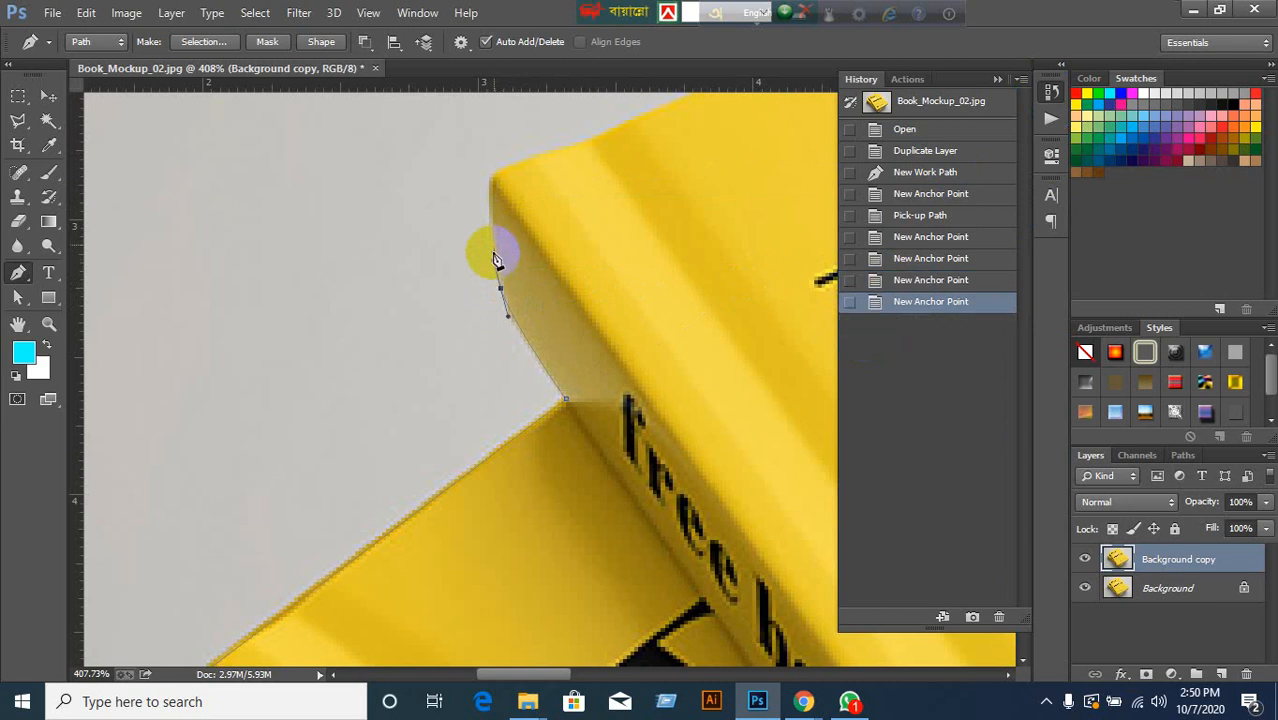
{"action": "left_click", "coordinate": [495, 182]}
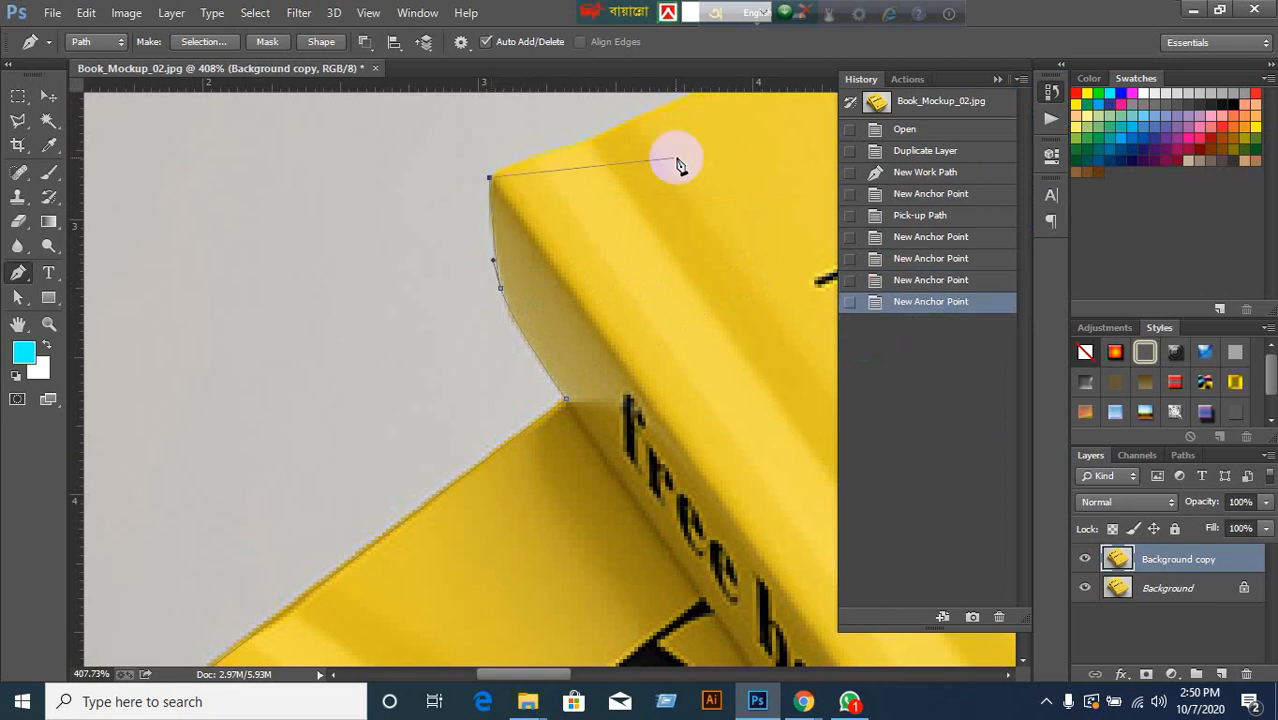
{"action": "left_click_drag", "start_coordinate": [668, 151], "coordinate": [531, 417]}
{"action": "scroll", "coordinate": [536, 418], "scroll_direction": "down", "scroll_amount": 4}
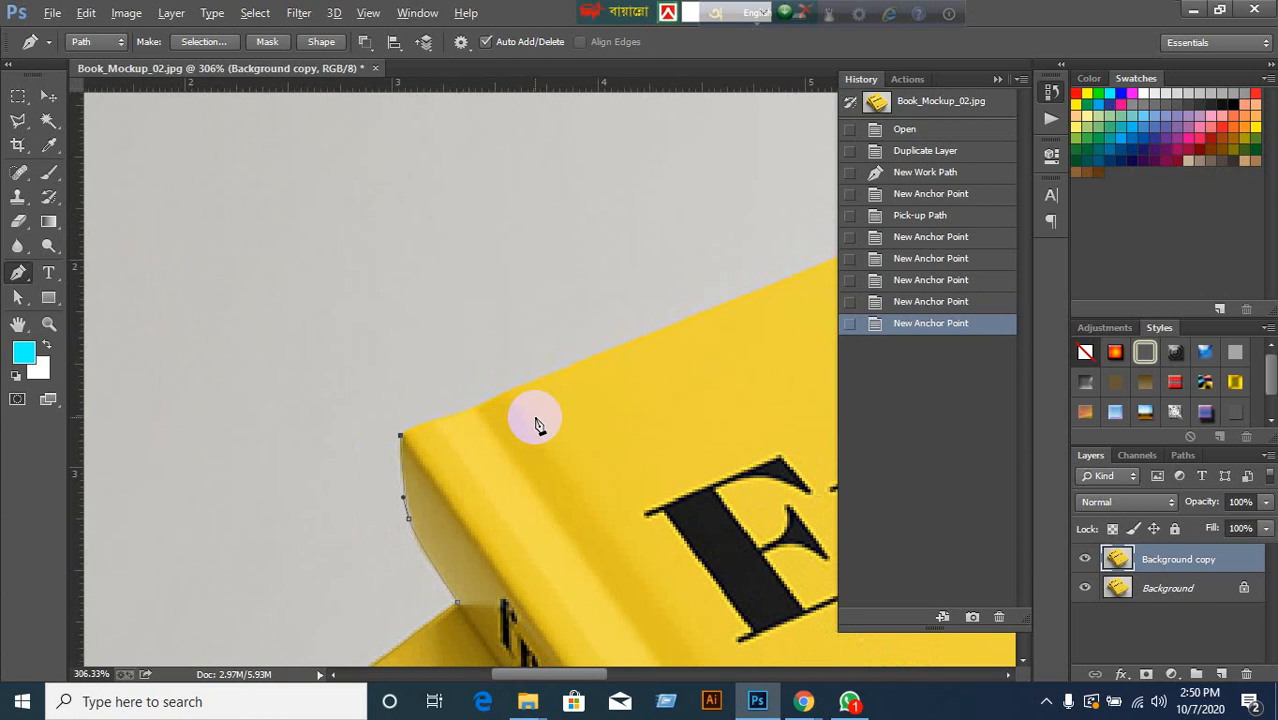
{"action": "left_click_drag", "start_coordinate": [619, 415], "coordinate": [319, 471]}
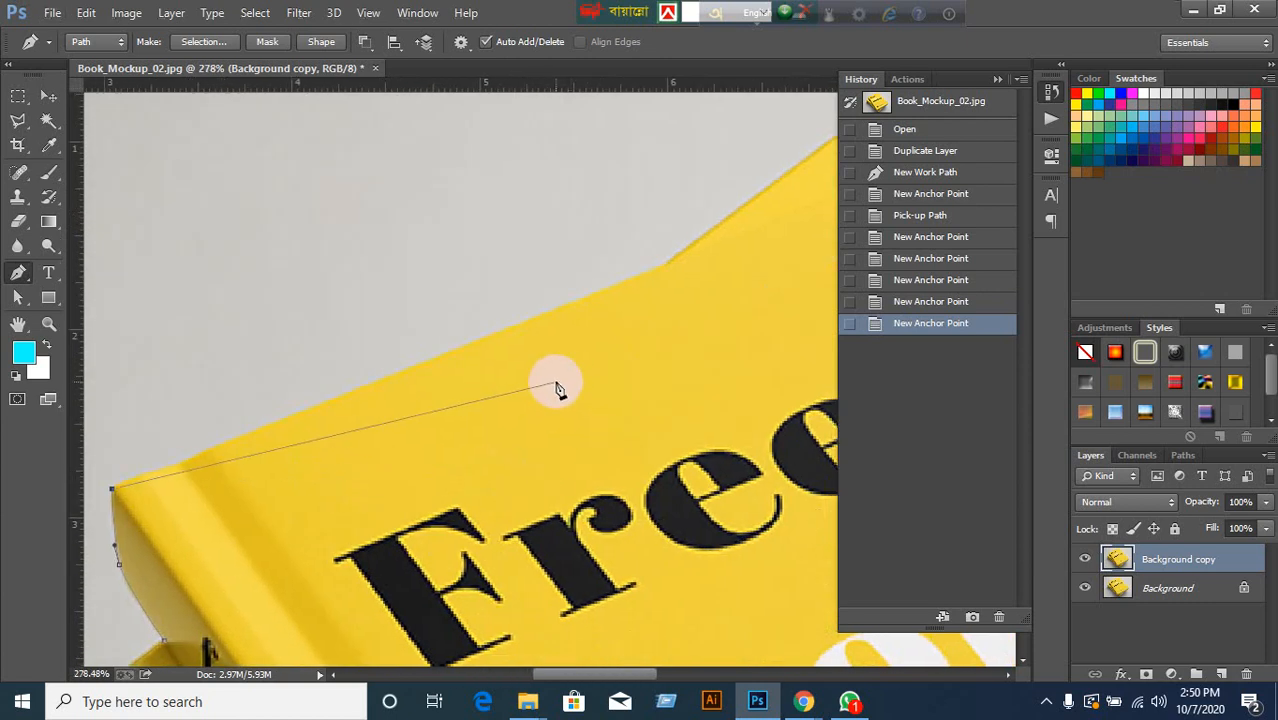
{"action": "scroll", "coordinate": [568, 376], "scroll_direction": "up", "scroll_amount": 1}
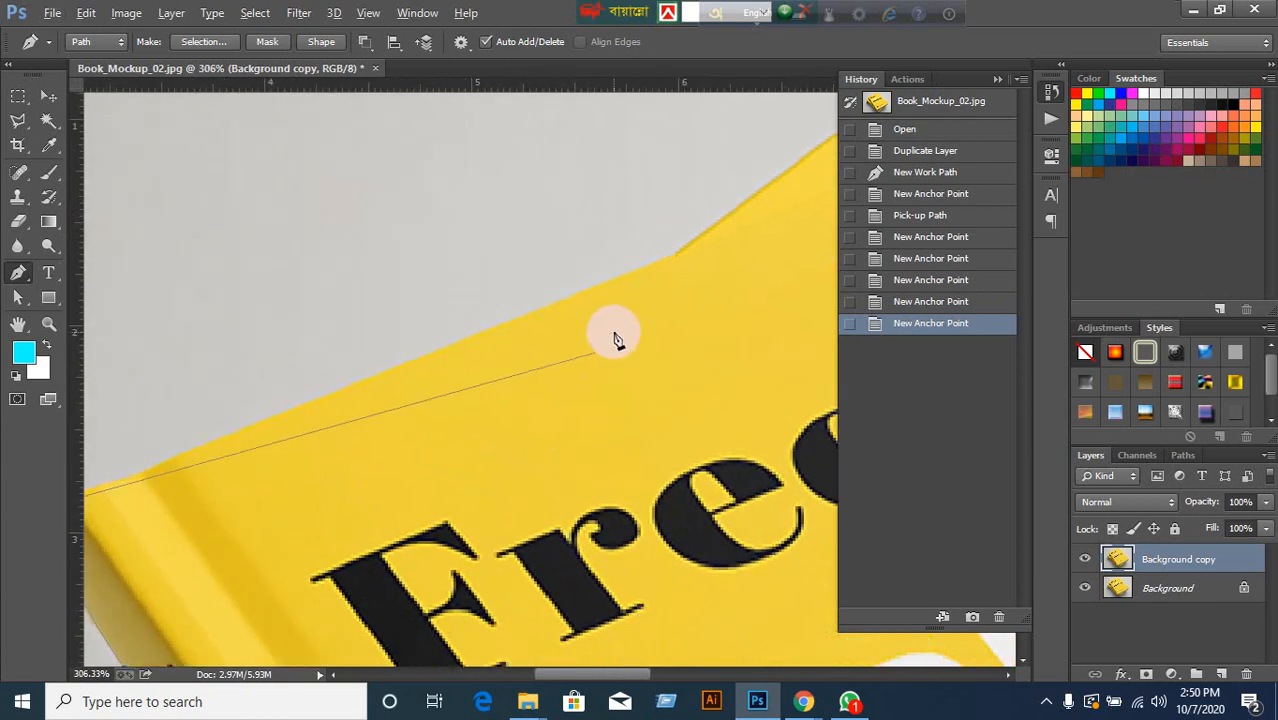
{"action": "left_click", "coordinate": [673, 265]}
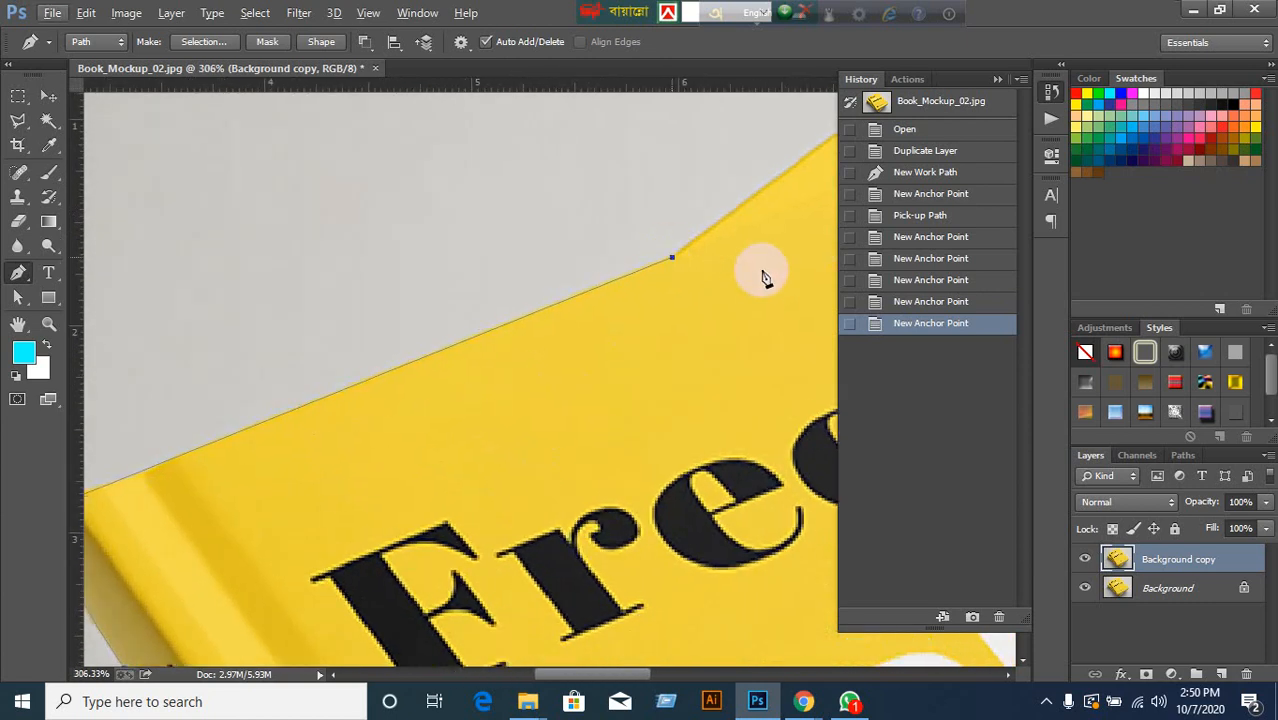
Outline the protruding corner of the book beneath and continue the path to the top book's uppermost corner.
{"action": "left_click_drag", "start_coordinate": [764, 277], "coordinate": [499, 450]}
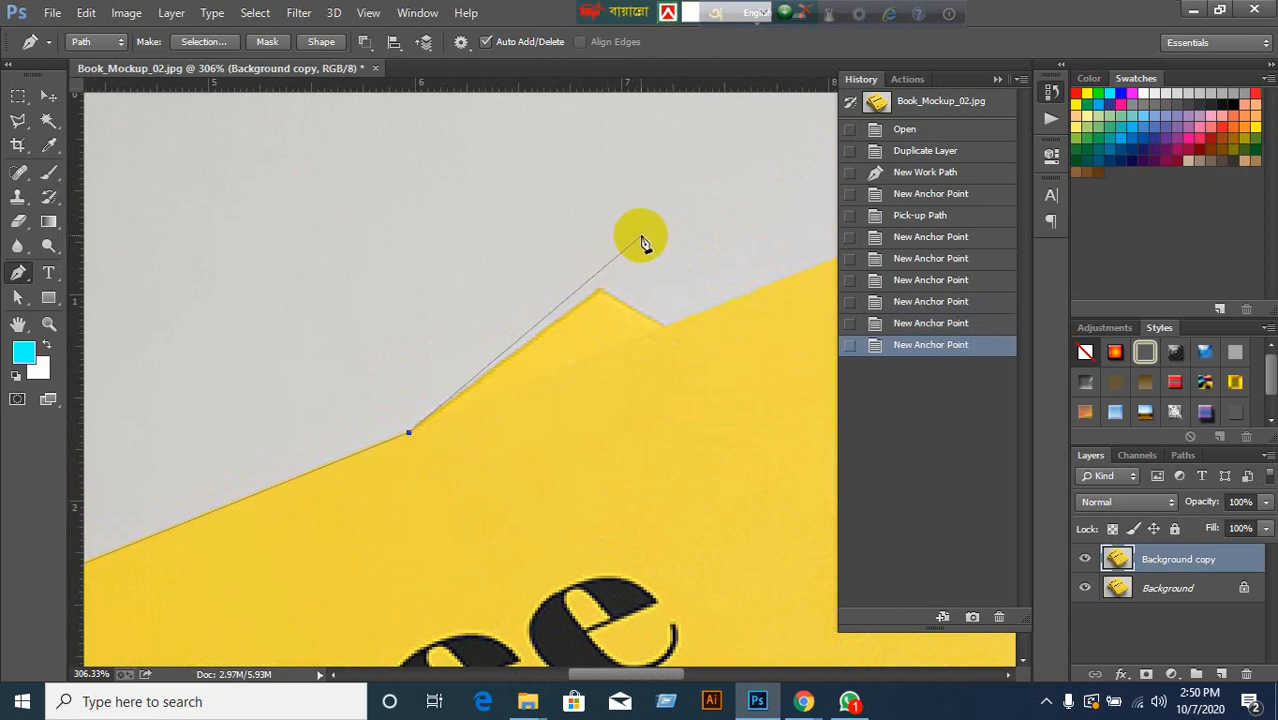
{"action": "left_click", "coordinate": [601, 289]}
{"action": "left_click", "coordinate": [664, 327]}
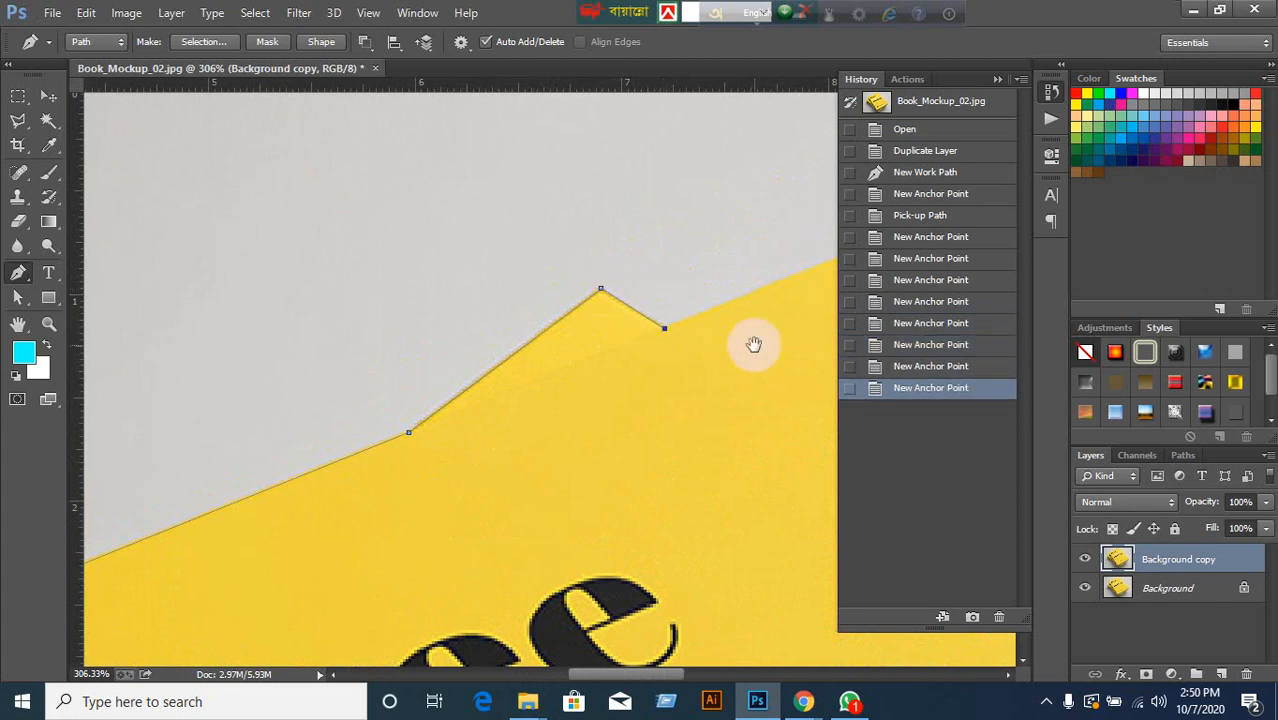
{"action": "left_click_drag", "start_coordinate": [754, 344], "coordinate": [350, 442]}
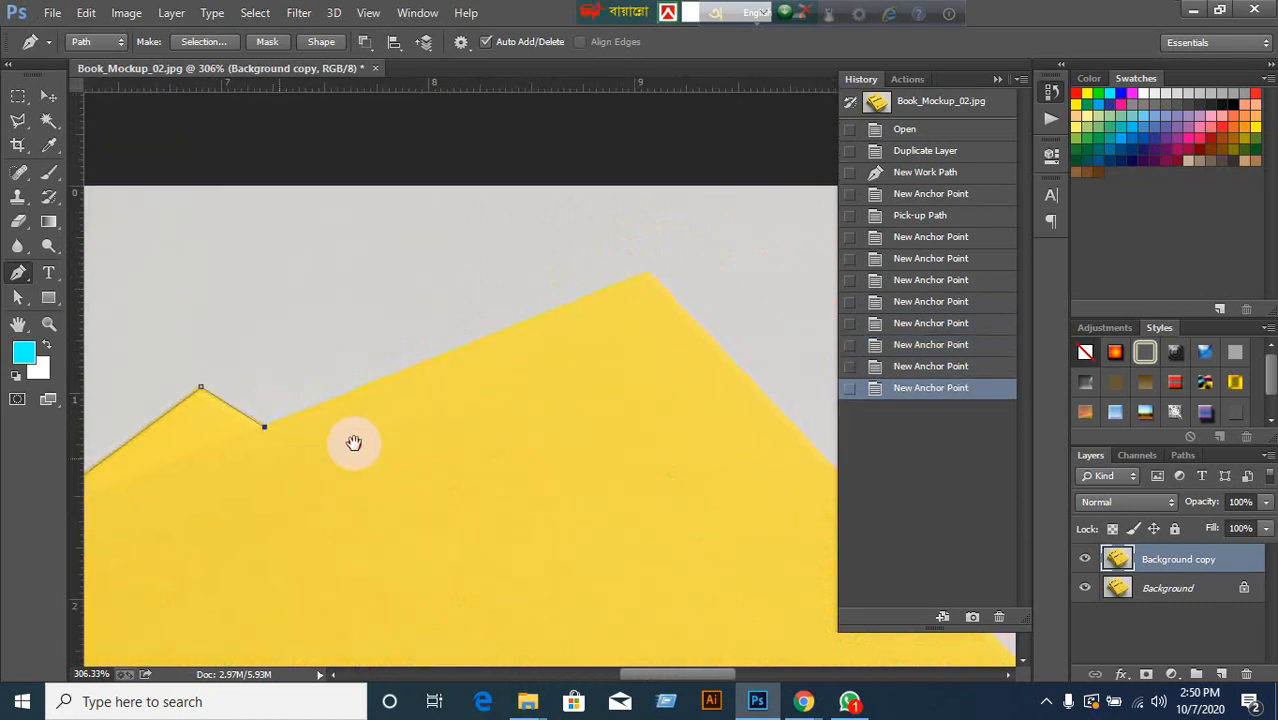
{"action": "left_click", "coordinate": [650, 277]}
Continue the path down the top book's long right edge and out to the tip of the lower book's protruding corner.
{"action": "scroll", "coordinate": [742, 411], "scroll_direction": "down", "scroll_amount": 2}
{"action": "left_click_drag", "start_coordinate": [677, 408], "coordinate": [407, 164]}
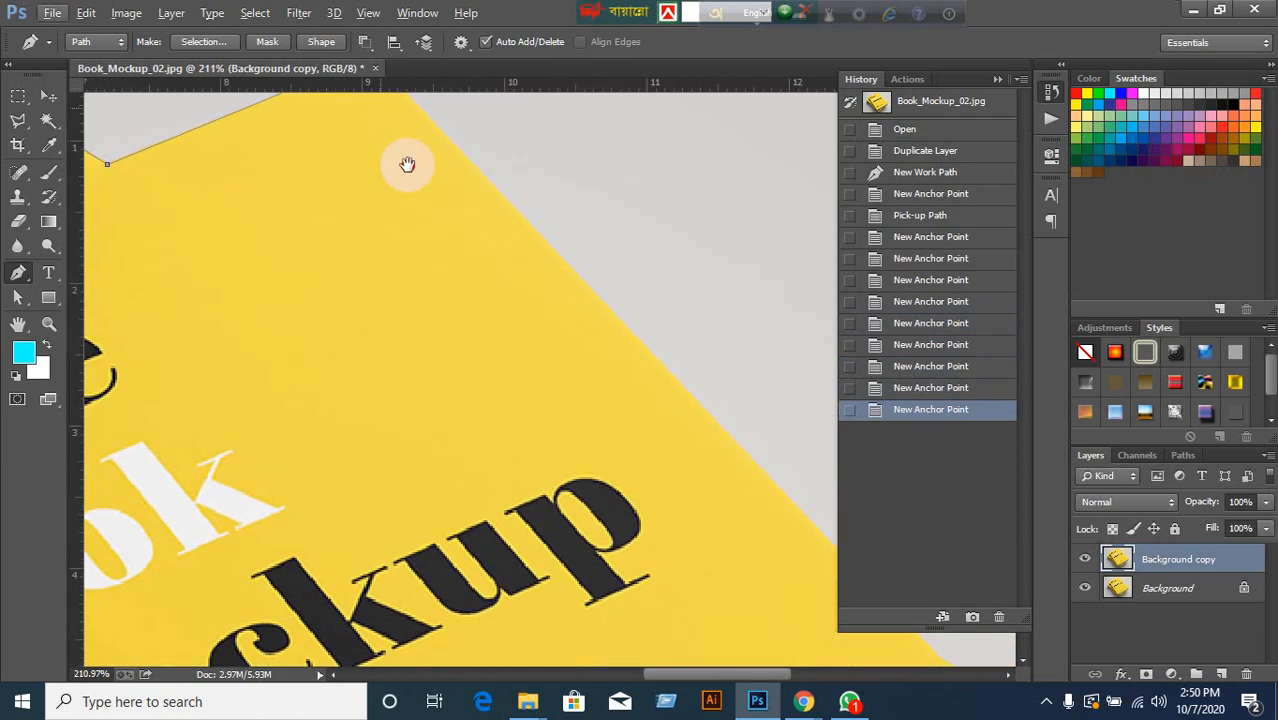
{"action": "scroll", "coordinate": [516, 326], "scroll_direction": "down", "scroll_amount": 5}
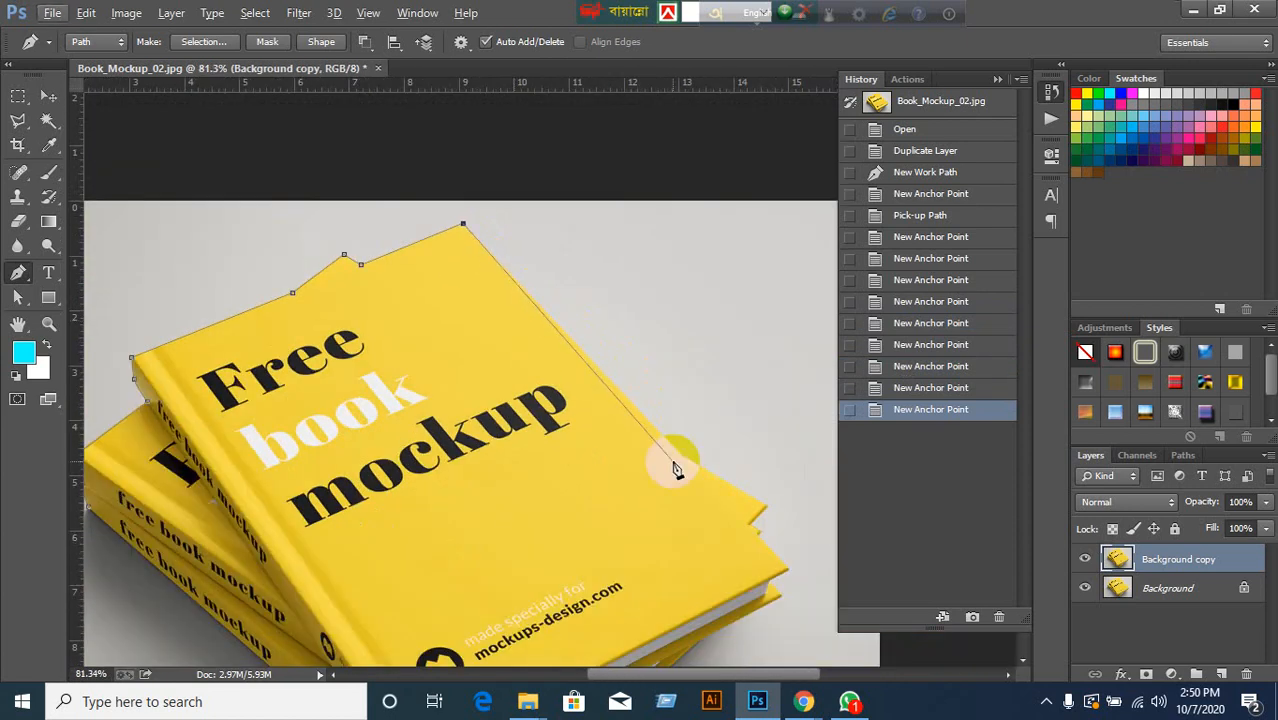
{"action": "scroll", "coordinate": [710, 460], "scroll_direction": "up", "scroll_amount": 4}
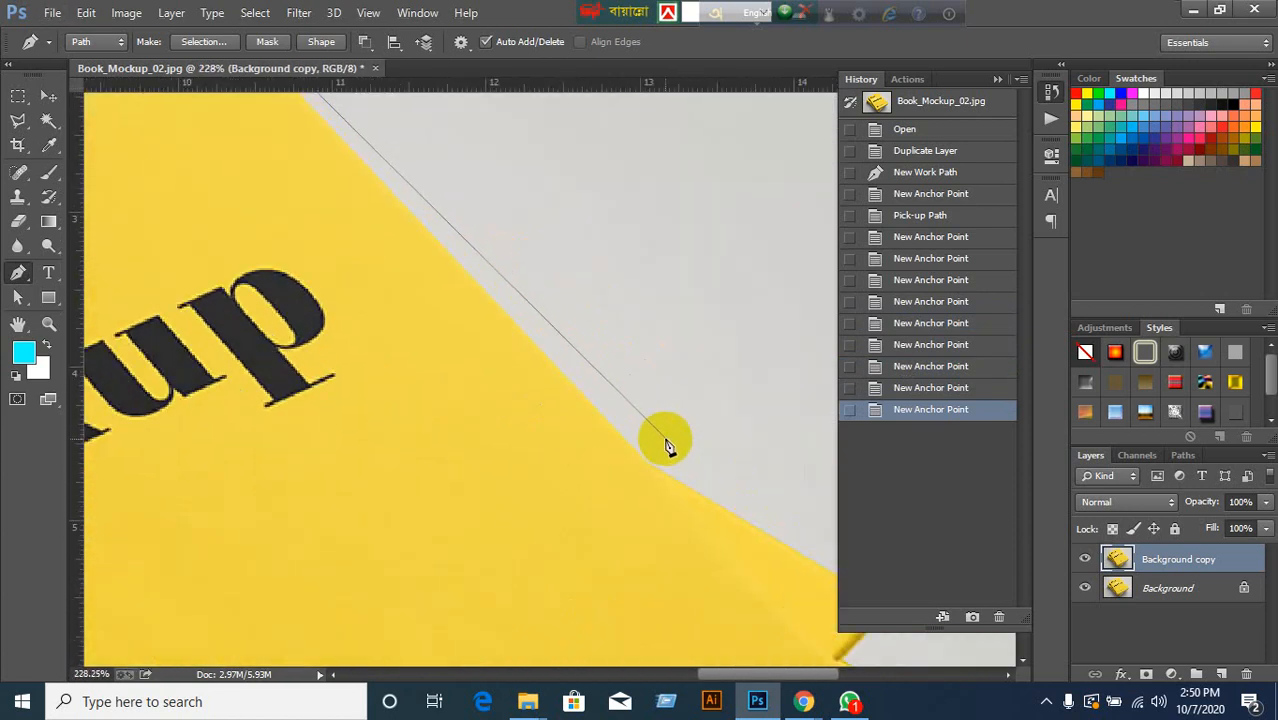
{"action": "scroll", "coordinate": [665, 445], "scroll_direction": "up", "scroll_amount": 4}
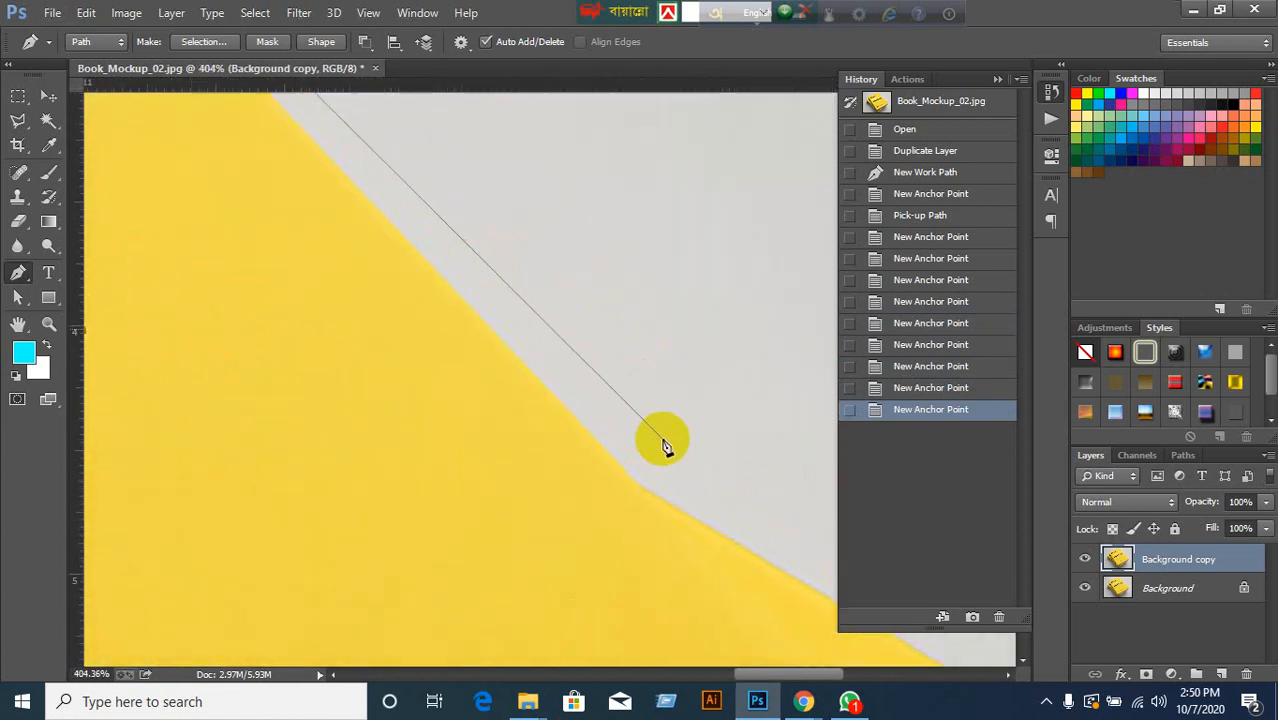
{"action": "left_click", "coordinate": [637, 512]}
{"action": "scroll", "coordinate": [730, 558], "scroll_direction": "down", "scroll_amount": 3}
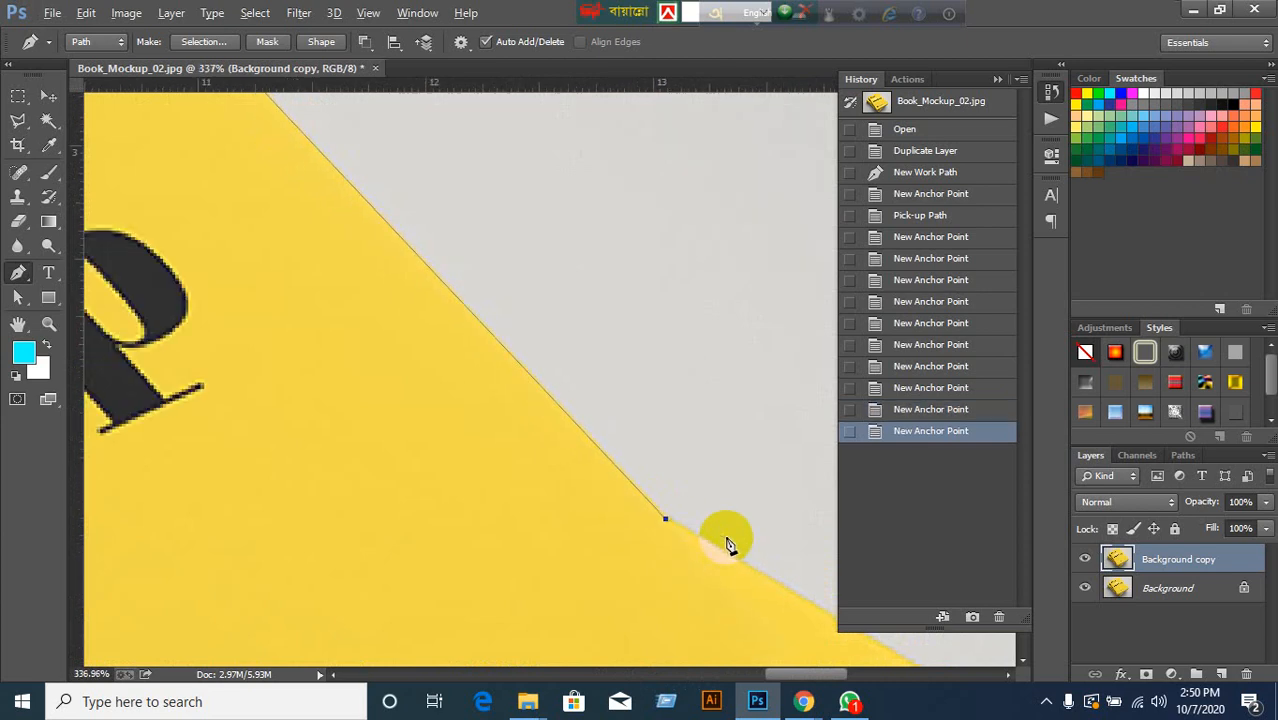
{"action": "left_click_drag", "start_coordinate": [727, 559], "coordinate": [467, 251]}
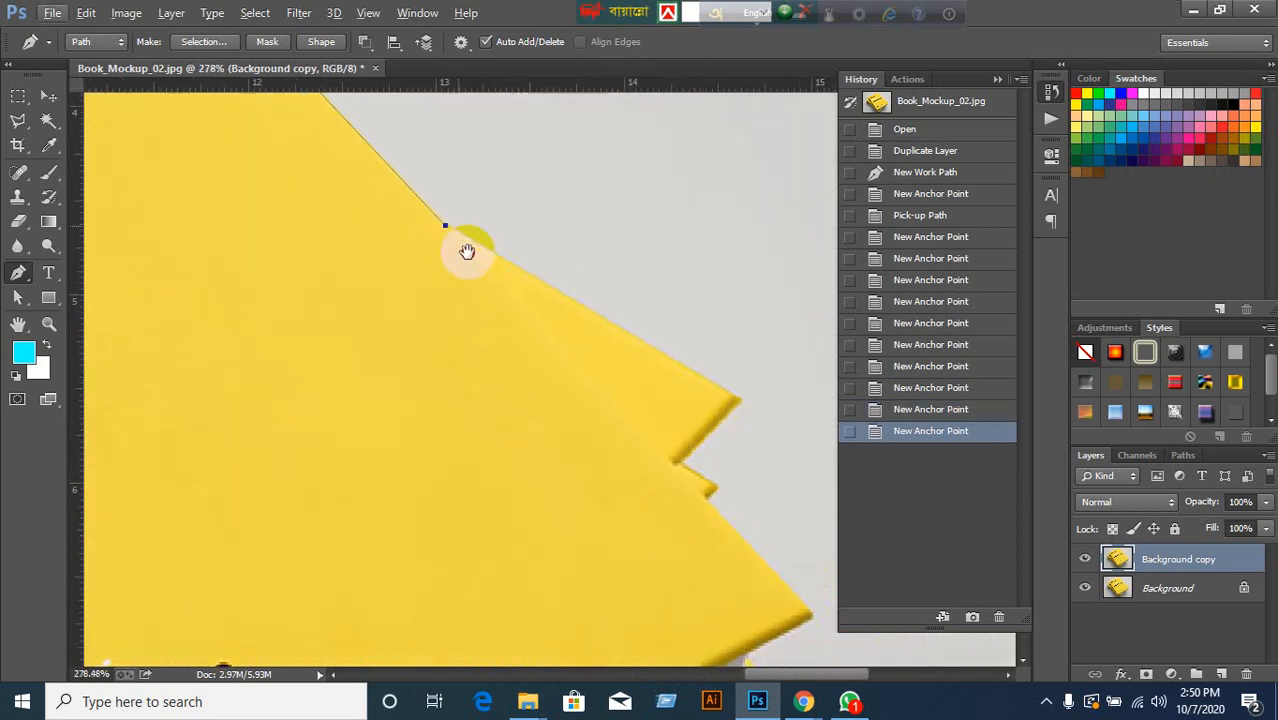
{"action": "left_click", "coordinate": [740, 402]}
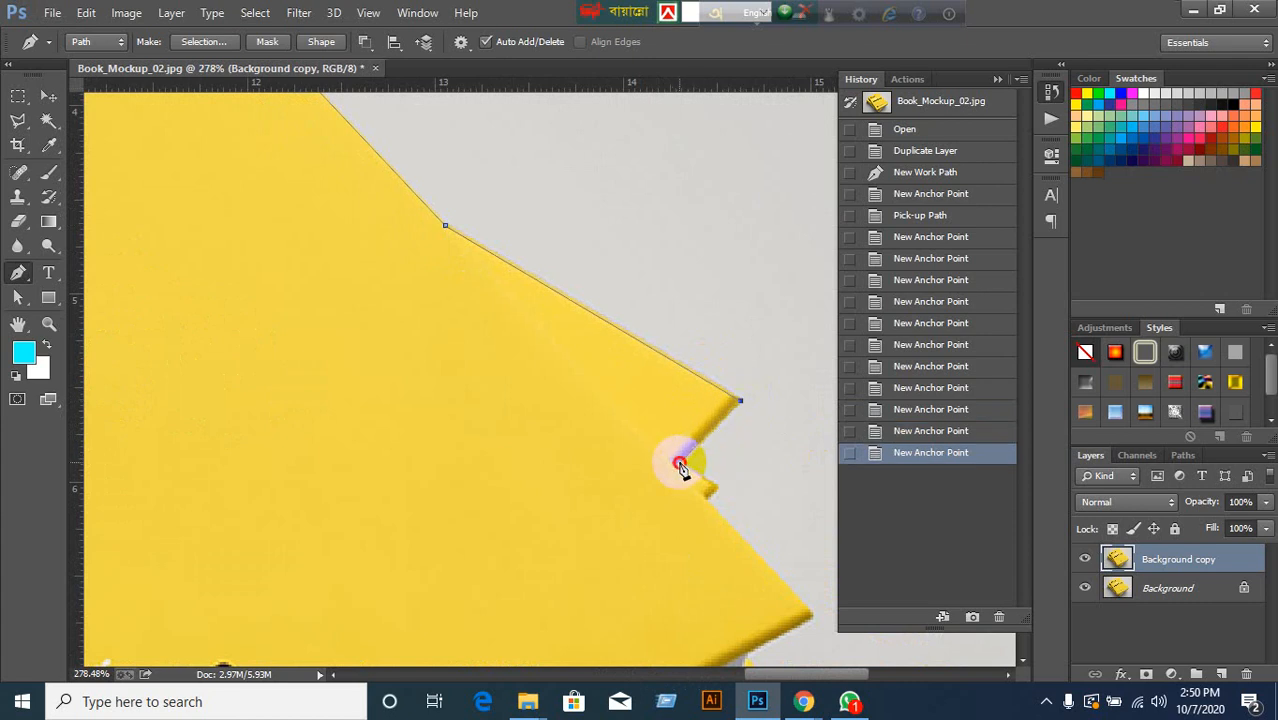
Trace the notch and small protruding tip, then continue the path down to the top book's right corner.
{"action": "left_click", "coordinate": [680, 465]}
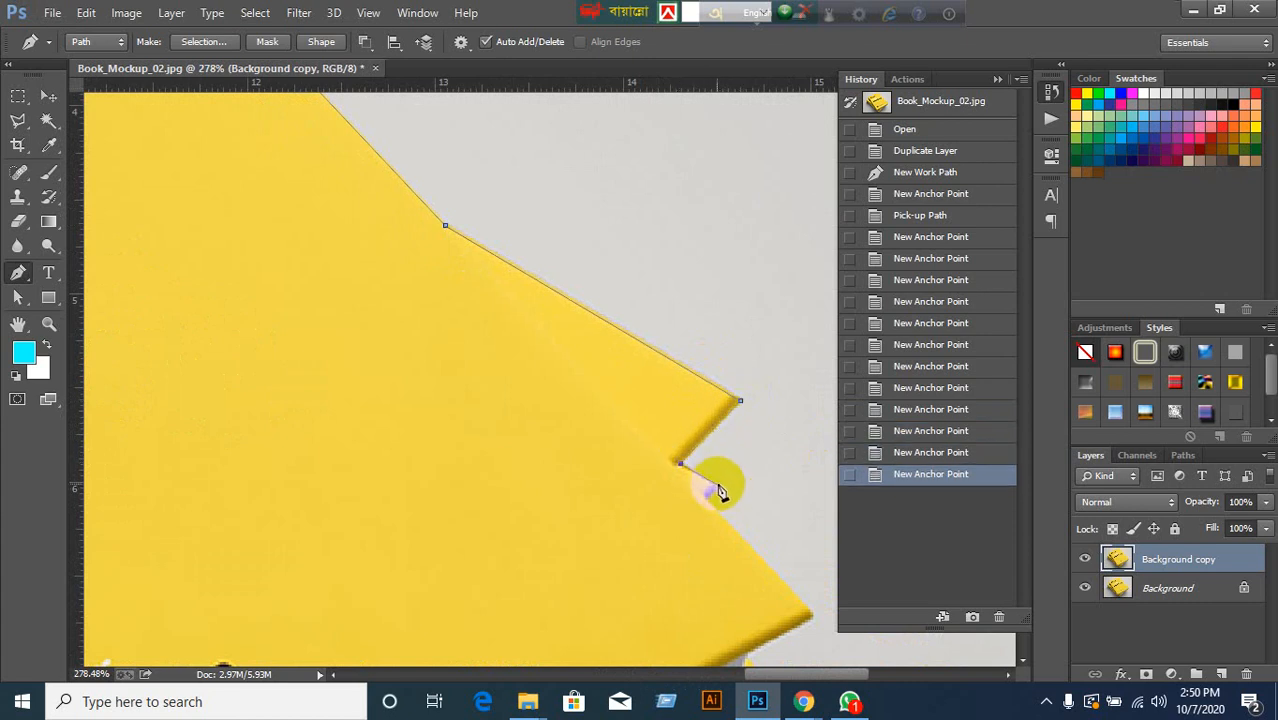
{"action": "left_click", "coordinate": [715, 491]}
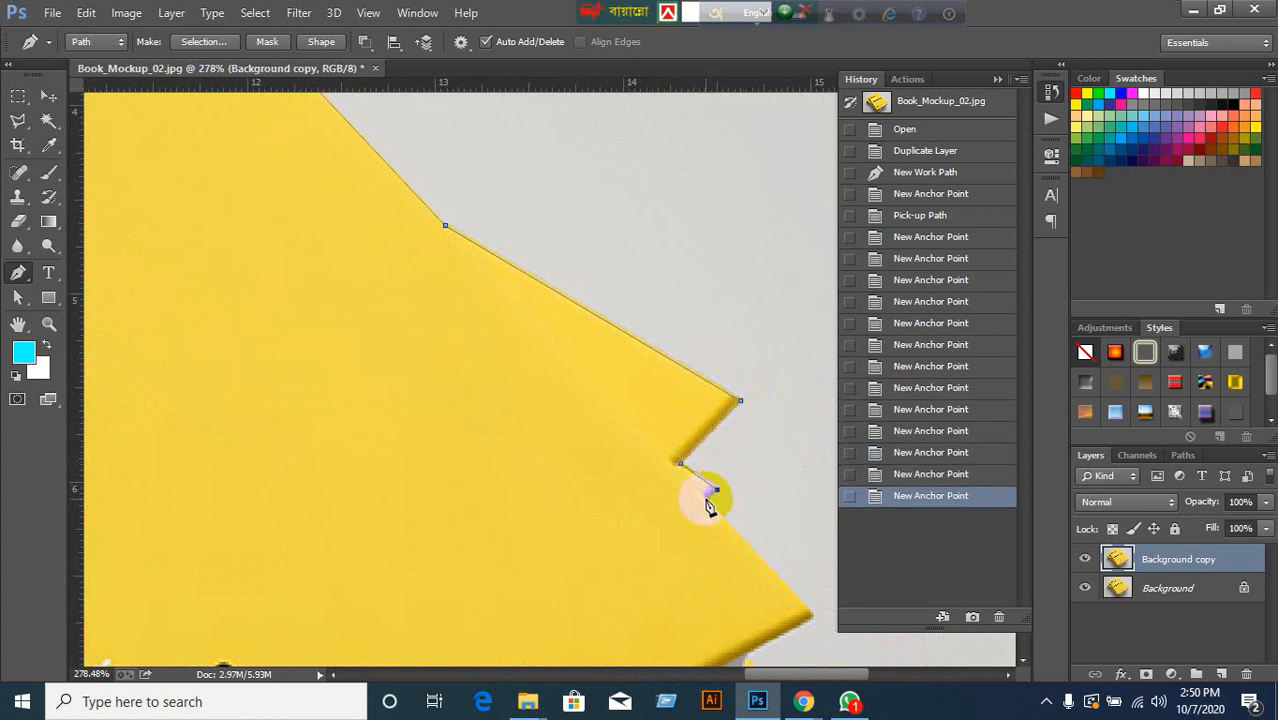
{"action": "left_click", "coordinate": [706, 501]}
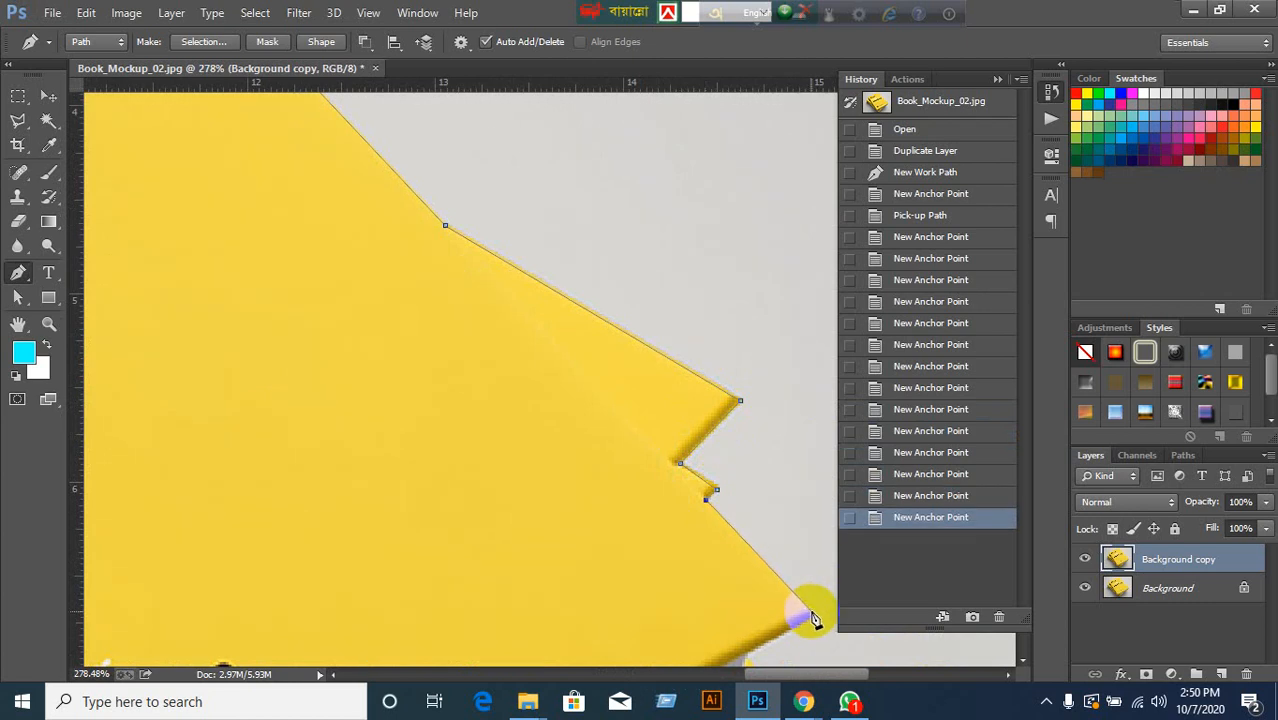
{"action": "left_click", "coordinate": [812, 616]}
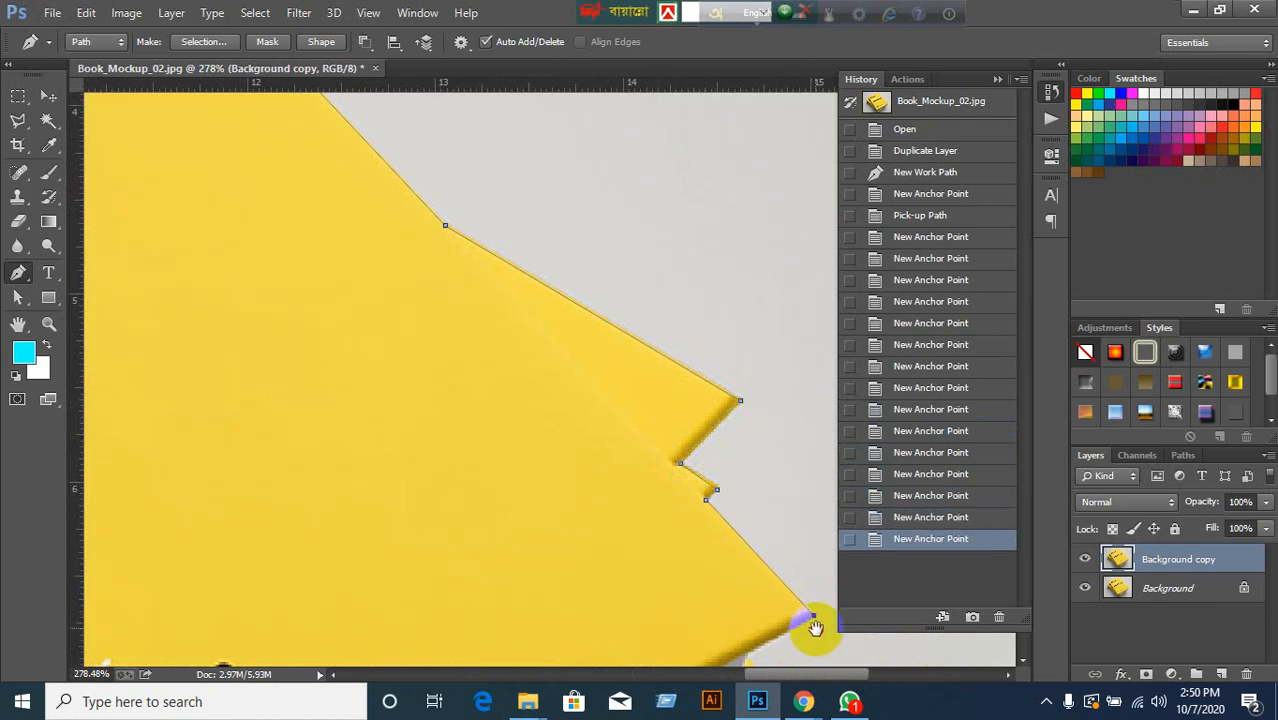
Continue the path under the top cover's right corner and out to the tip of its lower cover.
{"action": "left_click_drag", "start_coordinate": [812, 616], "coordinate": [716, 387]}
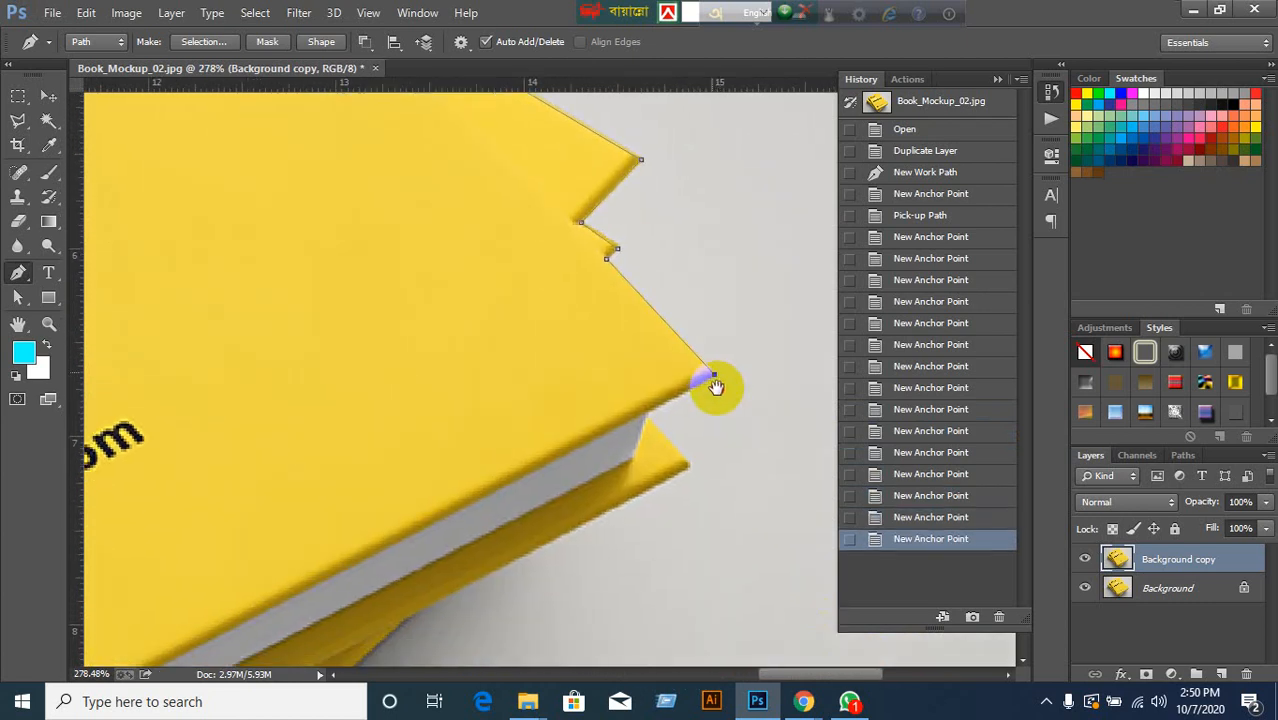
{"action": "left_click", "coordinate": [648, 418]}
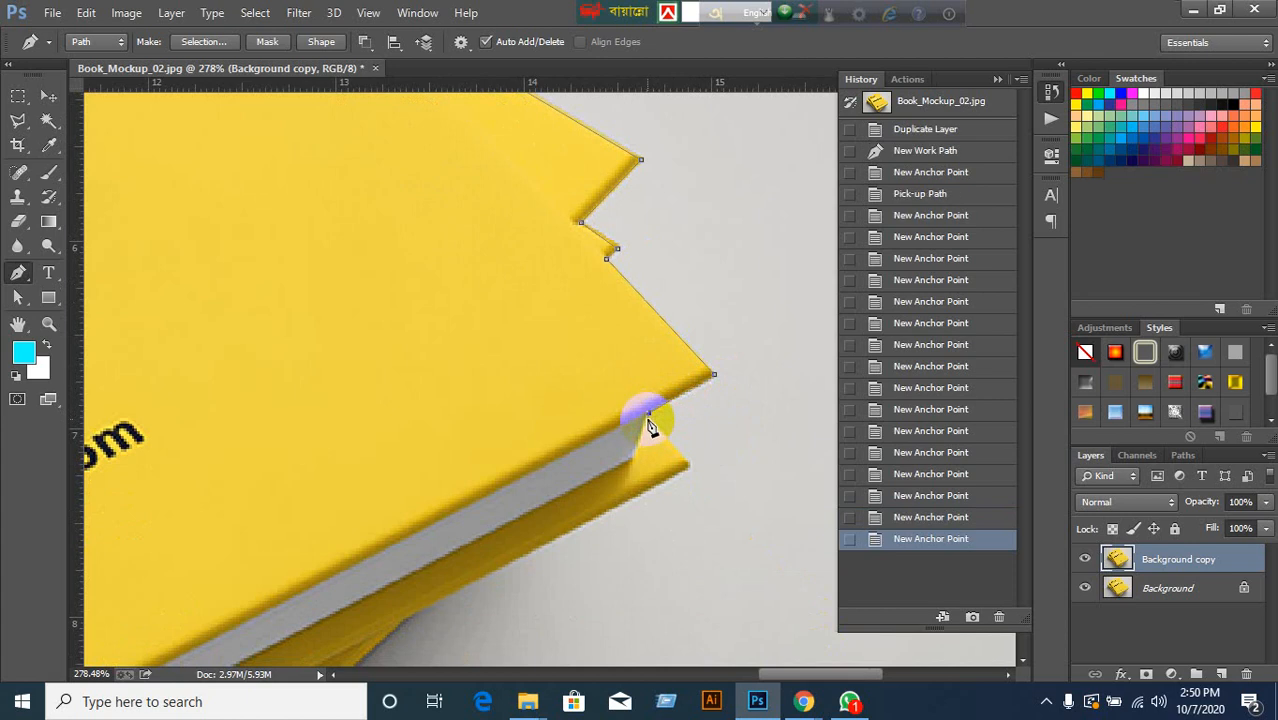
{"action": "left_click", "coordinate": [688, 468]}
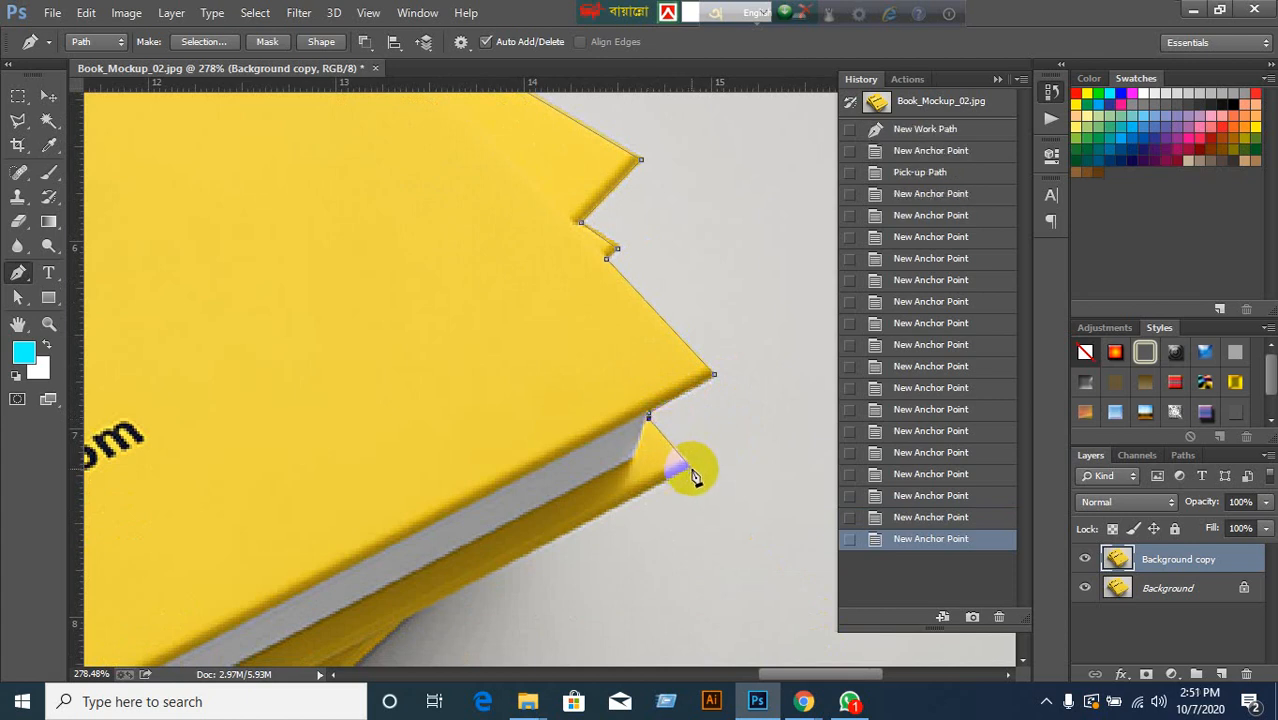
{"action": "left_click", "coordinate": [690, 468]}
Extend the path along the lower cover's edge to the bottom book and down to the stack's lowest corner.
{"action": "left_click_drag", "start_coordinate": [699, 502], "coordinate": [761, 405]}
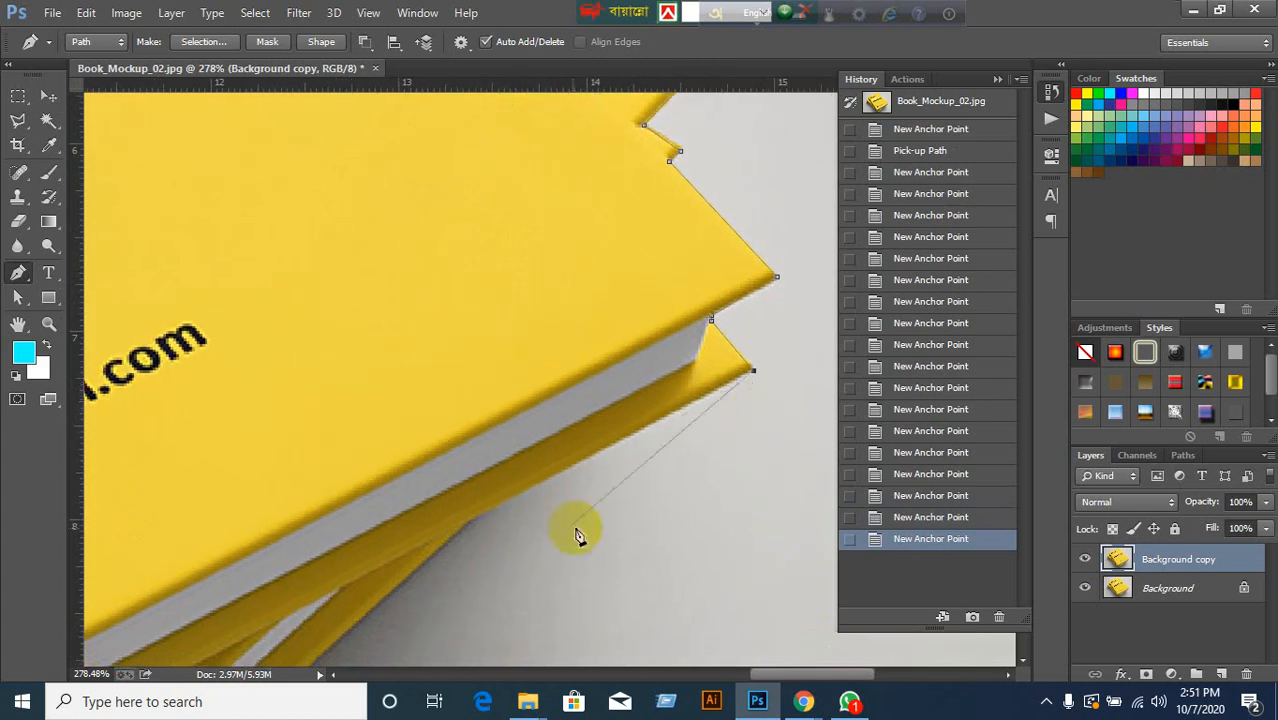
{"action": "left_click", "coordinate": [465, 530]}
{"action": "left_click_drag", "start_coordinate": [485, 580], "coordinate": [731, 225]}
{"action": "scroll", "coordinate": [440, 455], "scroll_direction": "down", "scroll_amount": 5}
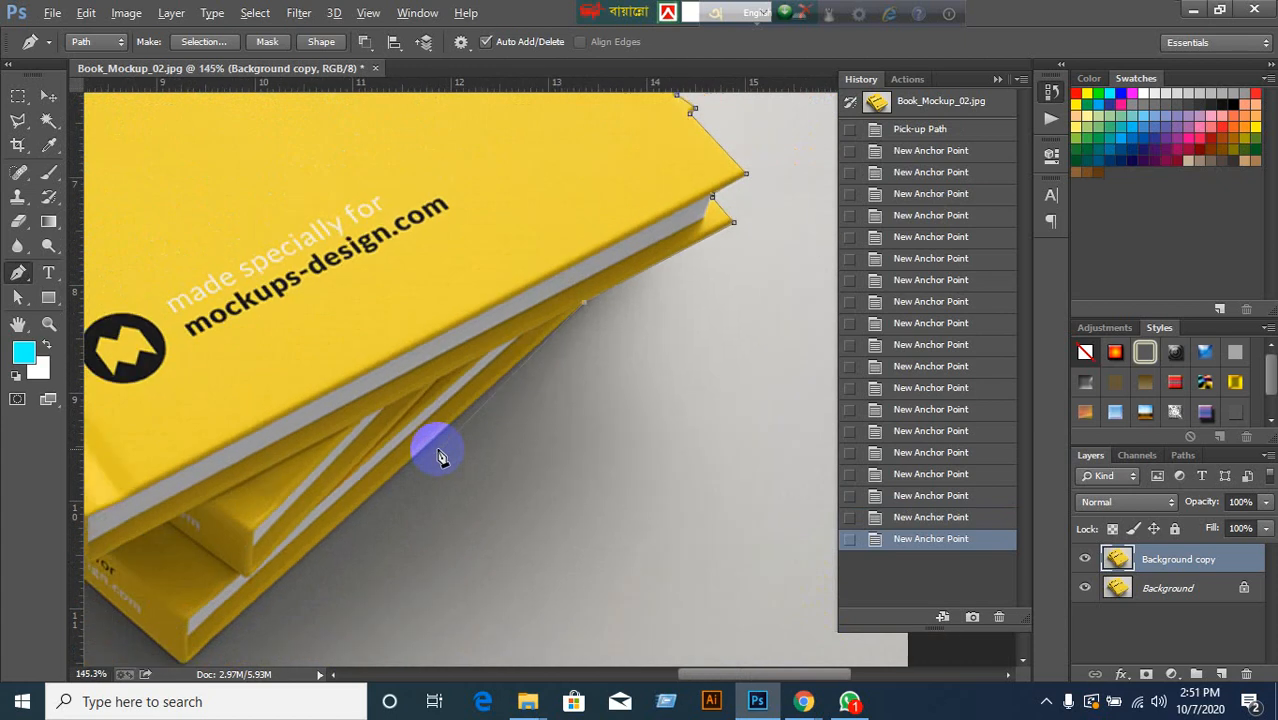
{"action": "scroll", "coordinate": [440, 455], "scroll_direction": "down", "scroll_amount": 1}
{"action": "left_click_drag", "start_coordinate": [447, 442], "coordinate": [557, 335]}
{"action": "scroll", "coordinate": [388, 535], "scroll_direction": "up", "scroll_amount": 2}
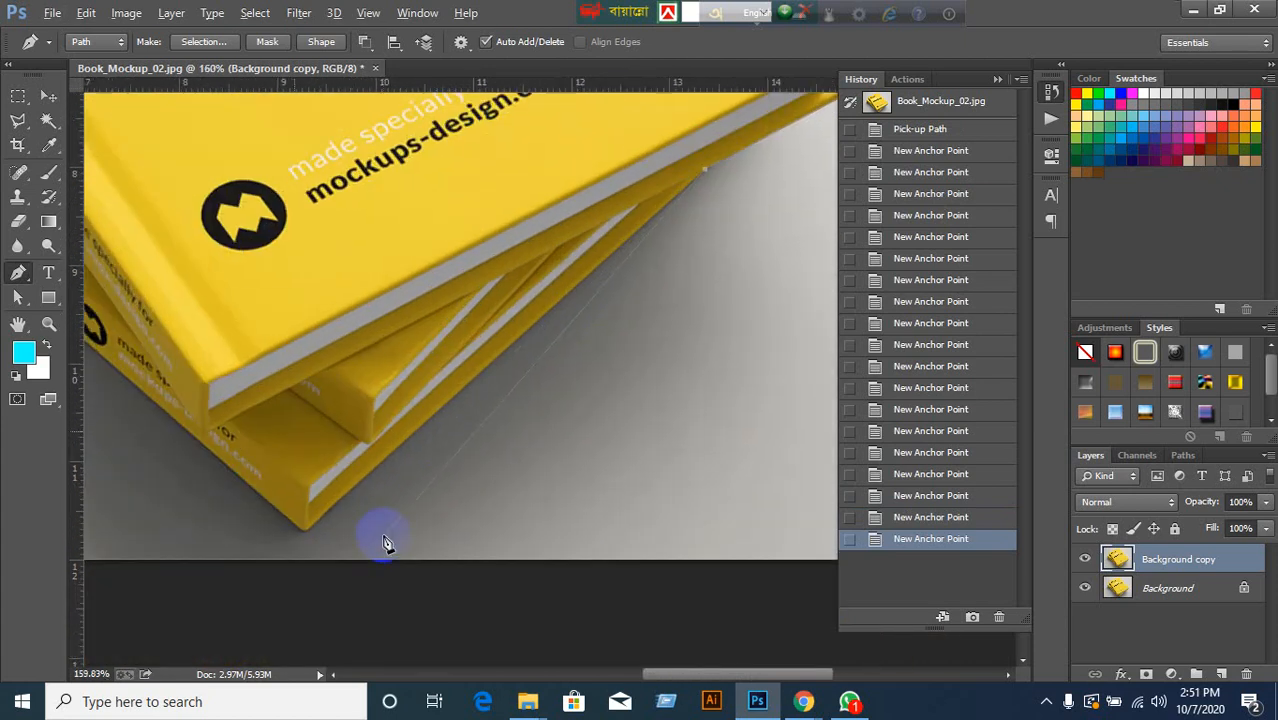
{"action": "scroll", "coordinate": [331, 548], "scroll_direction": "up", "scroll_amount": 4}
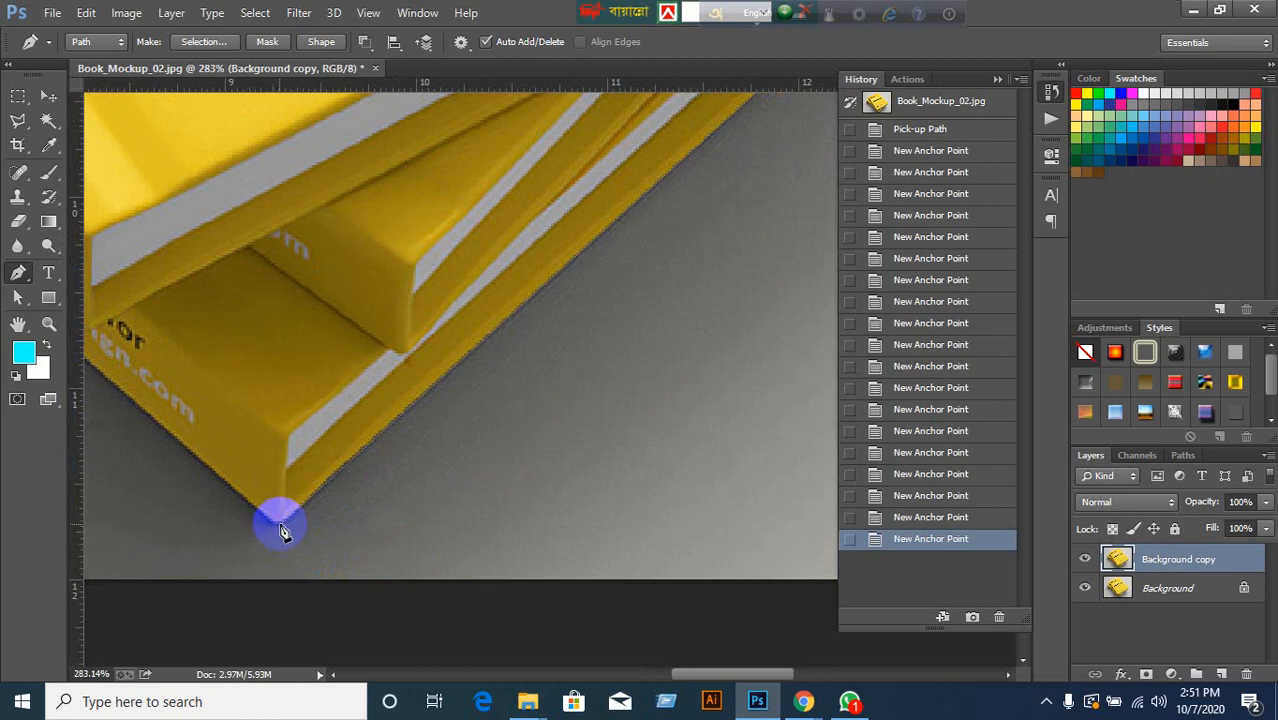
{"action": "left_click", "coordinate": [277, 524]}
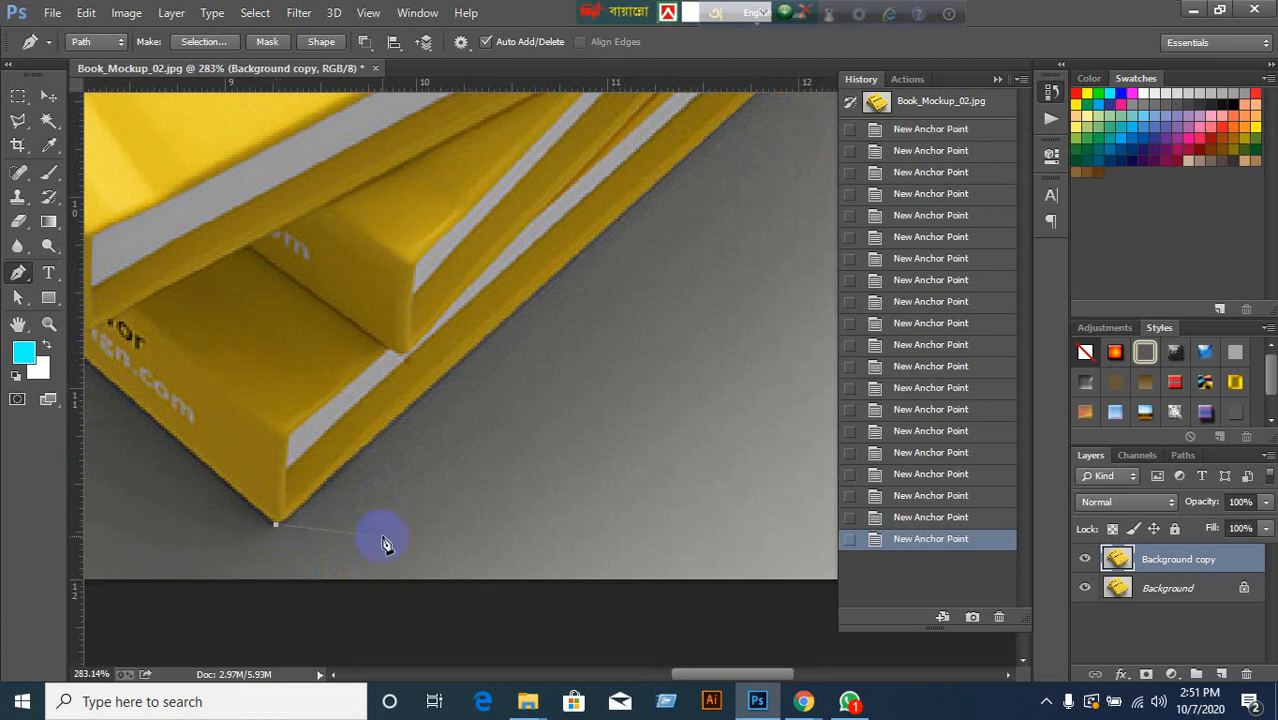
Continue the path up the bottom book's spine edge and close it at the starting anchor.
{"action": "scroll", "coordinate": [387, 540], "scroll_direction": "down", "scroll_amount": 2}
{"action": "scroll", "coordinate": [418, 536], "scroll_direction": "down", "scroll_amount": 2}
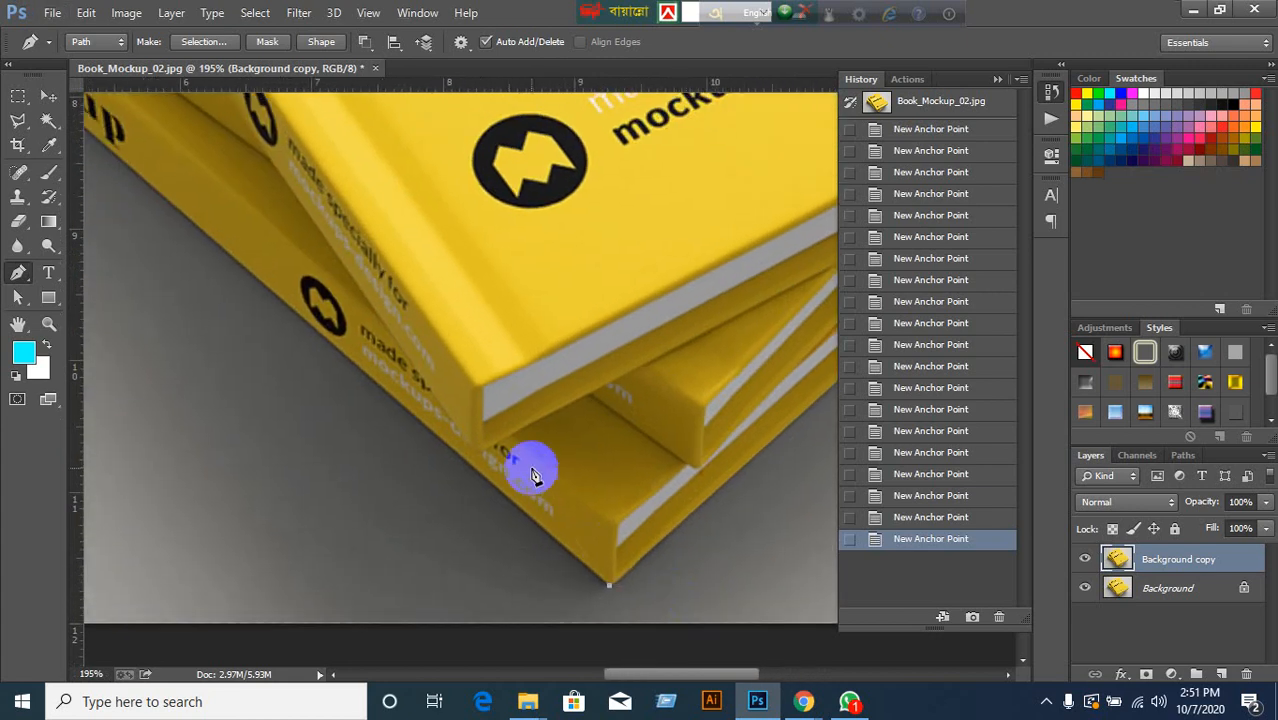
{"action": "scroll", "coordinate": [533, 465], "scroll_direction": "down", "scroll_amount": 3}
{"action": "scroll", "coordinate": [265, 310], "scroll_direction": "up", "scroll_amount": 1}
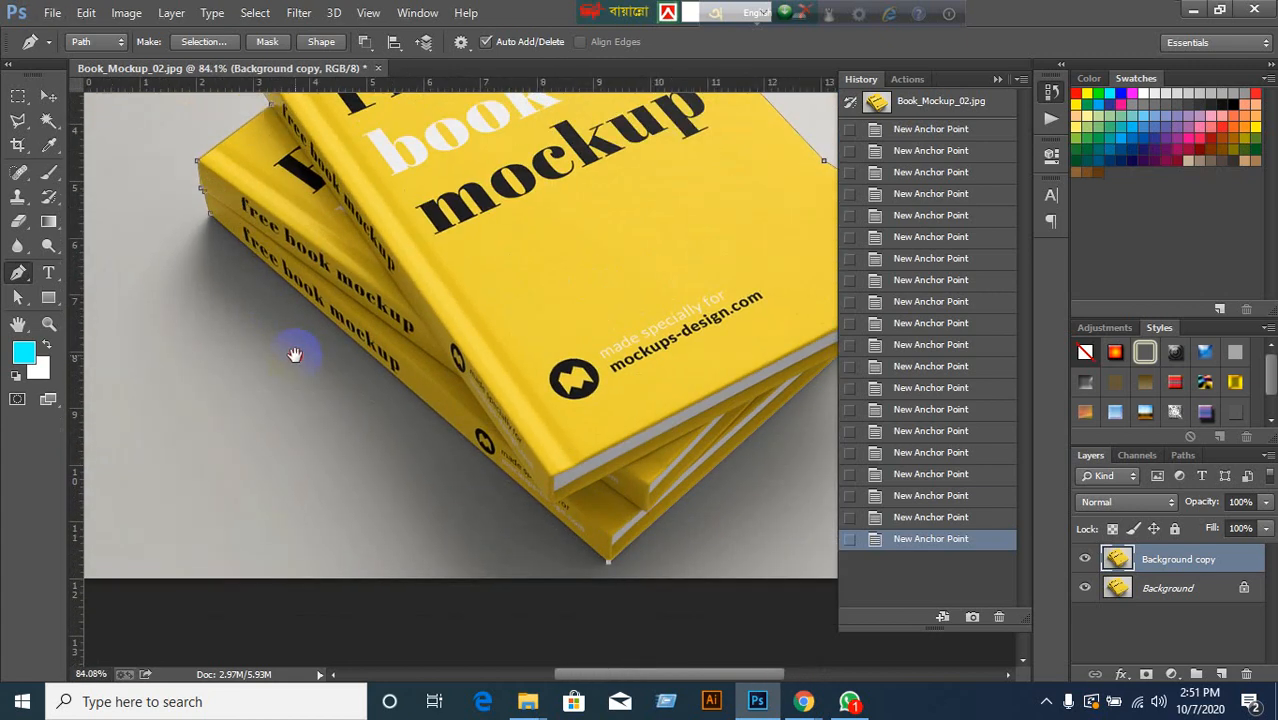
{"action": "scroll", "coordinate": [235, 258], "scroll_direction": "up", "scroll_amount": 1}
{"action": "scroll", "coordinate": [224, 245], "scroll_direction": "up", "scroll_amount": 2}
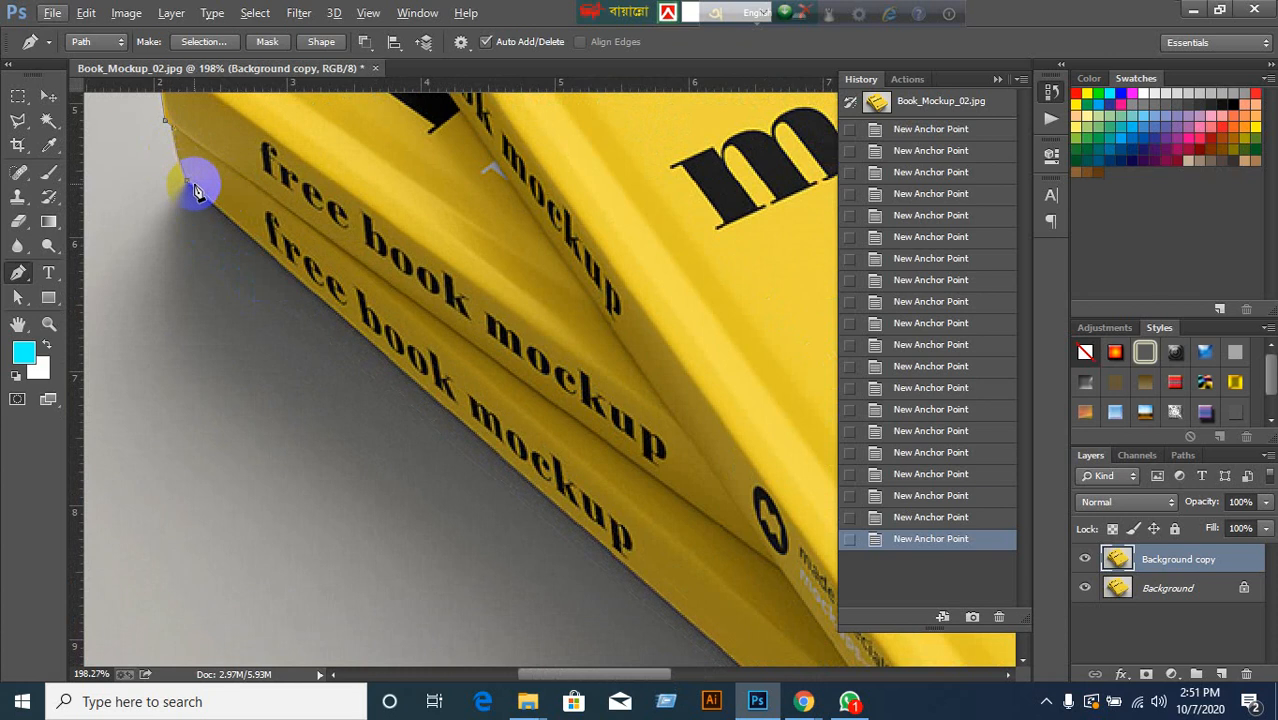
{"action": "left_click", "coordinate": [391, 359]}
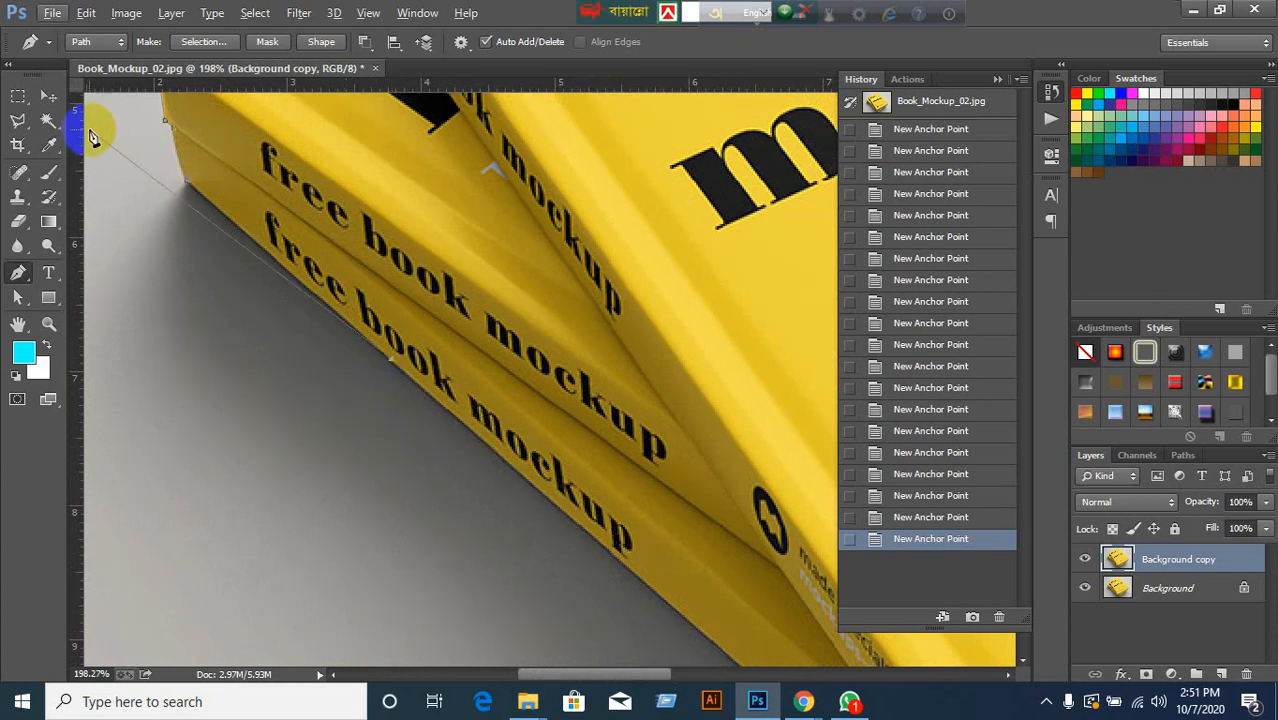
{"action": "left_click", "coordinate": [190, 192]}
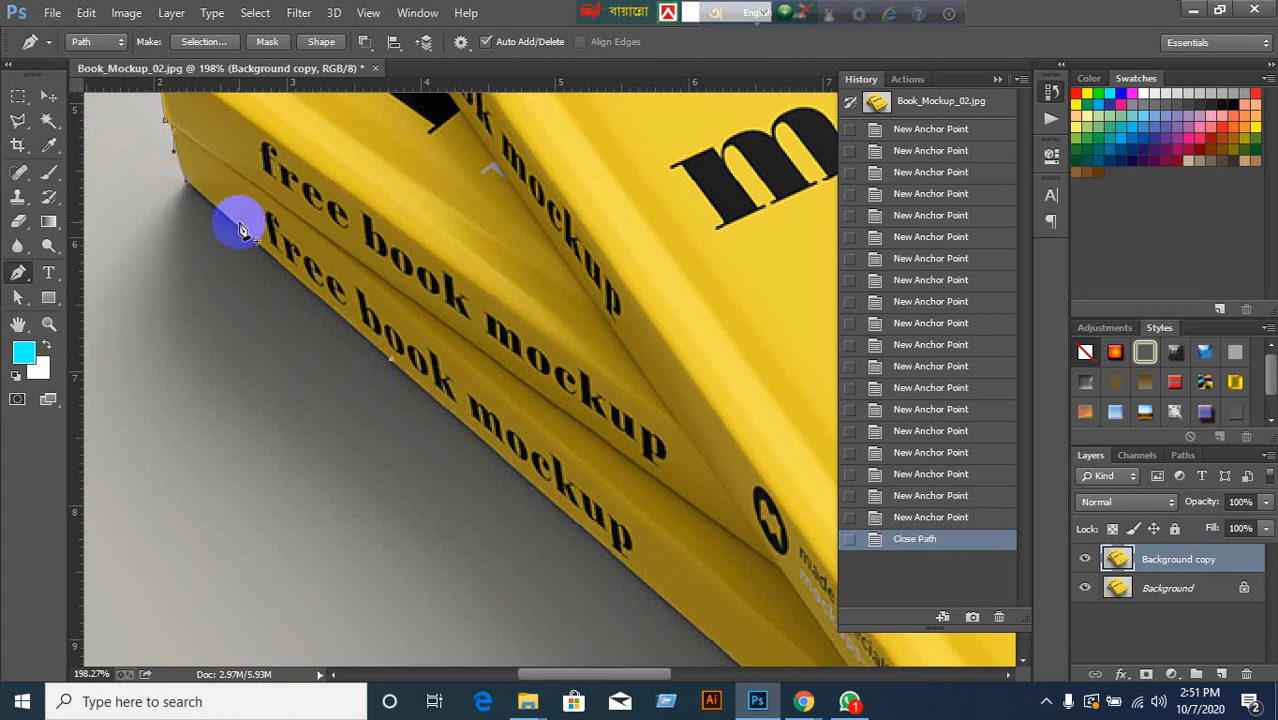
Convert the closed path to a selection, delete the surroundings of the books on Background copy, and check the cutout with Background hidden.
{"action": "scroll", "coordinate": [243, 220], "scroll_direction": "down", "scroll_amount": 4}
{"action": "scroll", "coordinate": [243, 220], "scroll_direction": "down", "scroll_amount": 1}
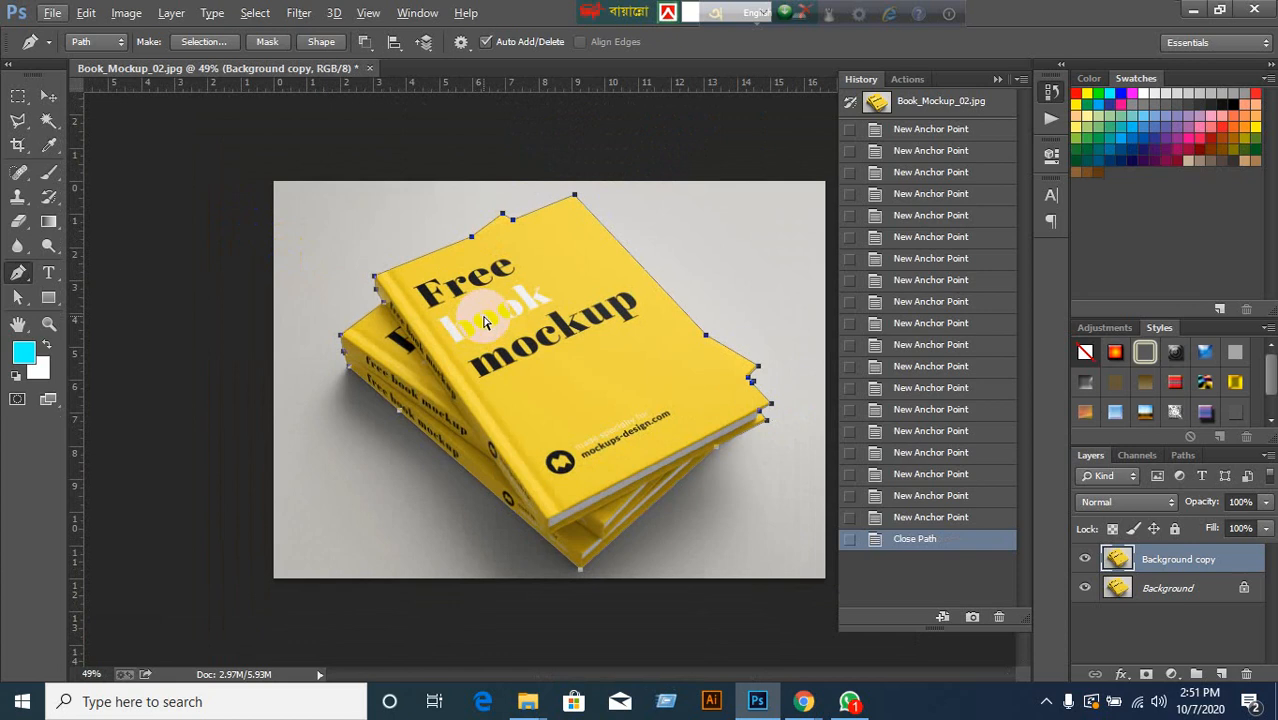
{"action": "key", "text": "ctrl+Return"}
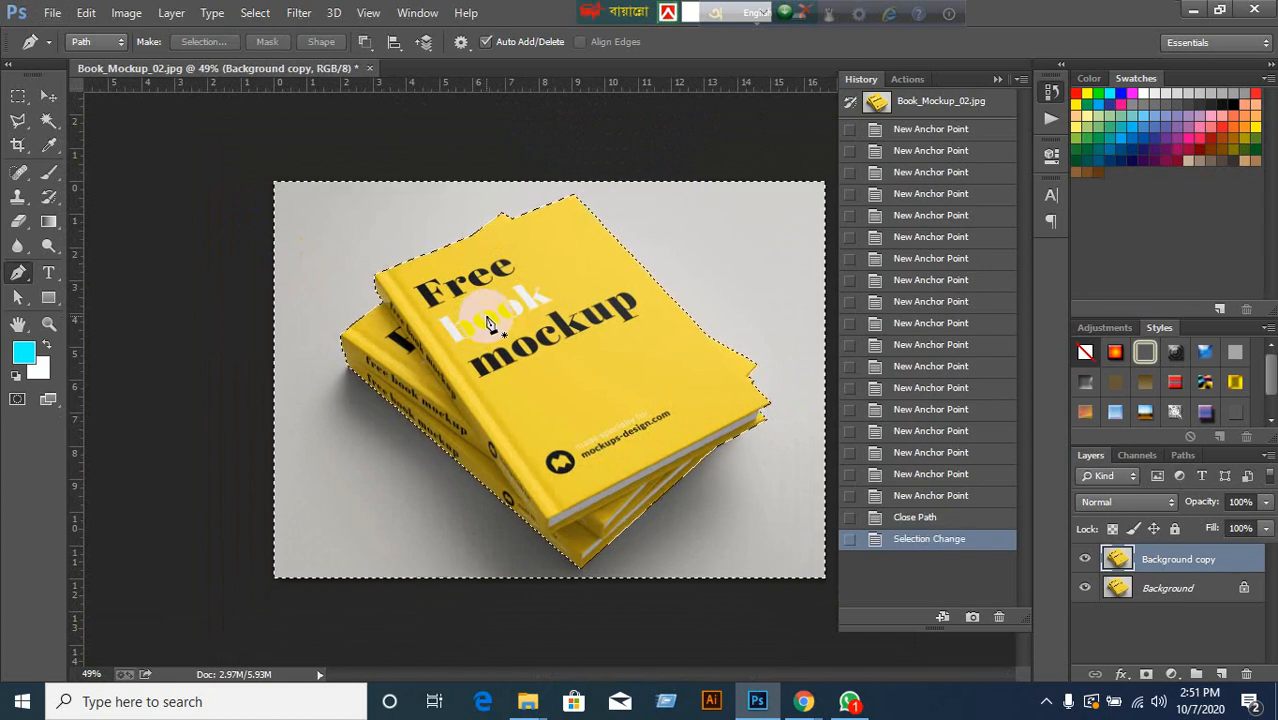
{"action": "key", "text": "Delete"}
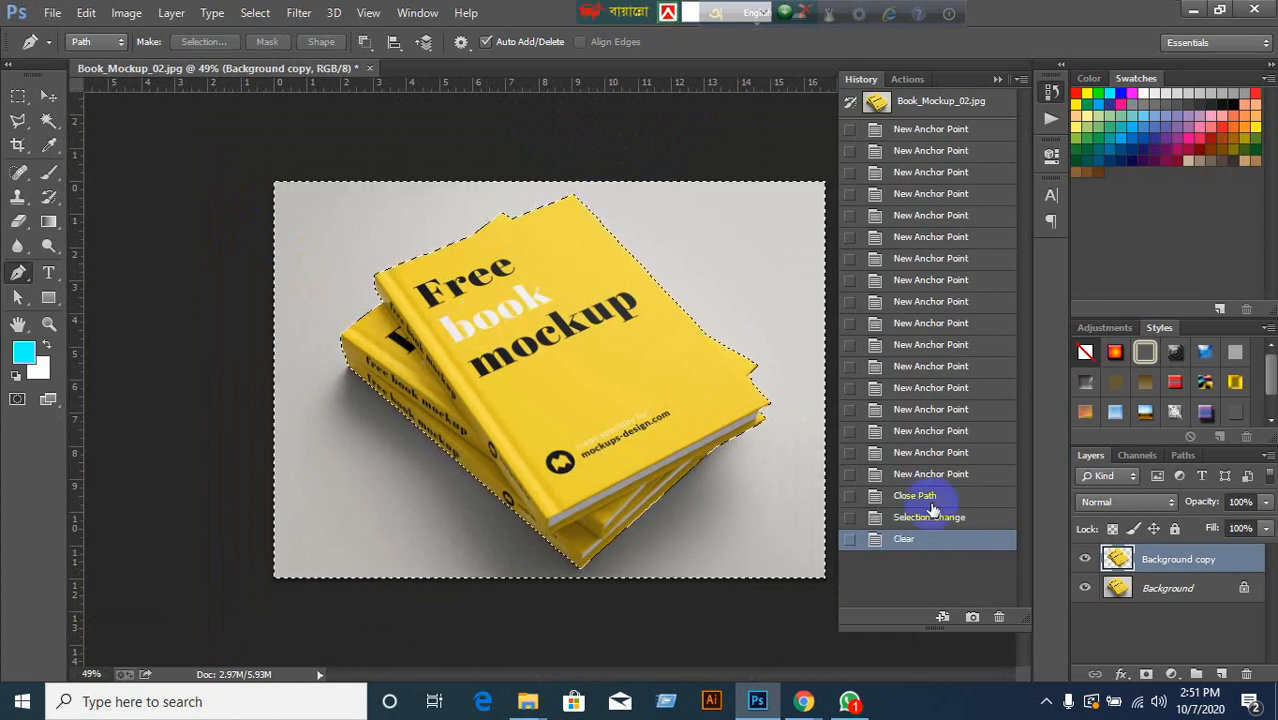
{"action": "left_click", "coordinate": [1085, 590]}
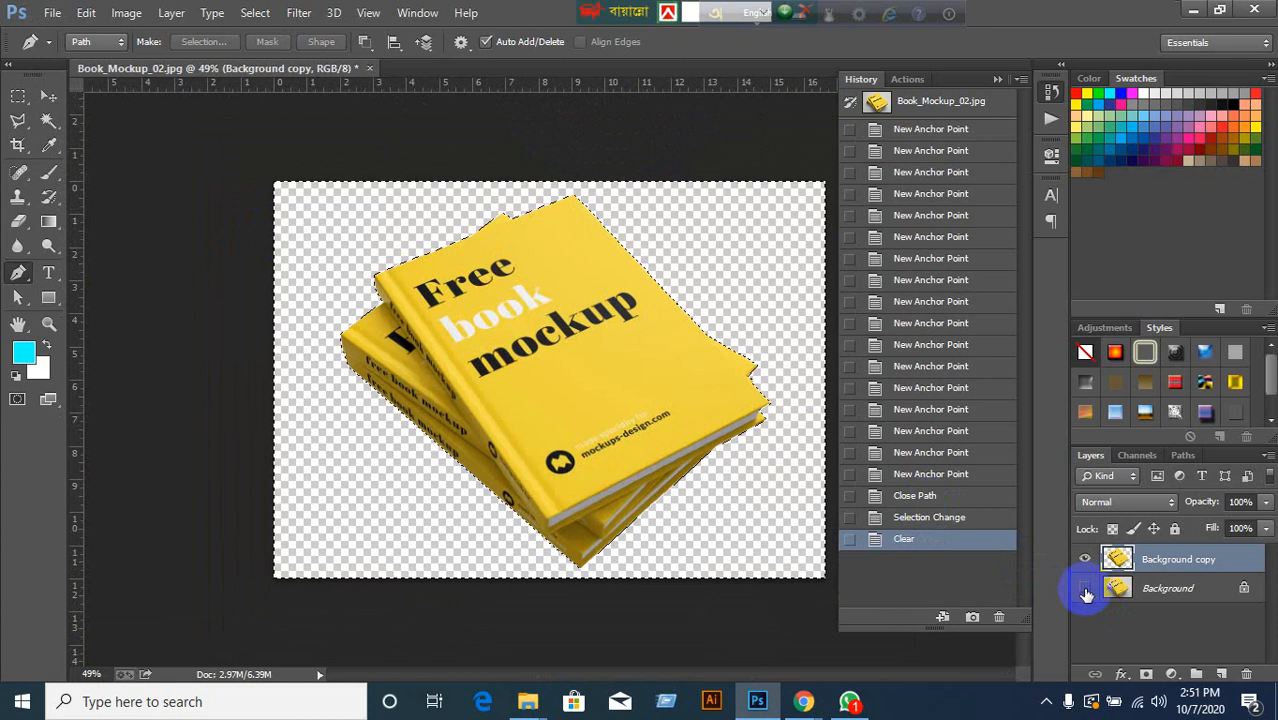
{"action": "left_click", "coordinate": [1085, 590]}
Clear the selection and duplicate the original Background layer.
{"action": "key", "text": "ctrl+d"}
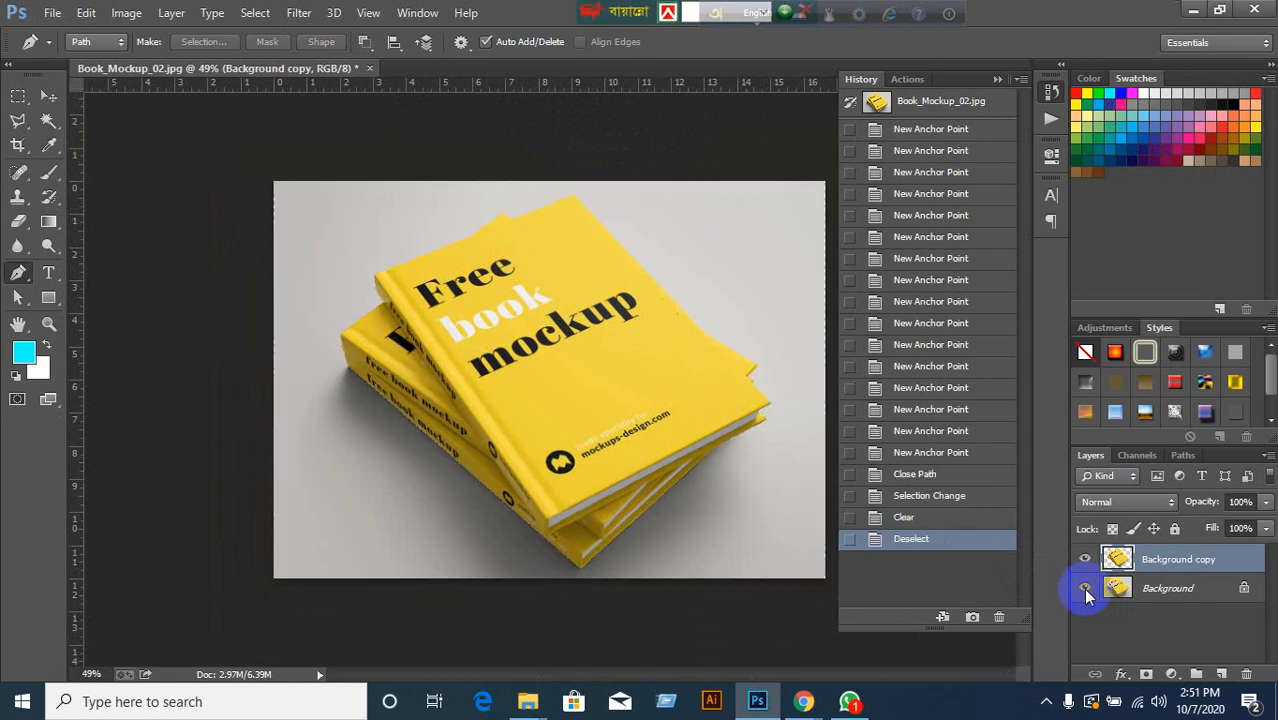
{"action": "left_click", "coordinate": [48, 96]}
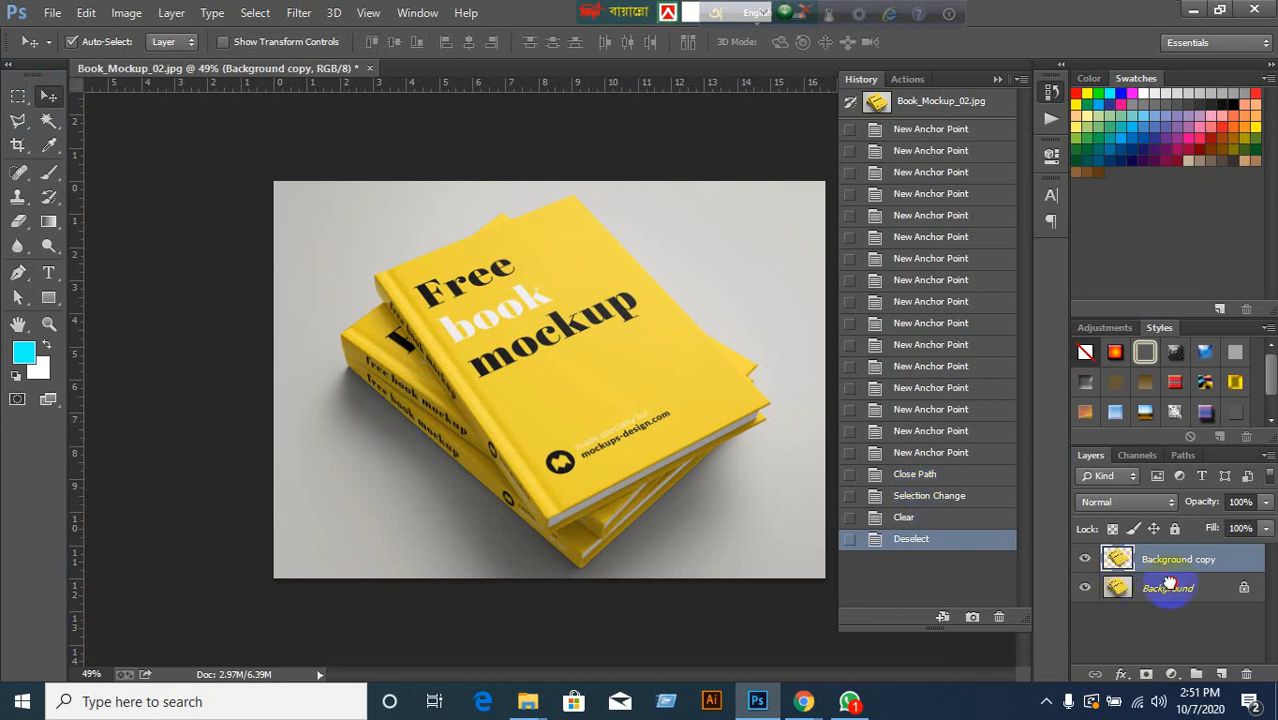
{"action": "left_click_drag", "start_coordinate": [1169, 584], "coordinate": [1221, 674]}
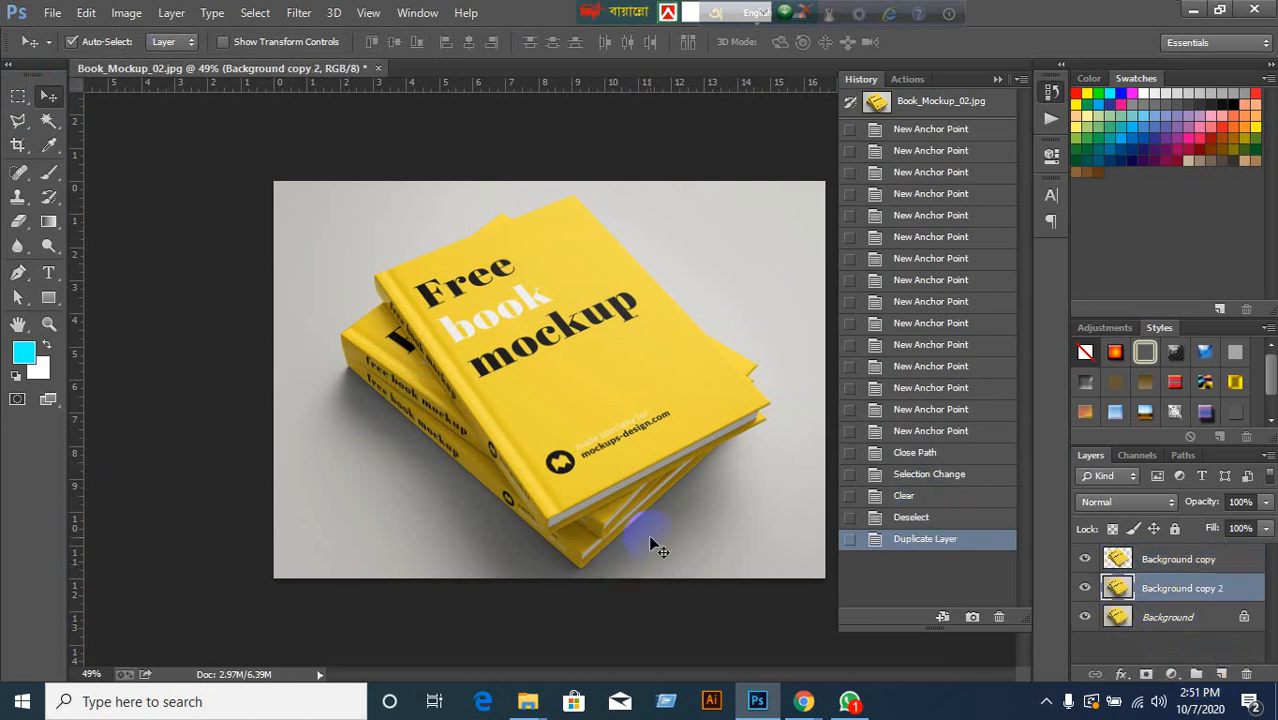
Draw a curved Pen tool path around the shadow, from the stack's left corner past its lowest corner to its lower right edge.
{"action": "left_click", "coordinate": [18, 272]}
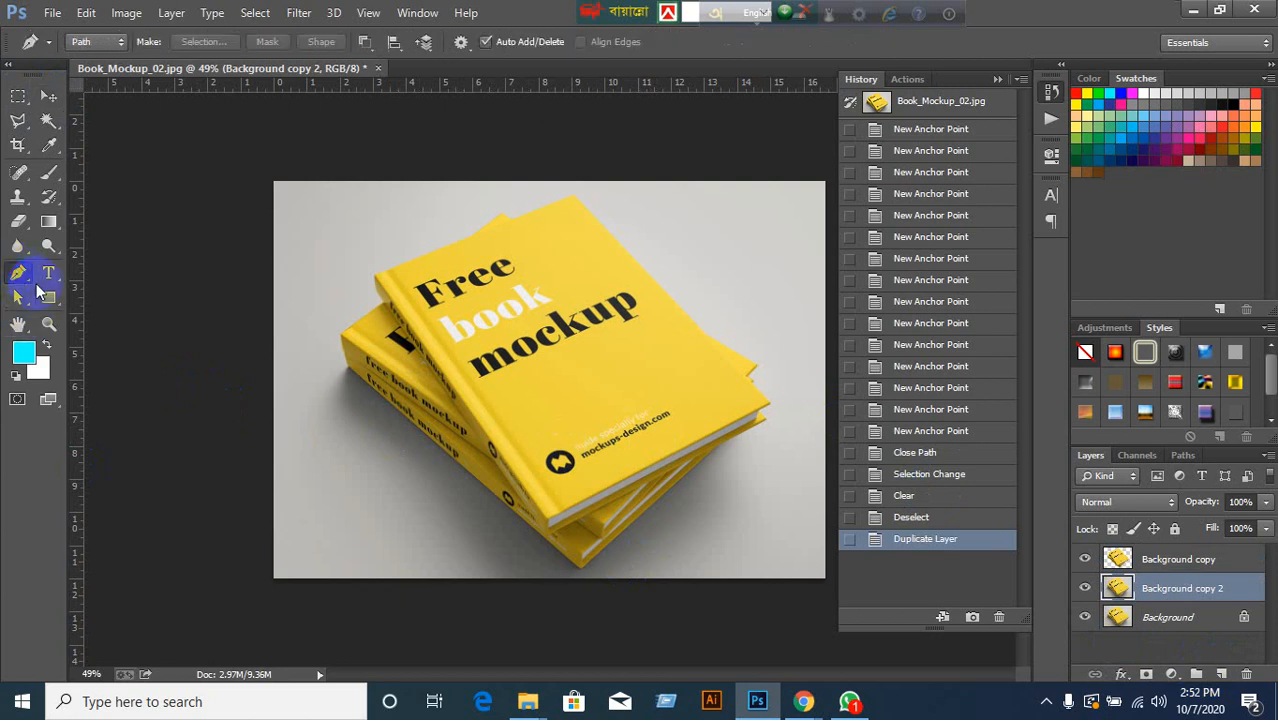
{"action": "scroll", "coordinate": [396, 384], "scroll_direction": "up", "scroll_amount": 2}
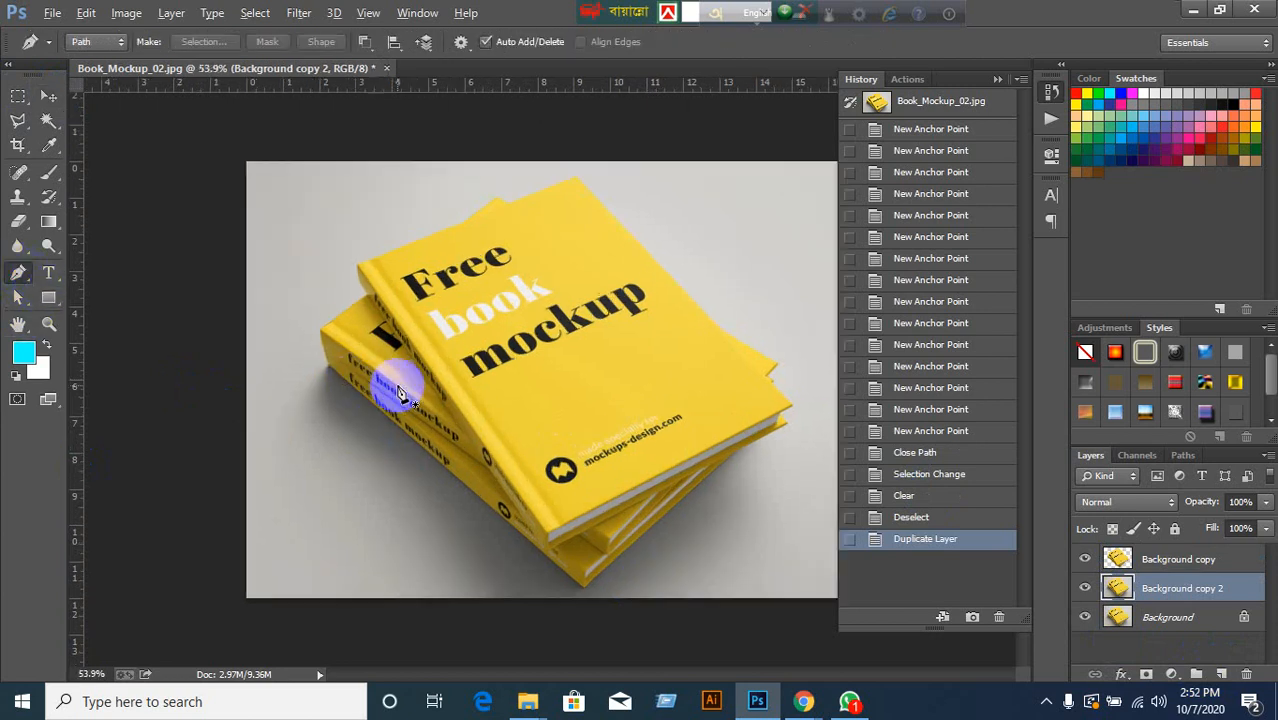
{"action": "left_click", "coordinate": [304, 373]}
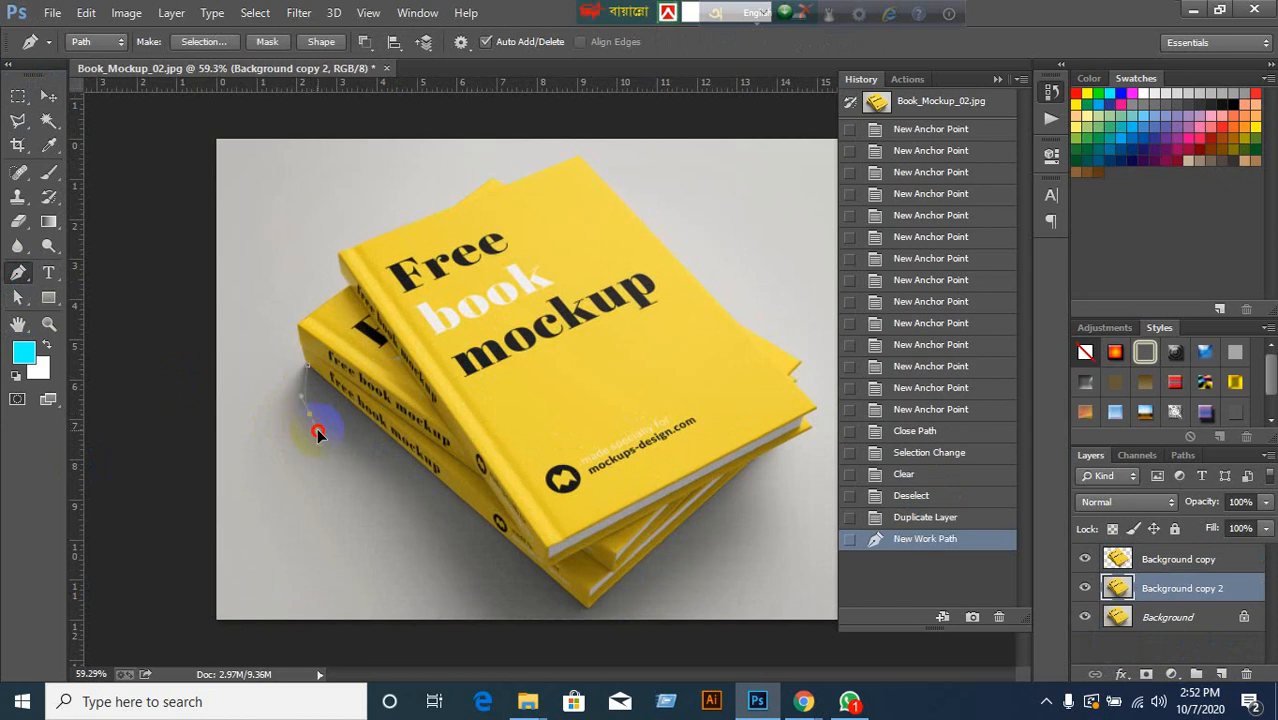
{"action": "left_click", "coordinate": [317, 433]}
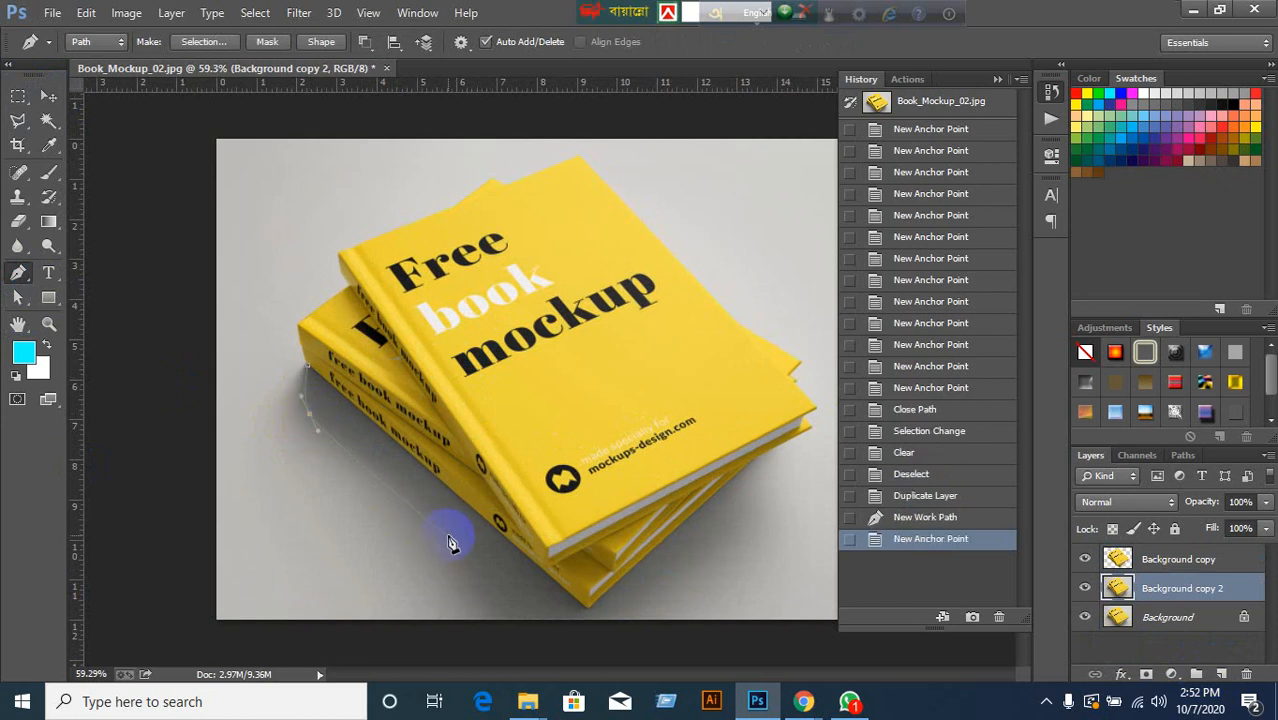
{"action": "left_click", "coordinate": [473, 588]}
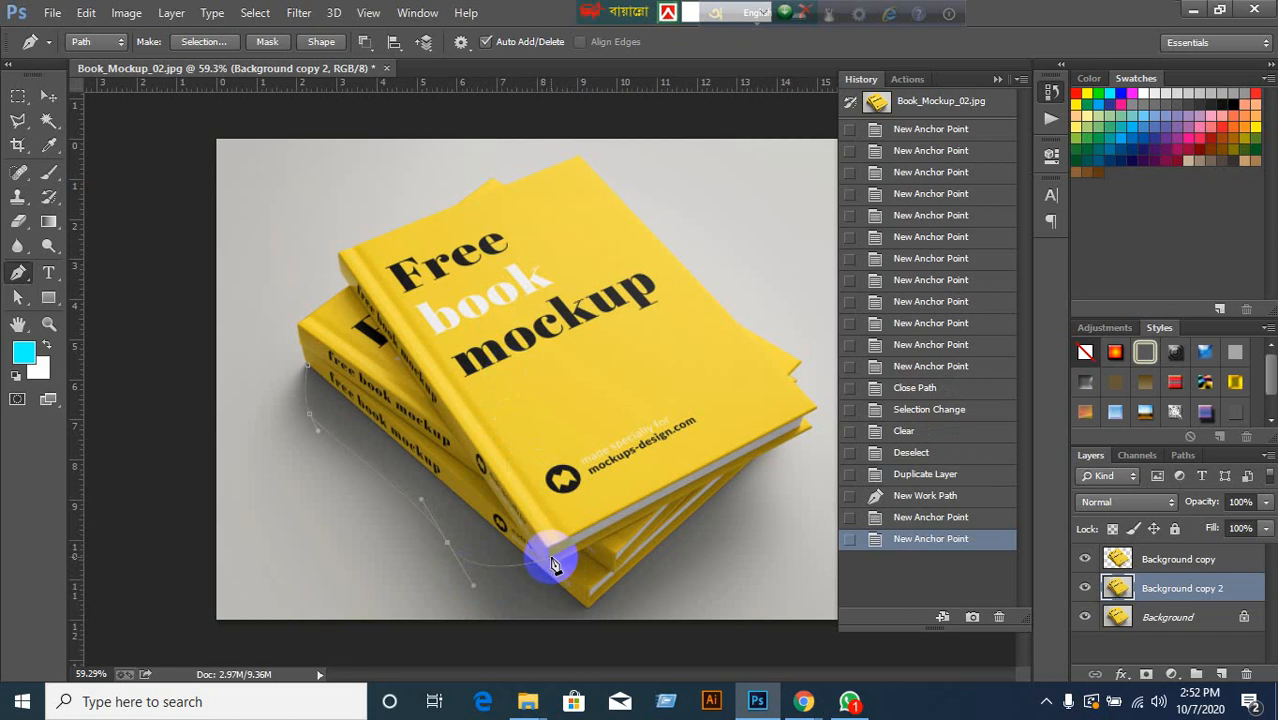
{"action": "left_click_drag", "start_coordinate": [538, 620], "coordinate": [554, 621]}
{"action": "left_click", "coordinate": [661, 622]}
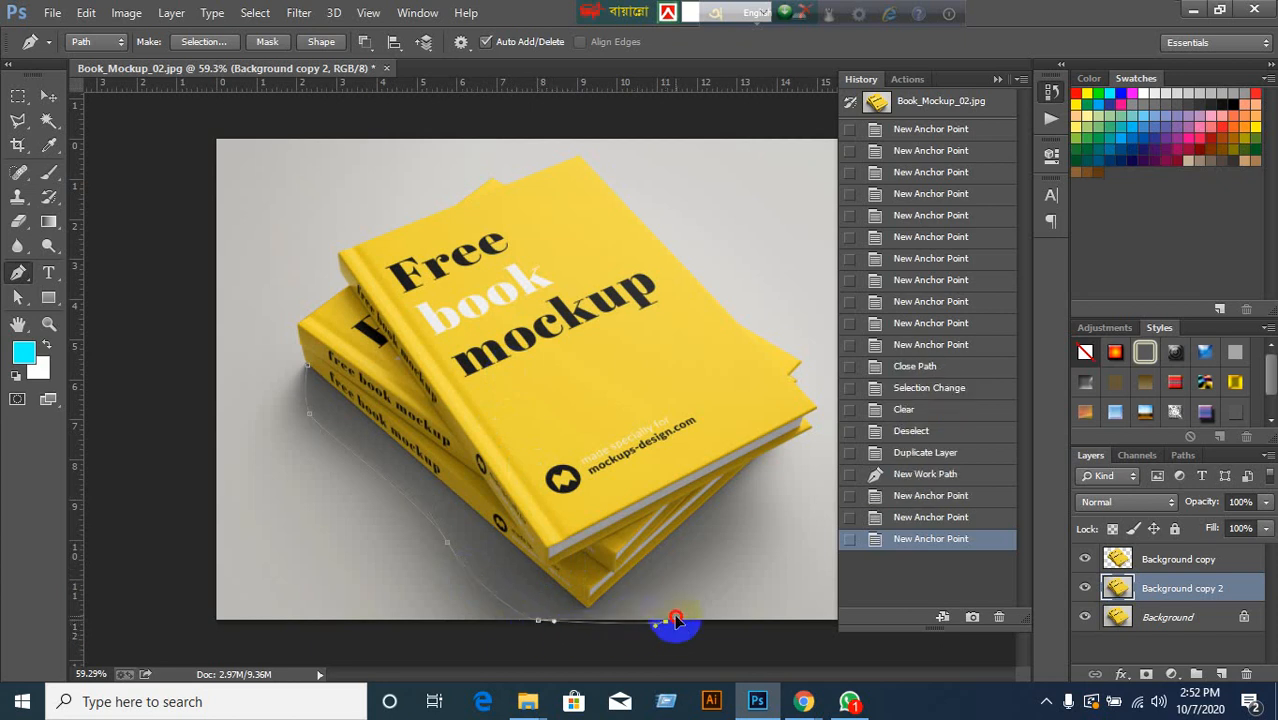
{"action": "left_click", "coordinate": [736, 518]}
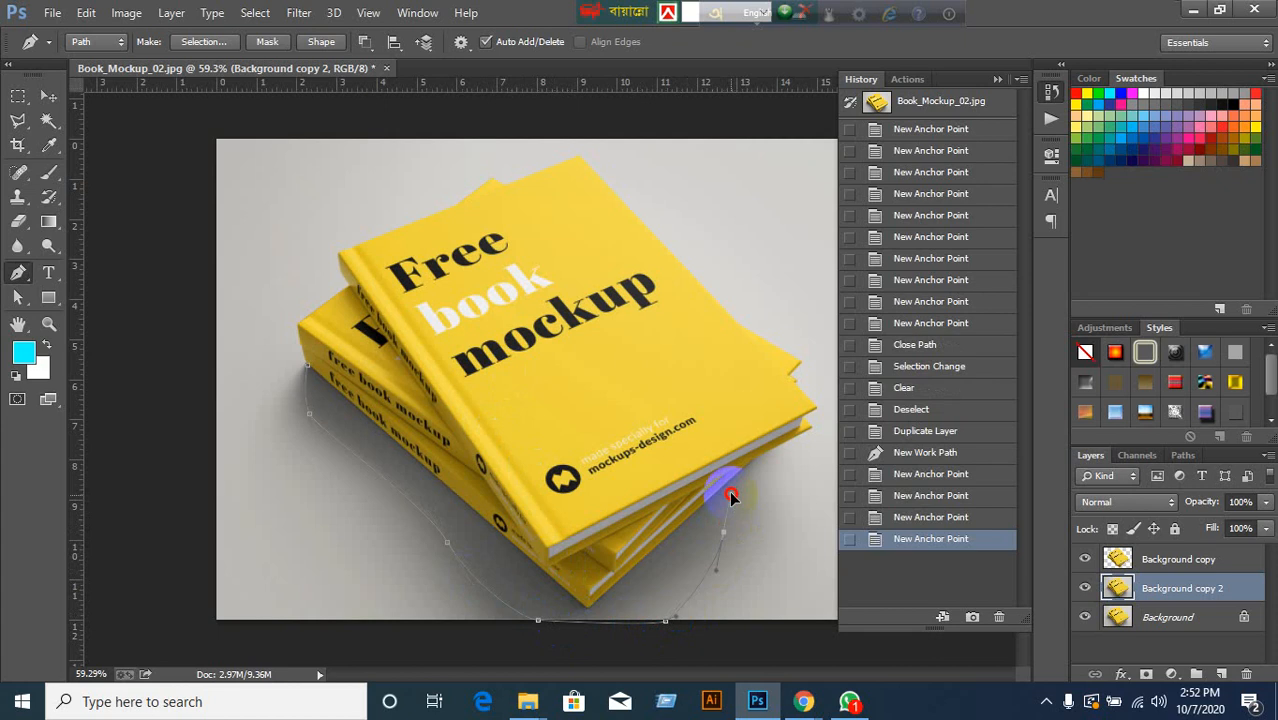
{"action": "left_click", "coordinate": [729, 490]}
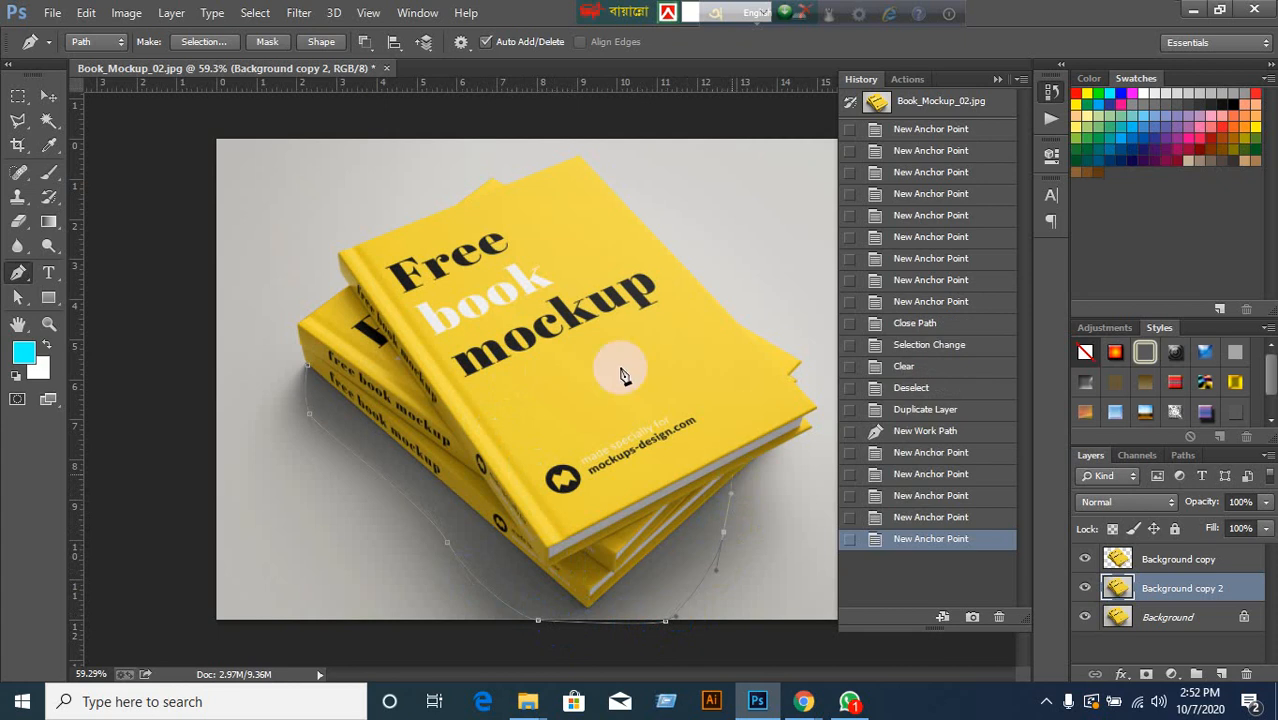
Close the shadow path across the book covers, convert it to a selection, and collapse the History panel.
{"action": "left_click", "coordinate": [544, 295]}
{"action": "left_click", "coordinate": [418, 287]}
{"action": "left_click", "coordinate": [312, 372]}
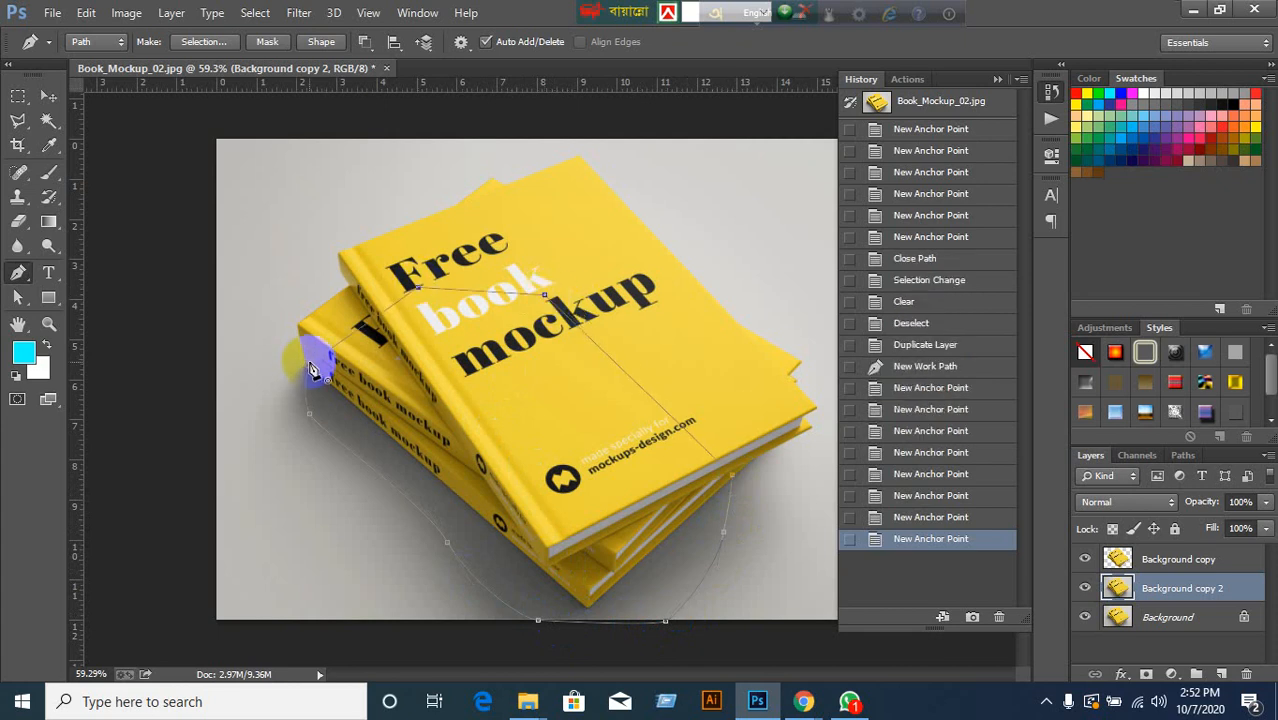
{"action": "left_click", "coordinate": [309, 367]}
{"action": "key", "text": "ctrl+Return"}
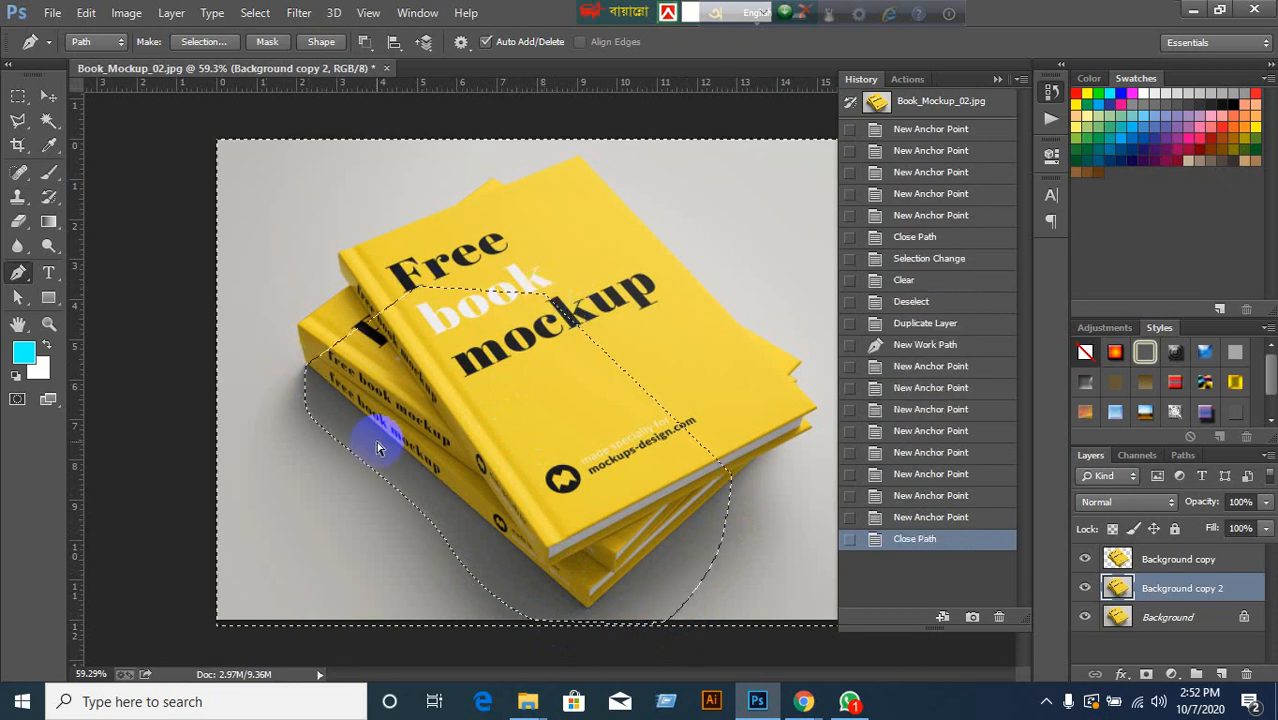
{"action": "left_click", "coordinate": [997, 78]}
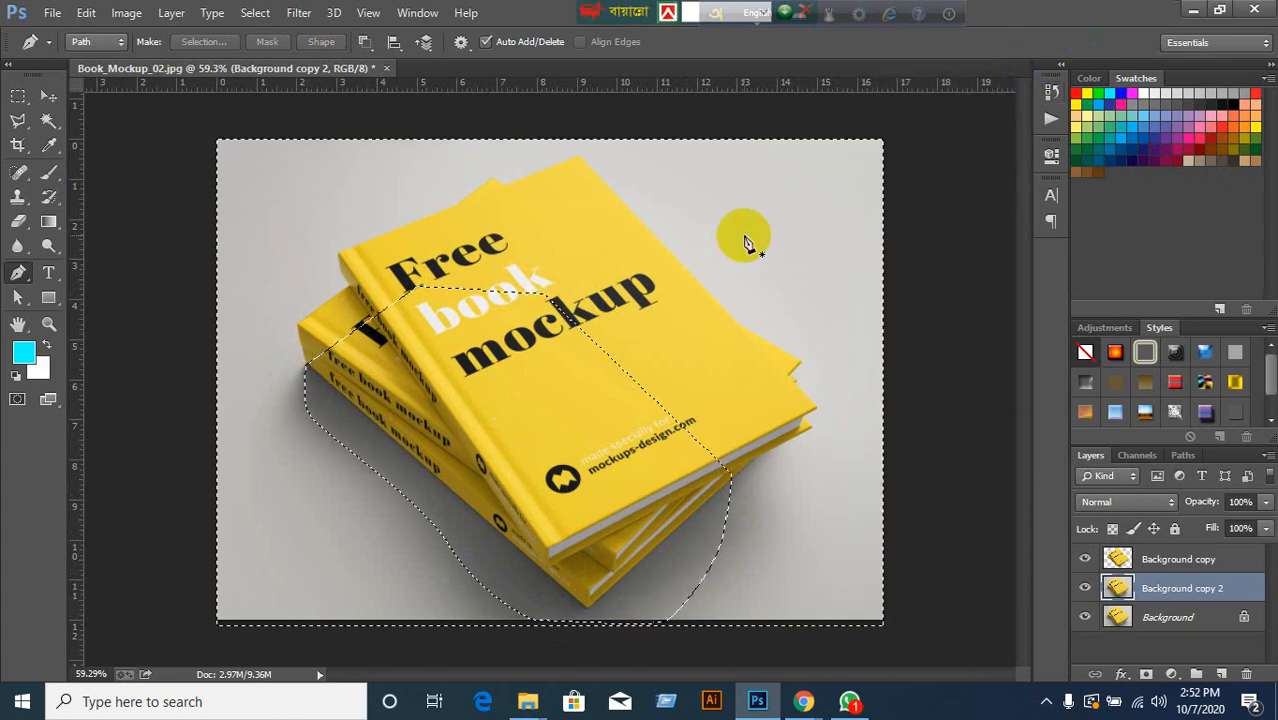
Invert the selection back to the shadow outline and try copying that area of Background copy 2 to a new layer.
{"action": "left_click", "coordinate": [255, 13]}
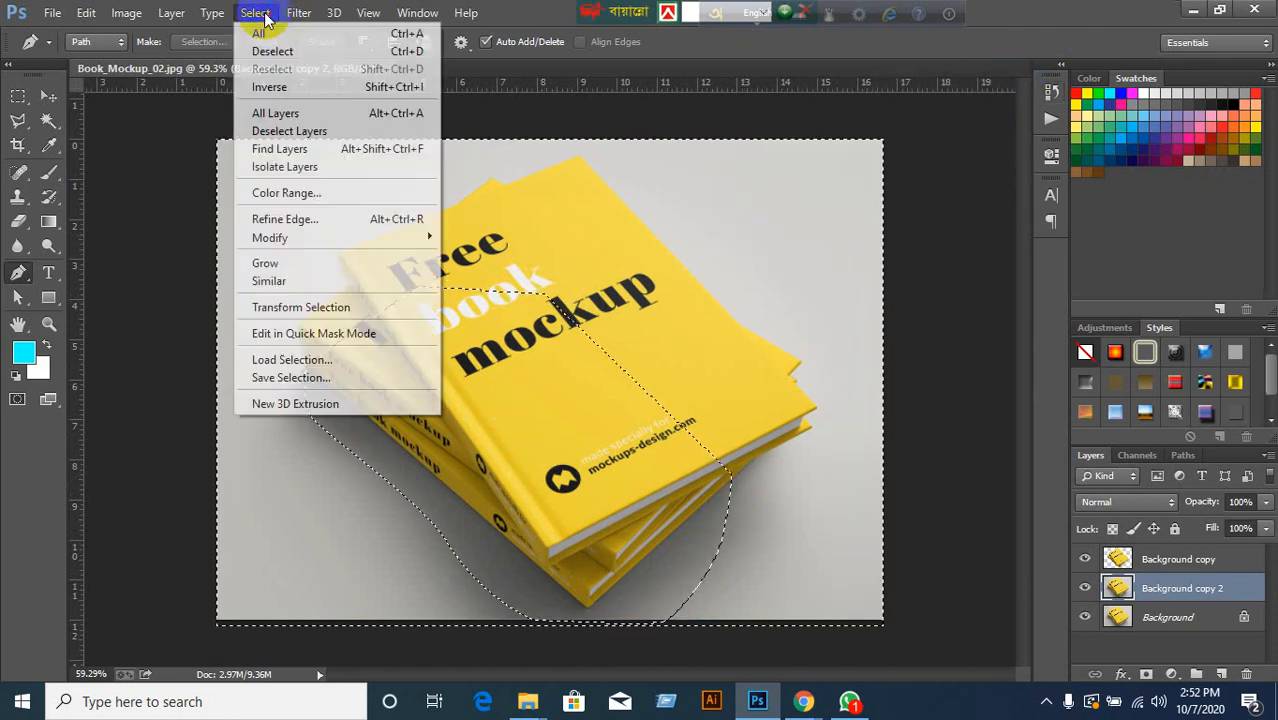
{"action": "left_click", "coordinate": [267, 88]}
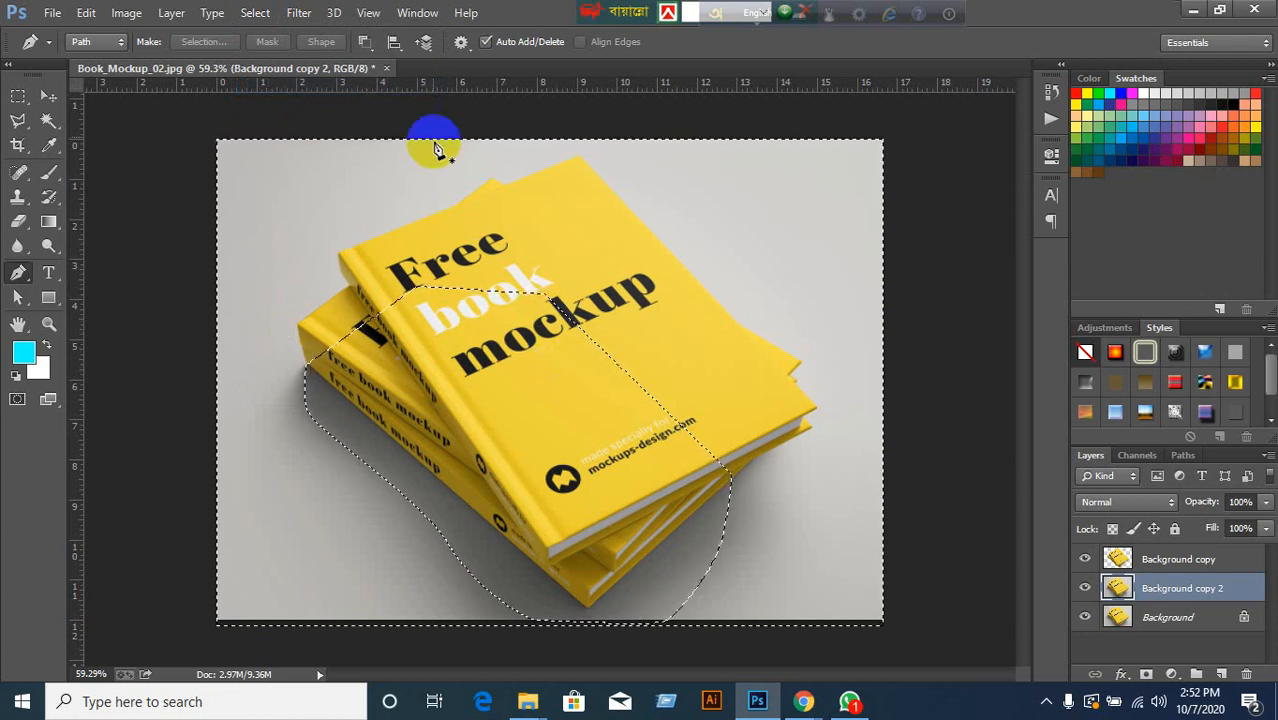
{"action": "left_click", "coordinate": [255, 13]}
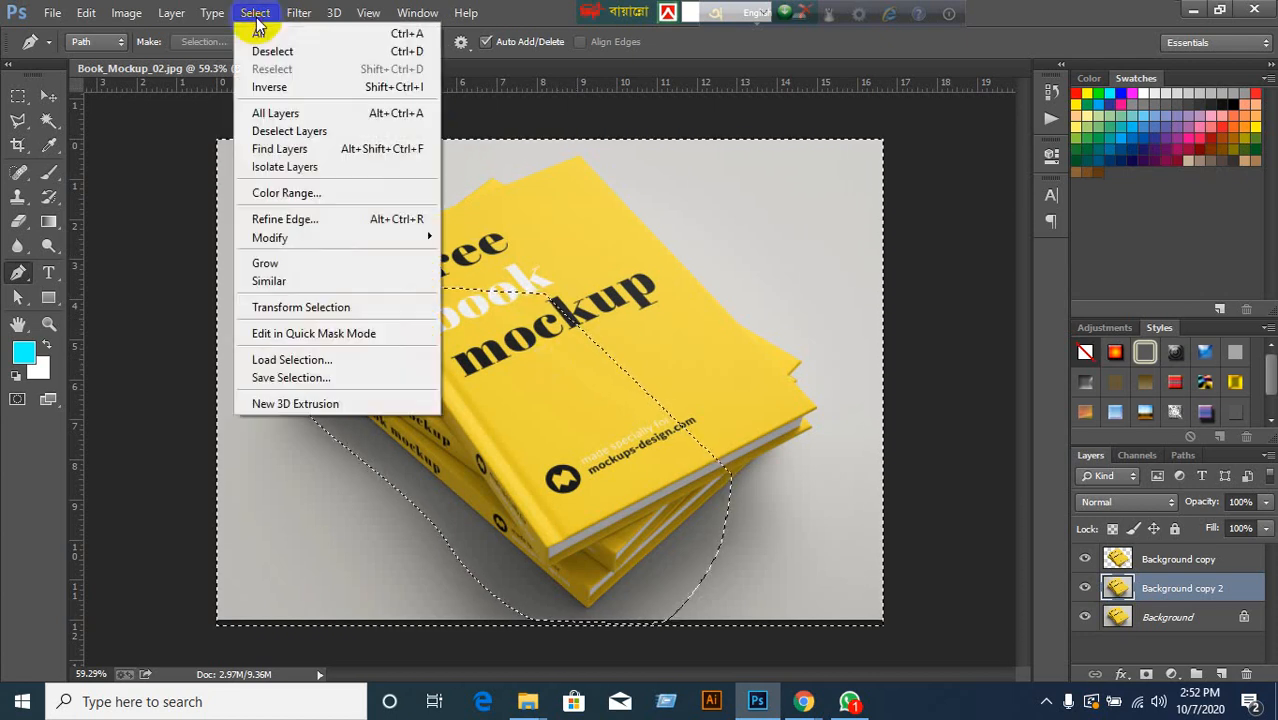
{"action": "left_click", "coordinate": [276, 87]}
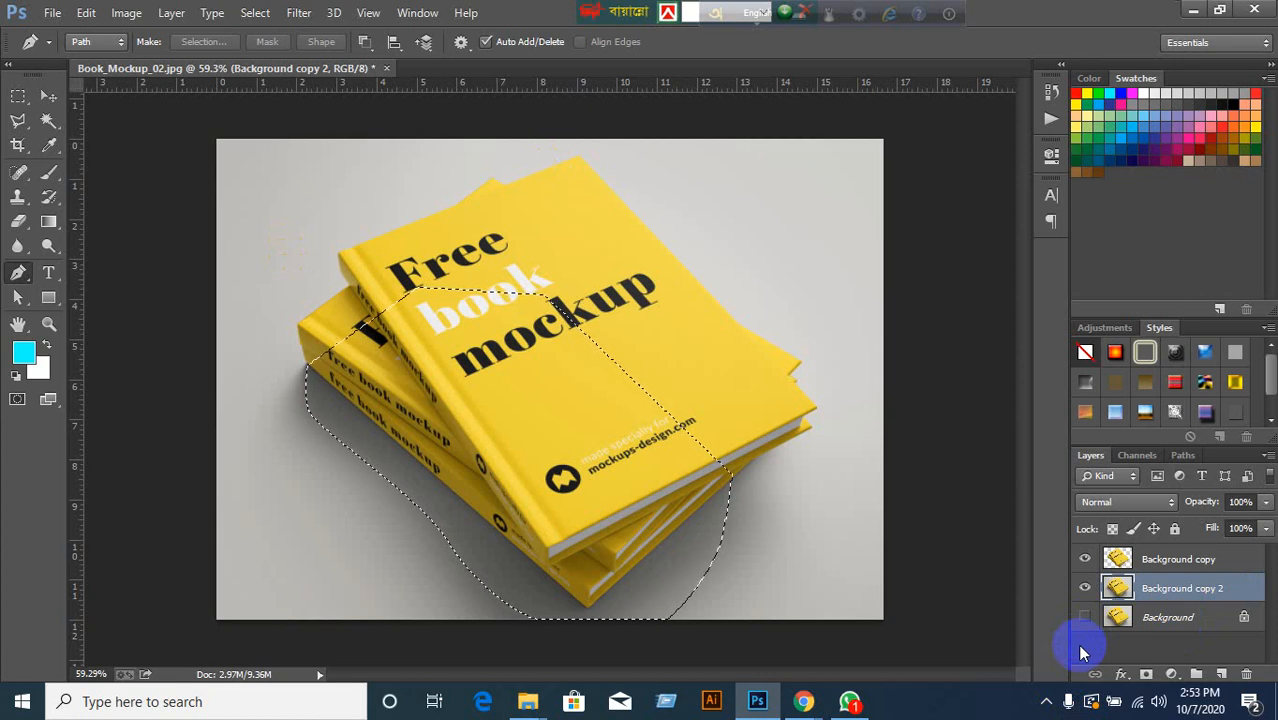
{"action": "key", "text": "ctrl+j"}
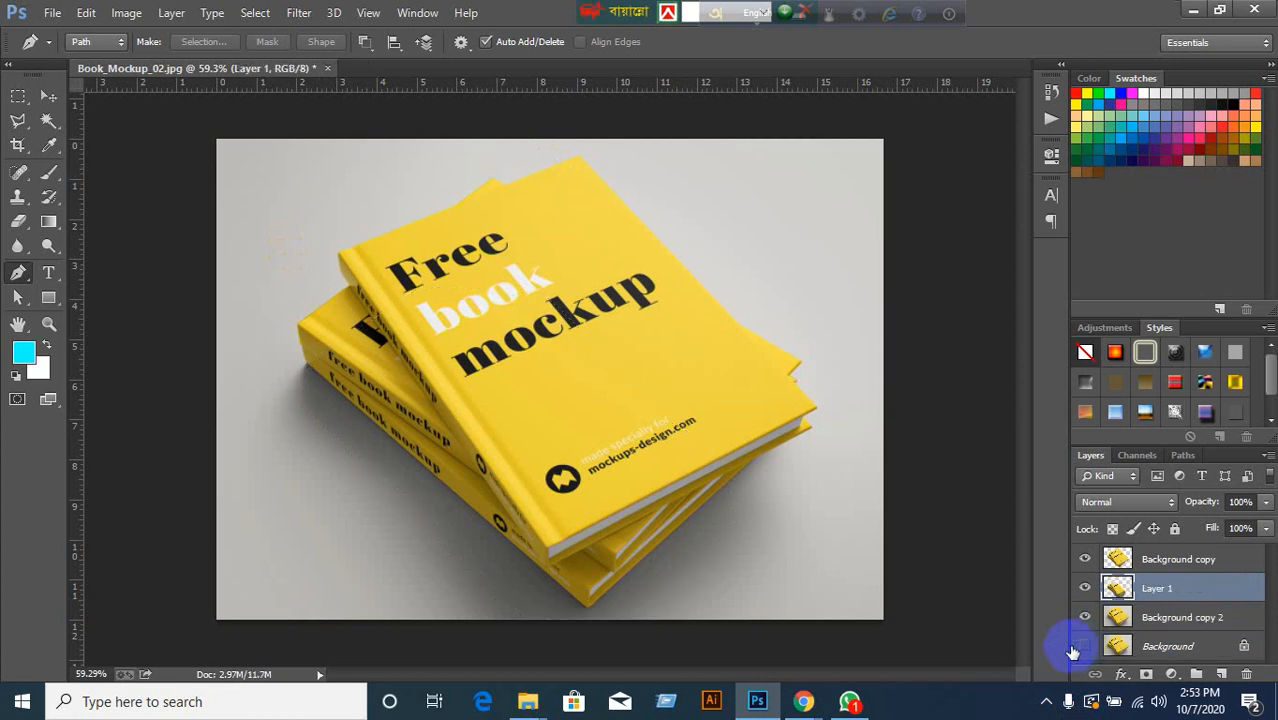
{"action": "left_click", "coordinate": [1080, 647]}
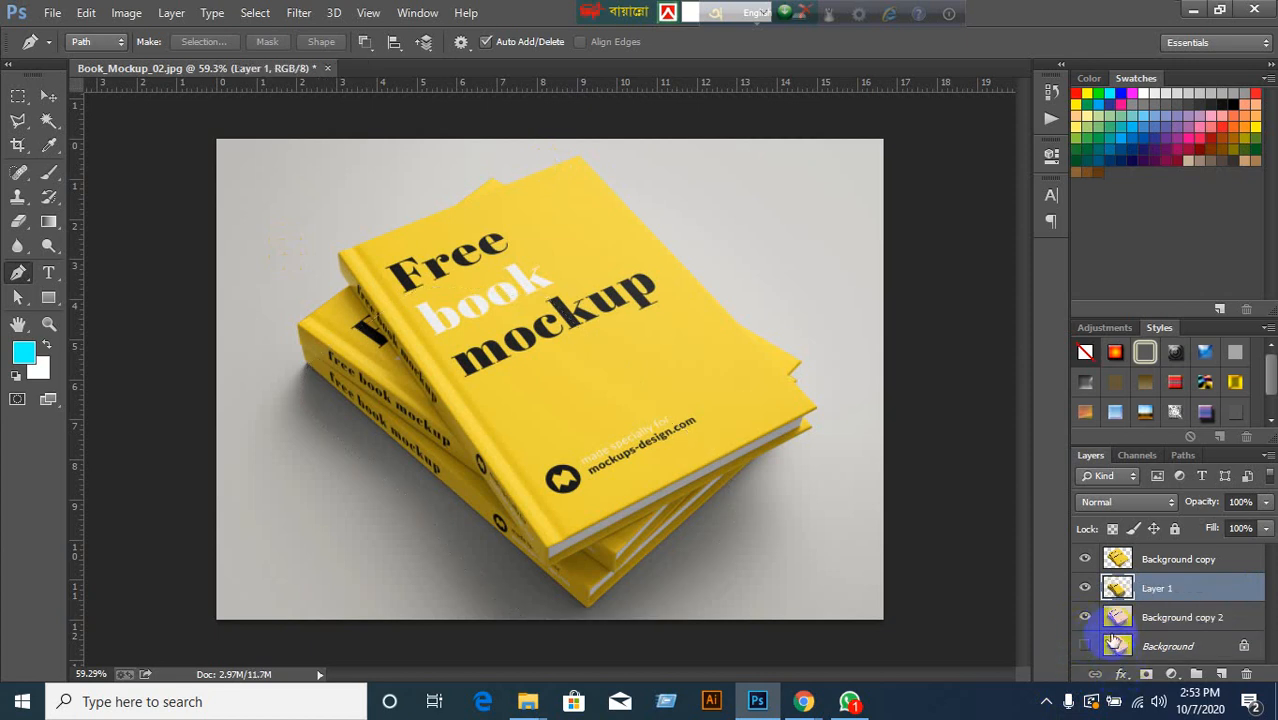
{"action": "key", "text": "ctrl+z"}
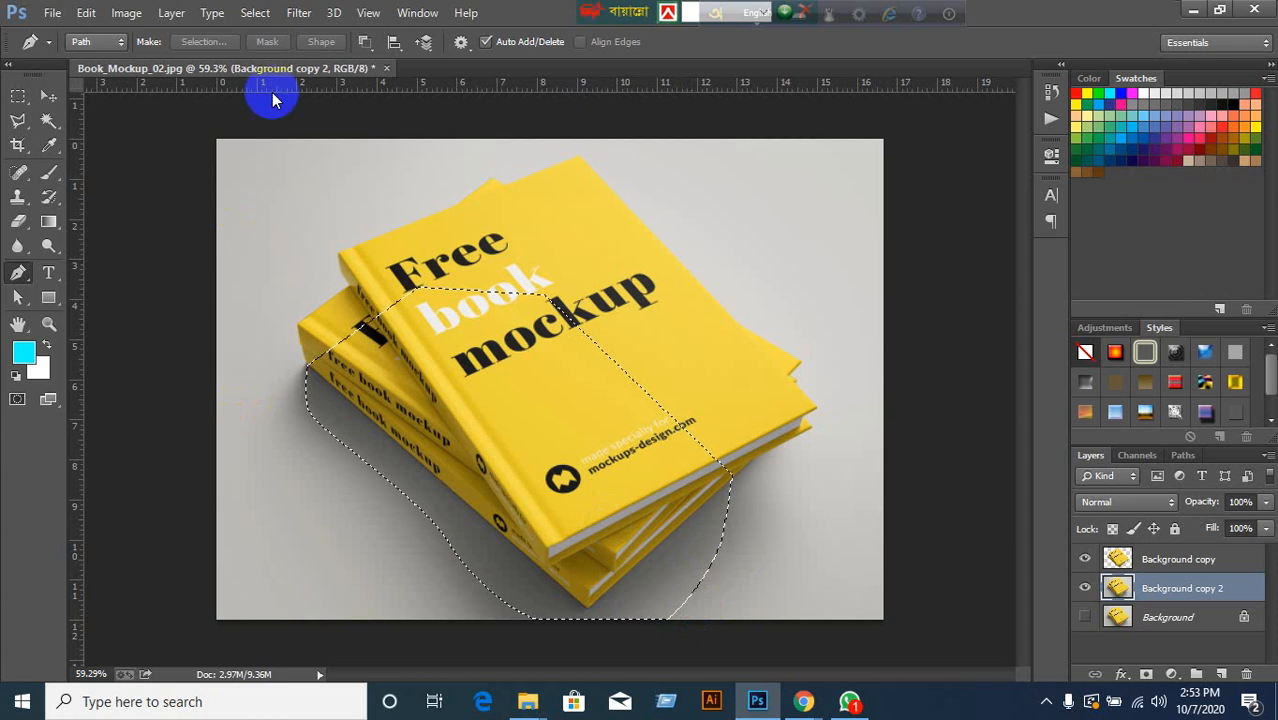
Delete everything outside the shadow outline on Background copy 2, clear the selection, and check the layer with Background copy hidden.
{"action": "left_click", "coordinate": [255, 12]}
{"action": "left_click", "coordinate": [264, 84]}
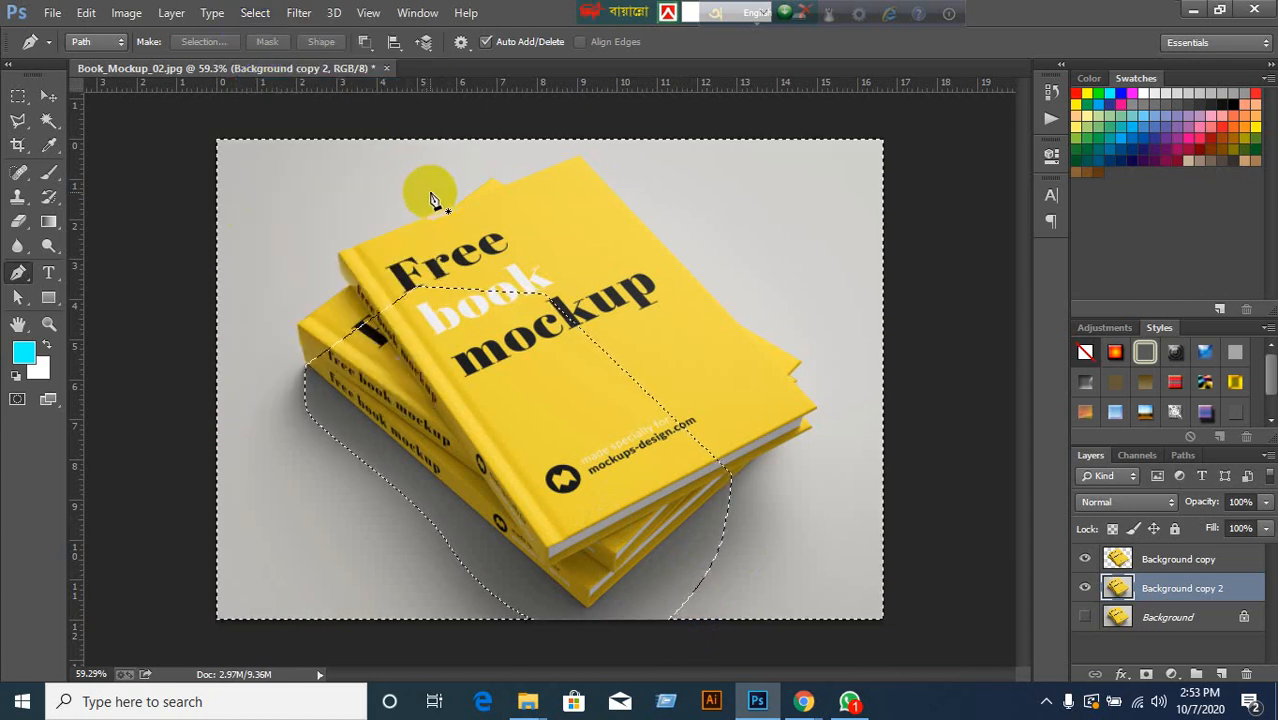
{"action": "key", "text": "Delete"}
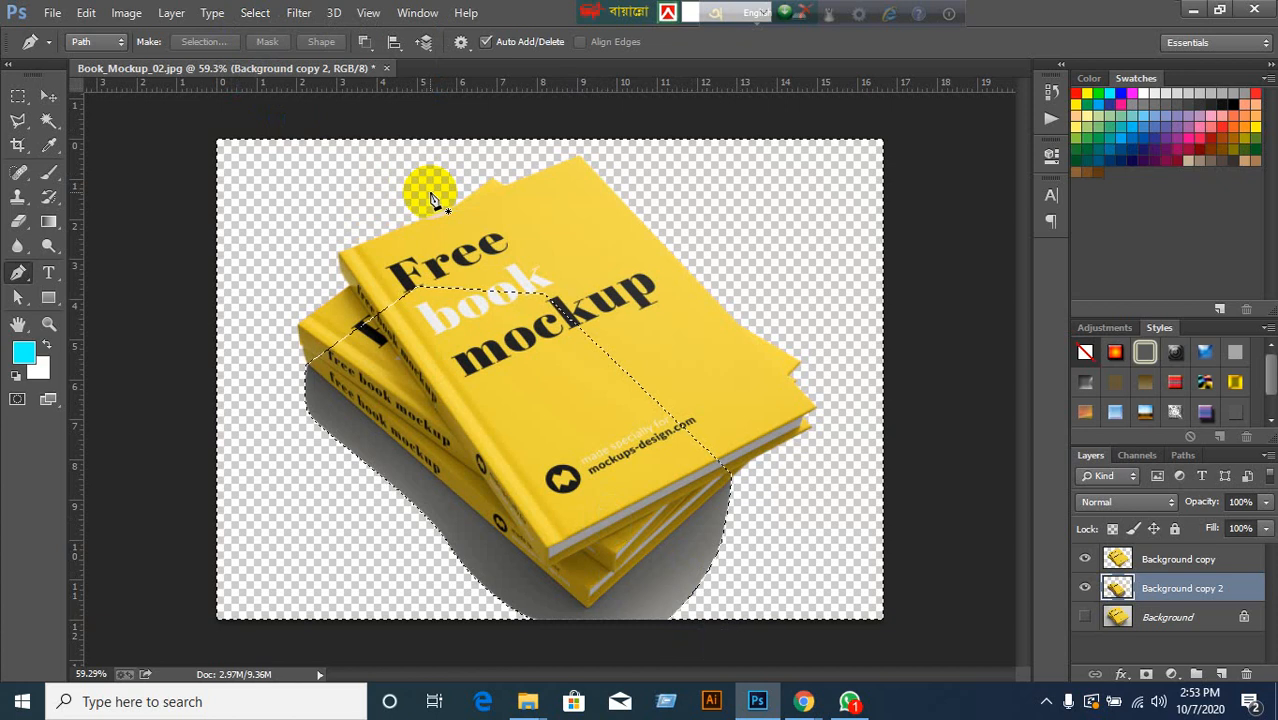
{"action": "left_click", "coordinate": [1086, 617]}
{"action": "left_click", "coordinate": [1086, 559]}
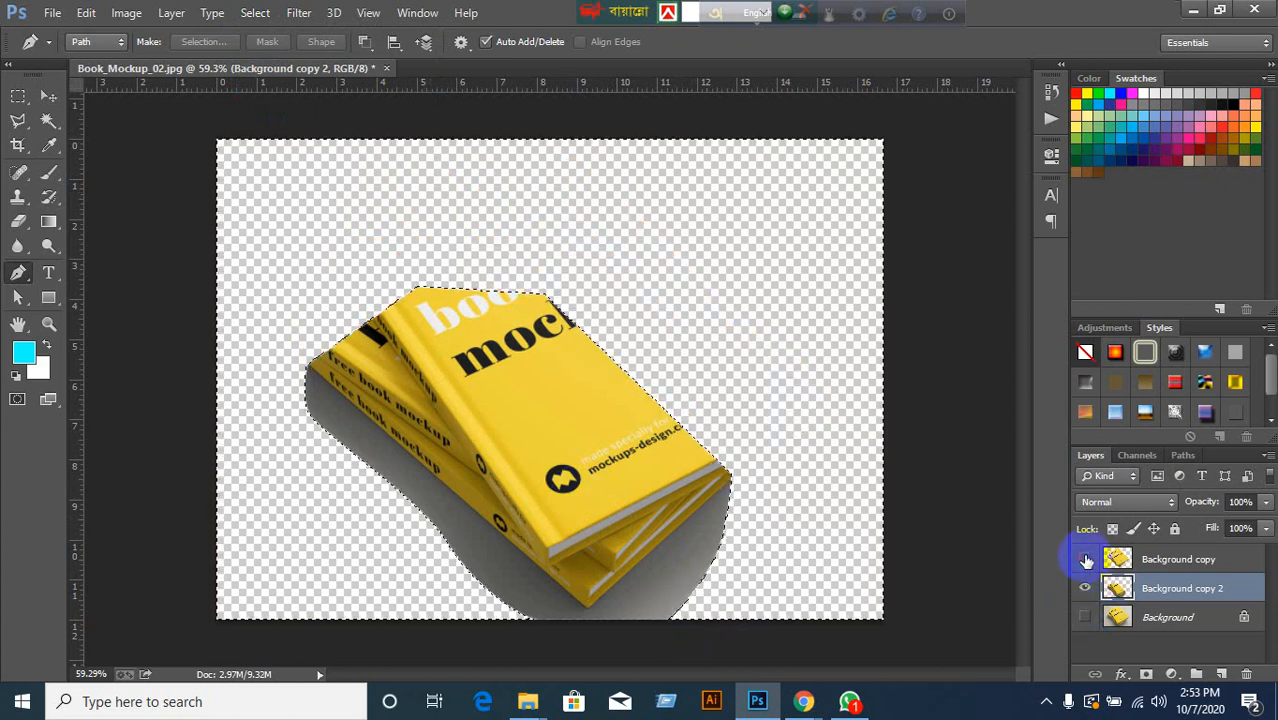
{"action": "key", "text": "ctrl+d"}
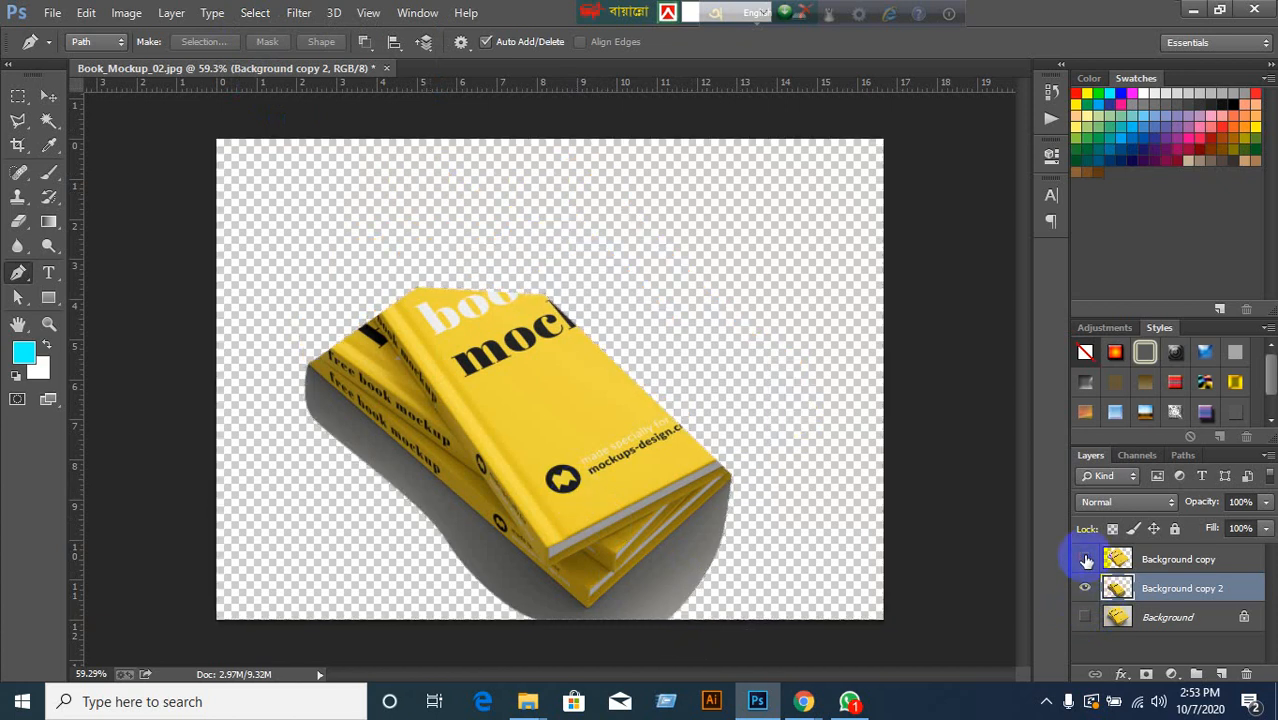
{"action": "left_click", "coordinate": [1086, 559]}
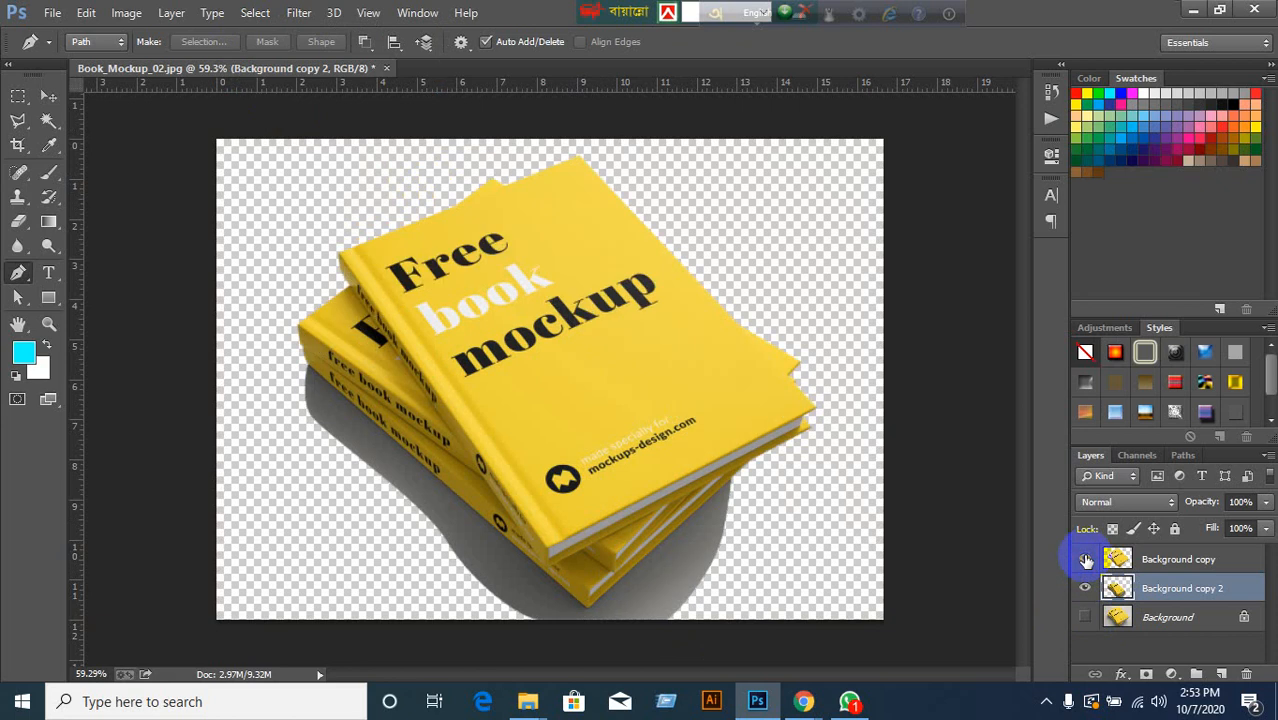
{"action": "left_click", "coordinate": [1086, 560]}
{"action": "left_click", "coordinate": [1086, 560]}
Undo the deletion and the selection changes back to the closed Pen tool path around the shadow.
{"action": "key", "text": "ctrl+alt+z"}
{"action": "key", "text": "ctrl+alt+z"}
{"action": "key", "text": "ctrl+alt+z"}
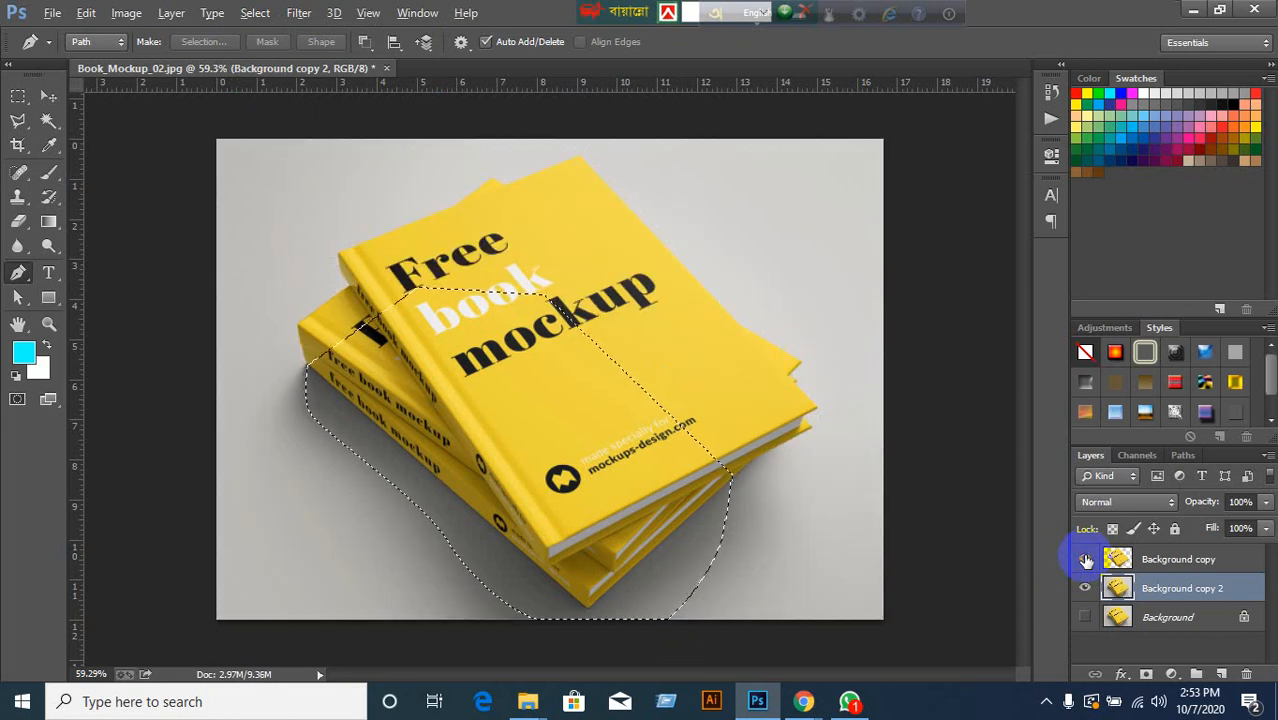
{"action": "key", "text": "ctrl+alt+z"}
{"action": "key", "text": "ctrl+alt+z"}
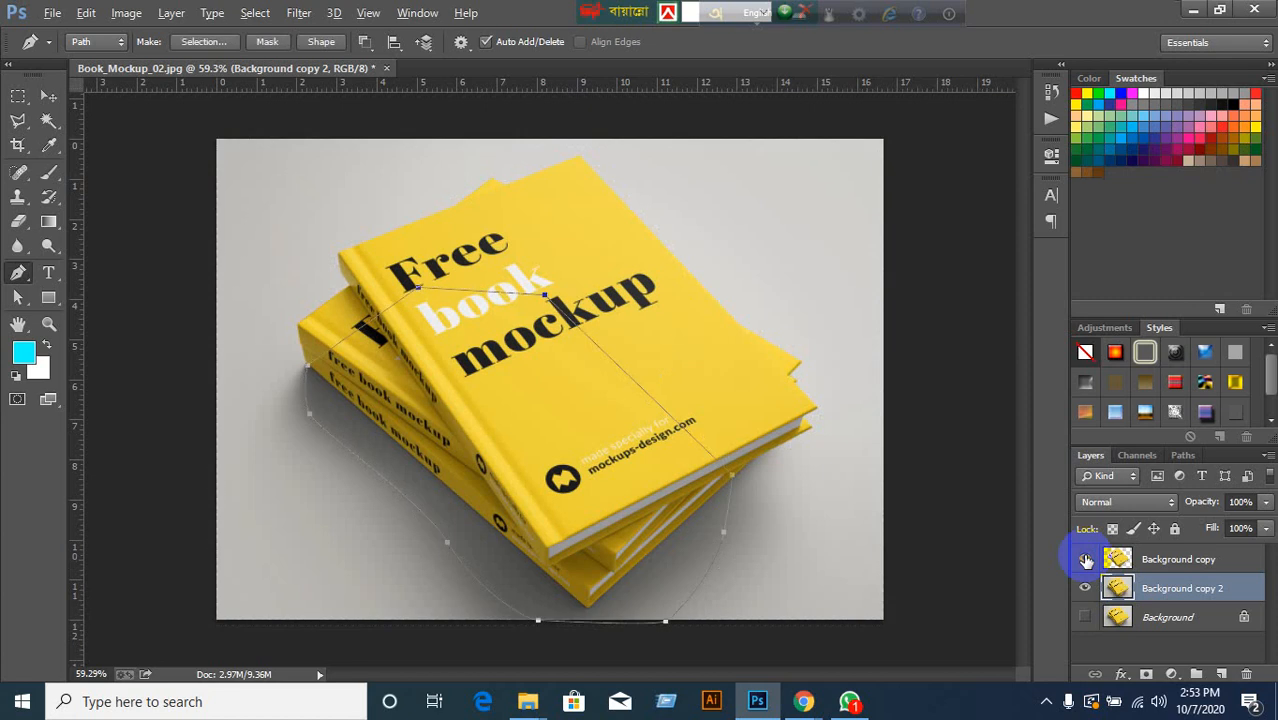
Convert the shadow path to a feathered selection, delete everything outside it on Background copy 2, and check the result with Background copy hidden.
{"action": "right_click", "coordinate": [517, 376]}
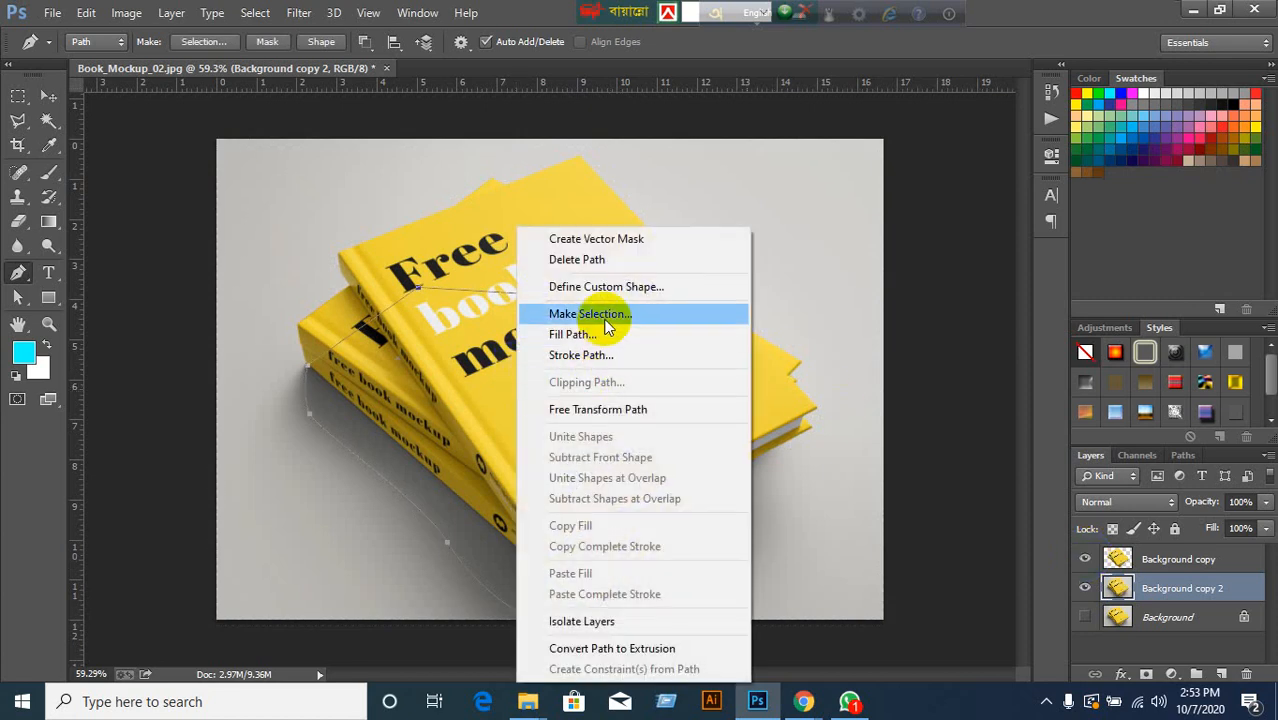
{"action": "left_click", "coordinate": [595, 314]}
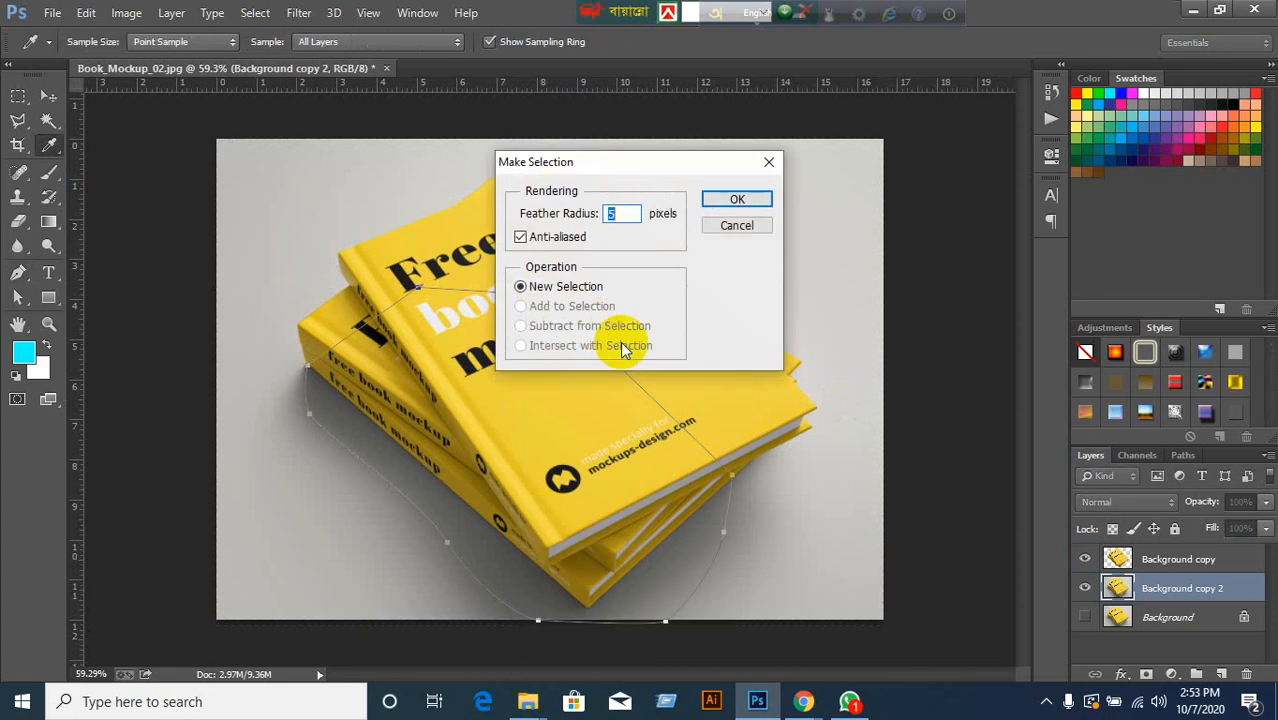
{"action": "left_click_drag", "start_coordinate": [675, 175], "coordinate": [899, 177]}
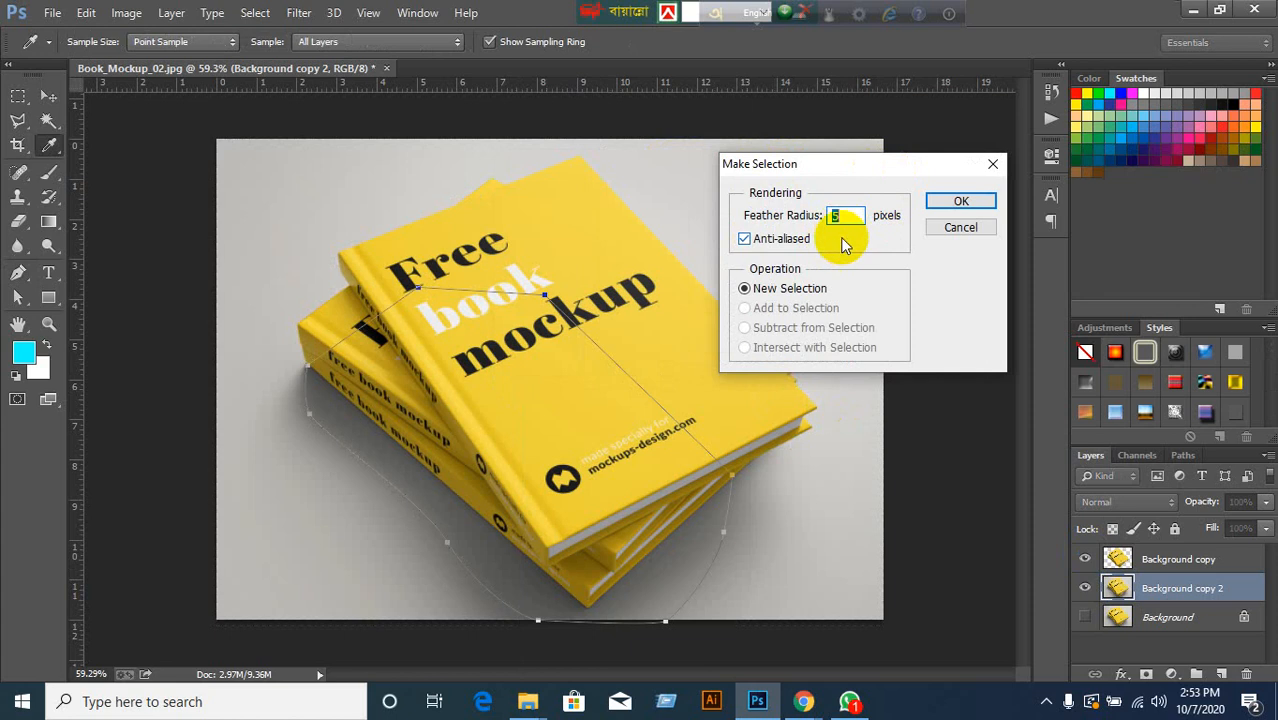
{"action": "left_click", "coordinate": [955, 204]}
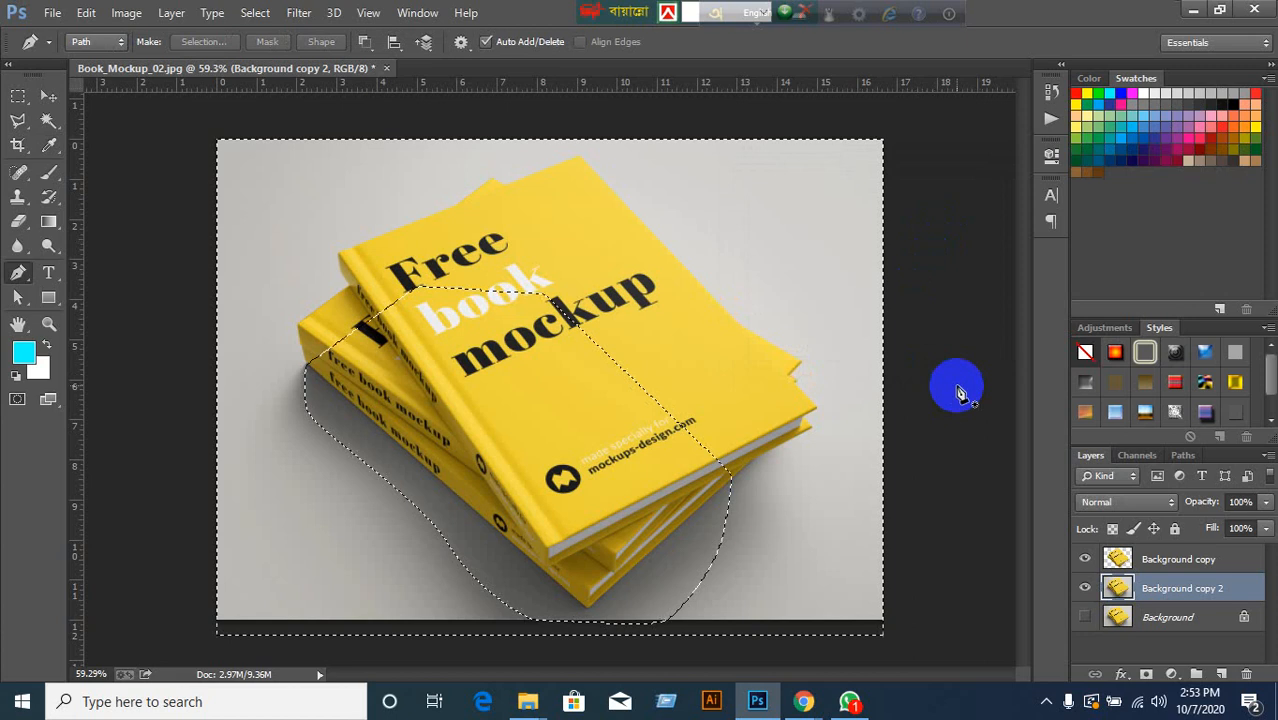
{"action": "key", "text": "Delete"}
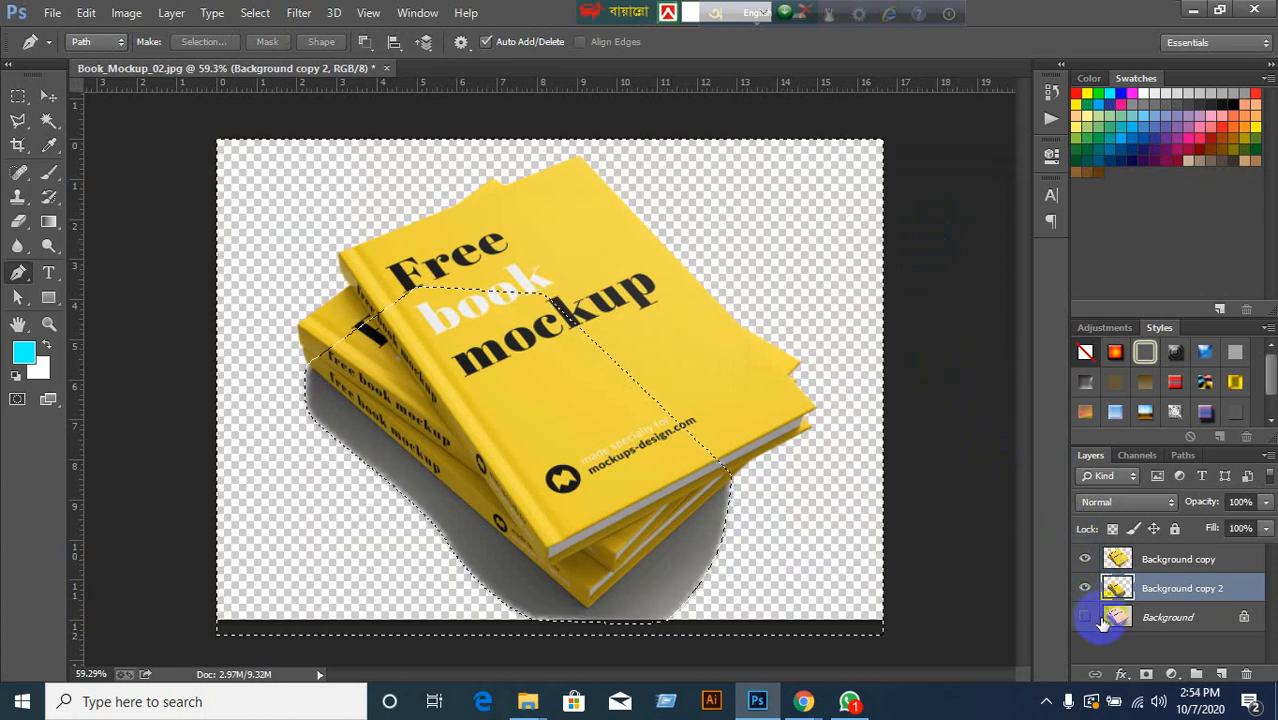
{"action": "left_click", "coordinate": [1087, 560]}
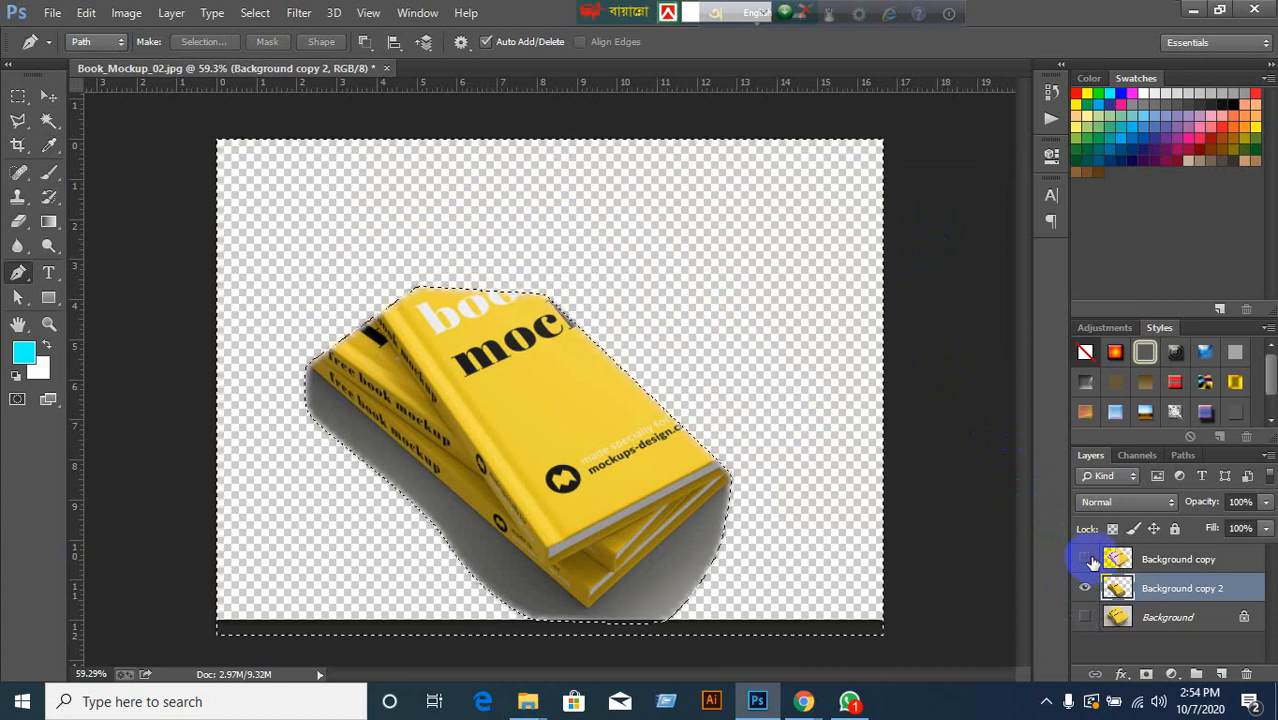
{"action": "left_click", "coordinate": [1087, 560]}
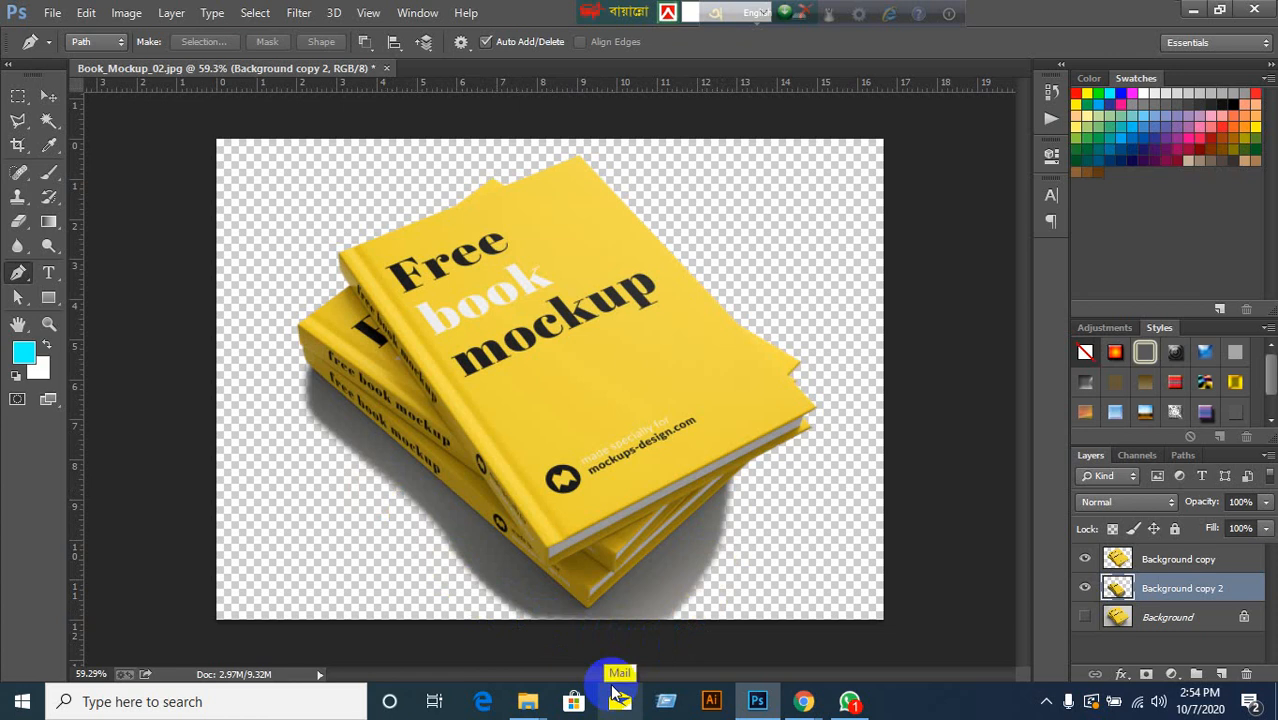
Add a new layer filled with white and place it directly beneath Background copy 2.
{"action": "left_click", "coordinate": [1222, 673]}
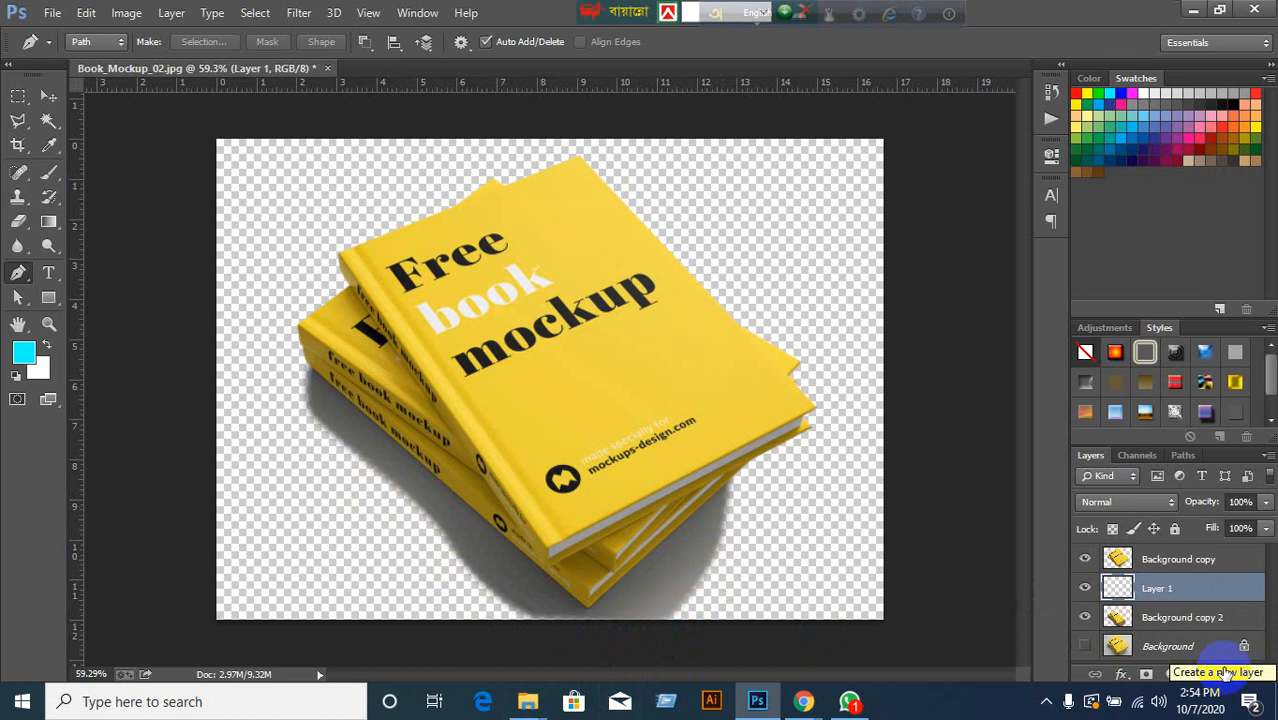
{"action": "left_click", "coordinate": [47, 346]}
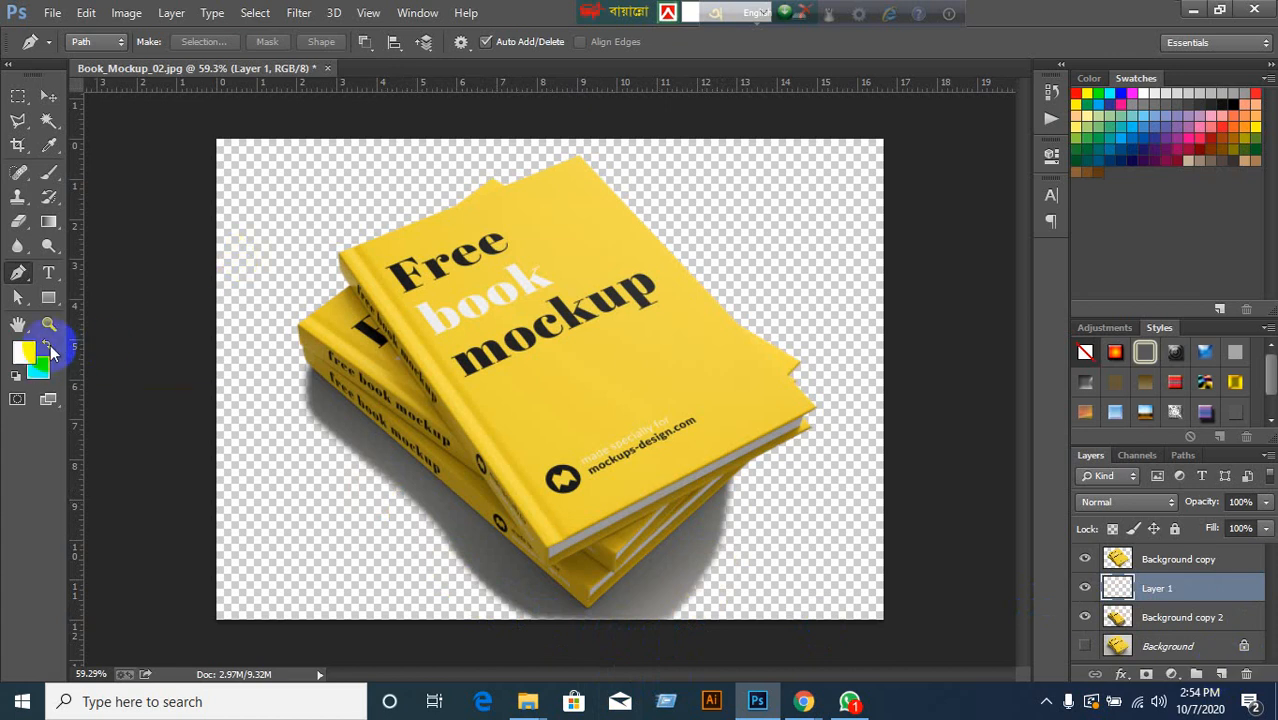
{"action": "key", "text": "alt+BackSpace"}
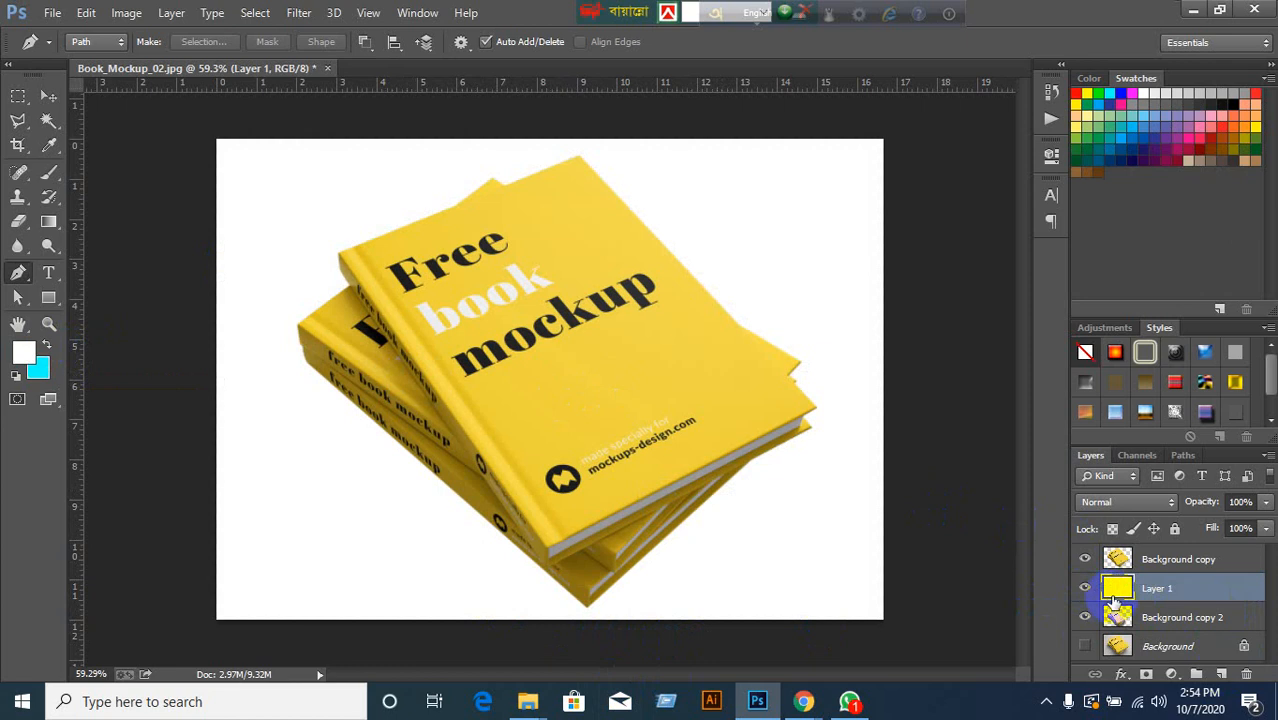
{"action": "left_click", "coordinate": [1150, 620]}
{"action": "key", "text": "ctrl+bracketright"}
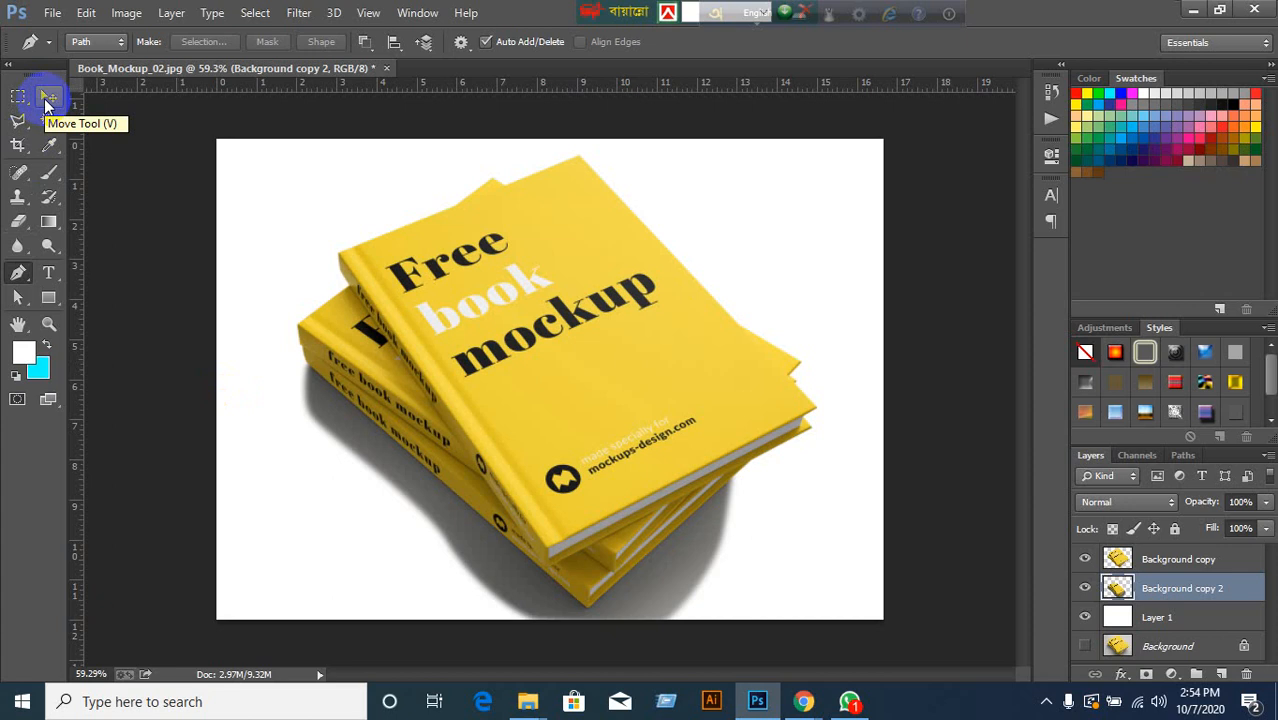
Set Background copy 2 to 48% opacity and soften it with a Gaussian Blur of 4.8 pixels radius.
{"action": "left_click", "coordinate": [1266, 505]}
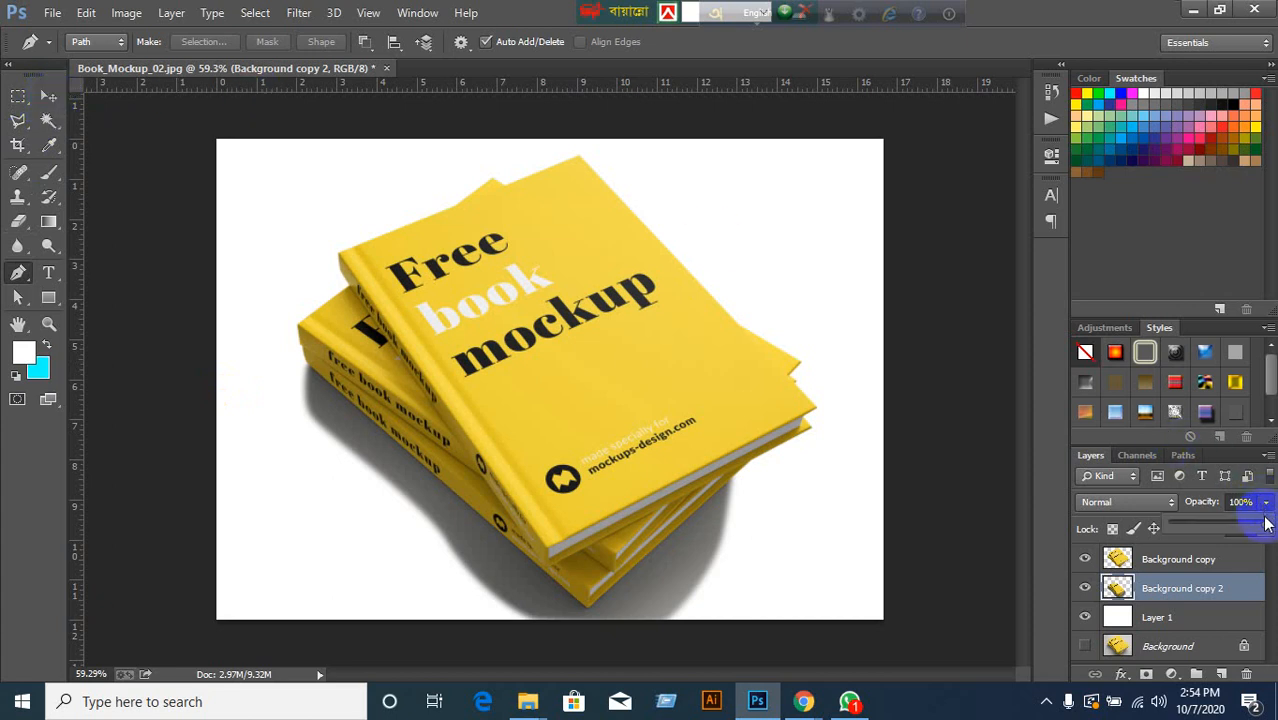
{"action": "left_click_drag", "start_coordinate": [1262, 527], "coordinate": [1216, 527]}
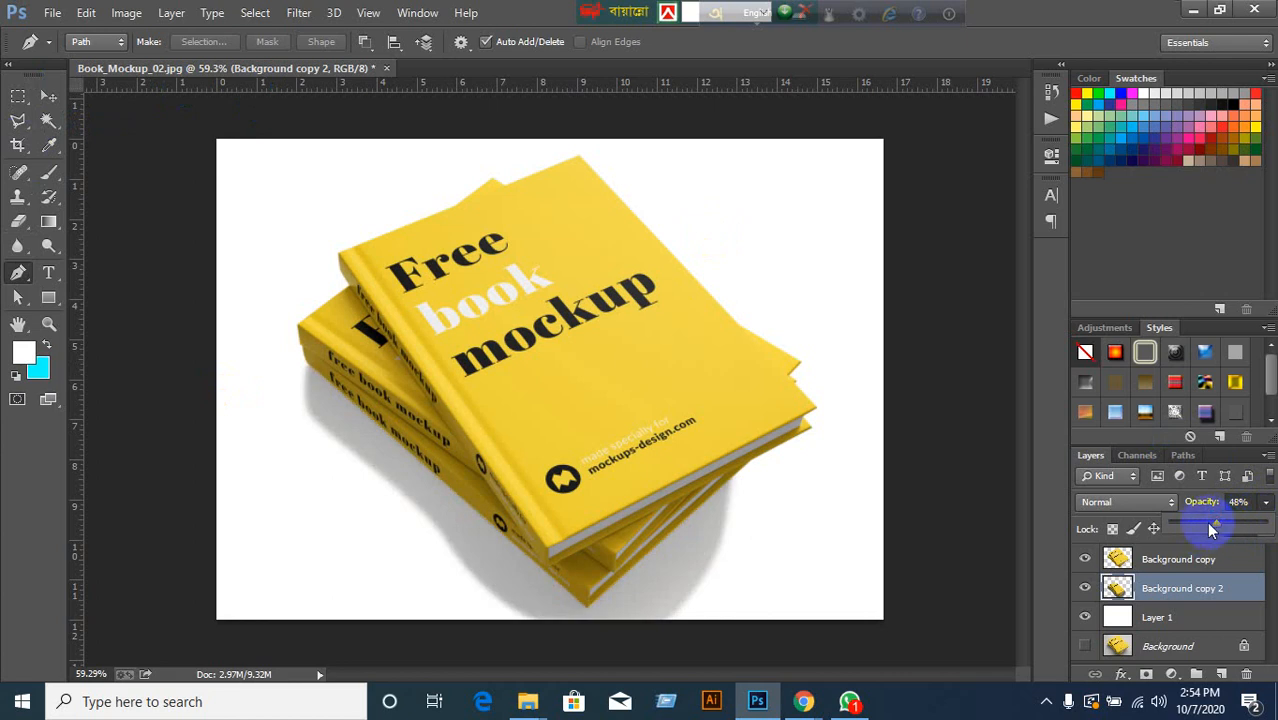
{"action": "left_click", "coordinate": [296, 13]}
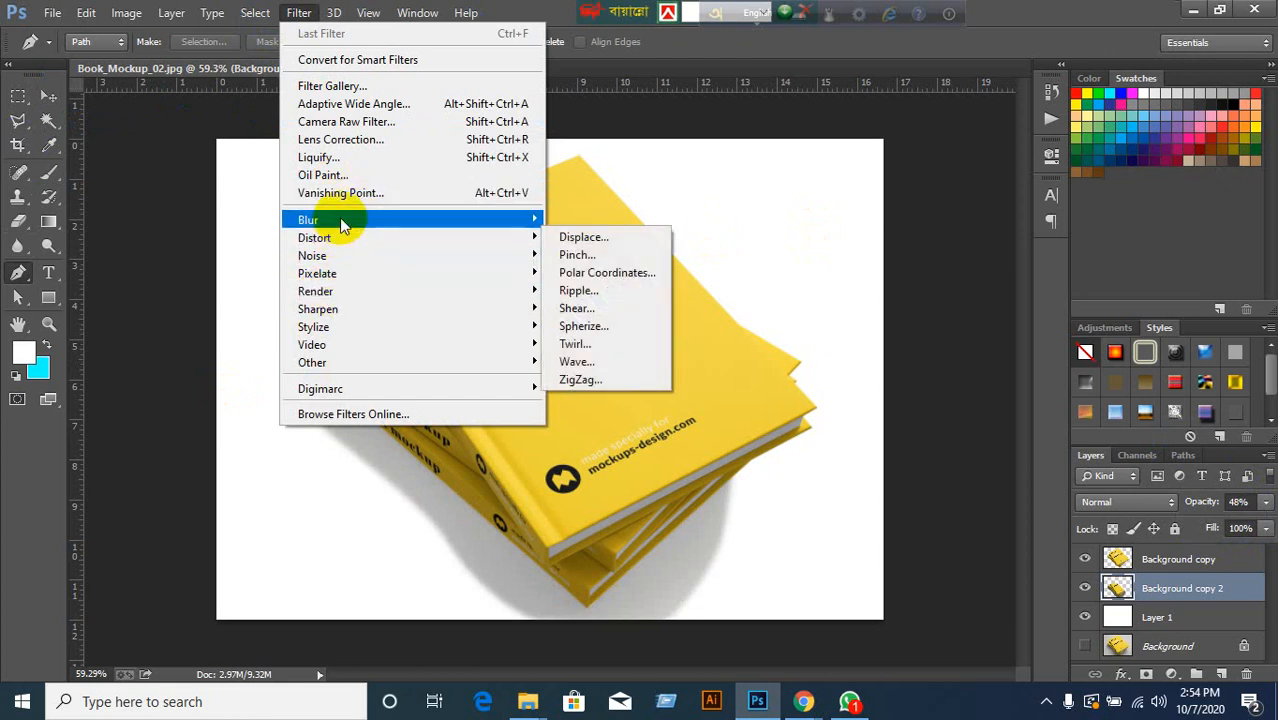
{"action": "mouse_move", "coordinate": [337, 218]}
{"action": "left_click", "coordinate": [596, 352]}
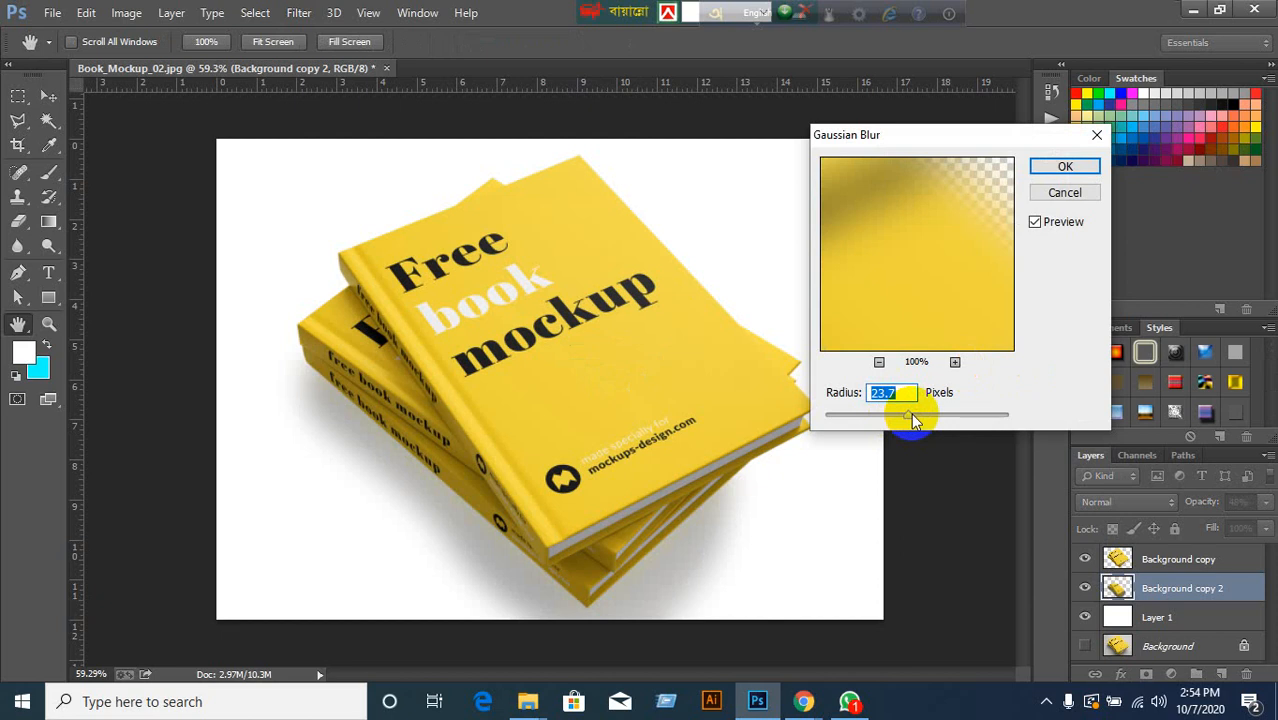
{"action": "left_click_drag", "start_coordinate": [910, 414], "coordinate": [873, 417]}
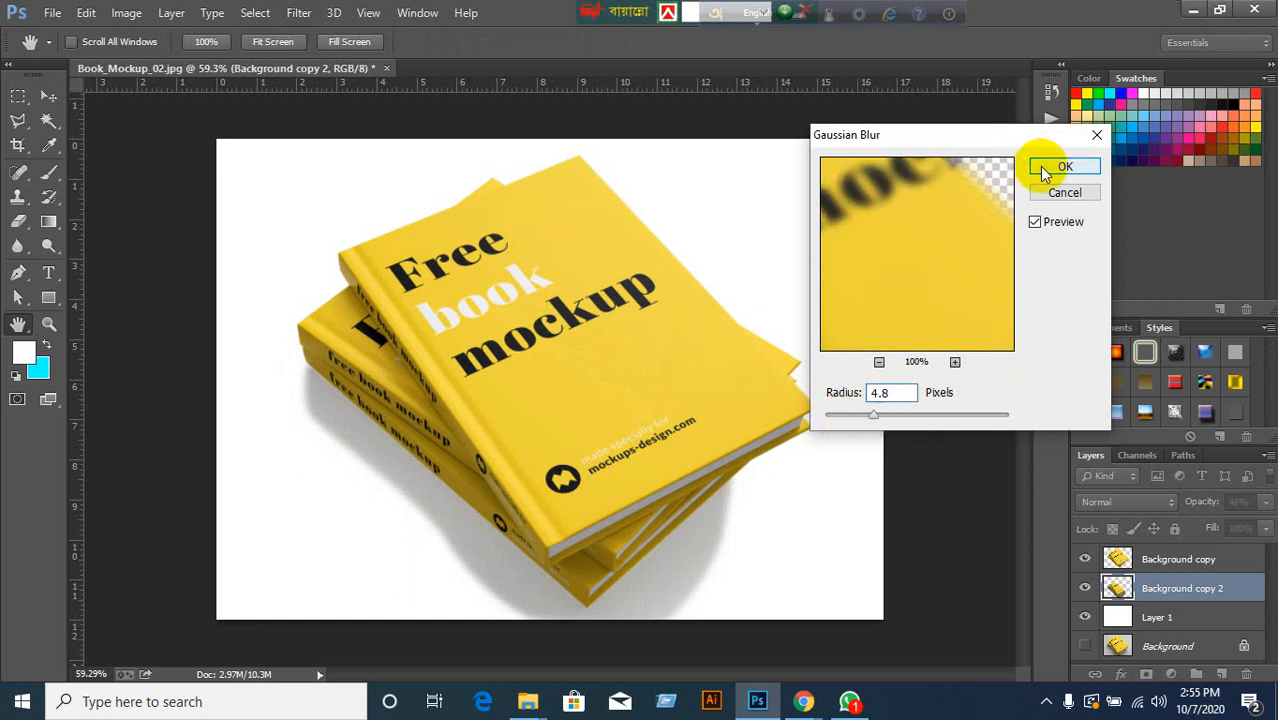
{"action": "left_click", "coordinate": [1063, 166]}
{"action": "key", "text": "p"}
{"action": "left_click", "coordinate": [36, 96]}
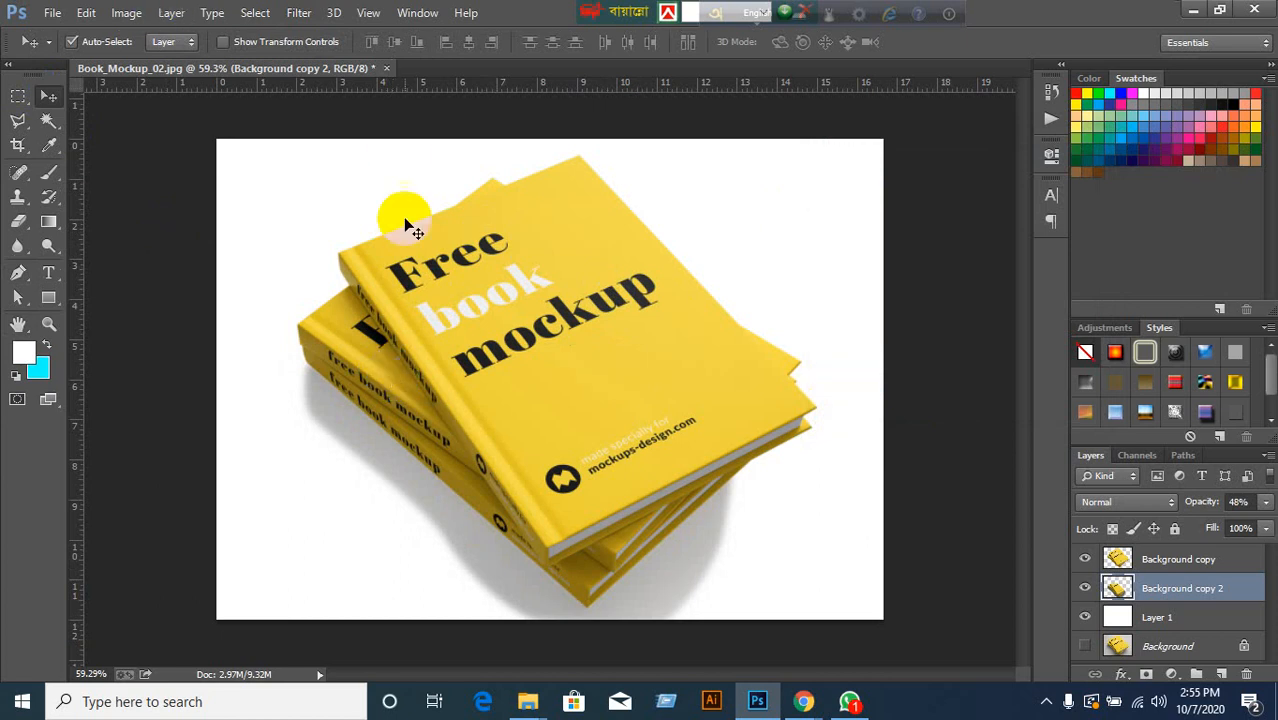
{"action": "left_click", "coordinate": [1084, 616]}
{"action": "left_click", "coordinate": [1084, 616]}
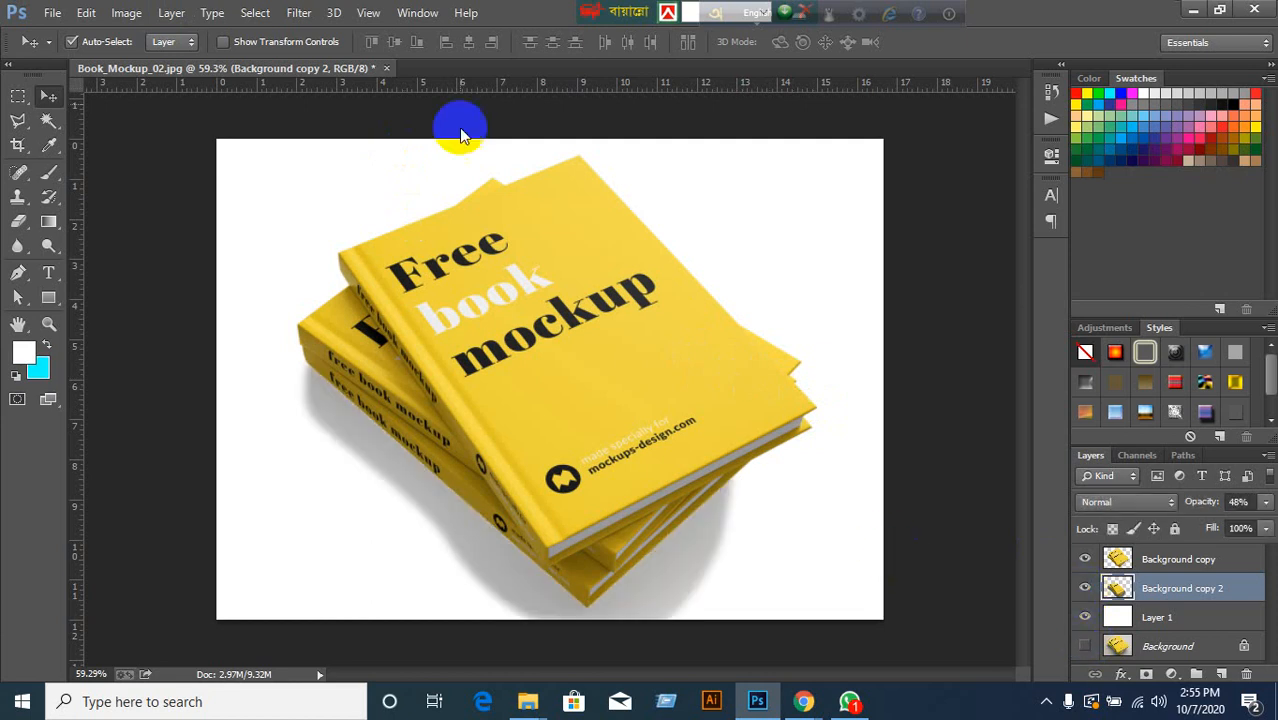
Soften the shadow on Background copy 2 further with a Gaussian Blur of 12.7 pixels radius.
{"action": "left_click", "coordinate": [292, 22]}
{"action": "mouse_move", "coordinate": [340, 222]}
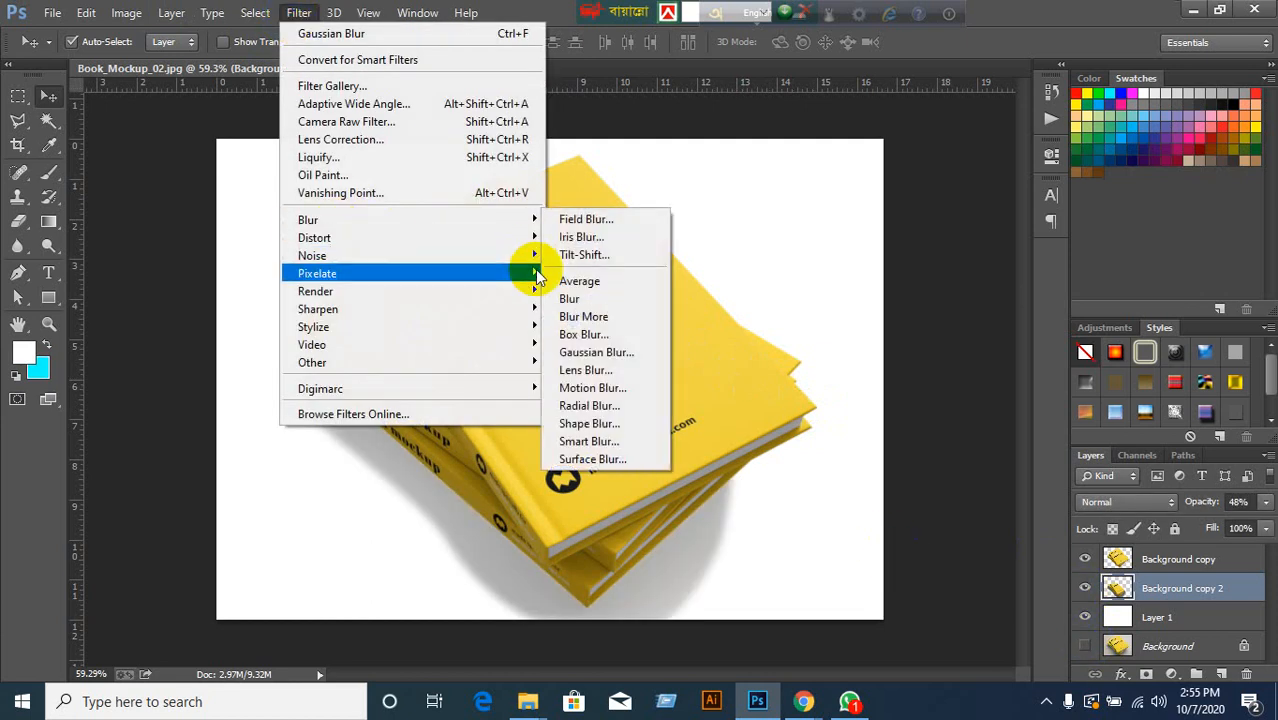
{"action": "left_click", "coordinate": [590, 352]}
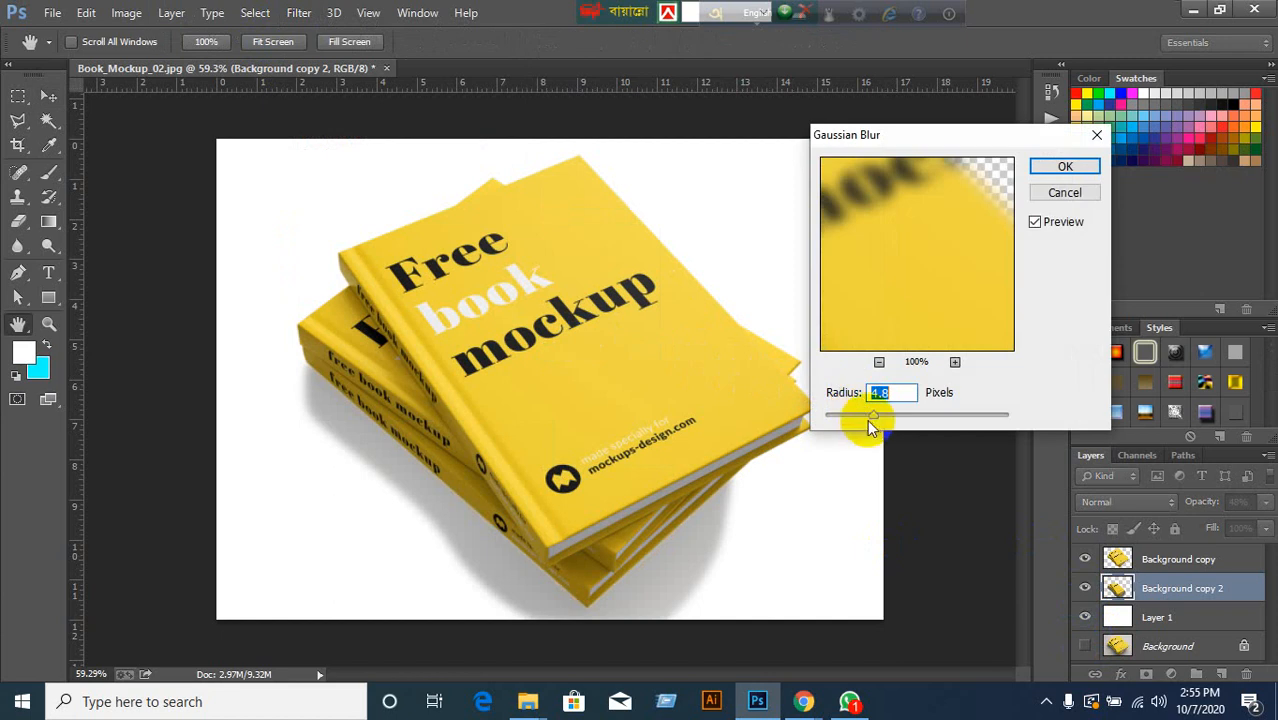
{"action": "left_click_drag", "start_coordinate": [871, 416], "coordinate": [902, 421]}
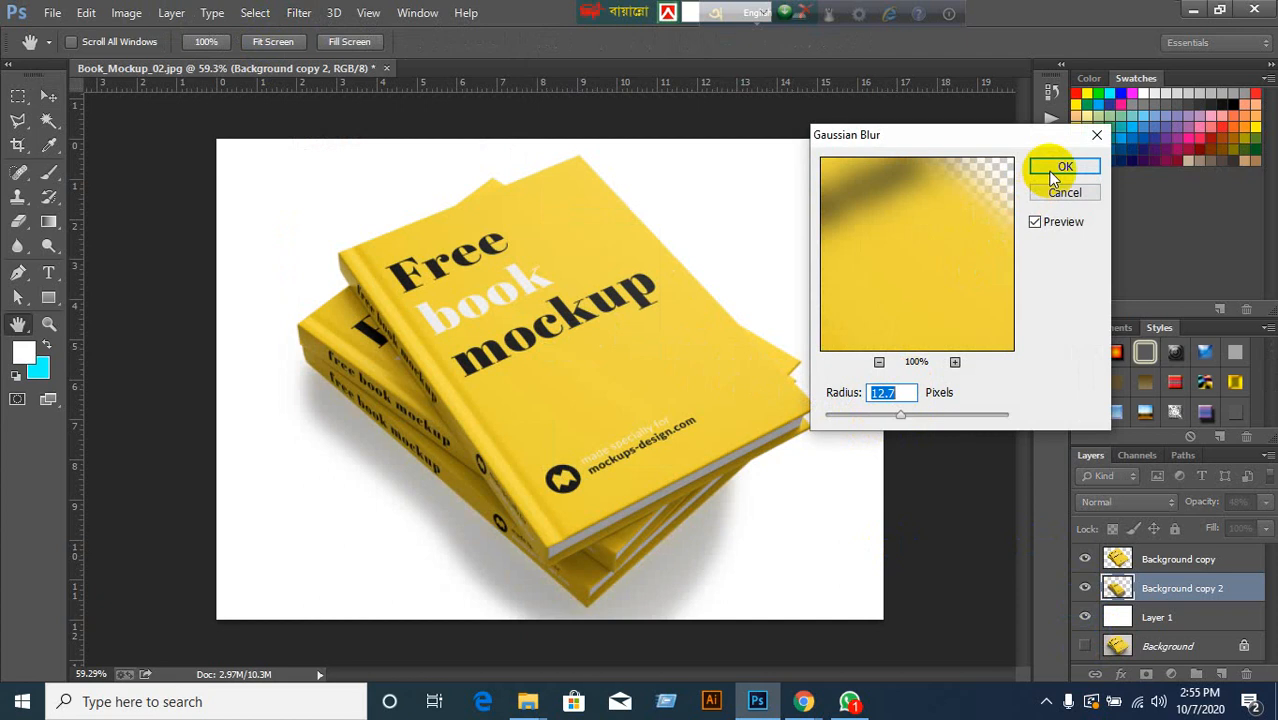
{"action": "key", "text": "Return"}
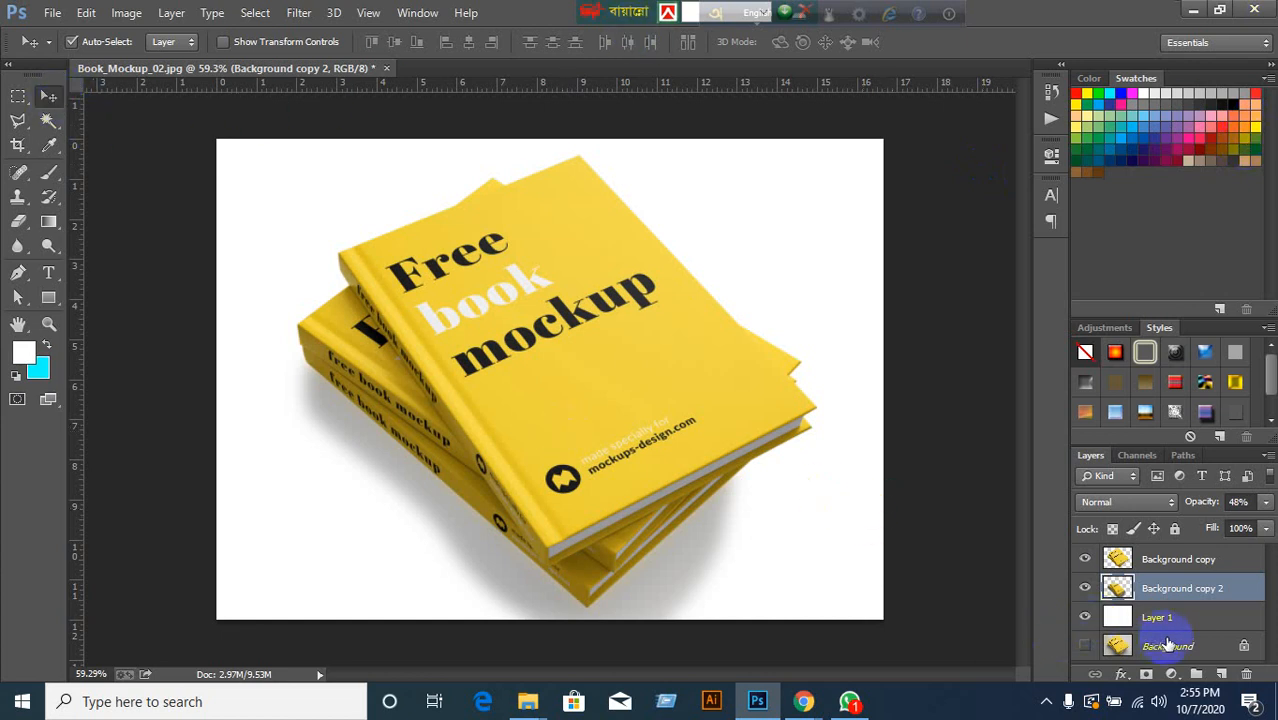
Hide Background copy, Background copy 2 and Layer 1, and show the original Background layer.
{"action": "left_click", "coordinate": [1085, 617]}
{"action": "left_click", "coordinate": [1083, 588]}
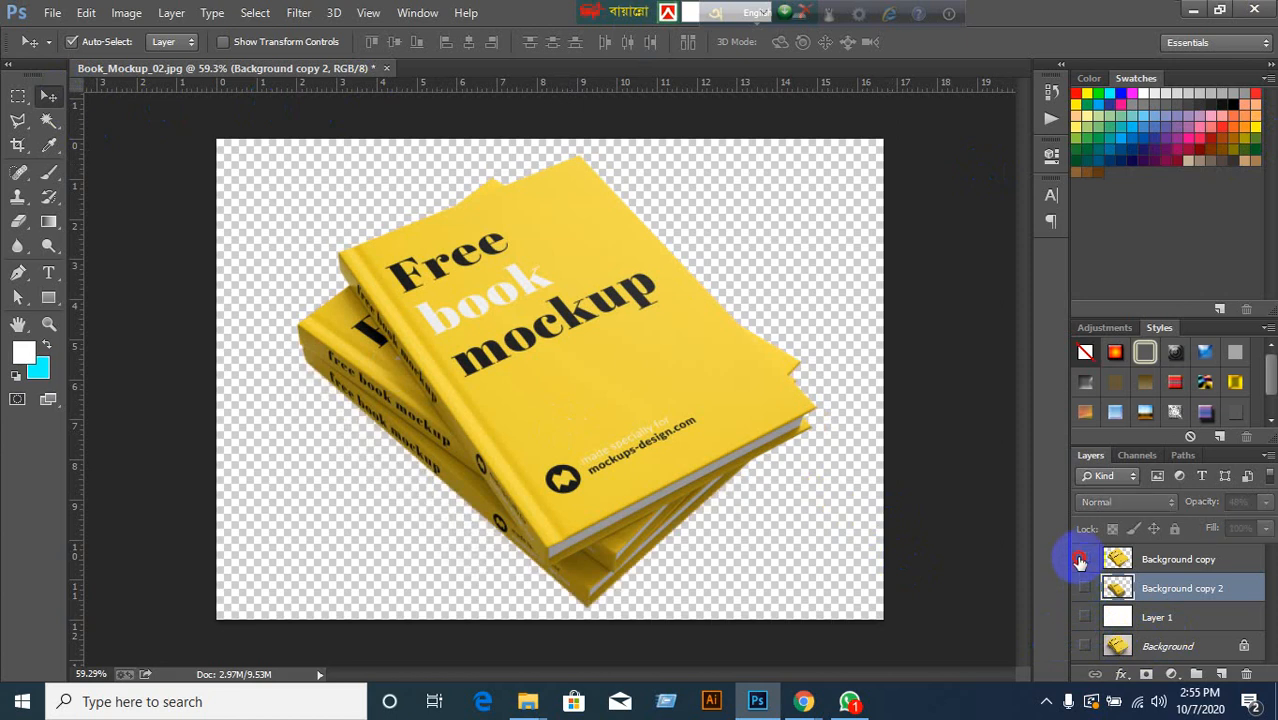
{"action": "left_click", "coordinate": [1085, 559]}
{"action": "left_click", "coordinate": [1085, 646]}
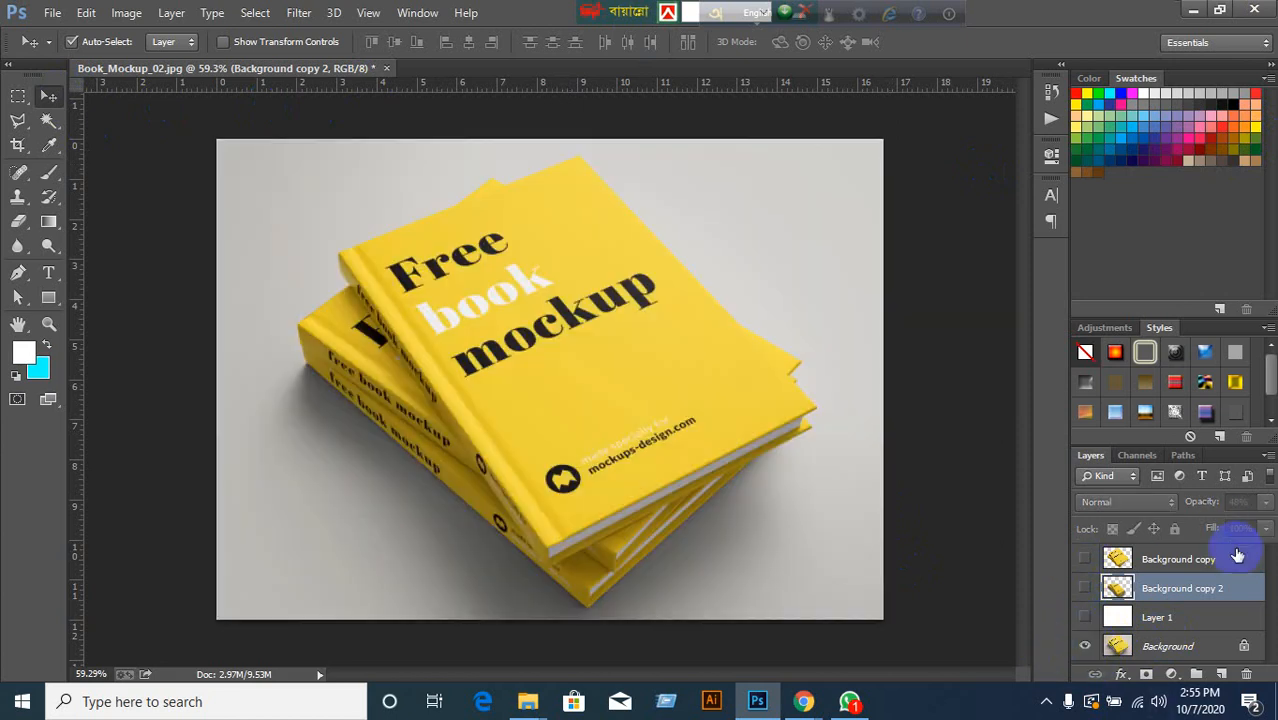
Display the Work Path over the original photo and examine how it outlines the shadow.
{"action": "left_click", "coordinate": [1186, 456]}
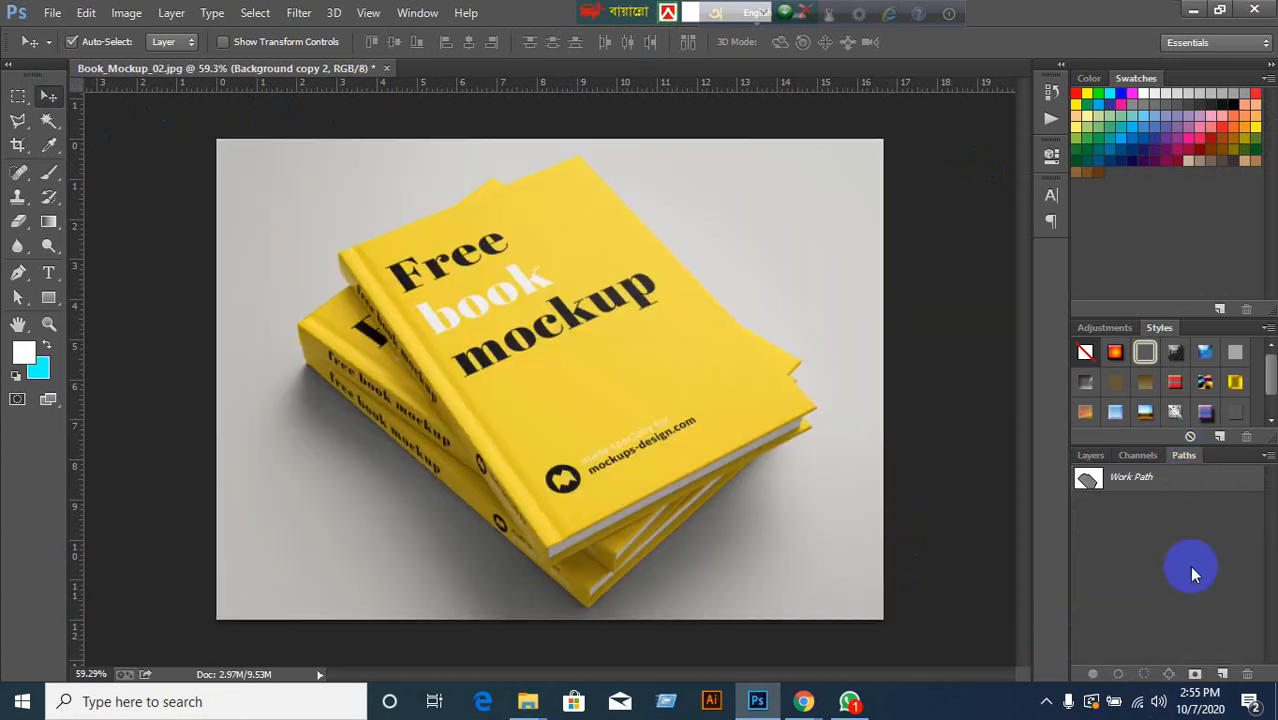
{"action": "left_click", "coordinate": [1093, 482]}
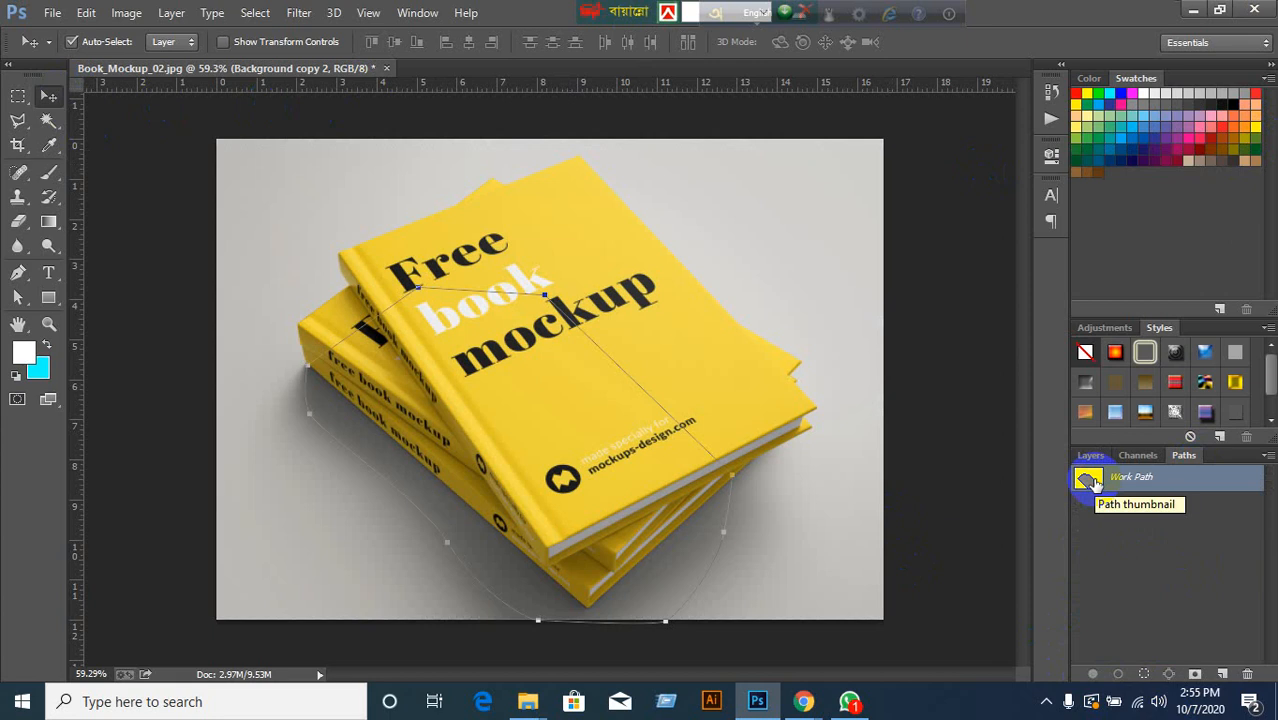
{"action": "left_click", "coordinate": [17, 297]}
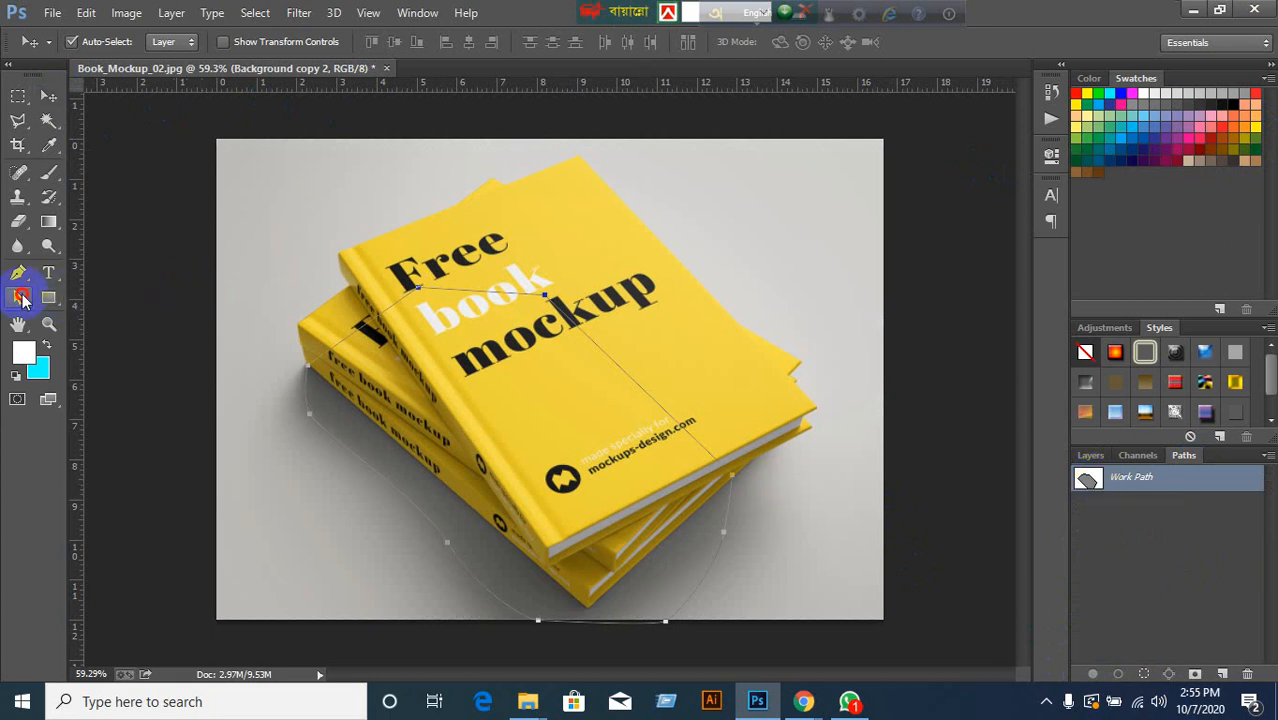
{"action": "left_click_drag", "start_coordinate": [260, 225], "coordinate": [378, 262]}
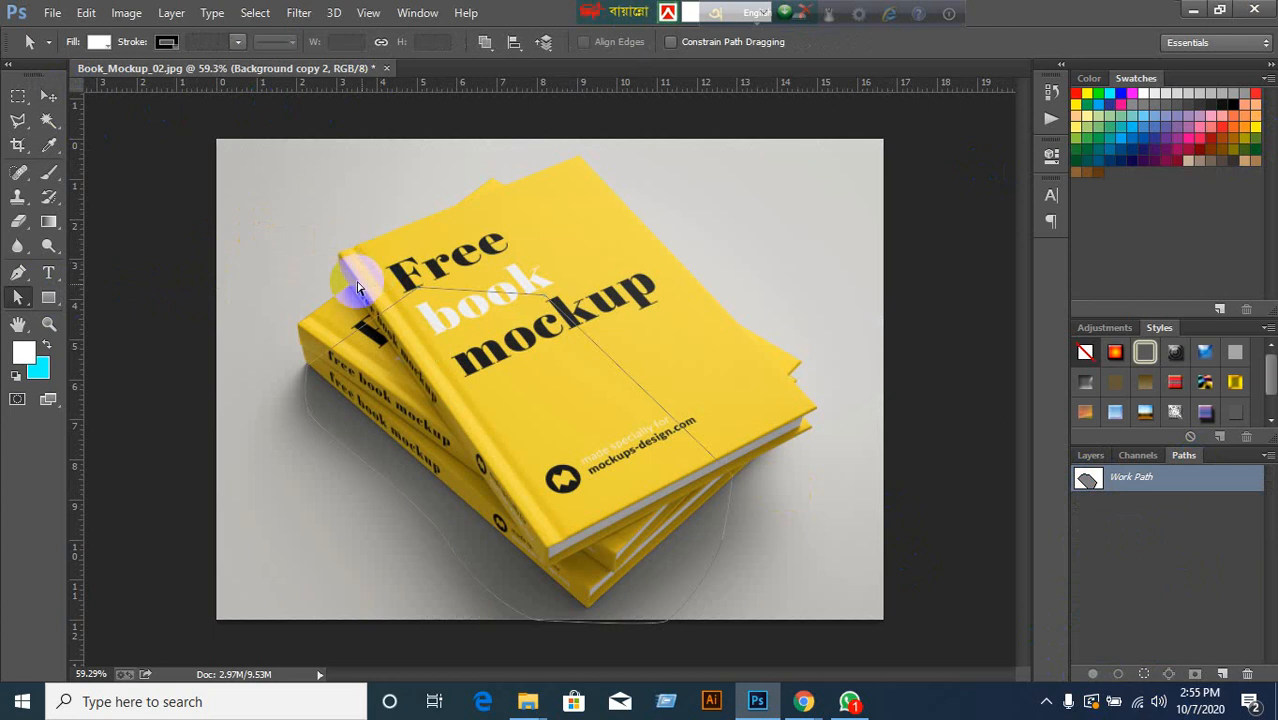
{"action": "left_click", "coordinate": [1090, 481]}
{"action": "left_click", "coordinate": [1091, 460]}
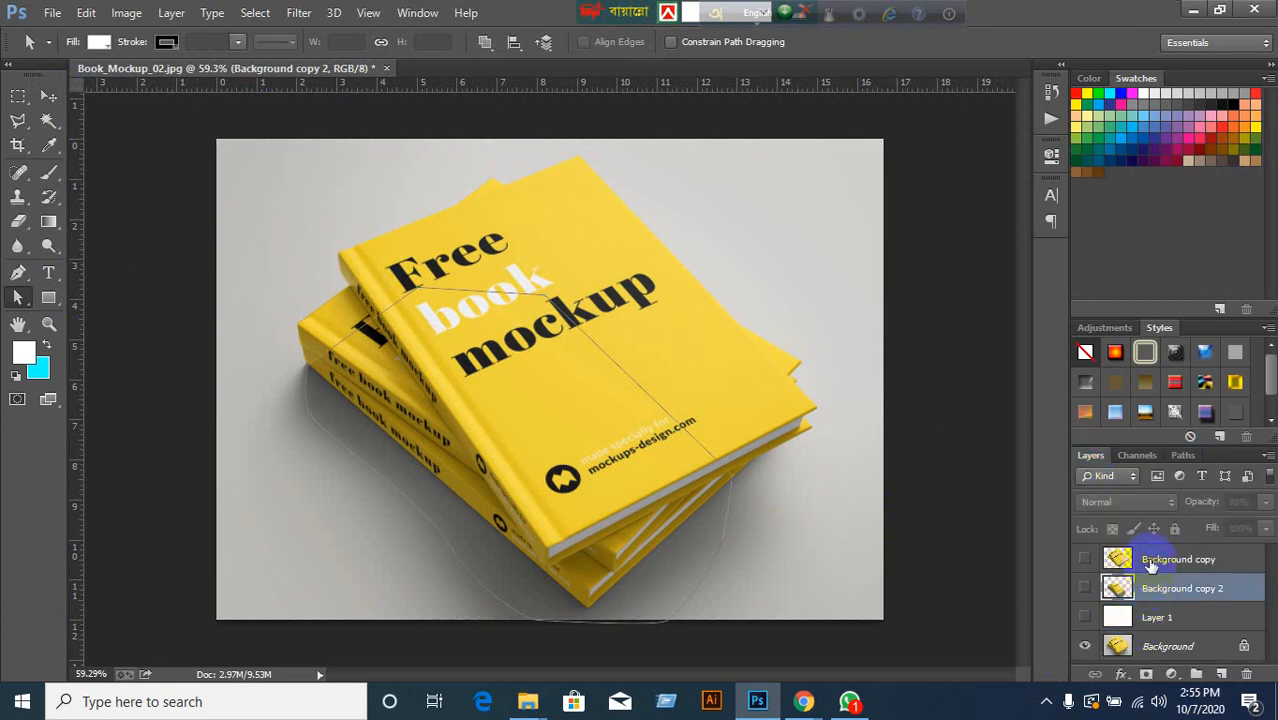
Compare the layers by toggling their visibility, leaving only Background copy and the white Layer 1 shown.
{"action": "left_click", "coordinate": [1152, 563]}
{"action": "left_click", "coordinate": [1085, 559]}
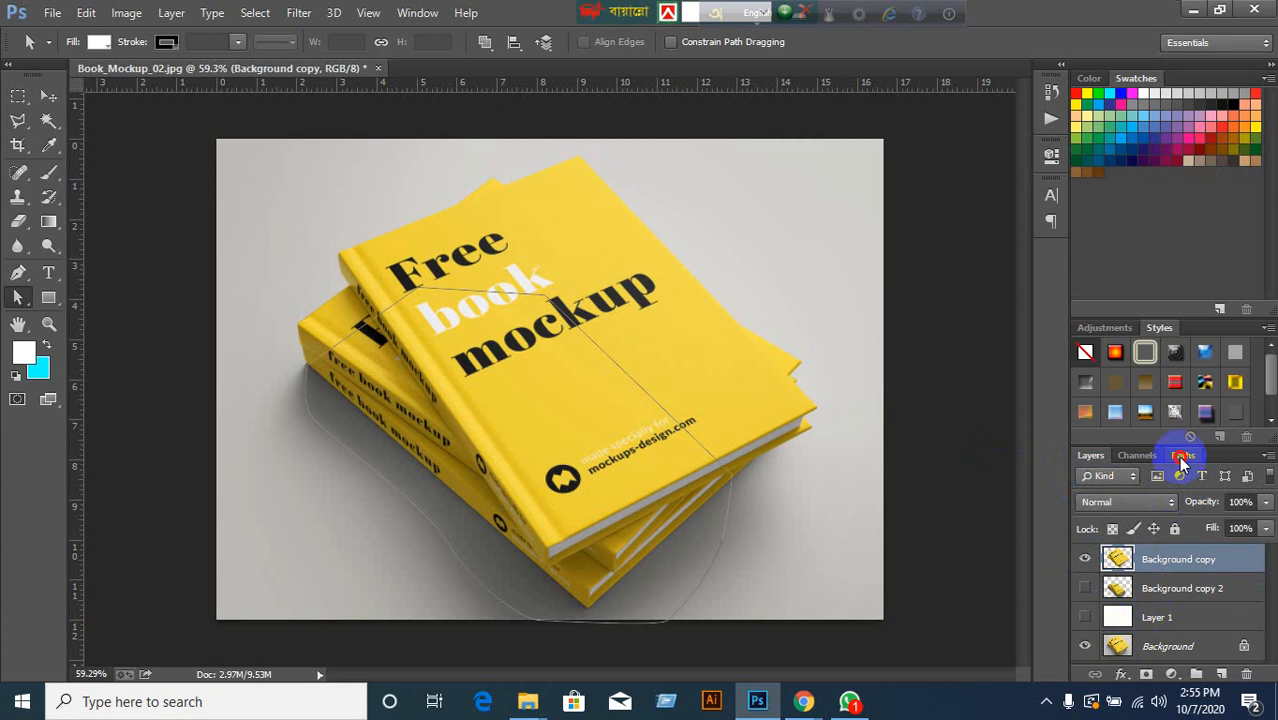
{"action": "left_click", "coordinate": [1181, 458]}
{"action": "left_click", "coordinate": [1090, 456]}
{"action": "left_click", "coordinate": [1085, 646]}
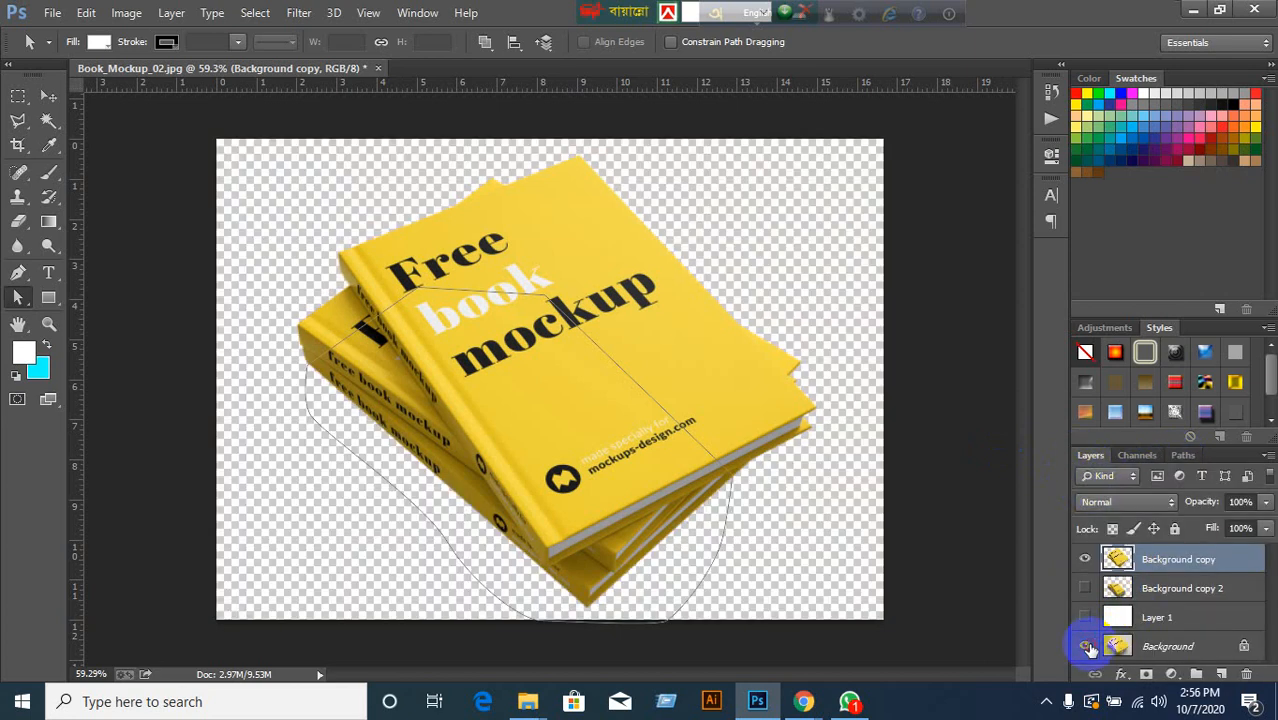
{"action": "left_click", "coordinate": [1085, 646]}
{"action": "left_click", "coordinate": [1085, 617]}
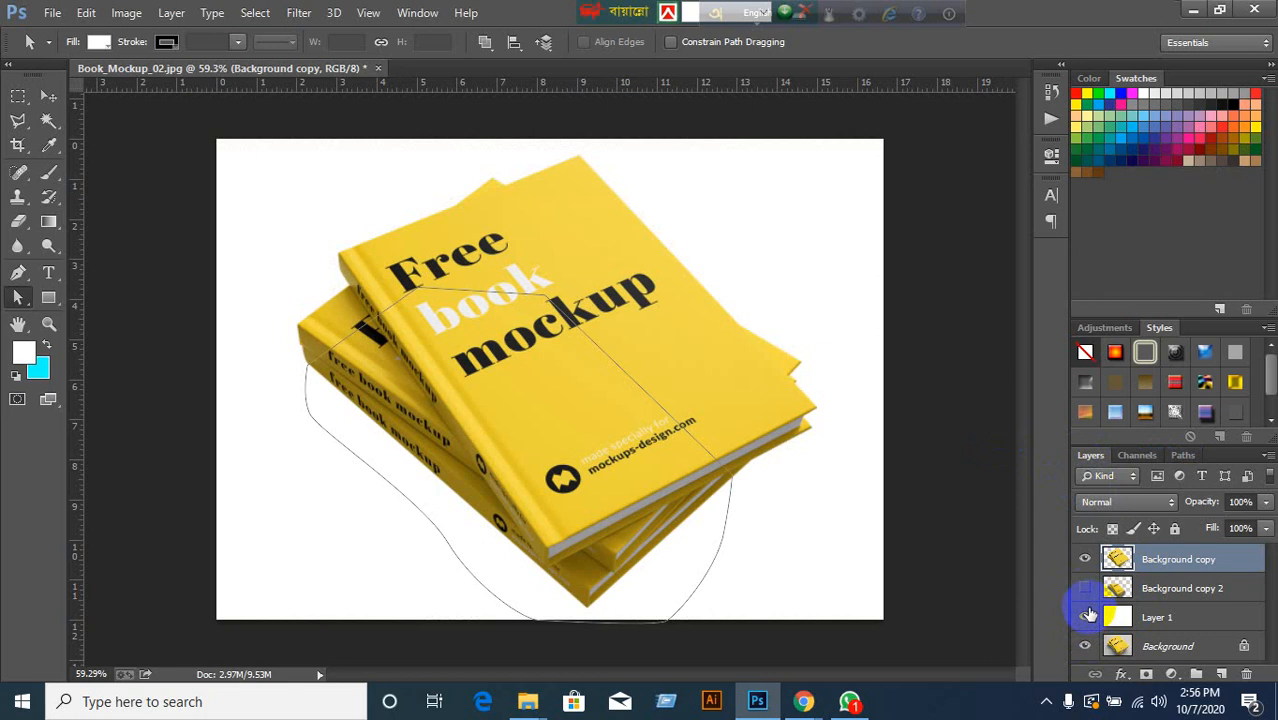
{"action": "left_click", "coordinate": [1086, 617]}
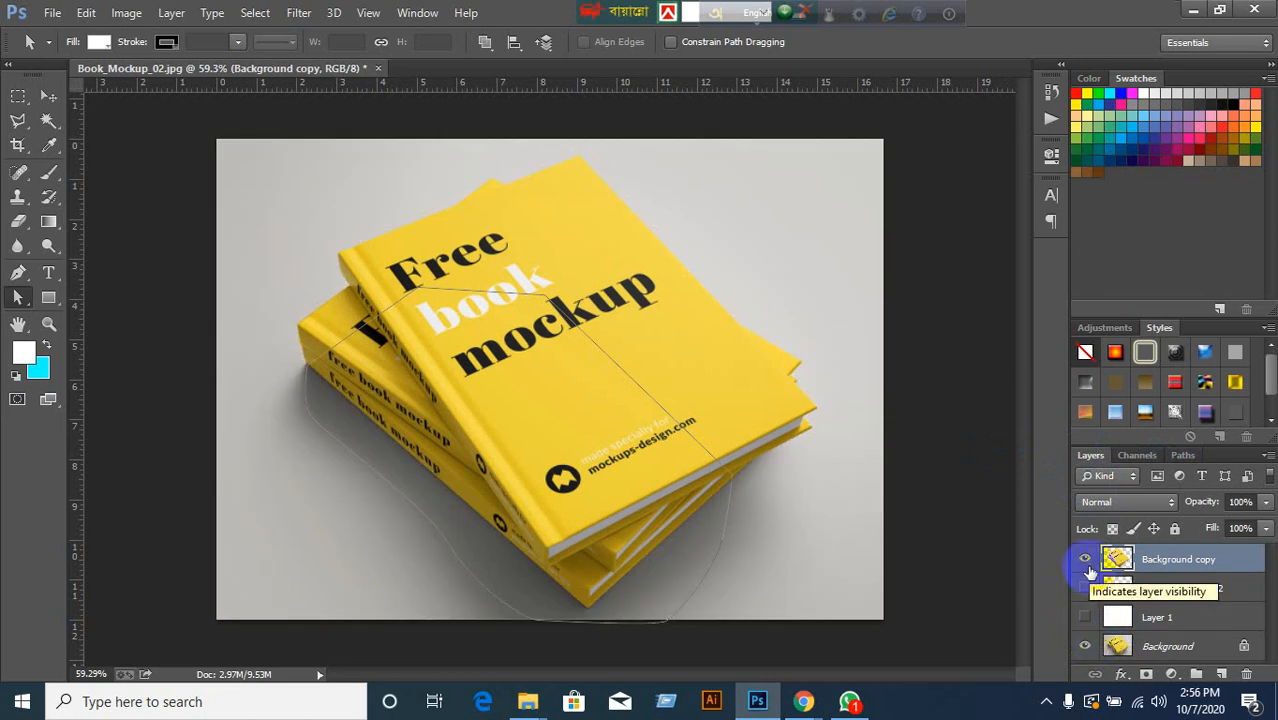
{"action": "left_click", "coordinate": [1086, 565]}
{"action": "left_click", "coordinate": [1086, 565]}
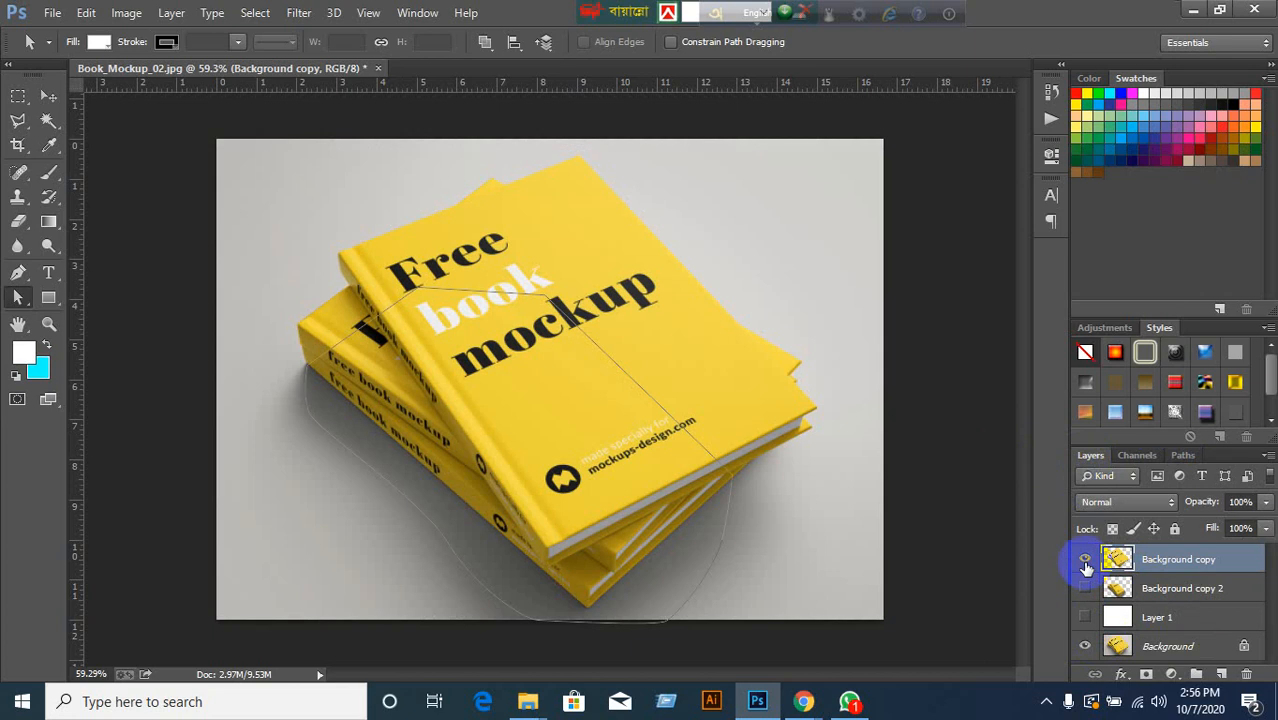
{"action": "left_click", "coordinate": [1084, 648]}
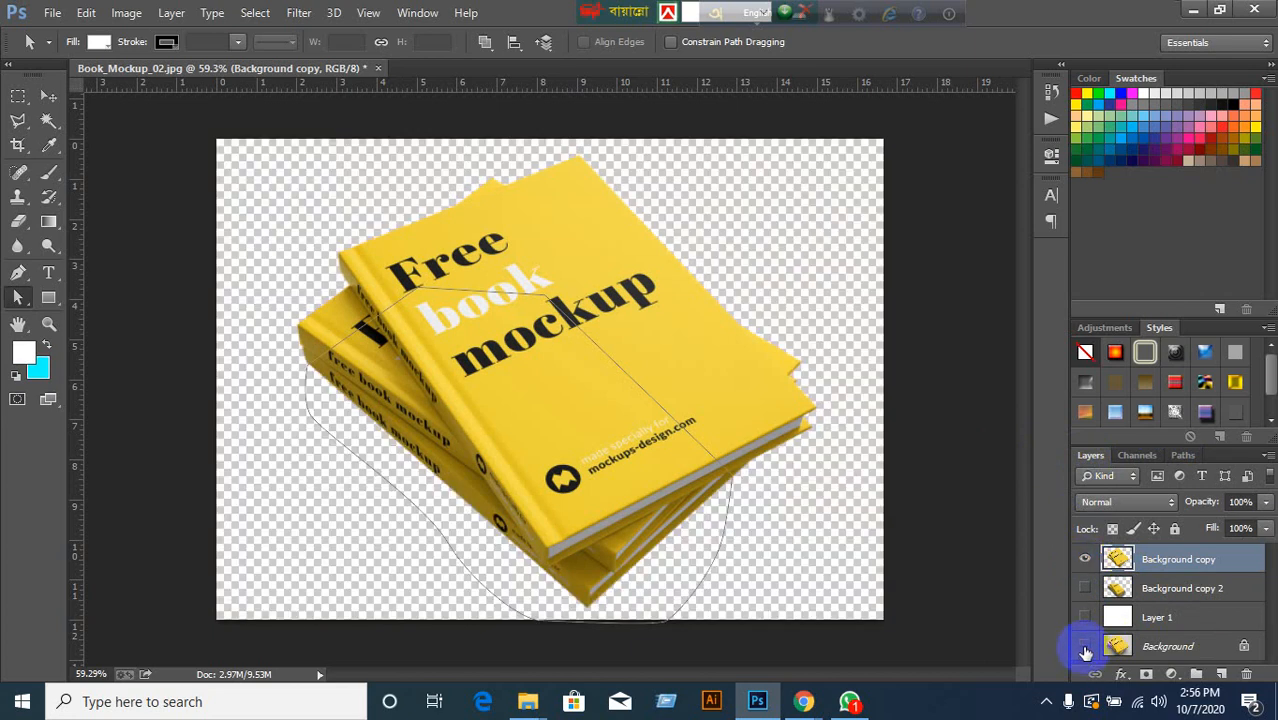
{"action": "left_click", "coordinate": [1084, 620]}
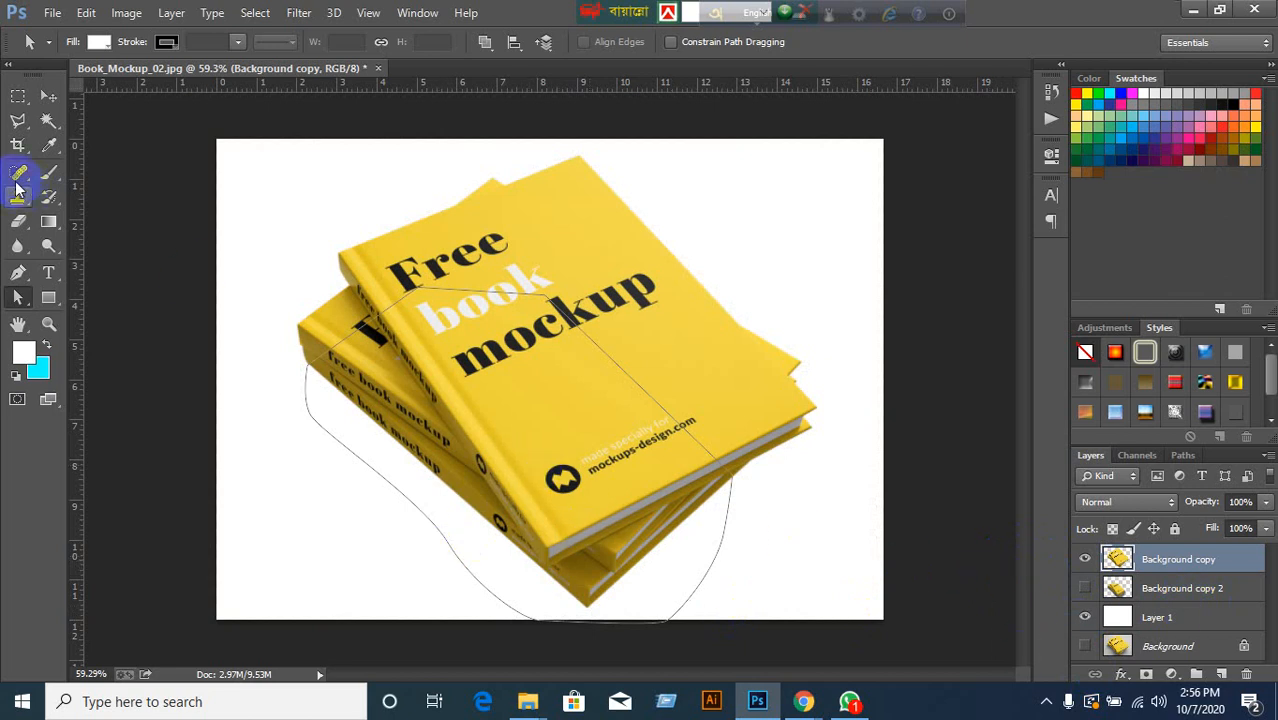
Deselect the Work Path to hide its outline on the canvas.
{"action": "left_click", "coordinate": [48, 96]}
{"action": "left_click", "coordinate": [218, 338]}
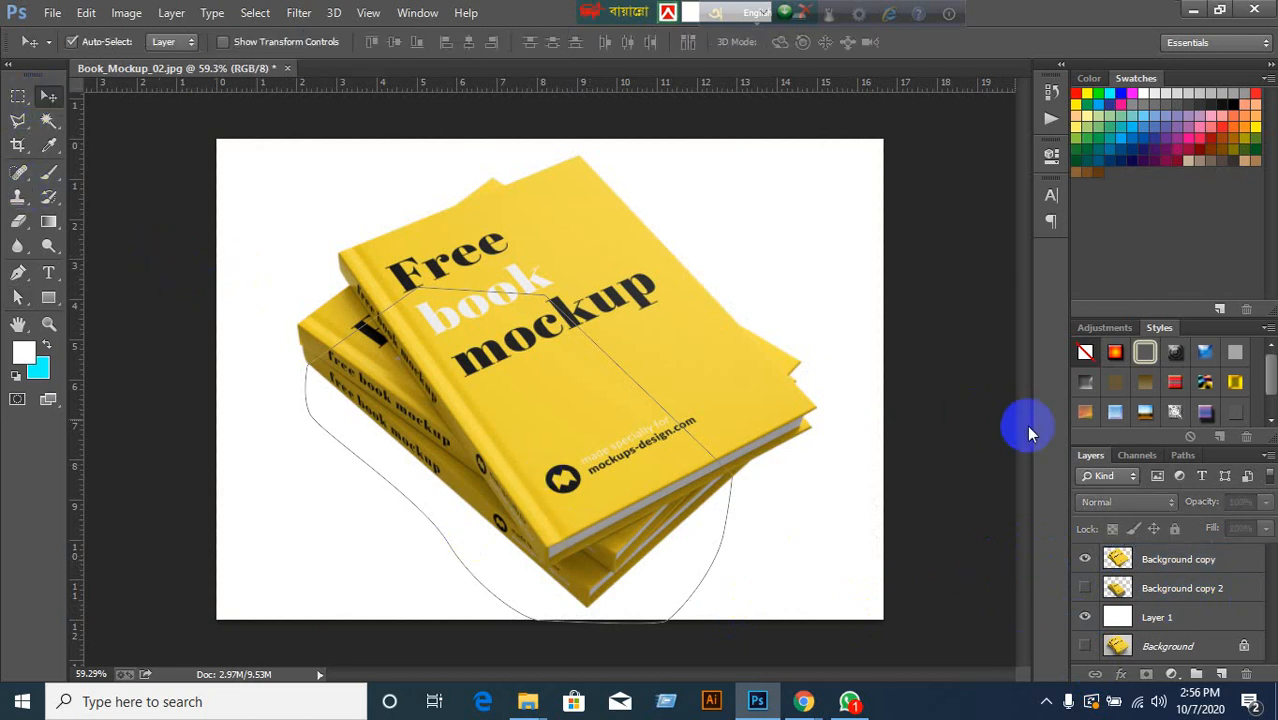
{"action": "left_click", "coordinate": [1182, 457]}
{"action": "left_click", "coordinate": [1145, 549]}
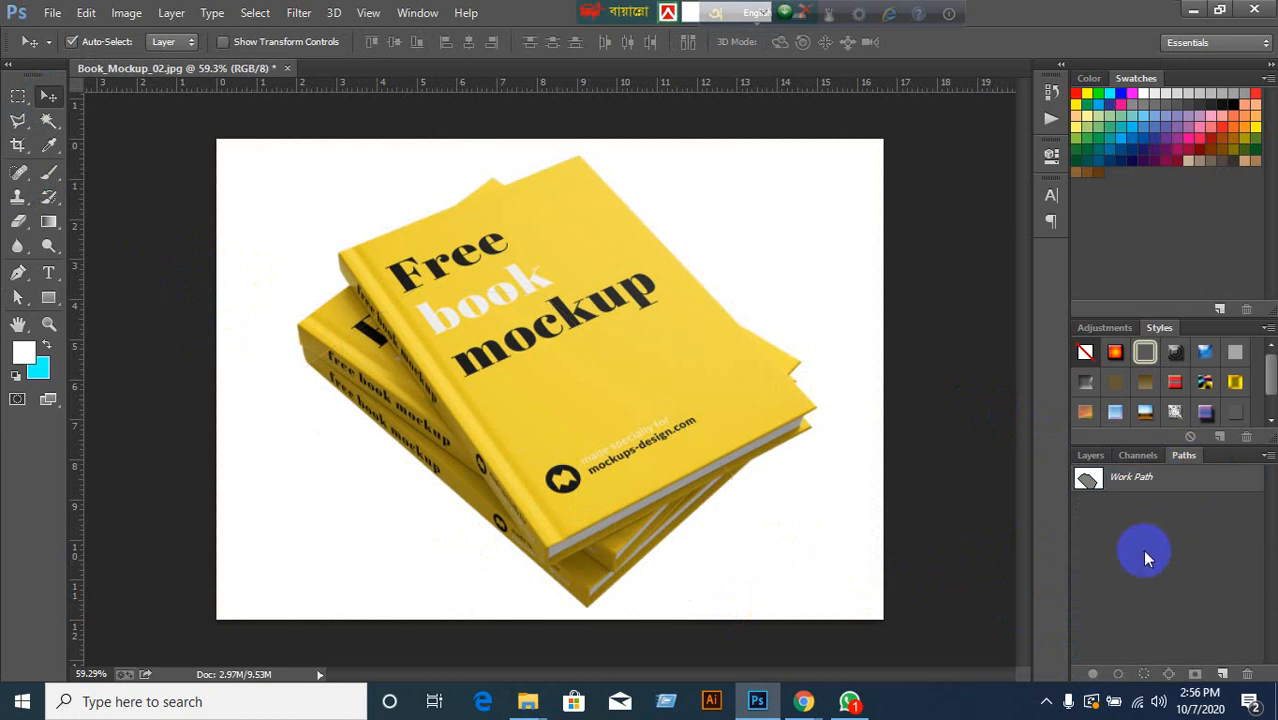
{"action": "left_click", "coordinate": [1091, 456]}
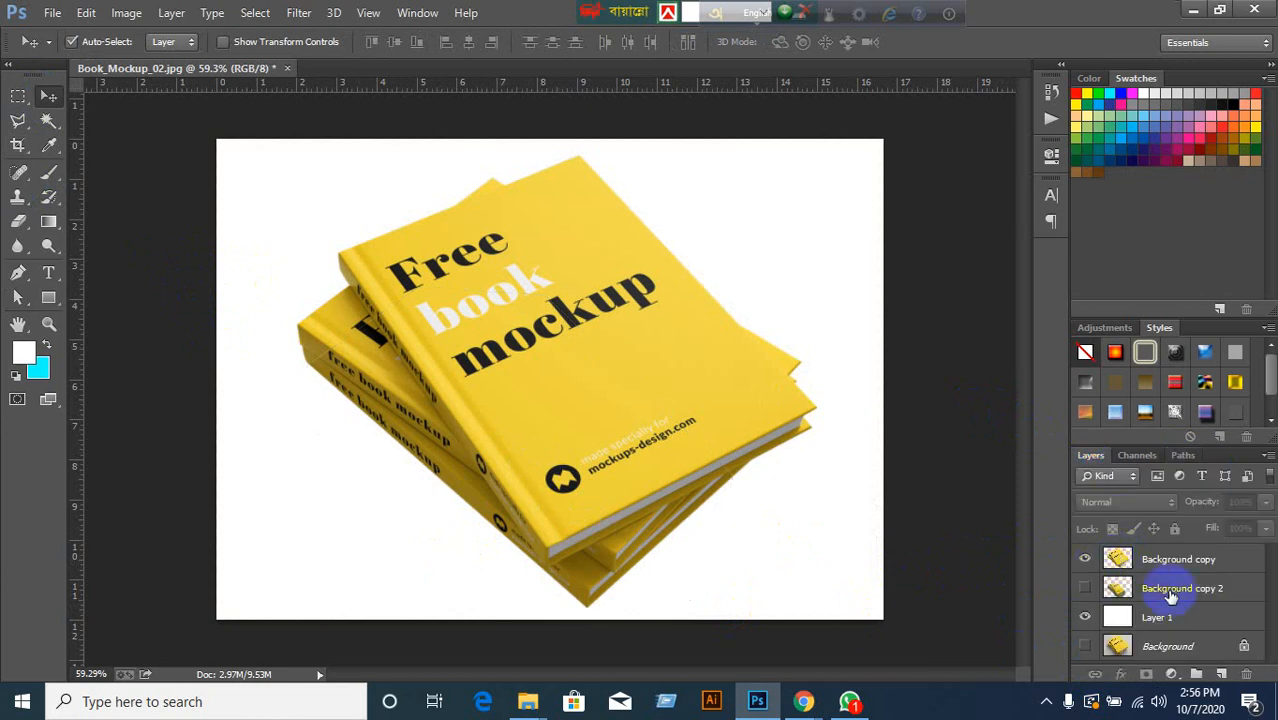
Select Background copy, check it by toggling its visibility, and enable a Drop Shadow layer style on it.
{"action": "left_click", "coordinate": [1208, 565]}
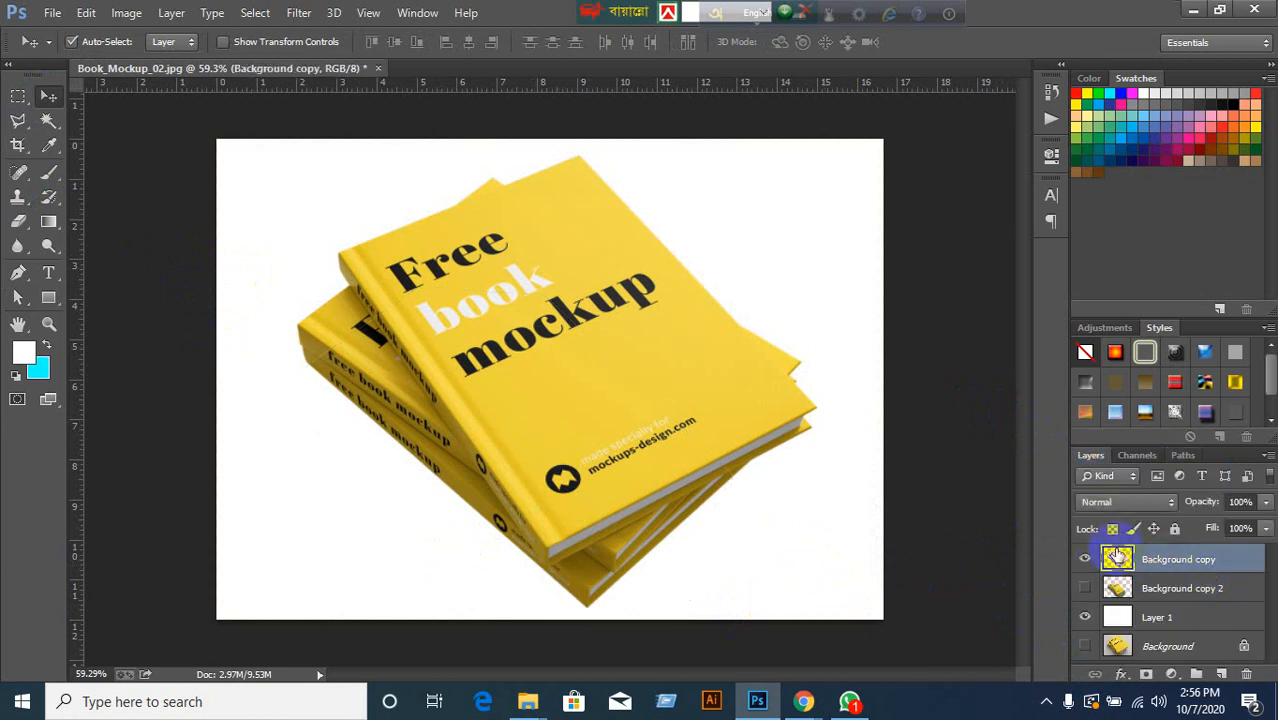
{"action": "left_click", "coordinate": [1084, 560]}
{"action": "left_click", "coordinate": [1083, 561]}
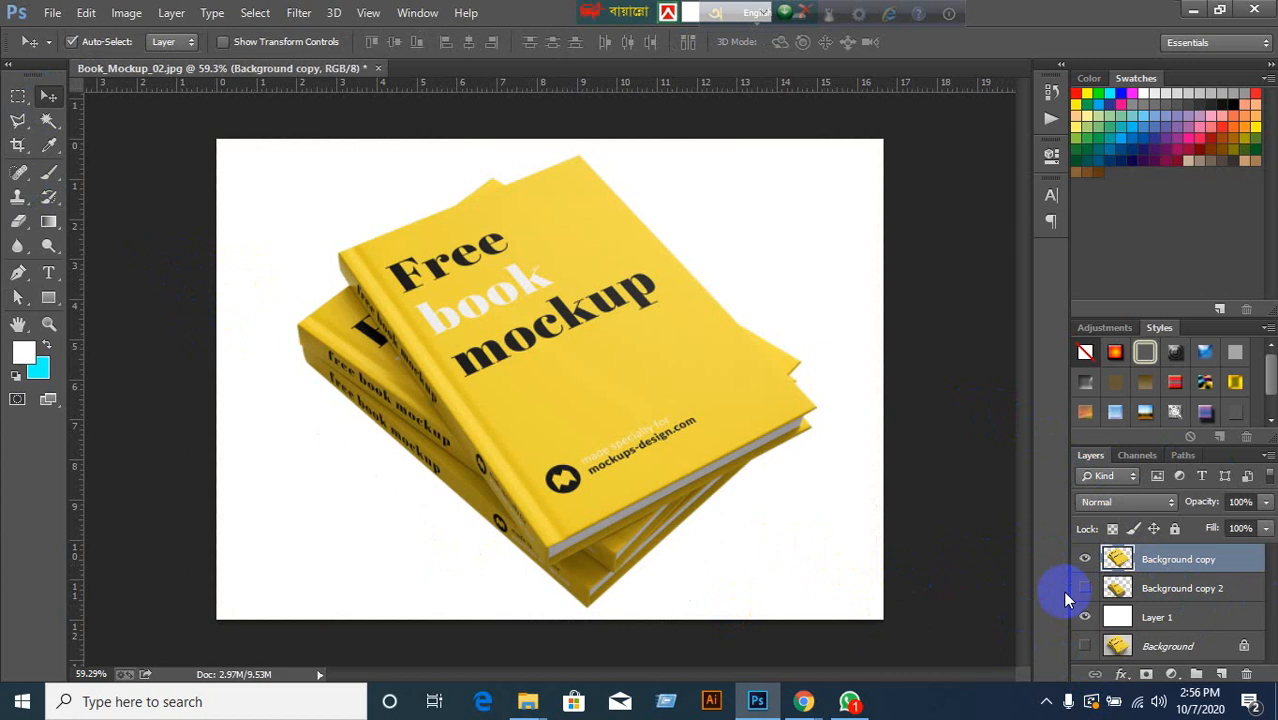
{"action": "double_click", "coordinate": [1220, 562]}
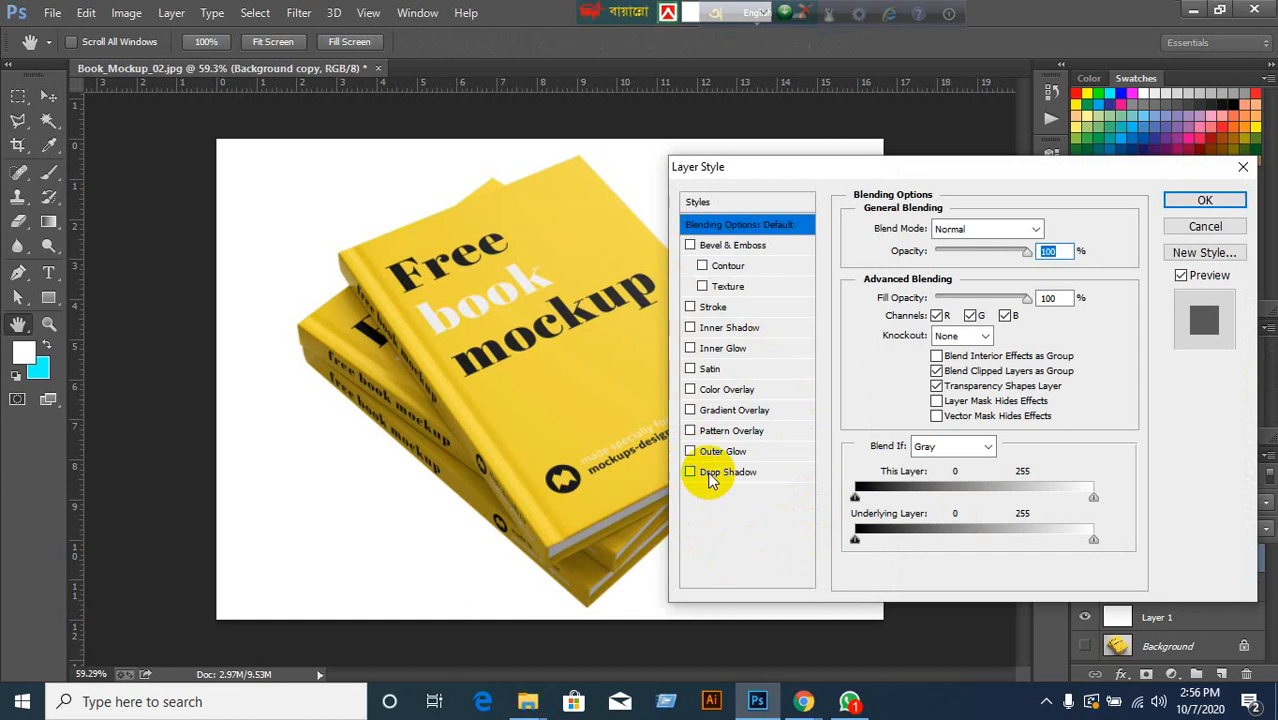
{"action": "left_click", "coordinate": [722, 472]}
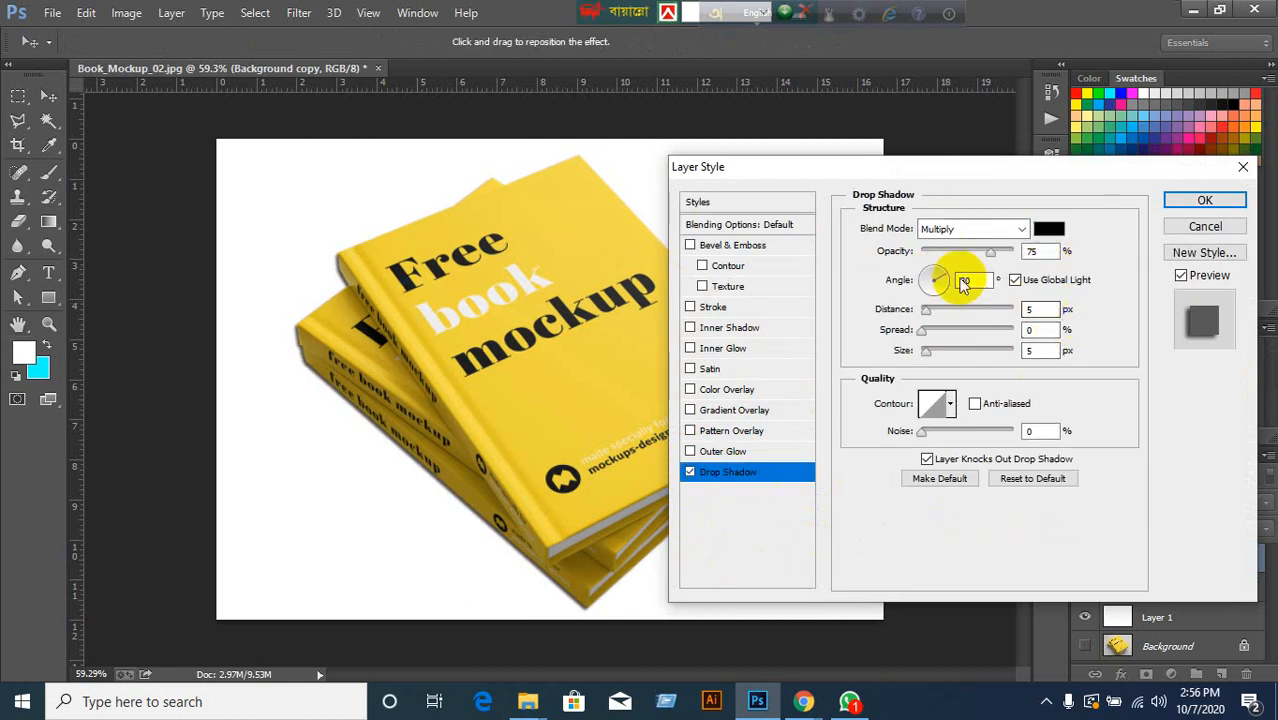
Set the drop shadow's angle to 90° and its distance to 57 px.
{"action": "left_click", "coordinate": [938, 282]}
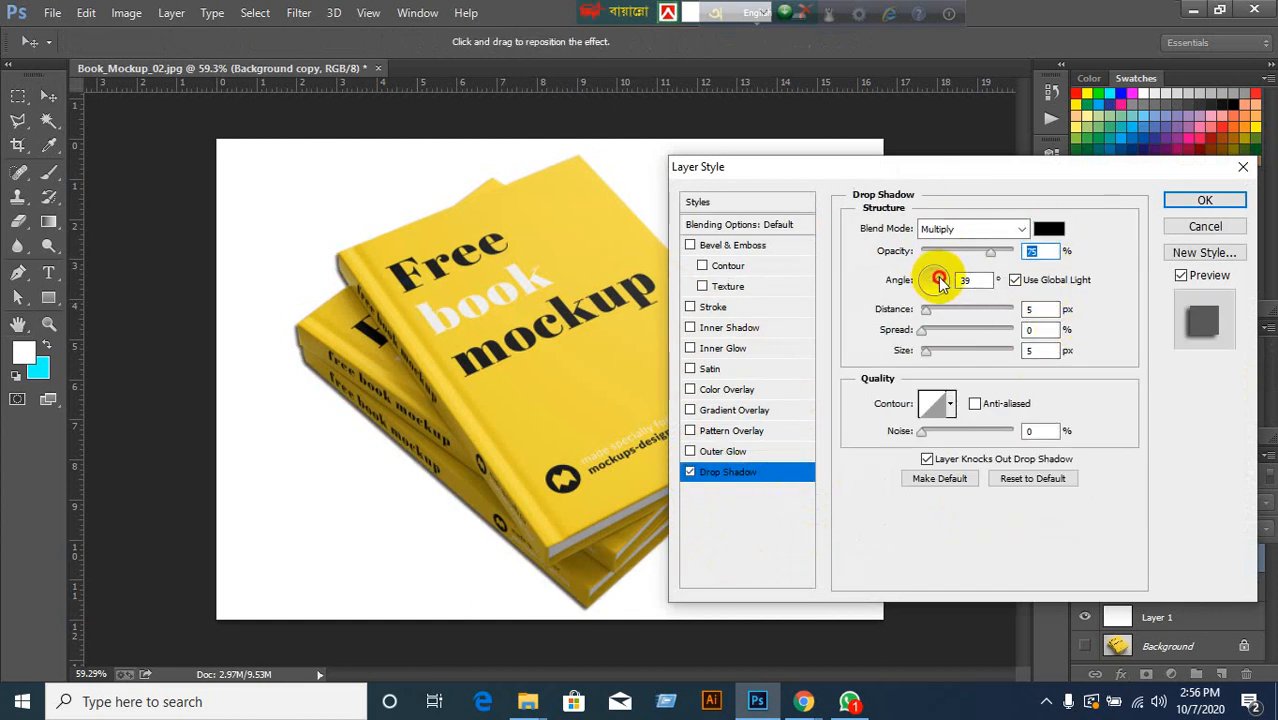
{"action": "mouse_move", "coordinate": [940, 289]}
{"action": "left_mouse_down"}
{"action": "mouse_move", "coordinate": [936, 278]}
{"action": "mouse_move", "coordinate": [952, 280]}
{"action": "left_mouse_up"}
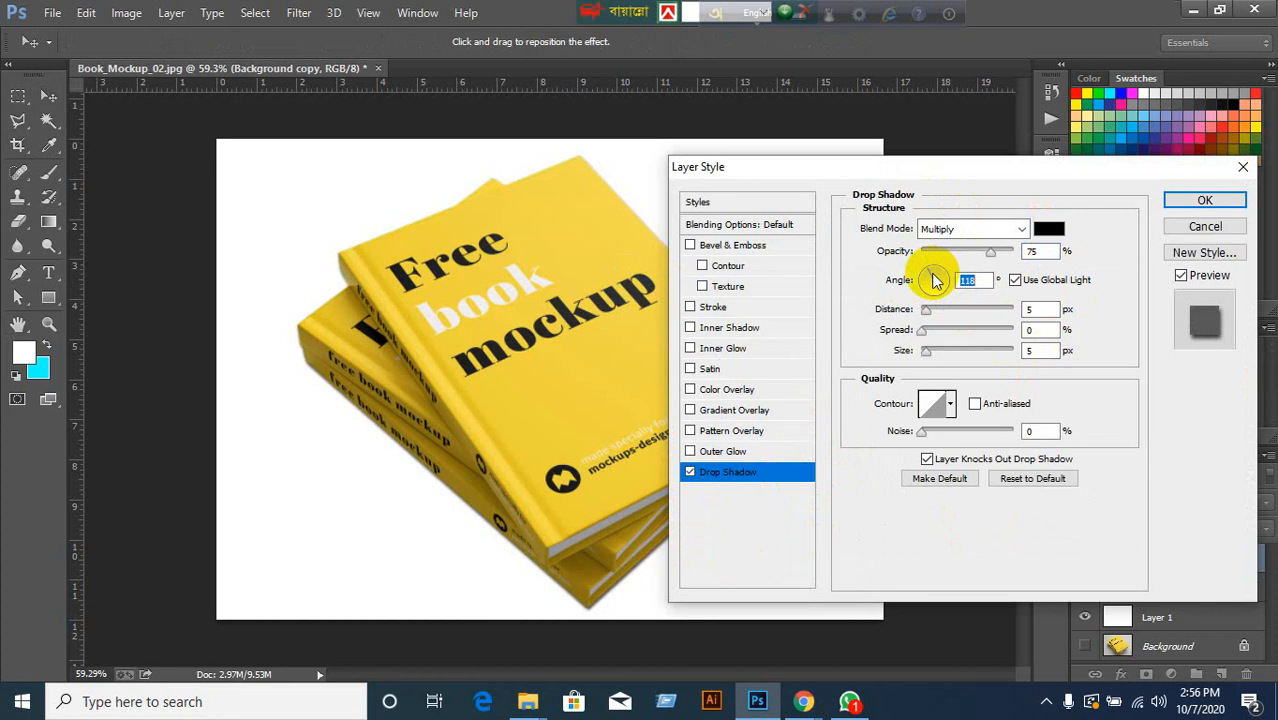
{"action": "left_click_drag", "start_coordinate": [932, 280], "coordinate": [936, 279]}
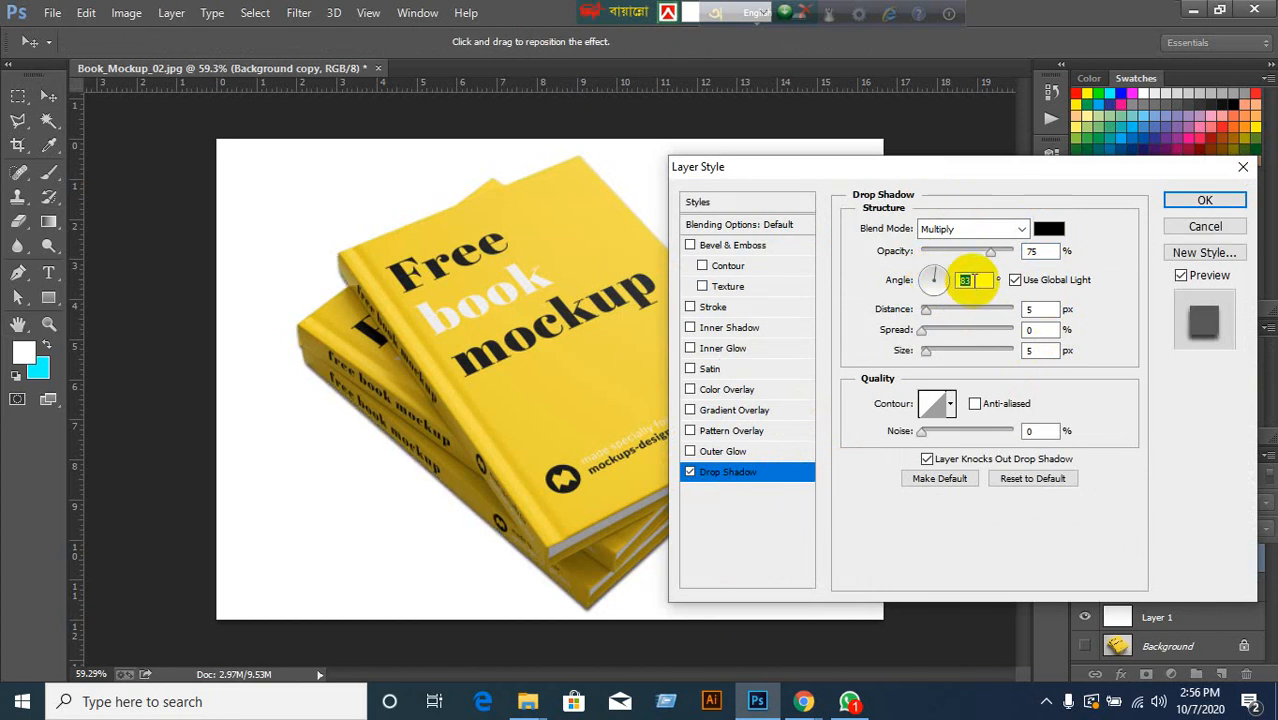
{"action": "type", "text": "90"}
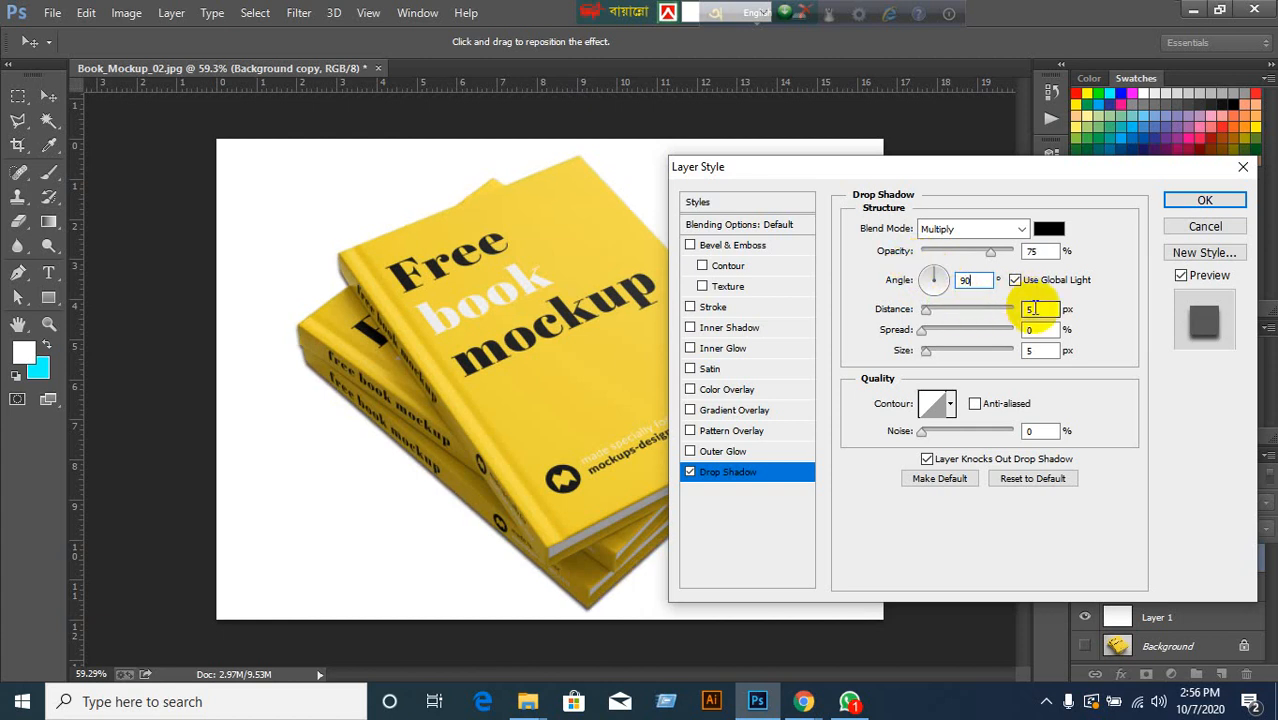
{"action": "scroll", "coordinate": [1035, 308], "scroll_direction": "up", "scroll_amount": 19}
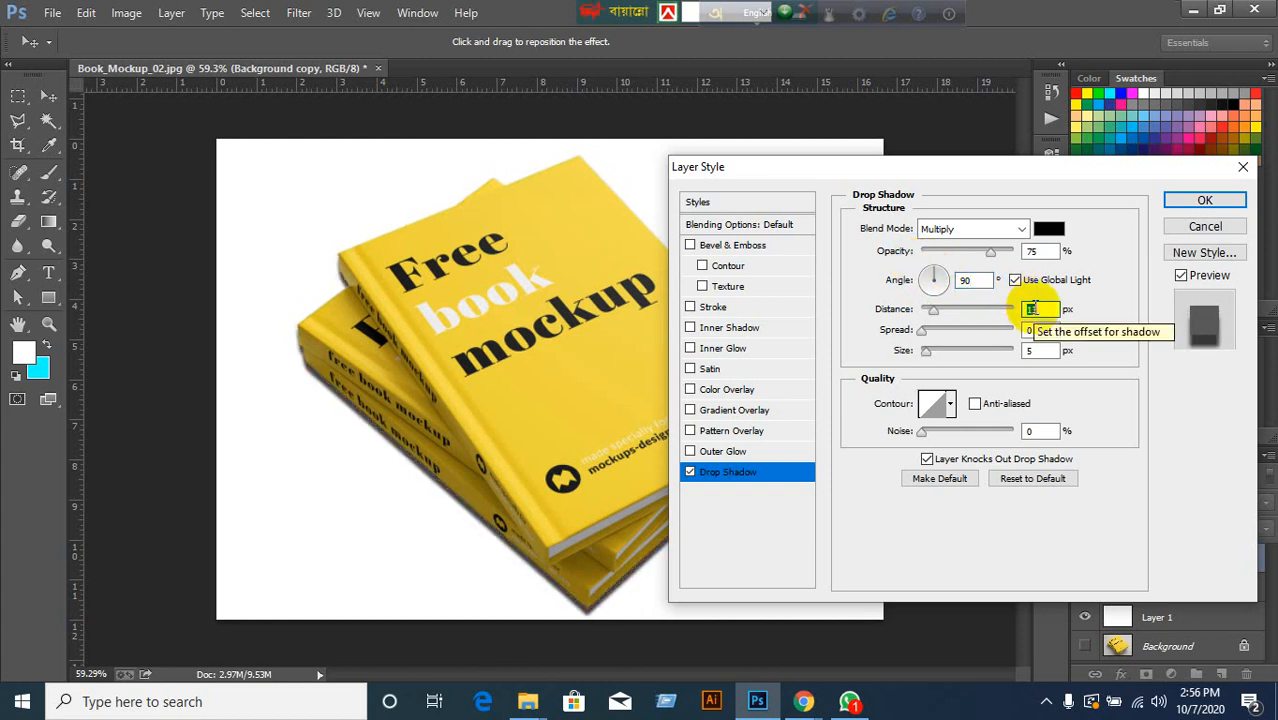
{"action": "scroll", "coordinate": [1035, 308], "scroll_direction": "up", "scroll_amount": 20}
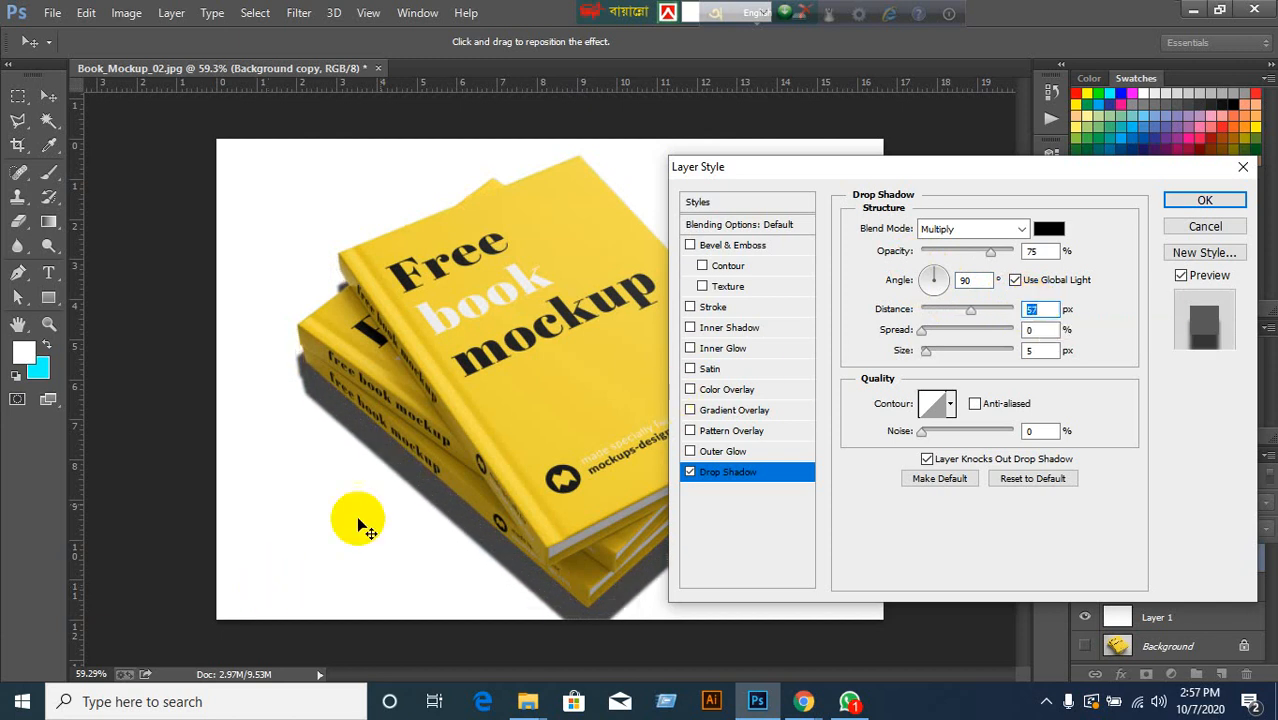
Set the drop shadow's angle to 45°, its distance to 51 px and its size to 43 px.
{"action": "left_click_drag", "start_coordinate": [428, 490], "coordinate": [399, 465]}
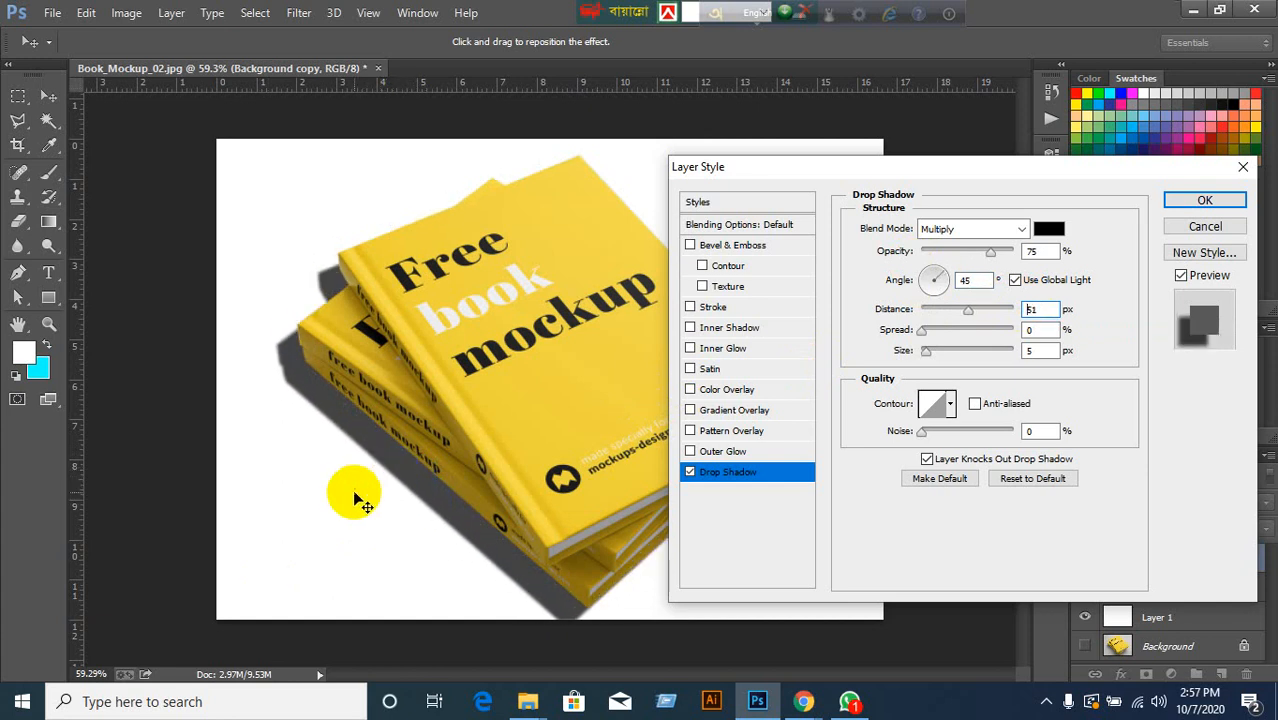
{"action": "left_click", "coordinate": [927, 353]}
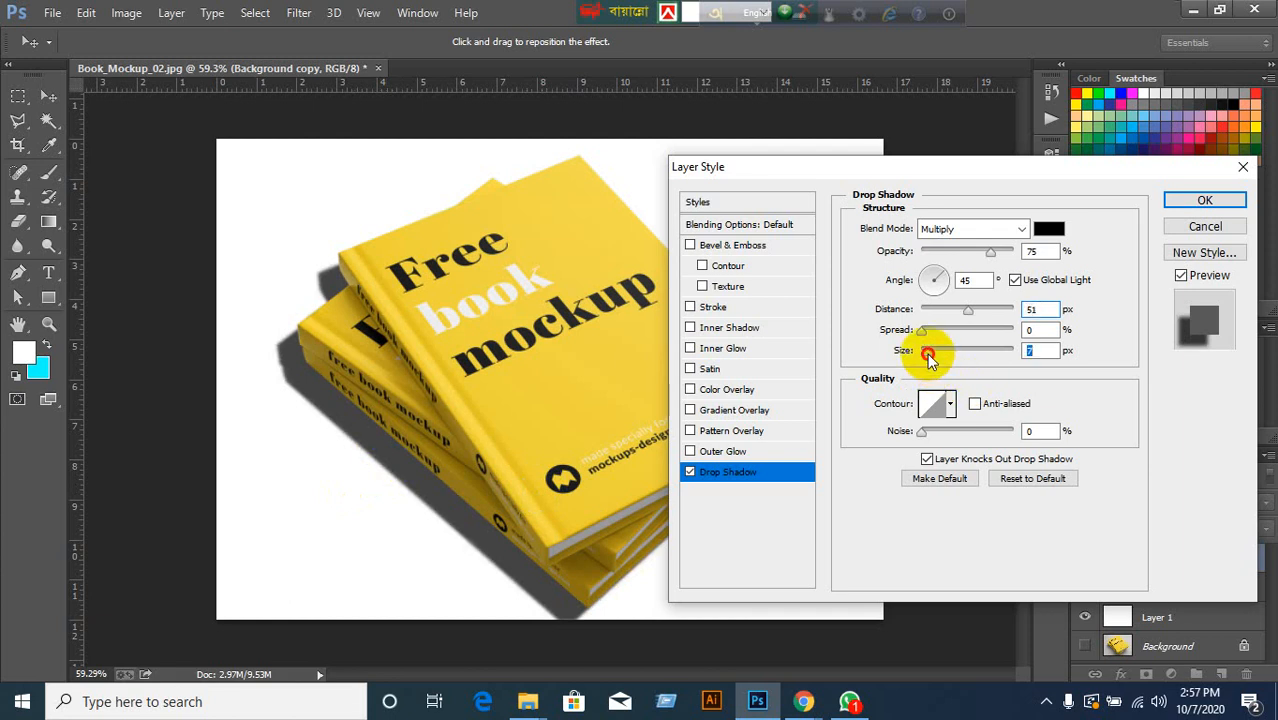
{"action": "left_click_drag", "start_coordinate": [928, 356], "coordinate": [943, 353]}
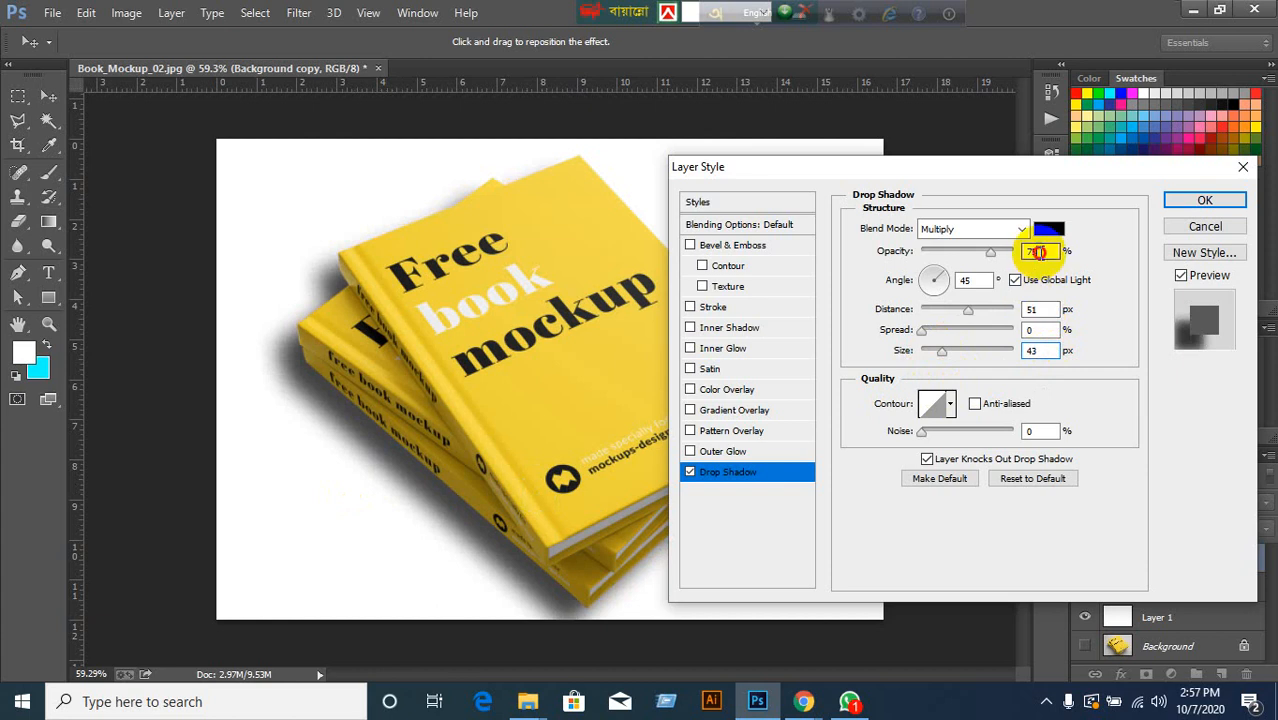
Change the drop shadow's blend mode to Normal and reduce its opacity to 50%.
{"action": "scroll", "coordinate": [1040, 253], "scroll_direction": "down", "scroll_amount": 11}
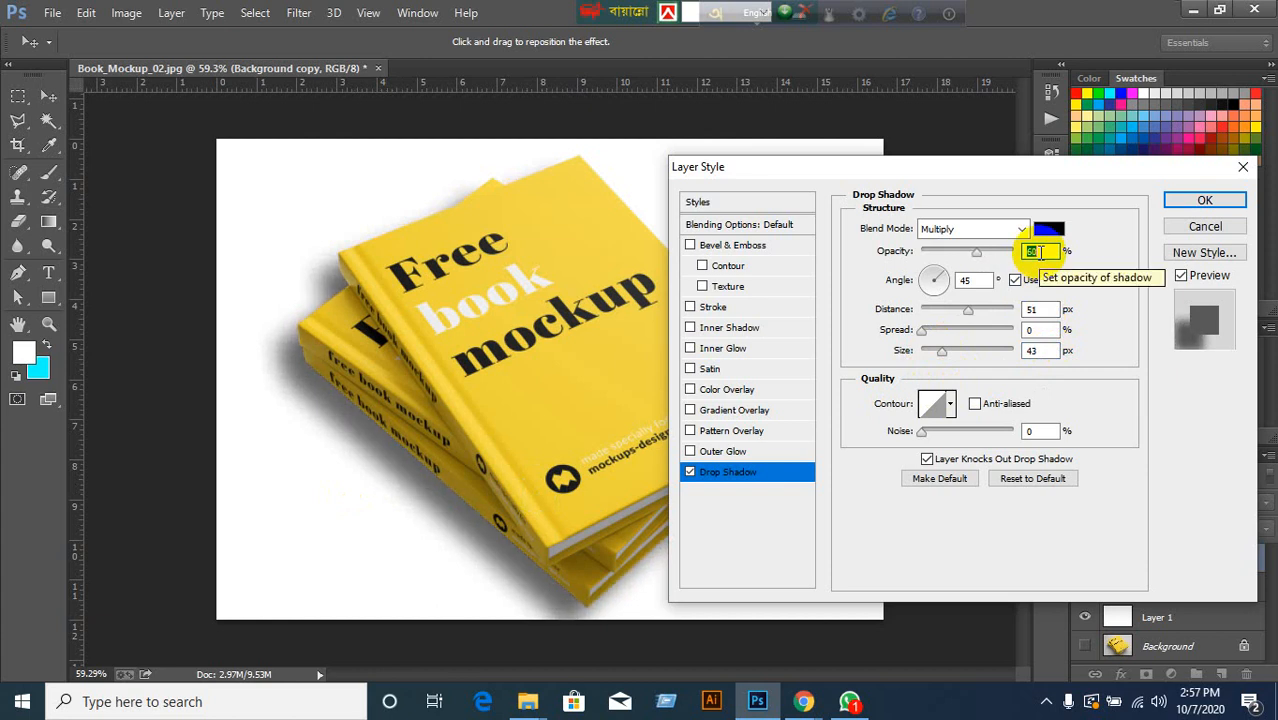
{"action": "left_click", "coordinate": [1016, 231]}
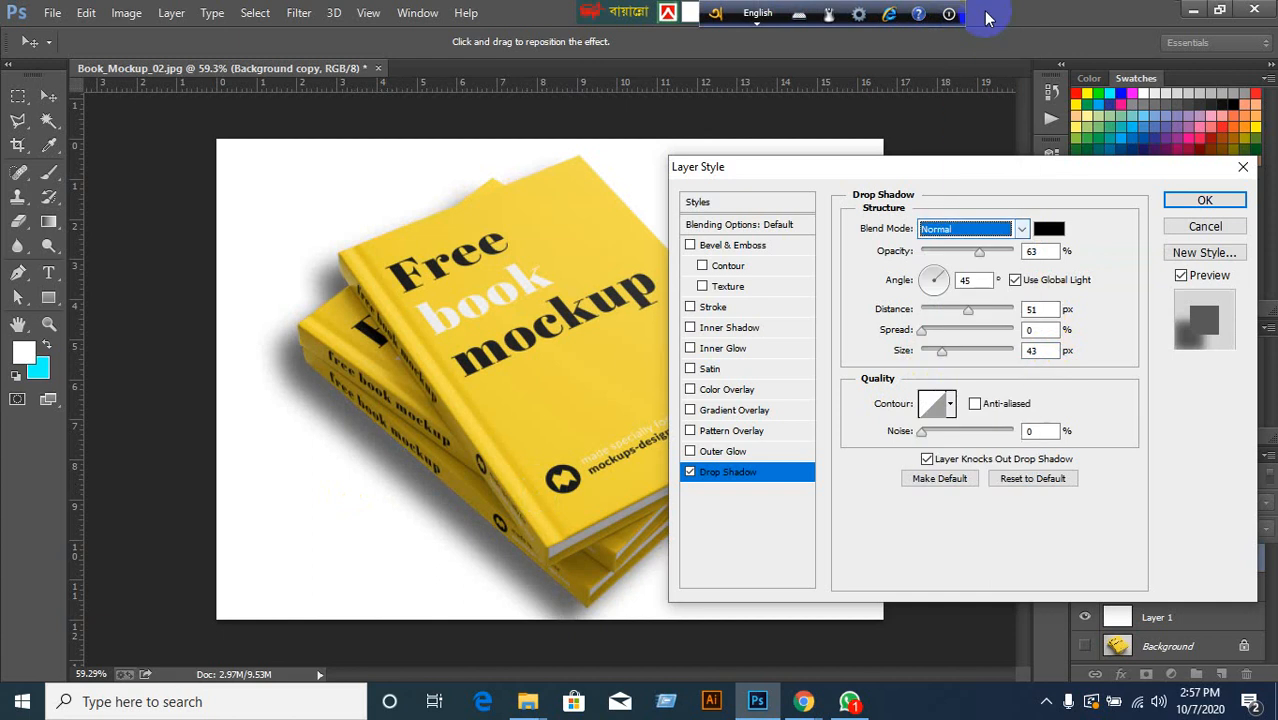
{"action": "left_click", "coordinate": [978, 10]}
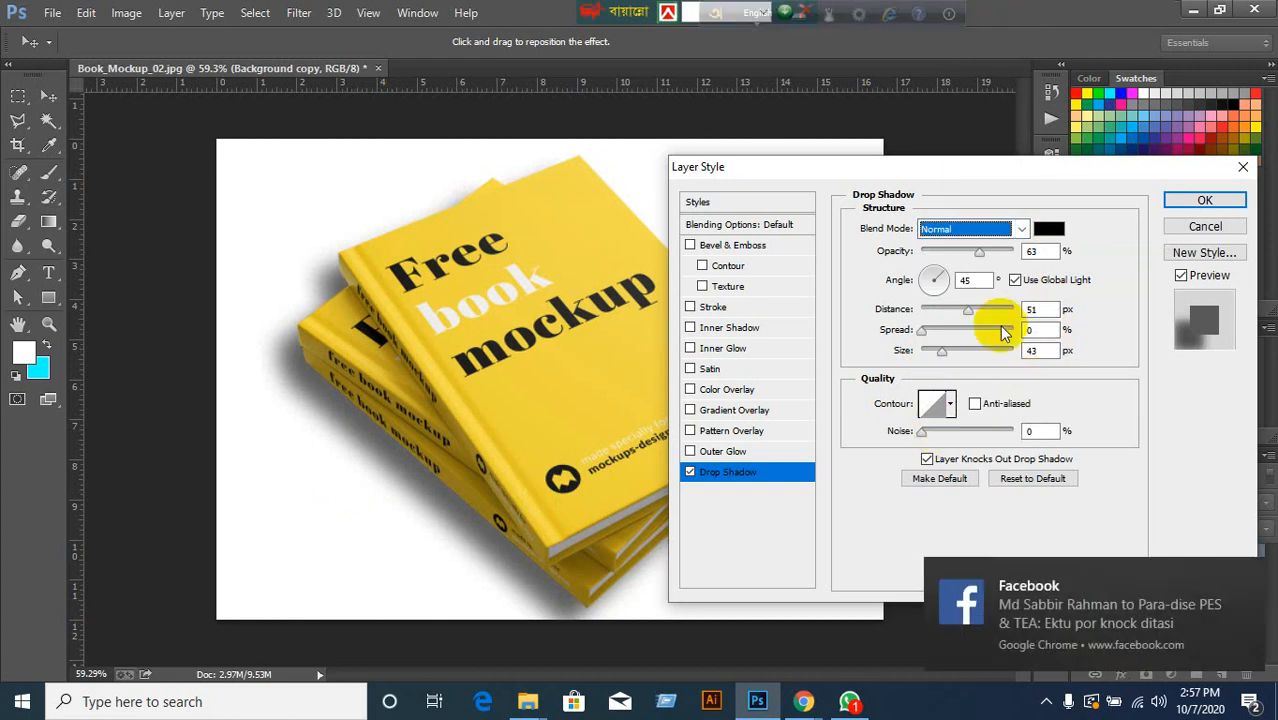
{"action": "left_click", "coordinate": [1053, 251]}
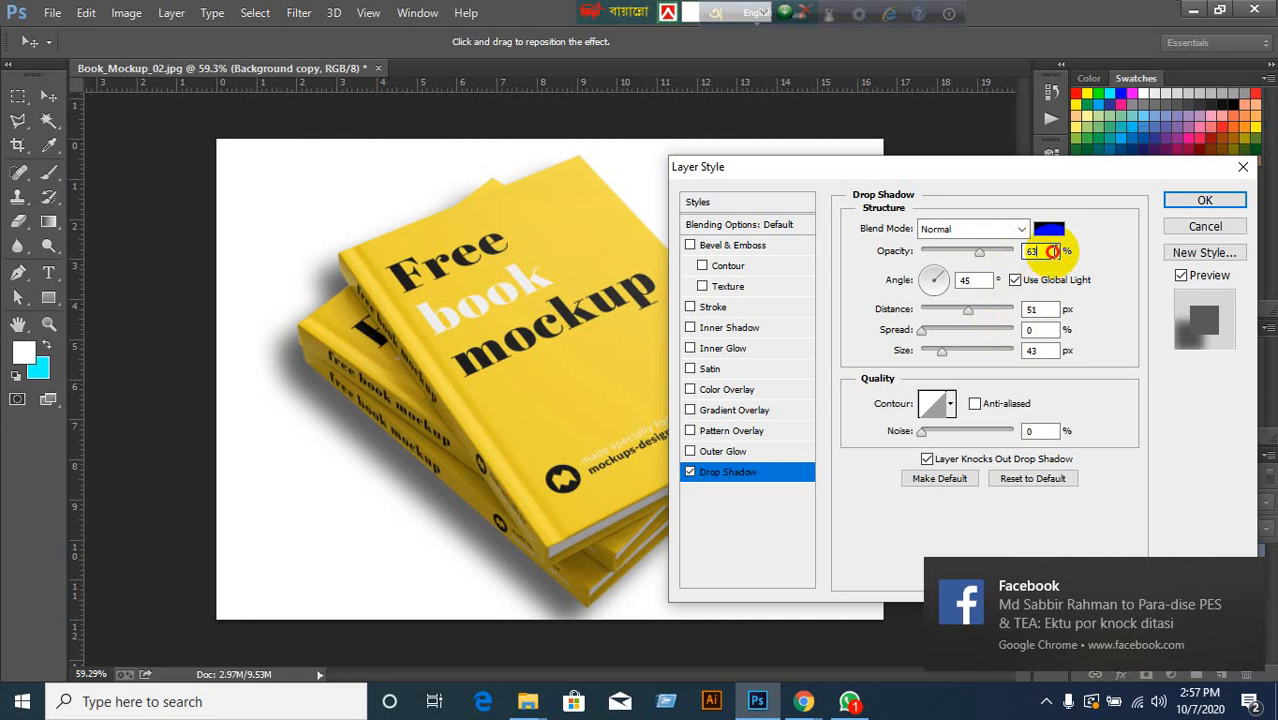
{"action": "scroll", "coordinate": [1054, 251], "scroll_direction": "down", "scroll_amount": 13}
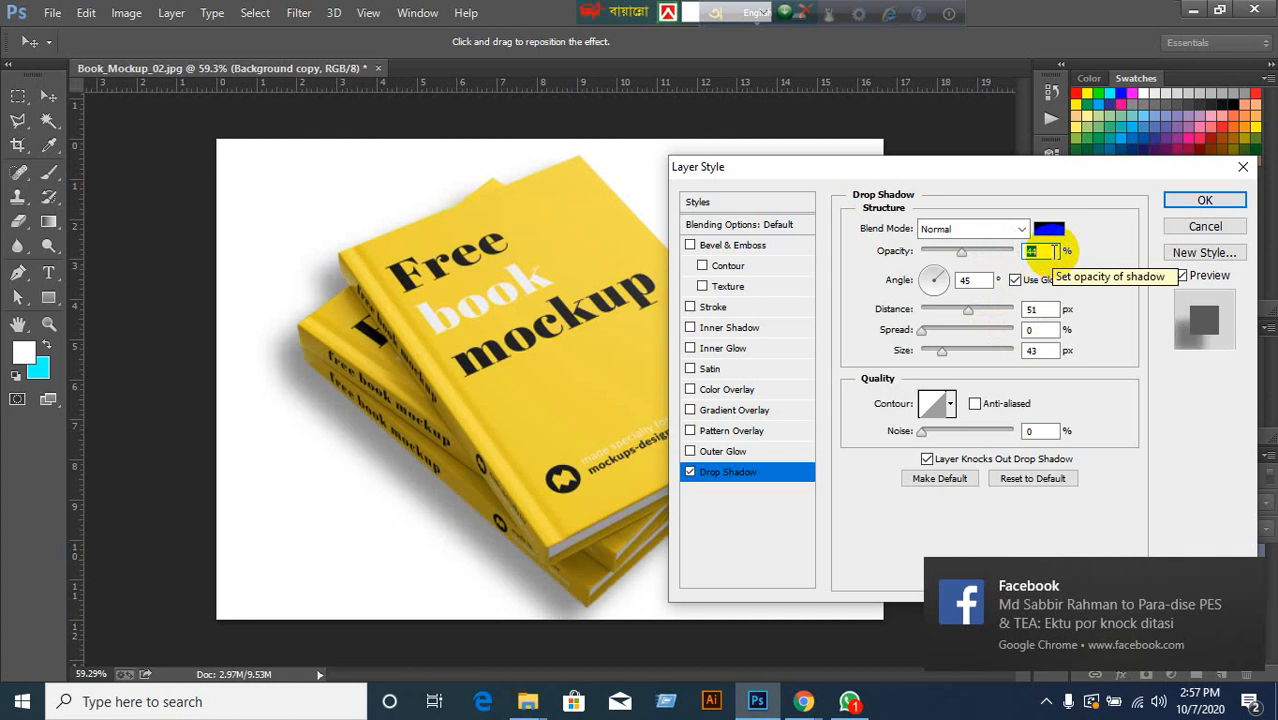
{"action": "scroll", "coordinate": [1054, 251], "scroll_direction": "up", "scroll_amount": 3}
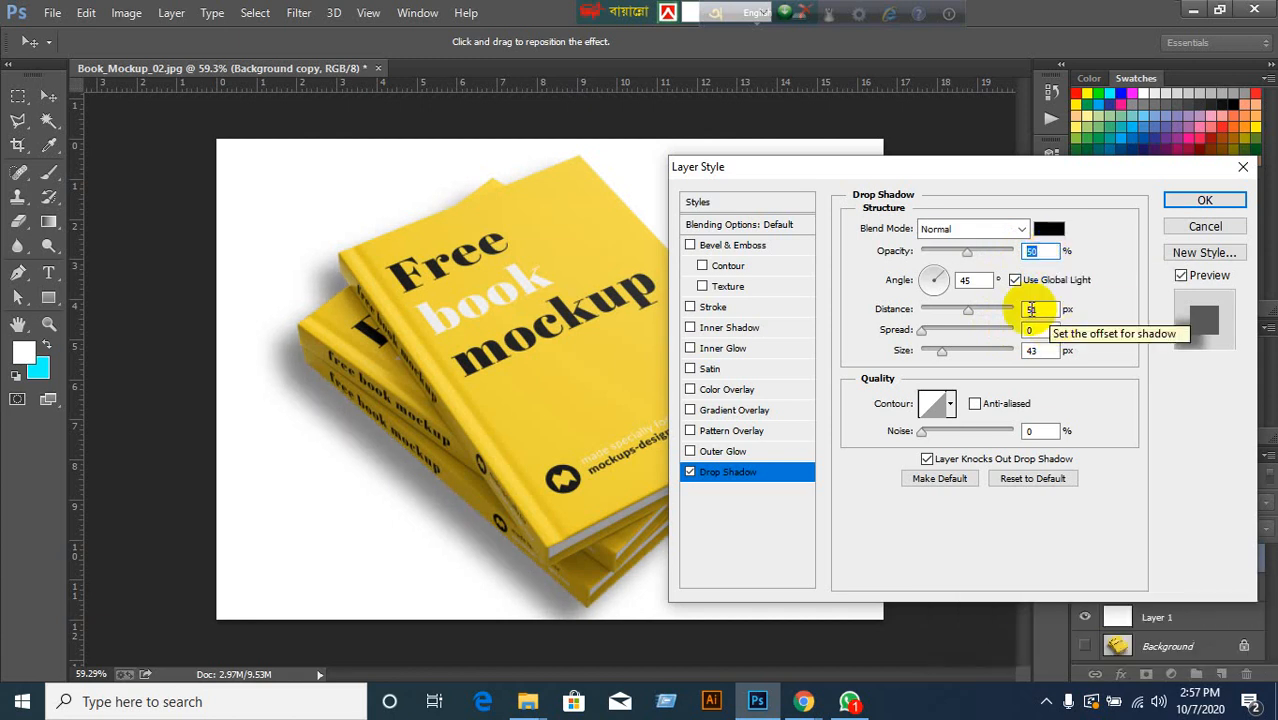
Try the drop shadow without global light at 27°, 64 px distance and 35 px size, and discard the layer style changes.
{"action": "left_click", "coordinate": [1016, 281]}
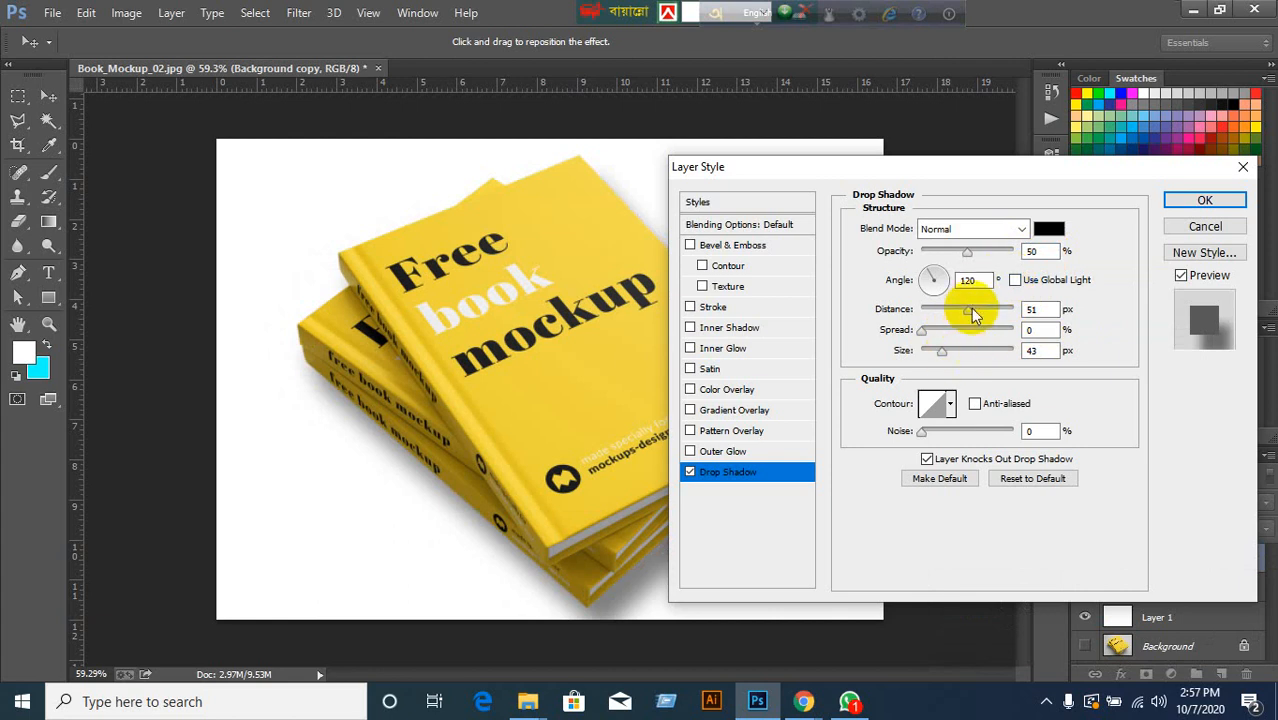
{"action": "mouse_move", "coordinate": [970, 312]}
{"action": "left_mouse_down"}
{"action": "mouse_move", "coordinate": [950, 310]}
{"action": "mouse_move", "coordinate": [965, 312]}
{"action": "left_mouse_up"}
{"action": "left_click_drag", "start_coordinate": [427, 462], "coordinate": [381, 467]}
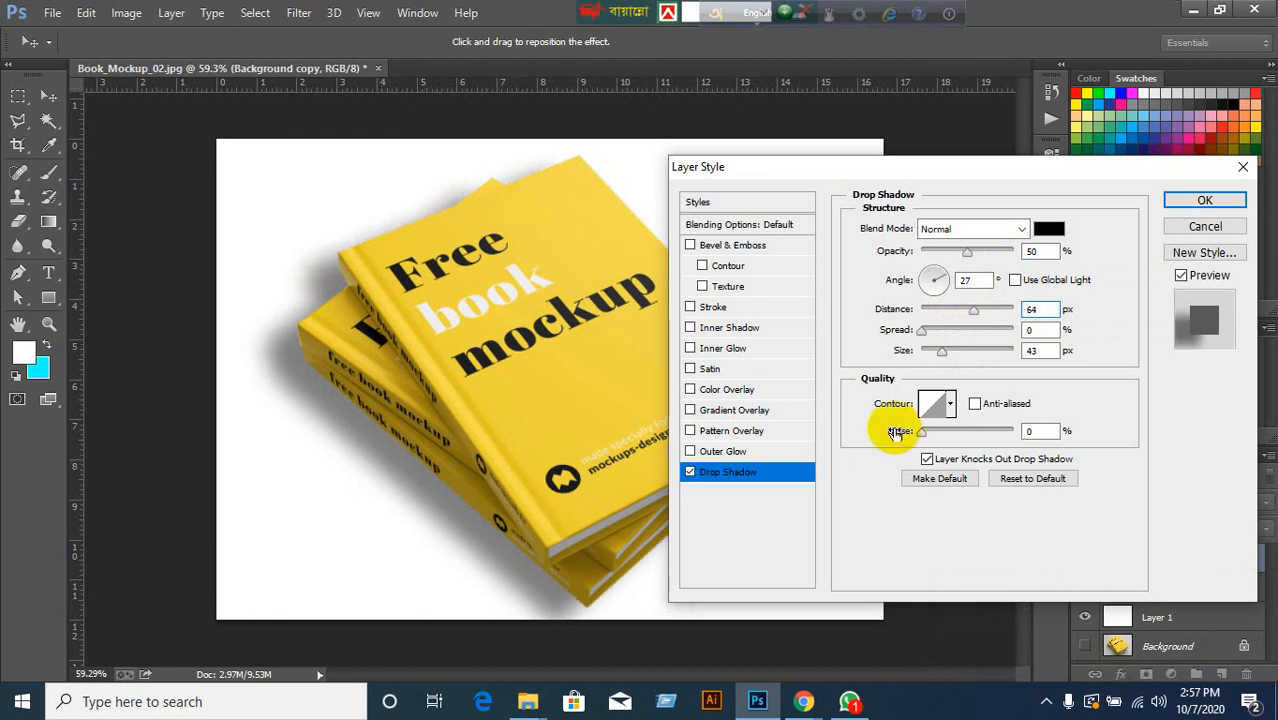
{"action": "left_click_drag", "start_coordinate": [946, 351], "coordinate": [940, 357]}
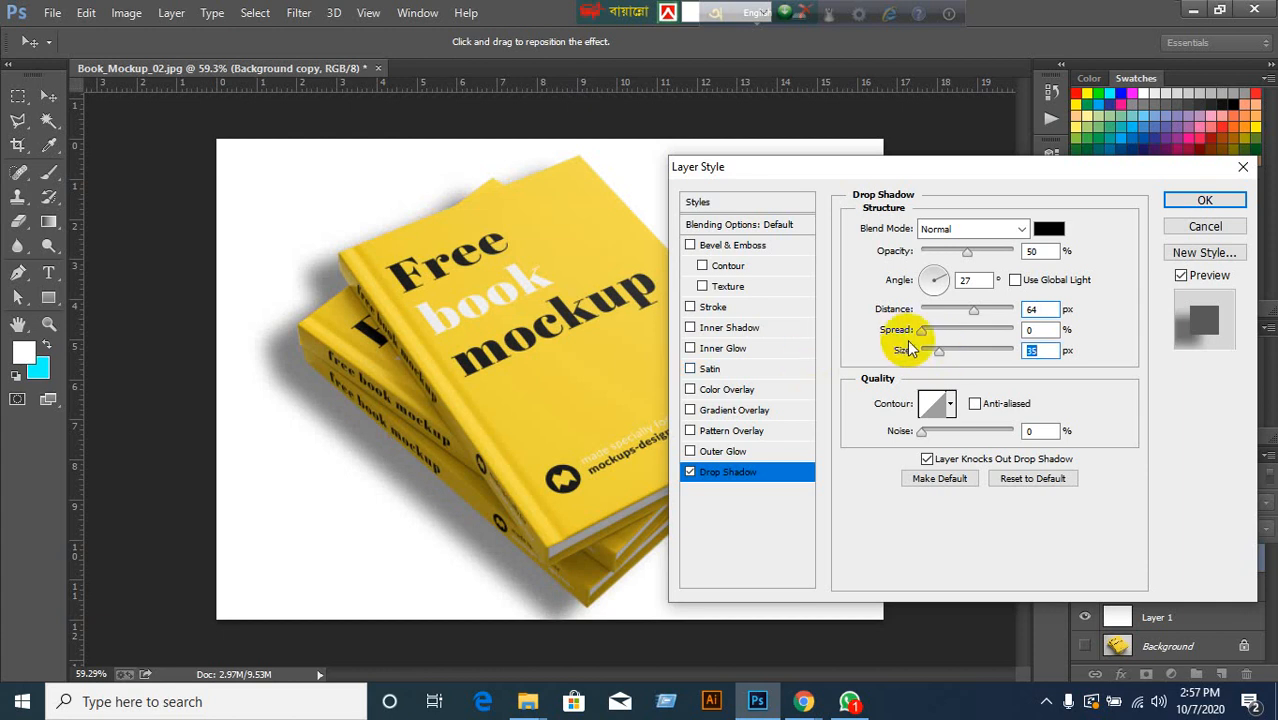
{"action": "left_click", "coordinate": [1180, 232]}
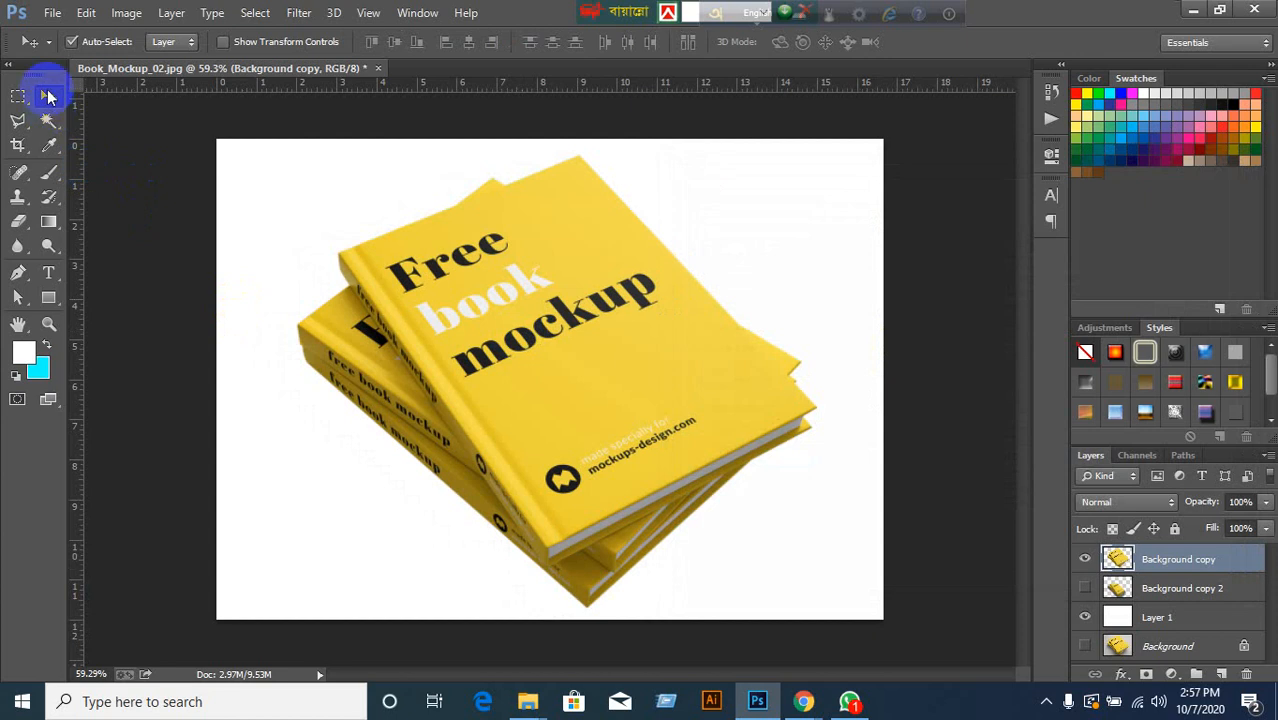
Close Book_Mockup_02.jpg without saving the changes.
{"action": "left_click", "coordinate": [378, 68]}
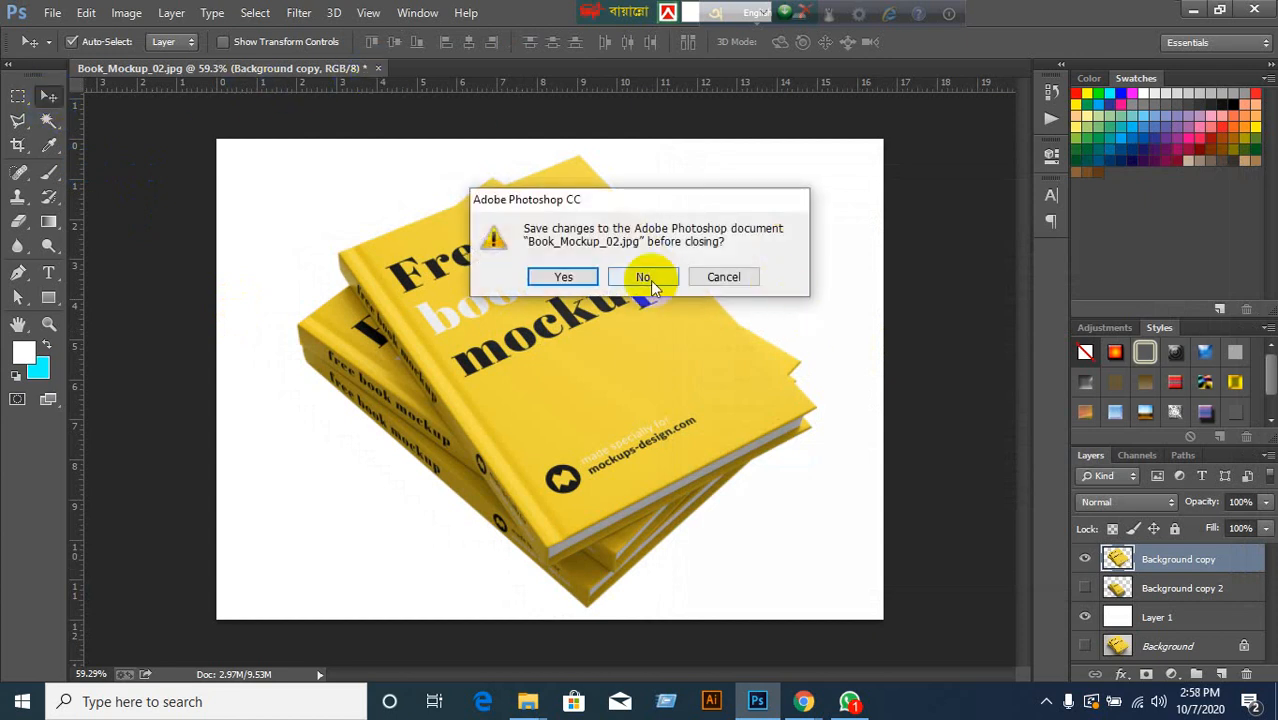
{"action": "left_click", "coordinate": [616, 284]}
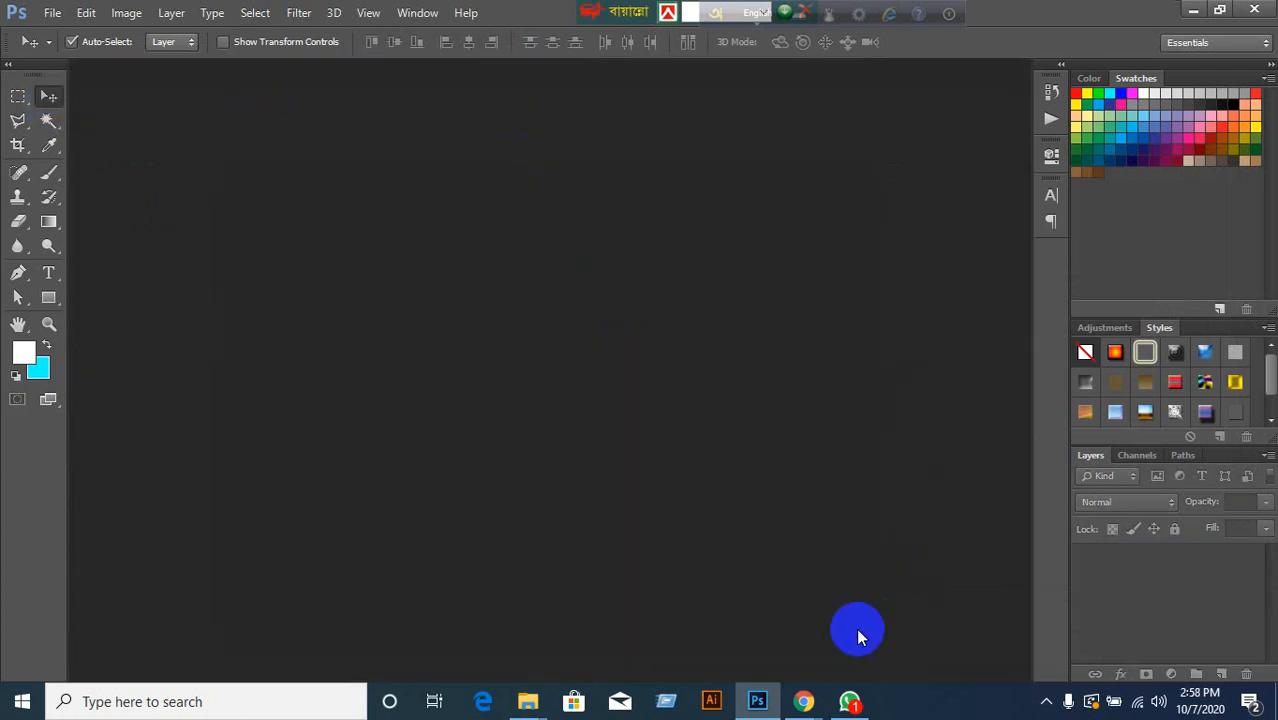
Check the Google Meet call in Chrome and minimize the open windows to reach the desktop.
{"action": "mouse_move", "coordinate": [805, 697]}
{"action": "left_click", "coordinate": [658, 607]}
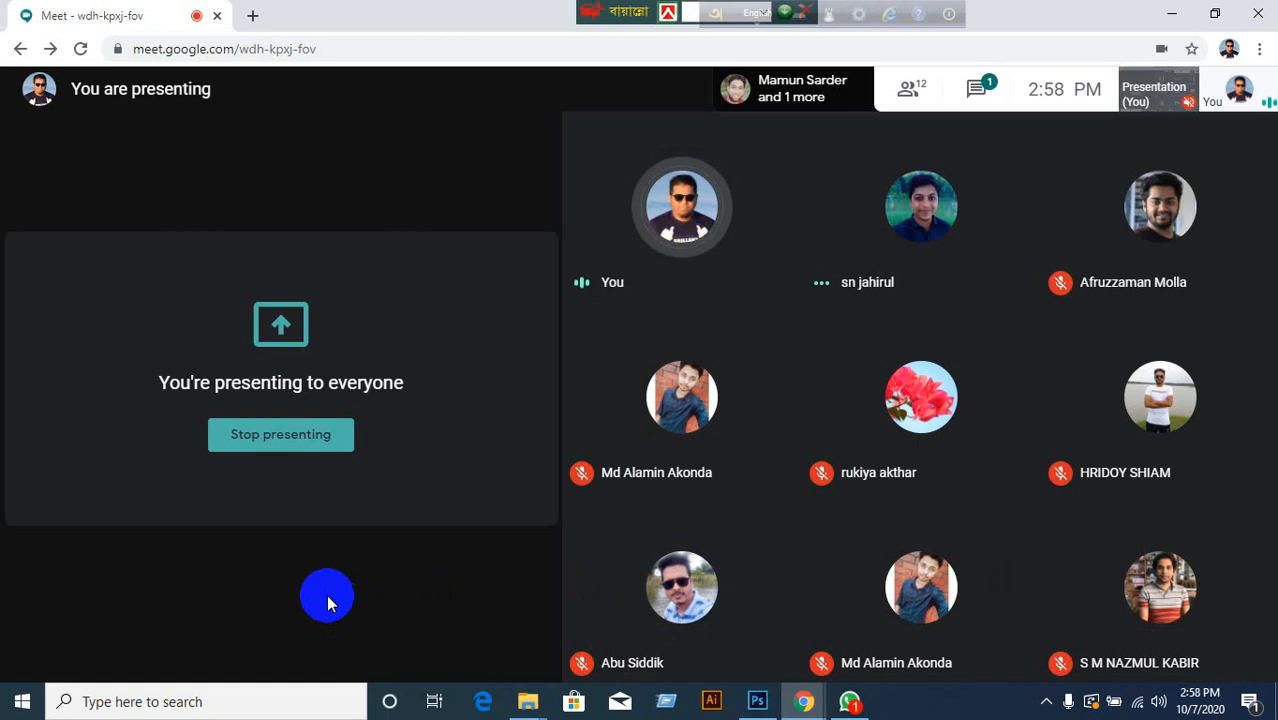
{"action": "left_click", "coordinate": [1171, 14]}
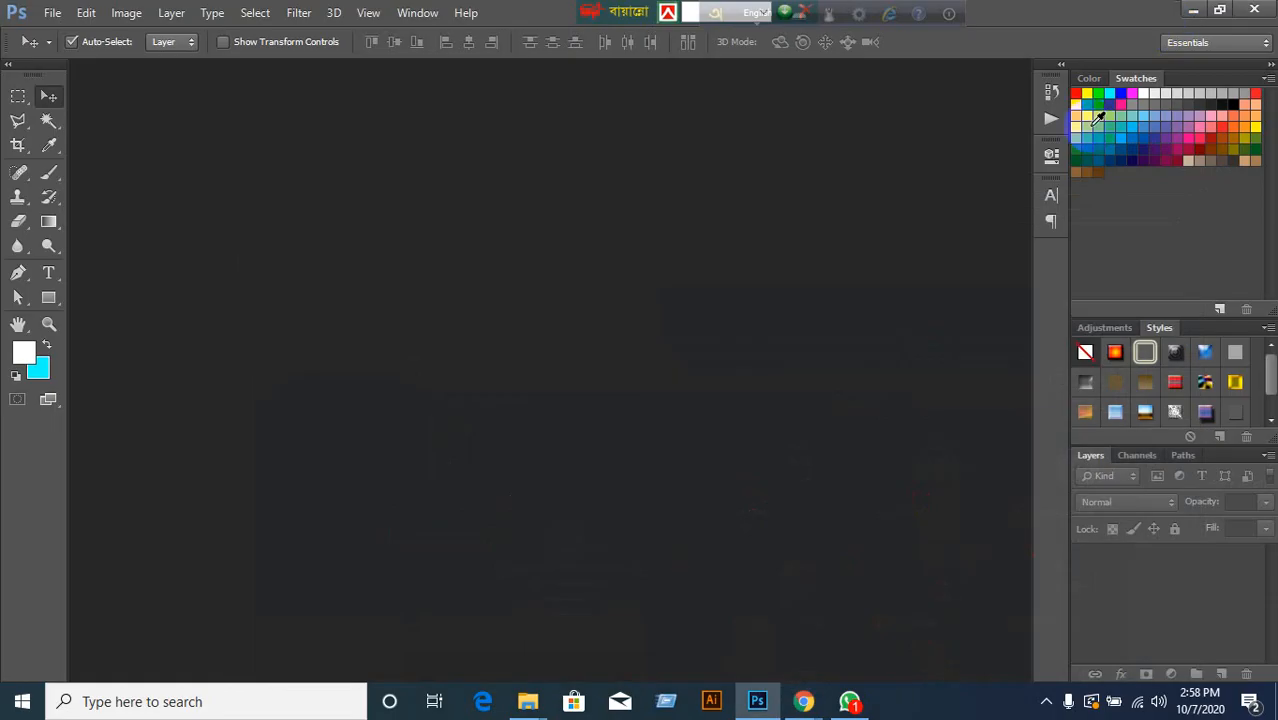
{"action": "left_click", "coordinate": [1193, 10]}
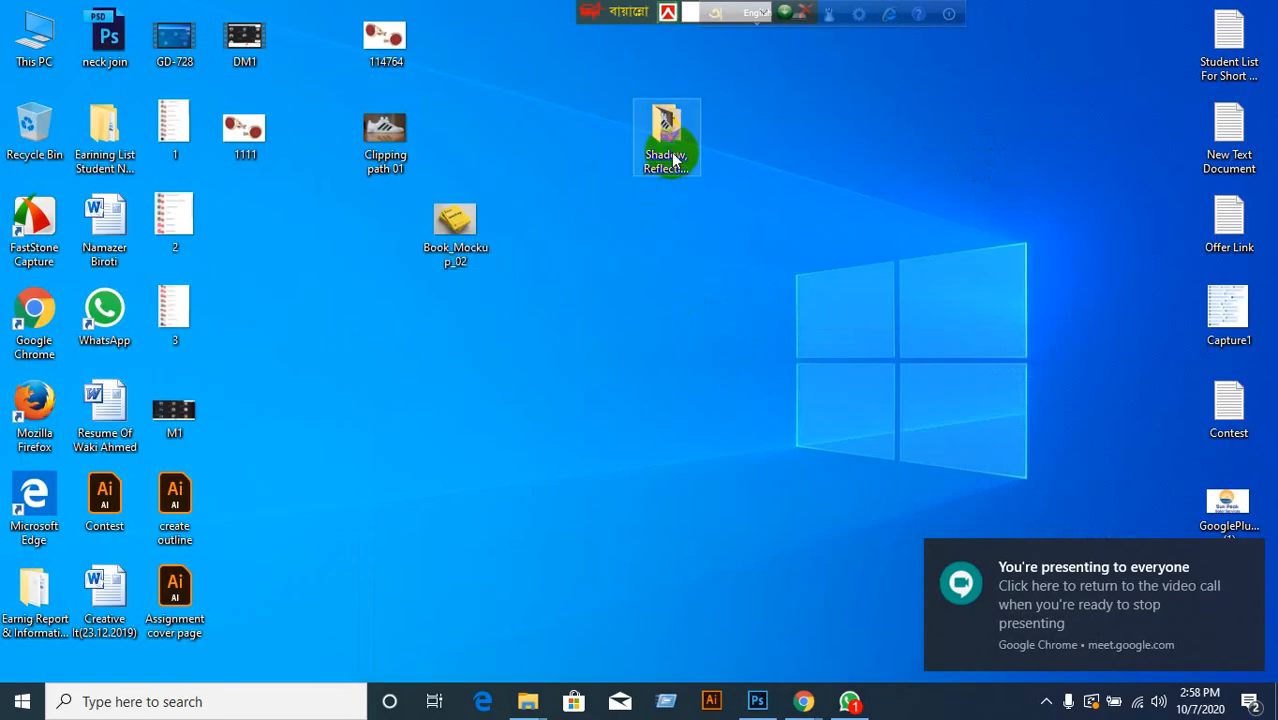
{"action": "double_click", "coordinate": [668, 145]}
{"action": "left_click", "coordinate": [577, 256]}
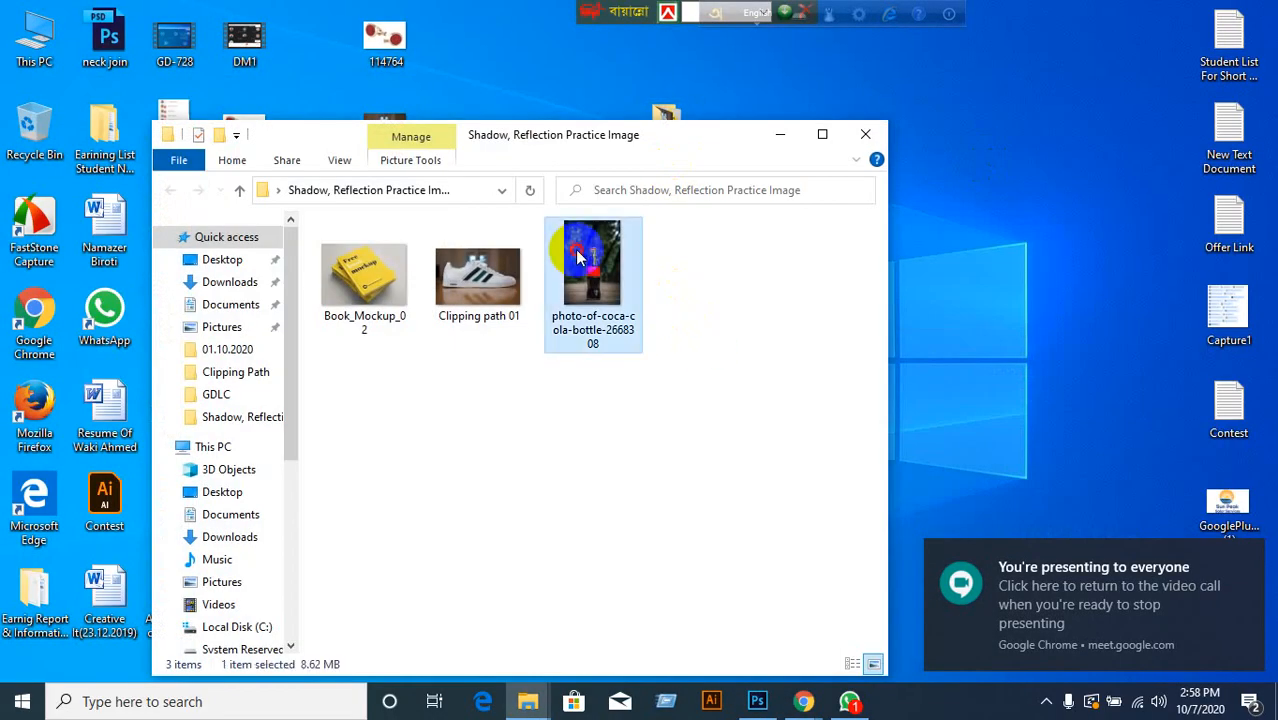
{"action": "left_click", "coordinate": [1012, 226]}
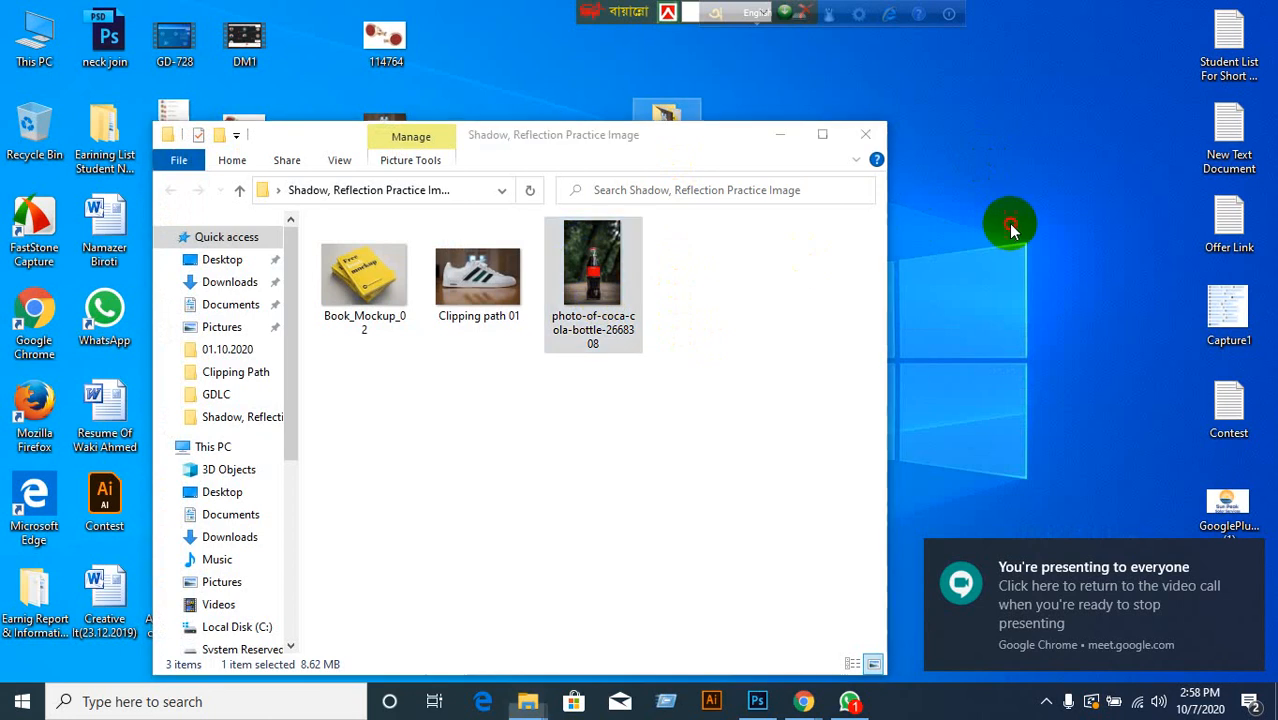
{"action": "left_click", "coordinate": [866, 134]}
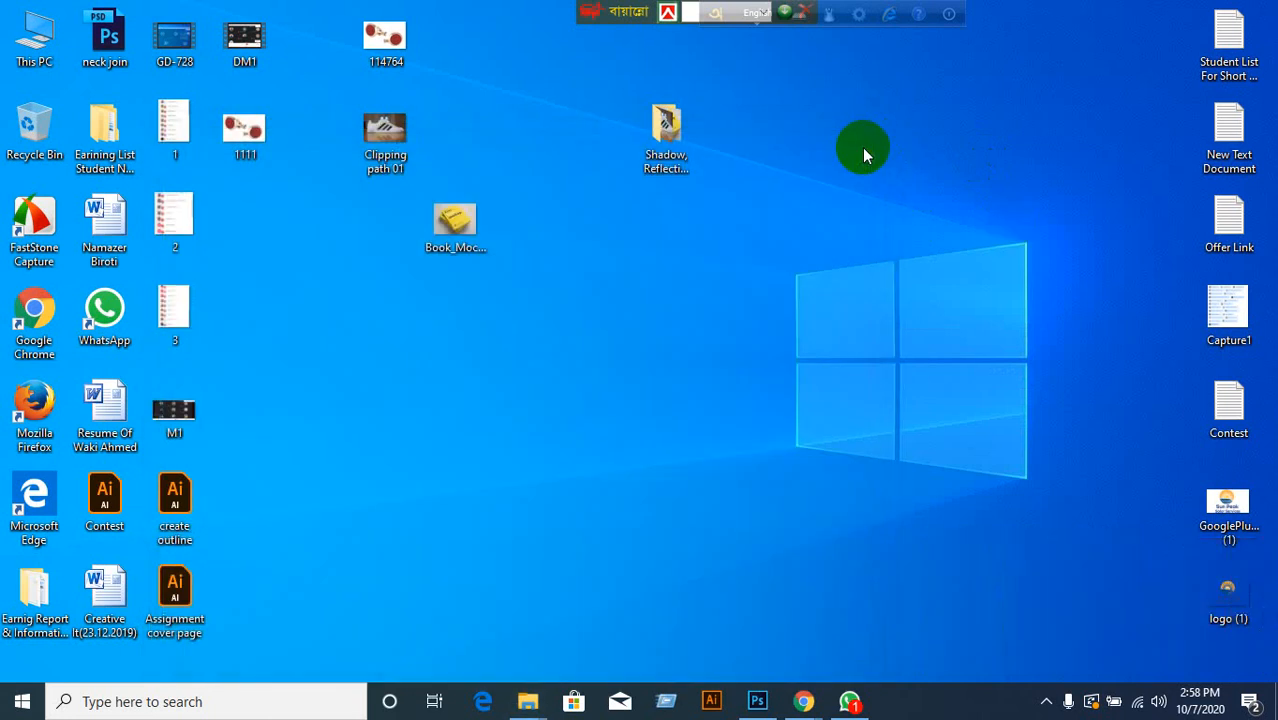
Copy photo-of-coca-cola-bottle-2668308 from the Shadow, Reflection Practice Image folder and paste it onto the desktop.
{"action": "double_click", "coordinate": [672, 152]}
{"action": "right_click", "coordinate": [588, 279]}
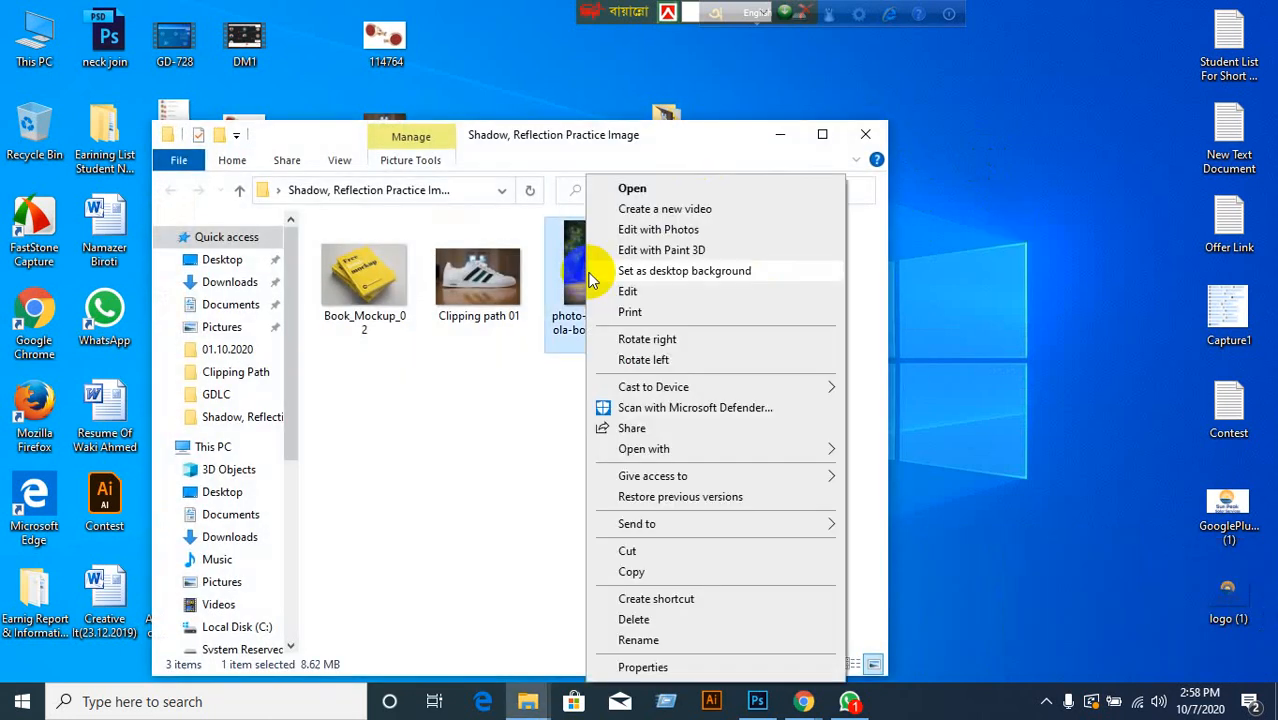
{"action": "left_click", "coordinate": [610, 568]}
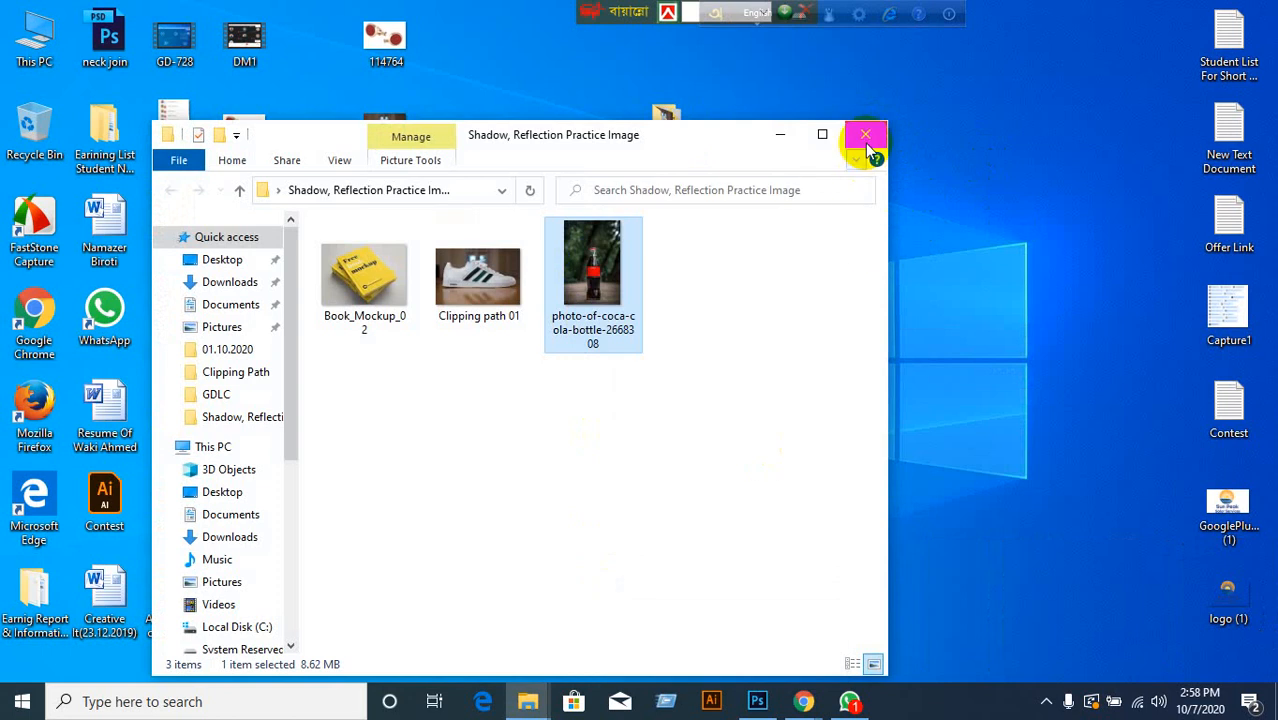
{"action": "left_click", "coordinate": [868, 145]}
{"action": "right_click", "coordinate": [639, 334]}
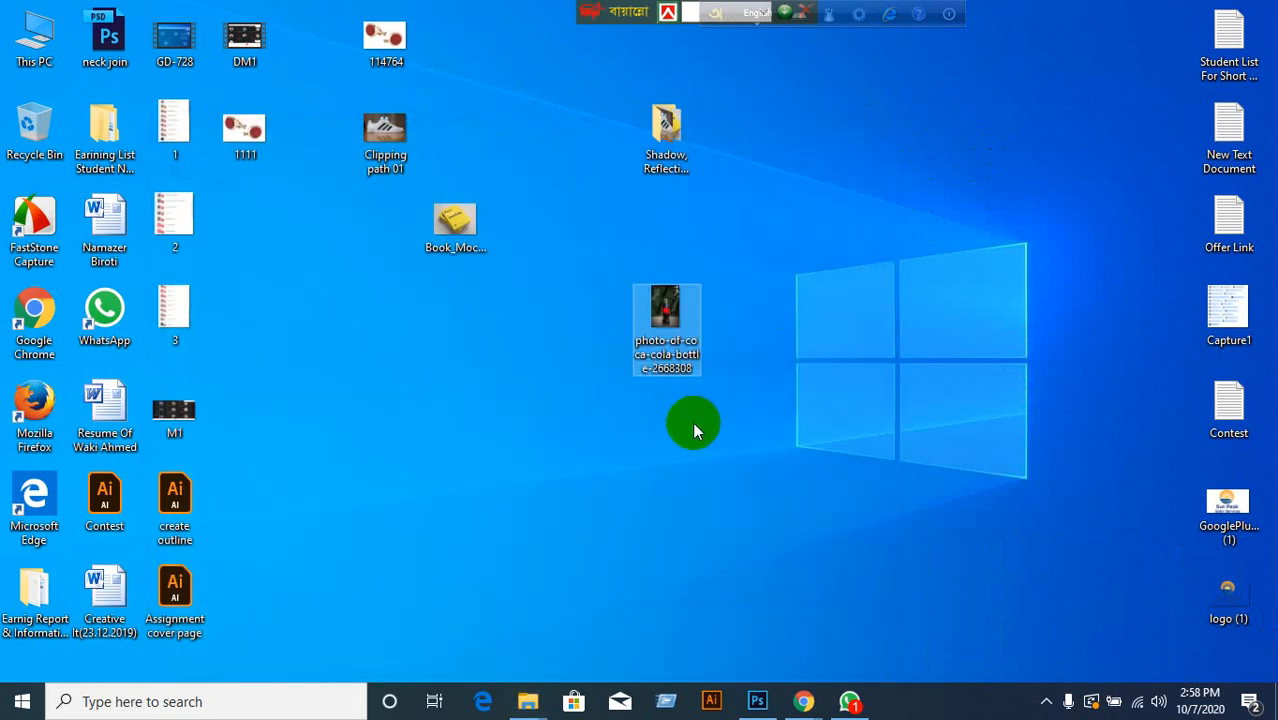
{"action": "left_click", "coordinate": [694, 424]}
Open the desktop copy of photo-of-coca-cola-bottle-2668308 in Photoshop.
{"action": "left_click_drag", "start_coordinate": [680, 332], "coordinate": [503, 115]}
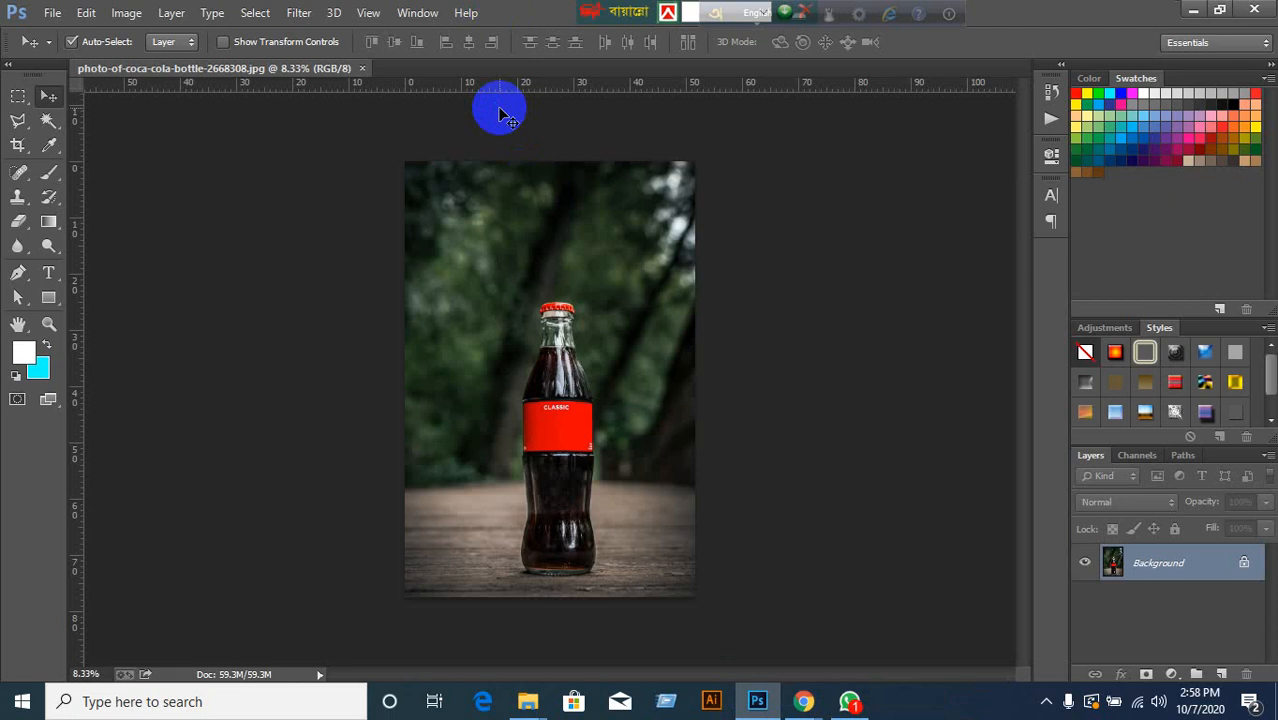
{"action": "left_click", "coordinate": [1182, 456]}
{"action": "left_click", "coordinate": [1080, 456]}
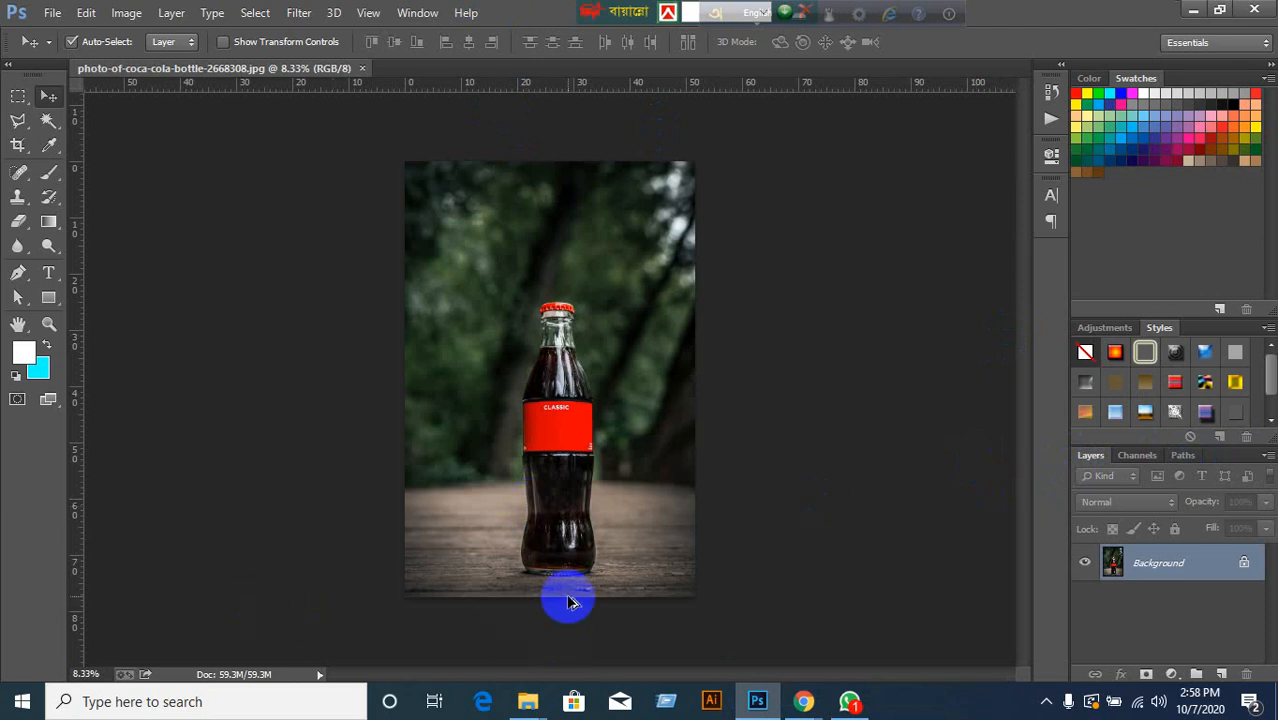
Start a Pen tool path at the bottle's lower-left base and trace its left edge up over the lower bulge.
{"action": "scroll", "coordinate": [569, 600], "scroll_direction": "up", "scroll_amount": 2}
{"action": "scroll", "coordinate": [567, 595], "scroll_direction": "up", "scroll_amount": 2}
{"action": "scroll", "coordinate": [566, 593], "scroll_direction": "down", "scroll_amount": 2}
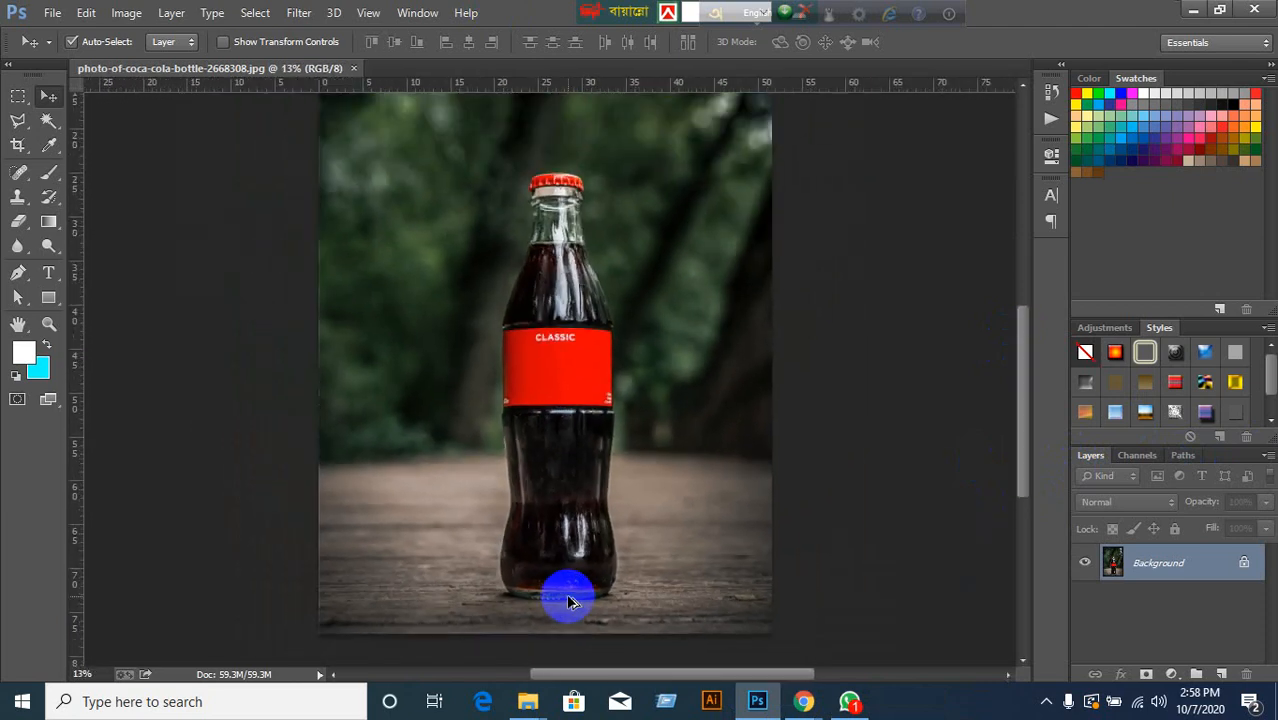
{"action": "scroll", "coordinate": [566, 593], "scroll_direction": "up", "scroll_amount": 1}
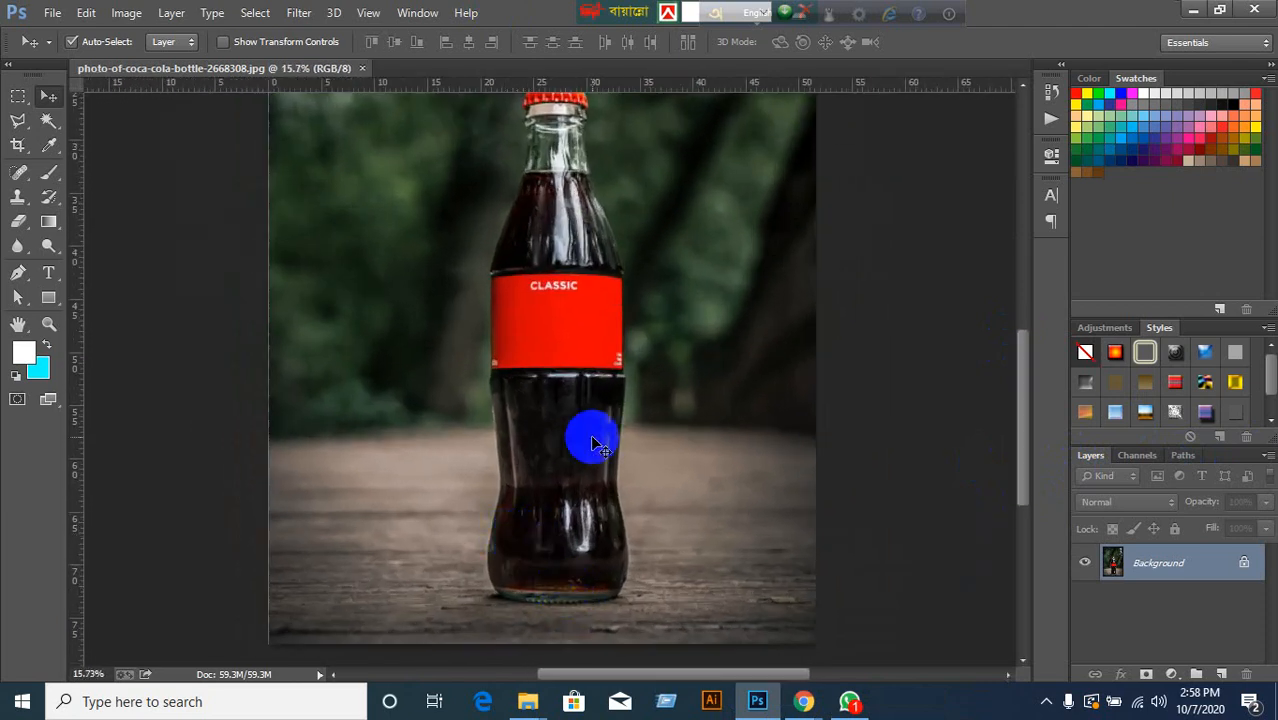
{"action": "scroll", "coordinate": [590, 440], "scroll_direction": "down", "scroll_amount": 1}
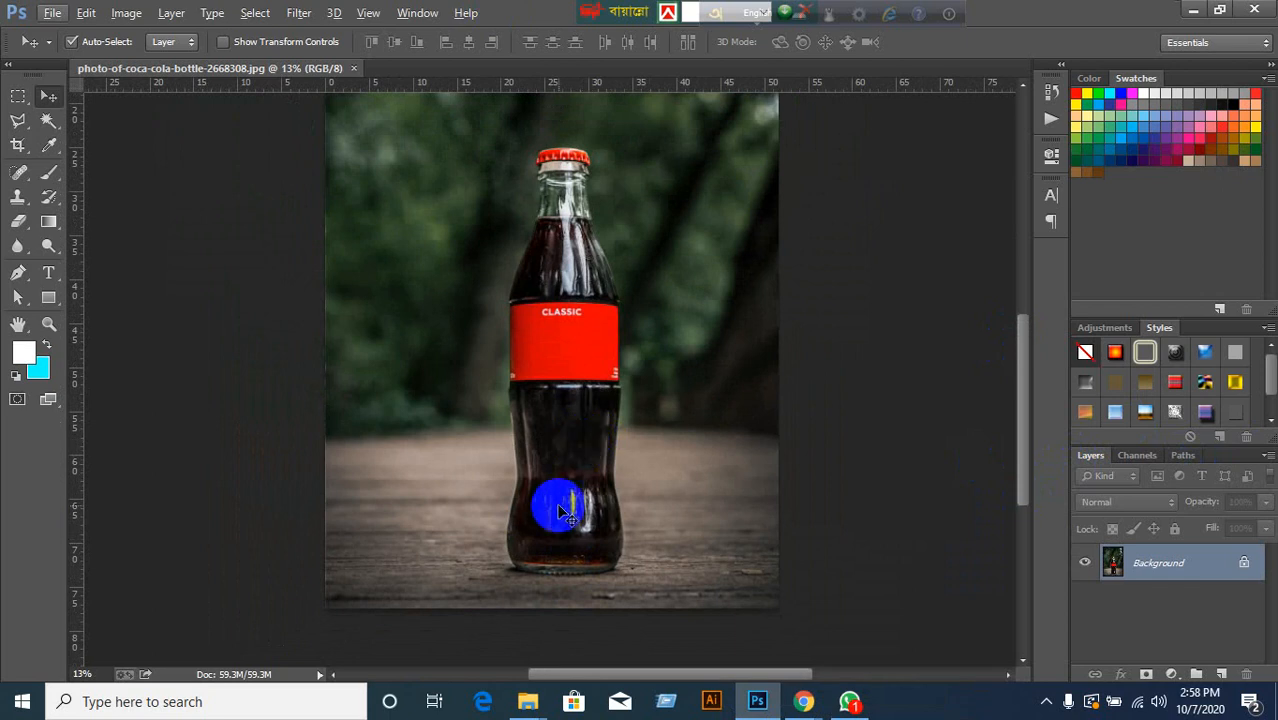
{"action": "scroll", "coordinate": [545, 512], "scroll_direction": "up", "scroll_amount": 1}
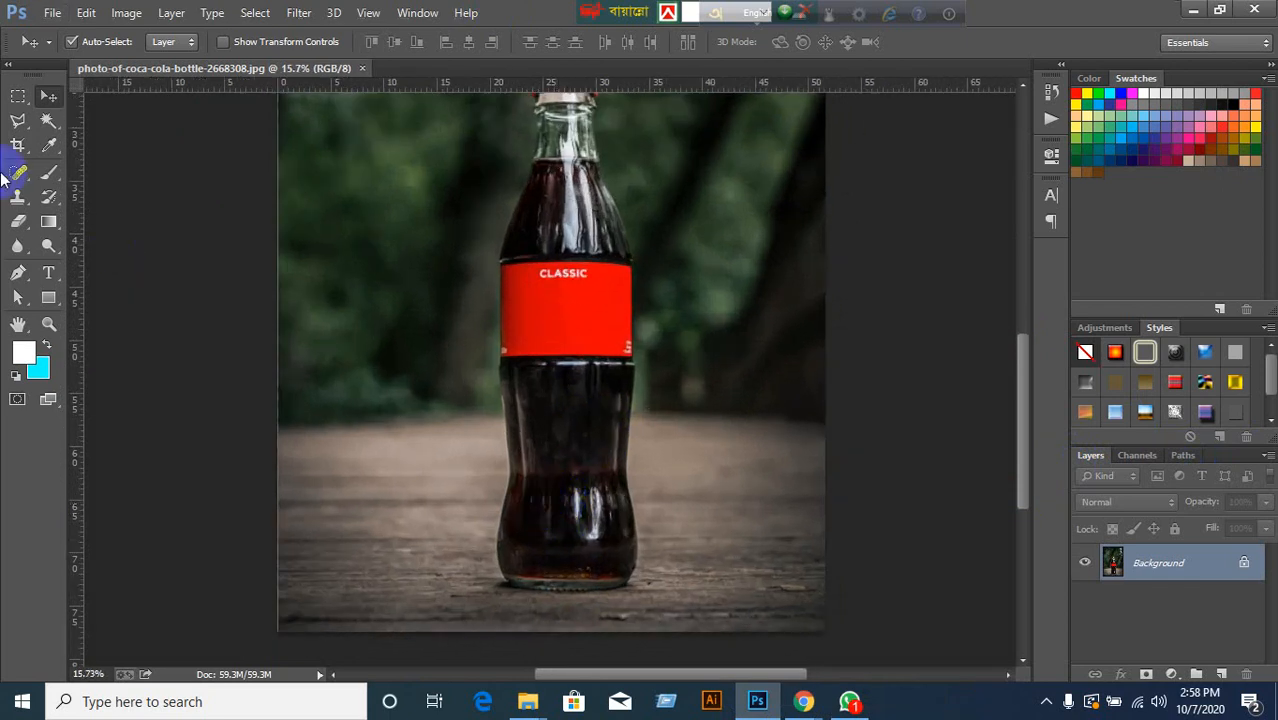
{"action": "left_click", "coordinate": [18, 272]}
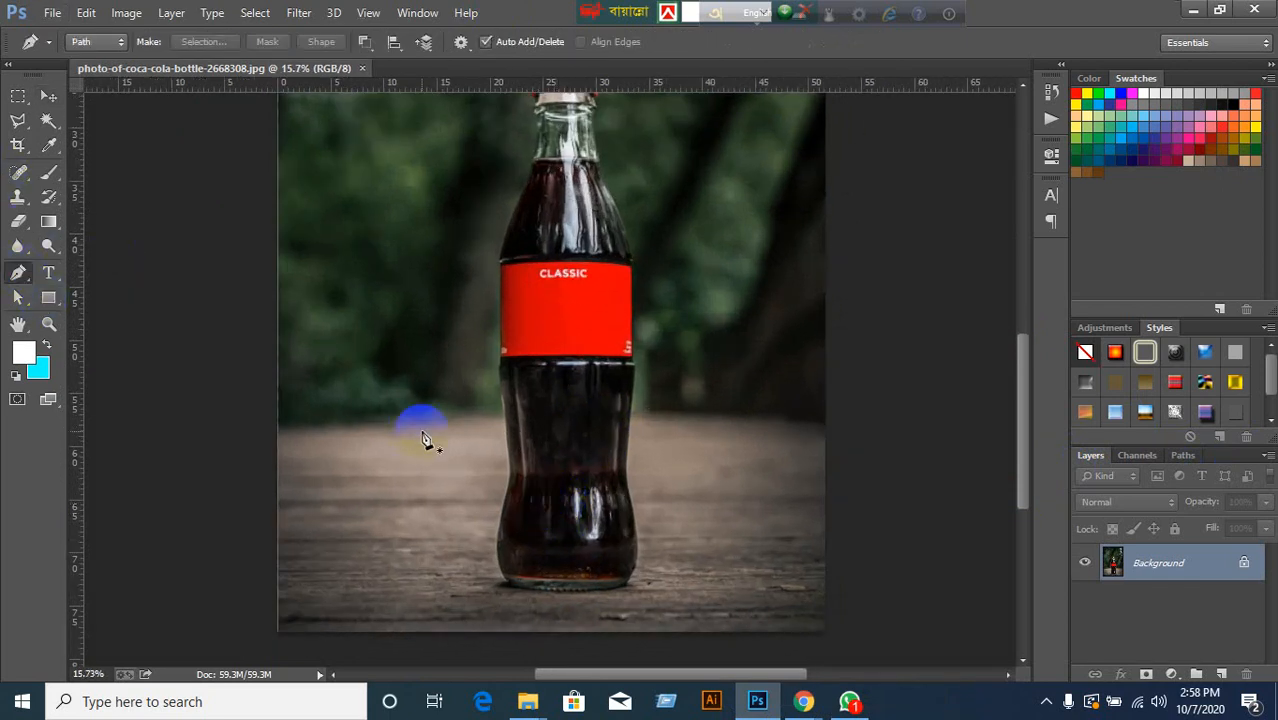
{"action": "left_click", "coordinate": [504, 579]}
{"action": "left_click_drag", "start_coordinate": [507, 492], "coordinate": [534, 416]}
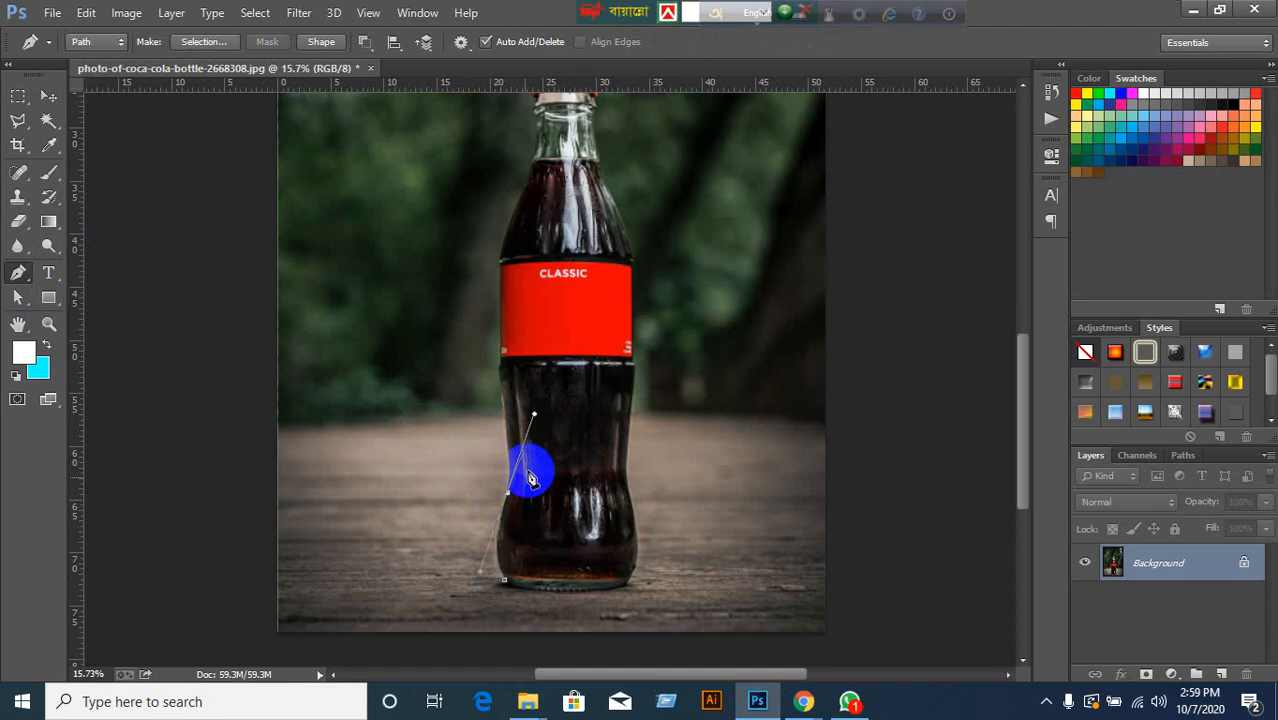
{"action": "key", "text": "ctrl+z"}
{"action": "left_click", "coordinate": [505, 503]}
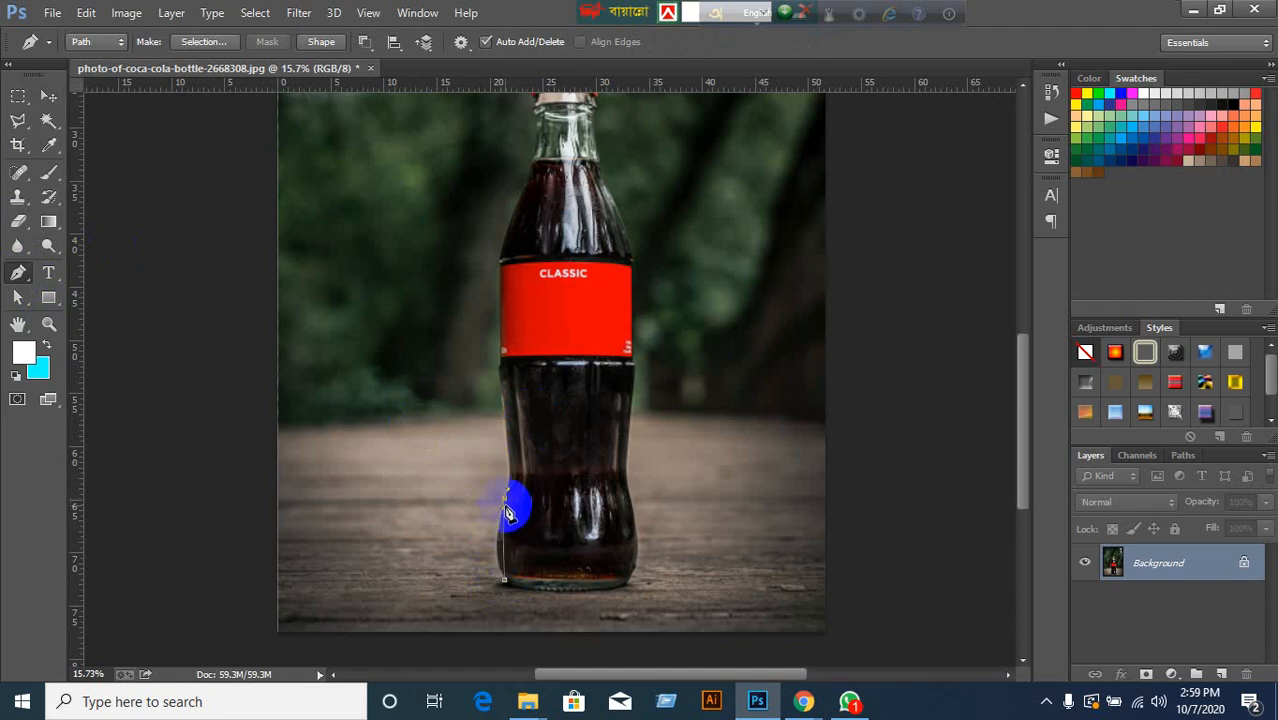
{"action": "left_click_drag", "start_coordinate": [502, 509], "coordinate": [494, 520]}
Continue the Pen tool path up the bottle's left edge past the narrow waist.
{"action": "left_click_drag", "start_coordinate": [508, 439], "coordinate": [506, 421]}
{"action": "left_click", "coordinate": [512, 482]}
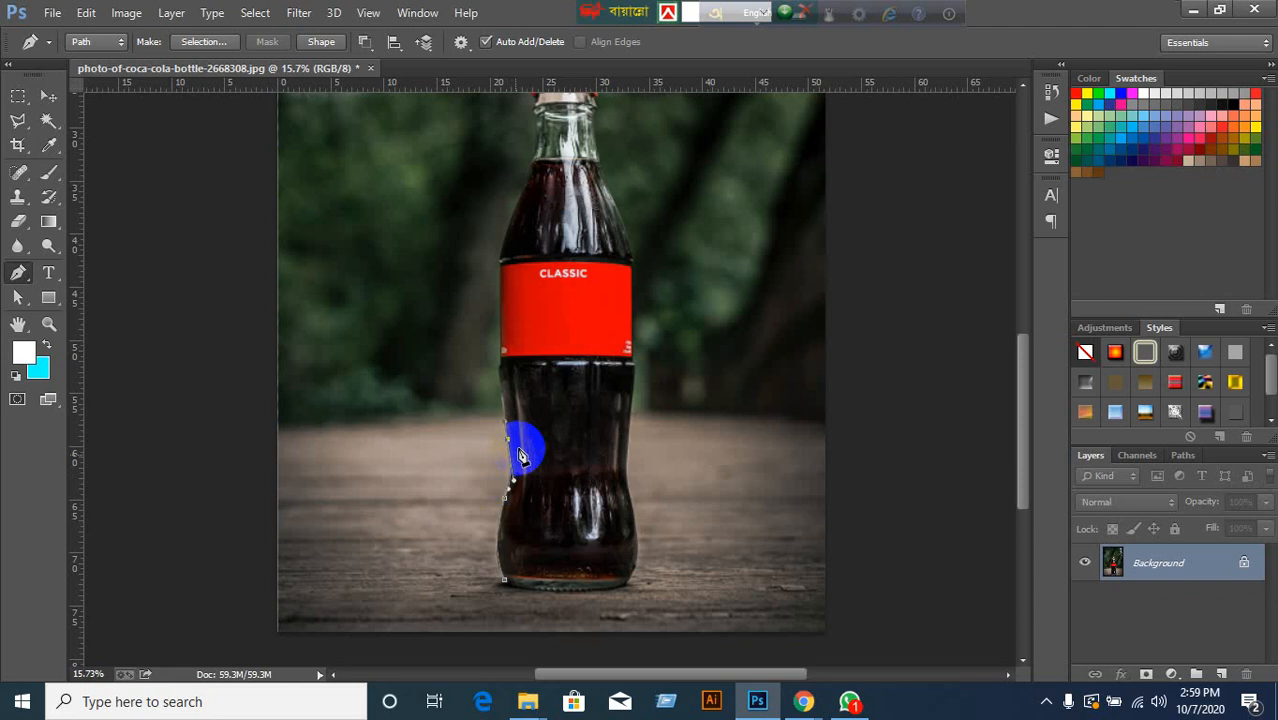
{"action": "left_click", "coordinate": [505, 253]}
{"action": "left_click_drag", "start_coordinate": [505, 253], "coordinate": [505, 245]}
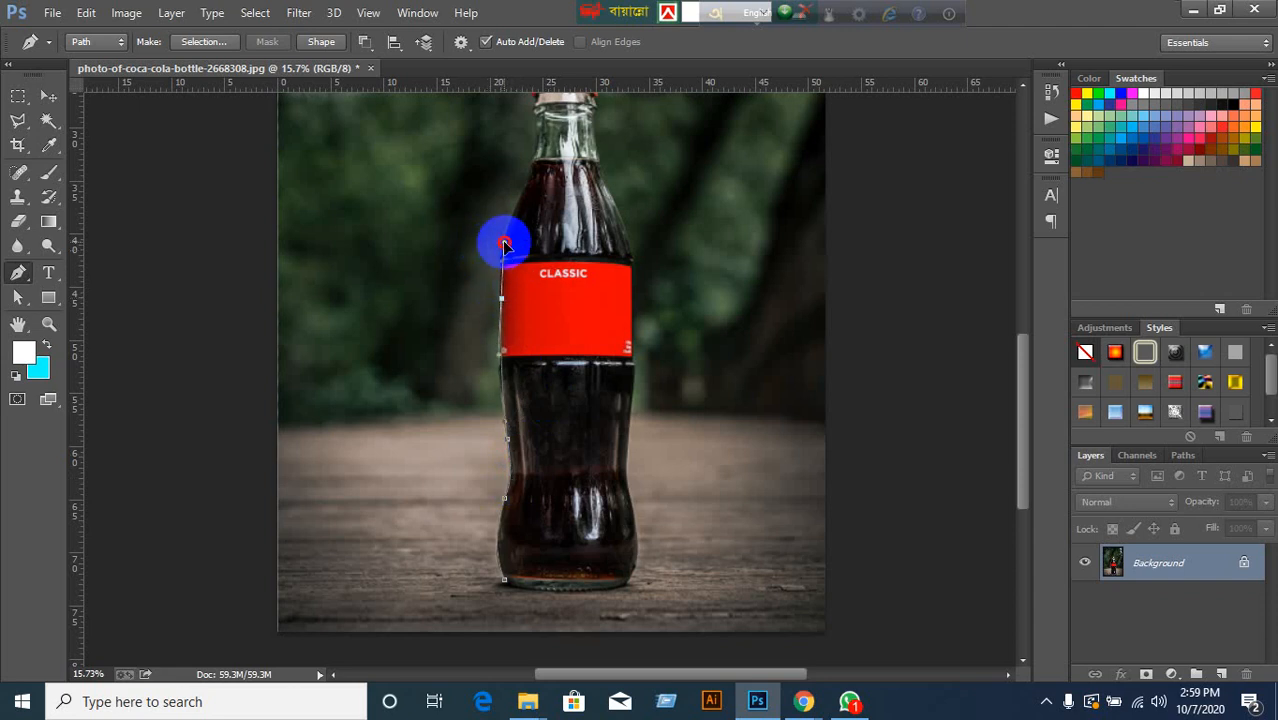
{"action": "left_click_drag", "start_coordinate": [546, 205], "coordinate": [535, 273]}
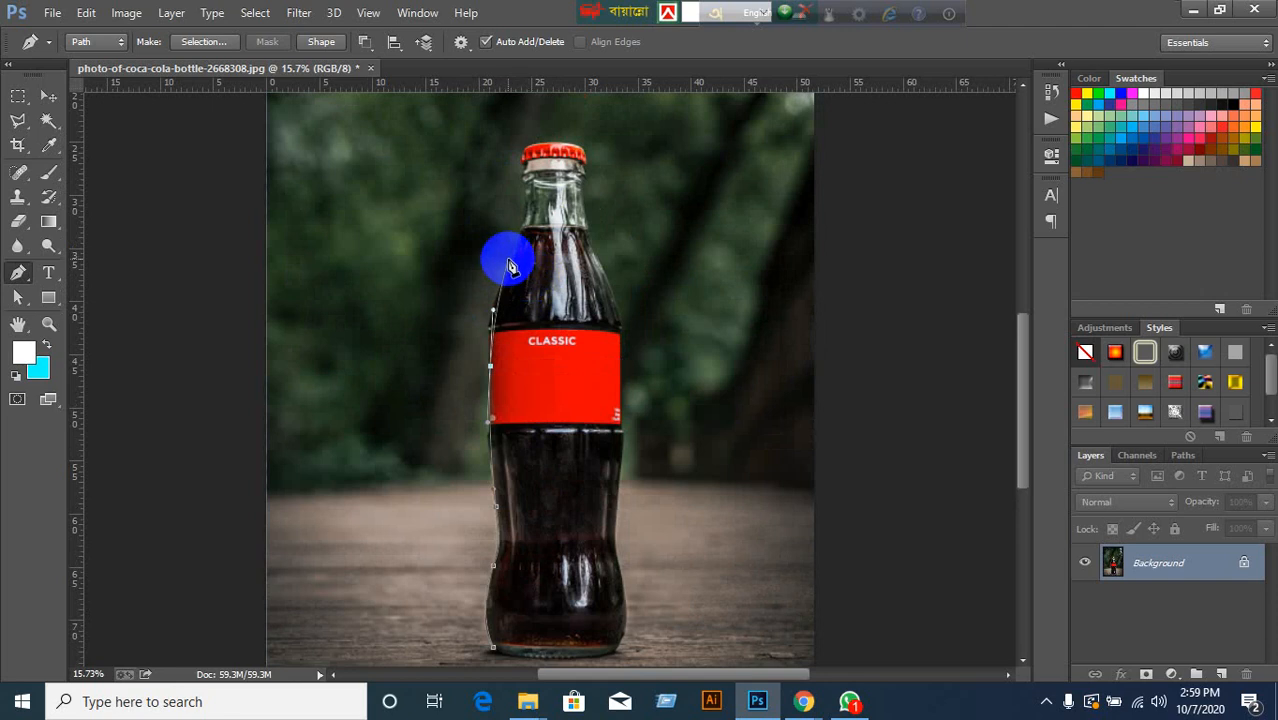
{"action": "left_click", "coordinate": [521, 248]}
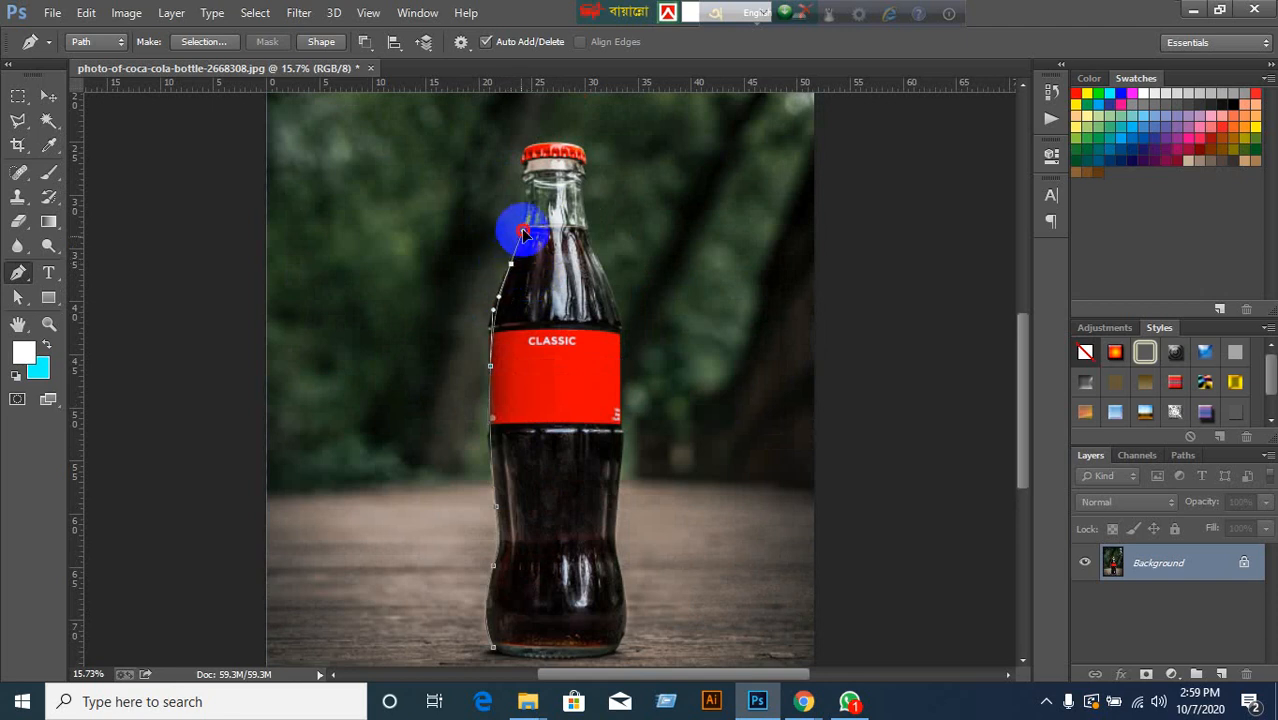
{"action": "left_click", "coordinate": [533, 219]}
{"action": "key", "text": "ctrl+z"}
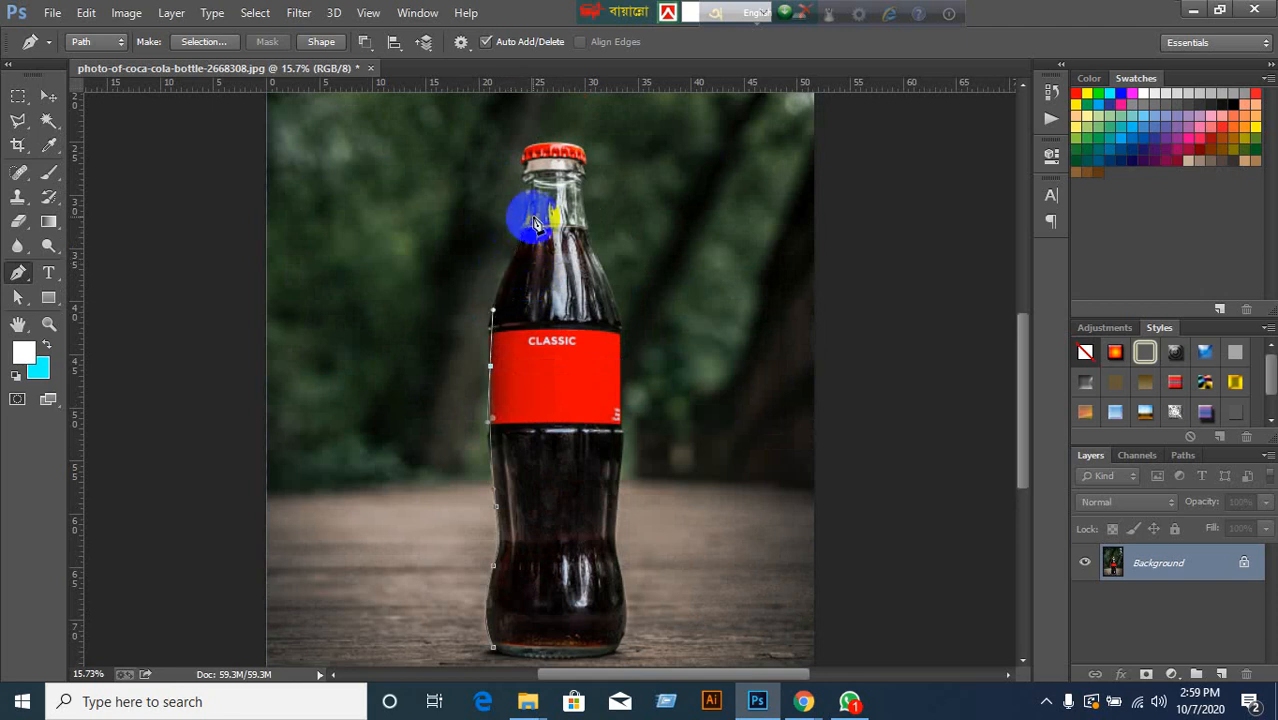
{"action": "key", "text": "ctrl+z"}
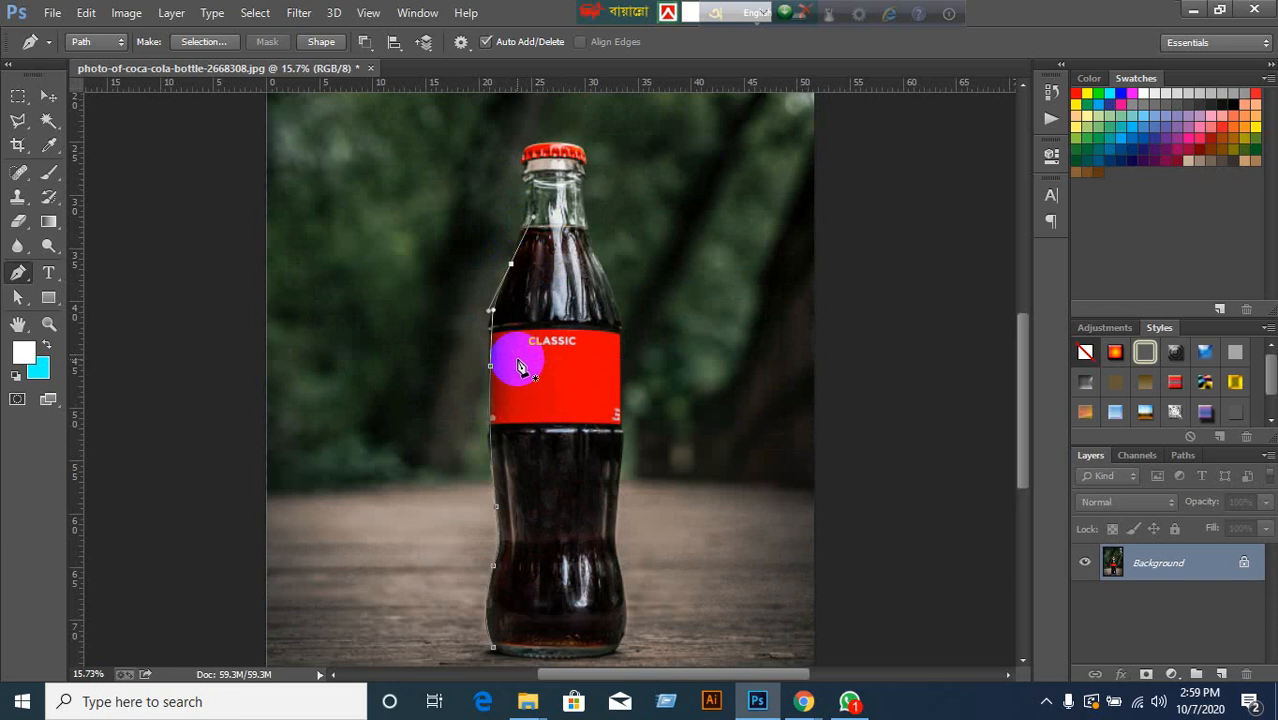
{"action": "key", "text": "ctrl+z"}
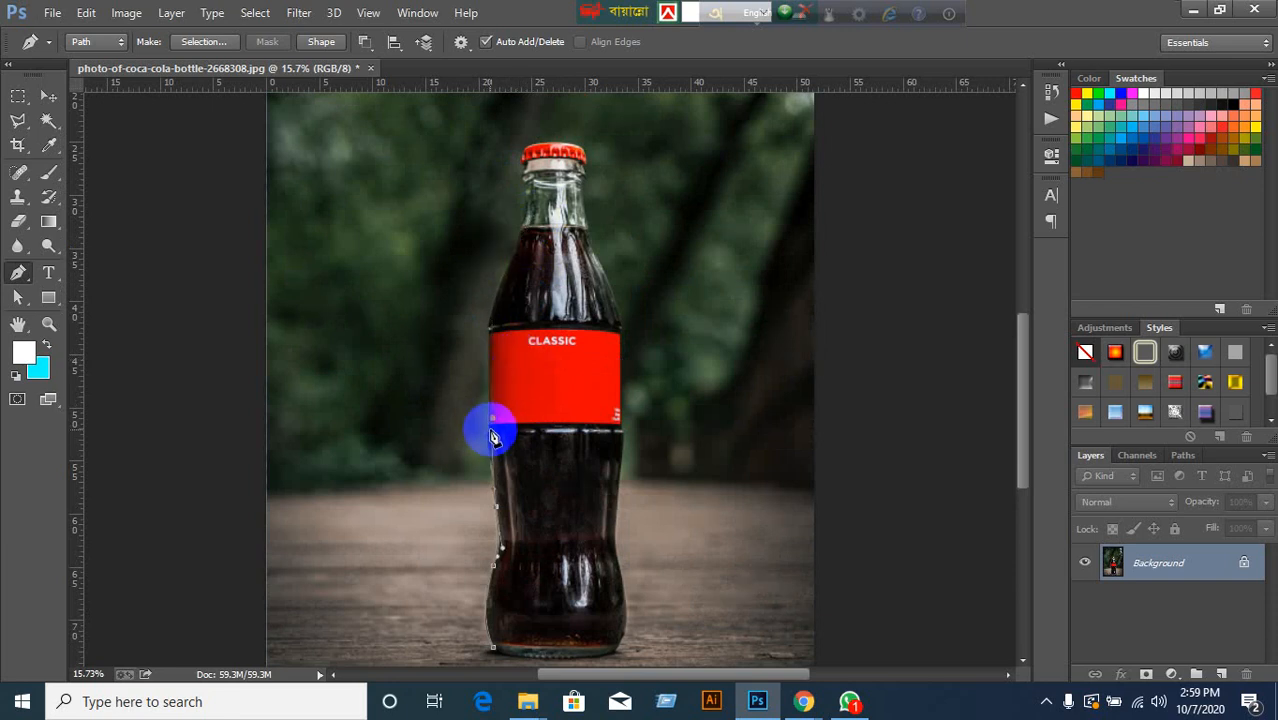
Trace the bottle's left edge with the Pen tool from below the red label up over the shoulder and neck to the cap.
{"action": "left_click_drag", "start_coordinate": [491, 435], "coordinate": [490, 402]}
{"action": "left_click", "coordinate": [490, 322]}
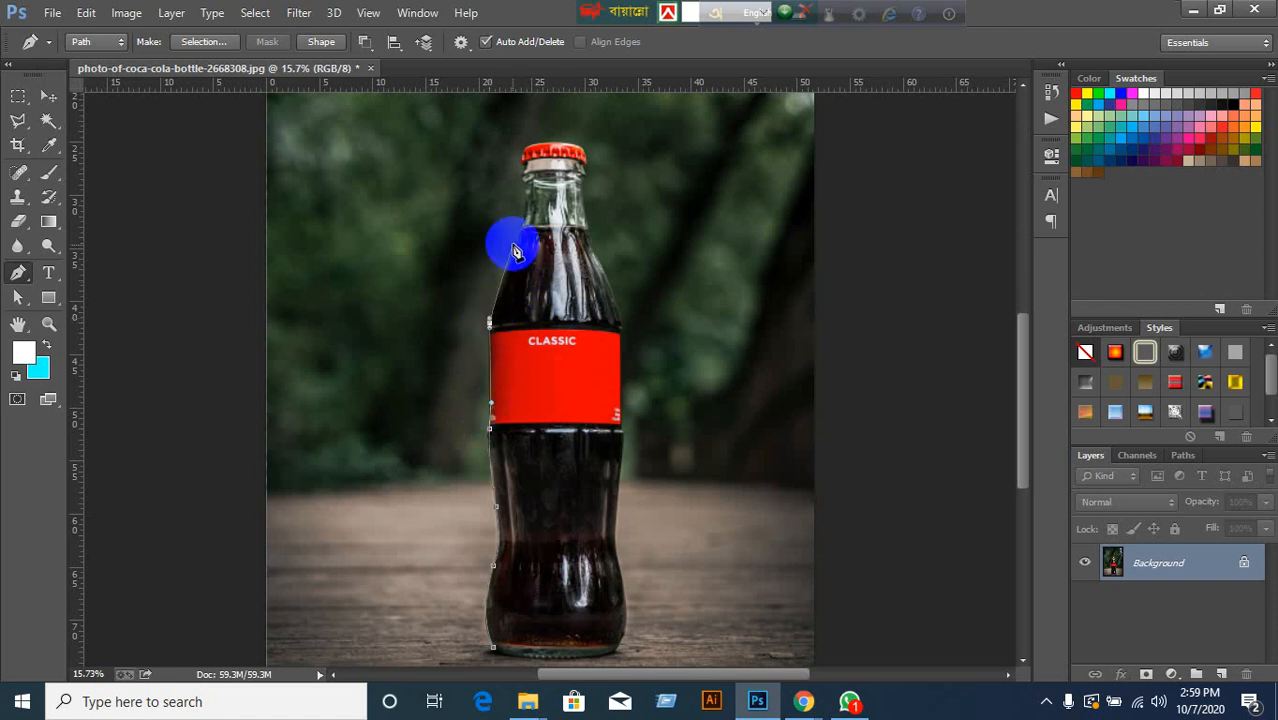
{"action": "left_click_drag", "start_coordinate": [512, 250], "coordinate": [518, 242]}
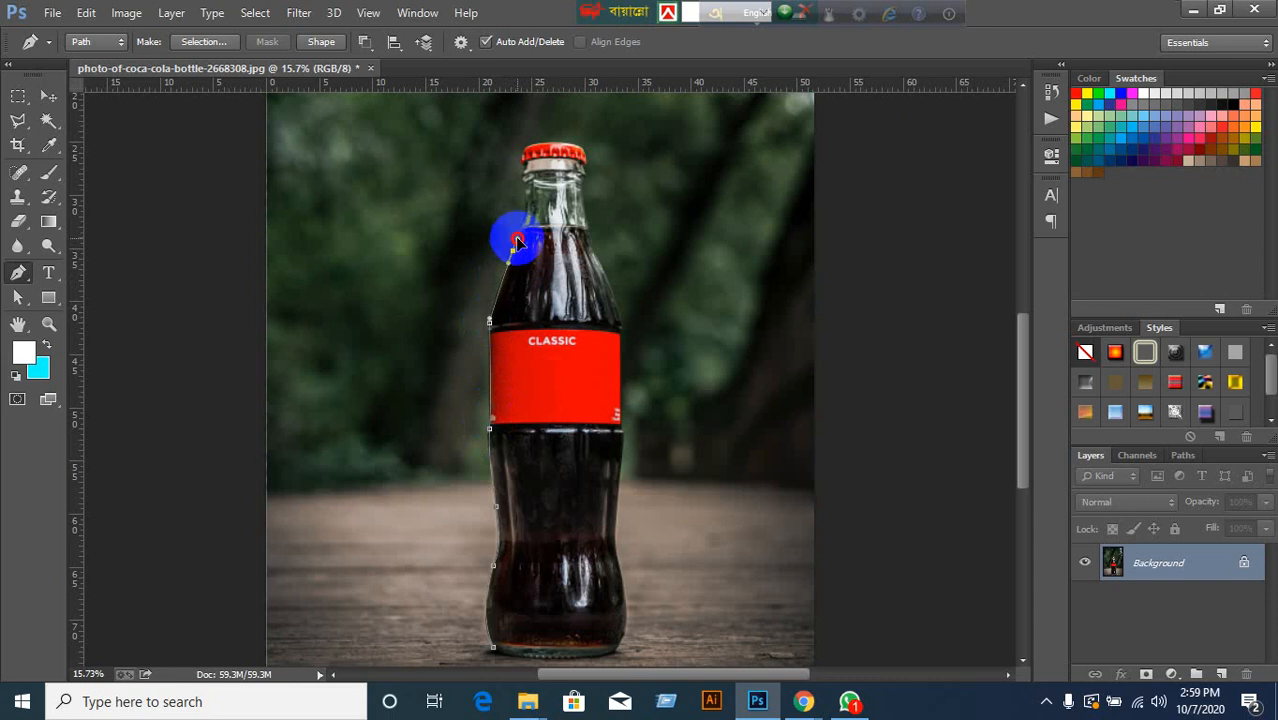
{"action": "left_click_drag", "start_coordinate": [520, 187], "coordinate": [523, 184]}
{"action": "left_click", "coordinate": [525, 176]}
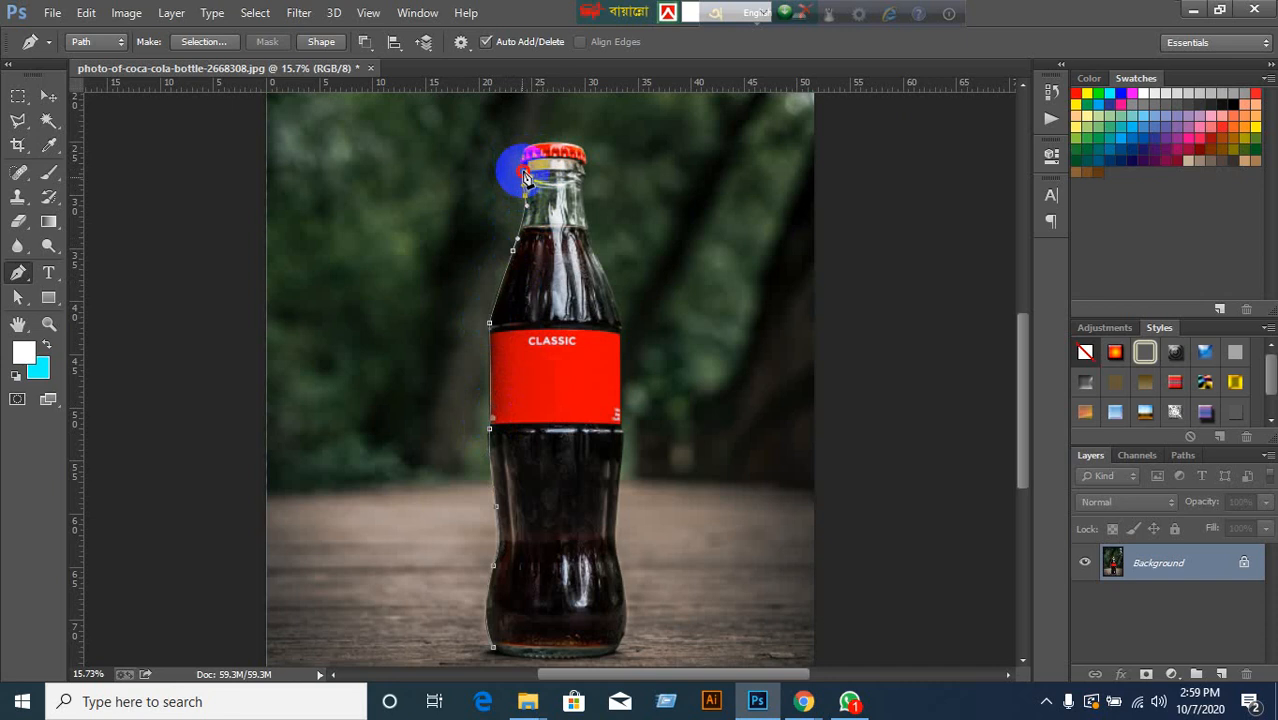
{"action": "left_click", "coordinate": [524, 158]}
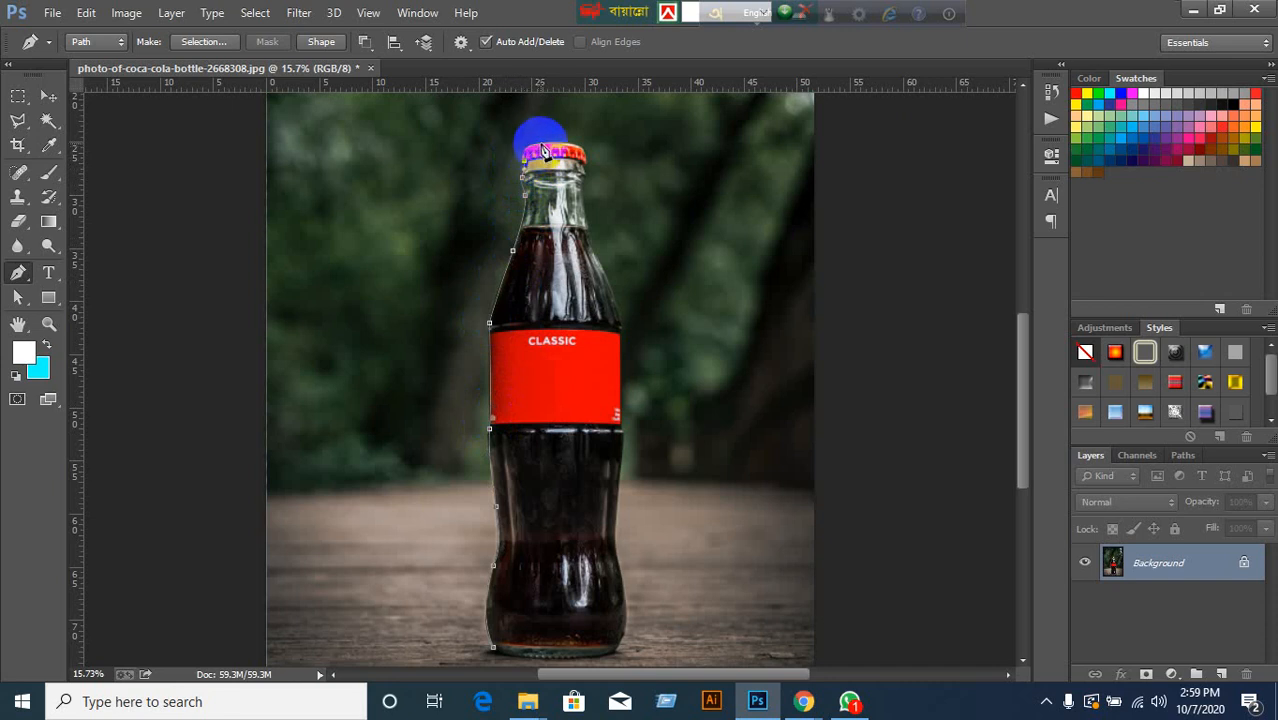
Carry the path across the cap's top and down the right neck and shoulder to just below the red label.
{"action": "left_click_drag", "start_coordinate": [541, 144], "coordinate": [562, 147]}
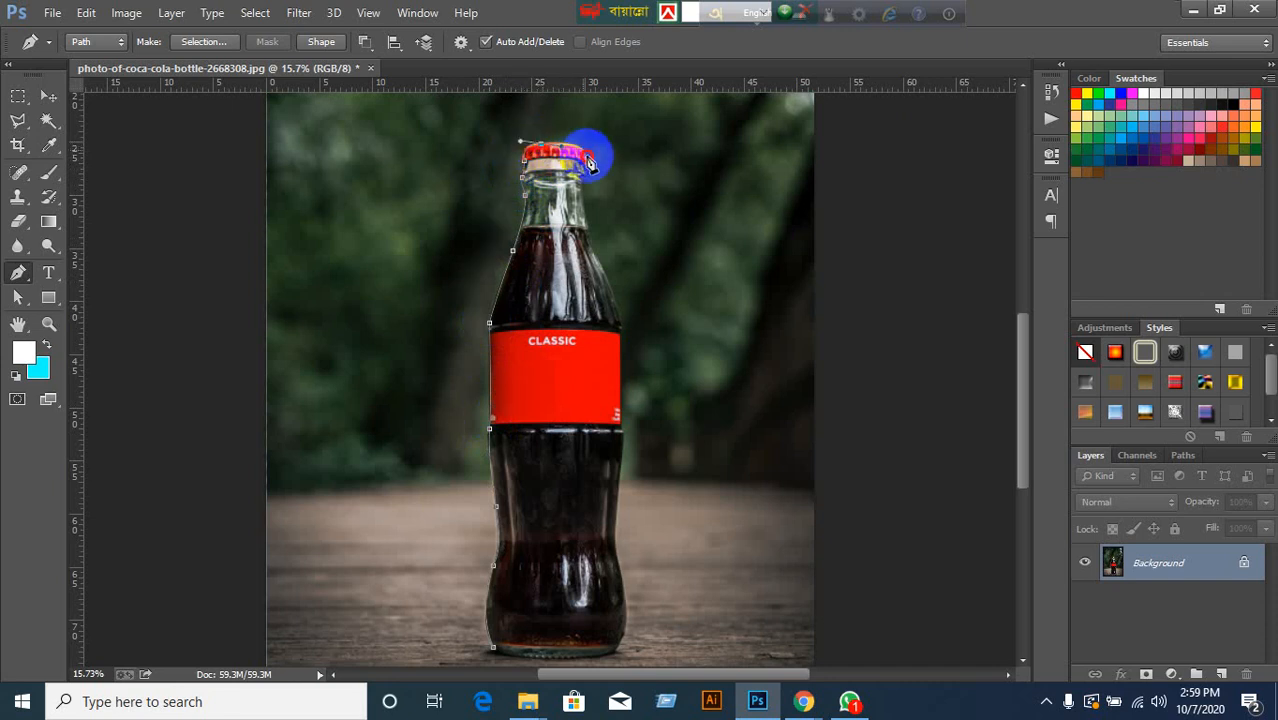
{"action": "mouse_move", "coordinate": [586, 232]}
{"action": "left_mouse_down"}
{"action": "mouse_move", "coordinate": [599, 262]}
{"action": "mouse_move", "coordinate": [593, 209]}
{"action": "mouse_move", "coordinate": [596, 248]}
{"action": "left_mouse_up"}
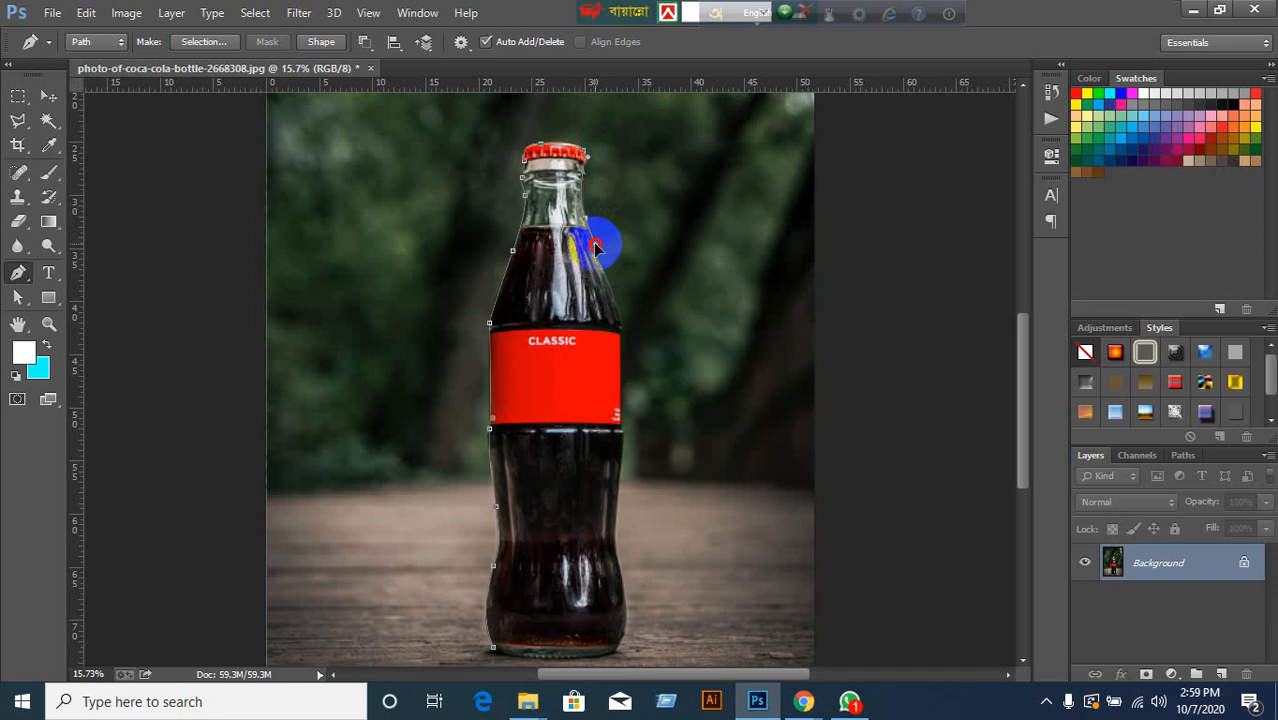
{"action": "left_click", "coordinate": [620, 328]}
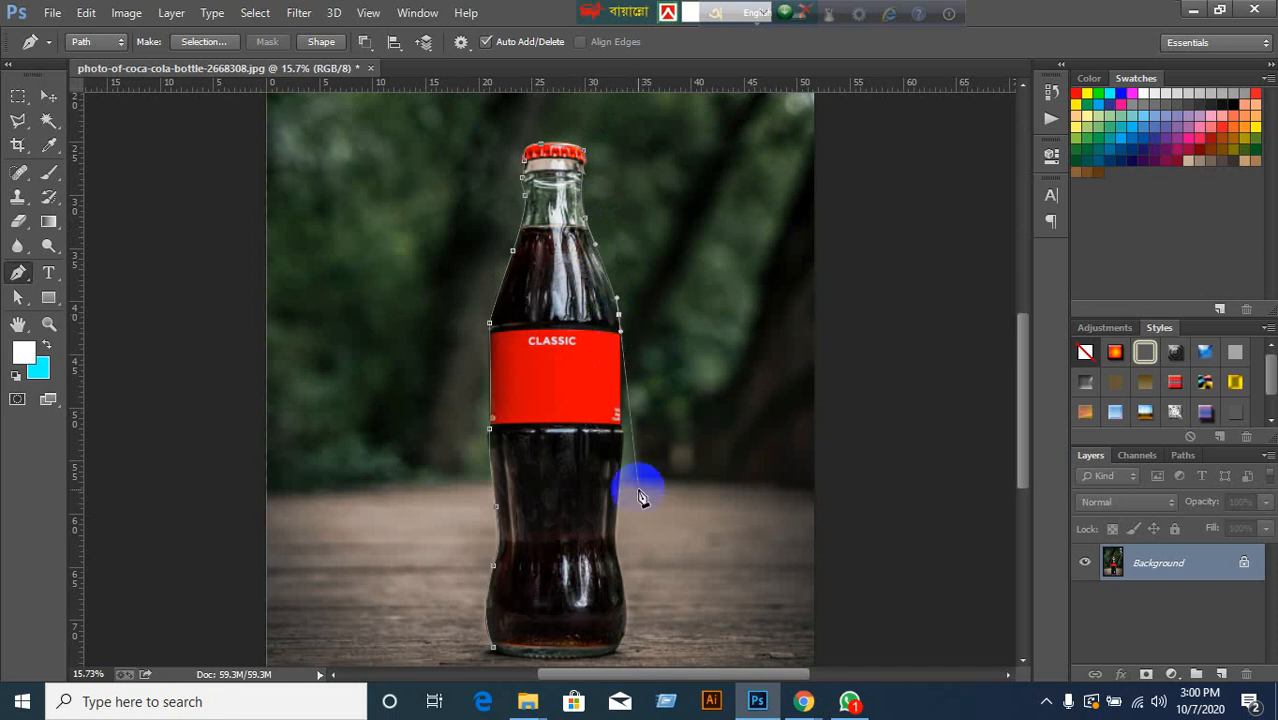
{"action": "left_click", "coordinate": [623, 436]}
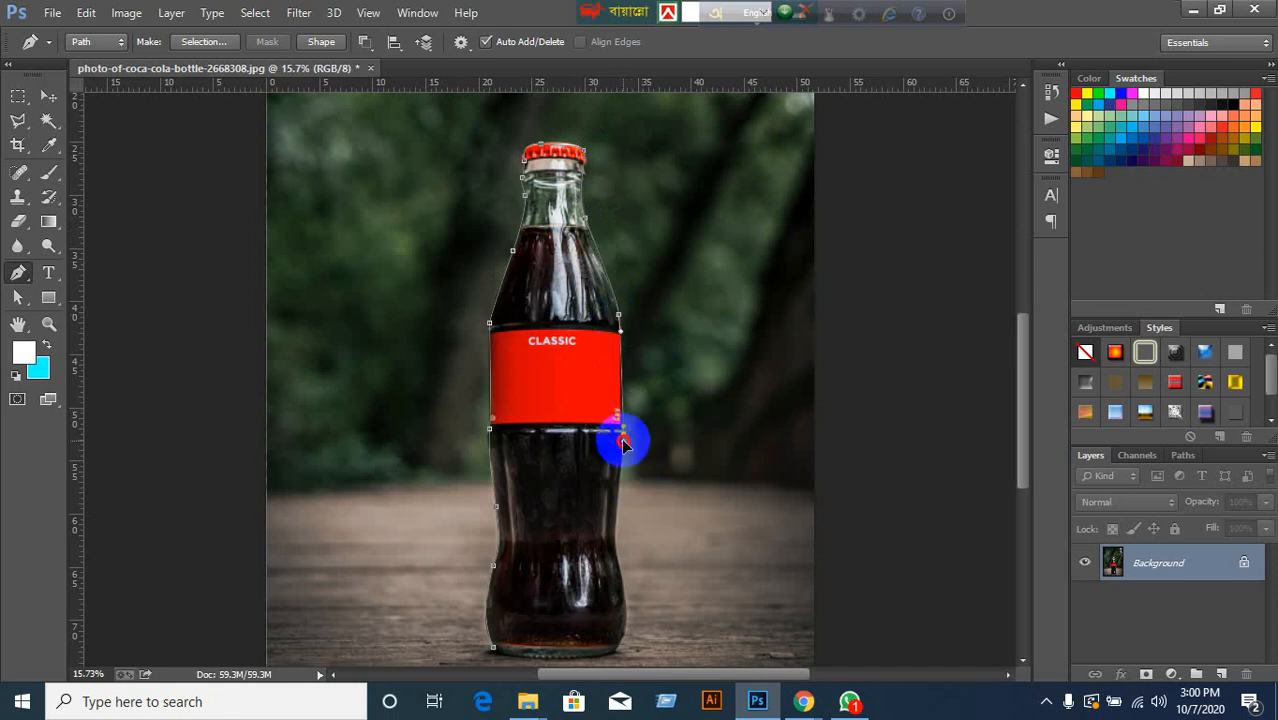
Trace the right waist and lower bulge, follow the bottle's base, and close the path at its starting point.
{"action": "left_click", "coordinate": [615, 533]}
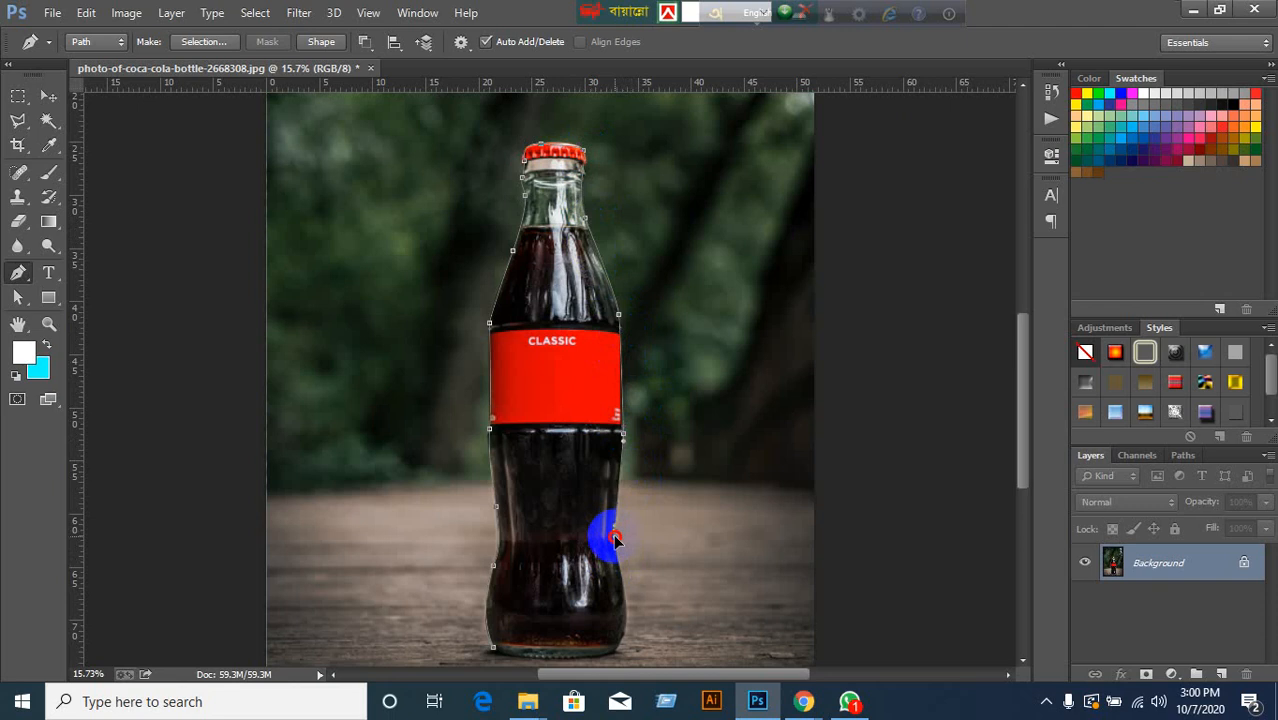
{"action": "left_click", "coordinate": [624, 600]}
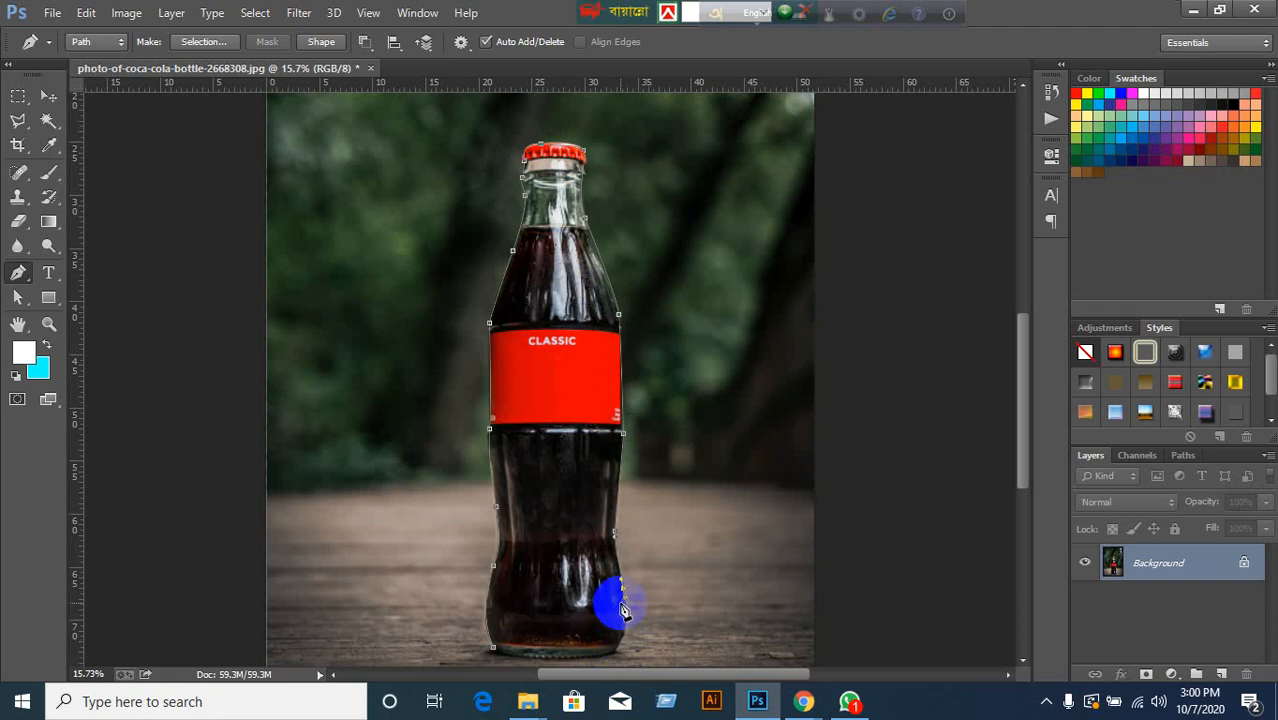
{"action": "scroll", "coordinate": [622, 645], "scroll_direction": "up", "scroll_amount": 2}
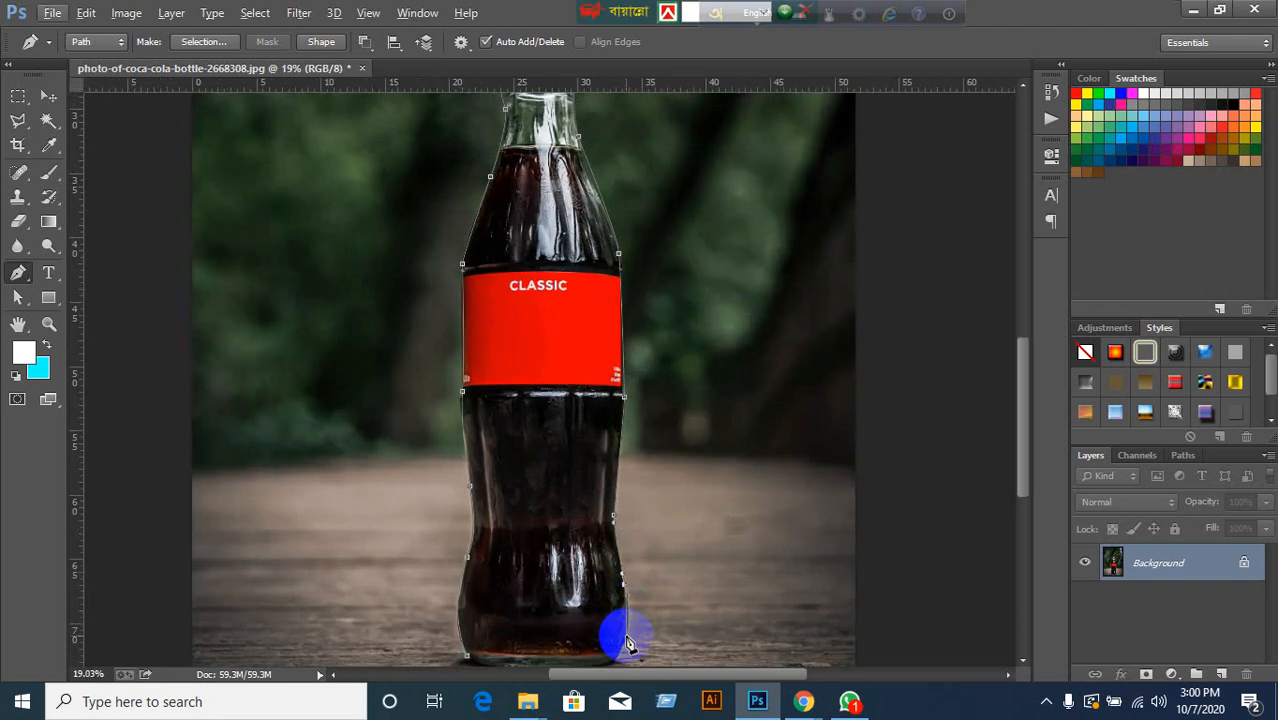
{"action": "left_click", "coordinate": [623, 641]}
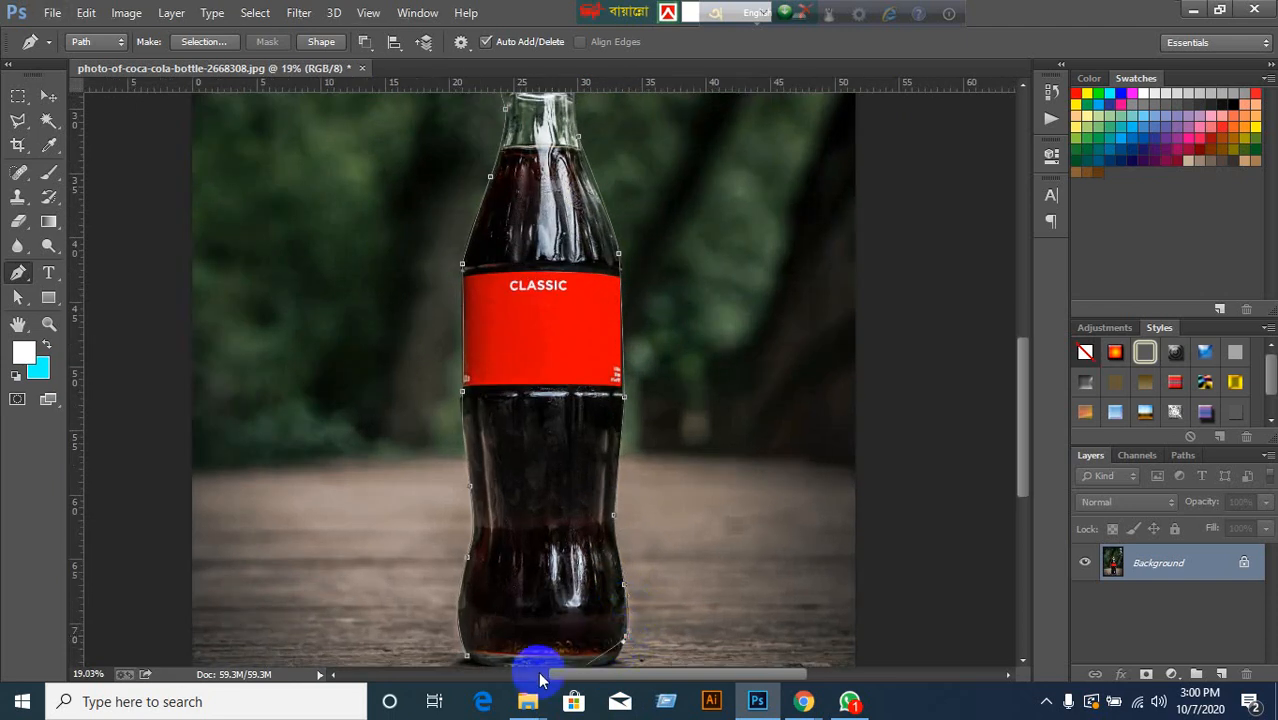
{"action": "left_click_drag", "start_coordinate": [590, 634], "coordinate": [467, 571]}
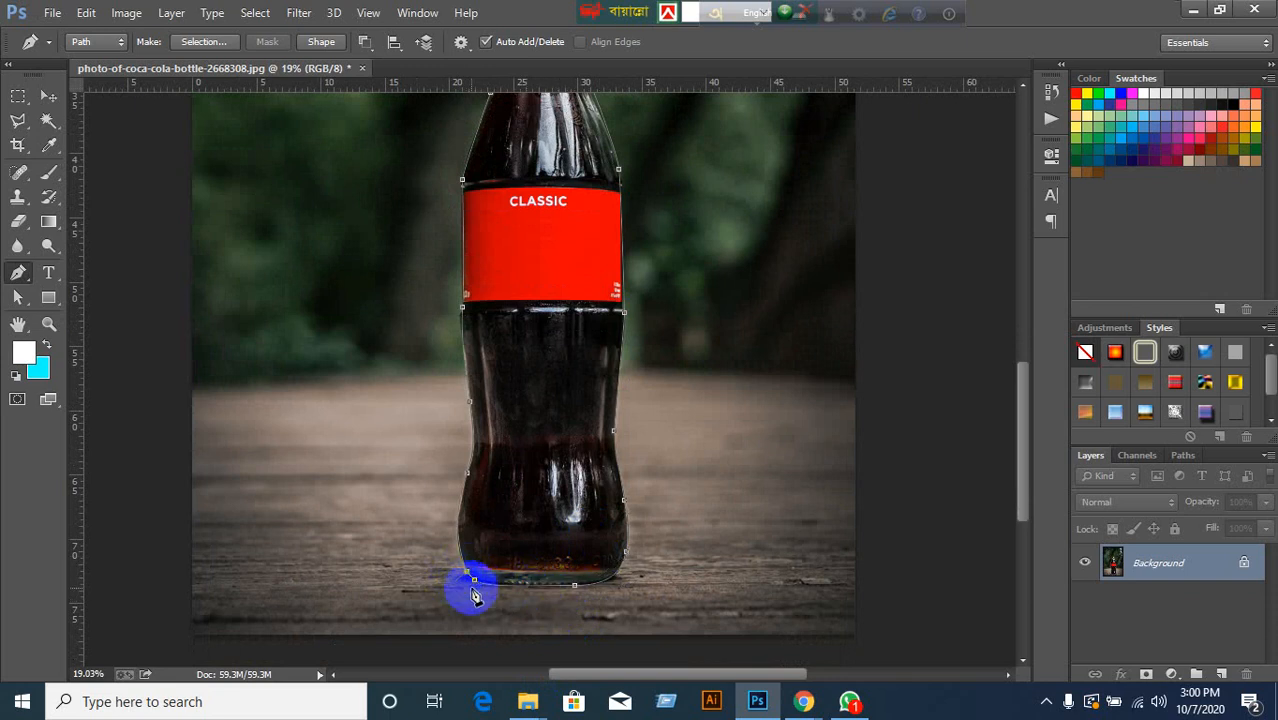
Move the two path anchor points at the bottle's lower-left base slightly inward to meet the glass edge.
{"action": "scroll", "coordinate": [690, 560], "scroll_direction": "down", "scroll_amount": 4}
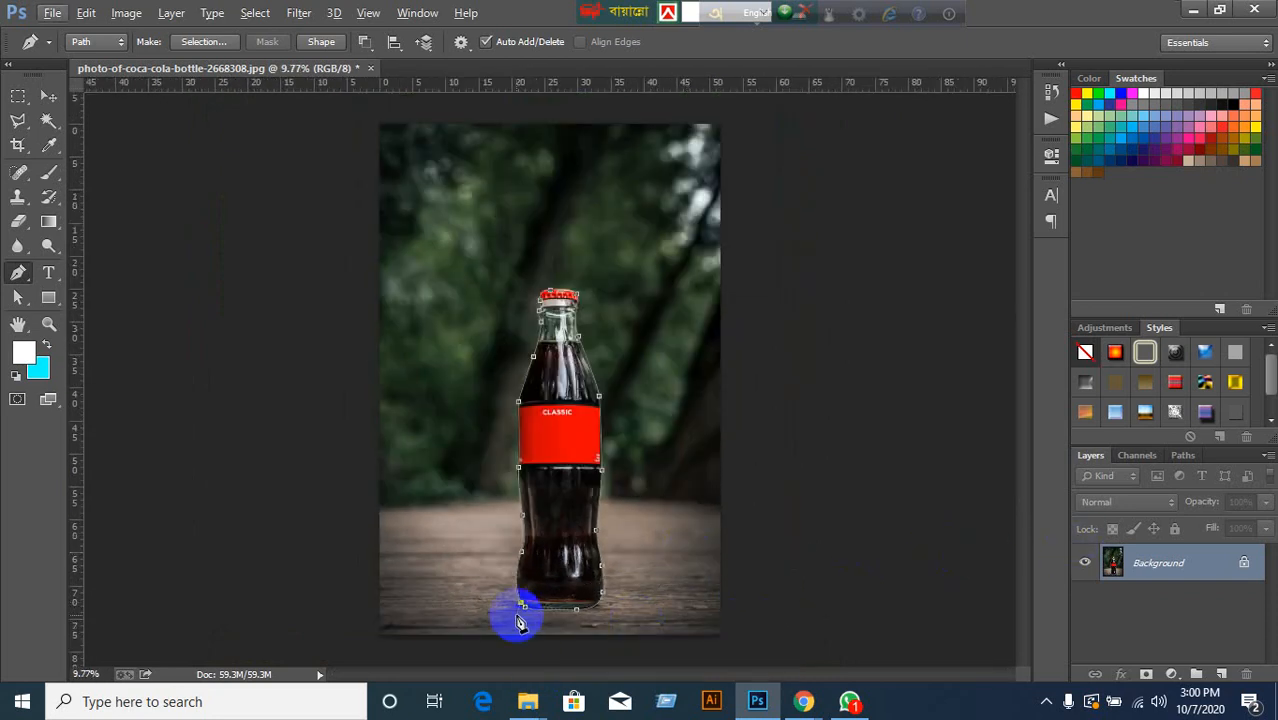
{"action": "scroll", "coordinate": [518, 622], "scroll_direction": "up", "scroll_amount": 5}
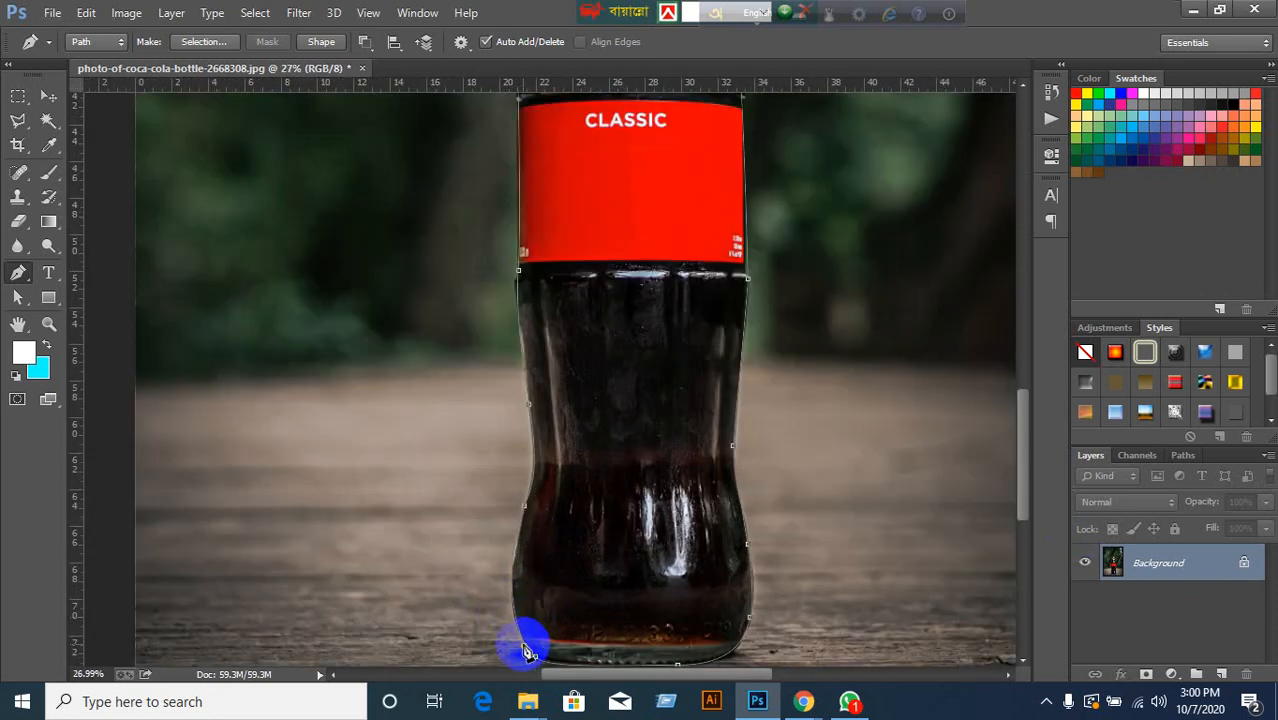
{"action": "scroll", "coordinate": [536, 652], "scroll_direction": "up", "scroll_amount": 5}
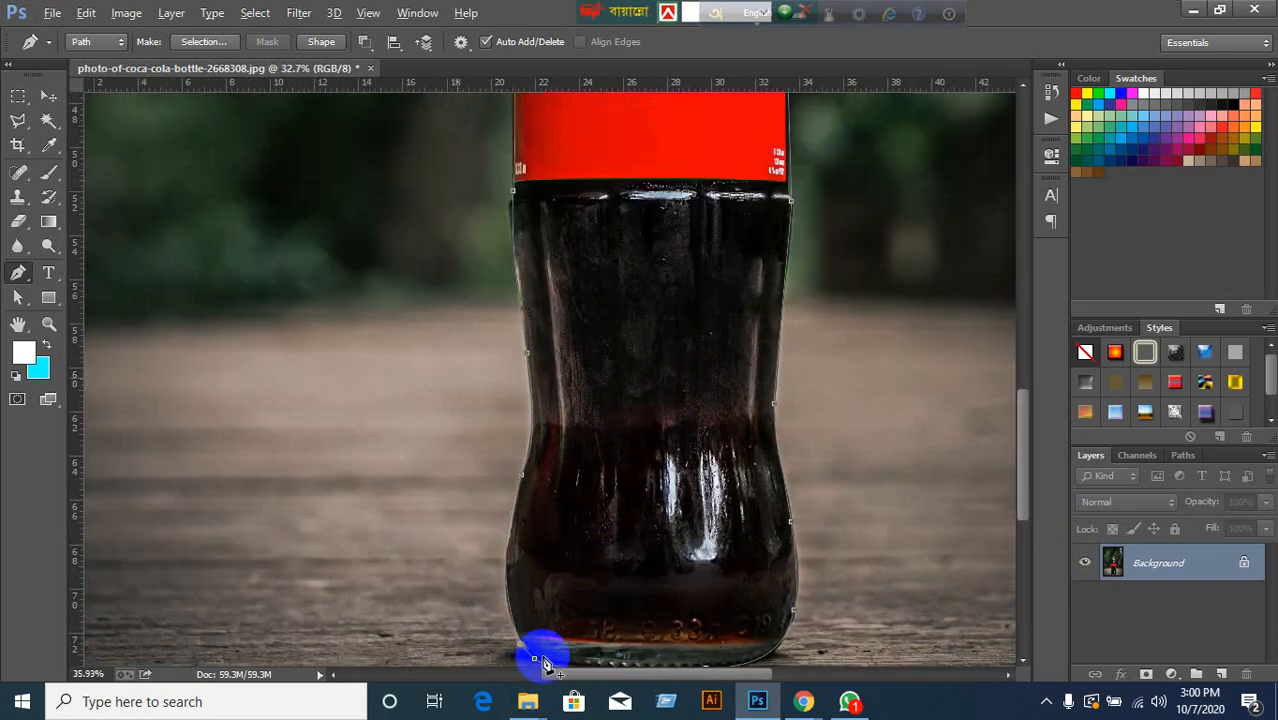
{"action": "scroll", "coordinate": [545, 662], "scroll_direction": "up", "scroll_amount": 2}
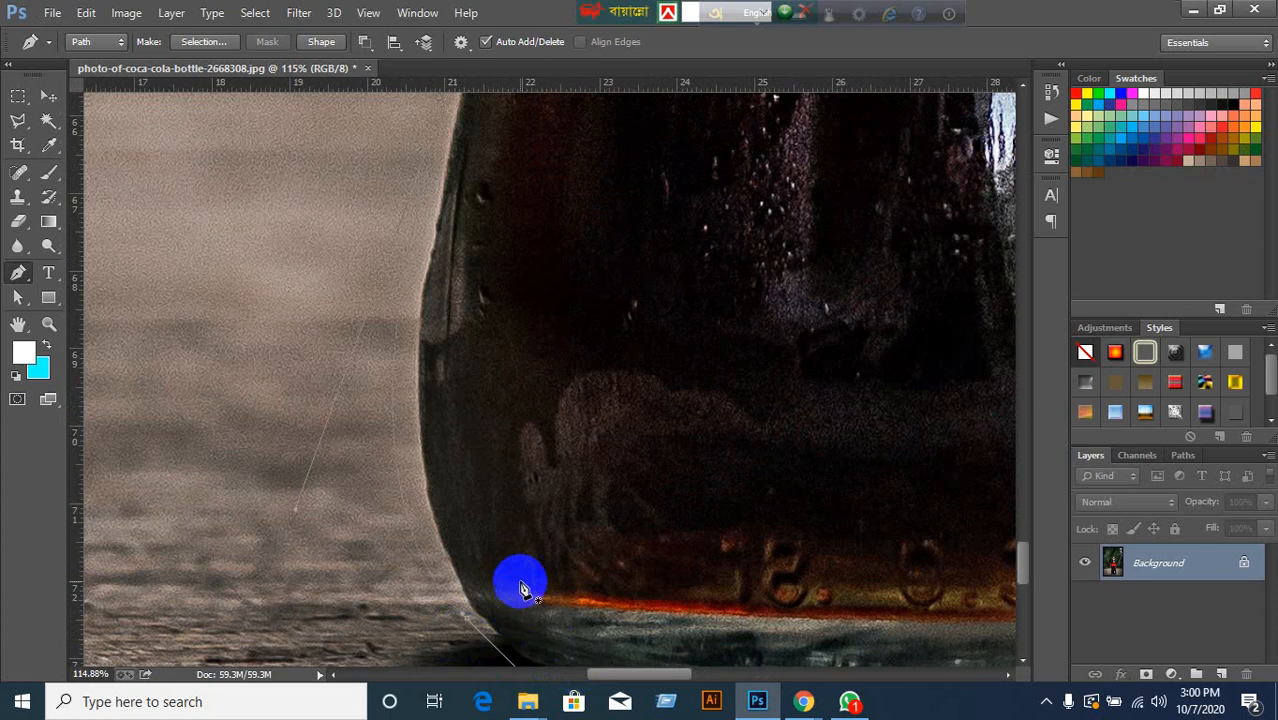
{"action": "scroll", "coordinate": [519, 586], "scroll_direction": "down", "scroll_amount": 10}
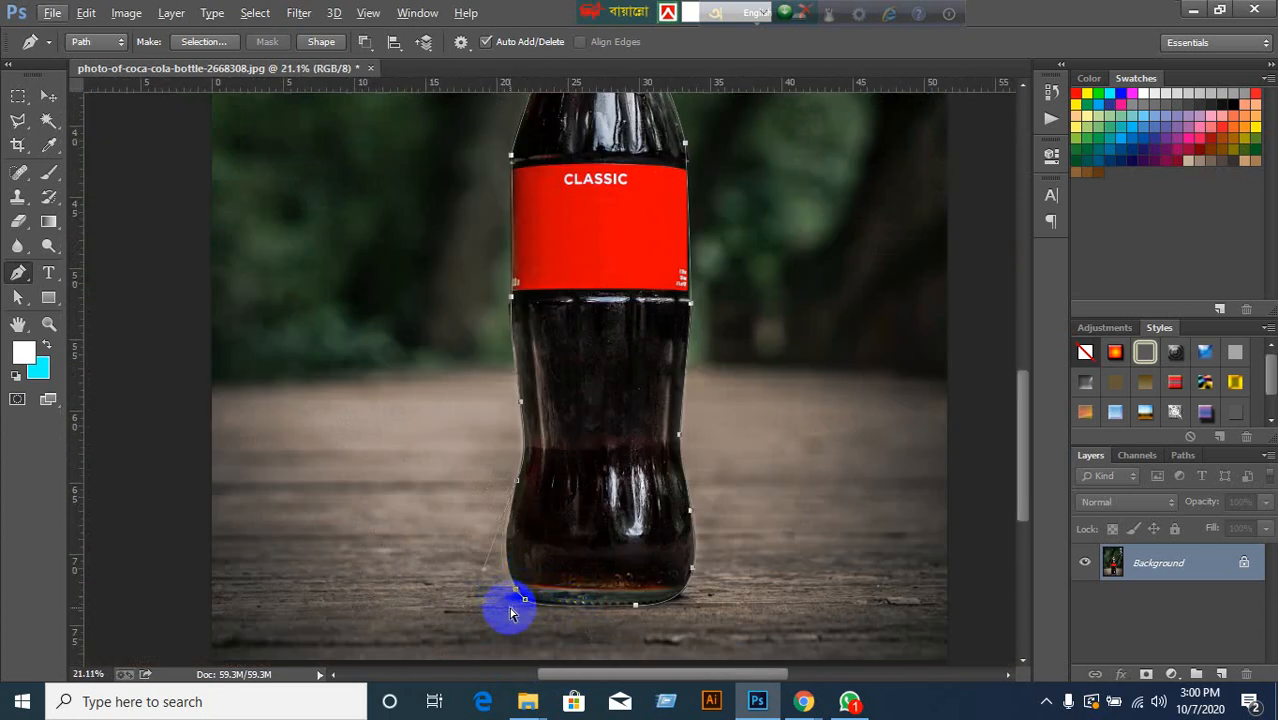
{"action": "left_click", "coordinate": [524, 600]}
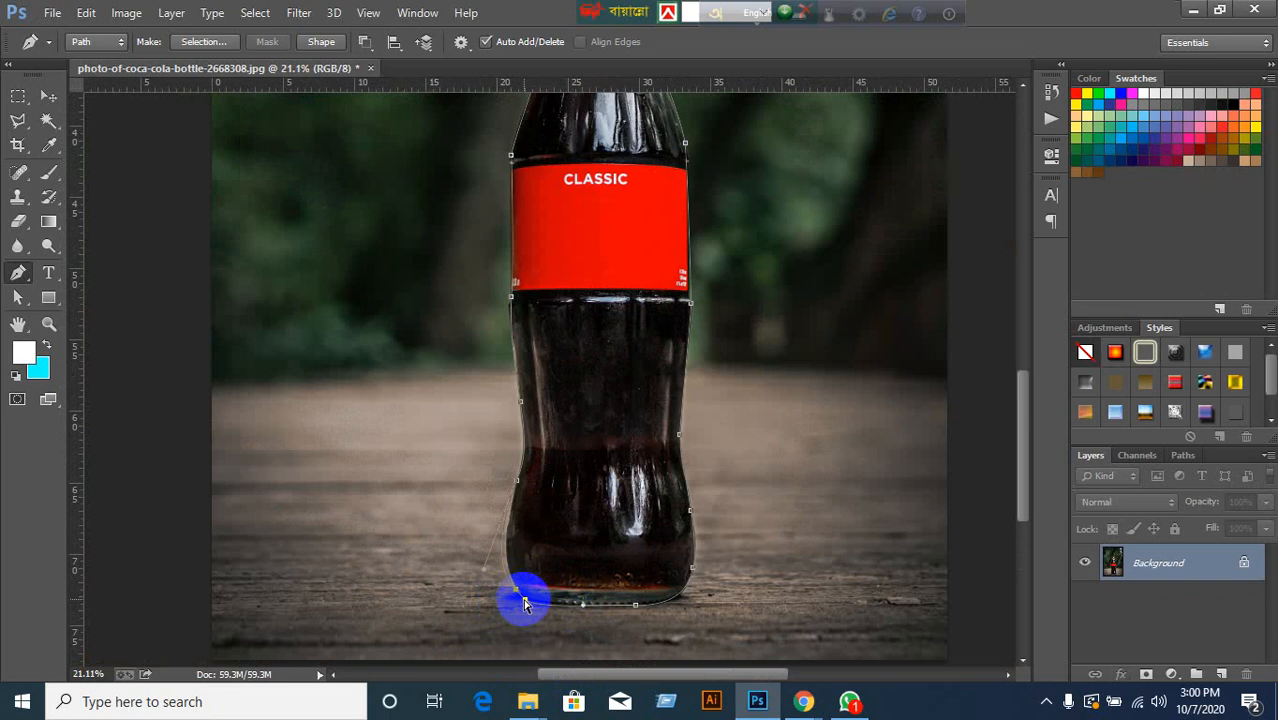
{"action": "left_click_drag", "start_coordinate": [524, 600], "coordinate": [535, 600]}
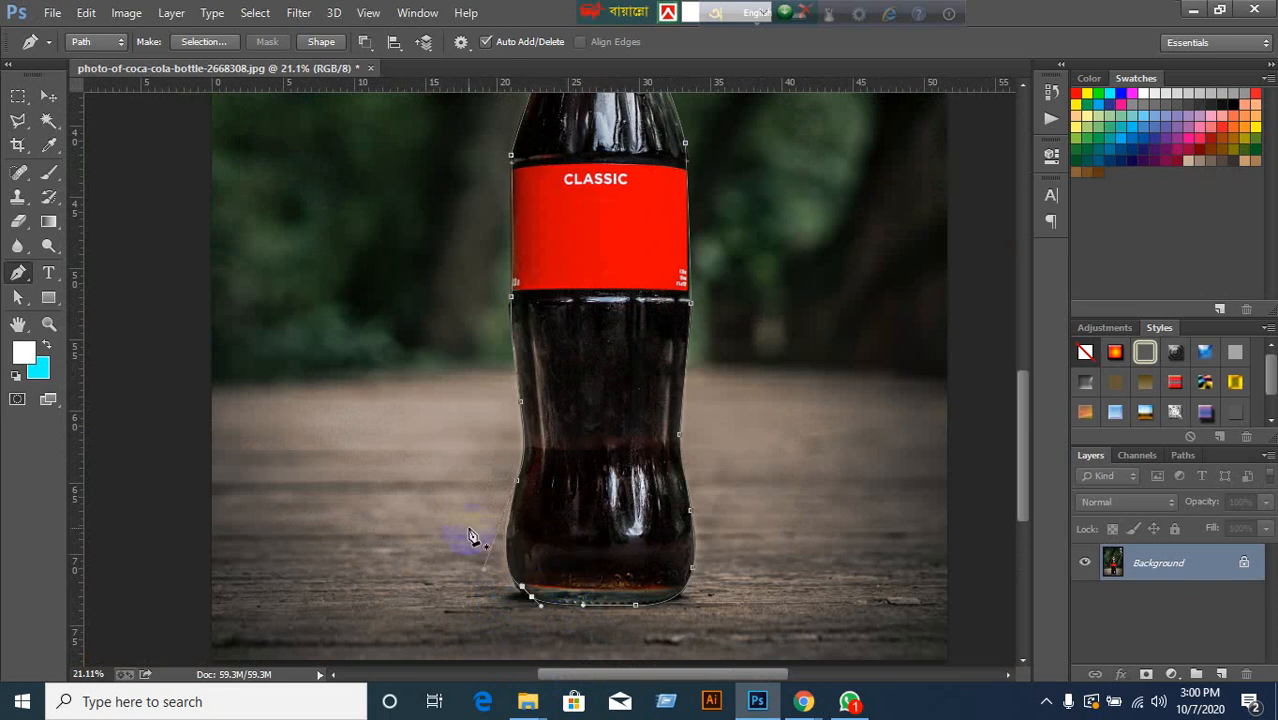
Reshape the path curve along the lower-left bulge and move the two base anchor points slightly down and outward.
{"action": "left_click", "coordinate": [530, 563], "text": "ctrl"}
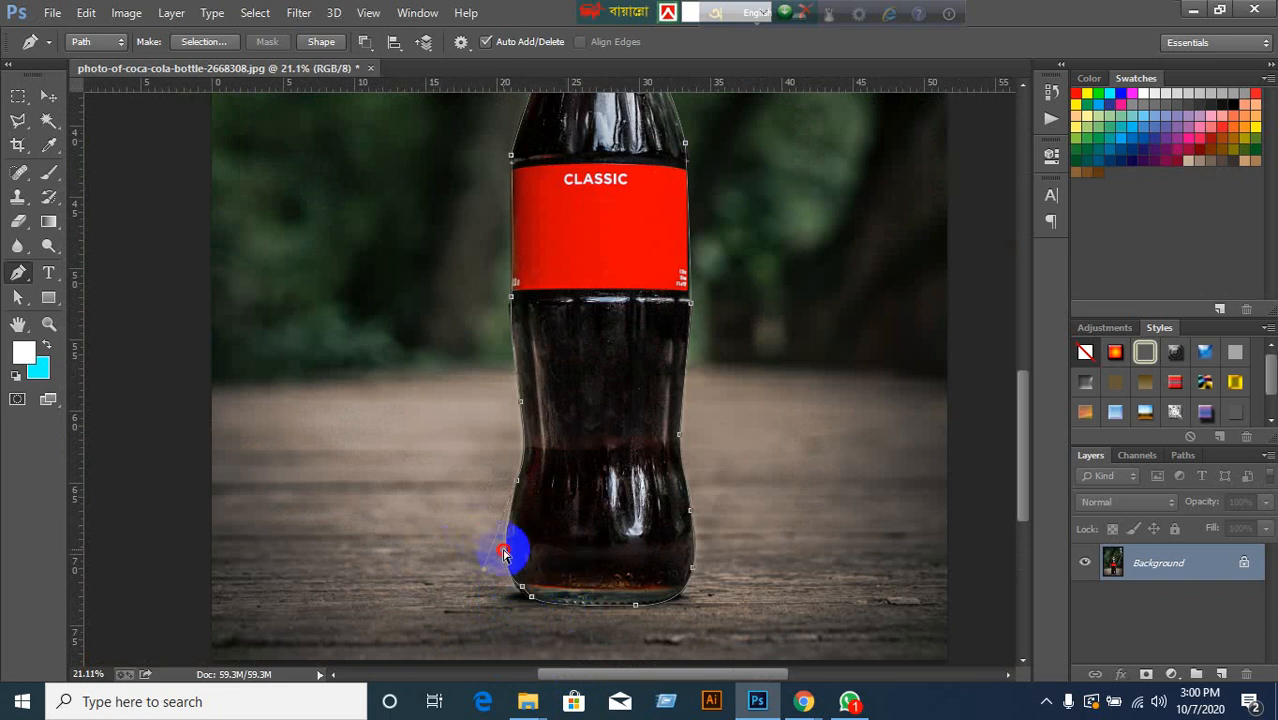
{"action": "left_click_drag", "start_coordinate": [507, 556], "coordinate": [506, 556]}
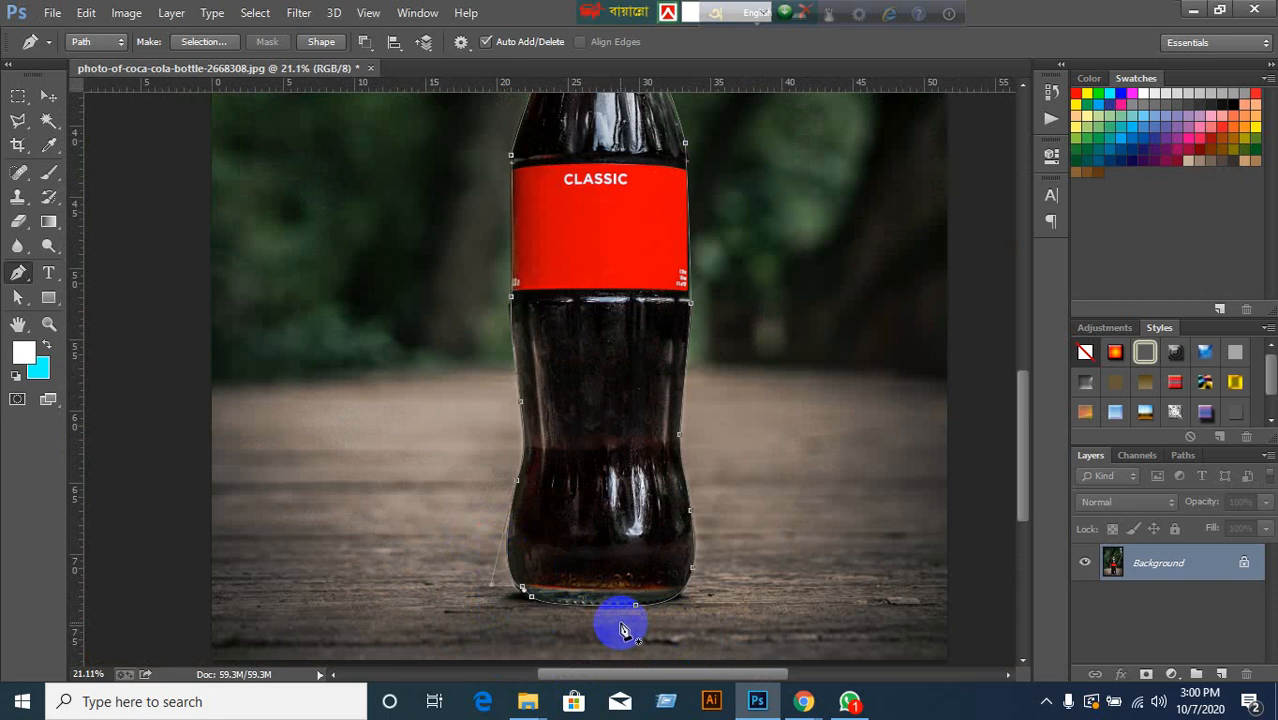
{"action": "left_click_drag", "start_coordinate": [624, 622], "coordinate": [642, 602]}
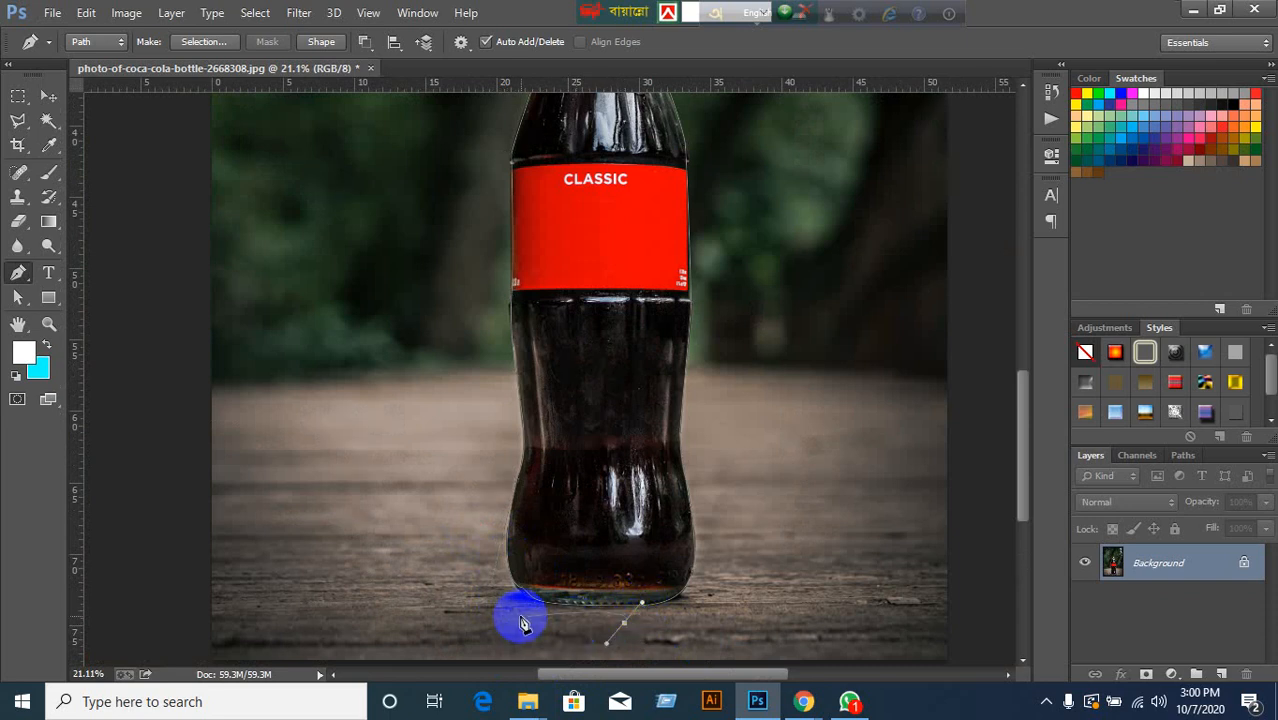
{"action": "key", "text": "ctrl+z"}
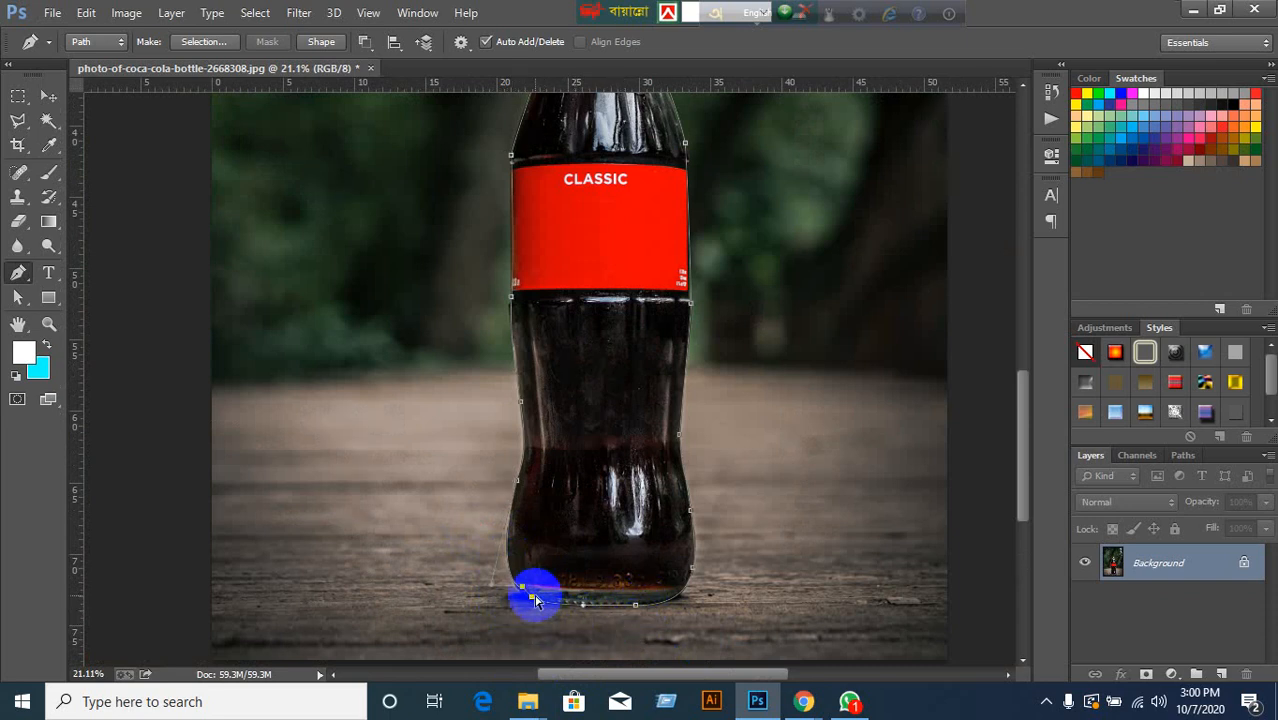
{"action": "left_click_drag", "start_coordinate": [536, 599], "coordinate": [522, 605]}
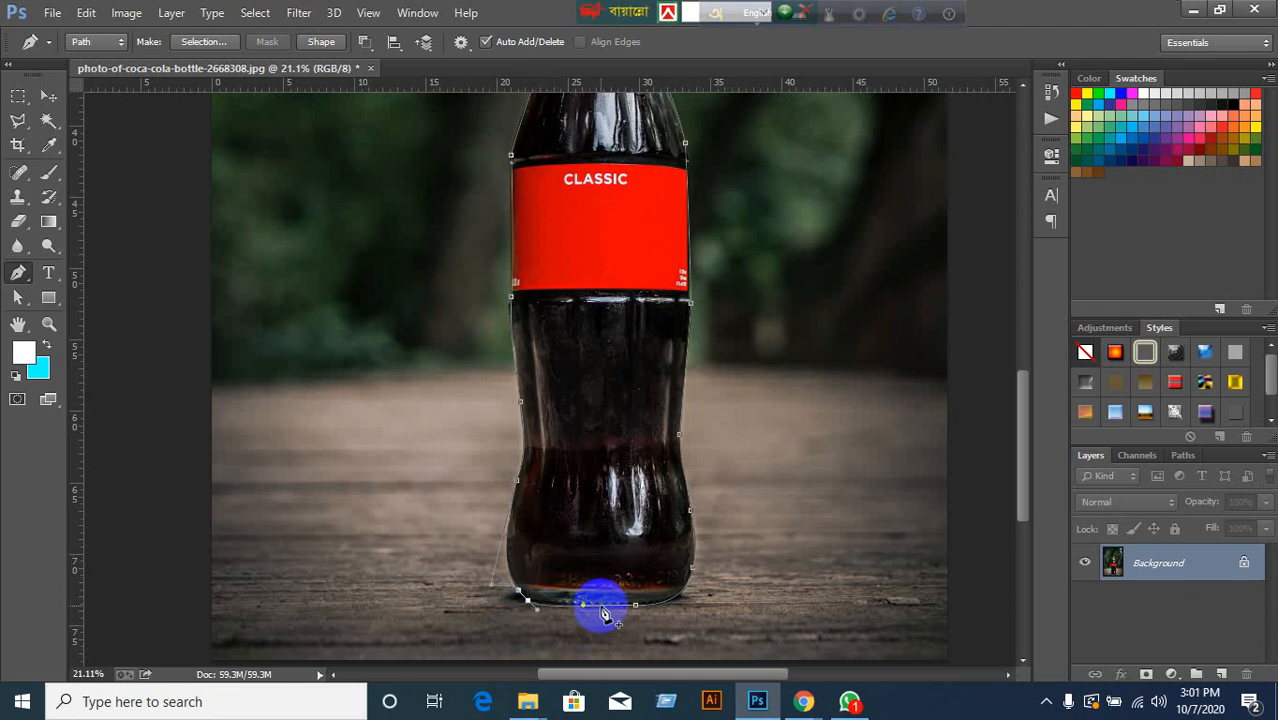
Switch to the Move tool and check the closed path around the whole bottle.
{"action": "scroll", "coordinate": [639, 586], "scroll_direction": "up", "scroll_amount": 4}
{"action": "scroll", "coordinate": [643, 590], "scroll_direction": "up", "scroll_amount": 2}
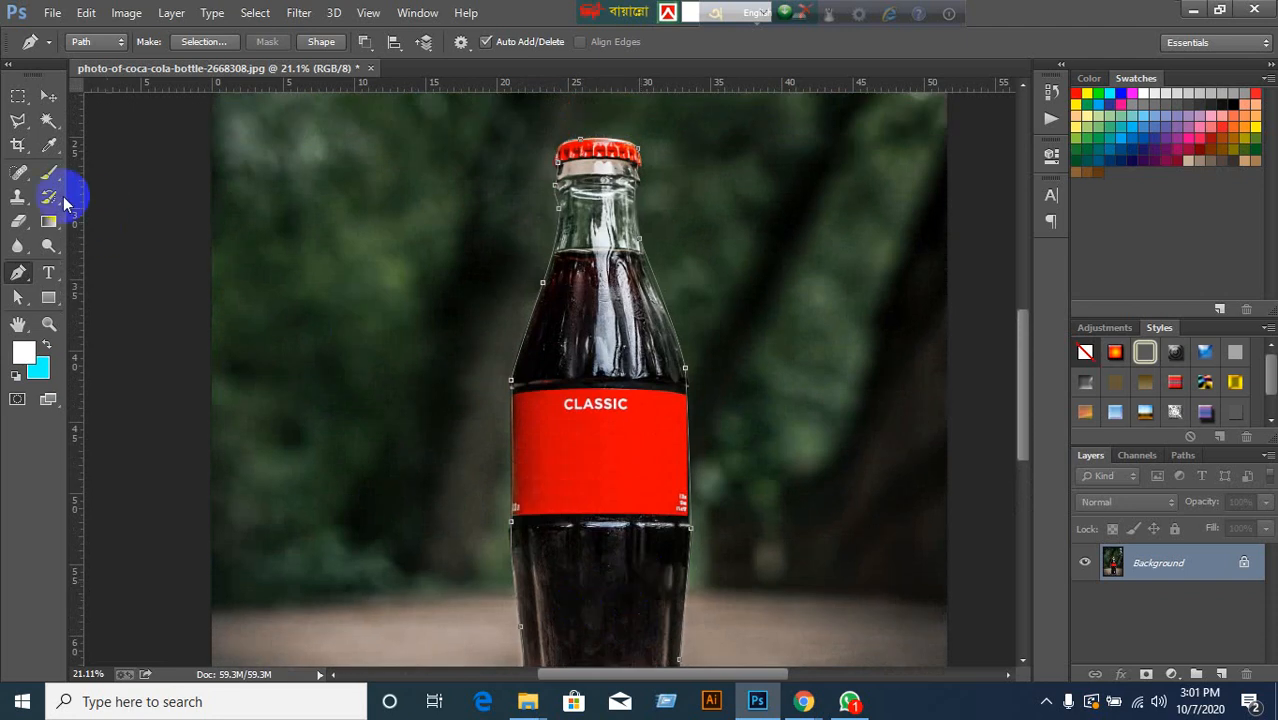
{"action": "left_click", "coordinate": [48, 96]}
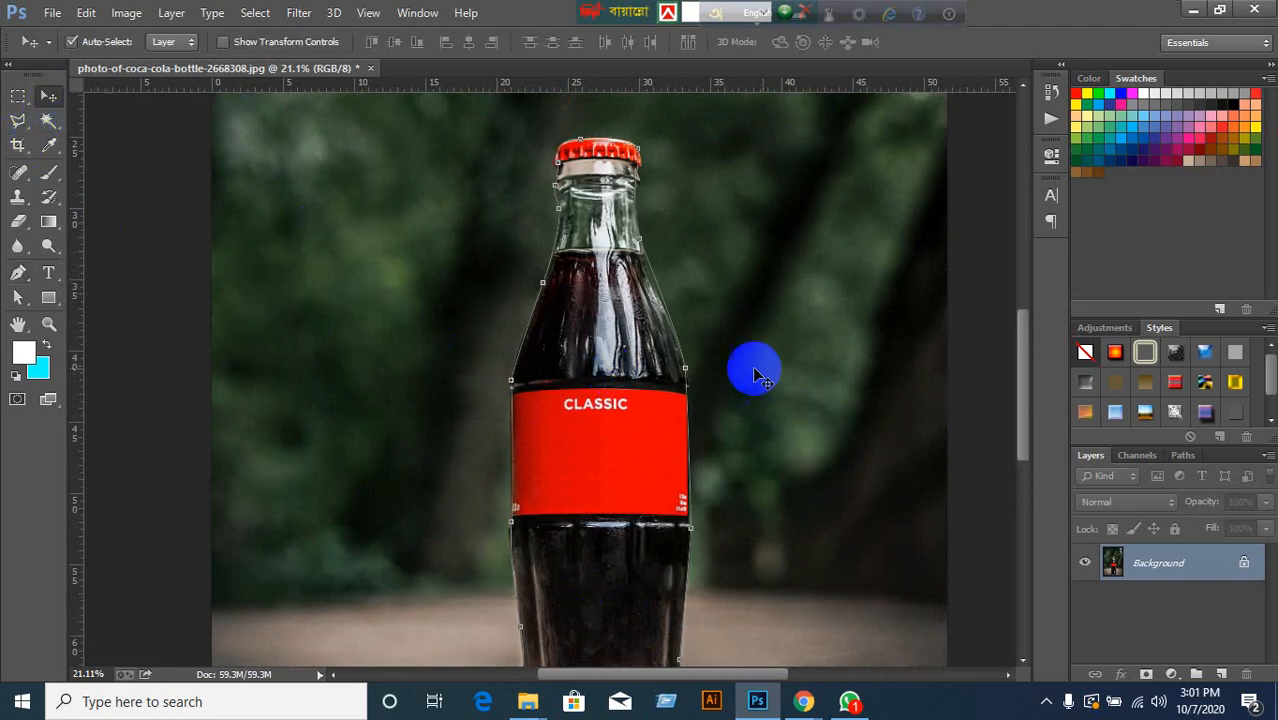
{"action": "scroll", "coordinate": [770, 364], "scroll_direction": "down", "scroll_amount": 3}
{"action": "scroll", "coordinate": [783, 366], "scroll_direction": "down", "scroll_amount": 1}
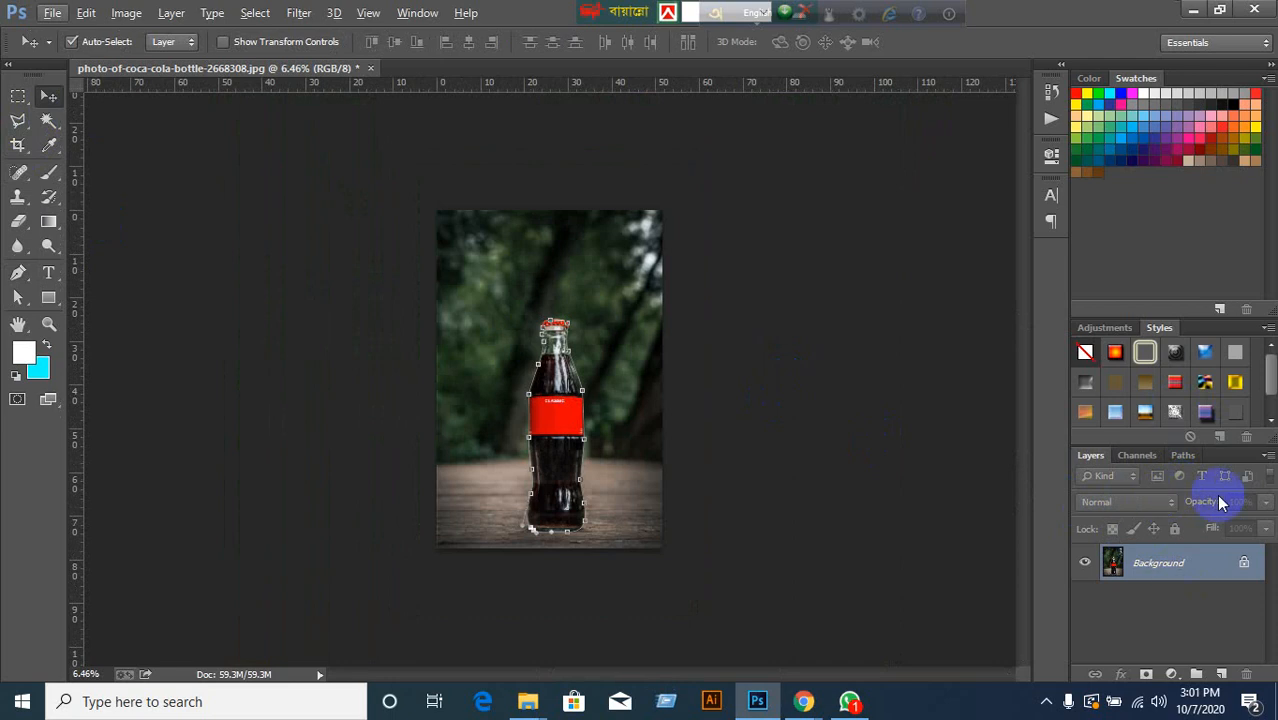
Save the bottle's work path as a permanent path named Path 1.
{"action": "left_click", "coordinate": [1190, 456]}
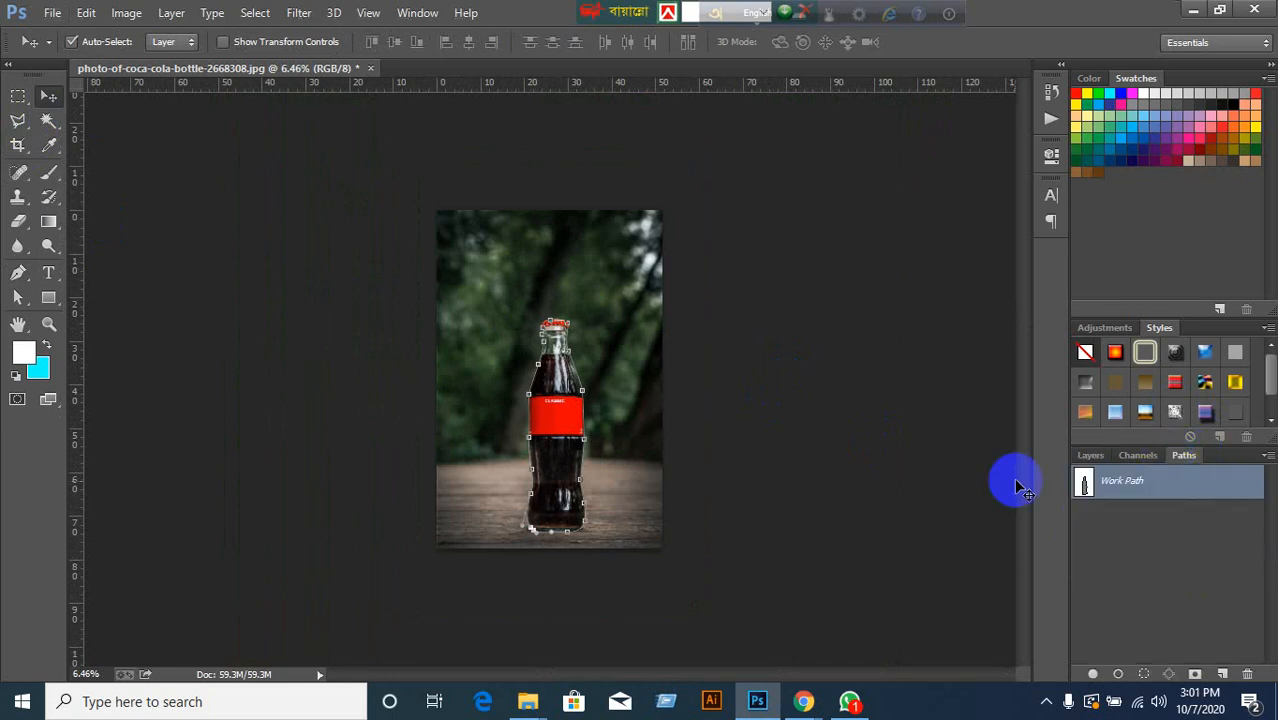
{"action": "double_click", "coordinate": [1133, 482]}
{"action": "left_click", "coordinate": [745, 237]}
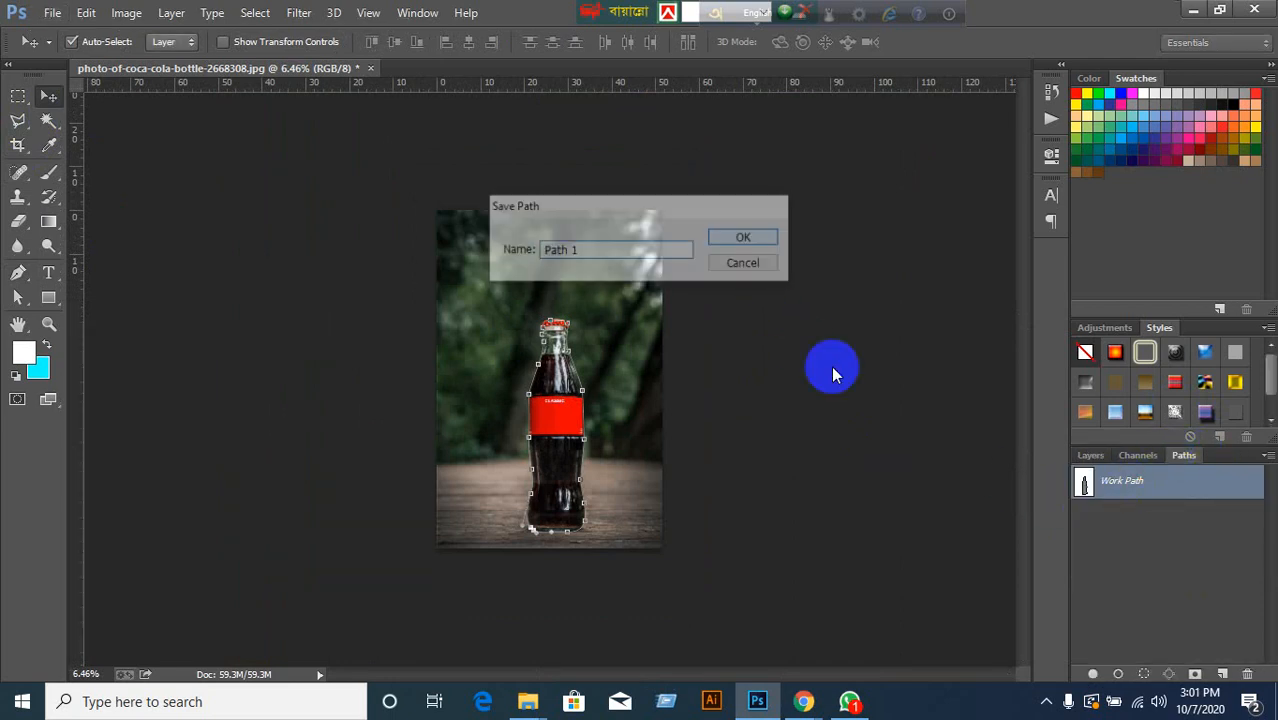
Duplicate the Background layer and delete everything outside the bottle path on the copy, using the path's inverted selection.
{"action": "left_click", "coordinate": [1085, 458]}
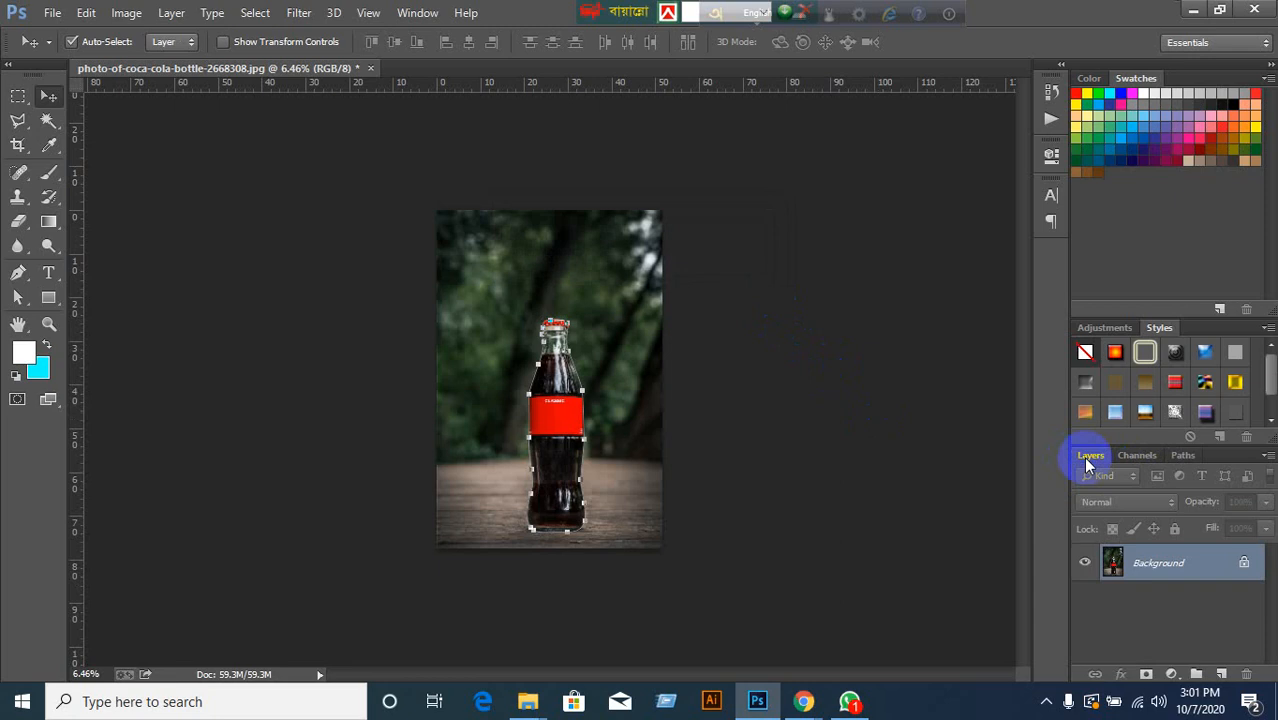
{"action": "left_click_drag", "start_coordinate": [1165, 566], "coordinate": [1221, 673]}
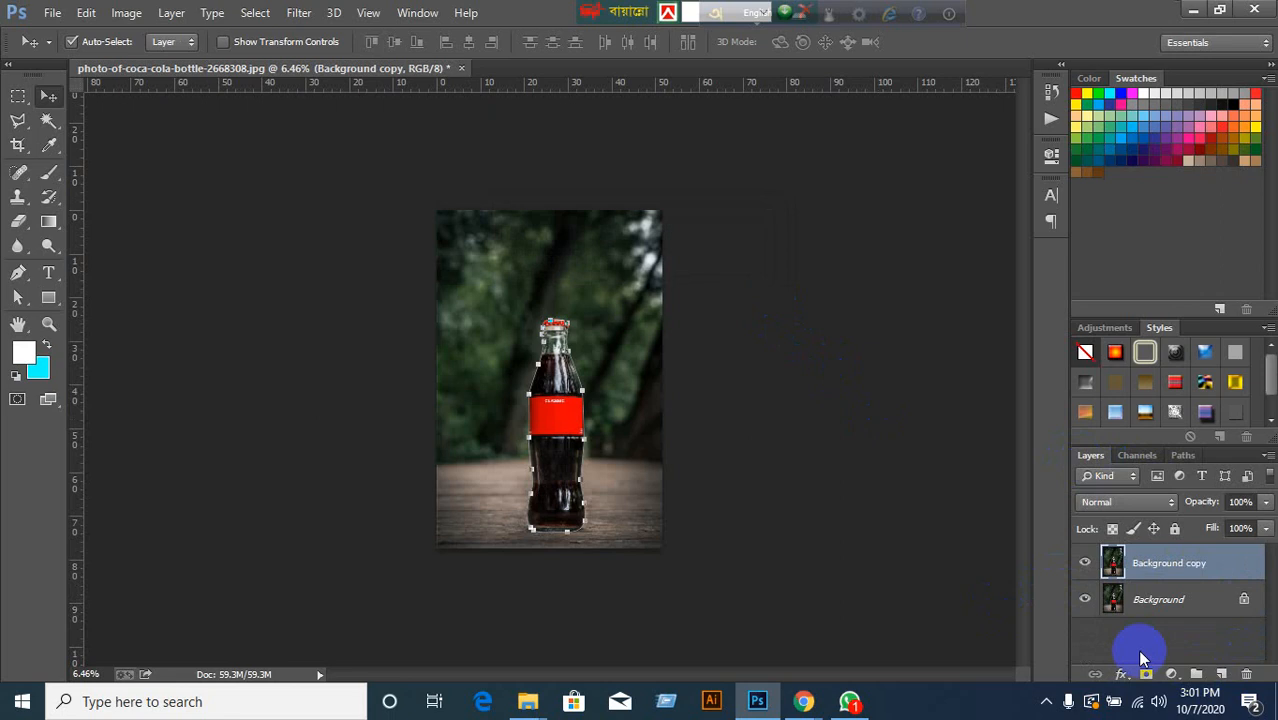
{"action": "key", "text": "ctrl+shift+i"}
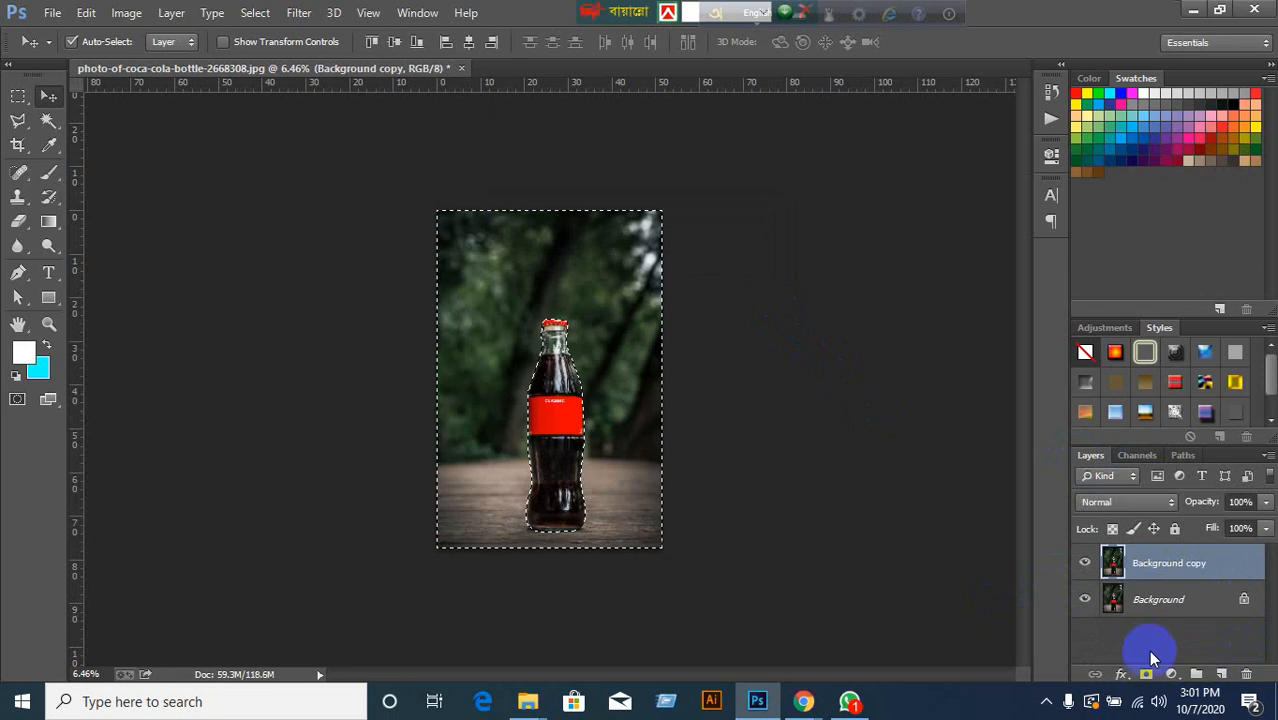
{"action": "key", "text": "Delete"}
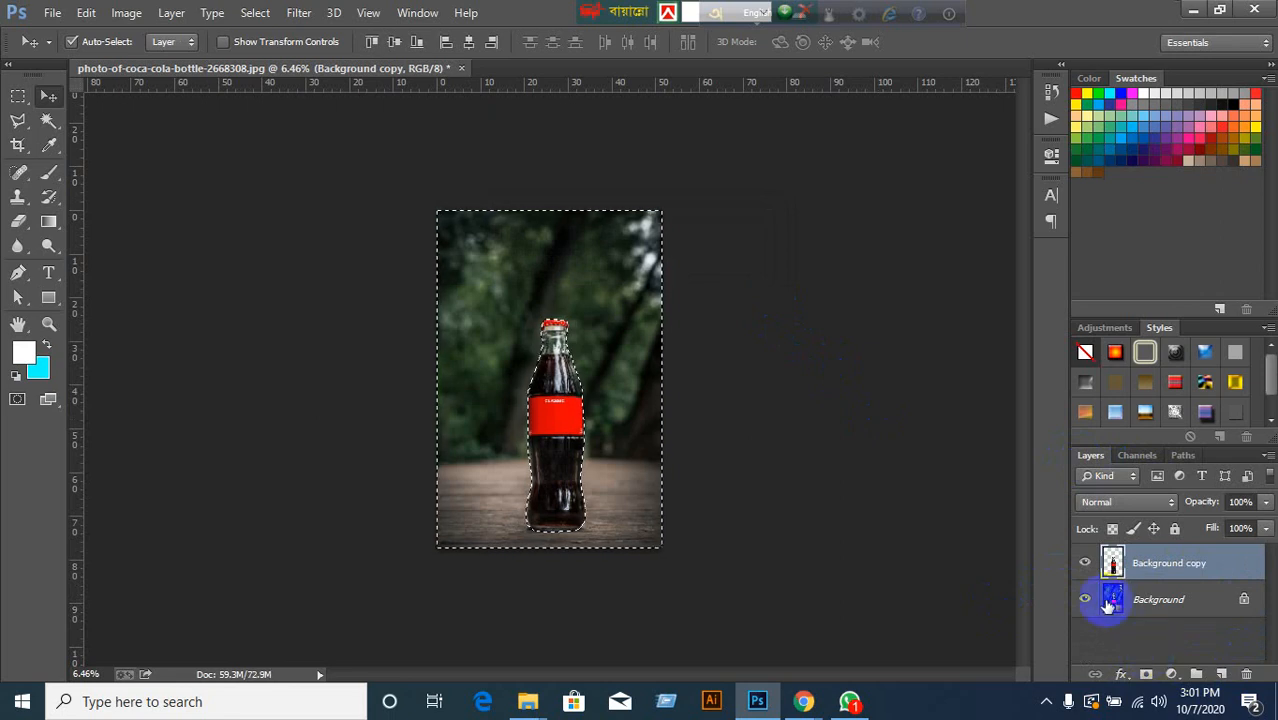
Clear the selection, add a new layer directly beneath the bottle cutout layer, and fill it with white.
{"action": "left_click", "coordinate": [1087, 598]}
{"action": "left_click", "coordinate": [1087, 598]}
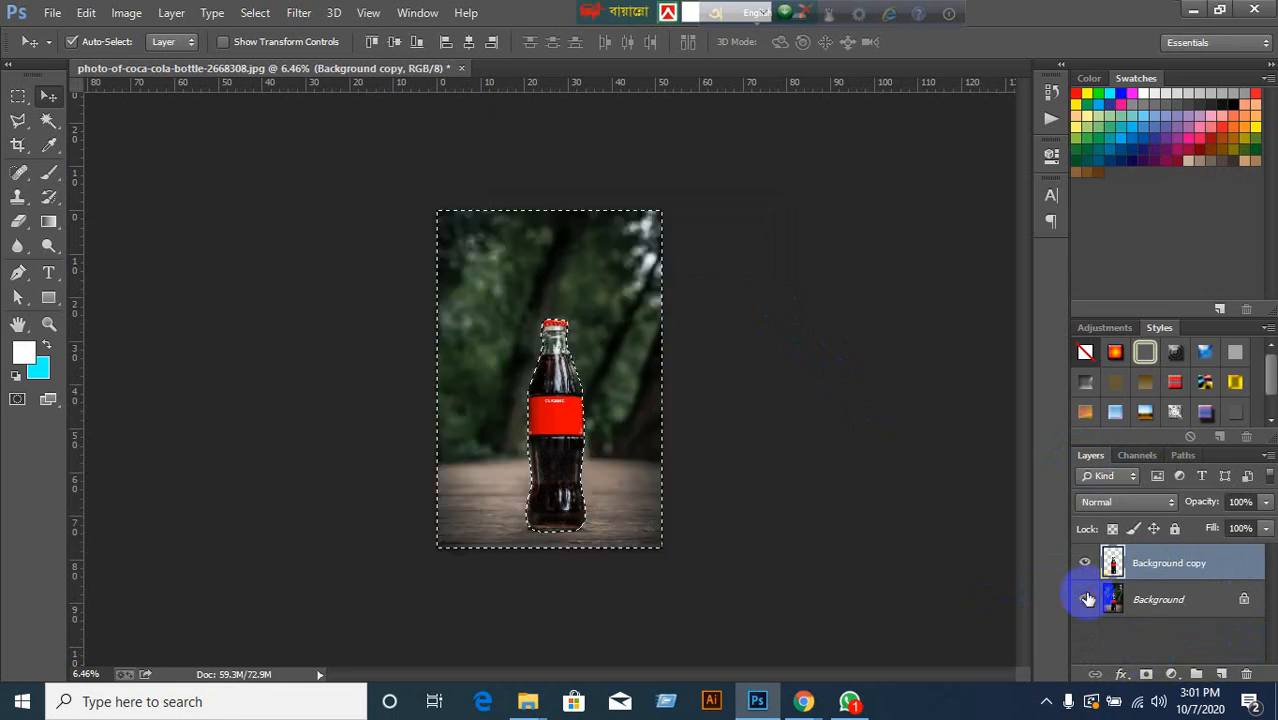
{"action": "key", "text": "ctrl+d"}
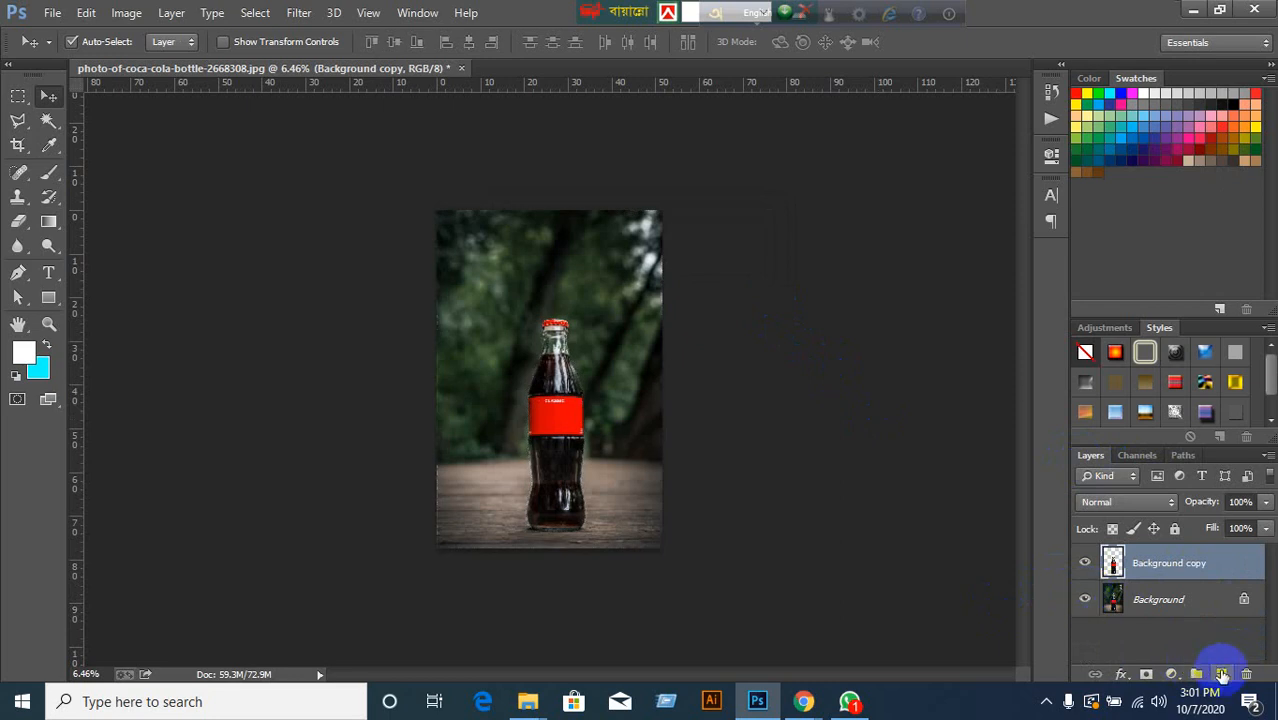
{"action": "left_click", "coordinate": [1221, 674]}
{"action": "key", "text": "ctrl+bracketleft"}
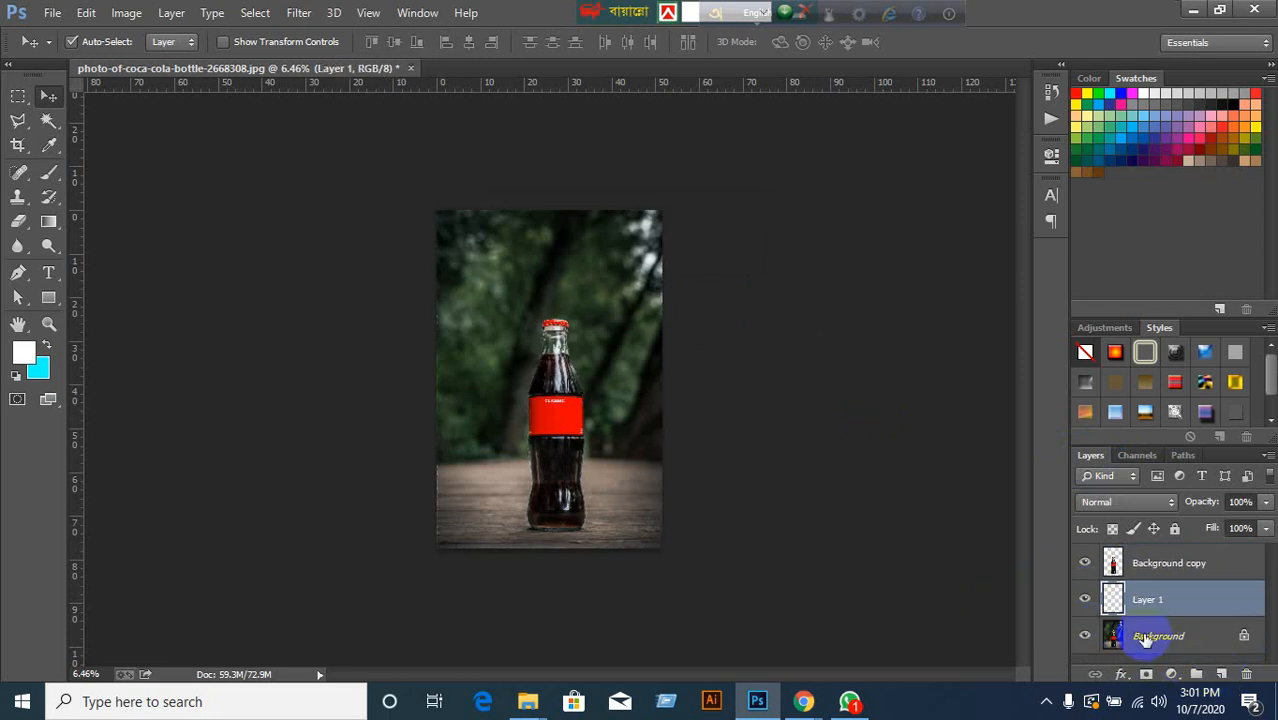
{"action": "key", "text": "alt+BackSpace"}
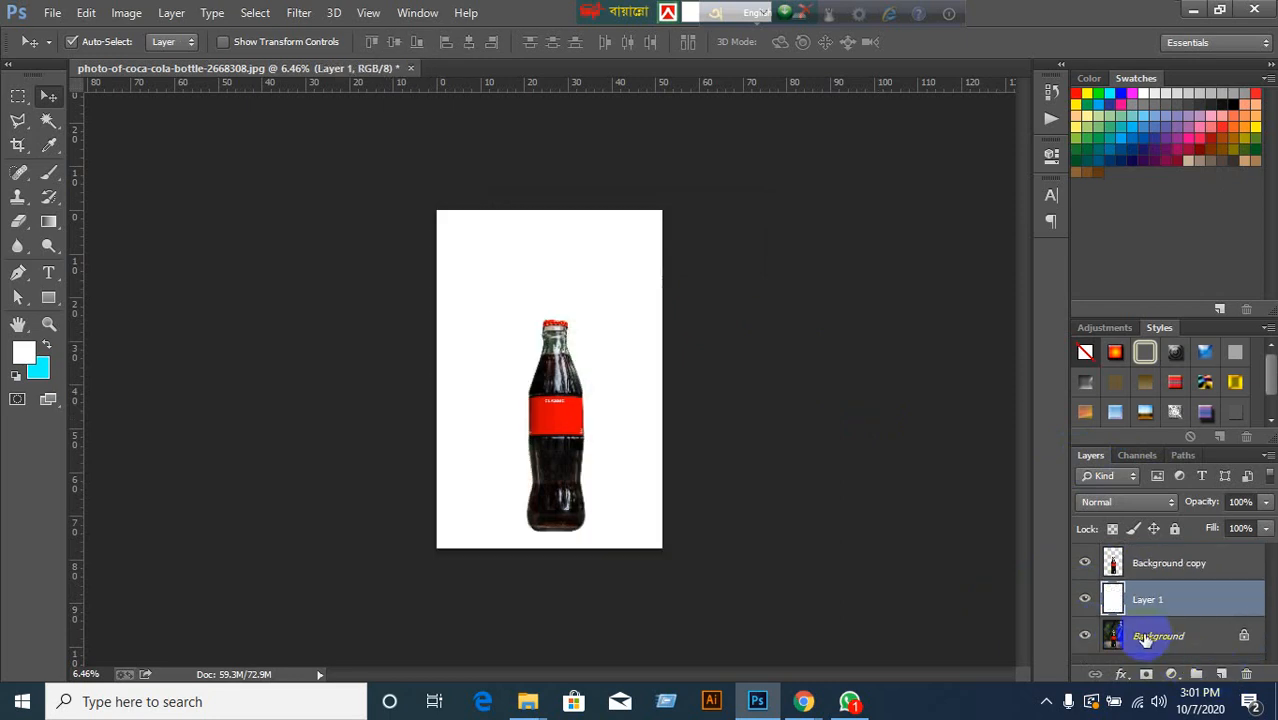
Move the bottle cutout up the page to leave room for a reflection beneath it.
{"action": "left_click", "coordinate": [1143, 572]}
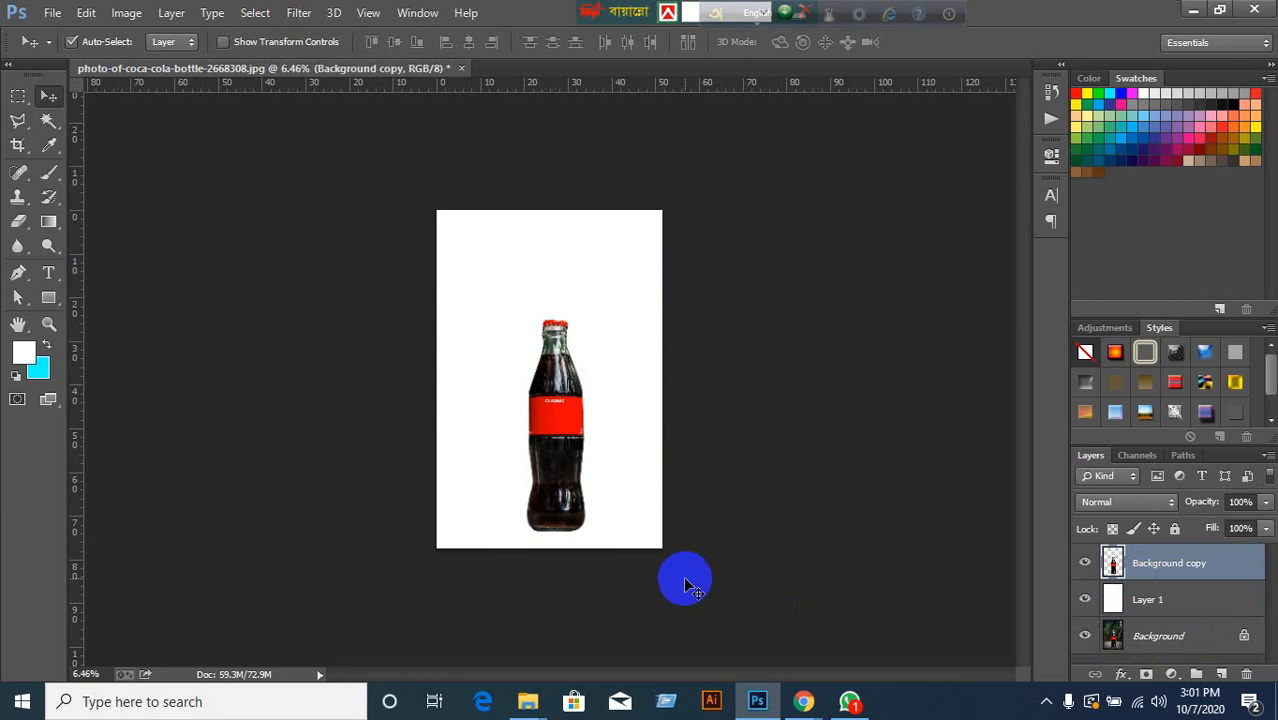
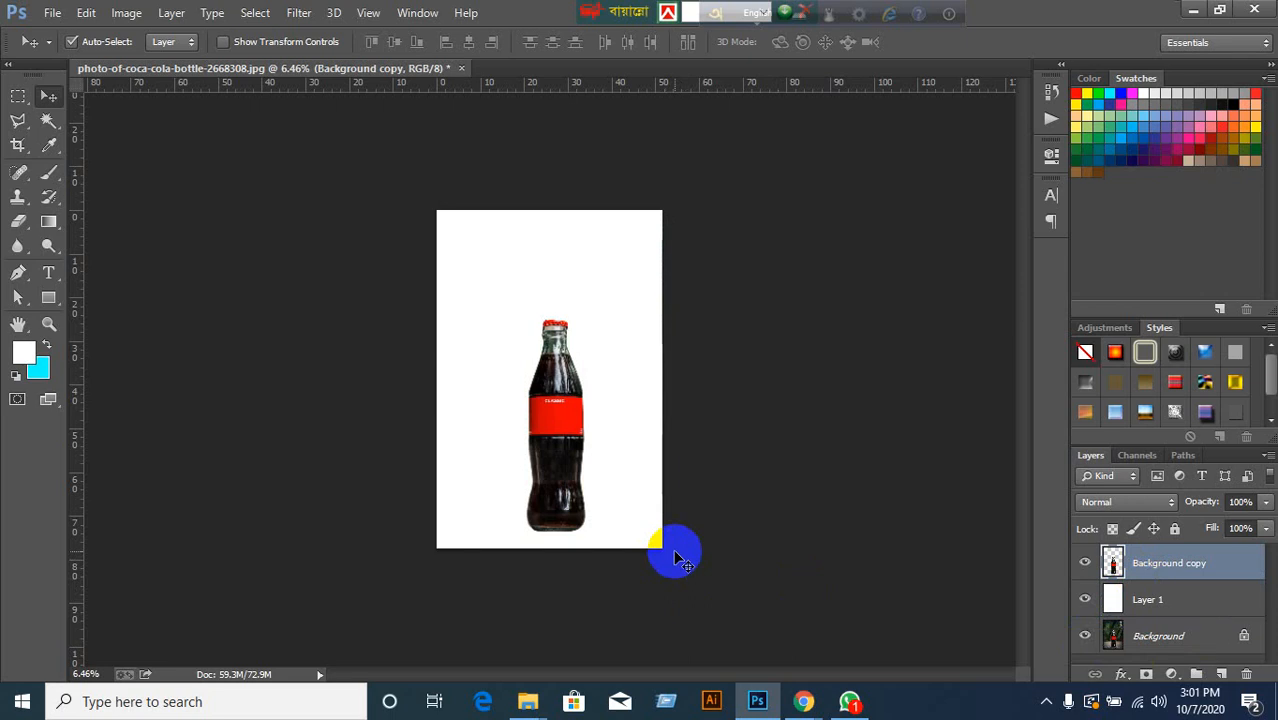
{"action": "left_click_drag", "start_coordinate": [571, 399], "coordinate": [547, 341]}
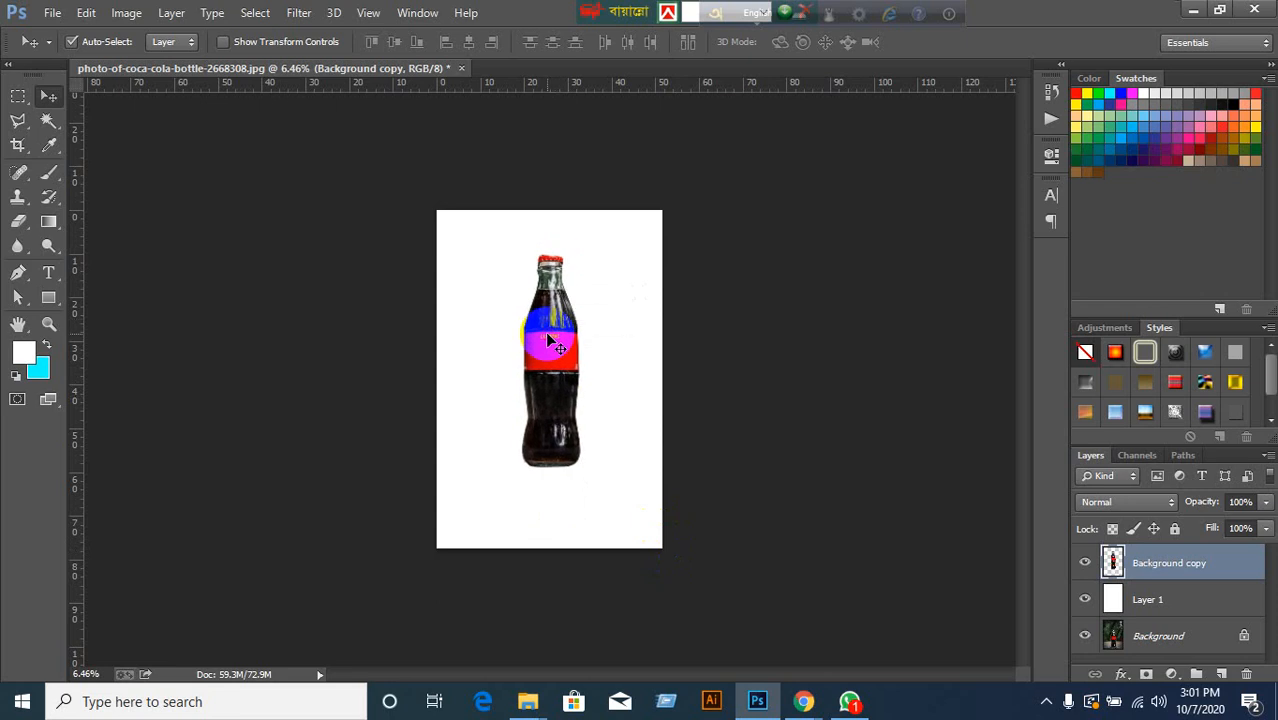
Duplicate the bottle layer, flip the copy vertically, and place it directly below the upright bottle, base to base.
{"action": "key", "text": "ctrl+j"}
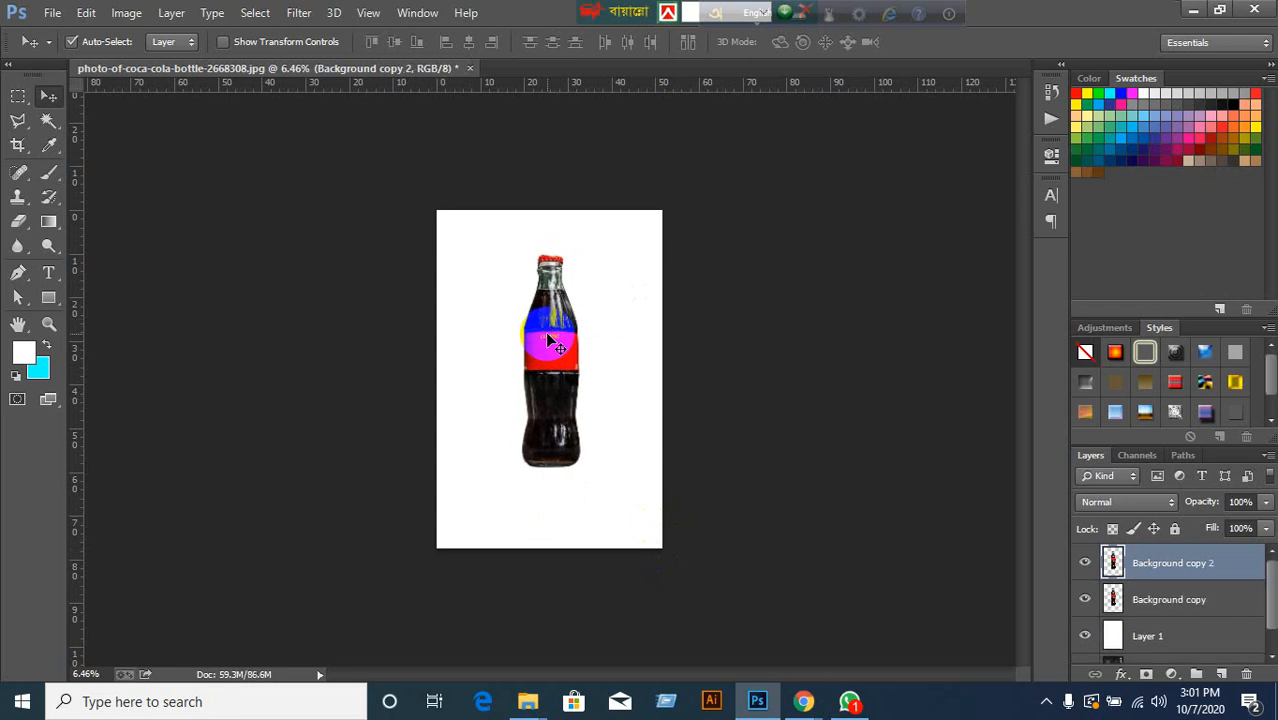
{"action": "key", "text": "ctrl+t"}
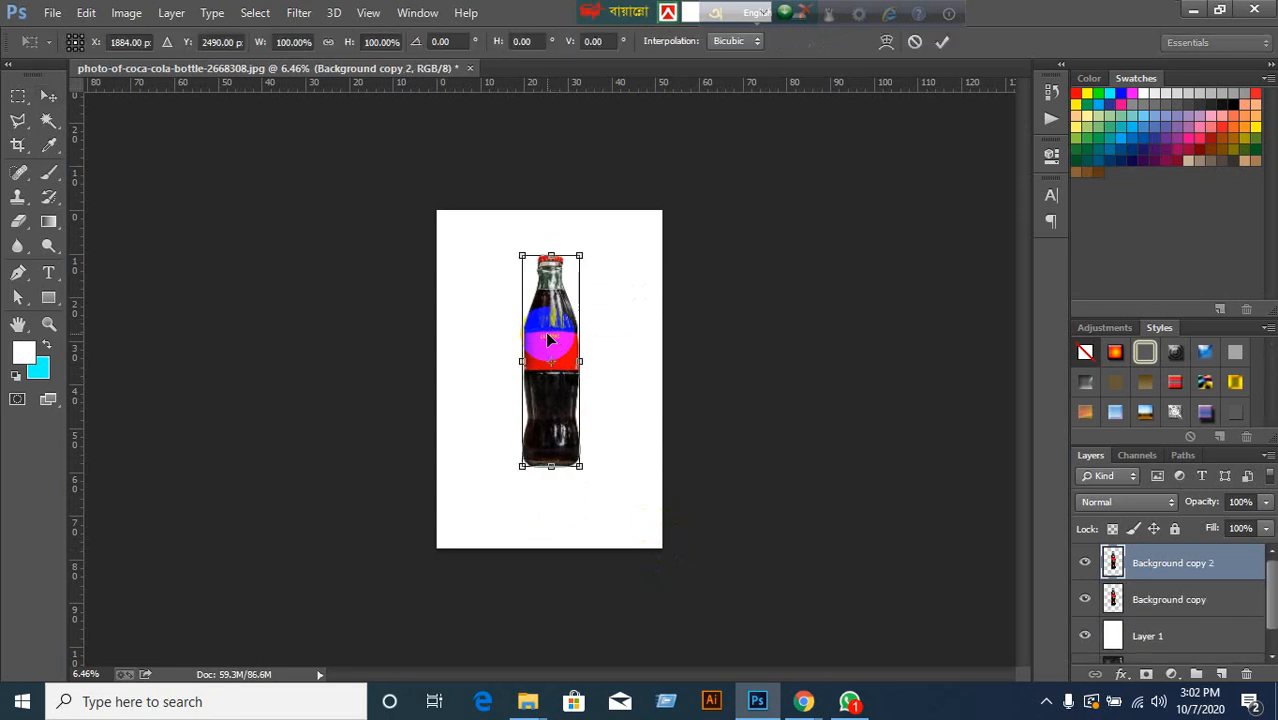
{"action": "right_click", "coordinate": [547, 341]}
{"action": "left_click", "coordinate": [587, 628]}
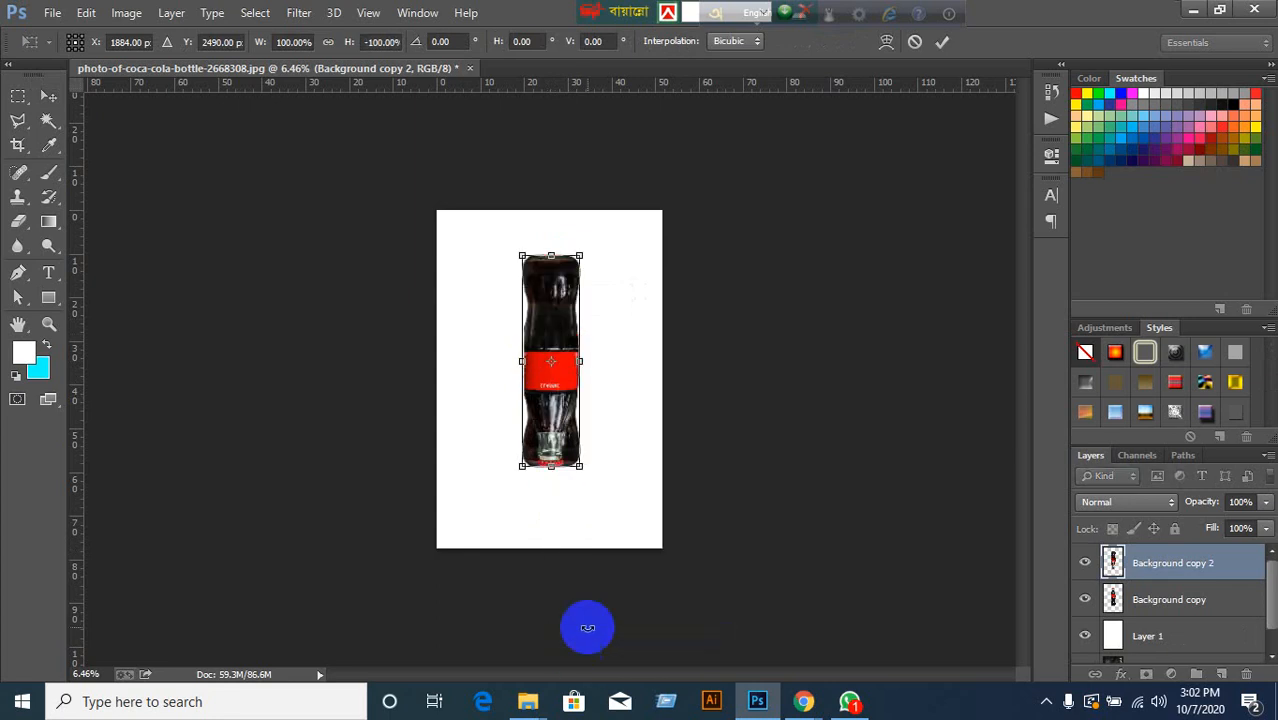
{"action": "left_click_drag", "start_coordinate": [550, 360], "coordinate": [556, 548]}
{"action": "left_click", "coordinate": [942, 42]}
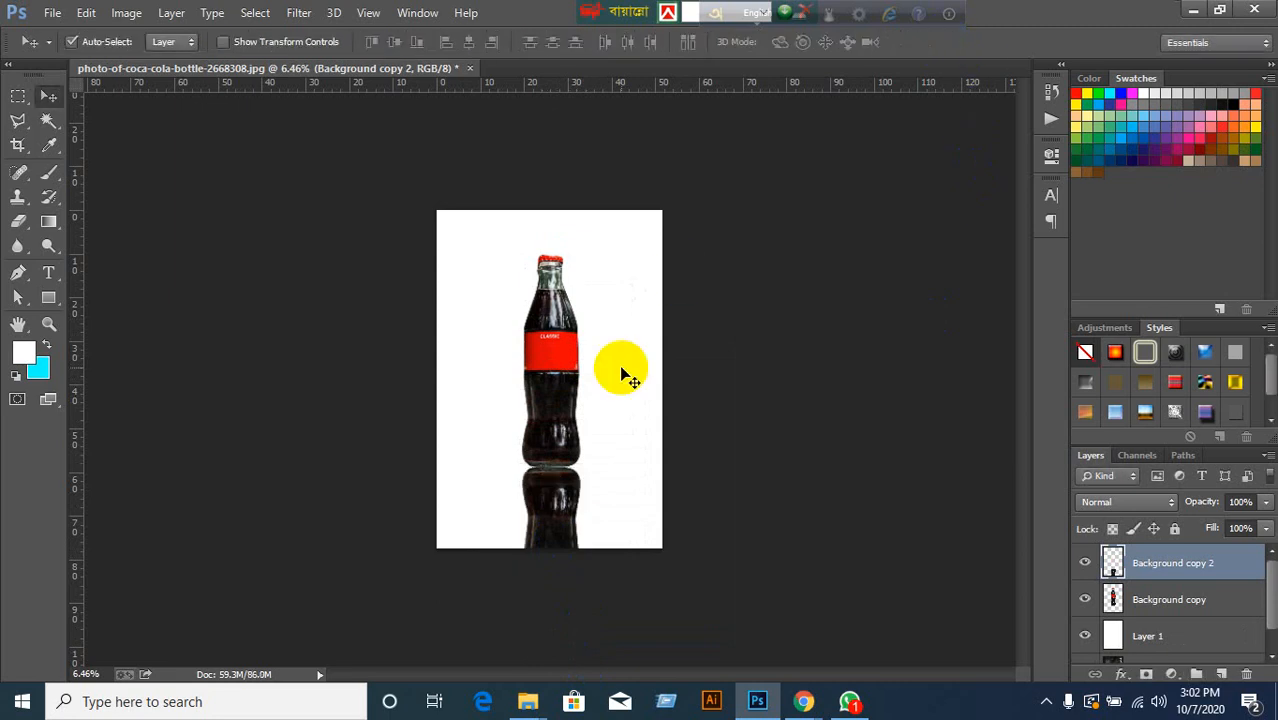
Fade the lower part of the flipped bottle with the Eraser at 30% opacity, 30% flow and brush size 1600.
{"action": "left_click", "coordinate": [16, 222]}
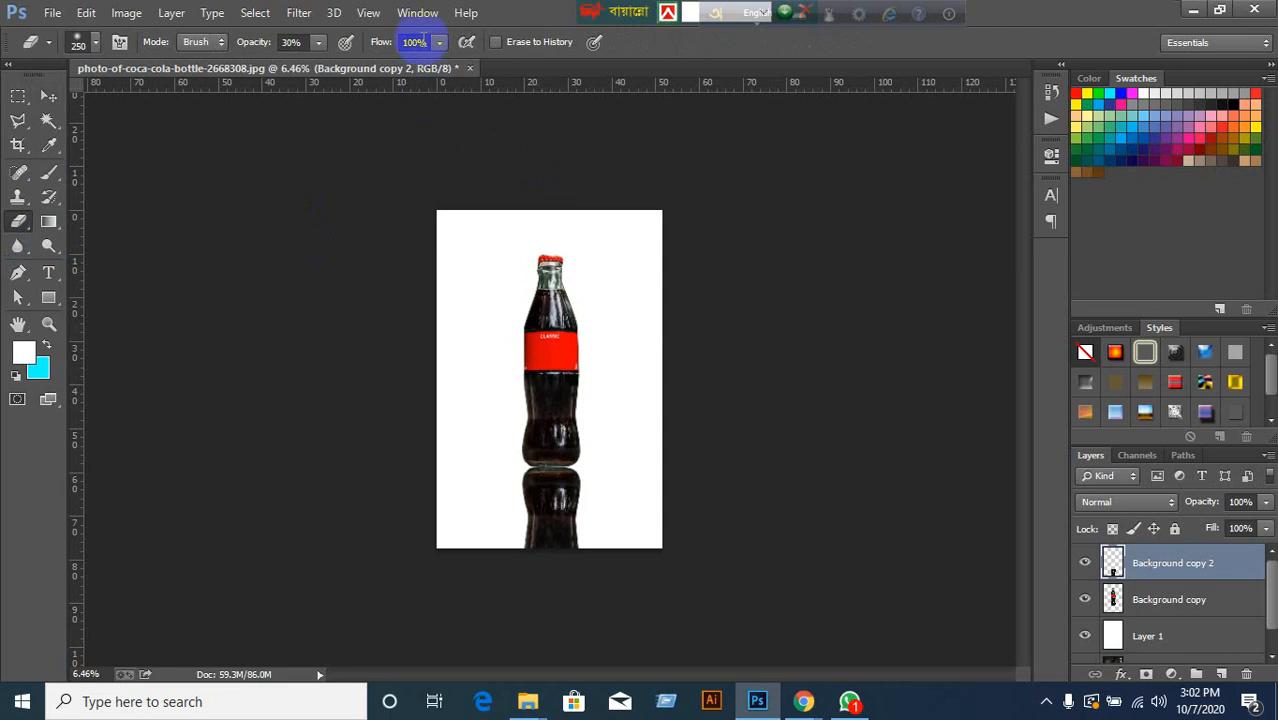
{"action": "left_click", "coordinate": [425, 41]}
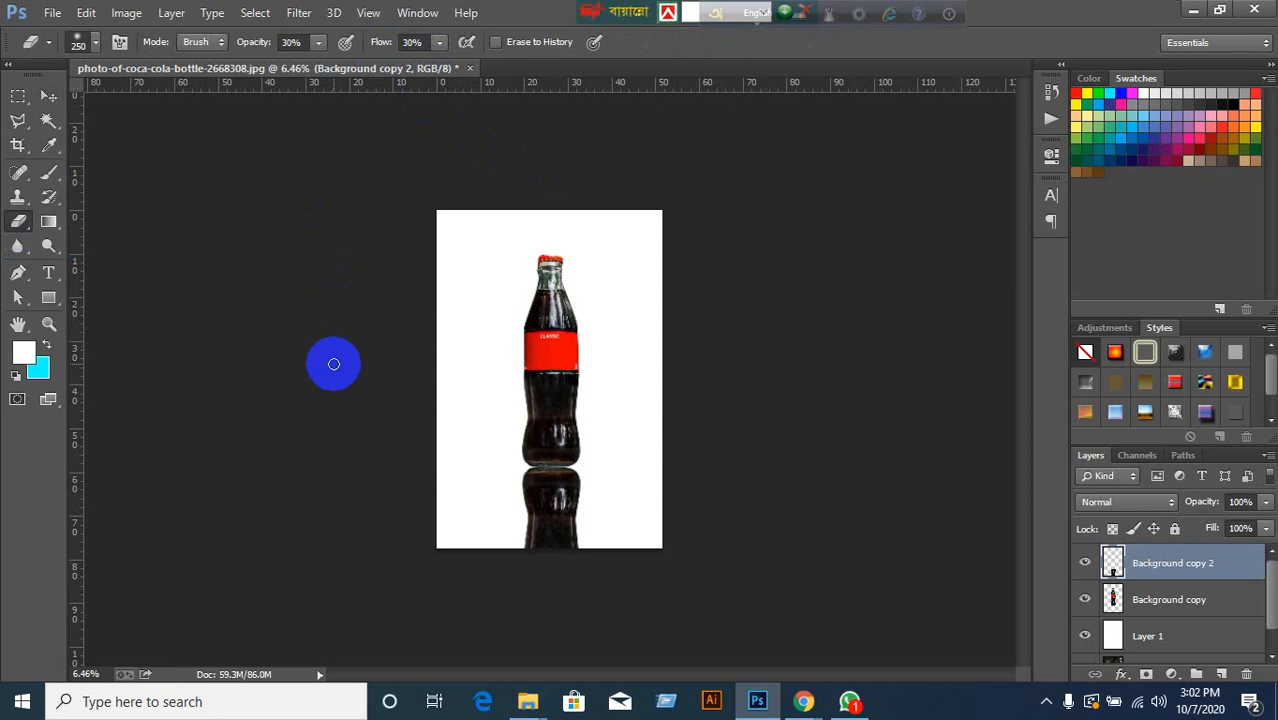
{"action": "right_click", "coordinate": [334, 364]}
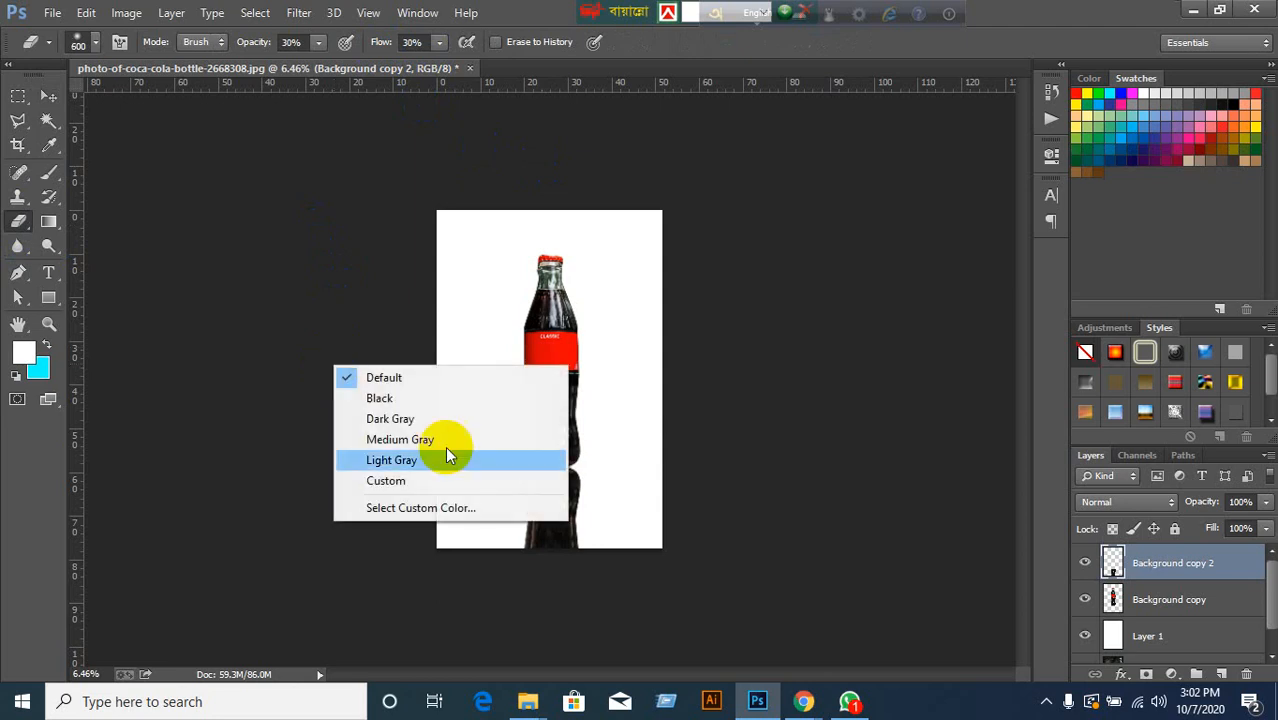
{"action": "left_click", "coordinate": [498, 486]}
{"action": "right_click", "coordinate": [528, 434]}
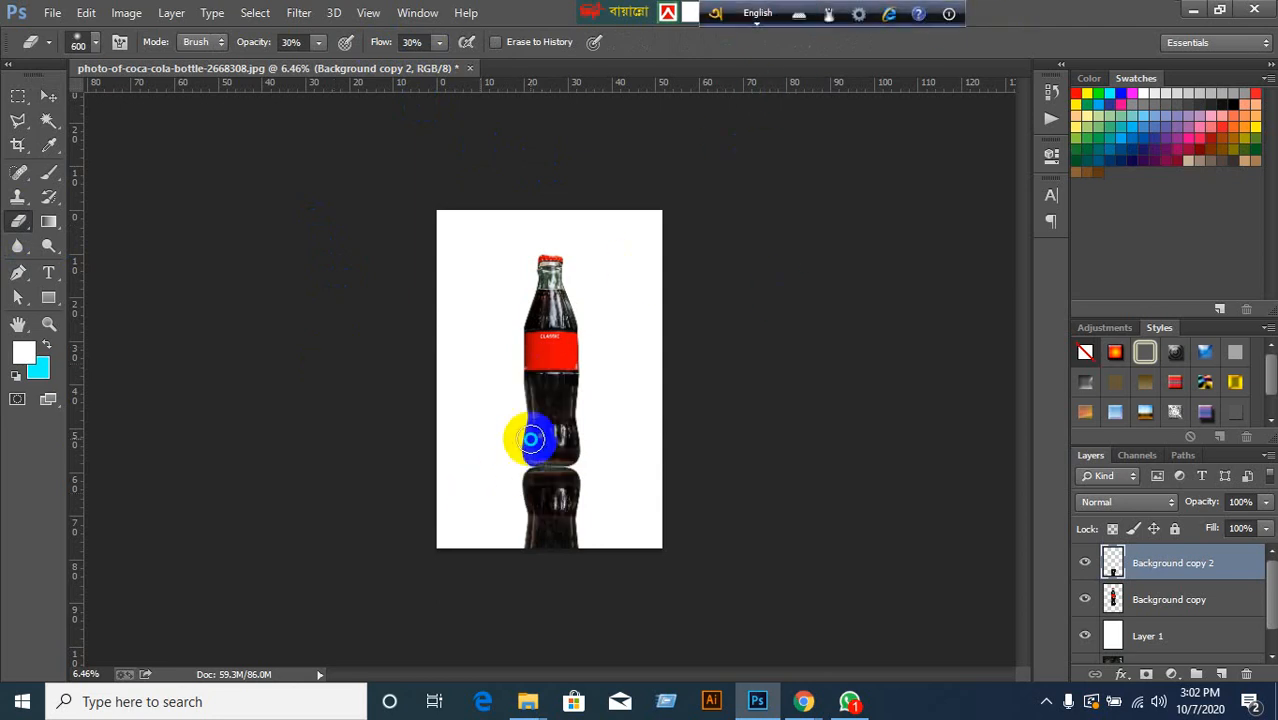
{"action": "left_click", "coordinate": [1008, 22]}
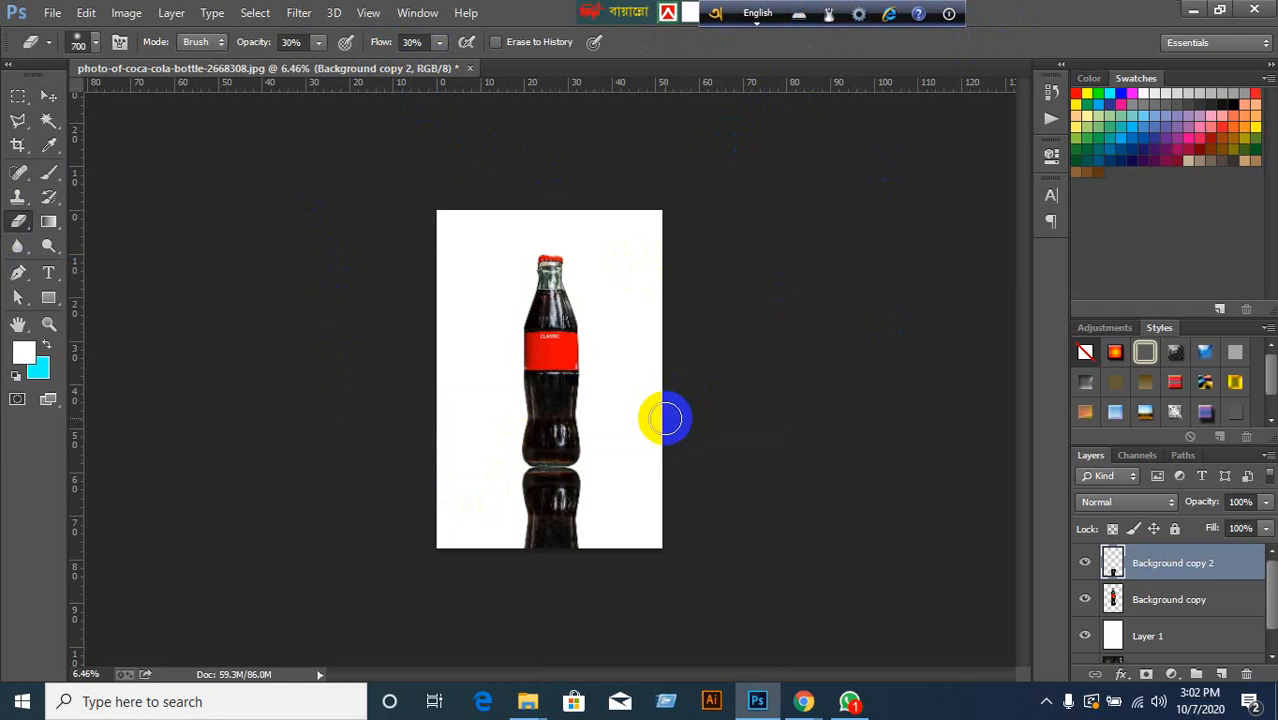
{"action": "key", "text": "bracketright"}
{"action": "key", "text": "bracketright"}
{"action": "key", "text": "bracketright"}
{"action": "key", "text": "bracketright"}
{"action": "key", "text": "bracketright"}
{"action": "key", "text": "bracketright"}
{"action": "key", "text": "bracketright"}
{"action": "key", "text": "bracketright"}
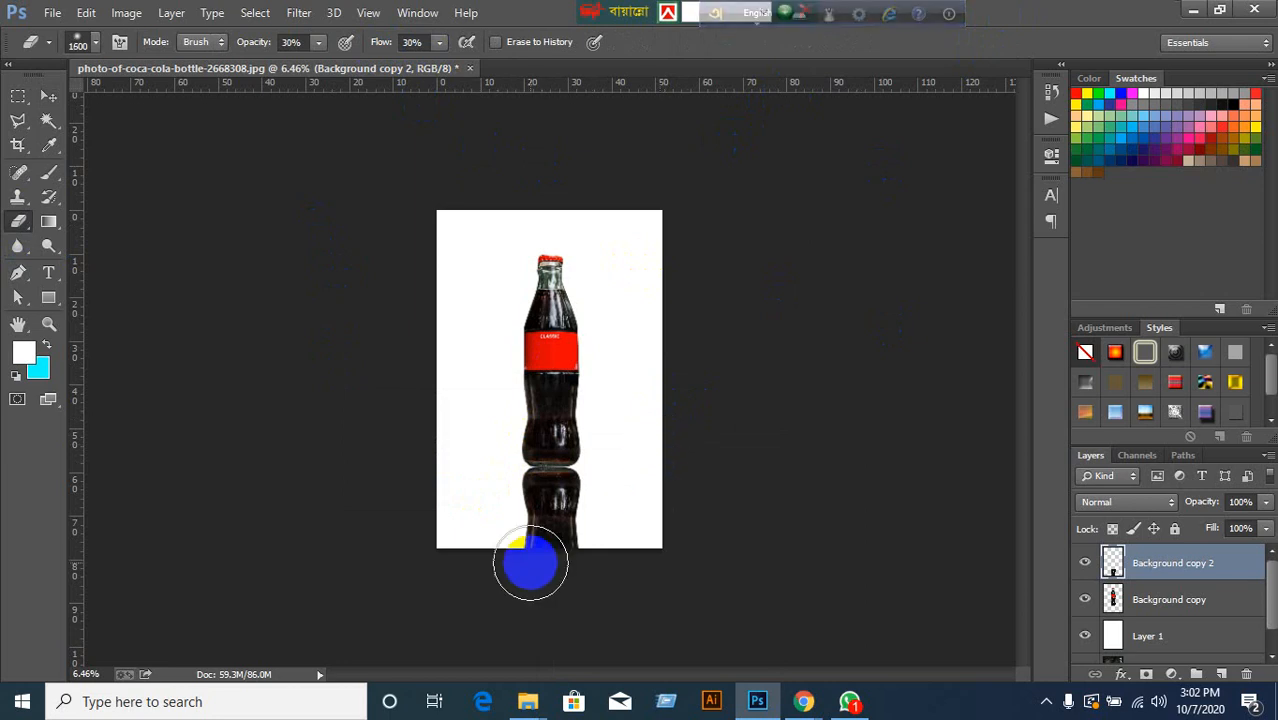
{"action": "mouse_move", "coordinate": [563, 551]}
{"action": "left_mouse_down"}
{"action": "mouse_move", "coordinate": [528, 551]}
{"action": "mouse_move", "coordinate": [573, 551]}
{"action": "mouse_move", "coordinate": [518, 564]}
{"action": "mouse_move", "coordinate": [582, 558]}
{"action": "mouse_move", "coordinate": [554, 536]}
{"action": "mouse_move", "coordinate": [565, 565]}
{"action": "mouse_move", "coordinate": [567, 550]}
{"action": "mouse_move", "coordinate": [508, 518]}
{"action": "mouse_move", "coordinate": [542, 565]}
{"action": "left_mouse_up"}
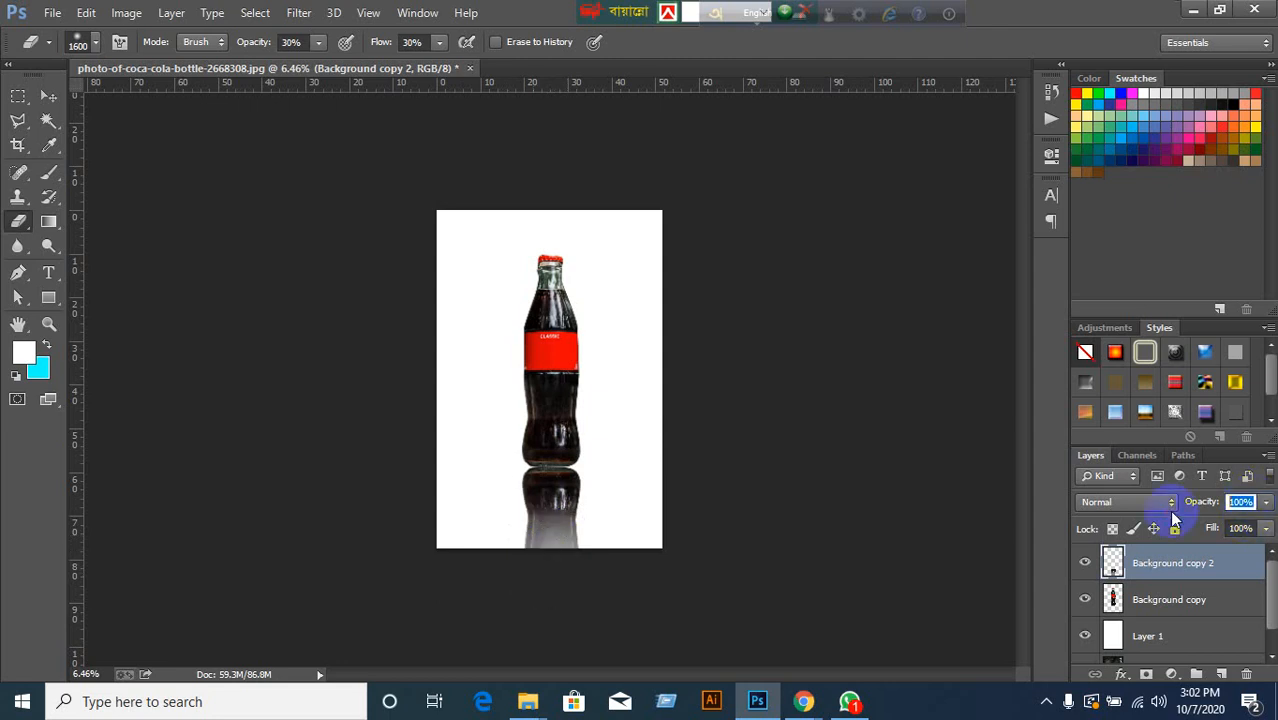
Lower the opacity of the flipped reflection layer to 36%.
{"action": "type", "text": "50"}
{"action": "key", "text": "Return"}
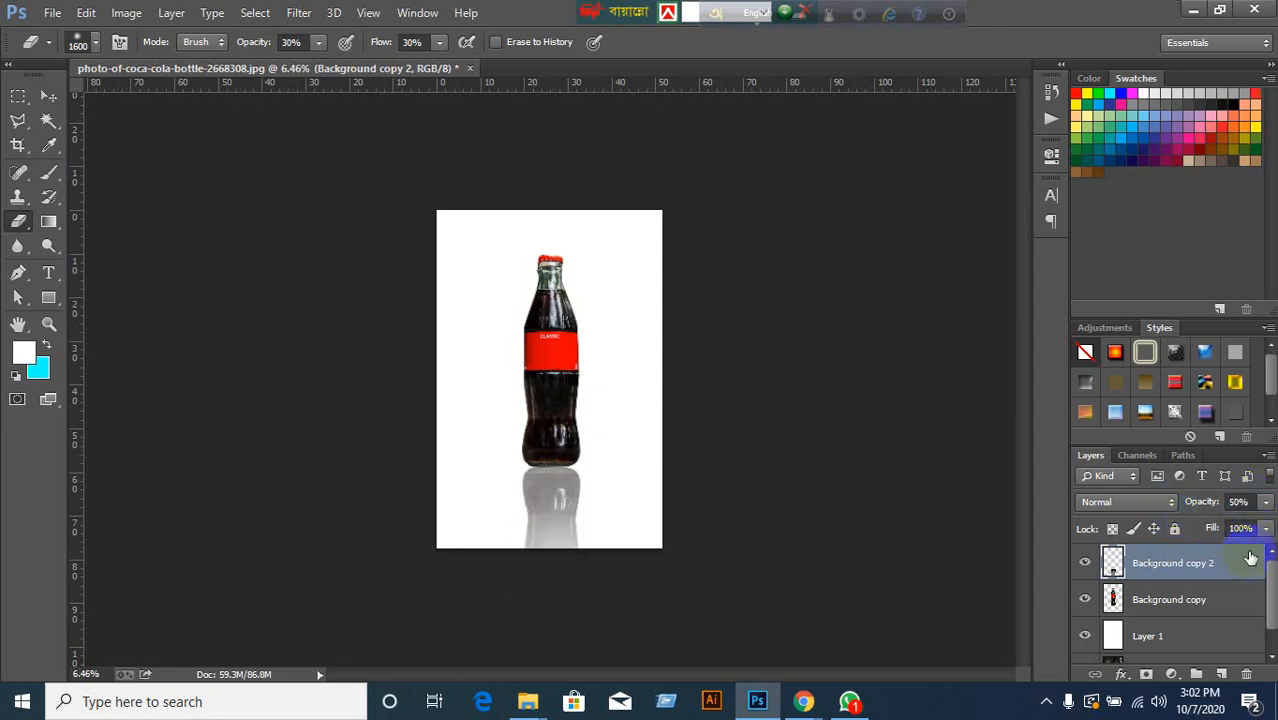
{"action": "left_click", "coordinate": [1238, 502]}
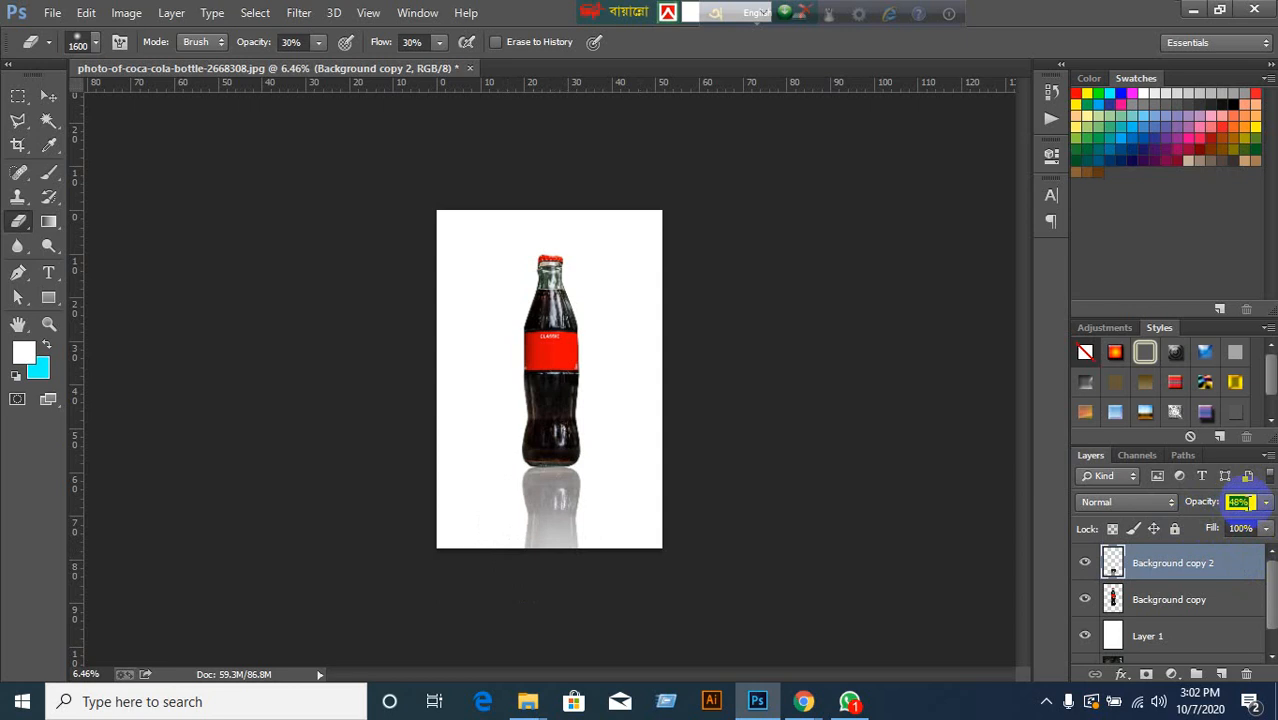
{"action": "scroll", "coordinate": [1243, 502], "scroll_direction": "down", "scroll_amount": 7}
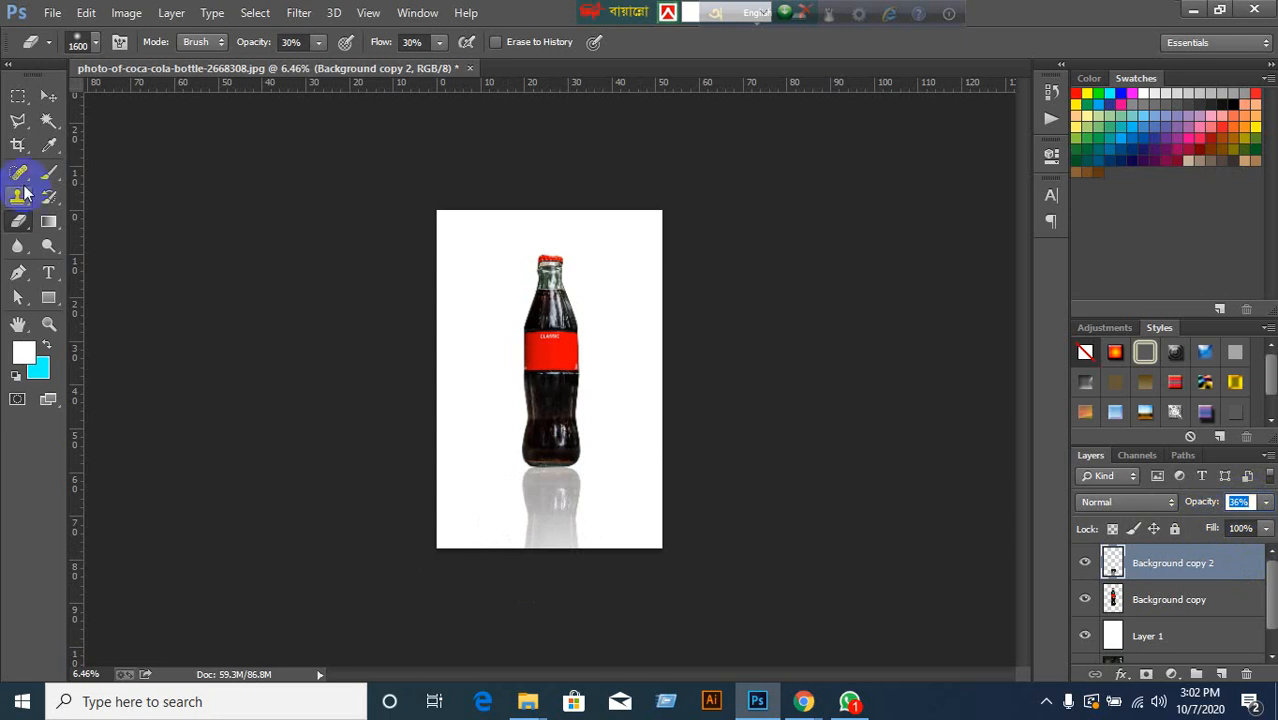
Check the reflection by toggling its visibility, and move its layer beneath the upright bottle layer.
{"action": "left_click", "coordinate": [48, 95]}
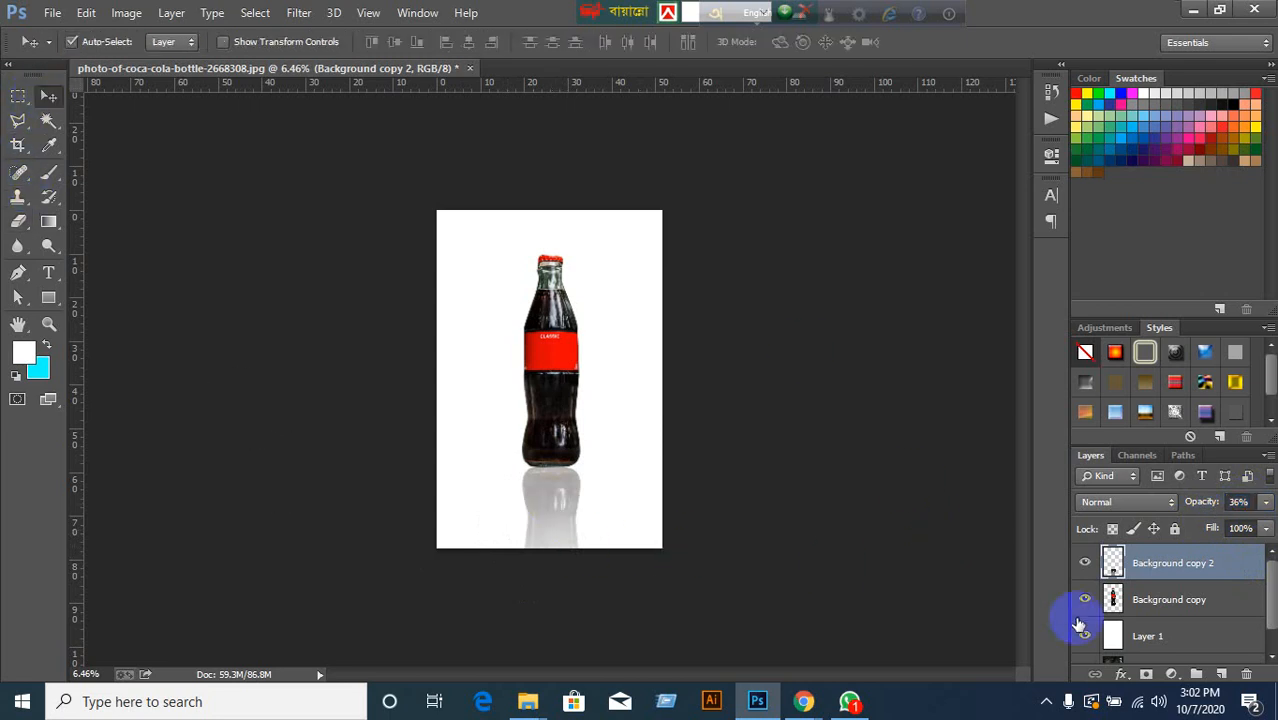
{"action": "left_click", "coordinate": [1084, 563]}
{"action": "left_click", "coordinate": [1084, 565]}
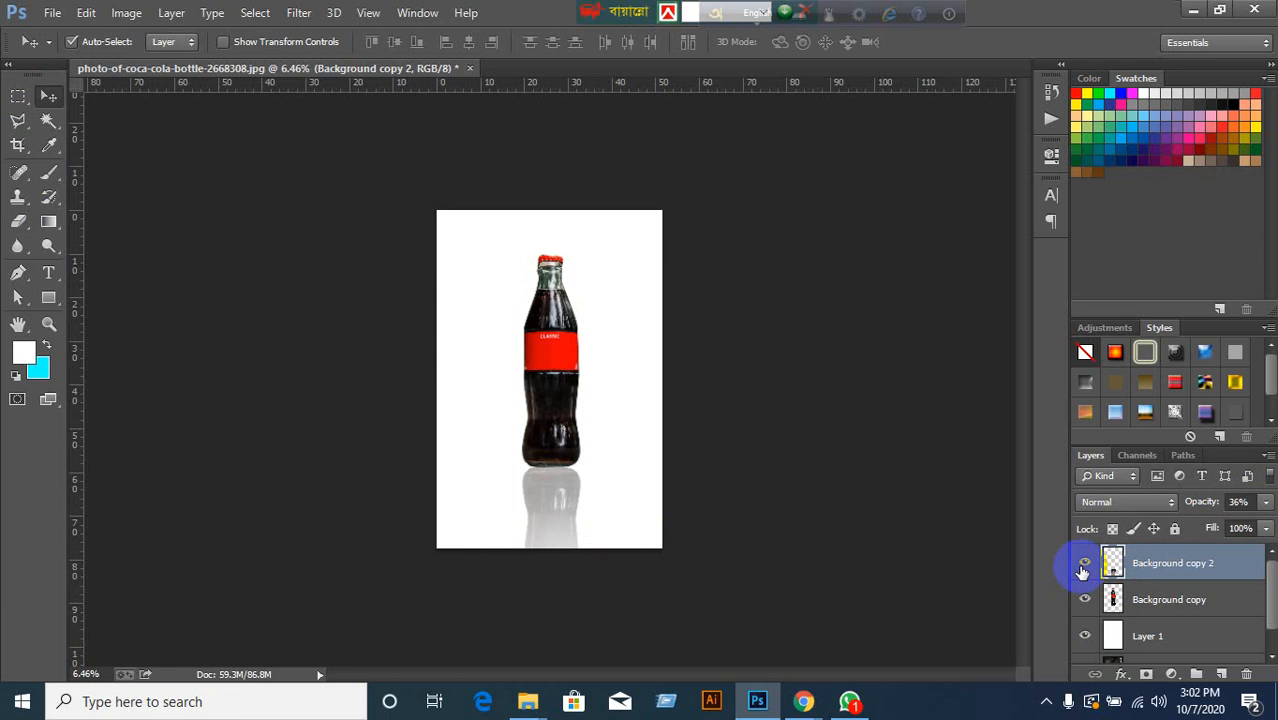
{"action": "key", "text": "ctrl+bracketleft"}
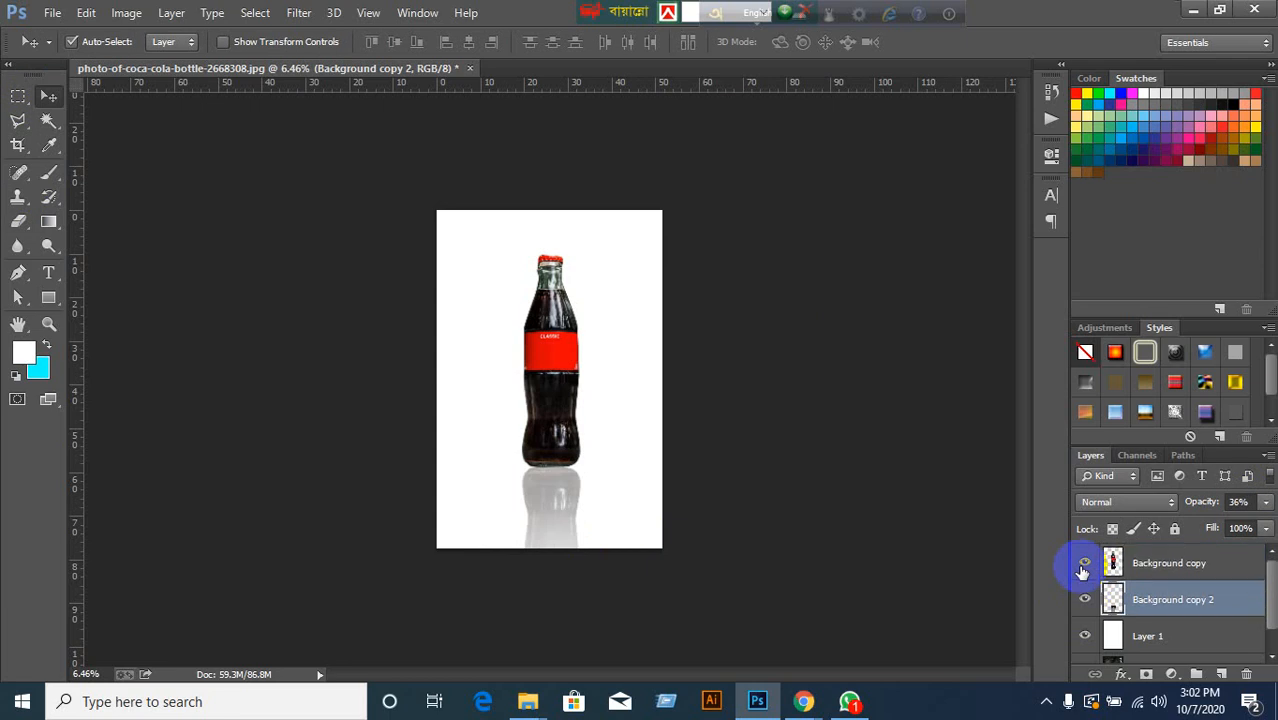
Hide the reflection layer and put a duplicate of the upright bottle layer into Free Transform.
{"action": "left_click", "coordinate": [1084, 599]}
{"action": "left_click", "coordinate": [1110, 563]}
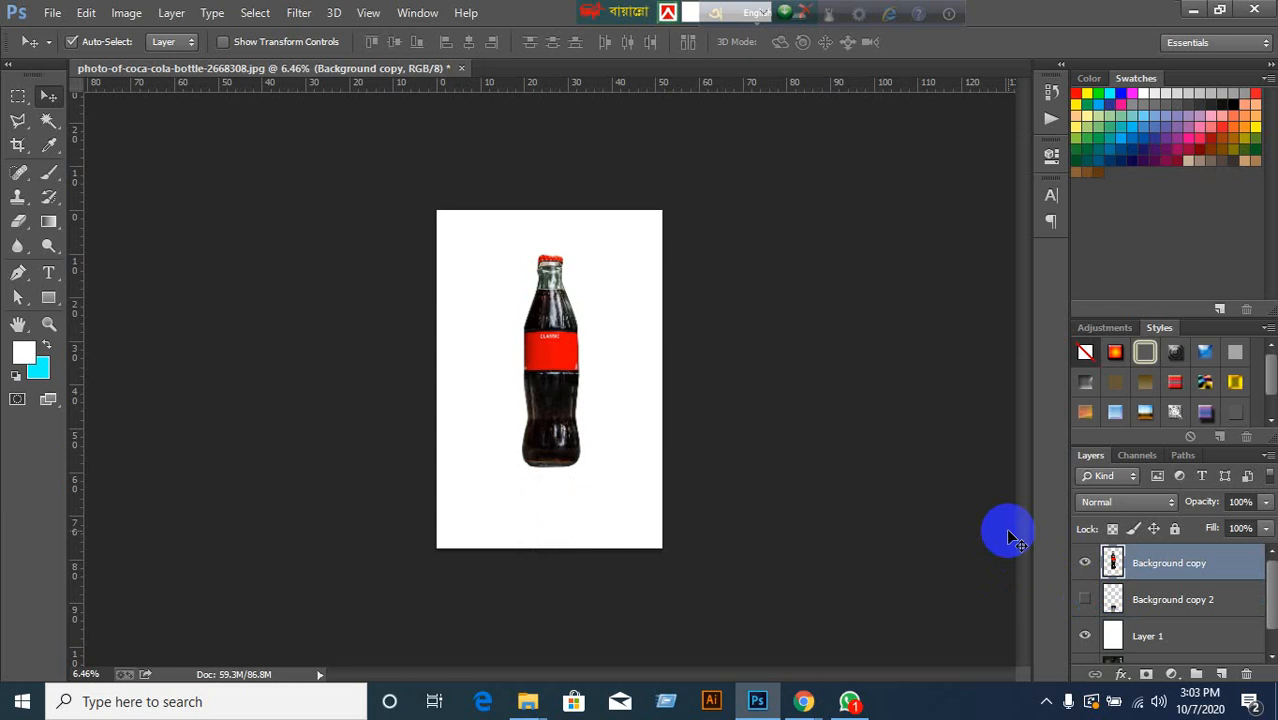
{"action": "key", "text": "ctrl+j"}
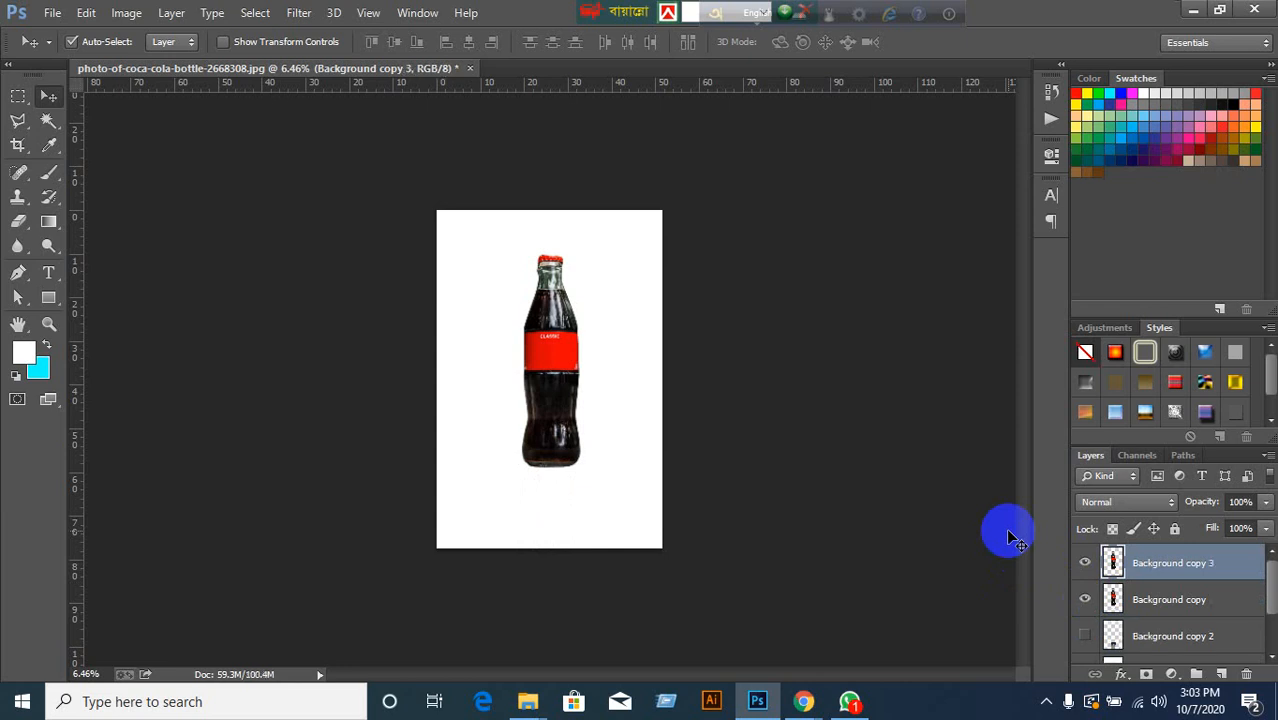
{"action": "key", "text": "ctrl+t"}
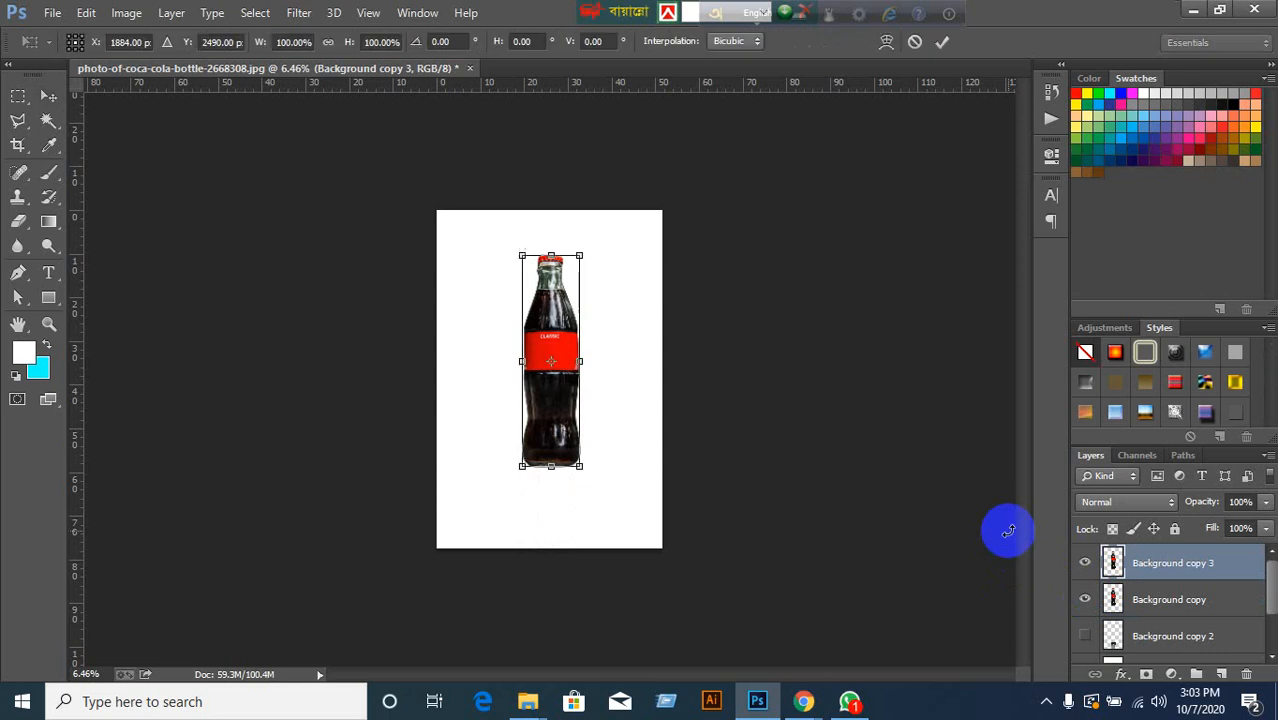
{"action": "left_click_drag", "start_coordinate": [552, 256], "coordinate": [677, 415]}
{"action": "key", "text": "ctrl+z"}
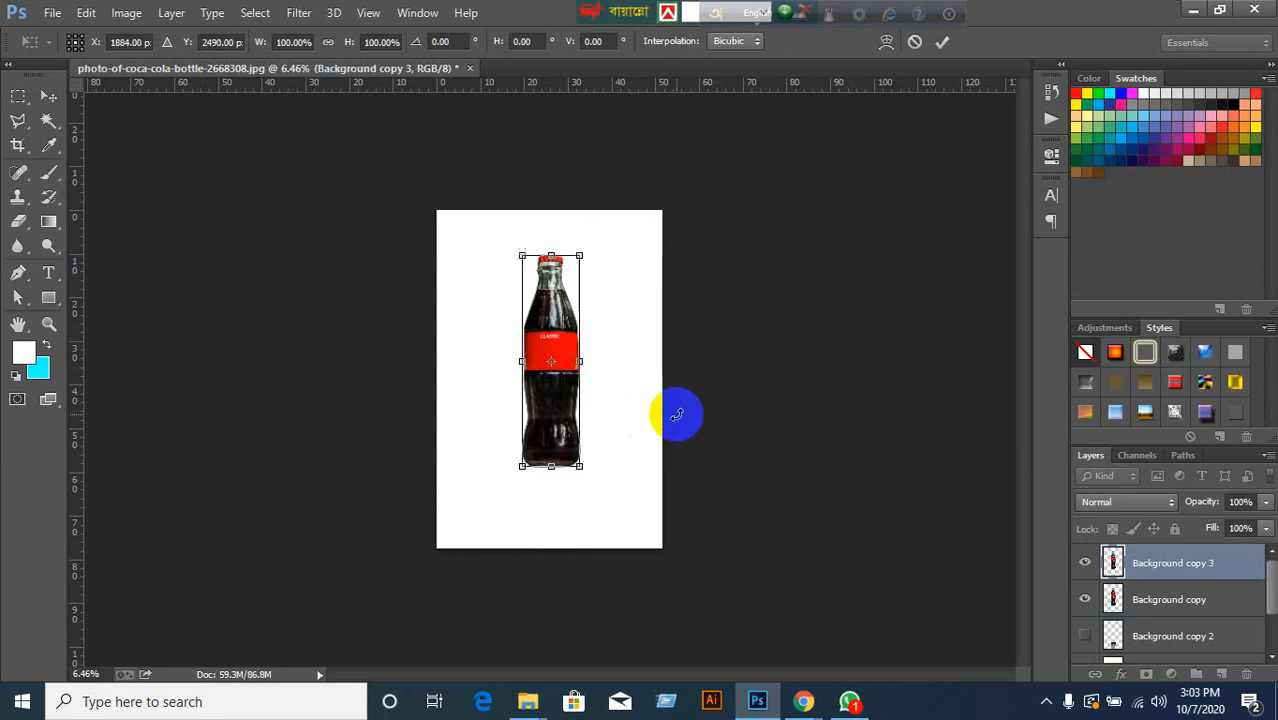
{"action": "left_click_drag", "start_coordinate": [548, 276], "coordinate": [608, 338]}
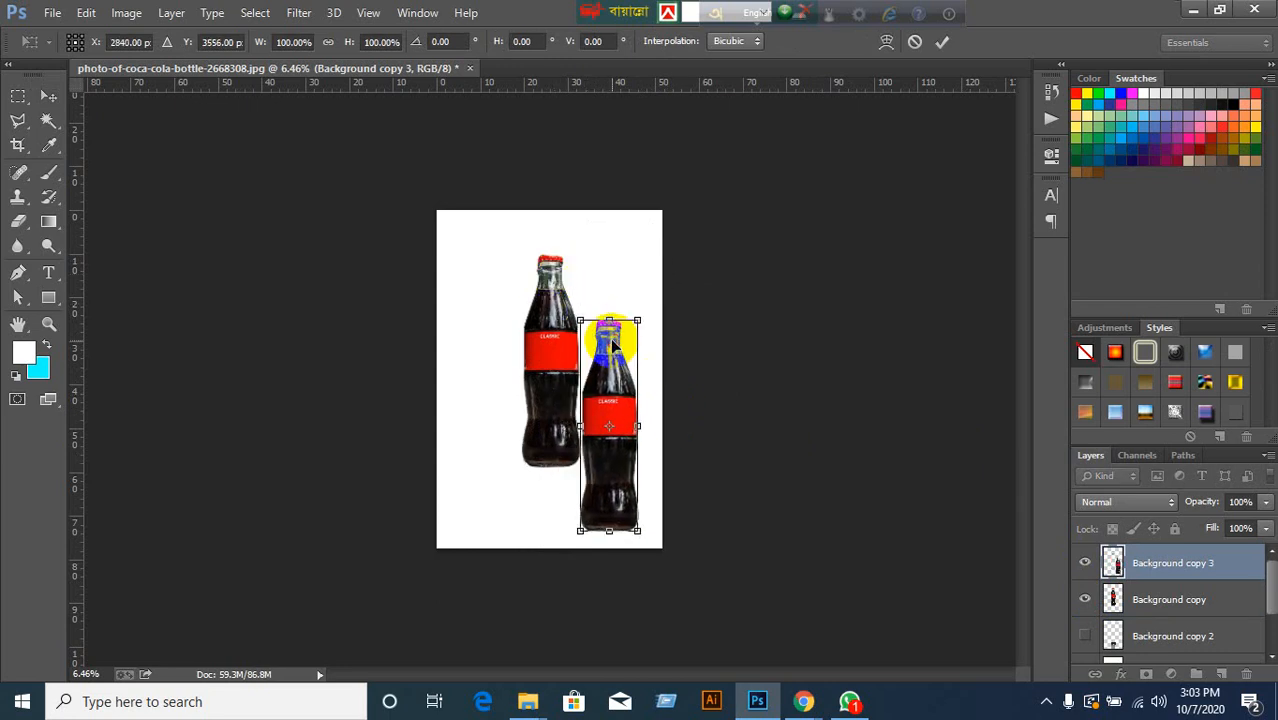
{"action": "key", "text": "ctrl+z"}
{"action": "left_click", "coordinate": [567, 347]}
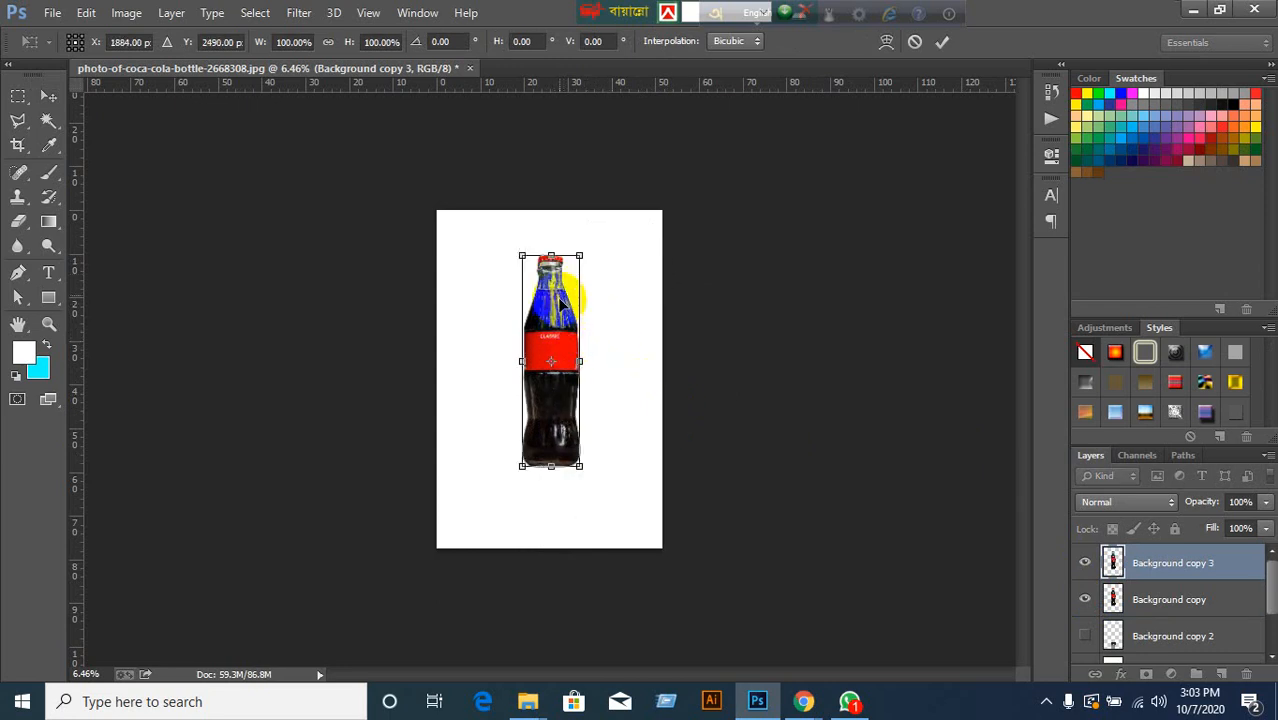
{"action": "left_click_drag", "start_coordinate": [555, 273], "coordinate": [596, 293]}
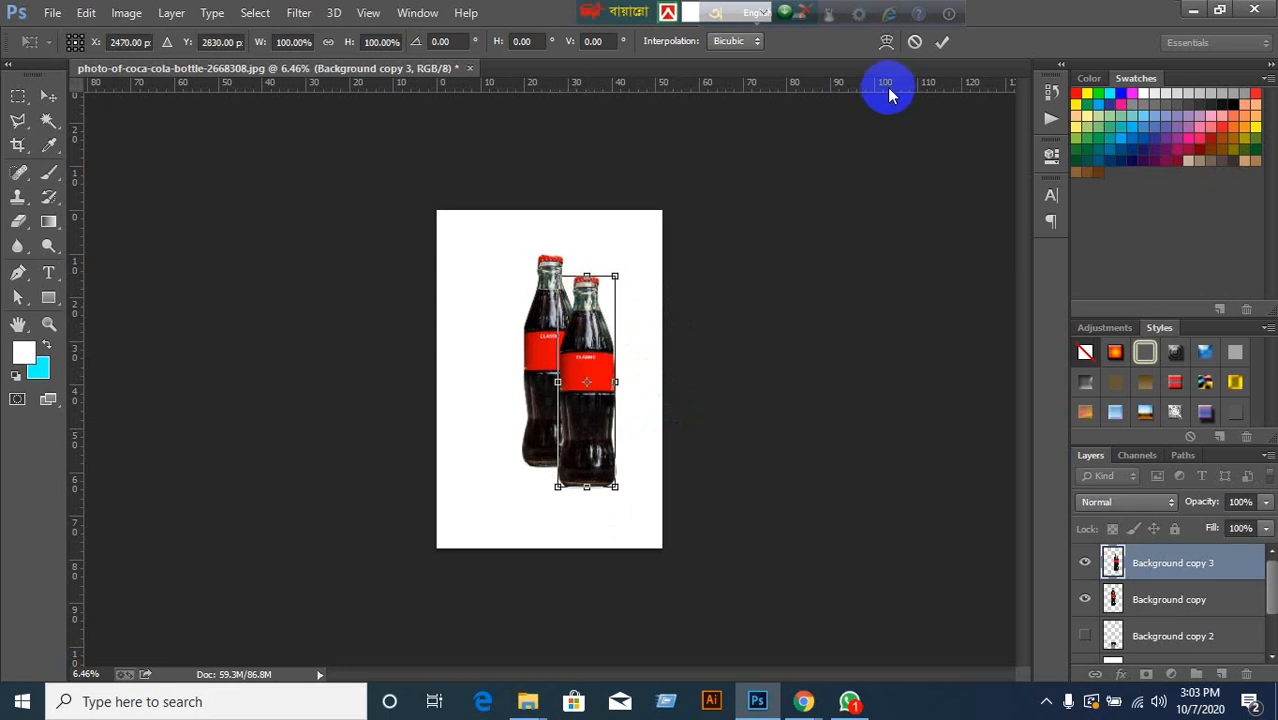
{"action": "key", "text": "ctrl+z"}
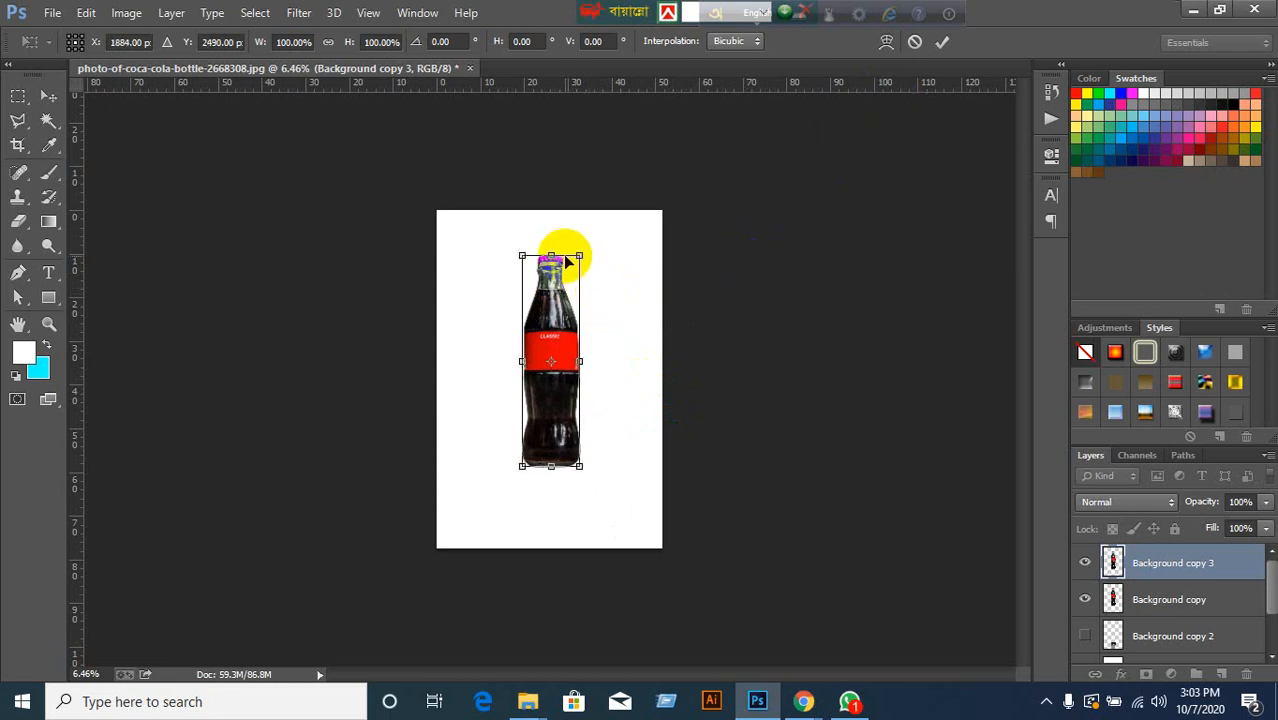
Flatten the duplicate bottle to about 33% height with about -55.7° horizontal skew, shift it right along the bottle's base, and apply the transform.
{"action": "left_click_drag", "start_coordinate": [566, 257], "coordinate": [668, 402]}
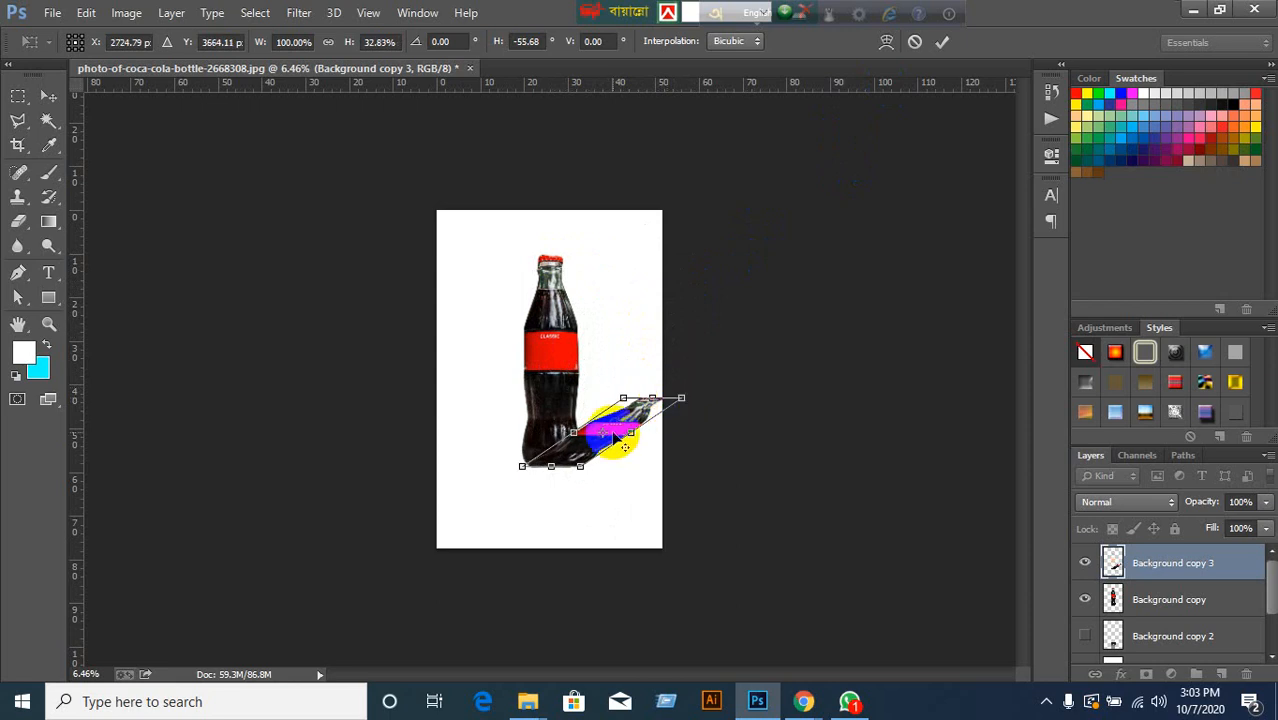
{"action": "left_click_drag", "start_coordinate": [603, 432], "coordinate": [633, 430]}
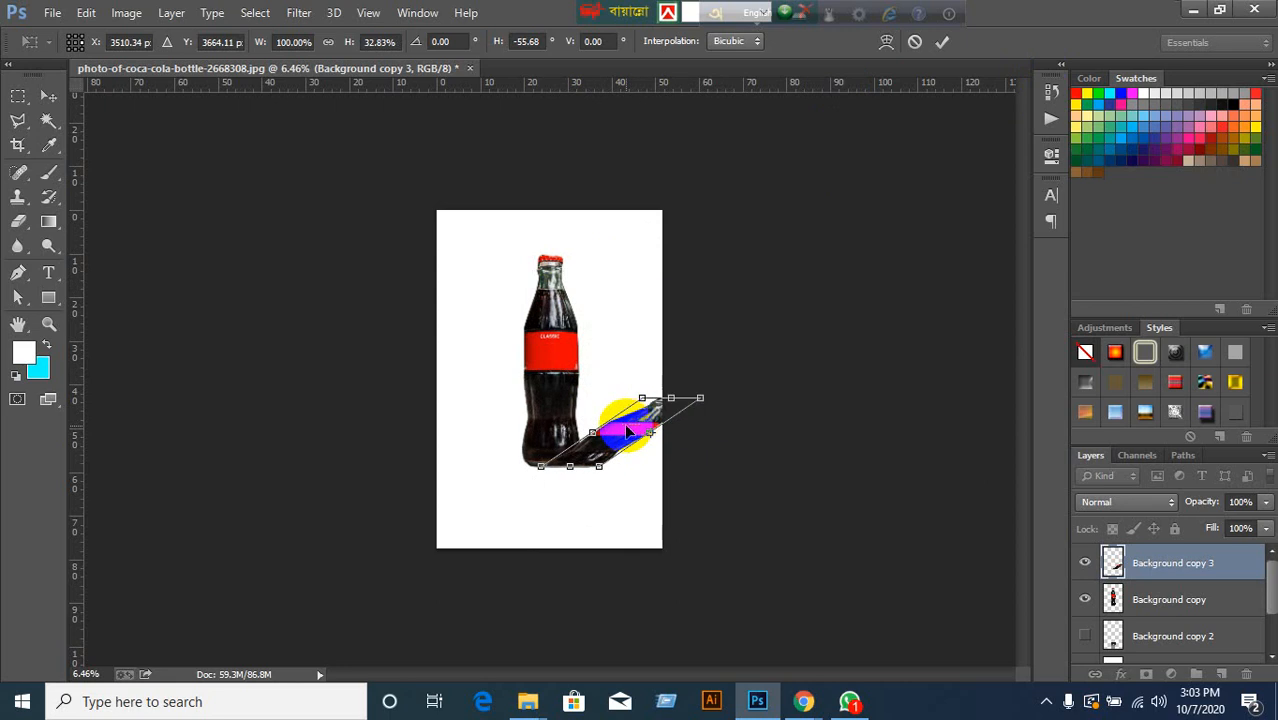
{"action": "left_click", "coordinate": [944, 44]}
{"action": "left_click", "coordinate": [620, 478]}
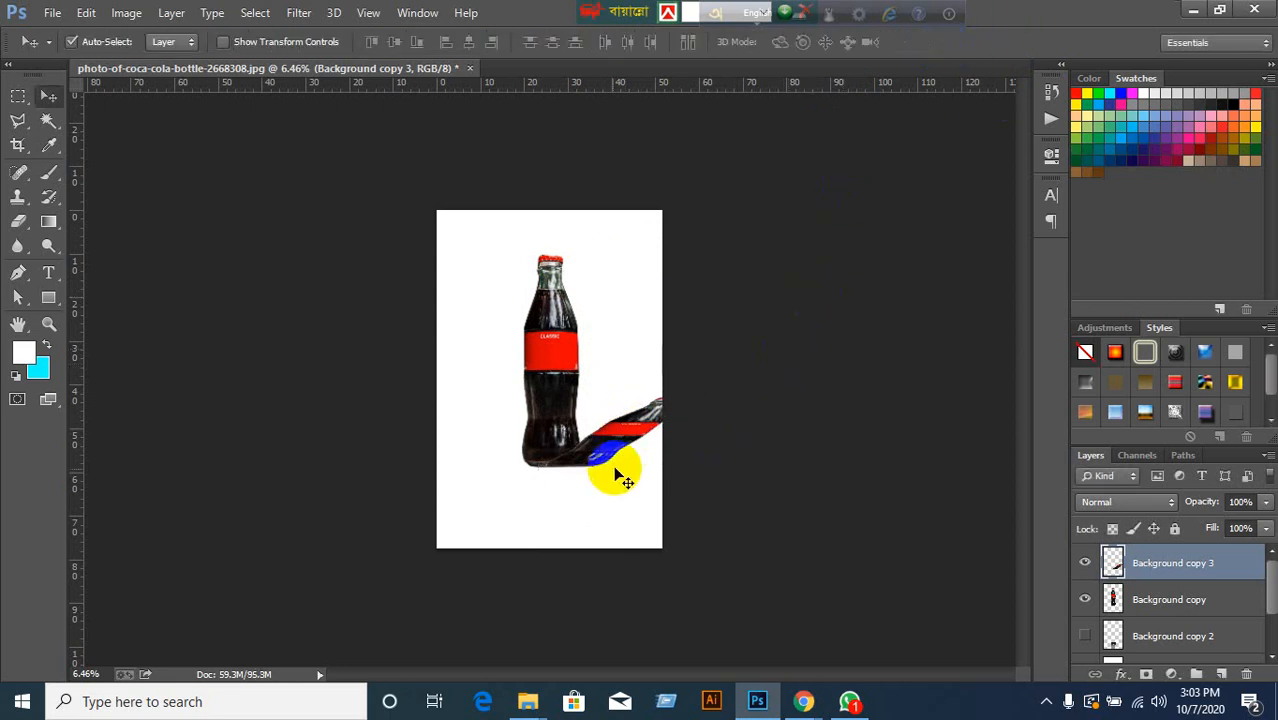
Send the slanted bottle copy beneath the upright bottle layer, and distort its upper corners so the whole cap fits inside the canvas.
{"action": "key", "text": "ctrl+bracketleft"}
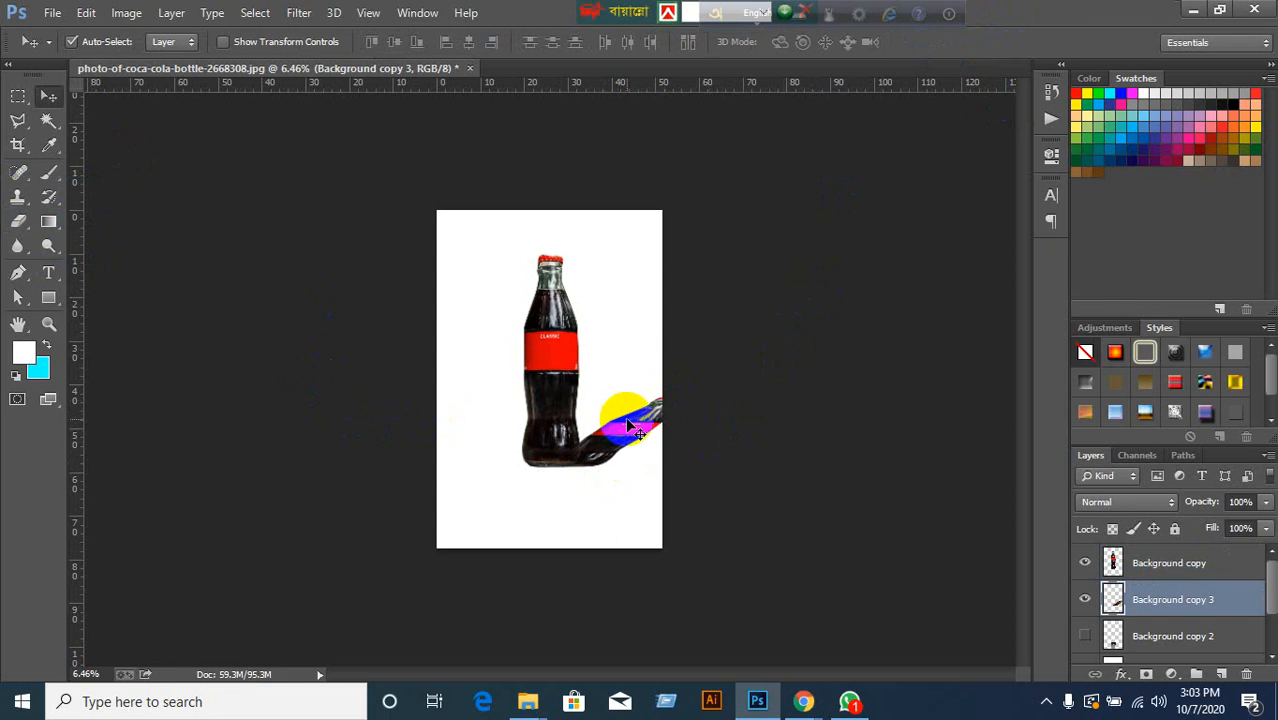
{"action": "key", "text": "ctrl+t"}
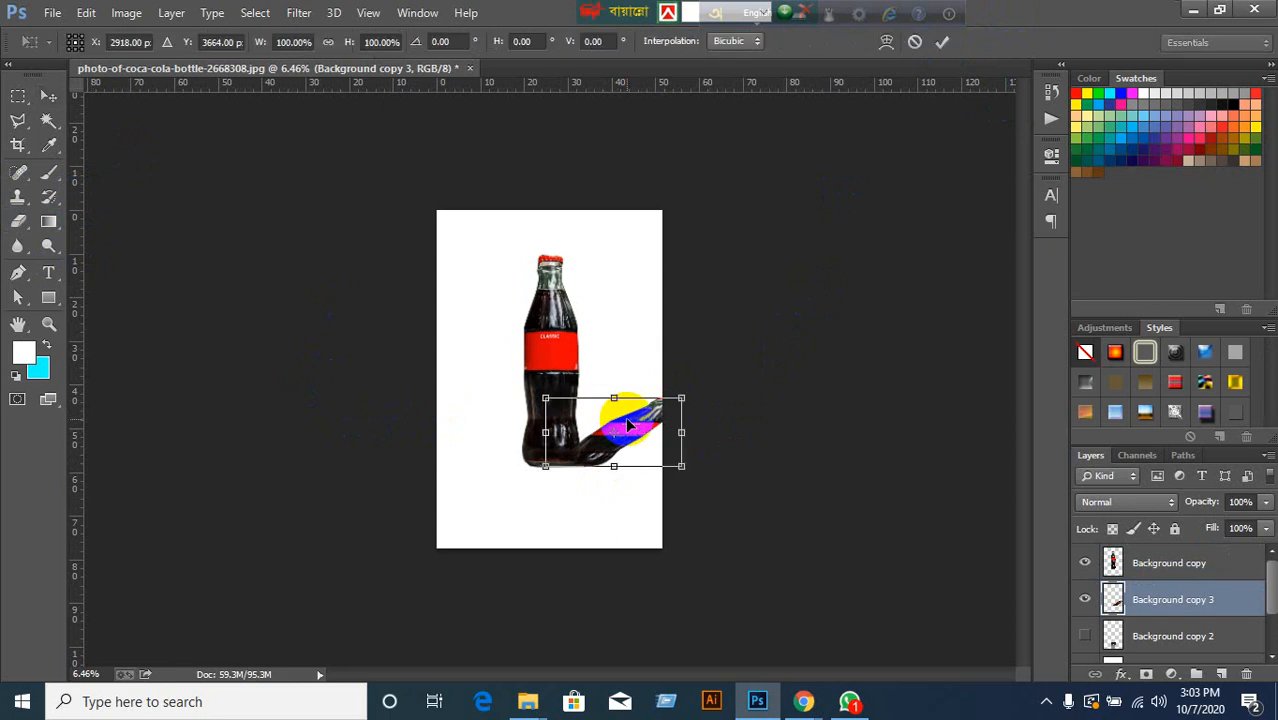
{"action": "right_click", "coordinate": [630, 428]}
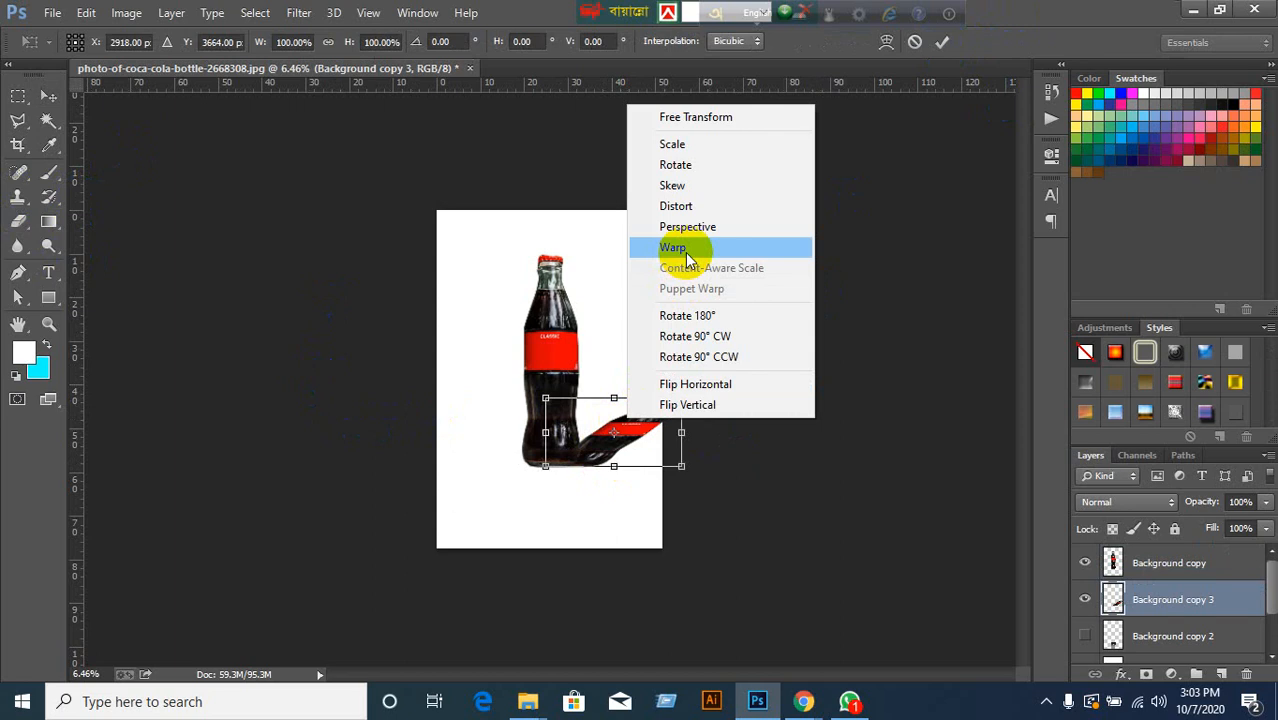
{"action": "left_click", "coordinate": [685, 205]}
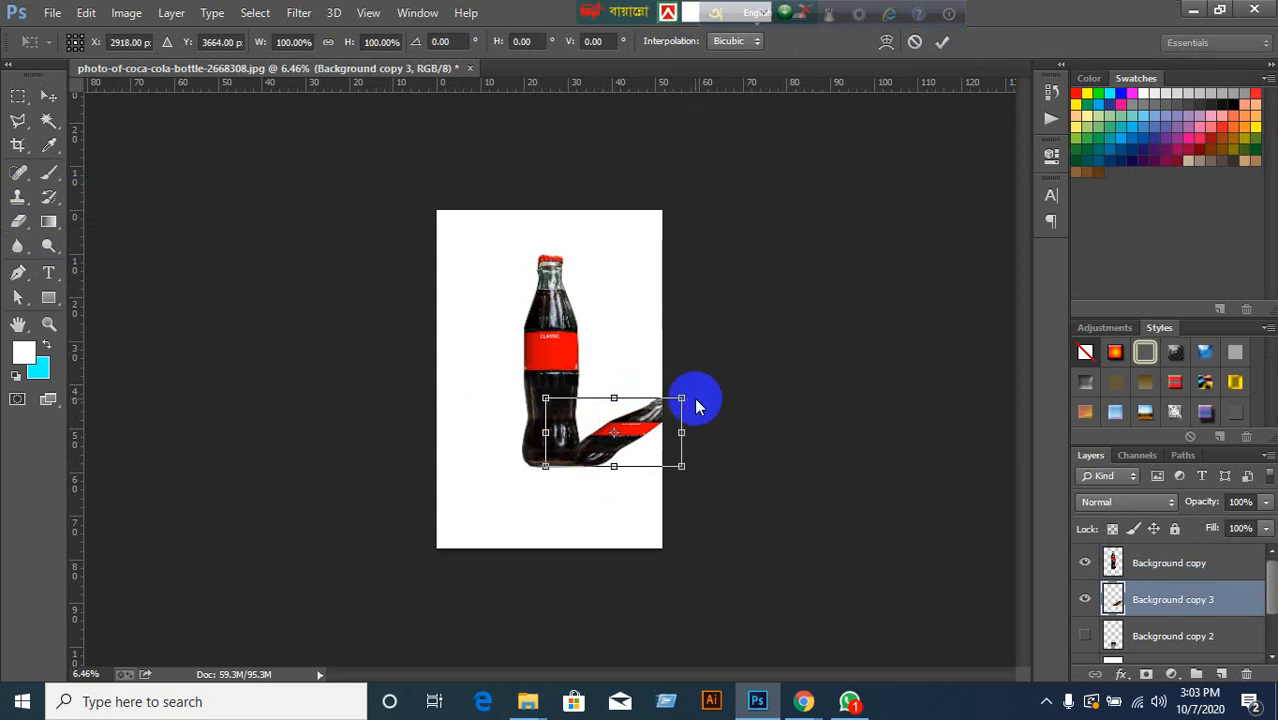
{"action": "mouse_move", "coordinate": [681, 401]}
{"action": "left_mouse_down"}
{"action": "mouse_move", "coordinate": [676, 354]}
{"action": "mouse_move", "coordinate": [700, 399]}
{"action": "left_mouse_up"}
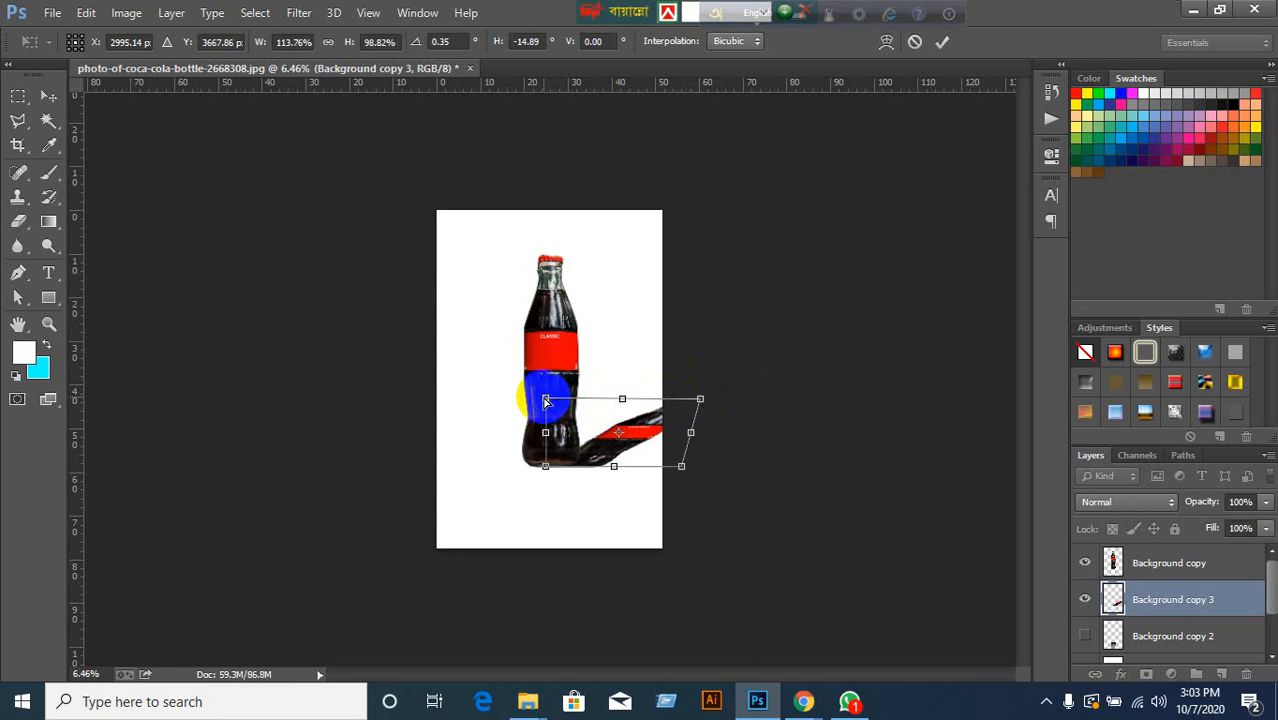
{"action": "mouse_move", "coordinate": [542, 396]}
{"action": "left_mouse_down"}
{"action": "mouse_move", "coordinate": [540, 376]}
{"action": "mouse_move", "coordinate": [543, 409]}
{"action": "left_mouse_up"}
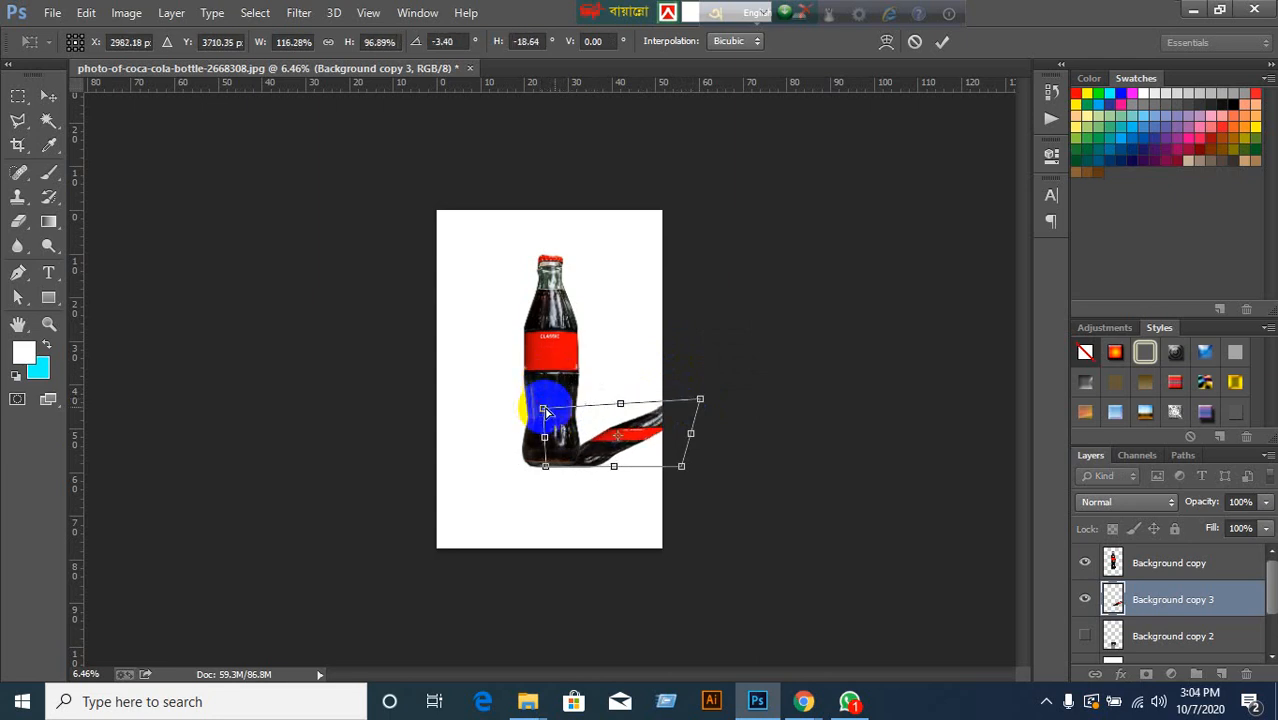
{"action": "left_click_drag", "start_coordinate": [700, 400], "coordinate": [663, 398]}
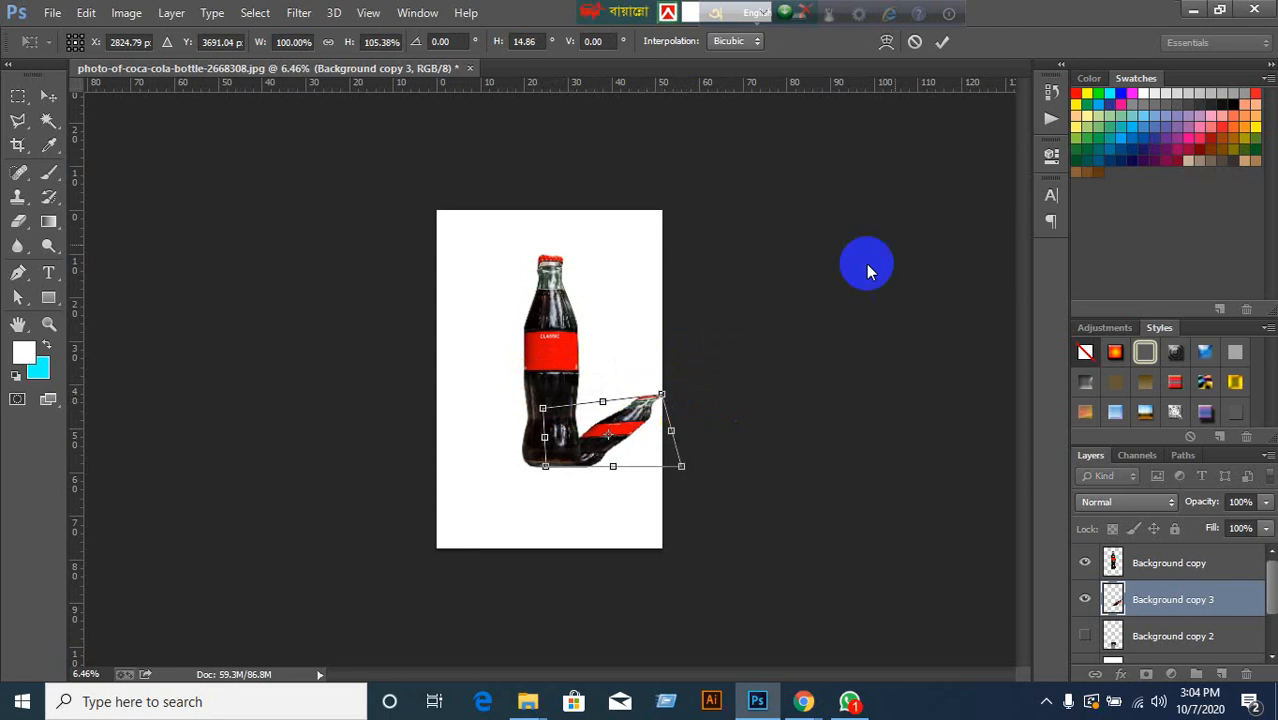
{"action": "left_click", "coordinate": [941, 42]}
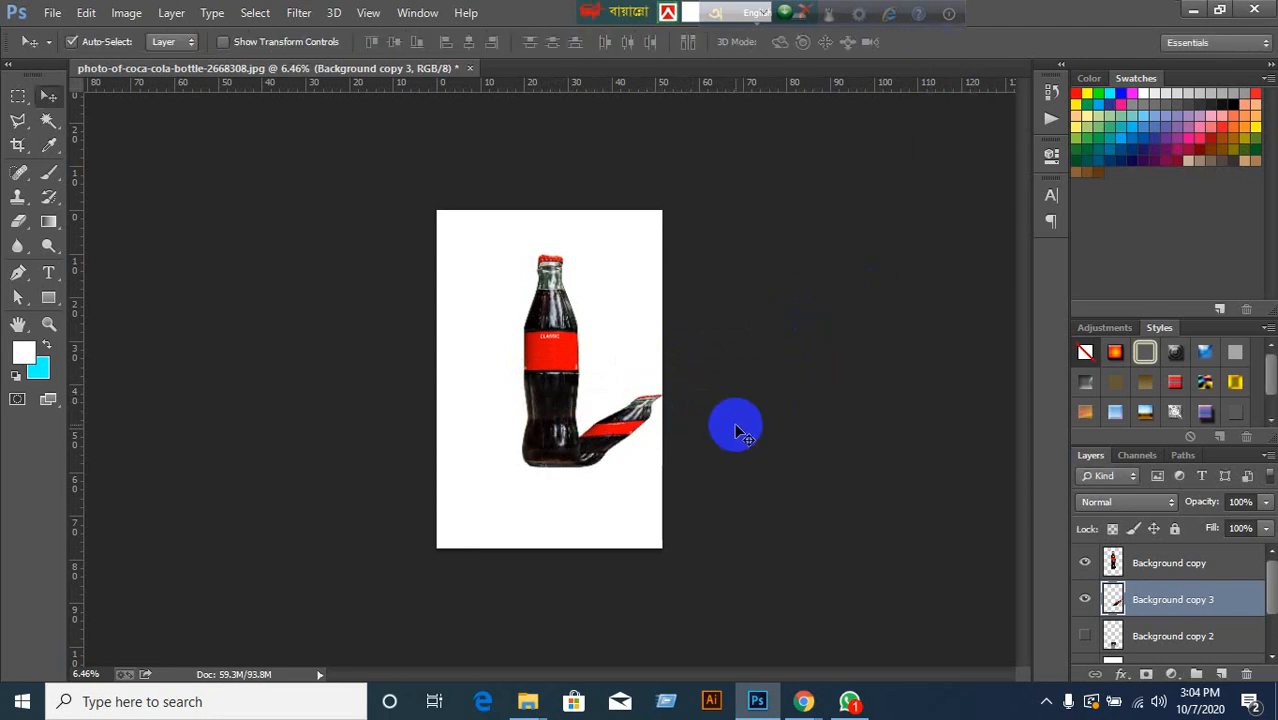
Warp the lower part of the slanted bottle copy so it meets the upright bottle's base, and apply the warp.
{"action": "key", "text": "ctrl+t"}
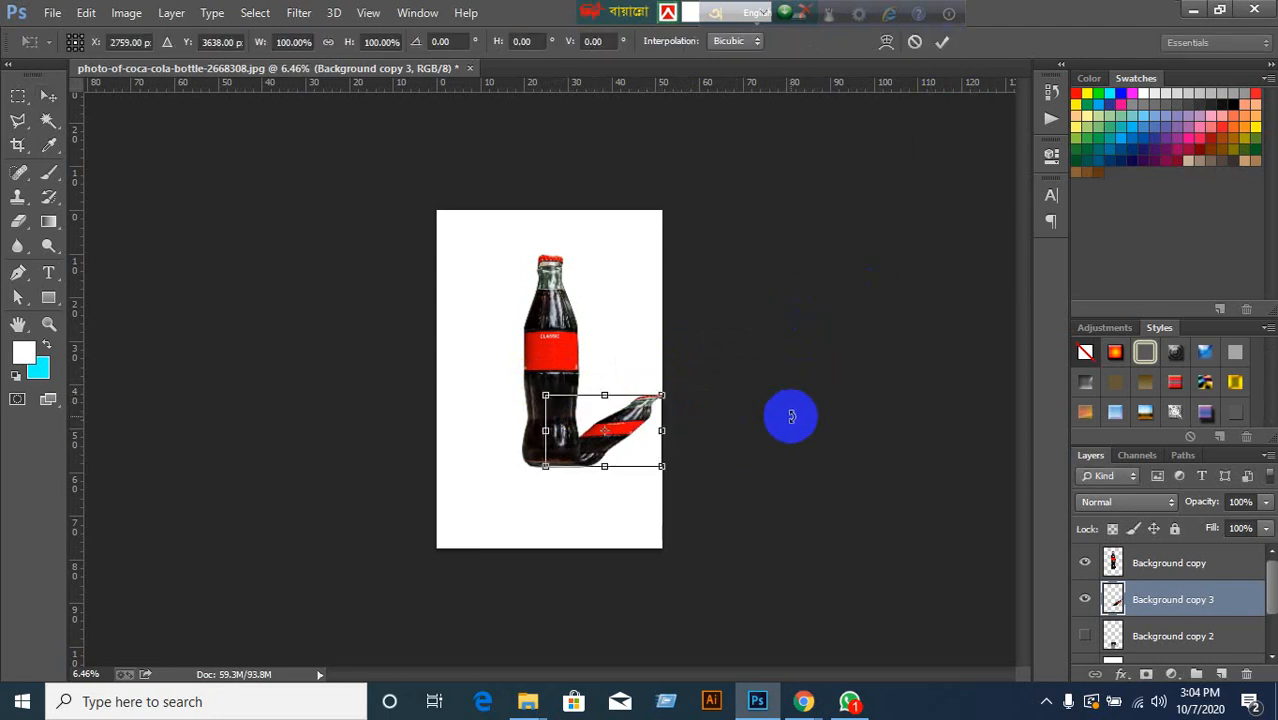
{"action": "right_click", "coordinate": [616, 422]}
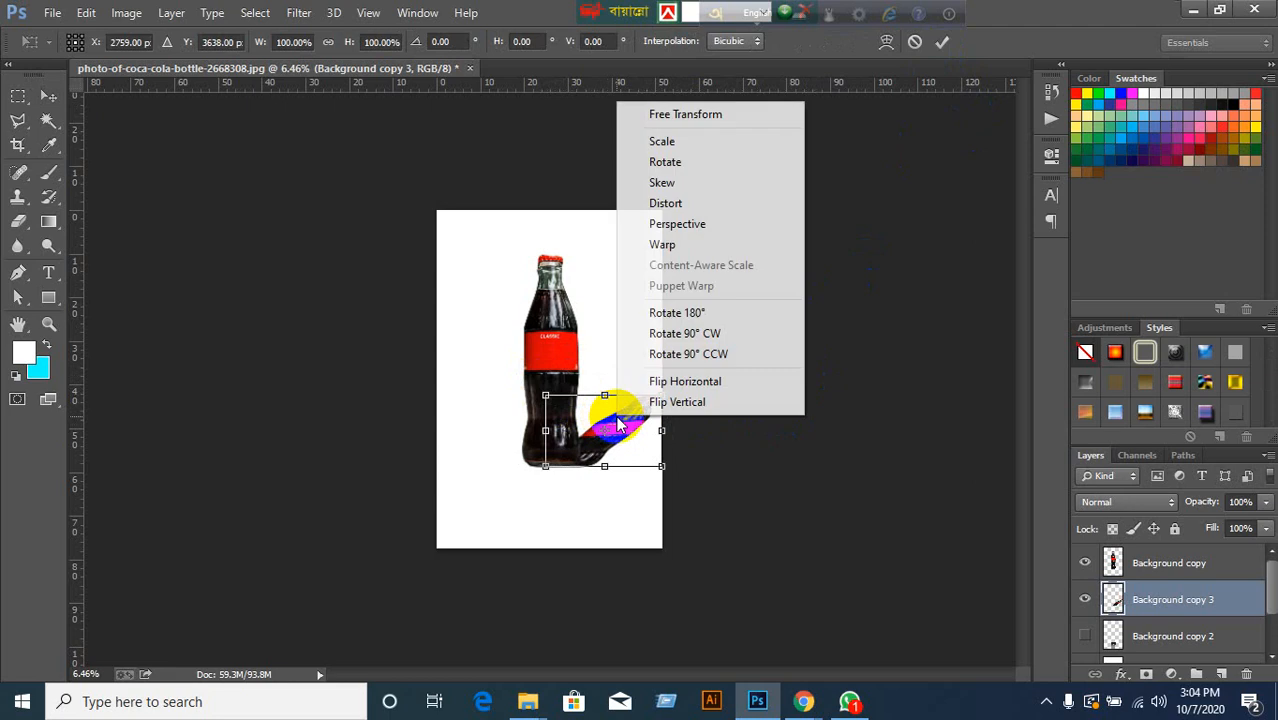
{"action": "left_click", "coordinate": [663, 245]}
{"action": "left_click_drag", "start_coordinate": [630, 410], "coordinate": [571, 467]}
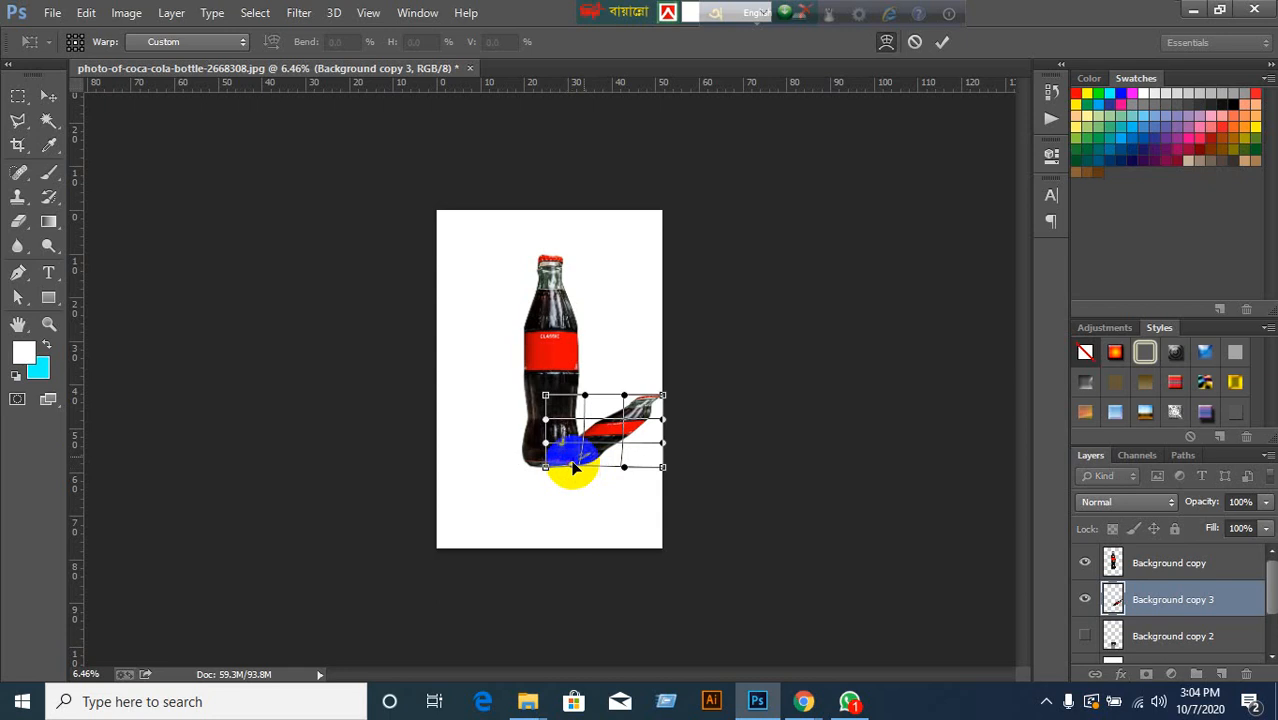
{"action": "left_click", "coordinate": [942, 41]}
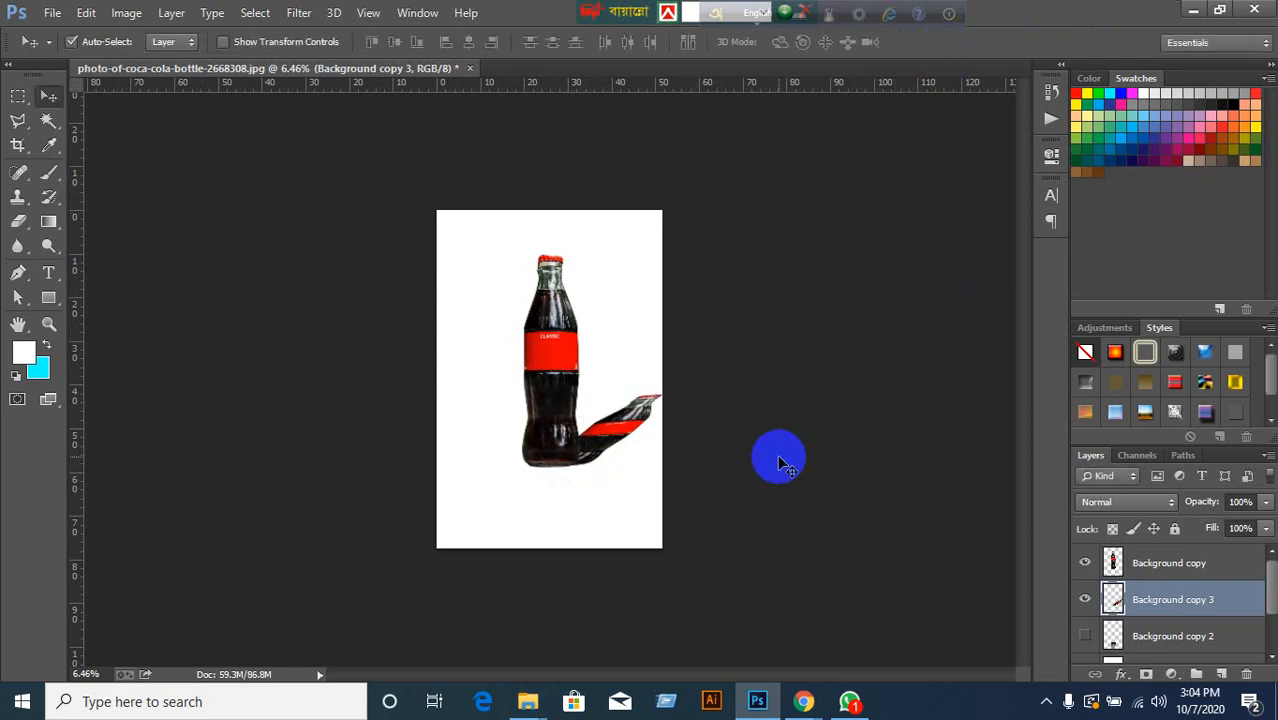
Fade the cap end of the slanted bottle copy with the Eraser at size 1600 and 30% opacity.
{"action": "left_click", "coordinate": [18, 222]}
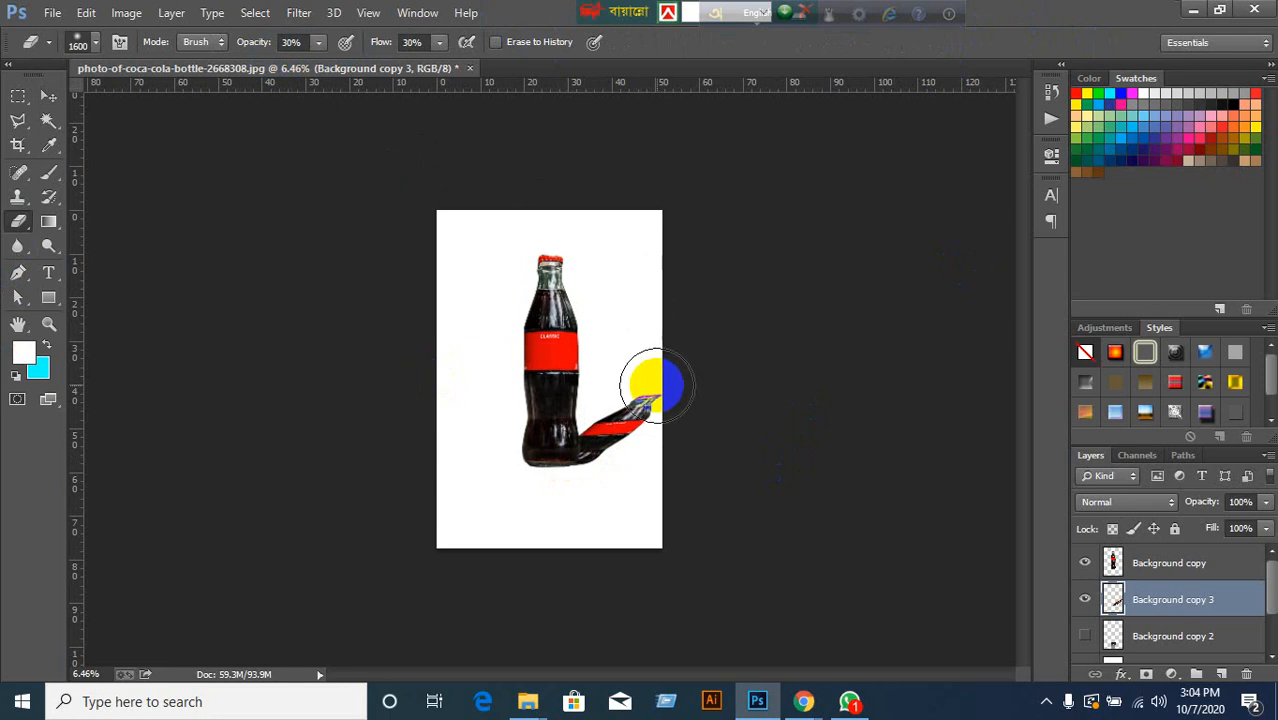
{"action": "mouse_move", "coordinate": [656, 385]}
{"action": "left_mouse_down"}
{"action": "mouse_move", "coordinate": [645, 415]}
{"action": "mouse_move", "coordinate": [653, 379]}
{"action": "mouse_move", "coordinate": [631, 381]}
{"action": "mouse_move", "coordinate": [660, 415]}
{"action": "left_mouse_up"}
Try the slanted shadow layer at 51% opacity, and restore it to 100%.
{"action": "left_click", "coordinate": [1196, 510]}
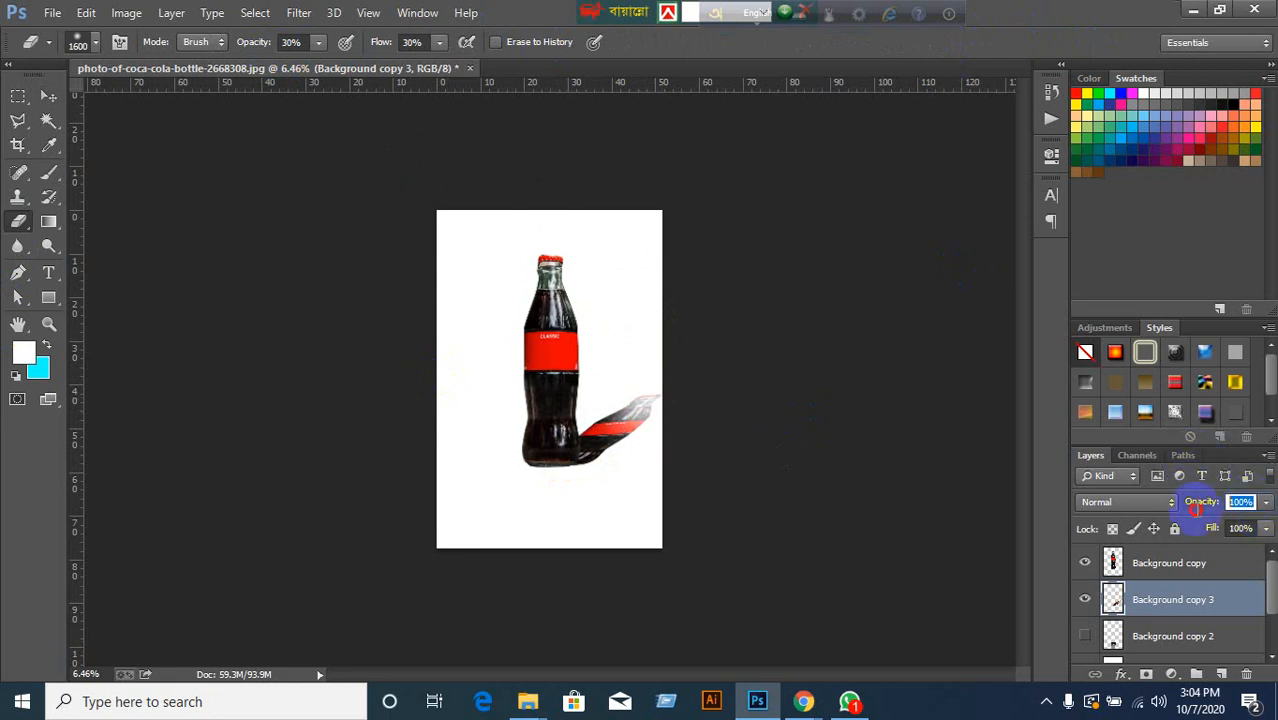
{"action": "scroll", "coordinate": [1245, 500], "scroll_direction": "down", "scroll_amount": 6}
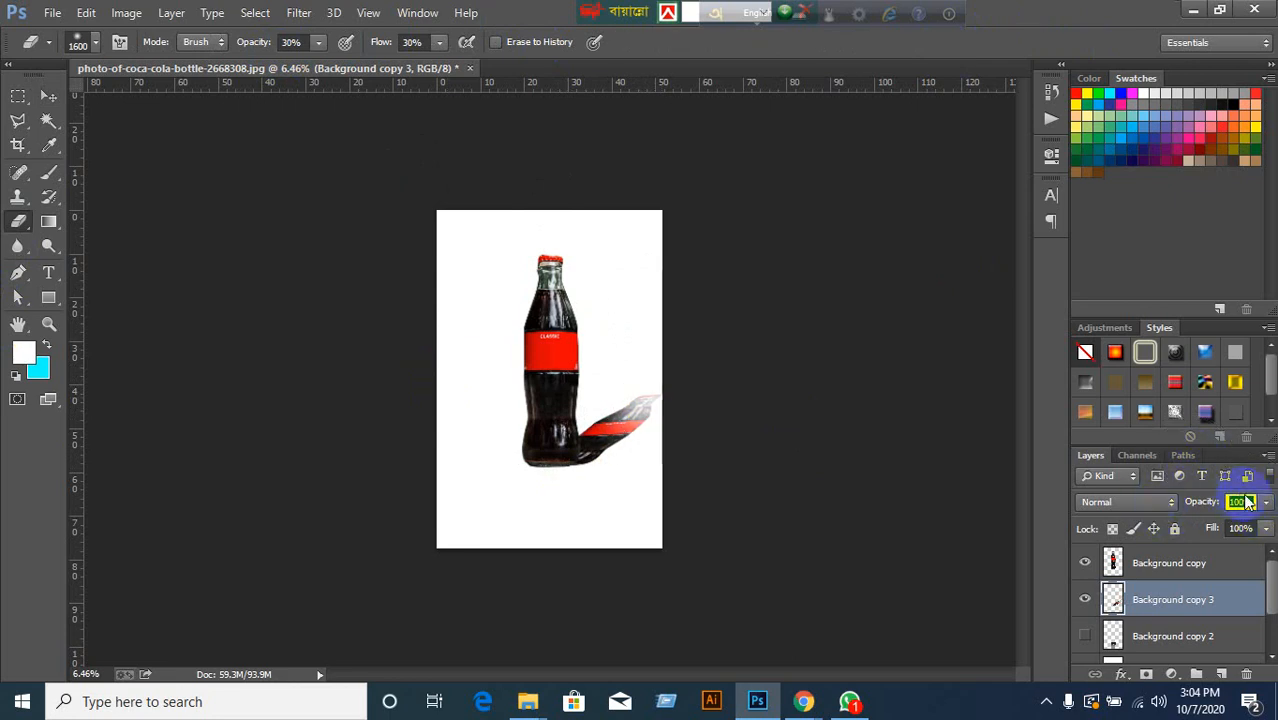
{"action": "scroll", "coordinate": [1247, 502], "scroll_direction": "down", "scroll_amount": 20}
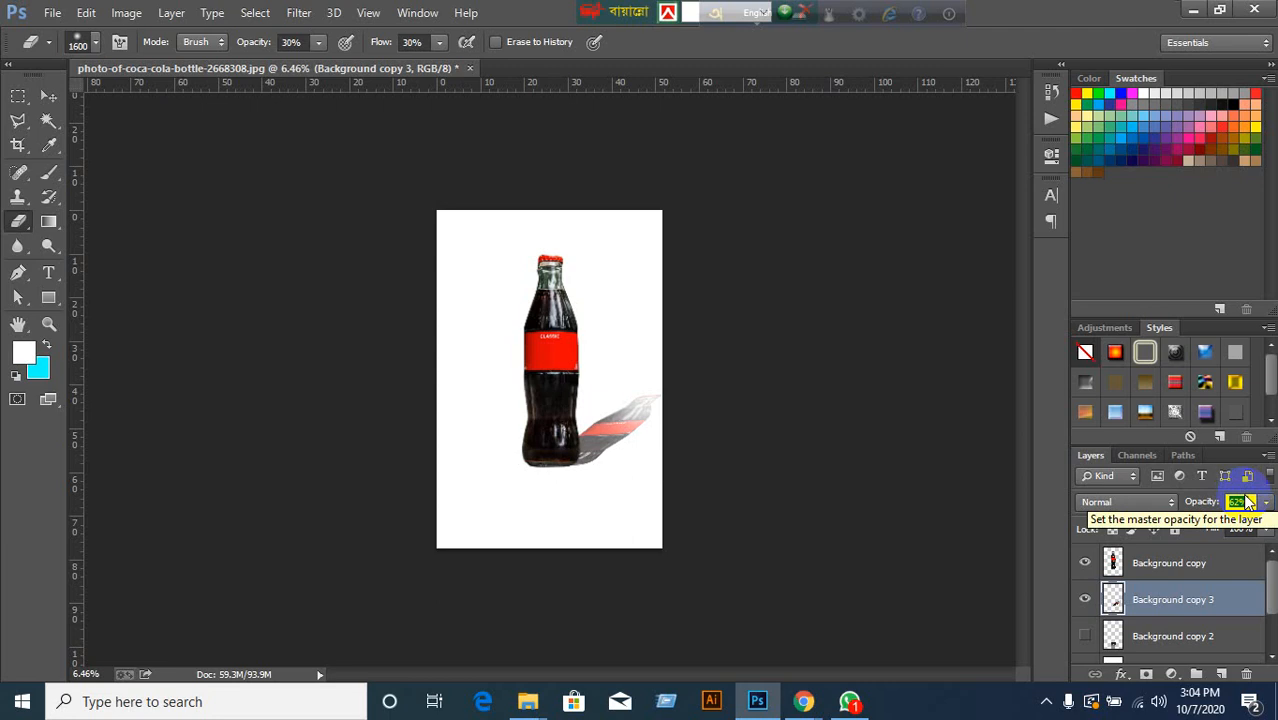
{"action": "scroll", "coordinate": [1245, 501], "scroll_direction": "down", "scroll_amount": 2}
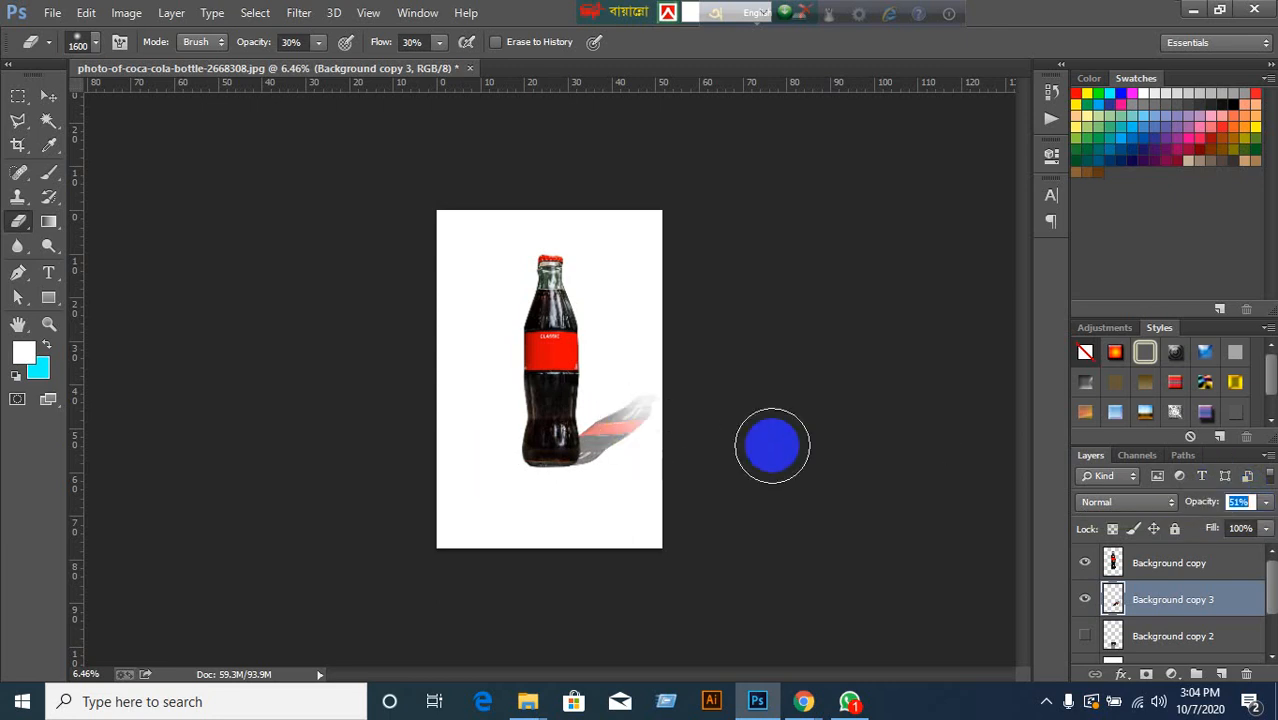
{"action": "type", "text": "100"}
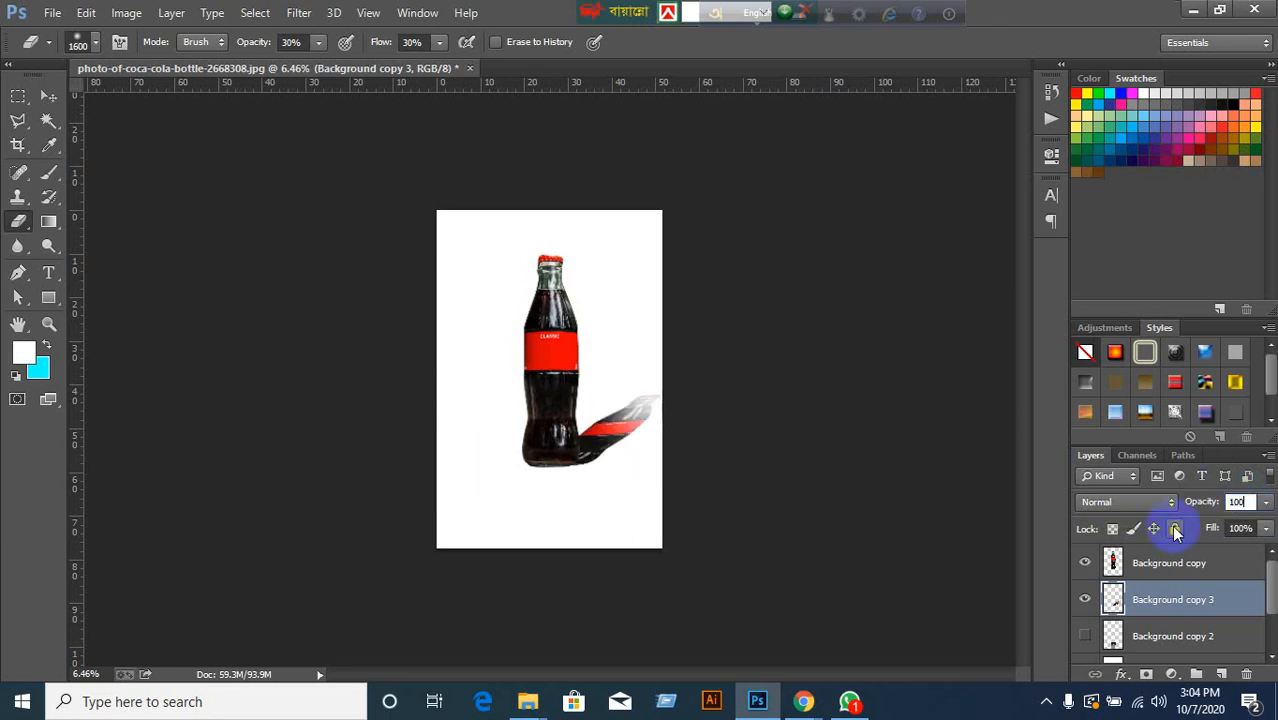
{"action": "key", "text": "Return"}
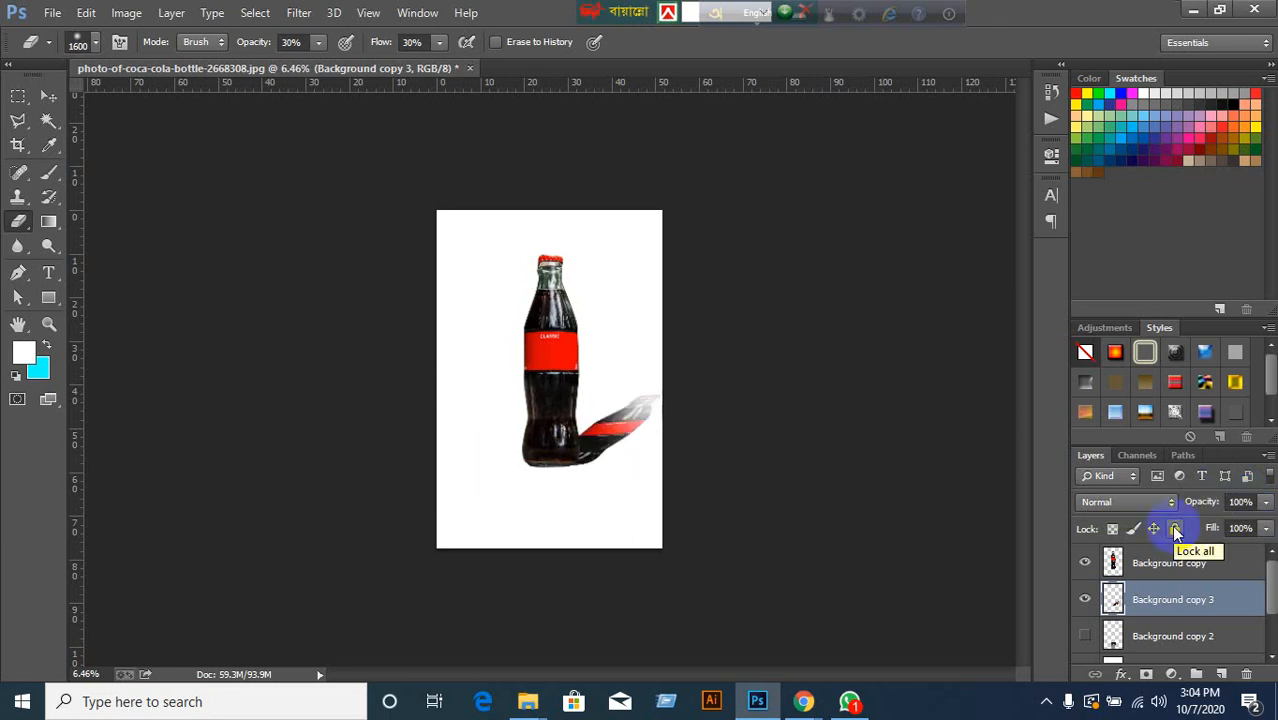
Erase more of the slanted shadow toward its far end, and lower the layer's opacity to 33%.
{"action": "left_click", "coordinate": [638, 409]}
{"action": "mouse_move", "coordinate": [638, 409]}
{"action": "left_mouse_down"}
{"action": "mouse_move", "coordinate": [618, 435]}
{"action": "mouse_move", "coordinate": [626, 419]}
{"action": "mouse_move", "coordinate": [704, 438]}
{"action": "mouse_move", "coordinate": [604, 434]}
{"action": "mouse_move", "coordinate": [605, 454]}
{"action": "mouse_move", "coordinate": [609, 436]}
{"action": "mouse_move", "coordinate": [594, 444]}
{"action": "mouse_move", "coordinate": [624, 442]}
{"action": "mouse_move", "coordinate": [634, 380]}
{"action": "left_mouse_up"}
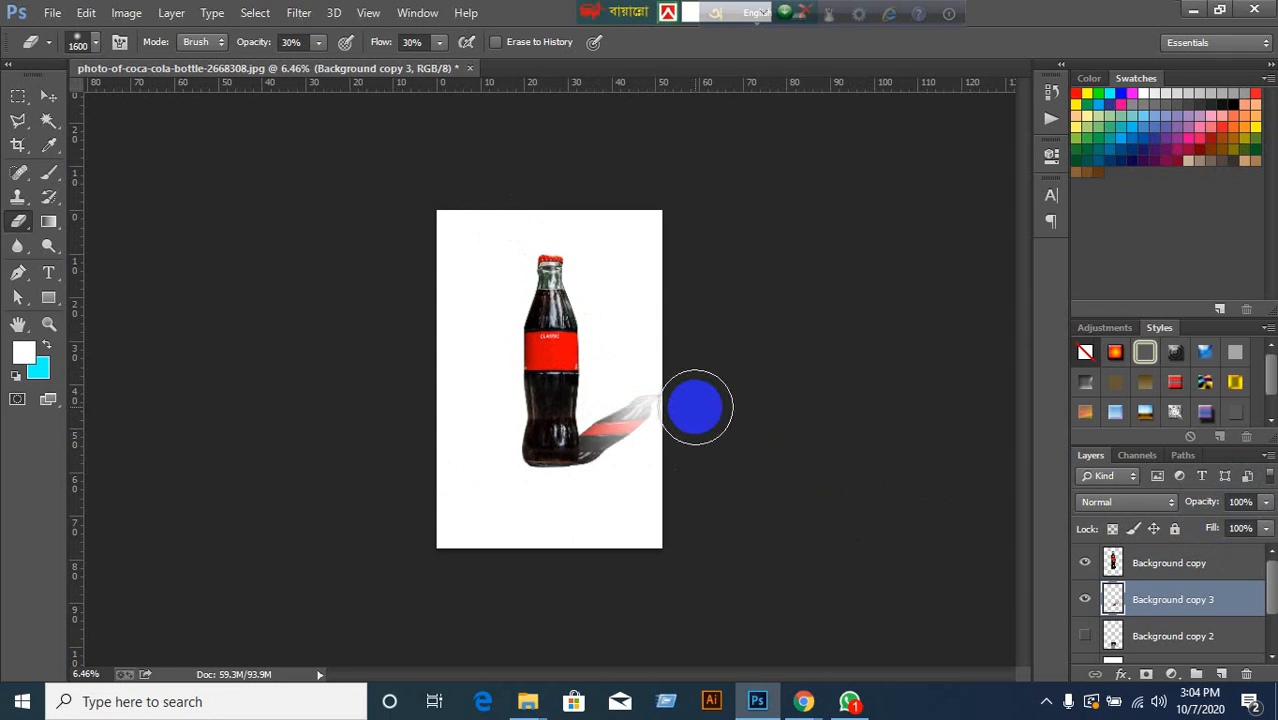
{"action": "mouse_move", "coordinate": [630, 392]}
{"action": "left_mouse_down"}
{"action": "mouse_move", "coordinate": [620, 388]}
{"action": "mouse_move", "coordinate": [625, 417]}
{"action": "mouse_move", "coordinate": [646, 396]}
{"action": "left_mouse_up"}
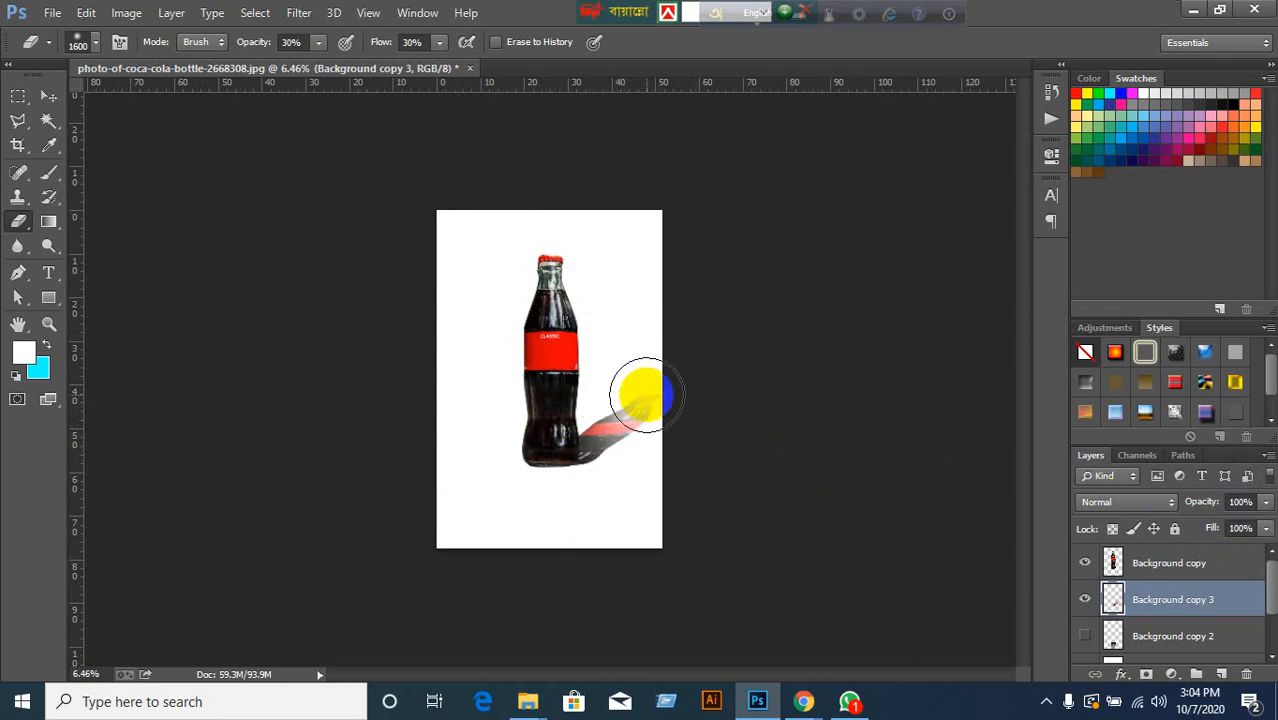
{"action": "mouse_move", "coordinate": [690, 448]}
{"action": "left_mouse_down"}
{"action": "mouse_move", "coordinate": [624, 461]}
{"action": "mouse_move", "coordinate": [640, 465]}
{"action": "left_mouse_up"}
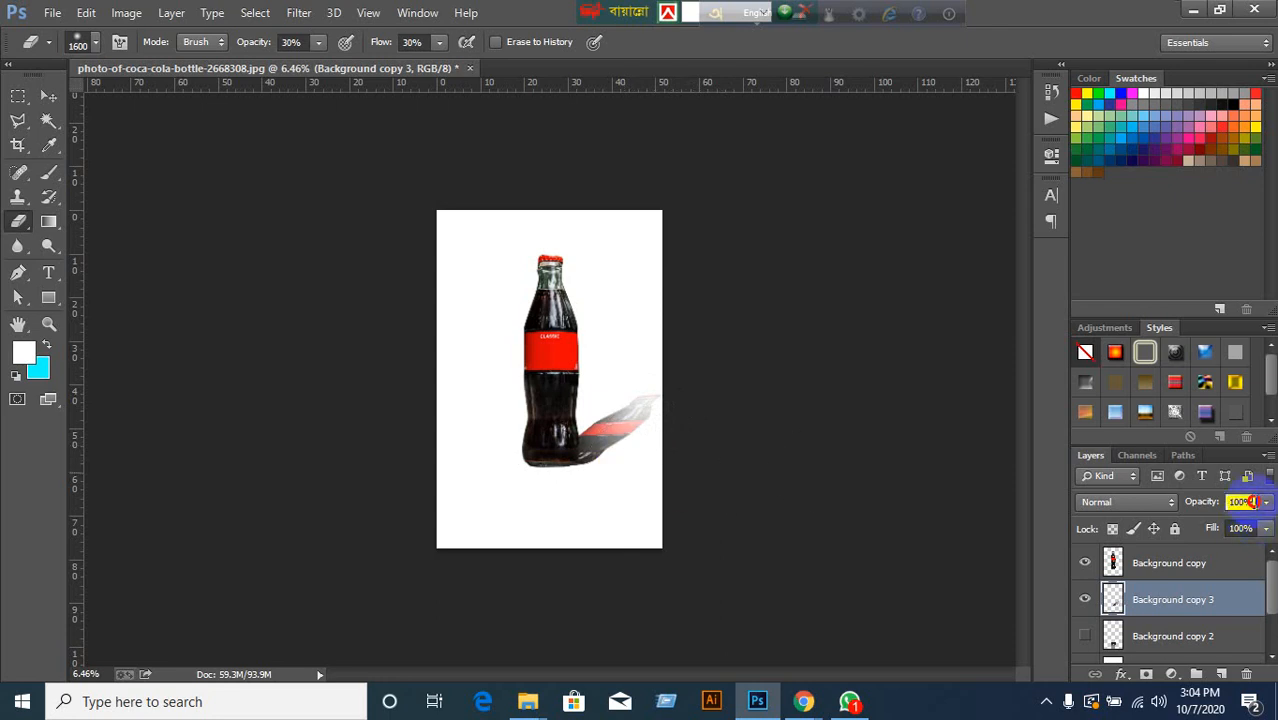
{"action": "scroll", "coordinate": [1253, 502], "scroll_direction": "down", "scroll_amount": 10}
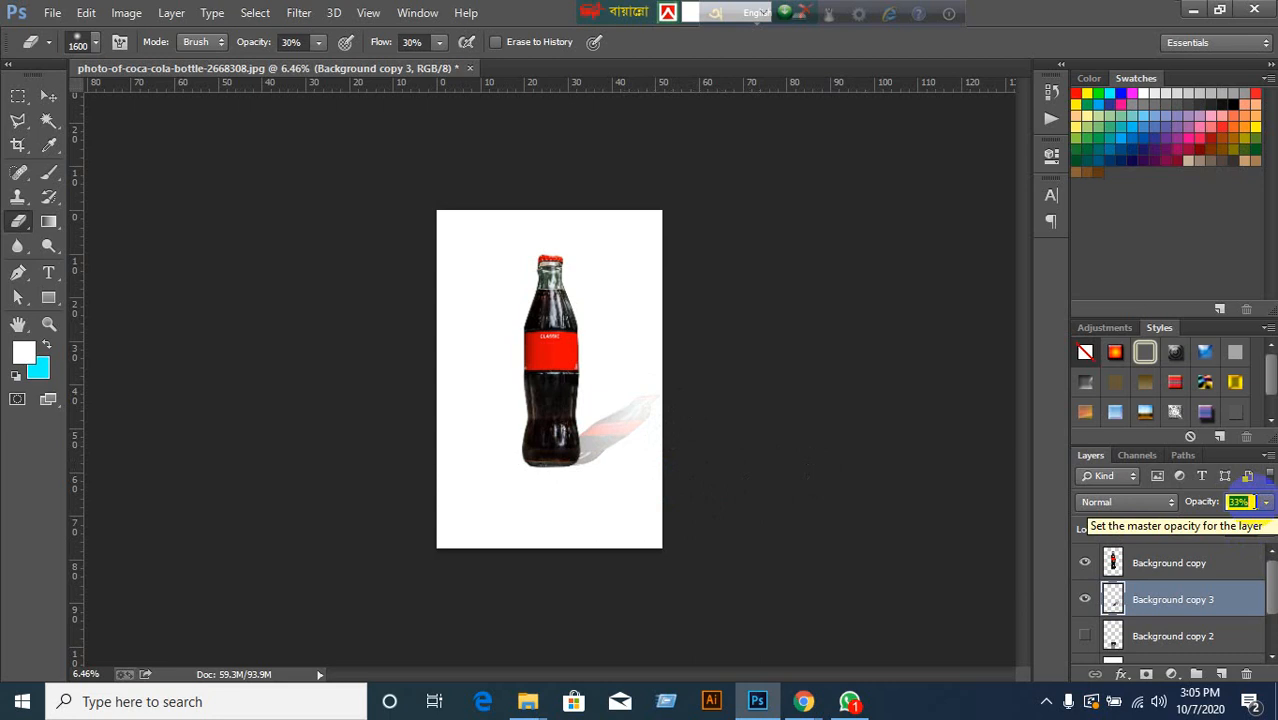
Try shifting the shadow layer downward and deleting it, and undo both changes.
{"action": "left_click", "coordinate": [48, 96]}
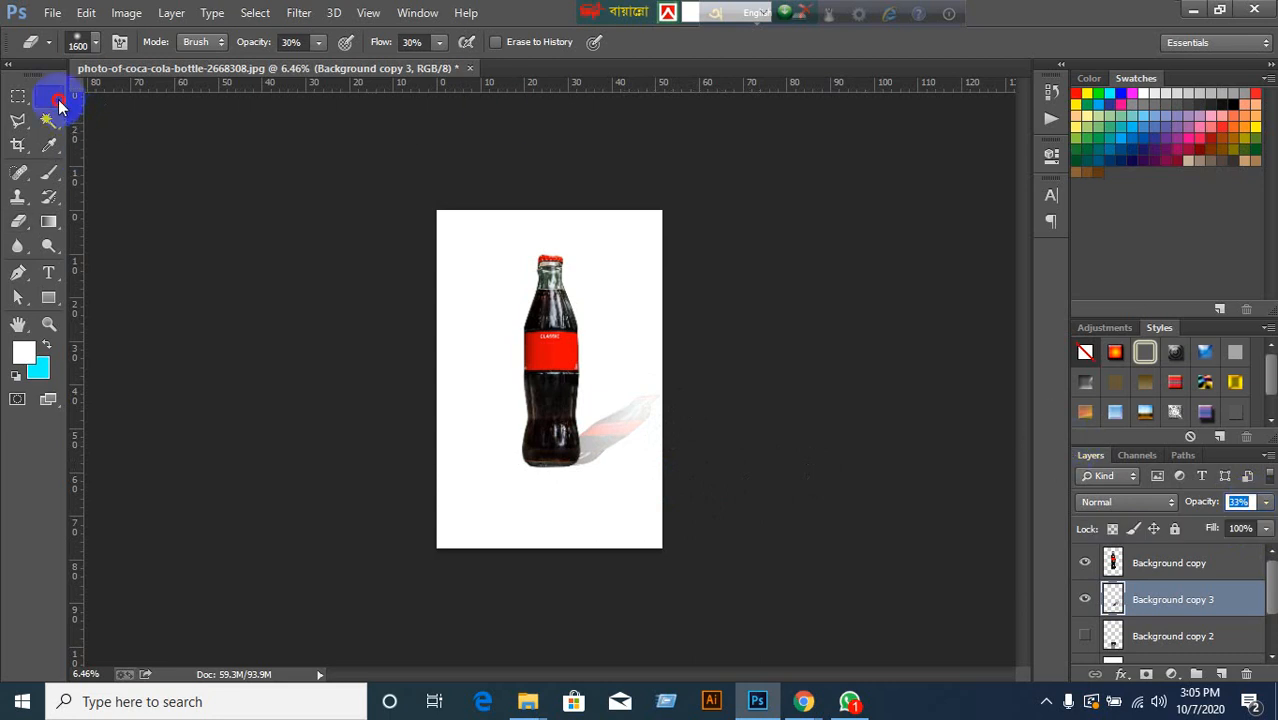
{"action": "mouse_move", "coordinate": [620, 462]}
{"action": "left_mouse_down"}
{"action": "mouse_move", "coordinate": [605, 430]}
{"action": "mouse_move", "coordinate": [616, 464]}
{"action": "left_mouse_up"}
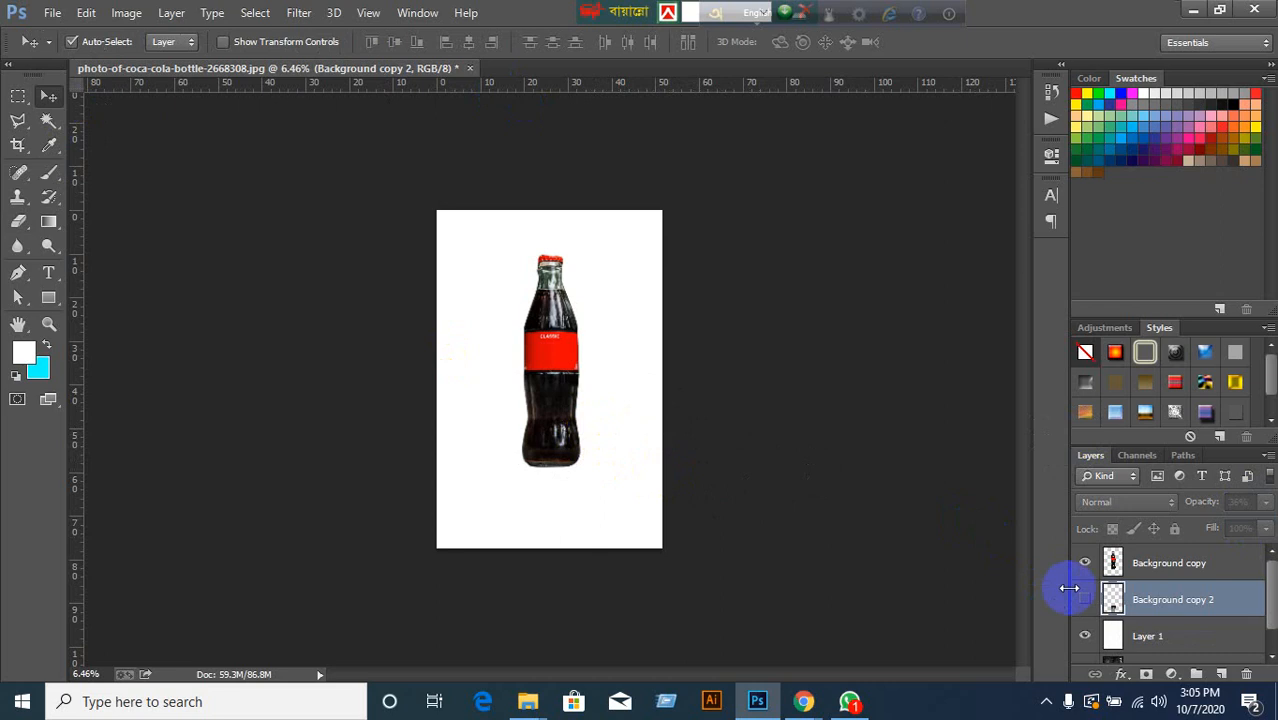
{"action": "key", "text": "ctrl+z"}
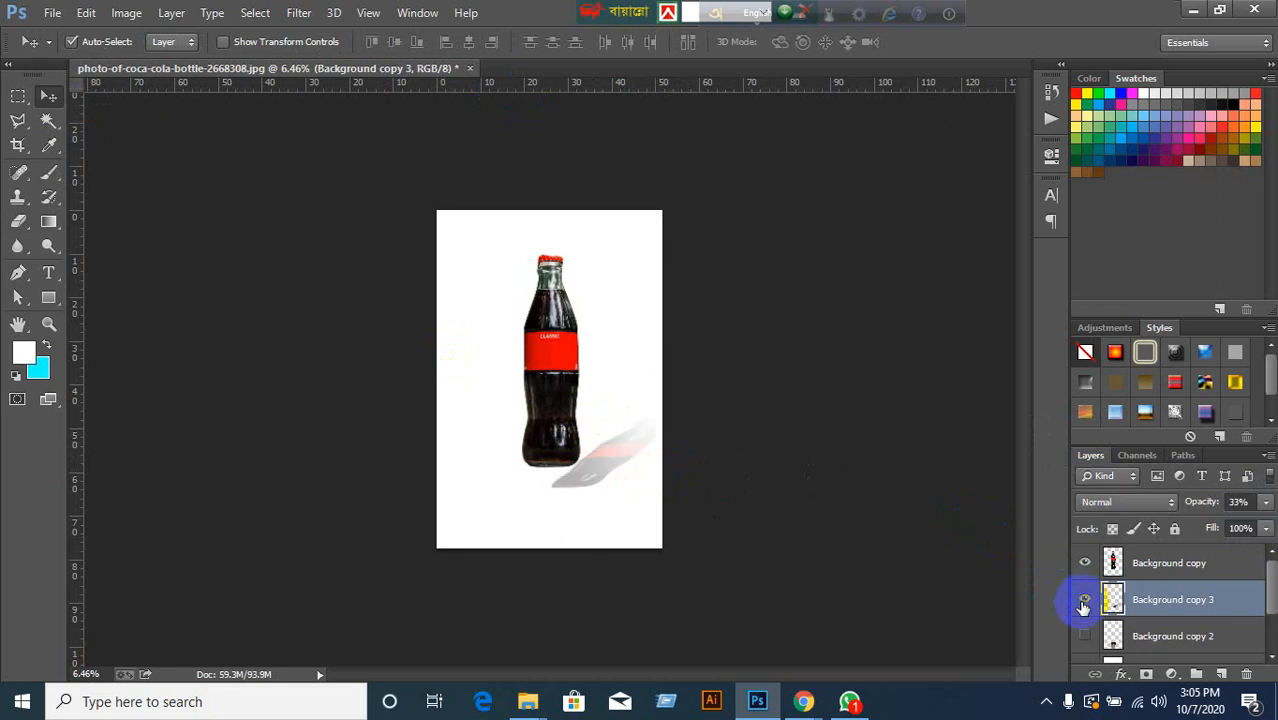
{"action": "key", "text": "ctrl+alt+z"}
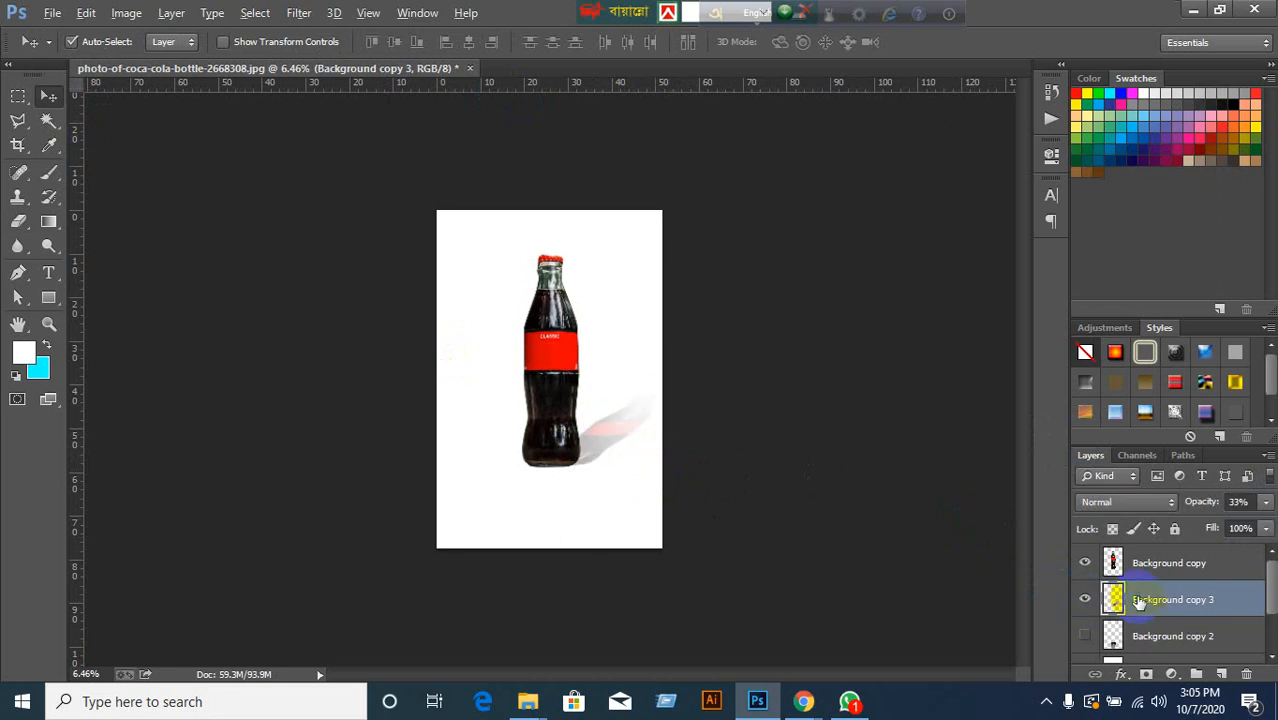
Hide the slanted shadow layer and make the upright bottle layer active.
{"action": "left_click", "coordinate": [1085, 599]}
{"action": "left_click", "coordinate": [1160, 564]}
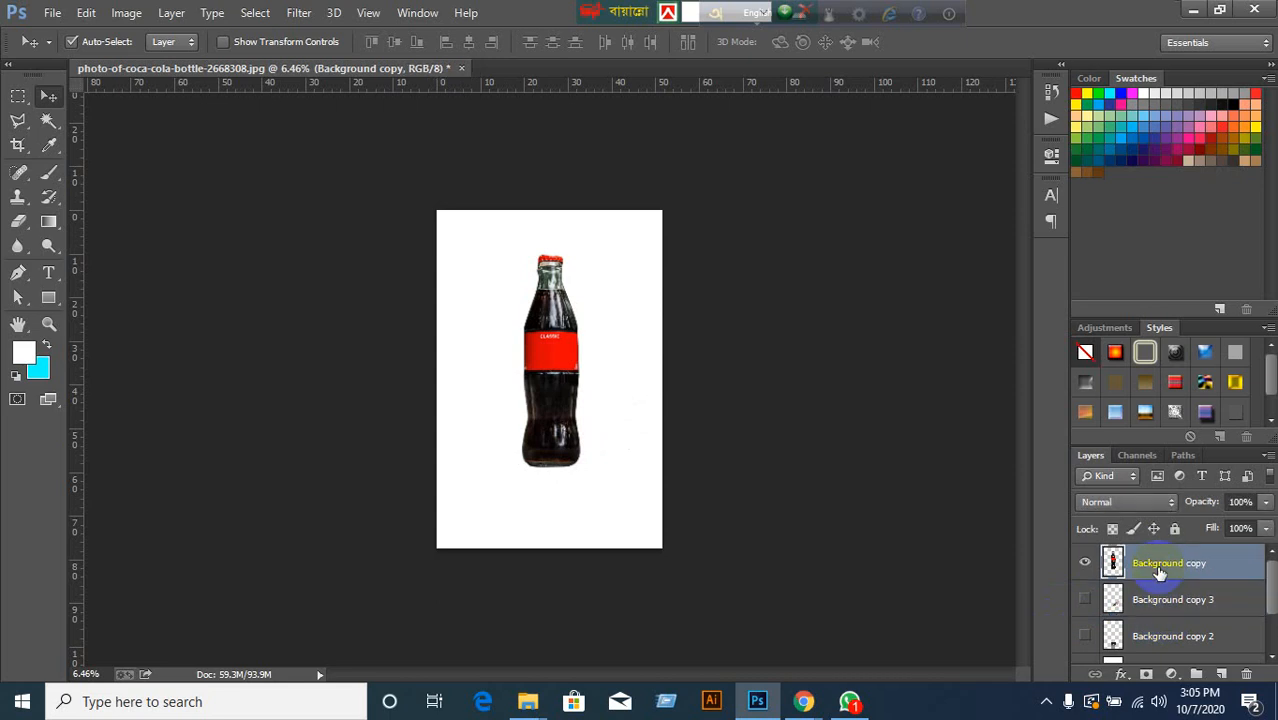
{"action": "key", "text": "ctrl+j"}
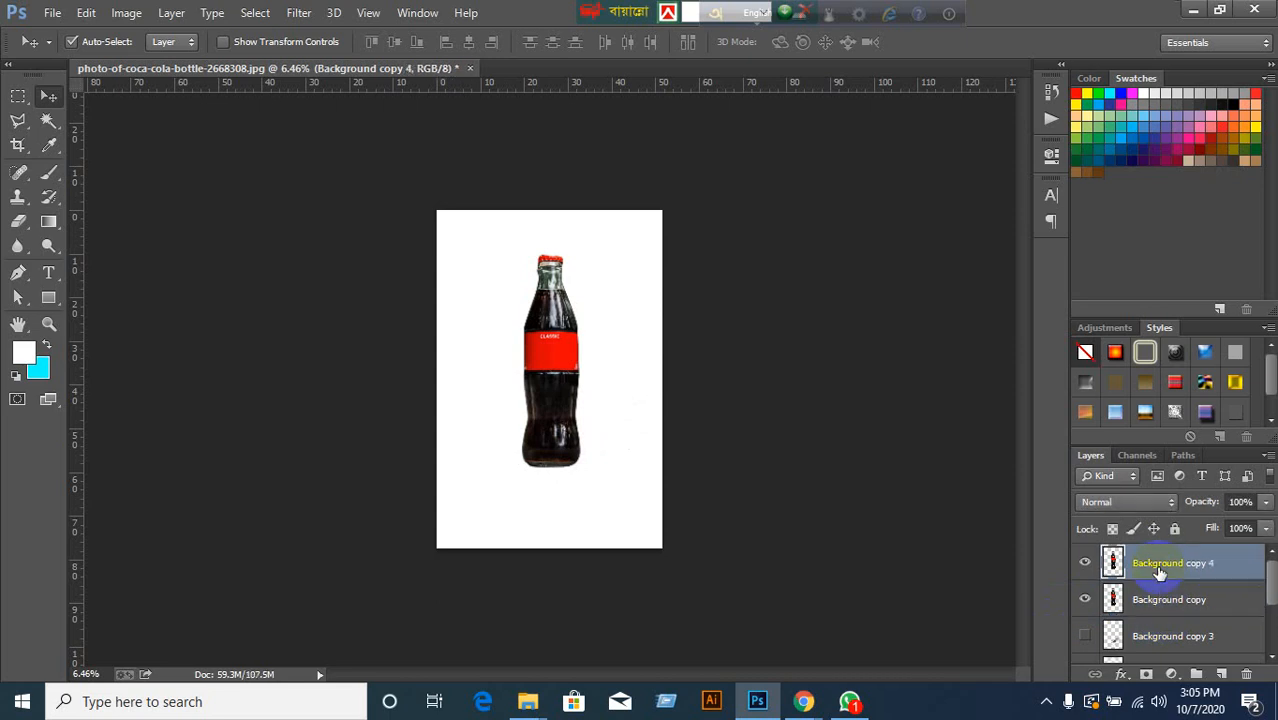
{"action": "left_click", "coordinate": [1084, 563]}
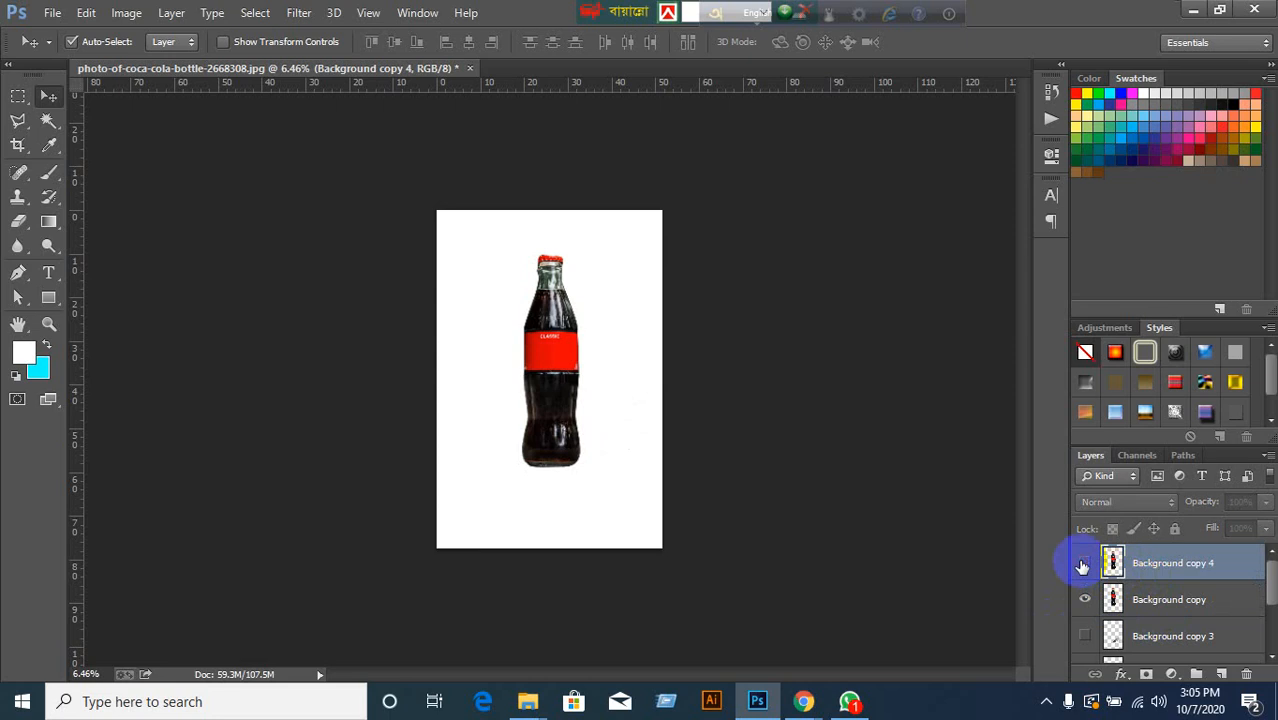
{"action": "left_click", "coordinate": [1084, 563]}
{"action": "left_click", "coordinate": [1084, 563]}
{"action": "left_click", "coordinate": [1084, 563]}
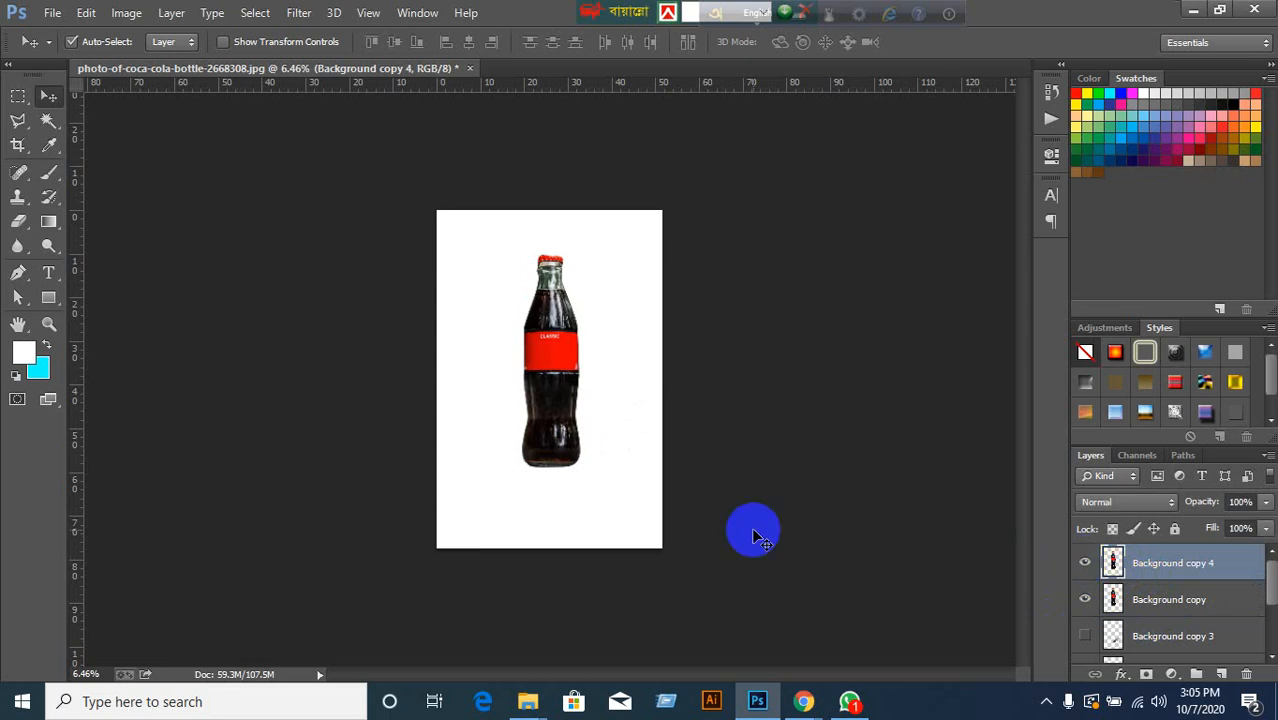
{"action": "key", "text": "ctrl+t"}
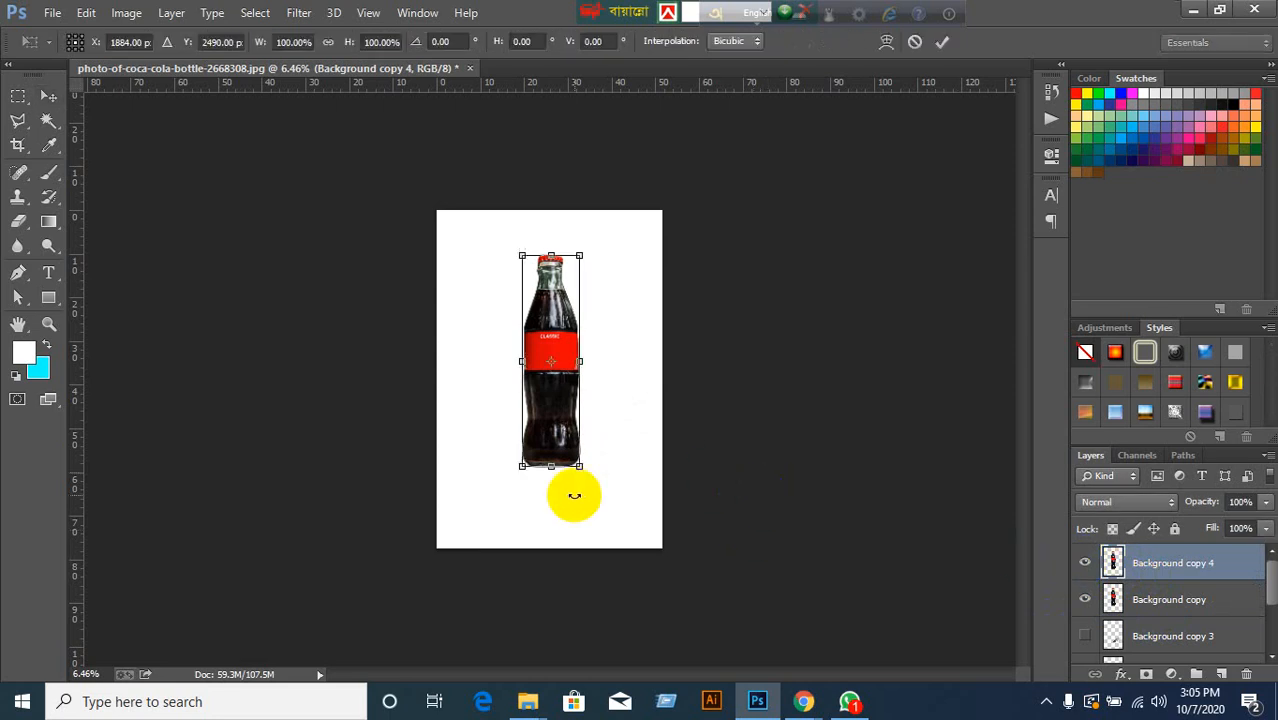
{"action": "left_click", "coordinate": [559, 394]}
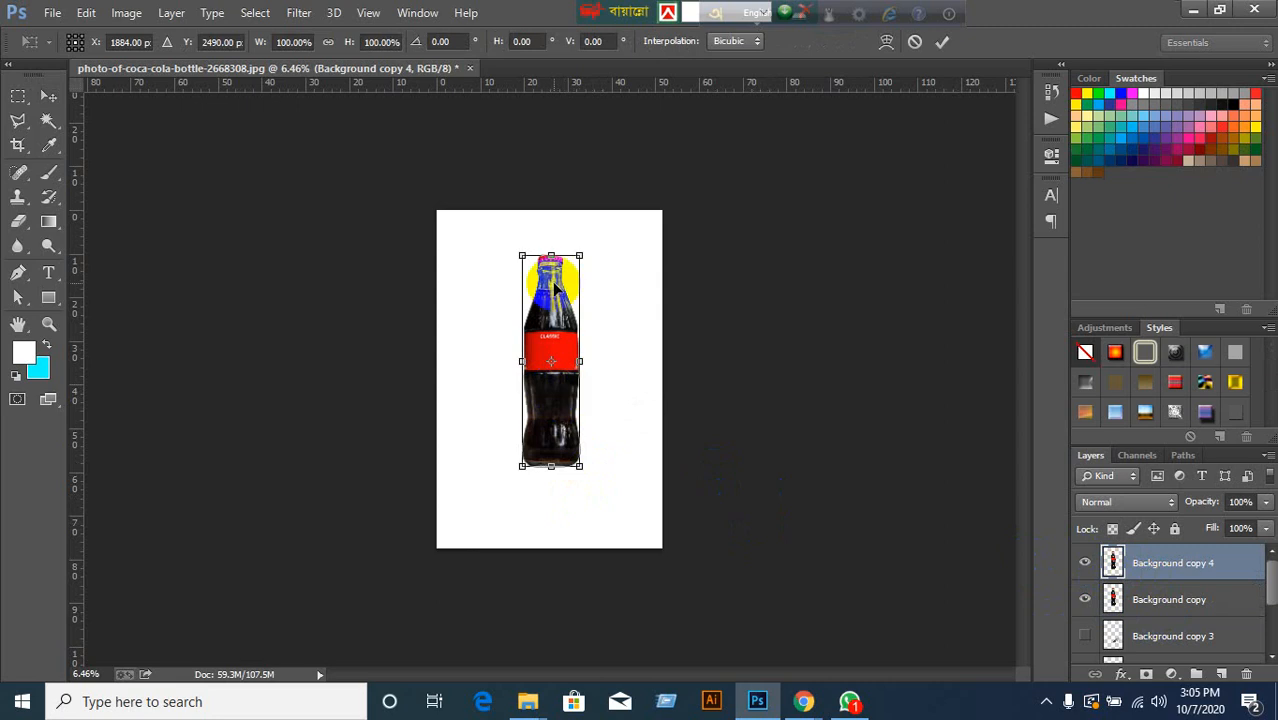
{"action": "left_click", "coordinate": [913, 45]}
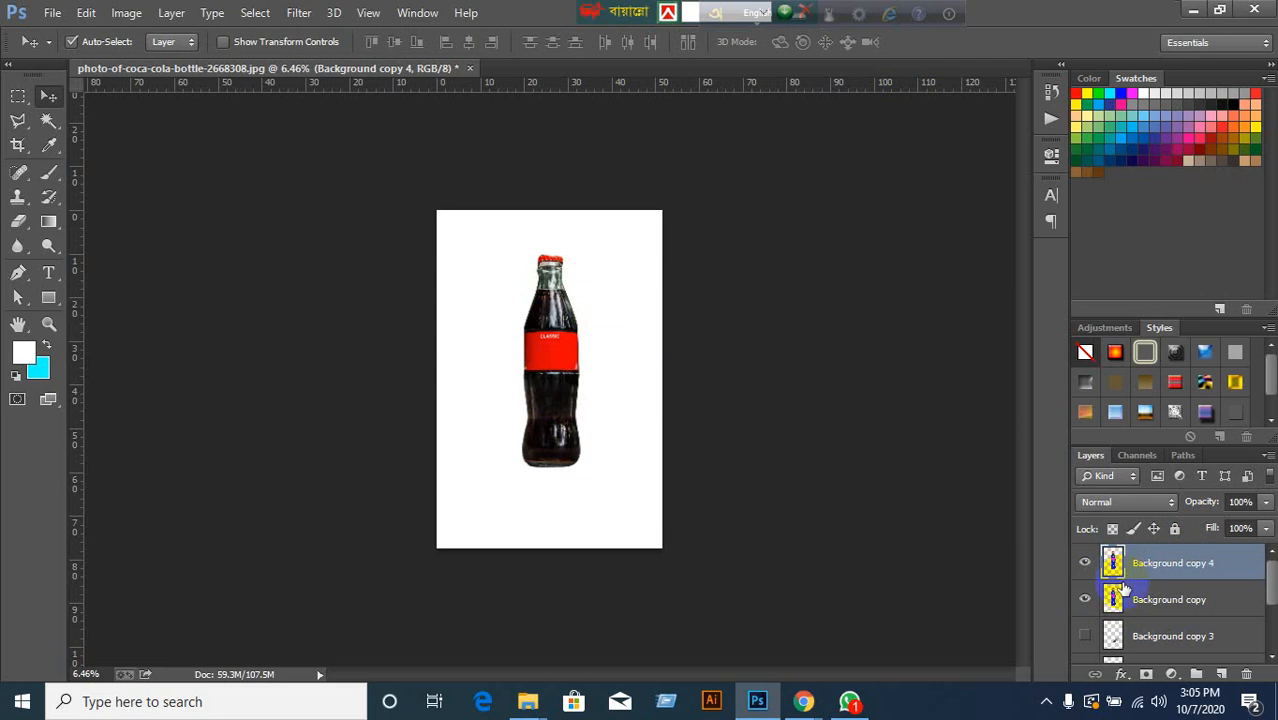
{"action": "key", "text": "Delete"}
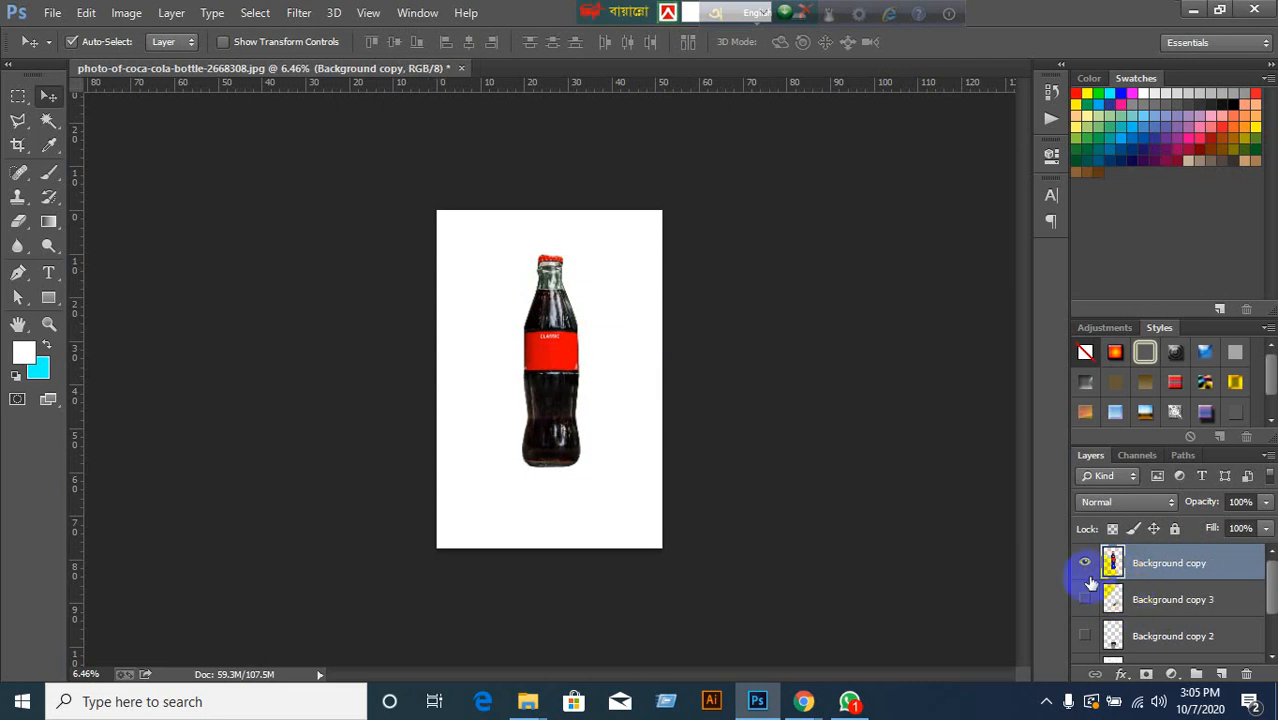
Add a drop shadow to the upright bottle layer, cast toward its left at a 0° angle and 205 px distance.
{"action": "left_click", "coordinate": [1083, 565]}
{"action": "left_click", "coordinate": [1083, 565]}
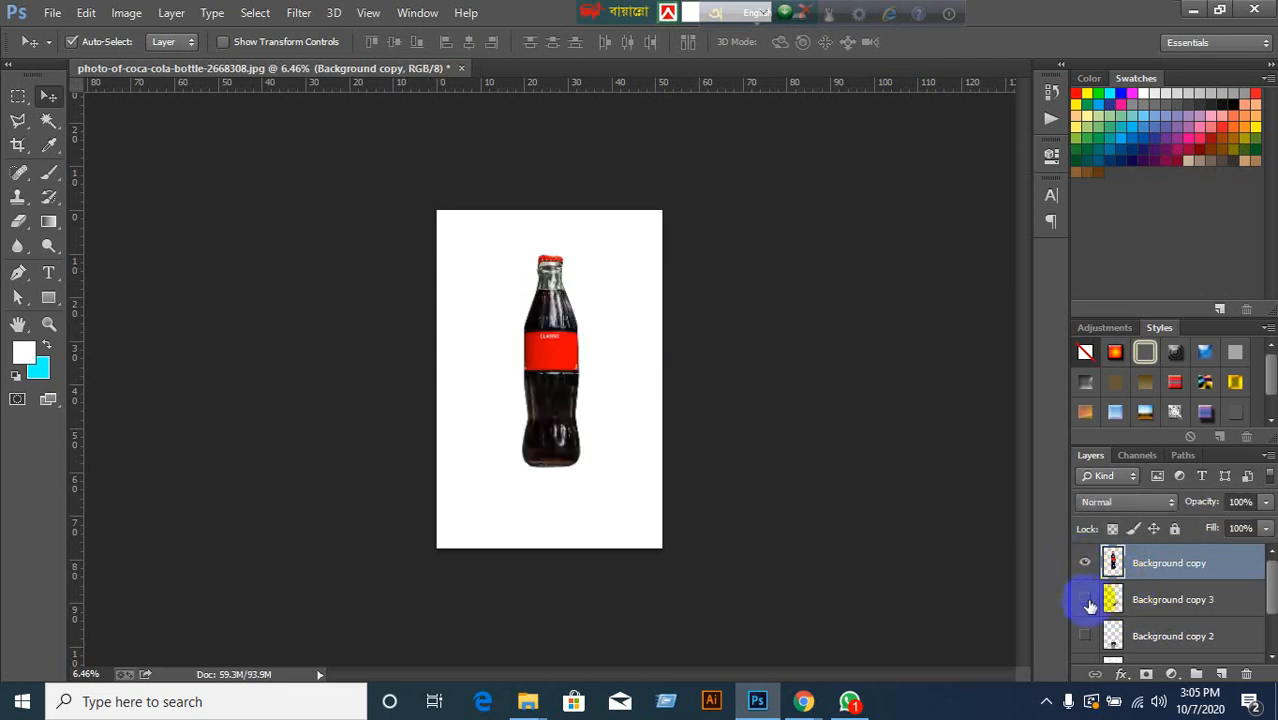
{"action": "double_click", "coordinate": [1242, 577]}
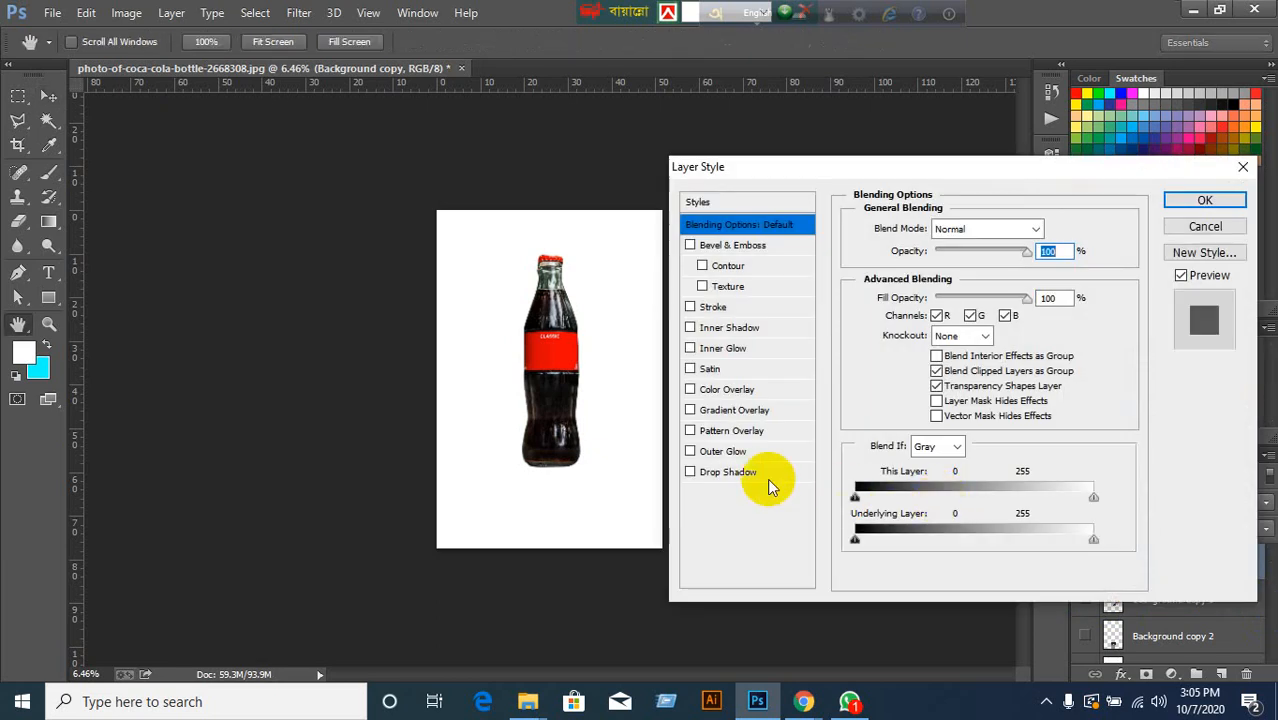
{"action": "left_click", "coordinate": [690, 474]}
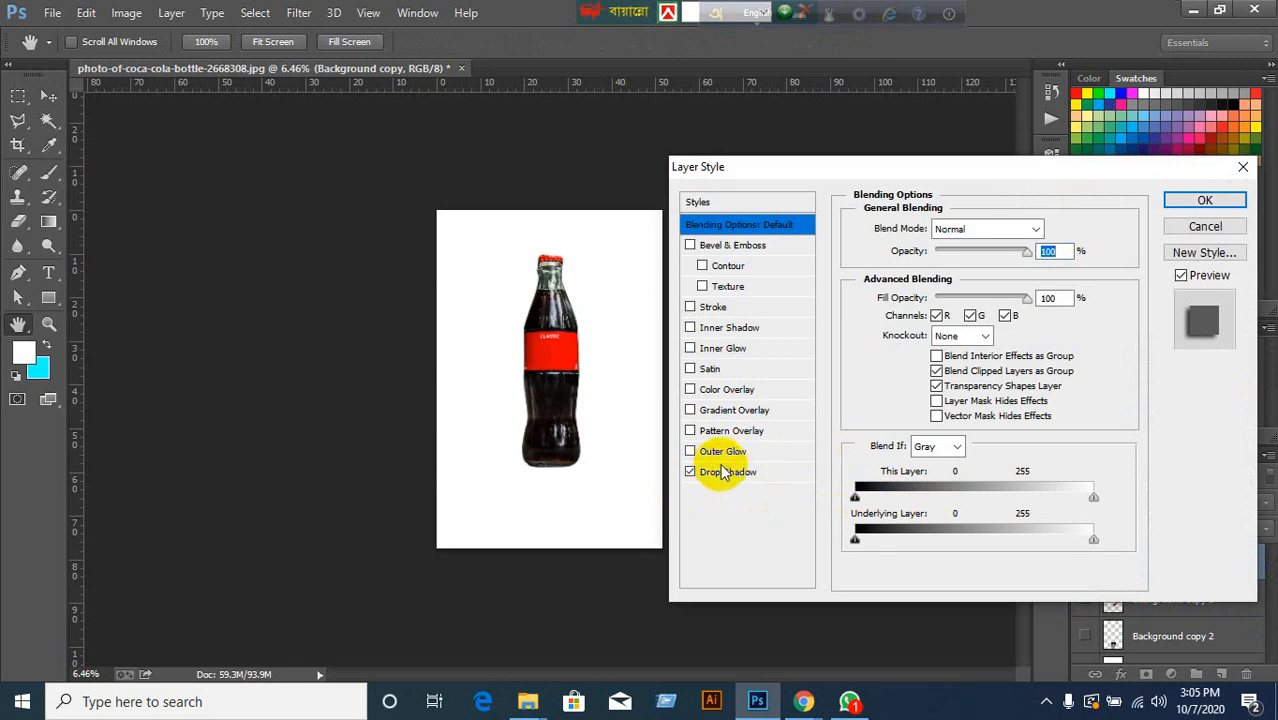
{"action": "left_click", "coordinate": [724, 474]}
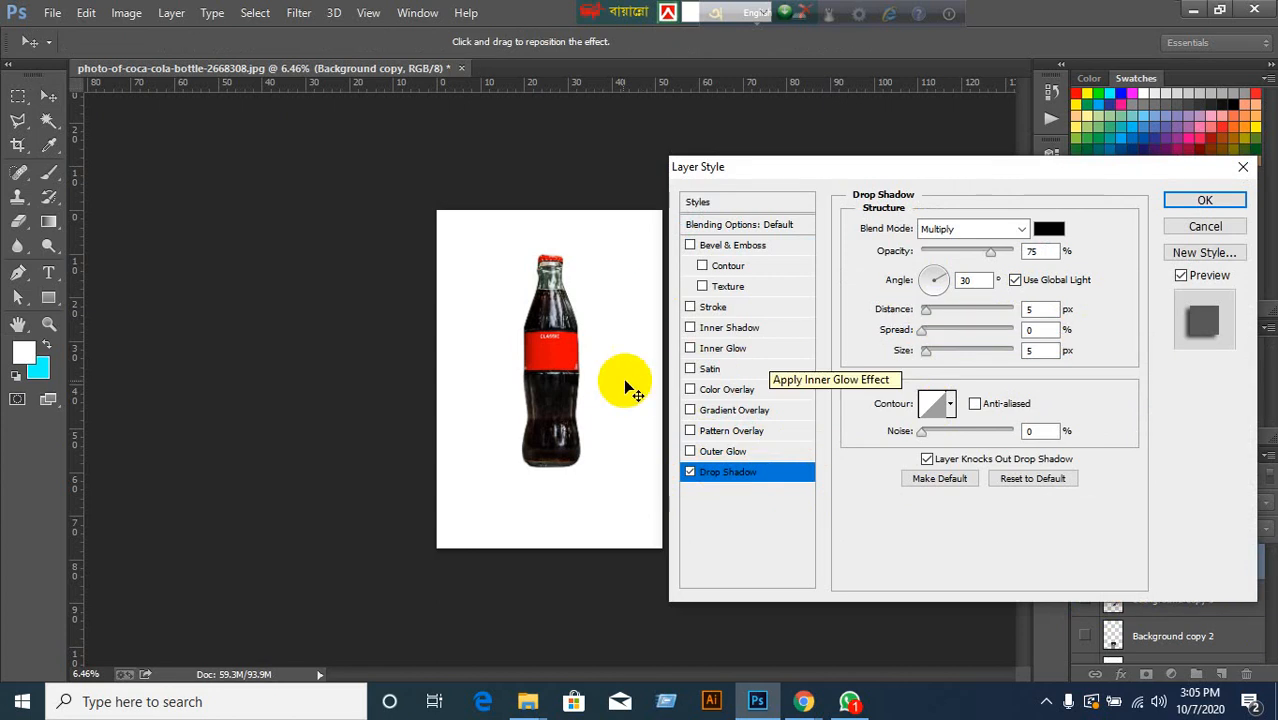
{"action": "mouse_move", "coordinate": [570, 356]}
{"action": "left_mouse_down"}
{"action": "mouse_move", "coordinate": [590, 352]}
{"action": "mouse_move", "coordinate": [558, 354]}
{"action": "left_mouse_up"}
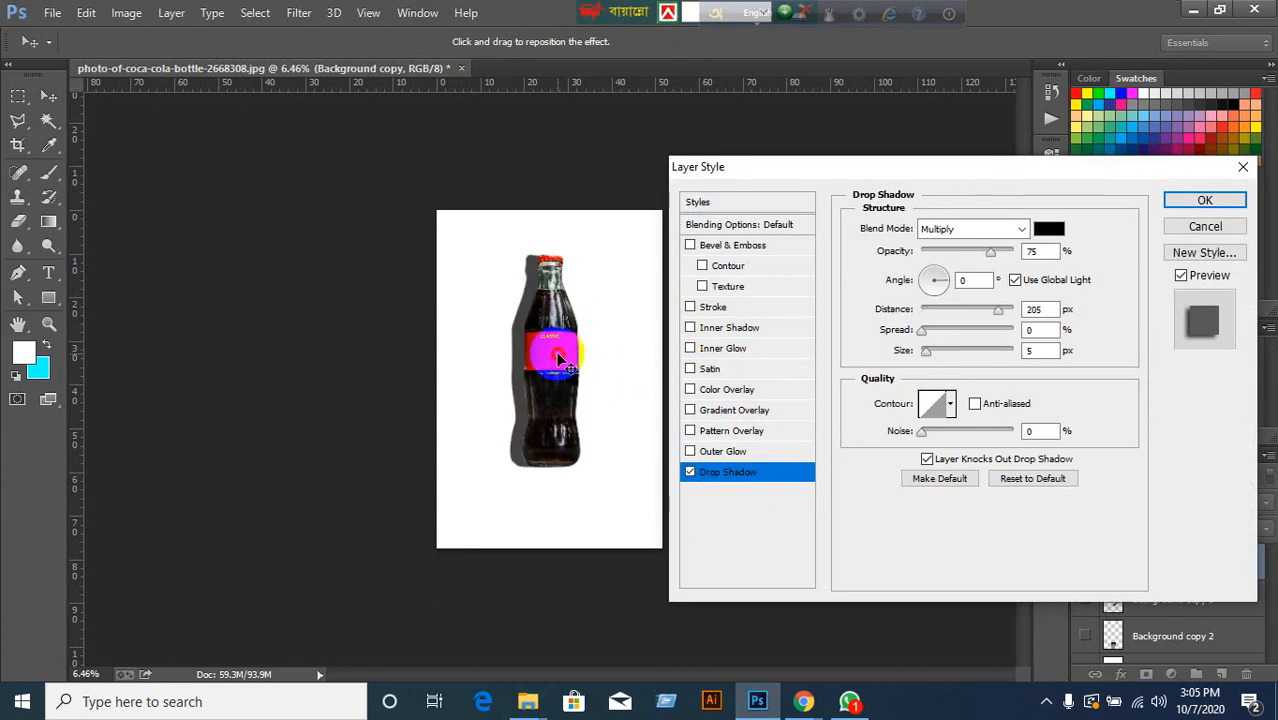
{"action": "left_click", "coordinate": [1222, 200]}
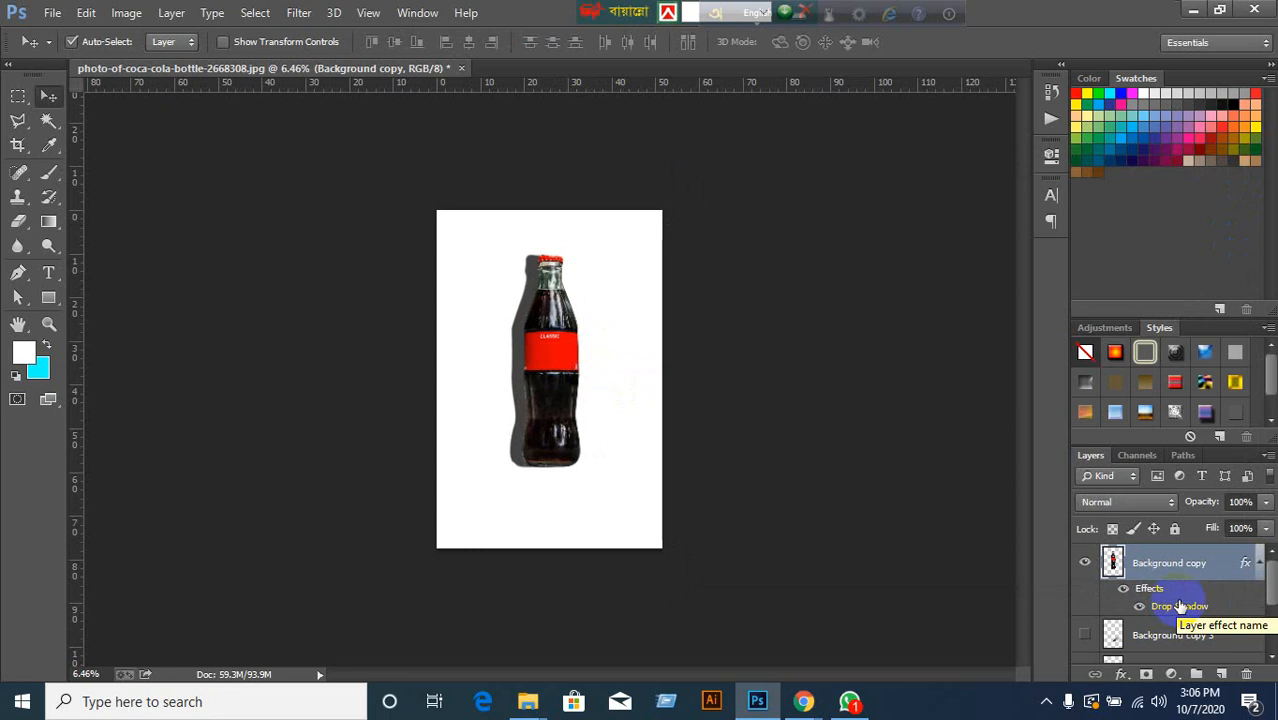
Convert the bottle's drop shadow effect into its own layer, compare the image with and without it, and make that layer active.
{"action": "right_click", "coordinate": [1181, 607]}
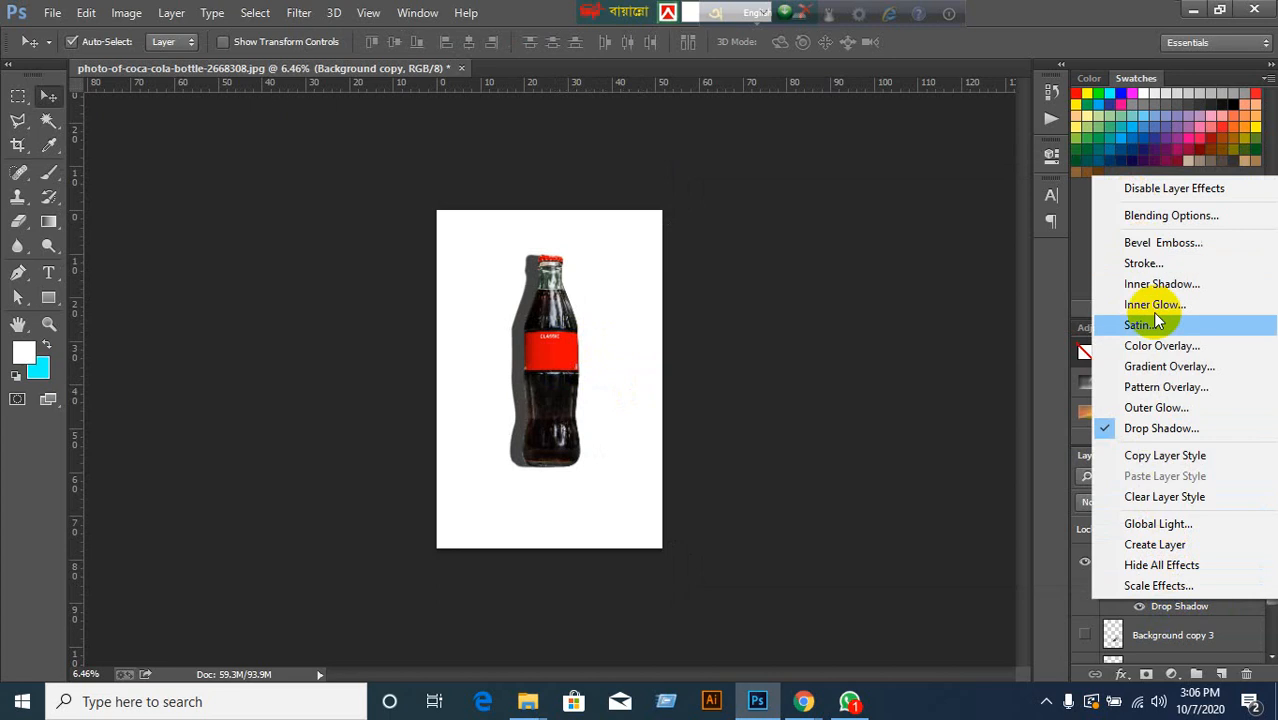
{"action": "left_click", "coordinate": [1158, 553]}
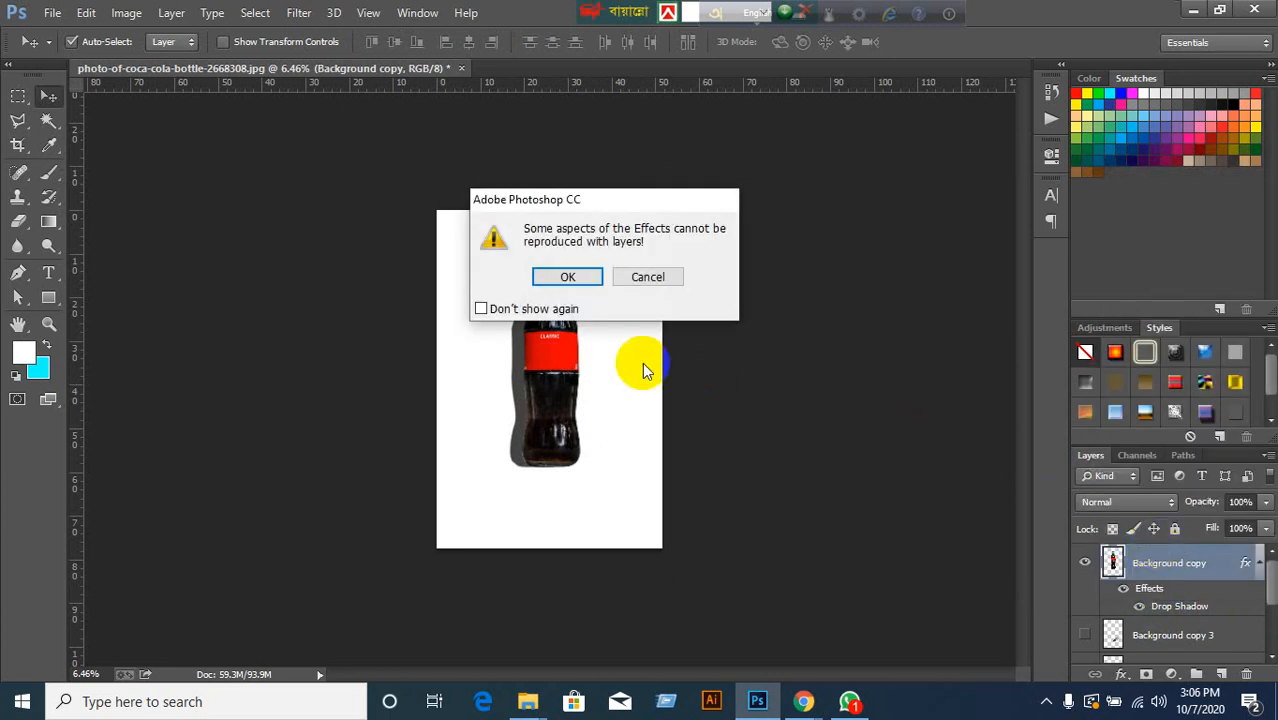
{"action": "left_click", "coordinate": [567, 277]}
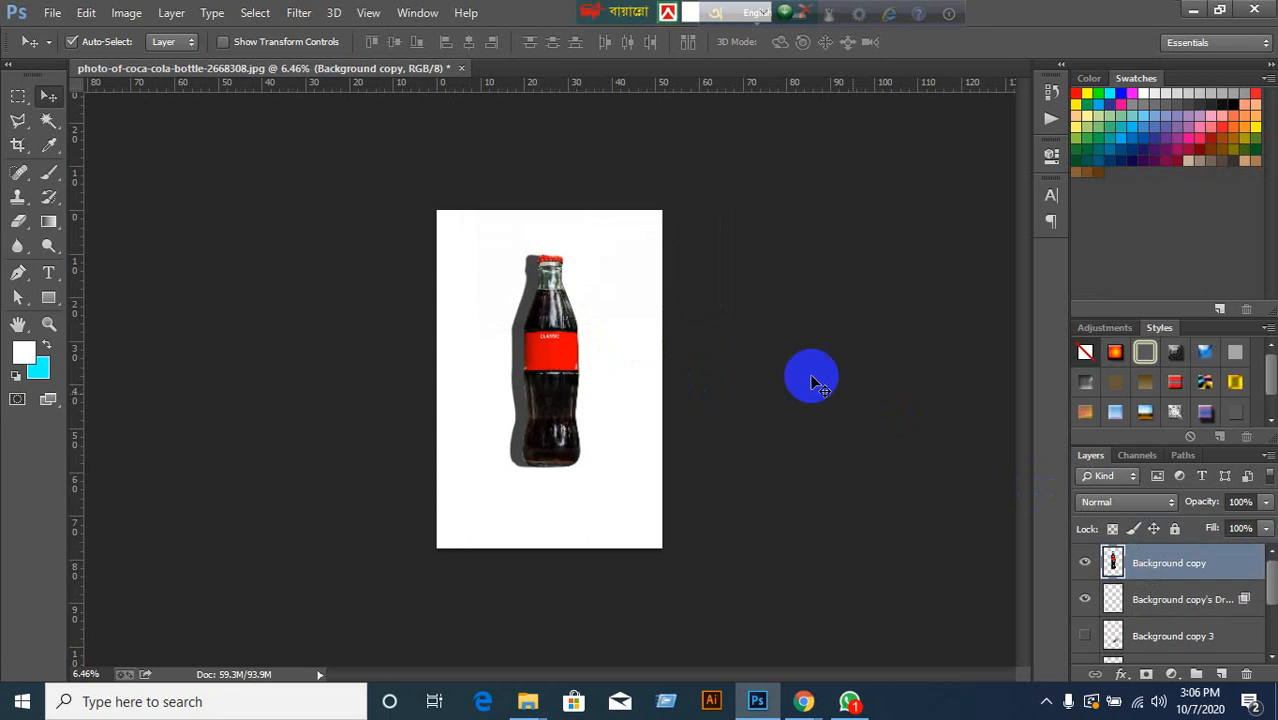
{"action": "left_click", "coordinate": [1084, 601]}
{"action": "left_click", "coordinate": [1084, 601]}
{"action": "left_click", "coordinate": [1084, 601]}
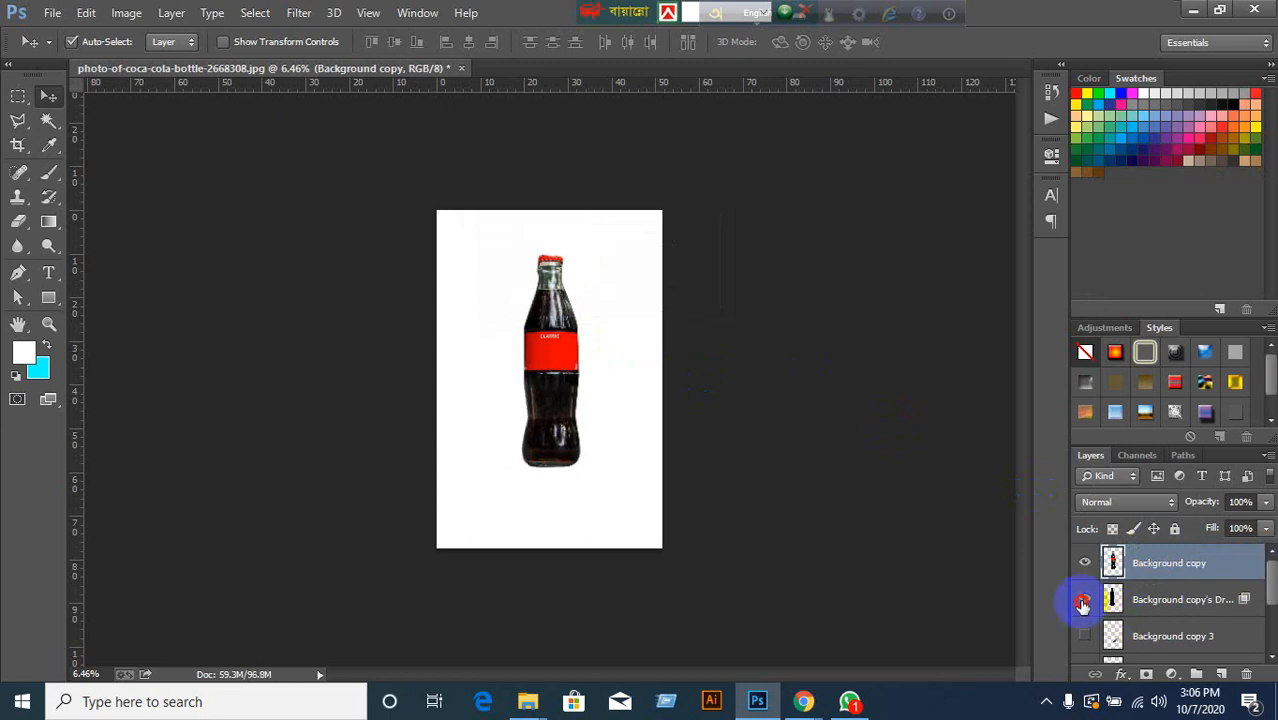
{"action": "left_click", "coordinate": [1084, 601]}
{"action": "left_click", "coordinate": [1105, 603]}
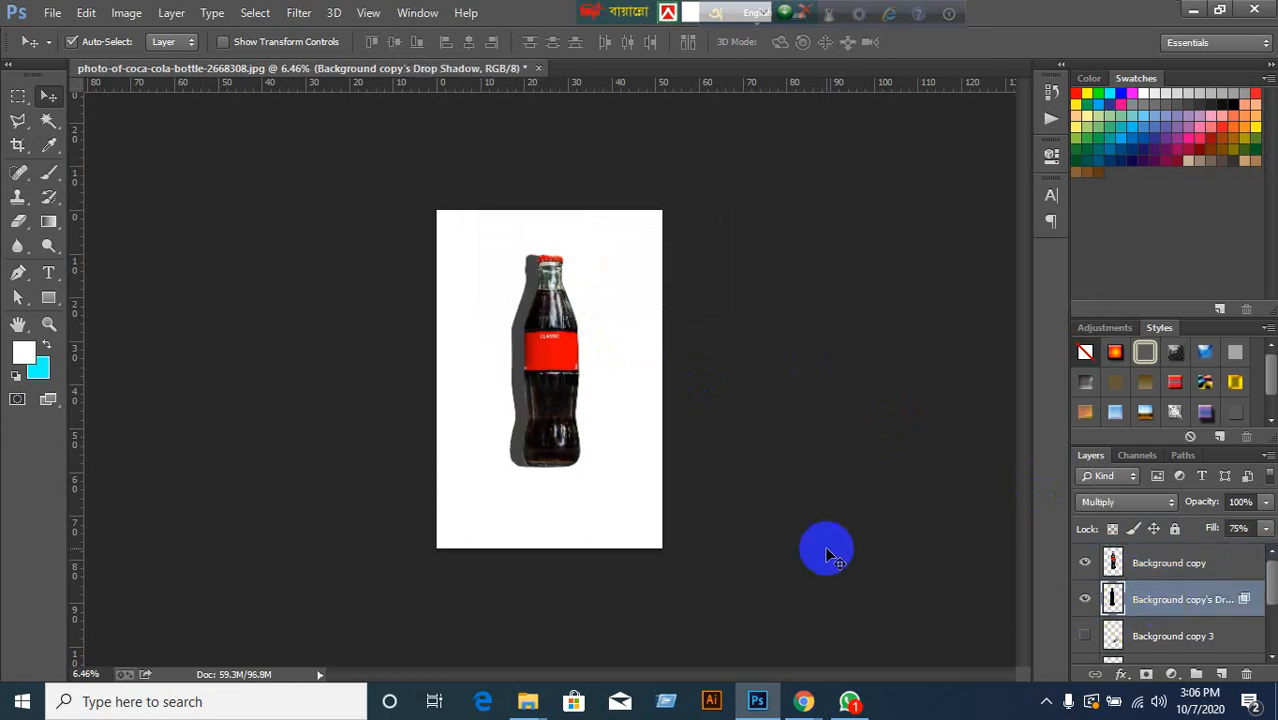
Flatten the drop shadow layer to about 33% height and skew it about 50° so it falls to the bottle's left.
{"action": "key", "text": "ctrl+t"}
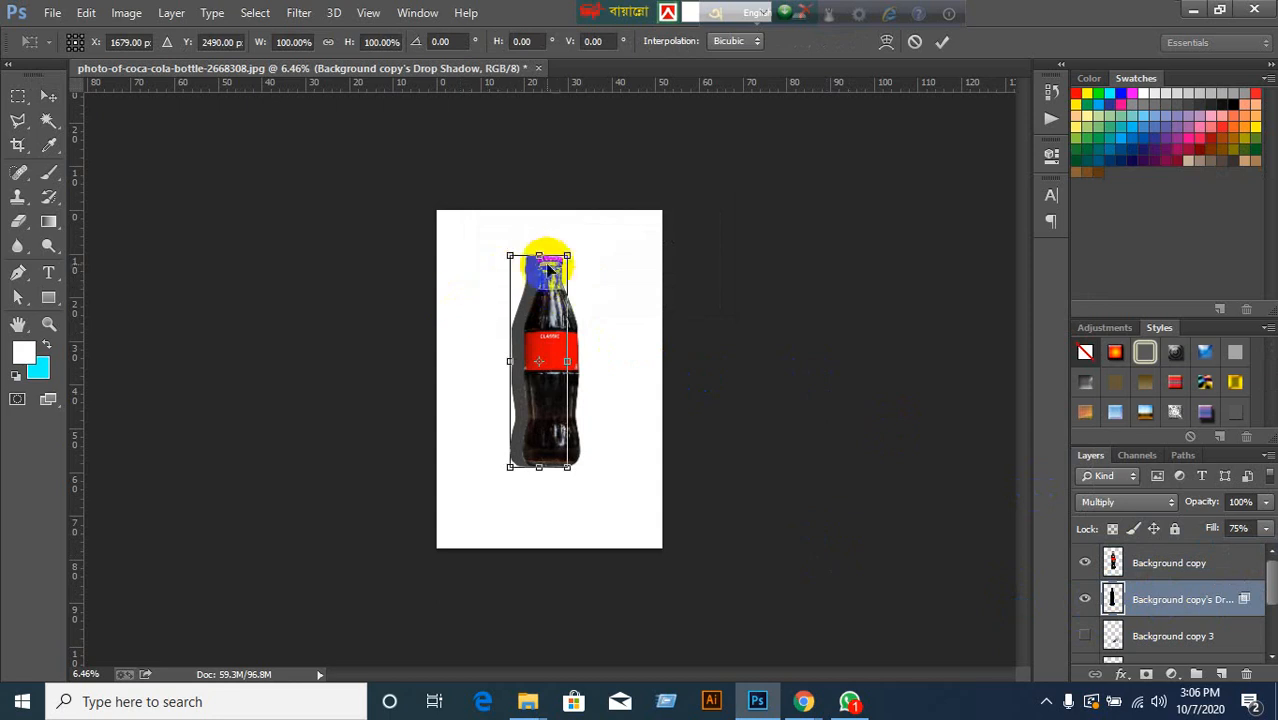
{"action": "left_click_drag", "start_coordinate": [541, 262], "coordinate": [455, 397]}
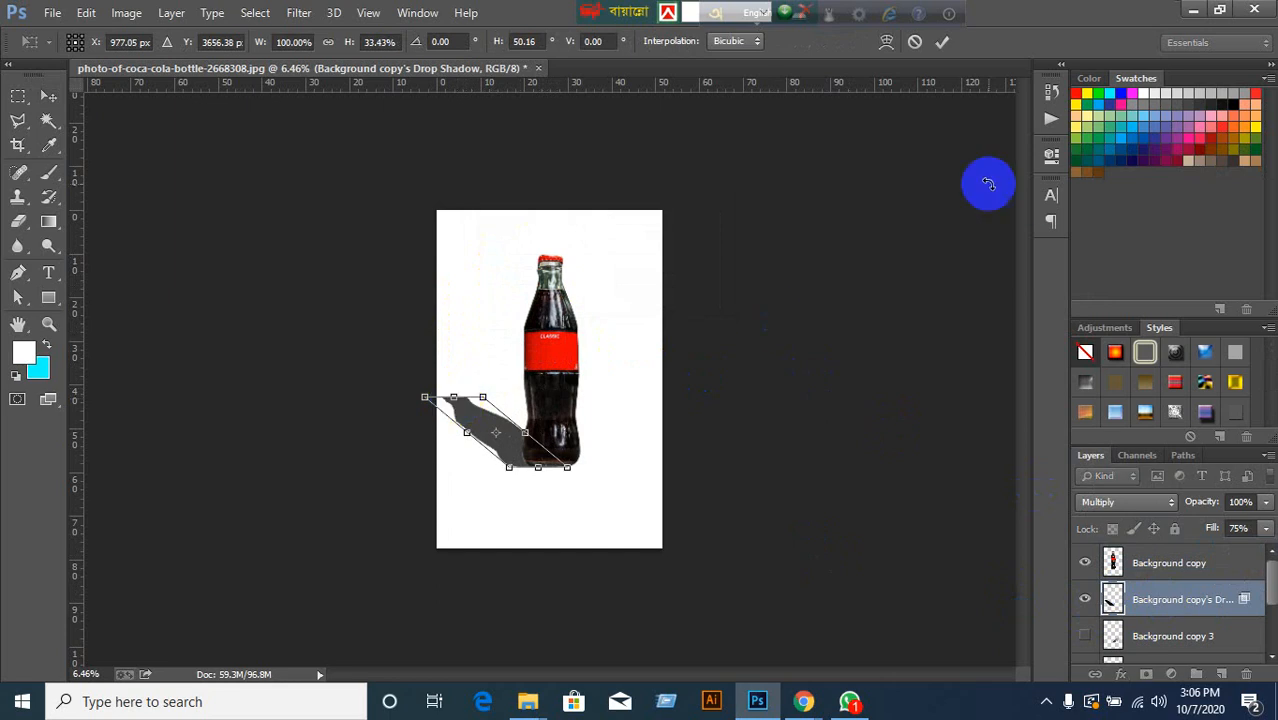
{"action": "left_click", "coordinate": [936, 52]}
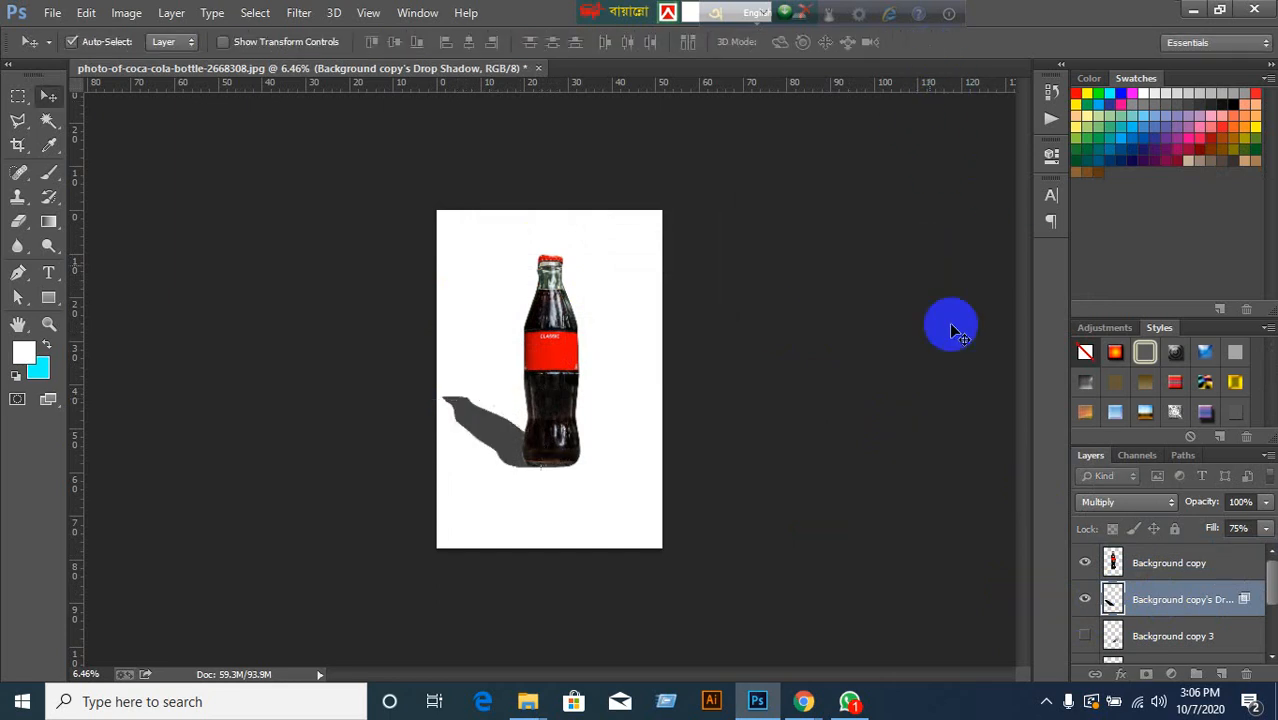
Lower the slanted drop shadow layer's opacity to 22% and hide the layer.
{"action": "left_click", "coordinate": [1242, 502]}
{"action": "scroll", "coordinate": [1250, 502], "scroll_direction": "down", "scroll_amount": 20}
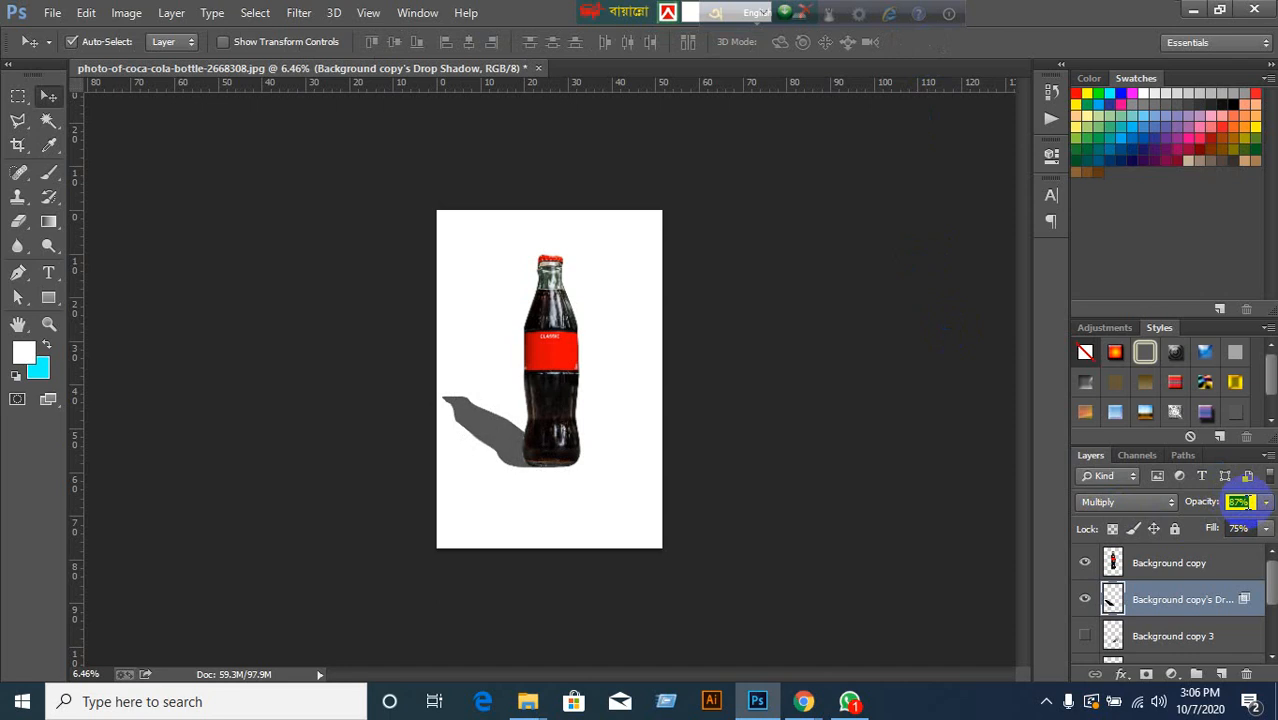
{"action": "scroll", "coordinate": [1250, 502], "scroll_direction": "down", "scroll_amount": 20}
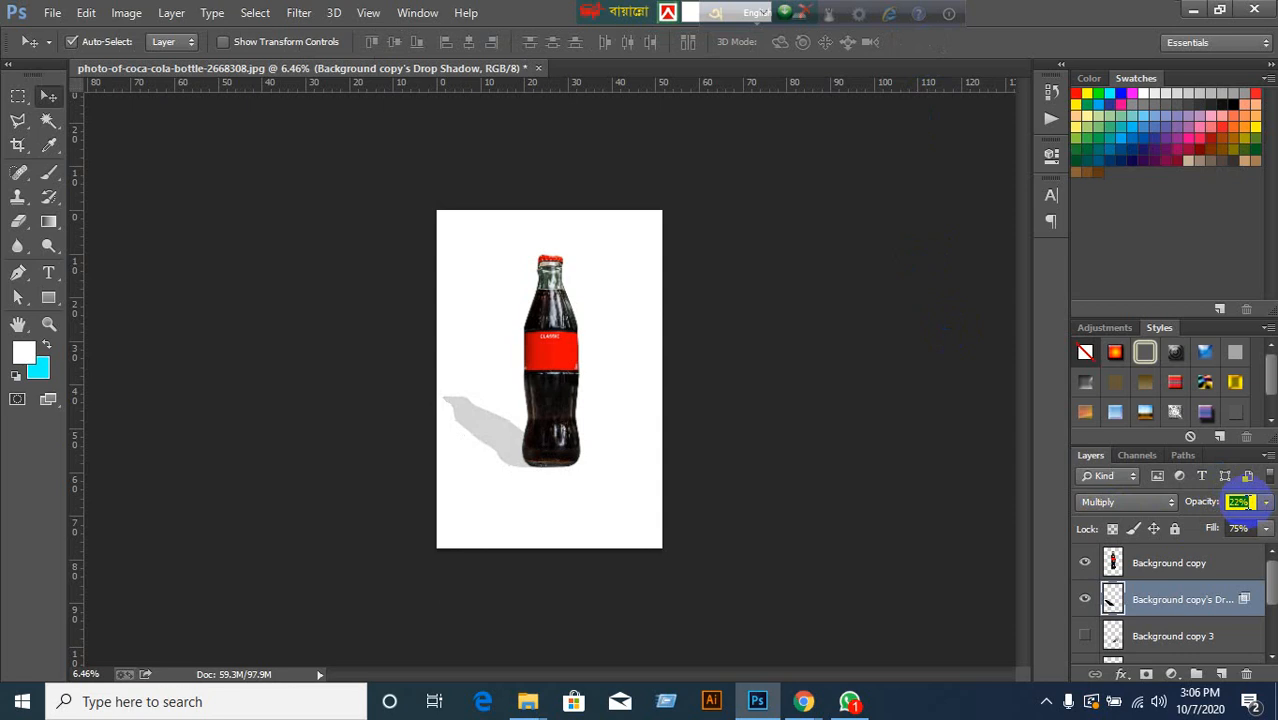
{"action": "left_click", "coordinate": [1083, 601]}
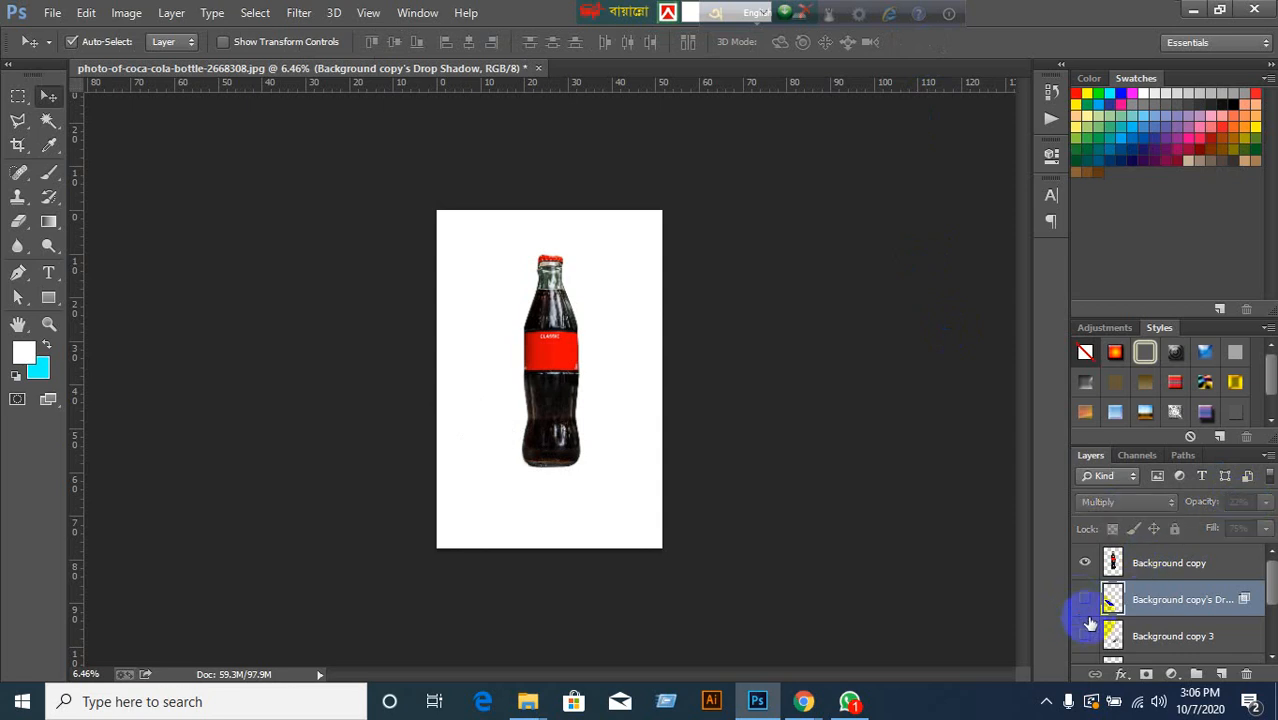
Duplicate the upright bottle layer, fill the copy's silhouette with dark gray, and place it beneath the original bottle.
{"action": "left_click", "coordinate": [1172, 573]}
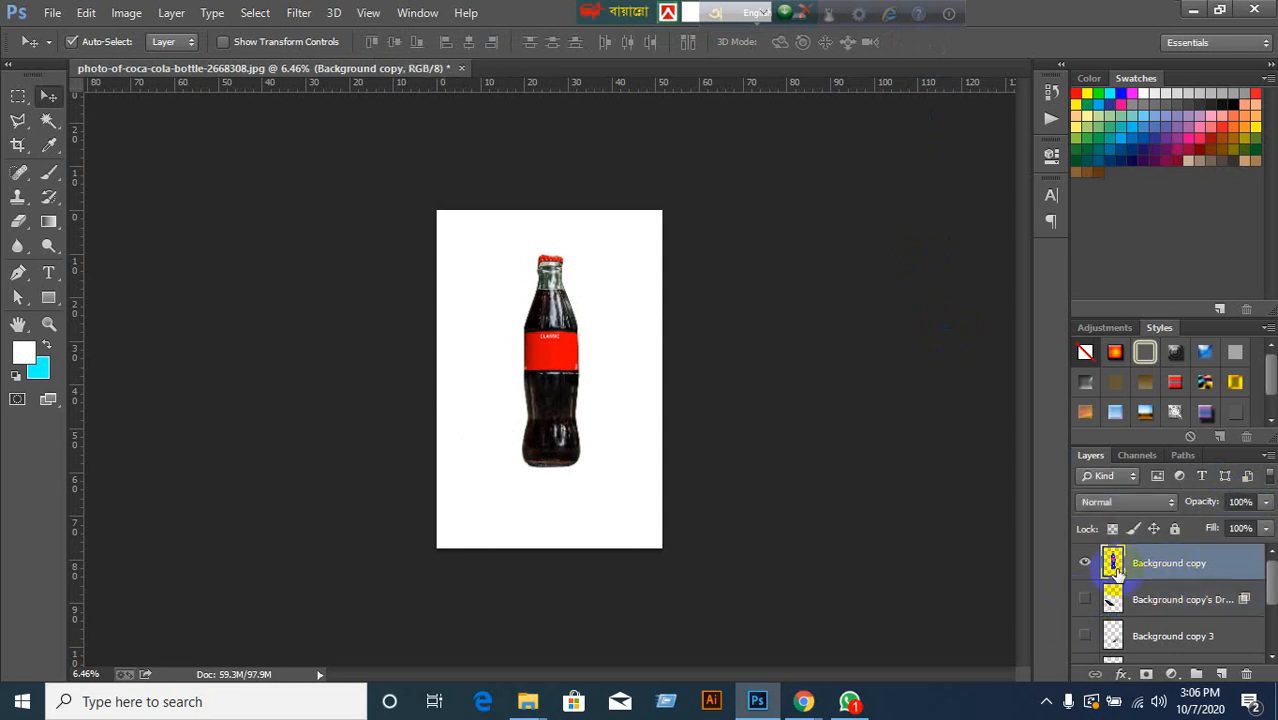
{"action": "key", "text": "ctrl+j"}
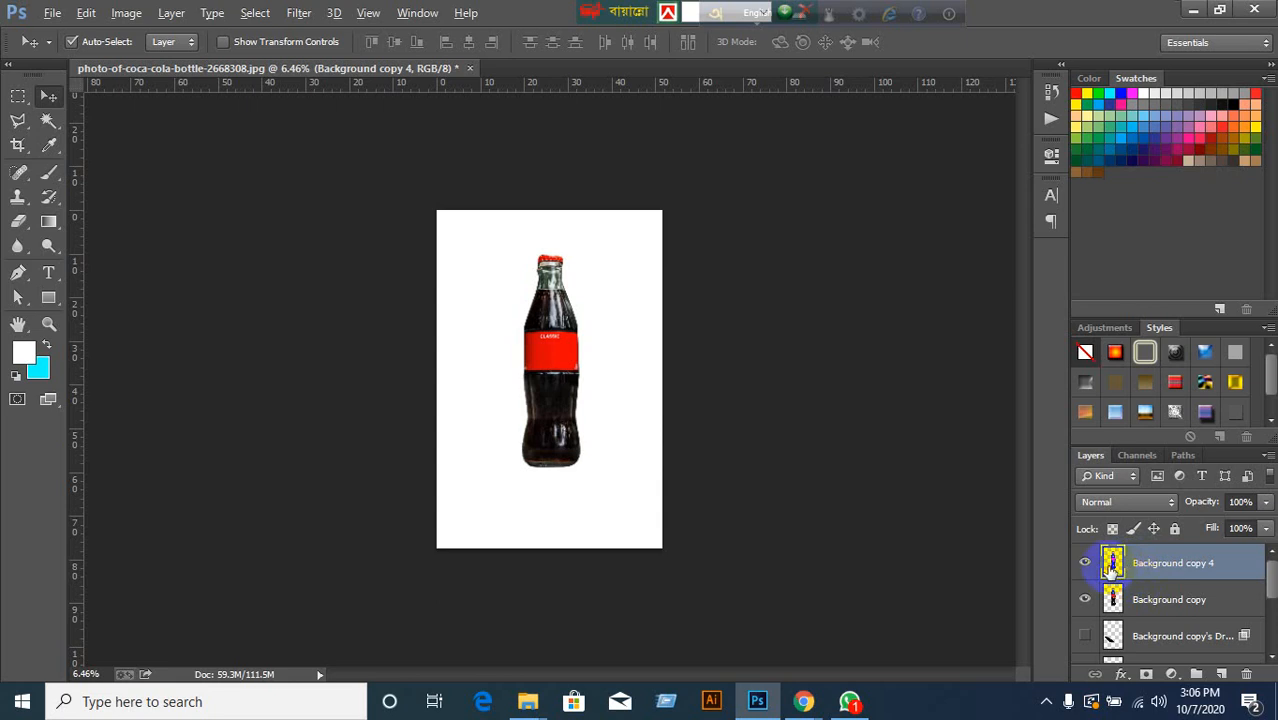
{"action": "left_click", "coordinate": [1112, 566], "text": "ctrl"}
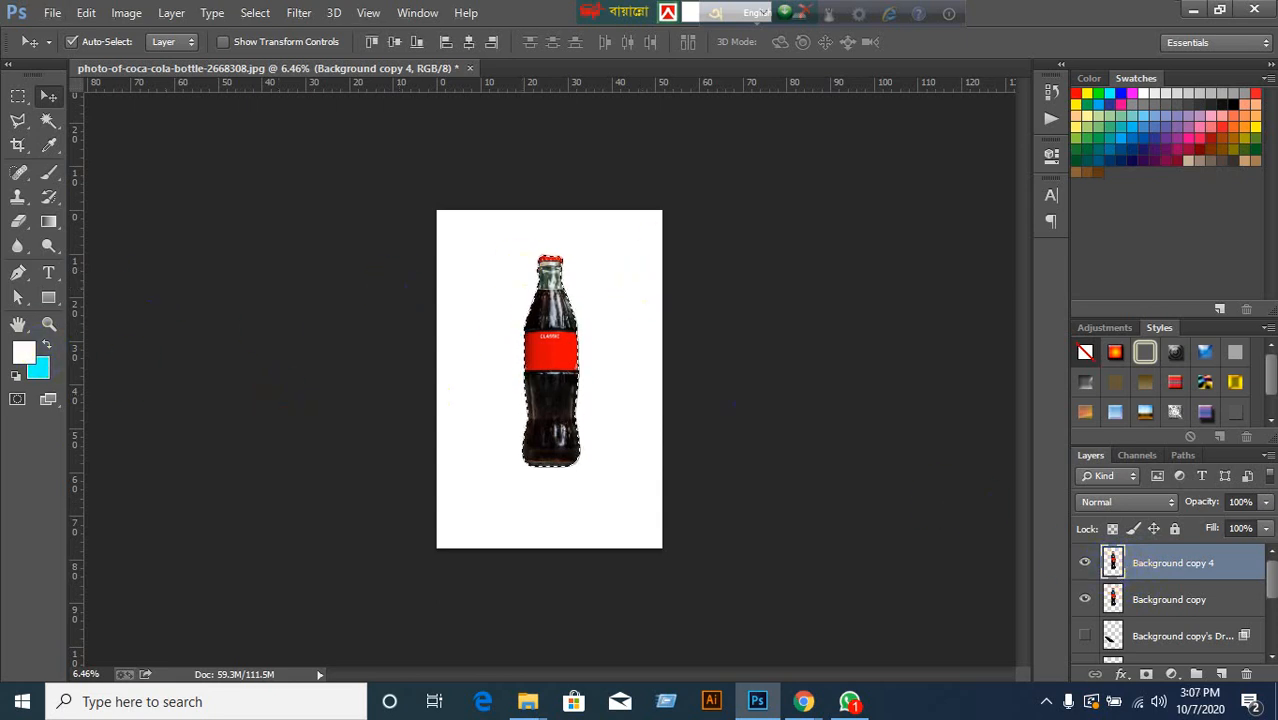
{"action": "left_click", "coordinate": [1200, 104]}
{"action": "key", "text": "alt+BackSpace"}
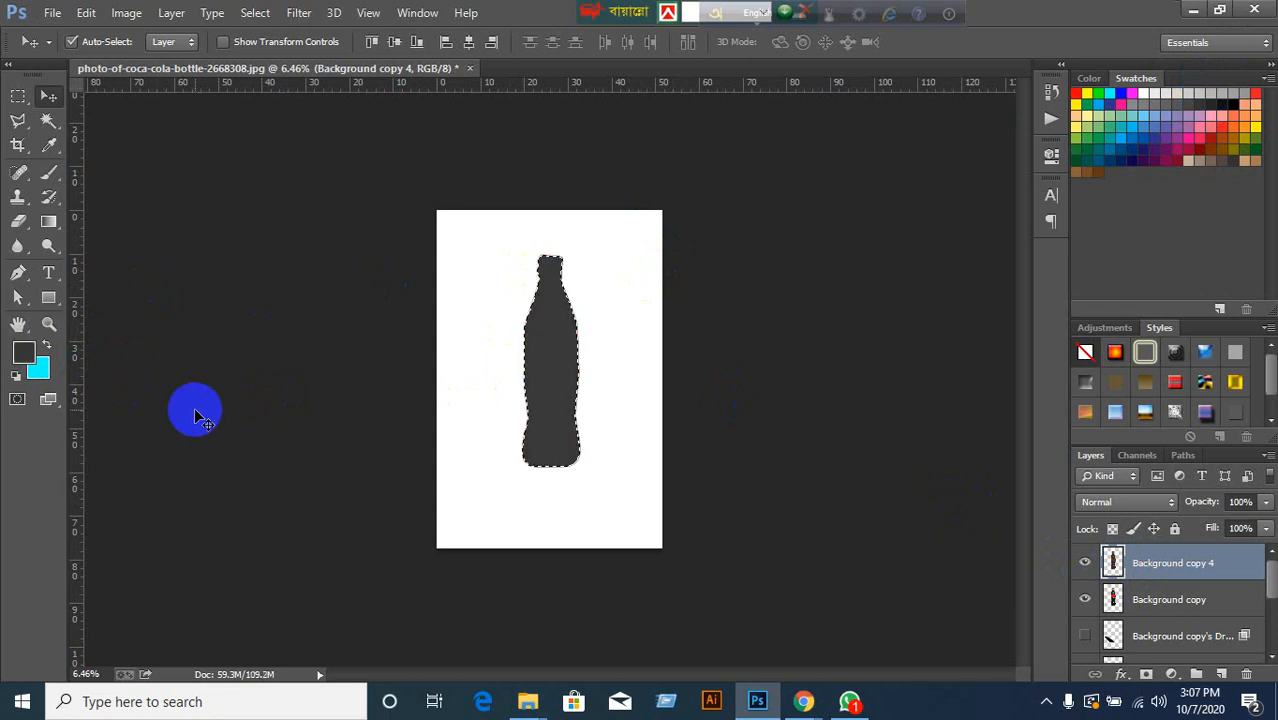
{"action": "key", "text": "ctrl+d"}
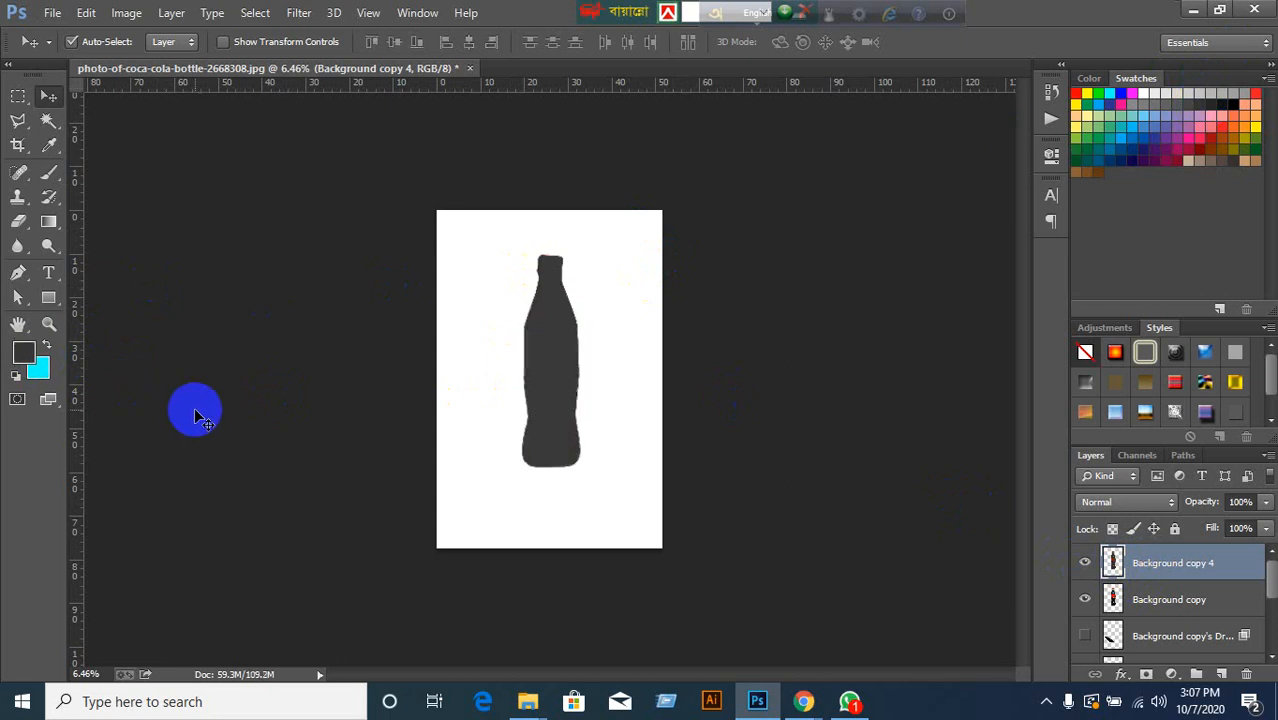
{"action": "key", "text": "ctrl+bracketleft"}
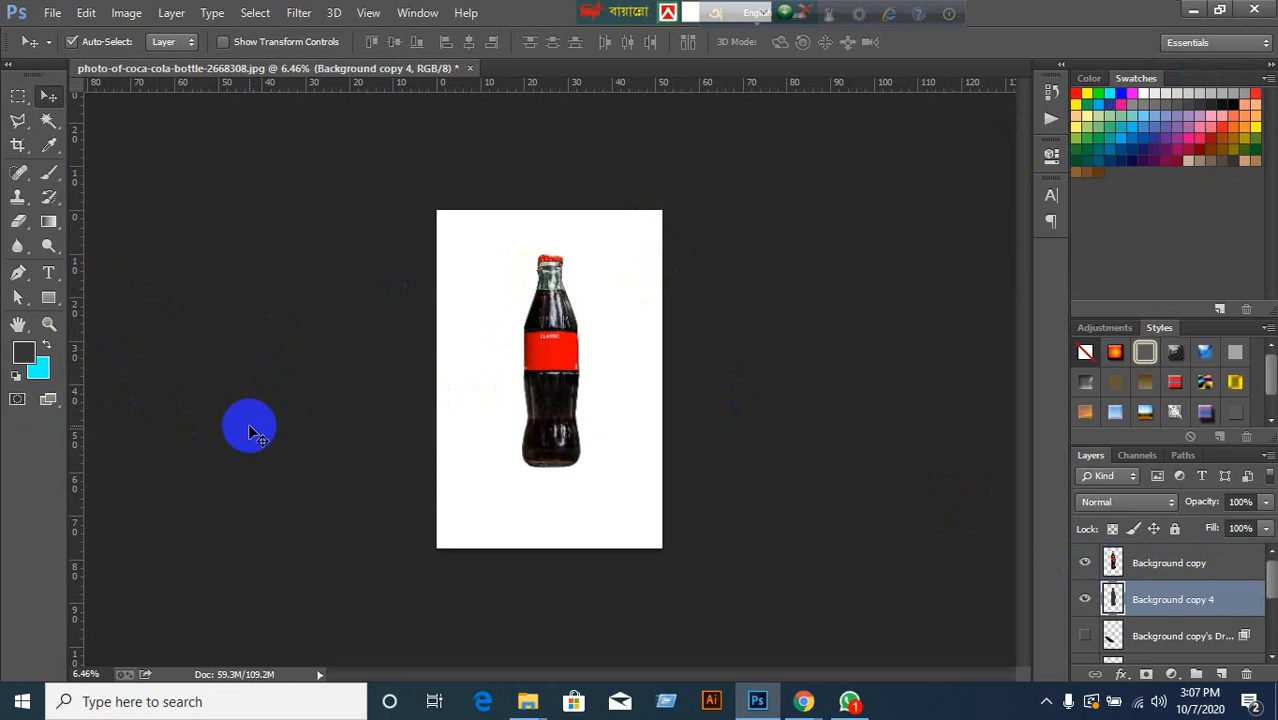
Flatten the gray silhouette to about 35% height with a skew of about 53° to the left, and set its opacity to 50%.
{"action": "key", "text": "ctrl+t"}
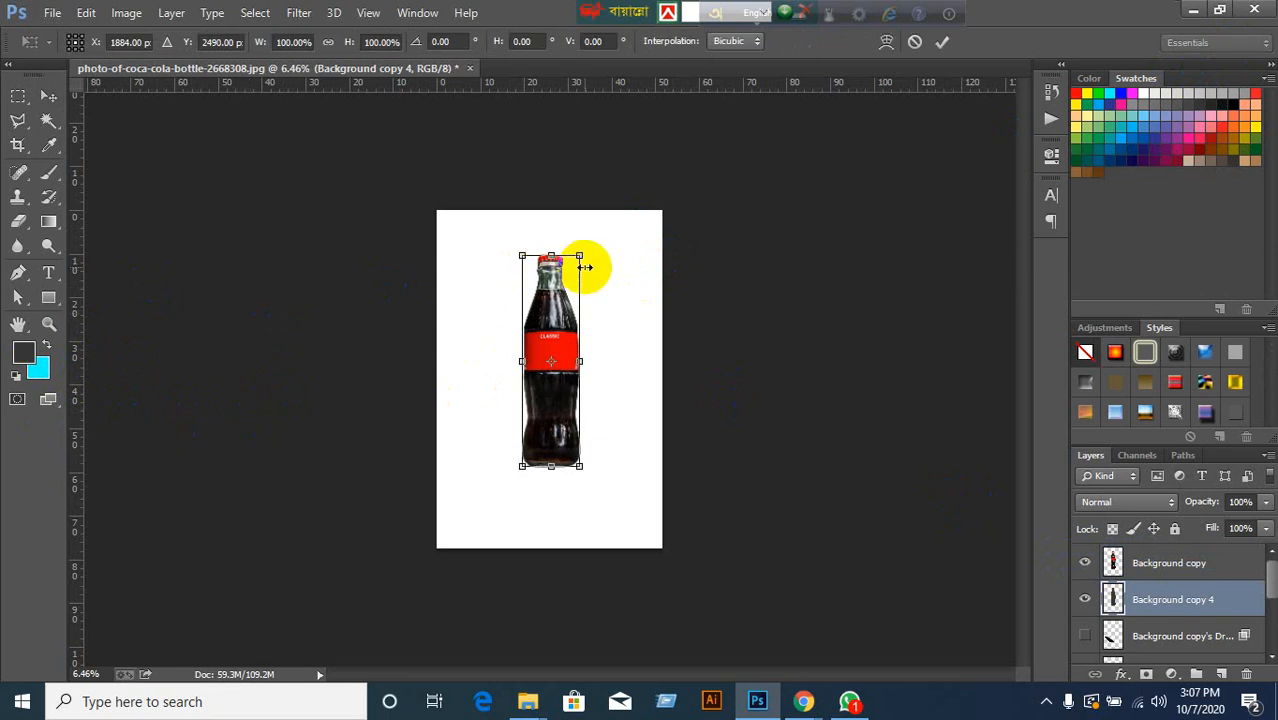
{"action": "left_click_drag", "start_coordinate": [564, 257], "coordinate": [467, 395]}
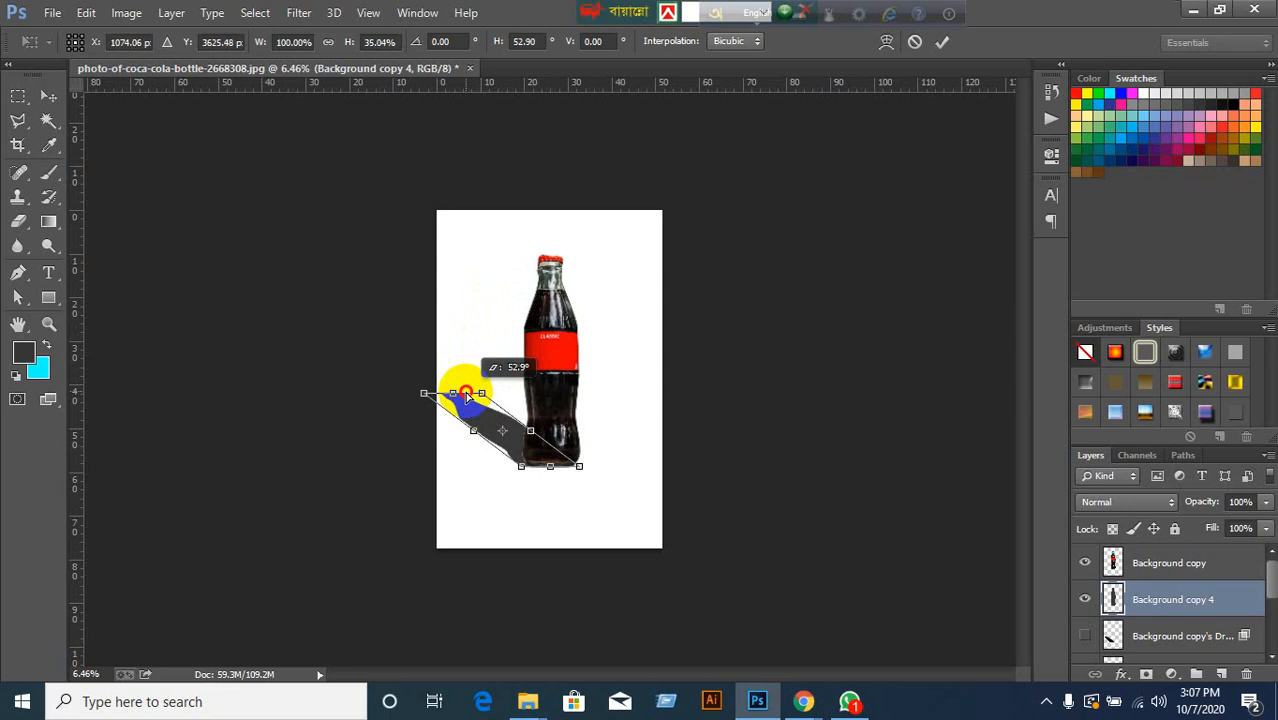
{"action": "left_click", "coordinate": [897, 138]}
{"action": "left_click", "coordinate": [1240, 502]}
{"action": "left_click_drag", "start_coordinate": [1247, 507], "coordinate": [1187, 507]}
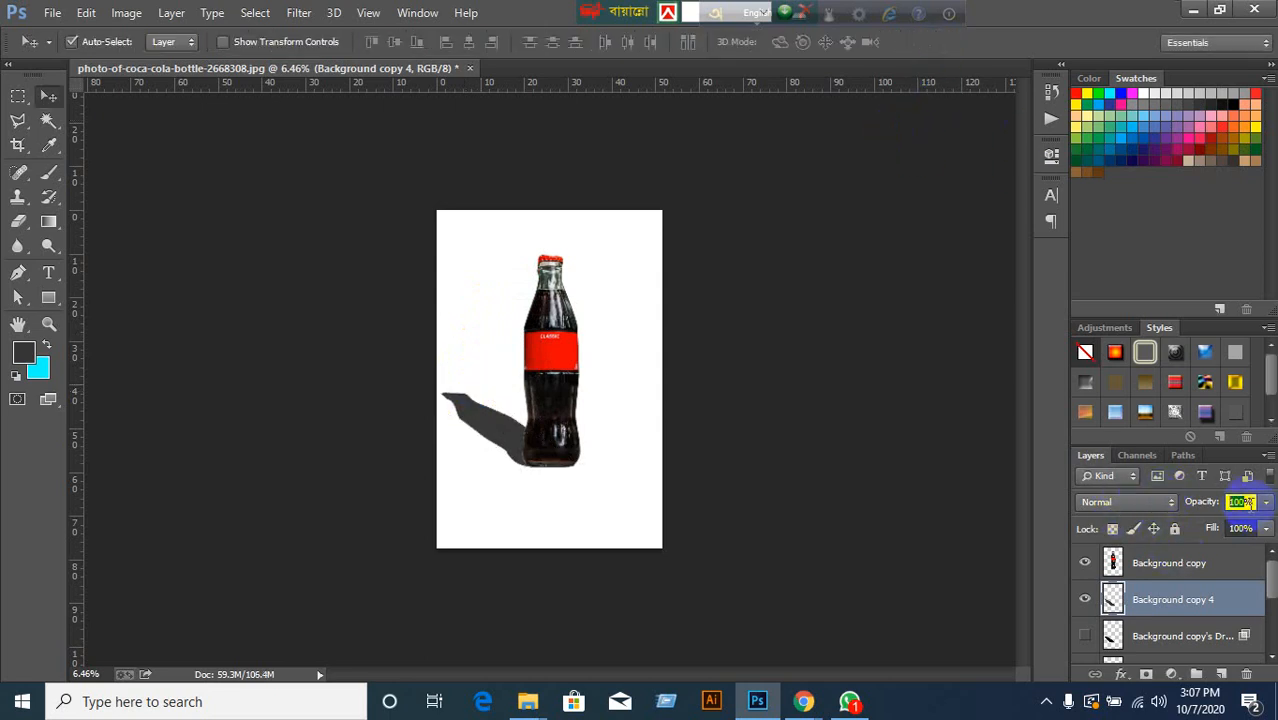
{"action": "type", "text": "50"}
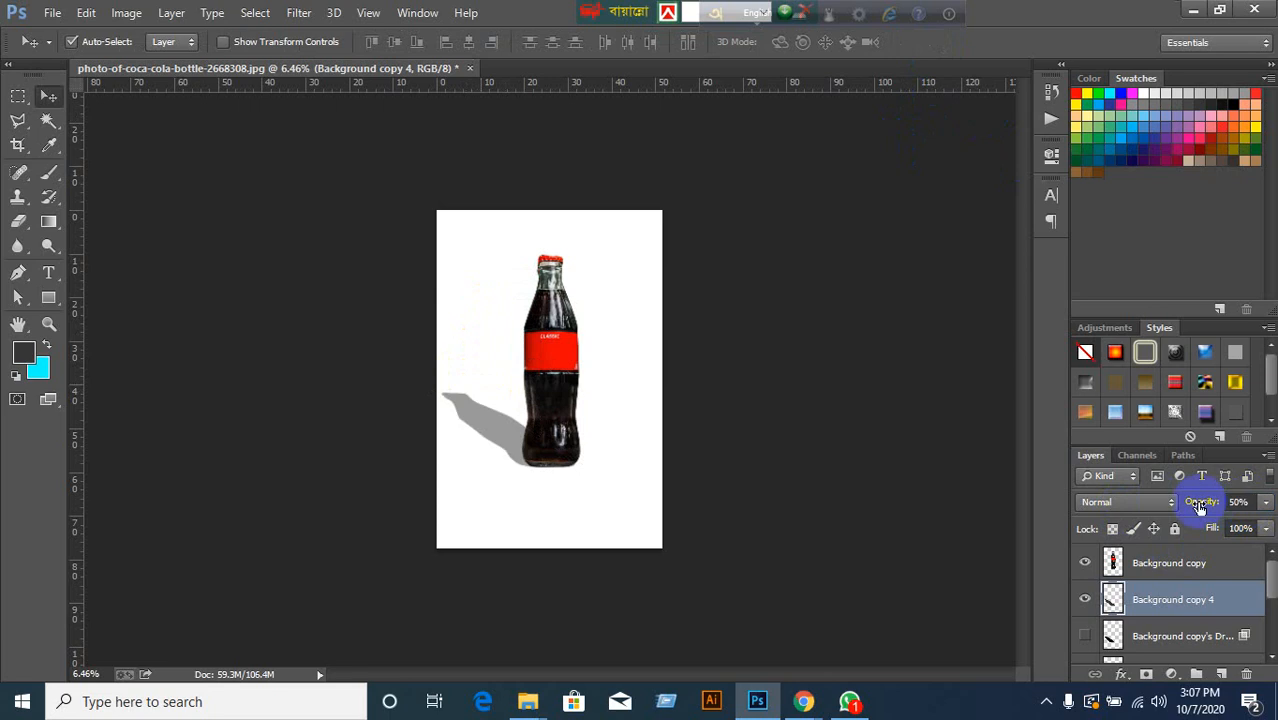
{"action": "left_click", "coordinate": [53, 98]}
{"action": "left_click", "coordinate": [470, 68]}
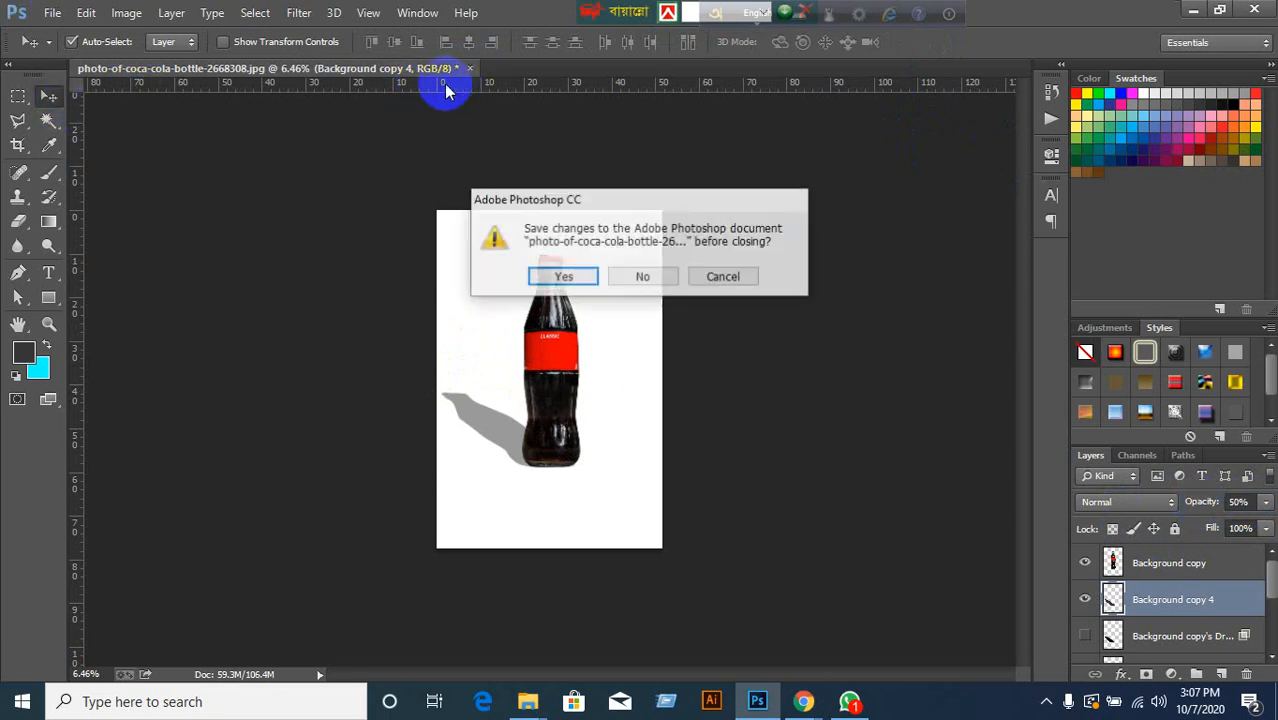
{"action": "left_click", "coordinate": [720, 279]}
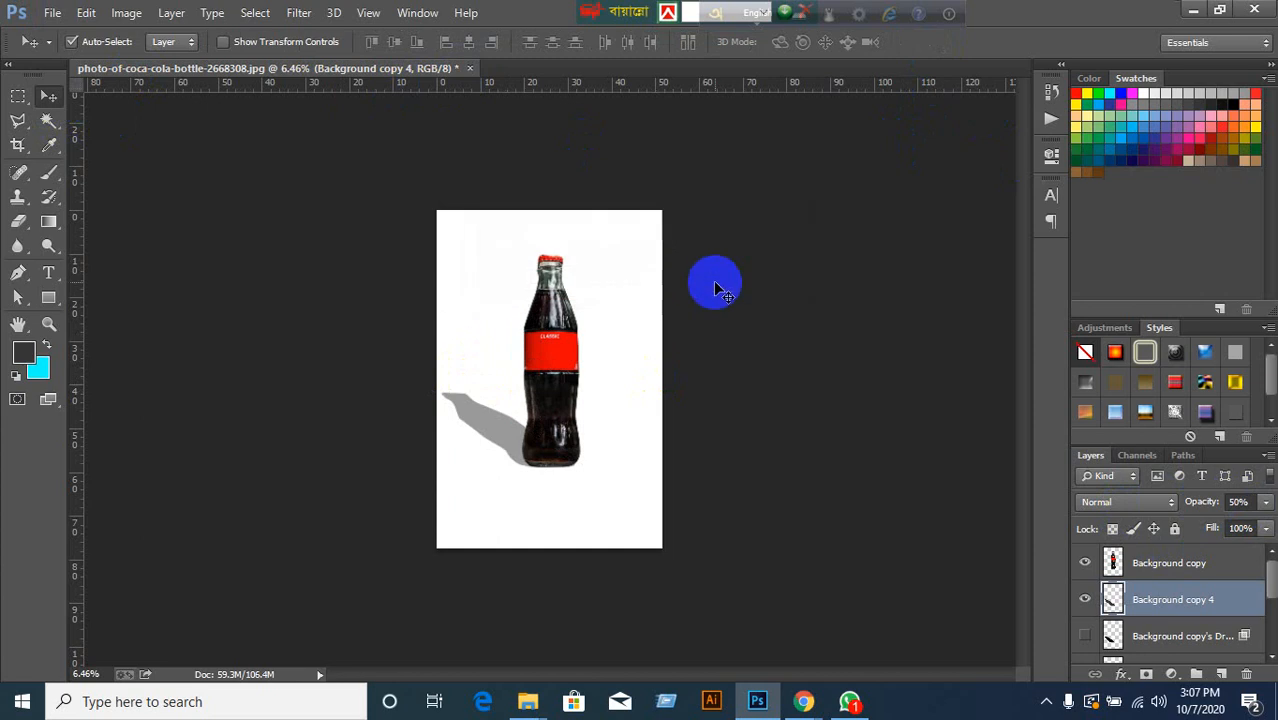
Hide the slanted gray silhouette layer and set the Eraser tool's opacity to 100%.
{"action": "left_click", "coordinate": [1085, 599]}
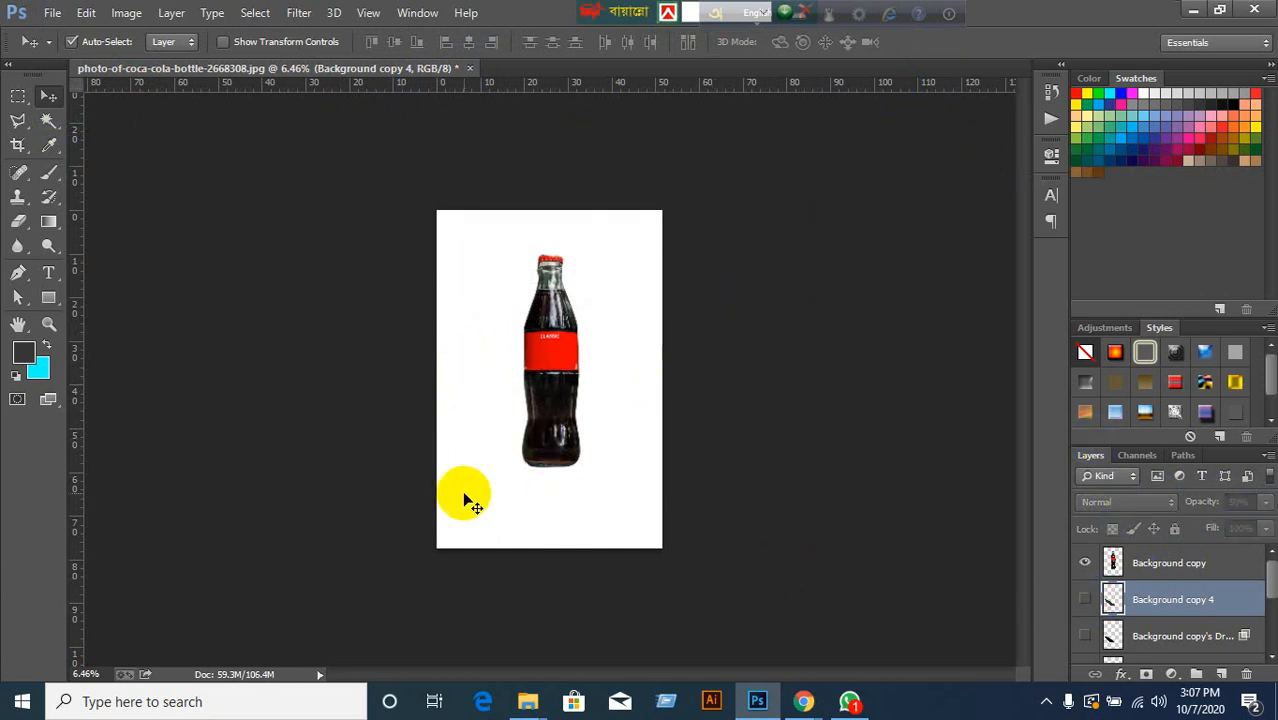
{"action": "left_click_drag", "start_coordinate": [57, 303], "coordinate": [97, 333]}
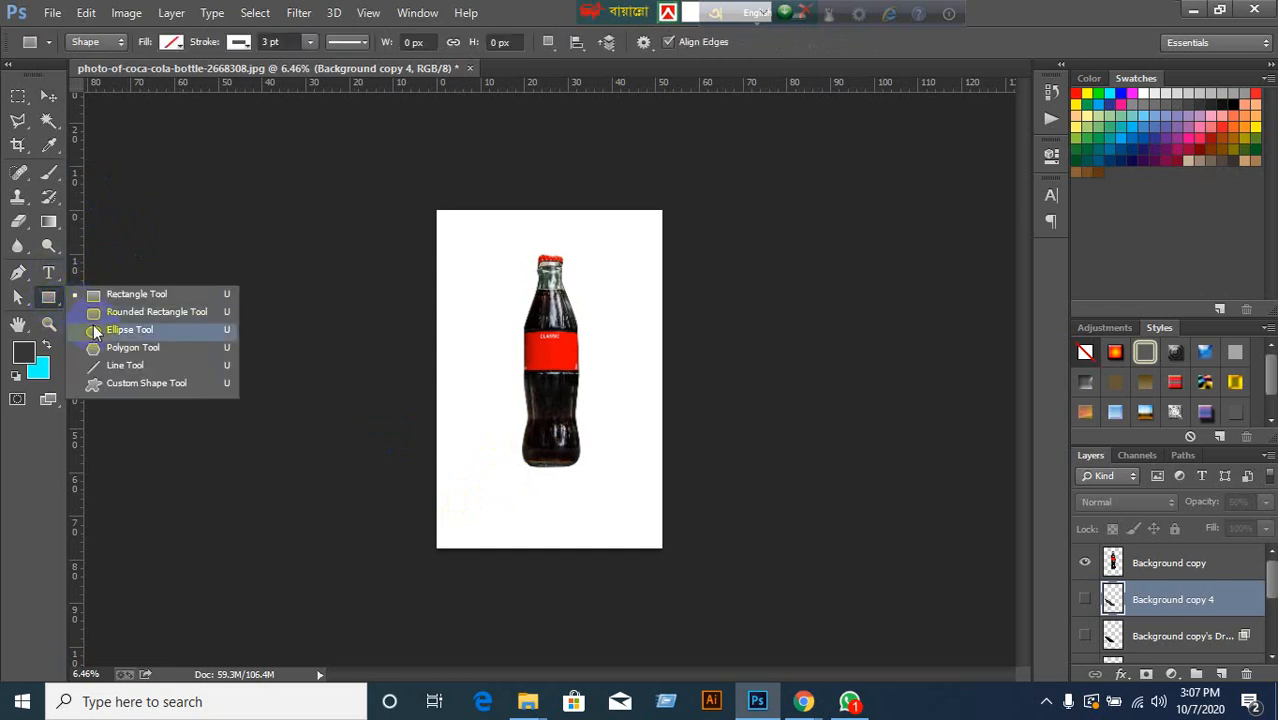
{"action": "left_click", "coordinate": [1062, 30]}
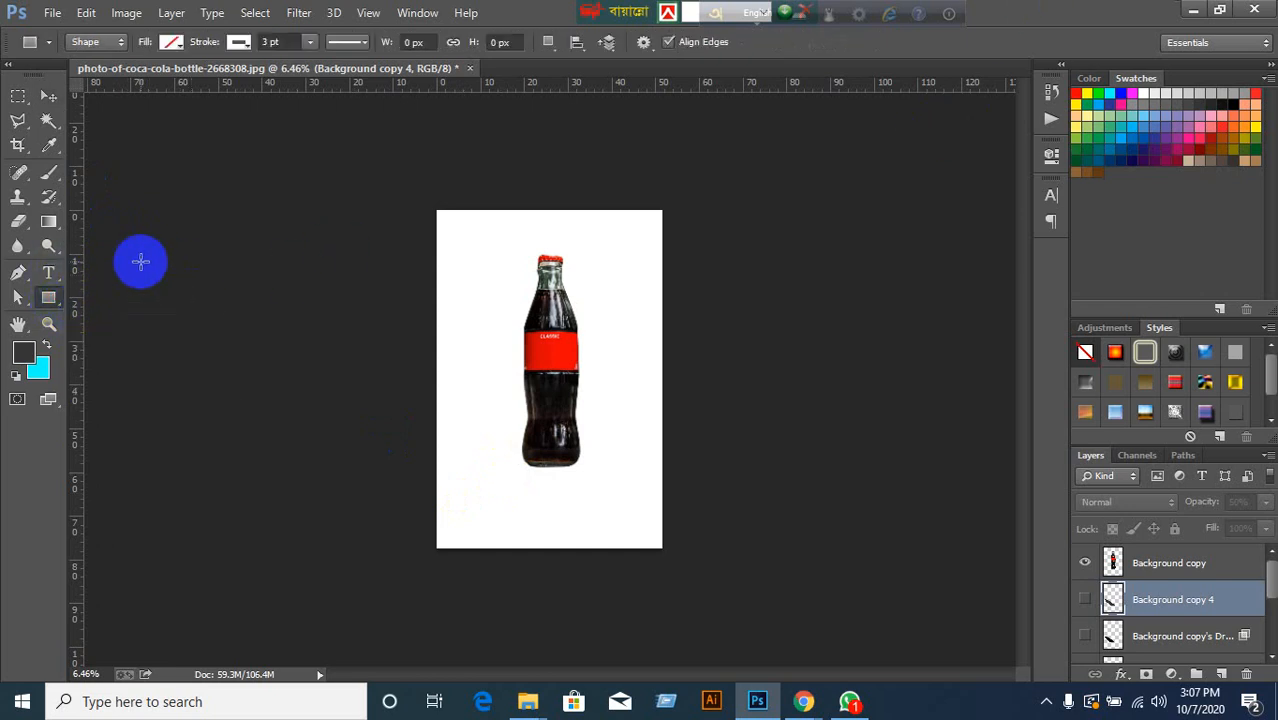
{"action": "left_click", "coordinate": [18, 221]}
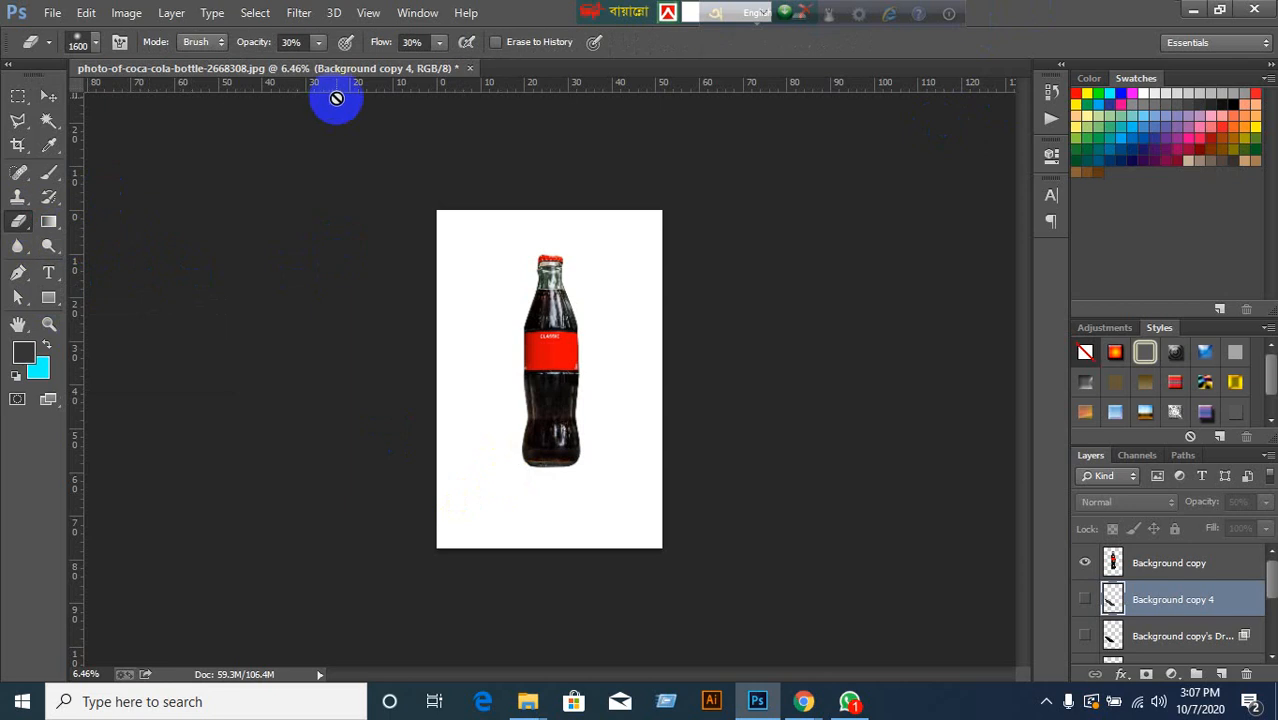
{"action": "left_click", "coordinate": [305, 43]}
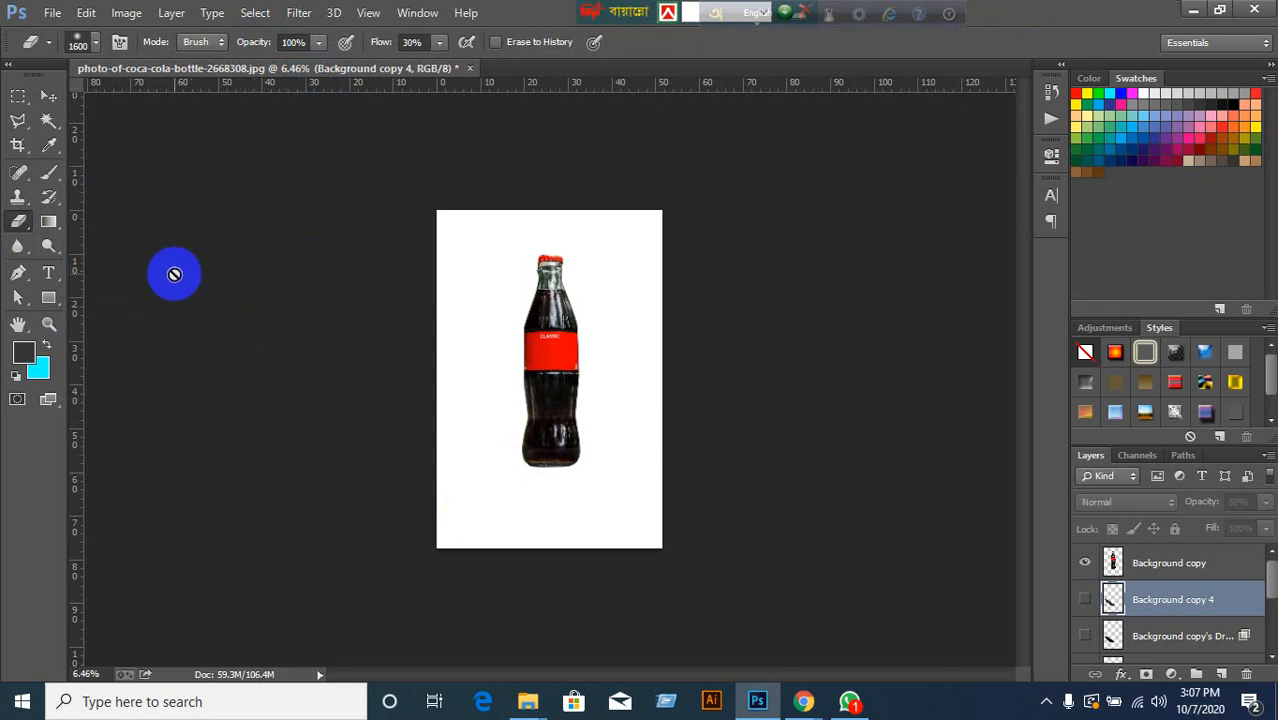
Add a new empty layer above the bottle layer and activate the Brush tool for painting on it.
{"action": "right_click", "coordinate": [50, 178]}
{"action": "left_click", "coordinate": [86, 166]}
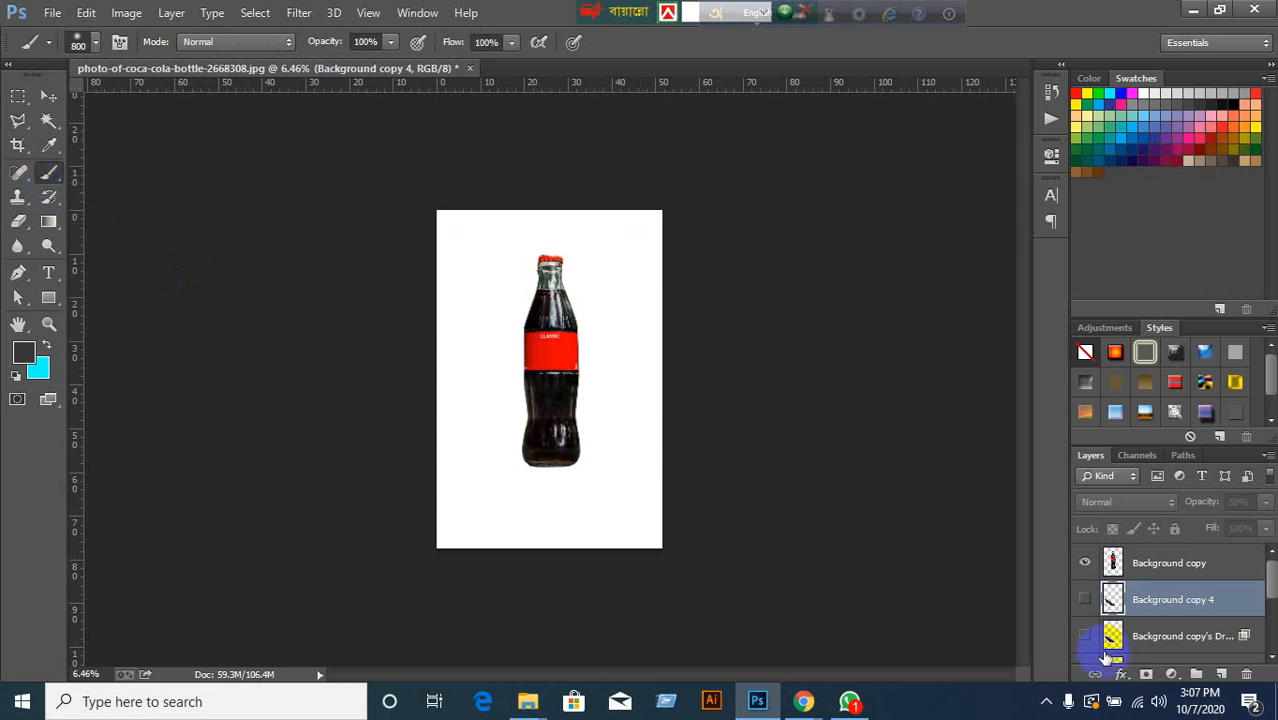
{"action": "left_click", "coordinate": [1131, 563]}
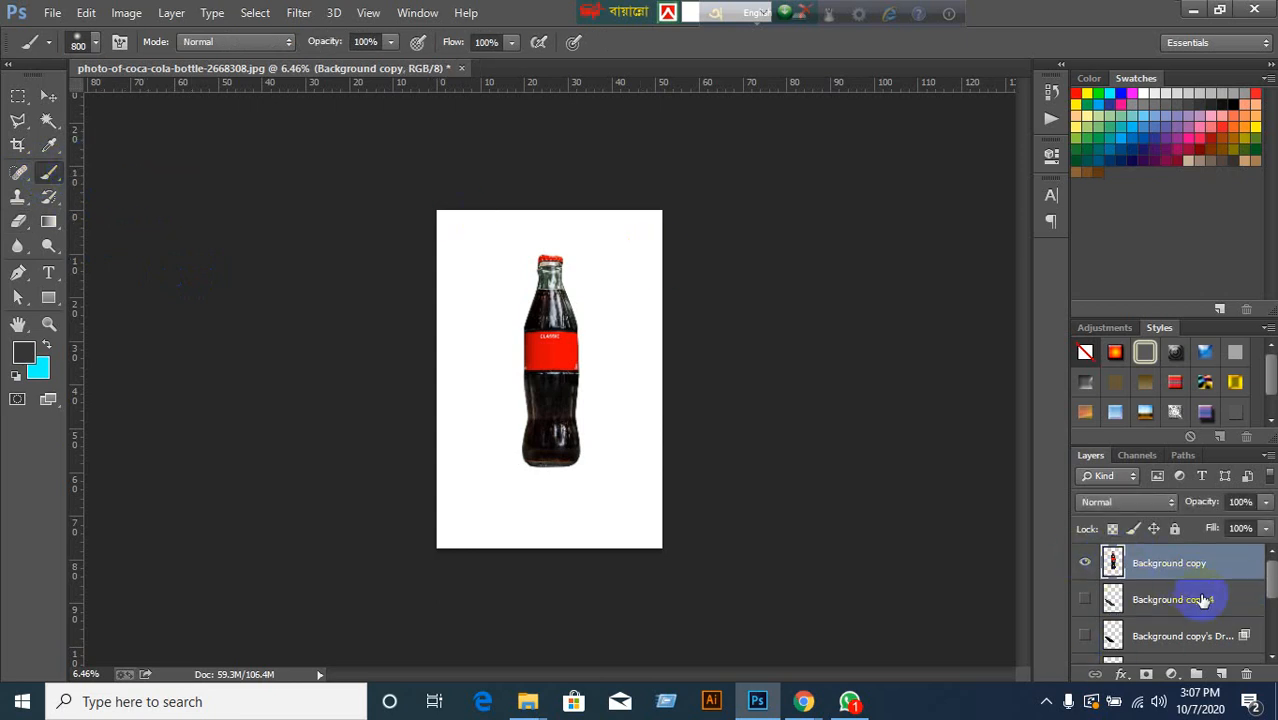
{"action": "left_click", "coordinate": [1219, 673]}
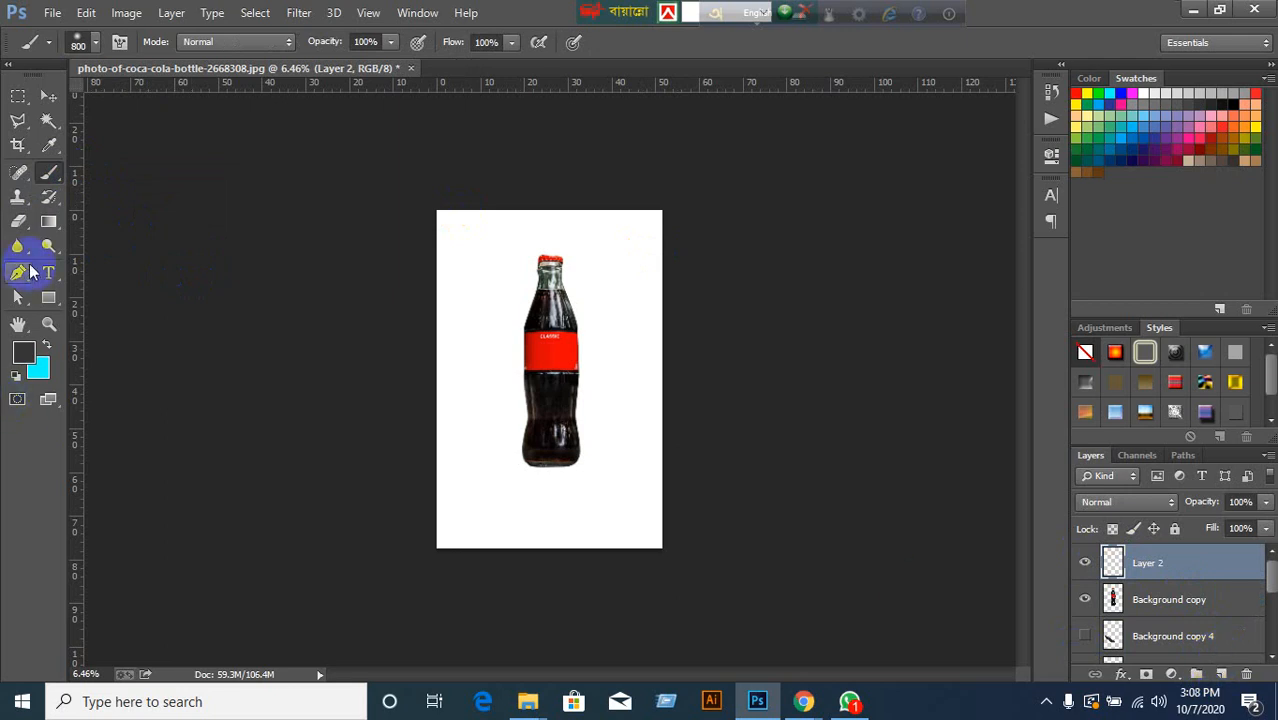
{"action": "right_click", "coordinate": [53, 180]}
{"action": "left_click", "coordinate": [116, 172]}
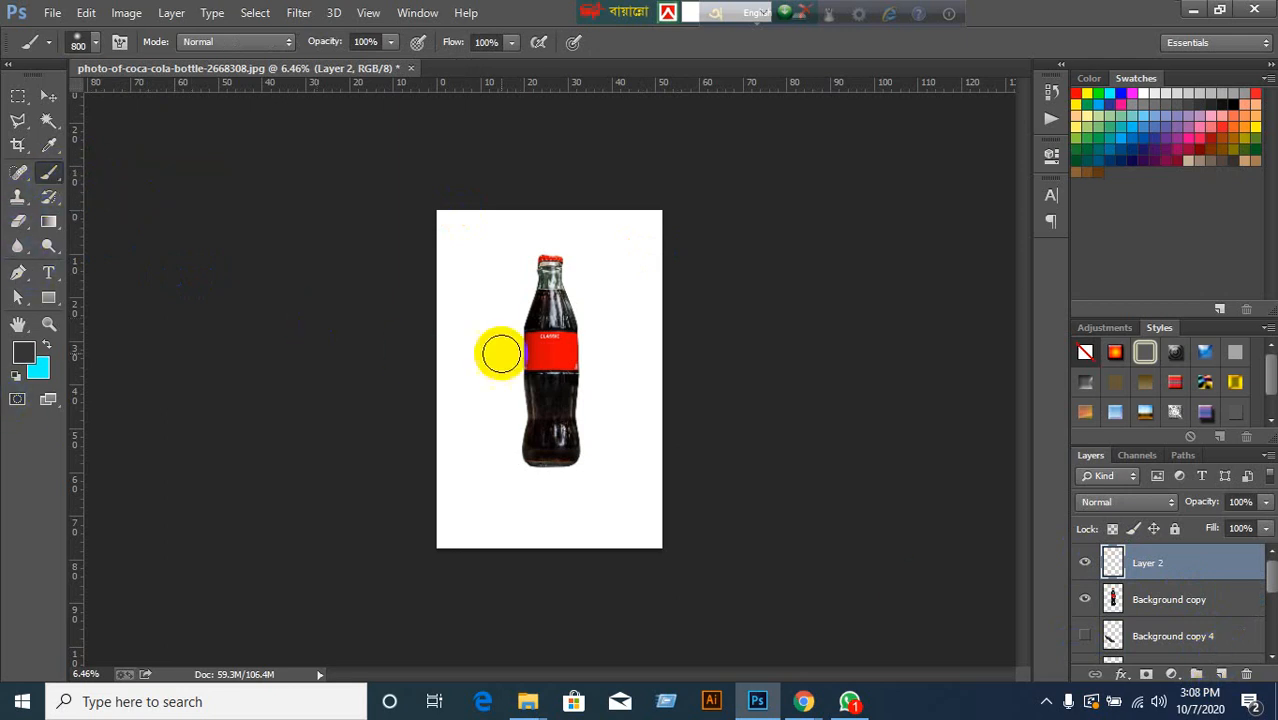
Set the soft brush's opacity to 30% and enlarge it to 2000 px.
{"action": "left_click", "coordinate": [95, 42]}
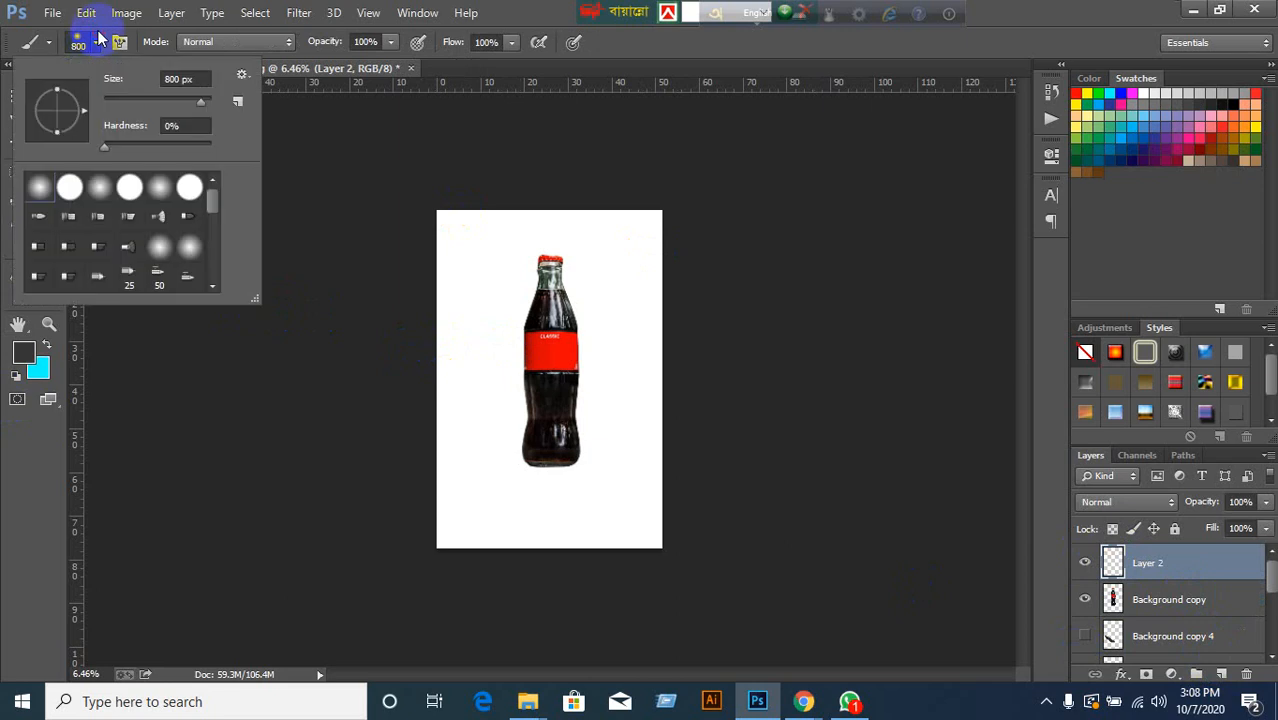
{"action": "left_click", "coordinate": [1062, 8]}
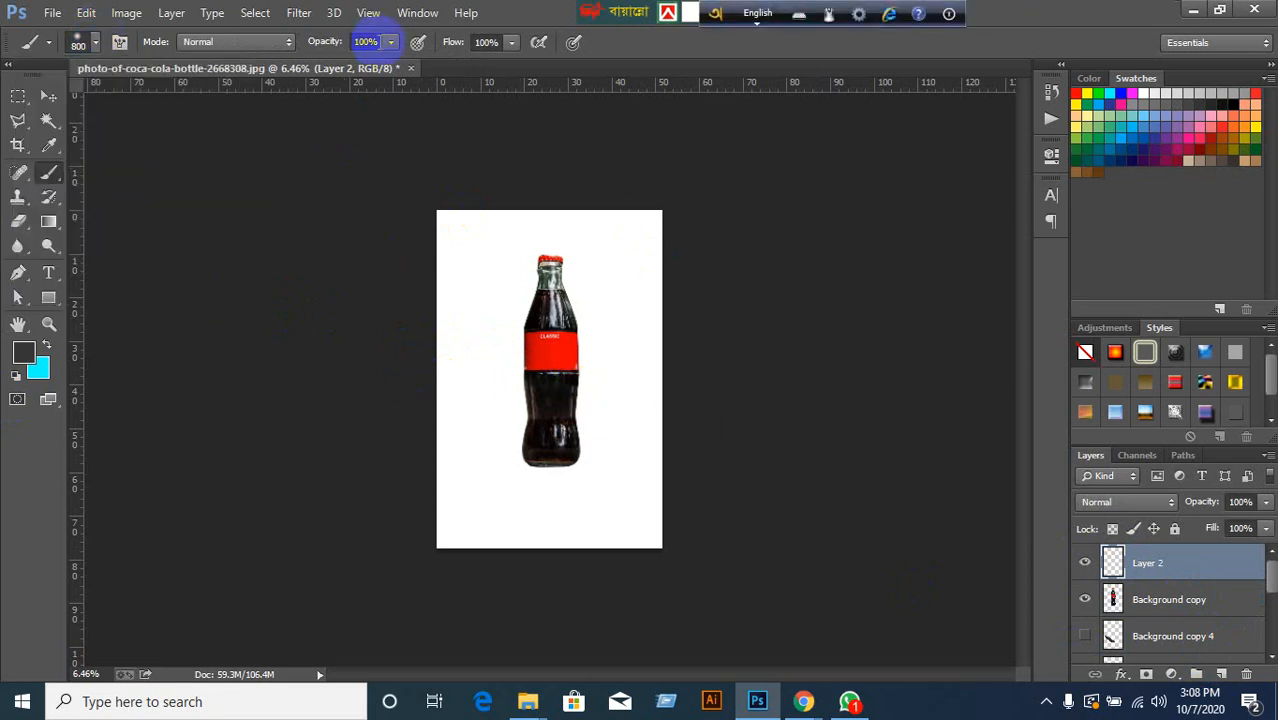
{"action": "type", "text": "30"}
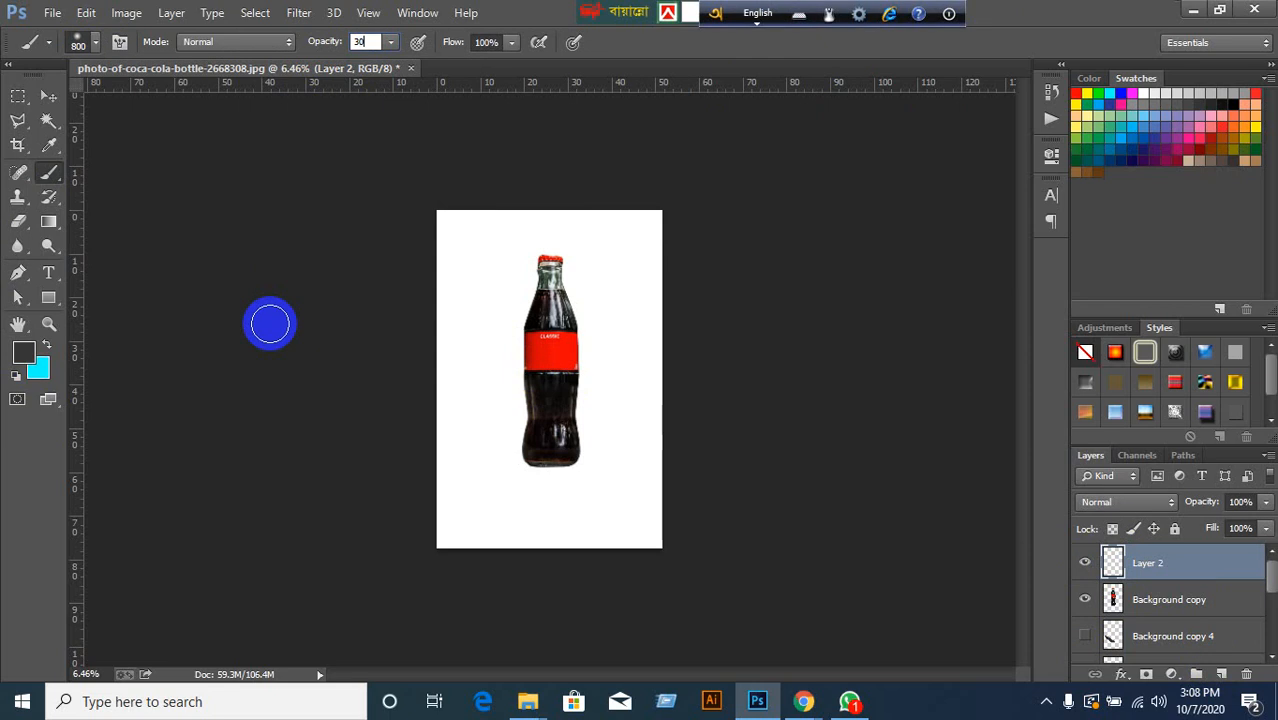
{"action": "key", "text": "Return"}
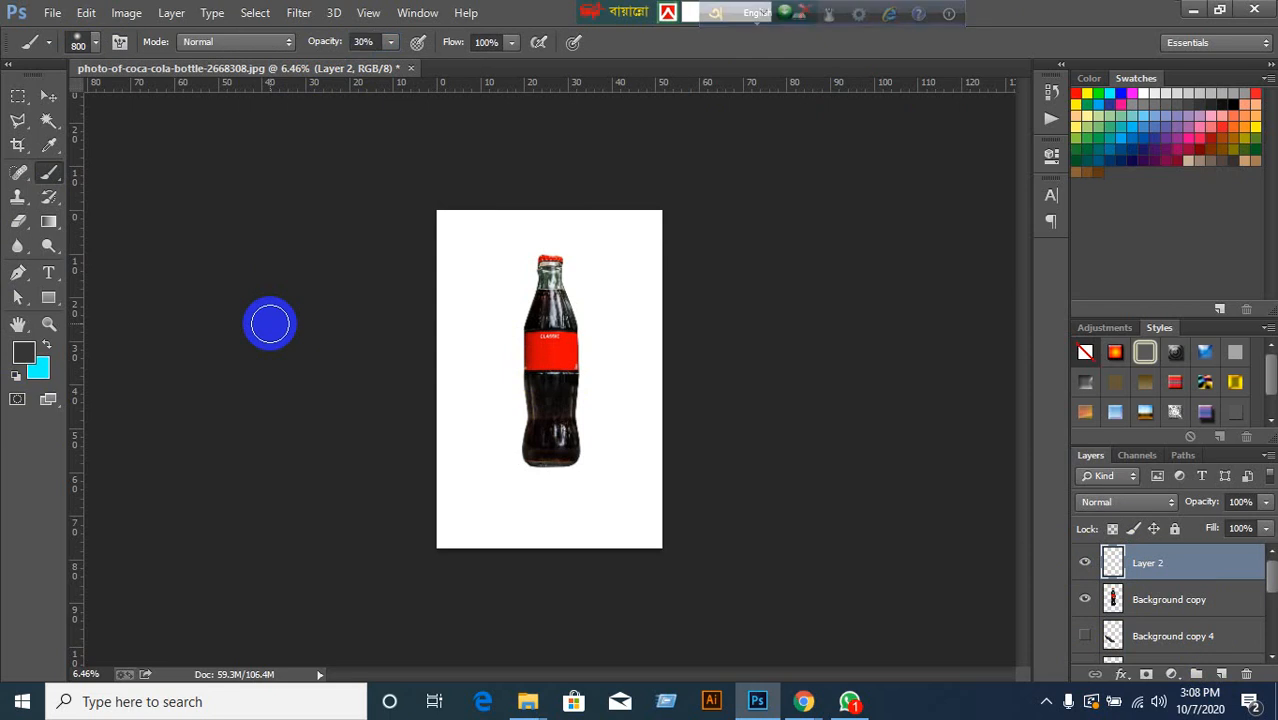
{"action": "key", "text": "bracketright"}
{"action": "key", "text": "bracketright"}
{"action": "key", "text": "bracketright"}
{"action": "key", "text": "bracketright"}
{"action": "key", "text": "bracketright"}
{"action": "key", "text": "bracketright"}
{"action": "key", "text": "bracketright"}
{"action": "key", "text": "bracketright"}
{"action": "key", "text": "bracketright"}
{"action": "key", "text": "bracketright"}
{"action": "key", "text": "bracketright"}
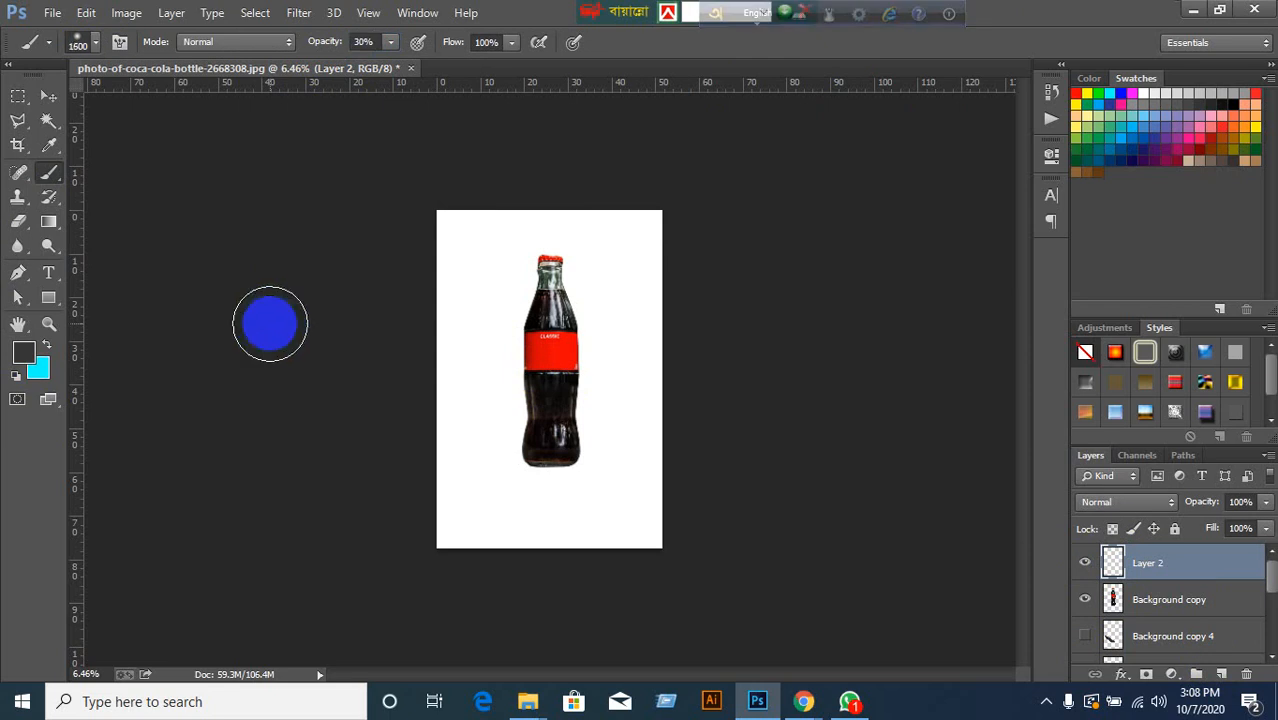
{"action": "key", "text": "bracketright"}
Try painting a soft gray shadow under the bottle's base and undo the stroke.
{"action": "left_click", "coordinate": [550, 480]}
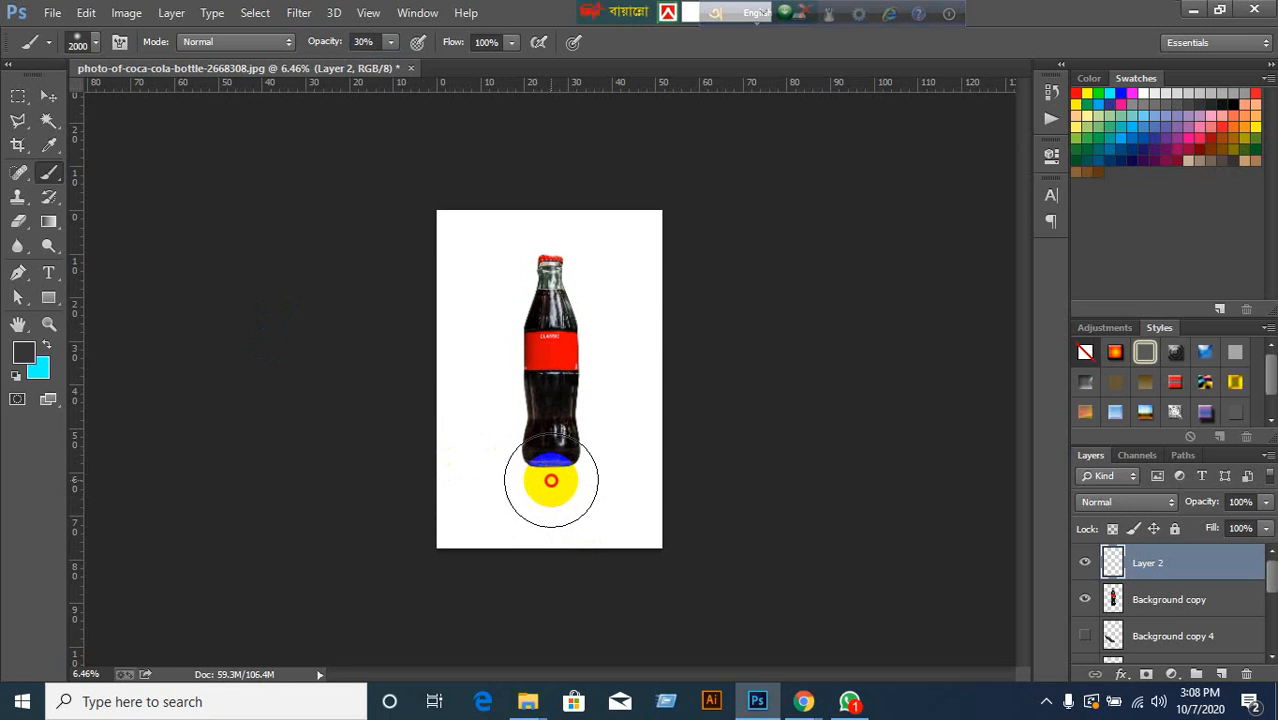
{"action": "left_click_drag", "start_coordinate": [596, 515], "coordinate": [612, 505]}
{"action": "key", "text": "ctrl+z"}
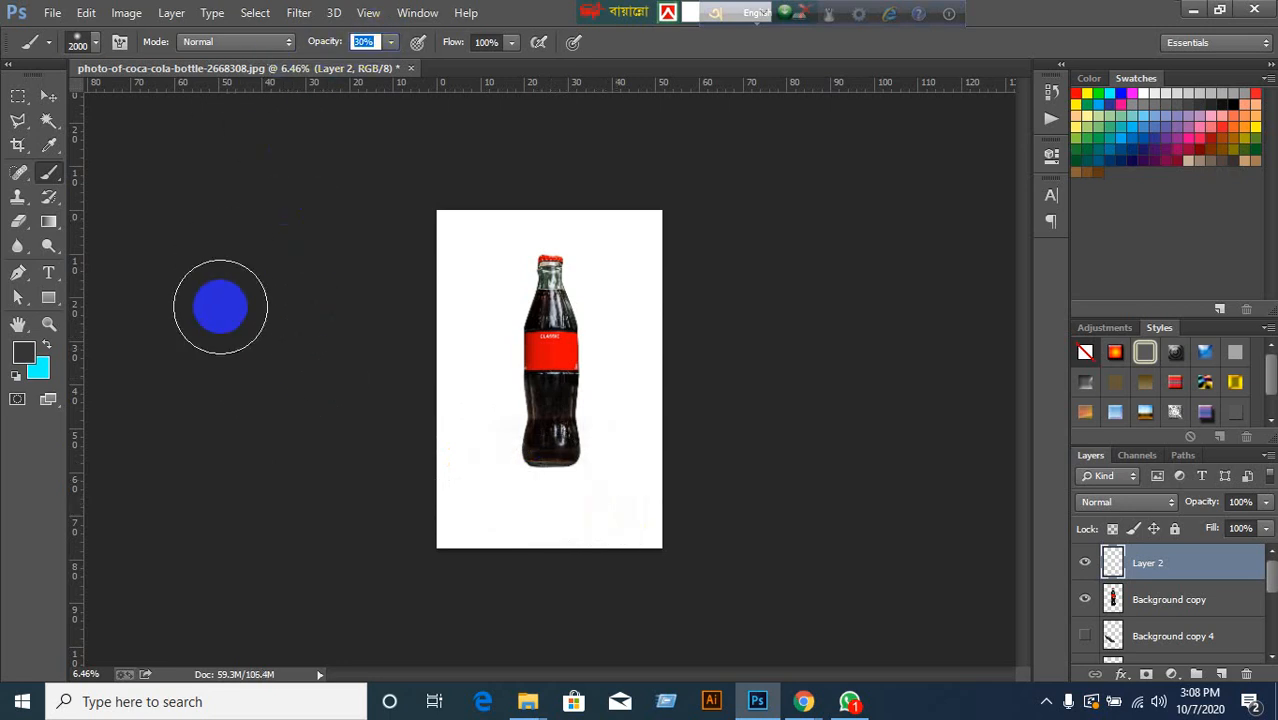
Paint a soft dark gray spot beneath the bottle's base with a 2400 px brush at 60% opacity.
{"action": "type", "text": "60"}
{"action": "mouse_move", "coordinate": [506, 490]}
{"action": "left_mouse_down"}
{"action": "mouse_move", "coordinate": [533, 476]}
{"action": "mouse_move", "coordinate": [578, 487]}
{"action": "left_mouse_up"}
{"action": "key", "text": "bracketright"}
{"action": "key", "text": "bracketright"}
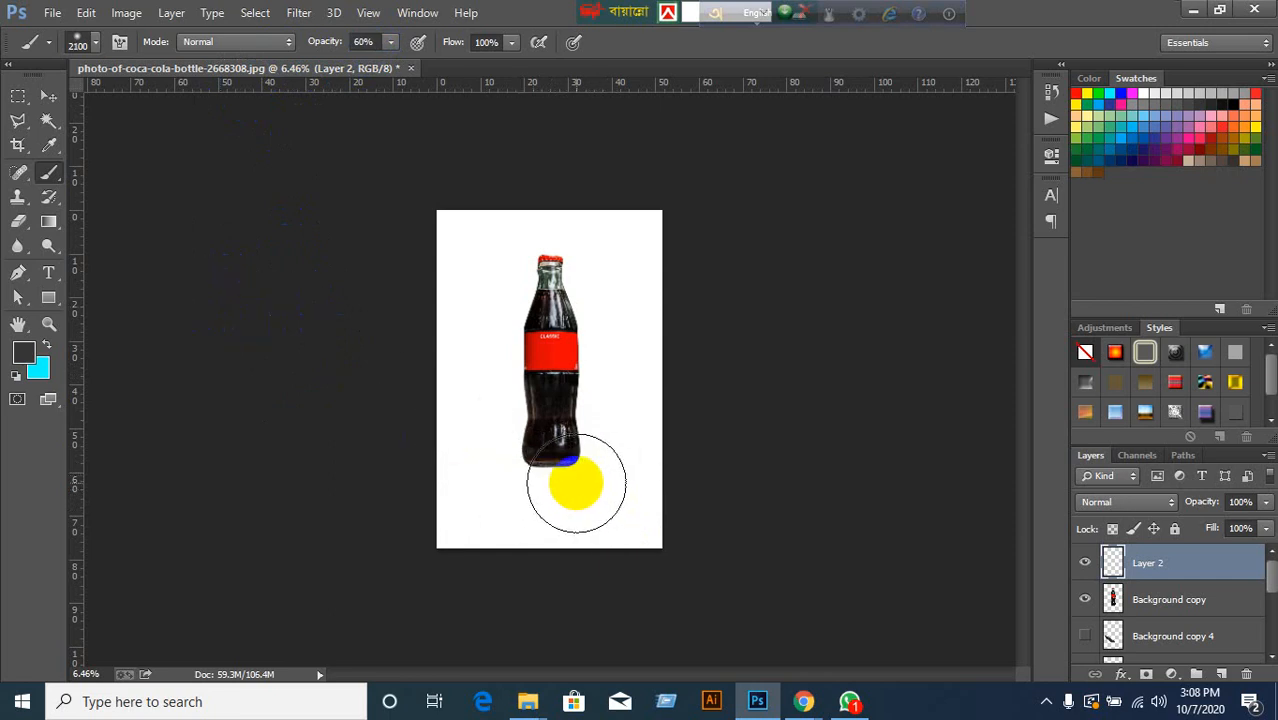
{"action": "left_click", "coordinate": [553, 481]}
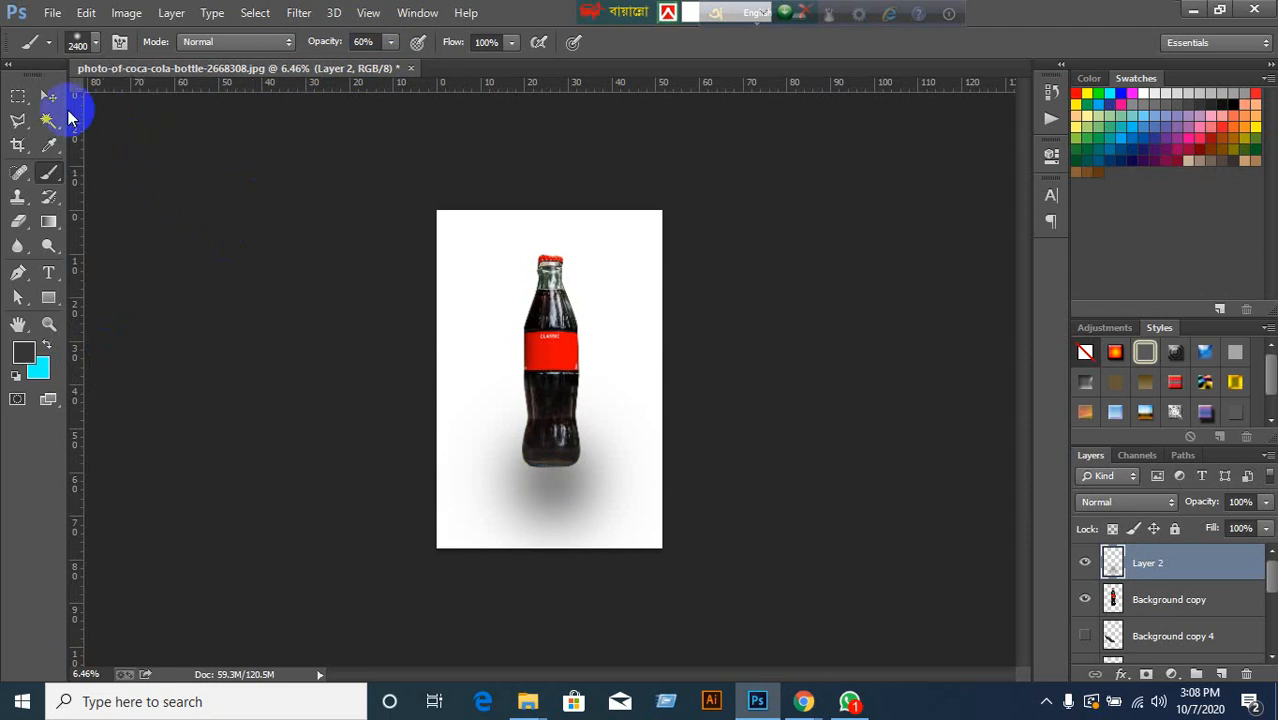
Flatten the painted spot to about 31% height and 76% width, centred just below the bottle.
{"action": "left_click", "coordinate": [49, 96]}
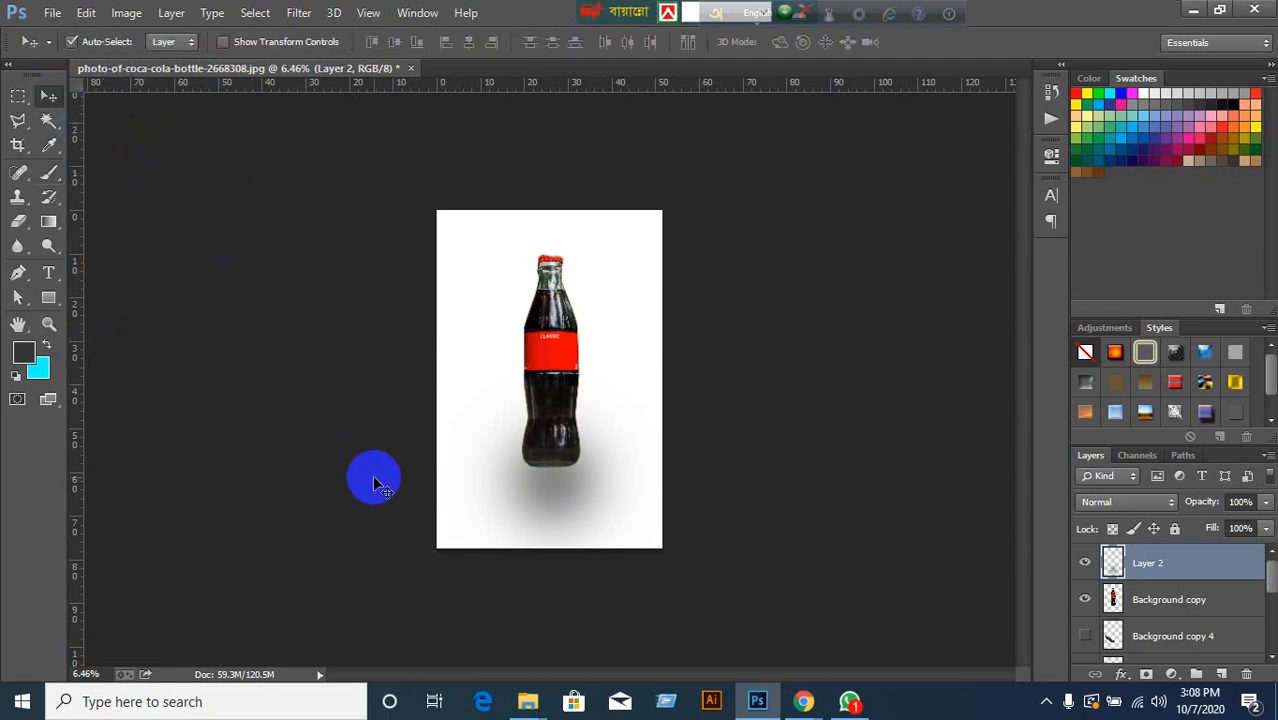
{"action": "key", "text": "ctrl+t"}
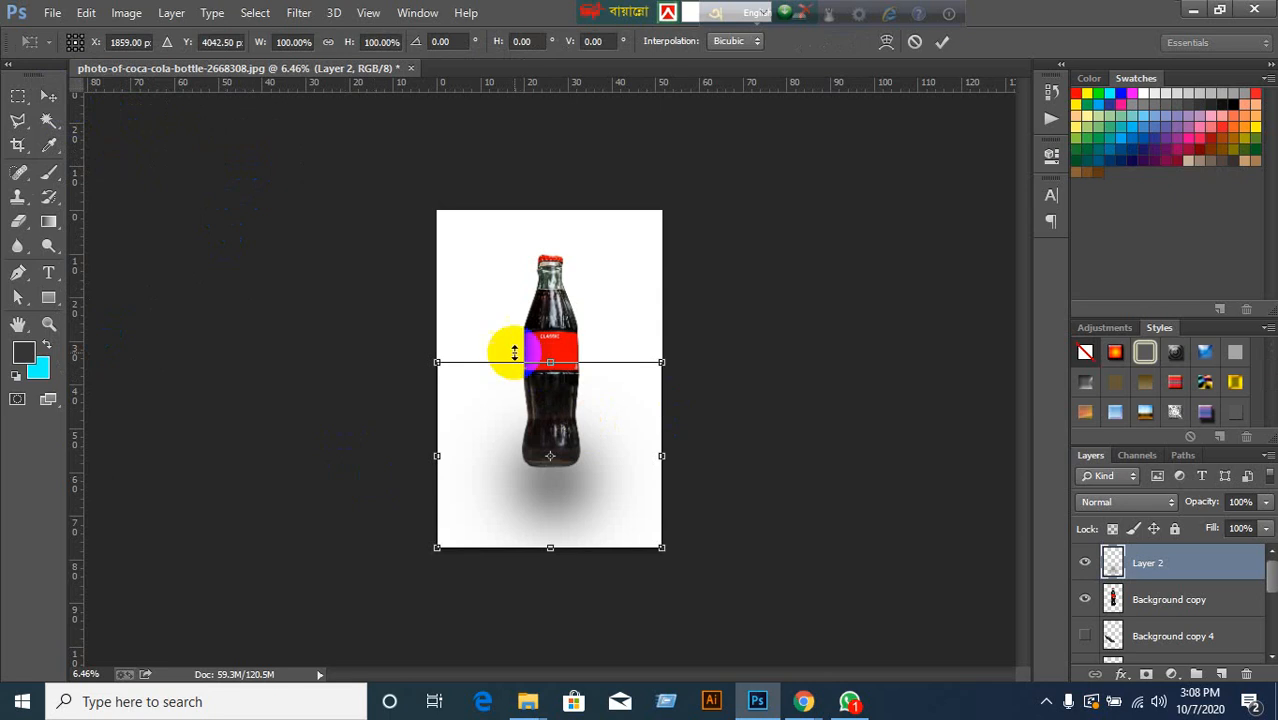
{"action": "left_click_drag", "start_coordinate": [554, 360], "coordinate": [533, 490]}
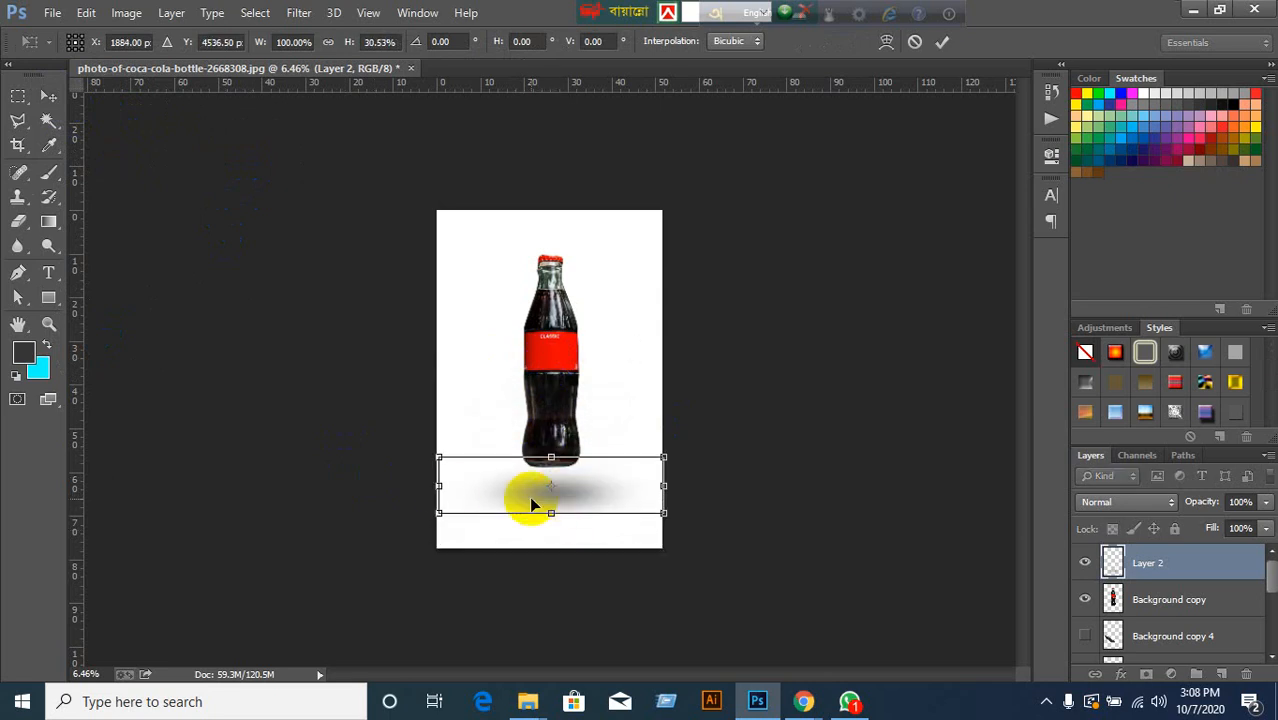
{"action": "left_click_drag", "start_coordinate": [443, 487], "coordinate": [469, 487]}
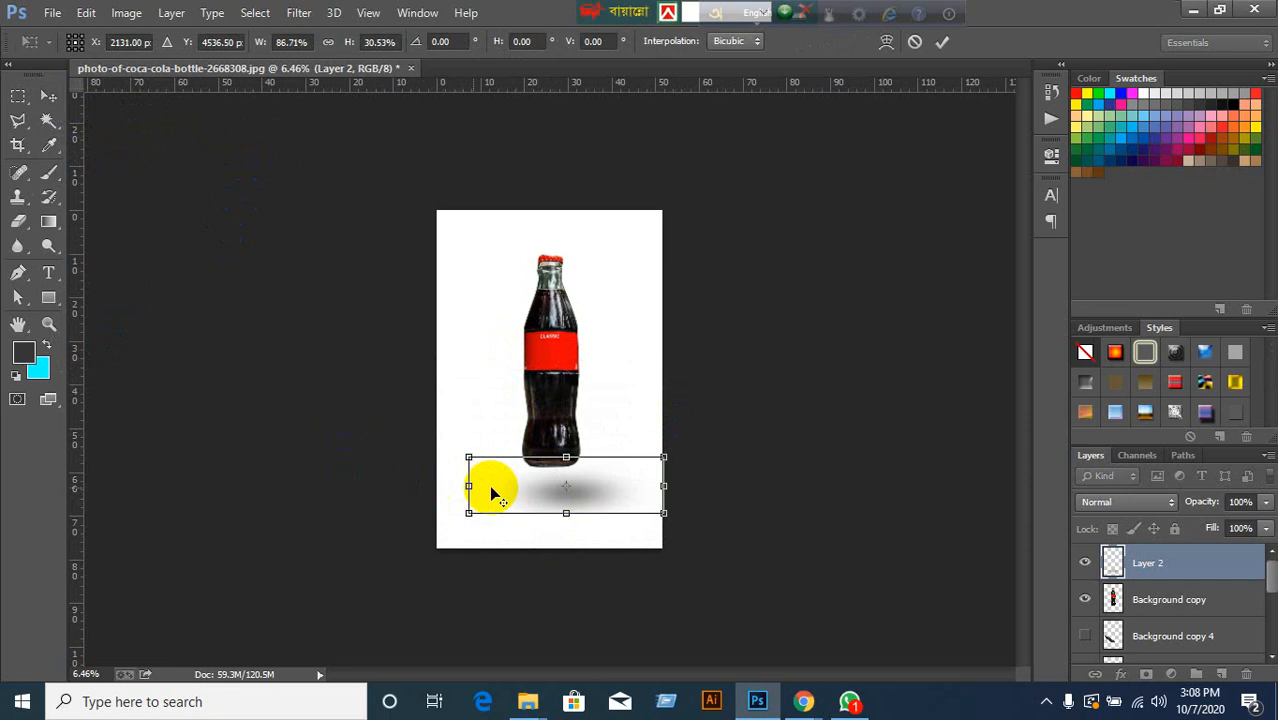
{"action": "left_click_drag", "start_coordinate": [664, 487], "coordinate": [641, 486]}
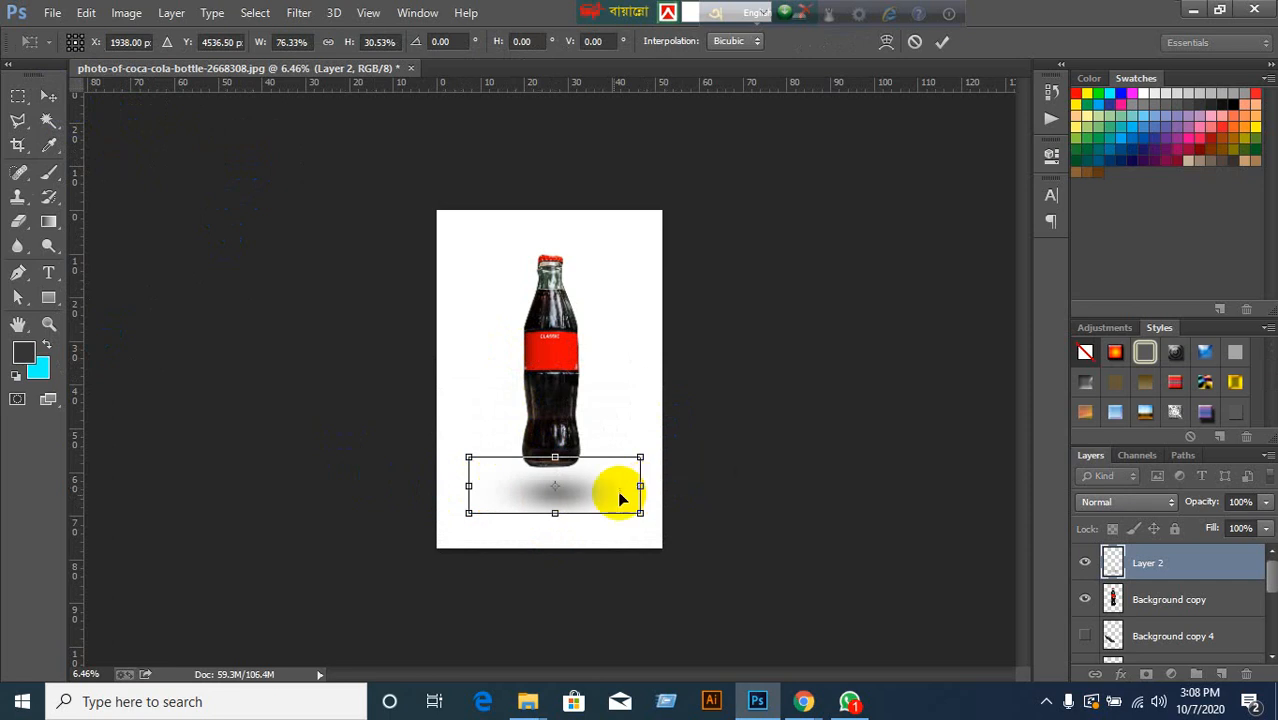
{"action": "left_click", "coordinate": [813, 391]}
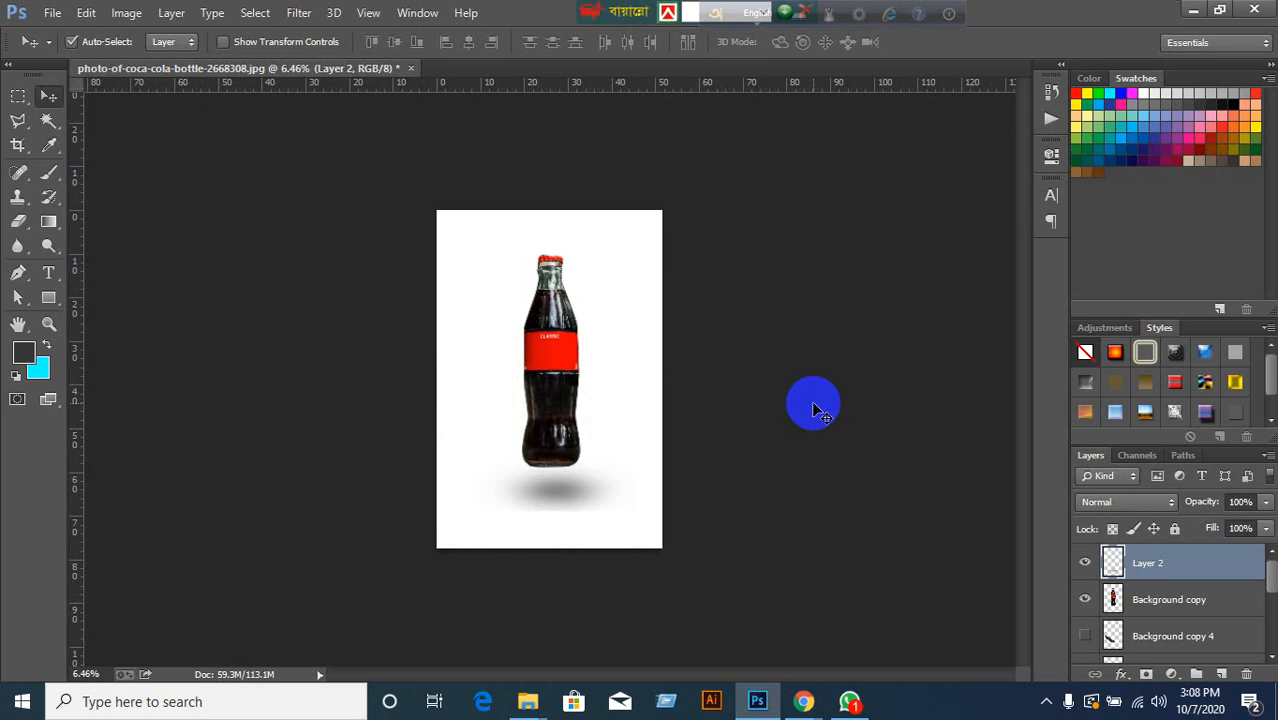
Scale the flattened shadow up to about 144%, move it slightly lower under the bottle, and set its layer opacity to 94%.
{"action": "key", "text": "ctrl+t"}
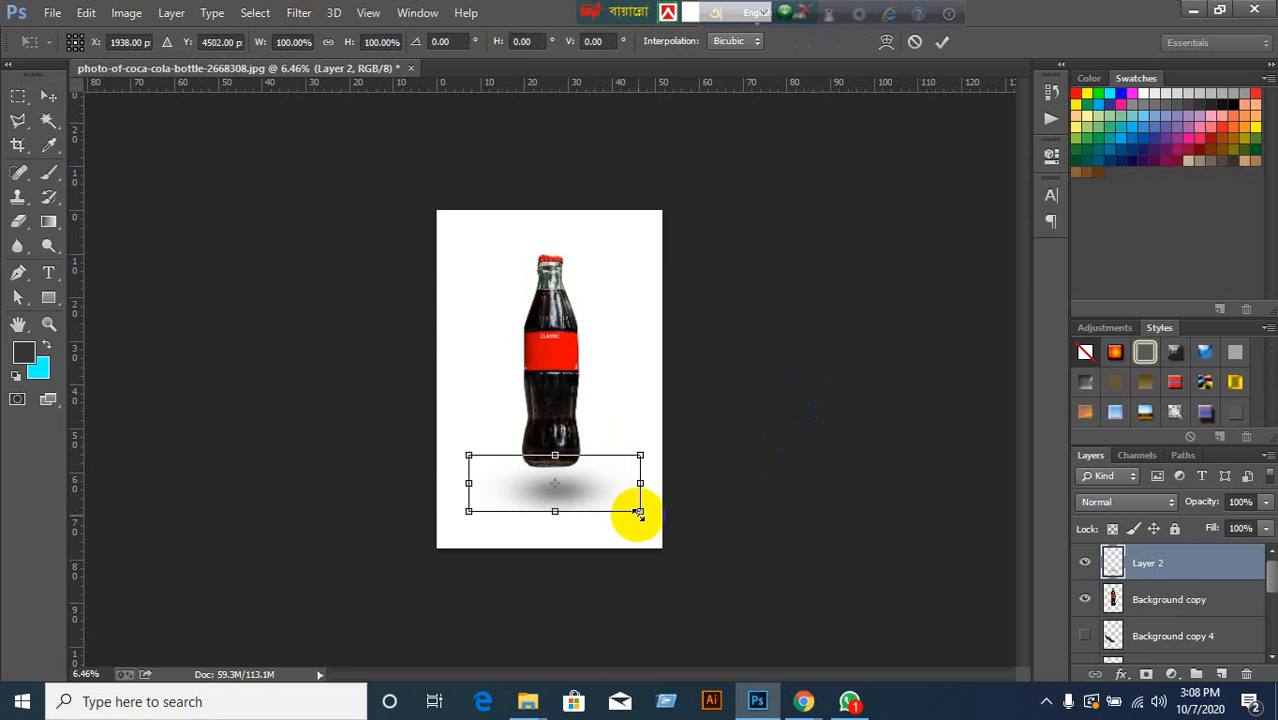
{"action": "left_click_drag", "start_coordinate": [638, 514], "coordinate": [676, 526]}
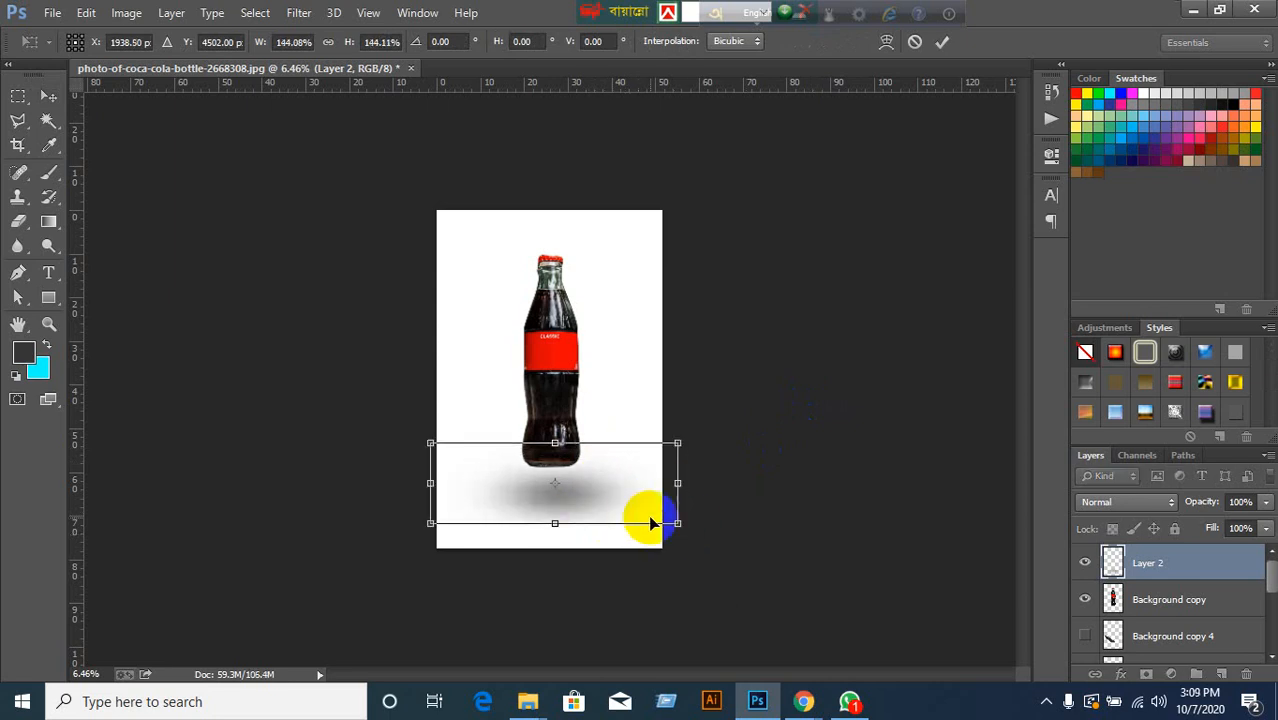
{"action": "left_click_drag", "start_coordinate": [556, 500], "coordinate": [555, 502]}
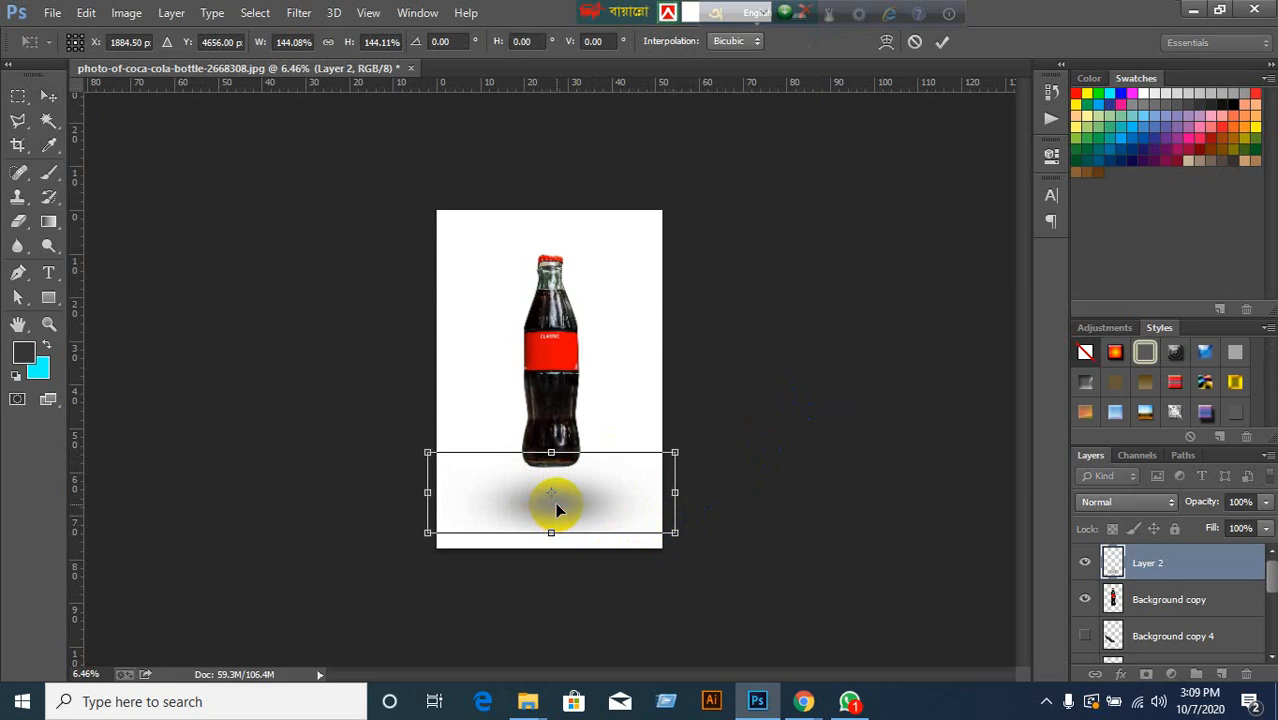
{"action": "left_click", "coordinate": [942, 41]}
{"action": "left_click", "coordinate": [1245, 504]}
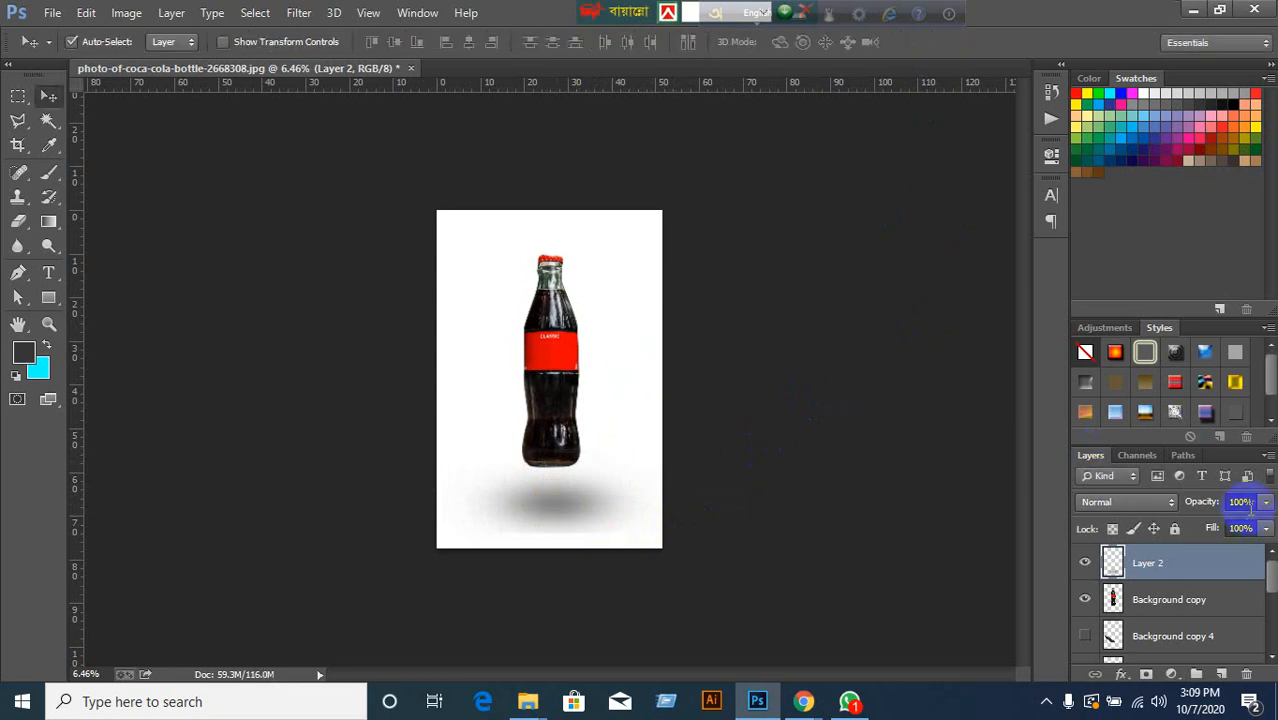
{"action": "scroll", "coordinate": [1250, 506], "scroll_direction": "down", "scroll_amount": 10}
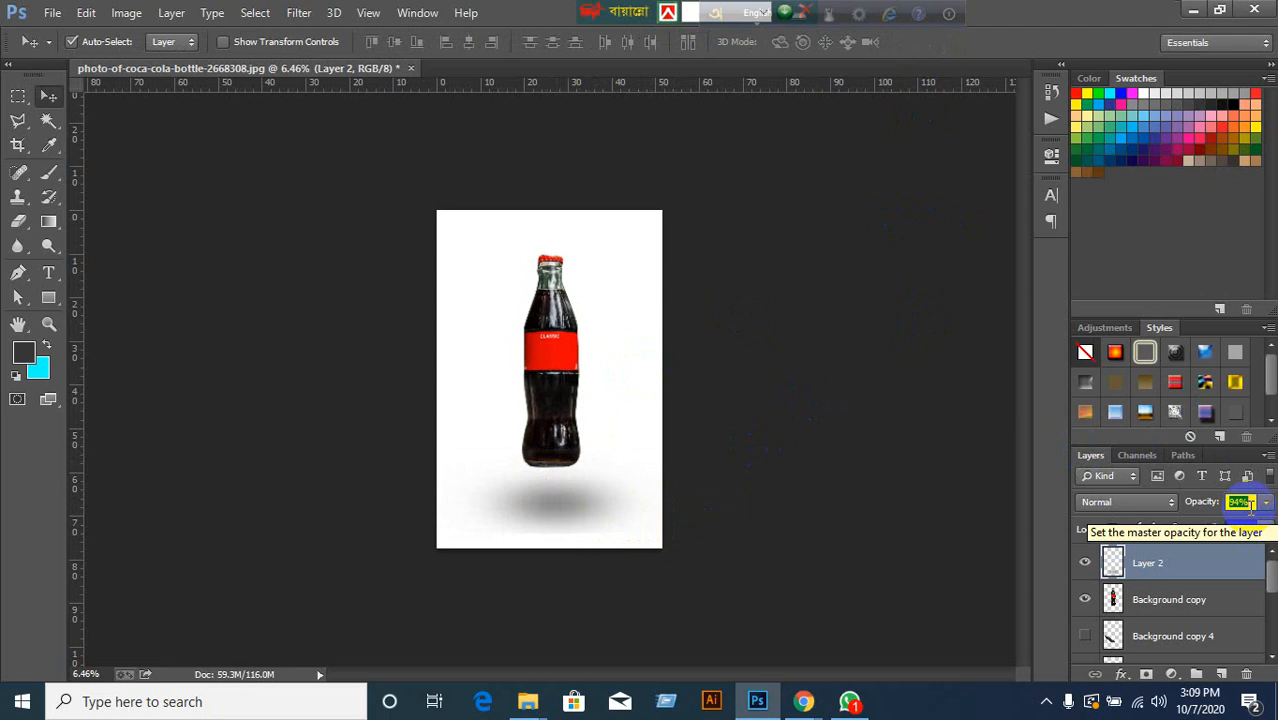
Soften the painted shadow's outer edges with a 1600 px Eraser at 30% opacity.
{"action": "left_click", "coordinate": [18, 221]}
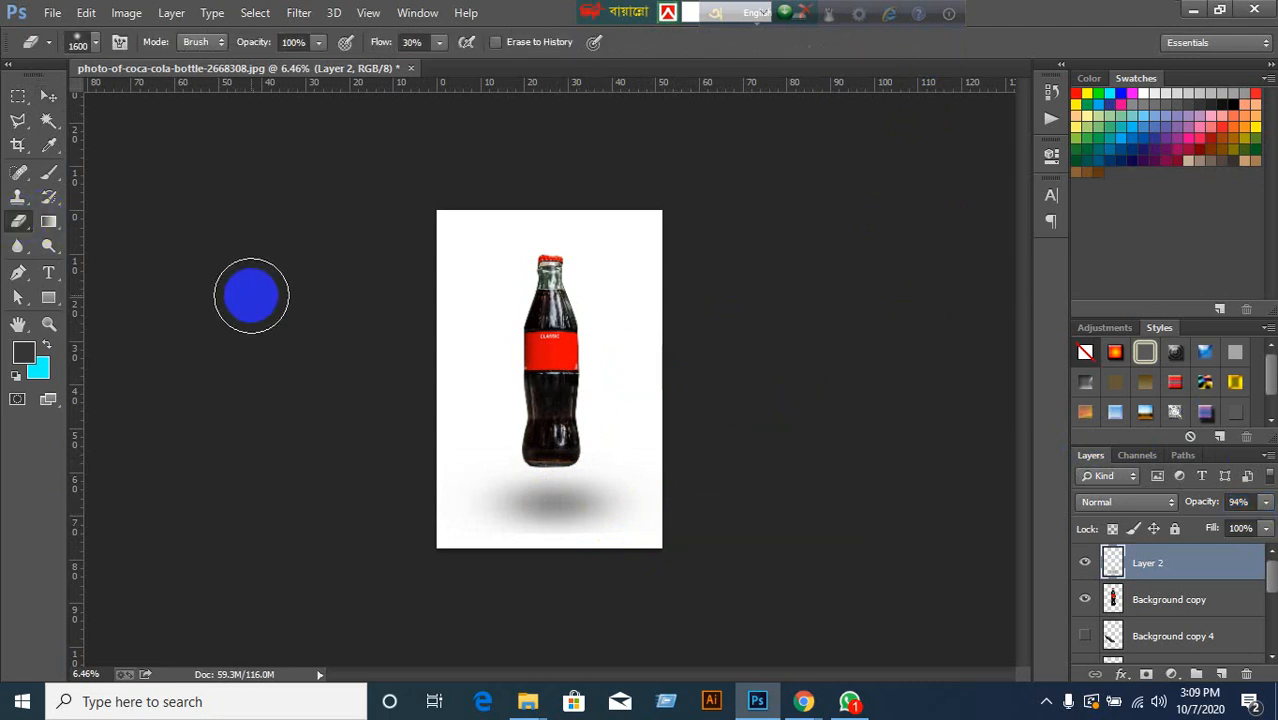
{"action": "right_click", "coordinate": [251, 295]}
{"action": "key", "text": "Escape"}
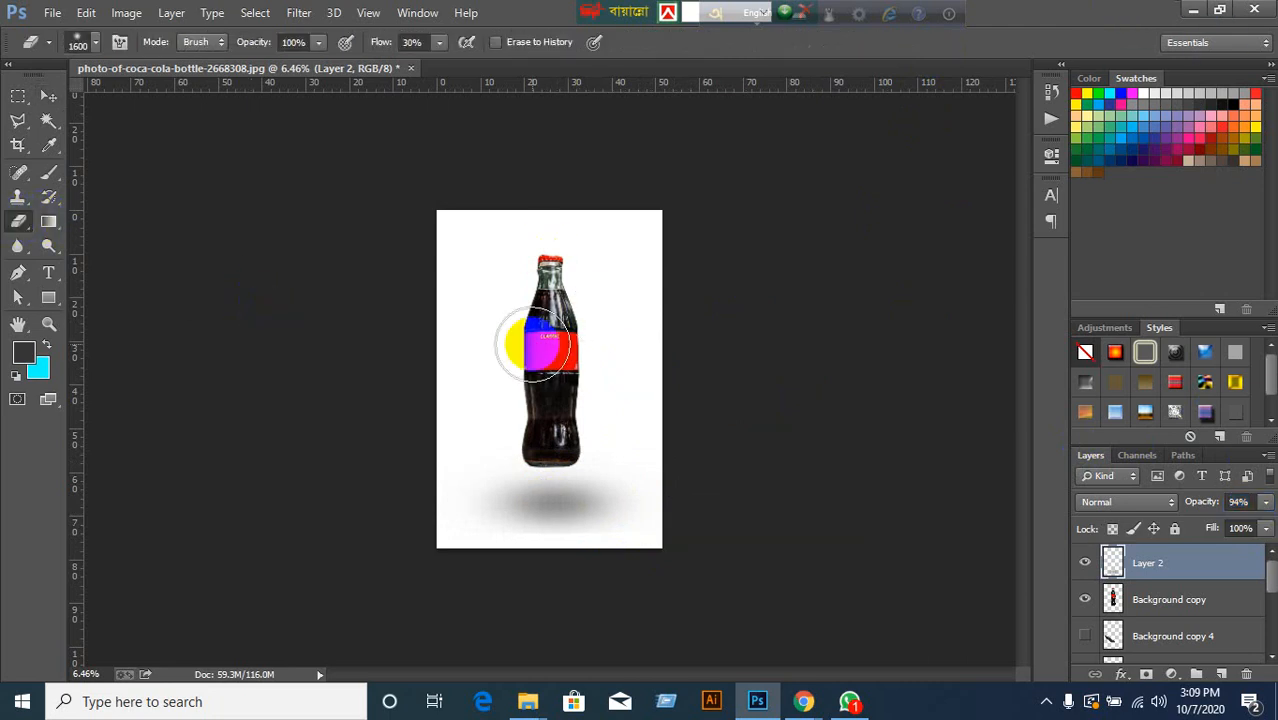
{"action": "right_click", "coordinate": [537, 345]}
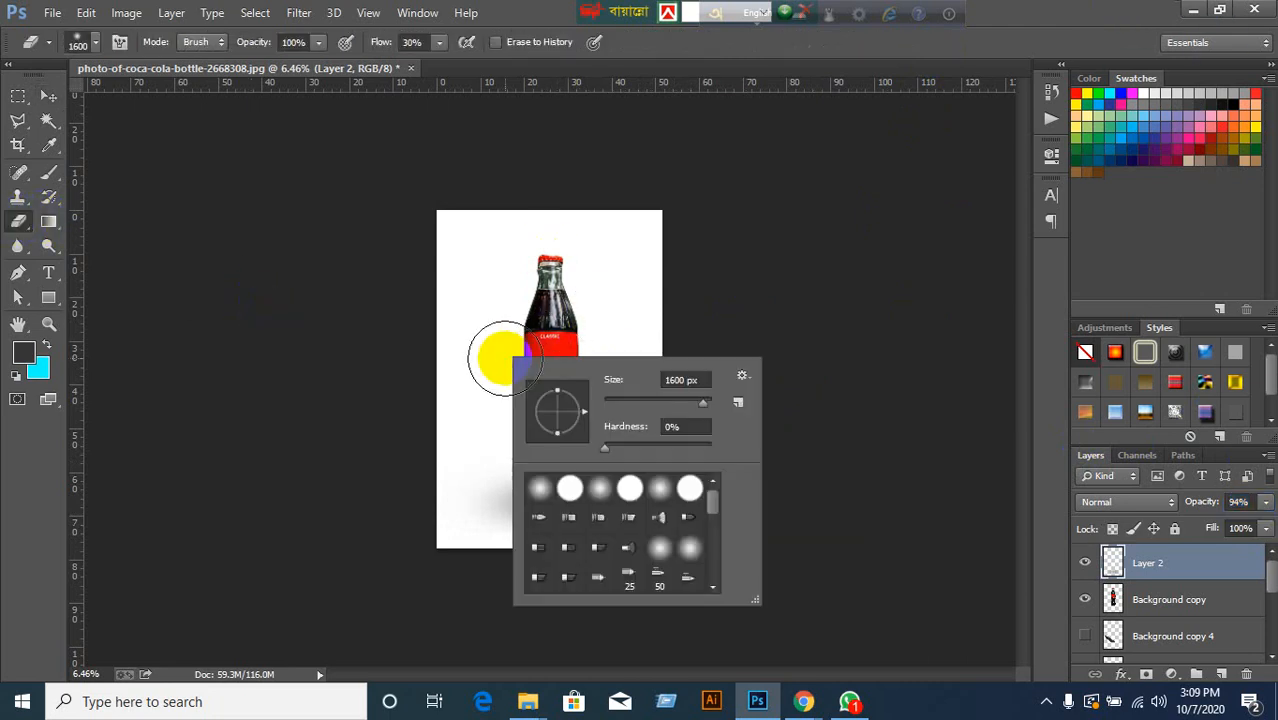
{"action": "left_click", "coordinate": [1032, 10]}
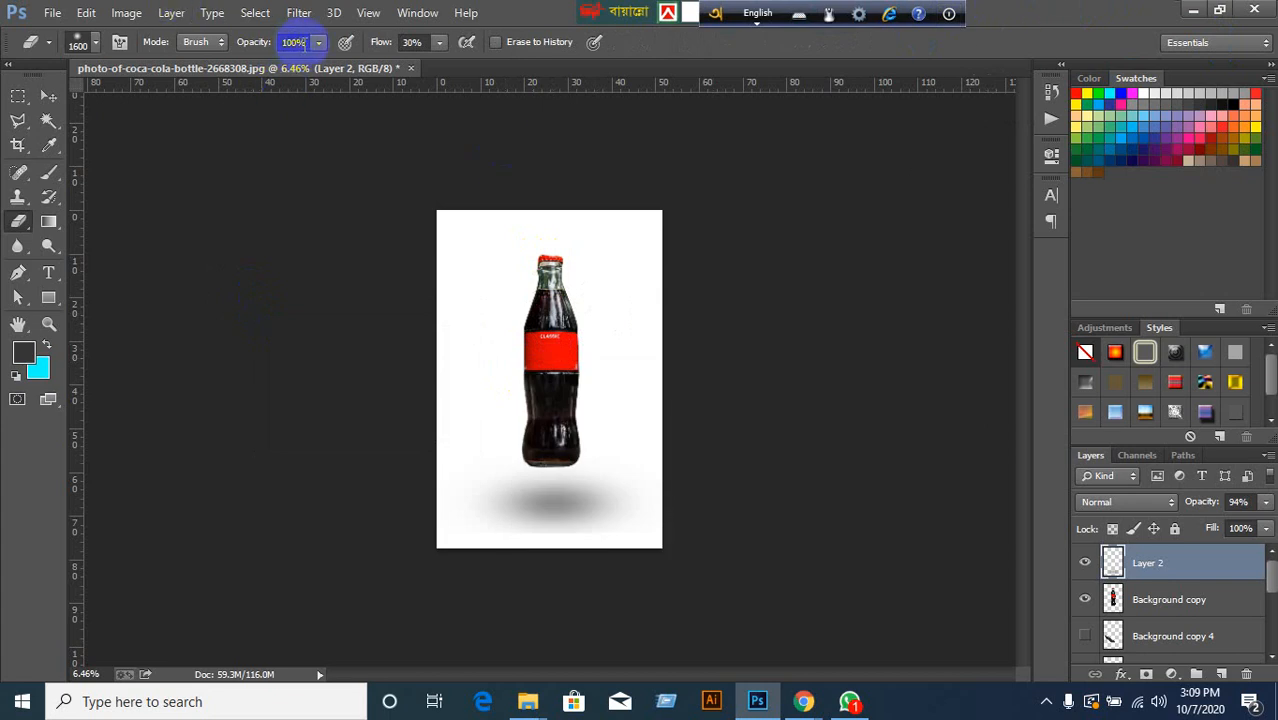
{"action": "left_click", "coordinate": [304, 43]}
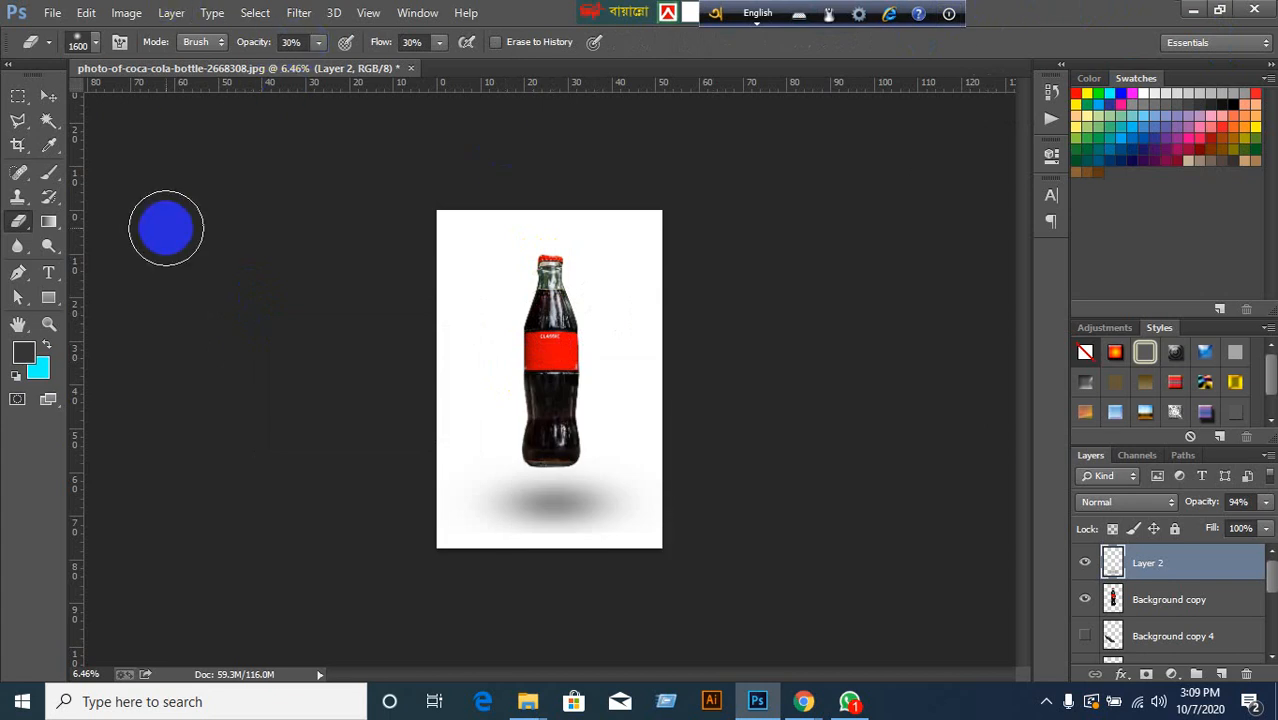
{"action": "mouse_move", "coordinate": [452, 485]}
{"action": "left_mouse_down"}
{"action": "mouse_move", "coordinate": [495, 558]}
{"action": "mouse_move", "coordinate": [602, 554]}
{"action": "mouse_move", "coordinate": [631, 511]}
{"action": "mouse_move", "coordinate": [631, 549]}
{"action": "mouse_move", "coordinate": [576, 526]}
{"action": "mouse_move", "coordinate": [569, 572]}
{"action": "mouse_move", "coordinate": [526, 543]}
{"action": "mouse_move", "coordinate": [542, 573]}
{"action": "mouse_move", "coordinate": [483, 524]}
{"action": "mouse_move", "coordinate": [495, 559]}
{"action": "mouse_move", "coordinate": [588, 538]}
{"action": "mouse_move", "coordinate": [611, 553]}
{"action": "mouse_move", "coordinate": [629, 530]}
{"action": "mouse_move", "coordinate": [622, 557]}
{"action": "mouse_move", "coordinate": [555, 551]}
{"action": "mouse_move", "coordinate": [550, 572]}
{"action": "mouse_move", "coordinate": [519, 572]}
{"action": "mouse_move", "coordinate": [607, 540]}
{"action": "mouse_move", "coordinate": [633, 563]}
{"action": "left_mouse_up"}
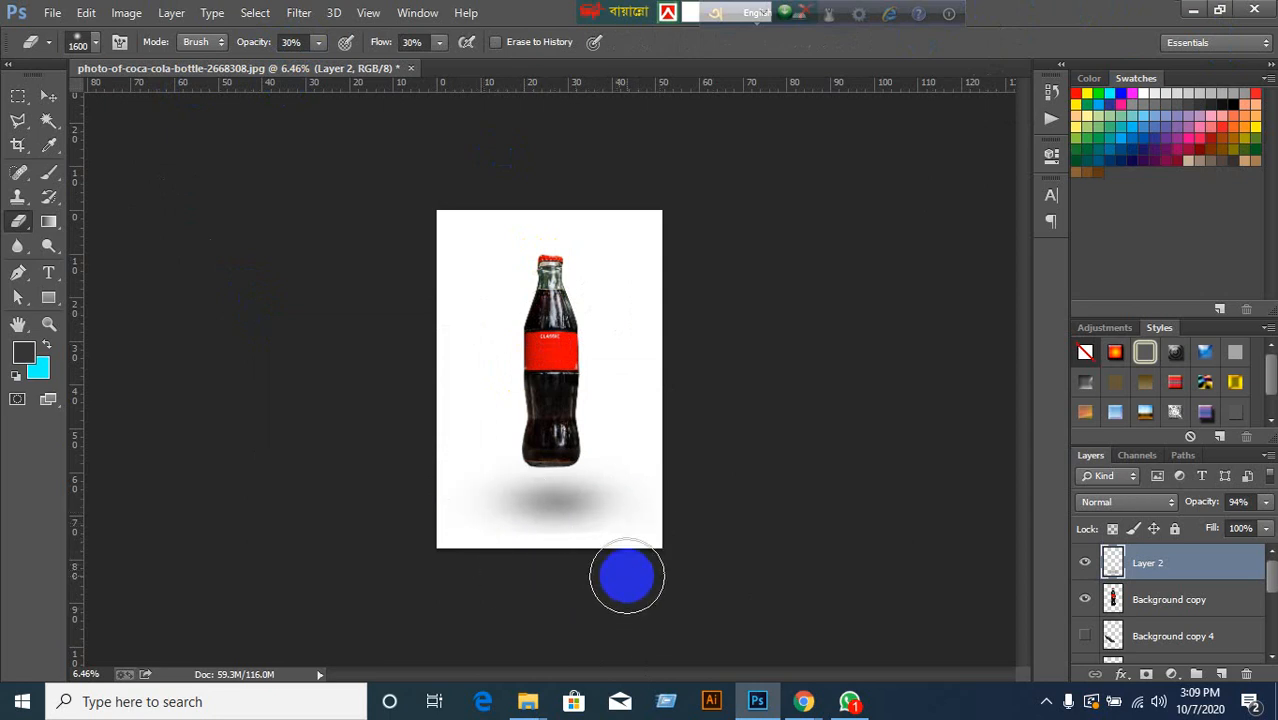
Set the Eraser tool's opacity back to 100% and return to the Move tool.
{"action": "left_click", "coordinate": [48, 95]}
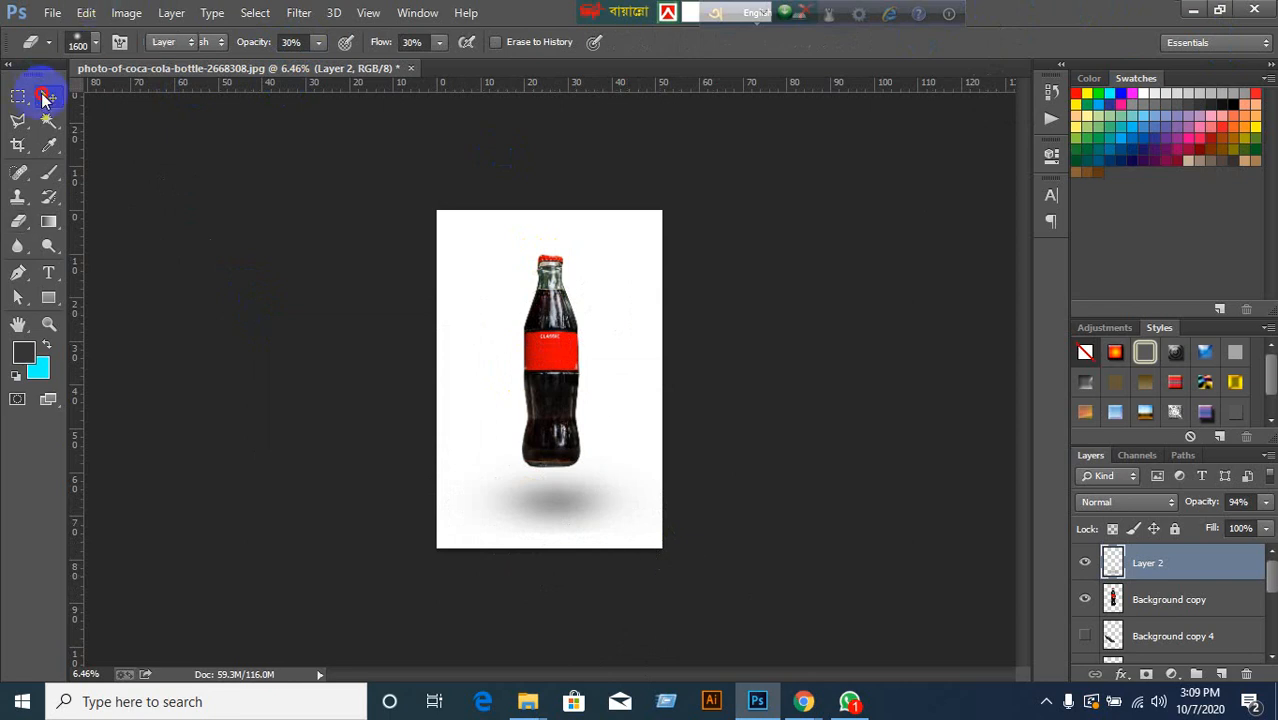
{"action": "left_click", "coordinate": [19, 221]}
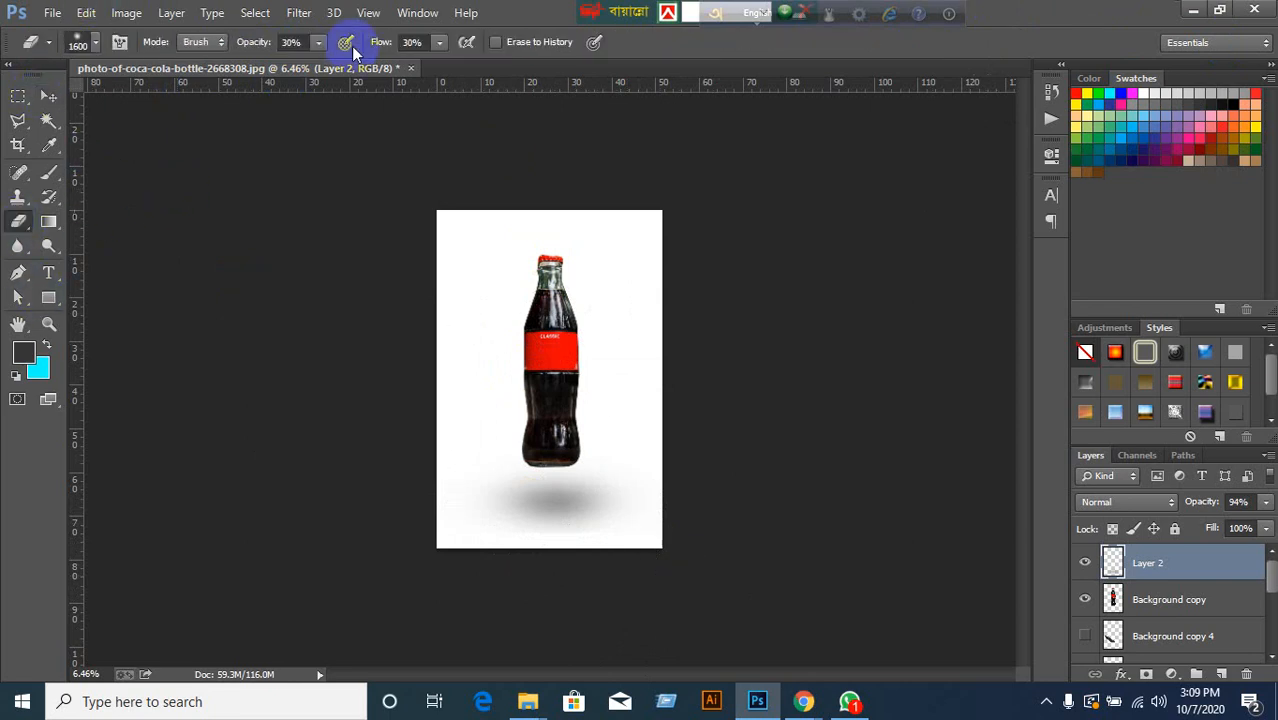
{"action": "left_click", "coordinate": [300, 41]}
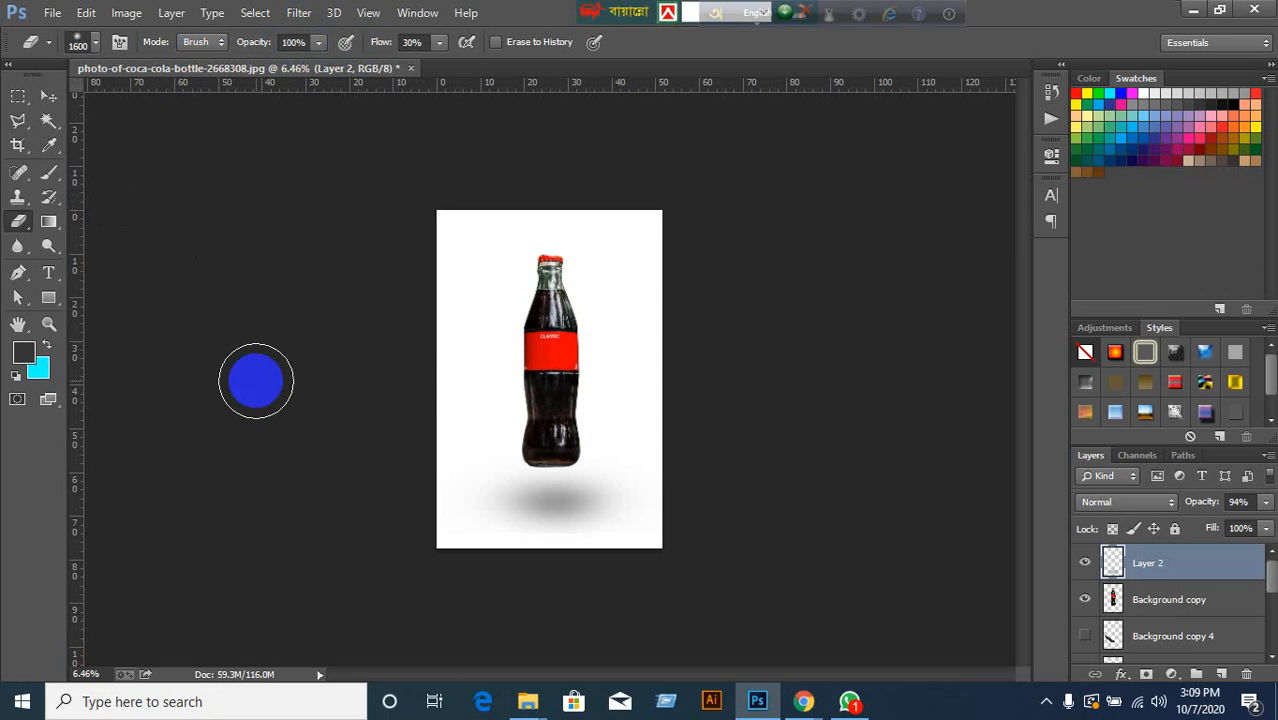
{"action": "left_click", "coordinate": [46, 97]}
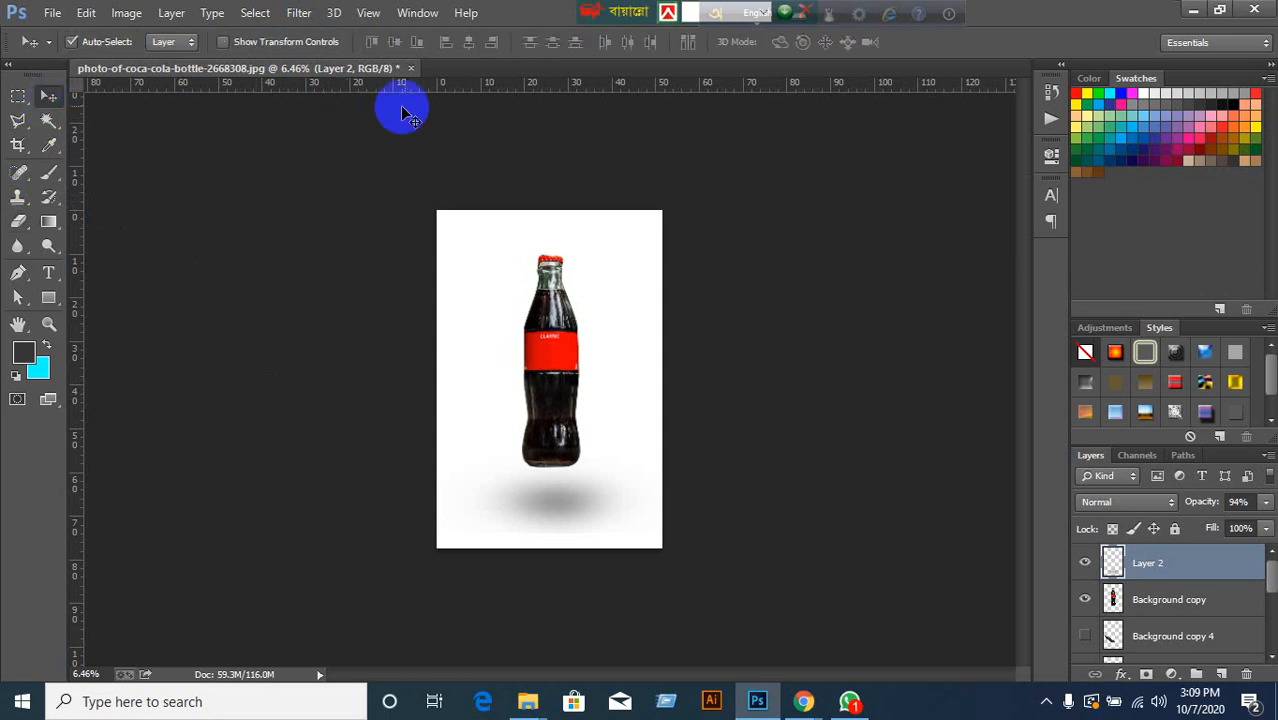
Close the cola bottle document without saving its changes and minimise Photoshop to reveal the desktop.
{"action": "left_click", "coordinate": [410, 68]}
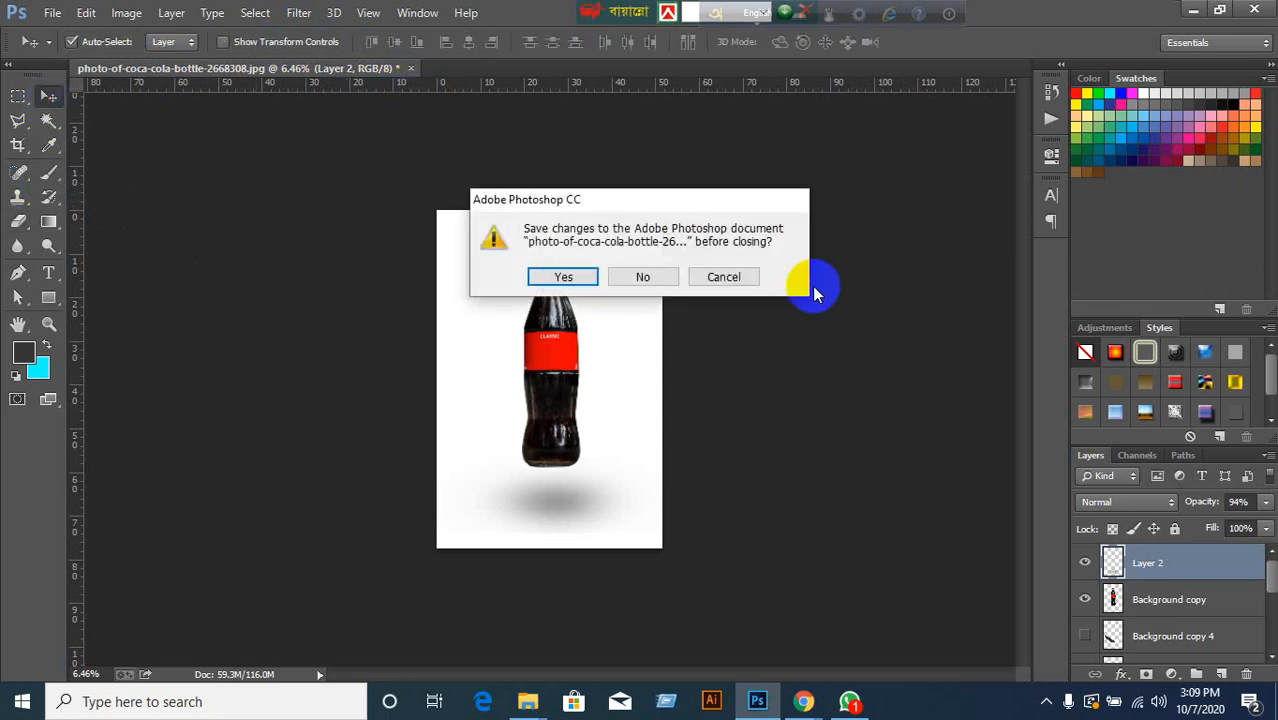
{"action": "left_click", "coordinate": [668, 277]}
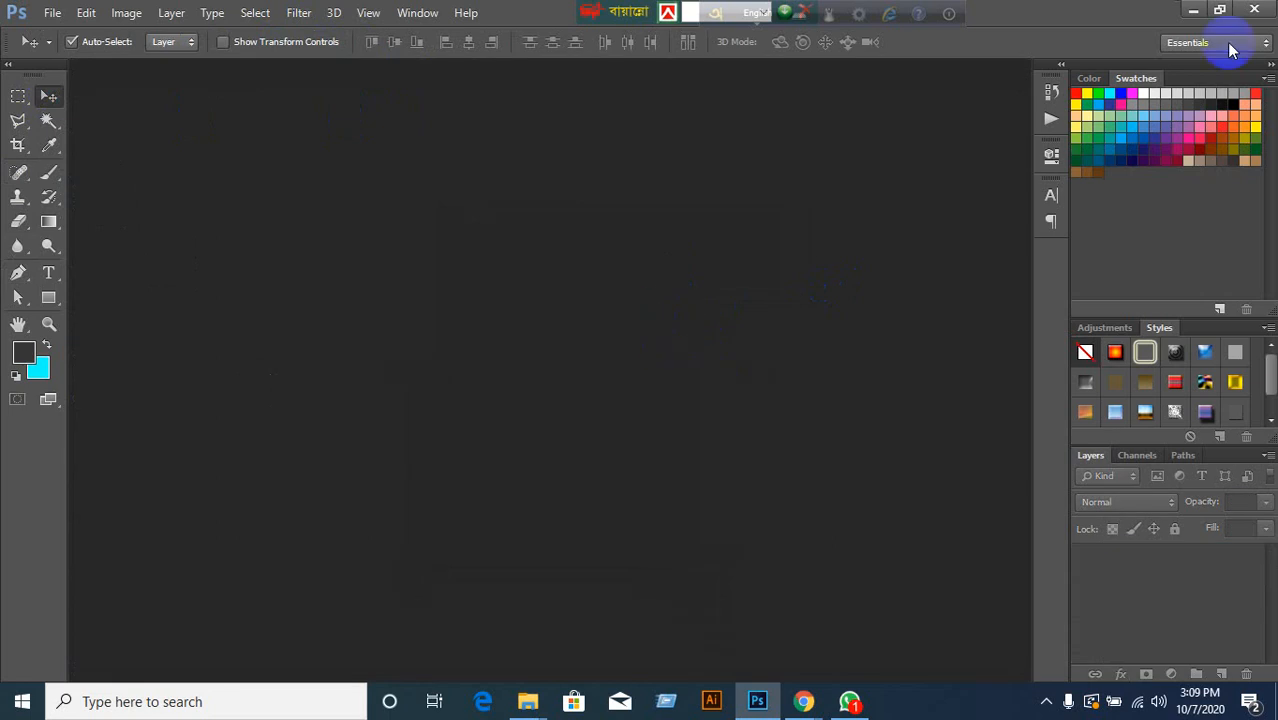
{"action": "left_click", "coordinate": [1190, 12]}
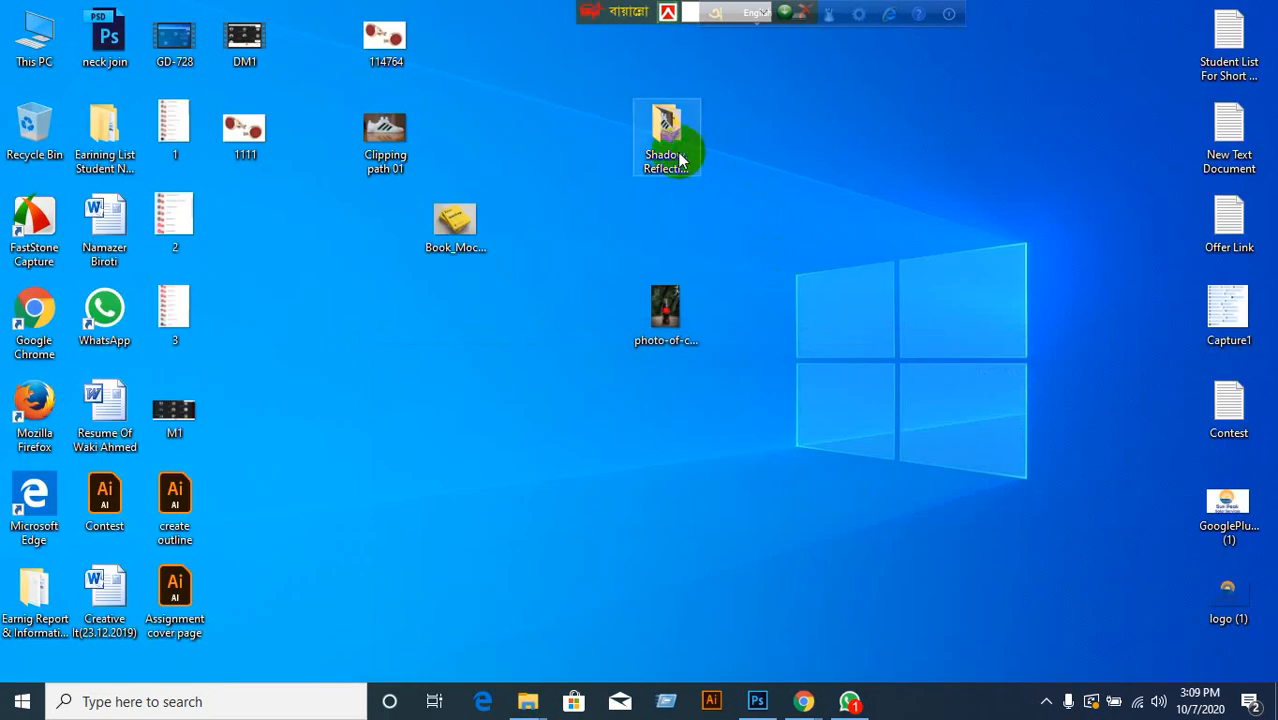
Try to copy the Clipping path 01 image from the Shadow, Reflection Practice Image folder onto the desktop.
{"action": "double_click", "coordinate": [643, 160]}
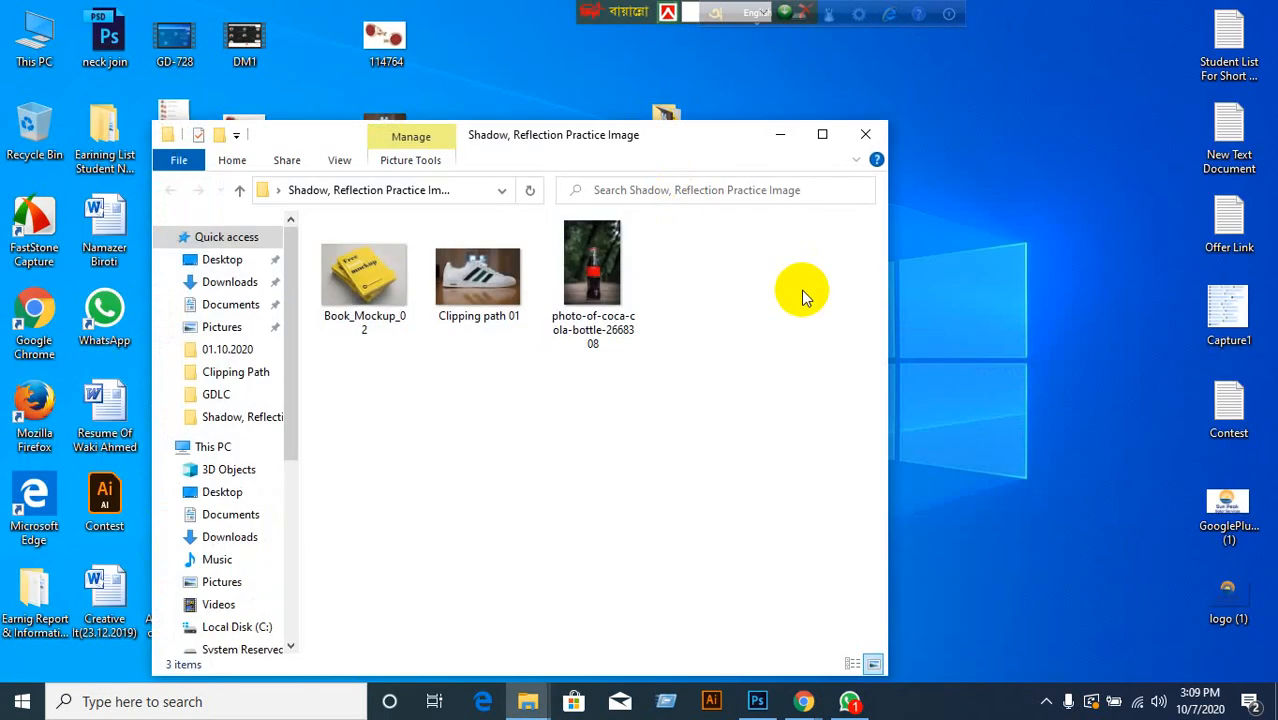
{"action": "left_click", "coordinate": [474, 288]}
{"action": "right_click", "coordinate": [474, 288]}
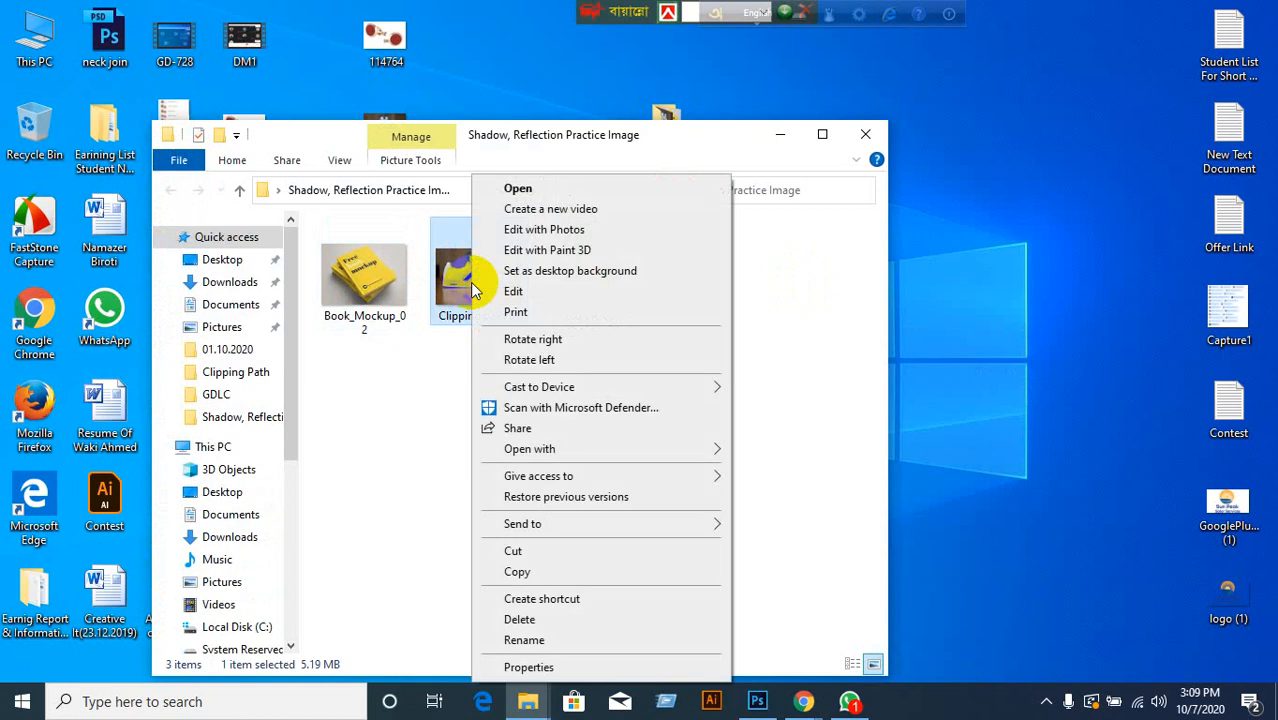
{"action": "left_click", "coordinate": [508, 572]}
{"action": "left_click", "coordinate": [865, 134]}
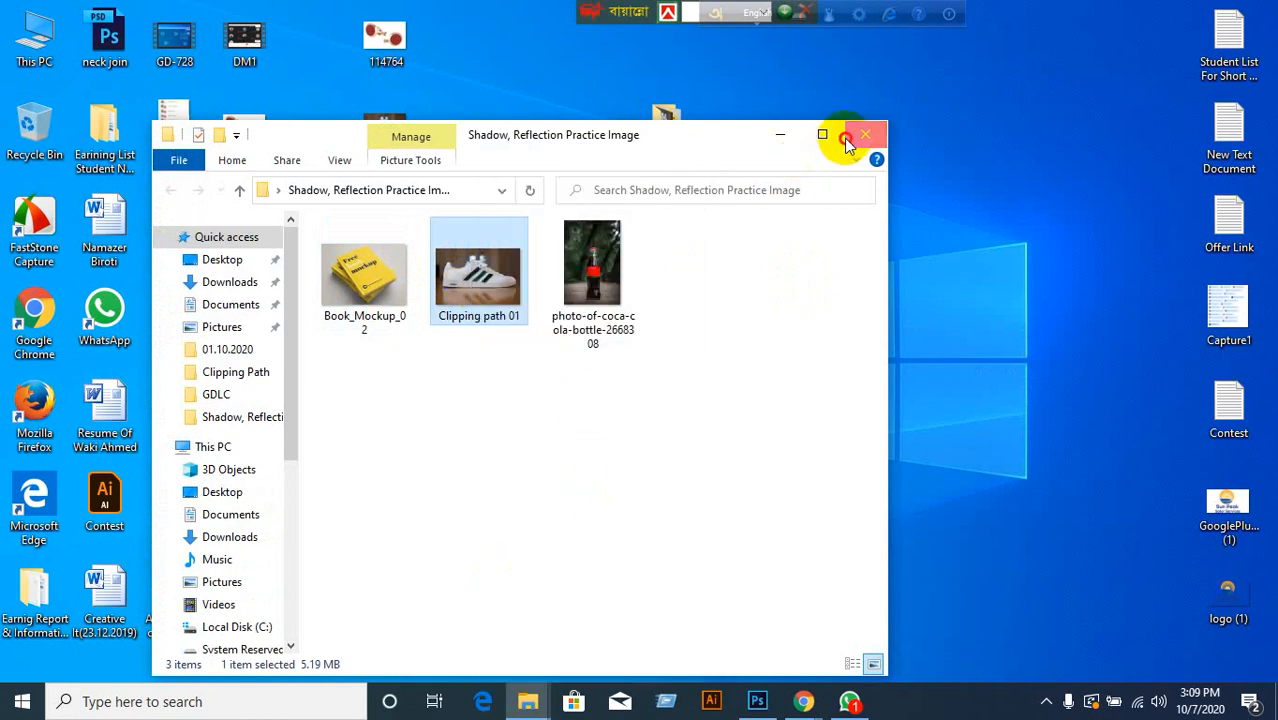
{"action": "right_click", "coordinate": [424, 399]}
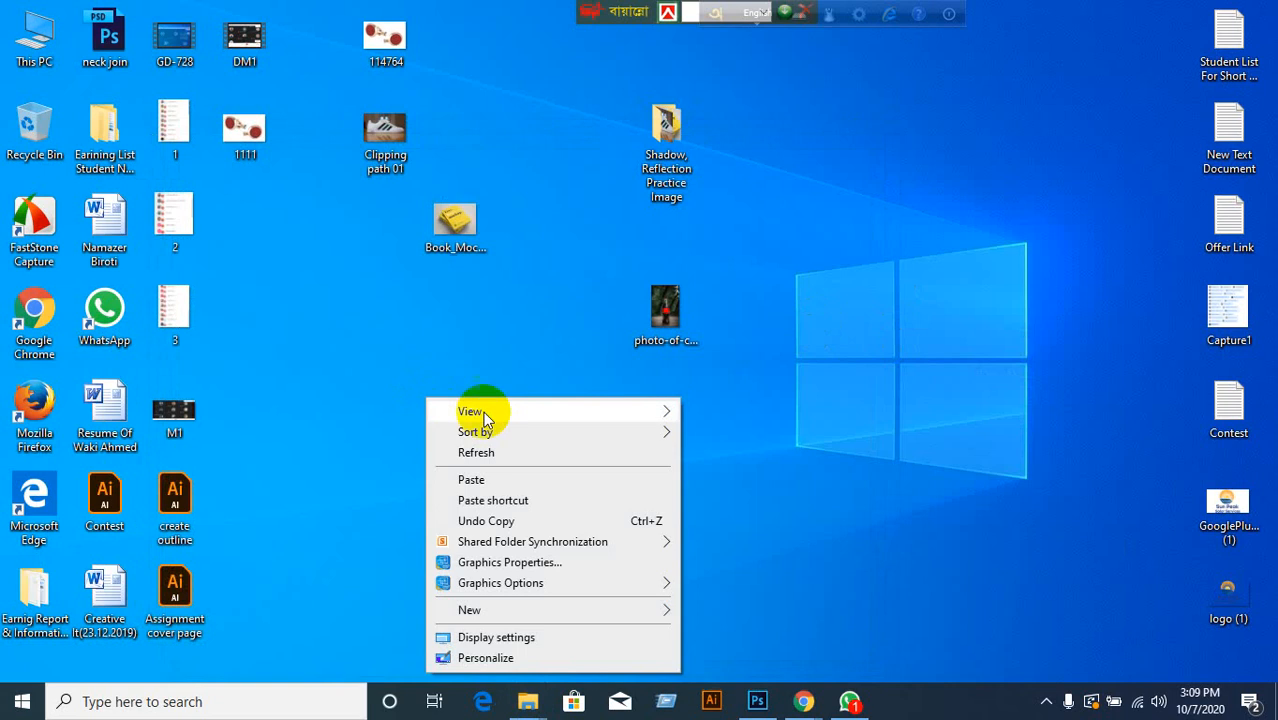
{"action": "left_click", "coordinate": [476, 480]}
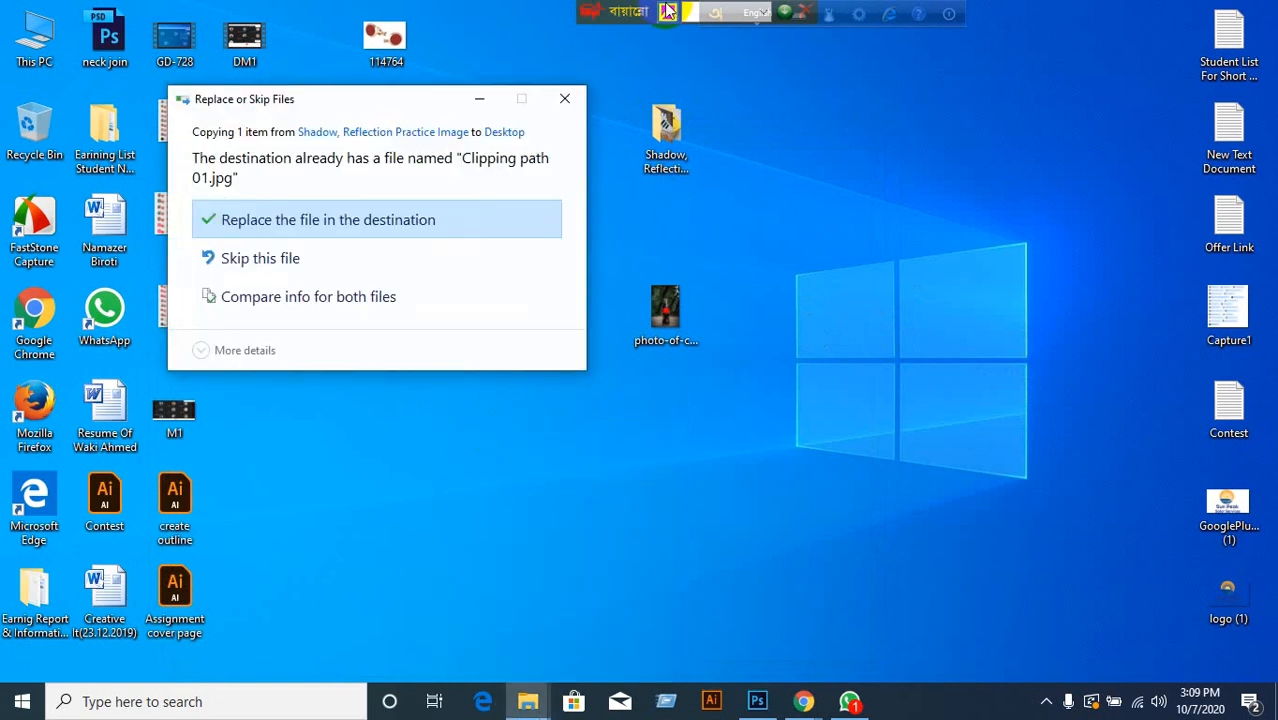
{"action": "left_click", "coordinate": [572, 108]}
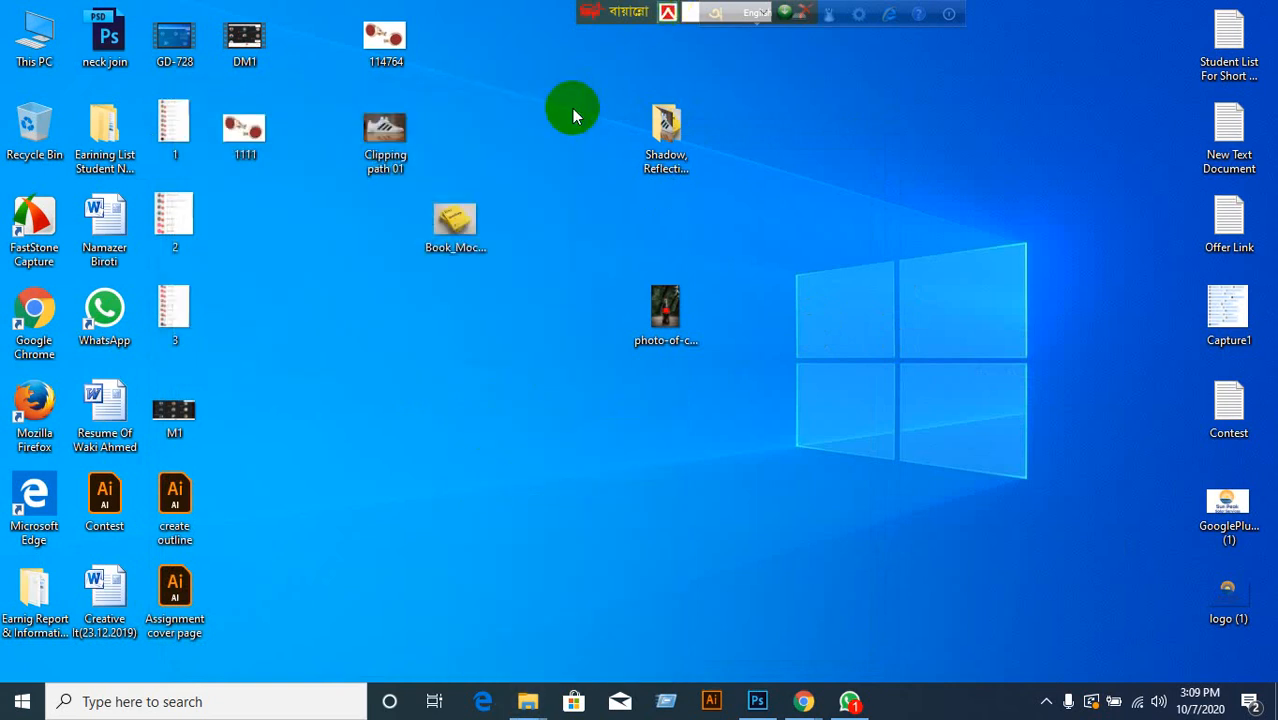
Open the desktop image Clipping path 01 in Photoshop.
{"action": "left_click", "coordinate": [378, 137]}
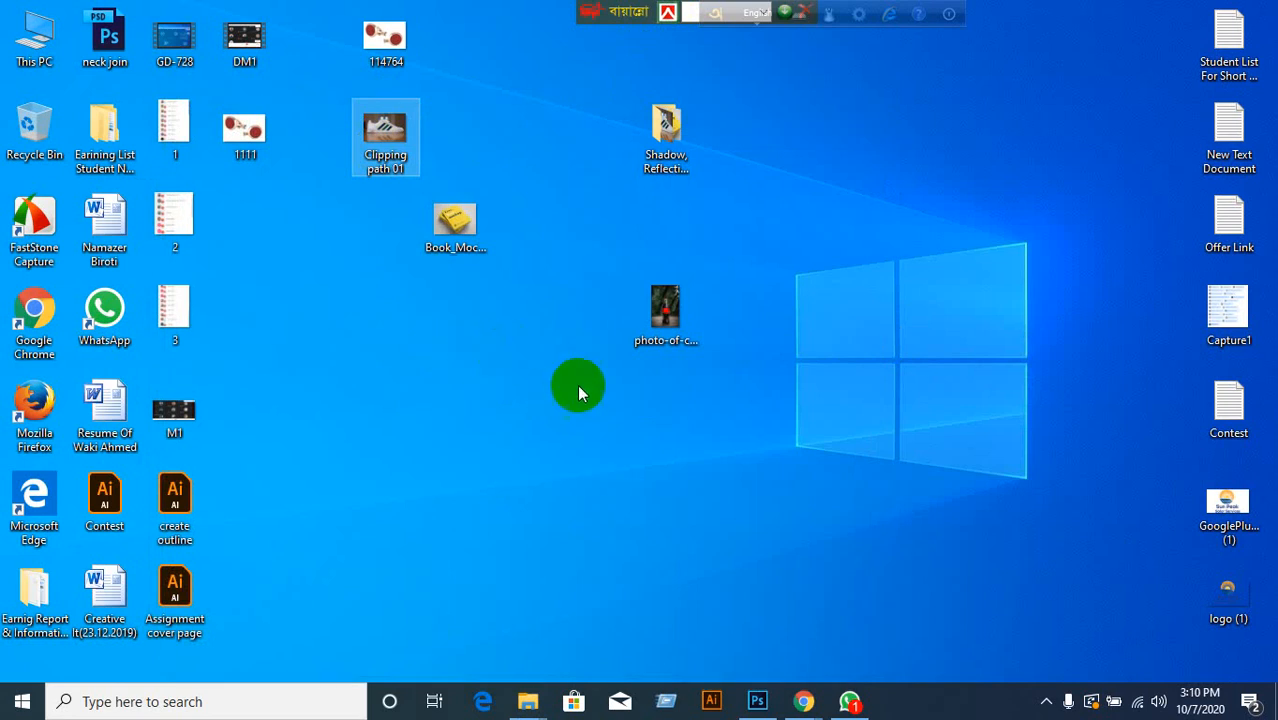
{"action": "left_click", "coordinate": [804, 701]}
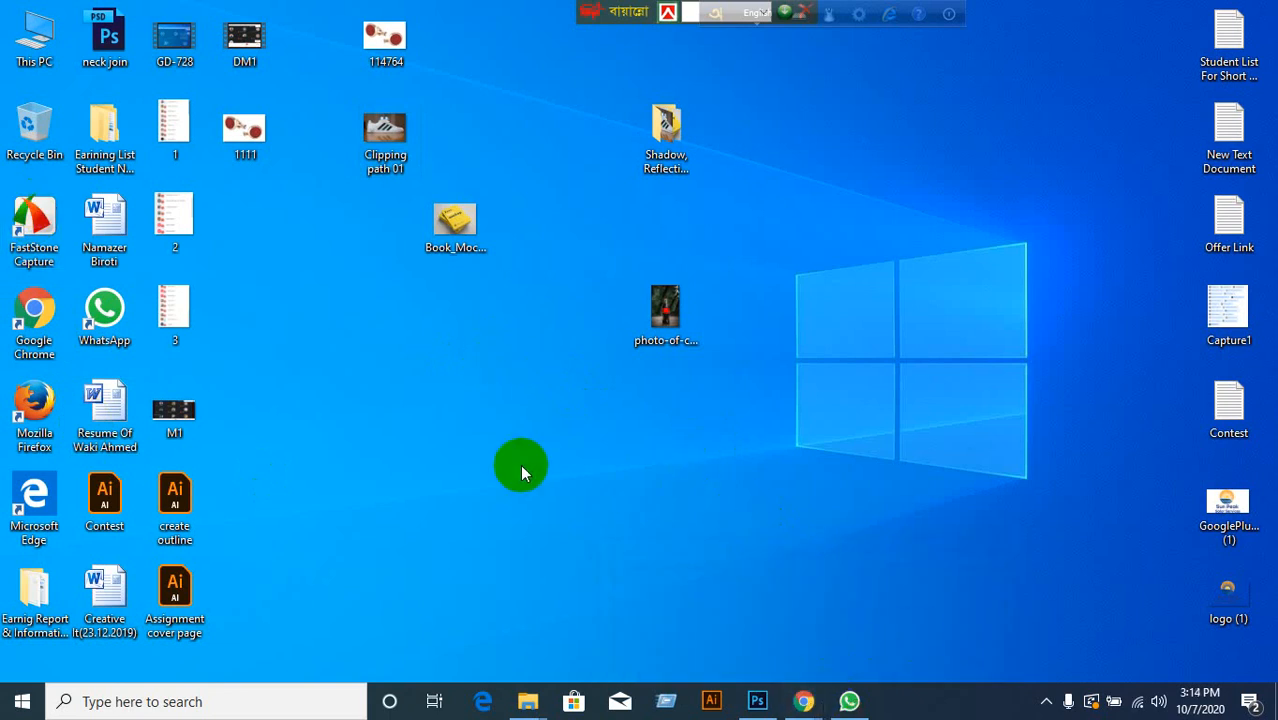
{"action": "left_click_drag", "start_coordinate": [385, 130], "coordinate": [519, 8]}
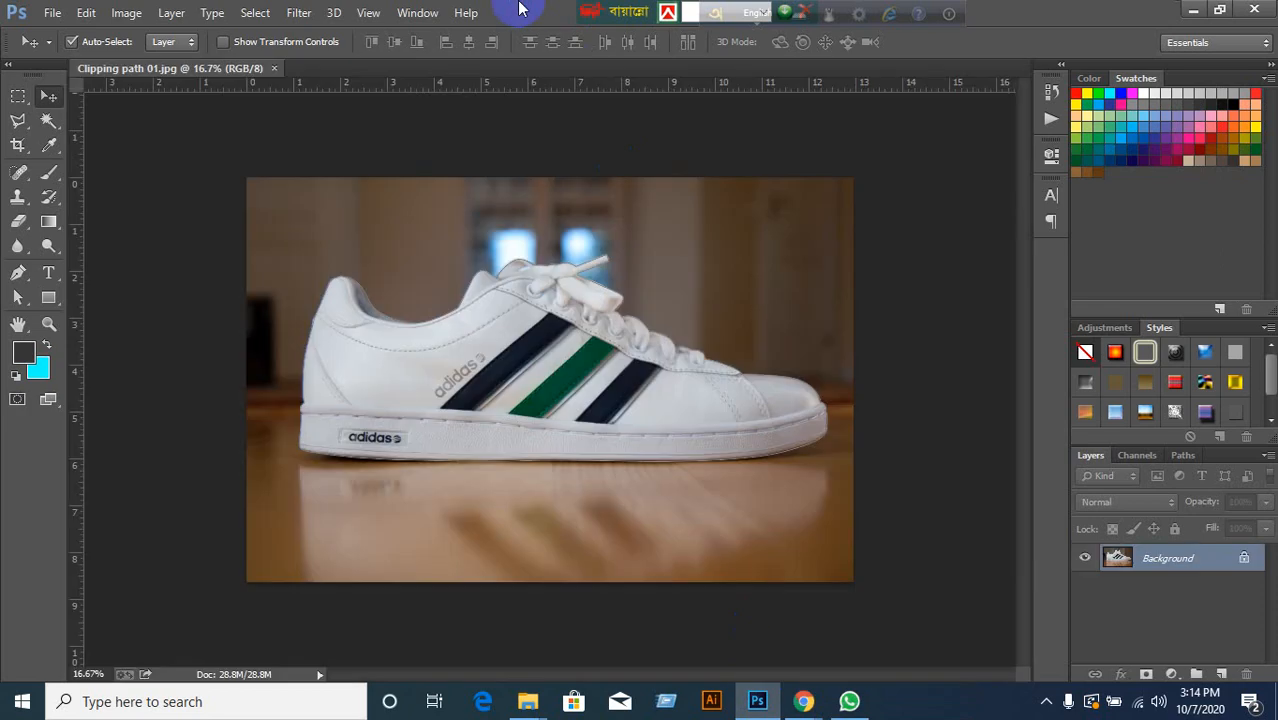
Duplicate the Background layer and delete everything outside the shoe's existing path on the copy, then deselect.
{"action": "left_click", "coordinate": [15, 298]}
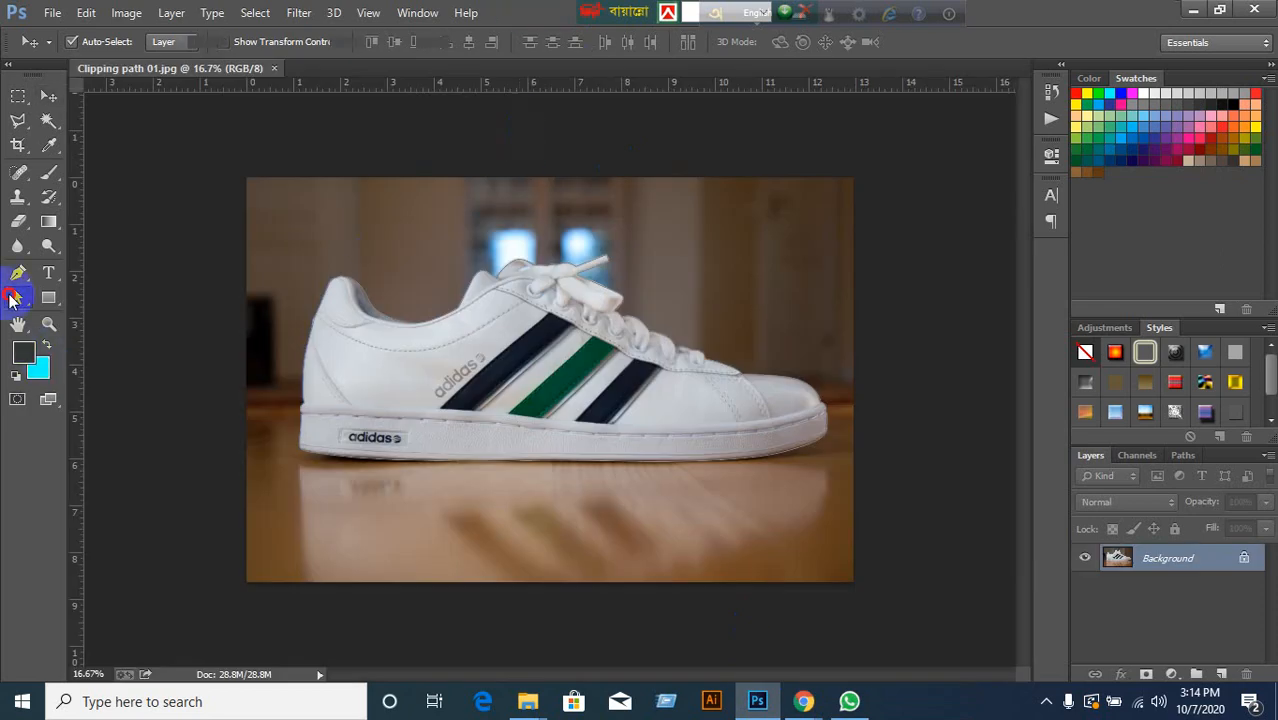
{"action": "left_click_drag", "start_coordinate": [217, 172], "coordinate": [919, 609]}
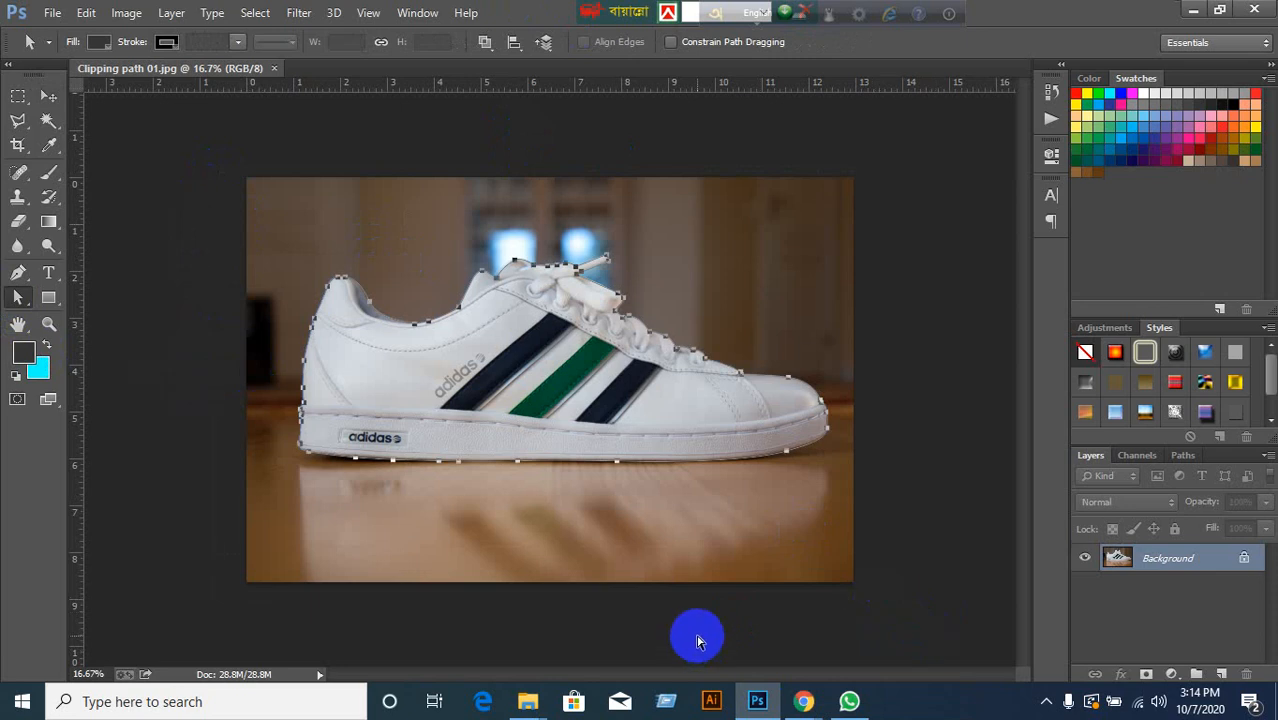
{"action": "left_click_drag", "start_coordinate": [1222, 560], "coordinate": [1221, 674]}
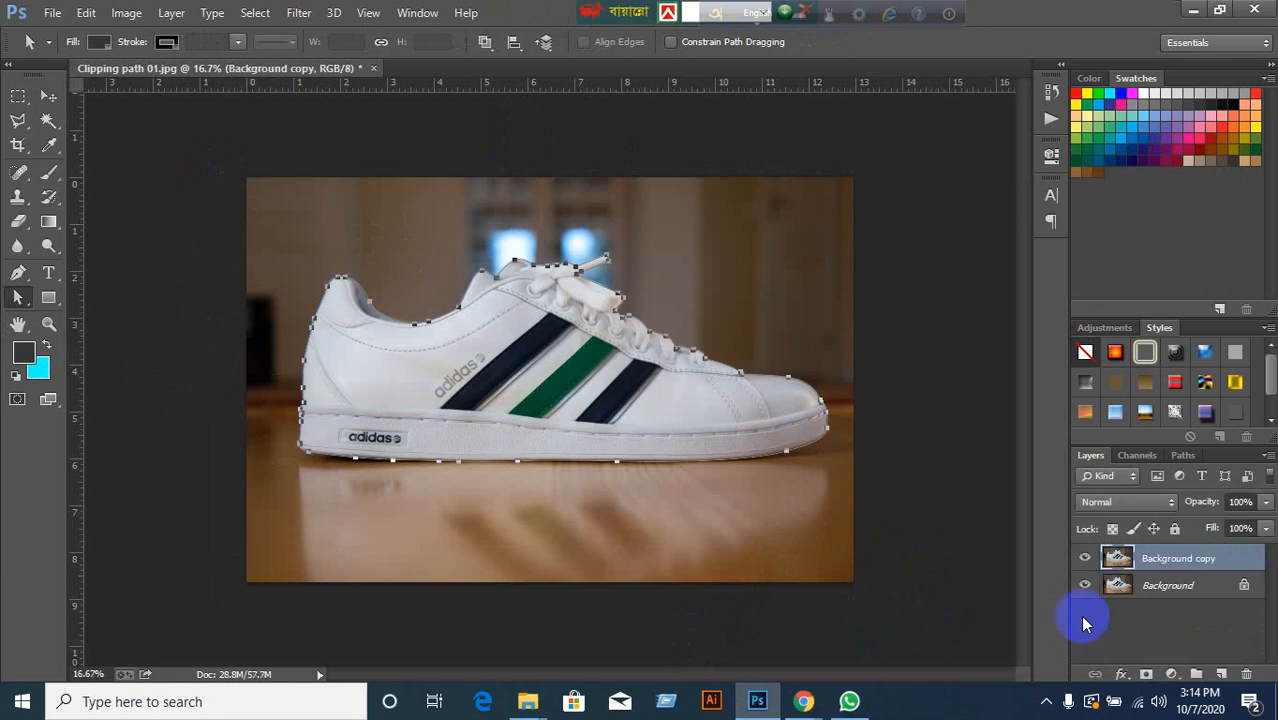
{"action": "key", "text": "ctrl+Return"}
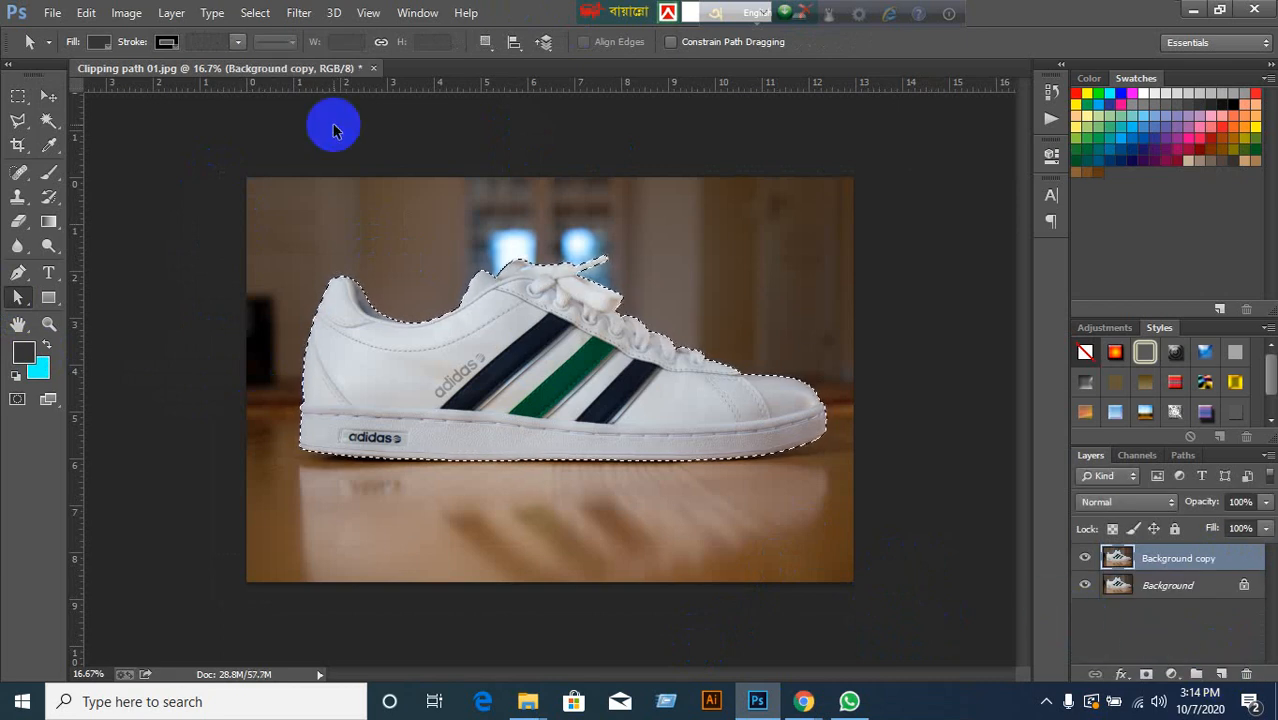
{"action": "key", "text": "ctrl+shift+i"}
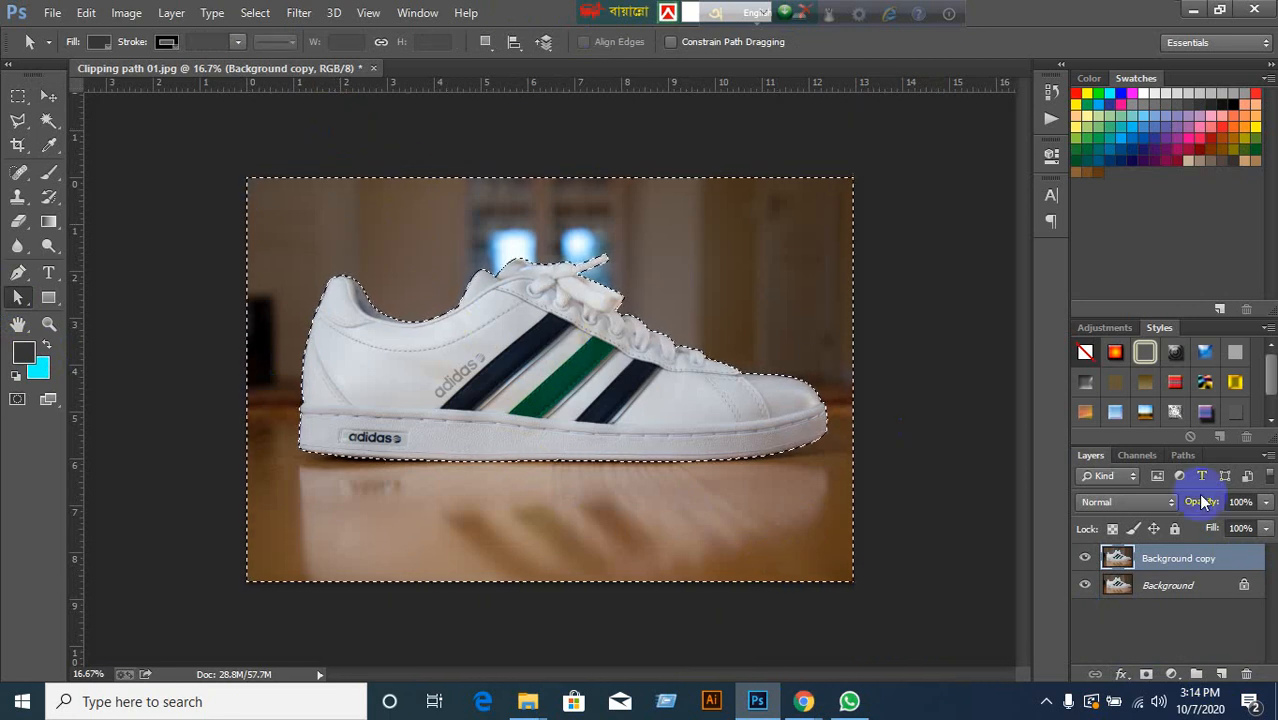
{"action": "key", "text": "Delete"}
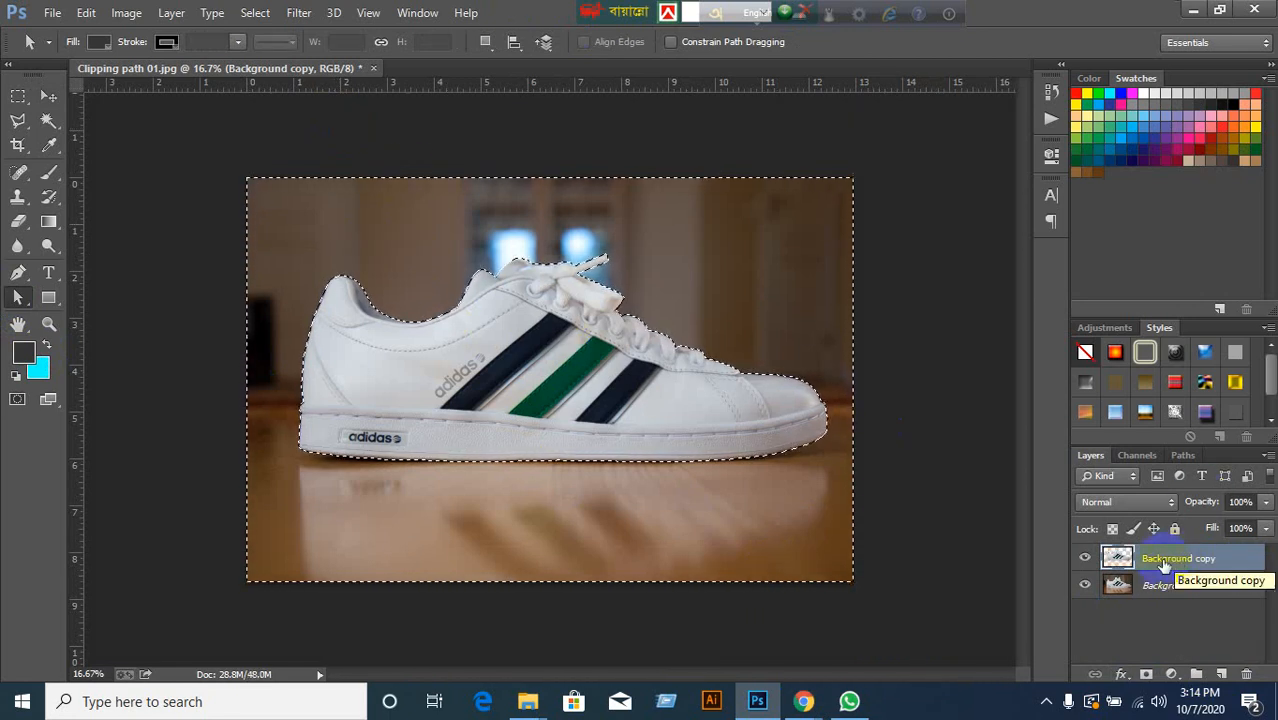
{"action": "key", "text": "ctrl+d"}
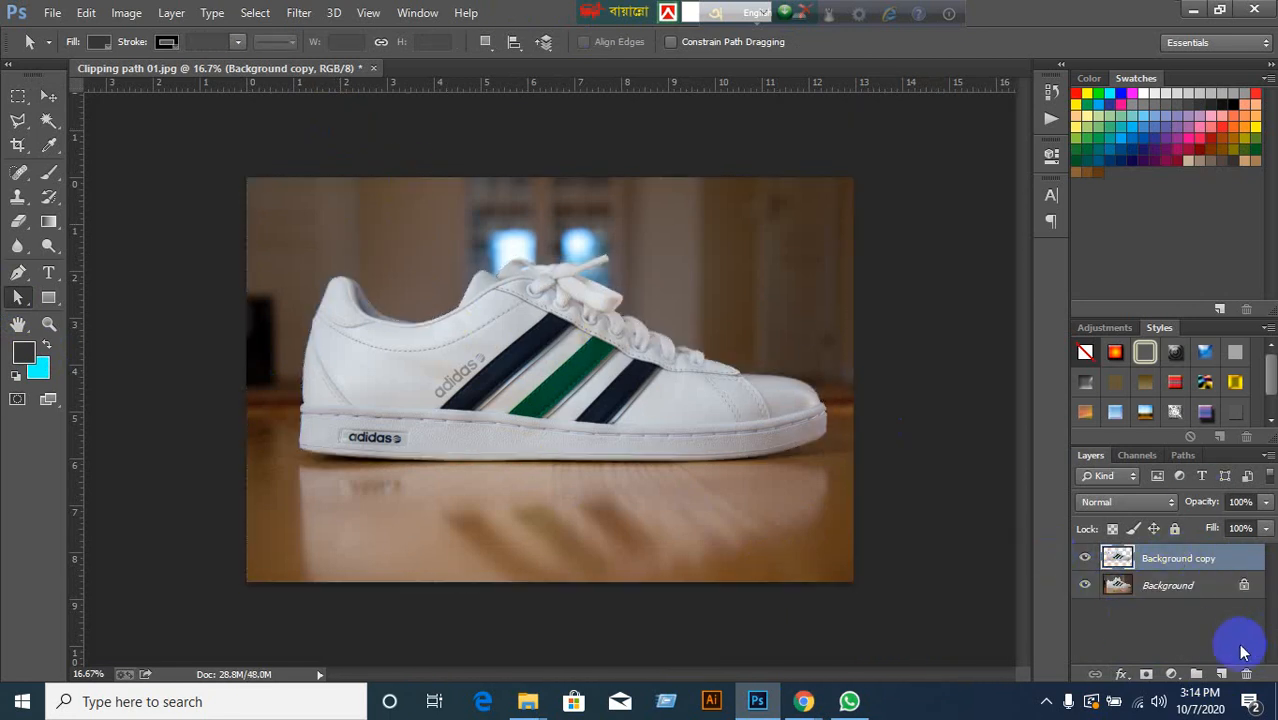
Add a new layer beneath the shoe cut-out, fill it with white, and return to the Move tool.
{"action": "left_click", "coordinate": [1222, 673]}
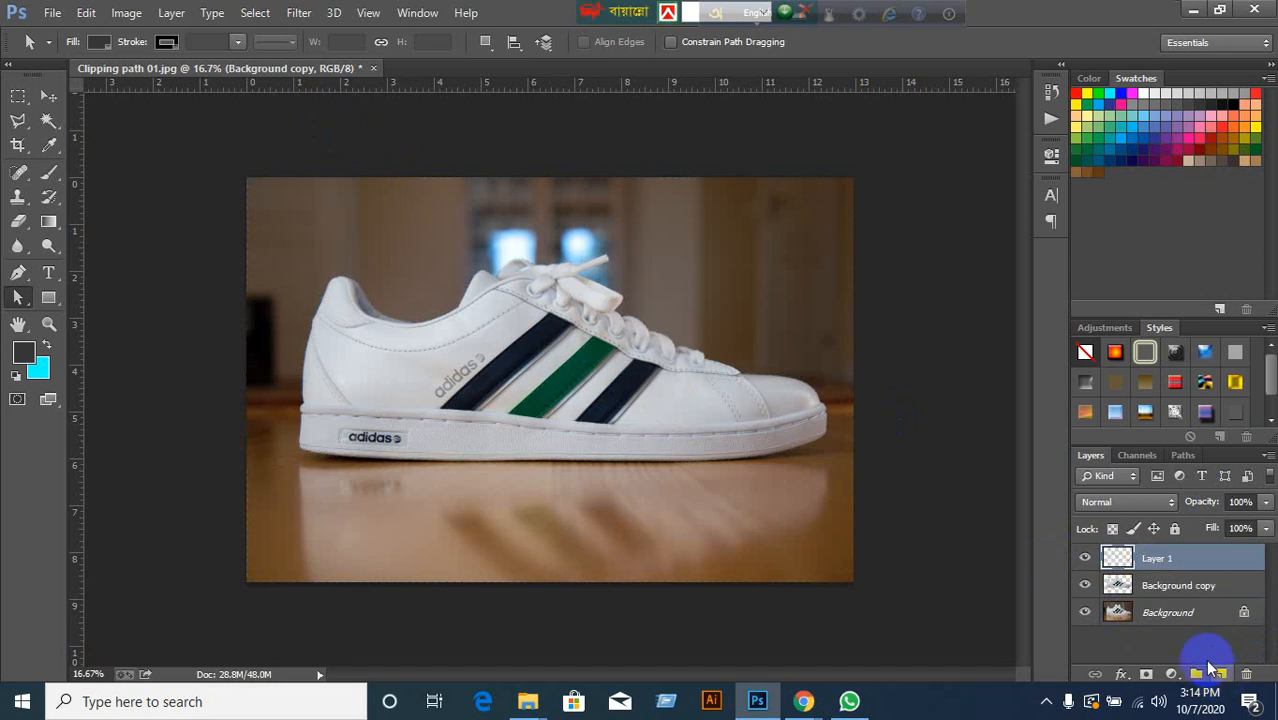
{"action": "key", "text": "ctrl+bracketleft"}
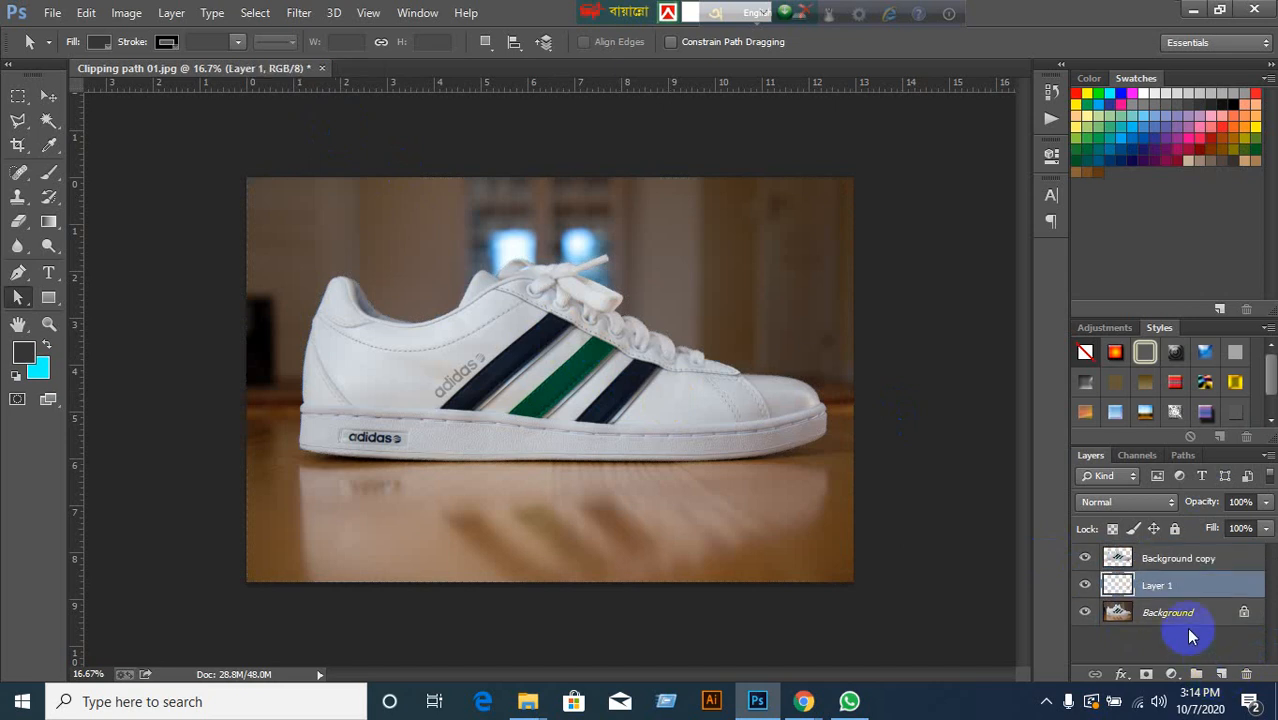
{"action": "left_click", "coordinate": [1145, 92]}
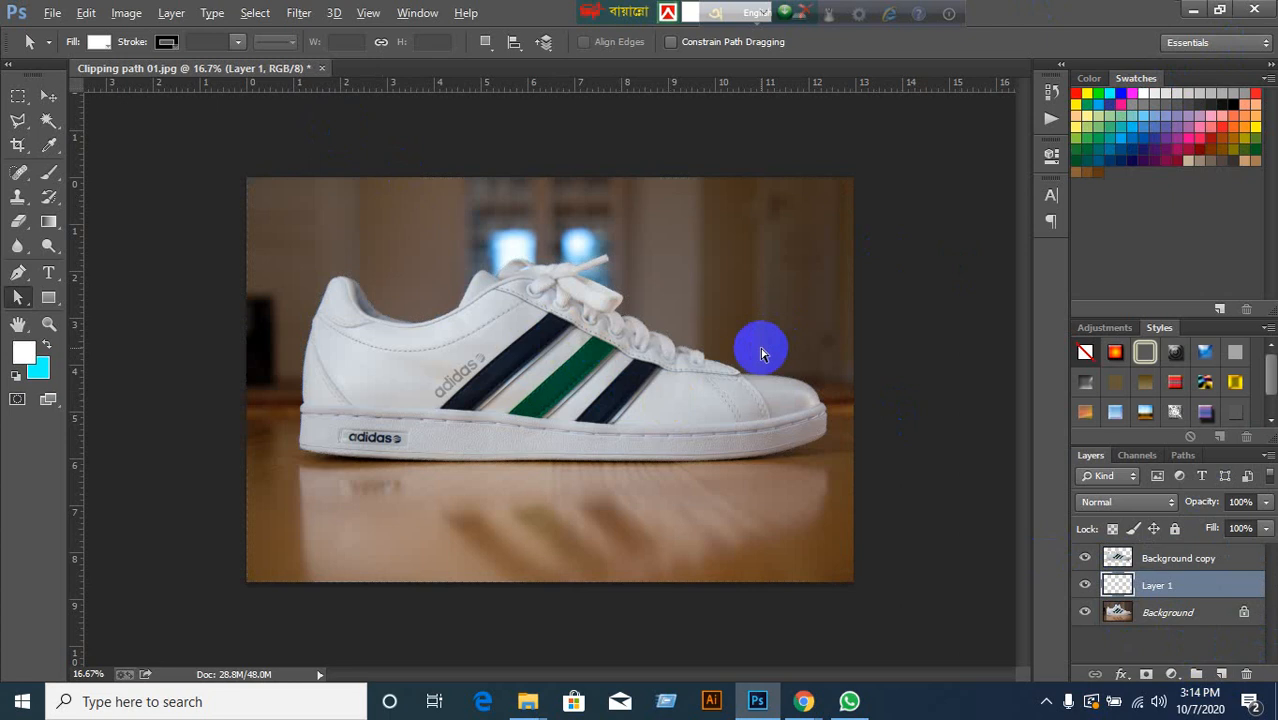
{"action": "key", "text": "alt+BackSpace"}
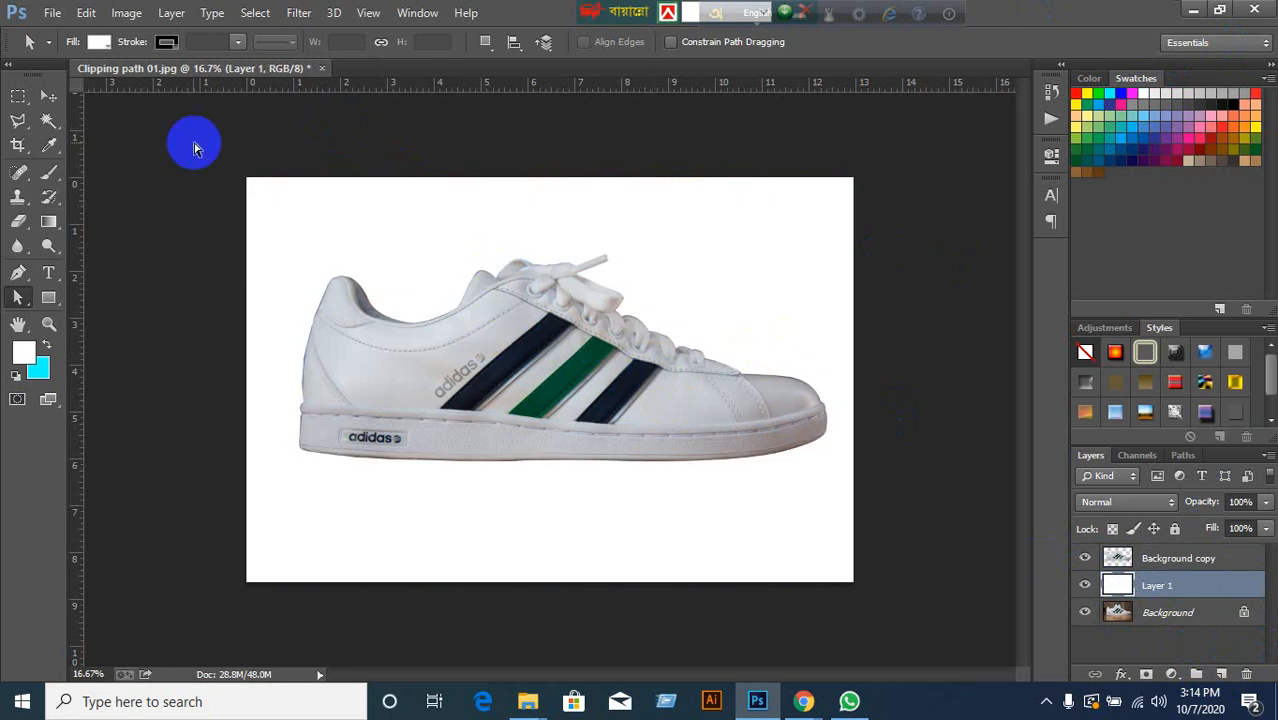
{"action": "left_click", "coordinate": [48, 96]}
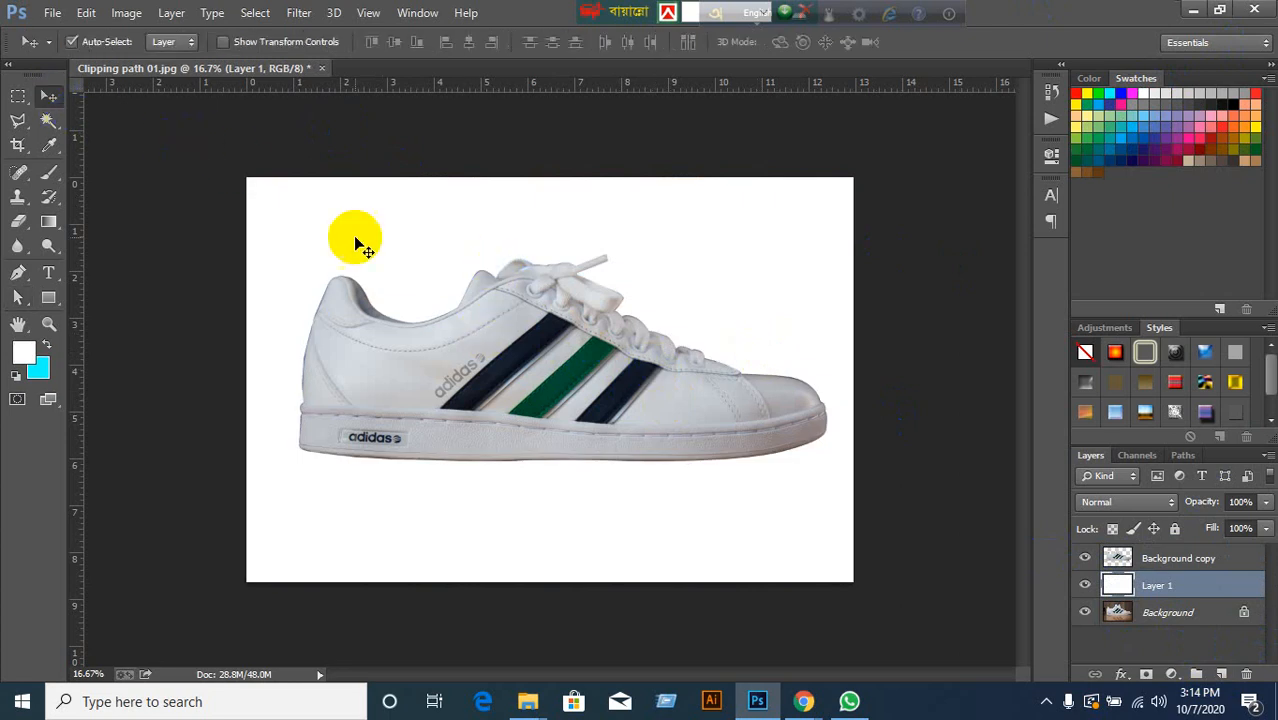
Select the shoe cut-out layer and compare with the original photo by temporarily hiding the cut-out and white layers.
{"action": "left_click", "coordinate": [1167, 560]}
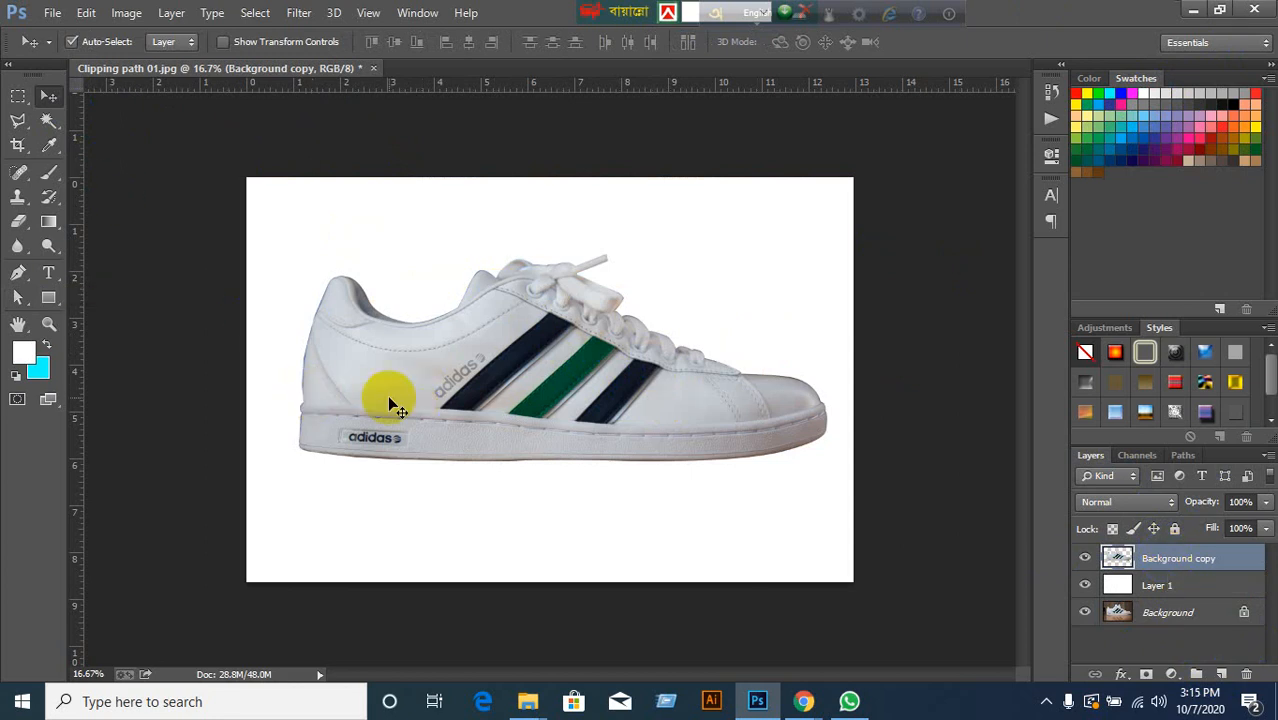
{"action": "left_click", "coordinate": [1085, 585]}
{"action": "left_click", "coordinate": [1085, 558]}
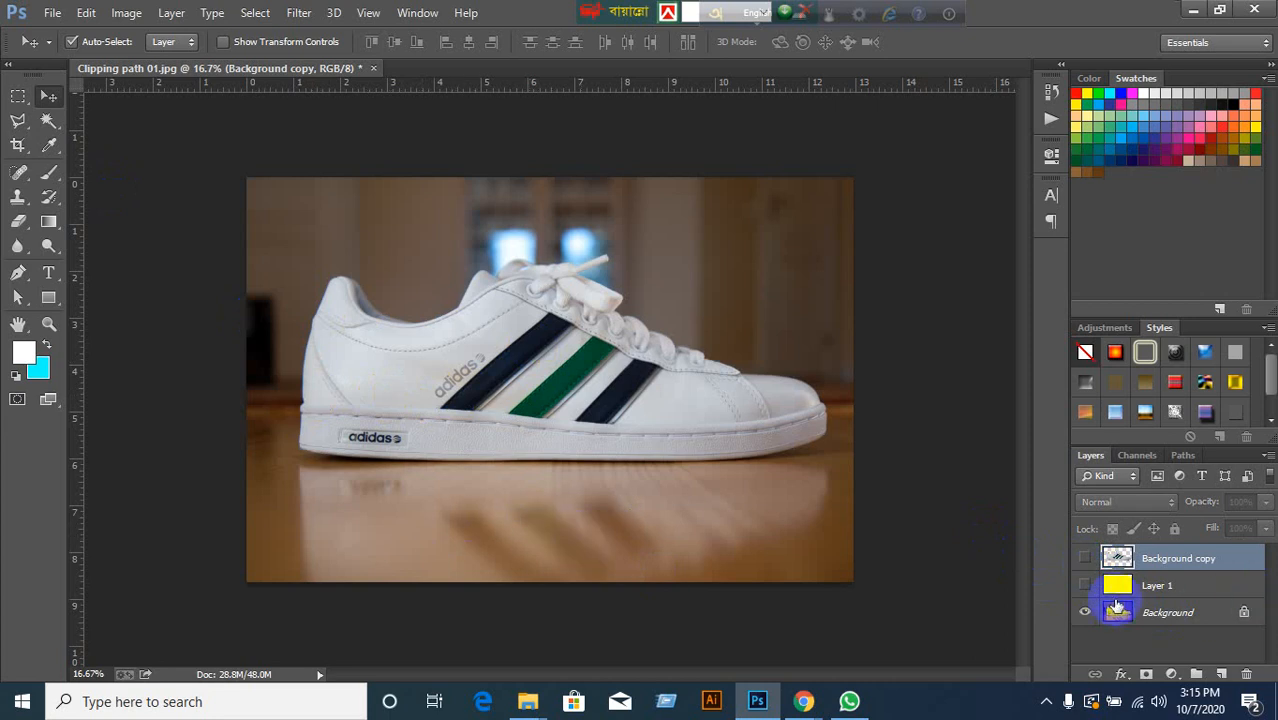
{"action": "left_click", "coordinate": [1085, 585]}
{"action": "left_click", "coordinate": [1085, 558]}
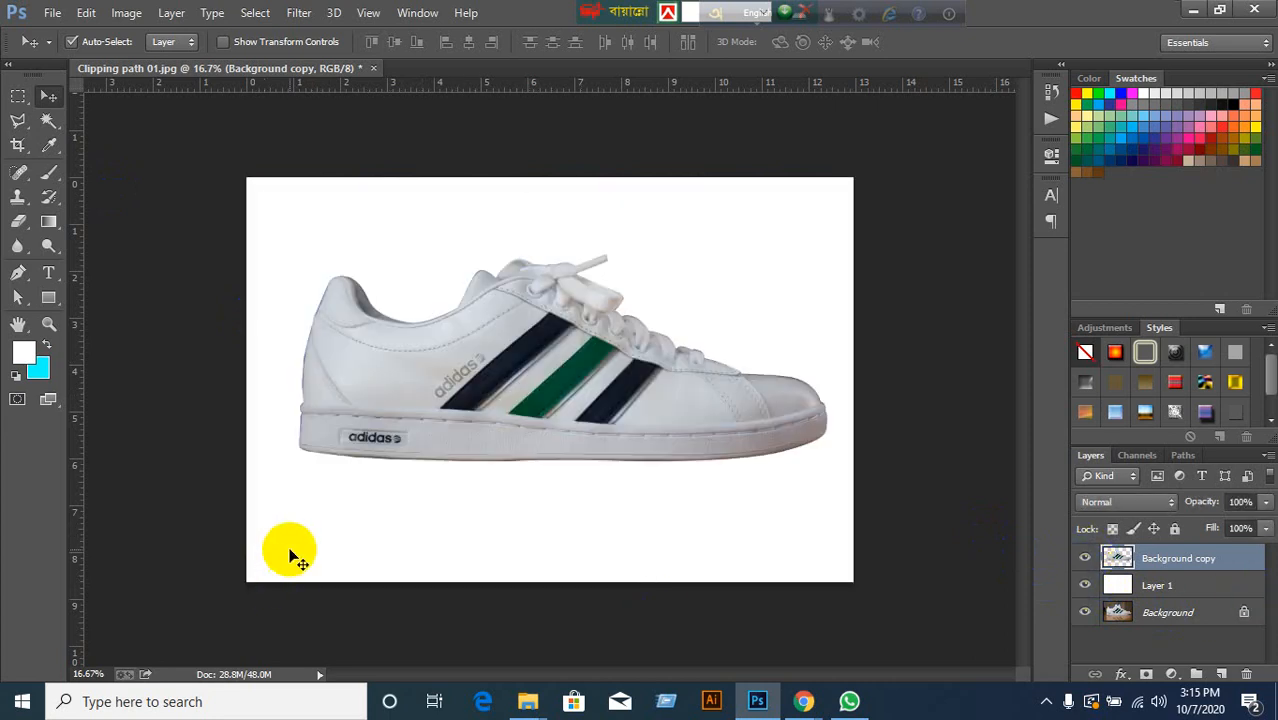
{"action": "key", "text": "ctrl+t"}
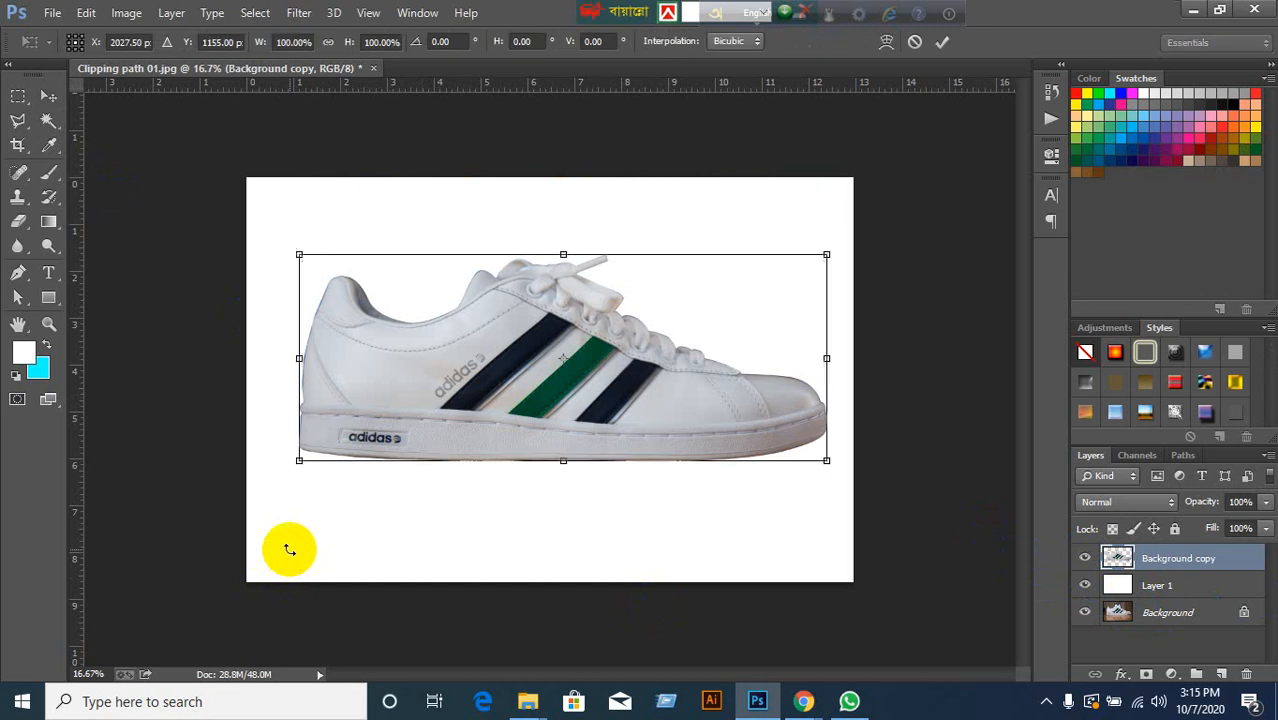
{"action": "left_click_drag", "start_coordinate": [287, 231], "coordinate": [419, 143]}
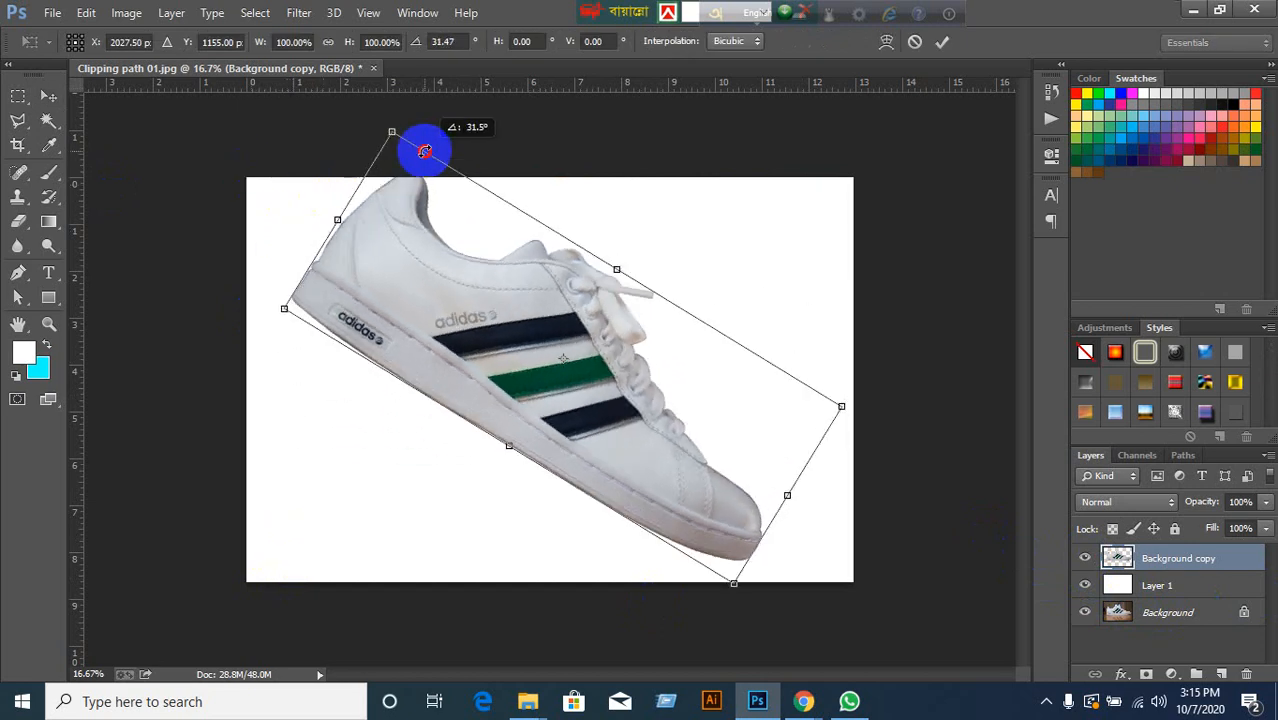
{"action": "left_click", "coordinate": [913, 44]}
Scale the shoe cut-out down to about 60.5% and place it slightly left of centre in the canvas's upper half.
{"action": "key", "text": "ctrl+t"}
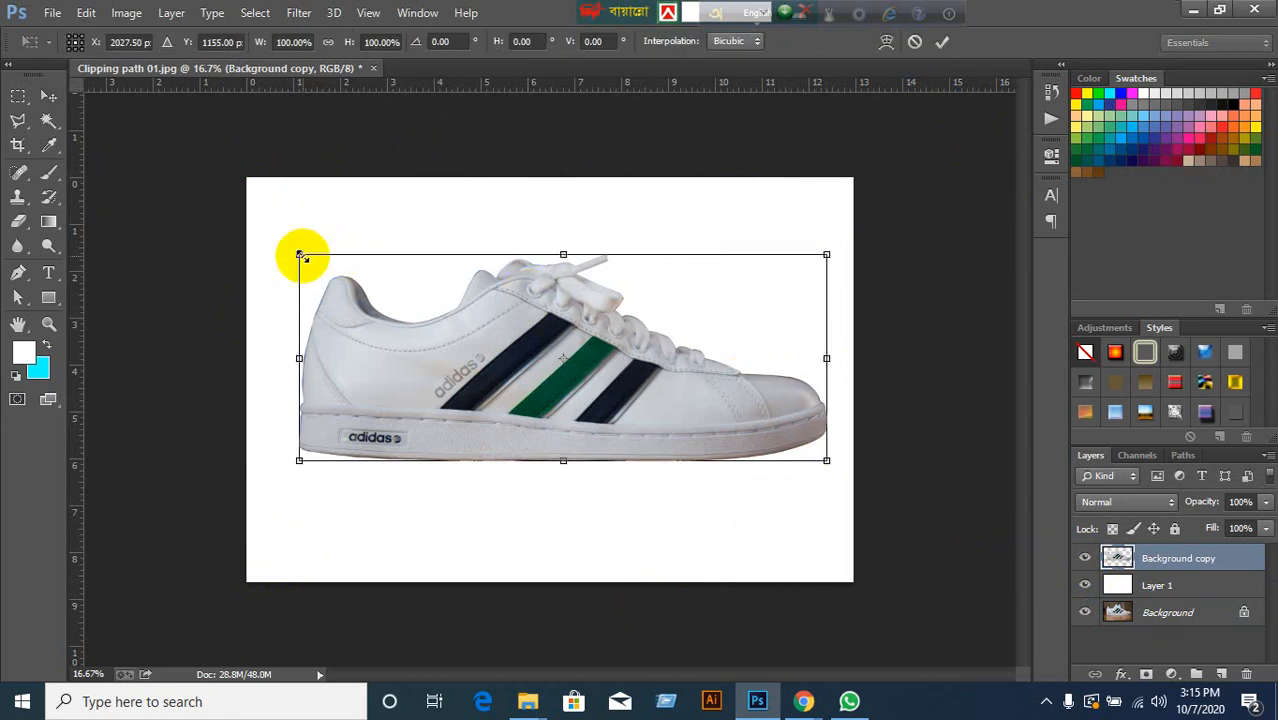
{"action": "left_click_drag", "start_coordinate": [300, 256], "coordinate": [499, 365]}
{"action": "left_click_drag", "start_coordinate": [582, 425], "coordinate": [473, 336]}
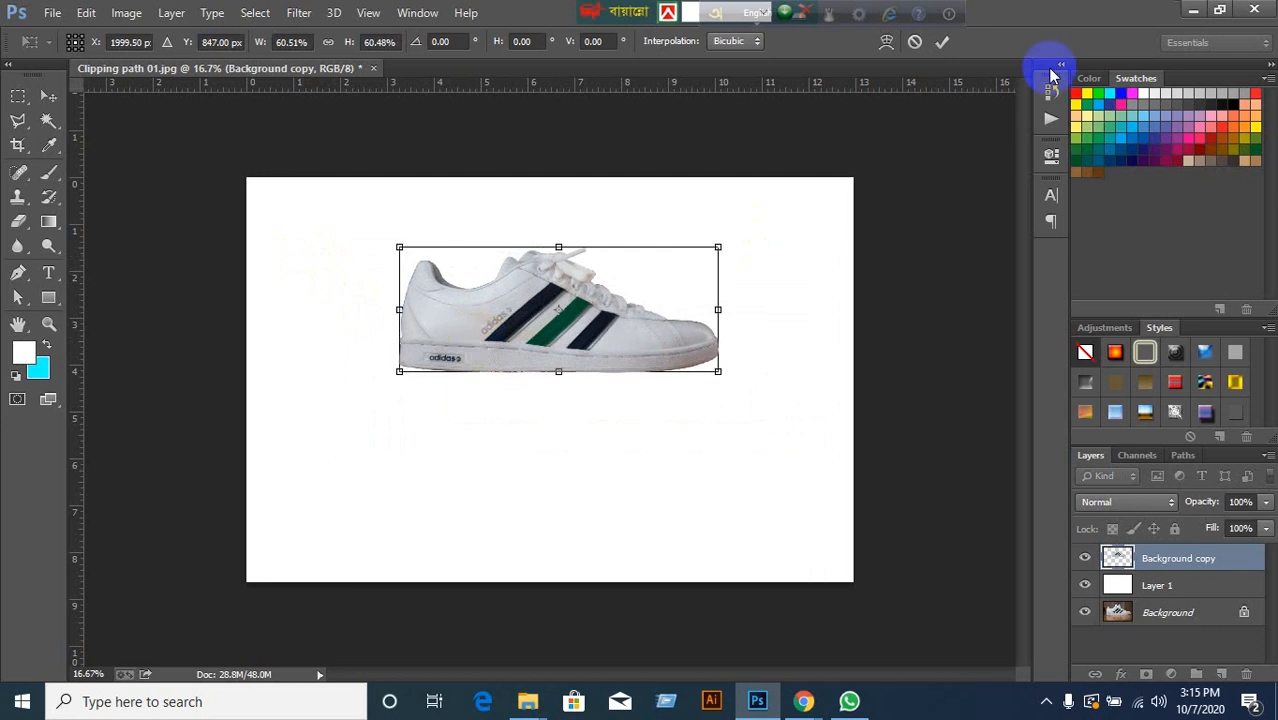
{"action": "left_click", "coordinate": [942, 42]}
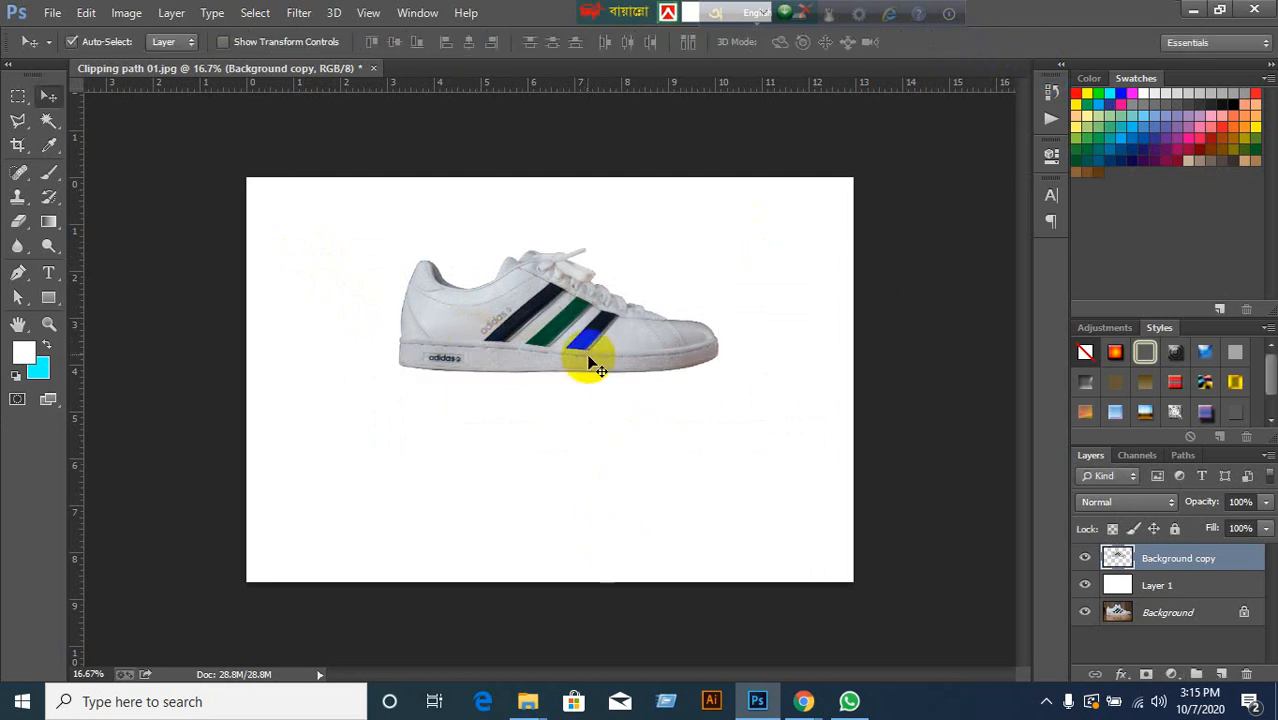
{"action": "mouse_move", "coordinate": [585, 357]}
{"action": "left_mouse_down"}
{"action": "mouse_move", "coordinate": [571, 365]}
{"action": "mouse_move", "coordinate": [582, 337]}
{"action": "mouse_move", "coordinate": [576, 362]}
{"action": "left_mouse_up"}
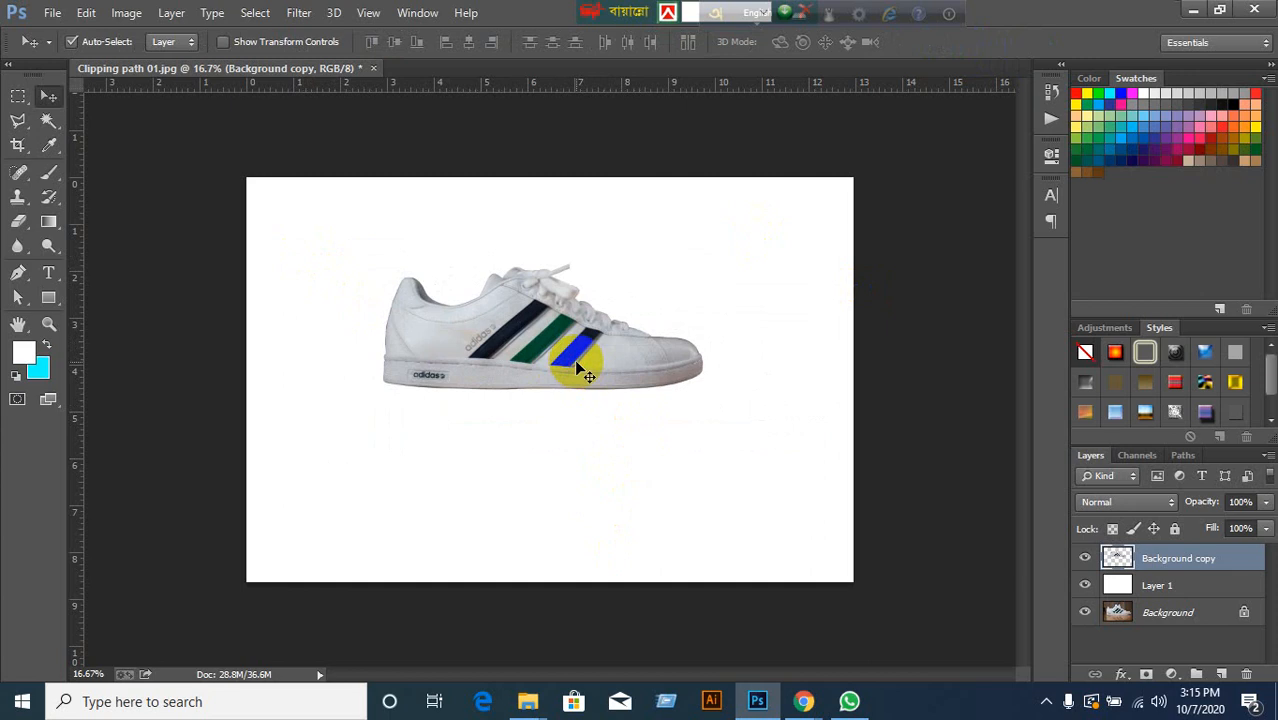
{"action": "key", "text": "ctrl+t"}
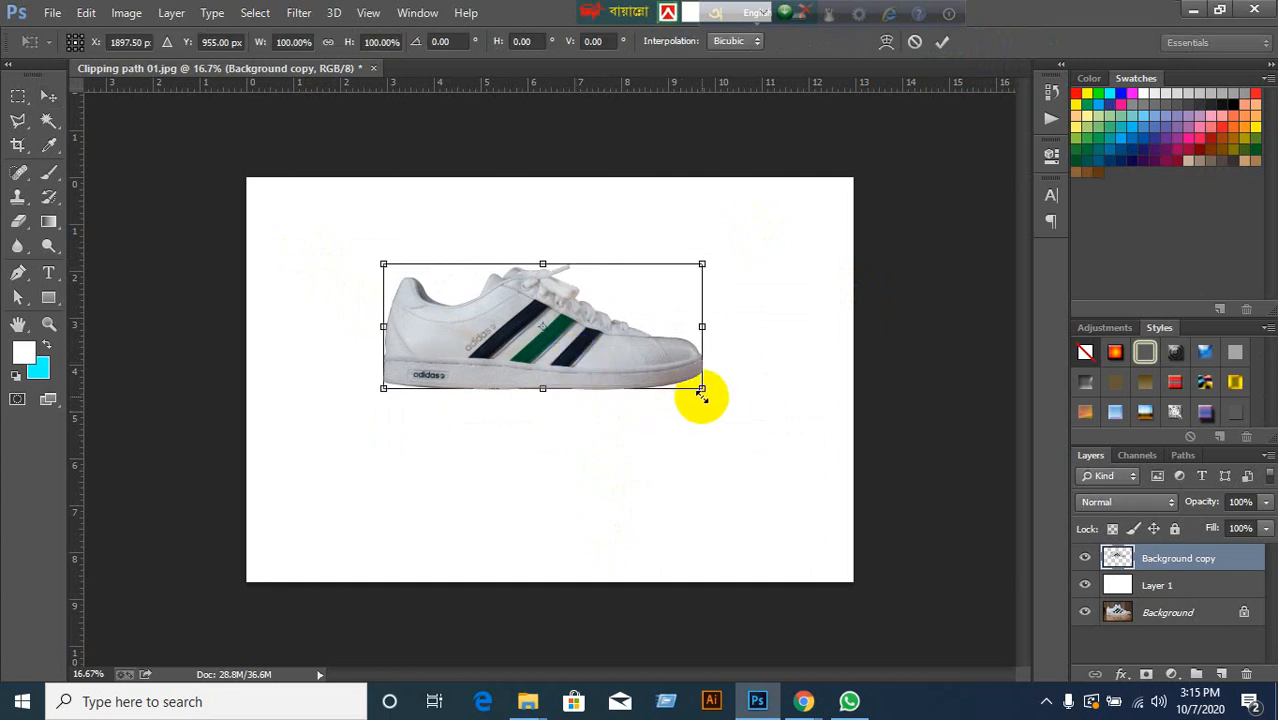
{"action": "left_click_drag", "start_coordinate": [705, 388], "coordinate": [802, 428]}
{"action": "left_click_drag", "start_coordinate": [730, 400], "coordinate": [689, 366]}
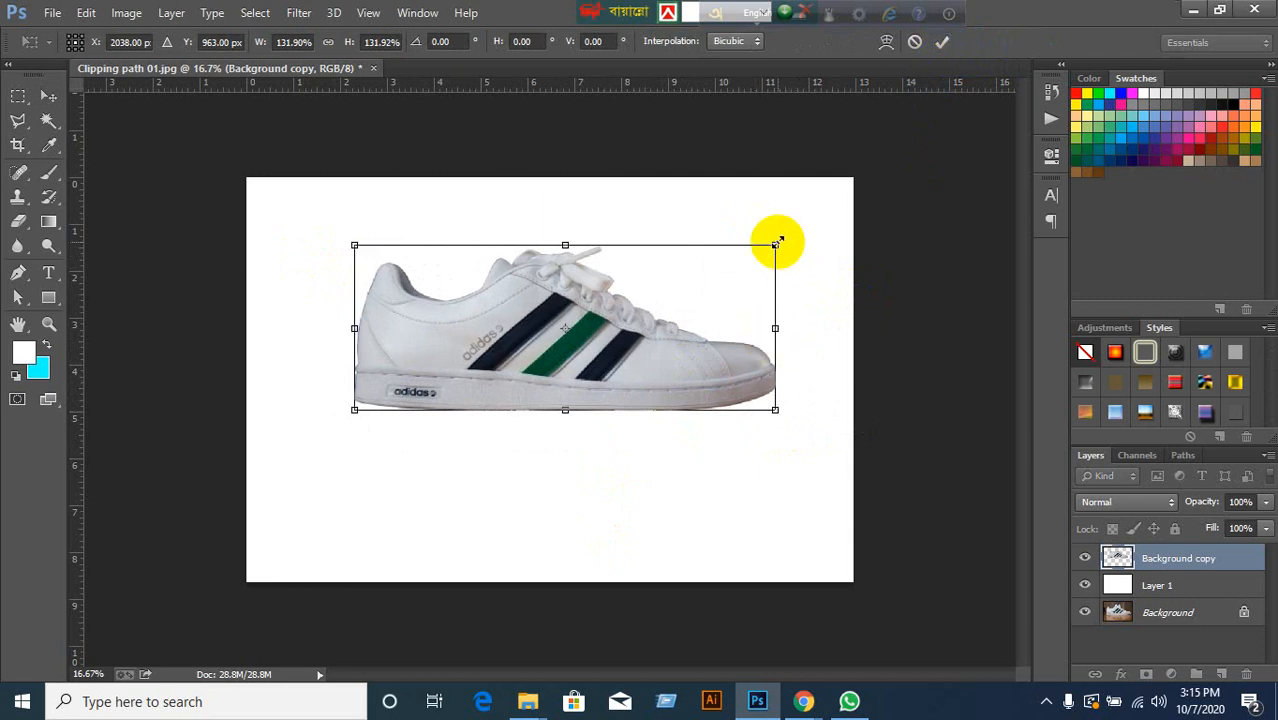
{"action": "left_click_drag", "start_coordinate": [777, 246], "coordinate": [756, 280]}
{"action": "left_click_drag", "start_coordinate": [648, 380], "coordinate": [650, 371]}
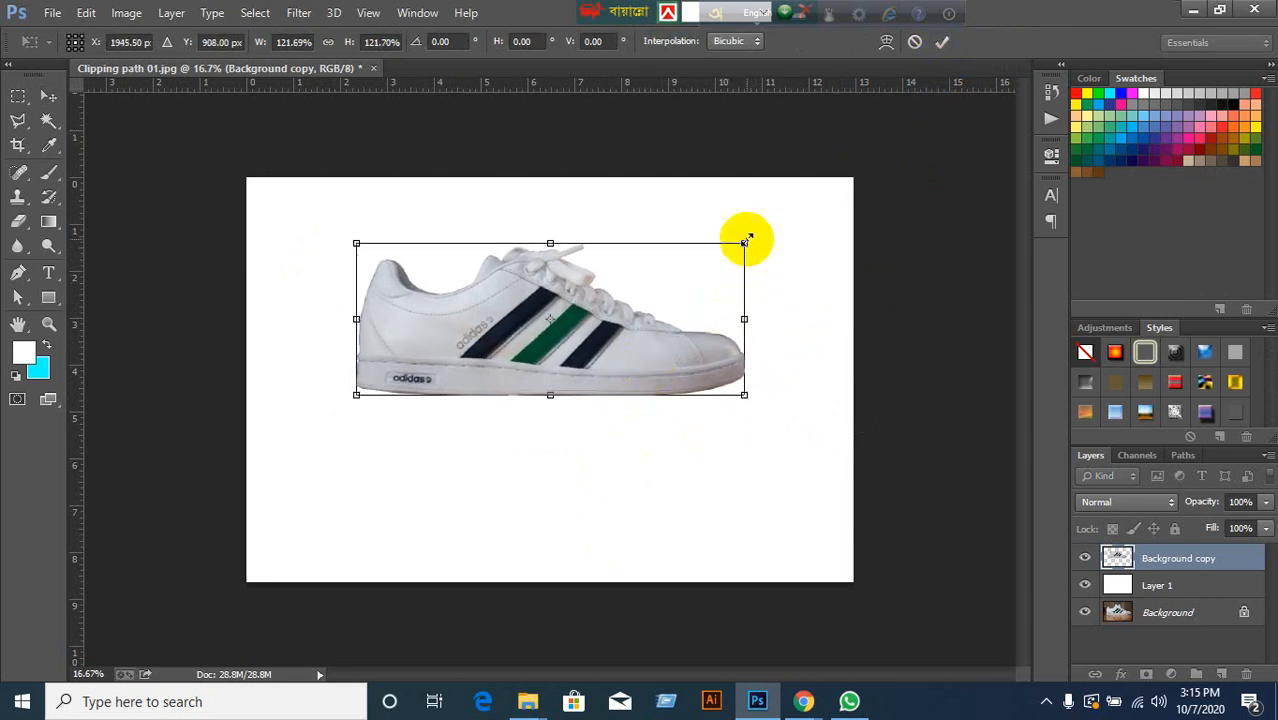
{"action": "left_click_drag", "start_coordinate": [745, 242], "coordinate": [819, 189]}
{"action": "key", "text": "ctrl+z"}
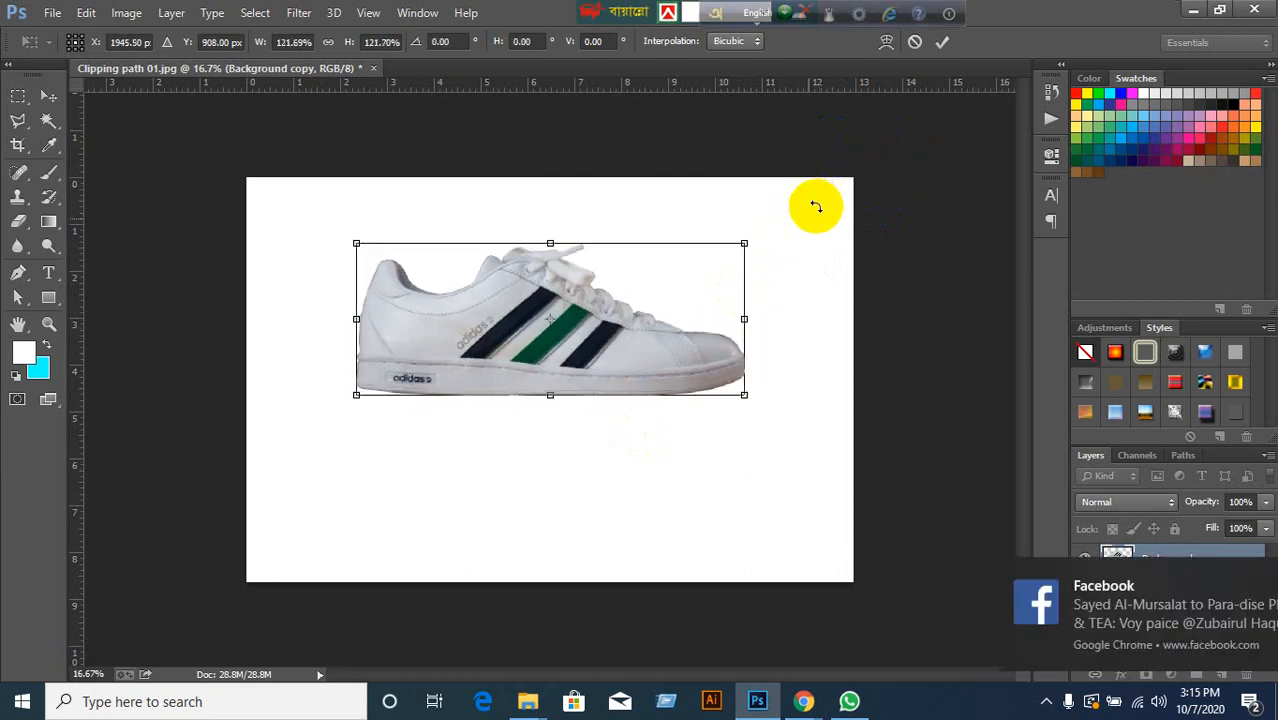
{"action": "left_click", "coordinate": [914, 41]}
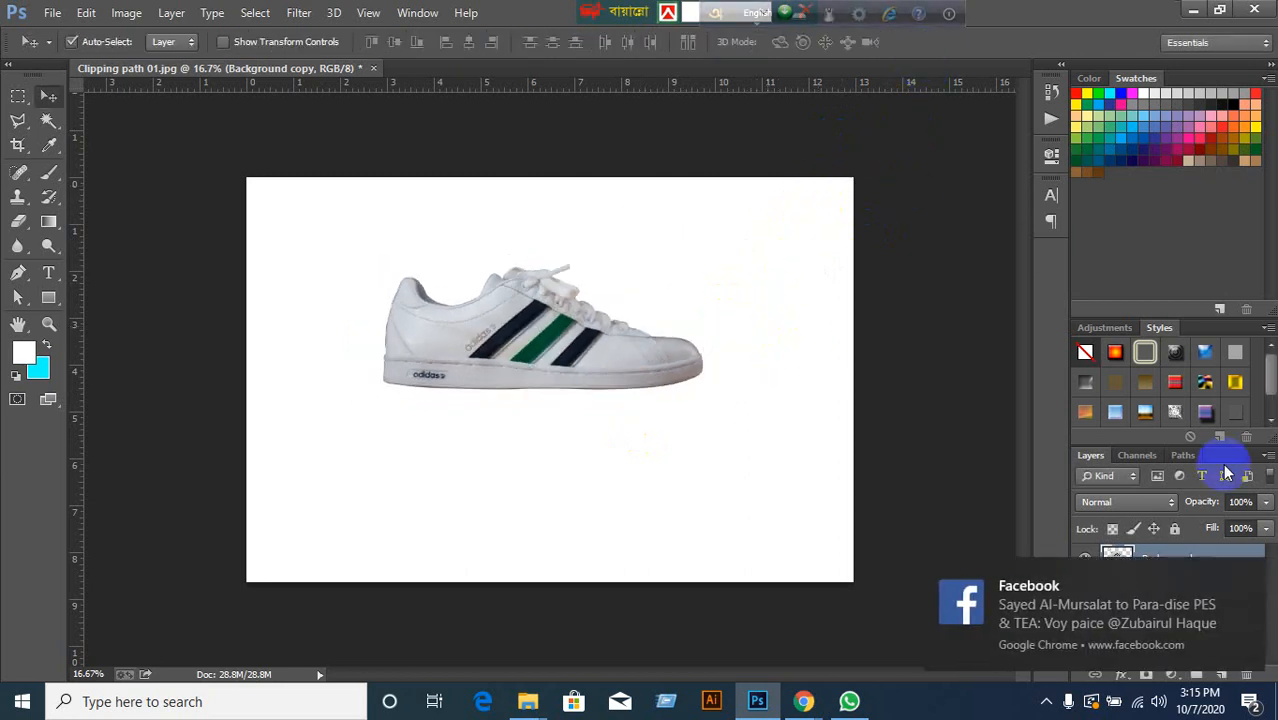
Convert the shoe cut-out to a Smart Object and enlarge it to about 137%, keeping it near the canvas's centre.
{"action": "left_click", "coordinate": [1245, 576]}
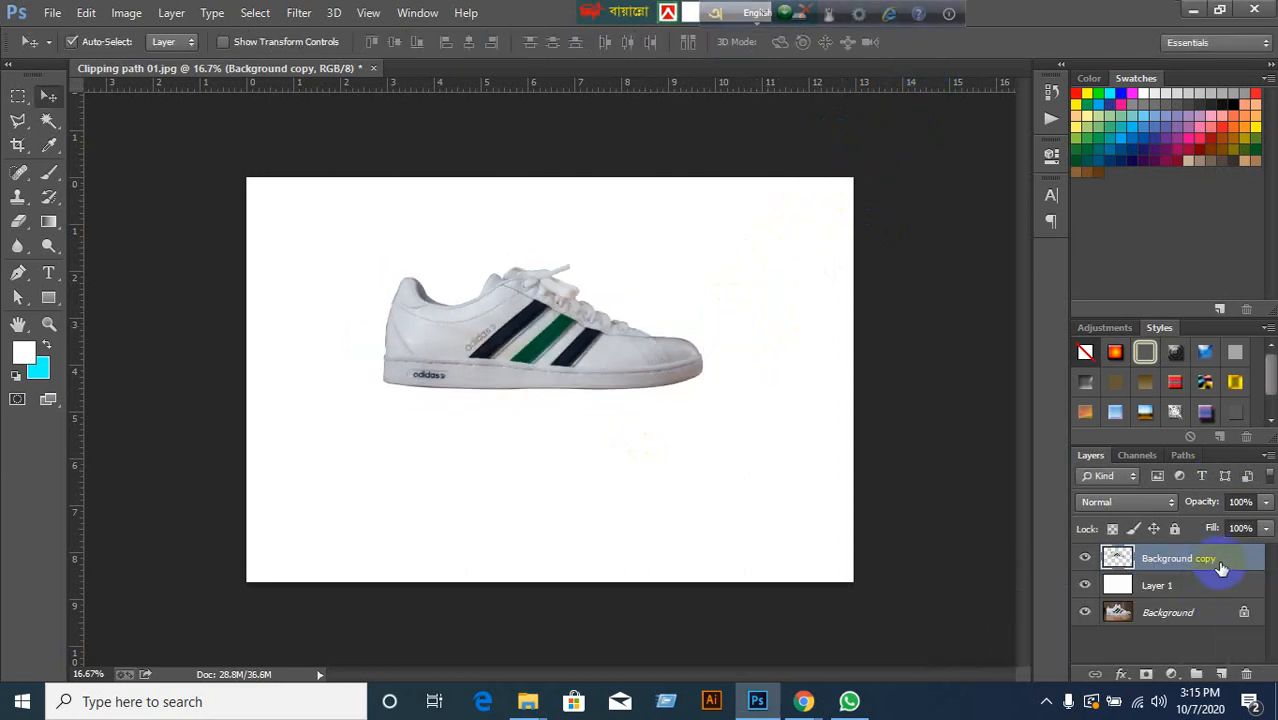
{"action": "right_click", "coordinate": [1227, 567]}
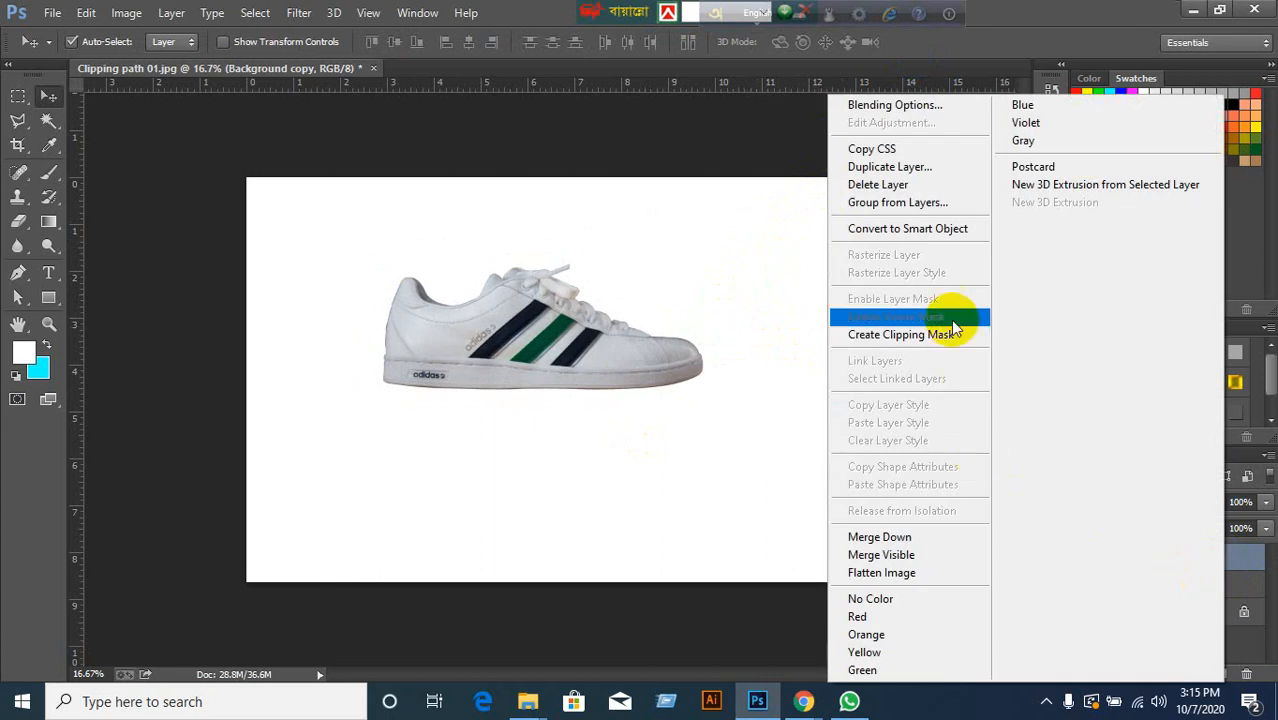
{"action": "left_click", "coordinate": [931, 243]}
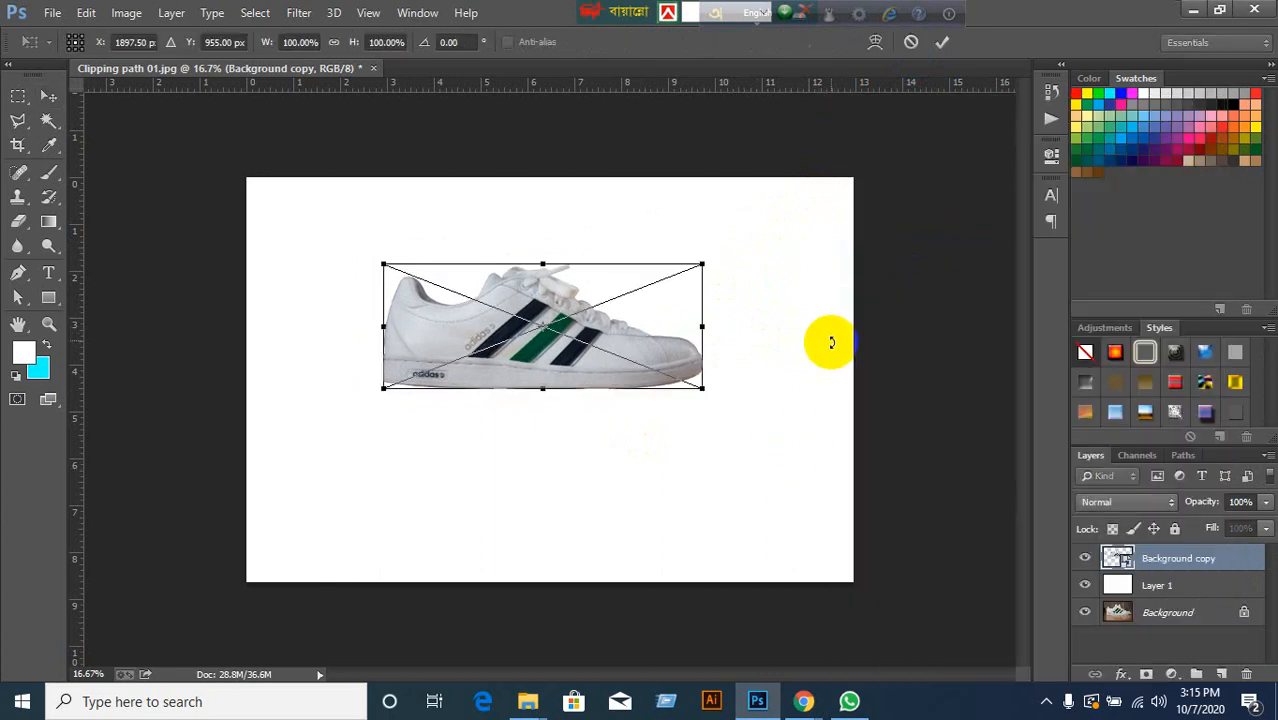
{"action": "left_click_drag", "start_coordinate": [692, 268], "coordinate": [766, 246]}
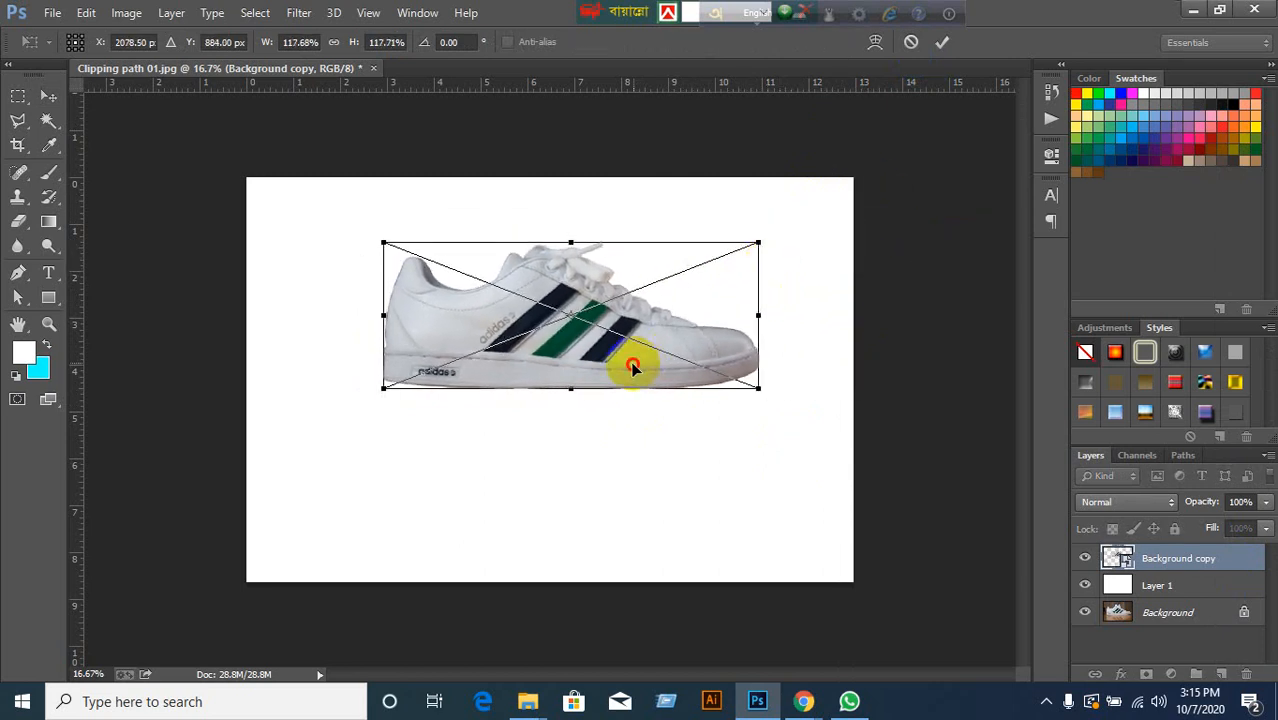
{"action": "left_click_drag", "start_coordinate": [633, 365], "coordinate": [592, 401]}
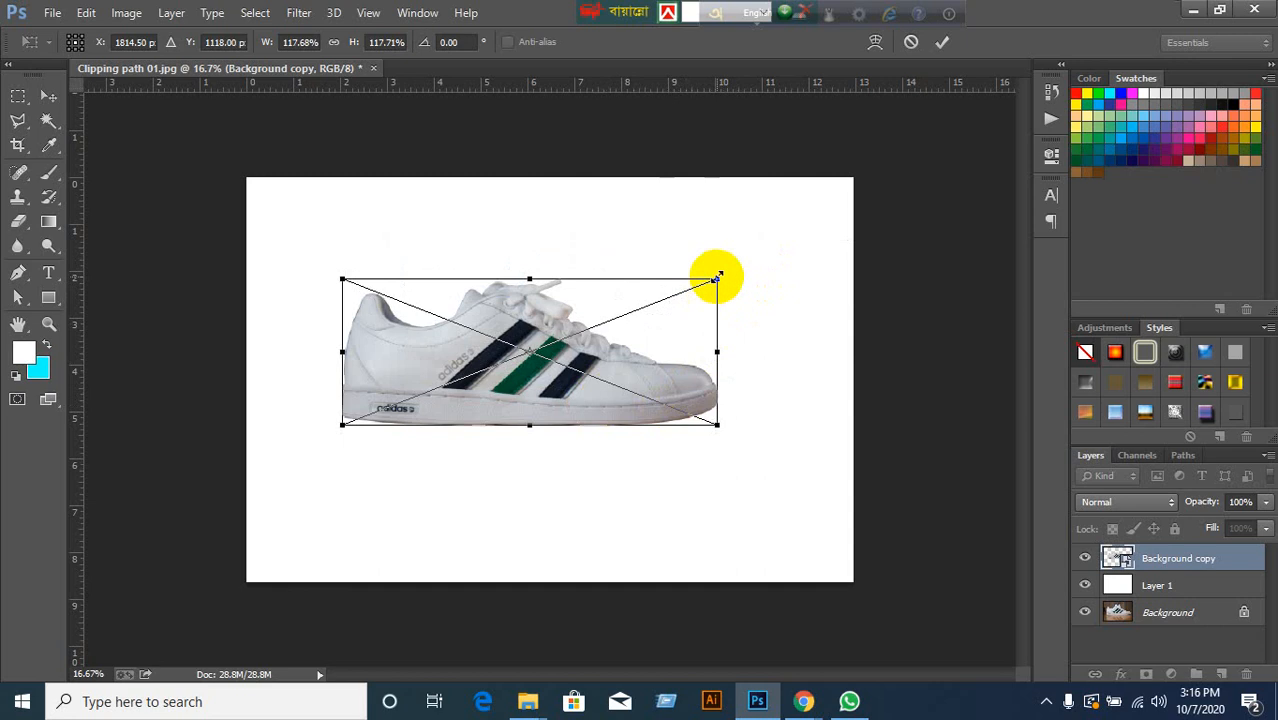
{"action": "left_click_drag", "start_coordinate": [716, 278], "coordinate": [778, 251]}
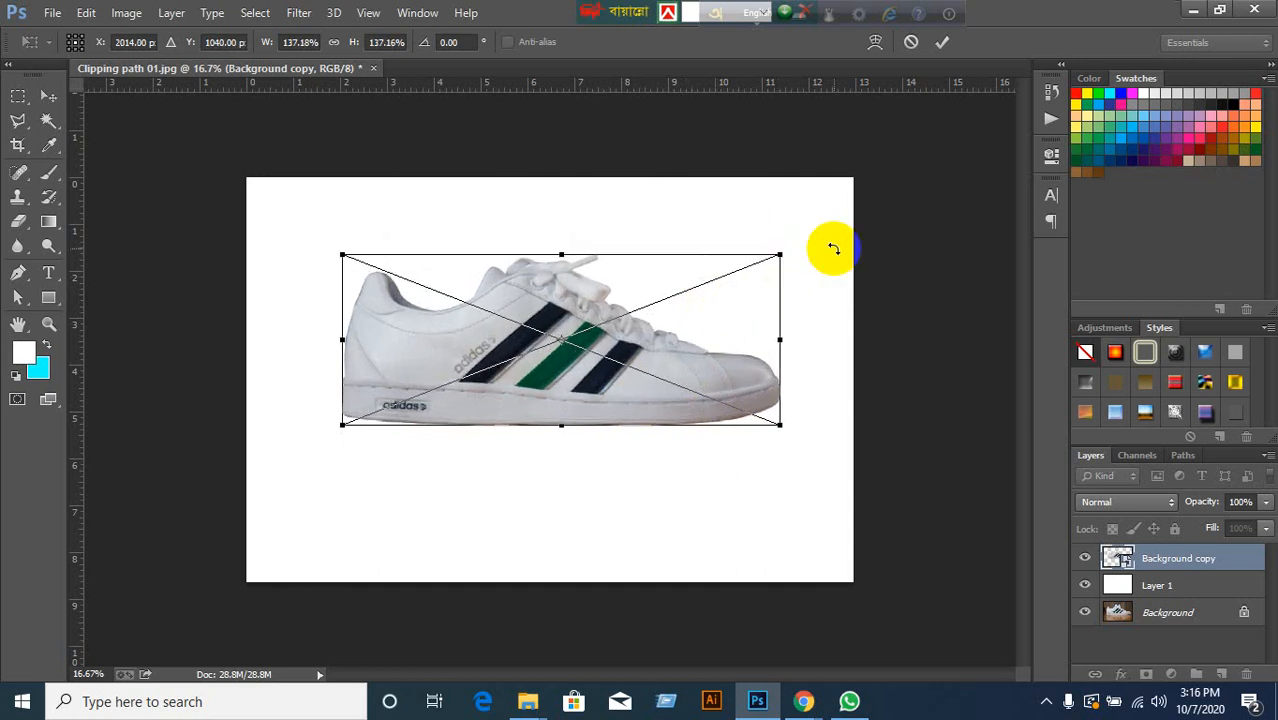
{"action": "left_click", "coordinate": [942, 42]}
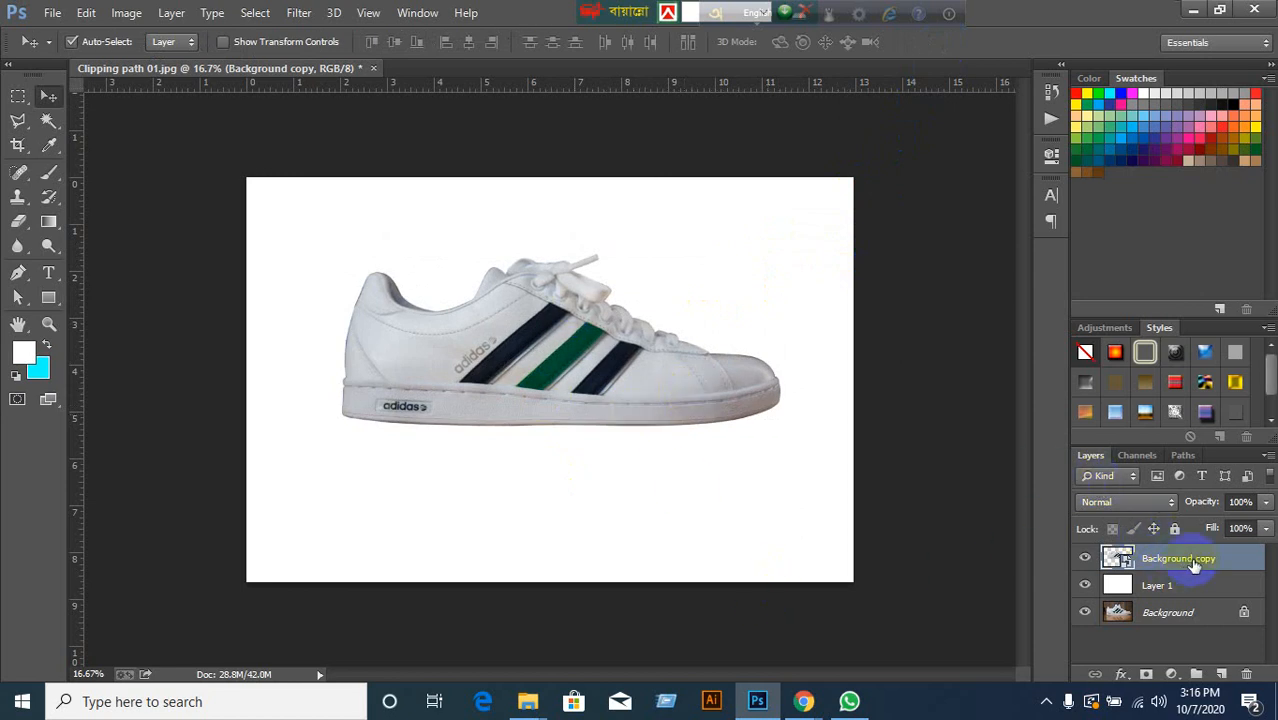
Rasterize the shoe layer, scale it to about 75.5% and rotate it about 25.9° clockwise so the toe points down in the canvas's upper half.
{"action": "right_click", "coordinate": [1231, 565]}
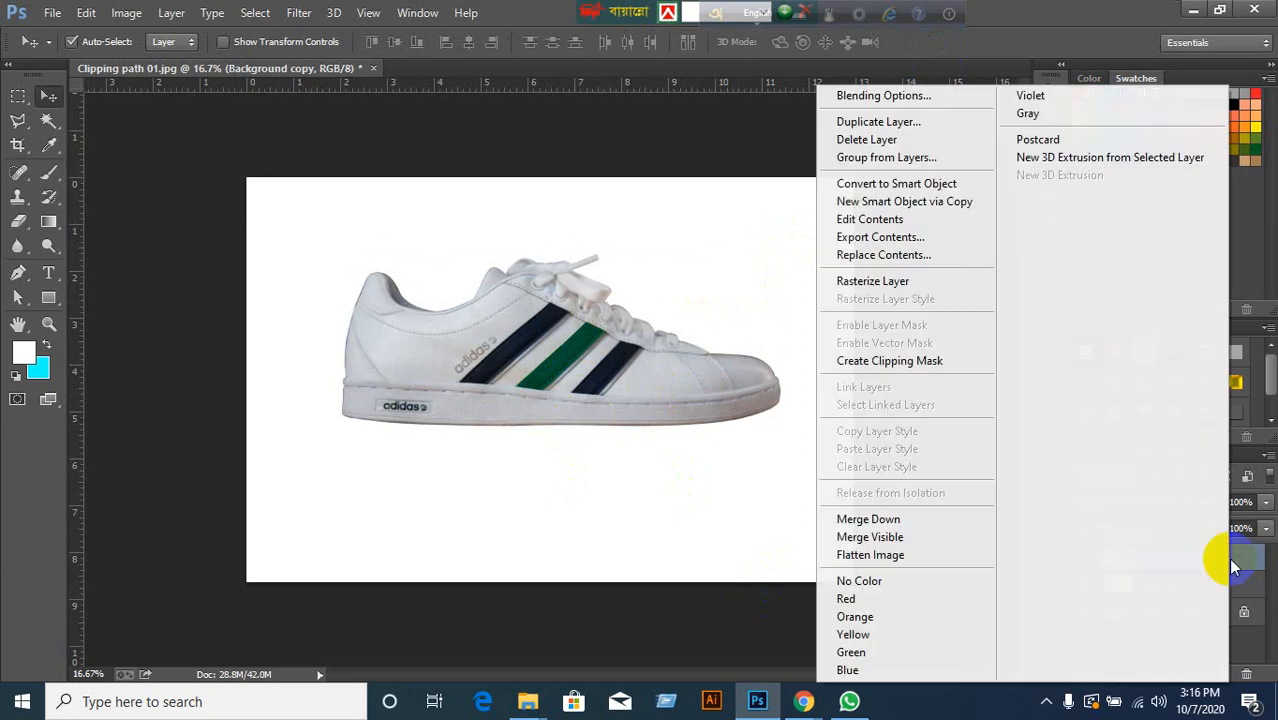
{"action": "left_click", "coordinate": [909, 290]}
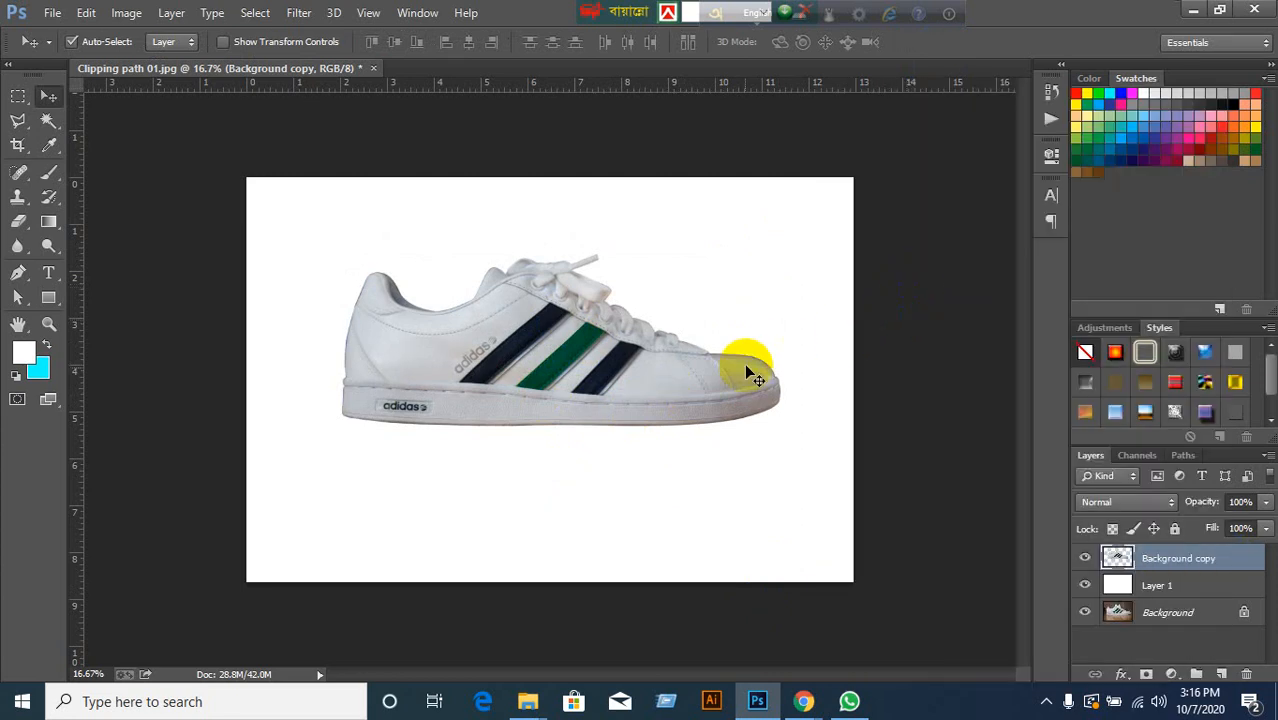
{"action": "mouse_move", "coordinate": [720, 386]}
{"action": "left_mouse_down"}
{"action": "mouse_move", "coordinate": [704, 359]}
{"action": "mouse_move", "coordinate": [709, 384]}
{"action": "left_mouse_up"}
{"action": "key", "text": "ctrl+t"}
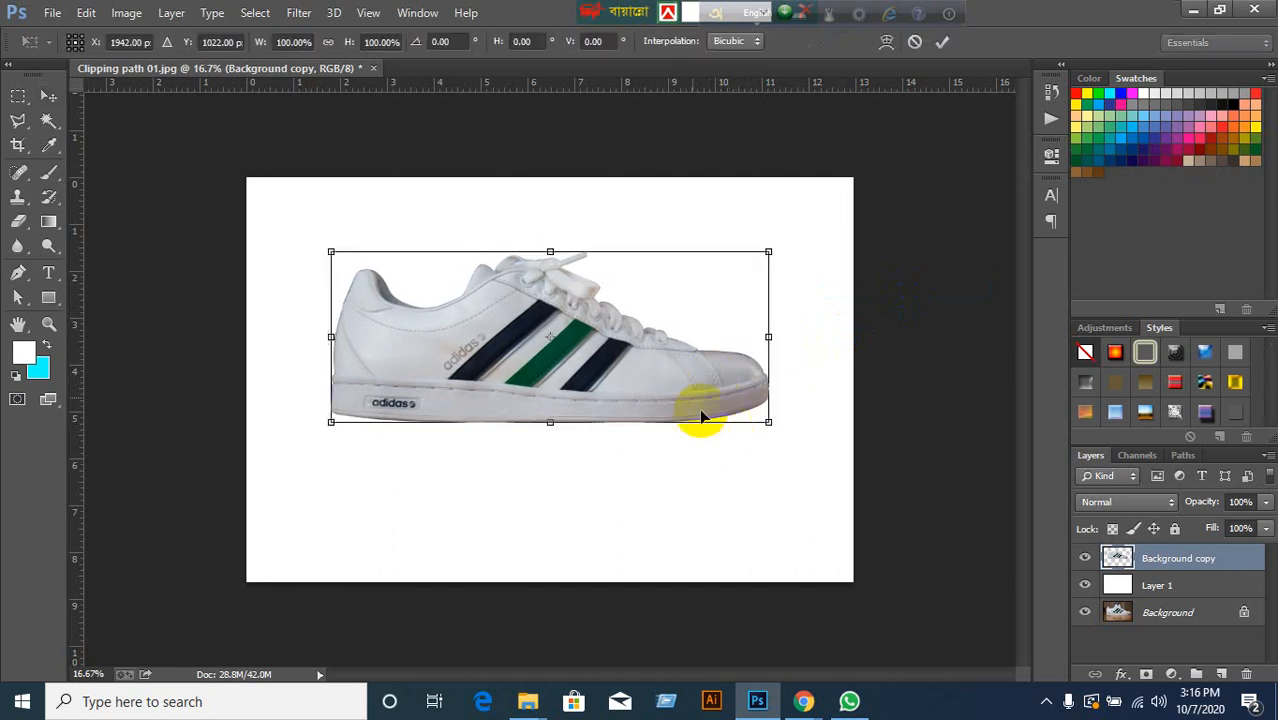
{"action": "left_click_drag", "start_coordinate": [311, 228], "coordinate": [448, 205]}
{"action": "left_click_drag", "start_coordinate": [713, 505], "coordinate": [628, 428]}
{"action": "left_click_drag", "start_coordinate": [582, 360], "coordinate": [587, 375]}
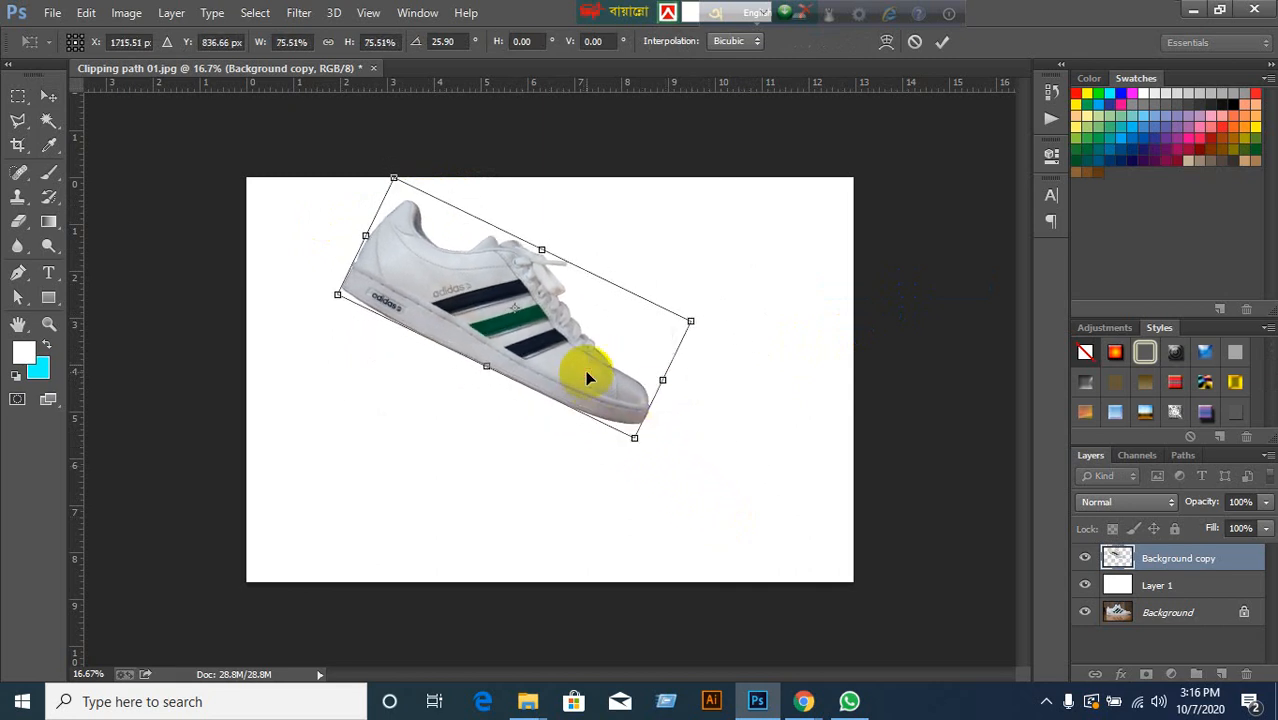
{"action": "left_click", "coordinate": [942, 41]}
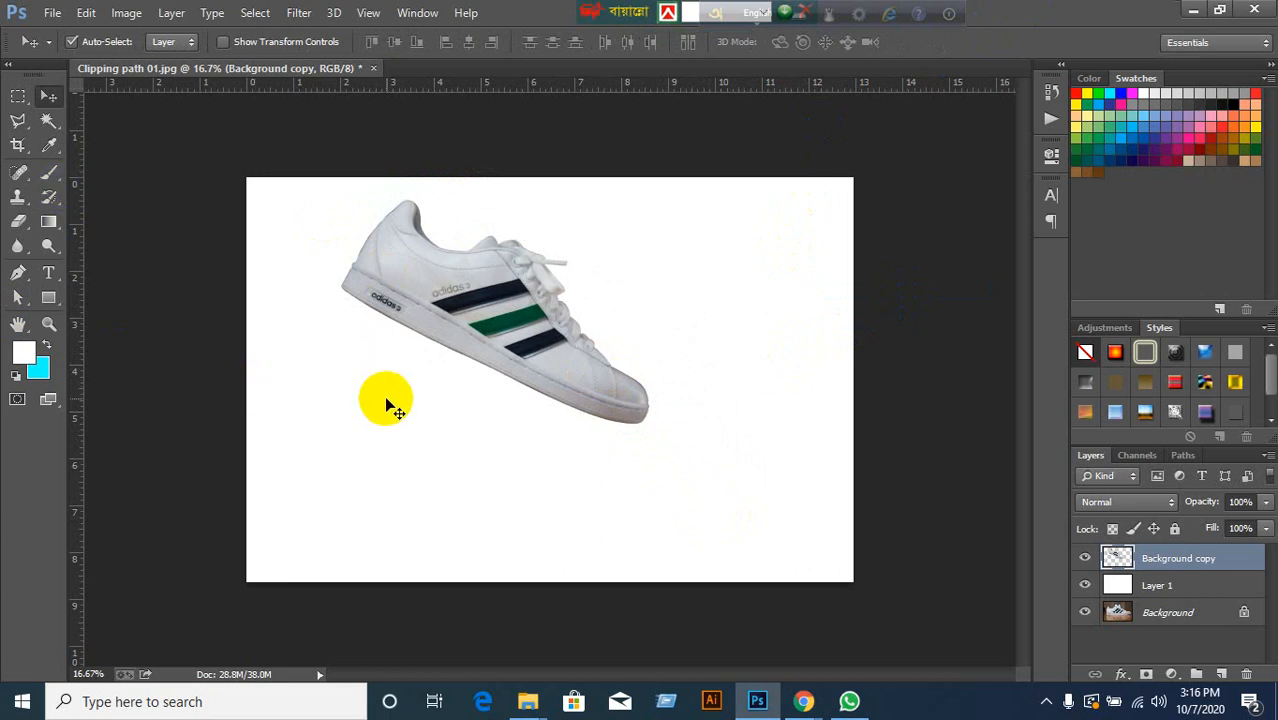
Add a new layer directly beneath the shoe cut-out and set up the Brush tool with black (000000) as the foreground colour.
{"action": "left_click", "coordinate": [1223, 672]}
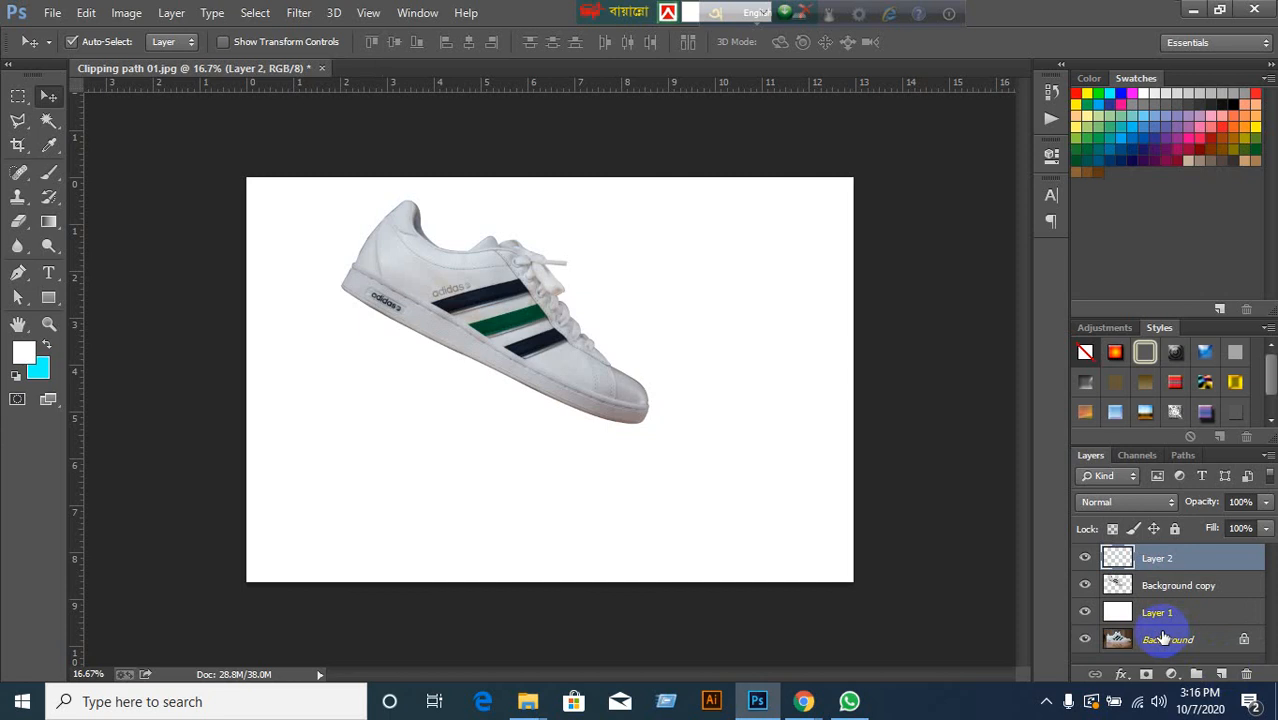
{"action": "key", "text": "ctrl+bracketleft"}
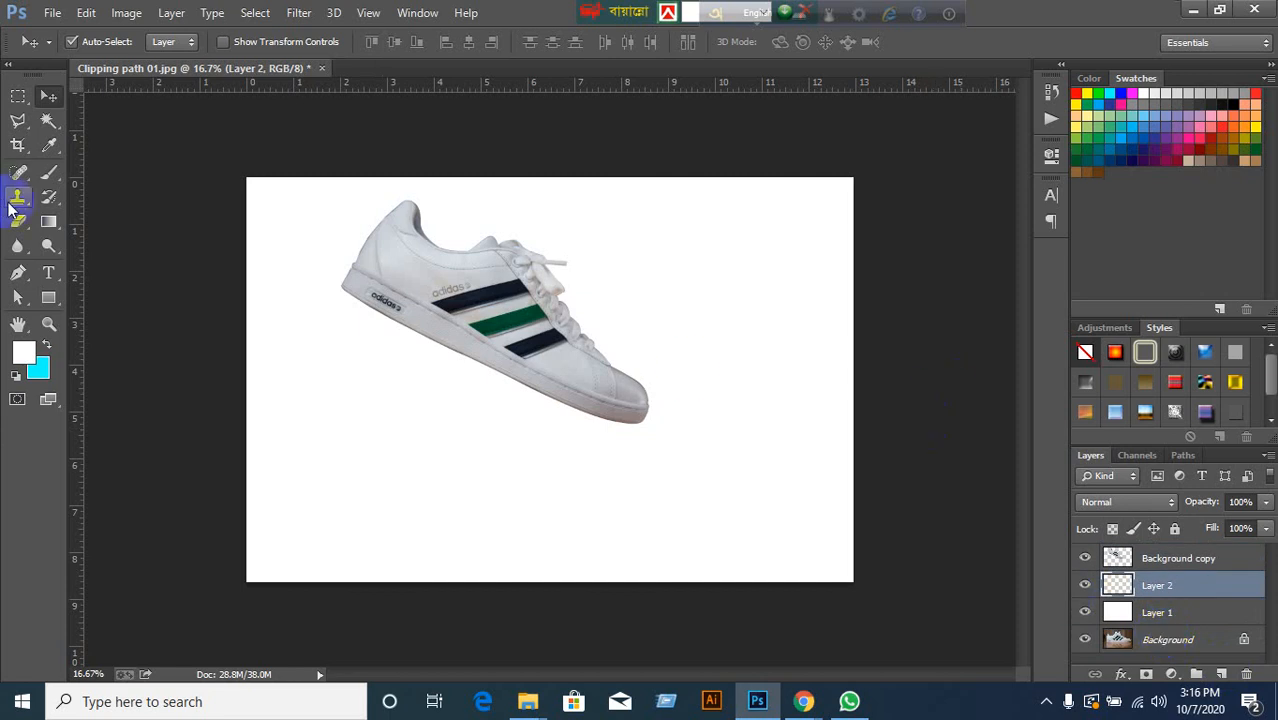
{"action": "left_click", "coordinate": [48, 172]}
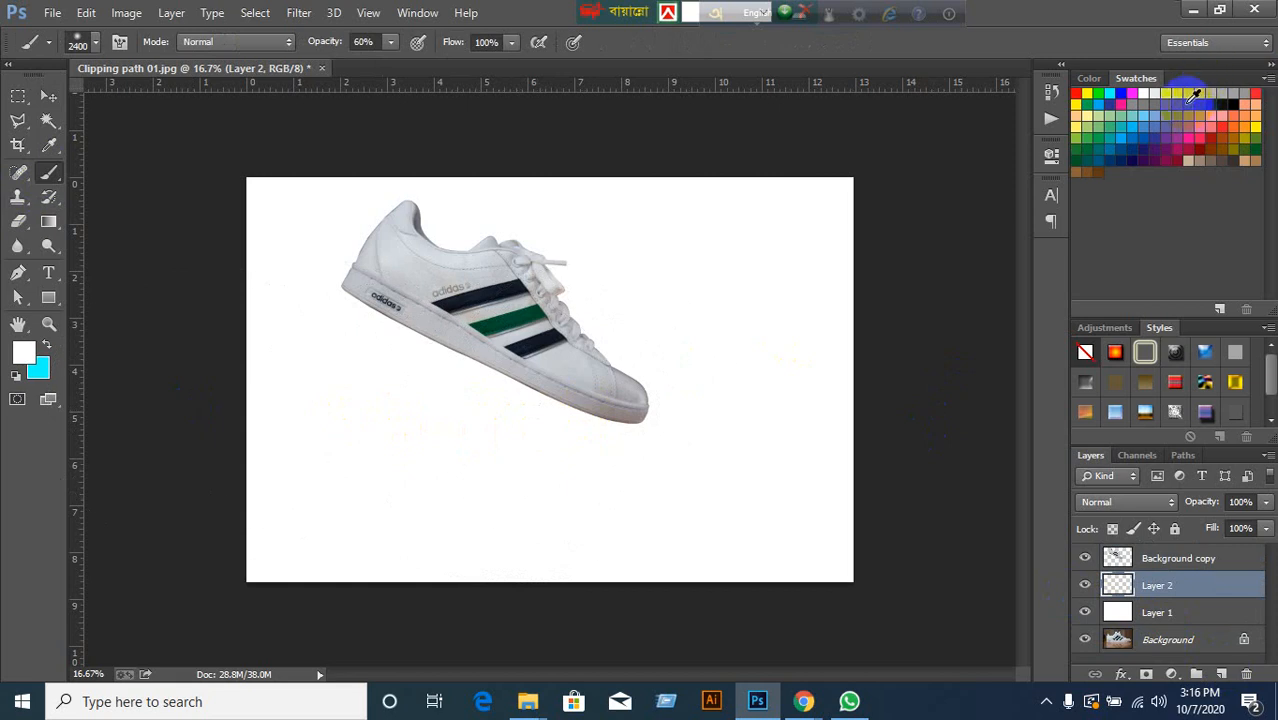
{"action": "left_click", "coordinate": [26, 358]}
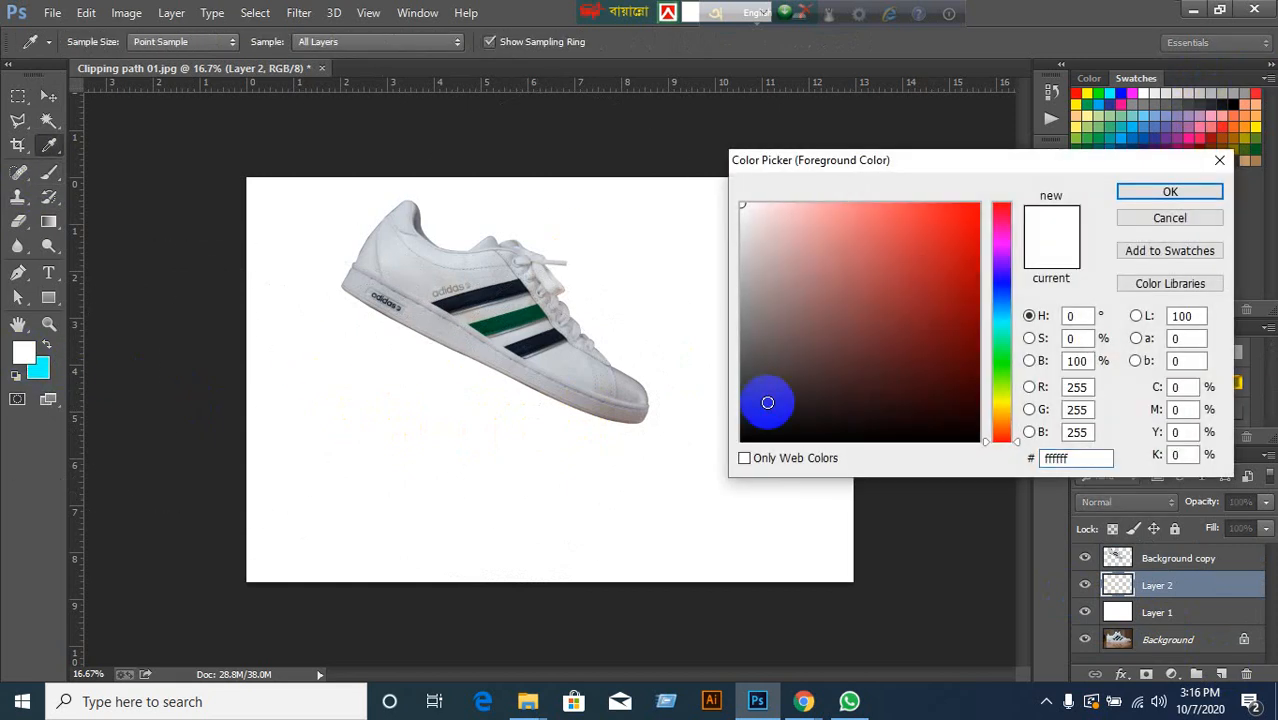
{"action": "left_click_drag", "start_coordinate": [764, 399], "coordinate": [733, 447]}
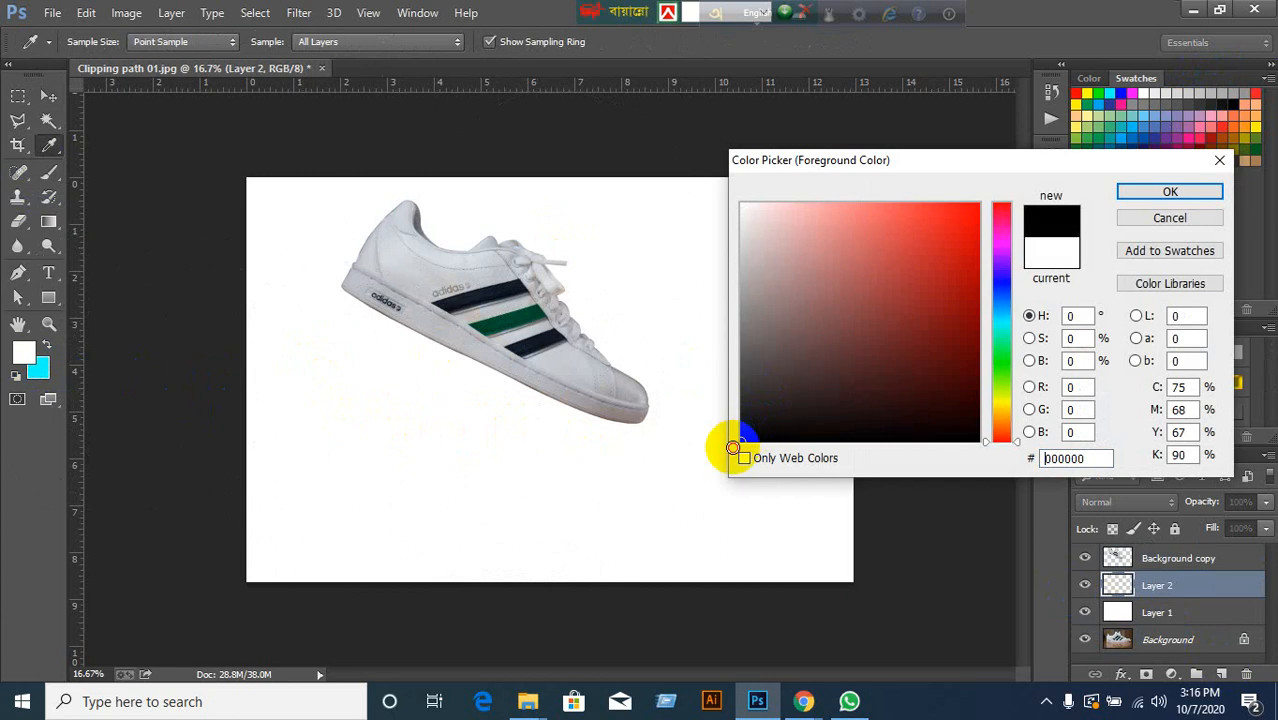
{"action": "left_click", "coordinate": [1175, 191]}
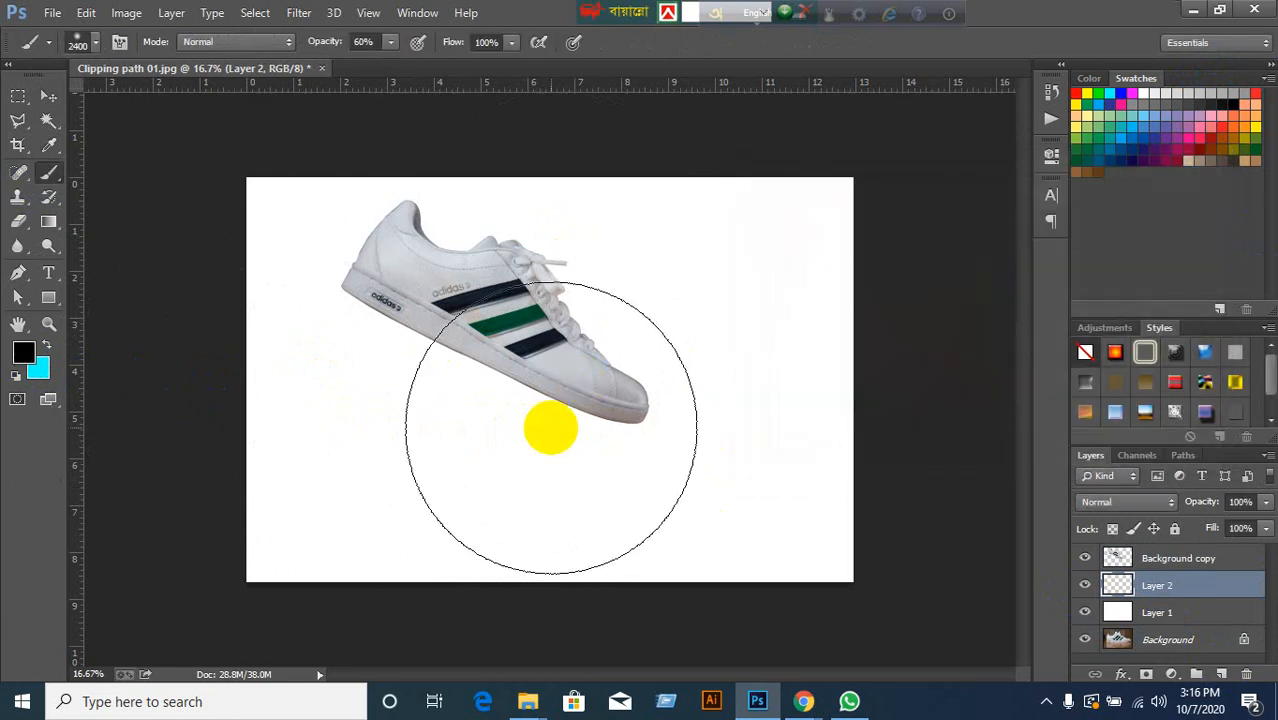
{"action": "key", "text": "bracketright"}
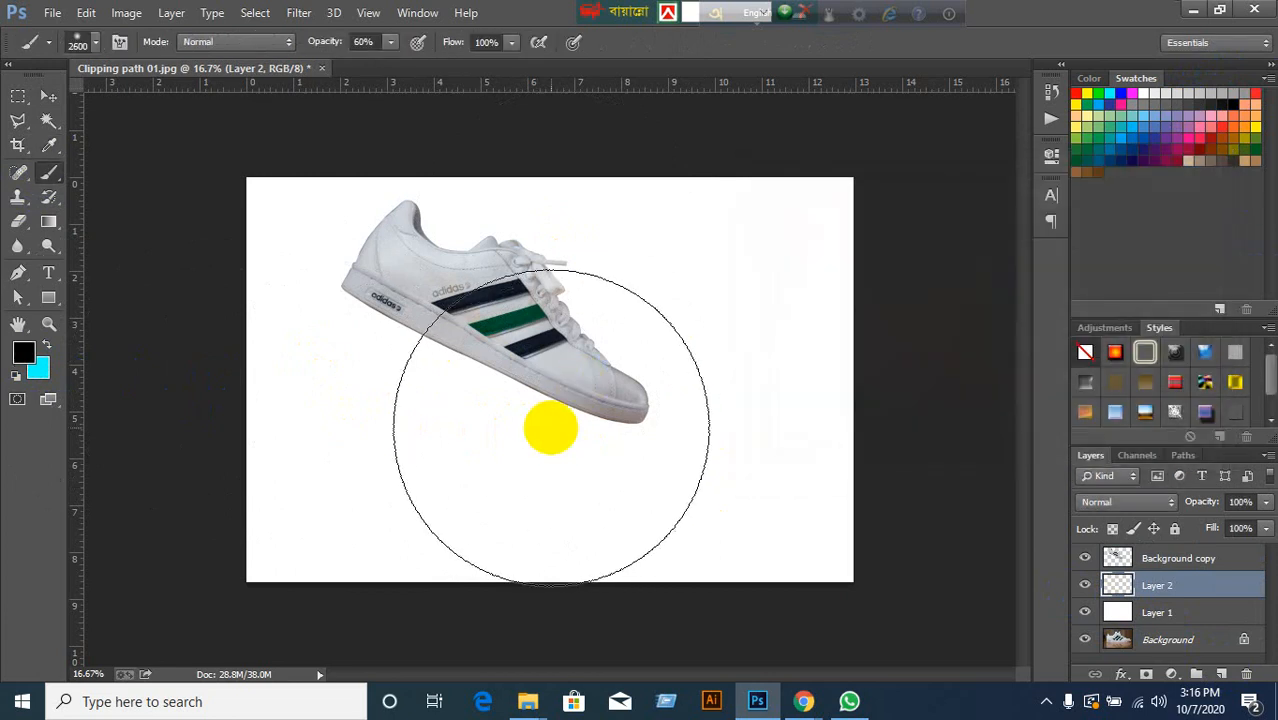
{"action": "mouse_move", "coordinate": [551, 427]}
{"action": "left_mouse_down"}
{"action": "mouse_move", "coordinate": [540, 418]}
{"action": "mouse_move", "coordinate": [422, 448]}
{"action": "mouse_move", "coordinate": [440, 458]}
{"action": "left_mouse_up"}
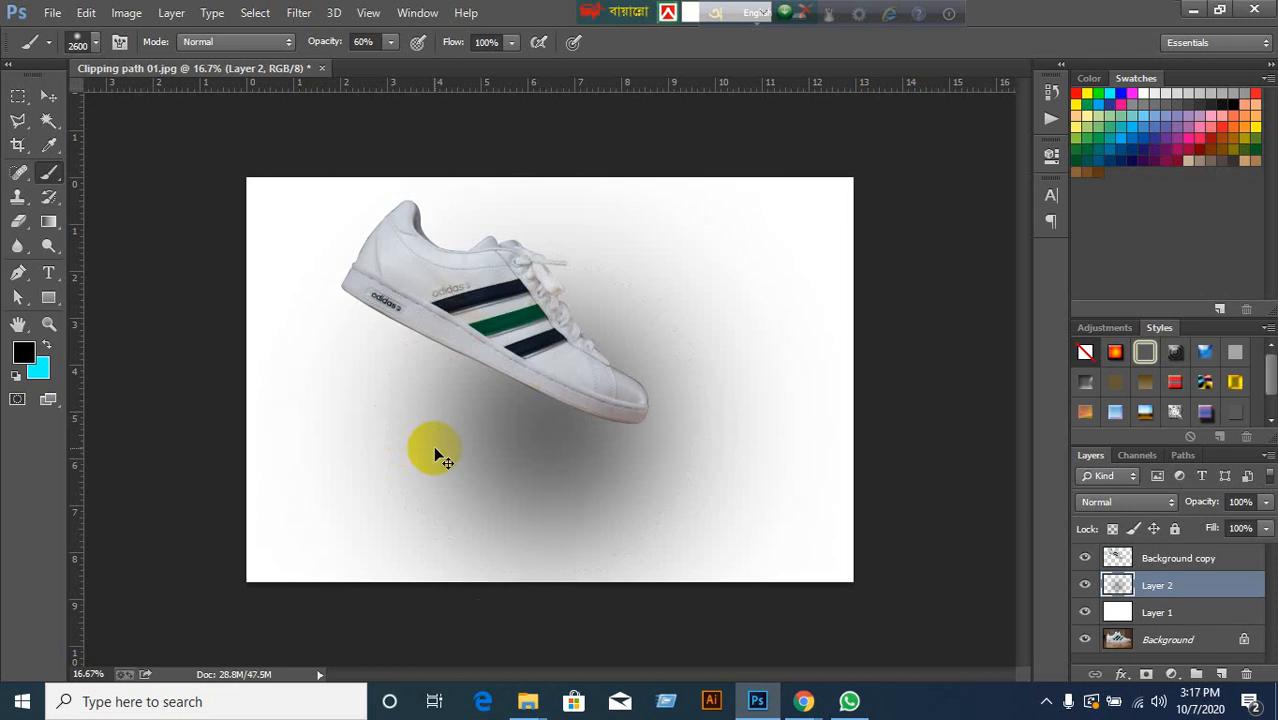
{"action": "key", "text": "ctrl+z"}
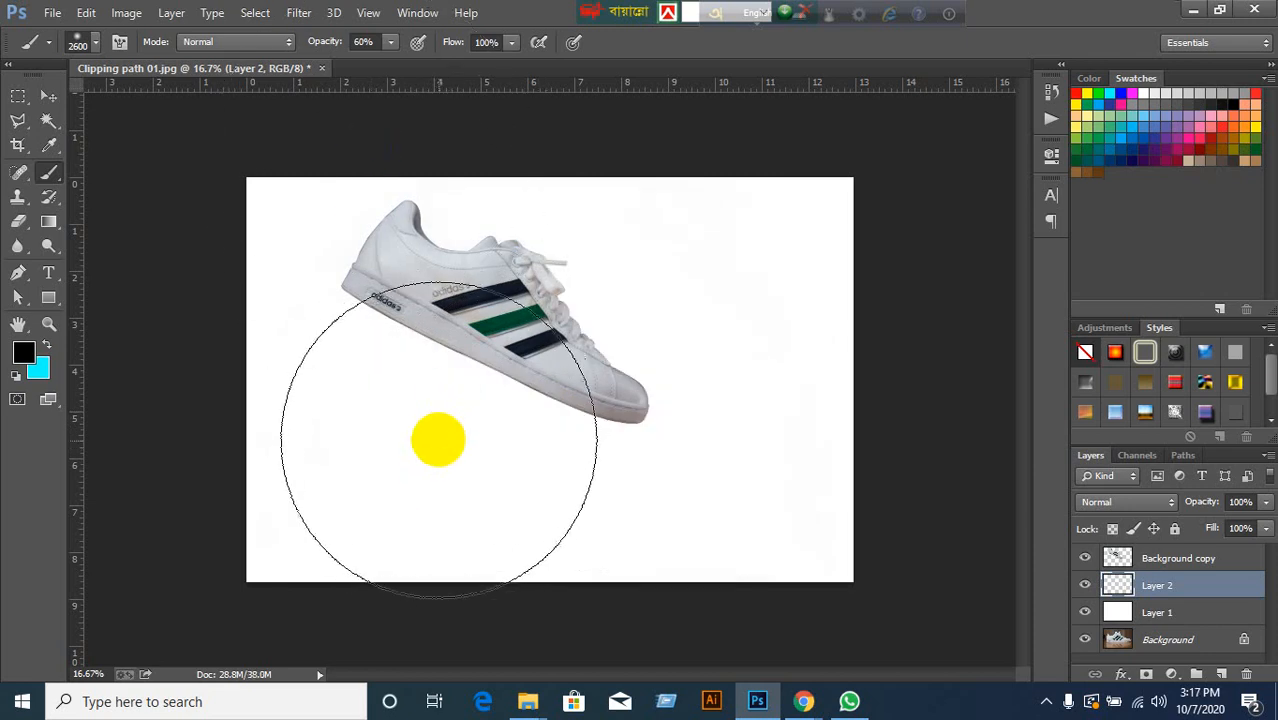
Enlarge the brush to 3000 px and paint one soft black spot on the new layer below the shoe.
{"action": "key", "text": "bracketright"}
{"action": "key", "text": "bracketright"}
{"action": "key", "text": "bracketright"}
{"action": "key", "text": "bracketright"}
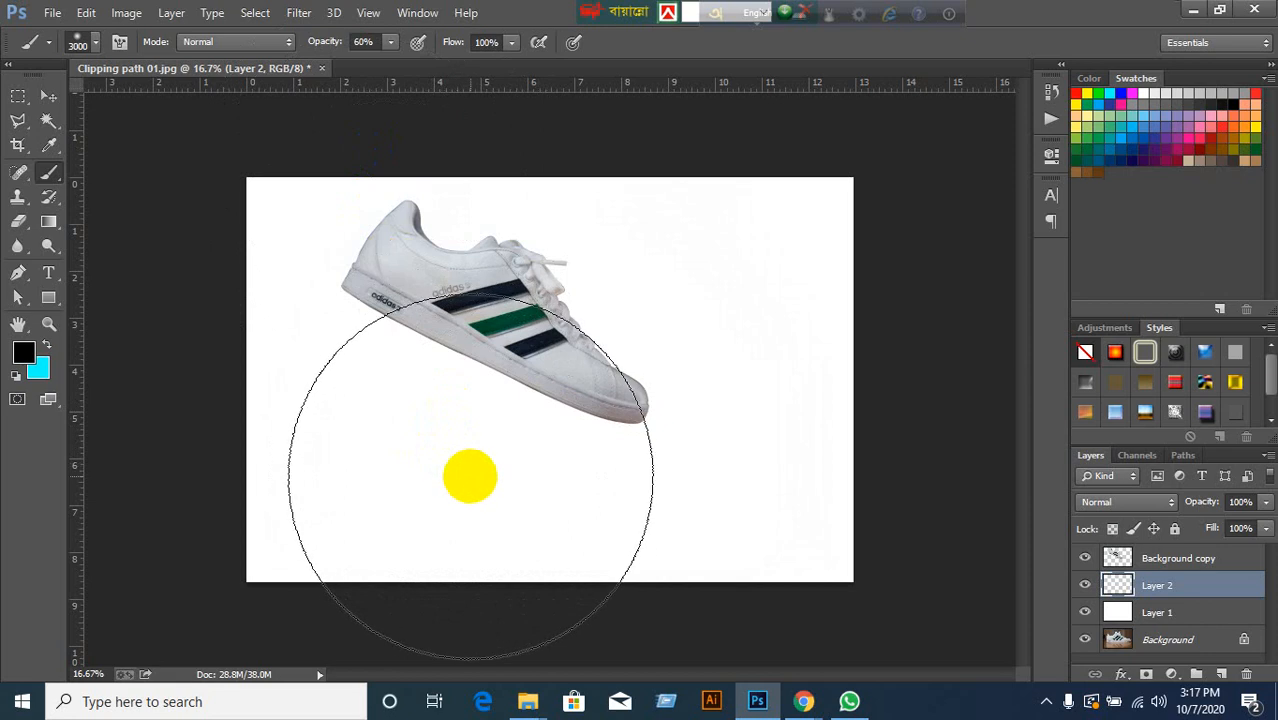
{"action": "left_click_drag", "start_coordinate": [452, 474], "coordinate": [622, 479]}
Transform the soft black spot to about 71.6% width and 13% height and place it just beneath the shoe's toe.
{"action": "left_click", "coordinate": [47, 97]}
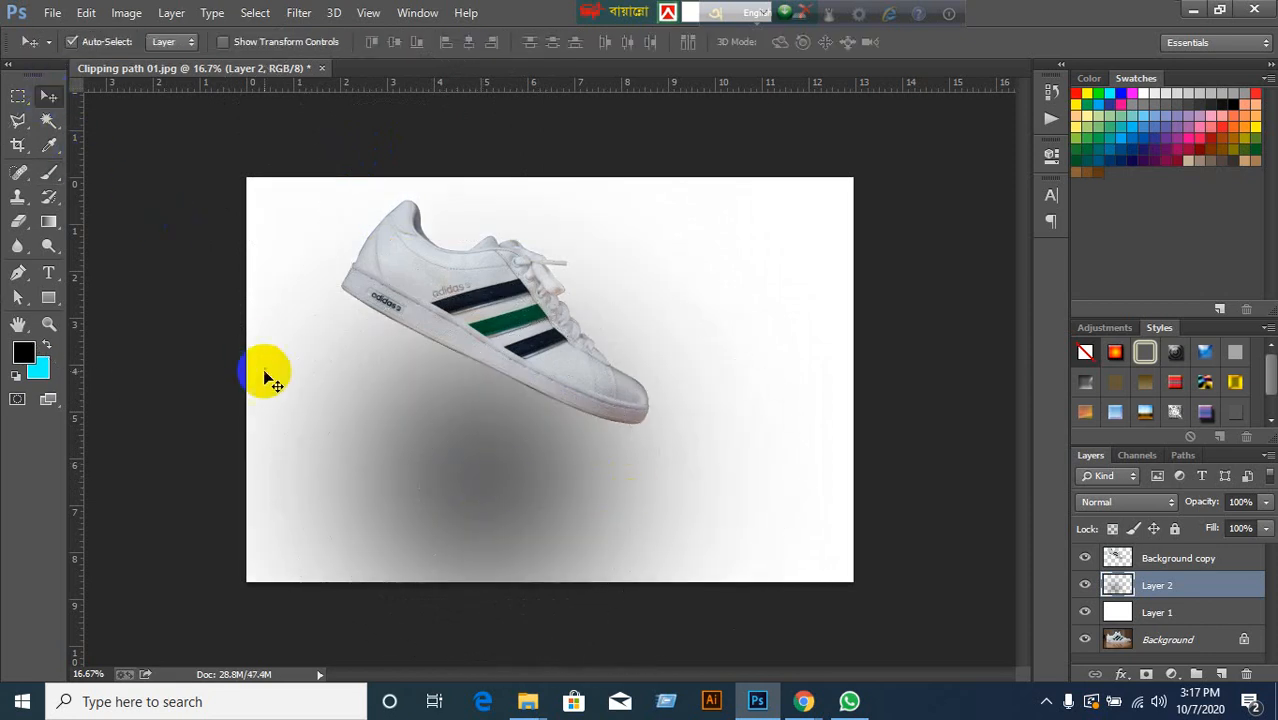
{"action": "key", "text": "ctrl+t"}
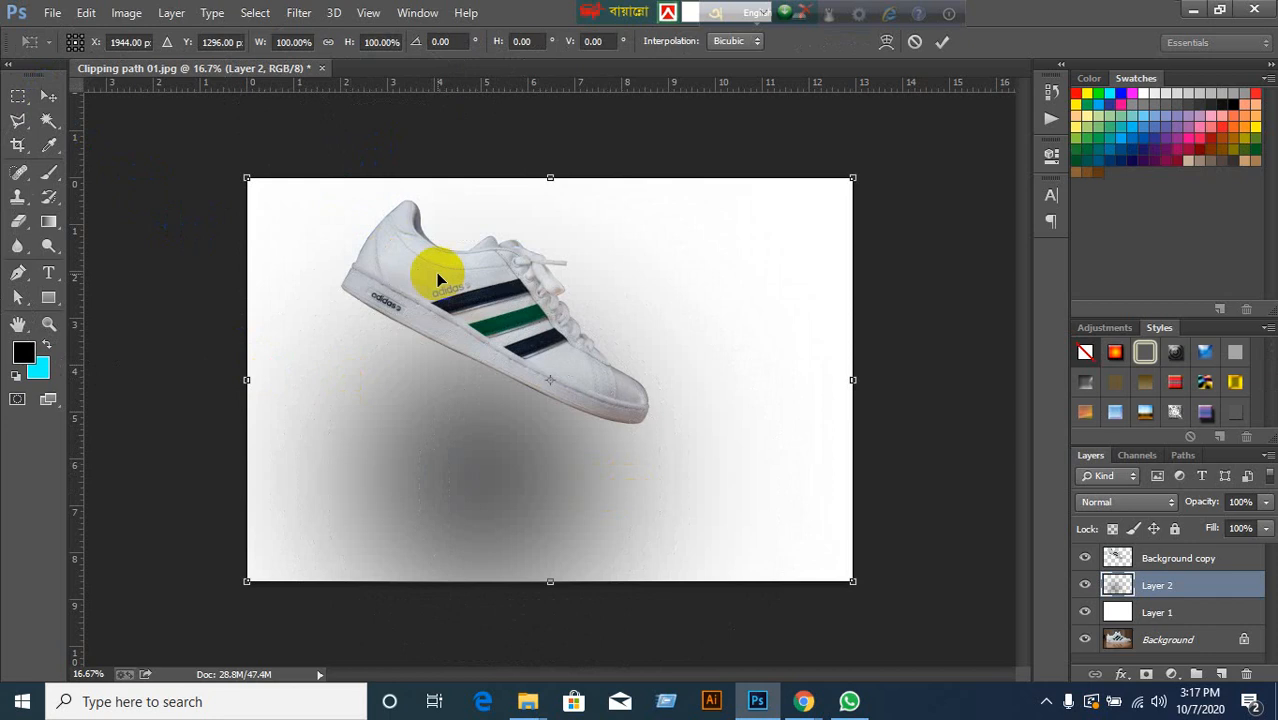
{"action": "left_click_drag", "start_coordinate": [556, 177], "coordinate": [551, 464]}
{"action": "left_click_drag", "start_coordinate": [505, 540], "coordinate": [545, 474]}
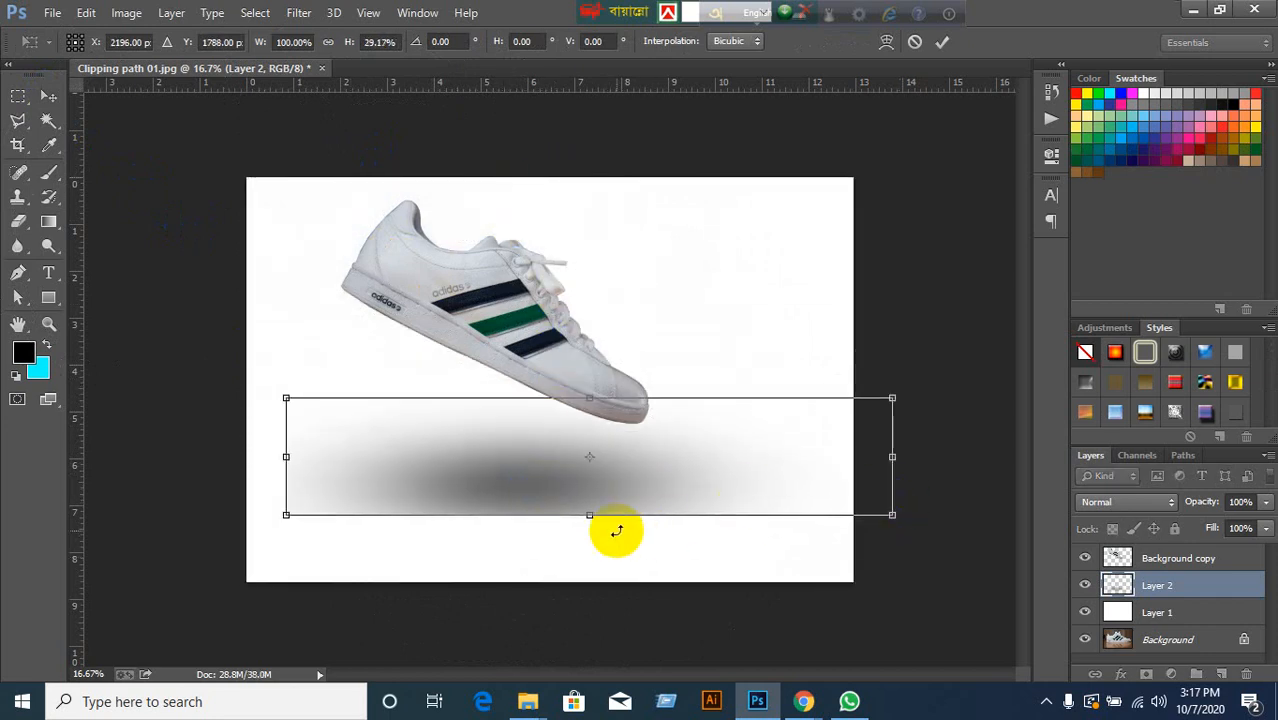
{"action": "left_click_drag", "start_coordinate": [587, 514], "coordinate": [520, 470]}
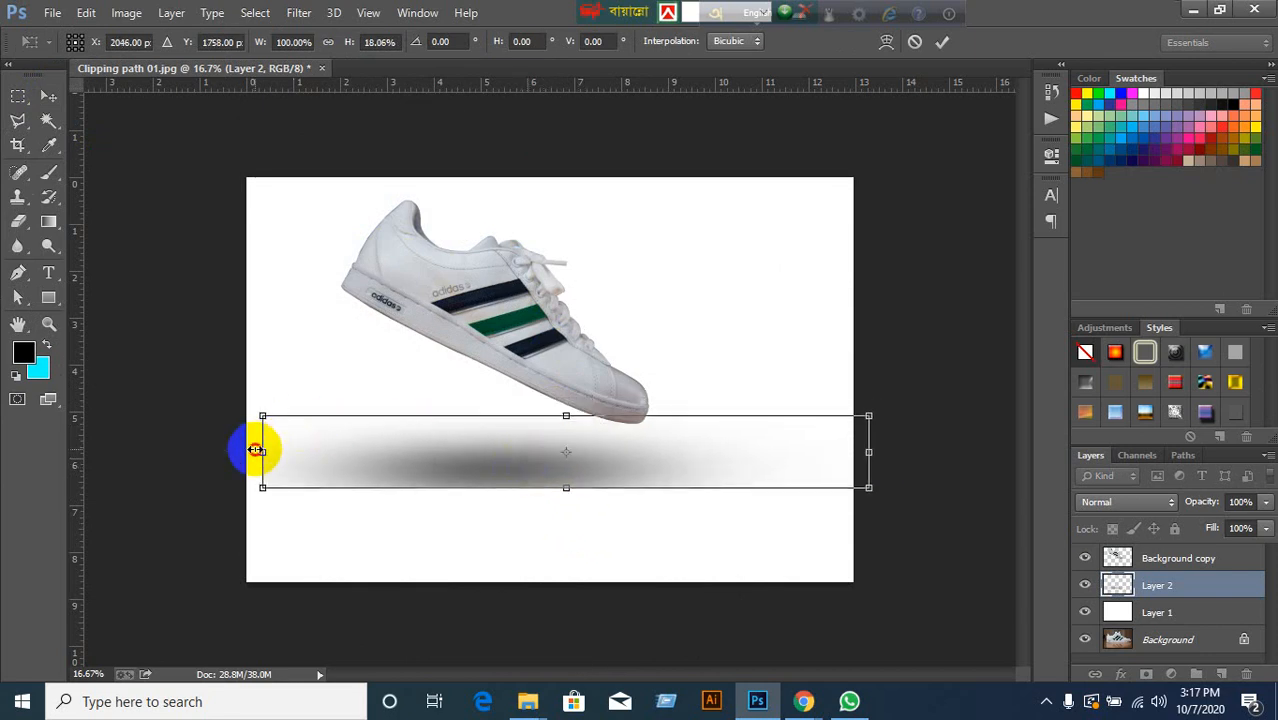
{"action": "left_click_drag", "start_coordinate": [257, 450], "coordinate": [334, 448]}
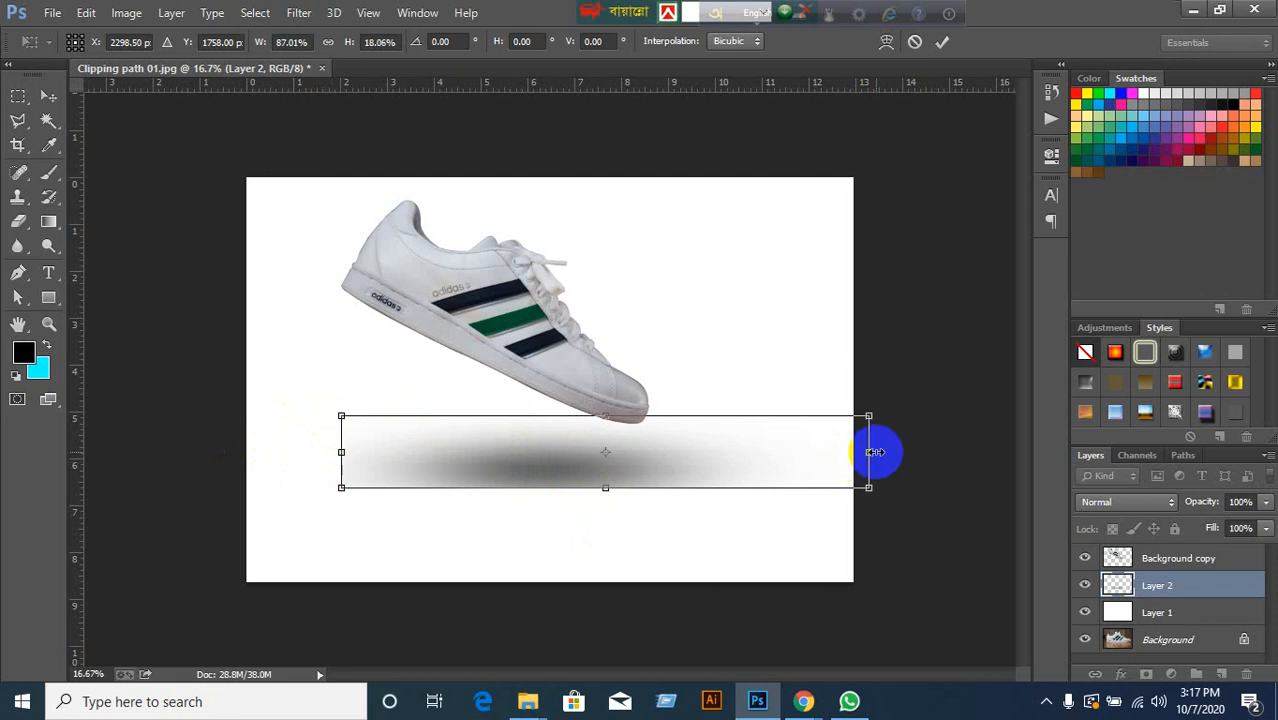
{"action": "left_click_drag", "start_coordinate": [873, 452], "coordinate": [777, 452]}
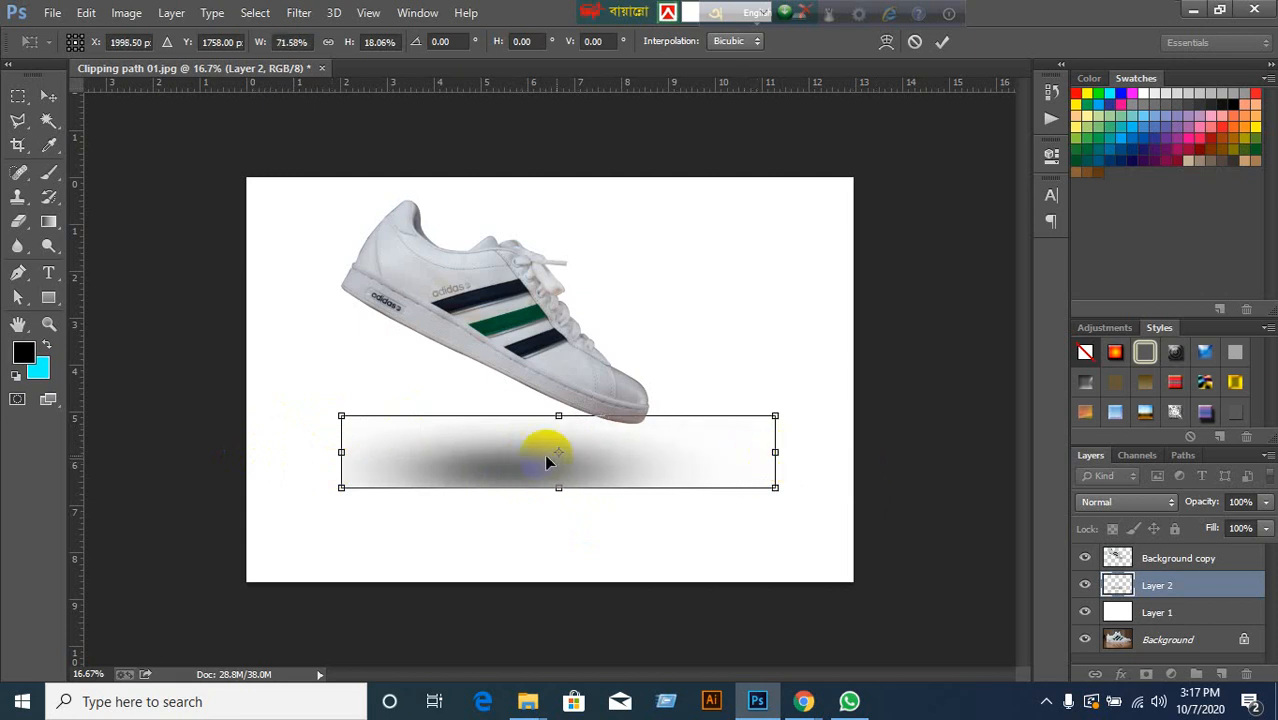
{"action": "mouse_move", "coordinate": [337, 443]}
{"action": "left_mouse_down"}
{"action": "mouse_move", "coordinate": [305, 437]}
{"action": "mouse_move", "coordinate": [335, 441]}
{"action": "left_mouse_up"}
{"action": "left_click_drag", "start_coordinate": [485, 476], "coordinate": [519, 473]}
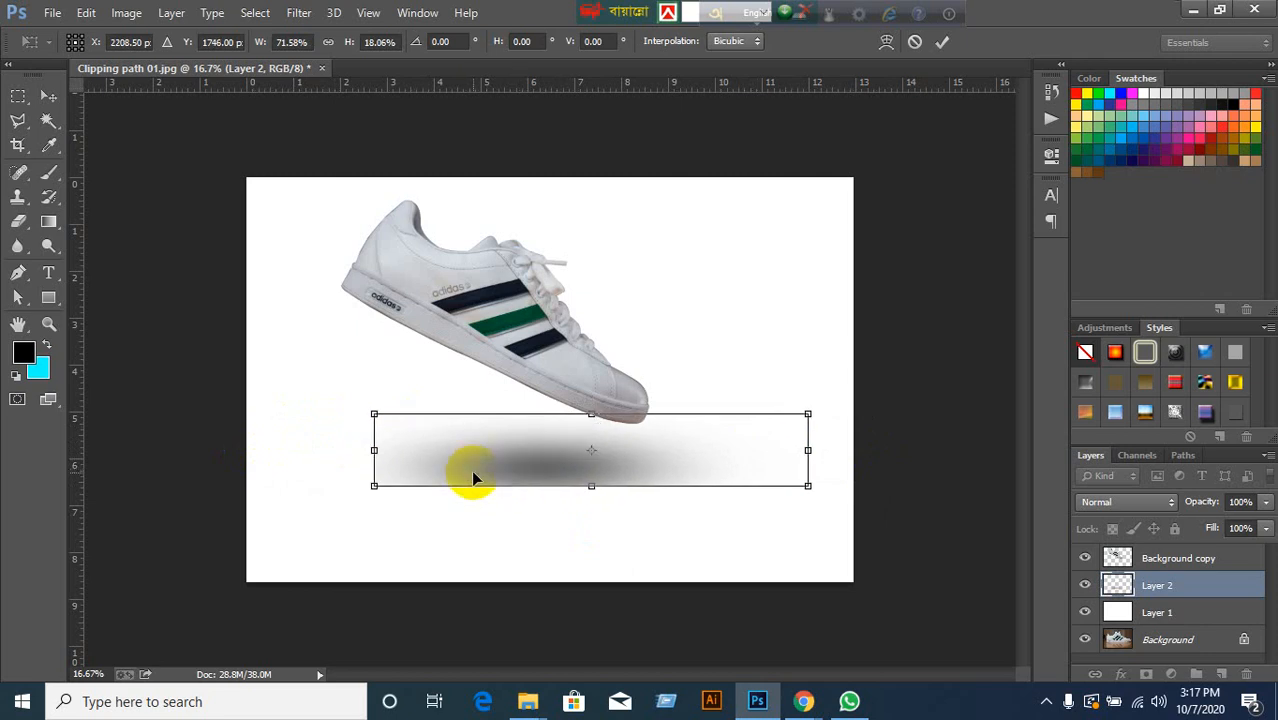
{"action": "left_click_drag", "start_coordinate": [593, 413], "coordinate": [540, 468]}
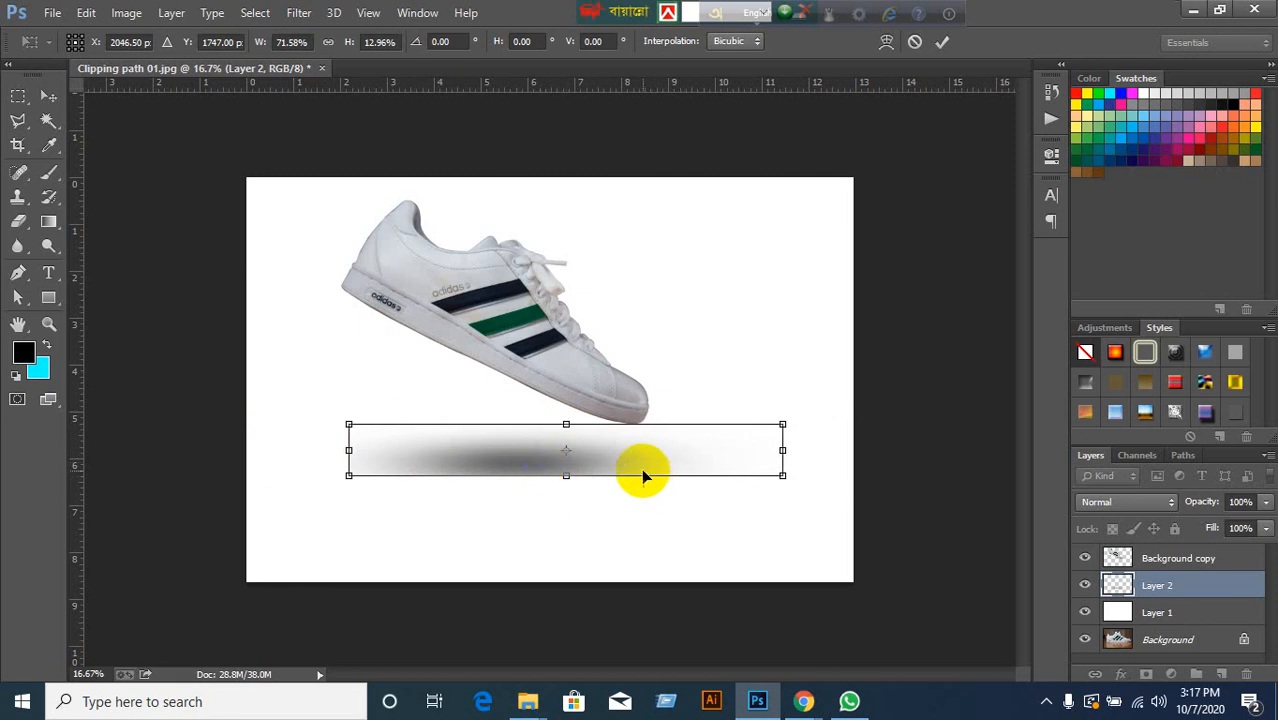
{"action": "left_click", "coordinate": [943, 43]}
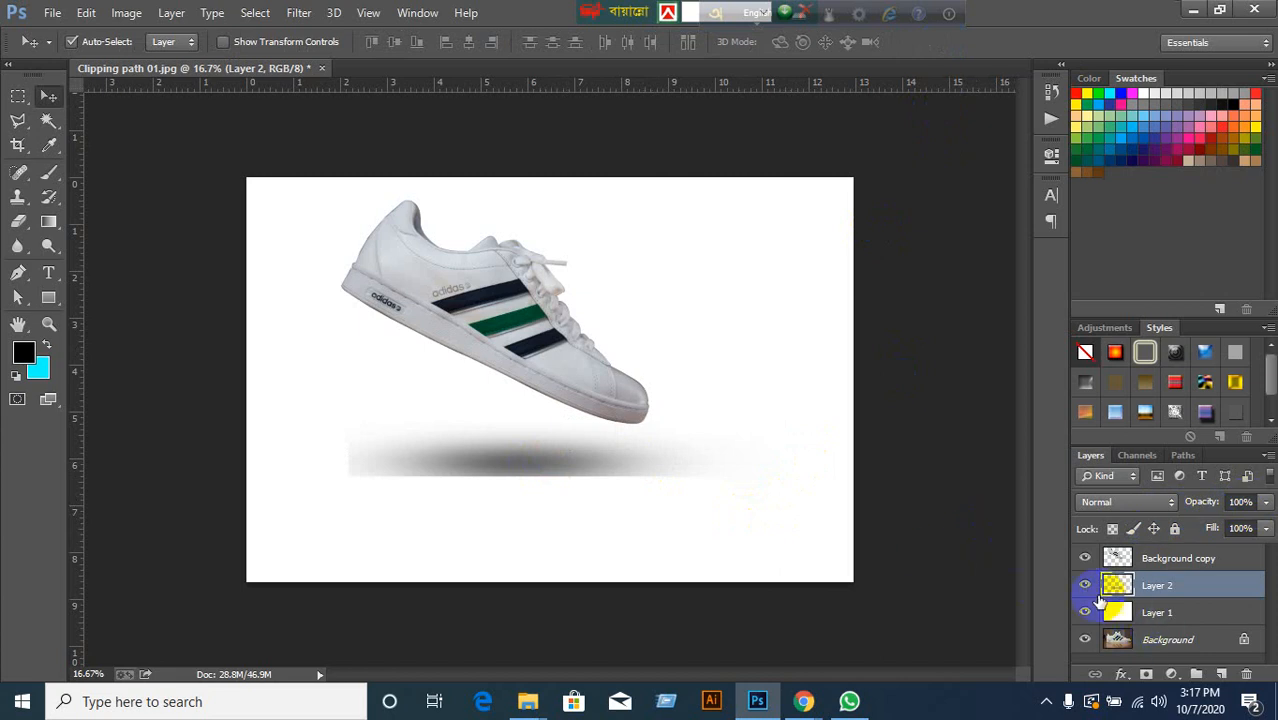
Soften the hard edges of the flattened shadow with the Eraser, reducing its size to 700 px.
{"action": "left_click", "coordinate": [1086, 587]}
{"action": "left_click", "coordinate": [1086, 587]}
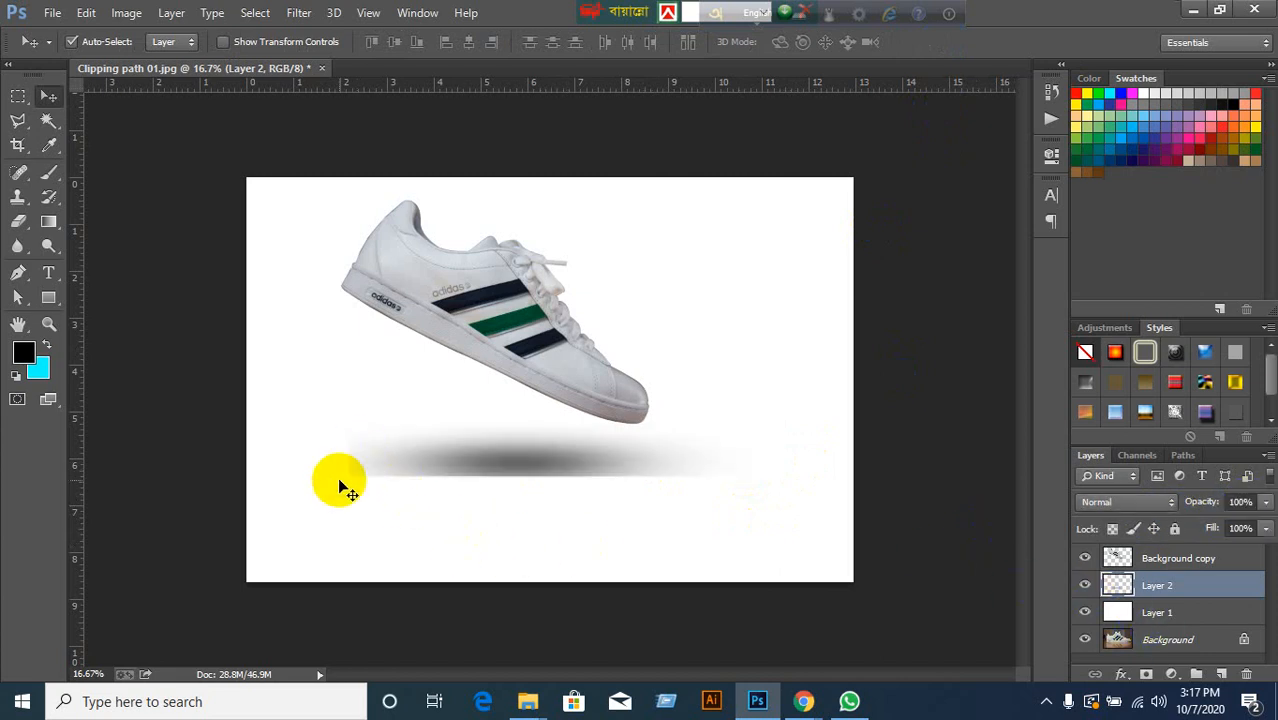
{"action": "left_click", "coordinate": [17, 221]}
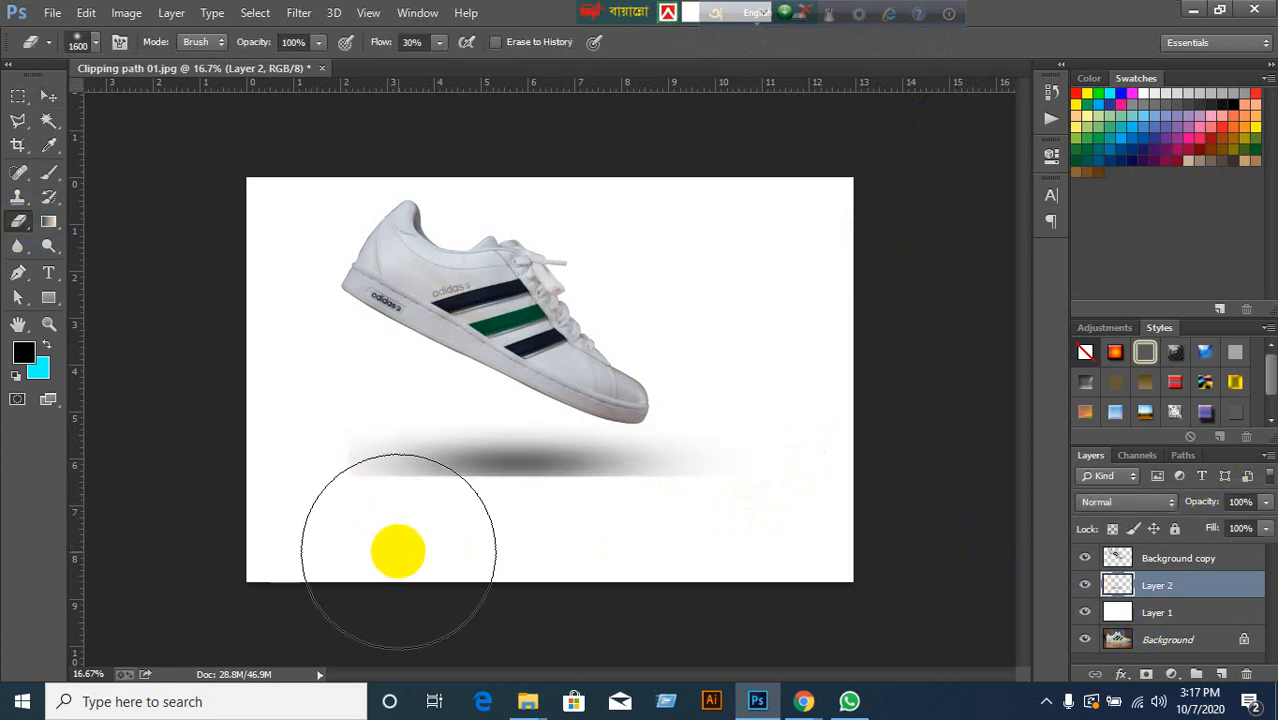
{"action": "key", "text": "bracketright"}
{"action": "key", "text": "bracketright"}
{"action": "key", "text": "bracketright"}
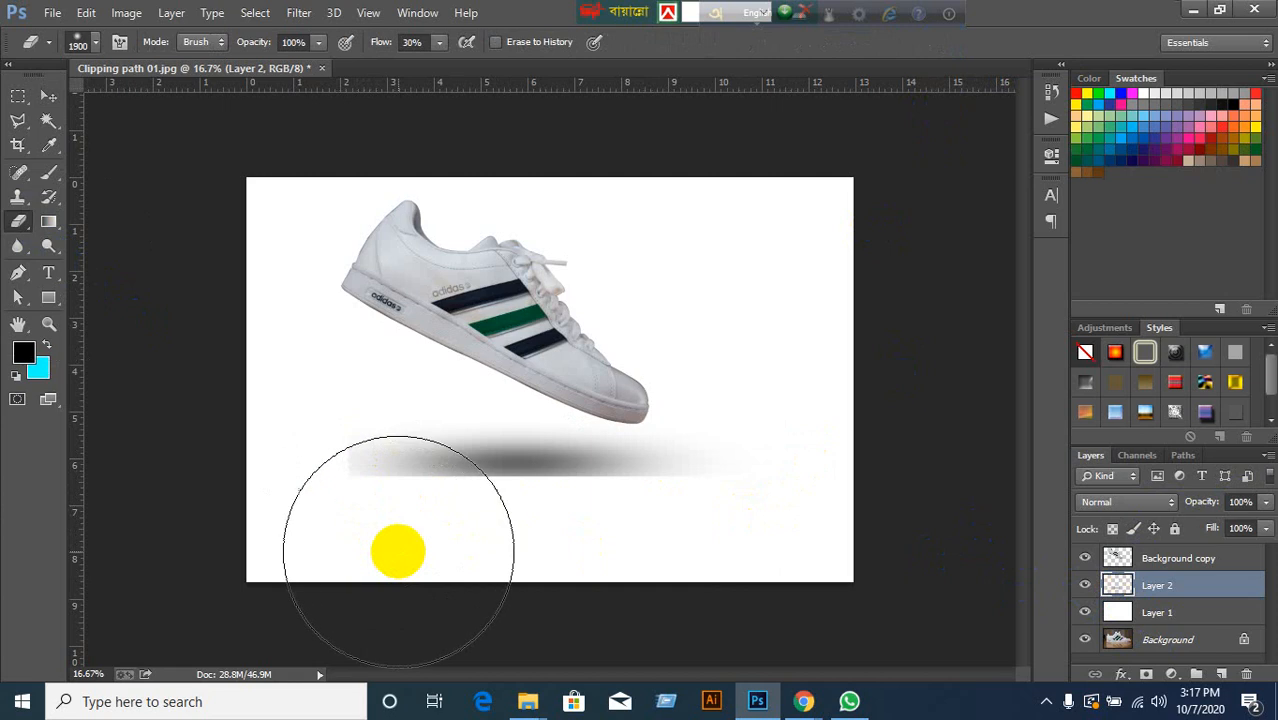
{"action": "key", "text": "bracketleft"}
{"action": "key", "text": "bracketleft"}
{"action": "key", "text": "bracketleft"}
{"action": "key", "text": "bracketleft"}
{"action": "key", "text": "bracketleft"}
{"action": "key", "text": "bracketleft"}
{"action": "key", "text": "bracketleft"}
{"action": "key", "text": "bracketleft"}
{"action": "key", "text": "bracketleft"}
{"action": "key", "text": "bracketleft"}
{"action": "key", "text": "bracketleft"}
{"action": "key", "text": "bracketleft"}
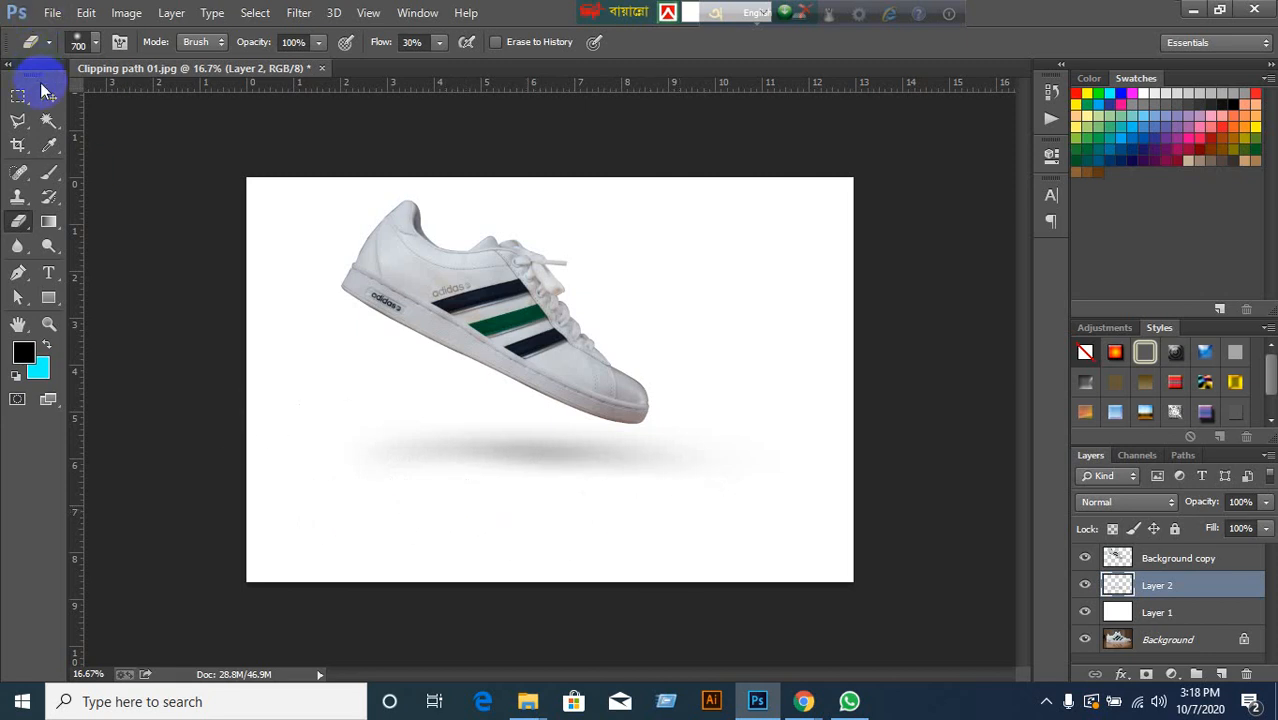
Clear the flattened shadow, try a fresh soft black brush stroke below the shoe and undo that stroke.
{"action": "left_click", "coordinate": [46, 94]}
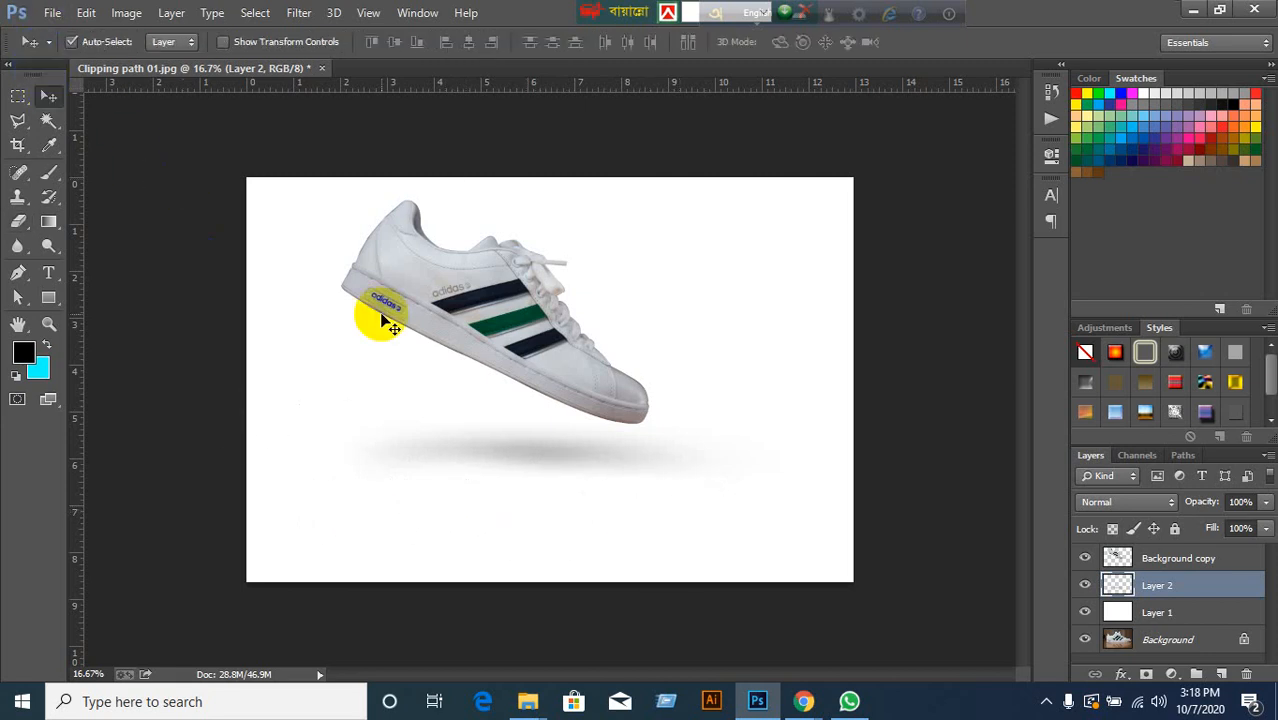
{"action": "key", "text": "Delete"}
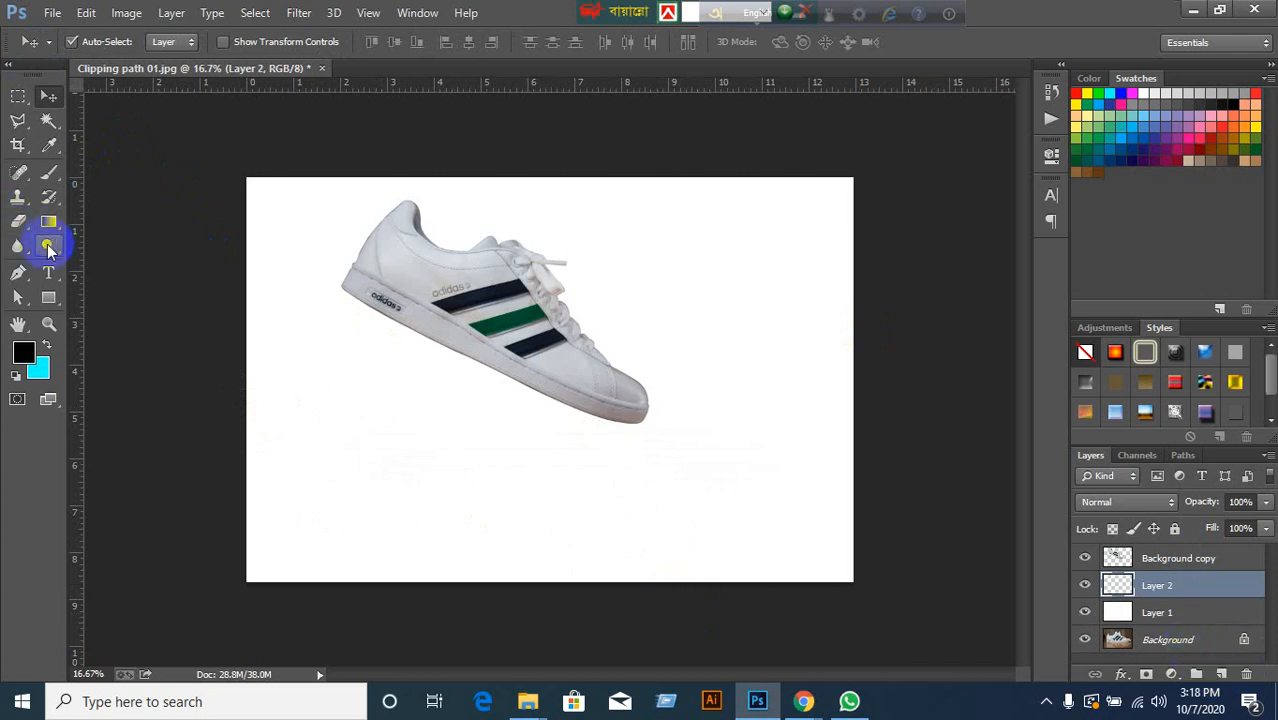
{"action": "left_click", "coordinate": [38, 176]}
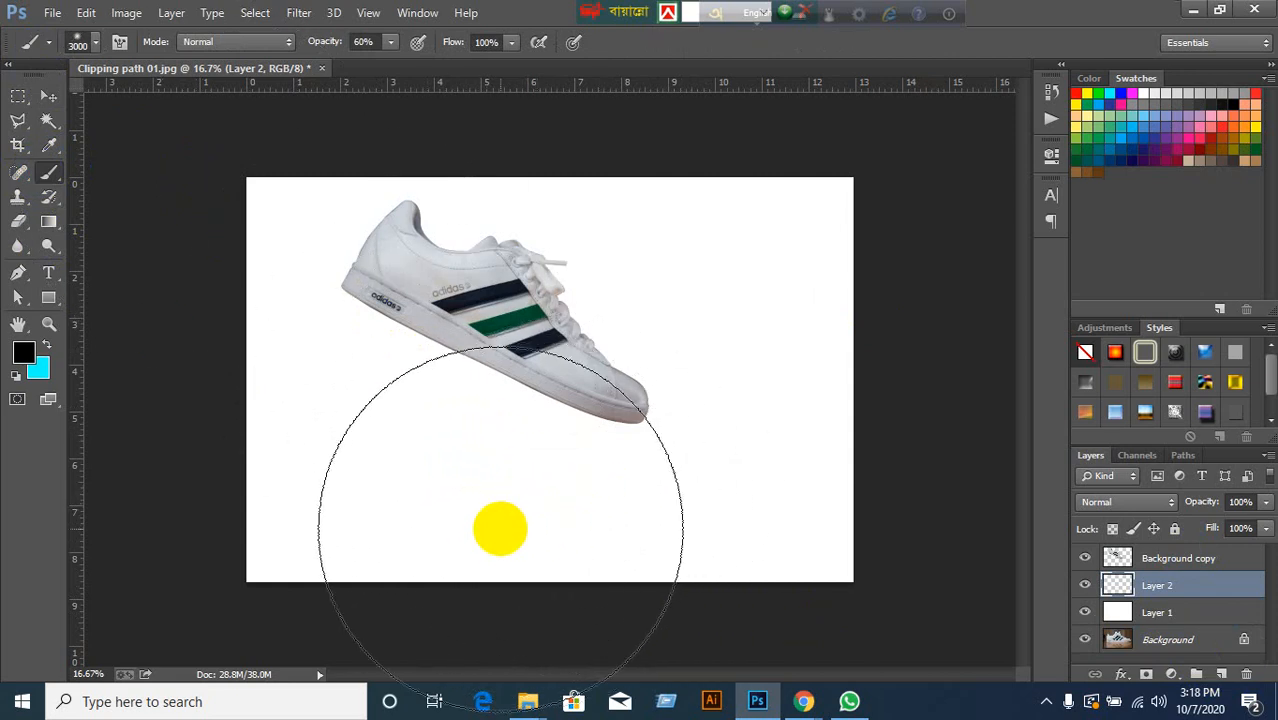
{"action": "left_click_drag", "start_coordinate": [501, 528], "coordinate": [532, 512]}
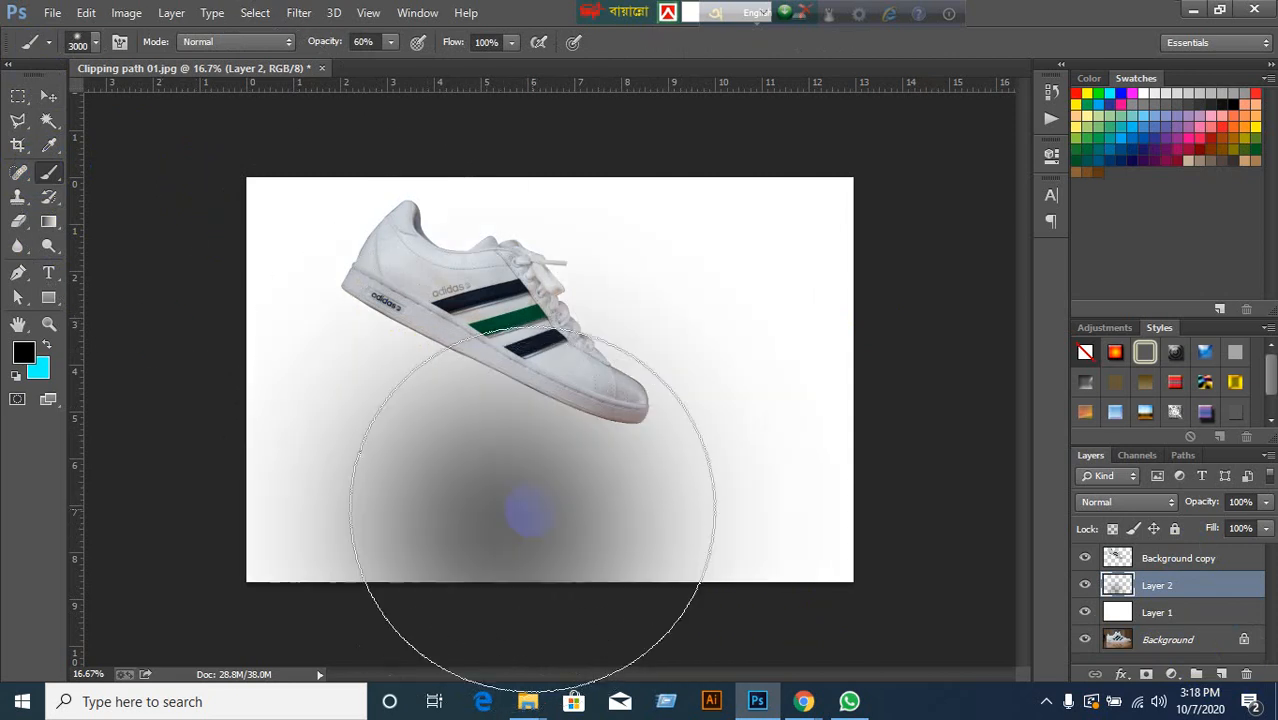
{"action": "key", "text": "ctrl+z"}
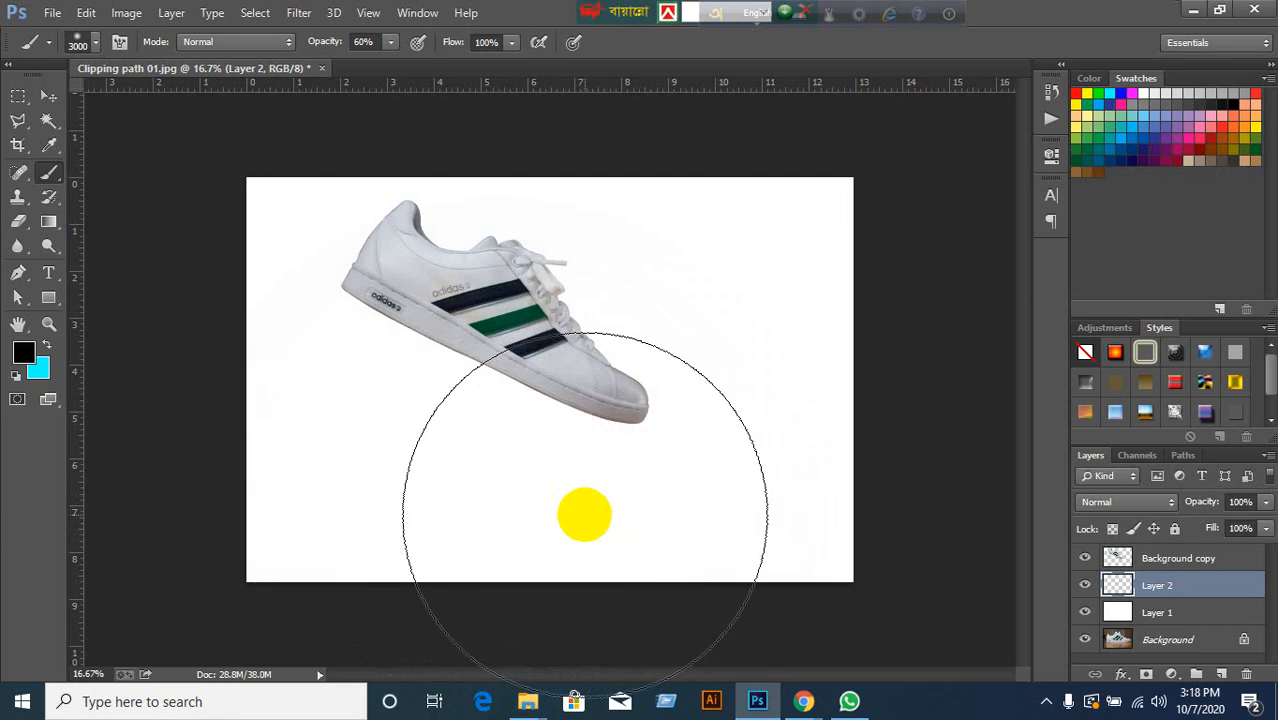
Try a soft black 3000 px spot below the toe, shift it up towards the sole and delete its layer.
{"action": "left_click", "coordinate": [585, 514]}
{"action": "left_click", "coordinate": [48, 95]}
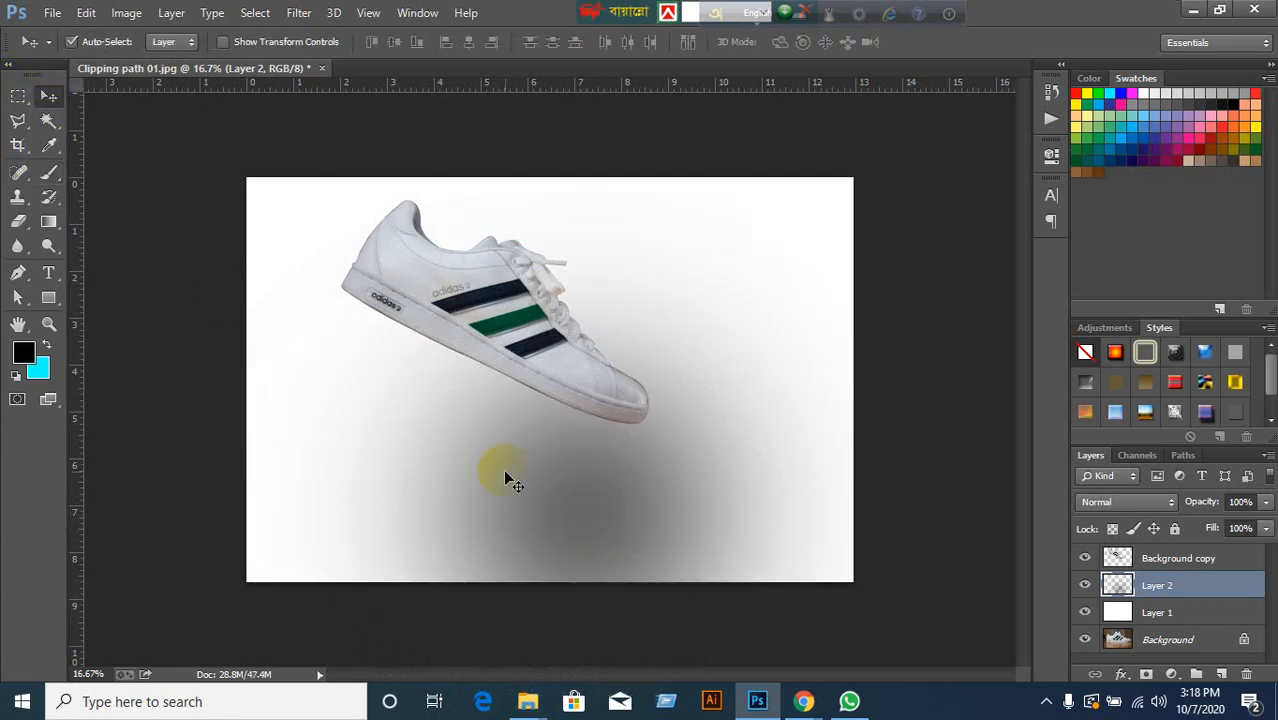
{"action": "left_click_drag", "start_coordinate": [505, 478], "coordinate": [570, 447]}
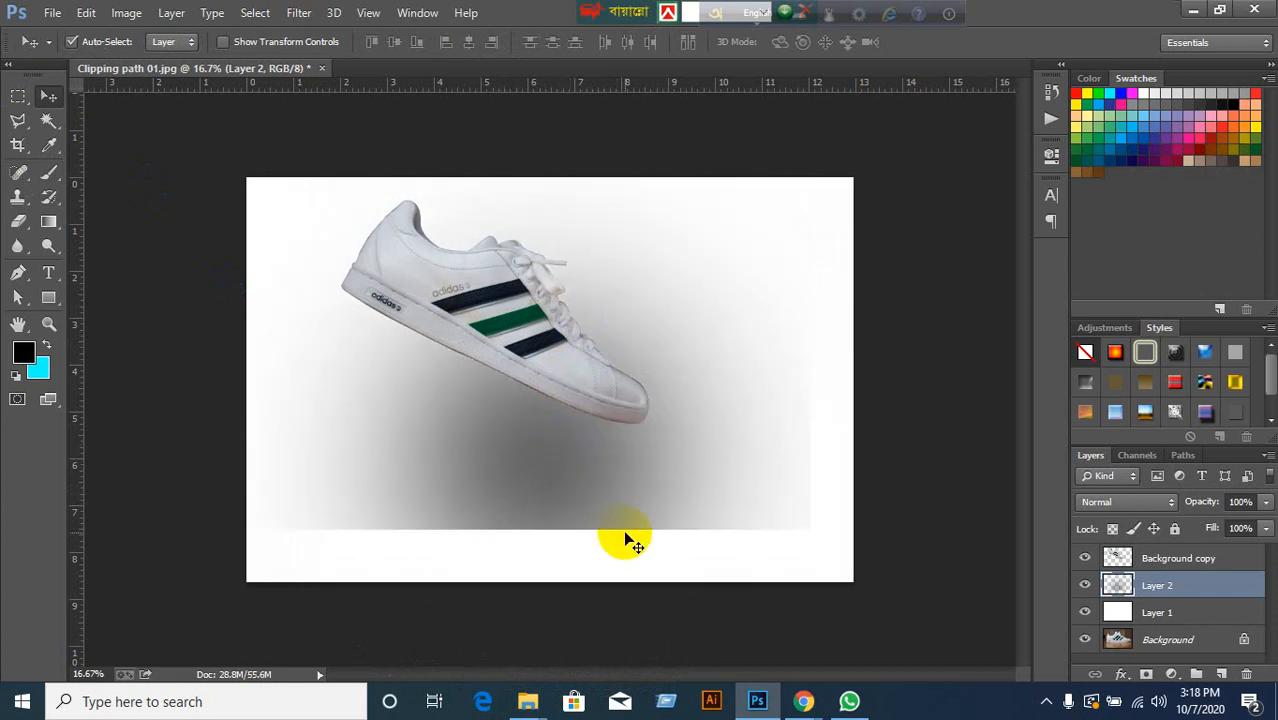
{"action": "key", "text": "Delete"}
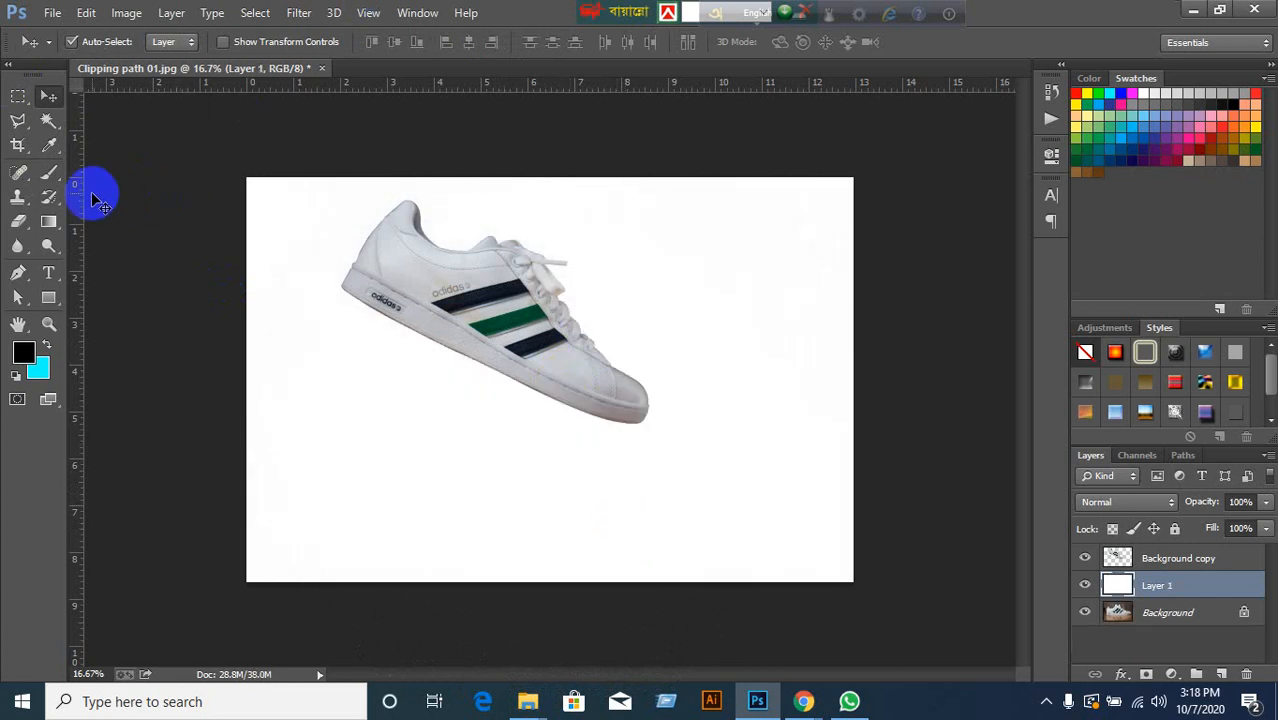
{"action": "left_click", "coordinate": [49, 173]}
{"action": "left_click_drag", "start_coordinate": [442, 340], "coordinate": [550, 336]}
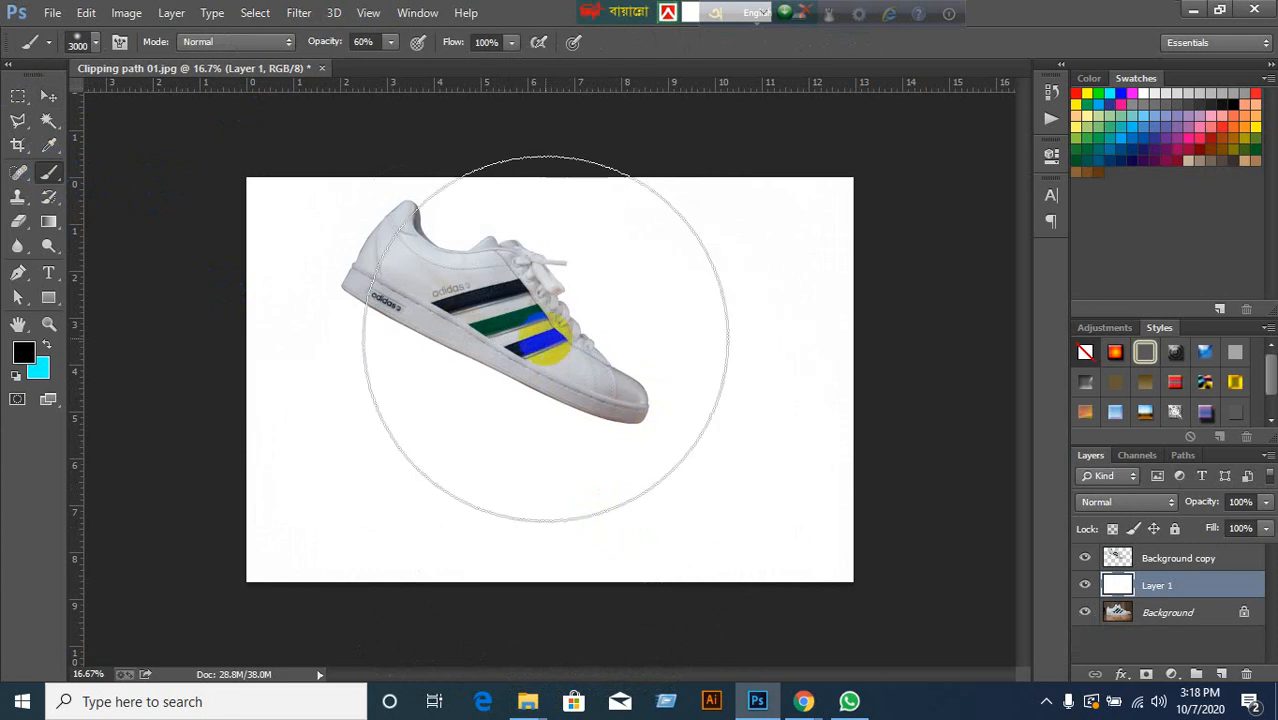
{"action": "left_click_drag", "start_coordinate": [676, 357], "coordinate": [655, 357]}
{"action": "key", "text": "ctrl+z"}
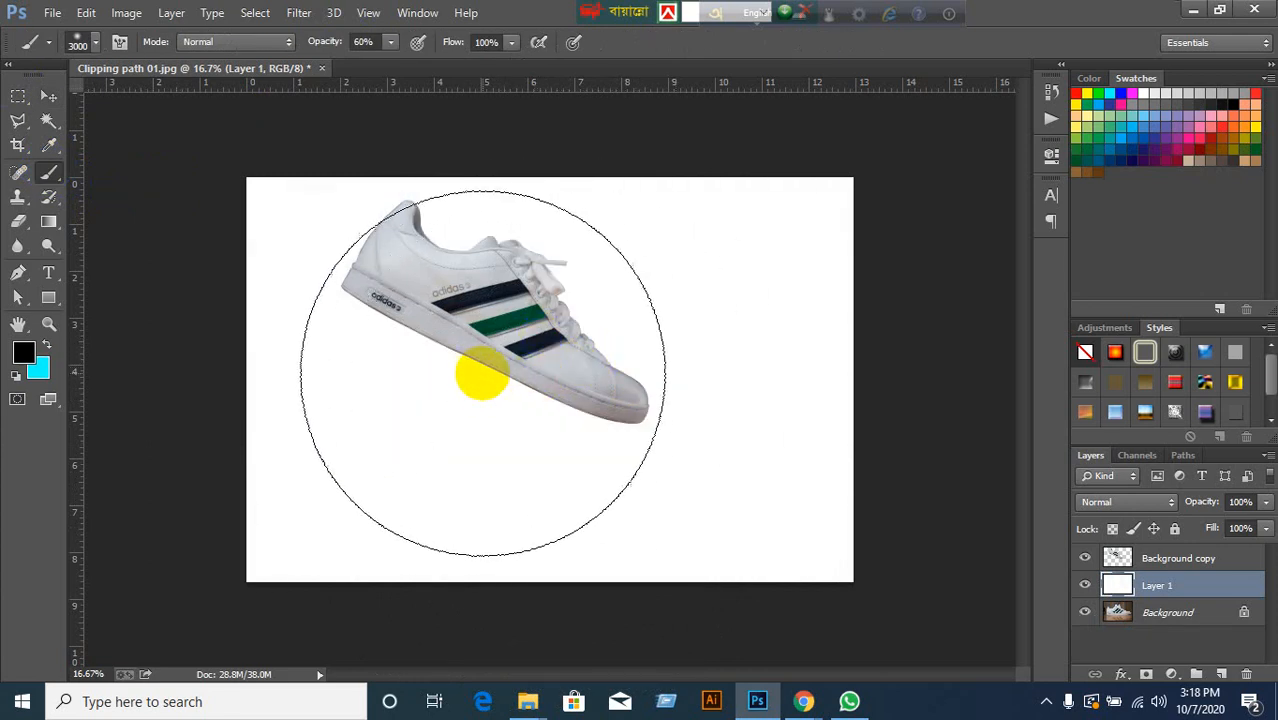
{"action": "left_click", "coordinate": [482, 373]}
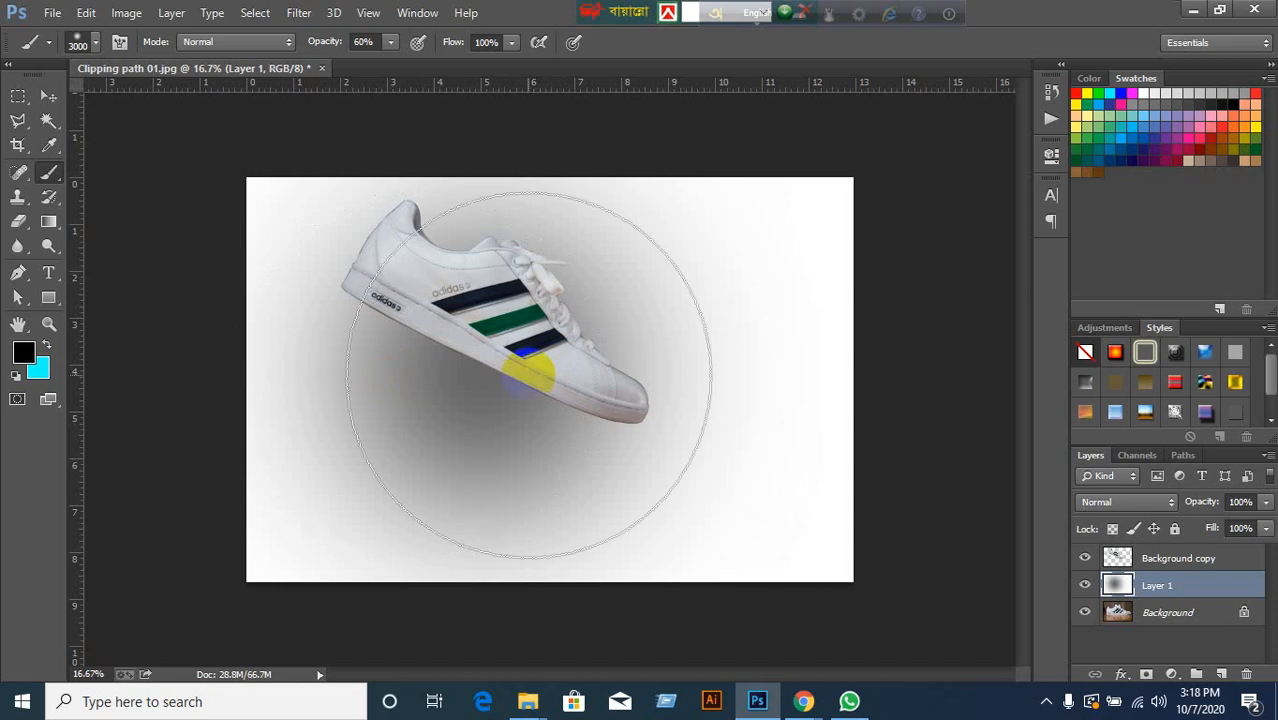
{"action": "key", "text": "ctrl+z"}
{"action": "left_click", "coordinate": [518, 393]}
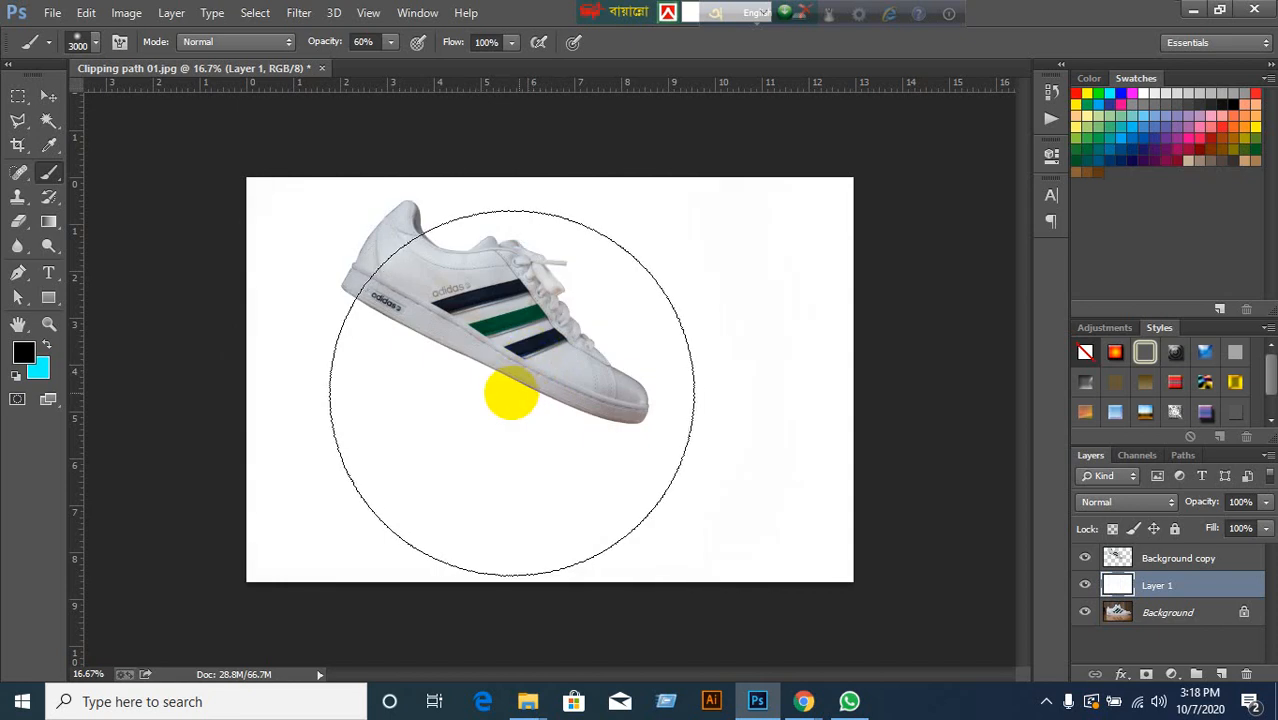
{"action": "left_click", "coordinate": [50, 100]}
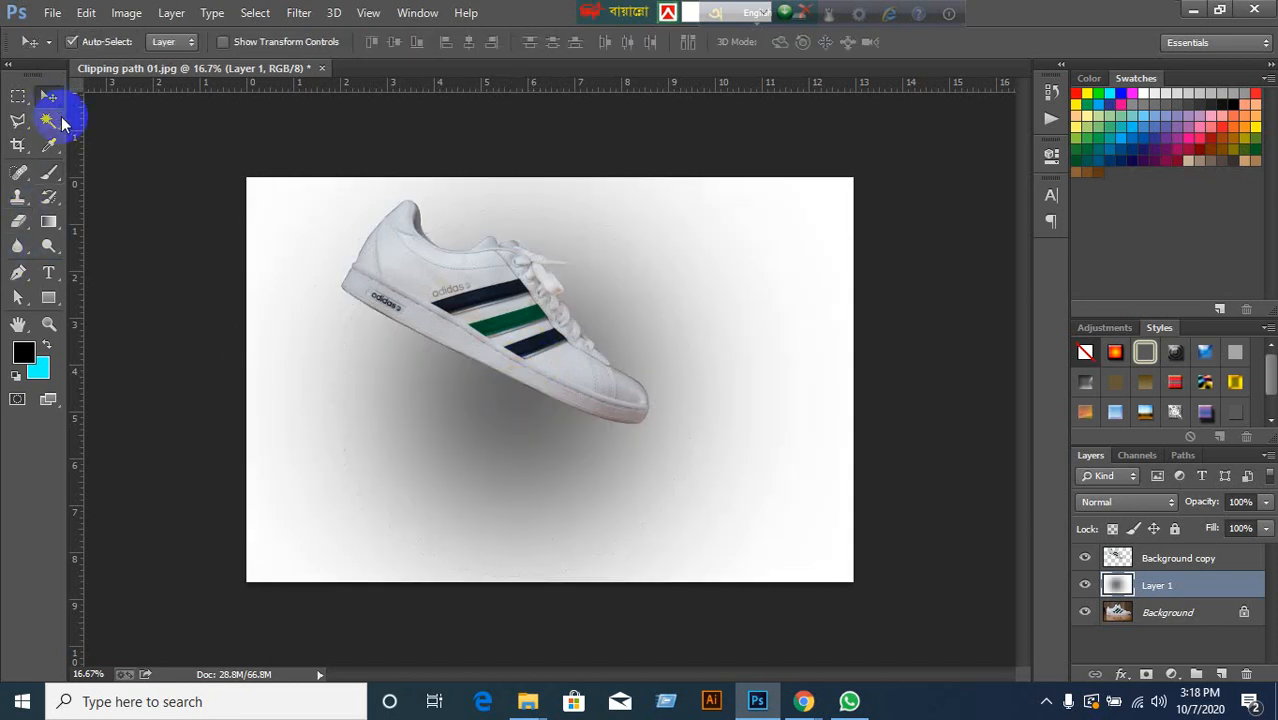
{"action": "key", "text": "ctrl+t"}
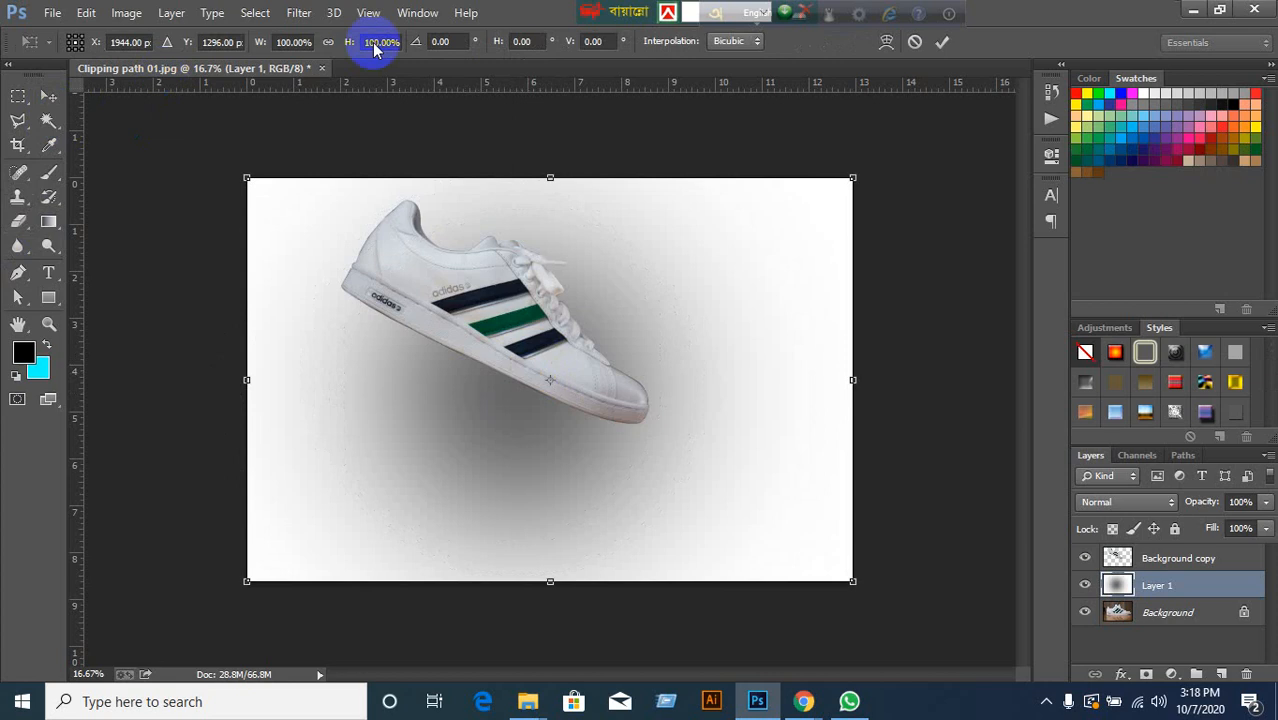
{"action": "left_click_drag", "start_coordinate": [547, 177], "coordinate": [556, 362]}
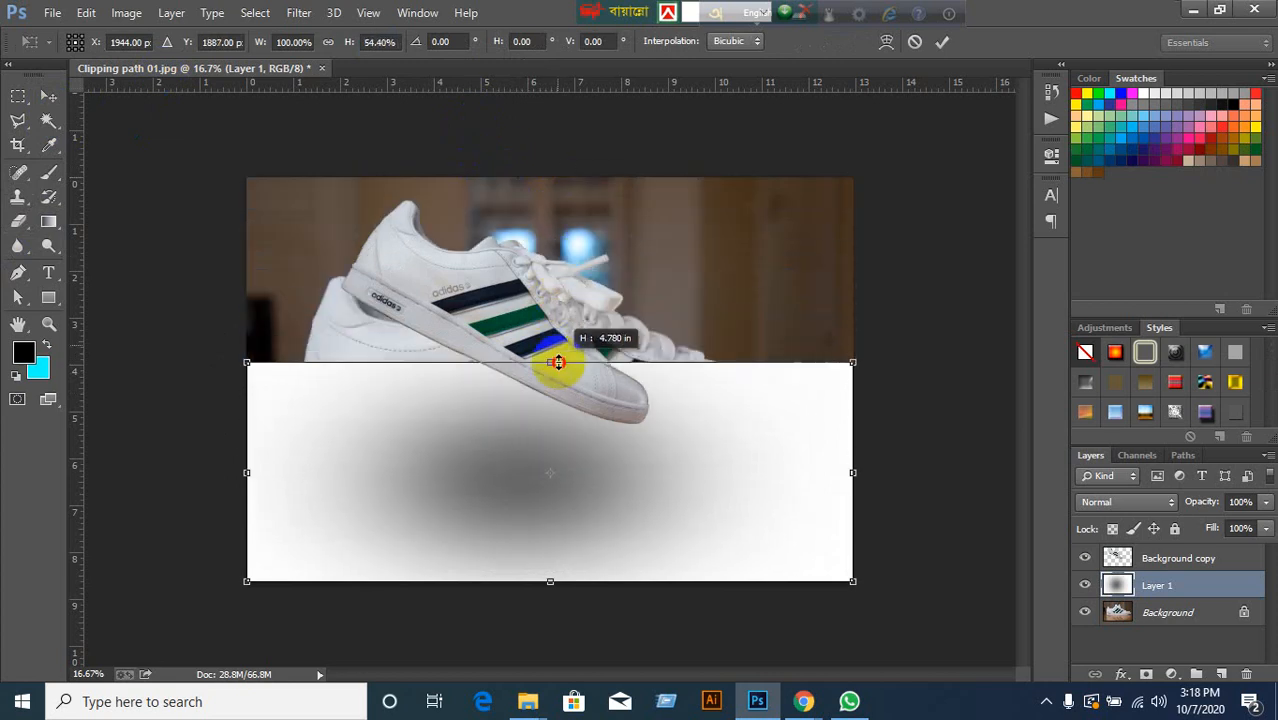
{"action": "key", "text": "ctrl+z"}
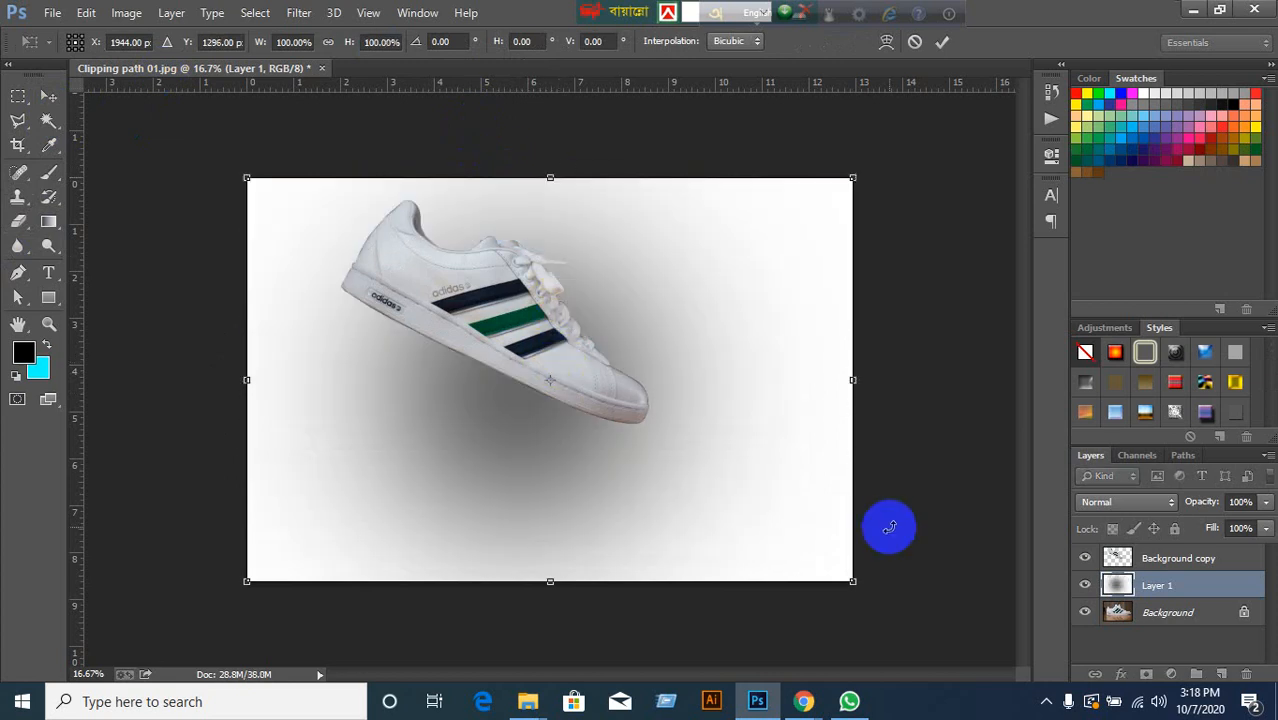
{"action": "left_click", "coordinate": [915, 41]}
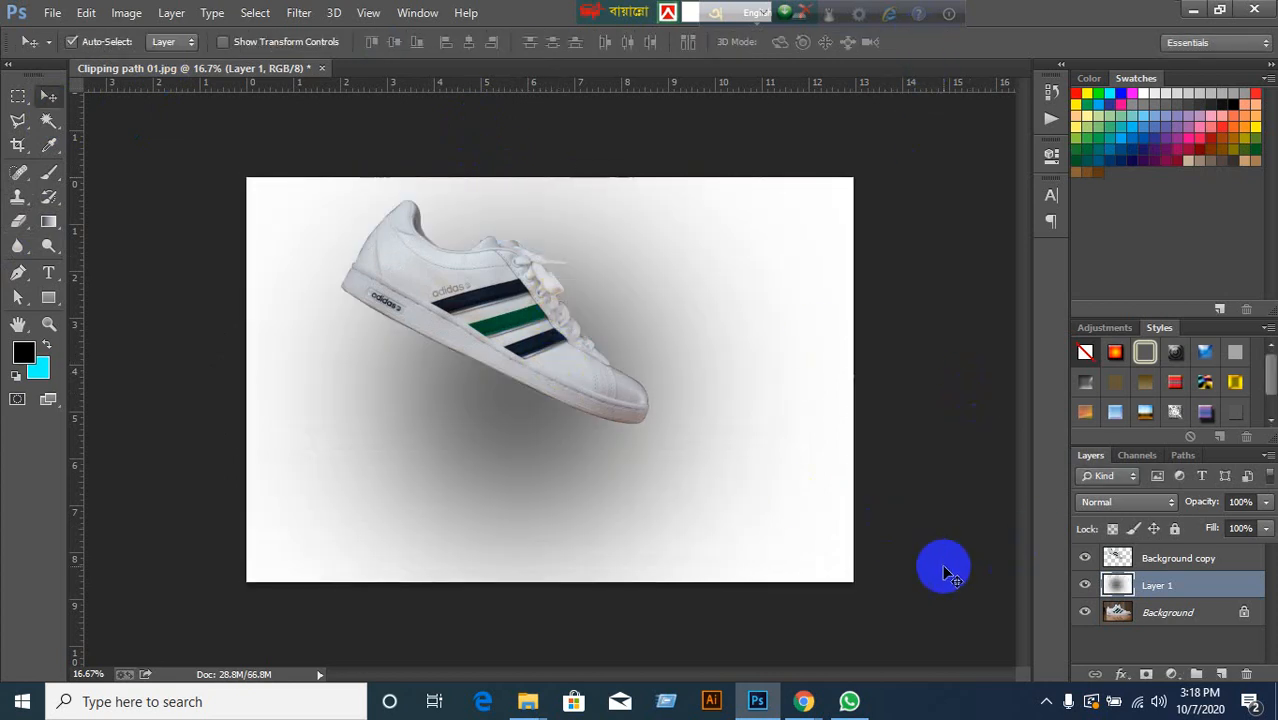
{"action": "key", "text": "ctrl+z"}
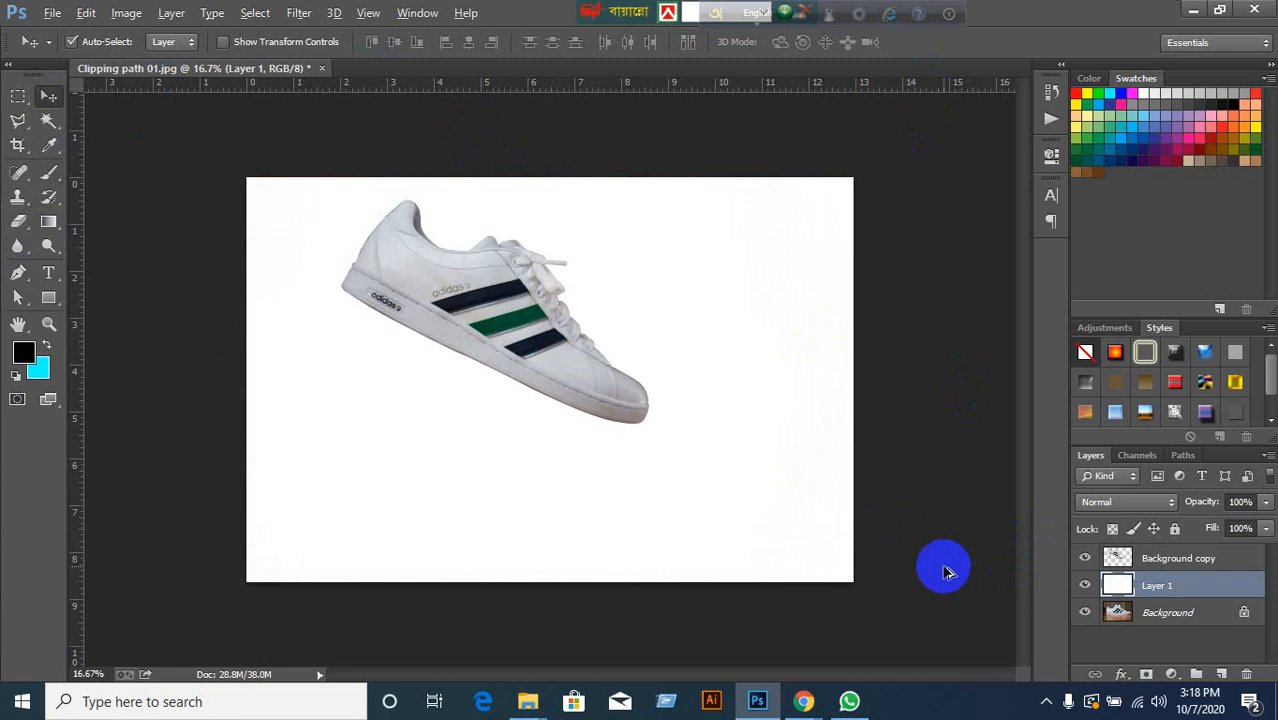
Add a new layer between the white layer and the shoe cut-out and paint one soft black 3000 px spot under the sole.
{"action": "left_click", "coordinate": [1221, 673]}
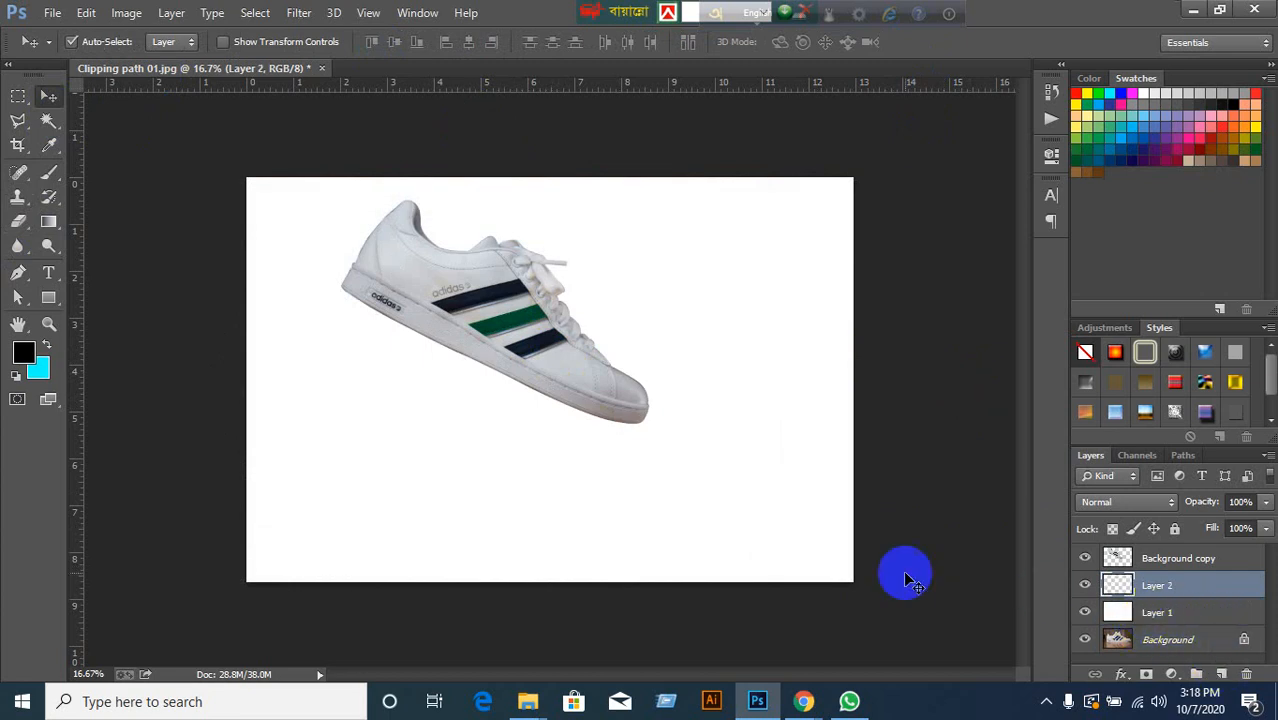
{"action": "left_click", "coordinate": [58, 171]}
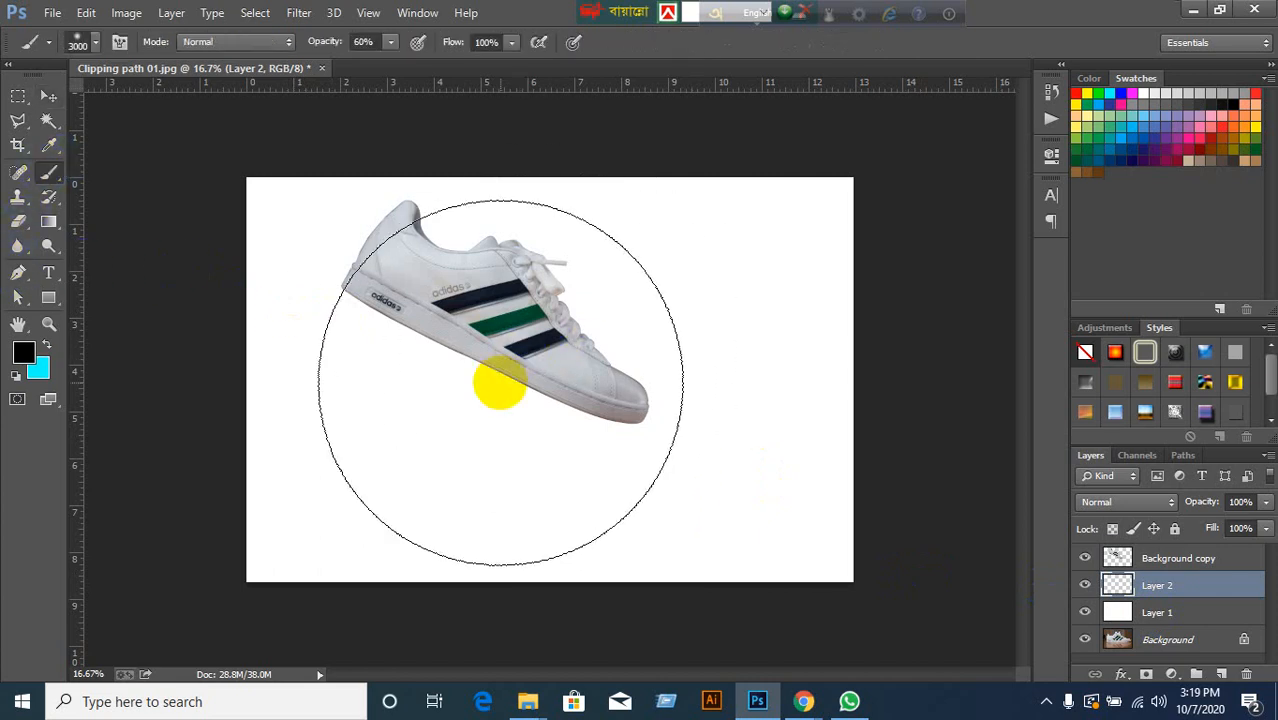
{"action": "left_click", "coordinate": [500, 383]}
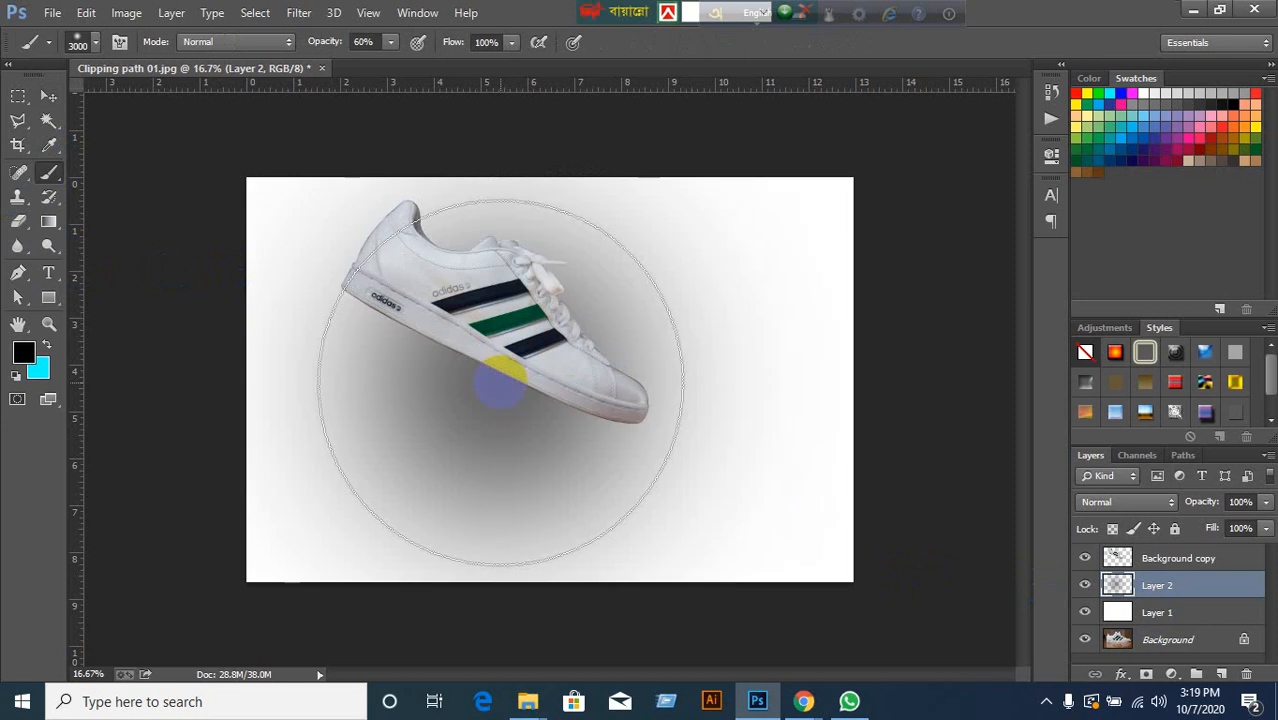
{"action": "left_click", "coordinate": [55, 94]}
{"action": "left_click", "coordinate": [100, 238]}
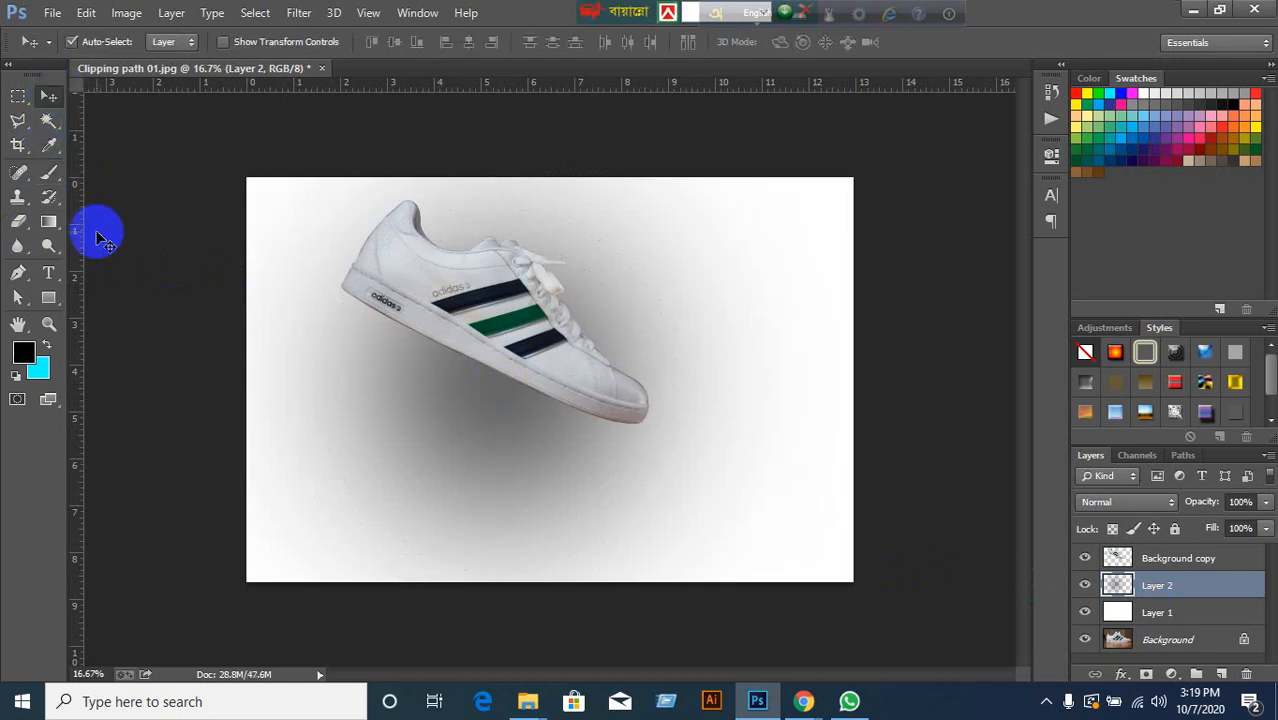
Try to flatten the soft shadow spot to about 62% width and 12% height beneath the shoe, and undo the transform.
{"action": "key", "text": "ctrl+t"}
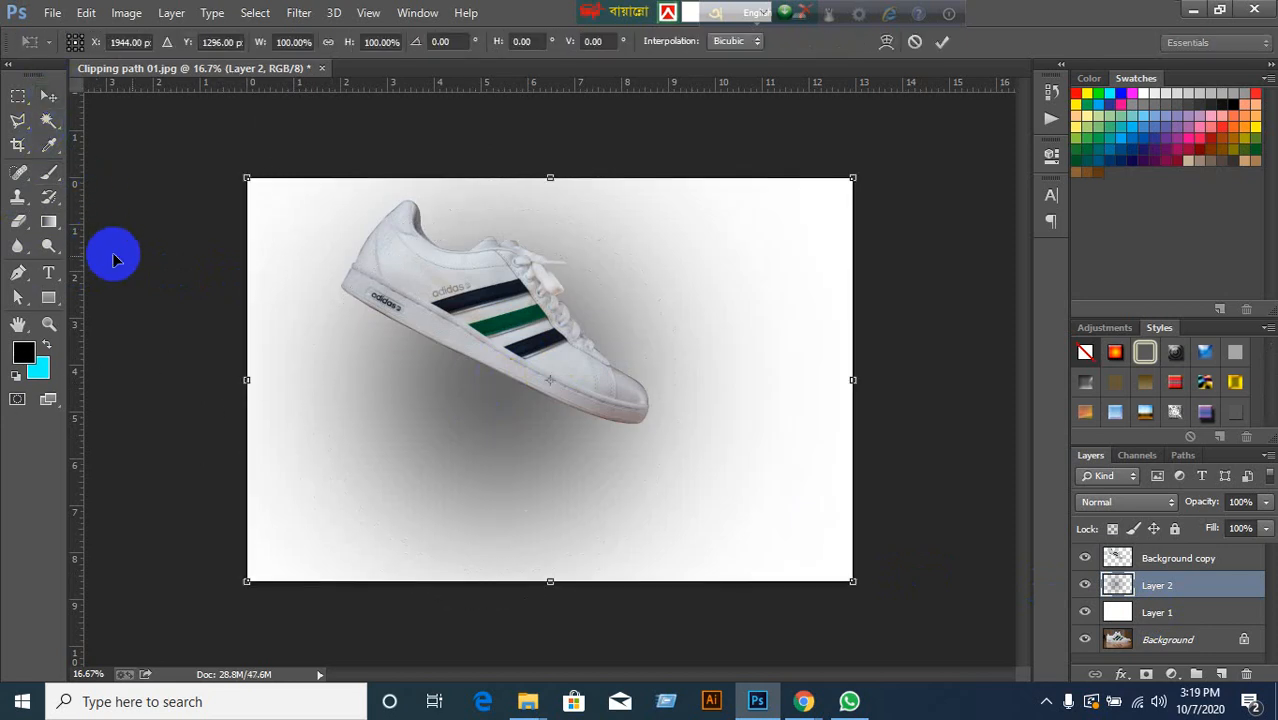
{"action": "left_click_drag", "start_coordinate": [550, 190], "coordinate": [553, 353]}
{"action": "left_click_drag", "start_coordinate": [553, 580], "coordinate": [552, 452]}
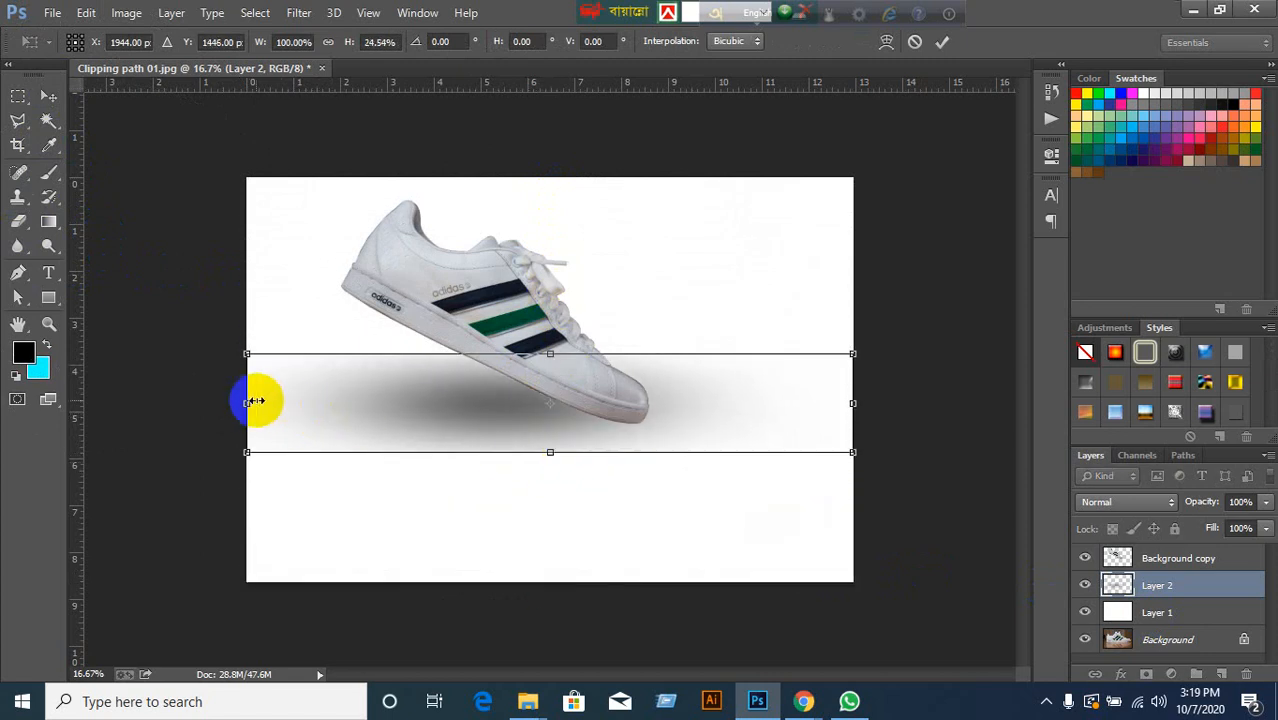
{"action": "left_click_drag", "start_coordinate": [249, 402], "coordinate": [379, 406]}
{"action": "left_click_drag", "start_coordinate": [485, 423], "coordinate": [424, 471]}
{"action": "left_click_drag", "start_coordinate": [774, 450], "coordinate": [719, 450]}
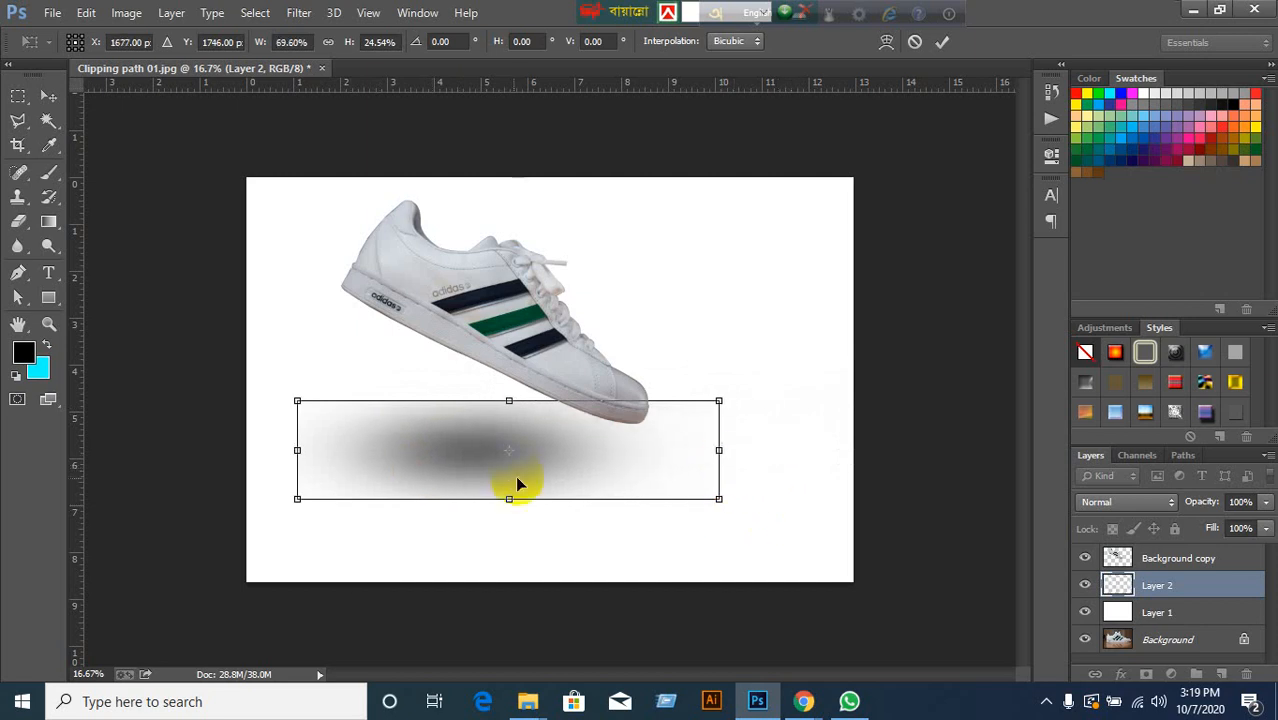
{"action": "left_click_drag", "start_coordinate": [515, 468], "coordinate": [535, 491]}
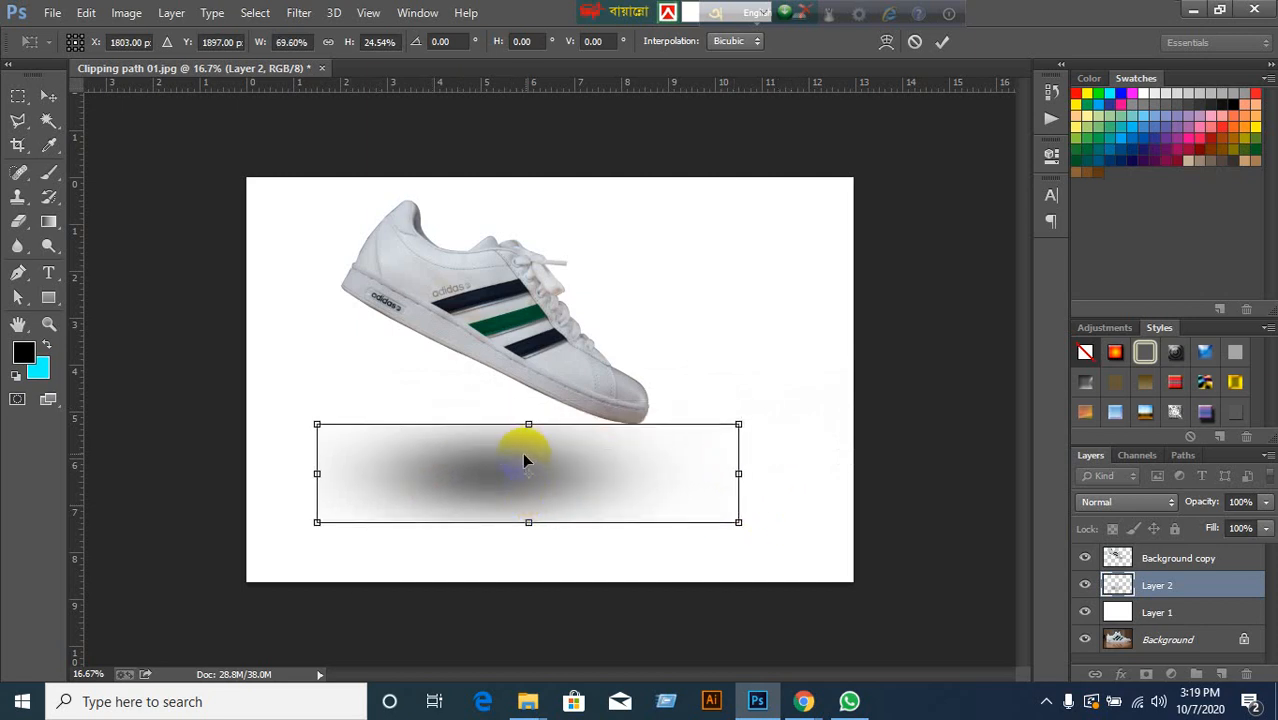
{"action": "left_click_drag", "start_coordinate": [533, 424], "coordinate": [535, 471]}
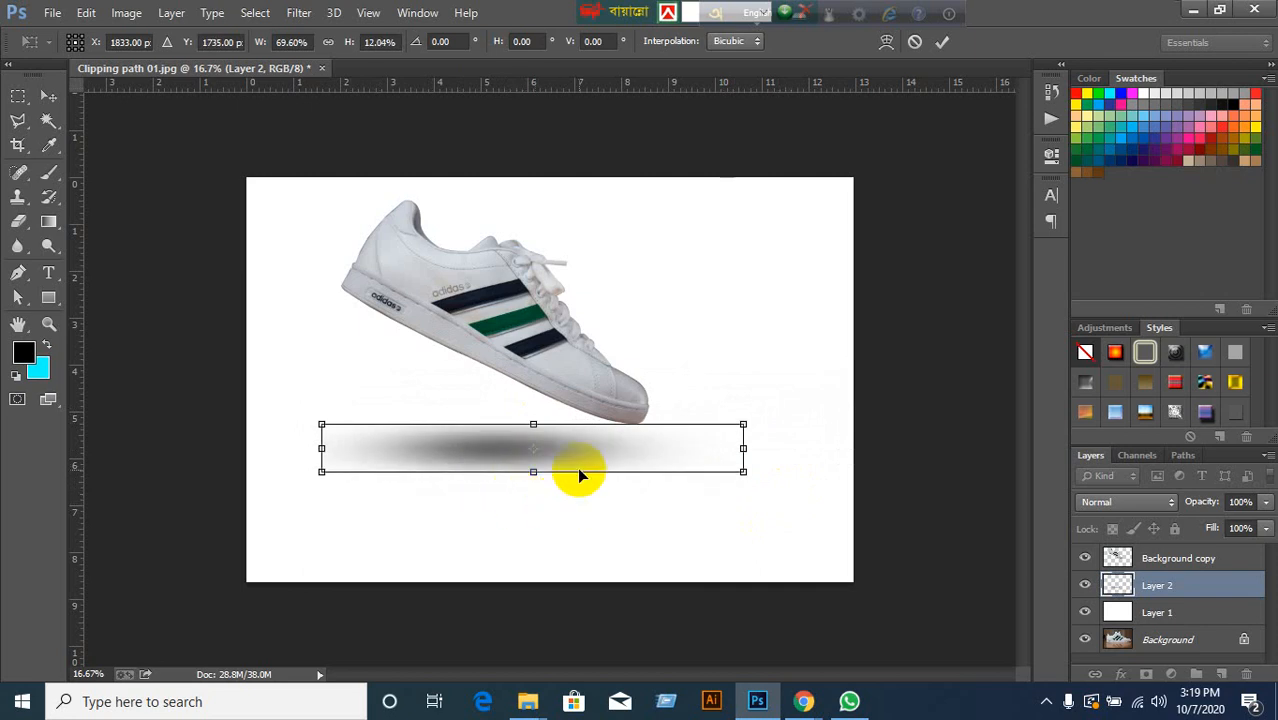
{"action": "left_click_drag", "start_coordinate": [544, 457], "coordinate": [536, 457]}
{"action": "left_click_drag", "start_coordinate": [313, 448], "coordinate": [340, 447]}
{"action": "left_click_drag", "start_coordinate": [735, 449], "coordinate": [715, 448]}
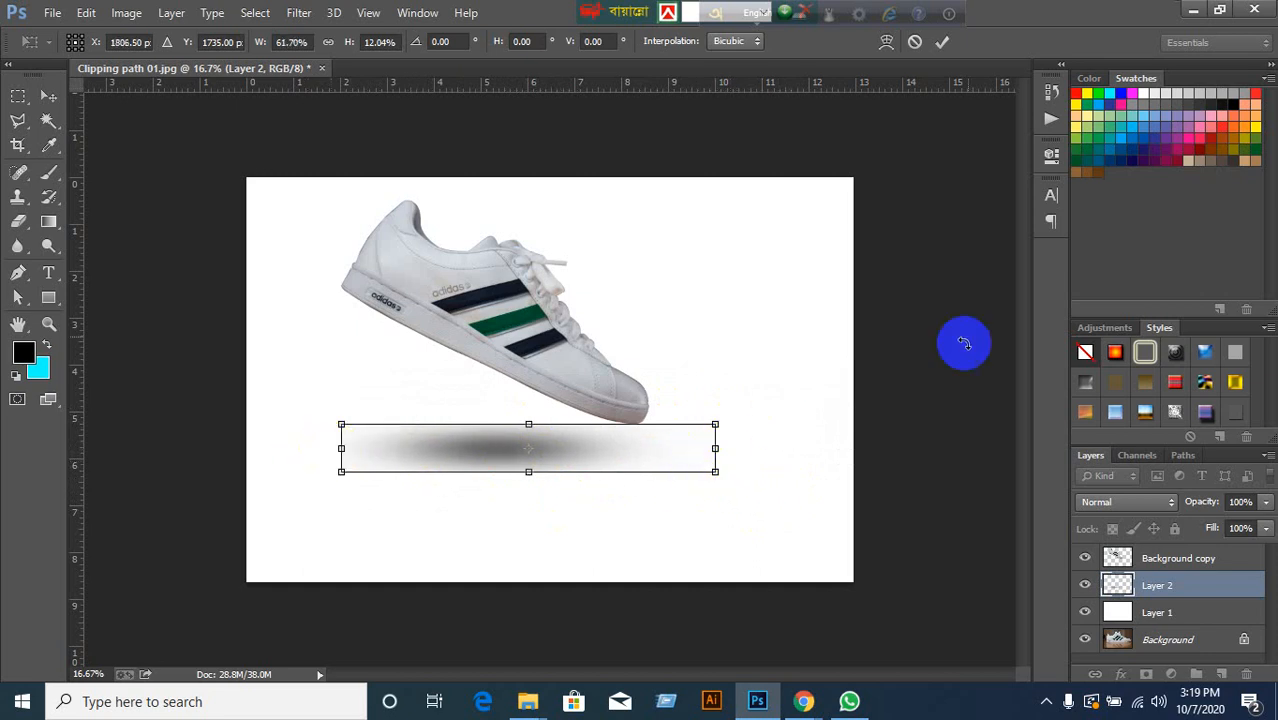
{"action": "left_click", "coordinate": [942, 45]}
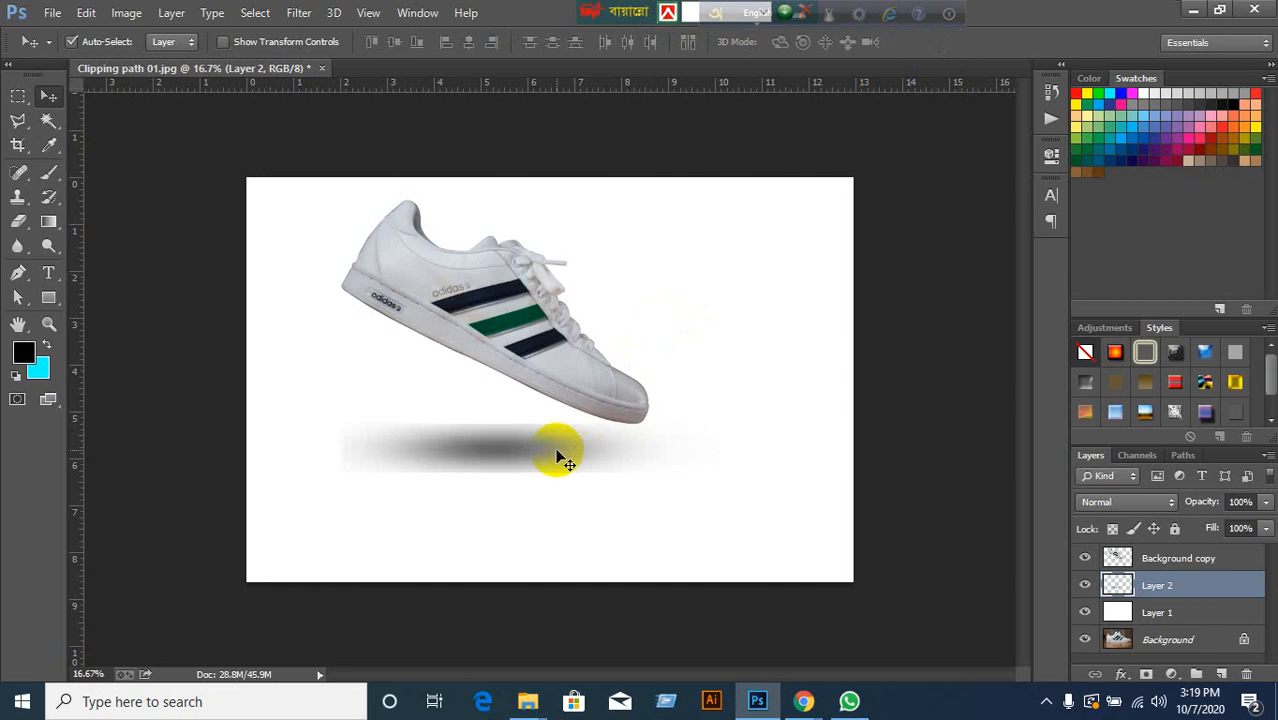
{"action": "key", "text": "ctrl+z"}
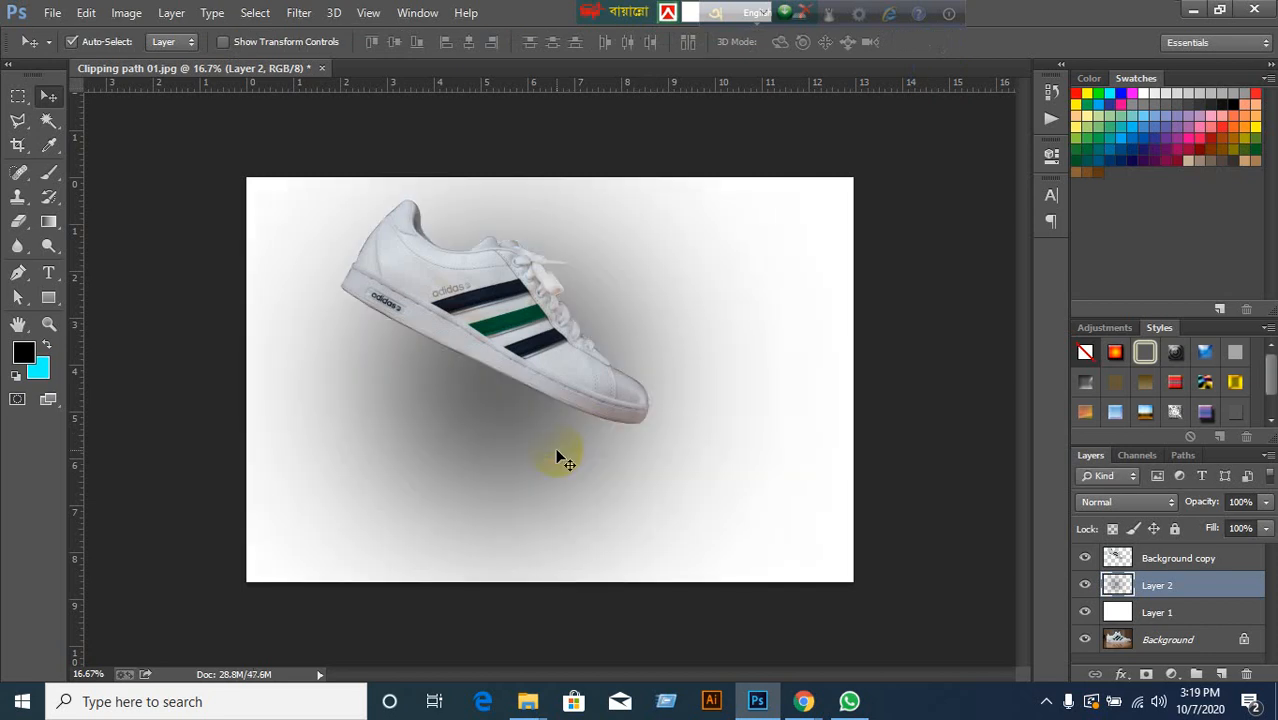
Flatten the soft shadow spot to about 76% width and 31% height, and move it below the shoe's toe.
{"action": "key", "text": "ctrl+t"}
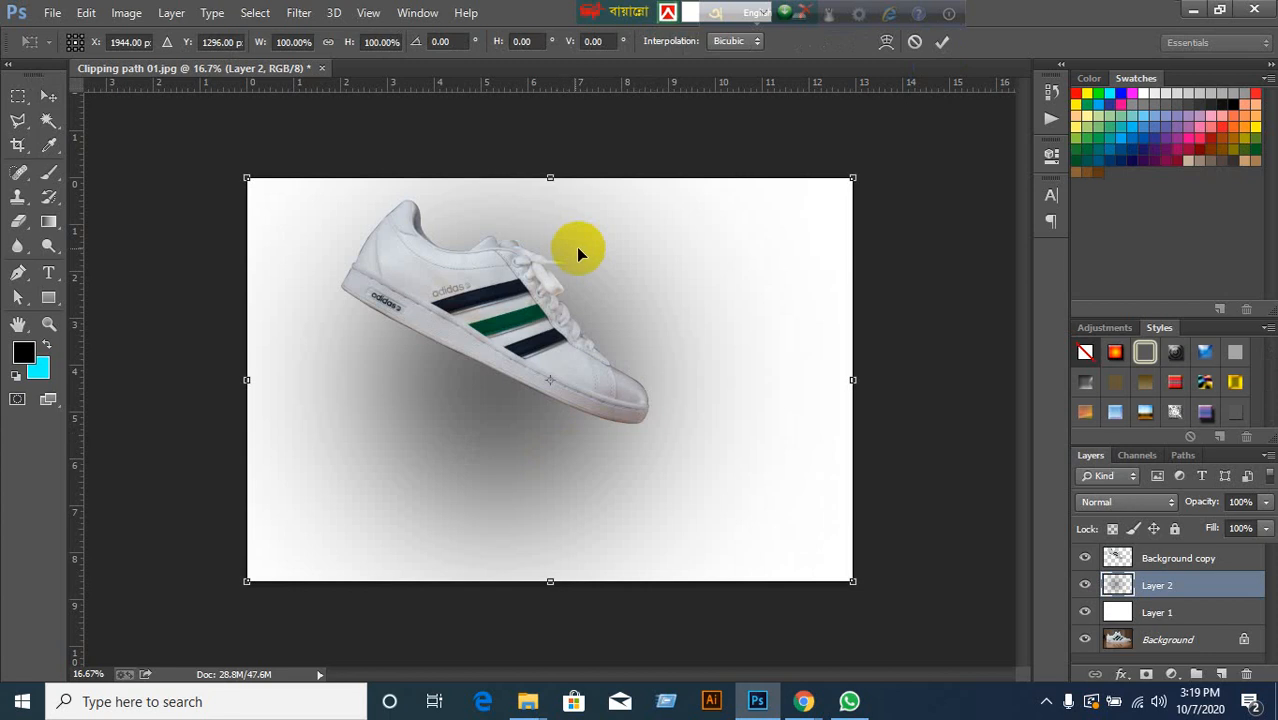
{"action": "left_click_drag", "start_coordinate": [549, 181], "coordinate": [550, 385]}
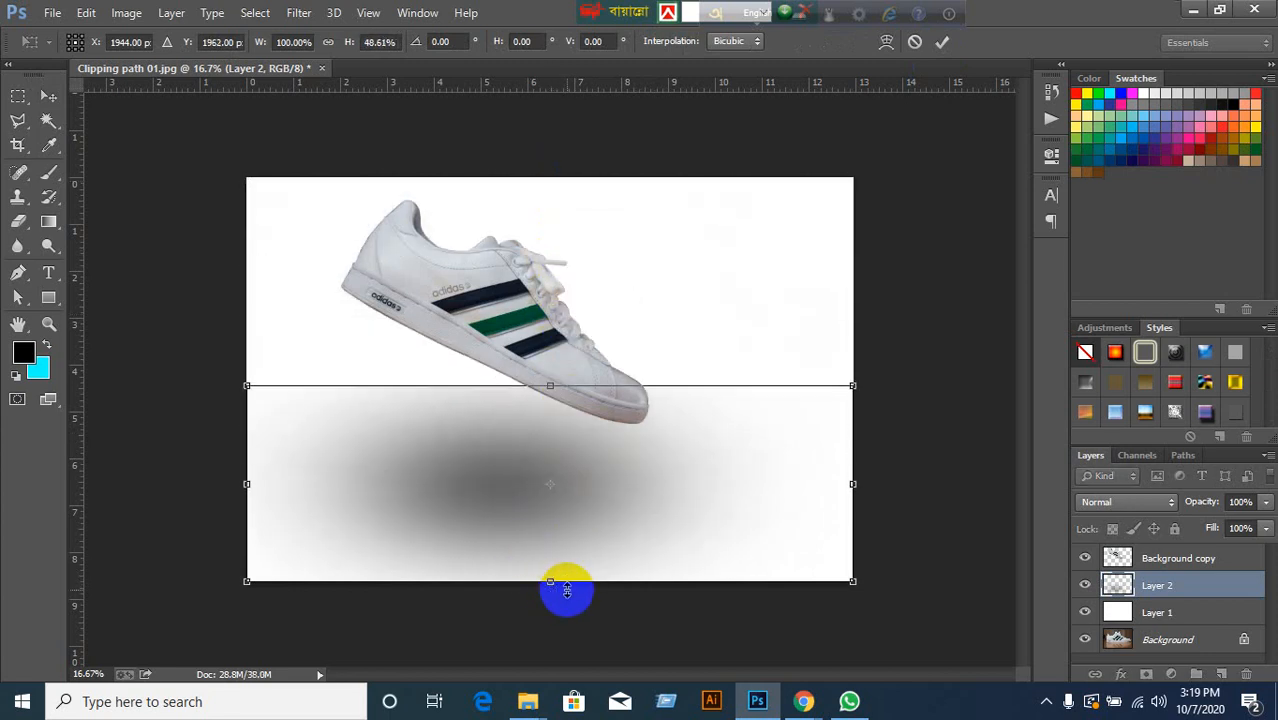
{"action": "left_click_drag", "start_coordinate": [552, 584], "coordinate": [550, 514]}
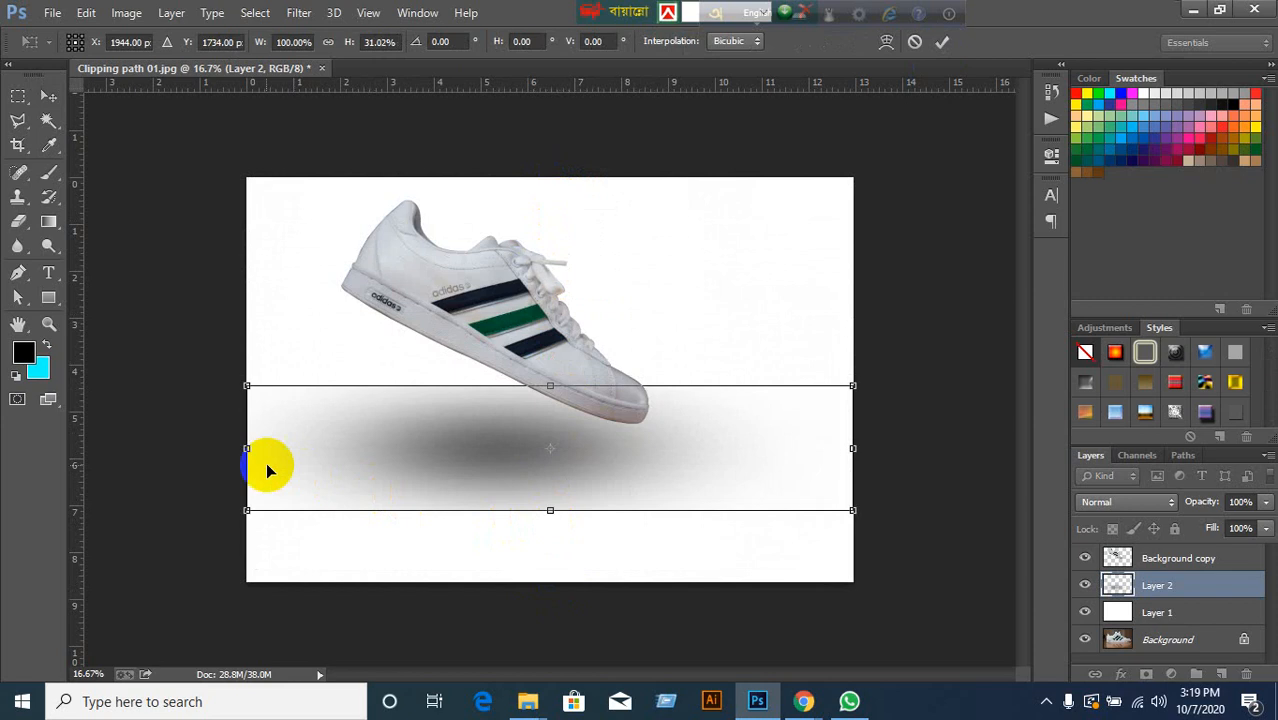
{"action": "left_click_drag", "start_coordinate": [250, 447], "coordinate": [303, 448]}
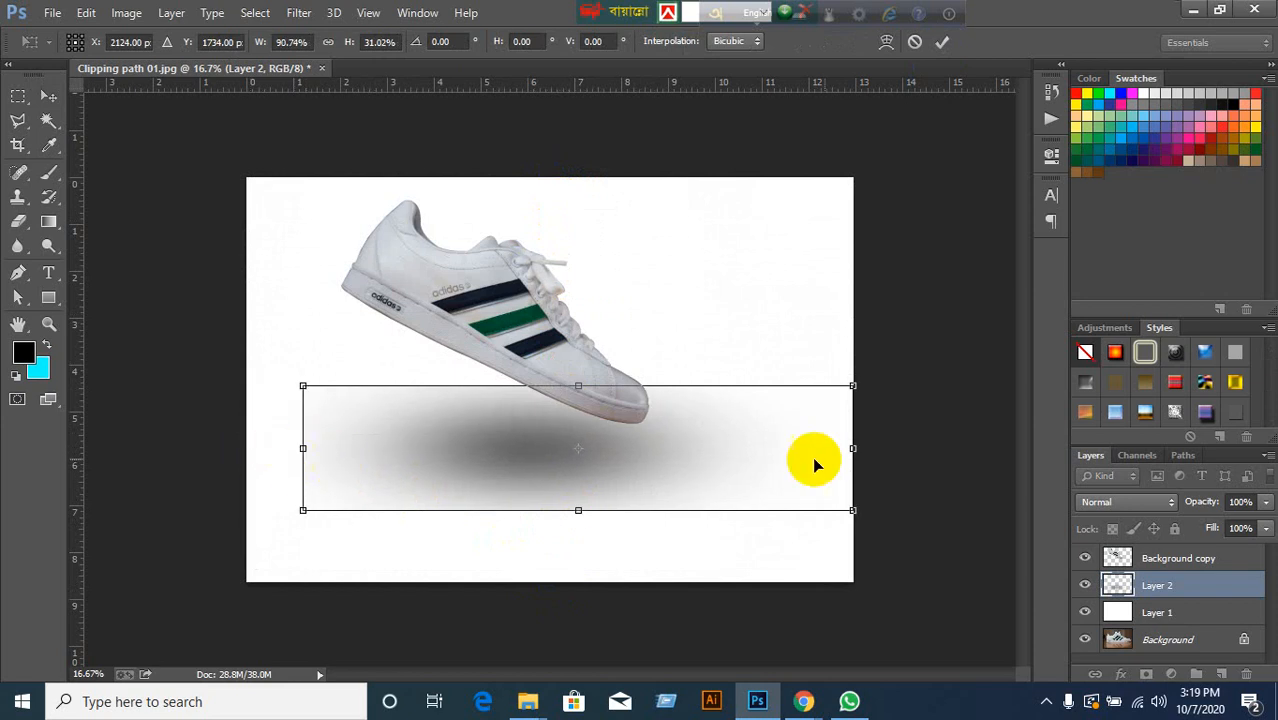
{"action": "left_click_drag", "start_coordinate": [850, 455], "coordinate": [765, 451]}
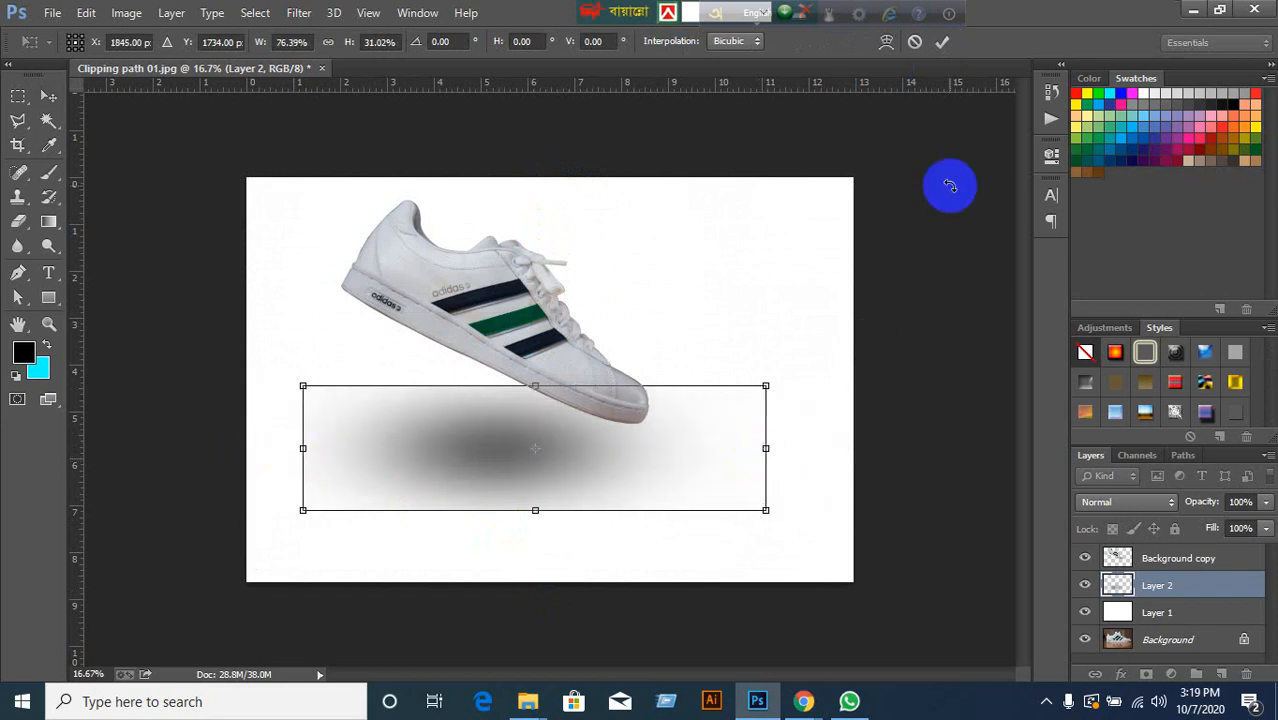
{"action": "left_click", "coordinate": [942, 44]}
{"action": "left_click_drag", "start_coordinate": [552, 457], "coordinate": [590, 505]}
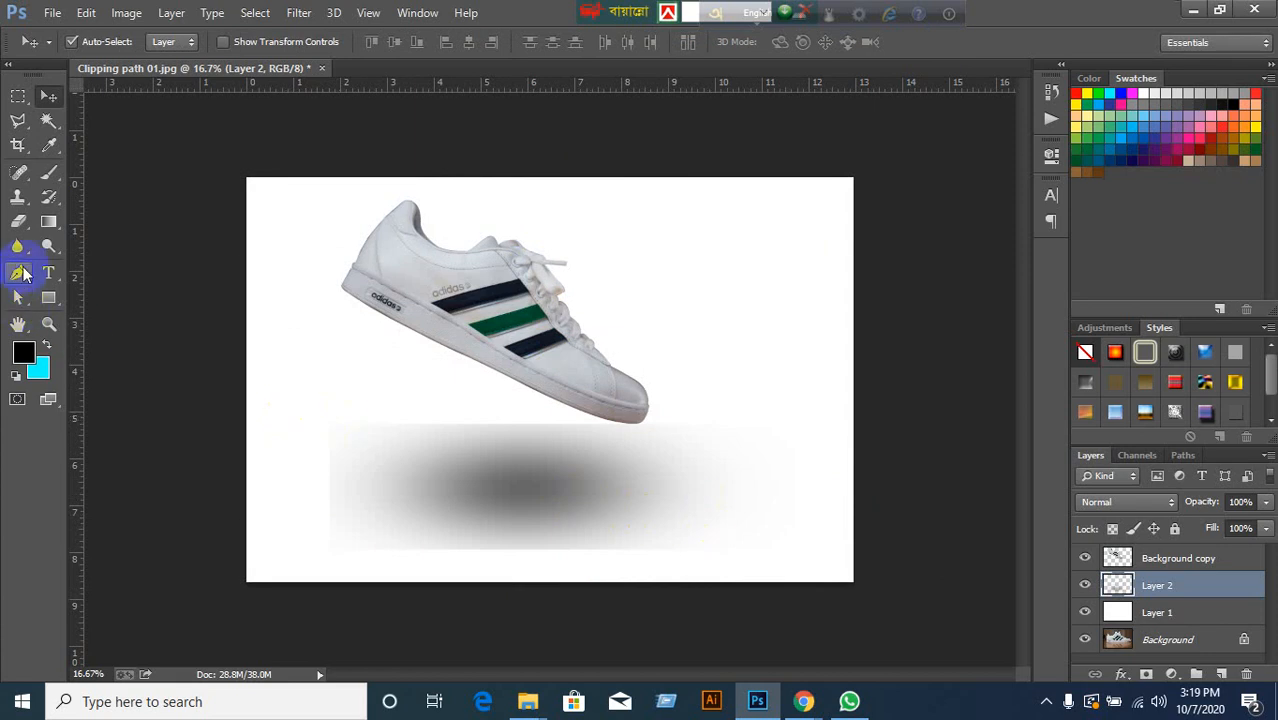
Try erasing the shadow's hard edges with the 700 px Eraser and squashing it to about 52% height, and undo these changes.
{"action": "left_click", "coordinate": [17, 224]}
{"action": "mouse_move", "coordinate": [345, 409]}
{"action": "left_mouse_down"}
{"action": "mouse_move", "coordinate": [307, 497]}
{"action": "mouse_move", "coordinate": [313, 445]}
{"action": "mouse_move", "coordinate": [331, 525]}
{"action": "mouse_move", "coordinate": [373, 575]}
{"action": "mouse_move", "coordinate": [434, 560]}
{"action": "mouse_move", "coordinate": [688, 579]}
{"action": "mouse_move", "coordinate": [754, 556]}
{"action": "mouse_move", "coordinate": [770, 448]}
{"action": "left_mouse_up"}
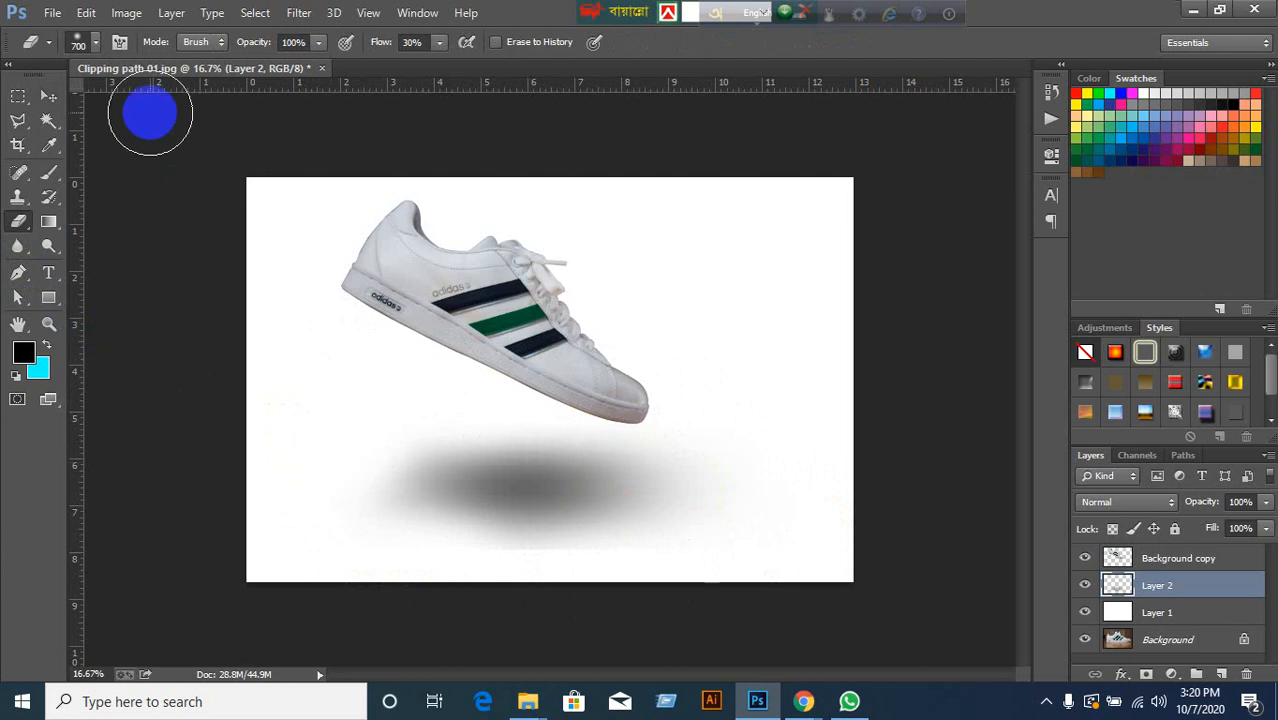
{"action": "left_click", "coordinate": [48, 96]}
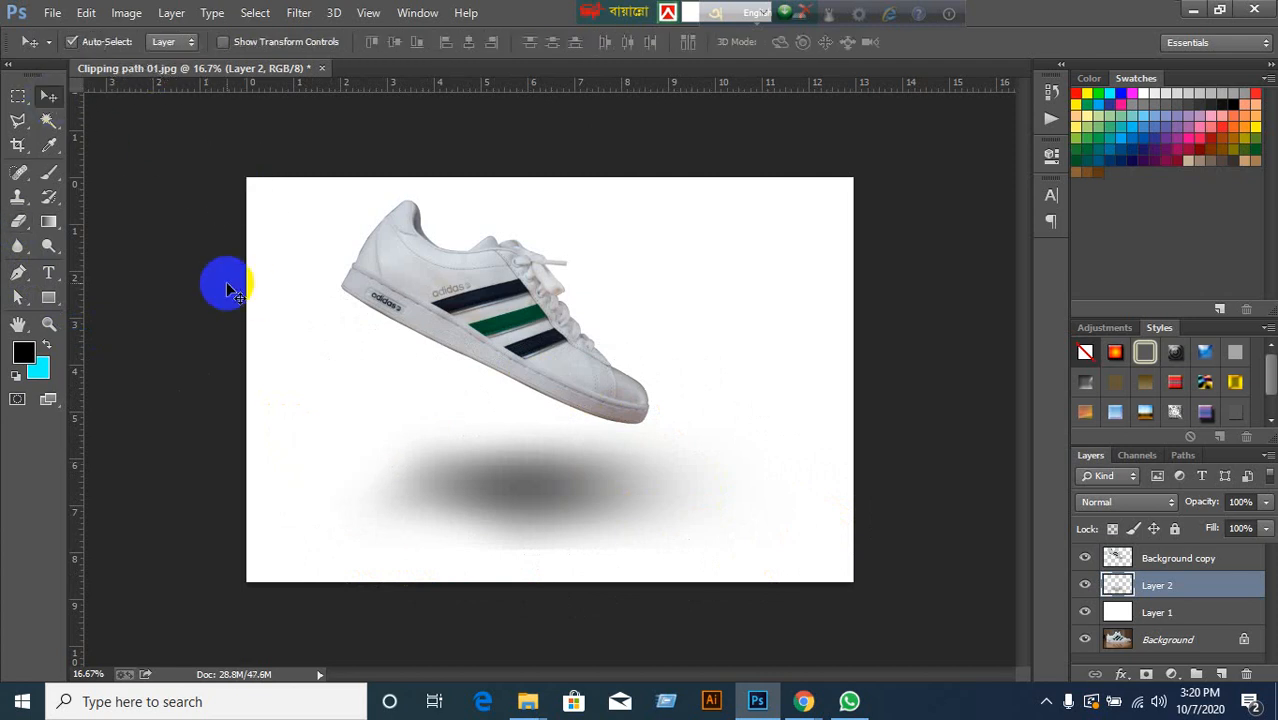
{"action": "key", "text": "ctrl+t"}
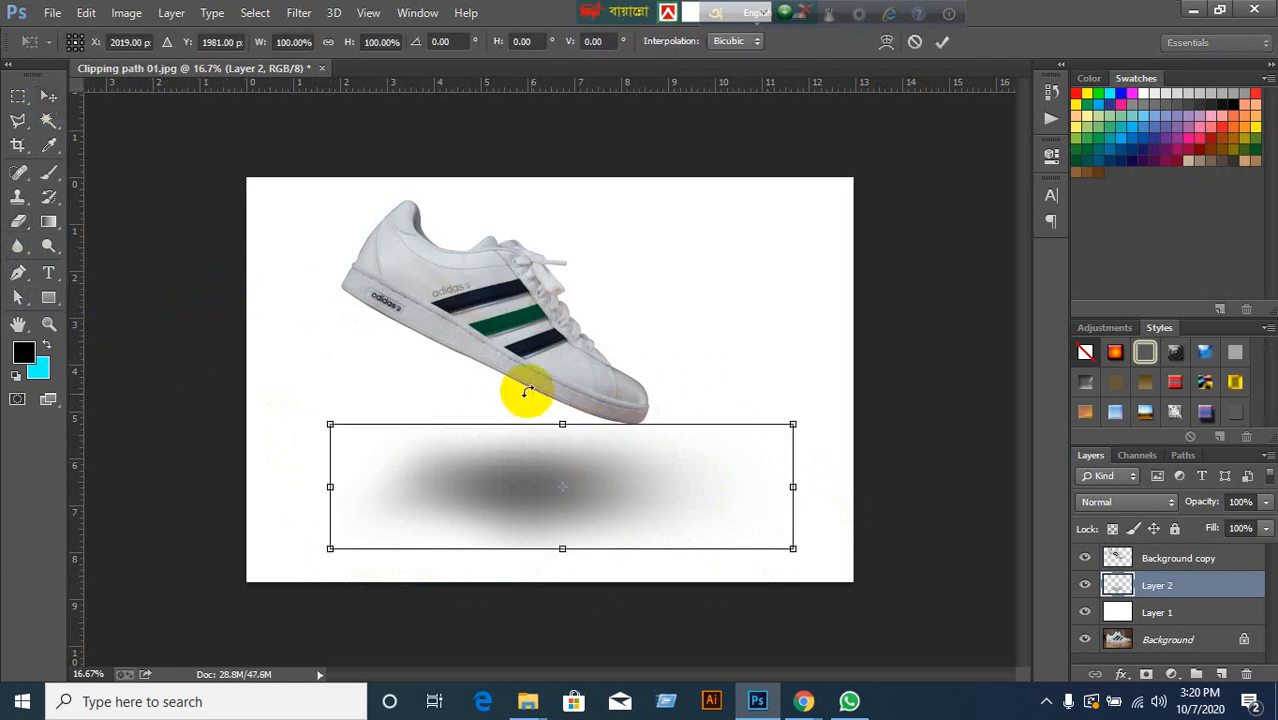
{"action": "left_click_drag", "start_coordinate": [567, 425], "coordinate": [571, 485]}
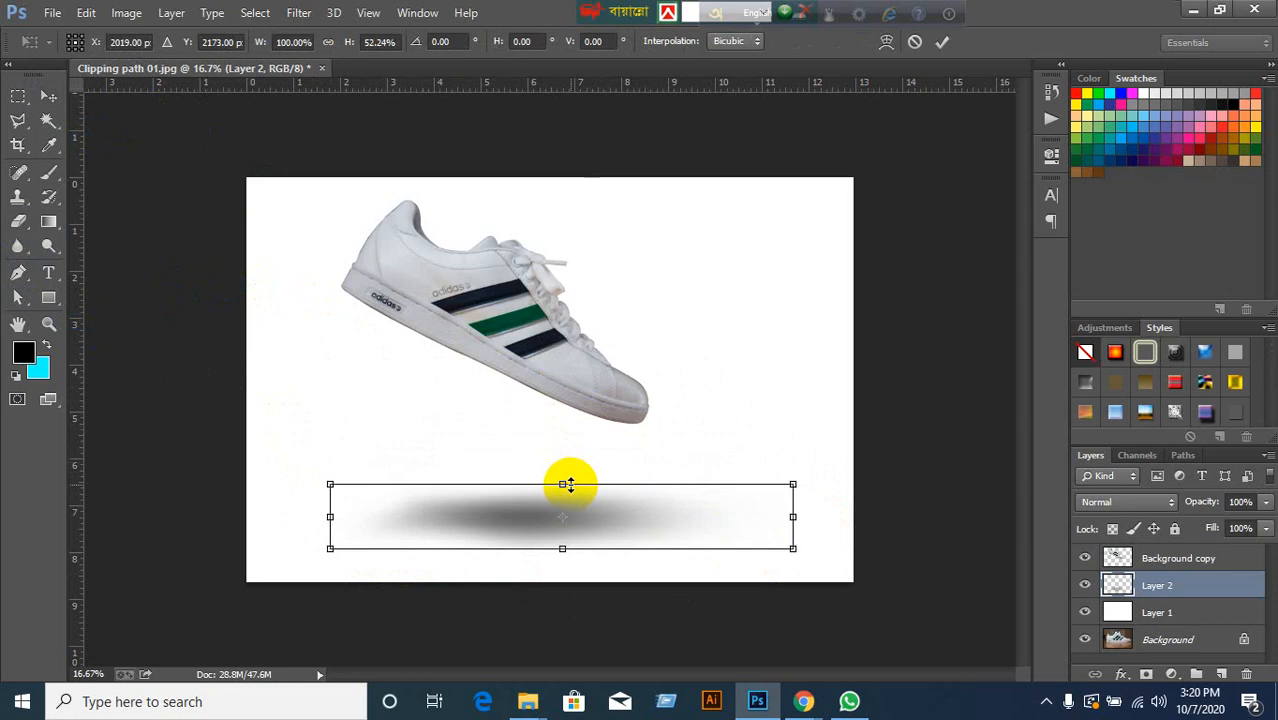
{"action": "left_click_drag", "start_coordinate": [571, 531], "coordinate": [522, 456]}
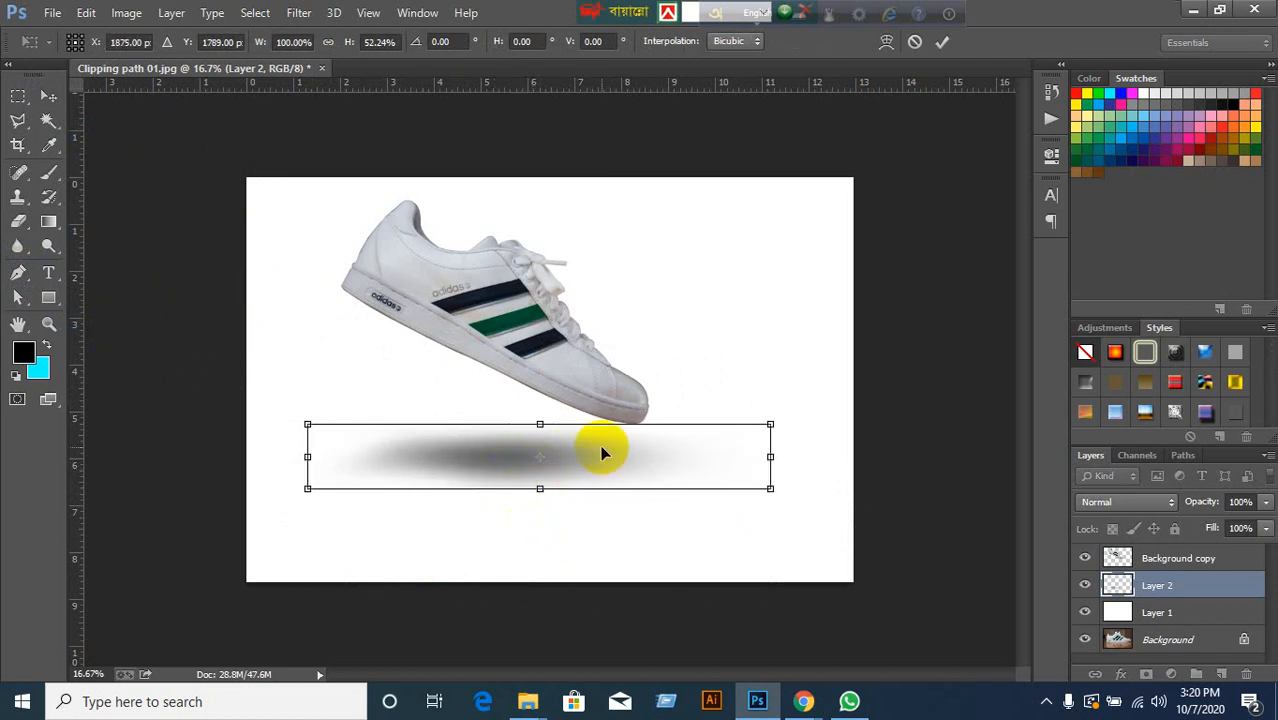
{"action": "left_click", "coordinate": [942, 41]}
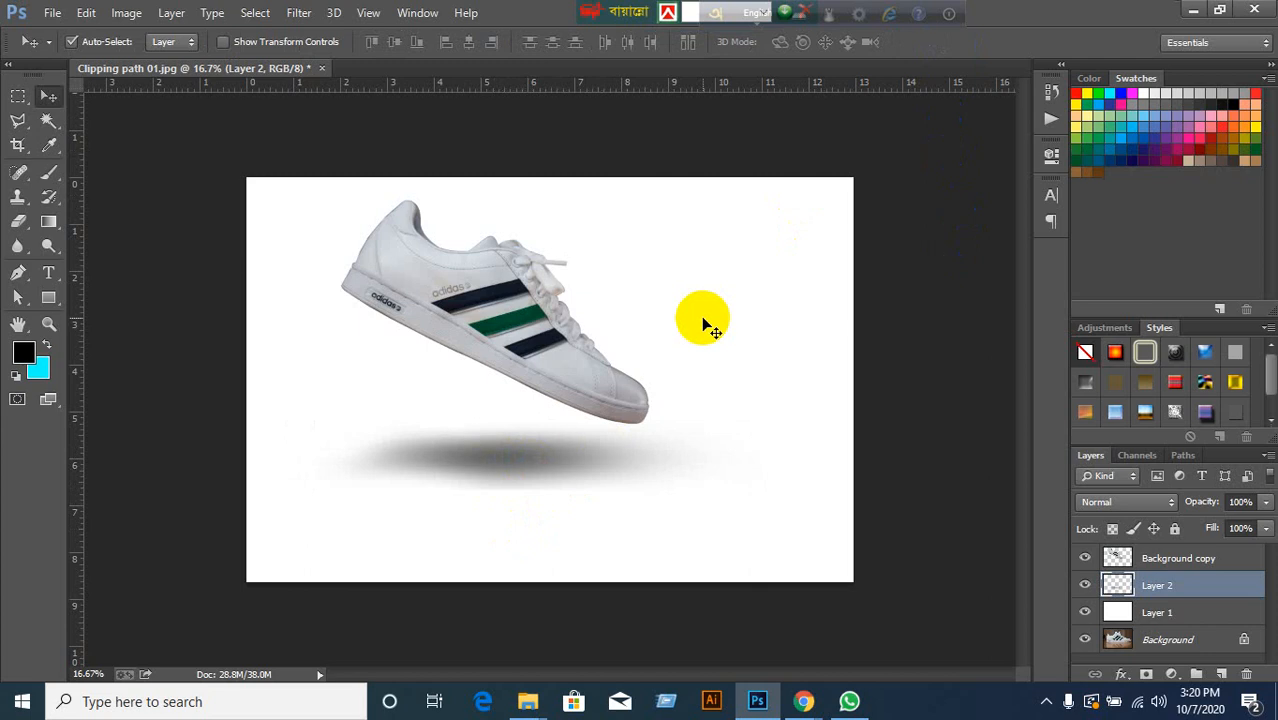
{"action": "key", "text": "ctrl+alt+z"}
{"action": "key", "text": "ctrl+alt+z"}
{"action": "key", "text": "ctrl+alt+z"}
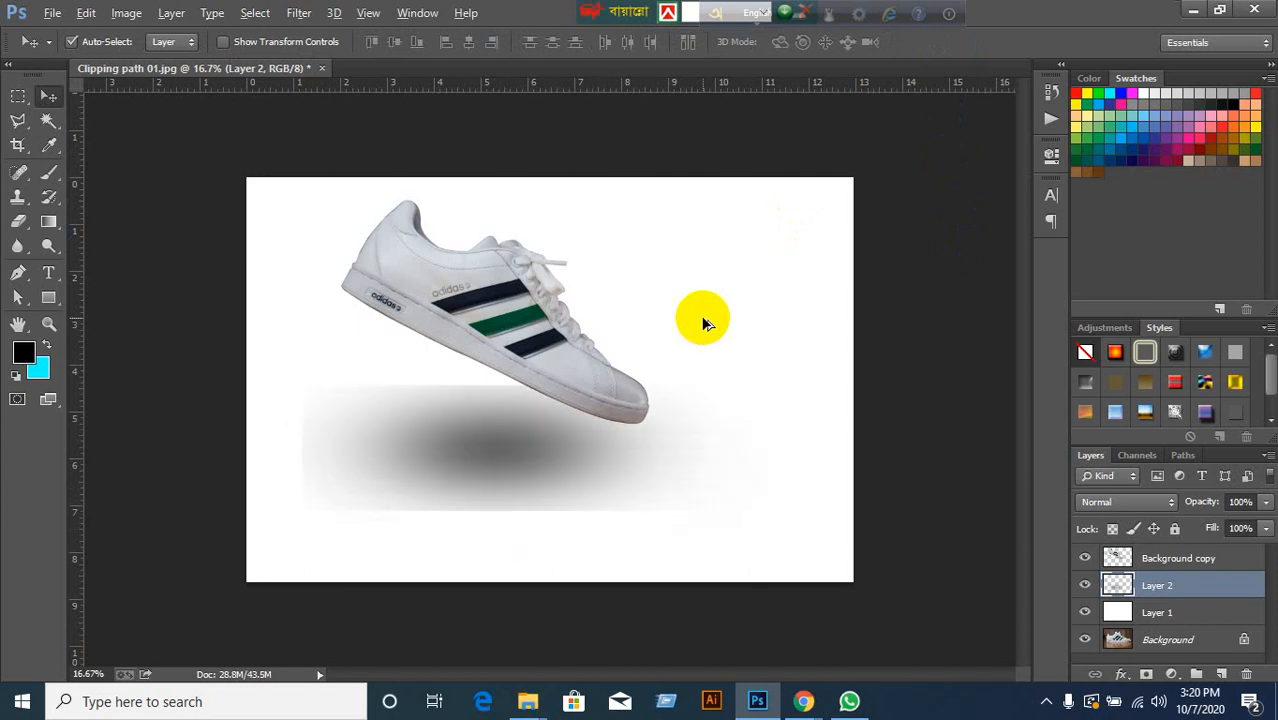
Delete the layer holding the flattened shadow.
{"action": "left_click", "coordinate": [19, 221]}
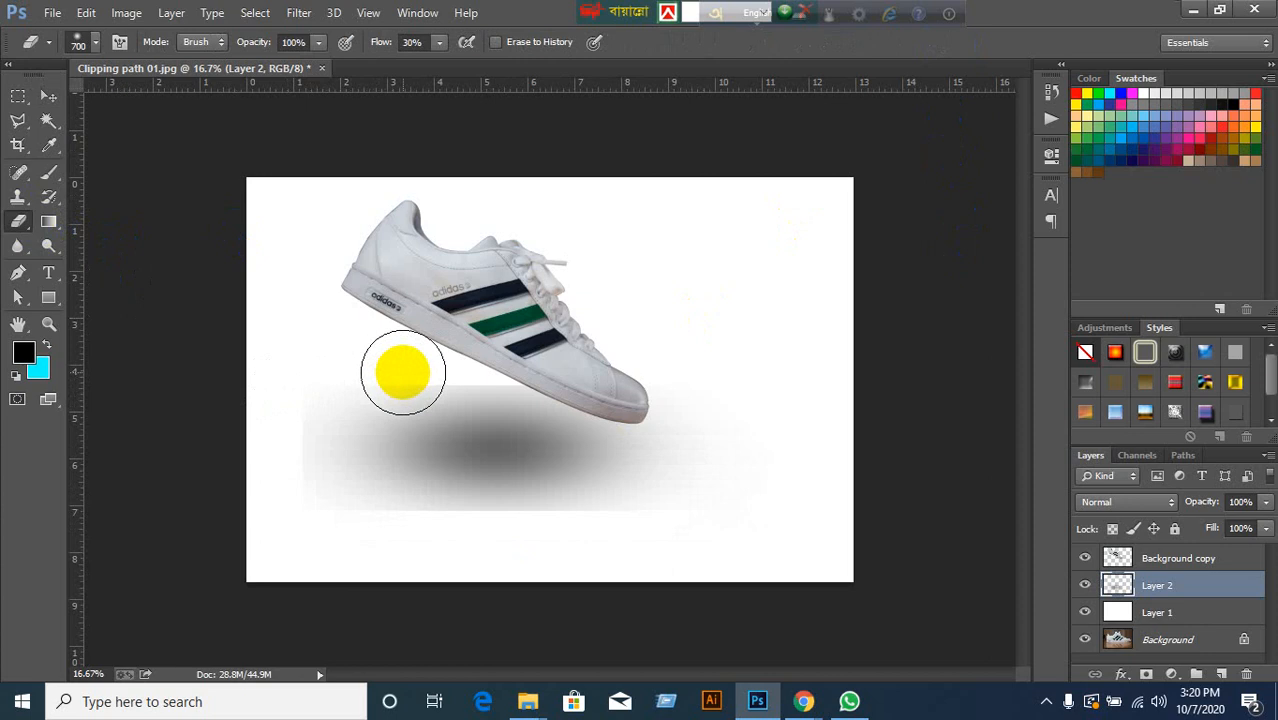
{"action": "left_click", "coordinate": [48, 96]}
{"action": "key", "text": "Delete"}
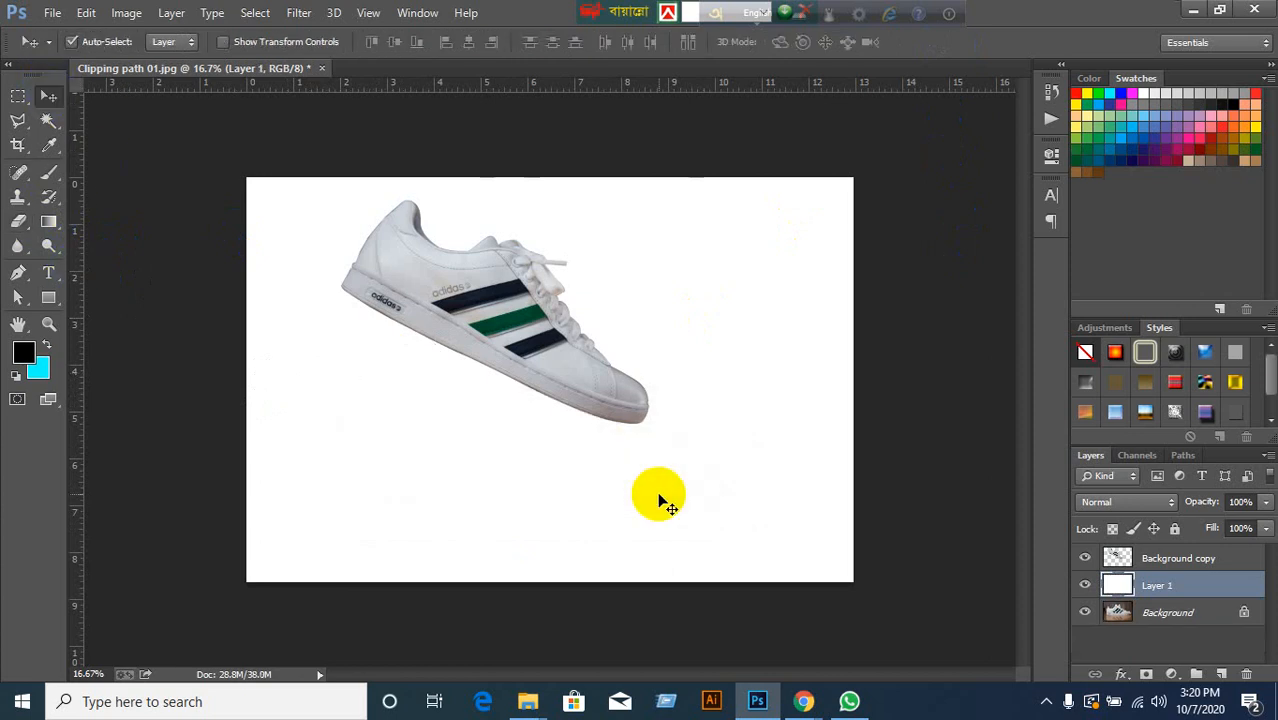
Add a new layer between the white layer and the shoe cut-out and paint one soft black 1100 px spot below the toe.
{"action": "left_click", "coordinate": [1223, 675]}
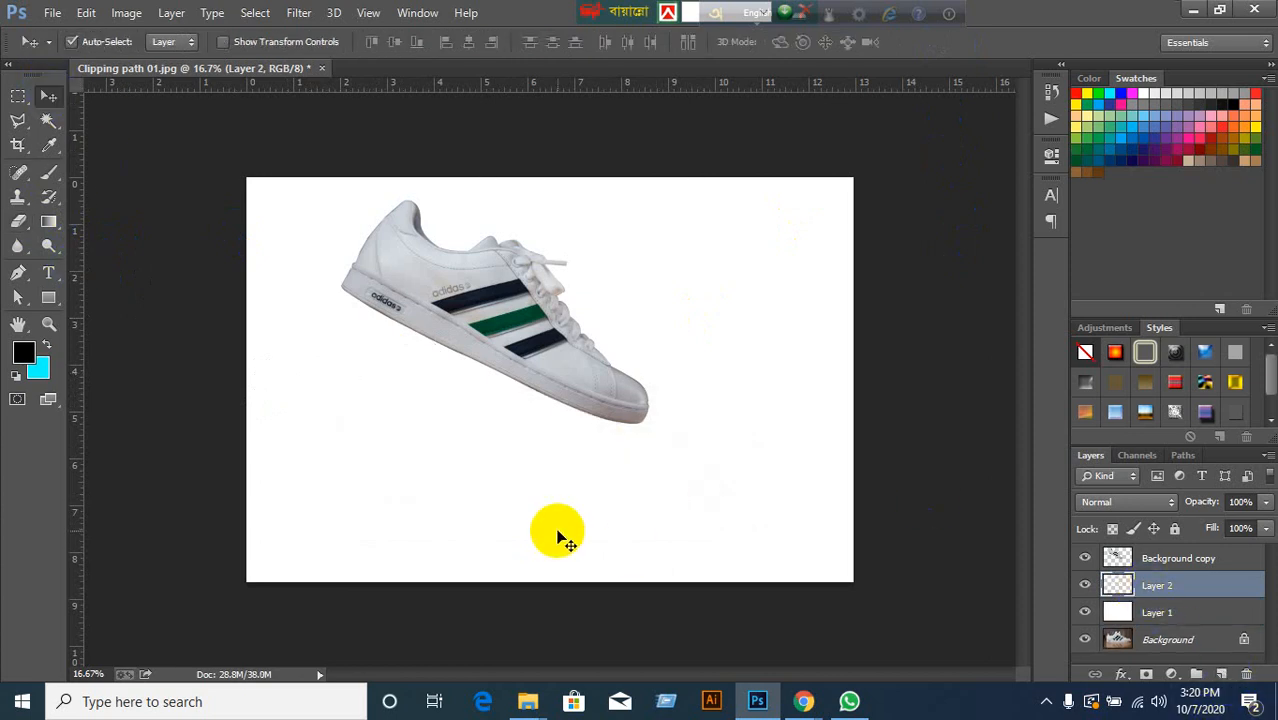
{"action": "left_click", "coordinate": [48, 172]}
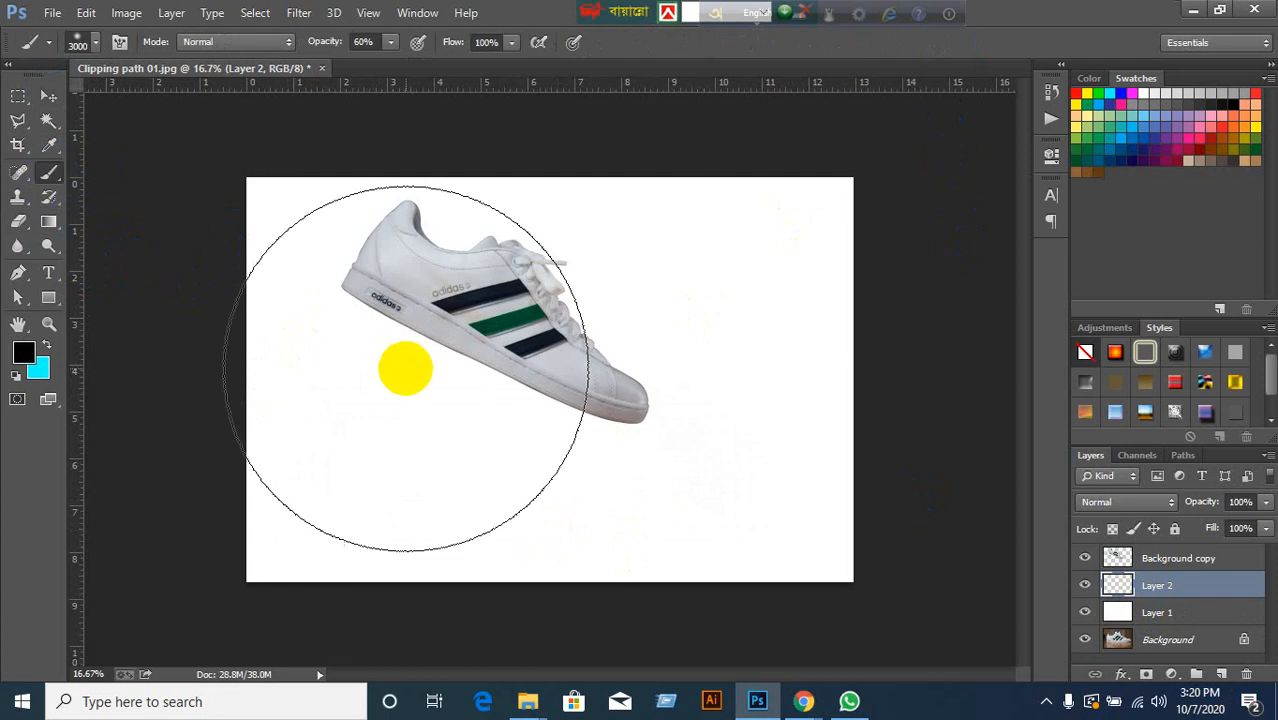
{"action": "key", "text": "bracketleft"}
{"action": "key", "text": "bracketleft"}
{"action": "key", "text": "bracketleft"}
{"action": "key", "text": "bracketleft"}
{"action": "key", "text": "bracketleft"}
{"action": "key", "text": "bracketleft"}
{"action": "key", "text": "bracketleft"}
{"action": "key", "text": "bracketleft"}
{"action": "key", "text": "bracketleft"}
{"action": "key", "text": "bracketleft"}
{"action": "key", "text": "bracketleft"}
{"action": "key", "text": "bracketleft"}
{"action": "key", "text": "bracketleft"}
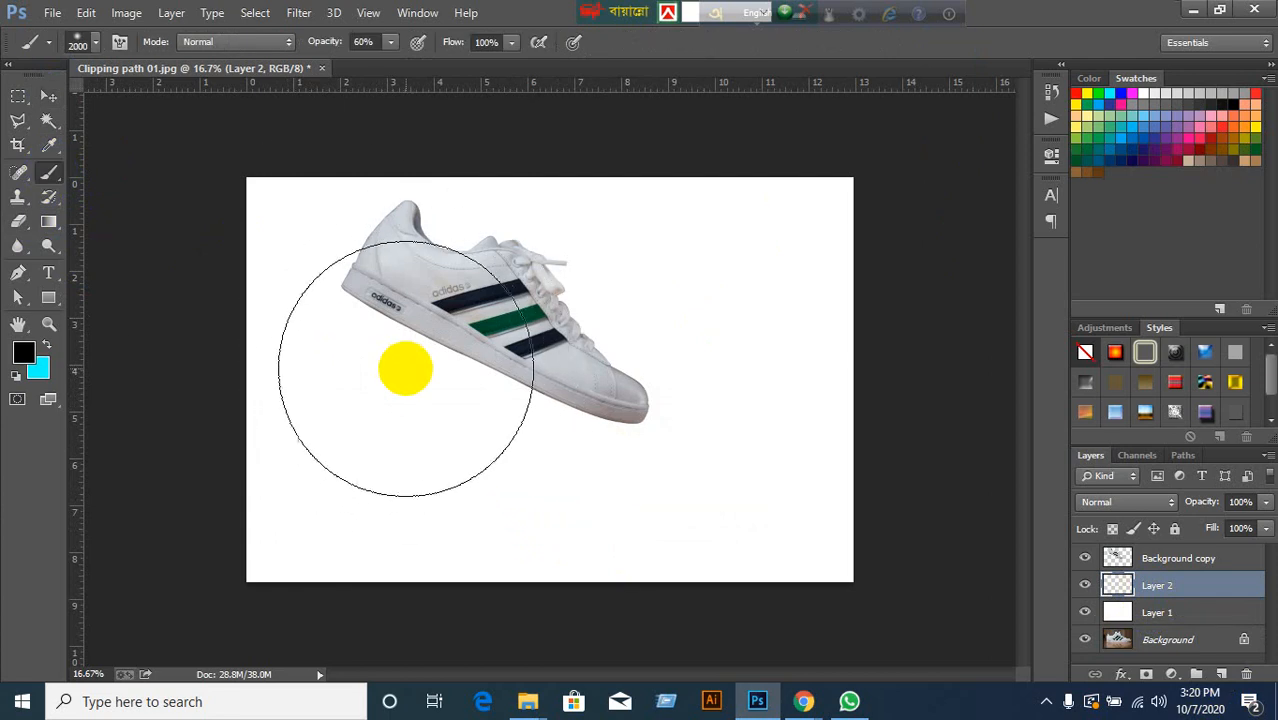
{"action": "key", "text": "bracketleft"}
{"action": "key", "text": "bracketleft"}
{"action": "key", "text": "bracketleft"}
{"action": "key", "text": "bracketleft"}
{"action": "key", "text": "bracketleft"}
{"action": "key", "text": "bracketleft"}
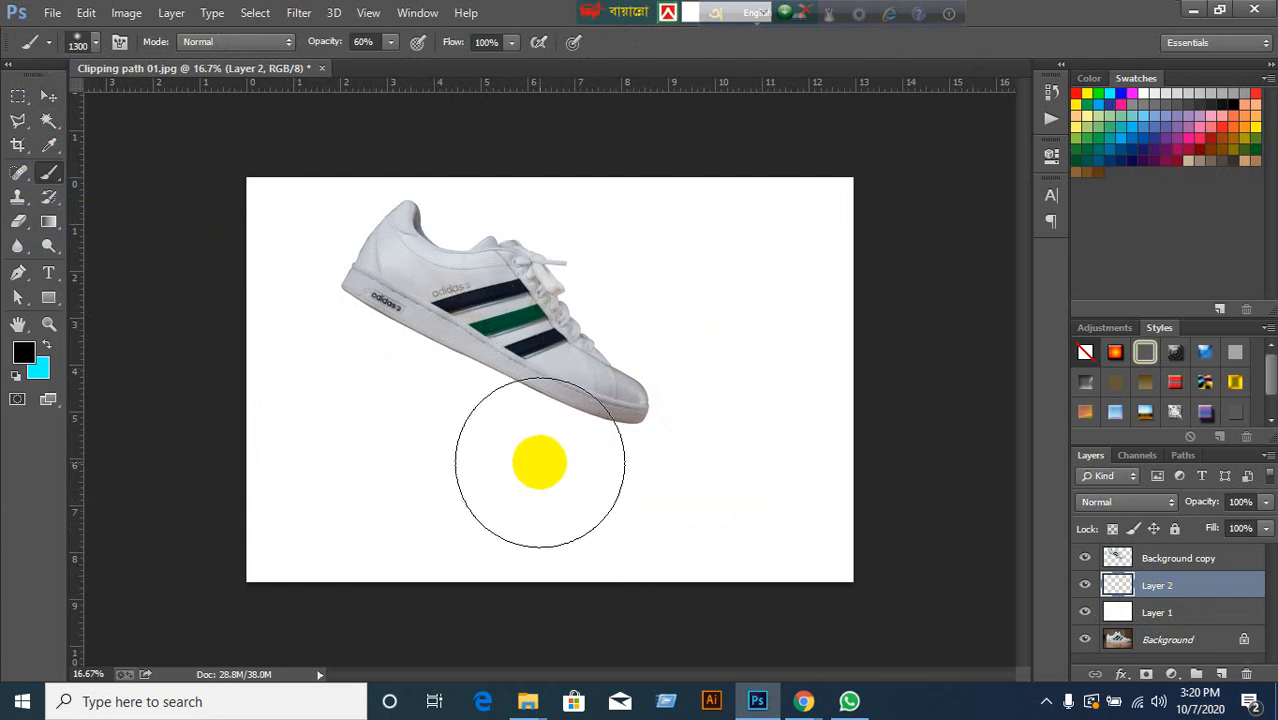
{"action": "key", "text": "bracketleft"}
{"action": "key", "text": "bracketleft"}
{"action": "key", "text": "bracketleft"}
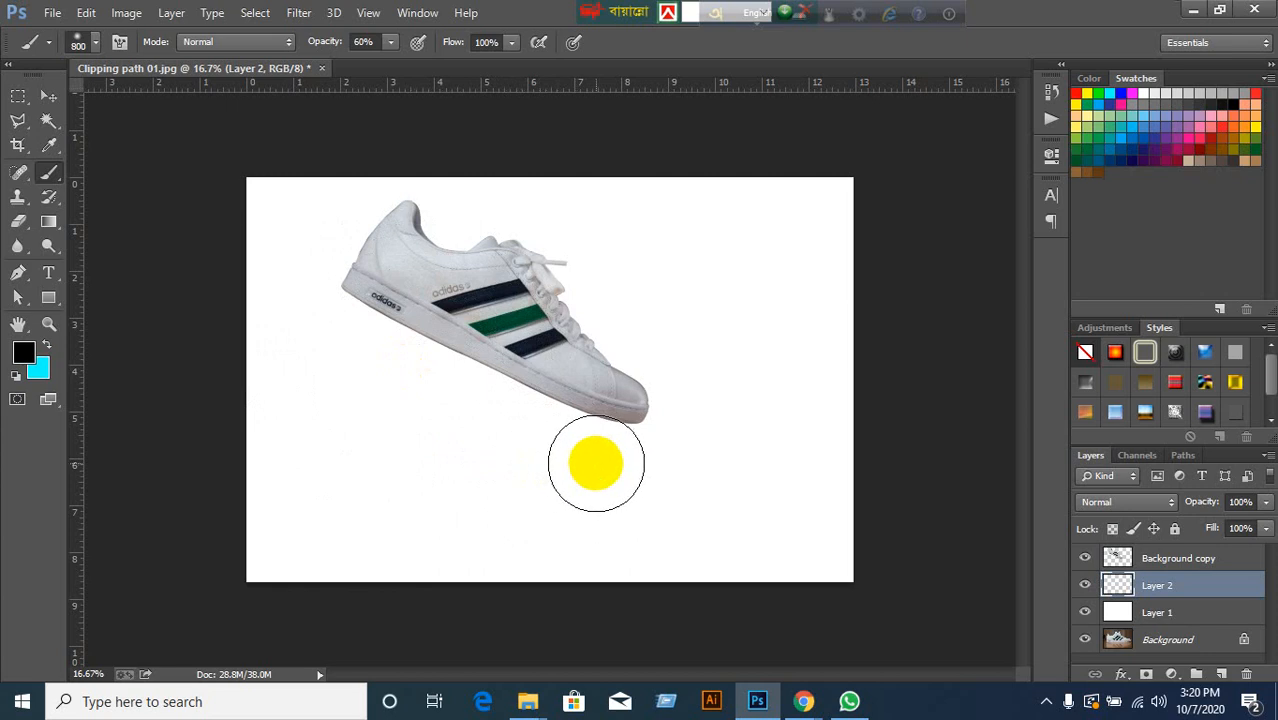
{"action": "key", "text": "bracketright"}
{"action": "key", "text": "bracketright"}
{"action": "key", "text": "bracketright"}
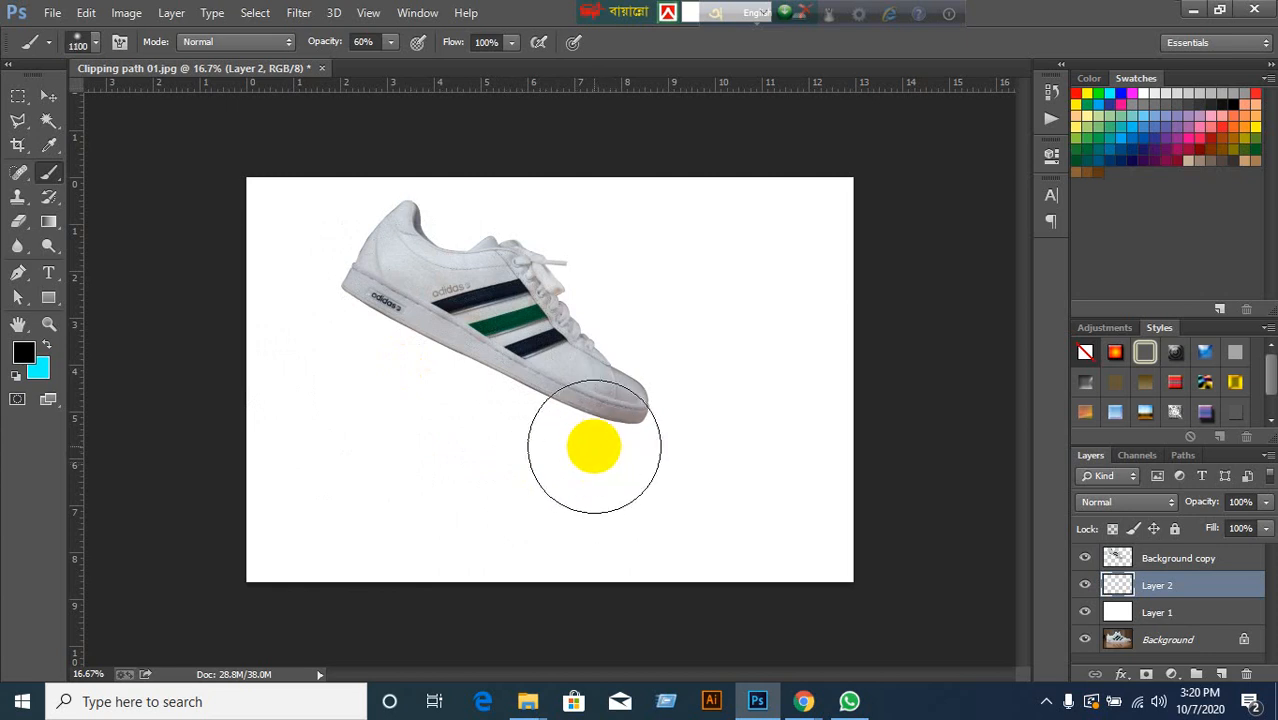
{"action": "left_click", "coordinate": [594, 447]}
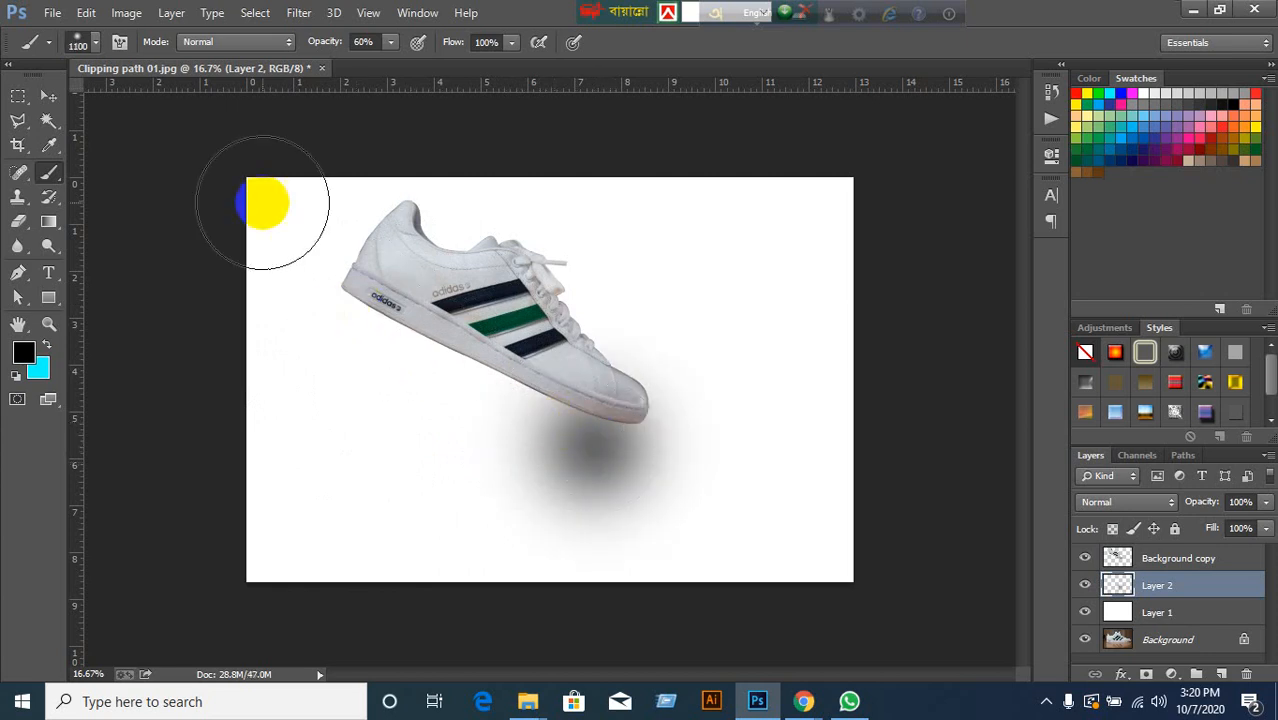
Shift the black spot towards the middle of the sole and scale it up proportionally to about 175%.
{"action": "left_click", "coordinate": [46, 99]}
{"action": "left_click_drag", "start_coordinate": [588, 458], "coordinate": [514, 457]}
{"action": "key", "text": "ctrl+t"}
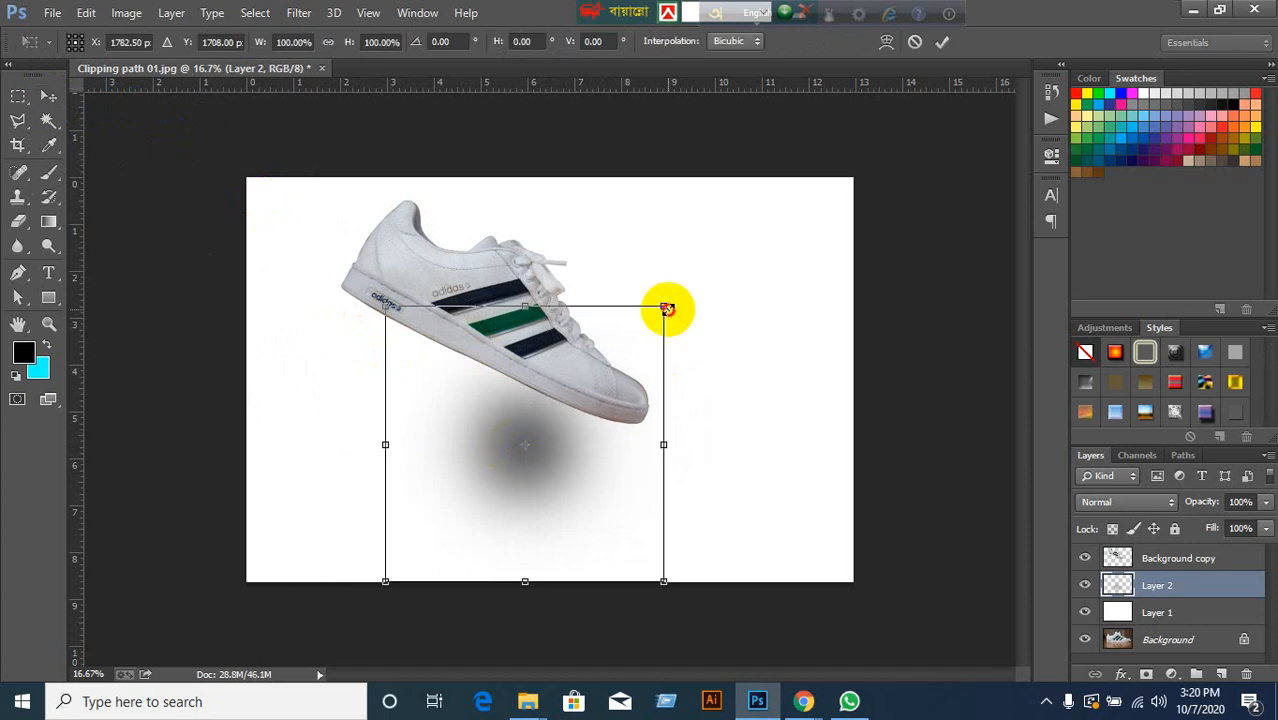
{"action": "left_click_drag", "start_coordinate": [667, 309], "coordinate": [839, 274]}
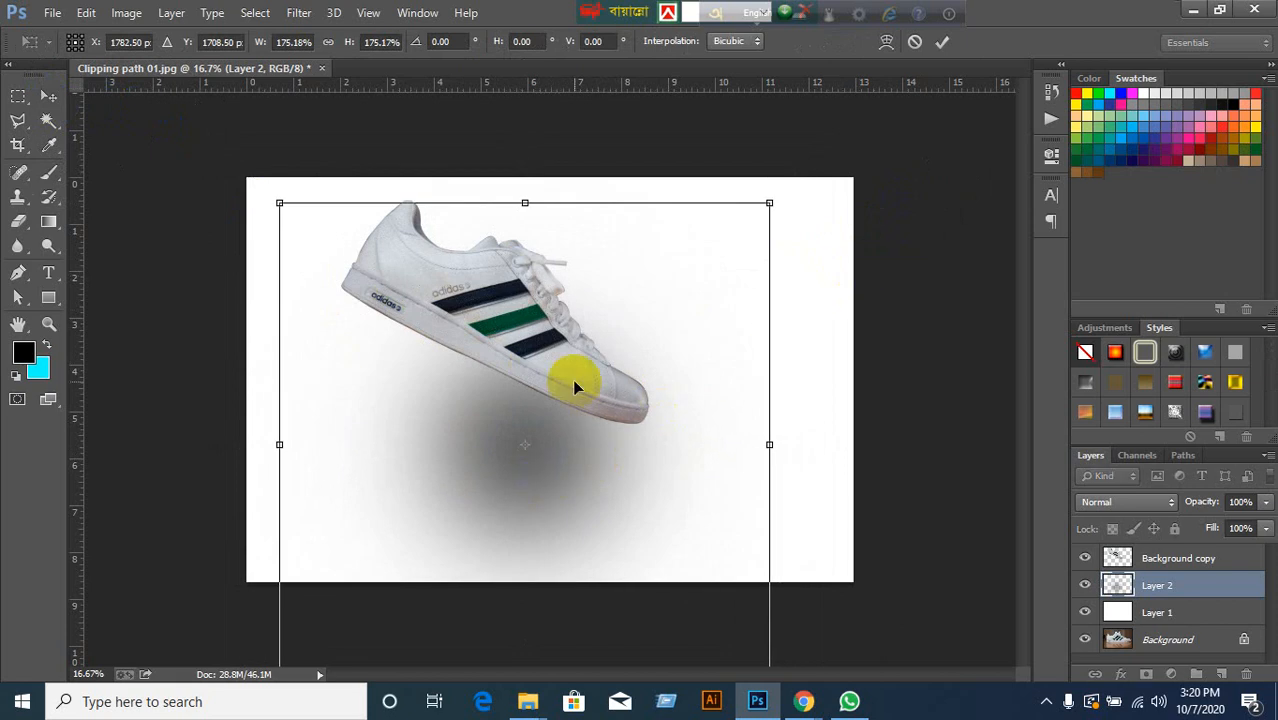
Flatten the black spot to about 60% height, centre it below the shoe's sole, and apply the transform.
{"action": "left_click_drag", "start_coordinate": [522, 203], "coordinate": [522, 369]}
{"action": "left_click_drag", "start_coordinate": [541, 529], "coordinate": [522, 431]}
{"action": "left_click_drag", "start_coordinate": [509, 585], "coordinate": [510, 504]}
{"action": "left_click_drag", "start_coordinate": [508, 434], "coordinate": [503, 514]}
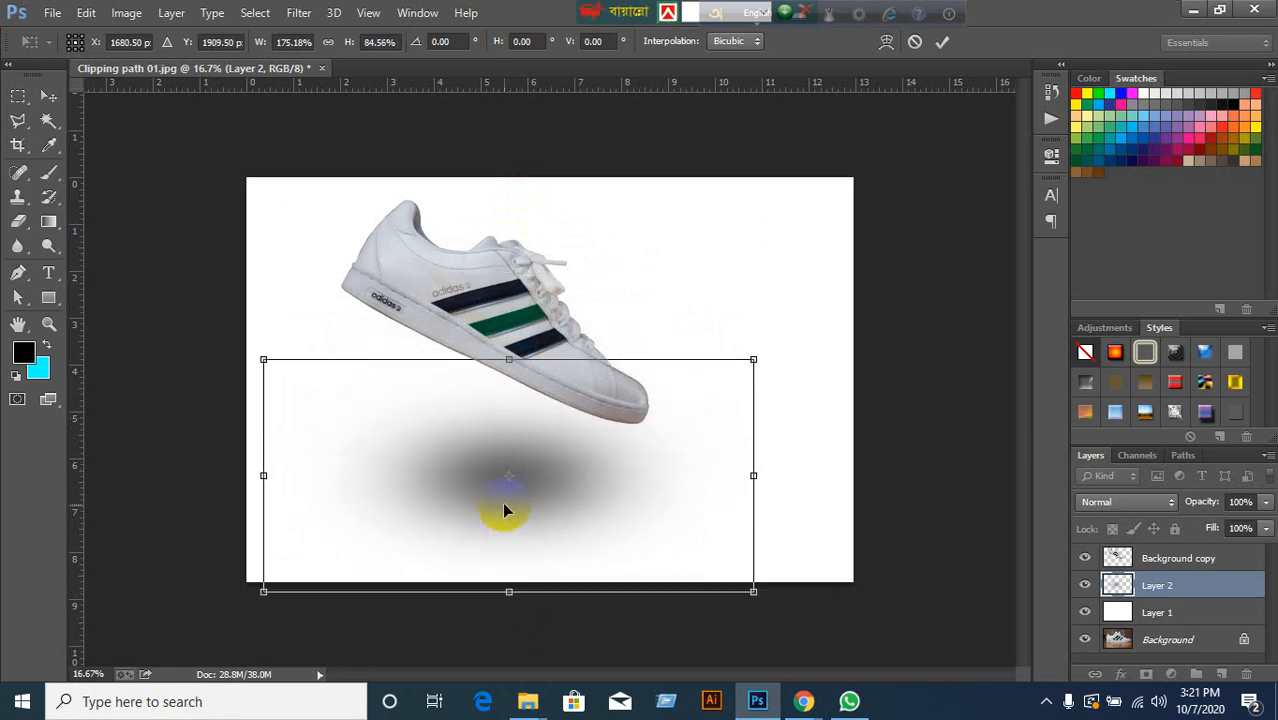
{"action": "left_click_drag", "start_coordinate": [513, 597], "coordinate": [511, 523]}
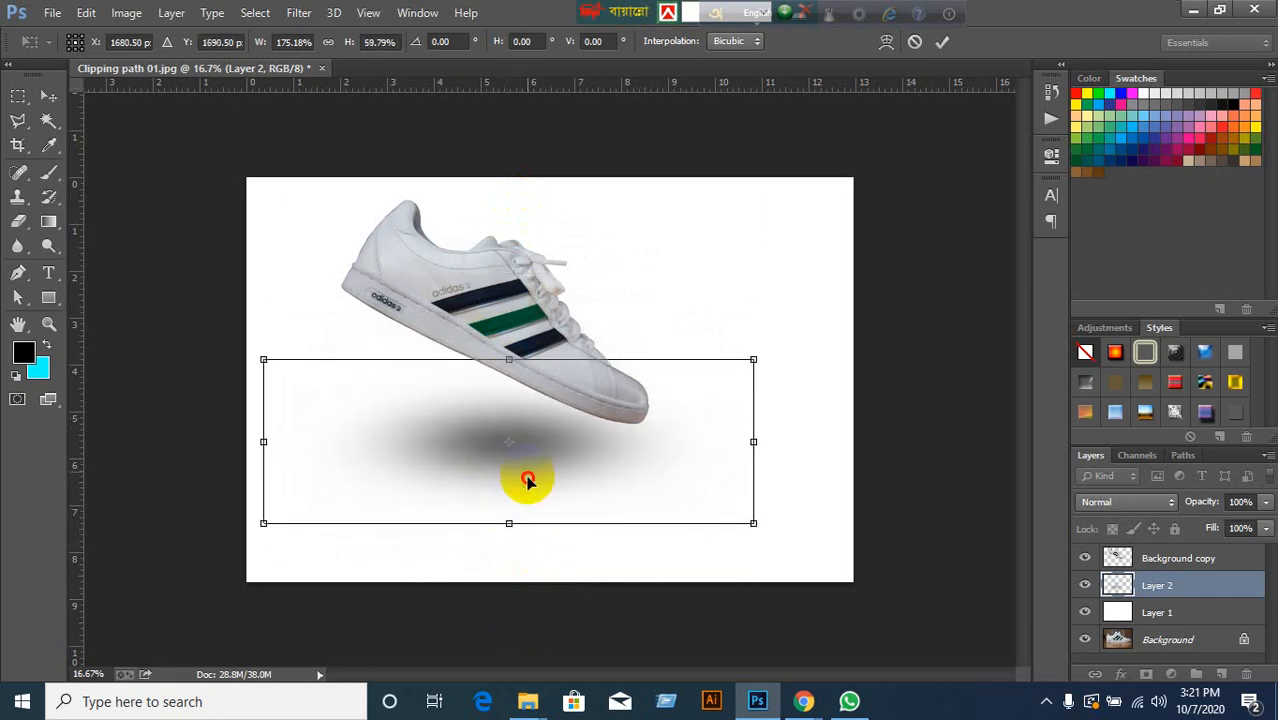
{"action": "left_click_drag", "start_coordinate": [523, 480], "coordinate": [526, 500]}
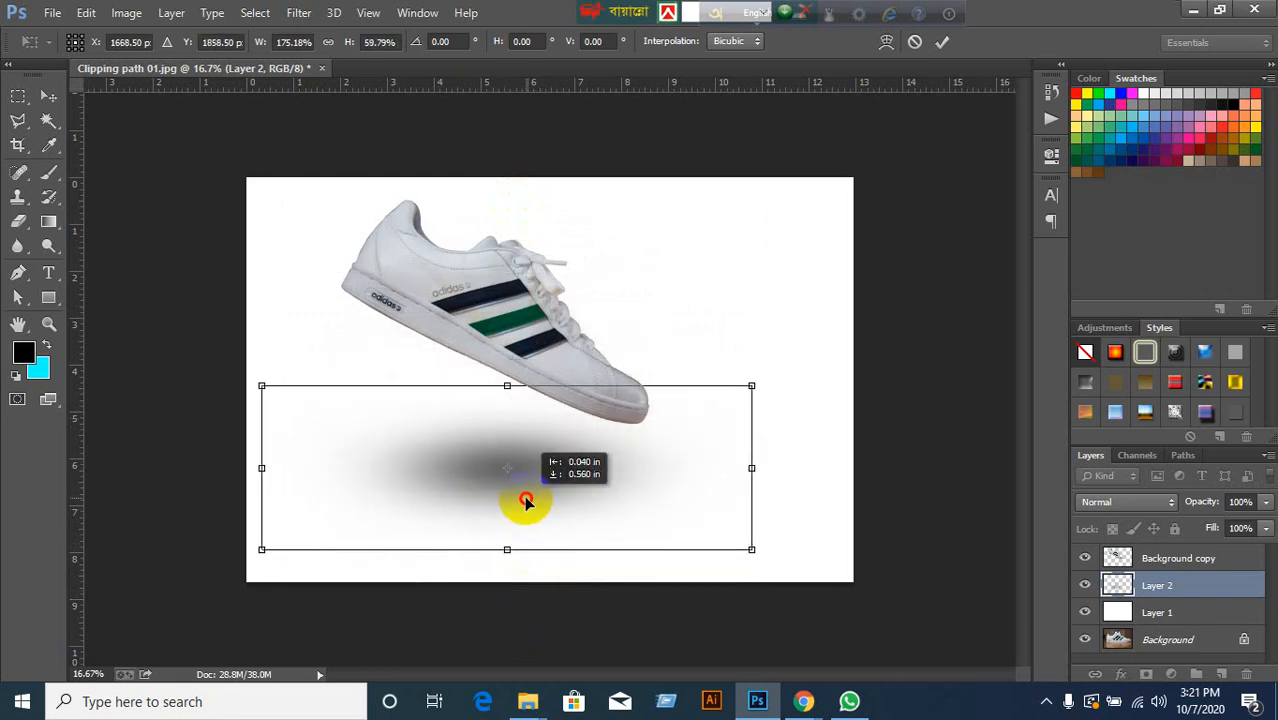
{"action": "left_click", "coordinate": [942, 41]}
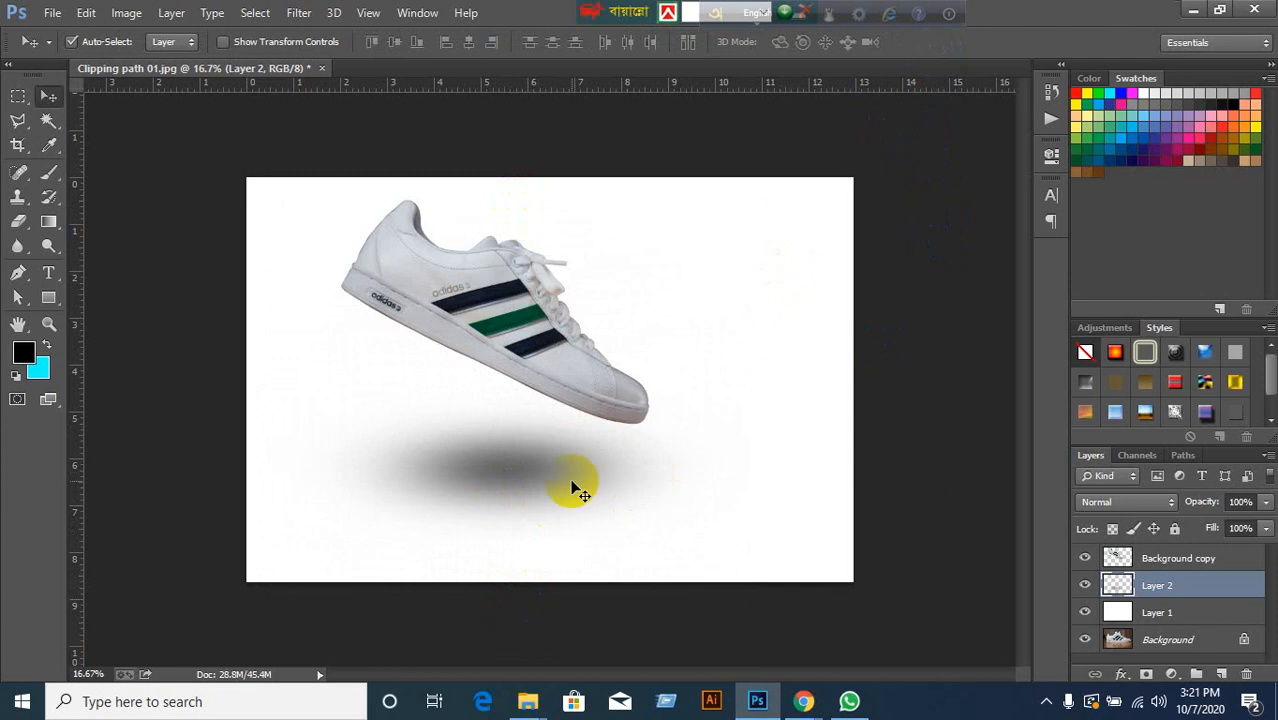
Flatten the shadow again to about 36% height and position it as a thin strip just beneath the tilted shoe.
{"action": "key", "text": "ctrl+t"}
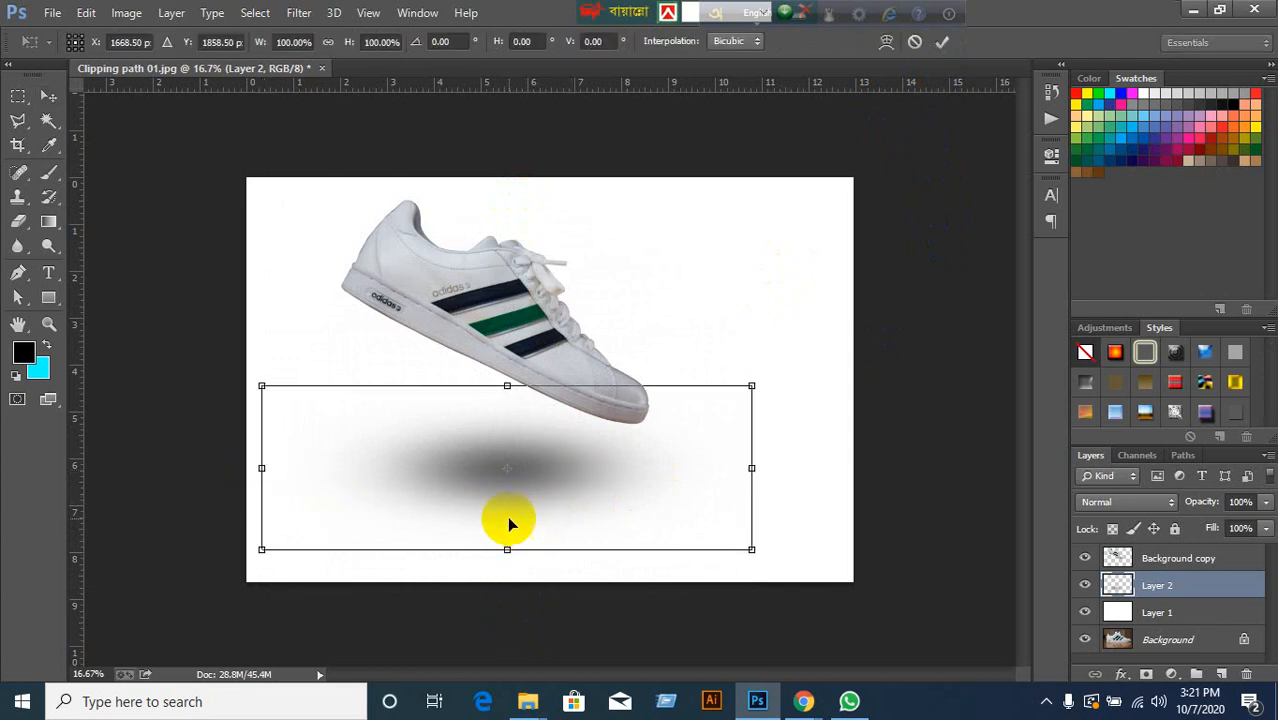
{"action": "left_click_drag", "start_coordinate": [507, 549], "coordinate": [506, 485]}
{"action": "left_click_drag", "start_coordinate": [548, 434], "coordinate": [548, 462]}
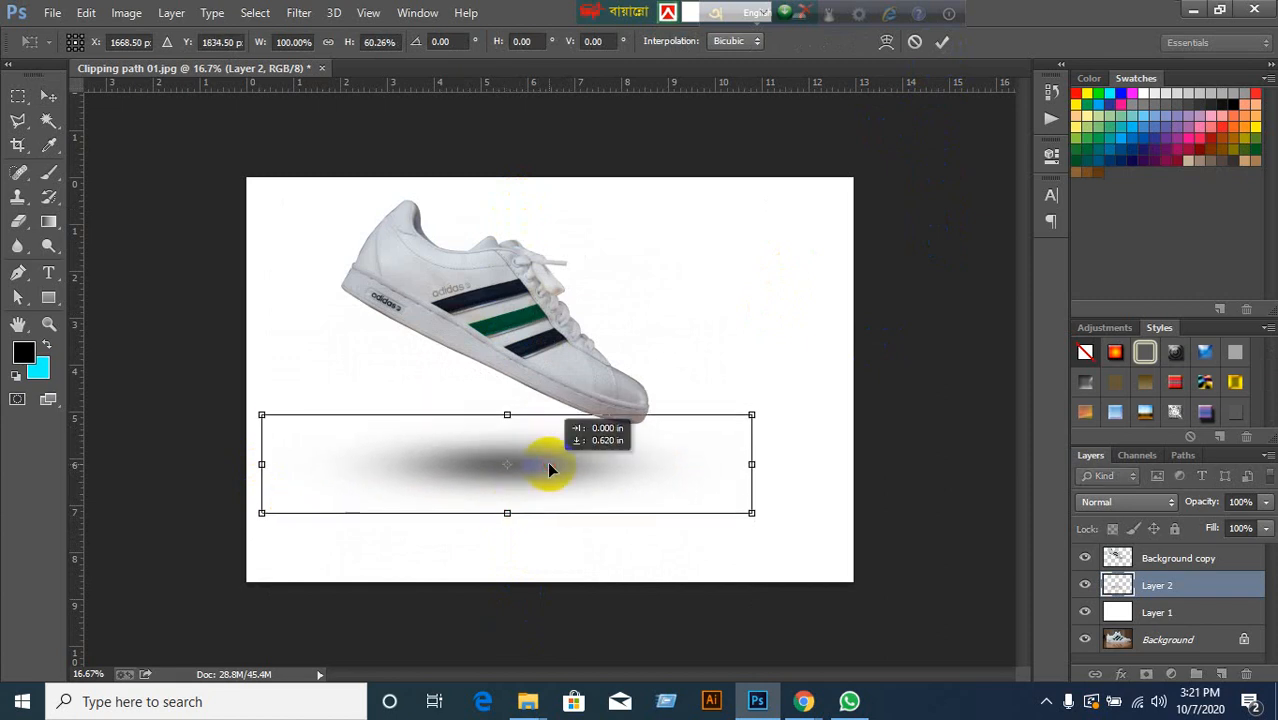
{"action": "left_click_drag", "start_coordinate": [508, 514], "coordinate": [517, 472]}
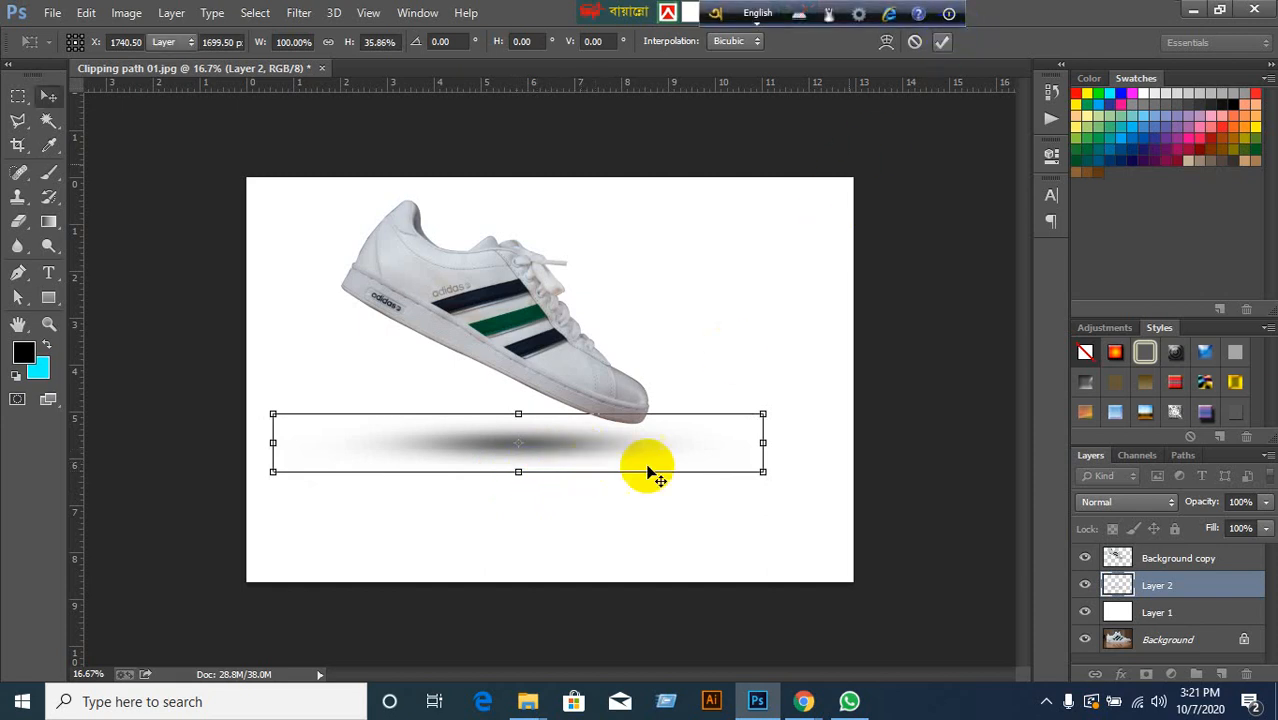
{"action": "key", "text": "Return"}
{"action": "left_click_drag", "start_coordinate": [541, 446], "coordinate": [522, 445]}
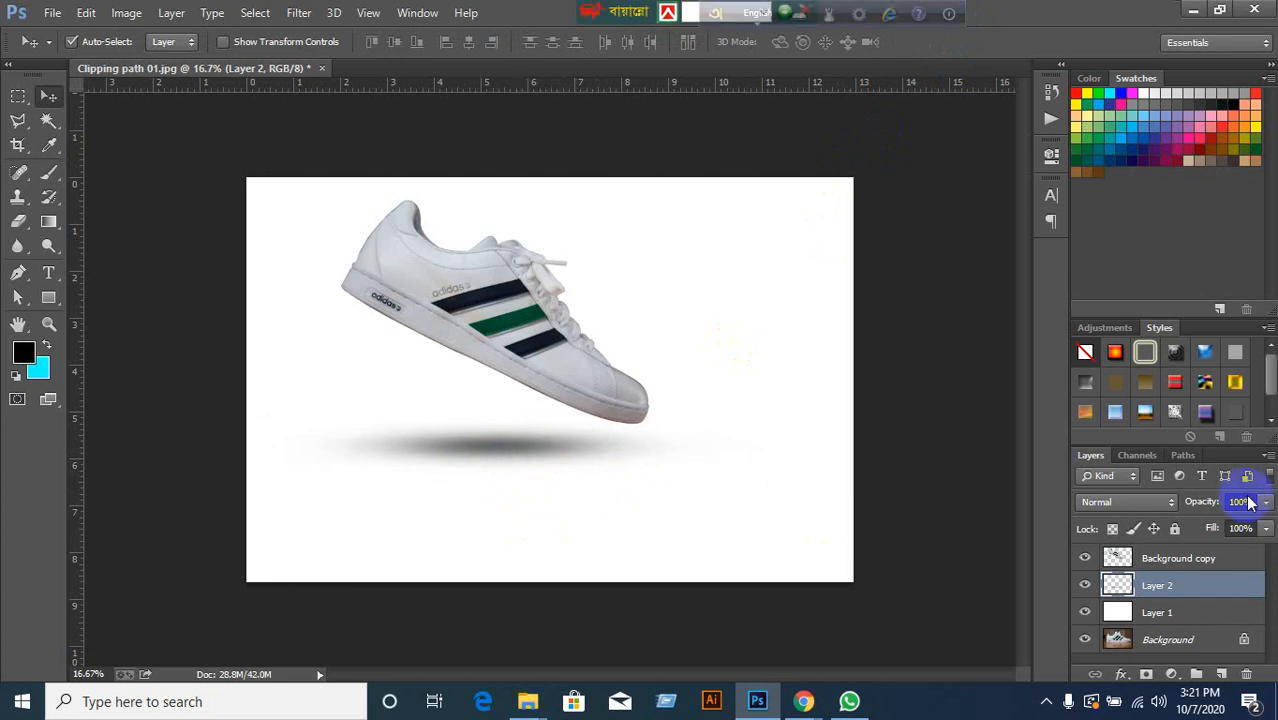
Lower the shadow layer's opacity to 68%.
{"action": "key", "text": "Down"}
{"action": "key", "text": "Down"}
{"action": "key", "text": "Down"}
{"action": "key", "text": "Down"}
{"action": "key", "text": "Down"}
{"action": "key", "text": "Down"}
{"action": "key", "text": "Down"}
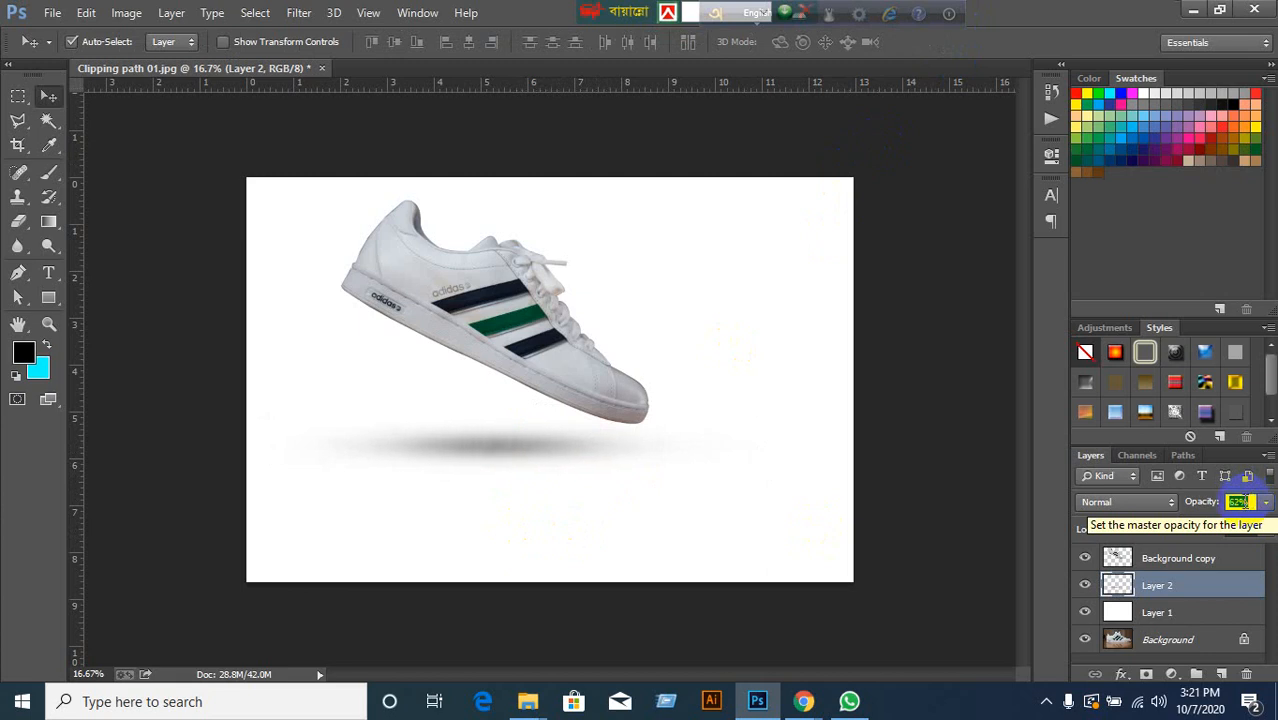
{"action": "key", "text": "Down"}
{"action": "key", "text": "Down"}
{"action": "key", "text": "Down"}
{"action": "key", "text": "Down"}
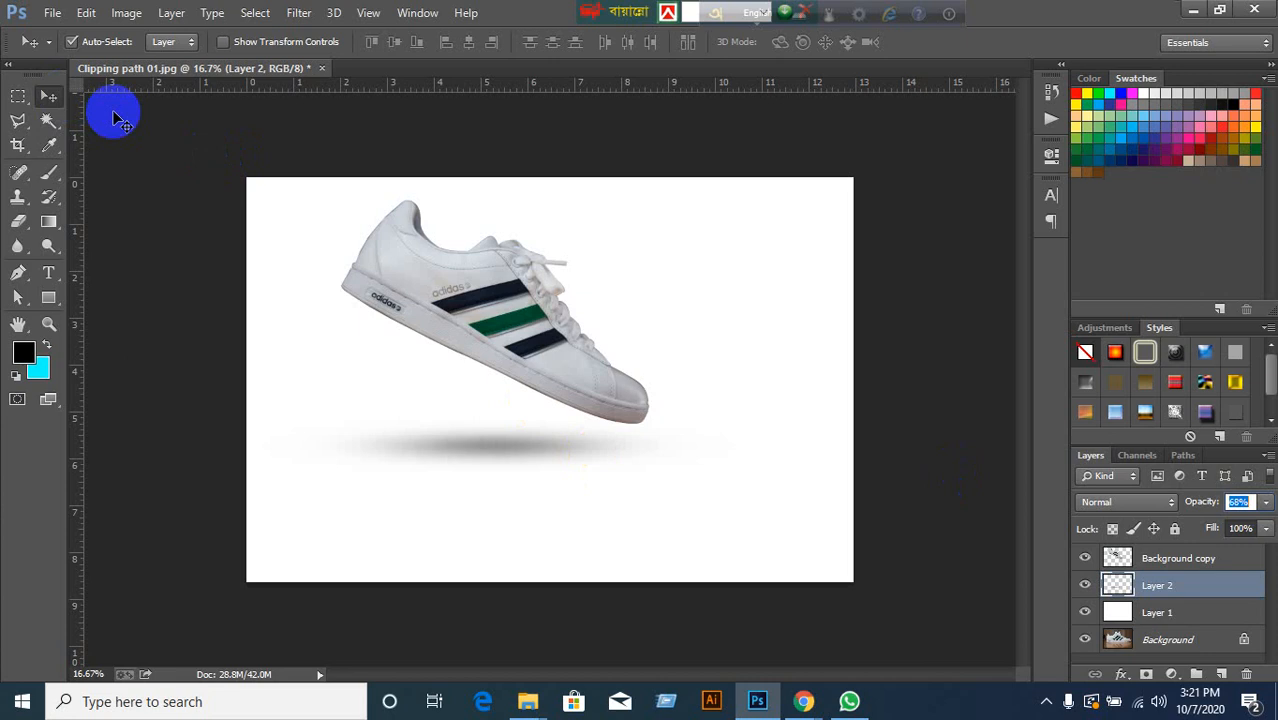
Close the shoe document without saving it and minimize Photoshop to reveal the desktop.
{"action": "left_click", "coordinate": [323, 68]}
{"action": "left_click", "coordinate": [650, 282]}
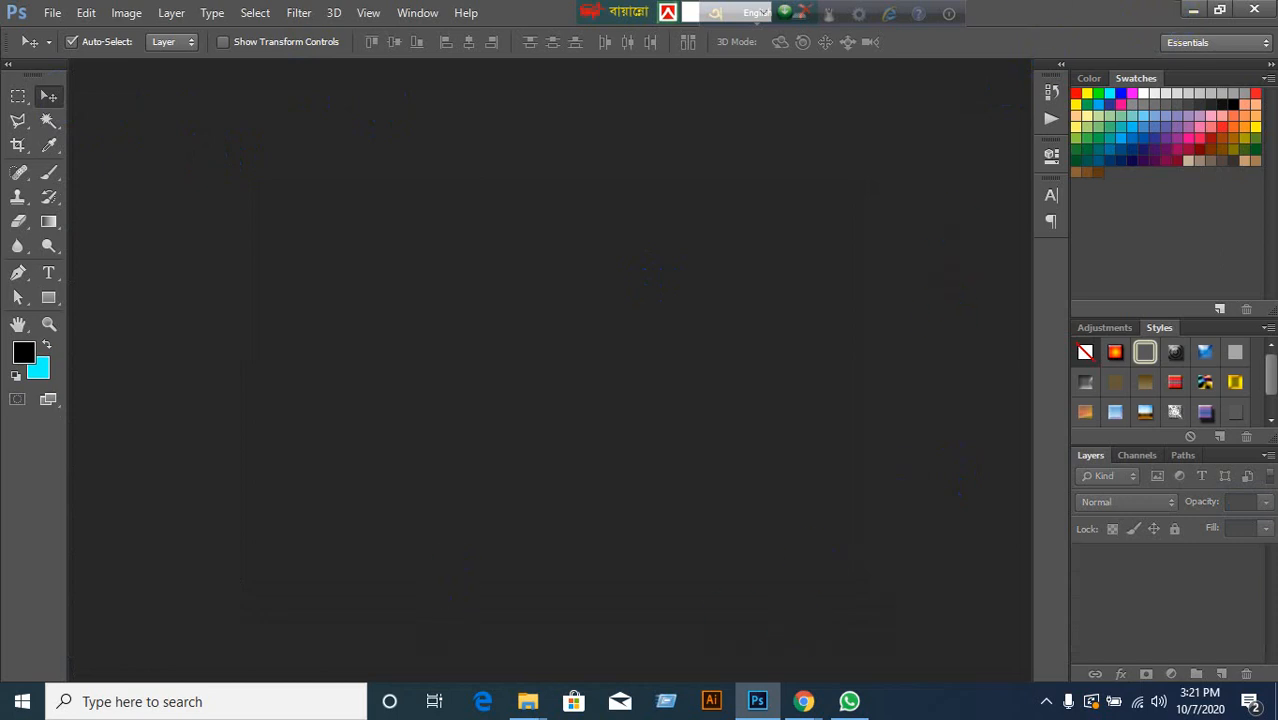
{"action": "left_click", "coordinate": [1191, 12]}
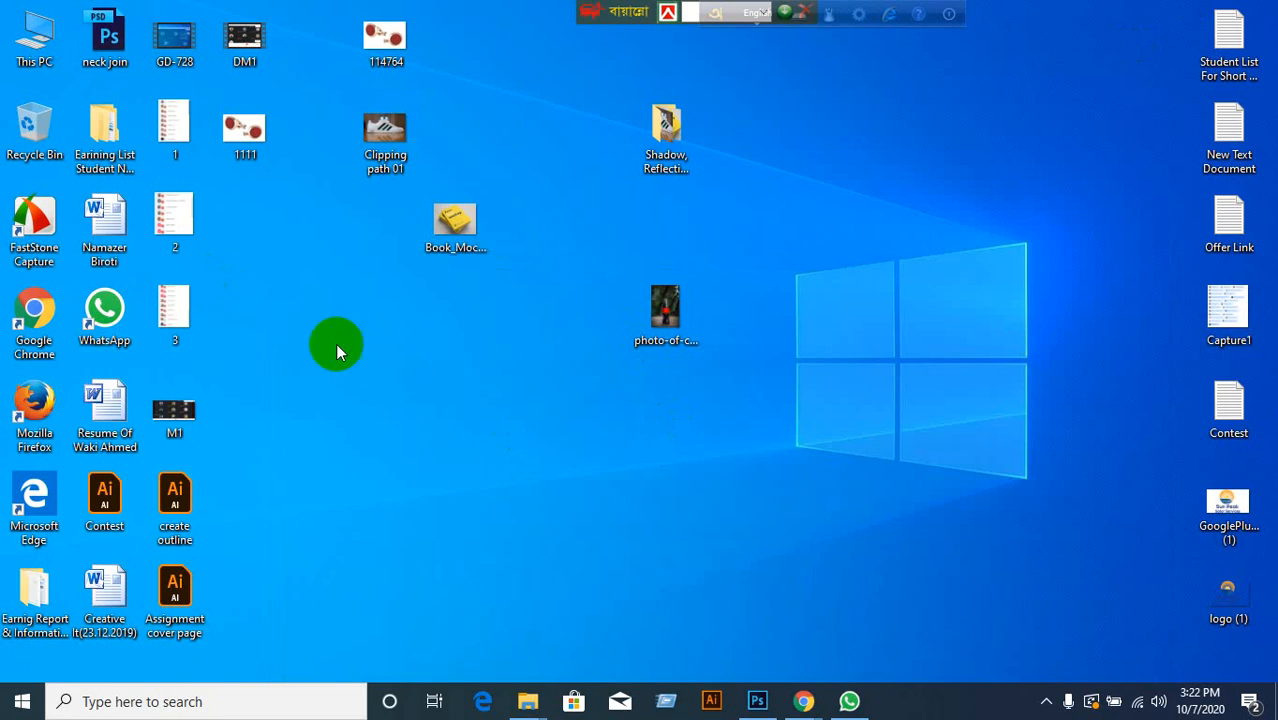